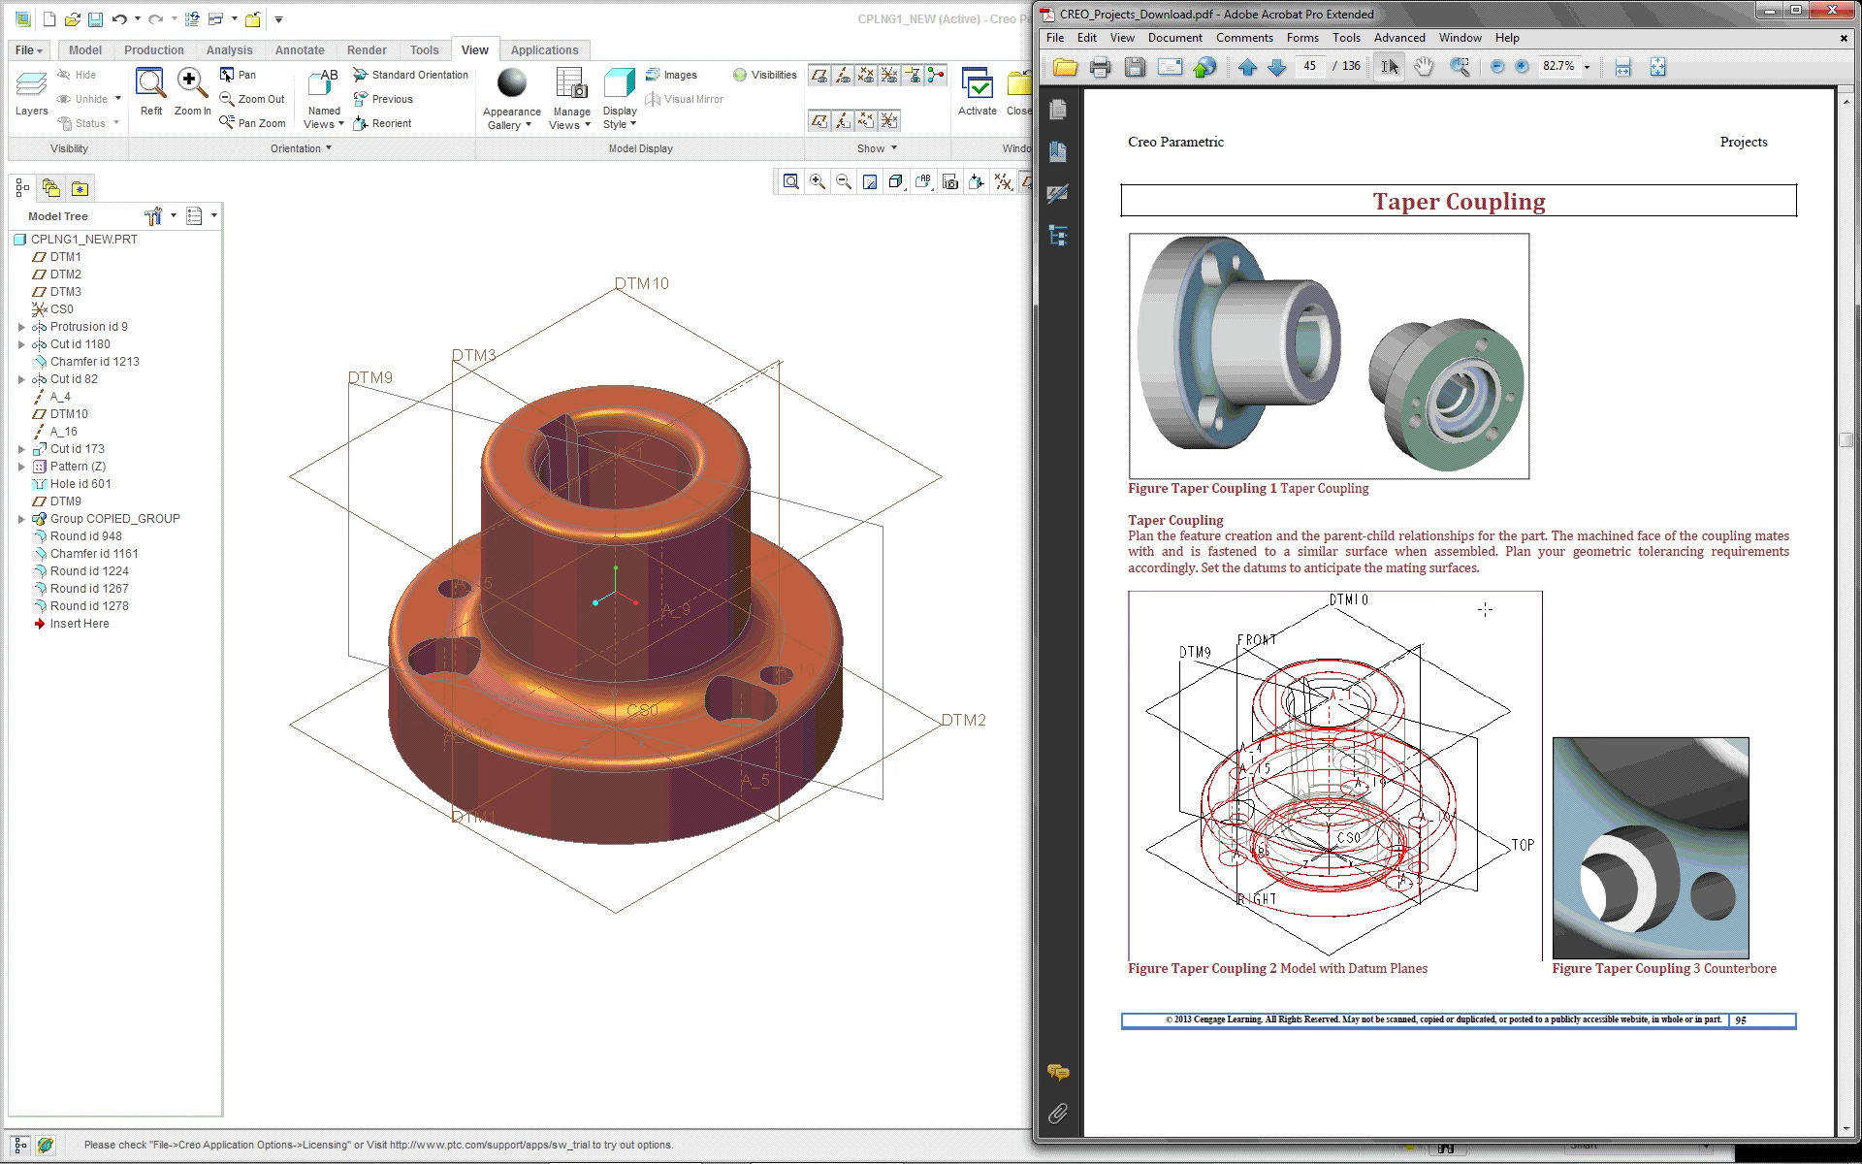
Review the Taper Coupling figures and drawings in the projects PDF, and display one full page
scroll(1485, 609, "down", 12)
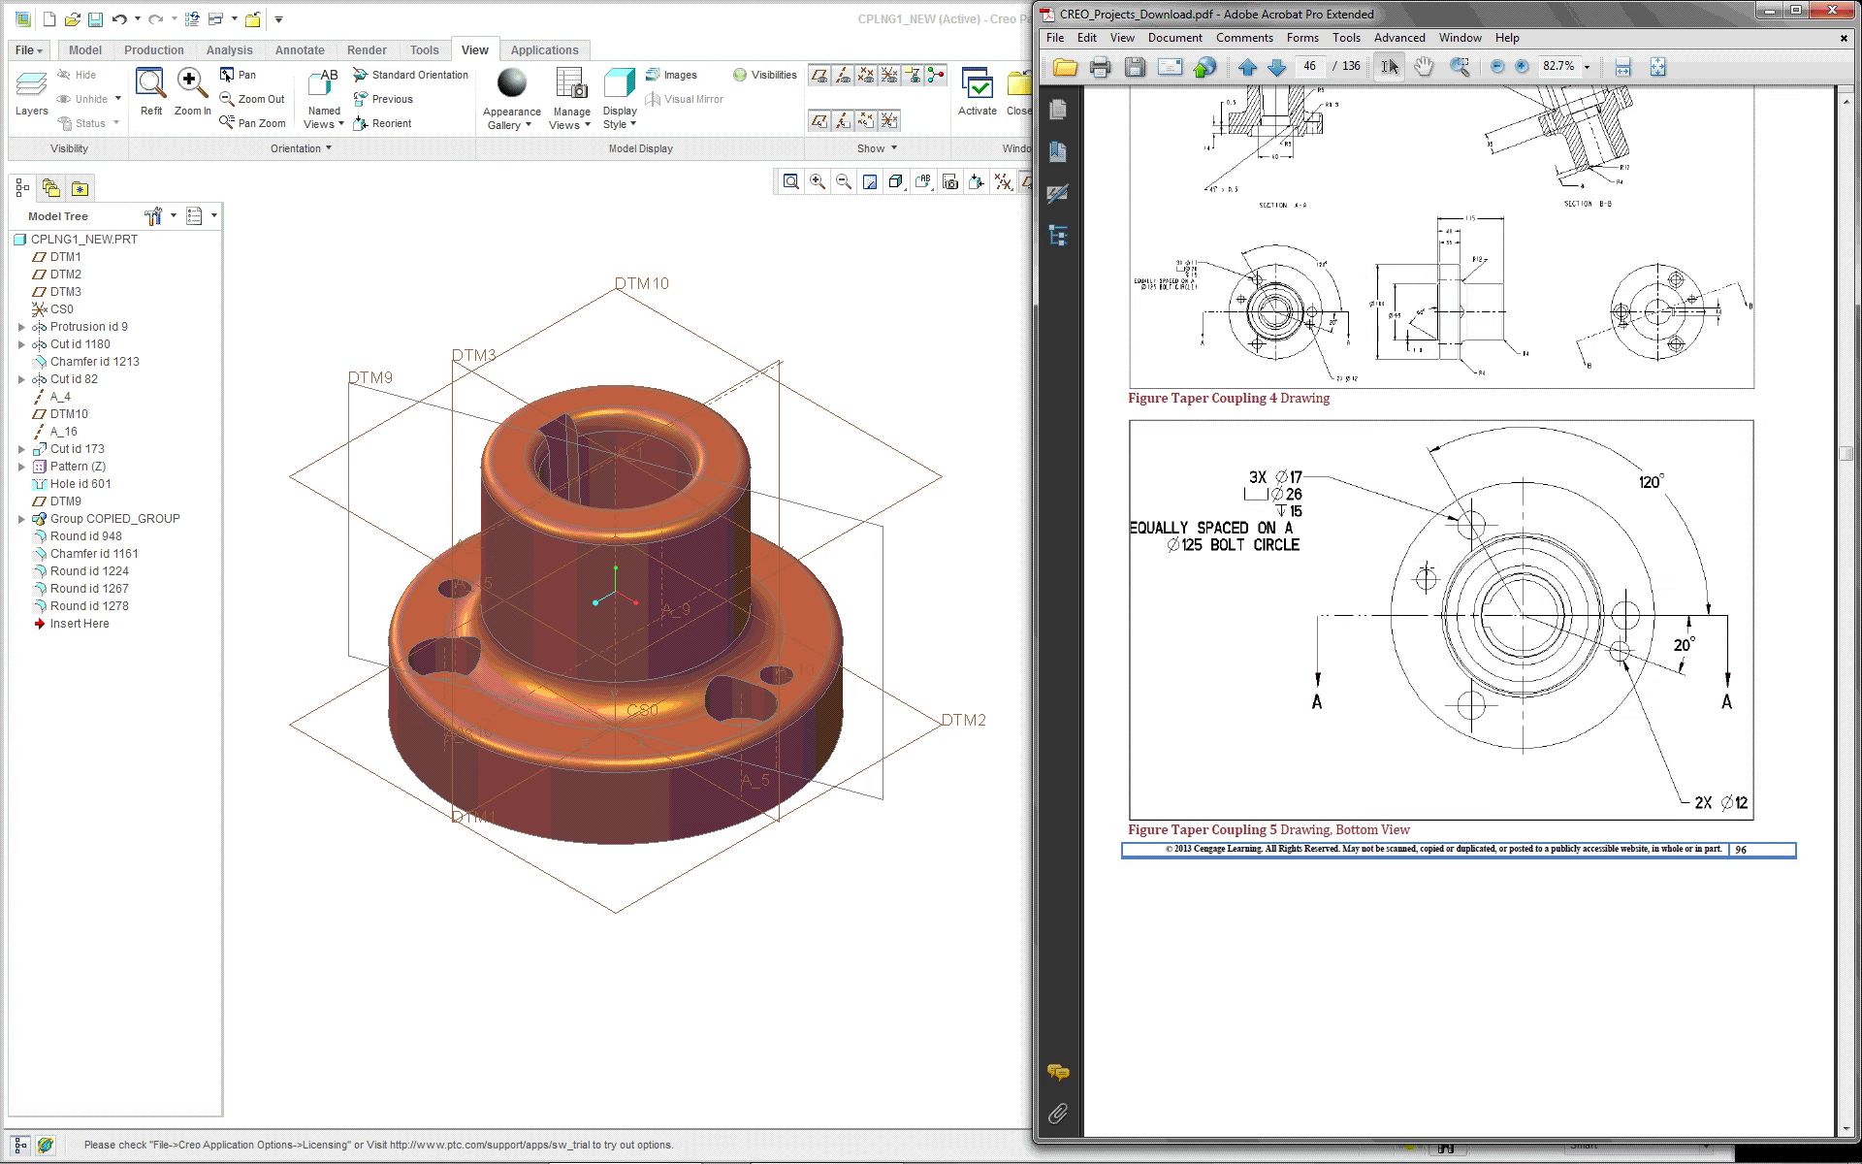
scroll(1459, 609, "up", 10)
scroll(1459, 609, "down", 10)
scroll(1459, 609, "up", 10)
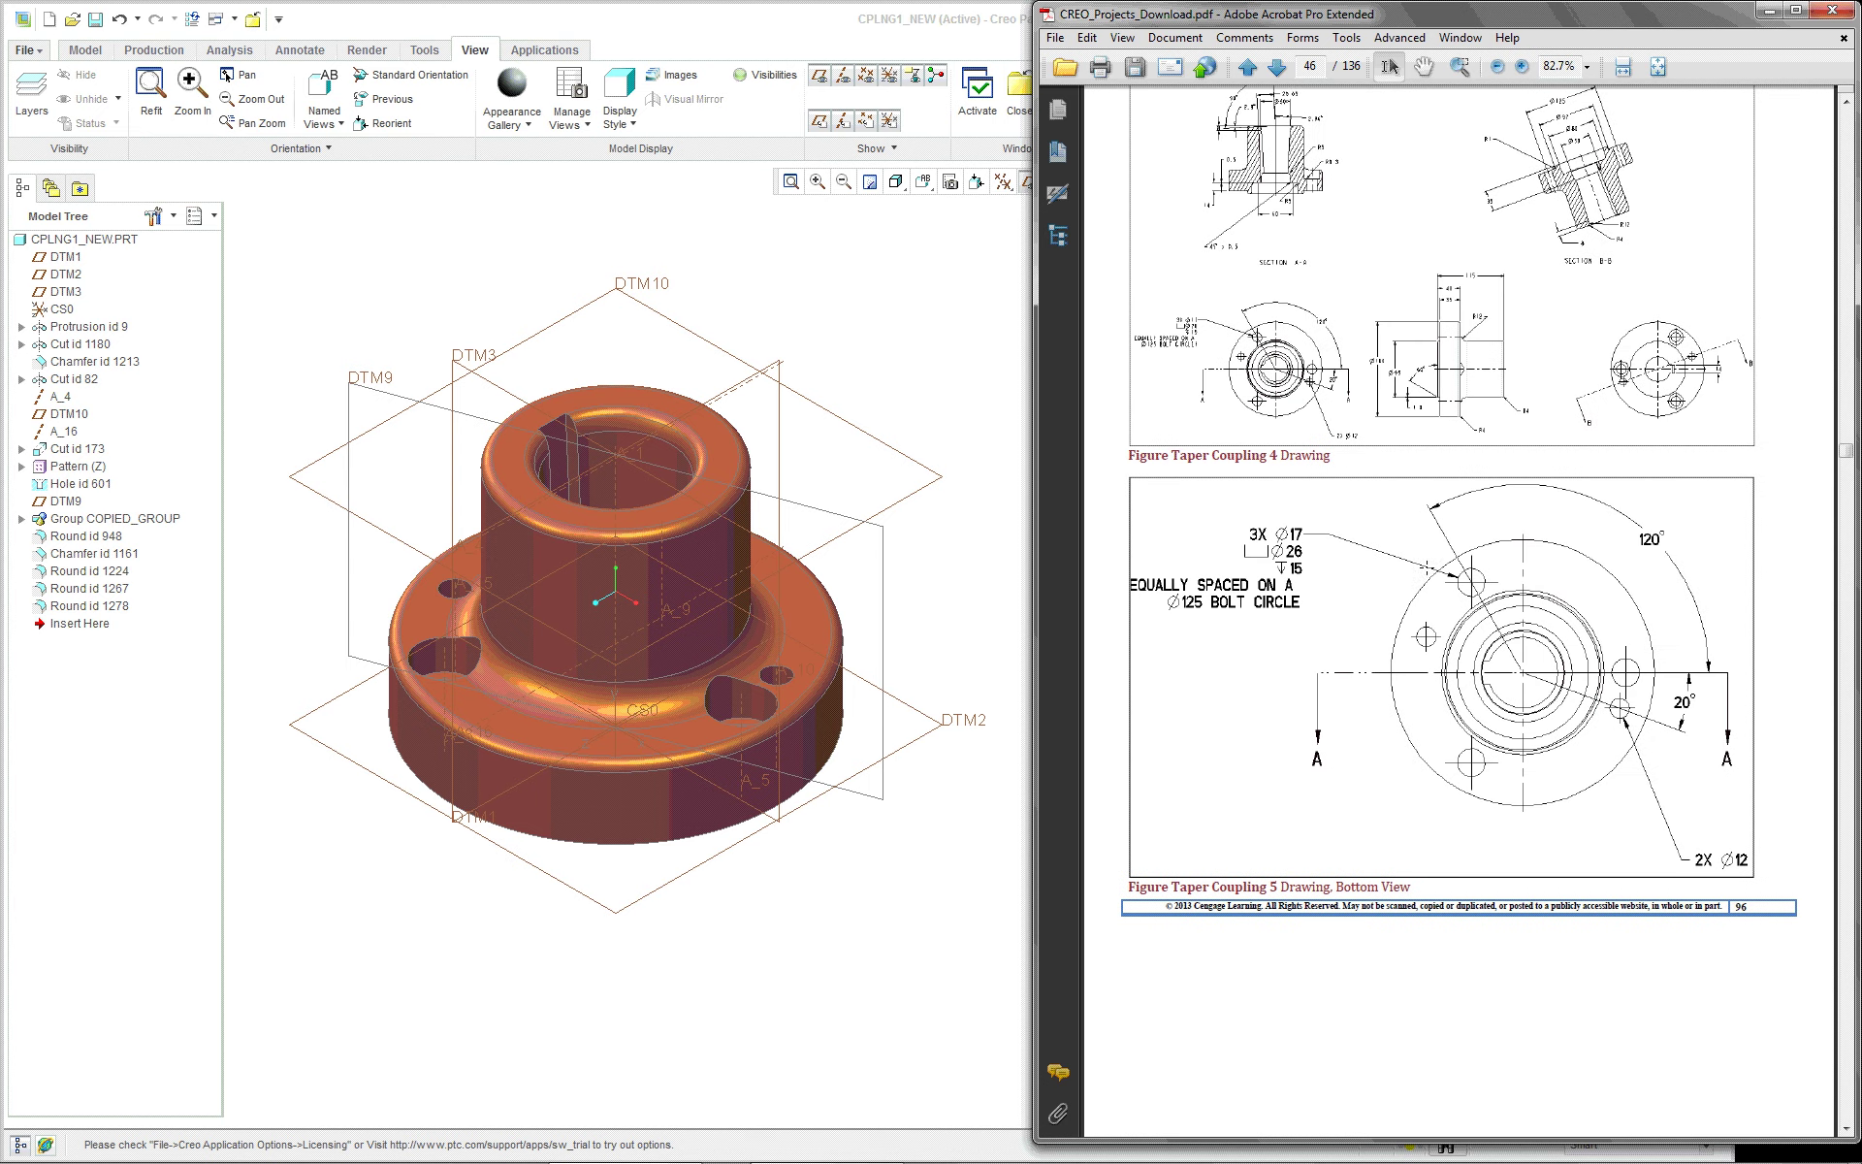
scroll(1426, 564, "up", 1)
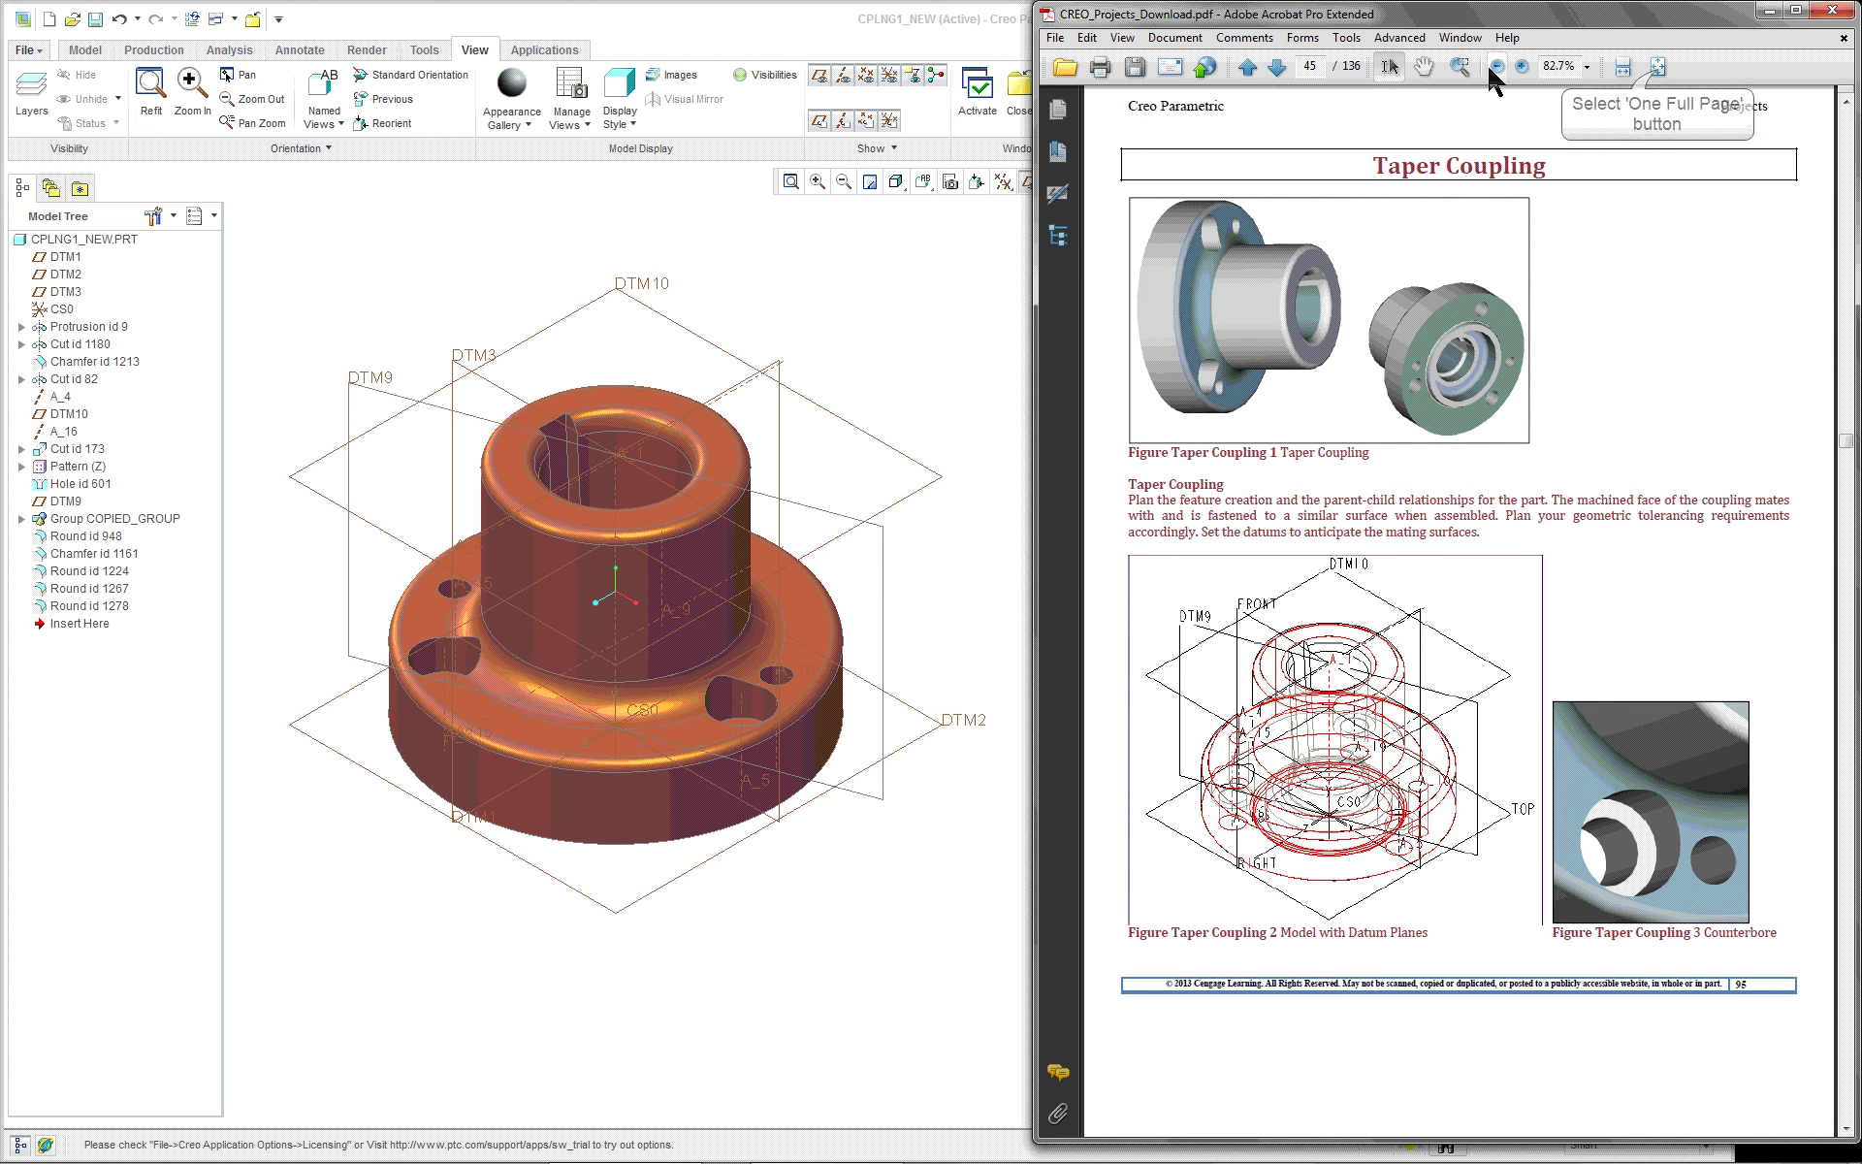
left_click(1659, 70)
Switch to Creo Parametric, find the File History command, review the part's modification history and close the report
left_click(902, 370)
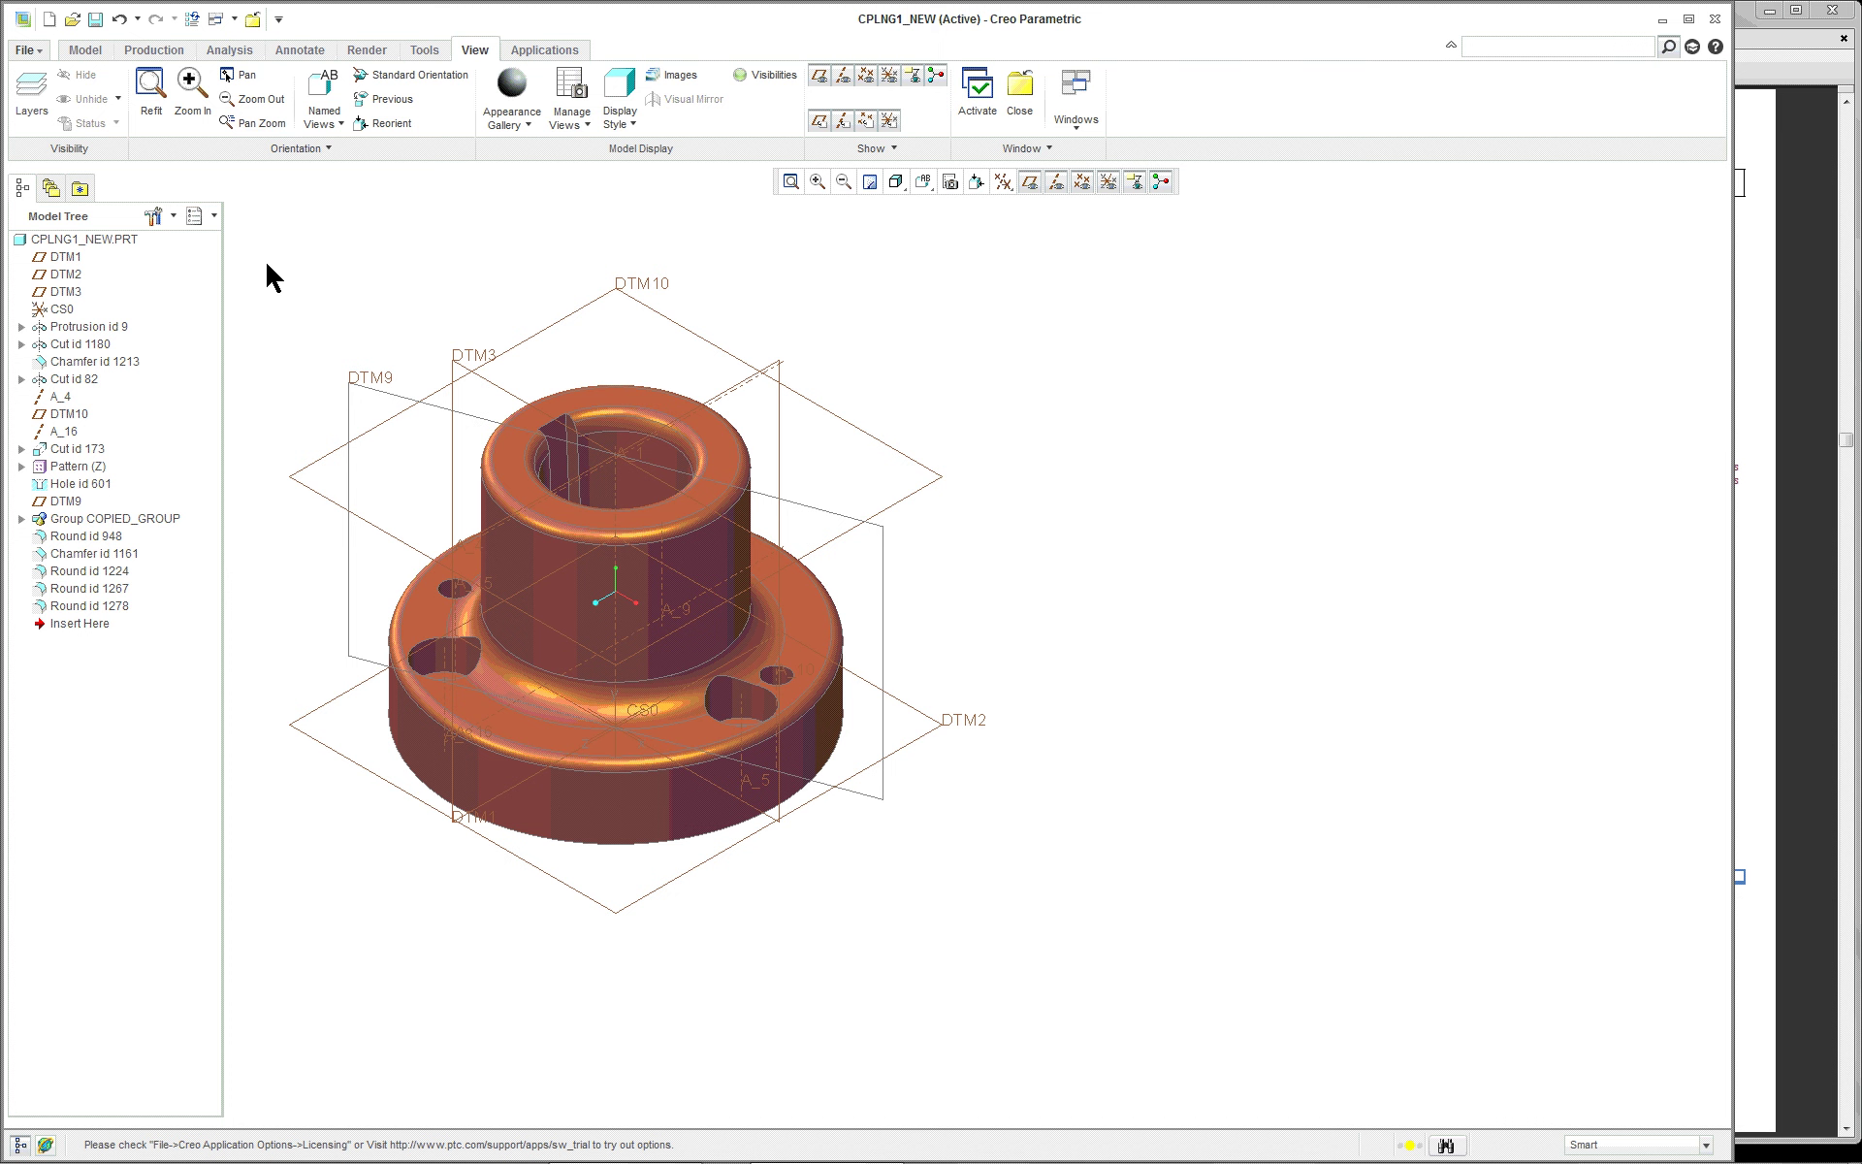
left_click(1493, 48)
type("his")
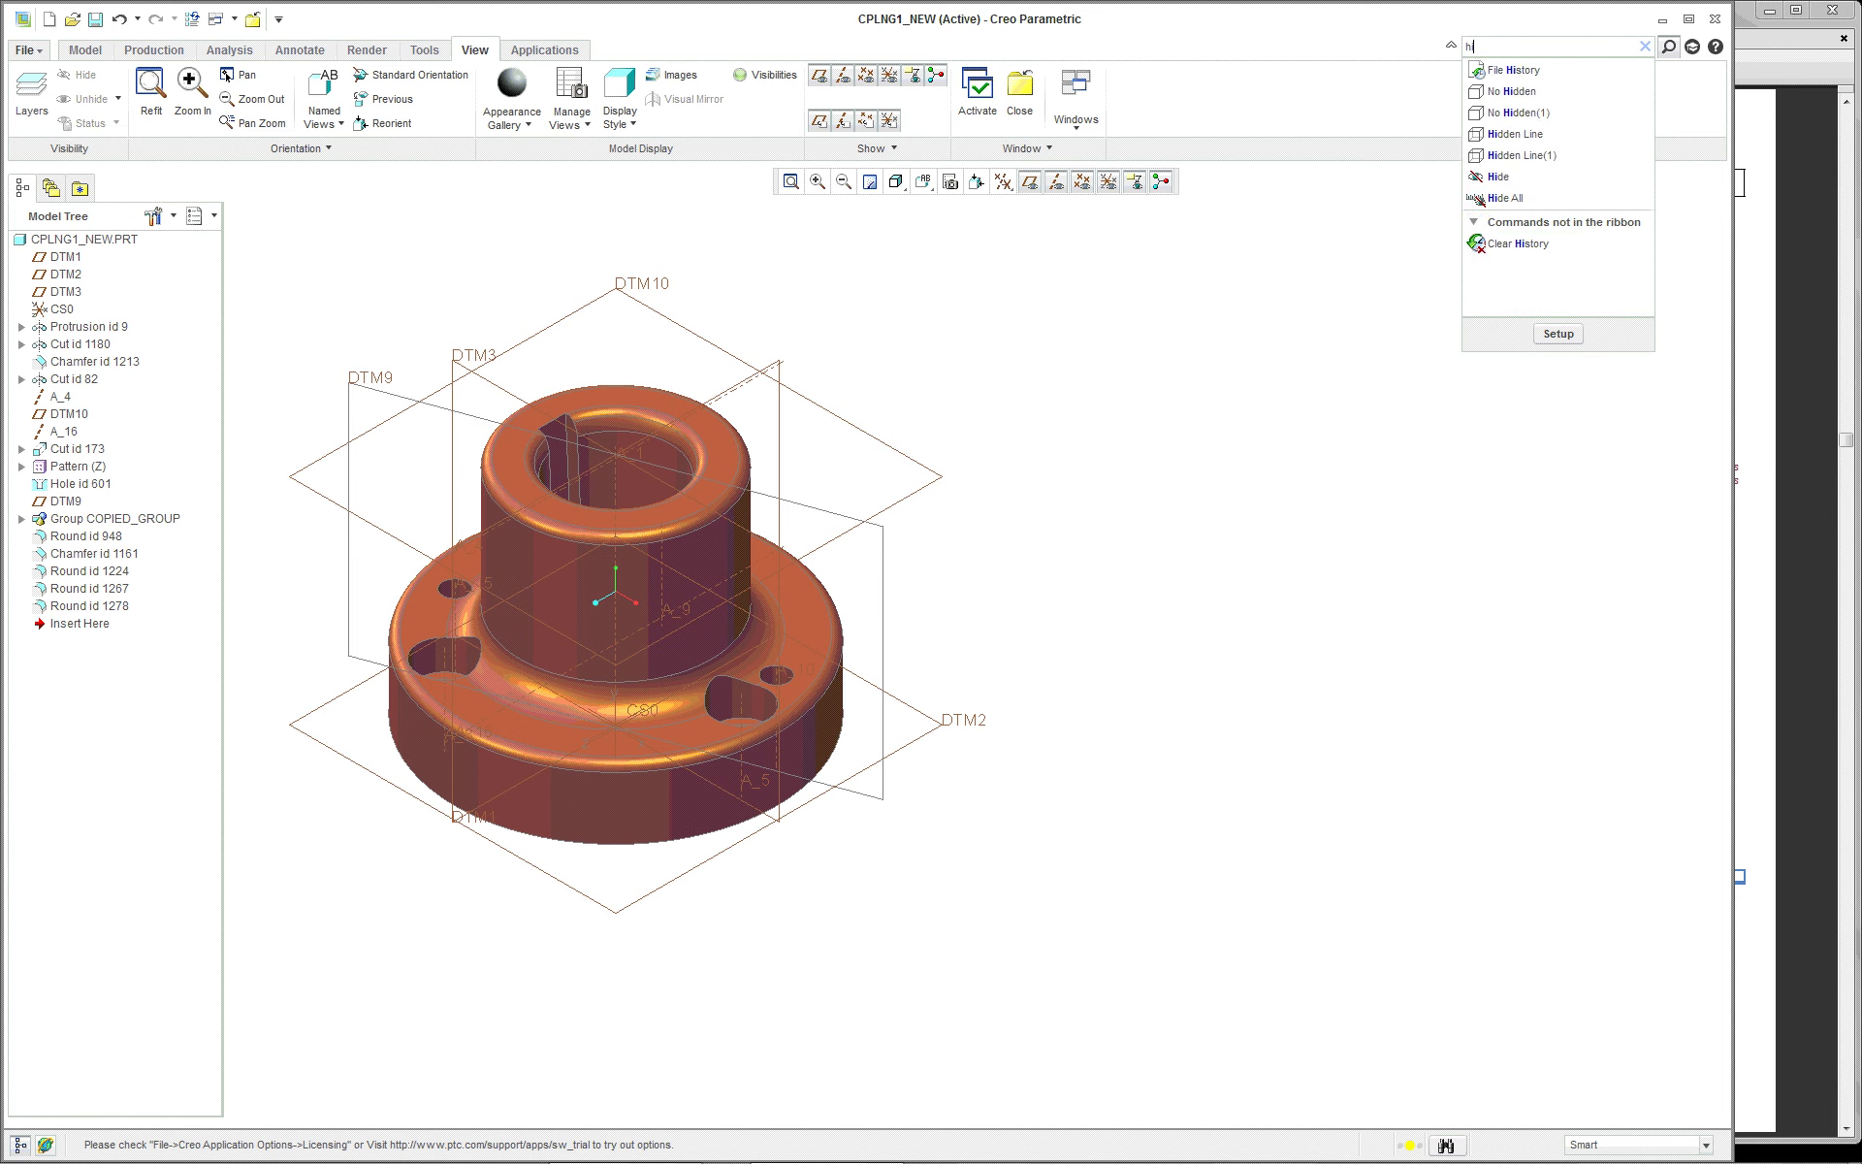
left_click(1535, 78)
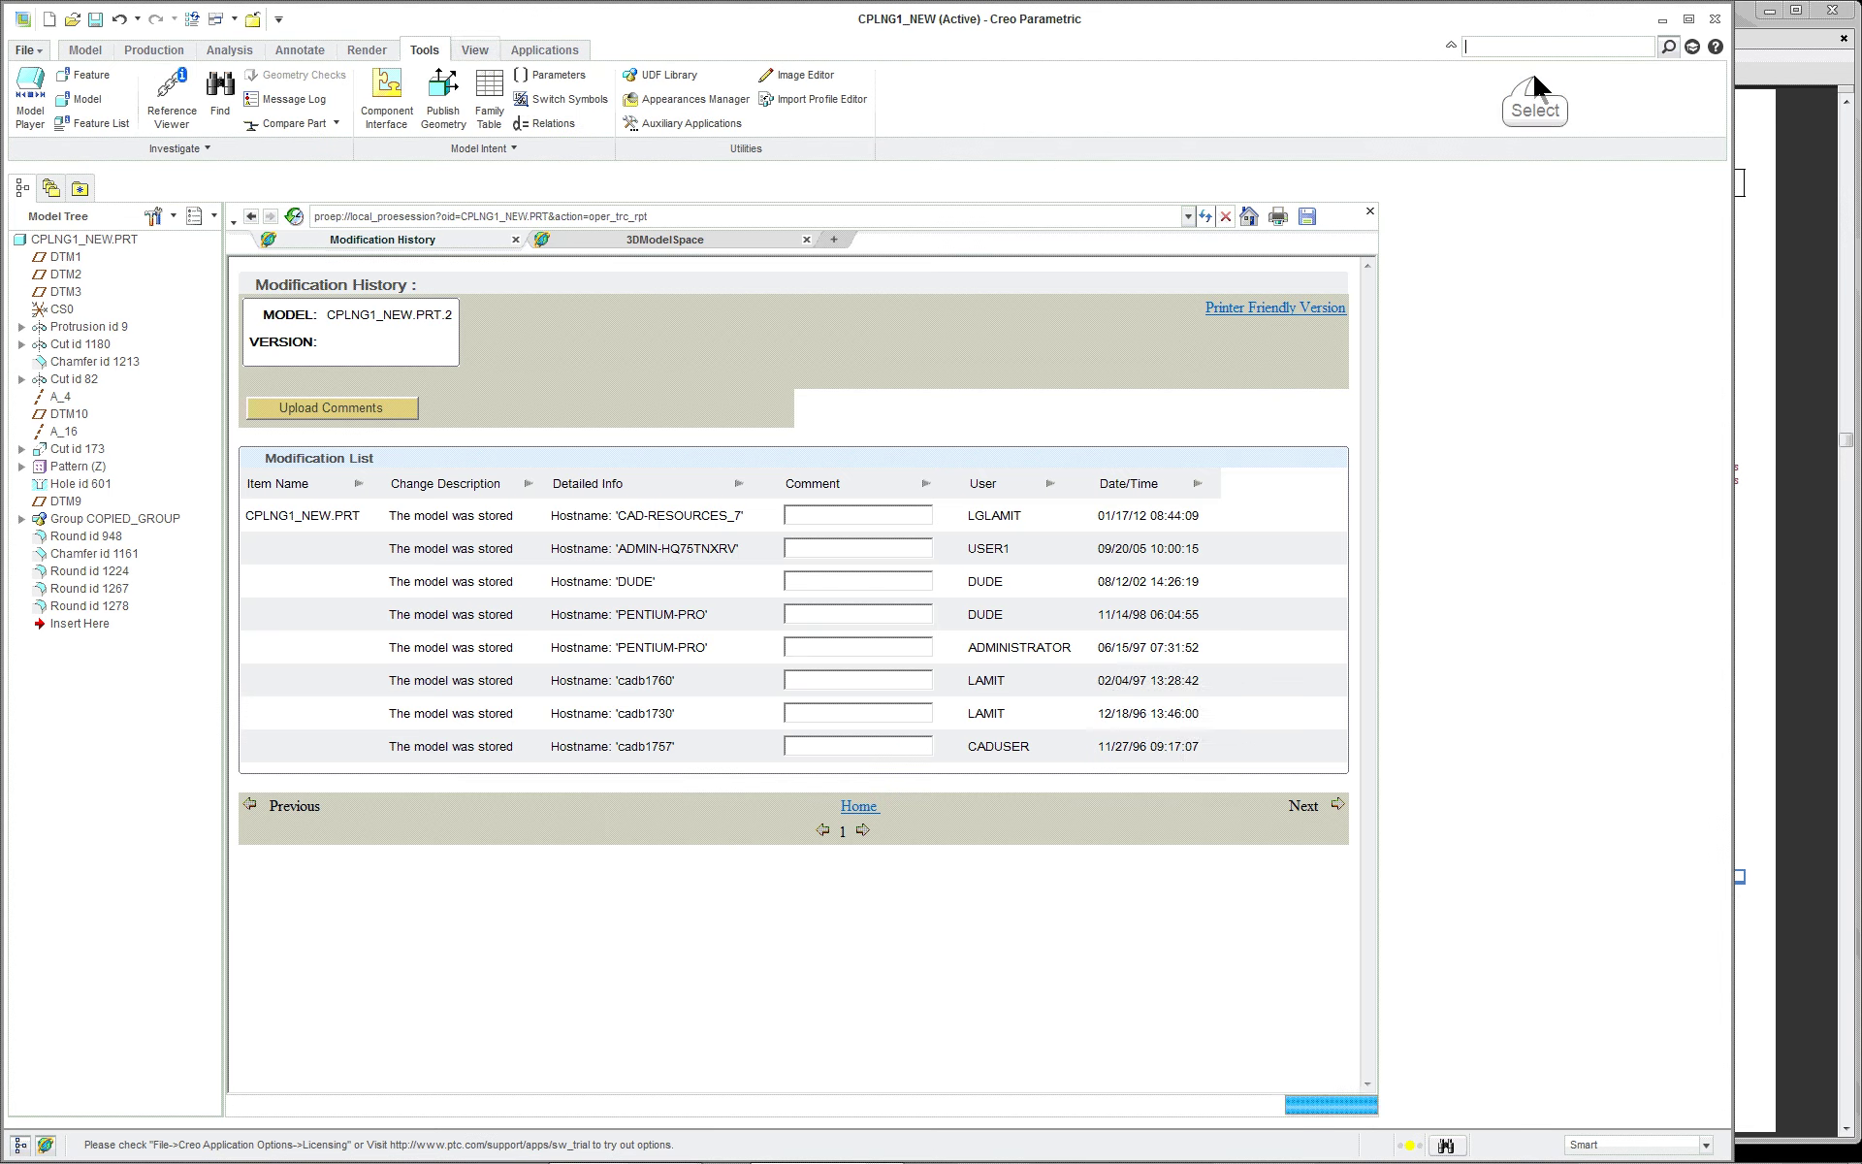
double_click(1174, 746)
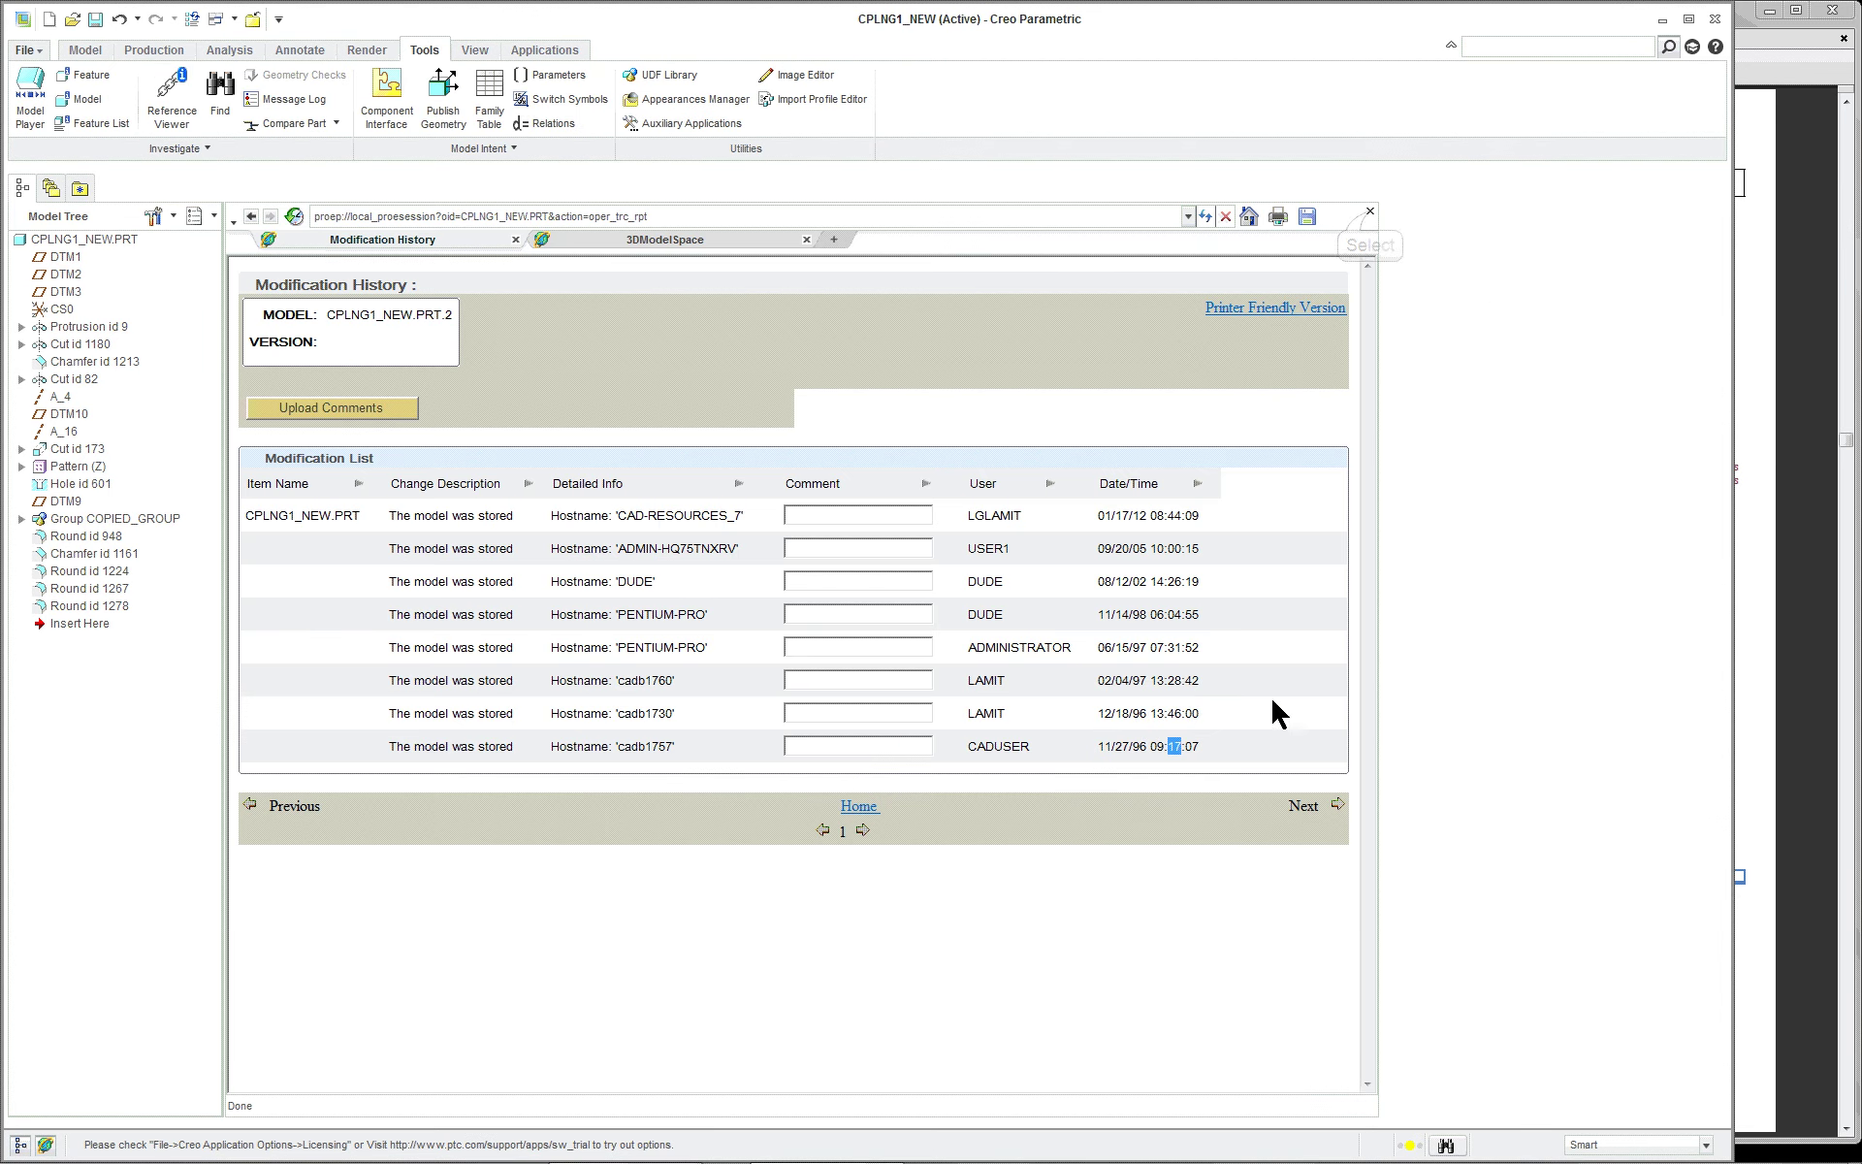
left_click(1368, 212)
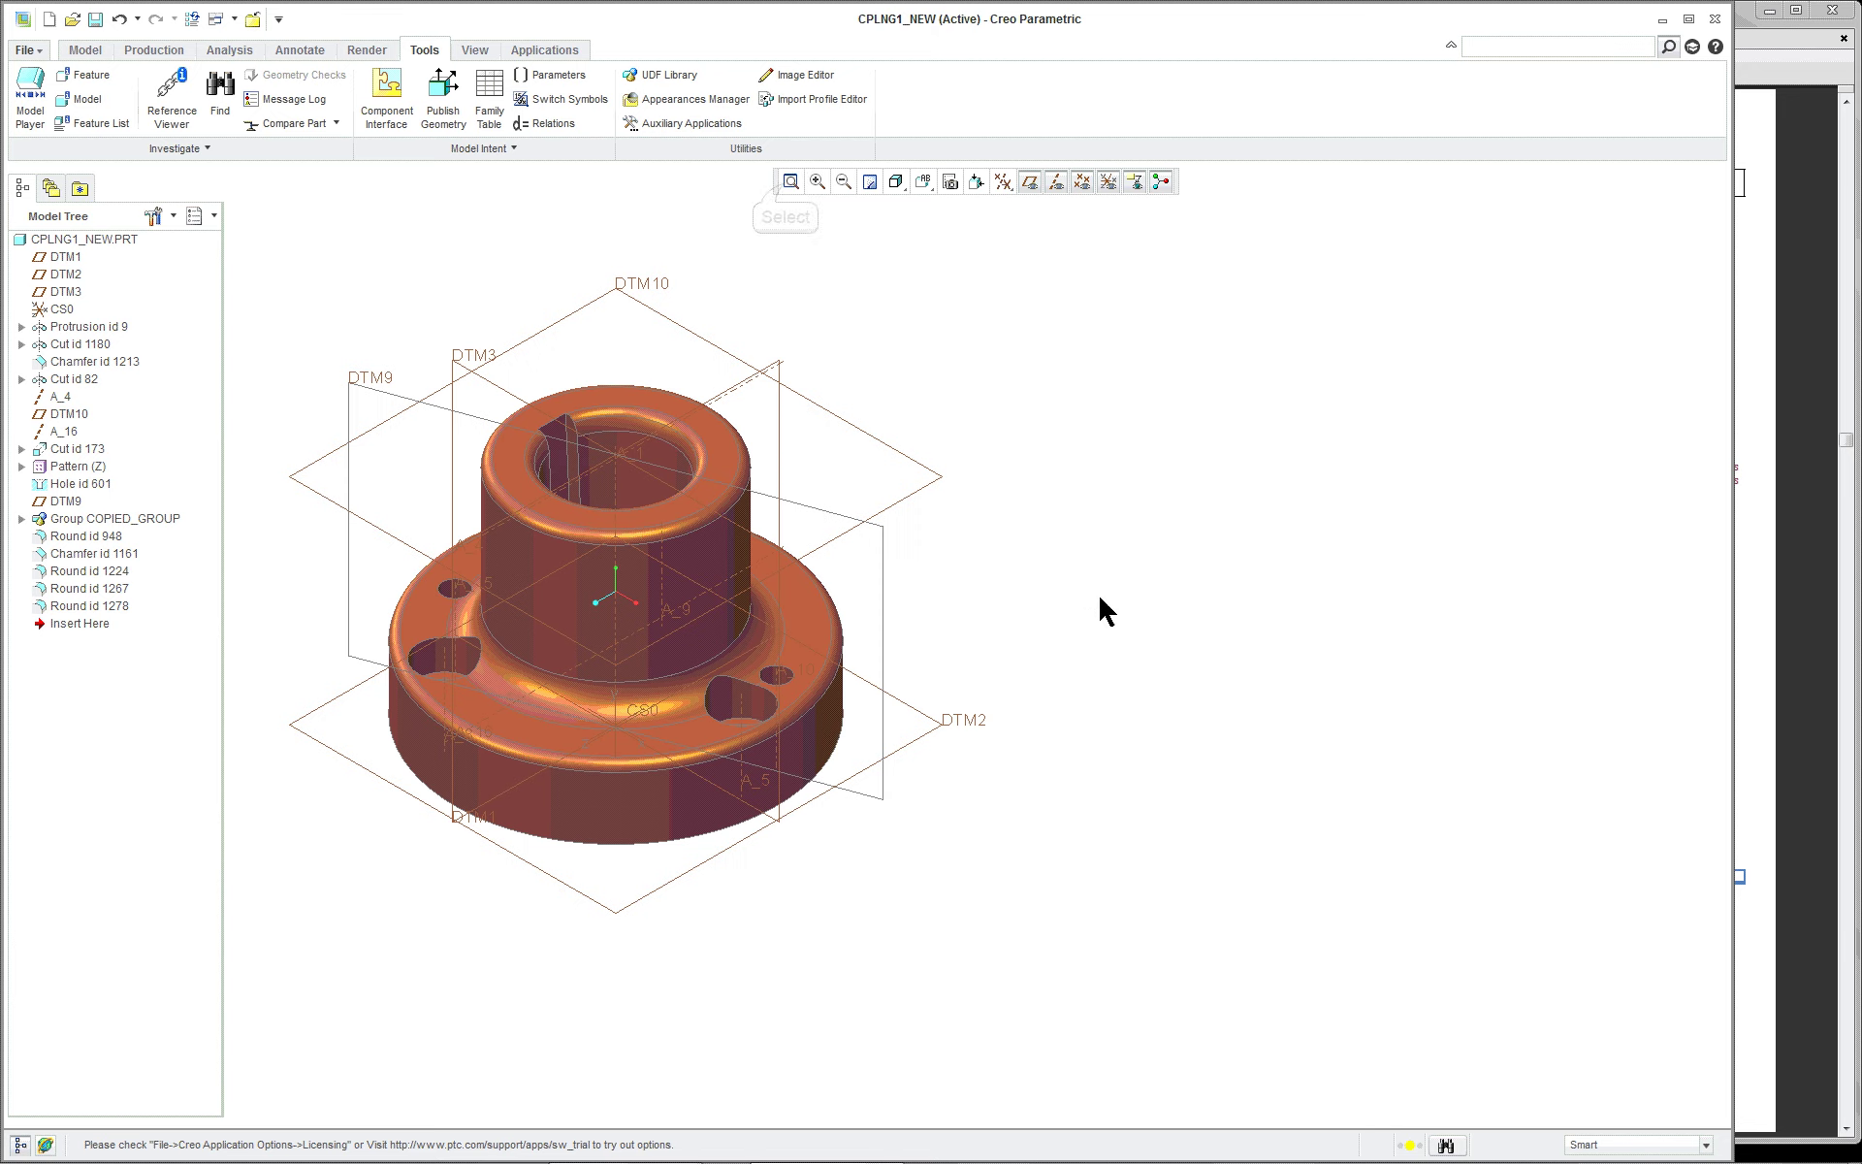
Refit the coupling in the graphics window and slightly widen the model tree
left_click(791, 182)
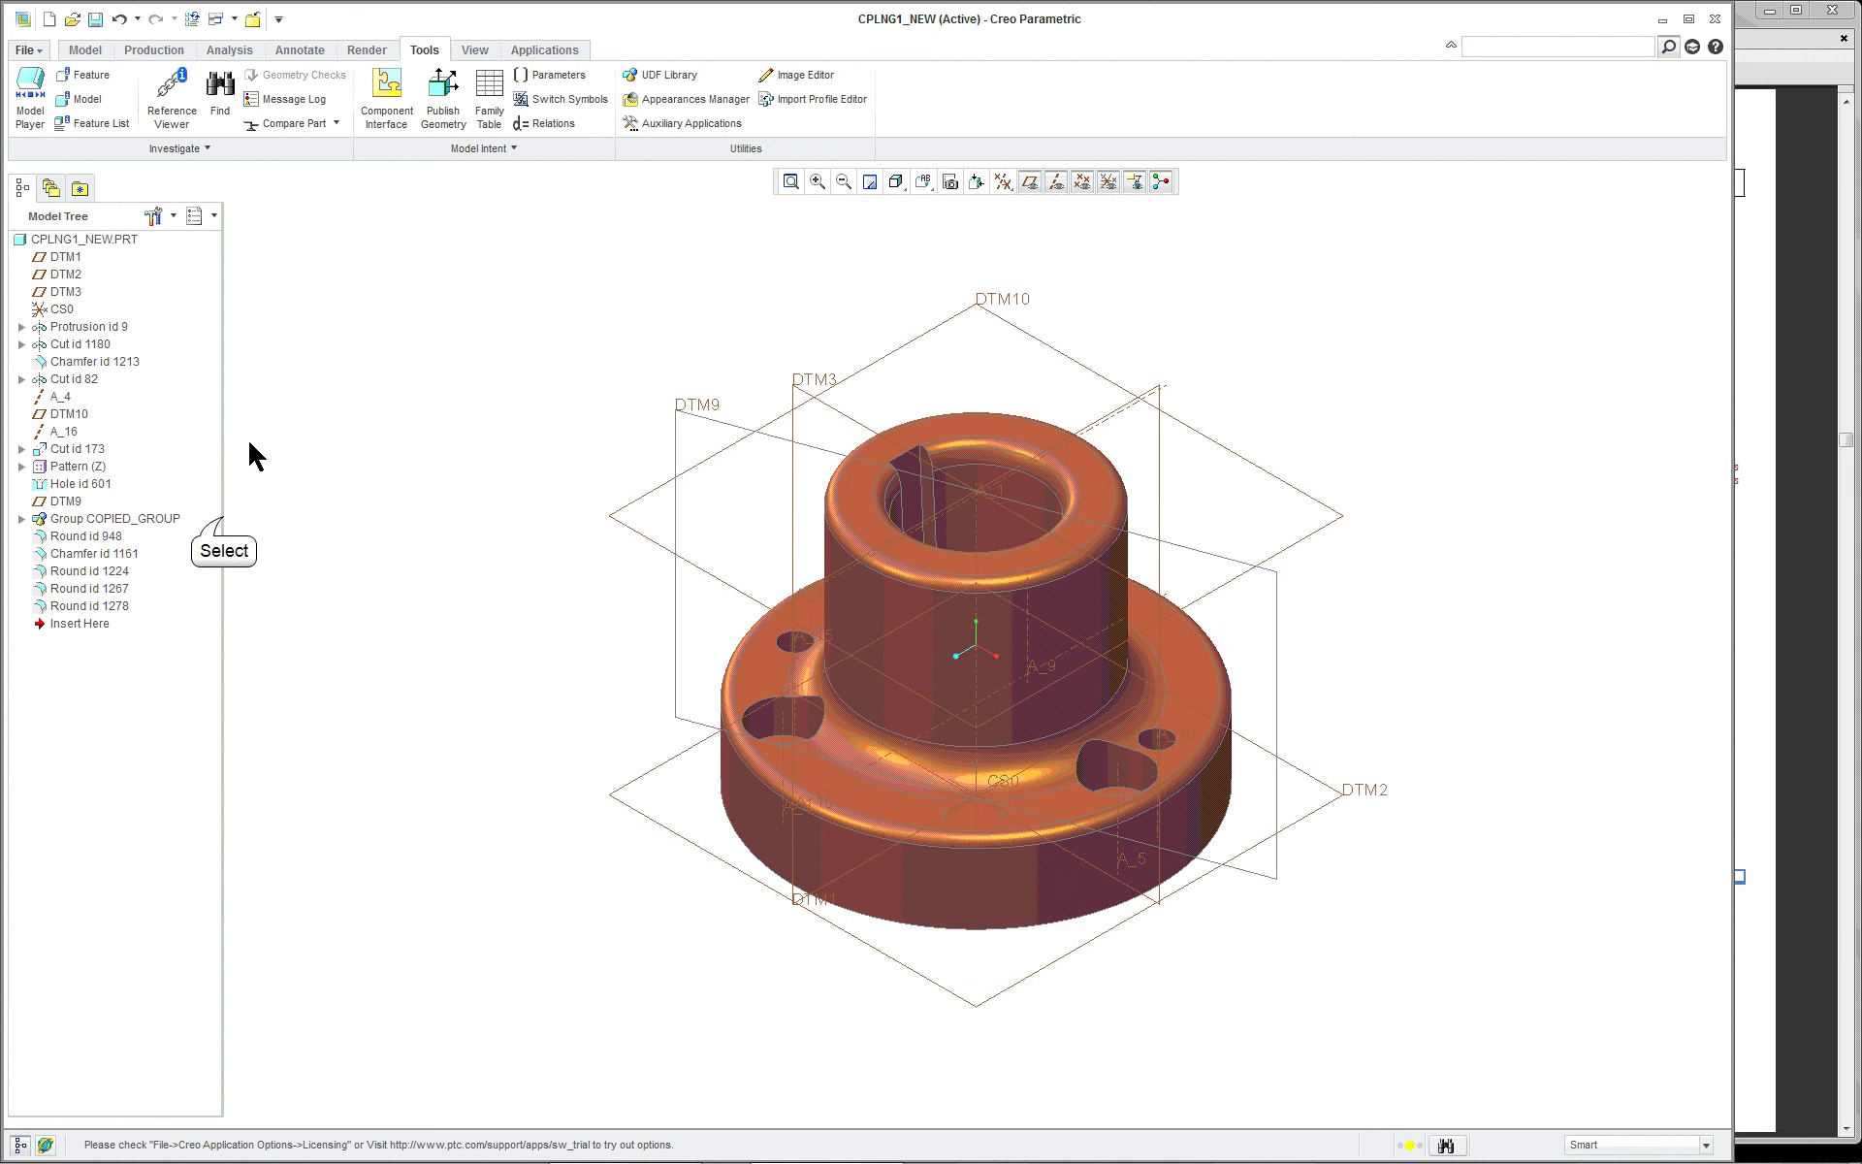
left_click_drag(223, 519, 238, 518)
left_click(418, 510)
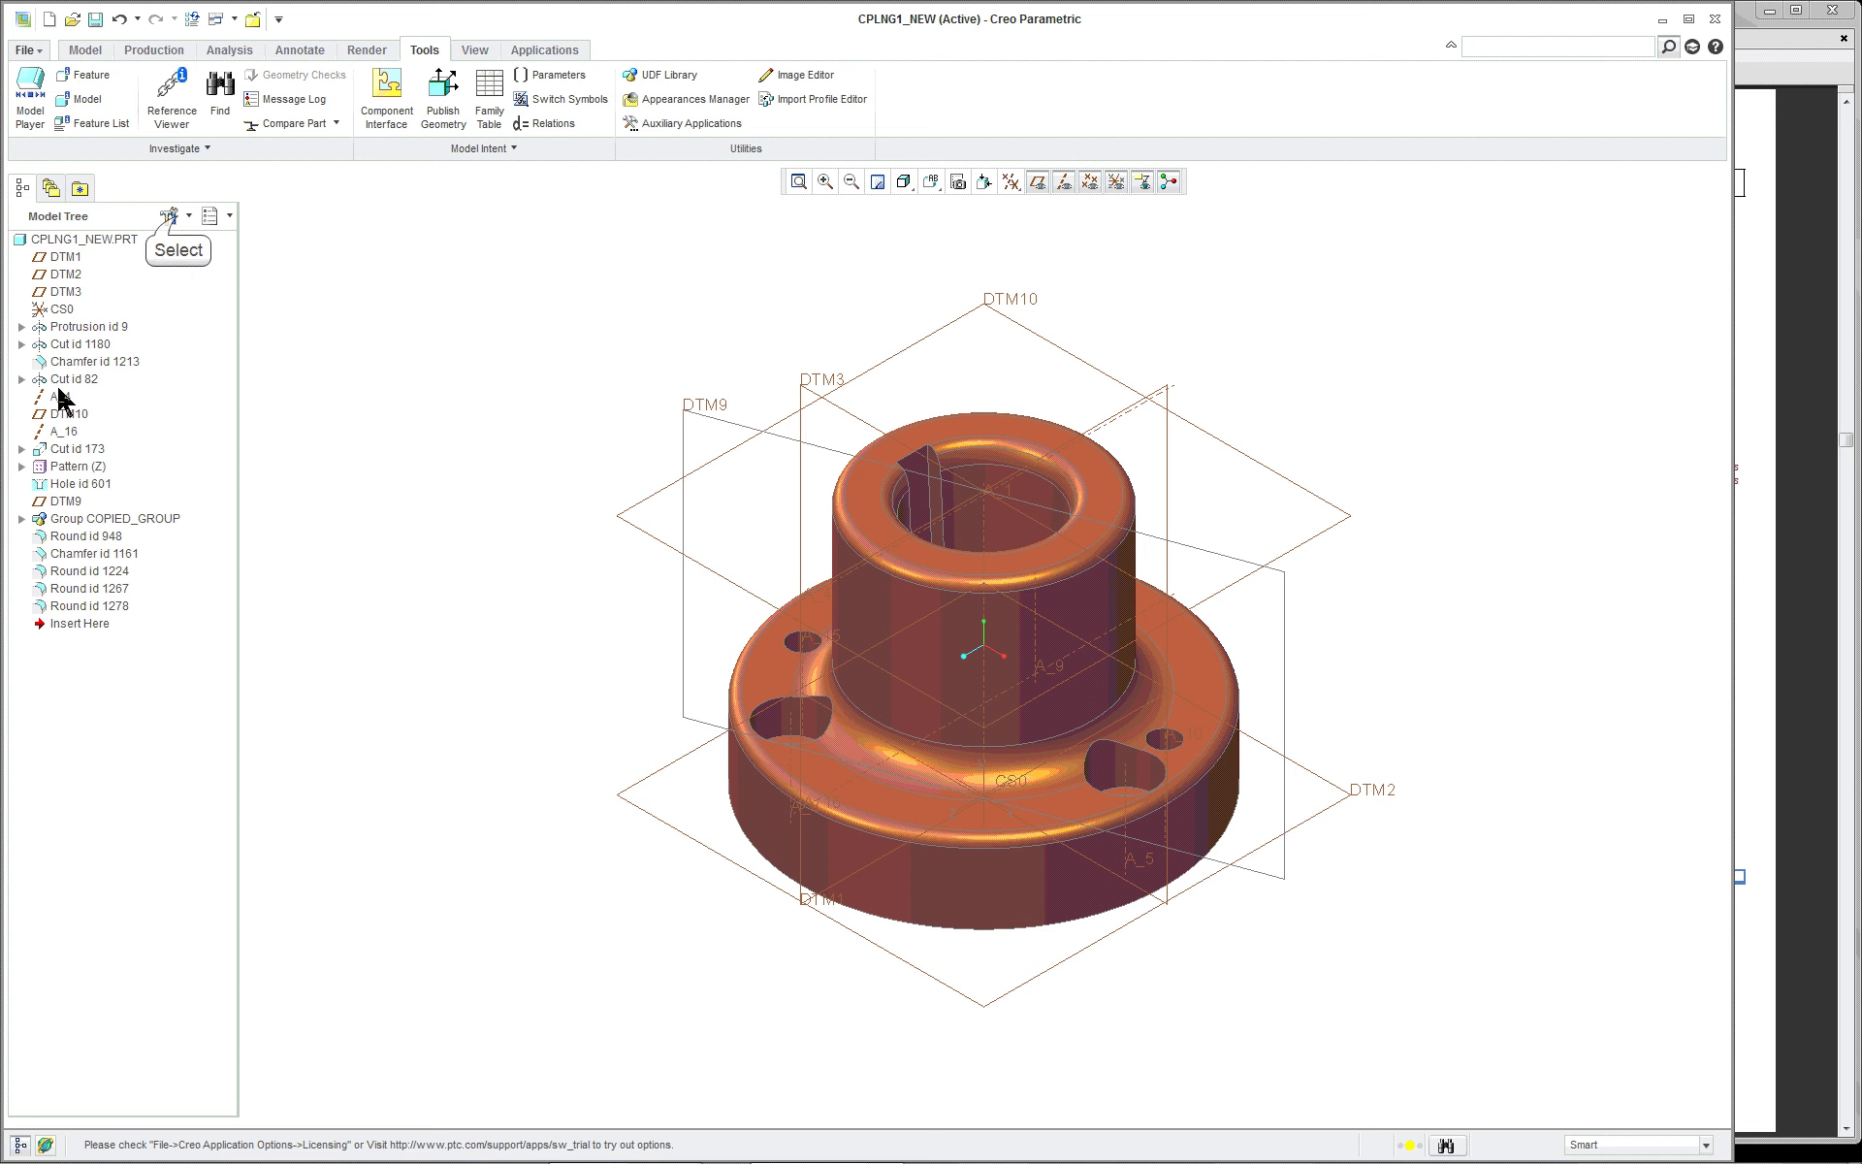
Set the model tree filters to also show placement folders, annotations, suppressed objects, envelope components and copied references
left_click(172, 217)
left_click(199, 249)
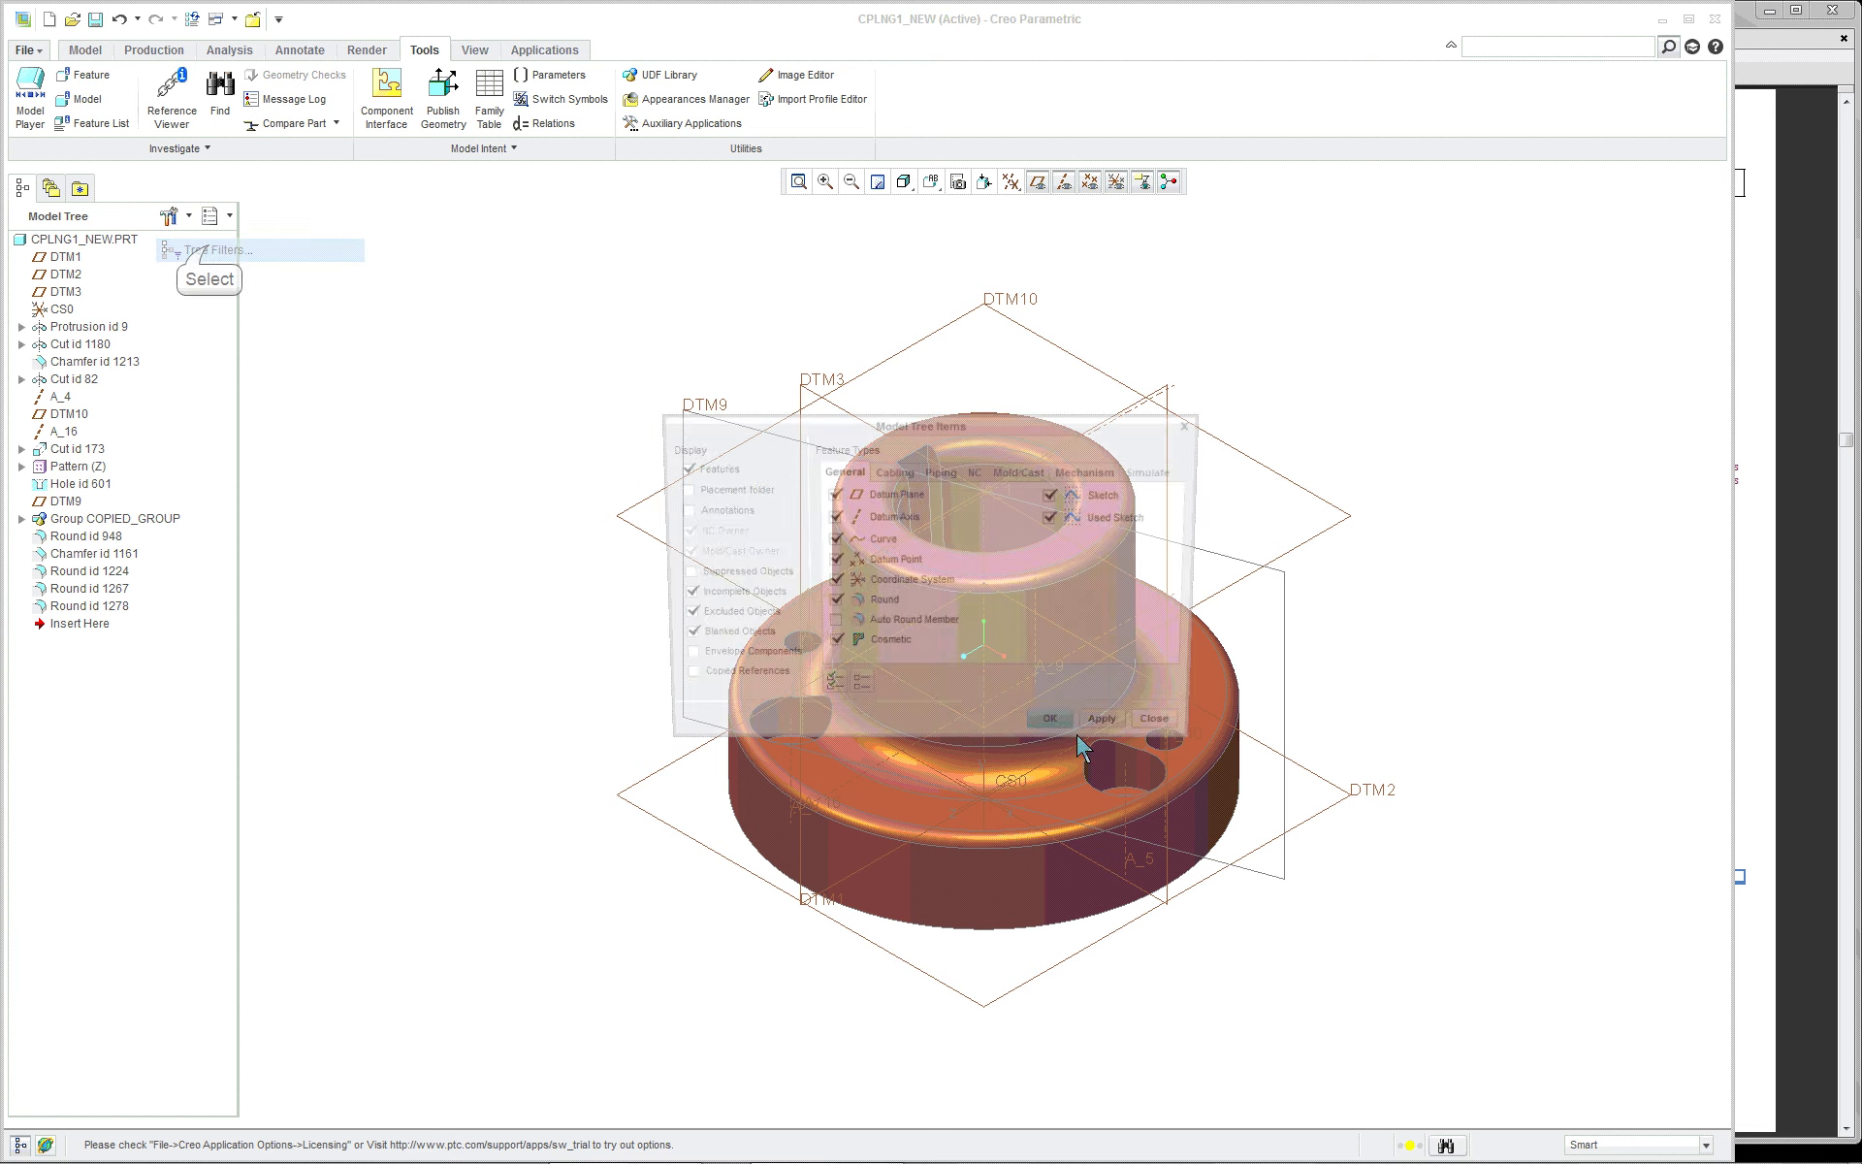
left_click(676, 680)
left_click(677, 658)
left_click(676, 637)
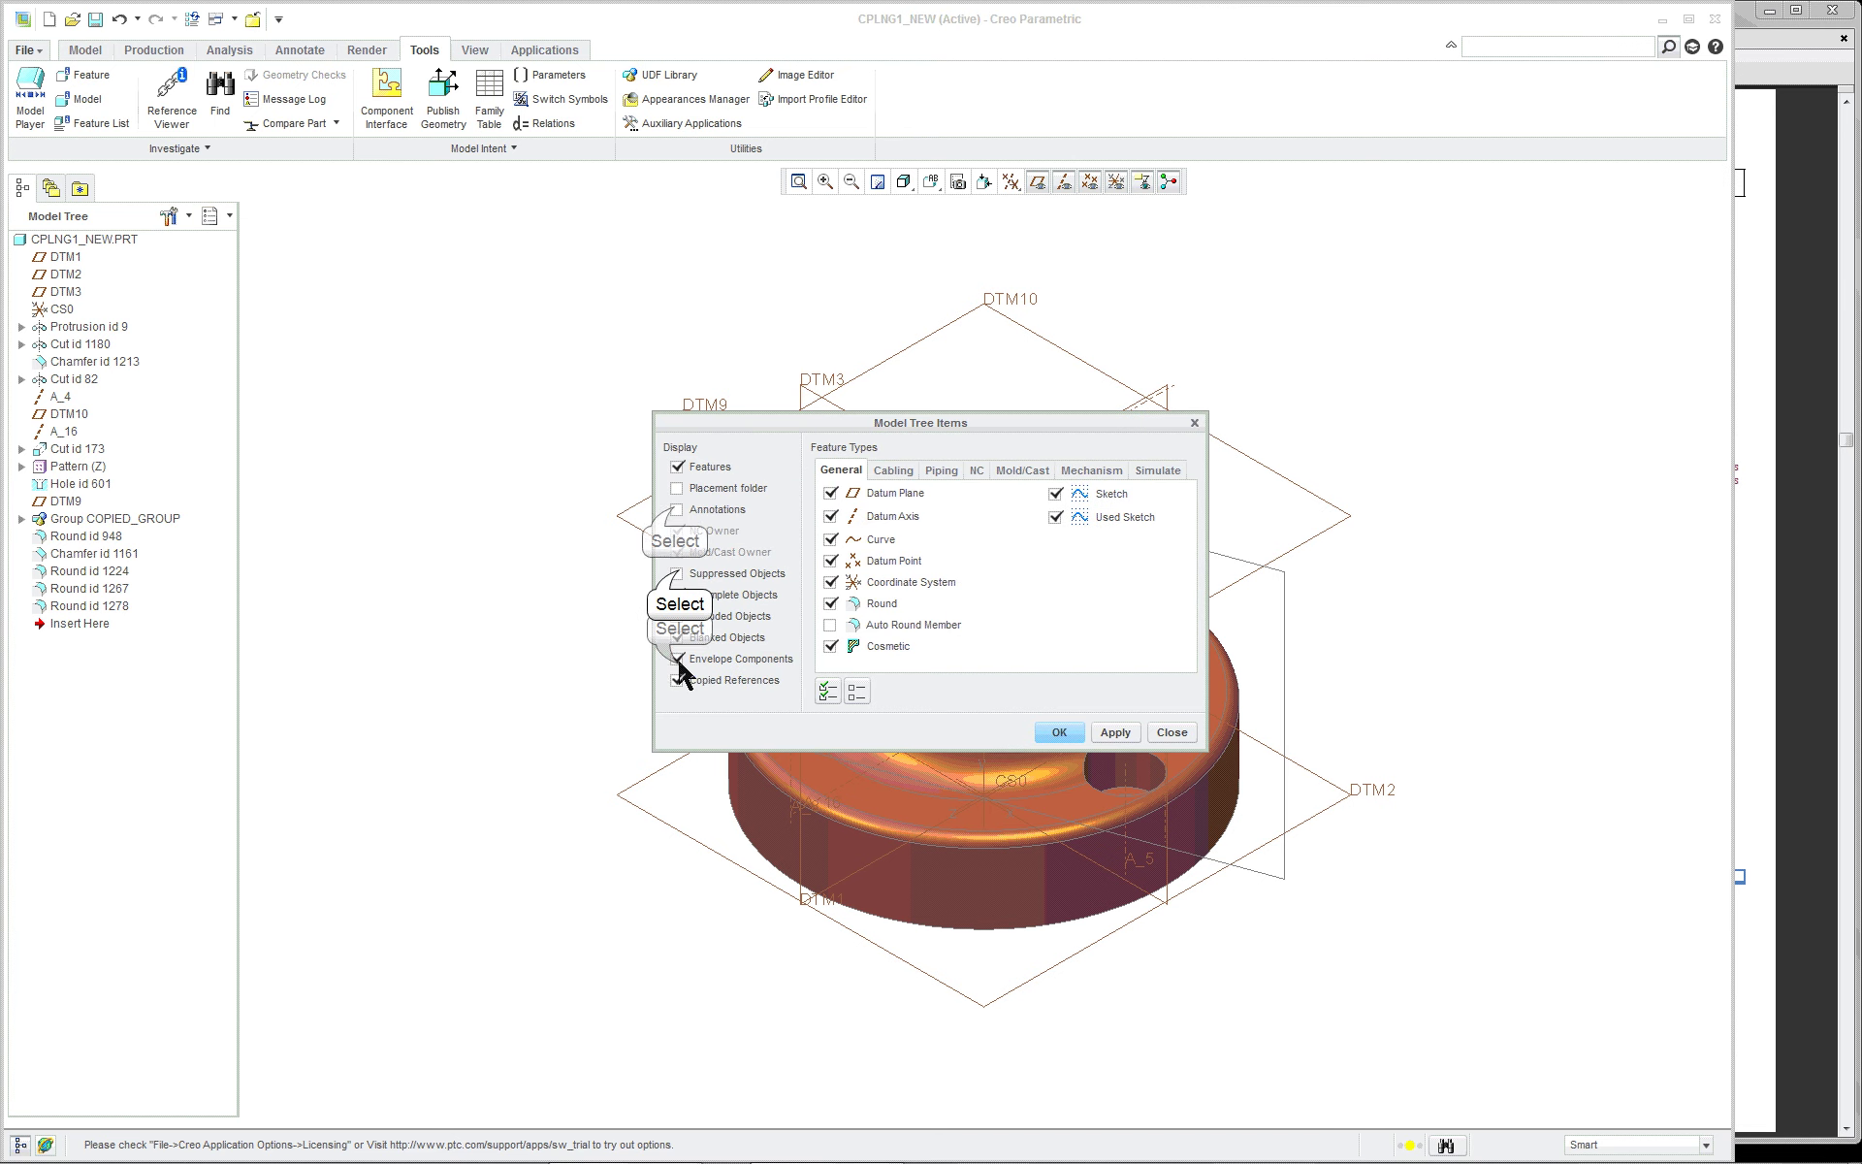
left_click(677, 488)
left_click(1059, 732)
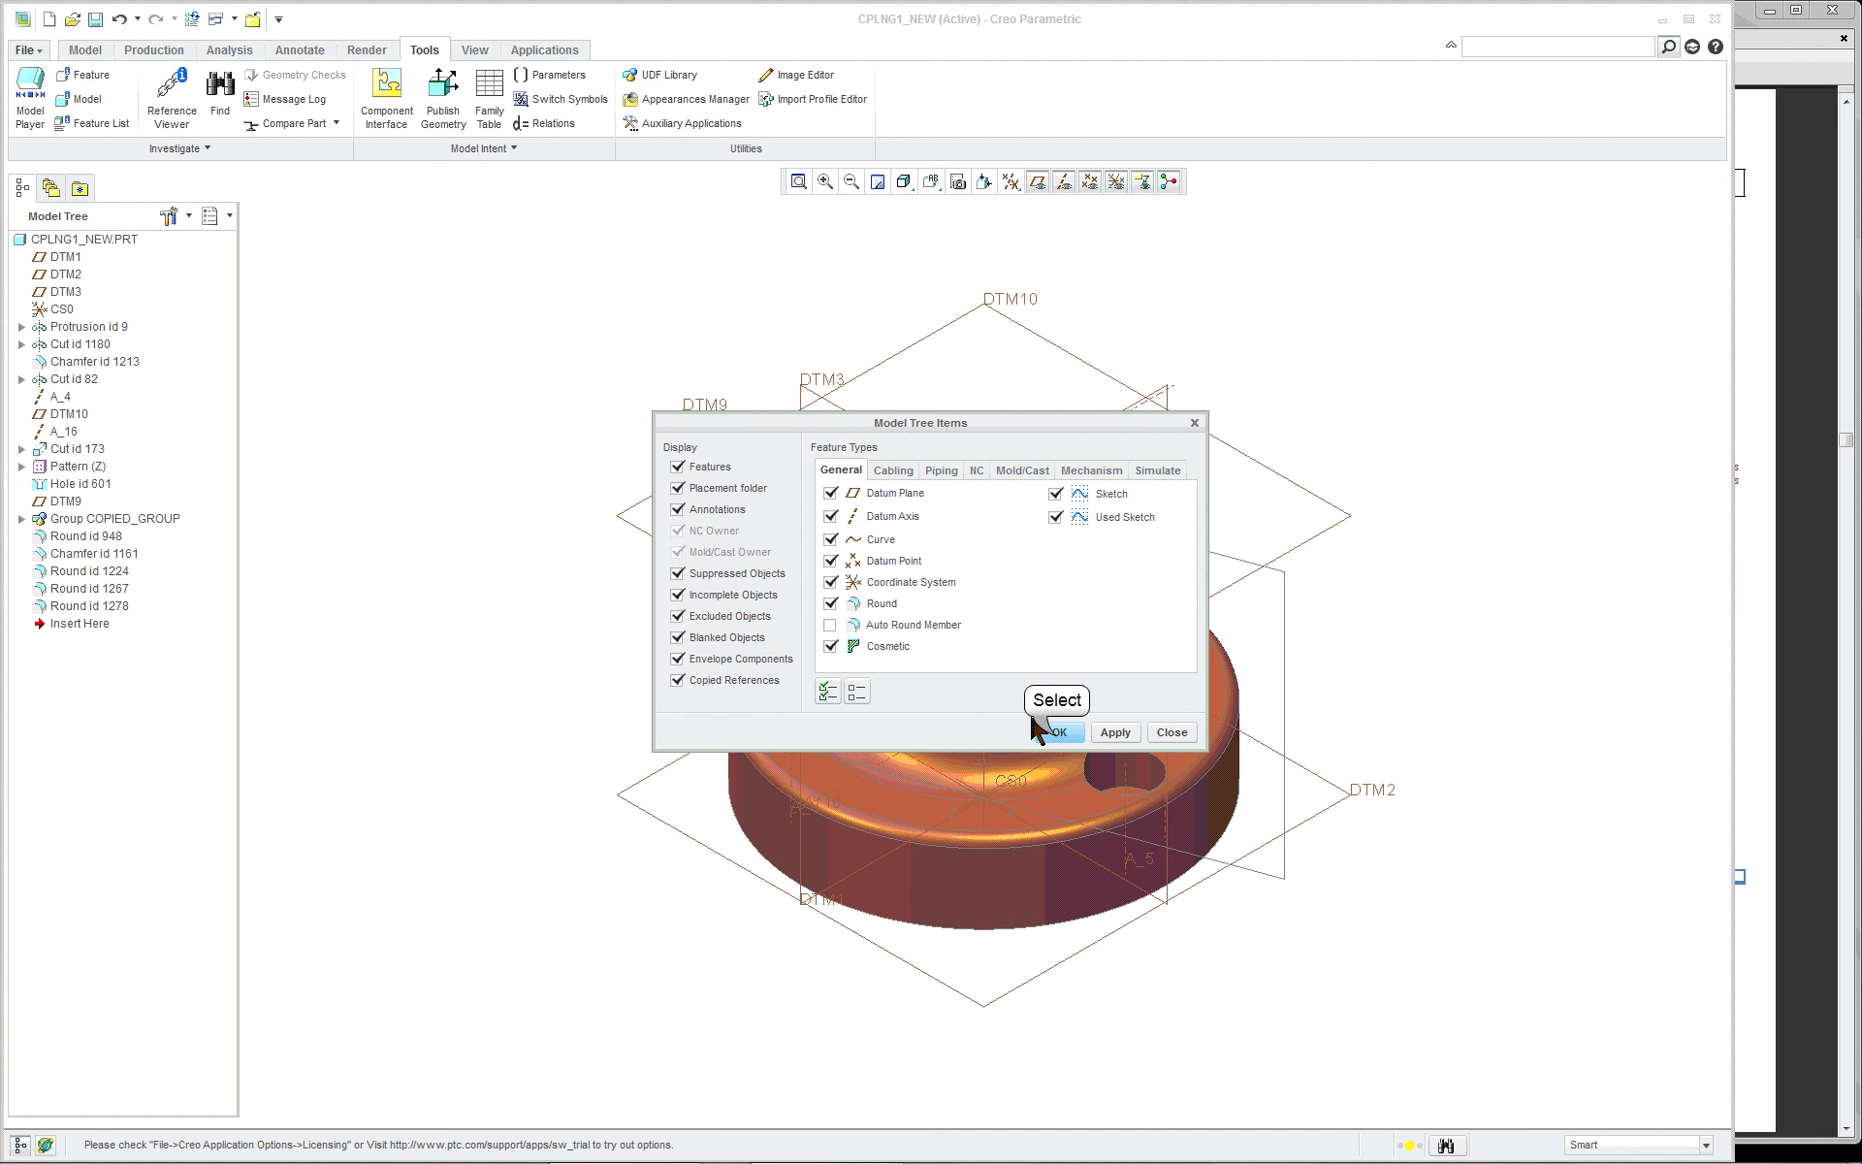
left_click(1479, 668)
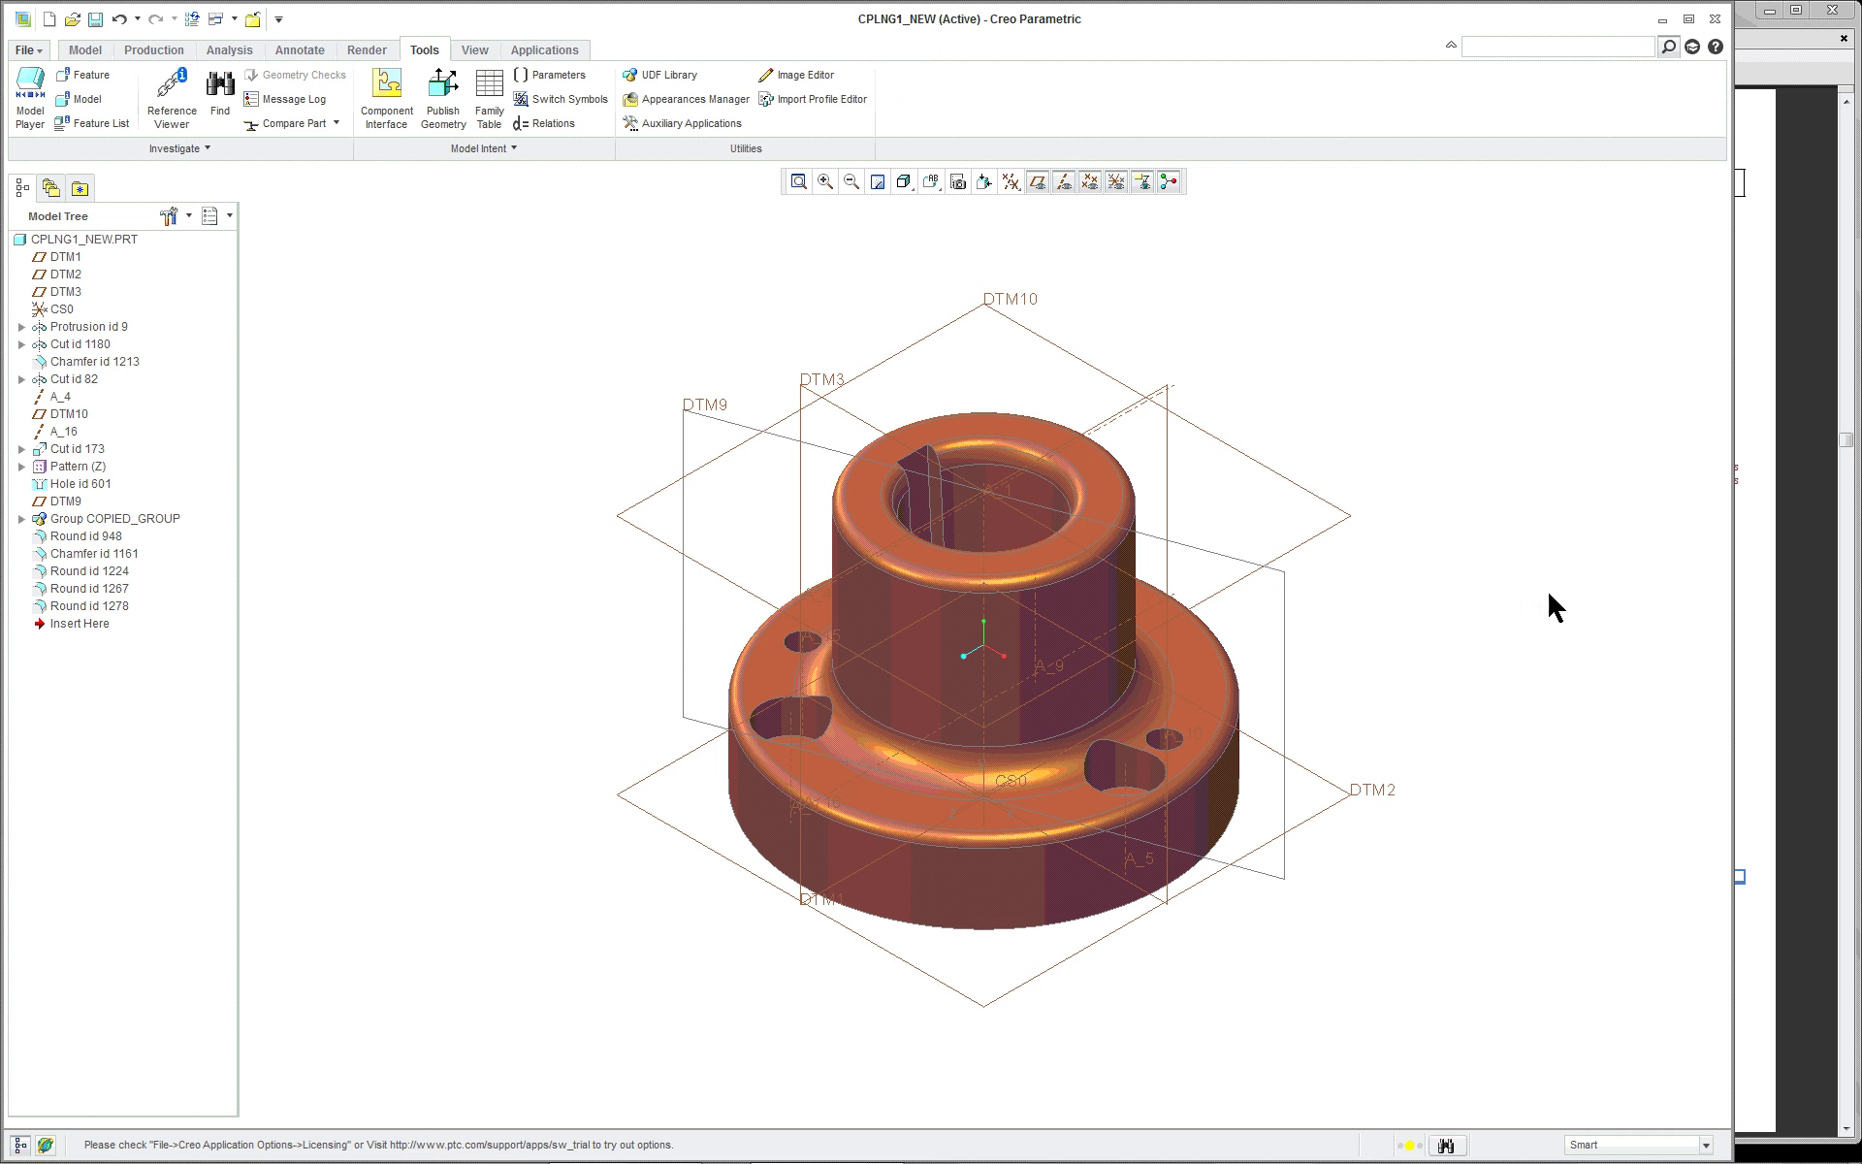
Replay the part from its beginning in the Model Player up to the protrusion, feature 5, and inspect its dimensions
left_click(30, 97)
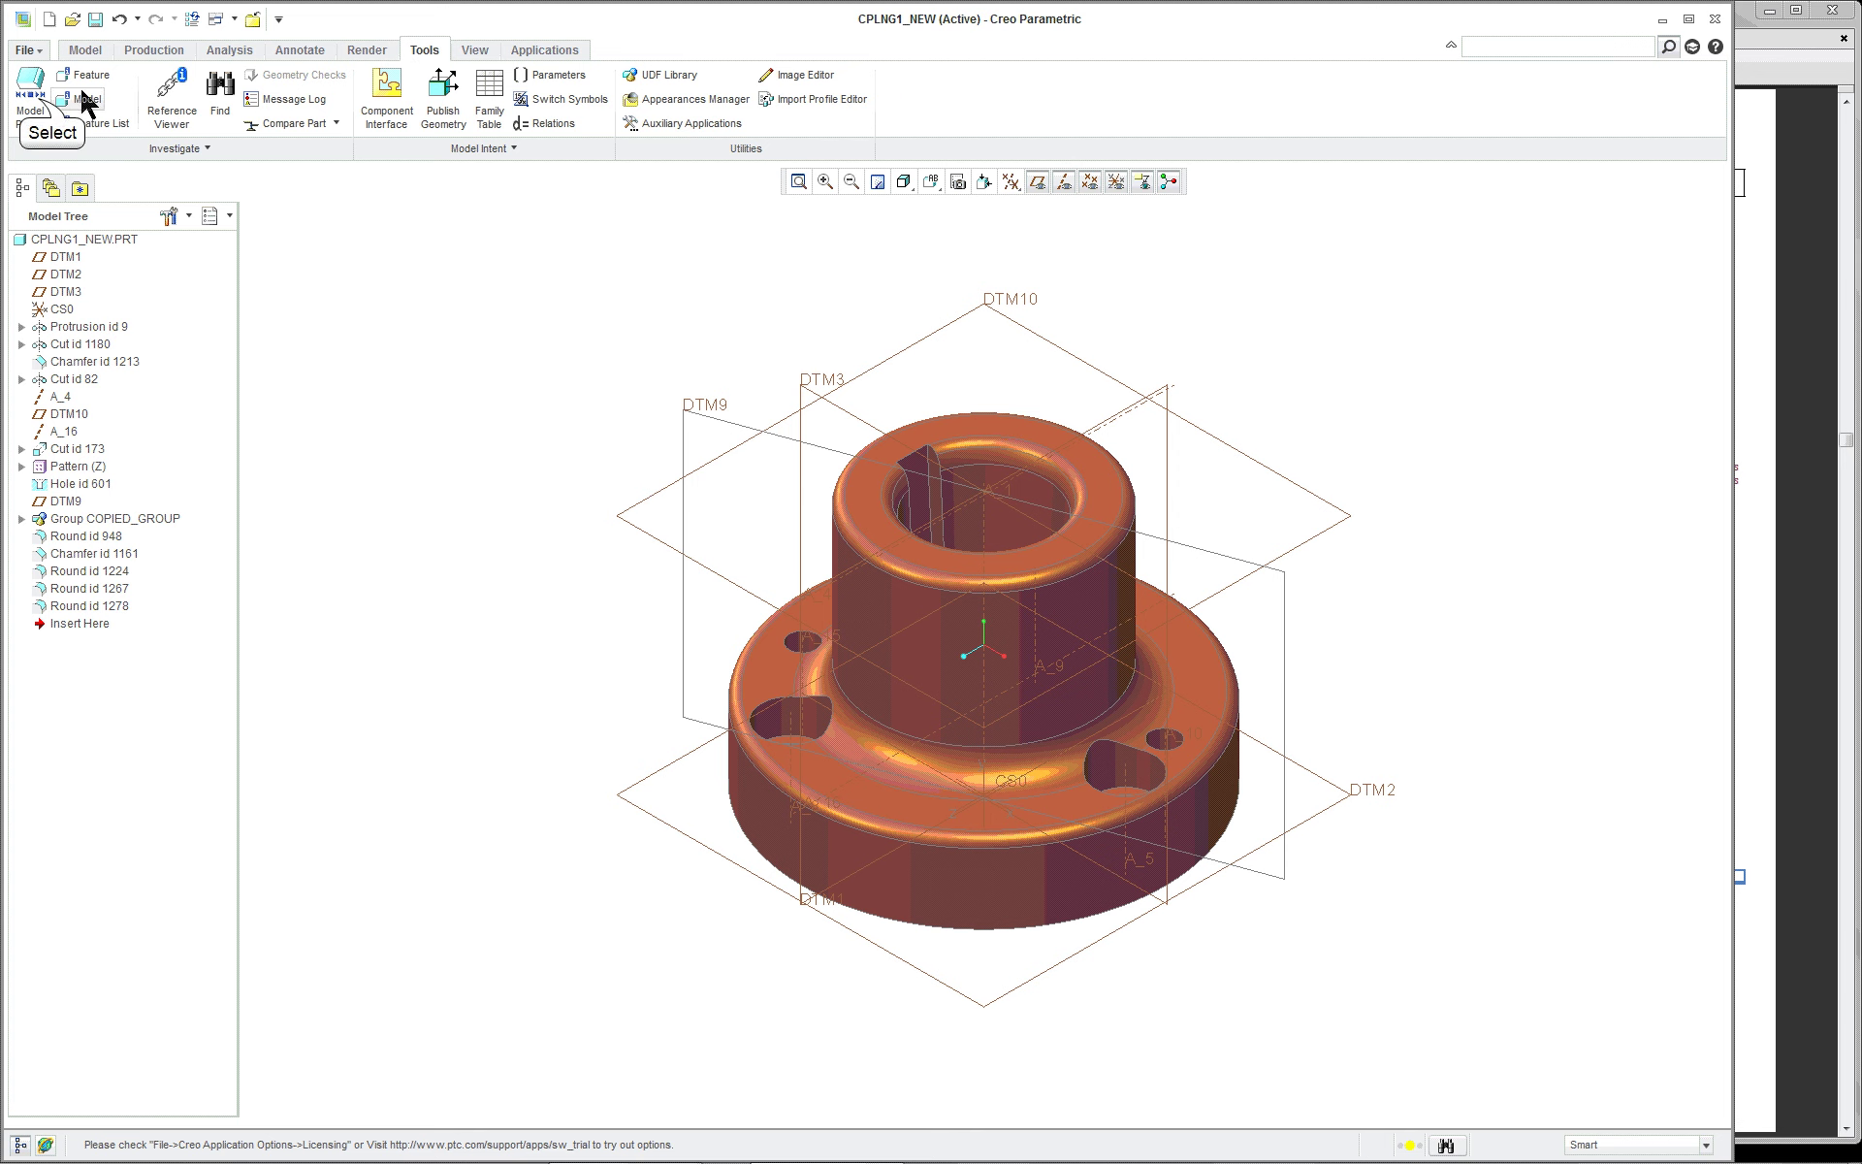
double_click(1508, 53)
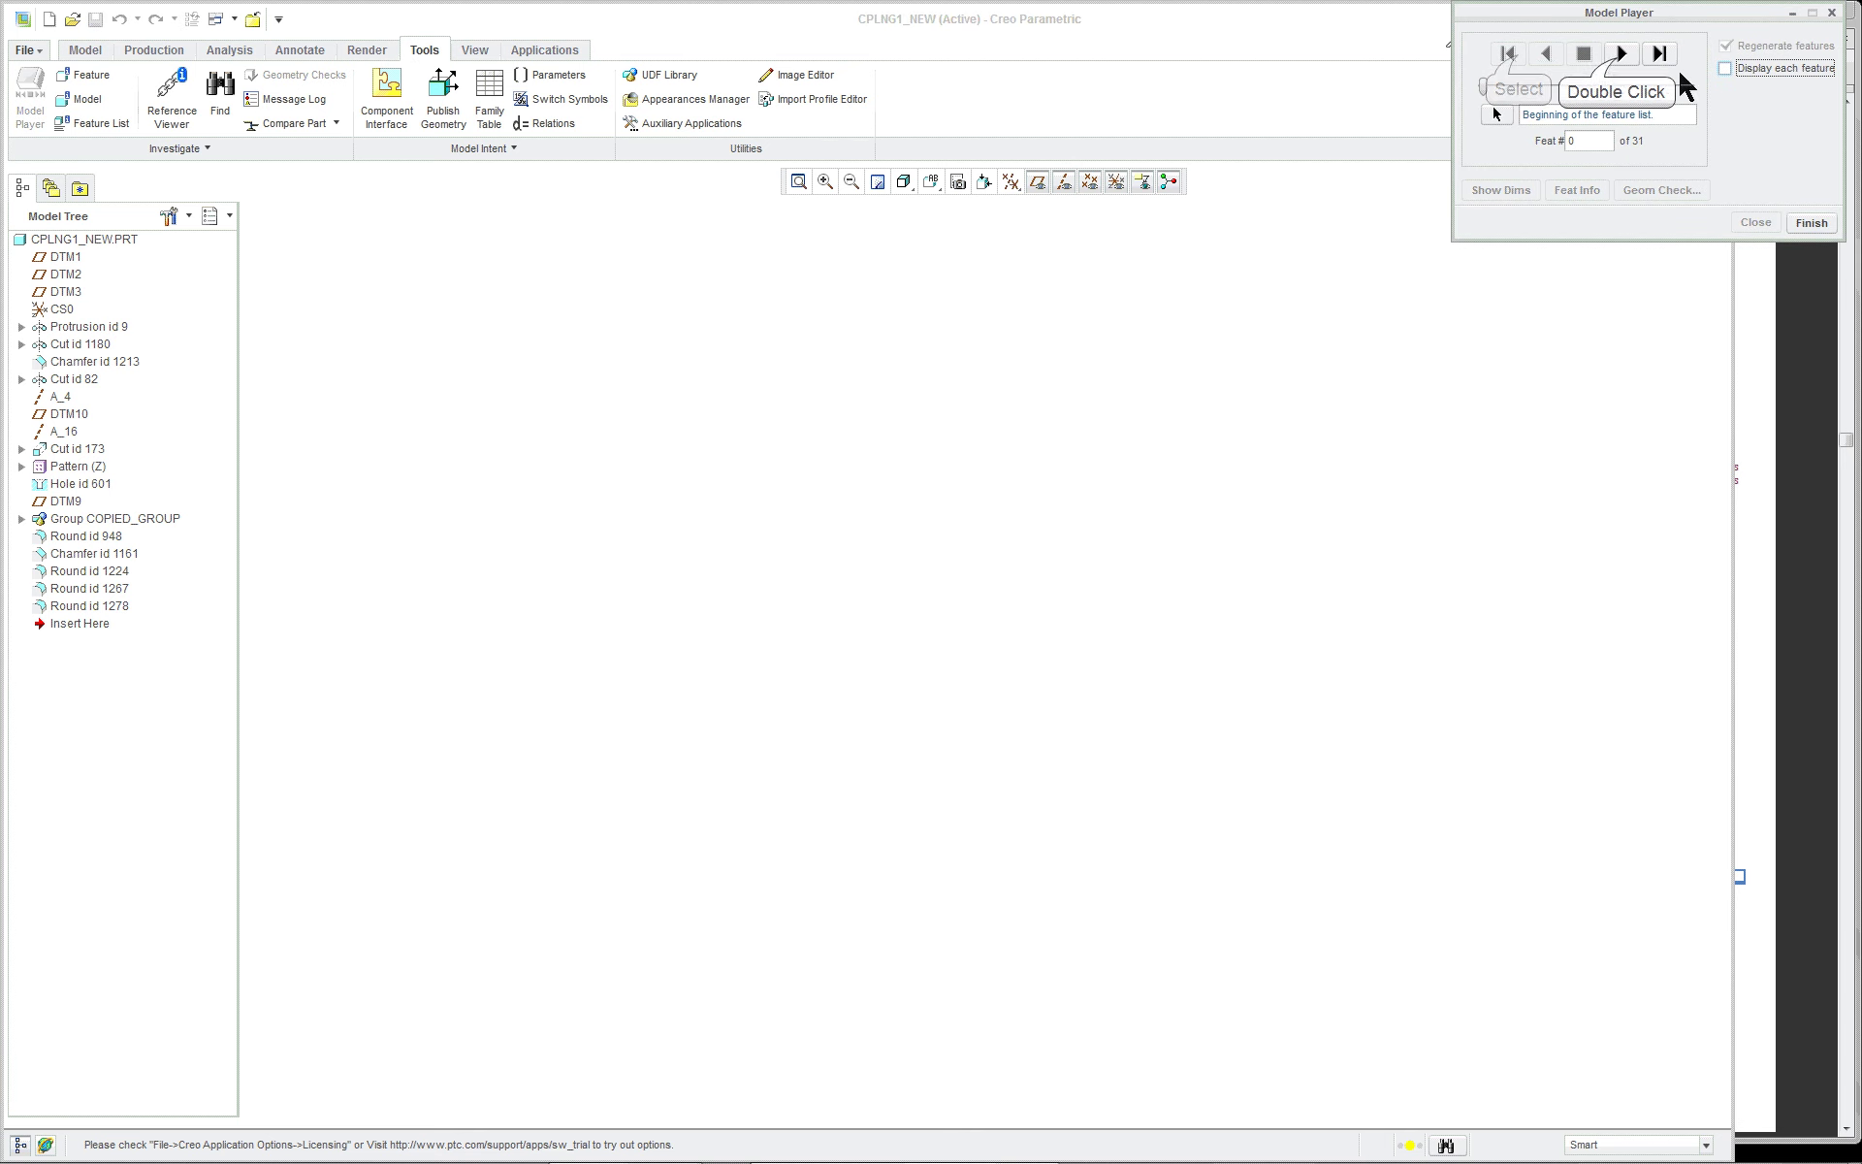
double_click(1621, 53)
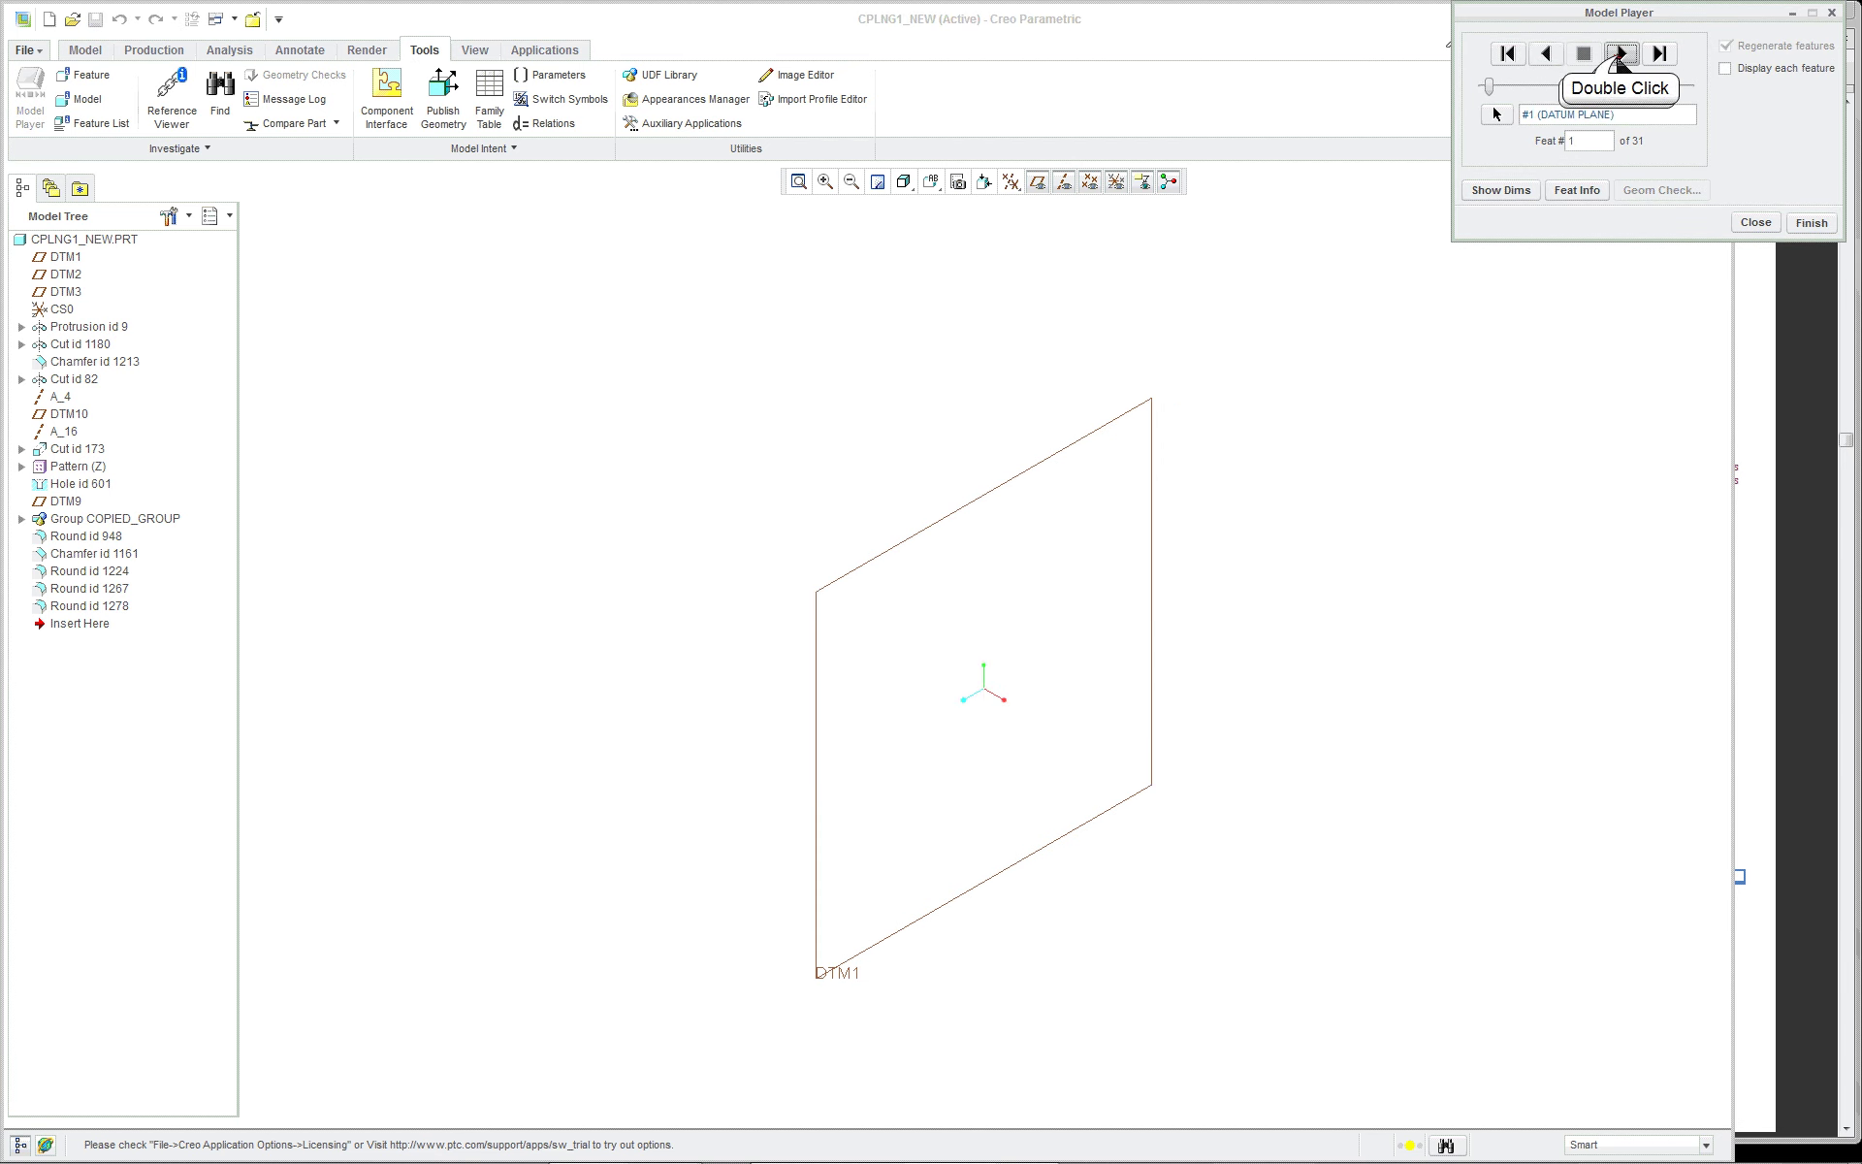
left_click(1622, 55)
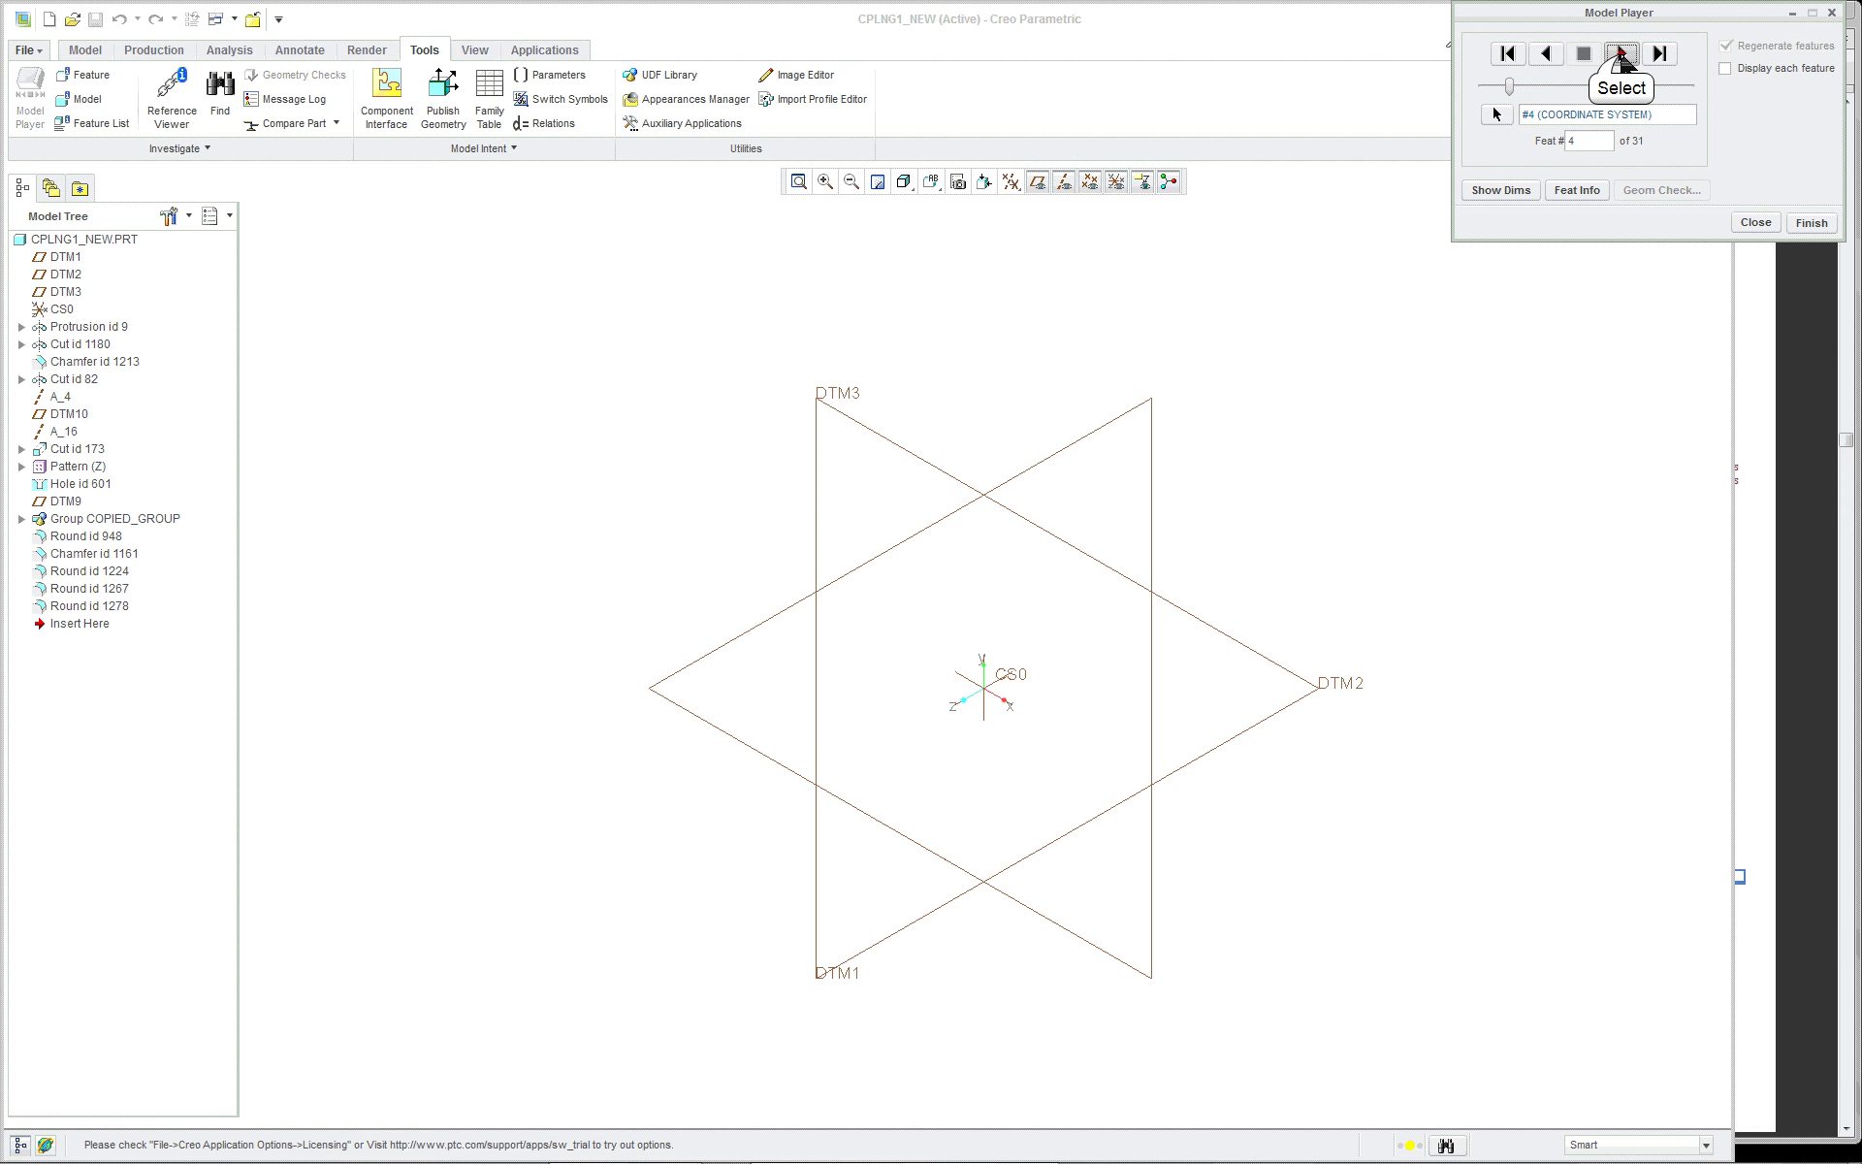
left_click(1500, 190)
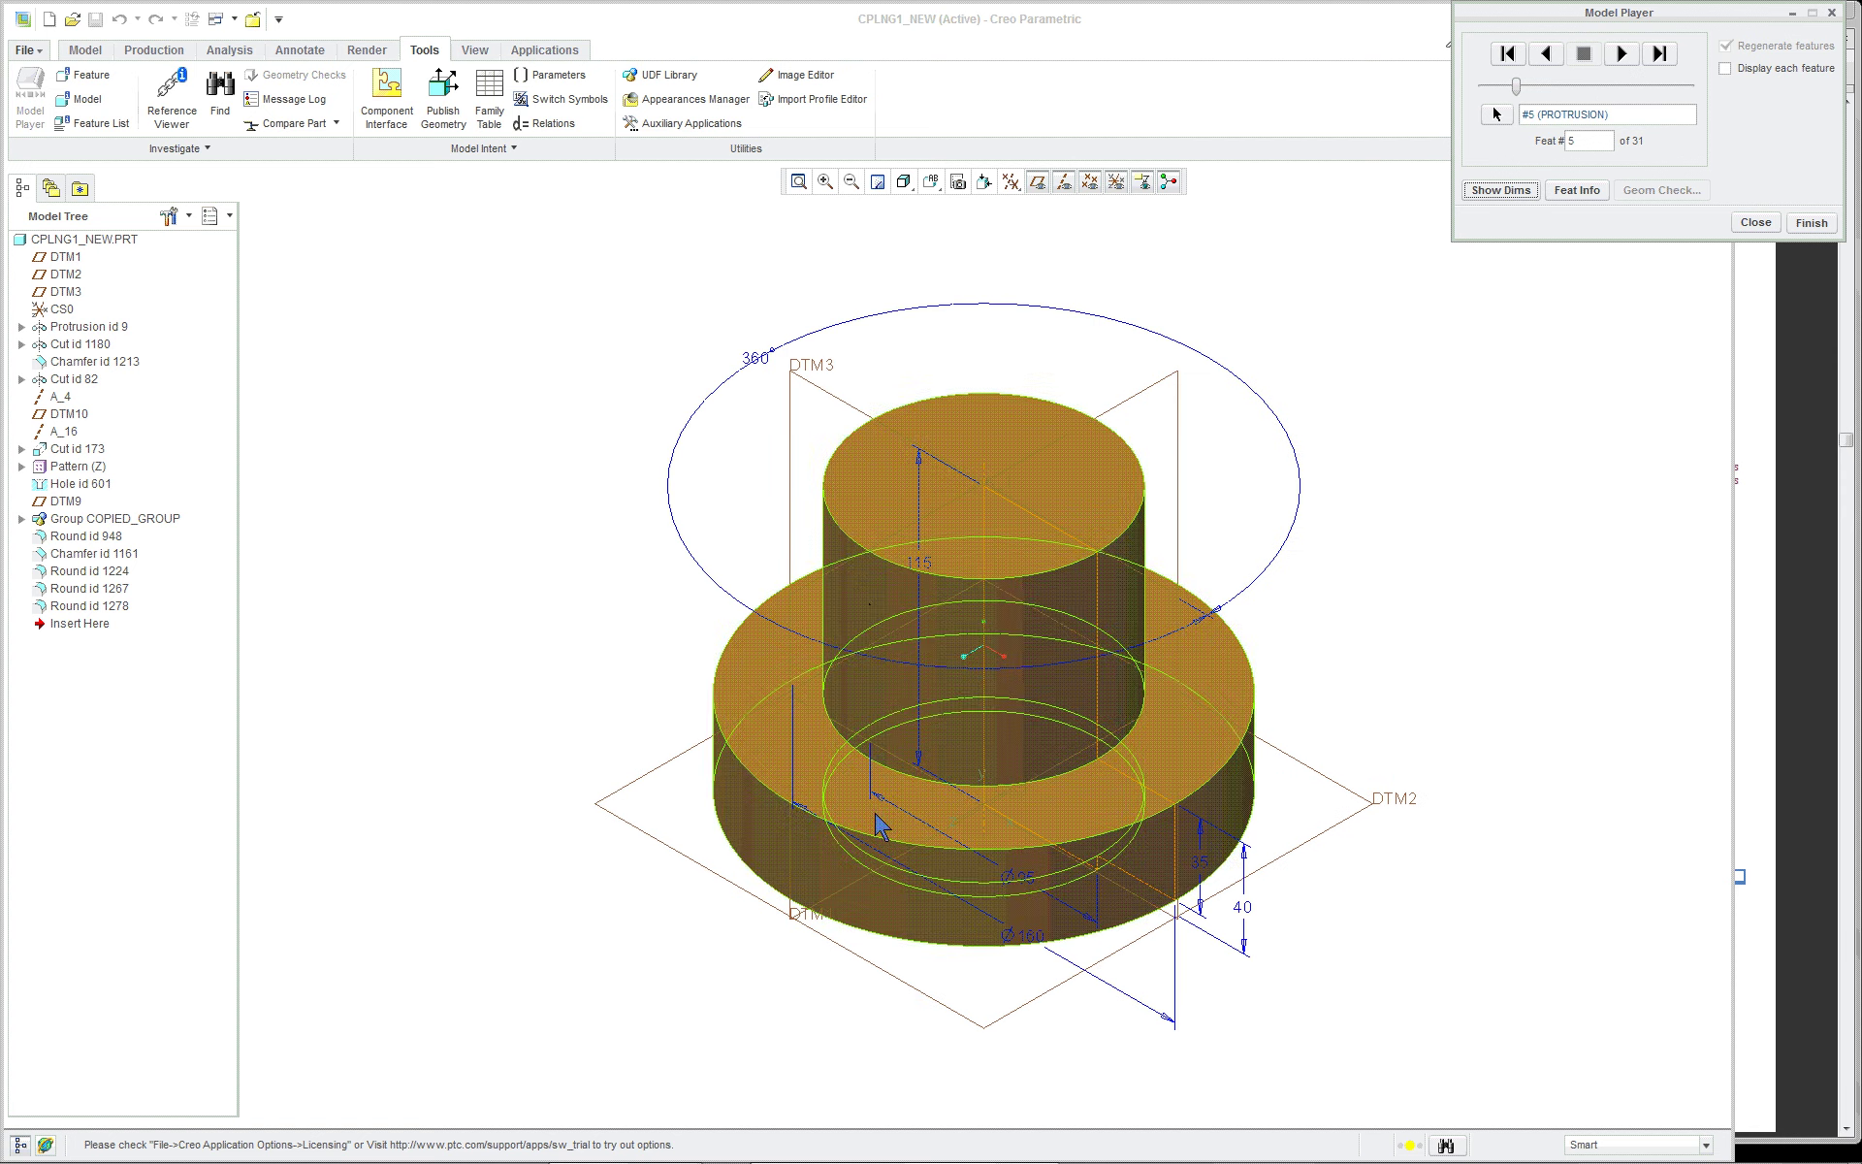
middle_click_drag(1441, 922, 1445, 840)
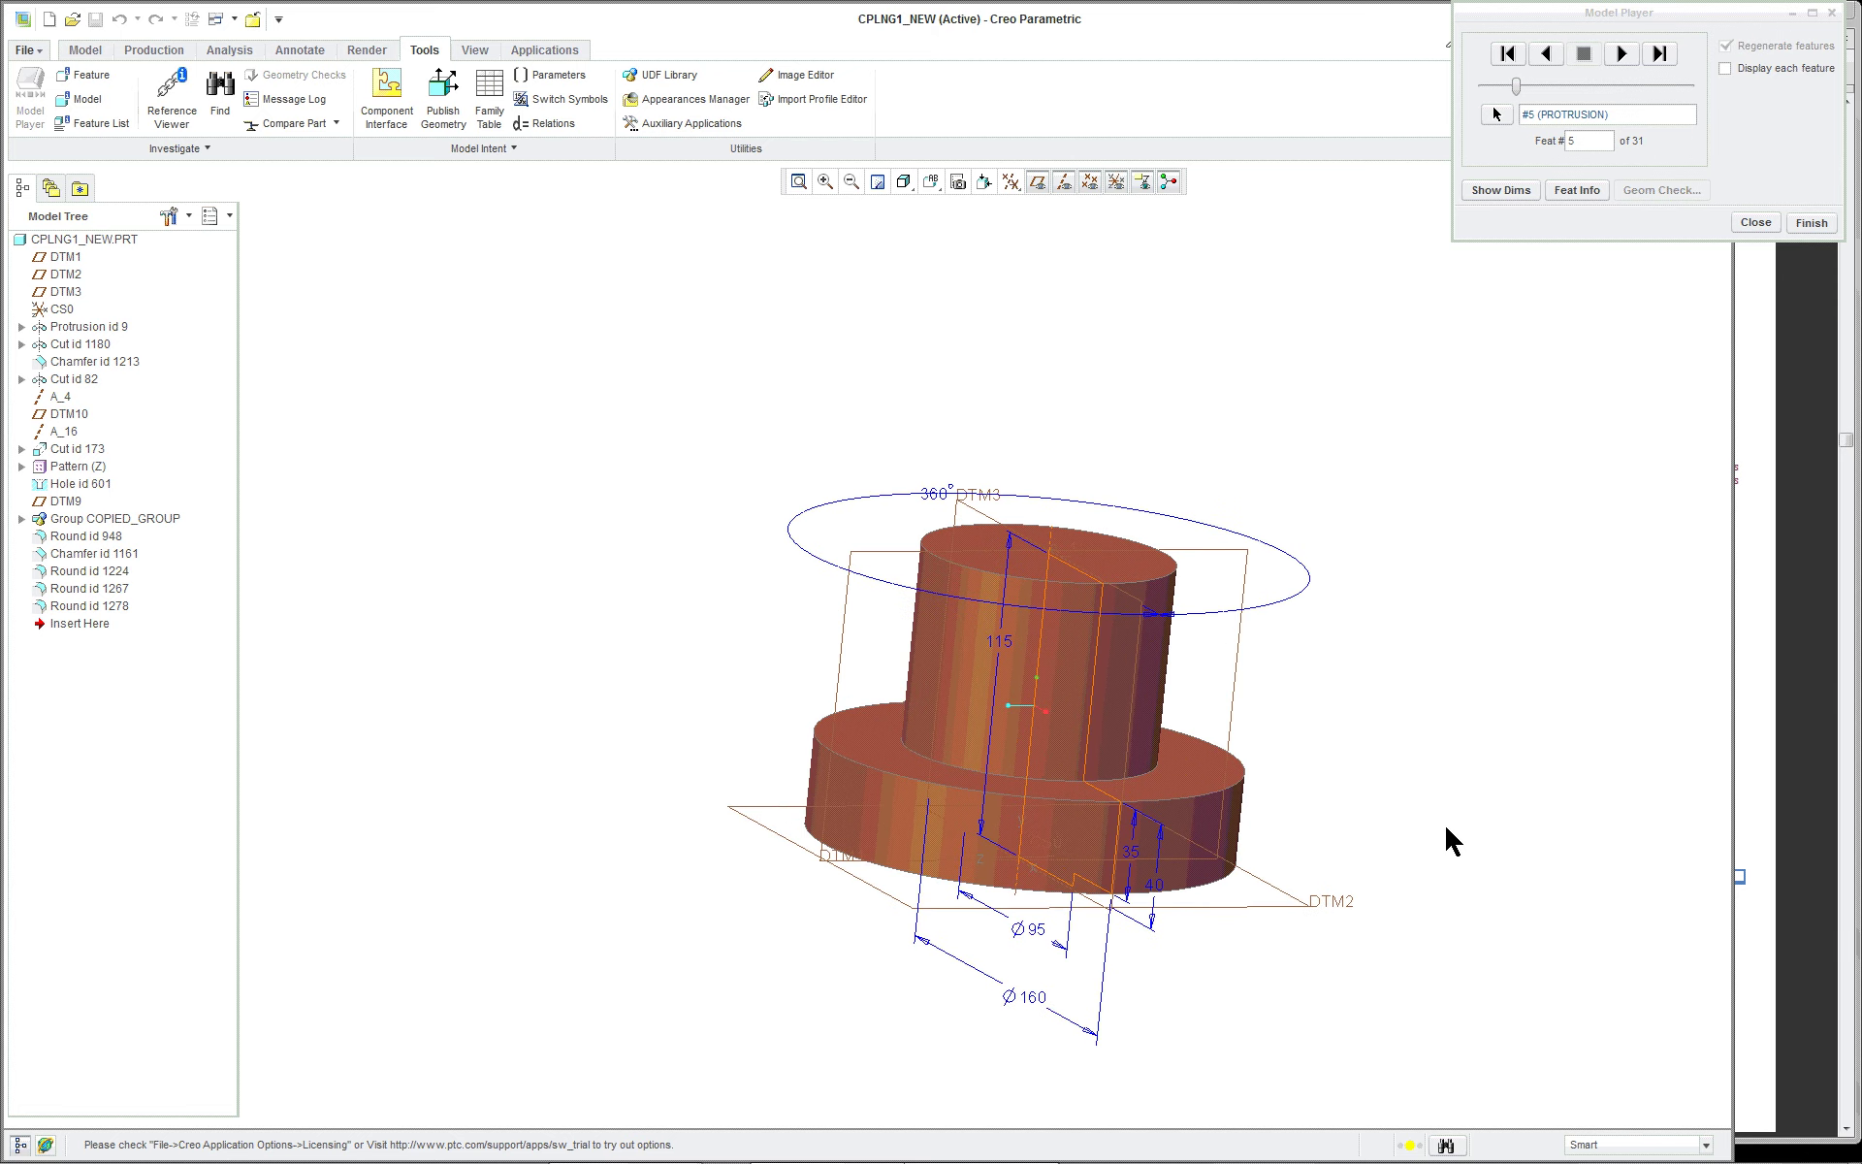
Advance the Model Player to the cut, feature 6, and inspect its dimensions
left_click(1635, 55)
left_click(1500, 190)
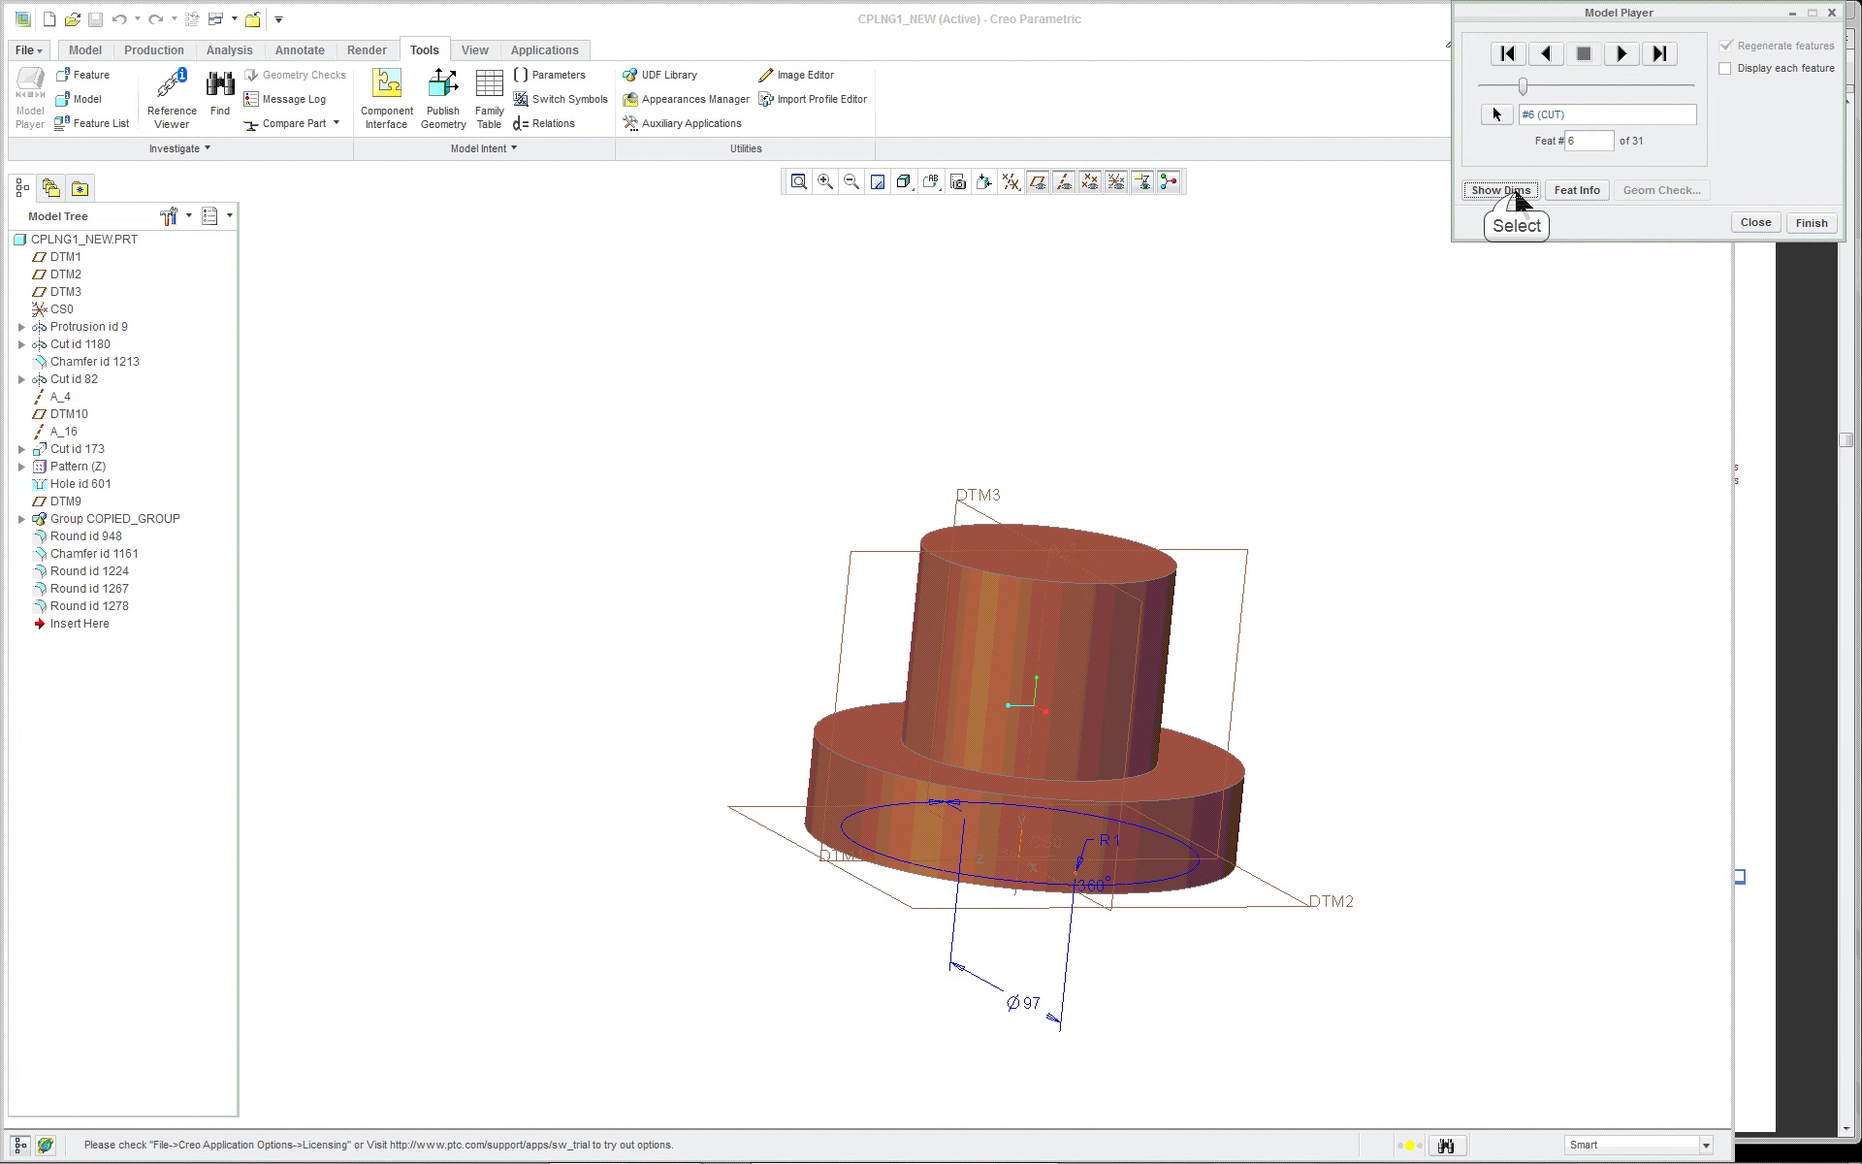
mouse_move(1408, 717)
middle_mouse_down()
mouse_move(1425, 441)
mouse_move(1338, 391)
mouse_move(1364, 378)
mouse_move(1418, 719)
middle_mouse_up()
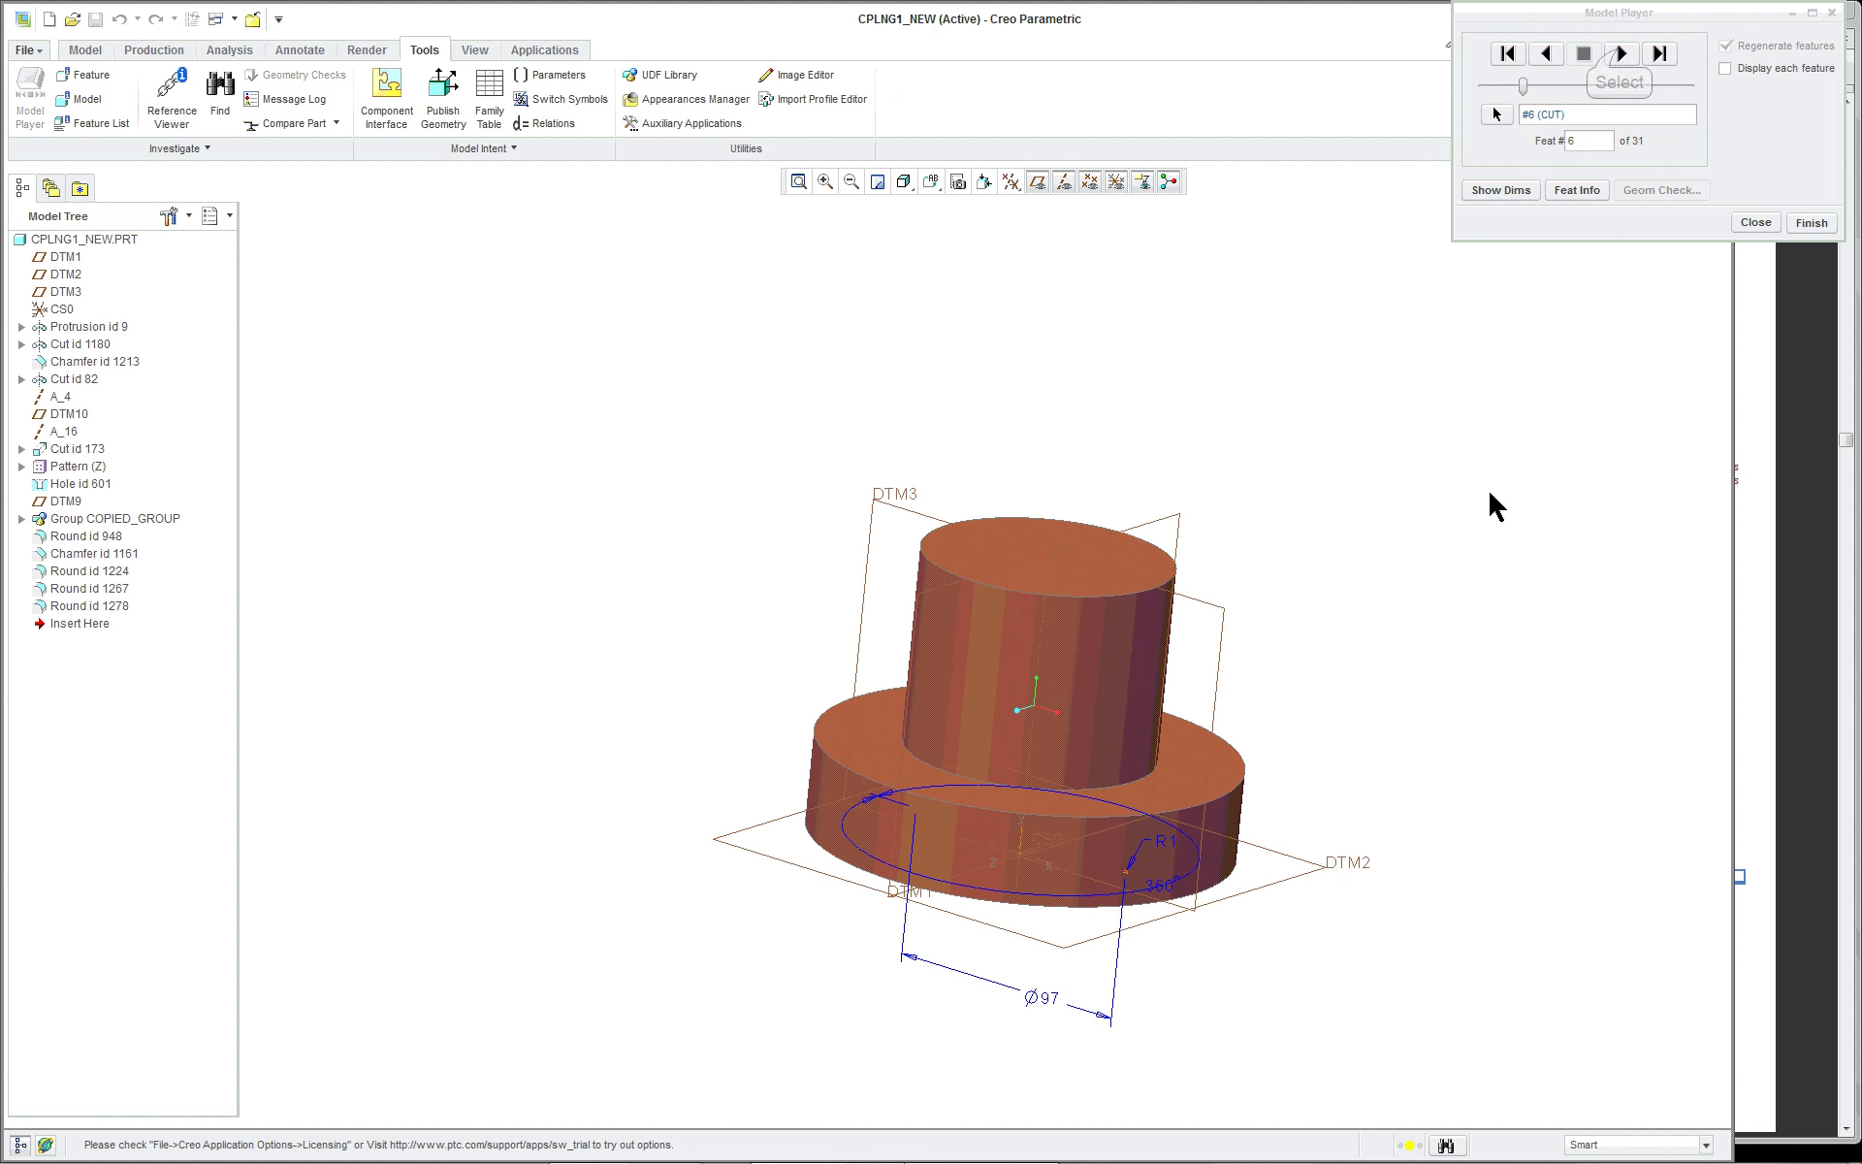
Advance the replay to the chamfer, feature 7, and examine its dimensions on the underside of the flange
left_click(1621, 54)
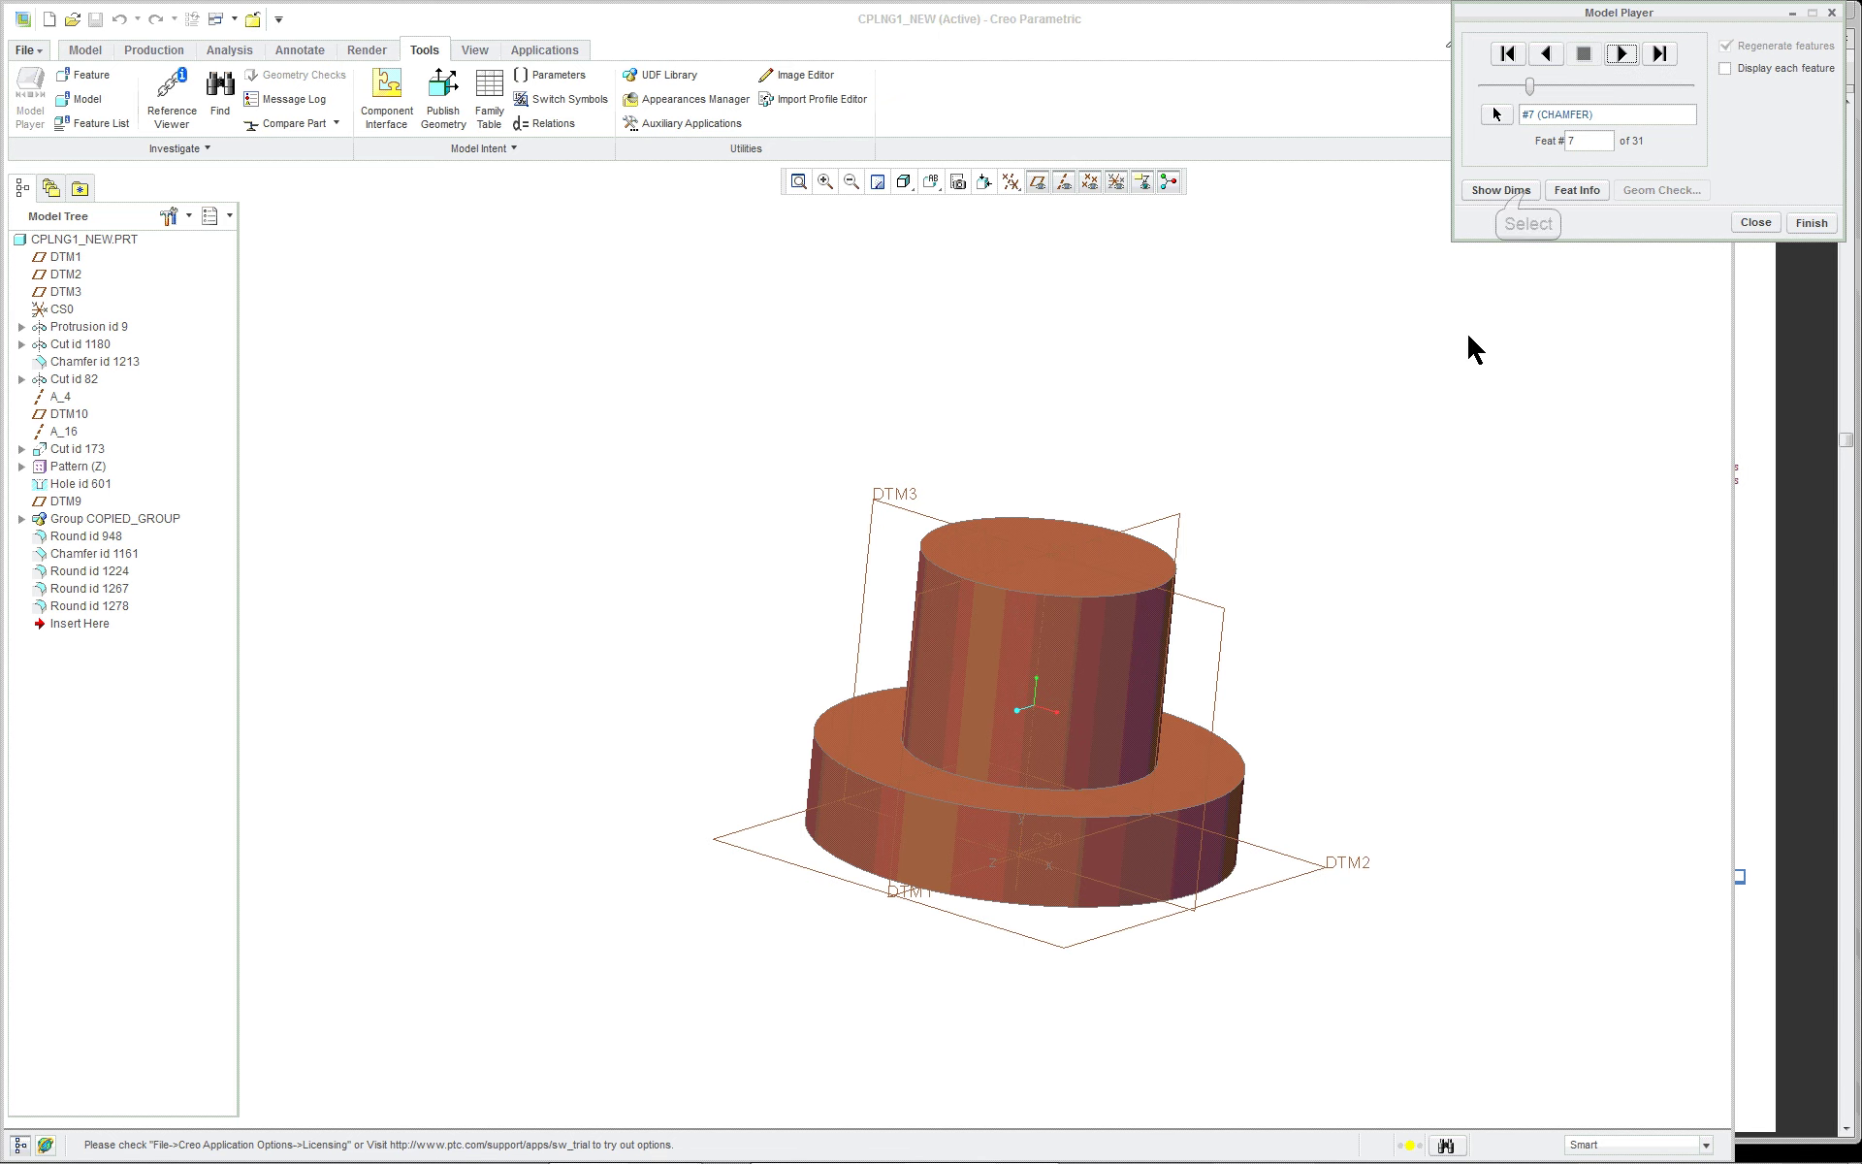
left_click(1500, 190)
middle_click_drag(1387, 552, 1287, 258)
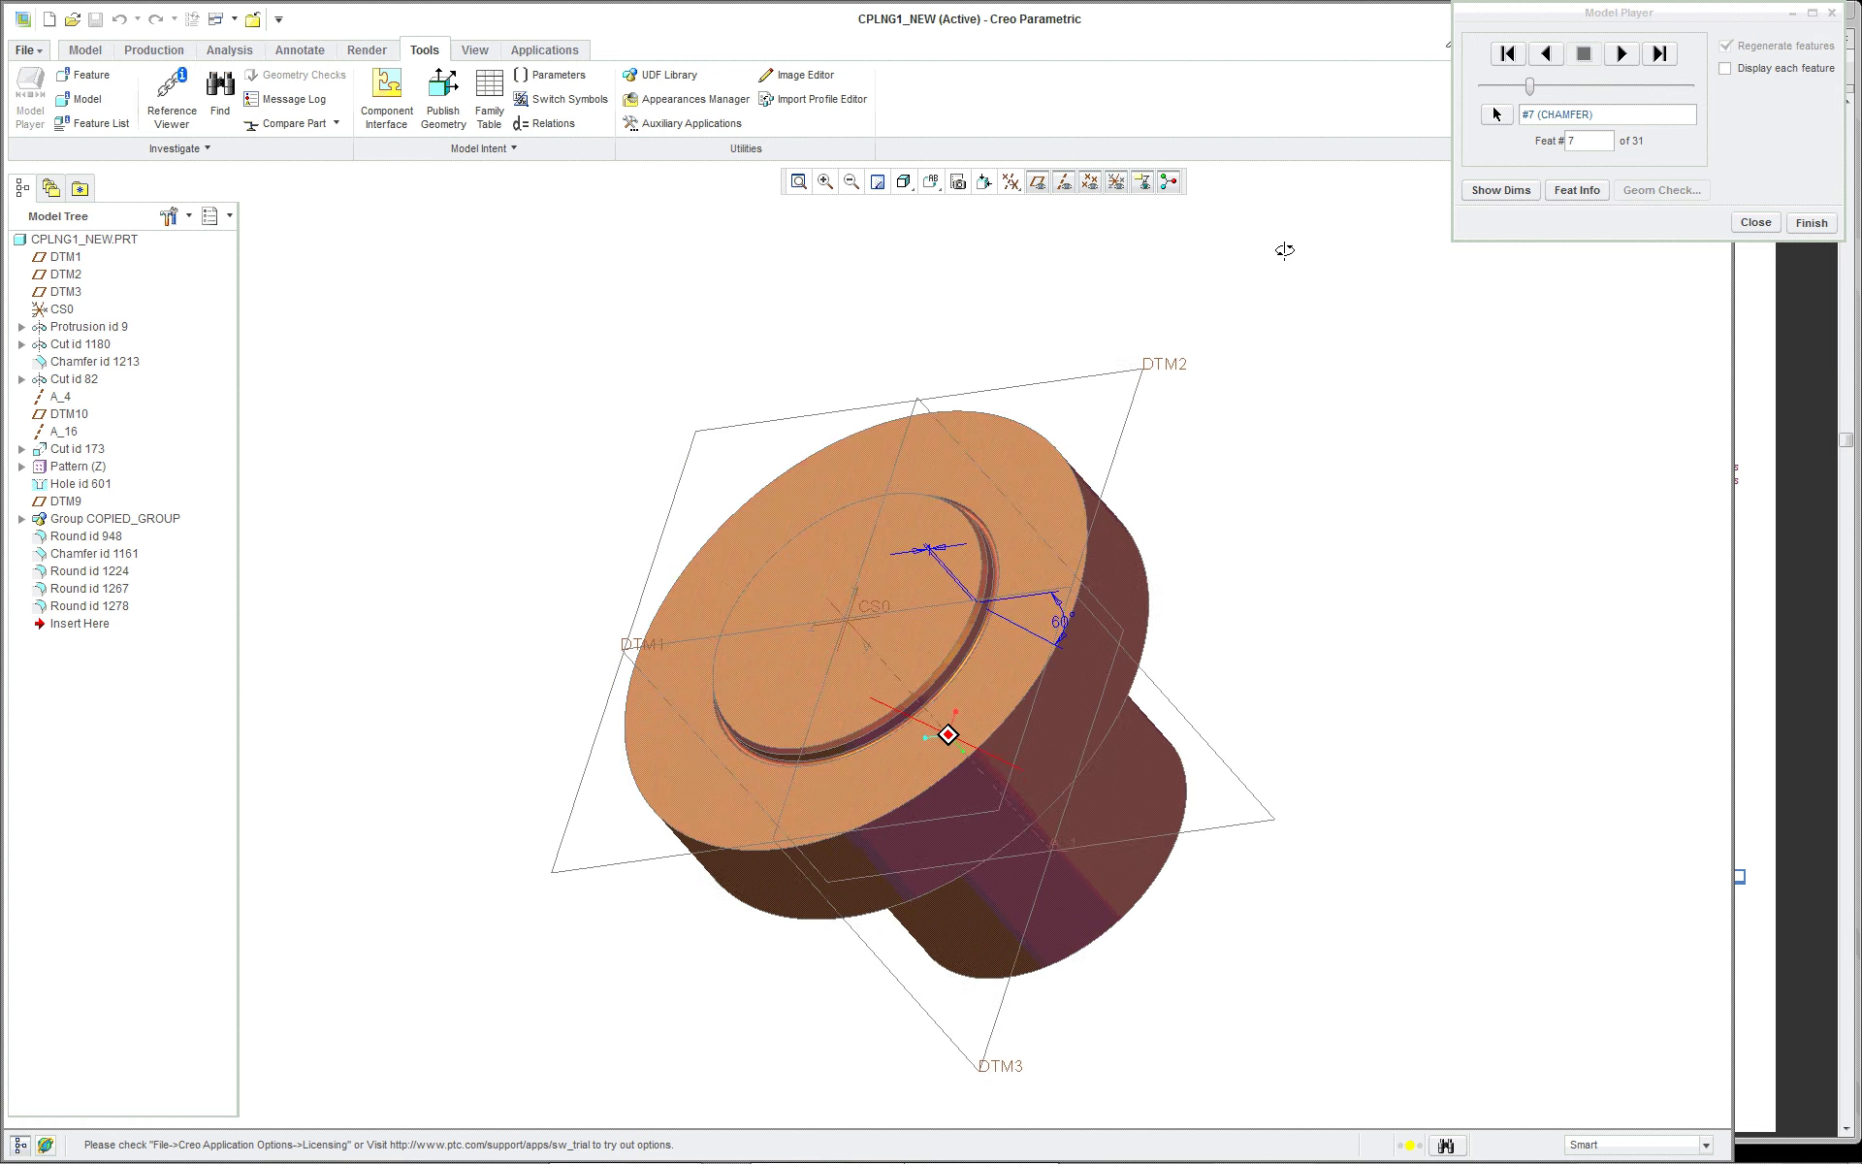
scroll(1229, 349, "down", 4)
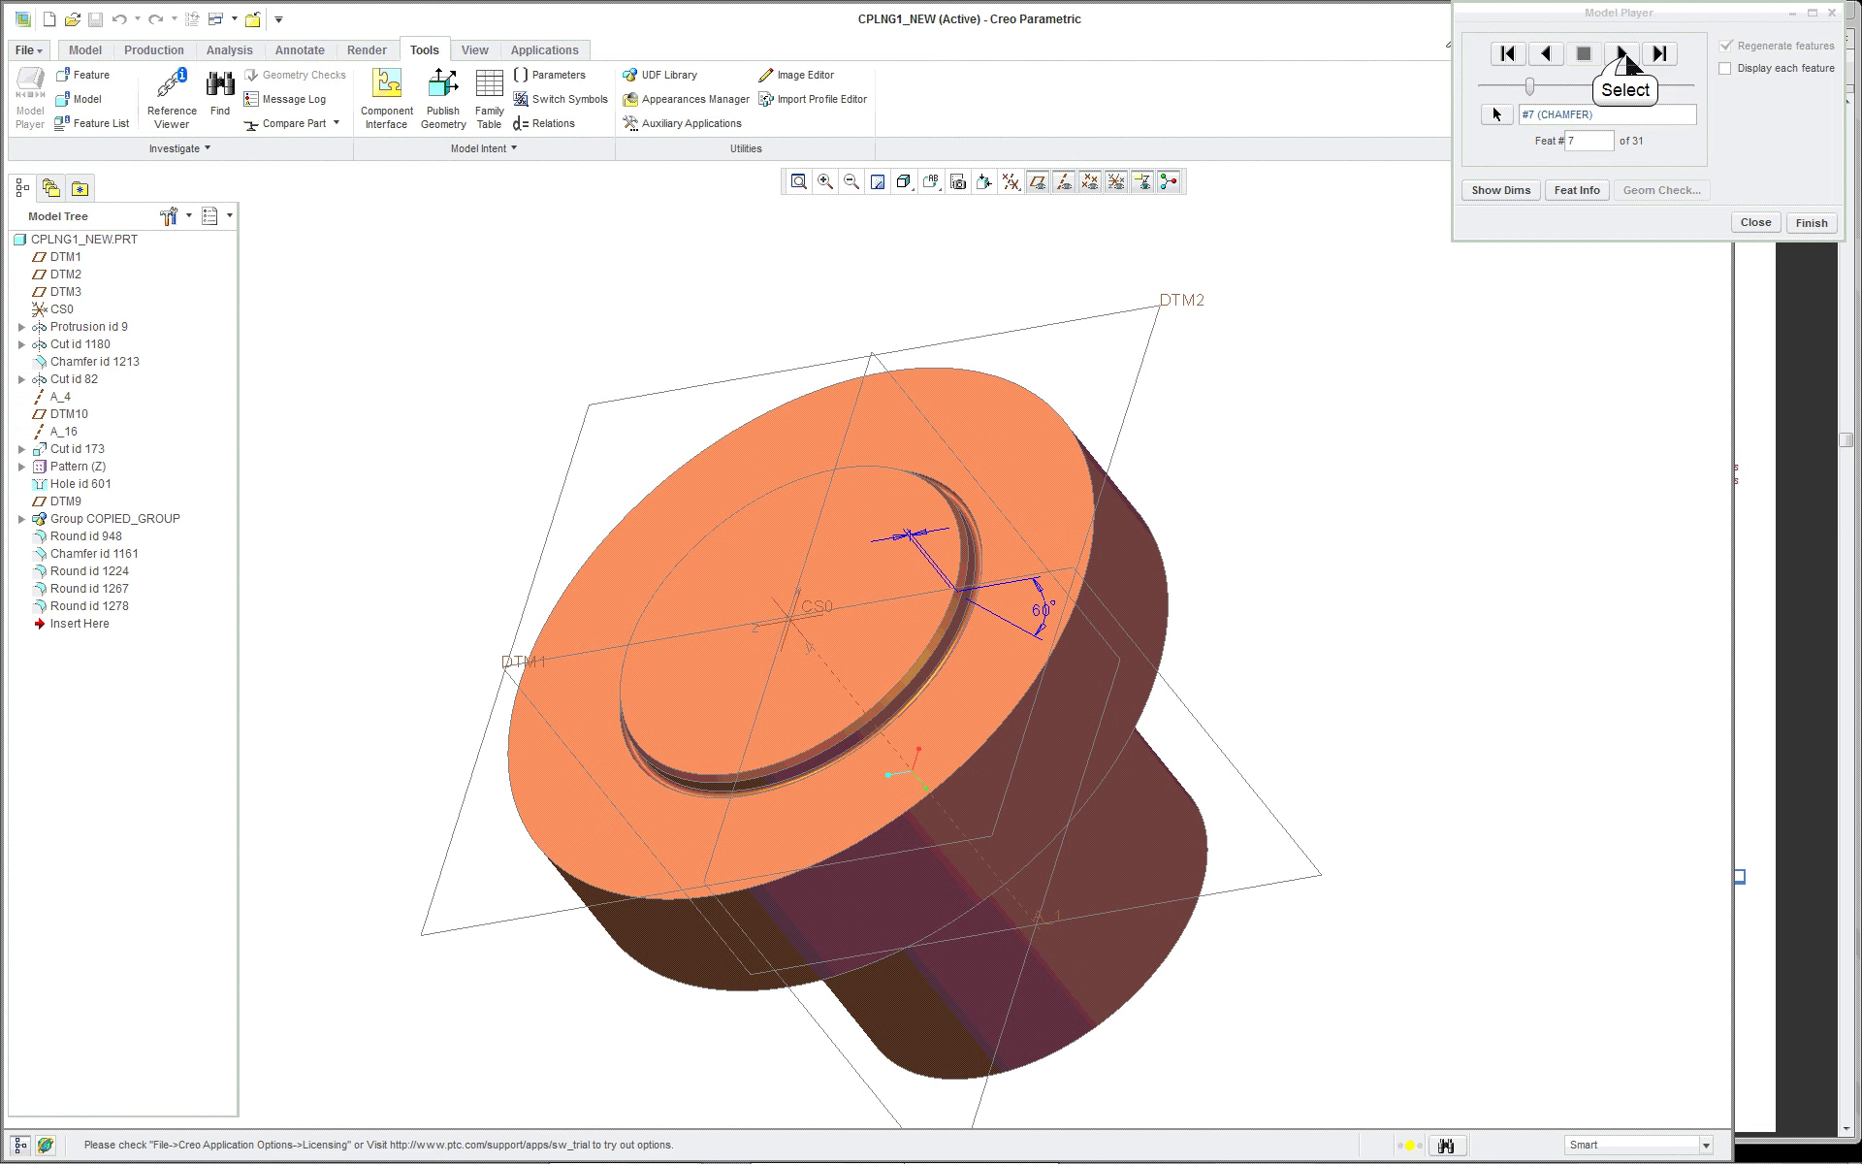
Advance the replay to the revolved bore cut, feature 8, and examine its dimensions from several angles
left_click(1621, 55)
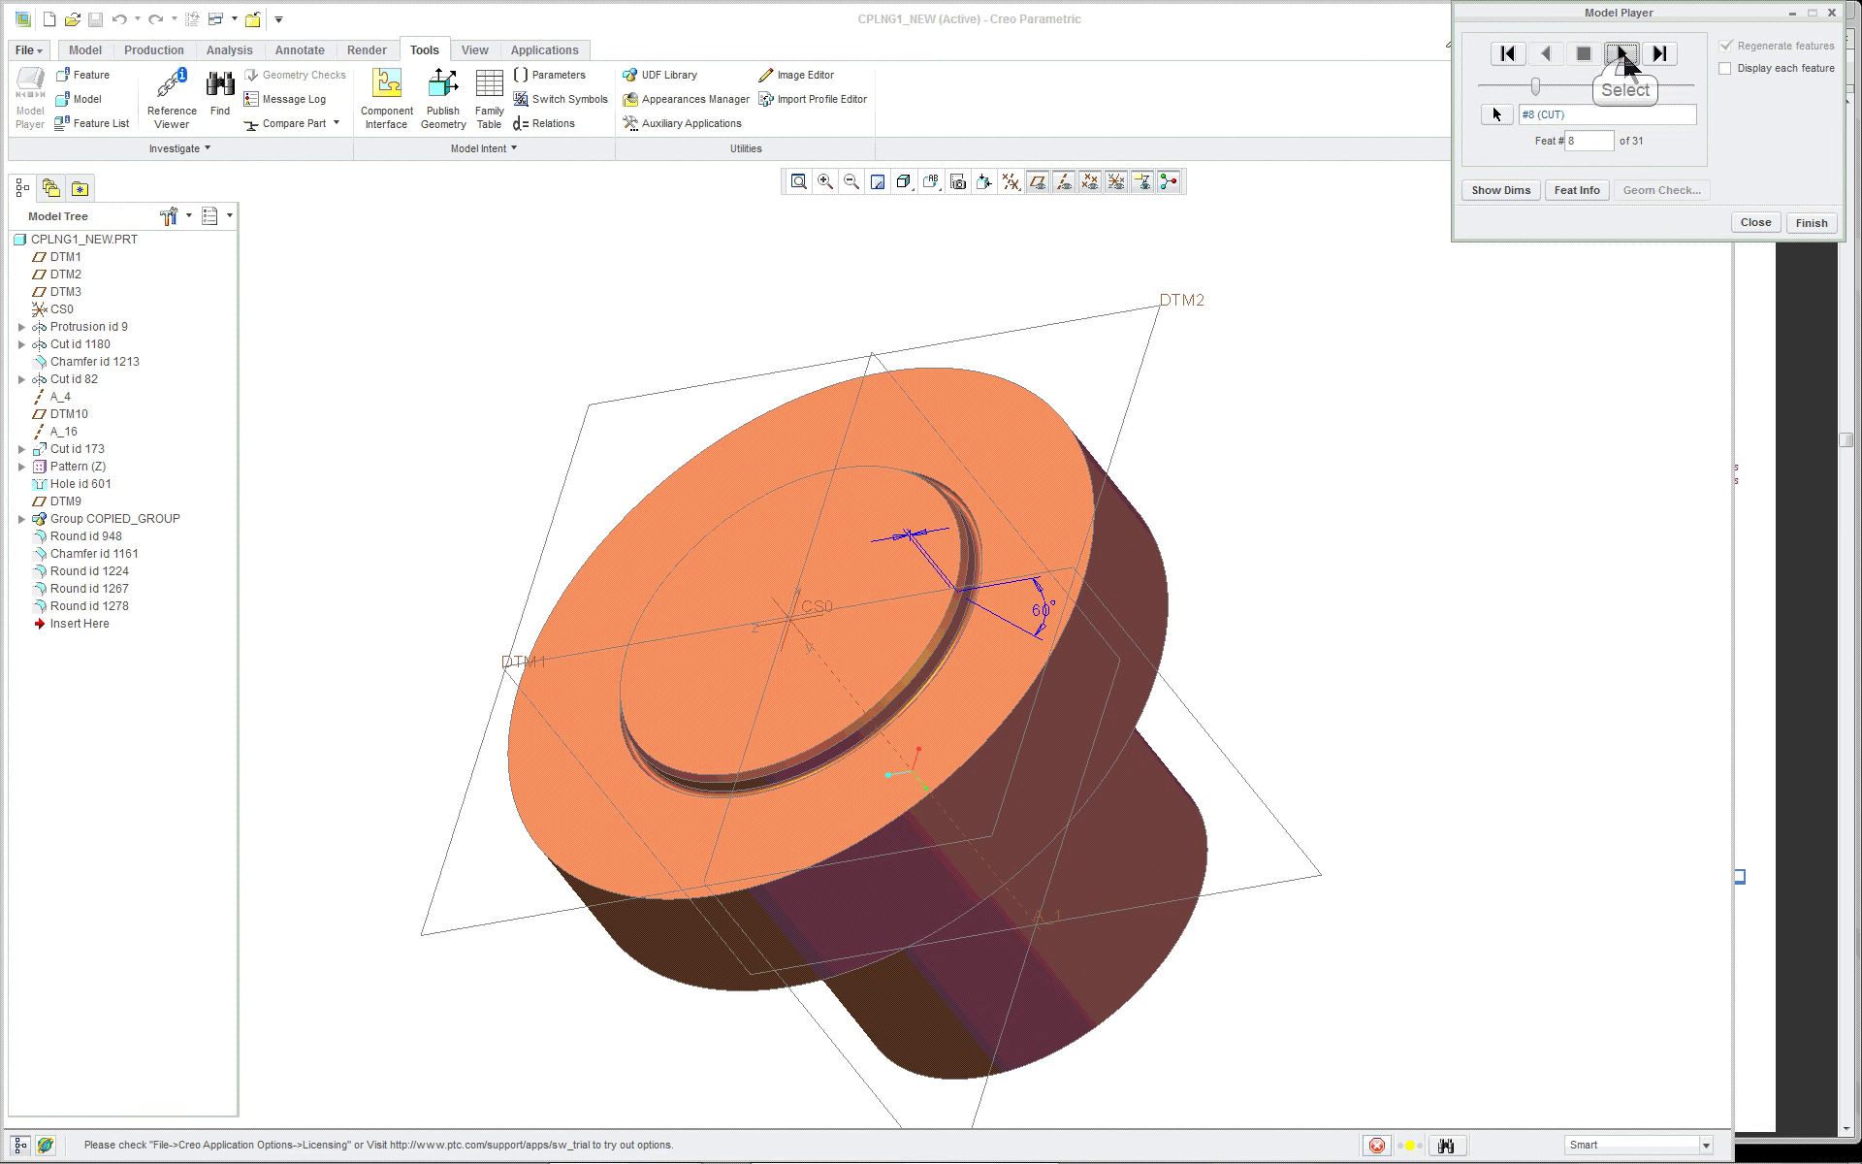
left_click(1501, 190)
middle_click_drag(1279, 512, 918, 196)
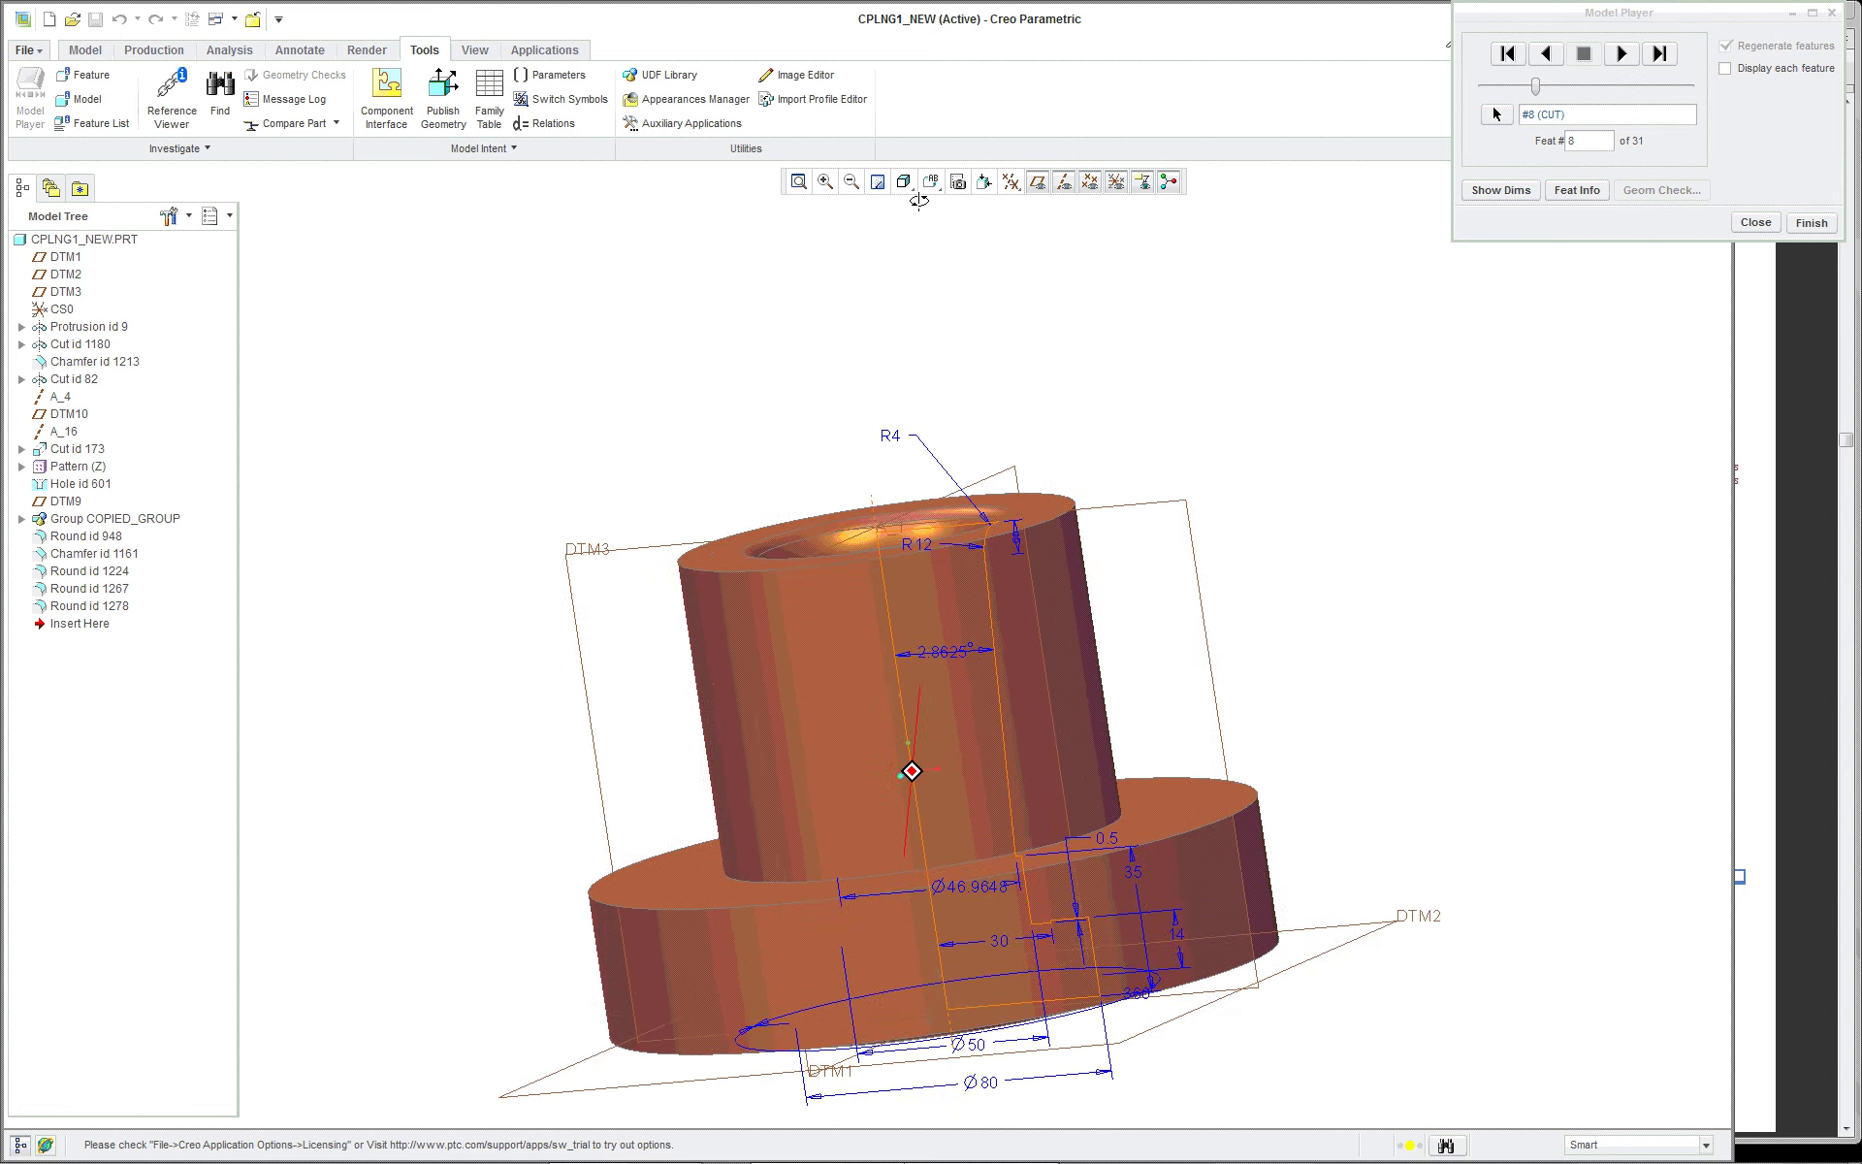
scroll(1133, 382, "up", 2)
scroll(1289, 714, "up", 2)
scroll(1289, 714, "down", 4)
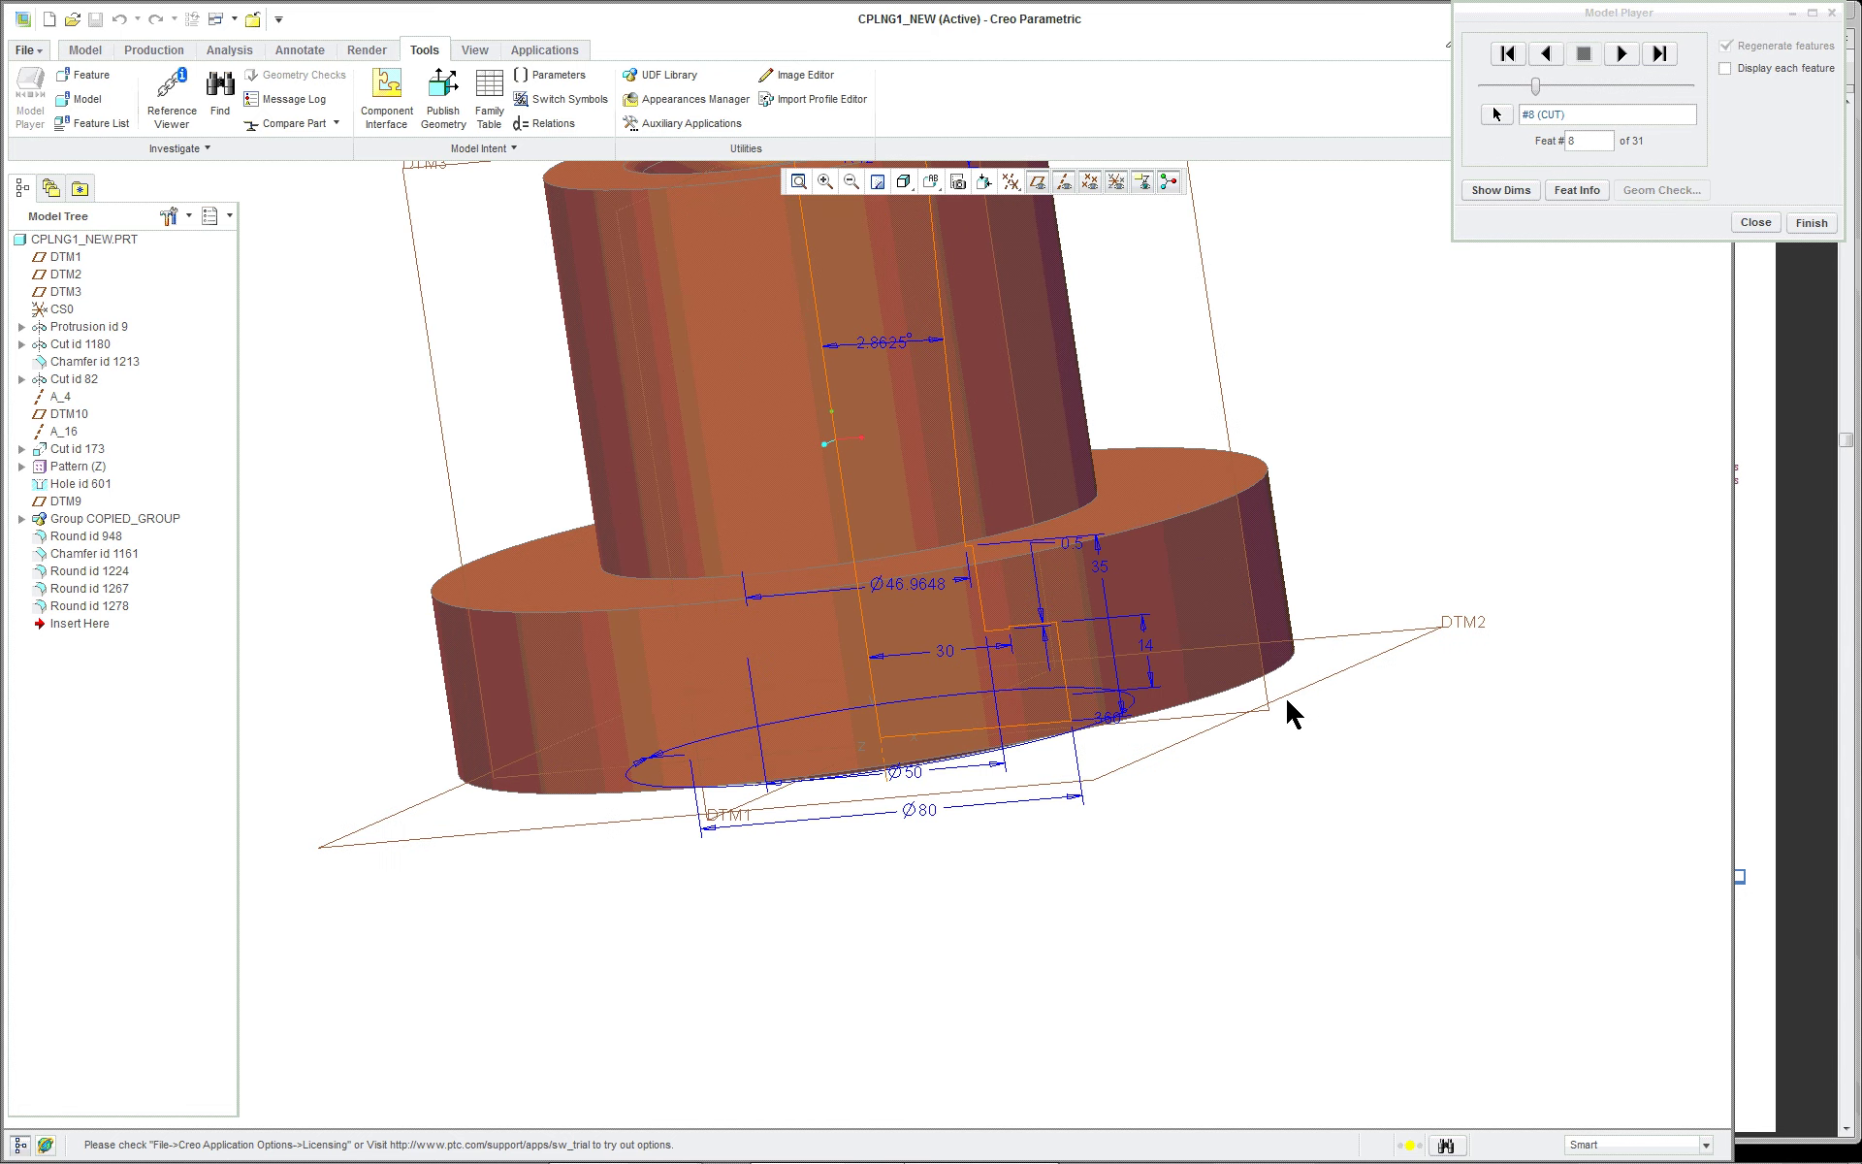
scroll(1289, 714, "up", 3)
middle_click_drag(1289, 714, 1280, 630)
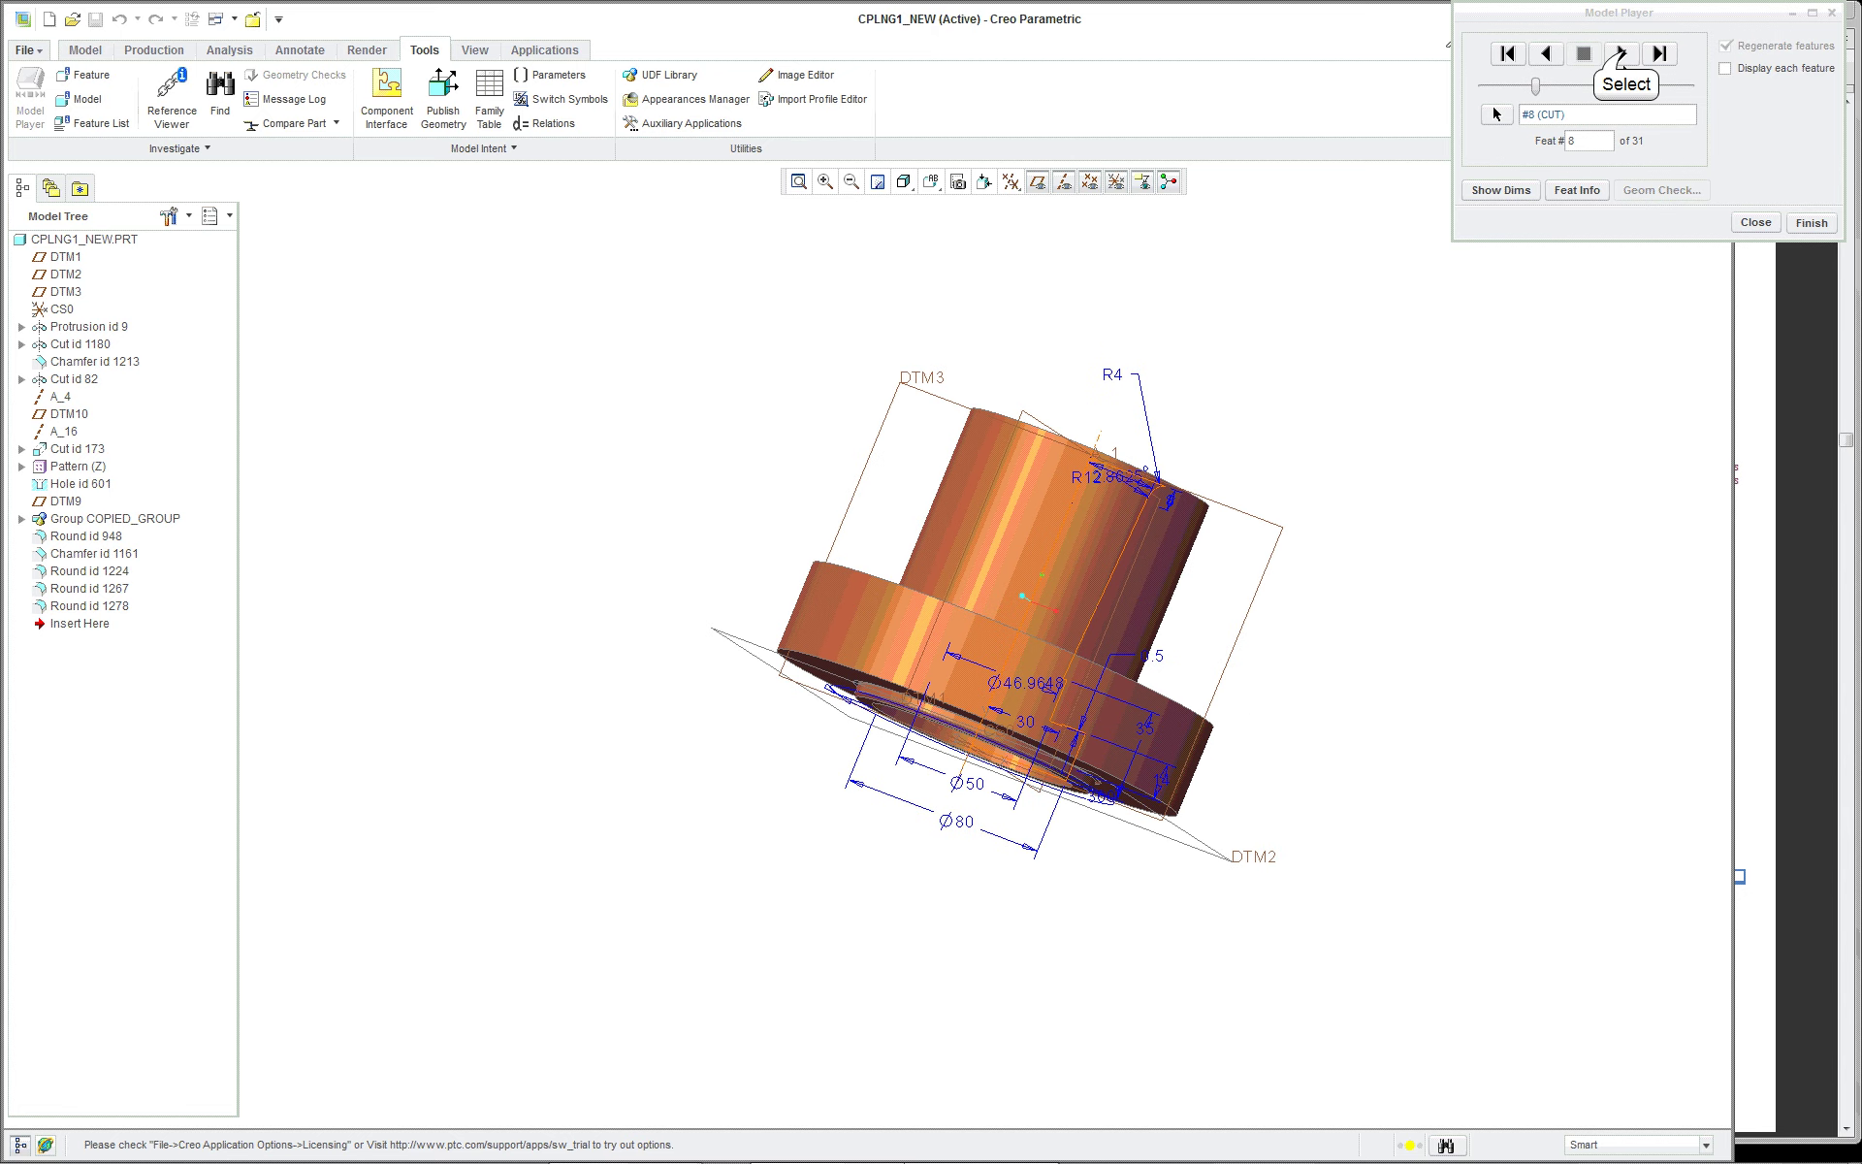
Advance the replay through the datum axis, datum plane and datum axis, features 9 to 11, requesting each one's dimensions
left_click(1621, 54)
left_click(1504, 182)
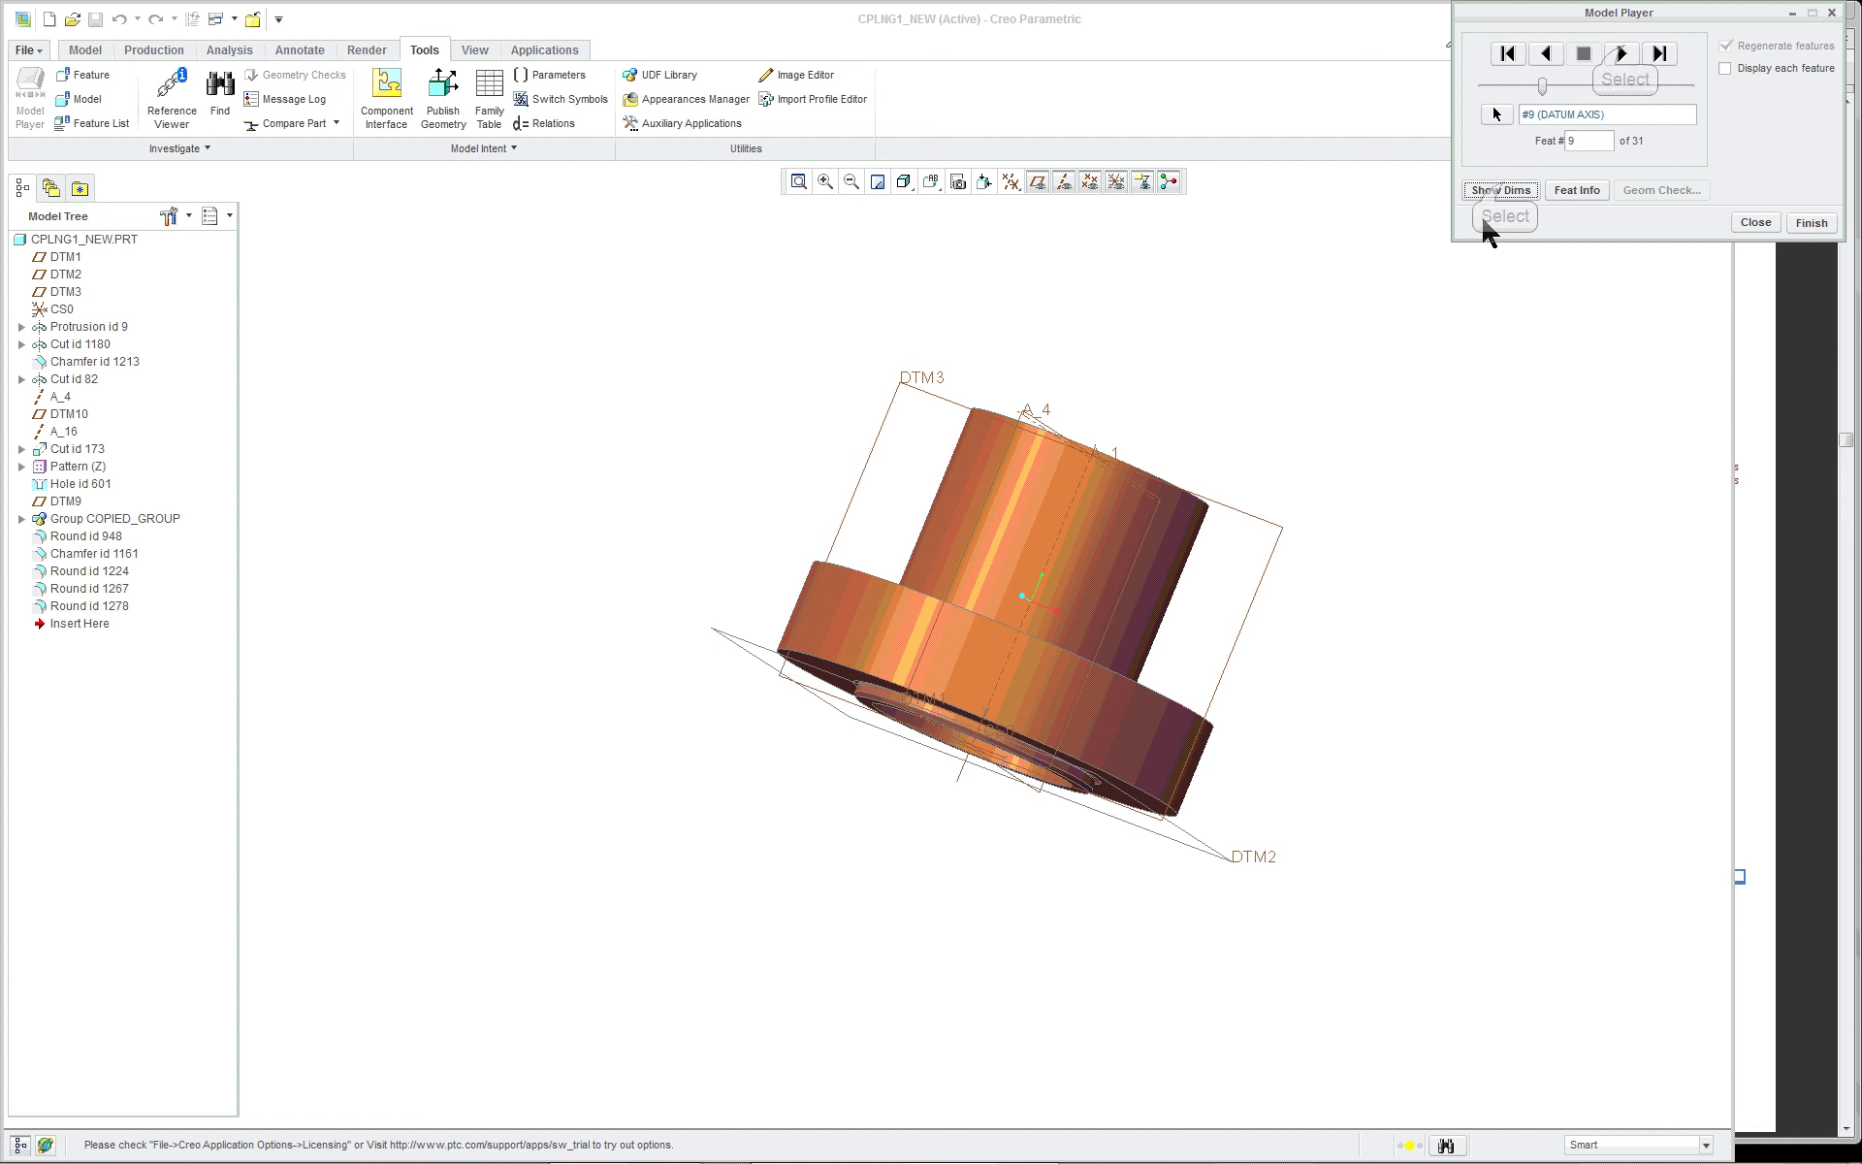
left_click(1621, 55)
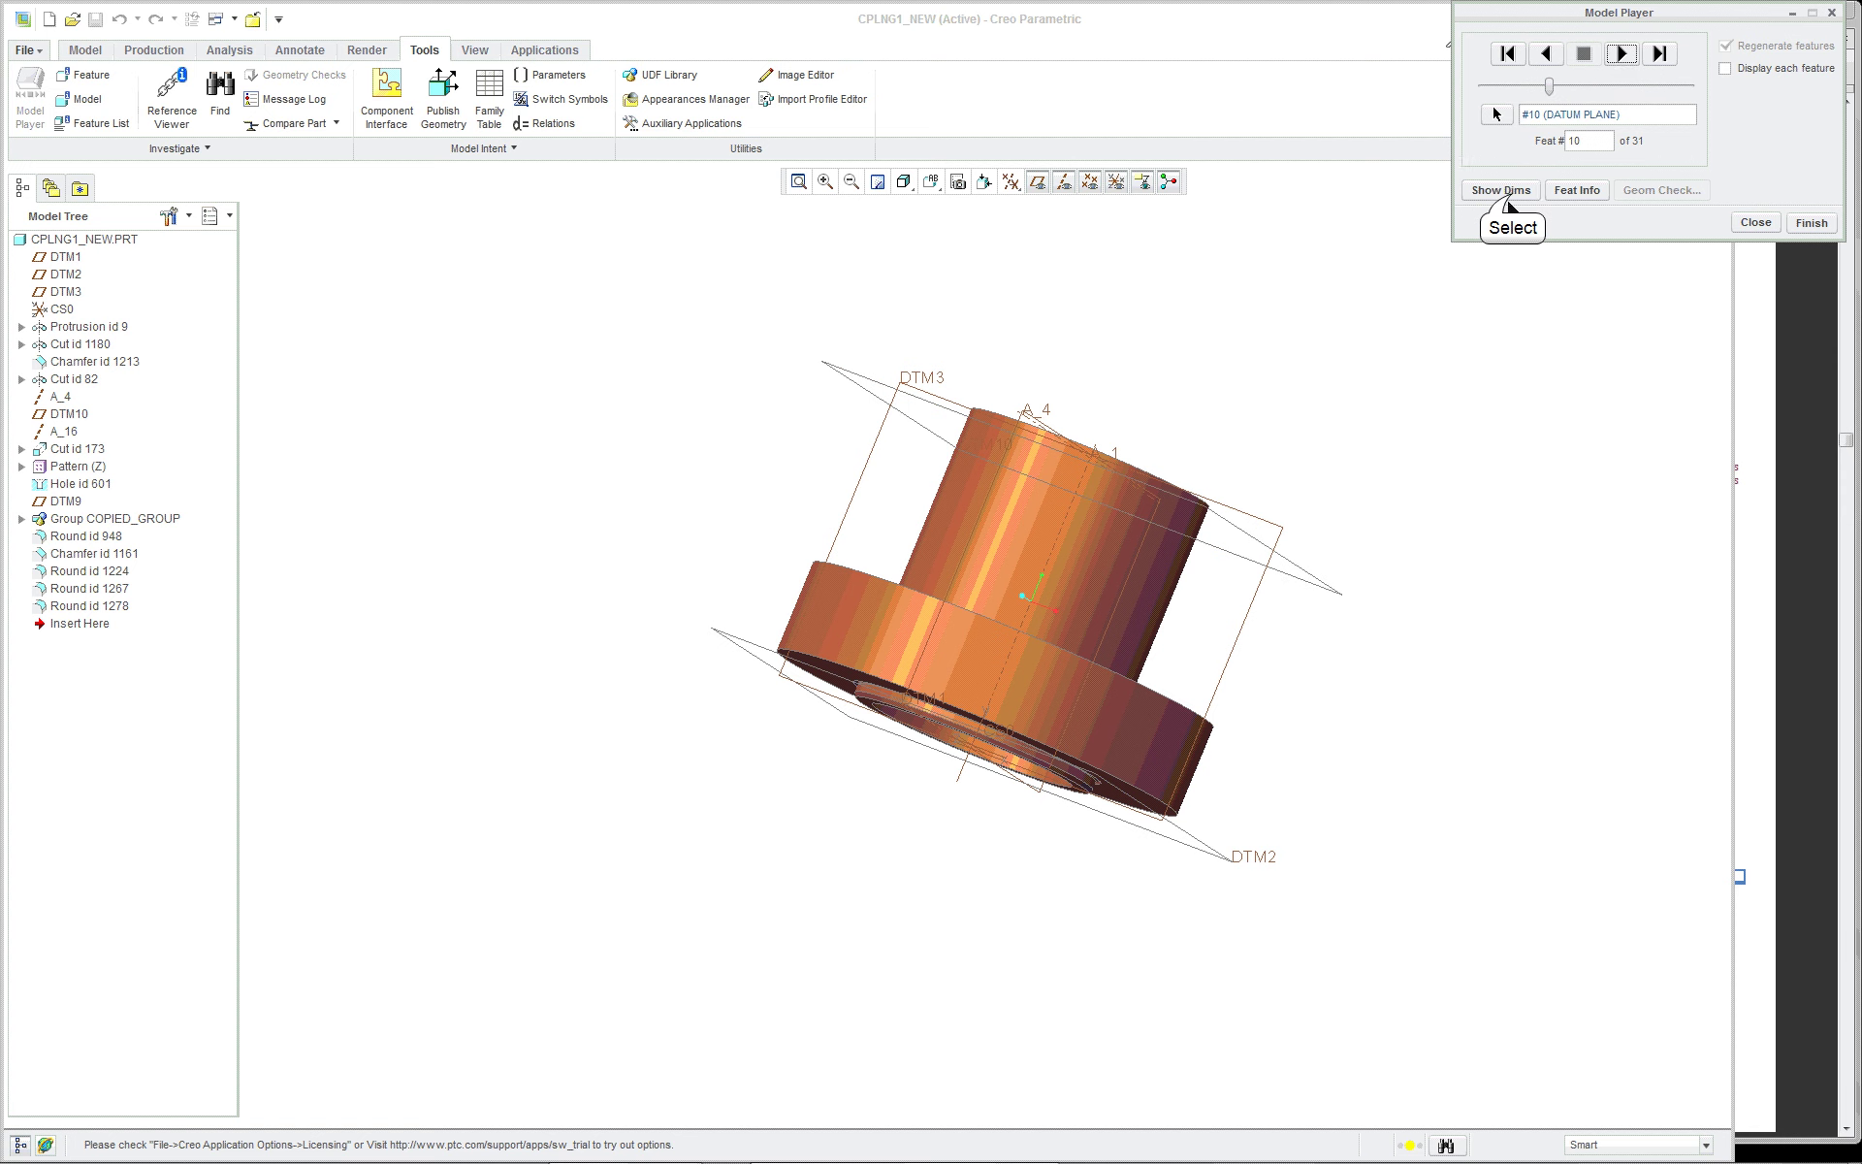
left_click(1501, 190)
middle_click_drag(1375, 419, 1307, 450)
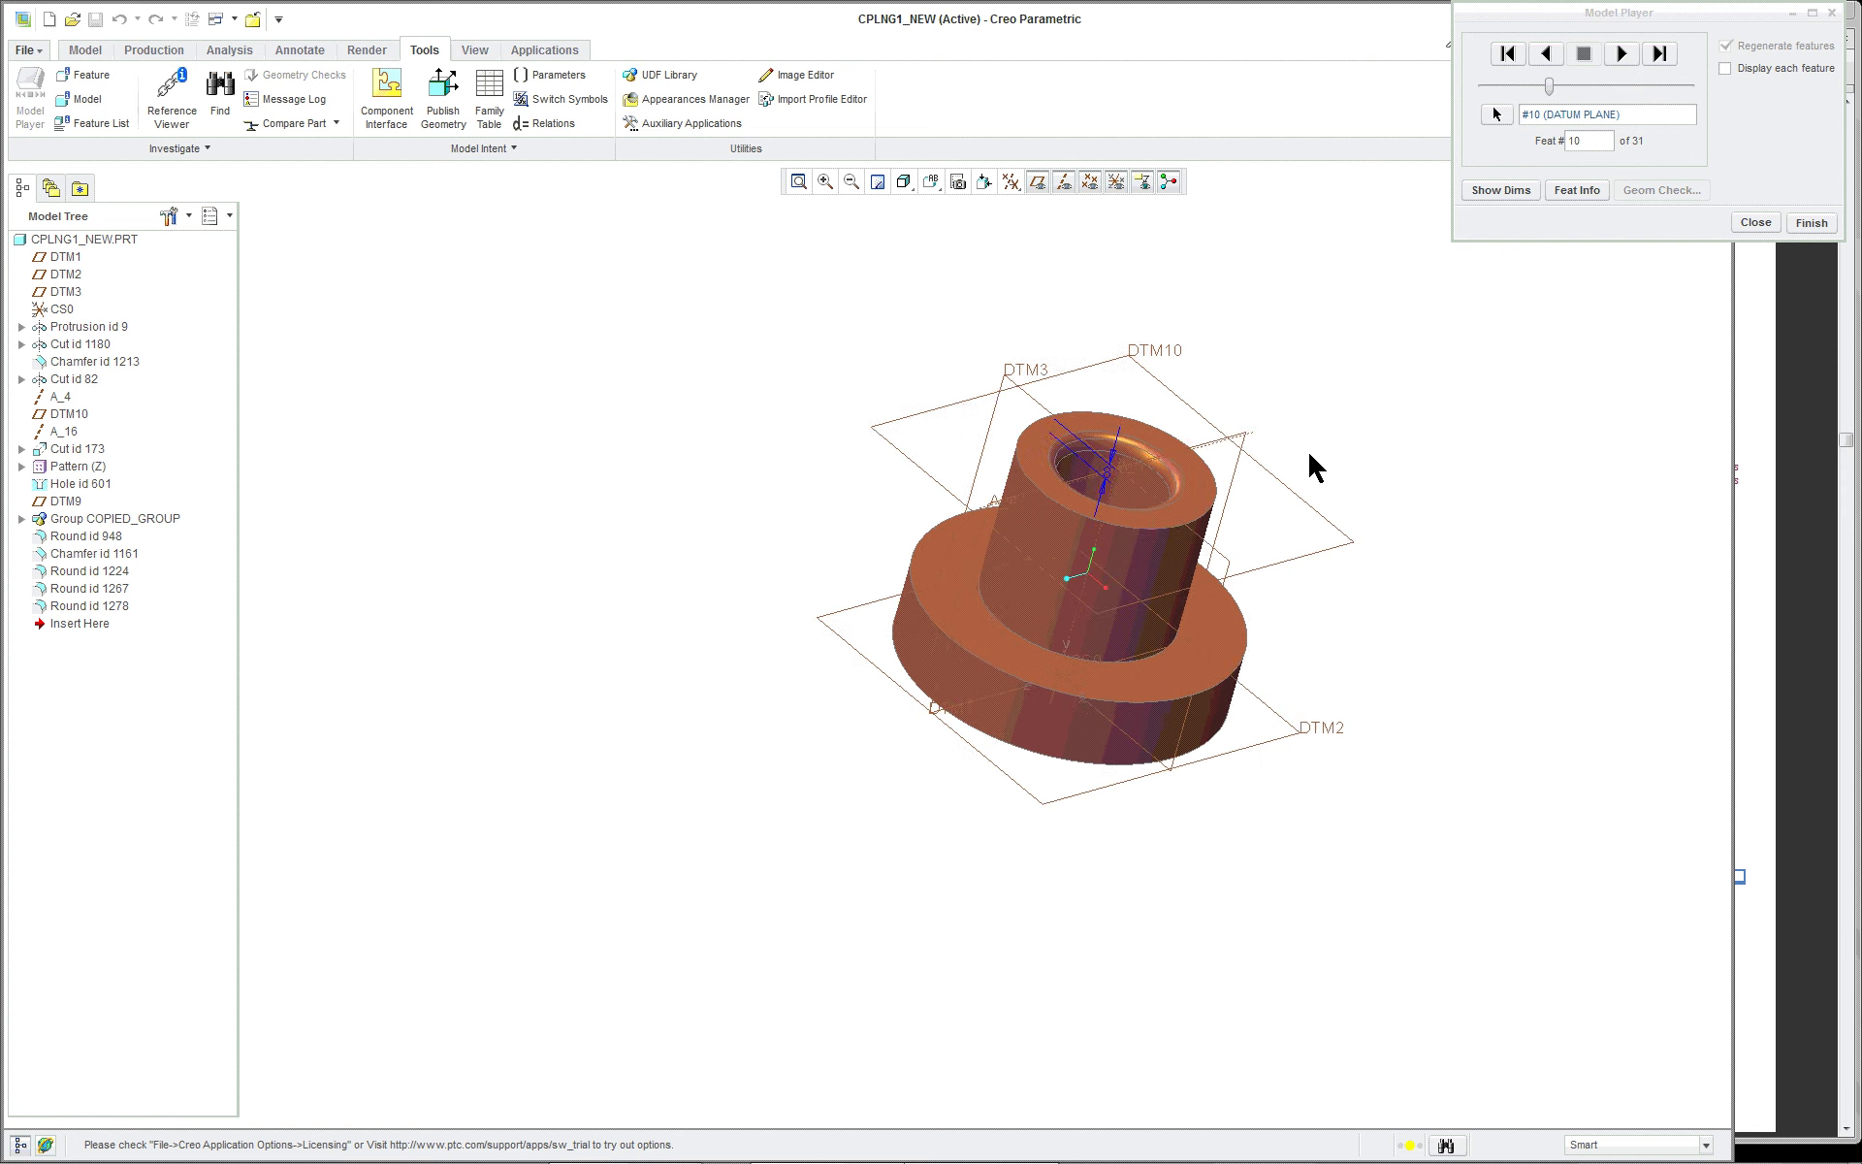
scroll(1301, 438, "down", 4)
scroll(1301, 438, "up", 2)
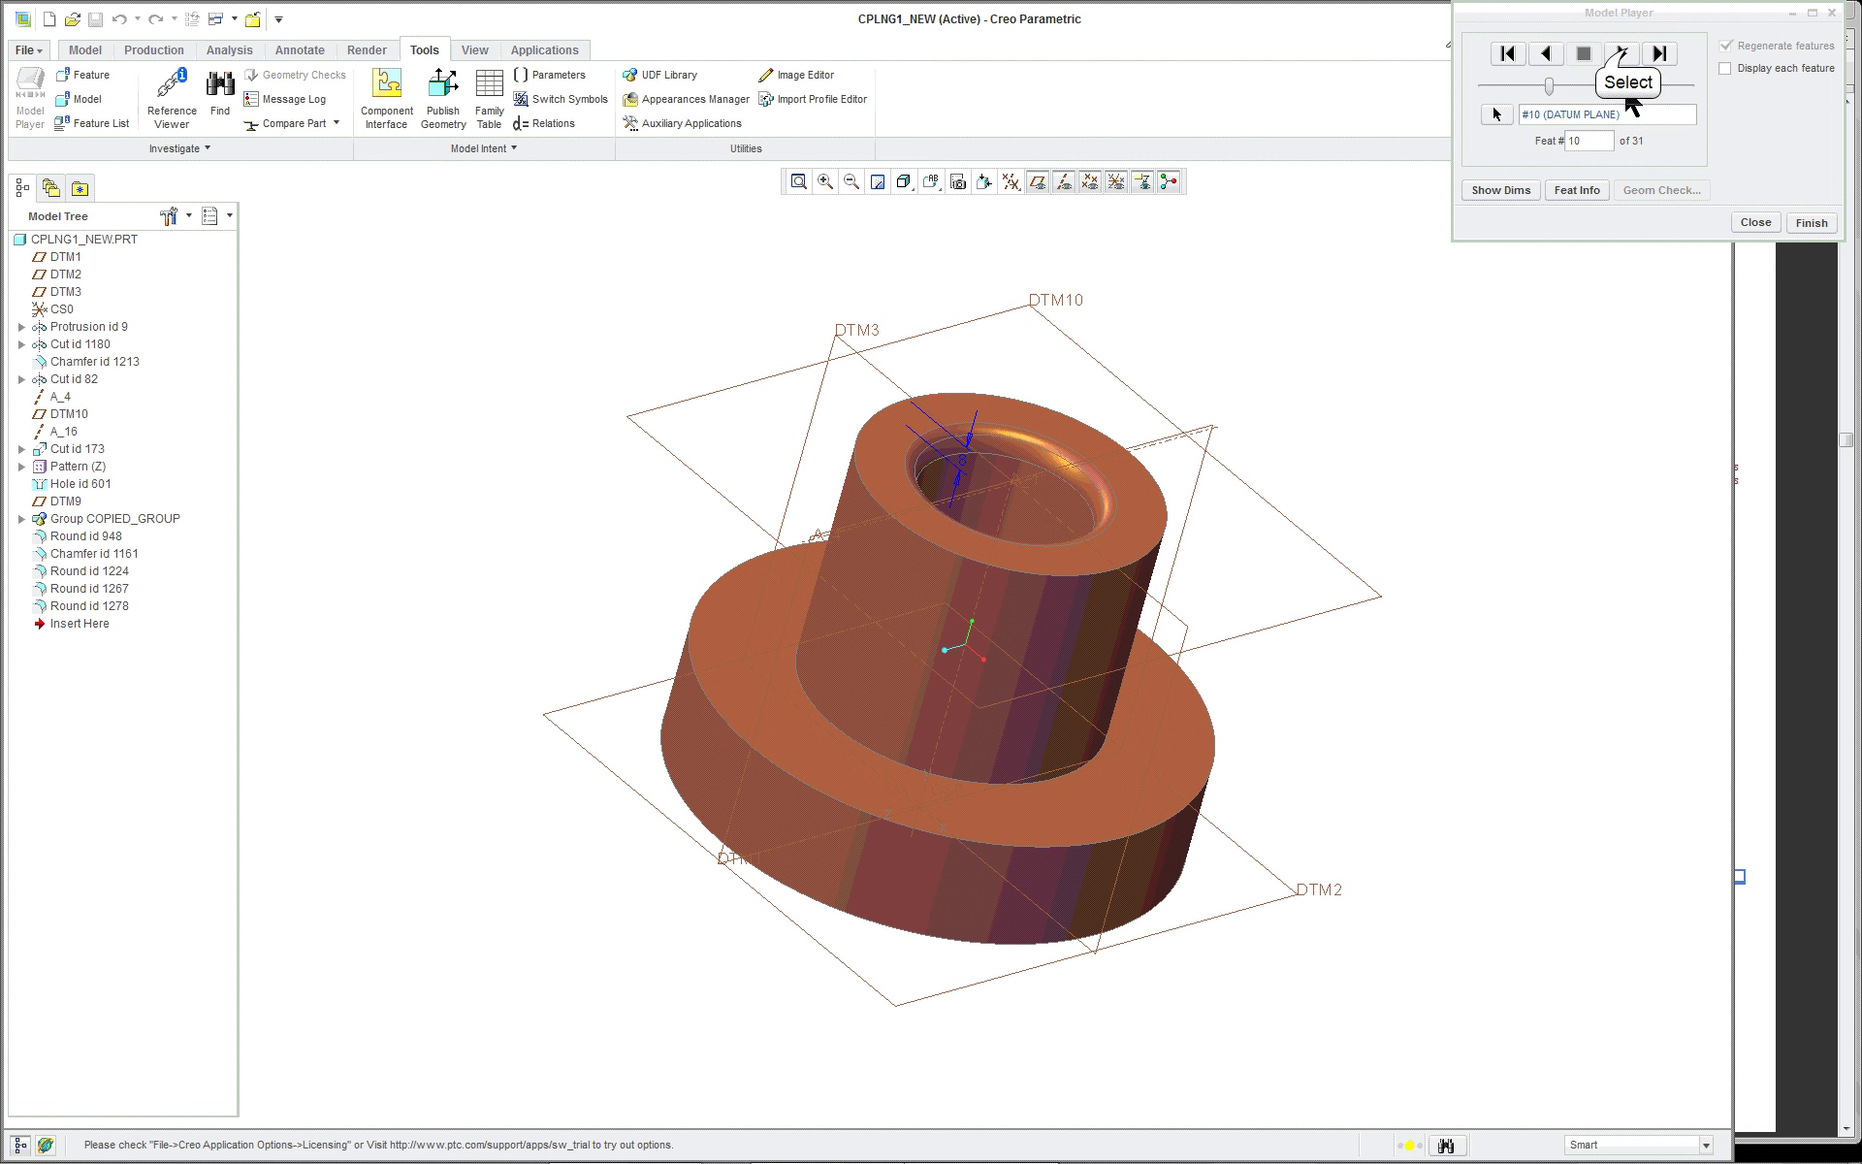
left_click(1629, 57)
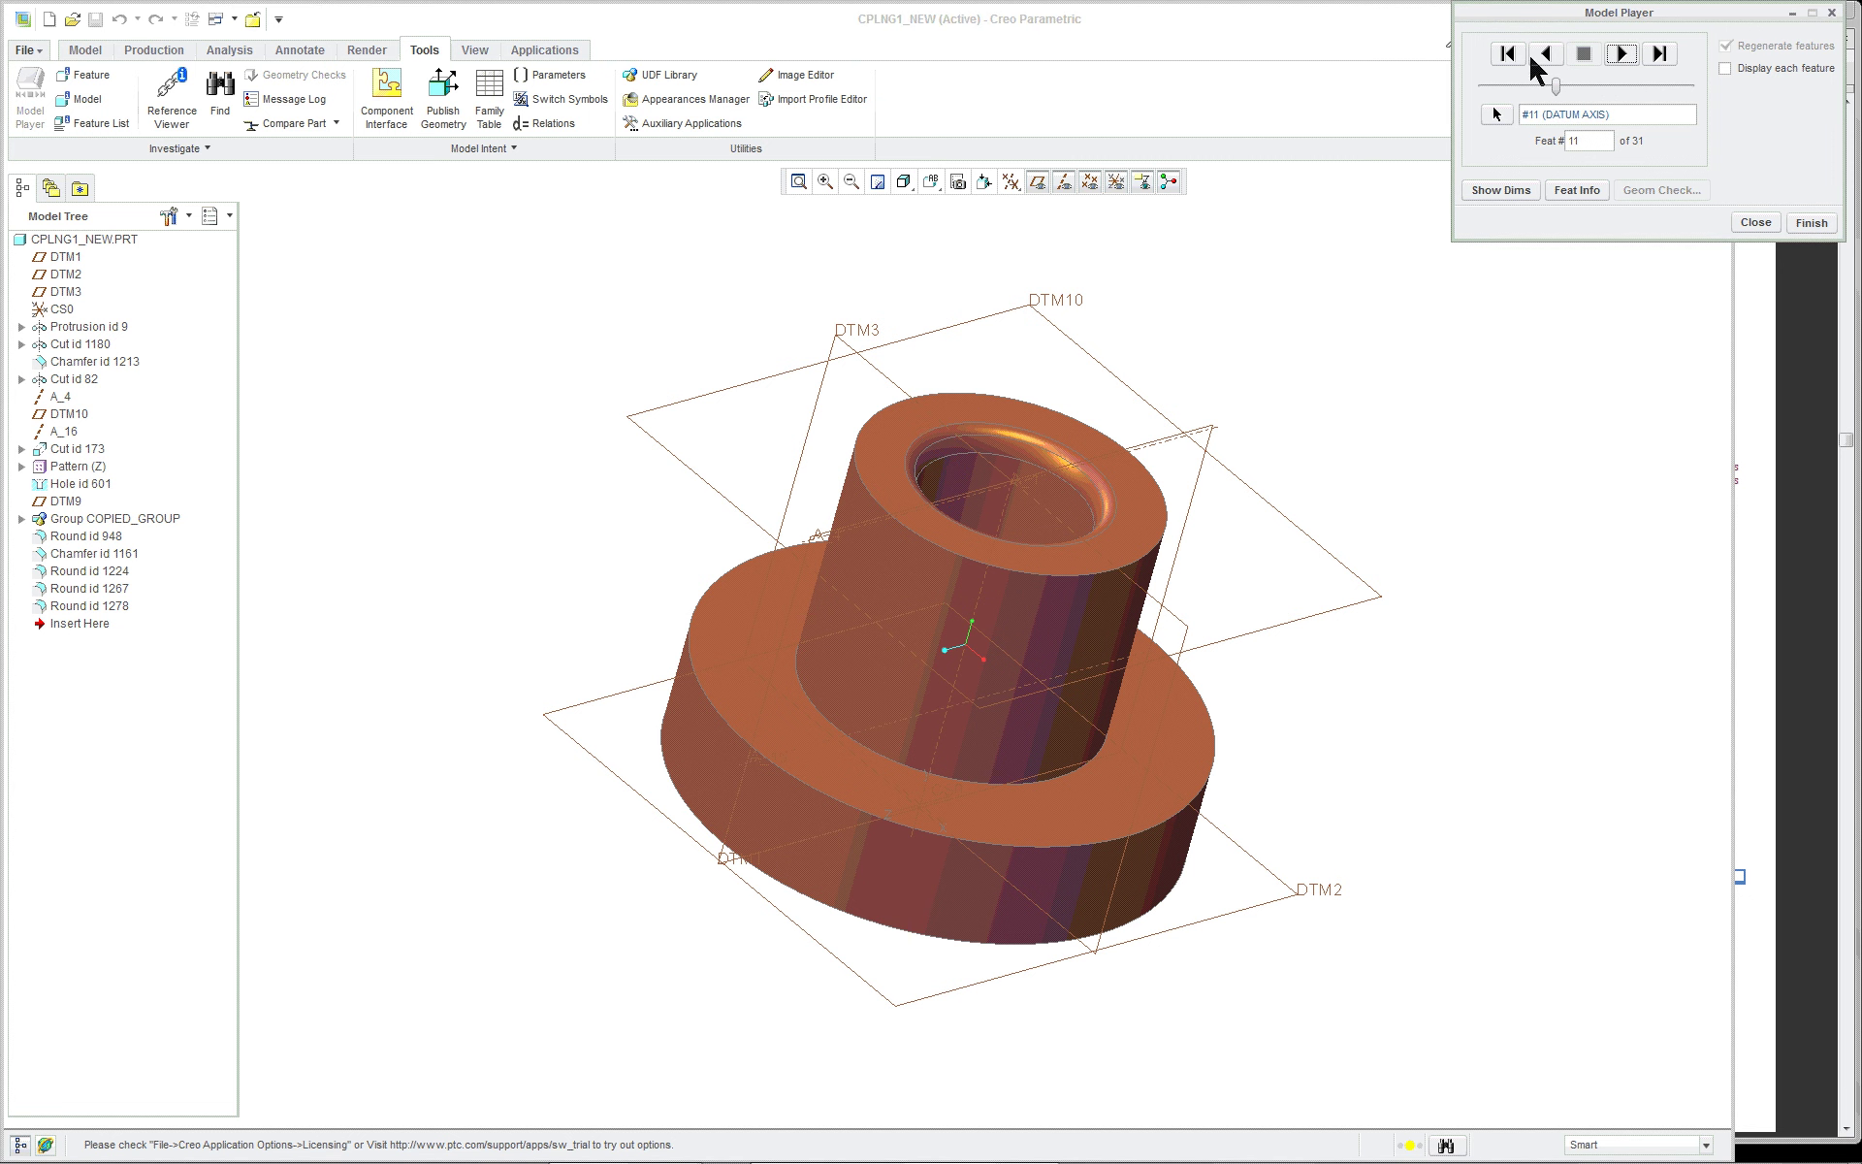
left_click(1493, 192)
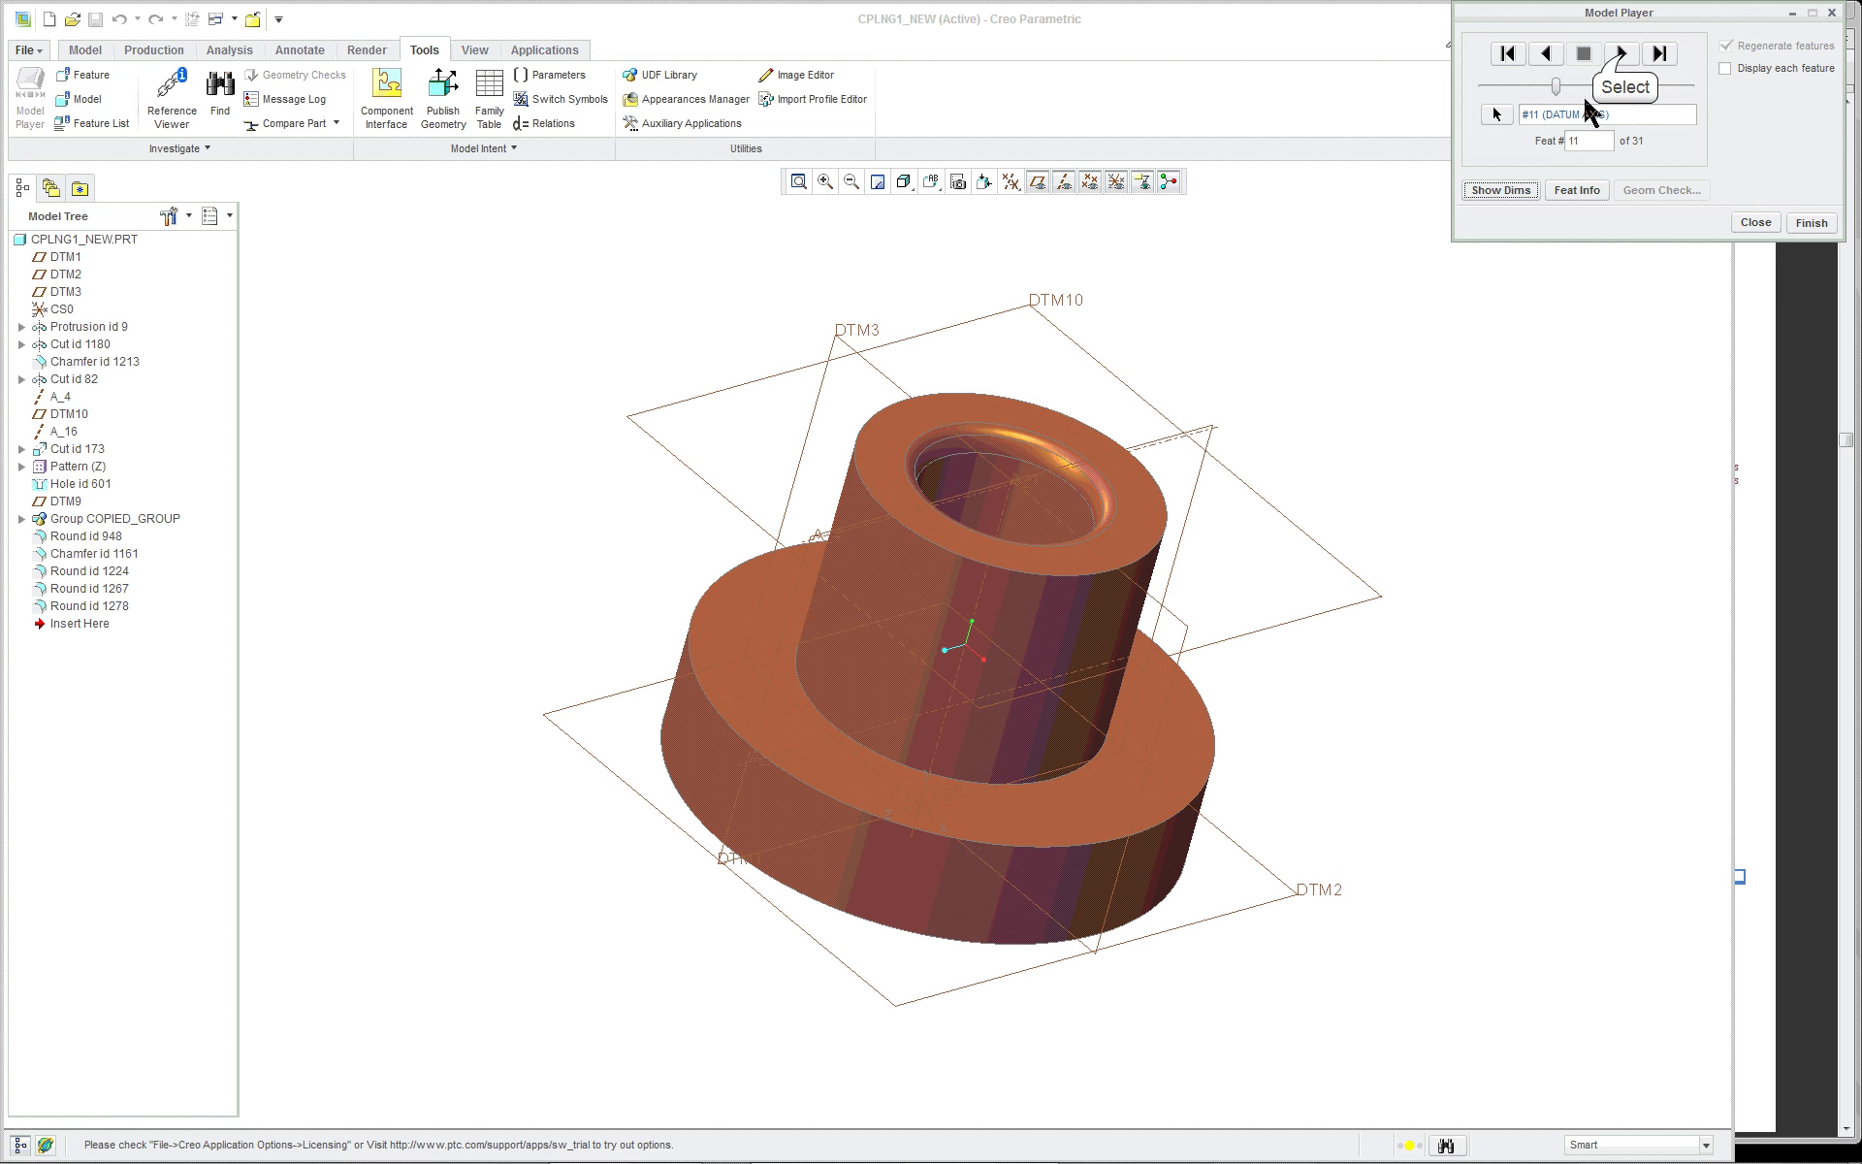
Advance the replay through the keyway cut, the pattern and the group head, features 12 to 14
left_click(1624, 56)
left_click(1623, 56)
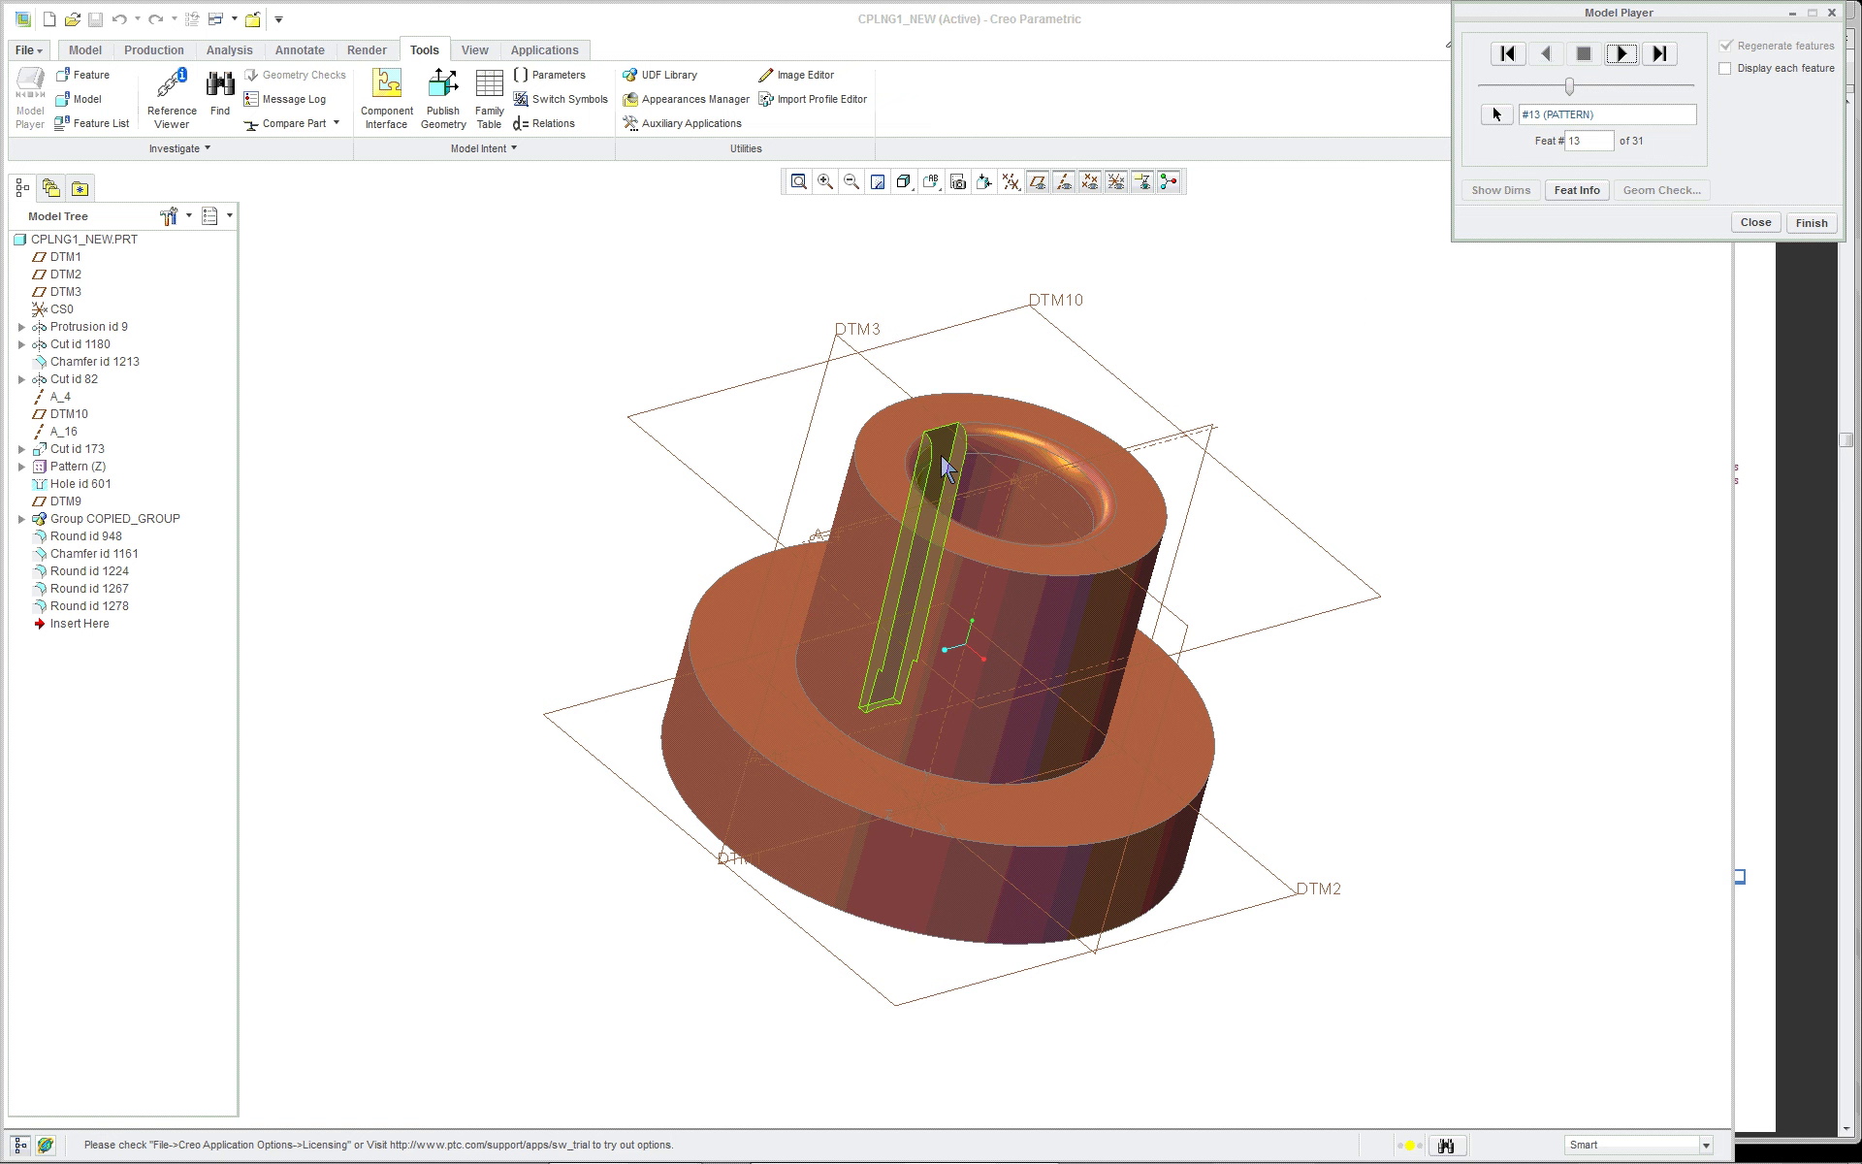
left_click(1620, 55)
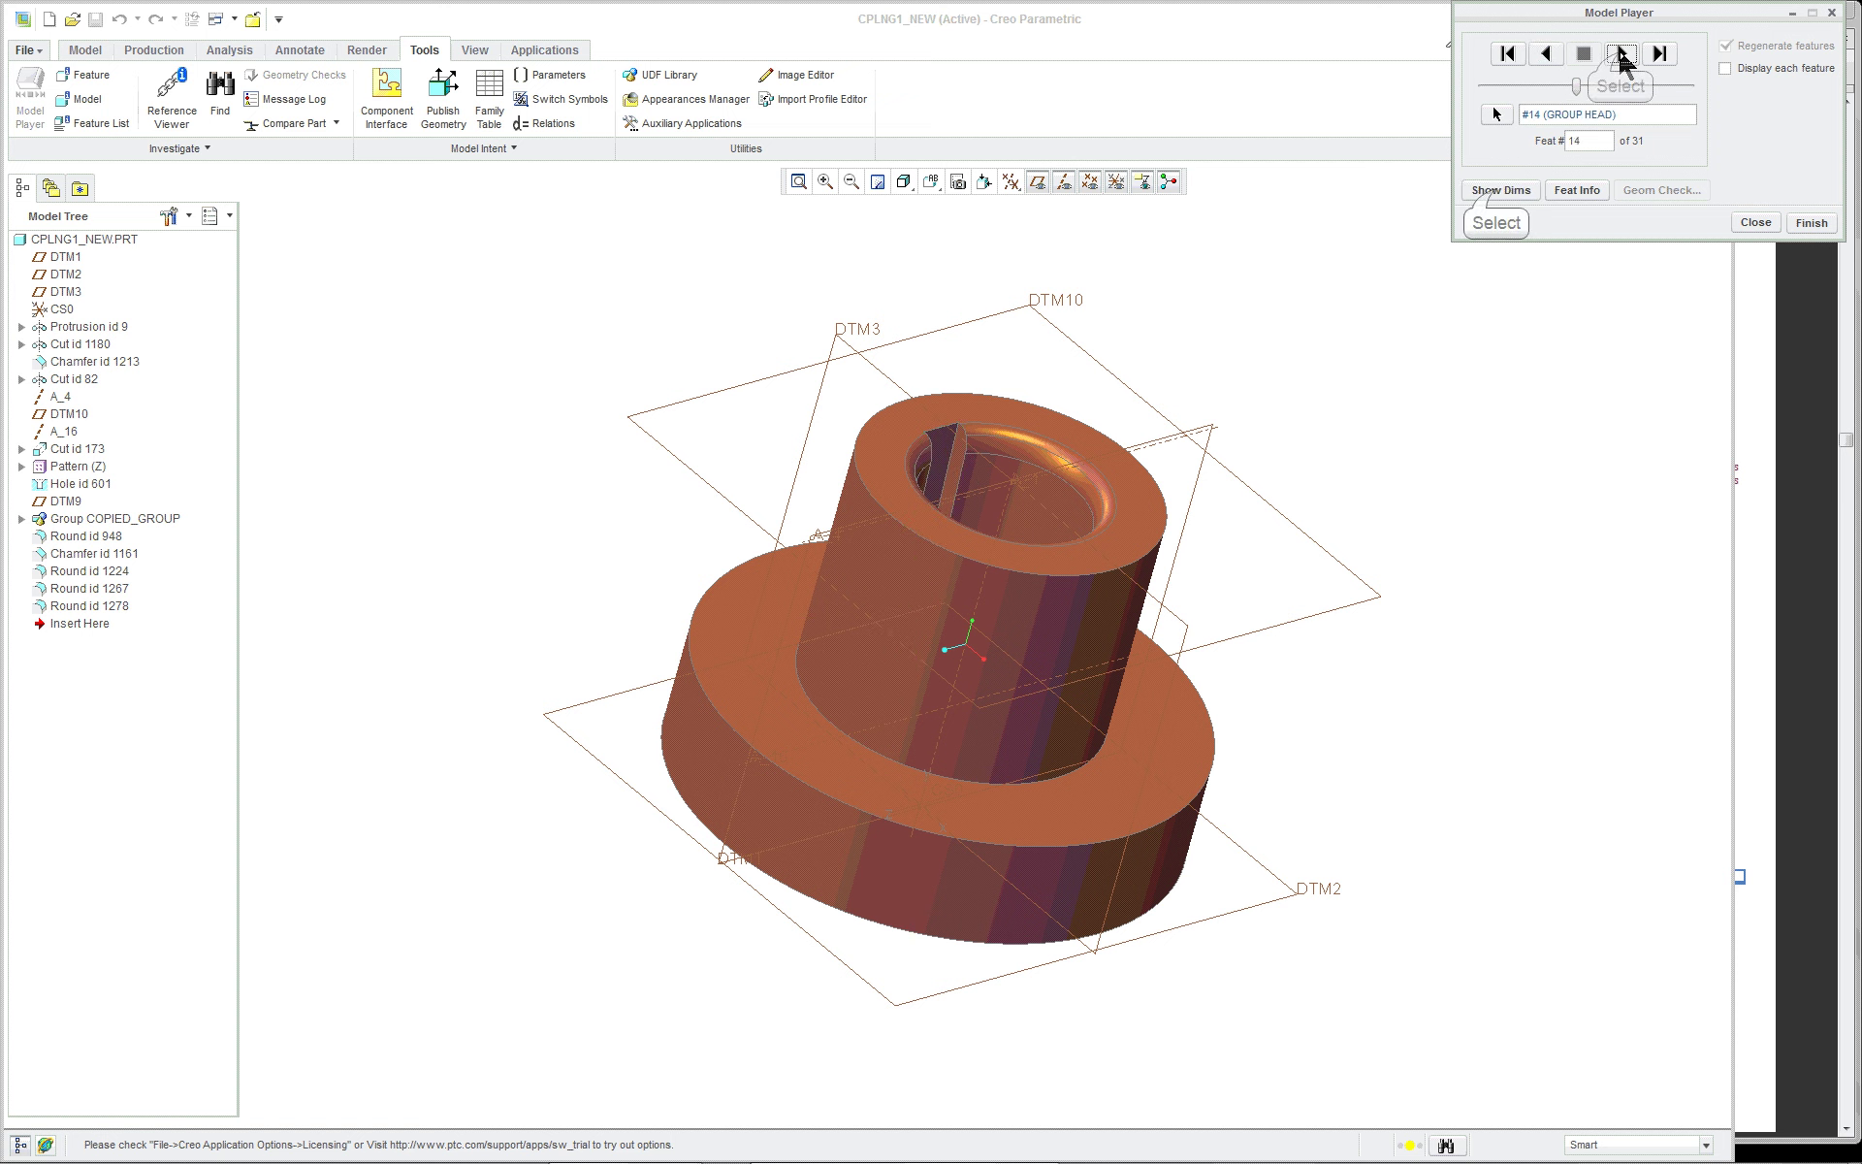
Advance the replay to the slot, feature 15, and examine its dimensions closely at the counterbored hole in the flange
left_click(1500, 191)
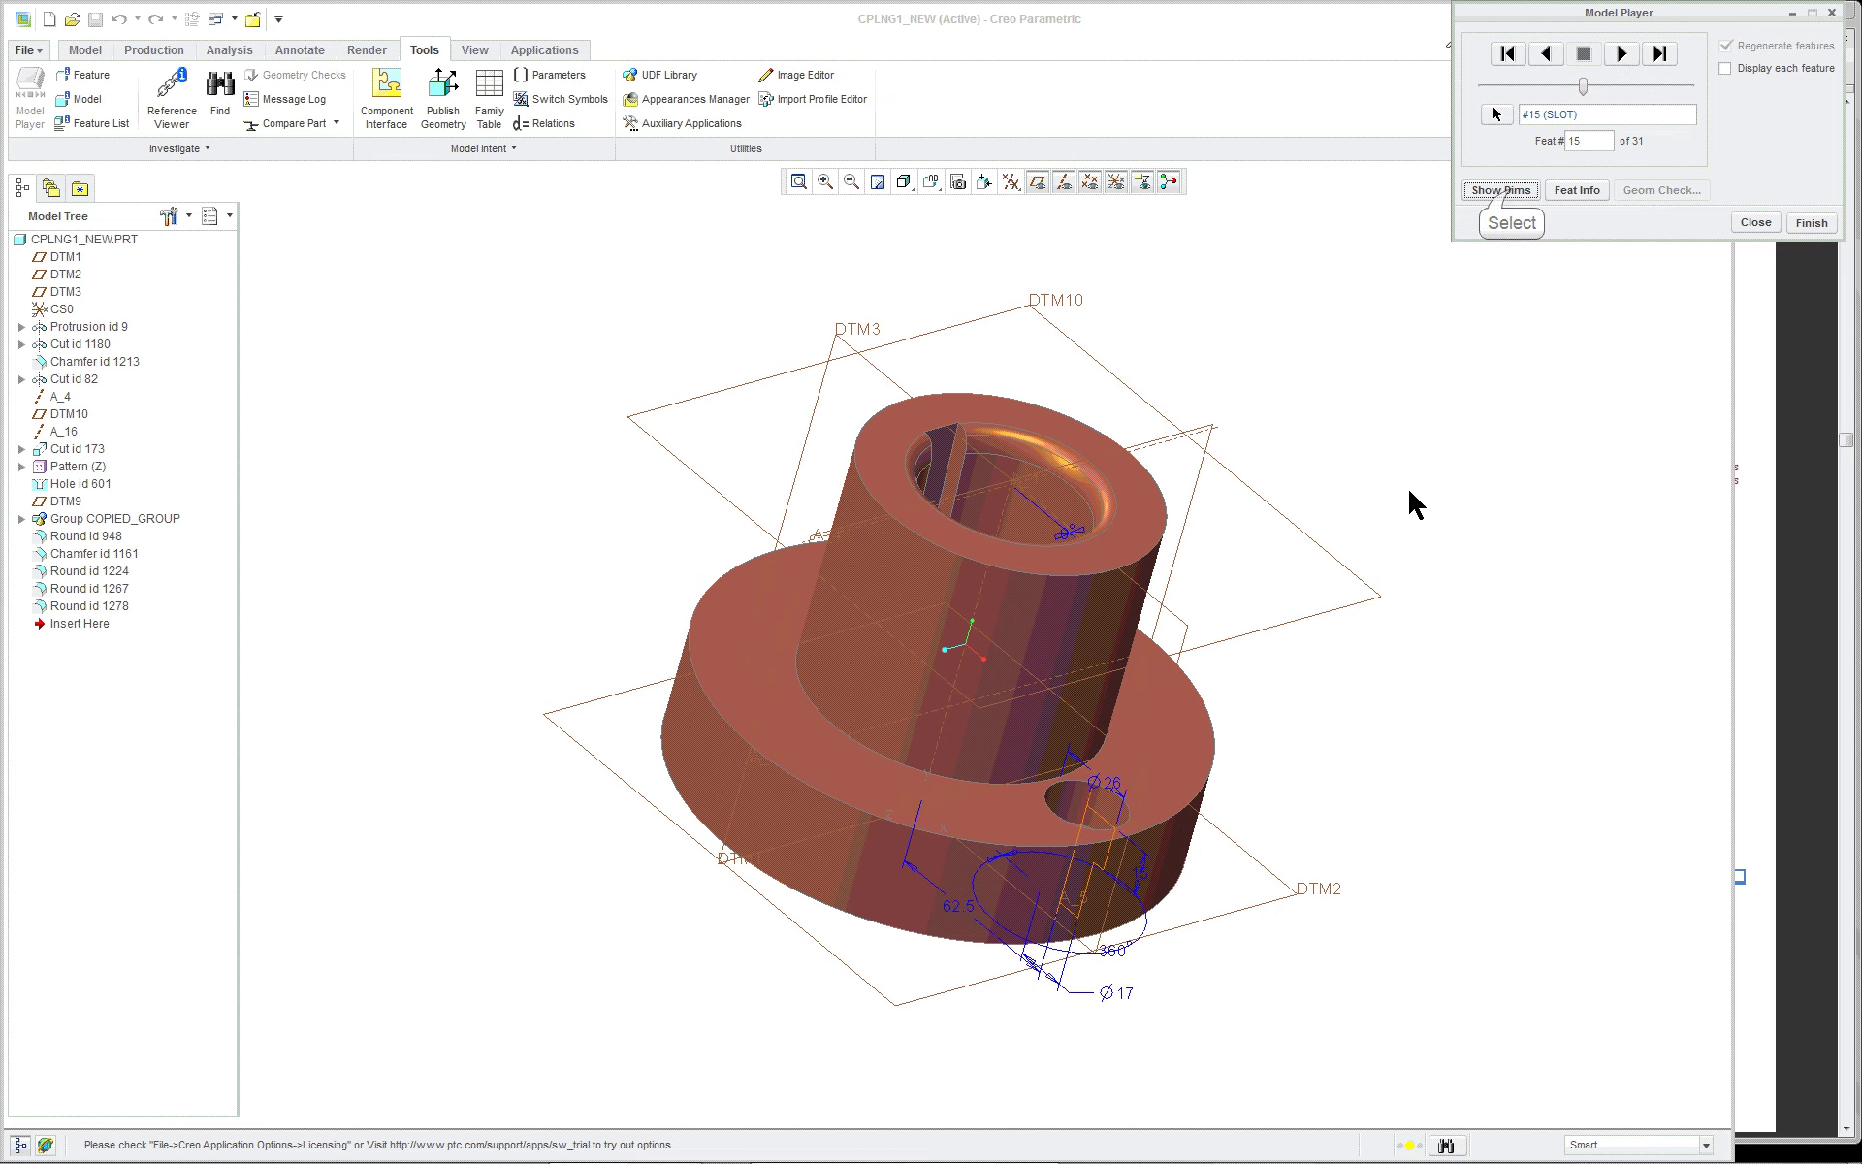
middle_click_drag(1392, 627, 1426, 593)
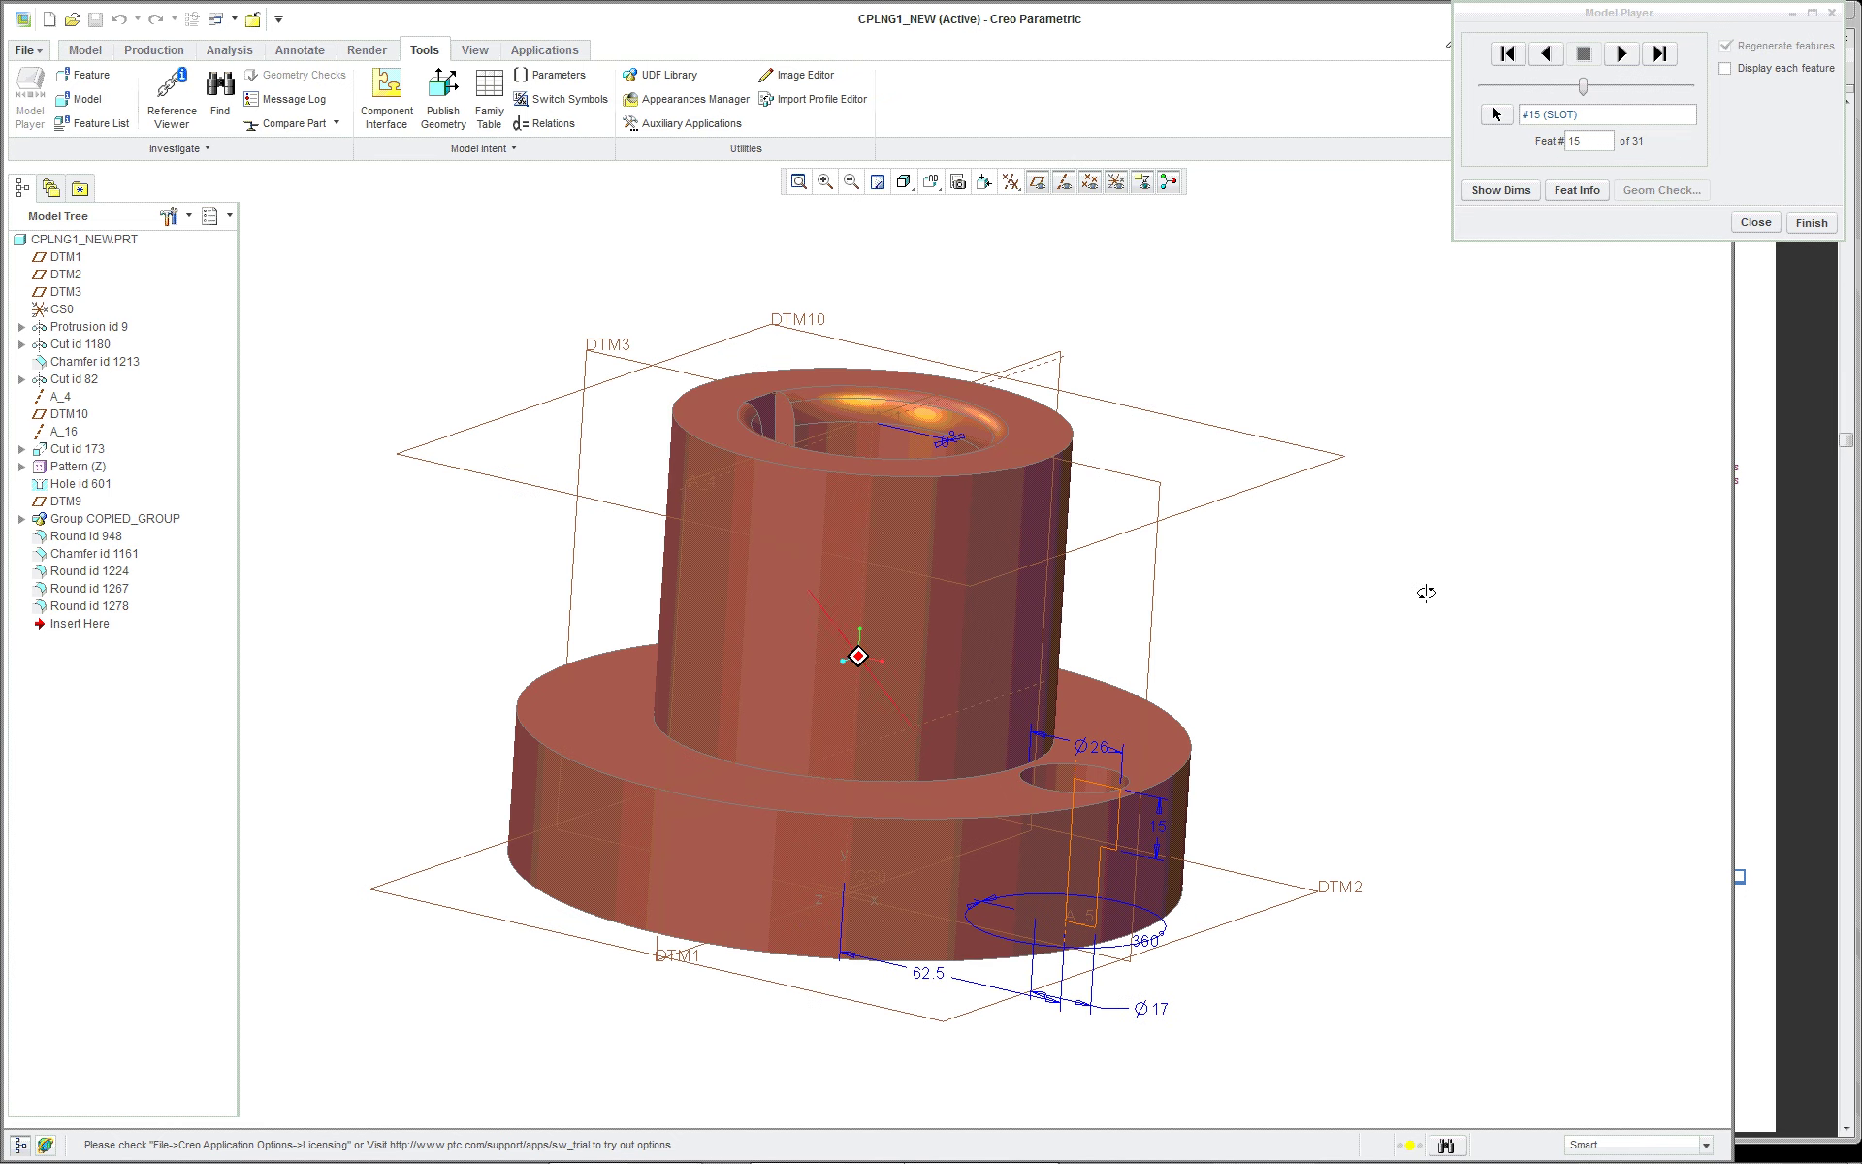
scroll(1395, 749, "down", 5)
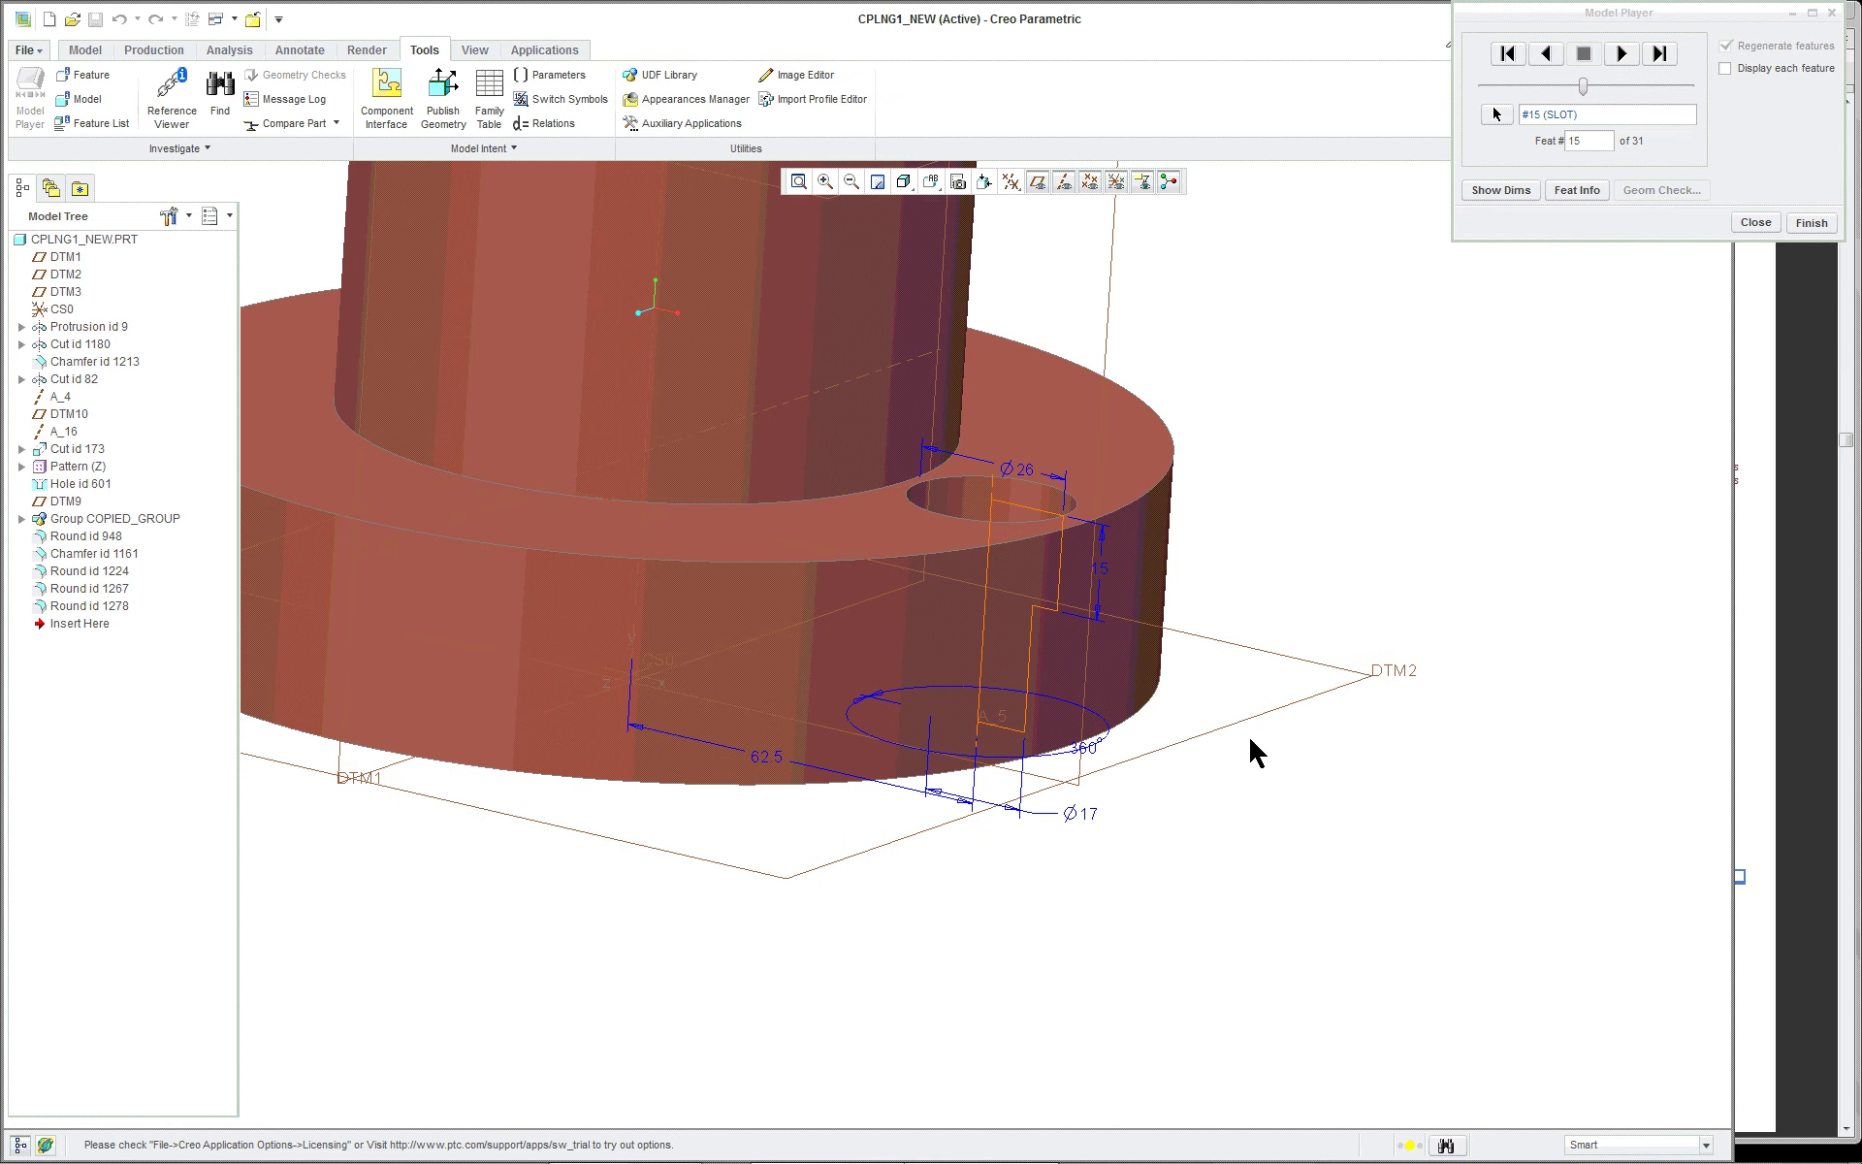
scroll(1250, 740, "down", 2)
scroll(1356, 572, "up", 1)
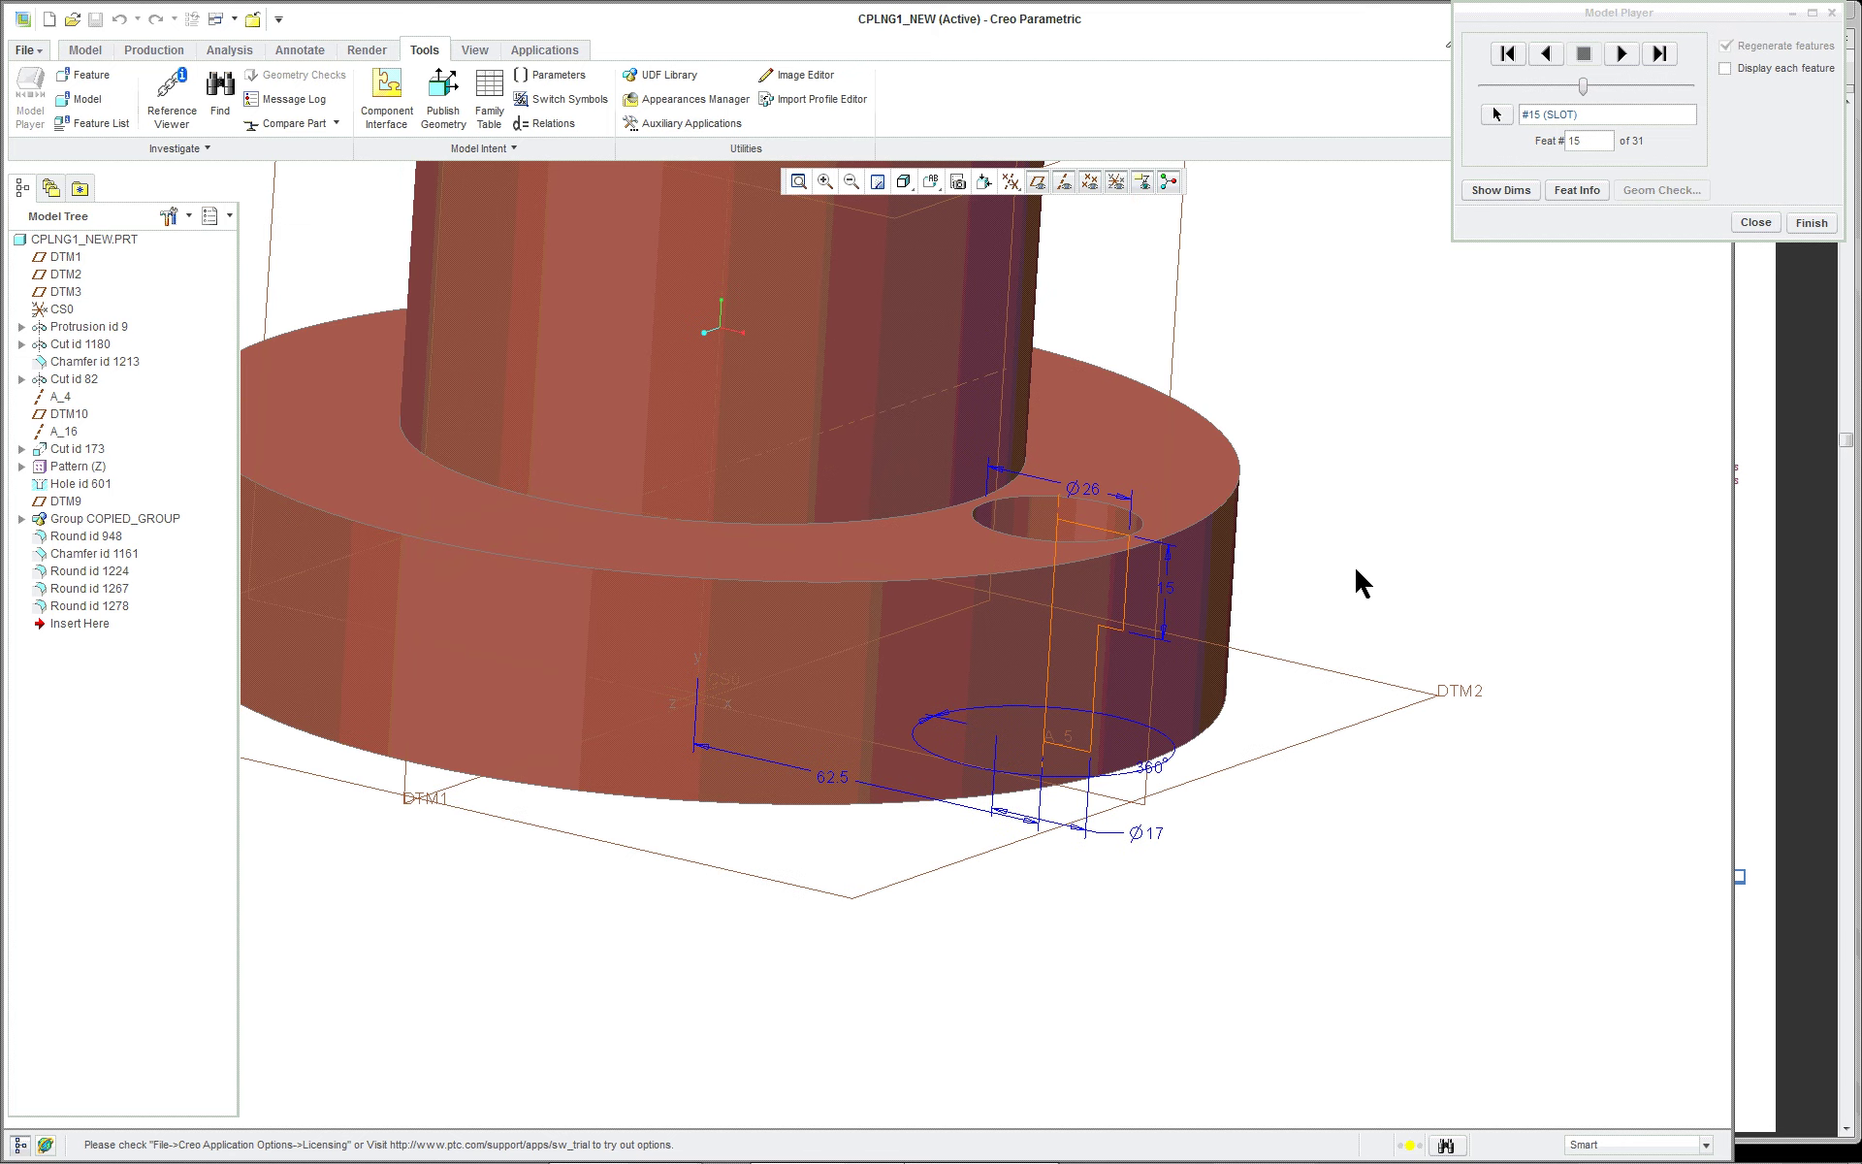
Advance the replay past the round and group head, features 16 and 17, to the slot, feature 18, and show its dimensions
left_click(1621, 55)
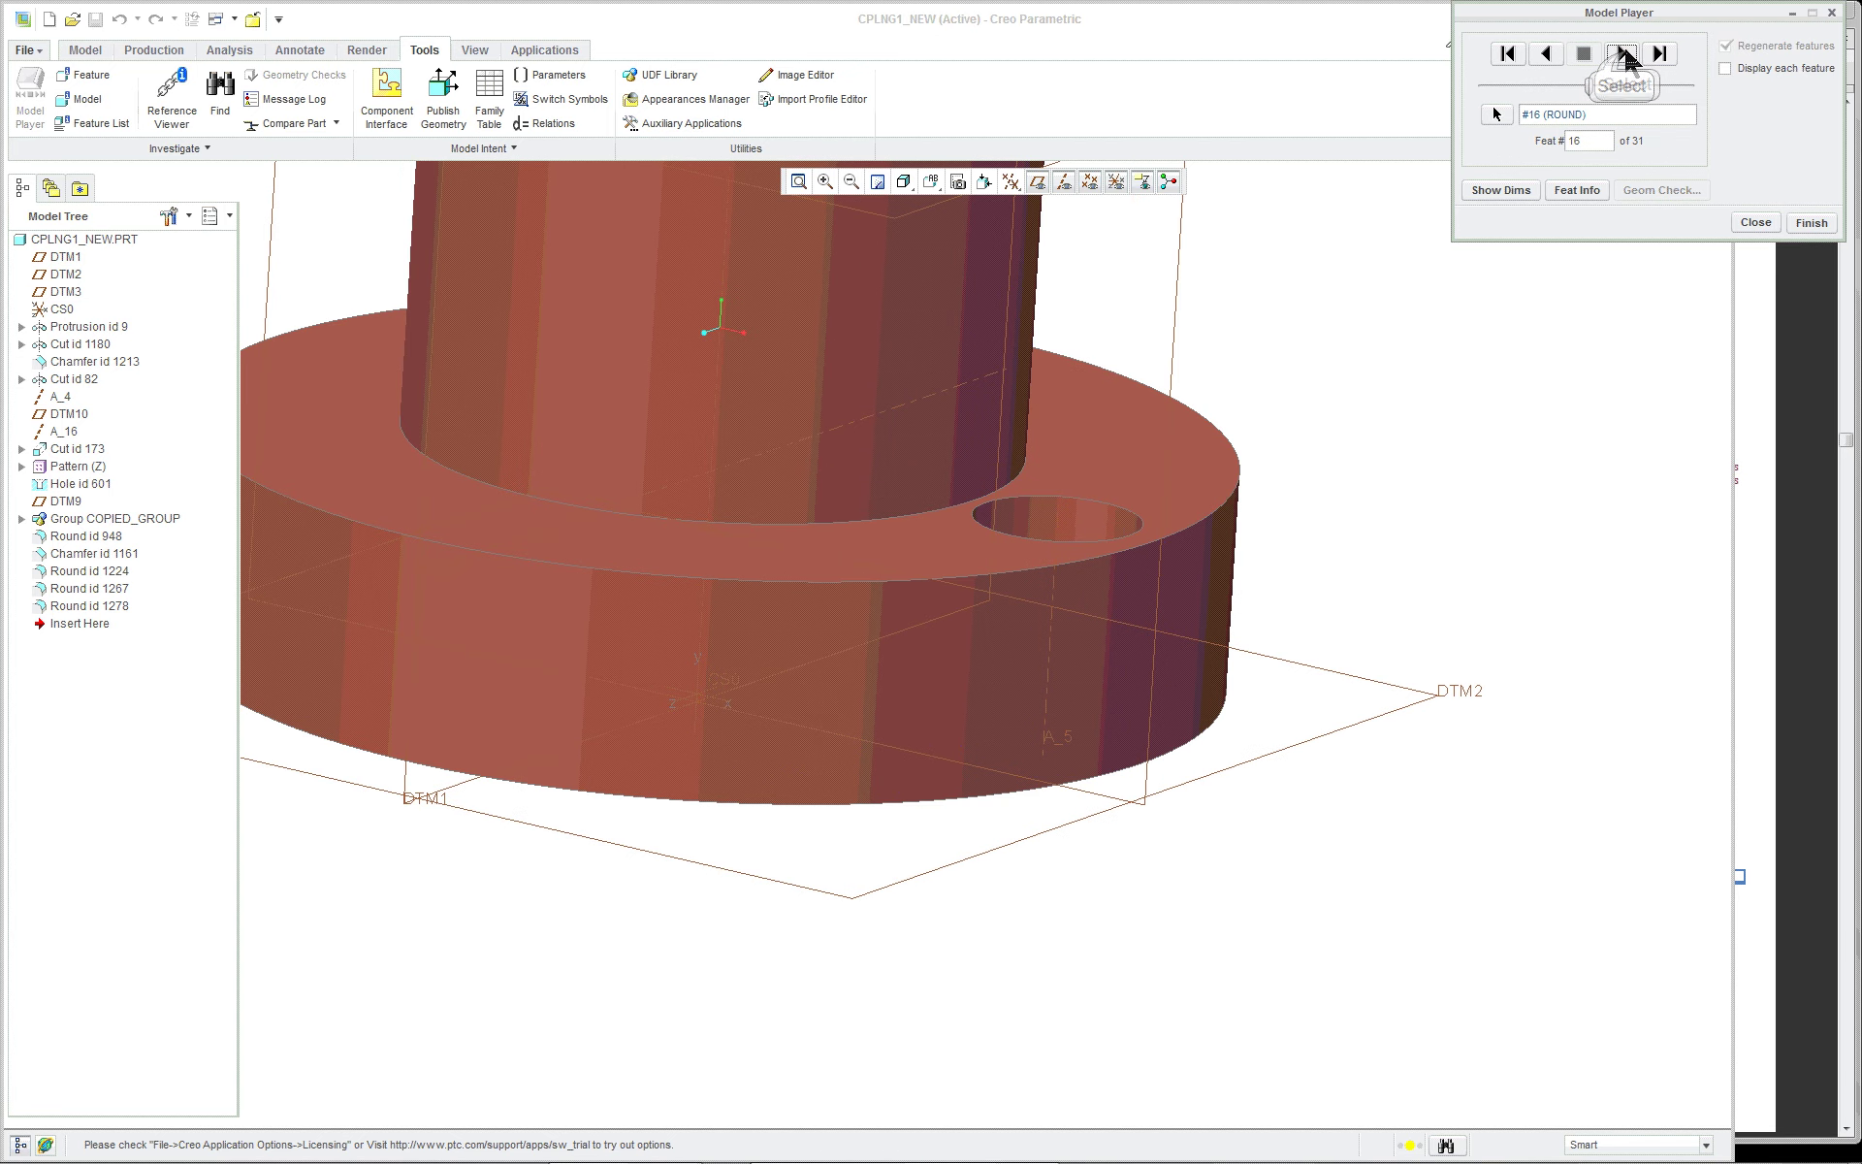
left_click(1621, 54)
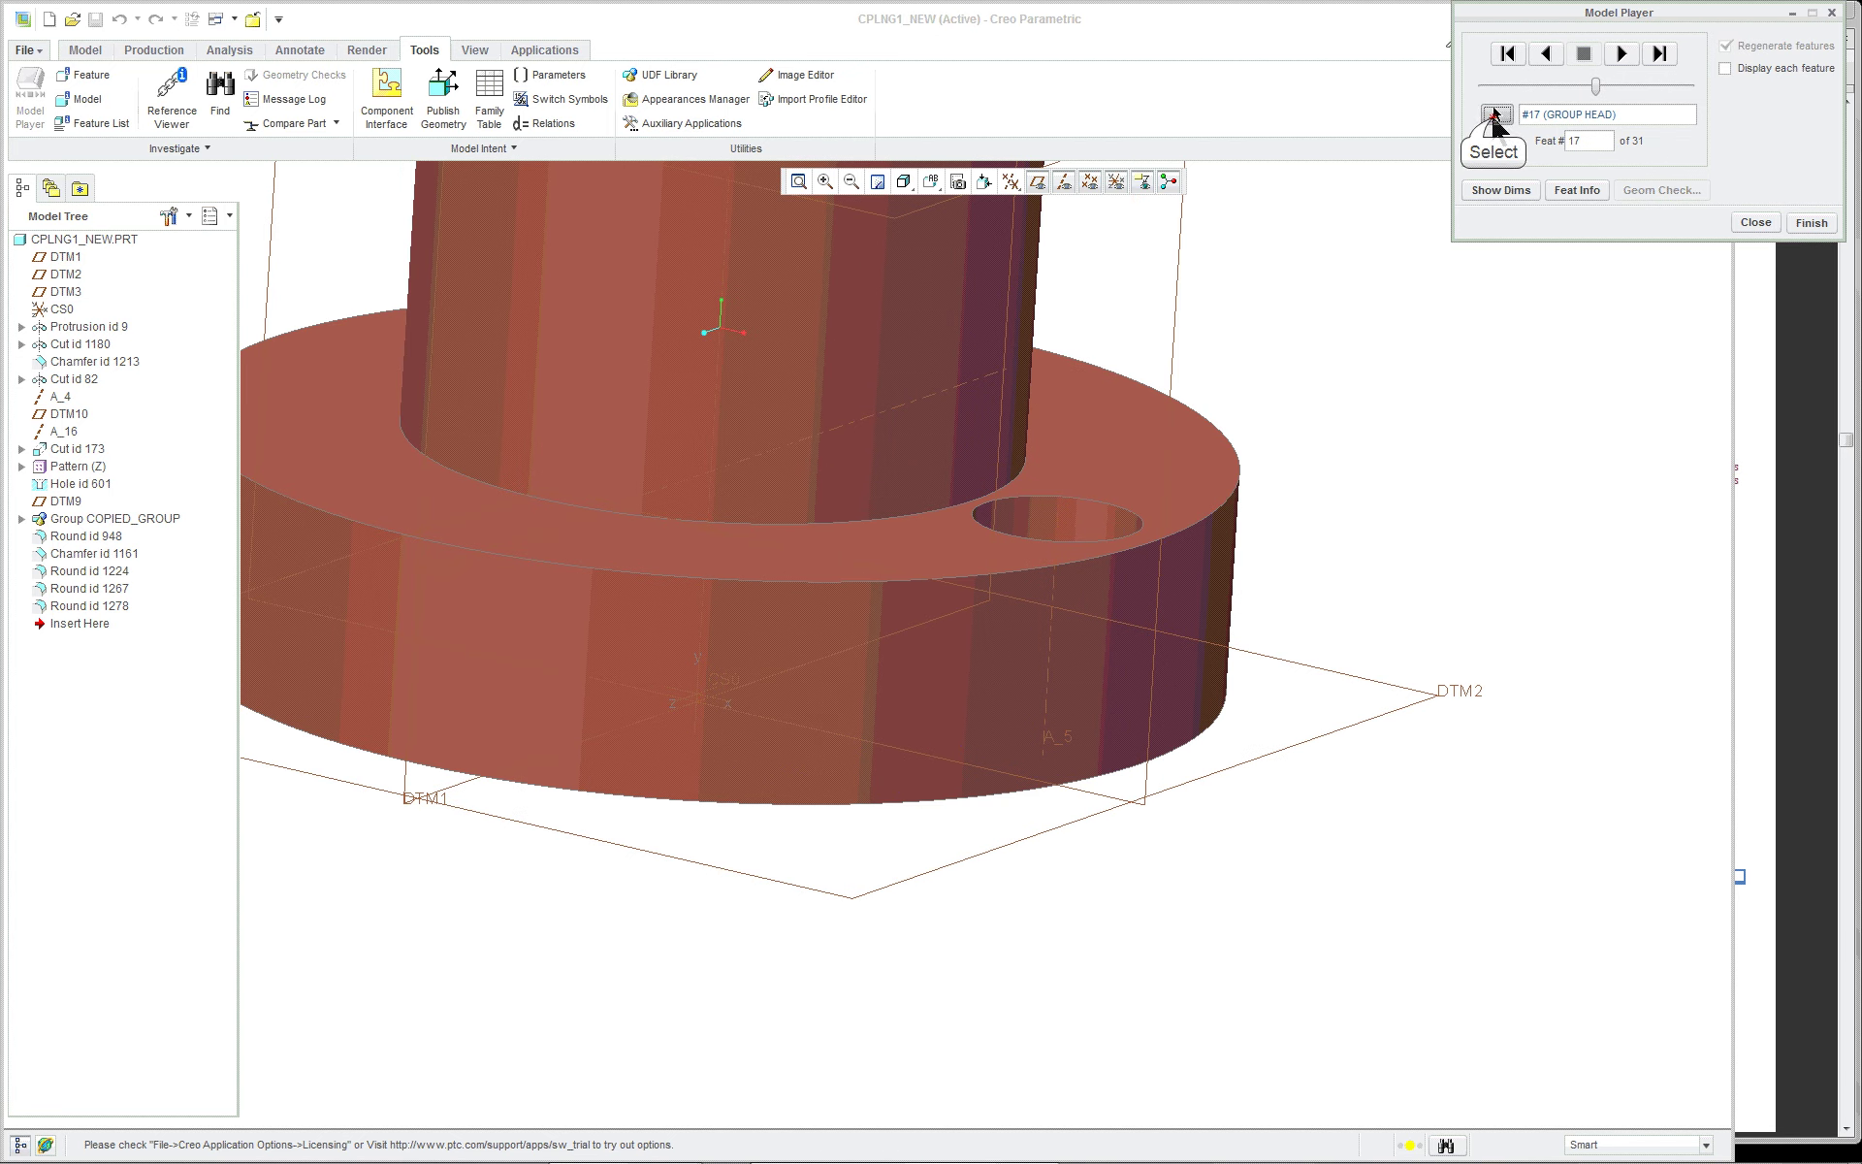
left_click(1496, 115)
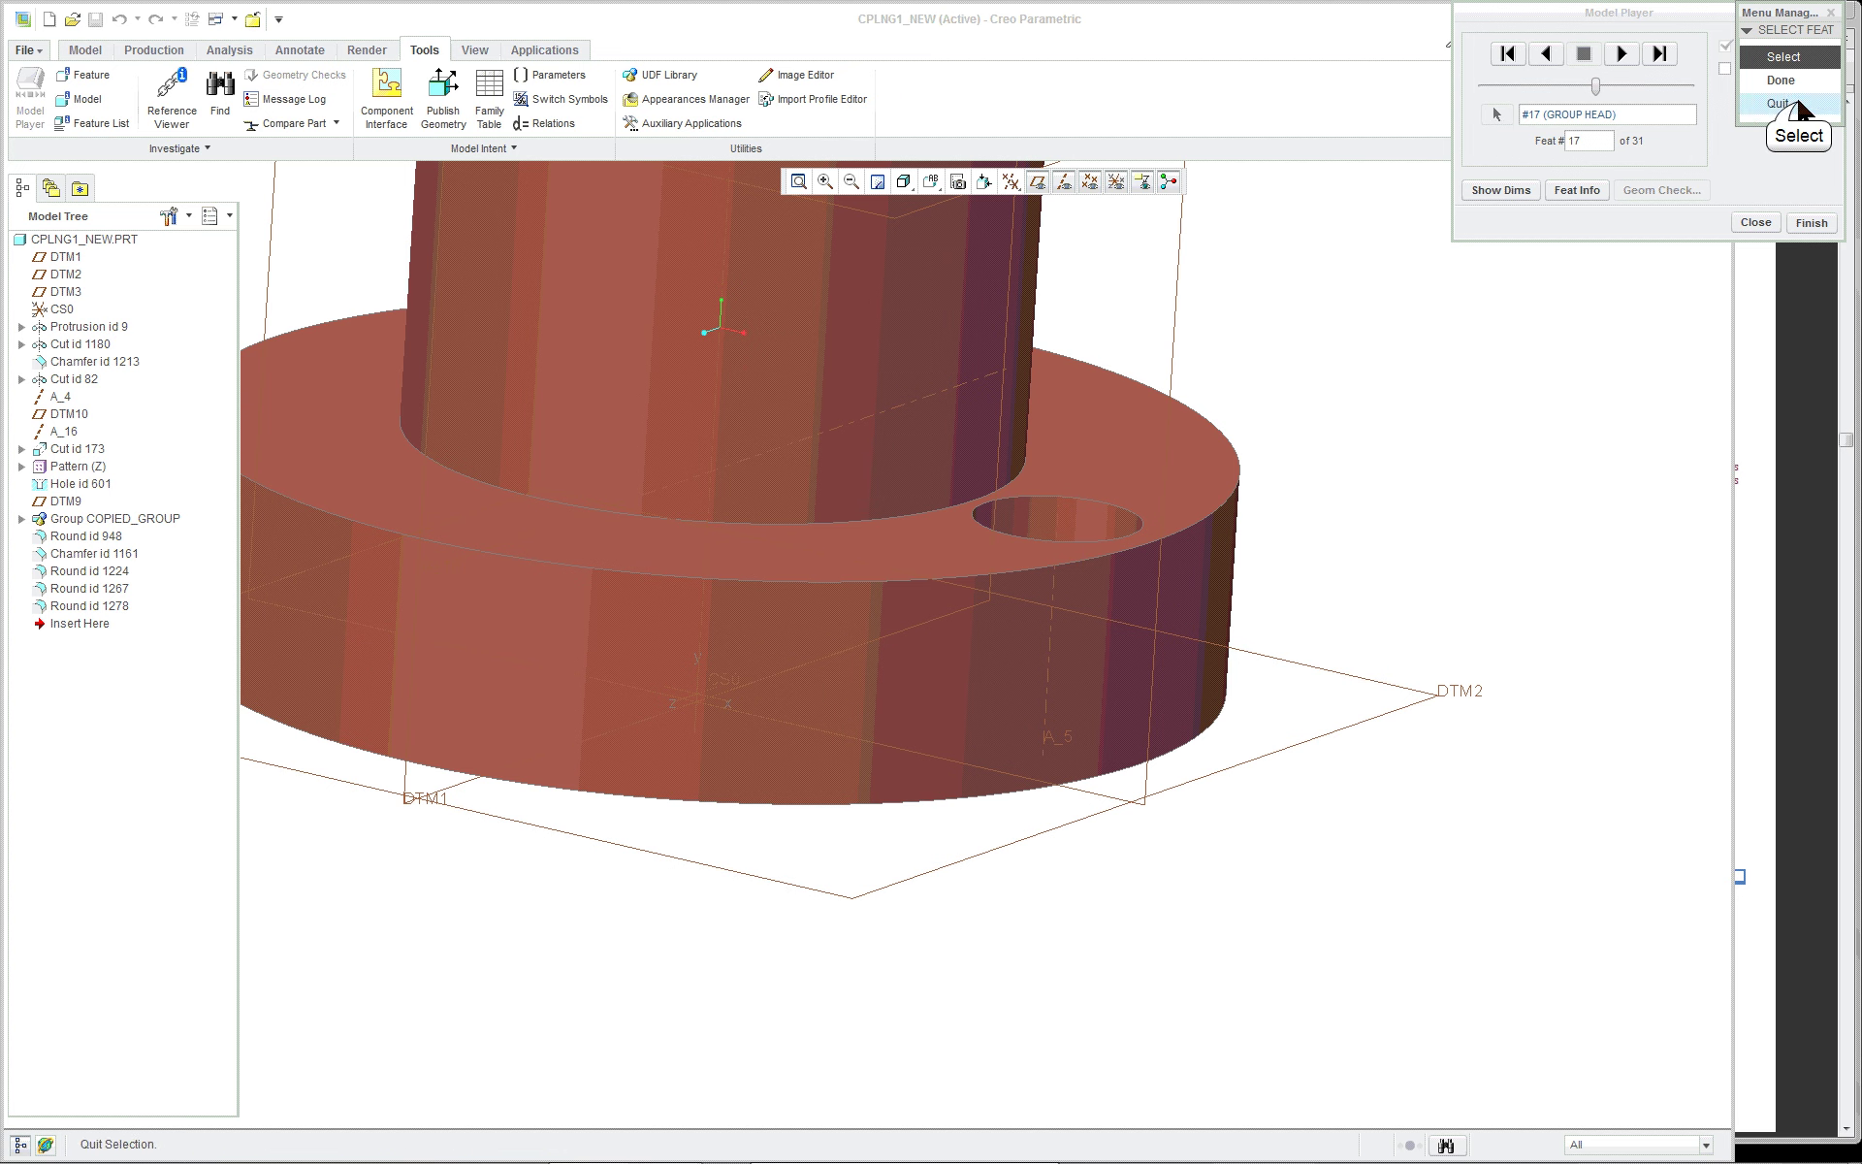
left_click(1777, 103)
left_click(1621, 54)
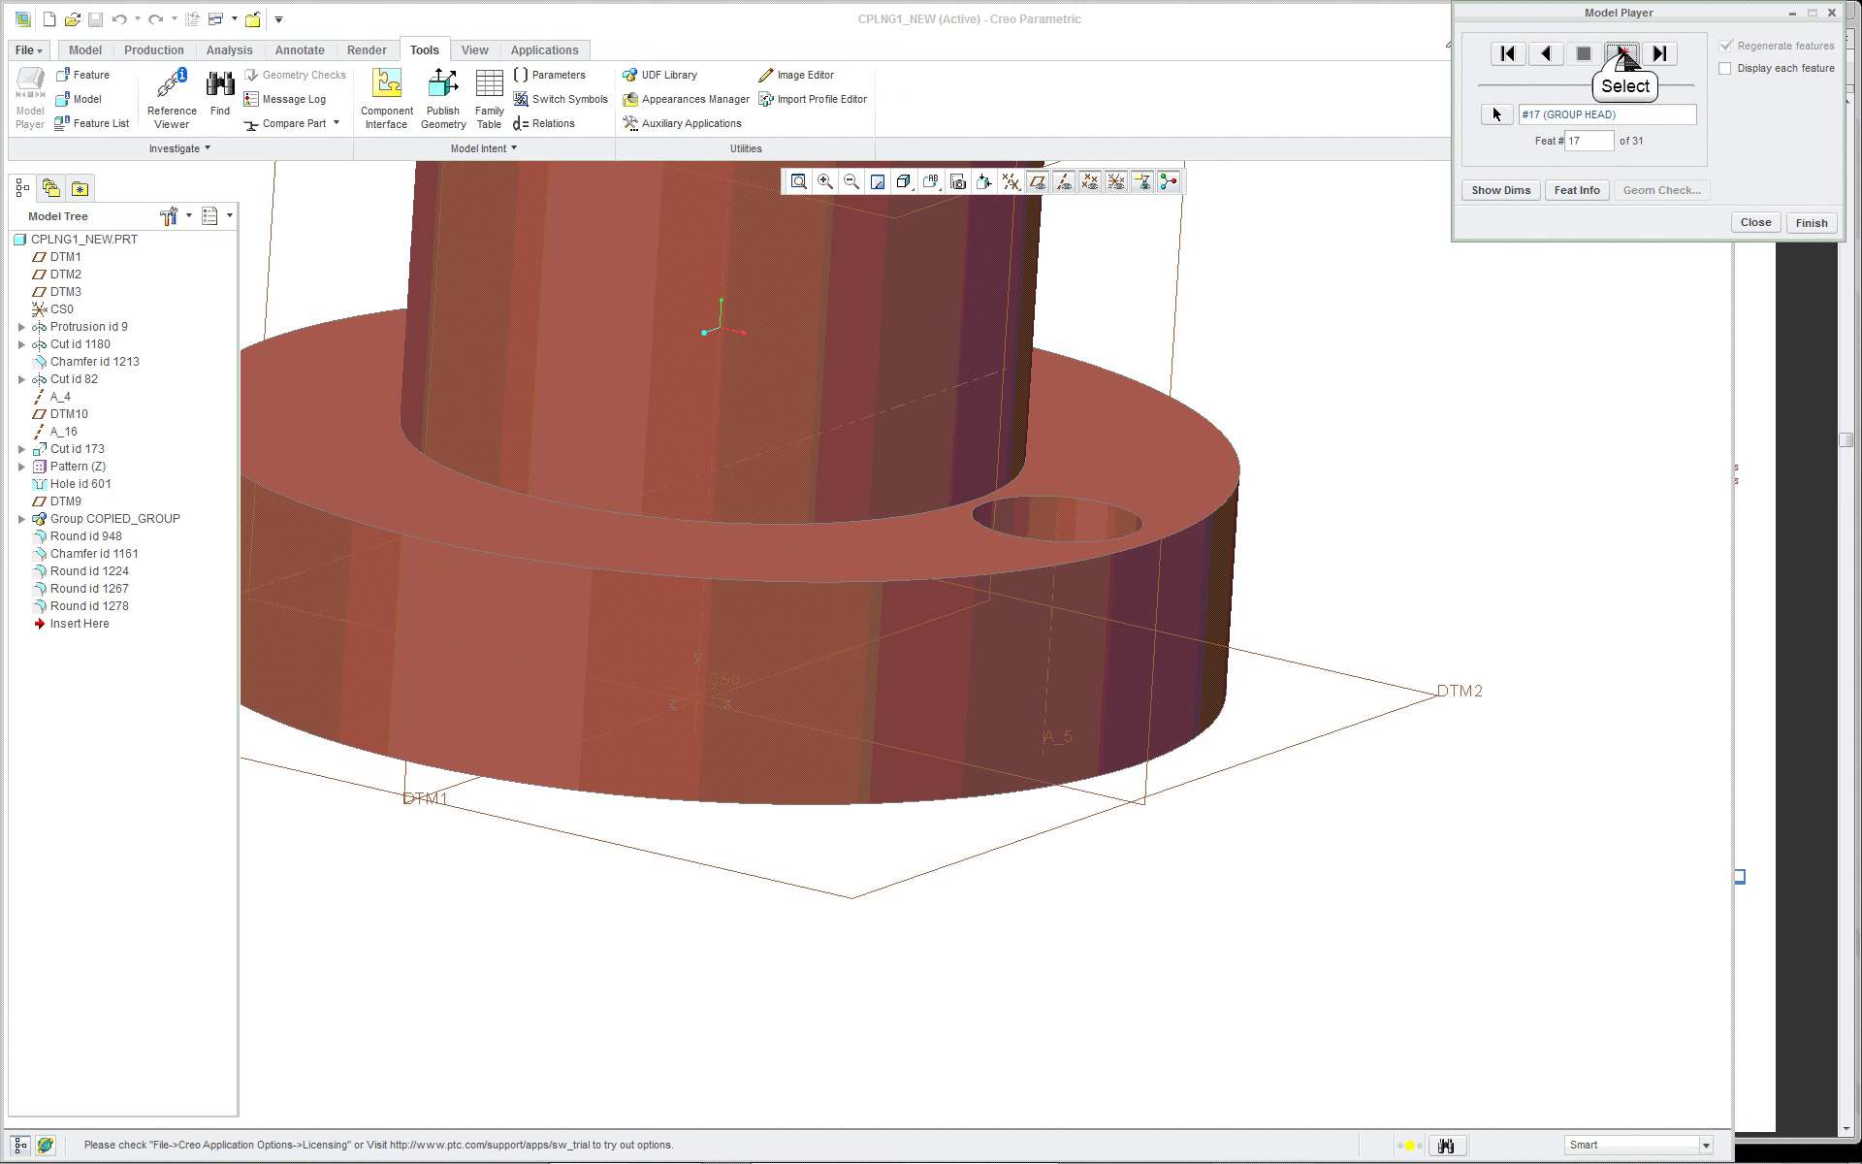
left_click(1488, 190)
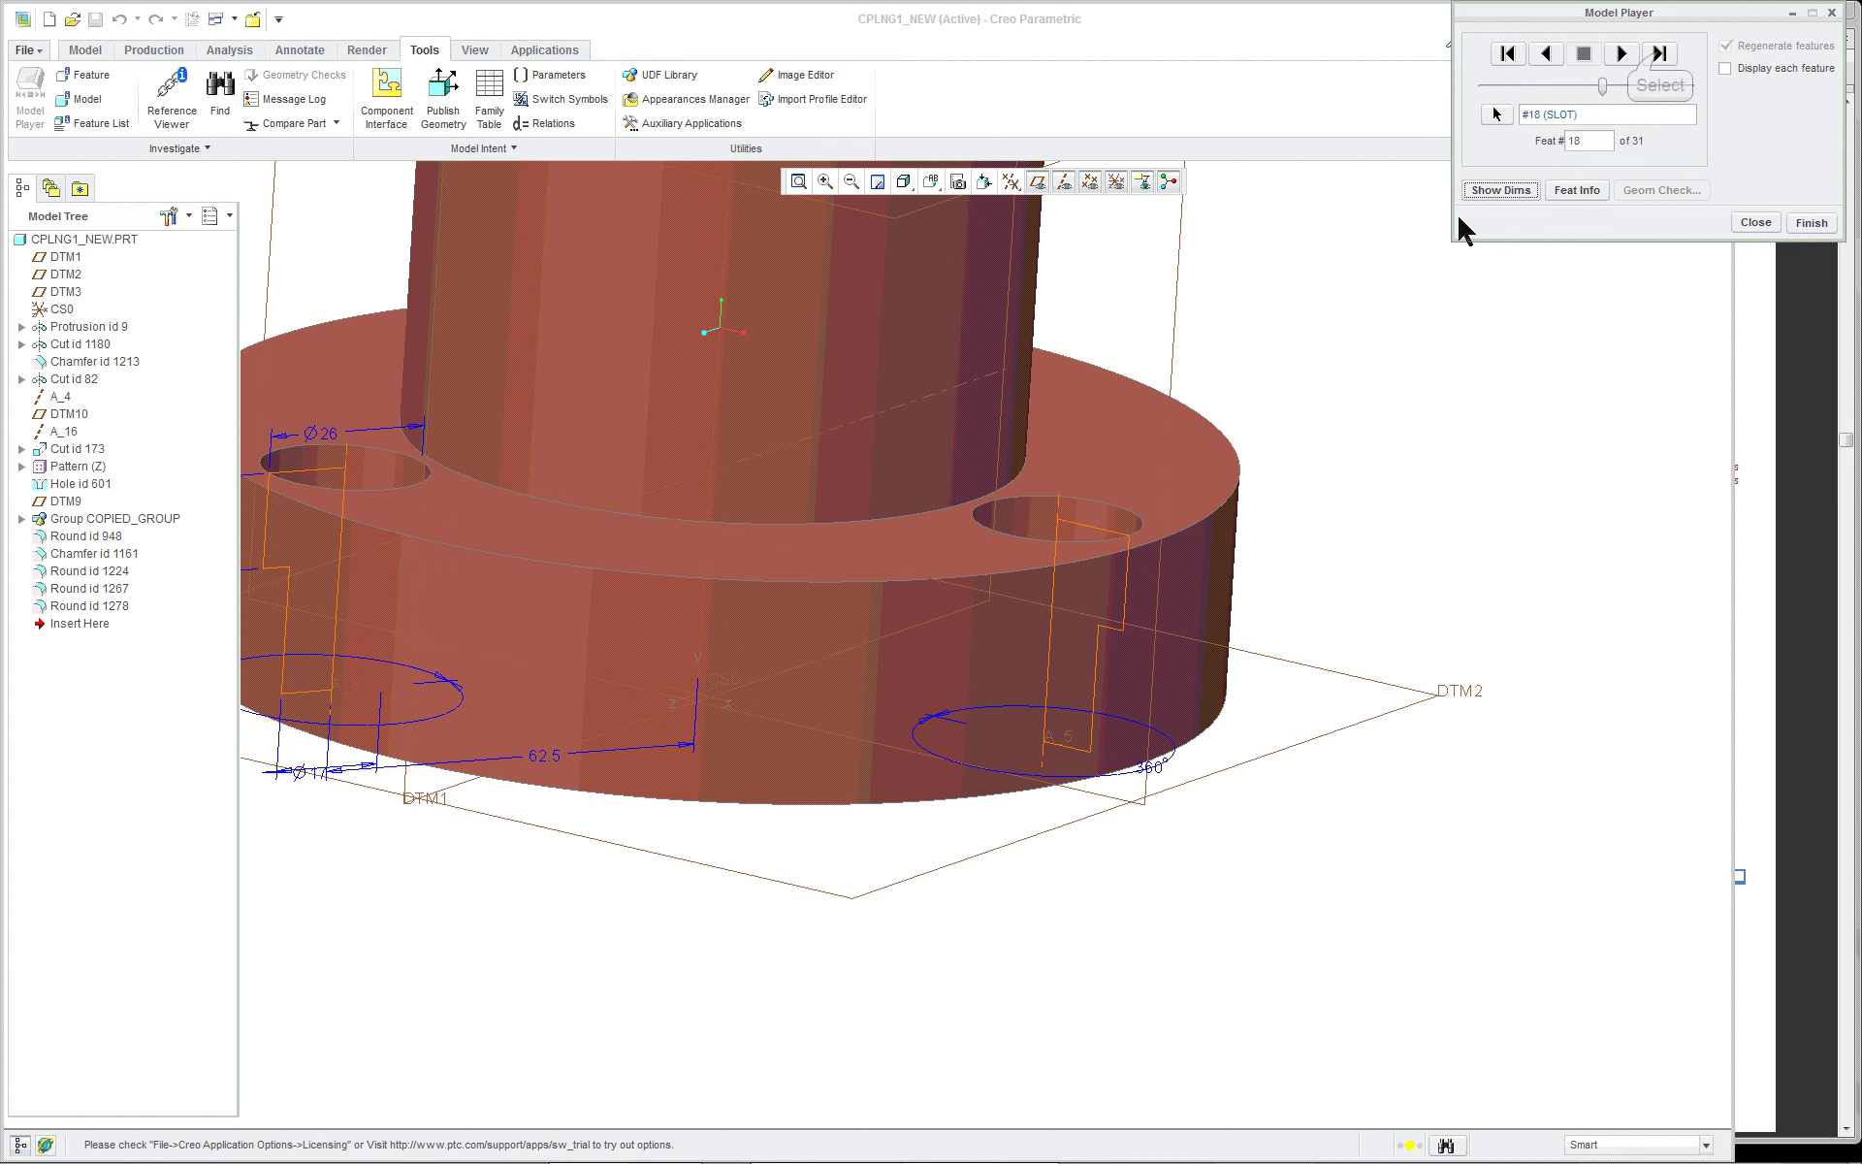
Jump the replay to the last feature, number 31, refit the whole part in view and finish the Model Player
left_click(1659, 54)
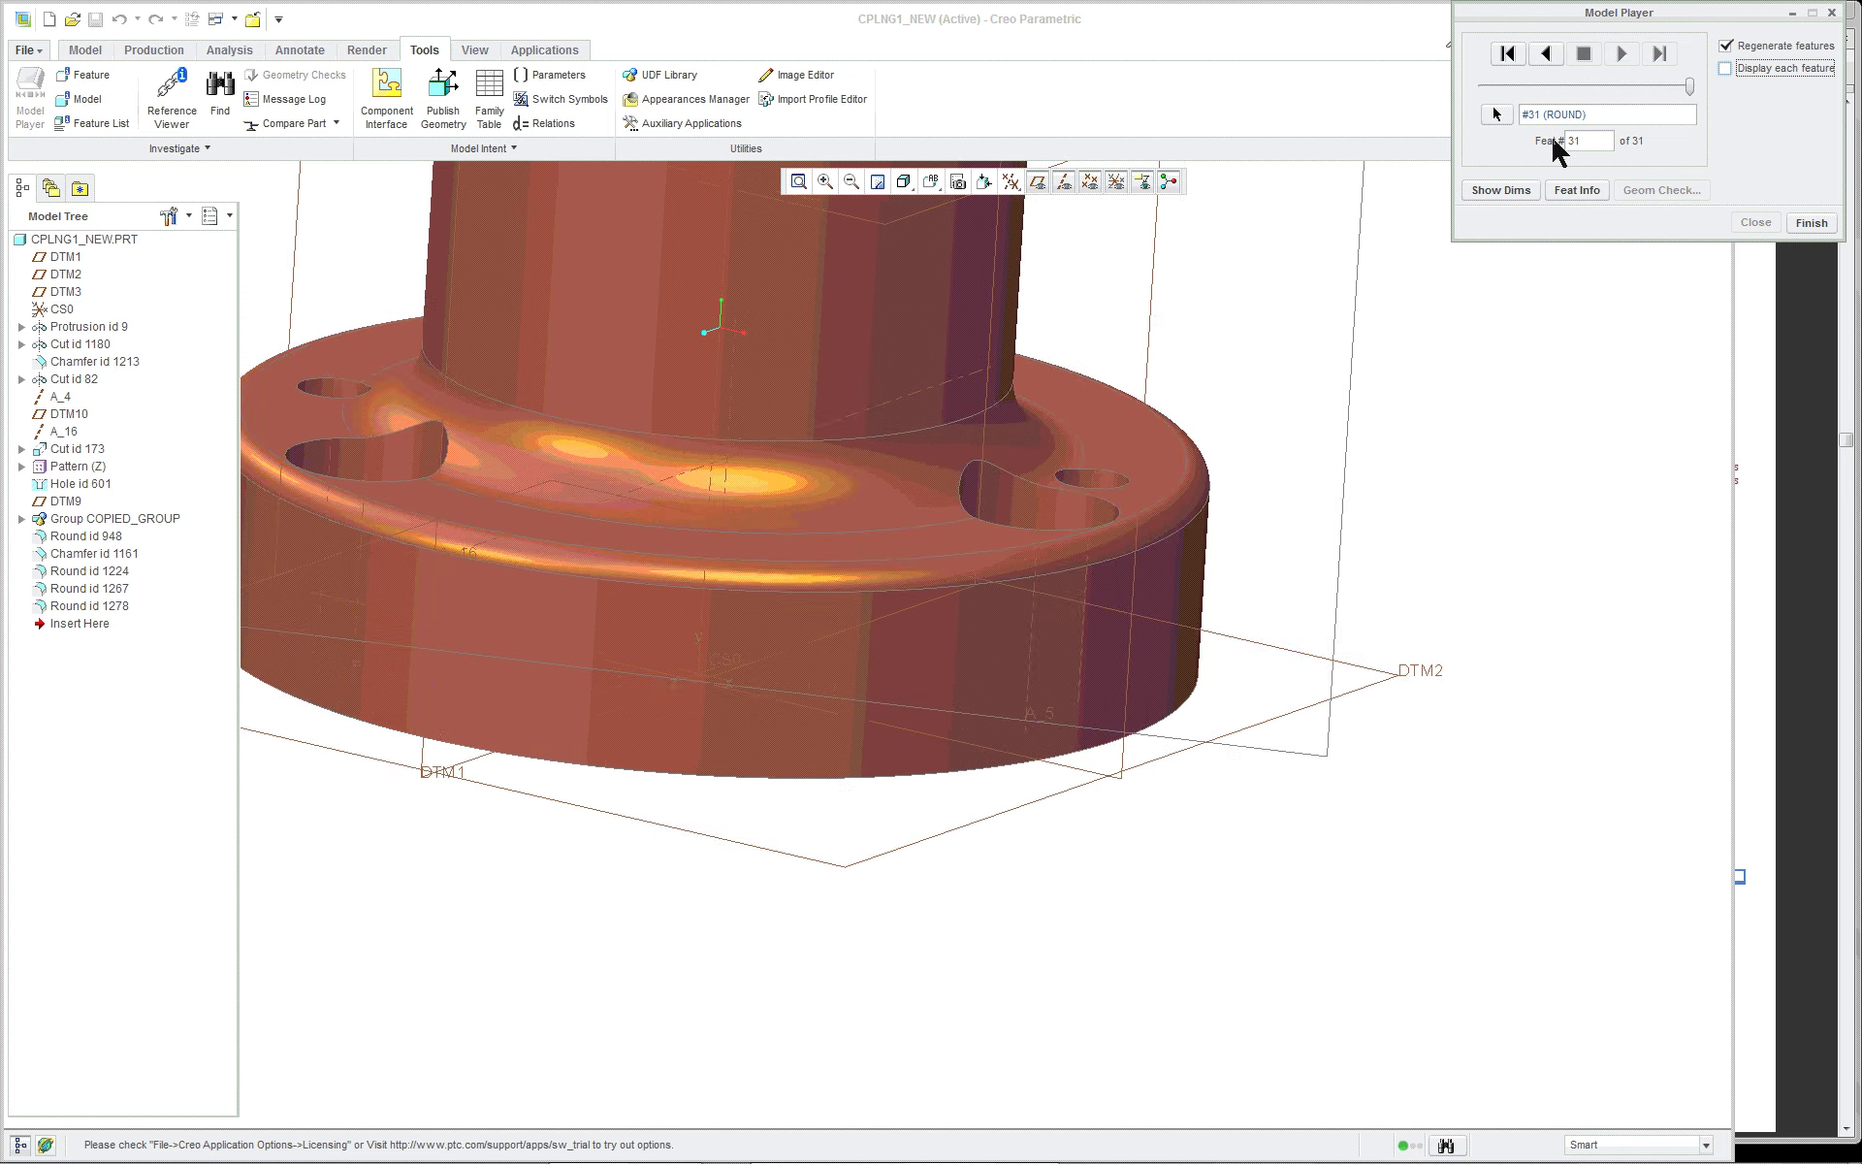
scroll(1420, 335, "down", 4)
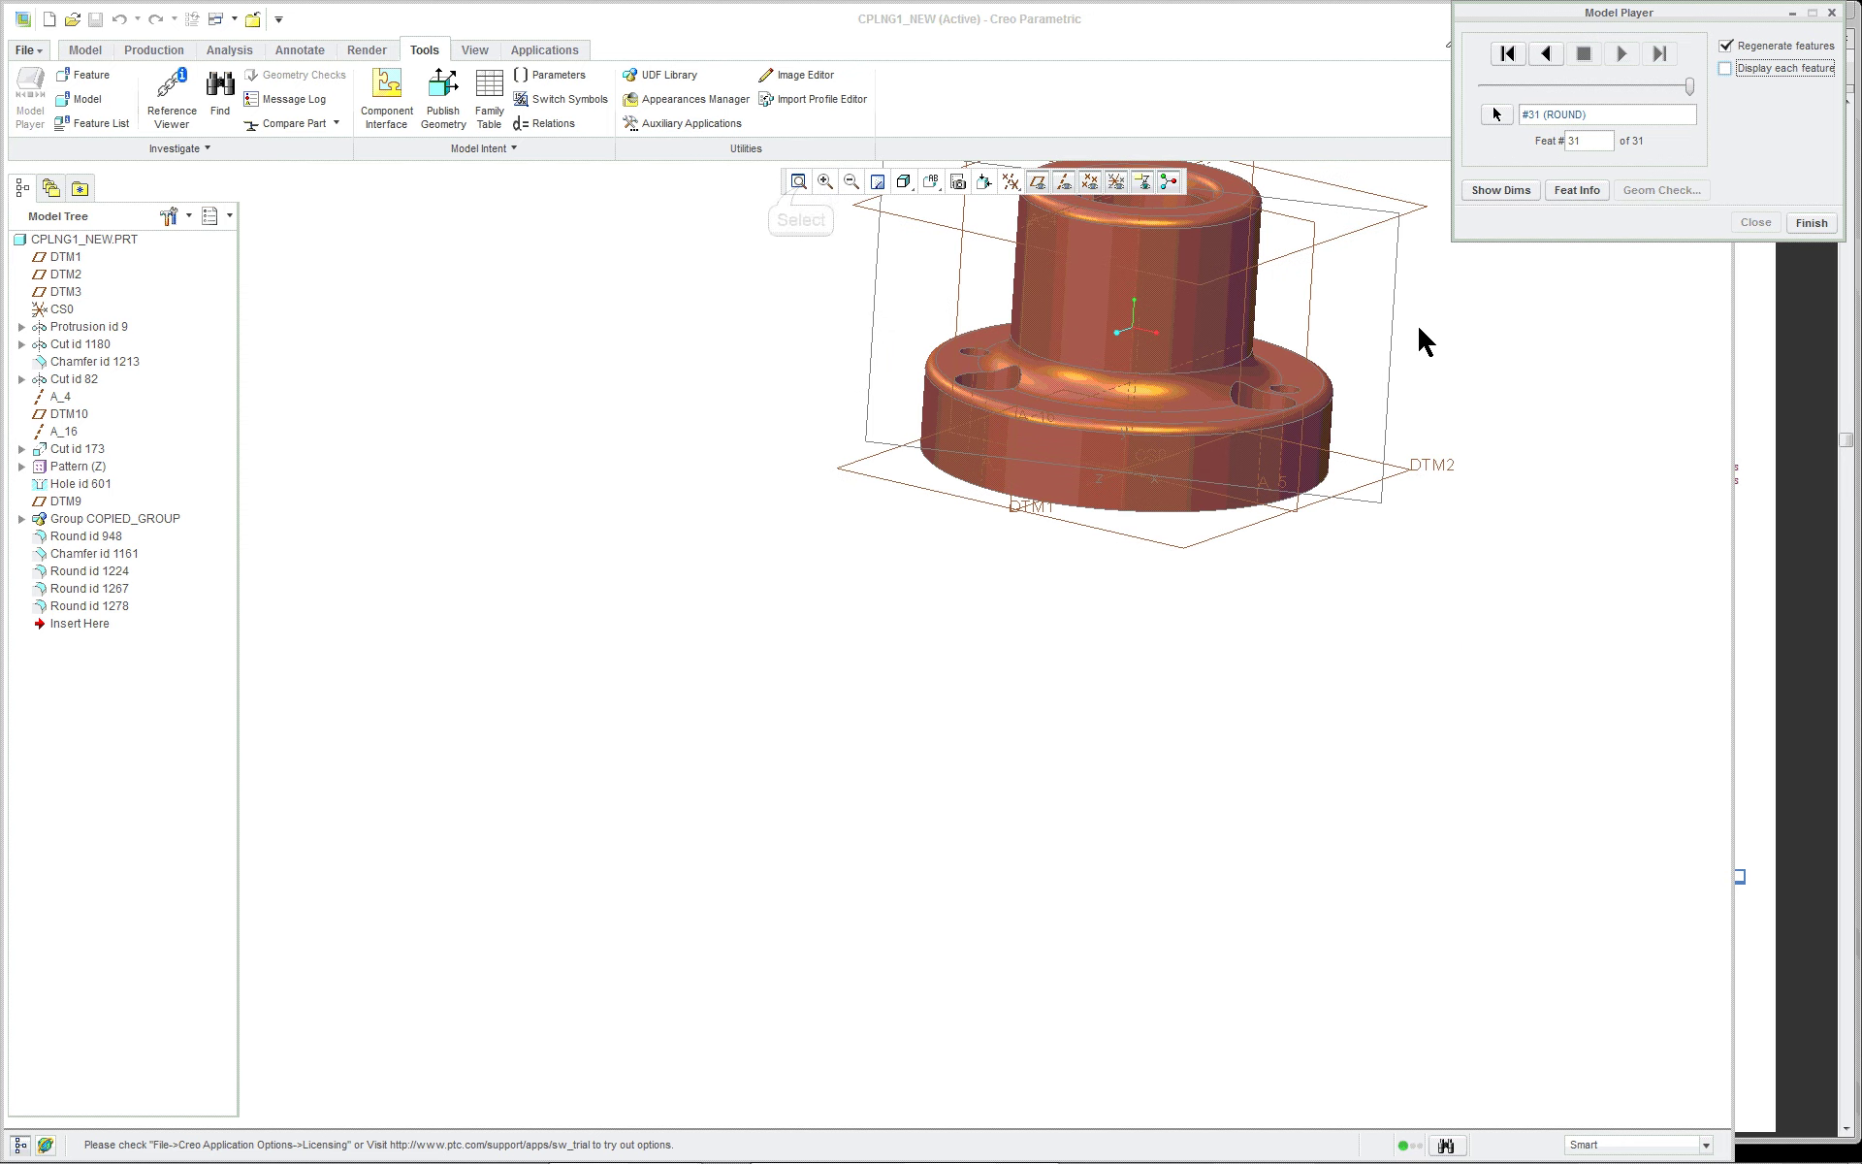
left_click(801, 183)
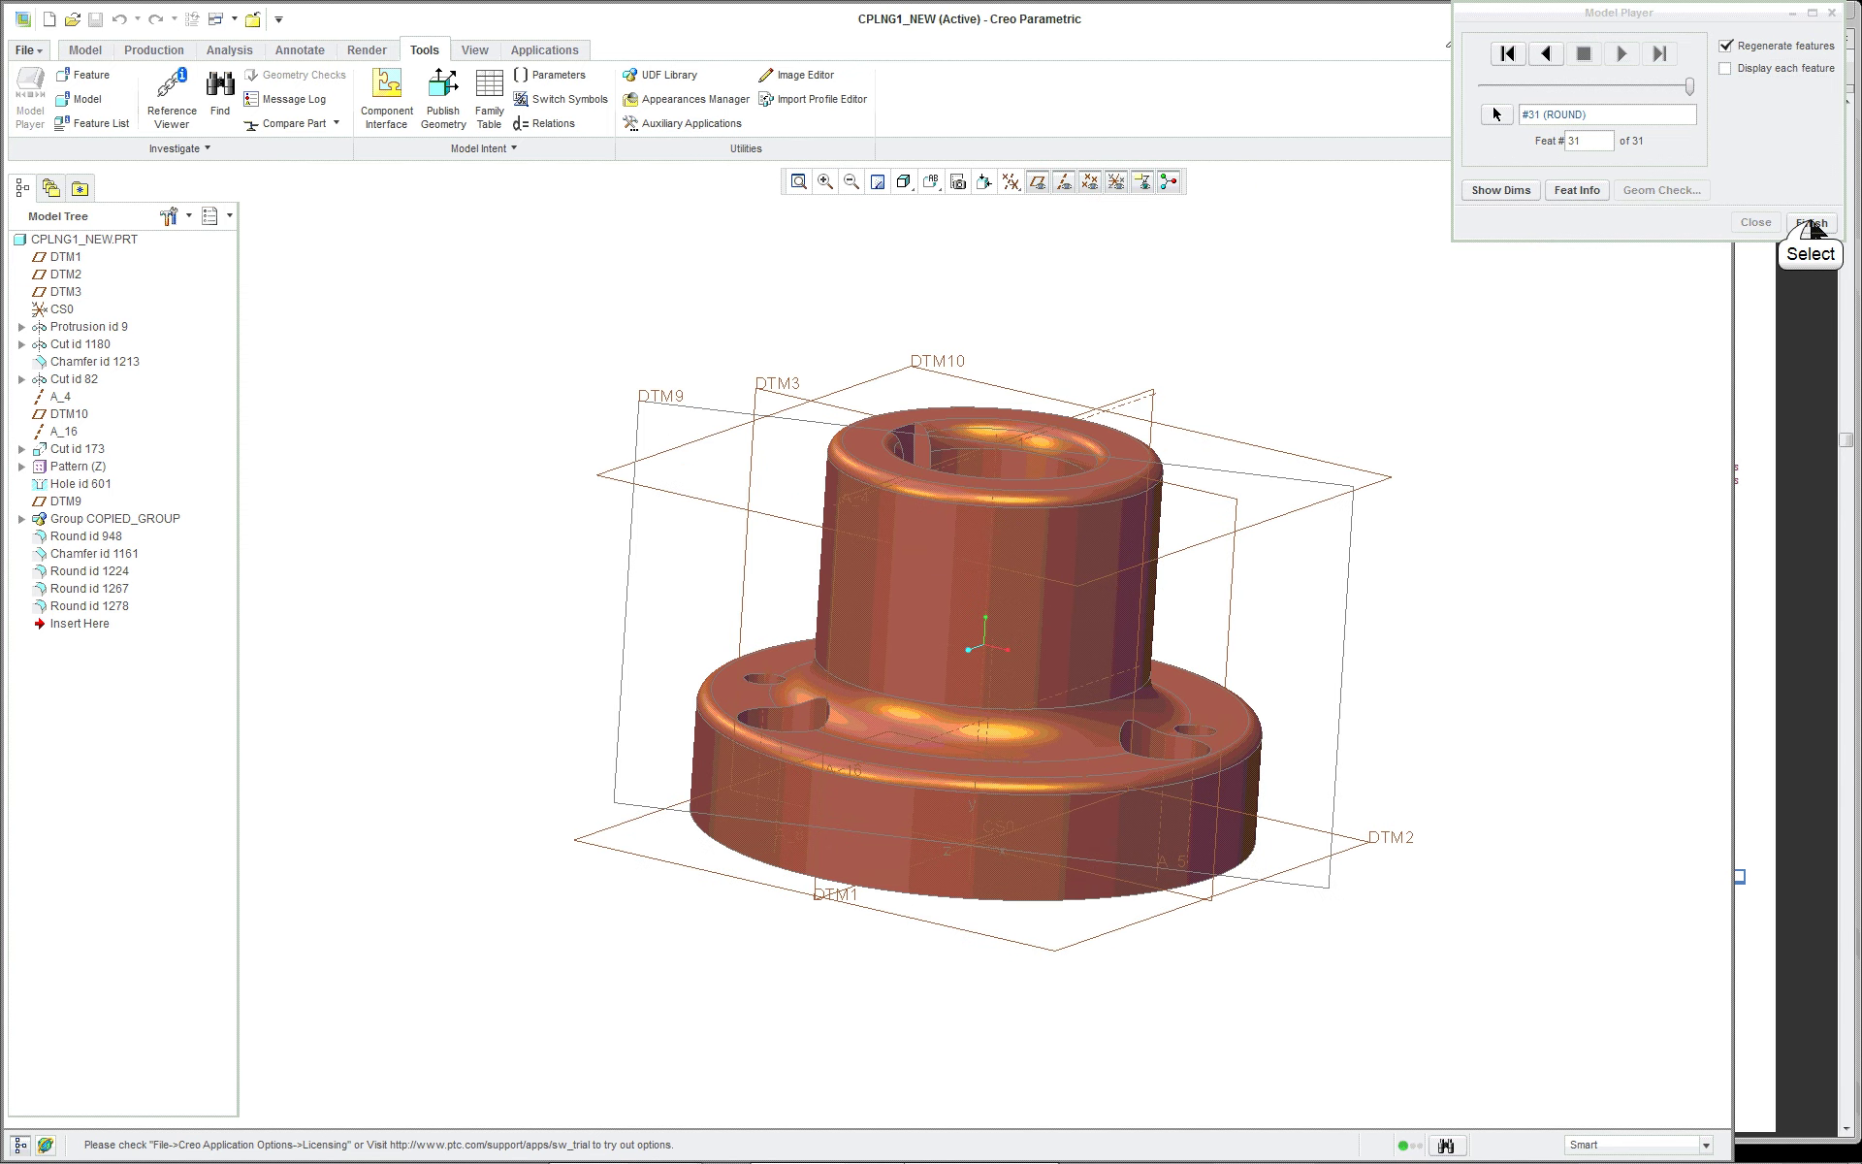
left_click(1809, 223)
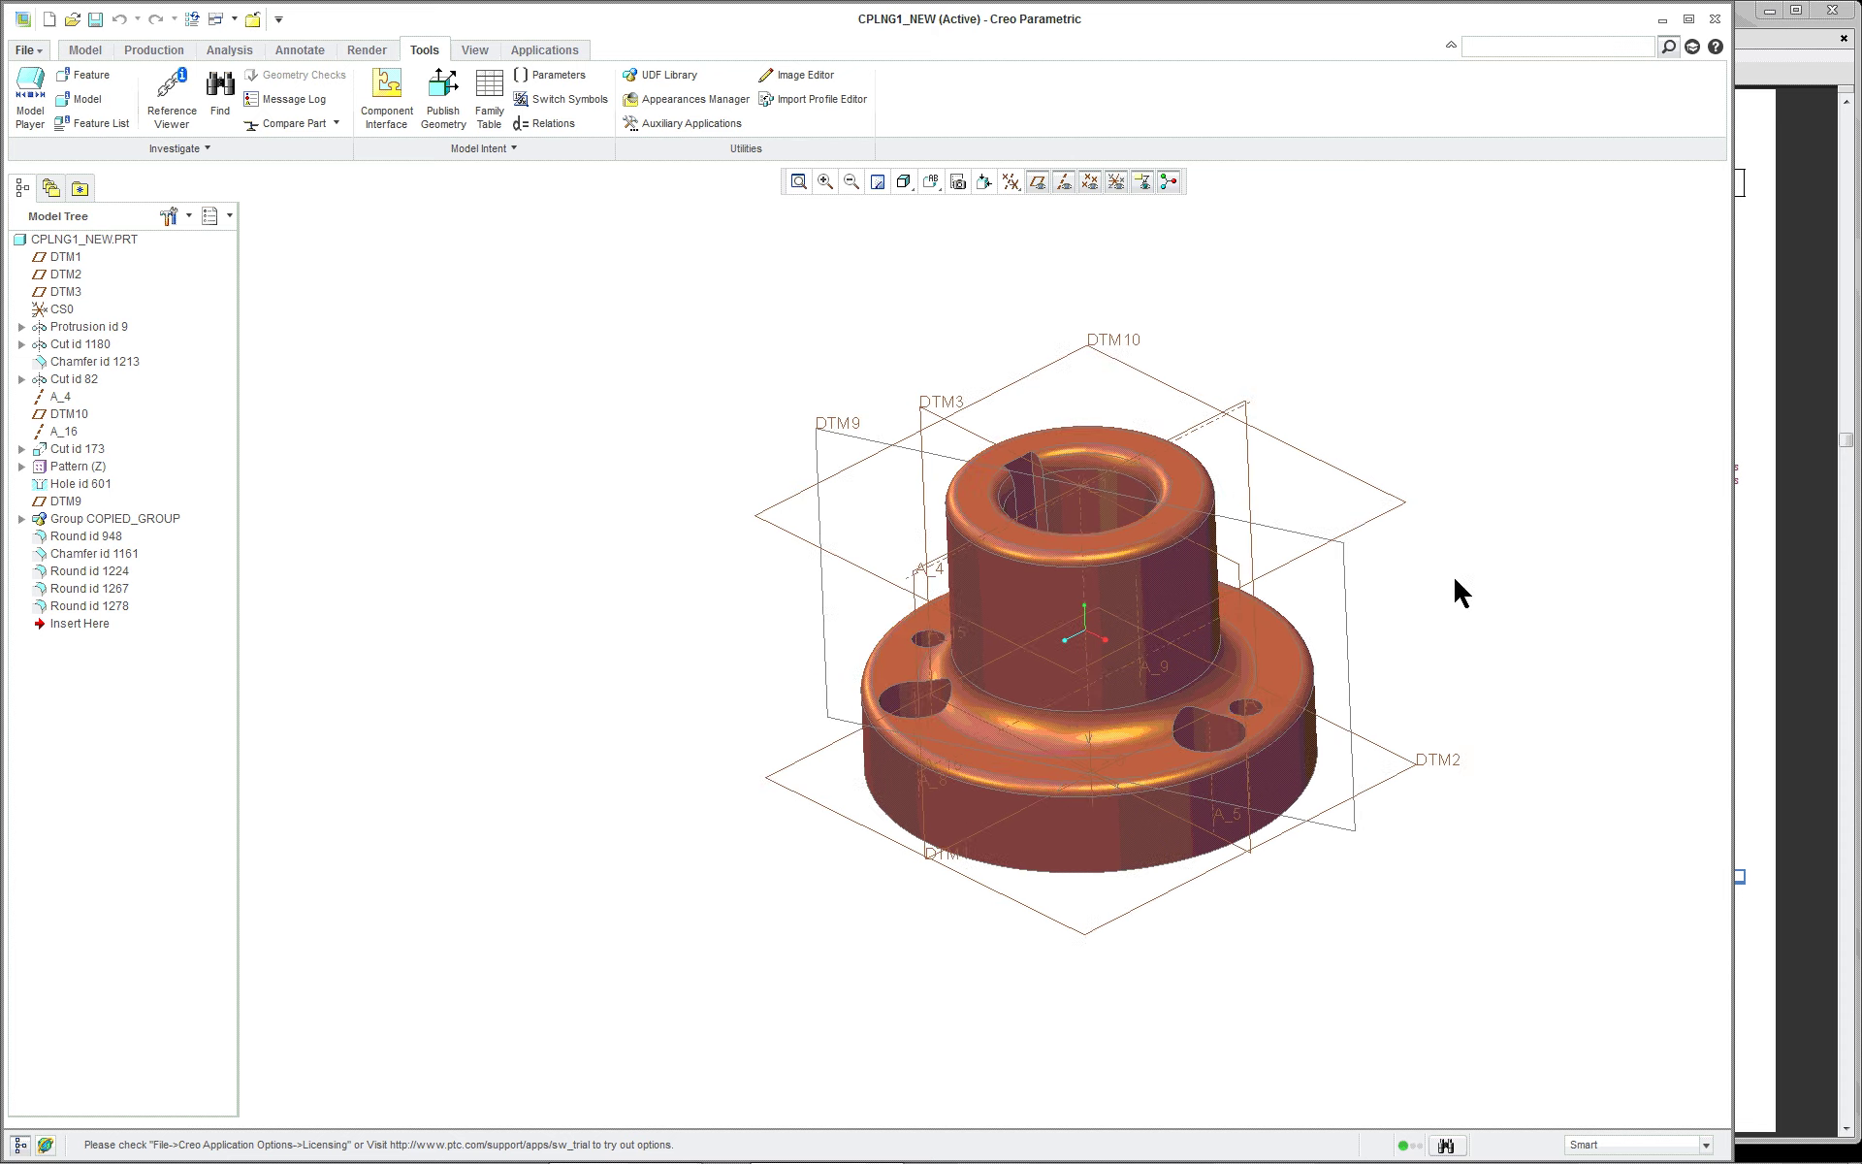
Open the base revolve, Protrusion id 9, for redefinition
scroll(1455, 590, "down", 3)
scroll(1455, 577, "up", 3)
left_click(1245, 580)
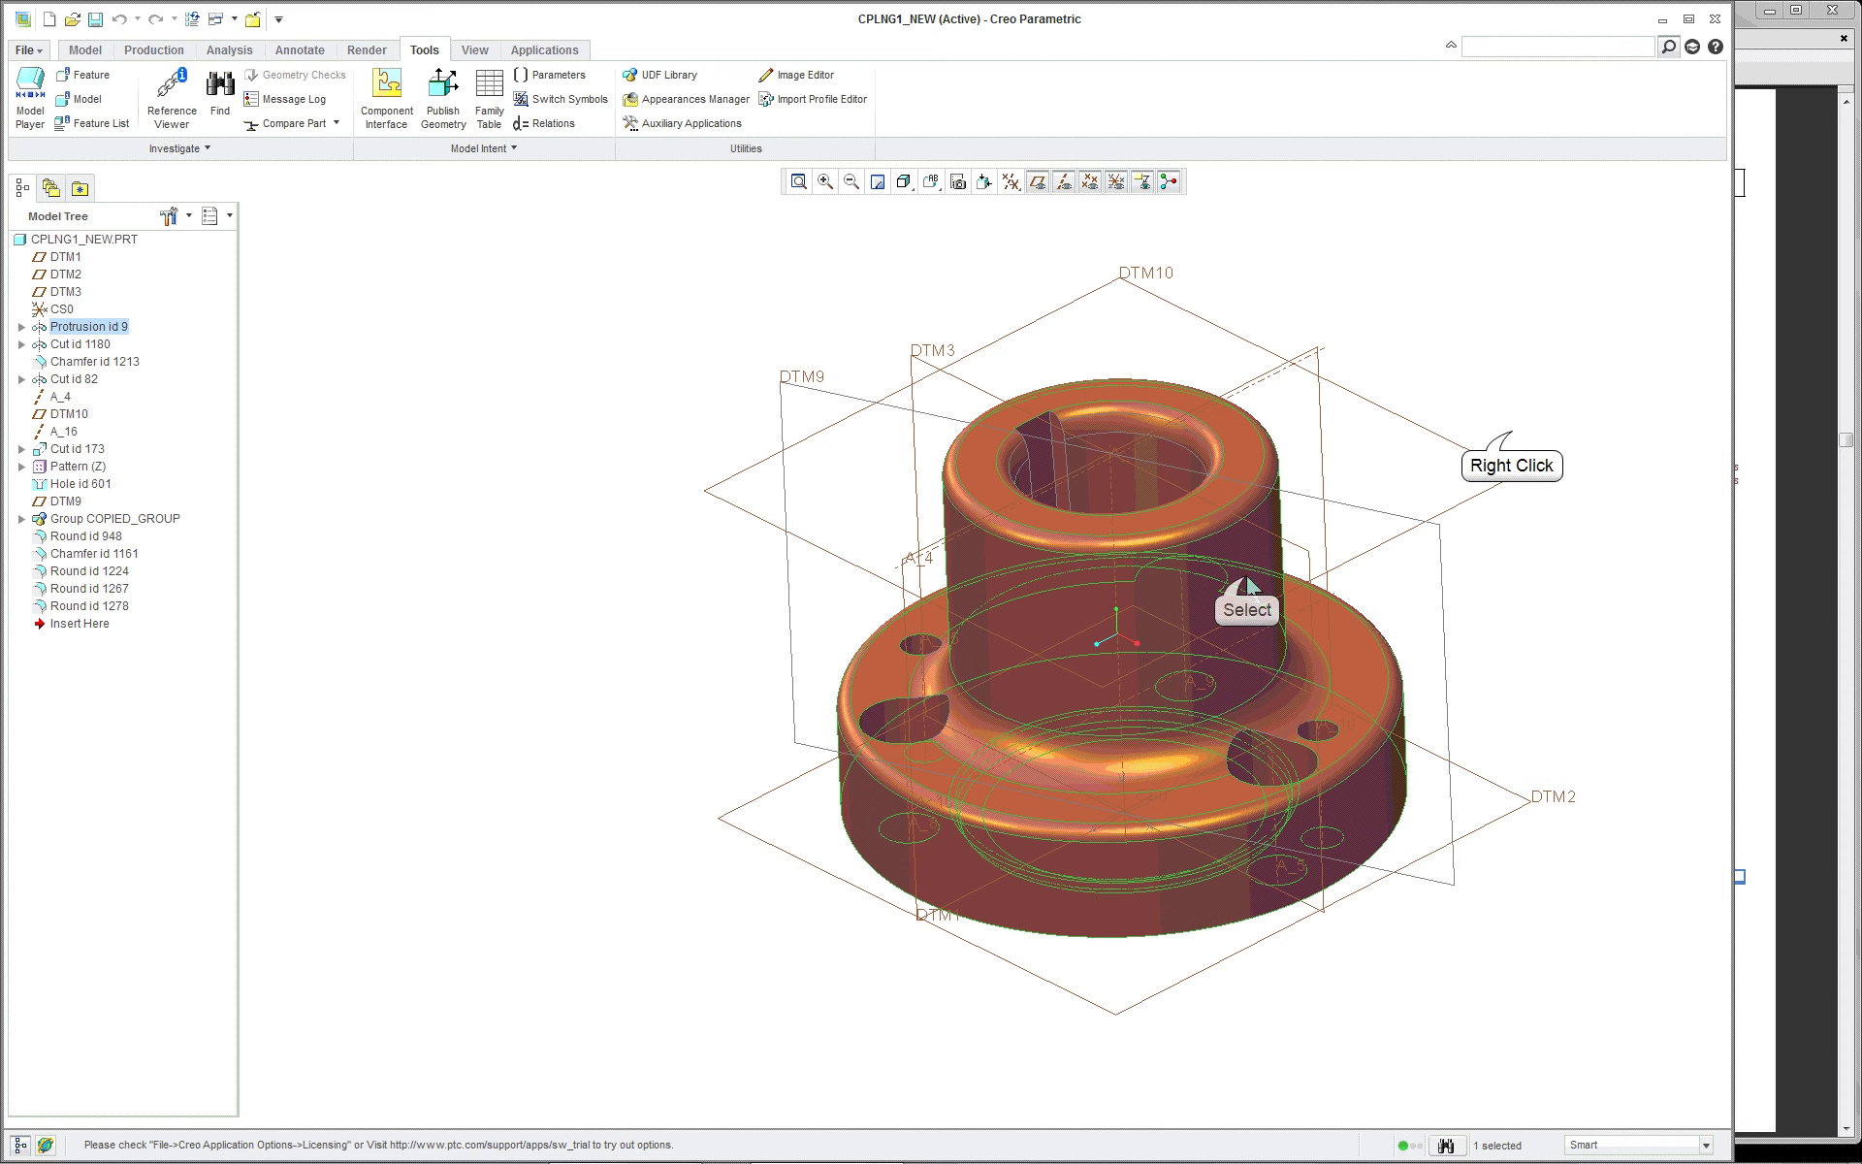
right_click(1512, 431)
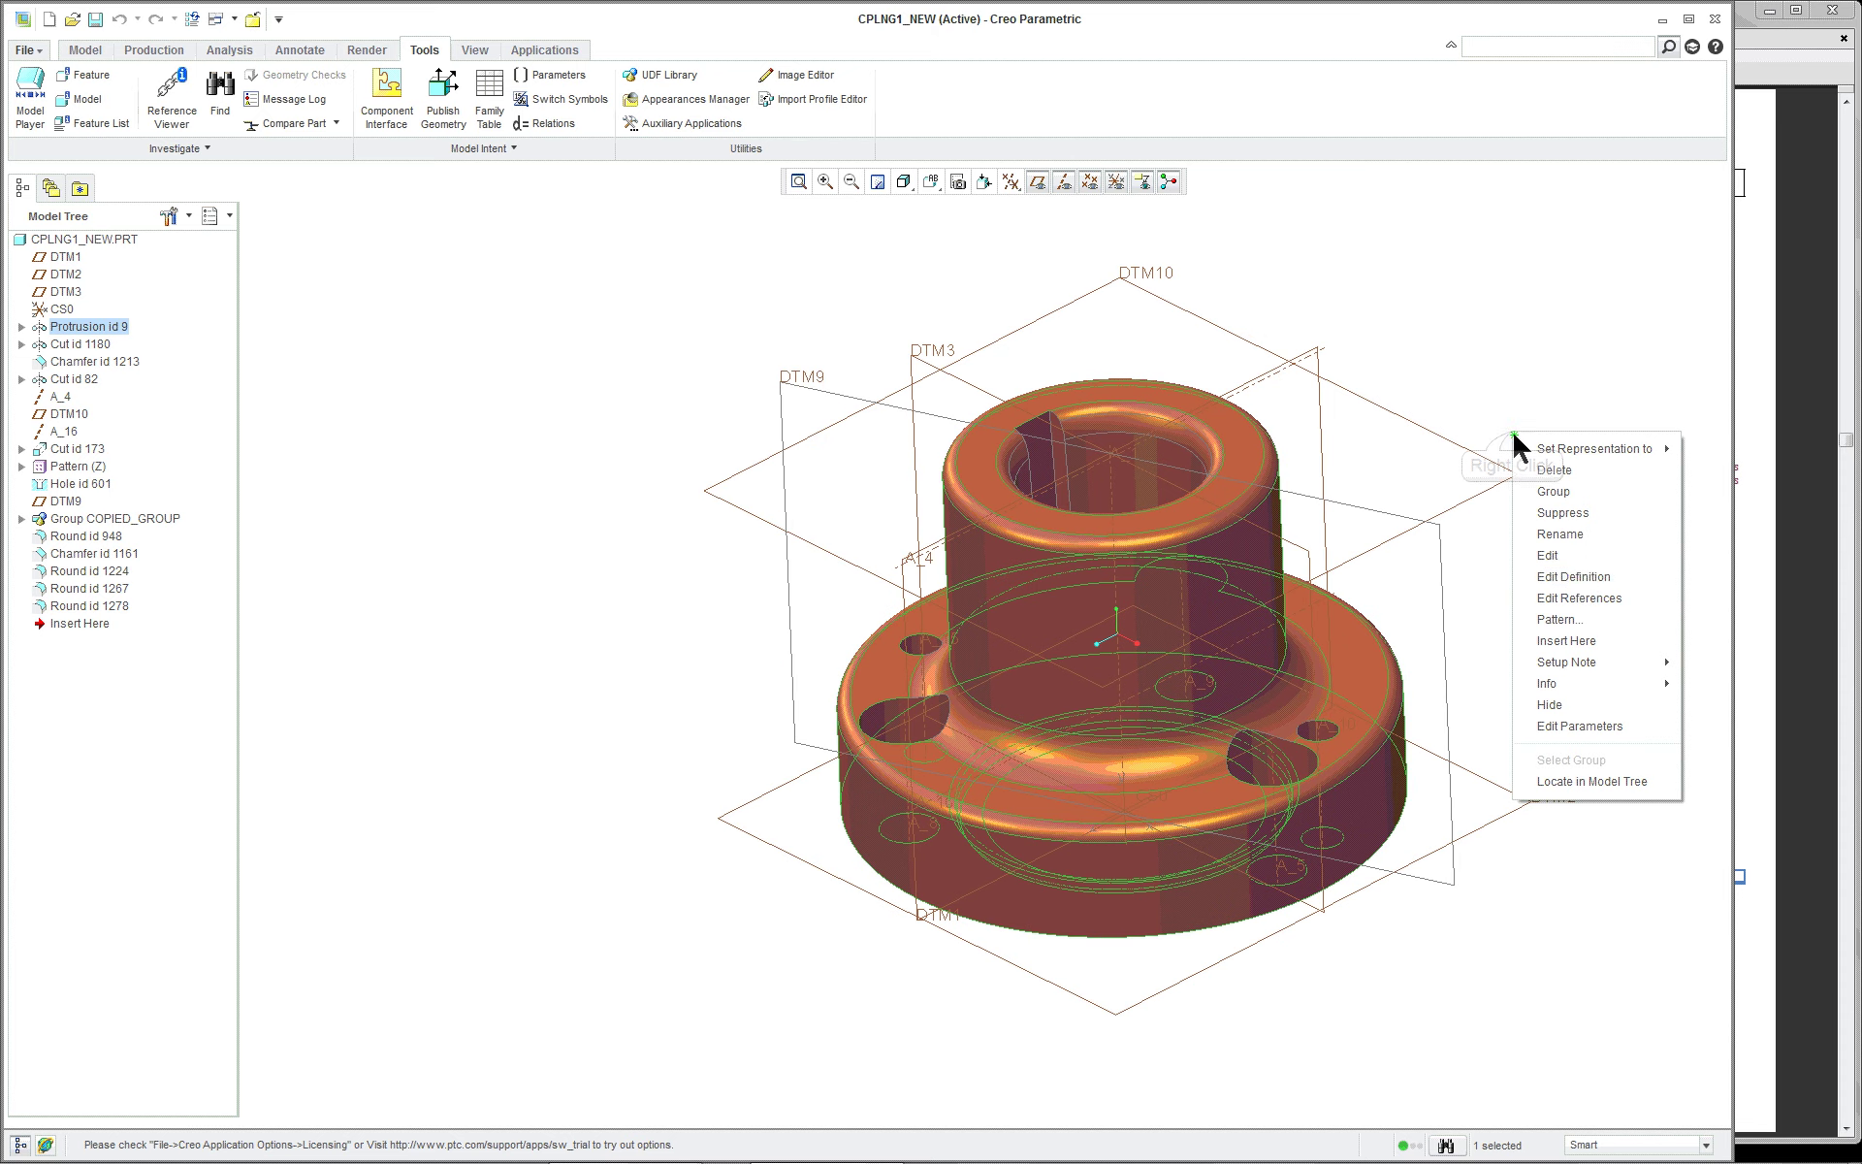
left_click(1573, 576)
Examine the protrusion's internal sketch and dimensions face-on, and accept the sketch and the revolve without edits
right_click(585, 372)
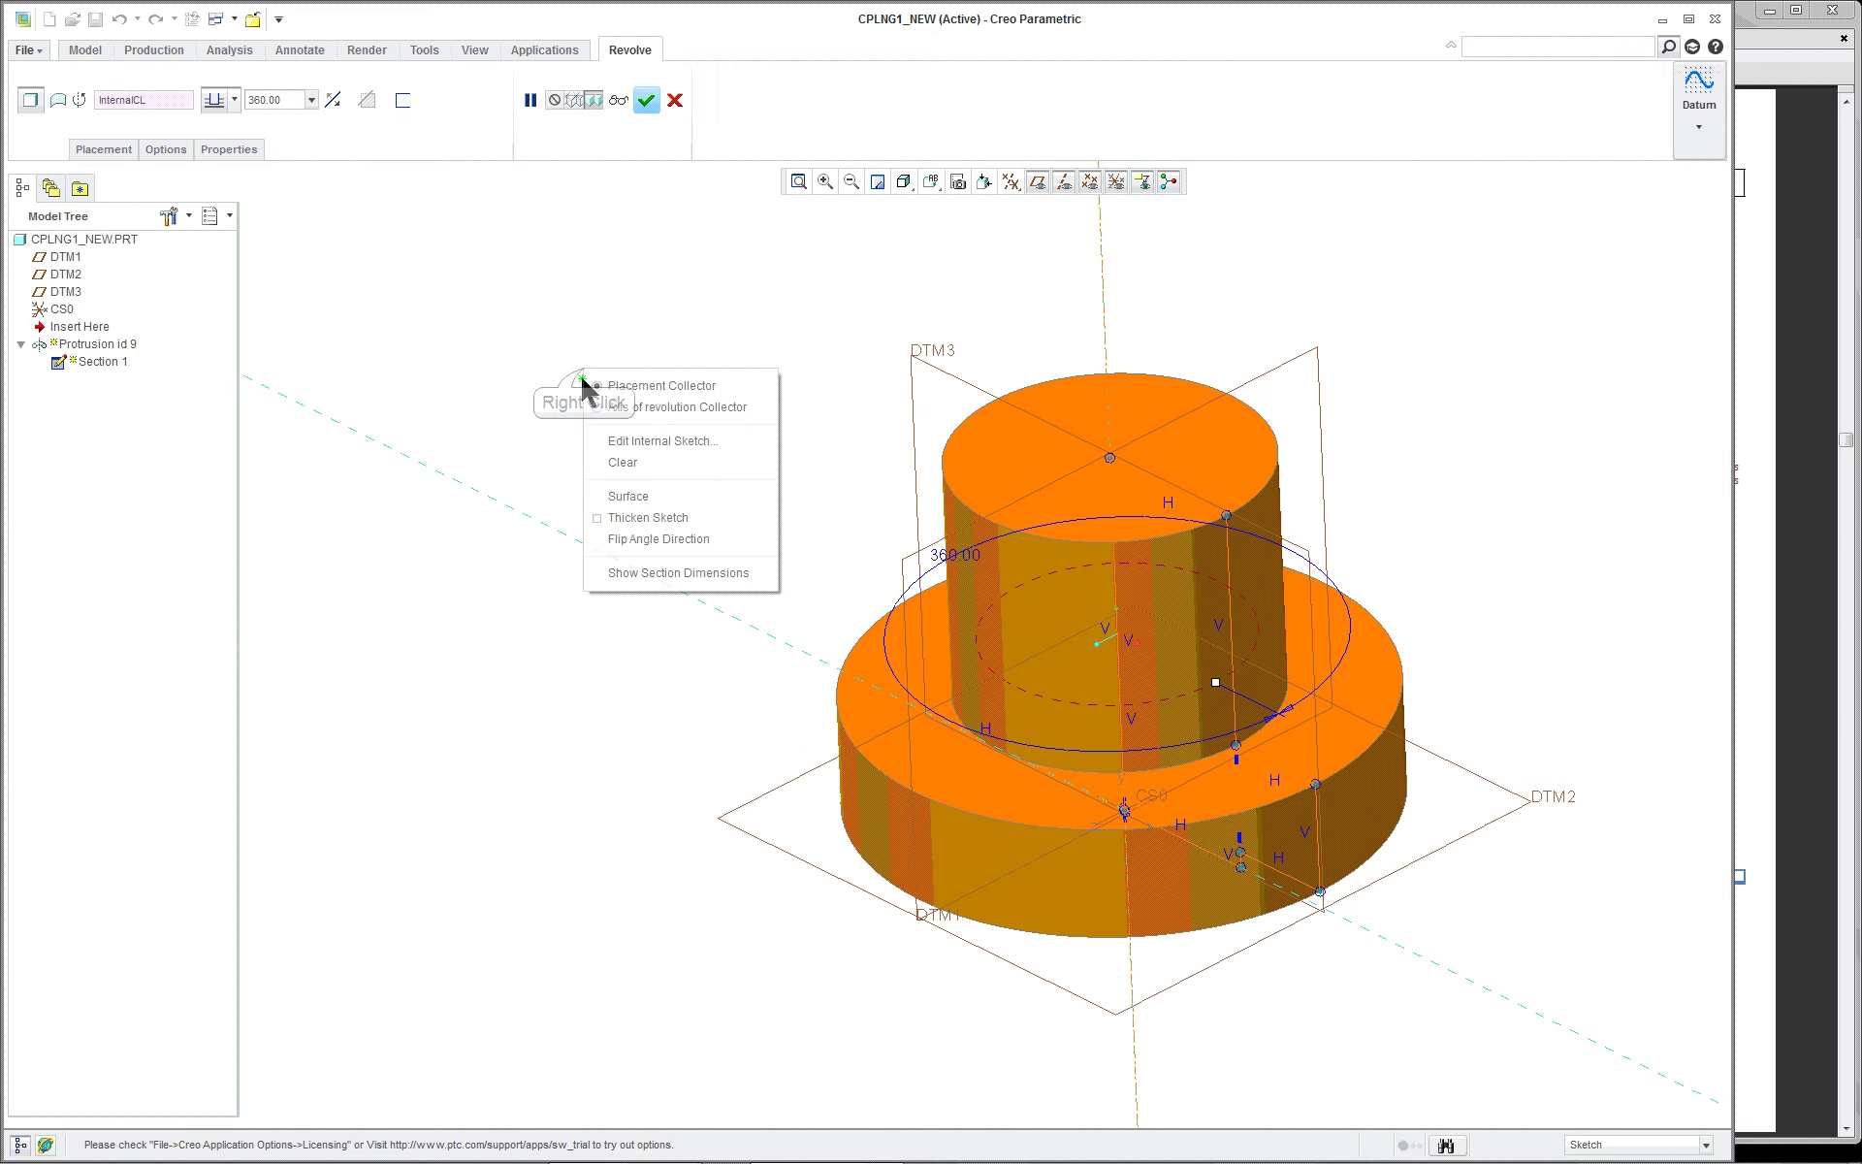
left_click(667, 441)
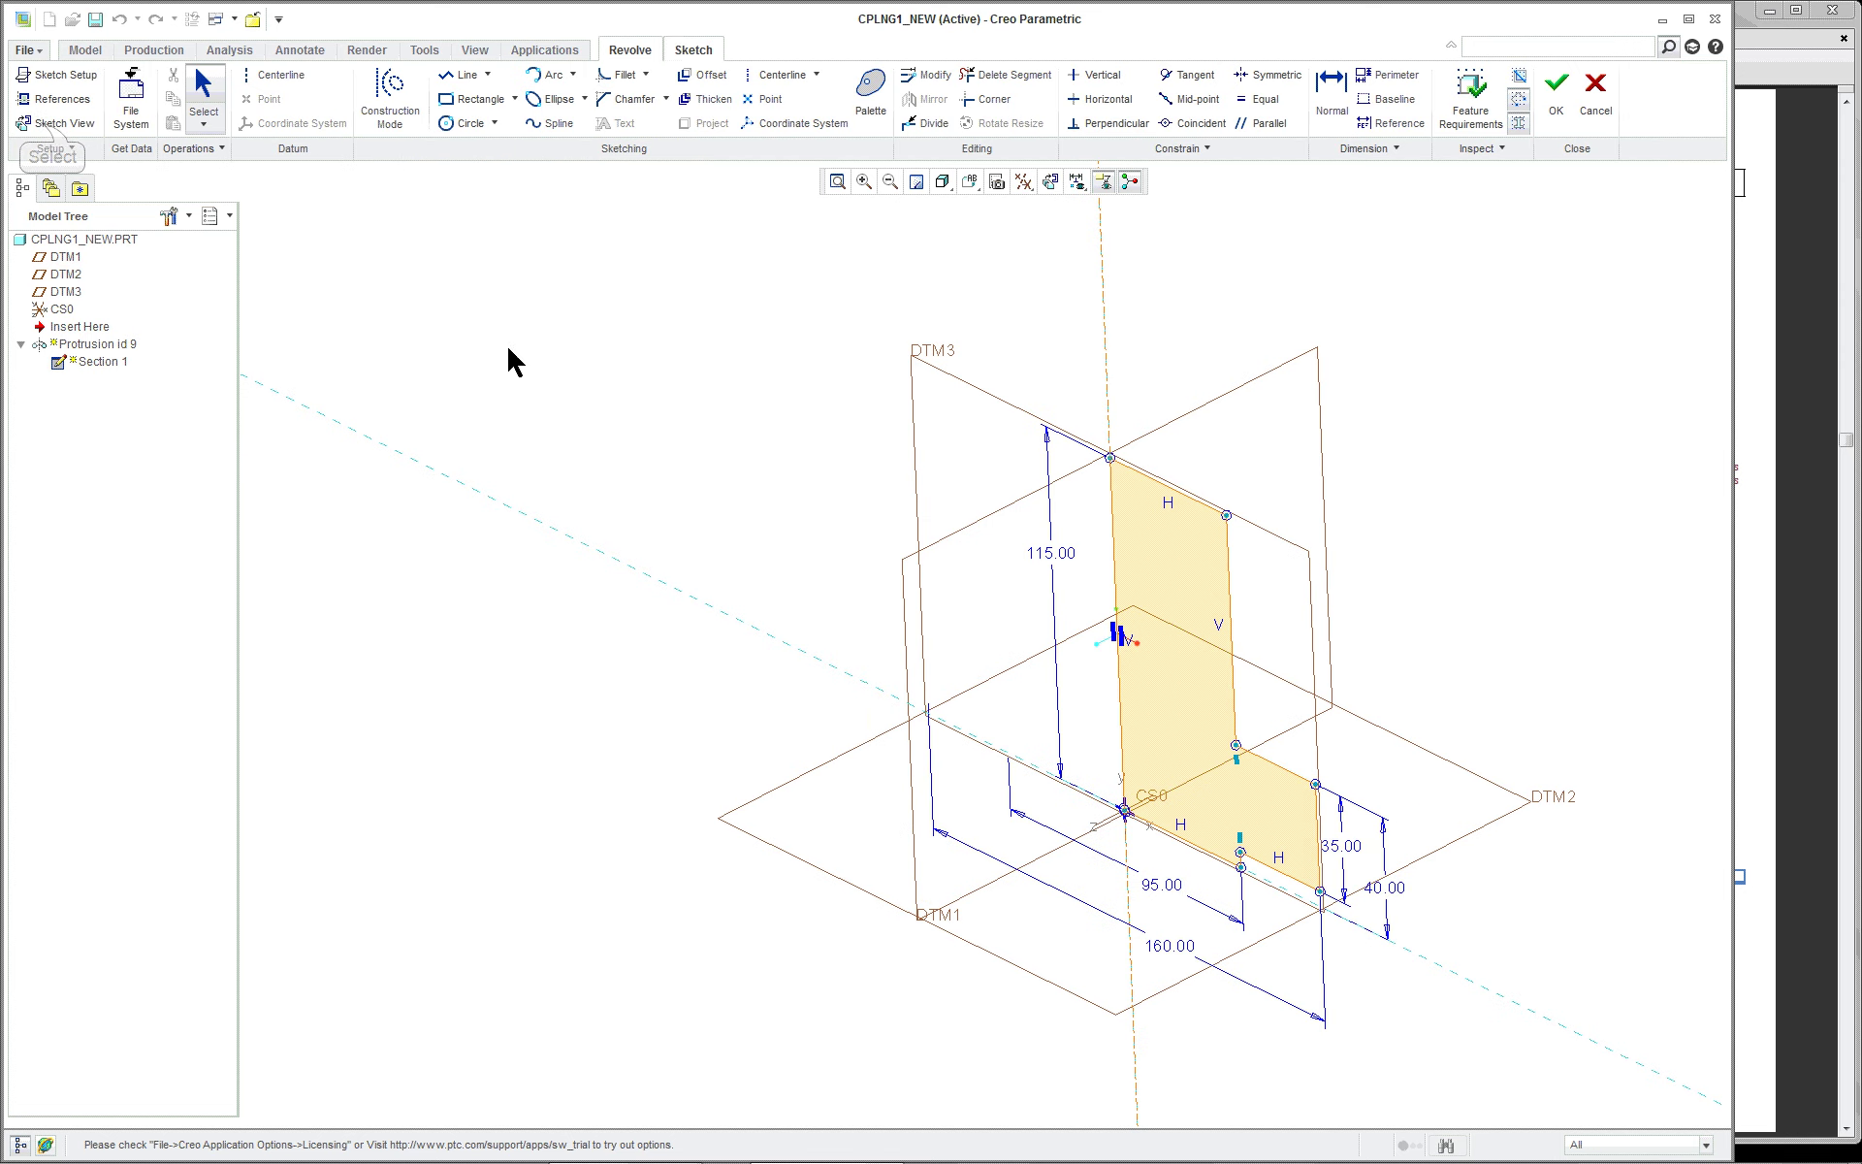
left_click(29, 121)
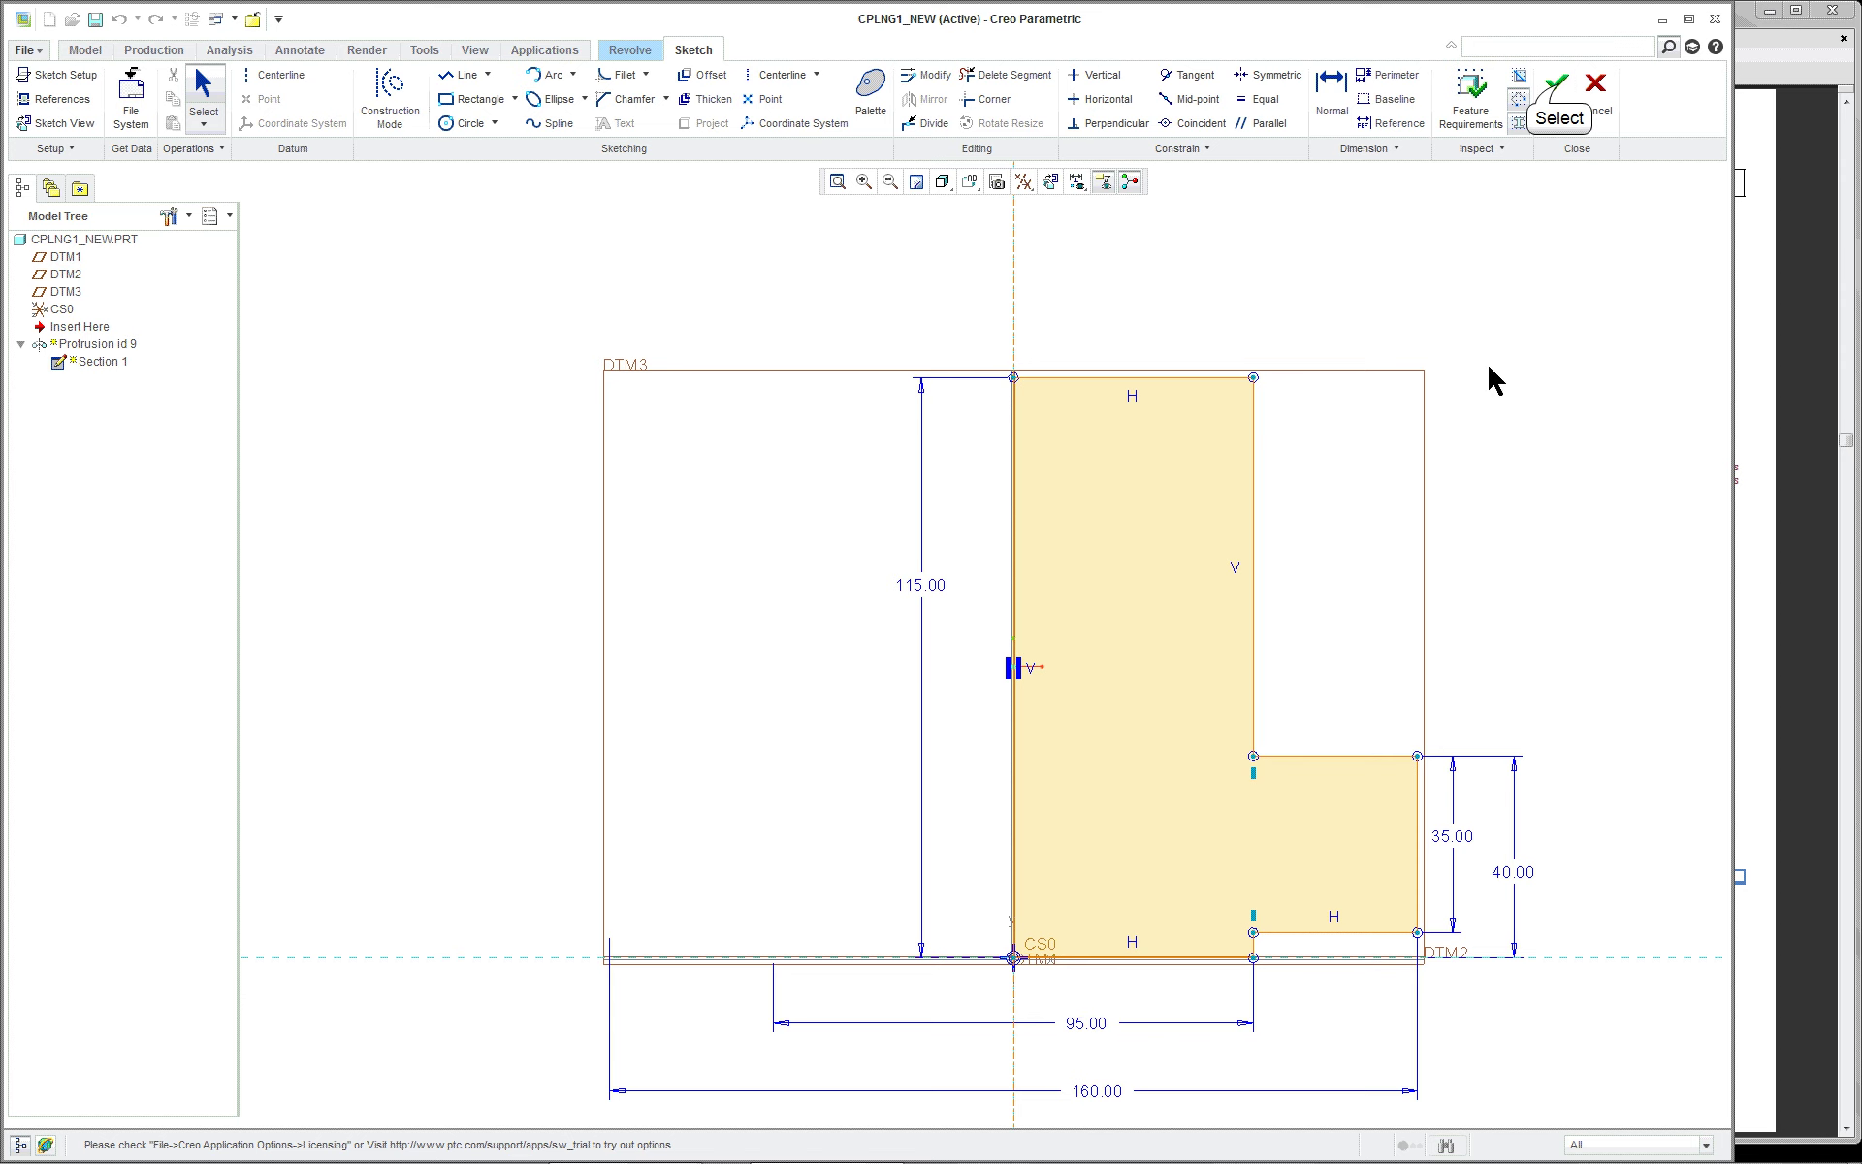
left_click(1557, 87)
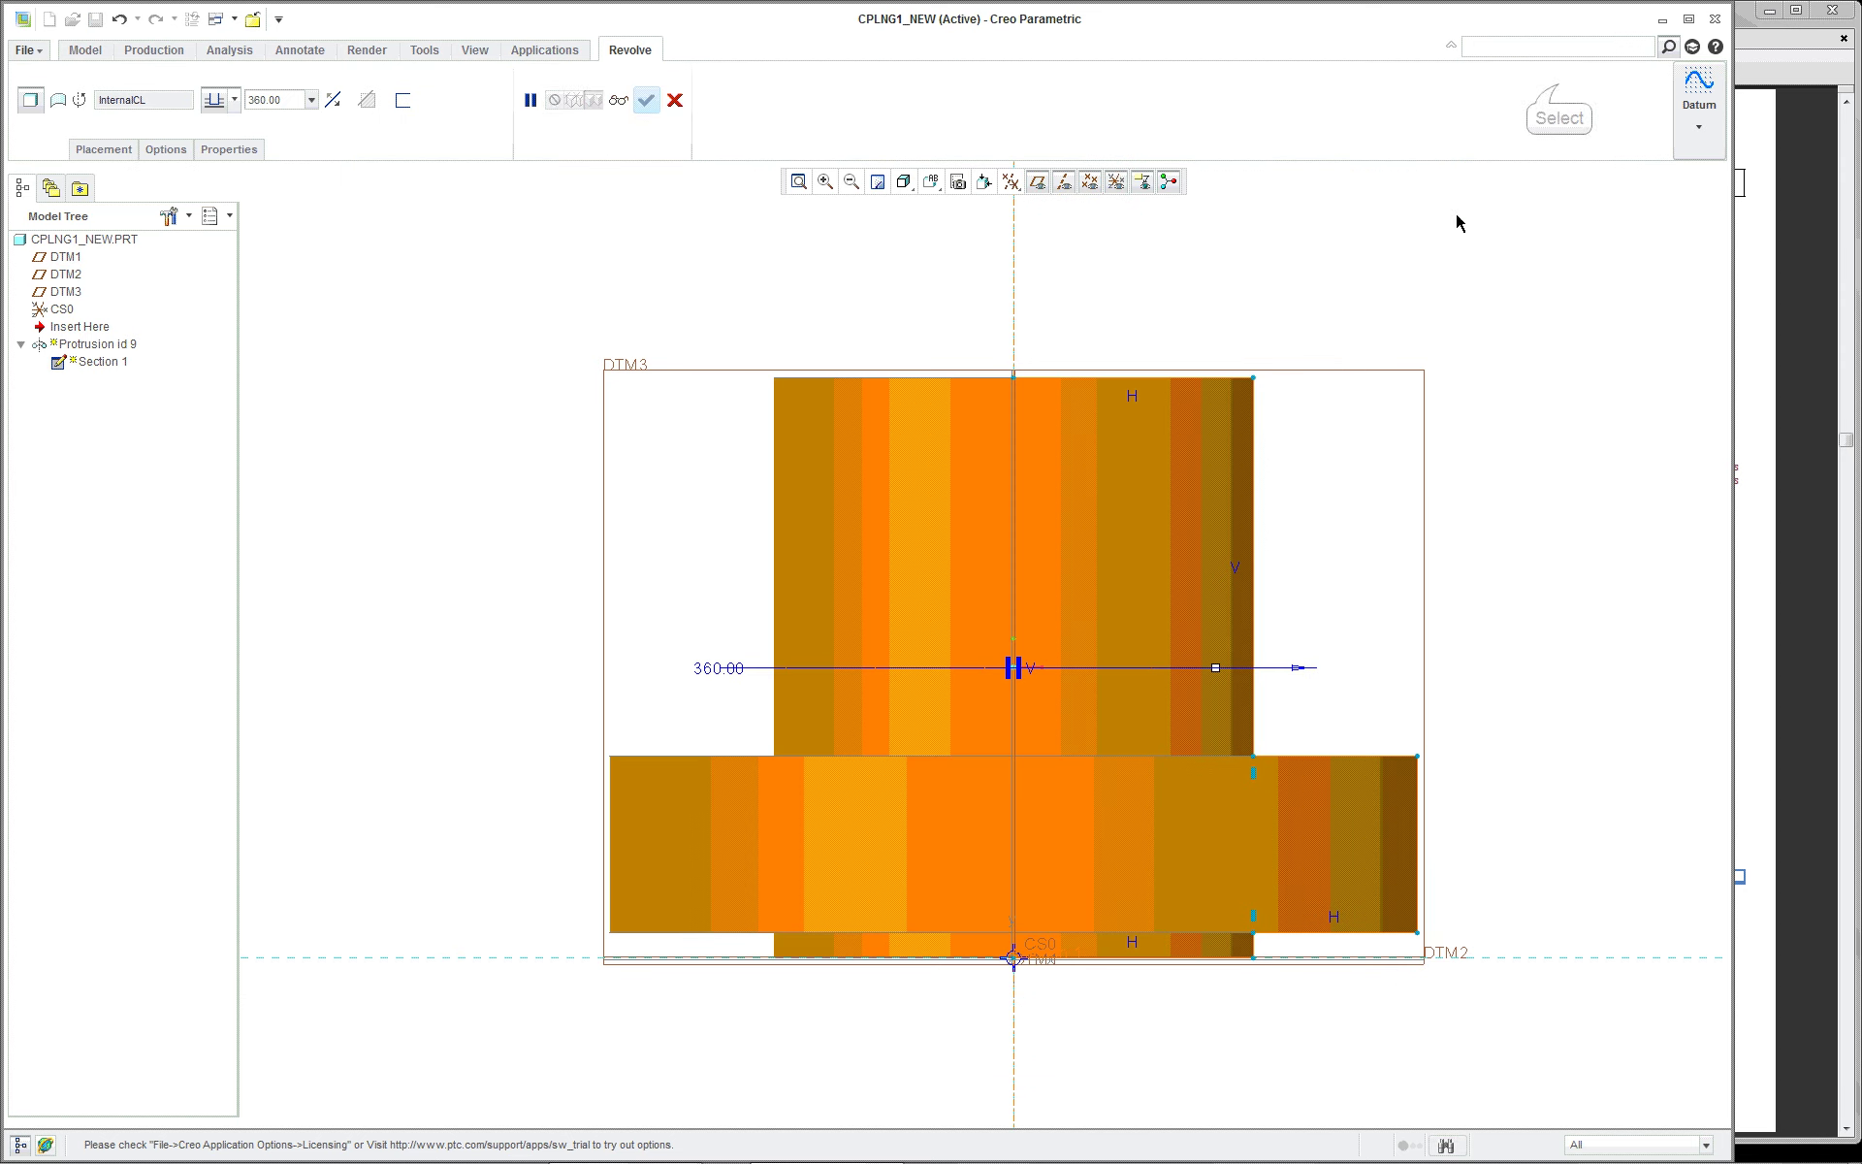
middle_click(722, 308)
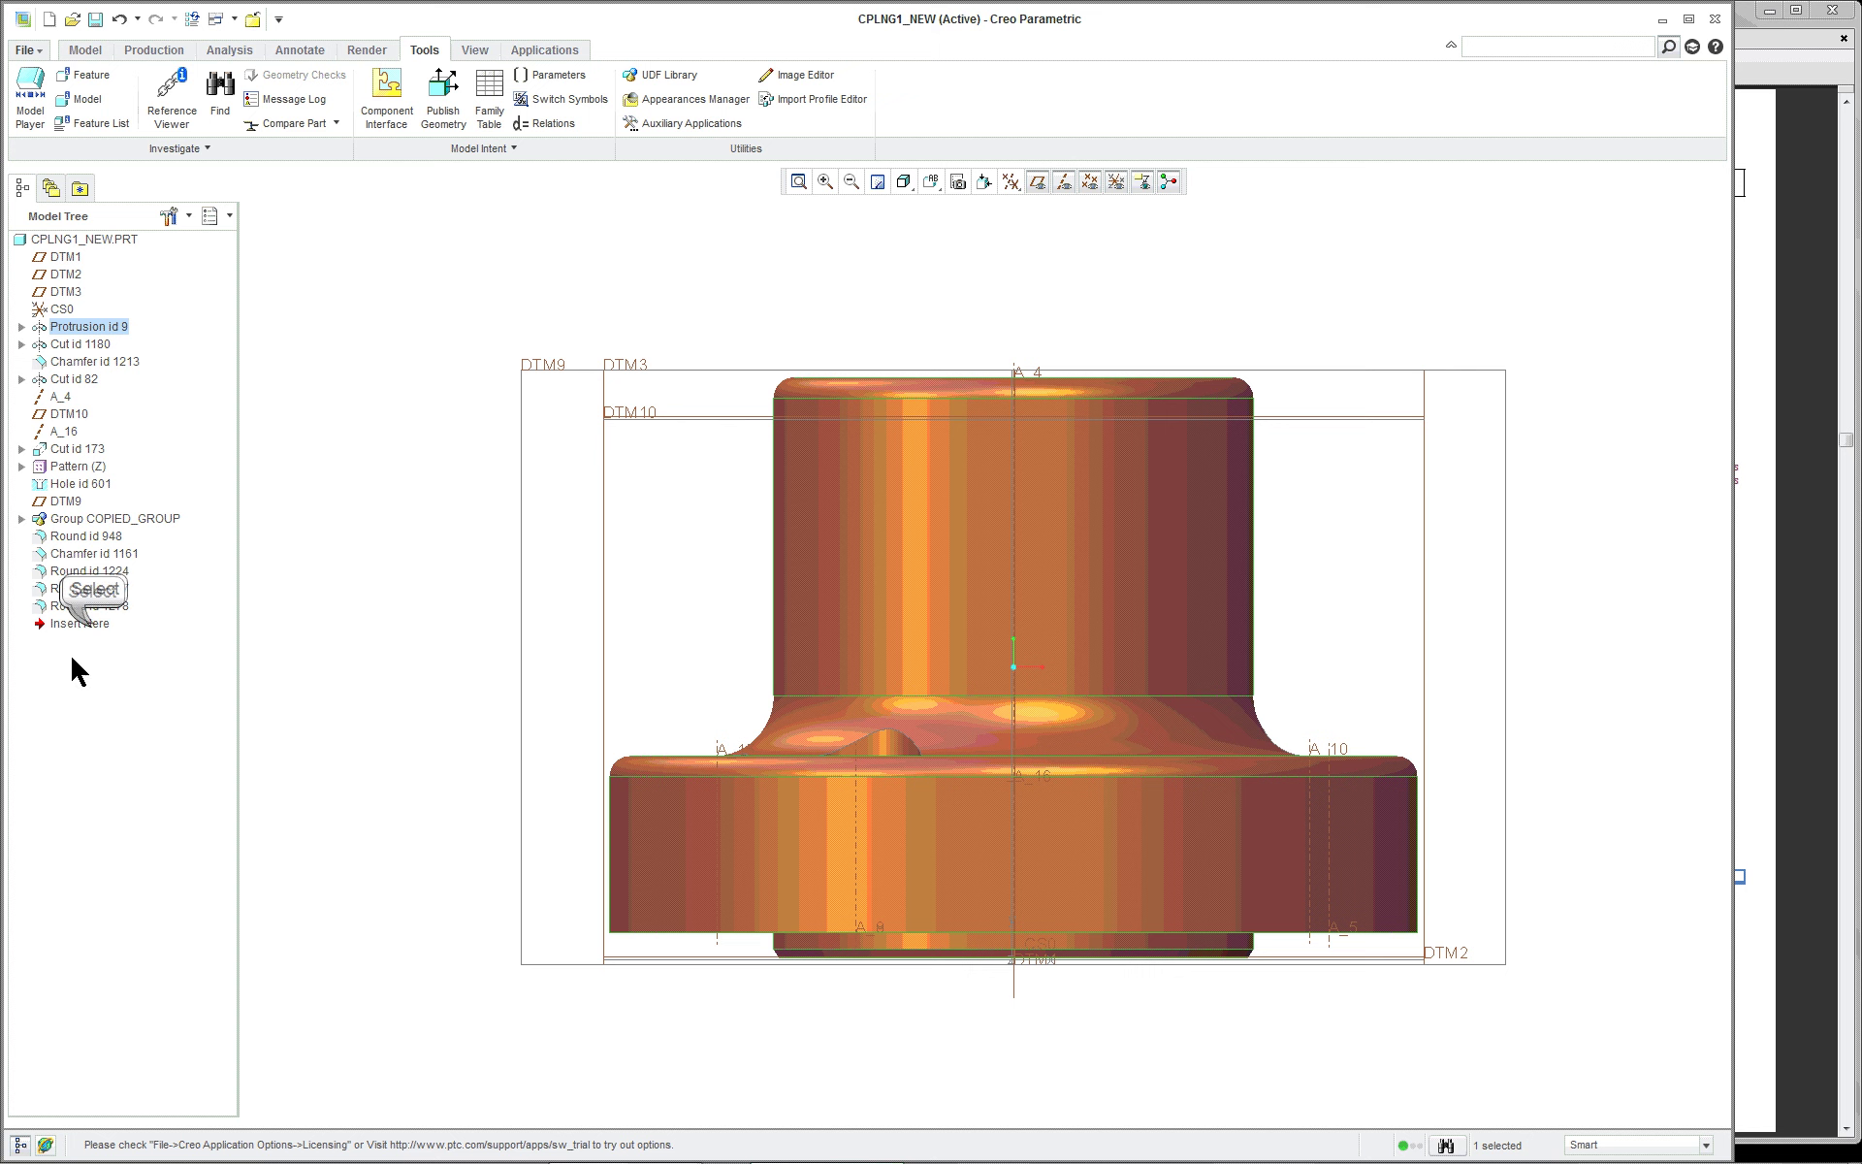
Roll the model back by moving the insertion point to just after Cut id 1180, and view the flange's underside
left_click_drag(94, 631, 112, 354)
middle_click_drag(1101, 492, 1092, 328)
scroll(1092, 328, "up", 4)
scroll(981, 357, "down", 2)
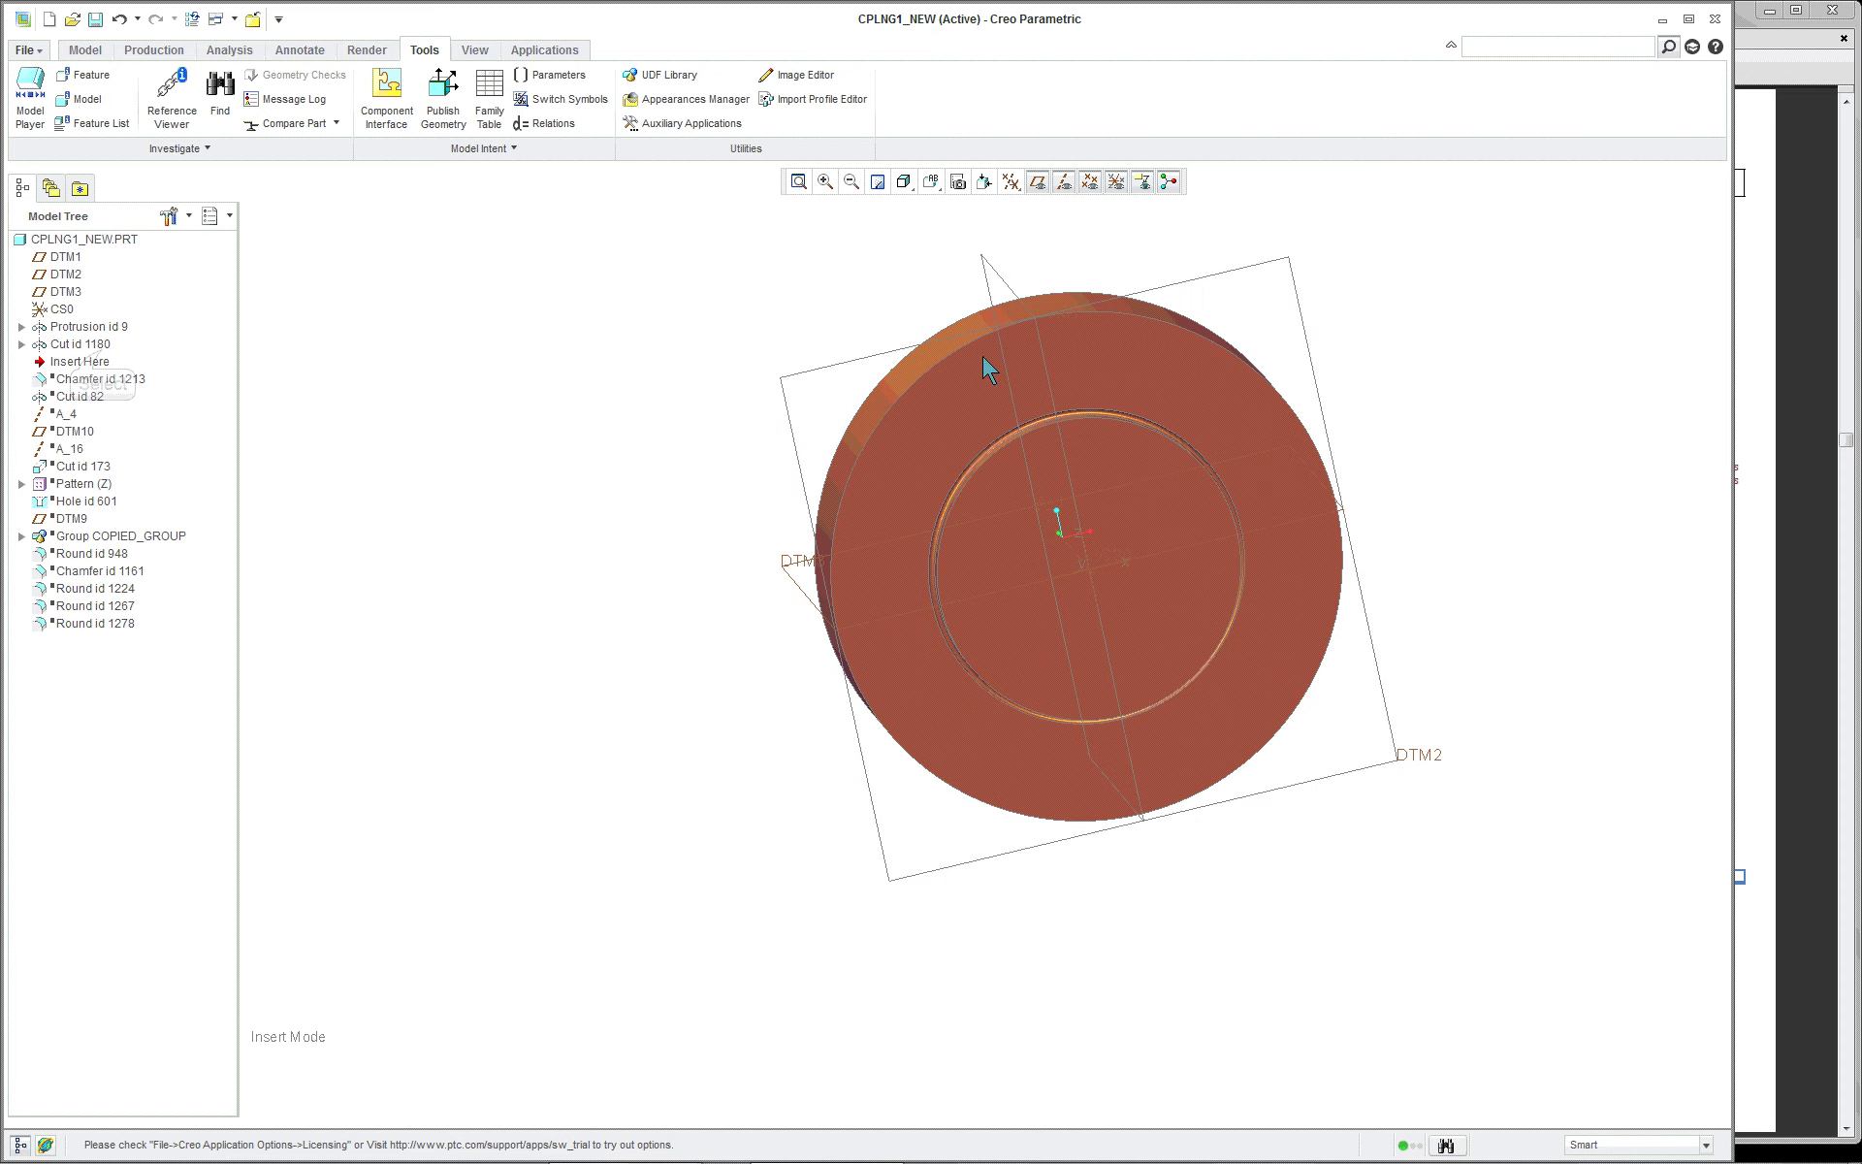
Open the internal sketch of Cut id 1180 for redefinition and orient it parallel to the screen
right_click(100, 354)
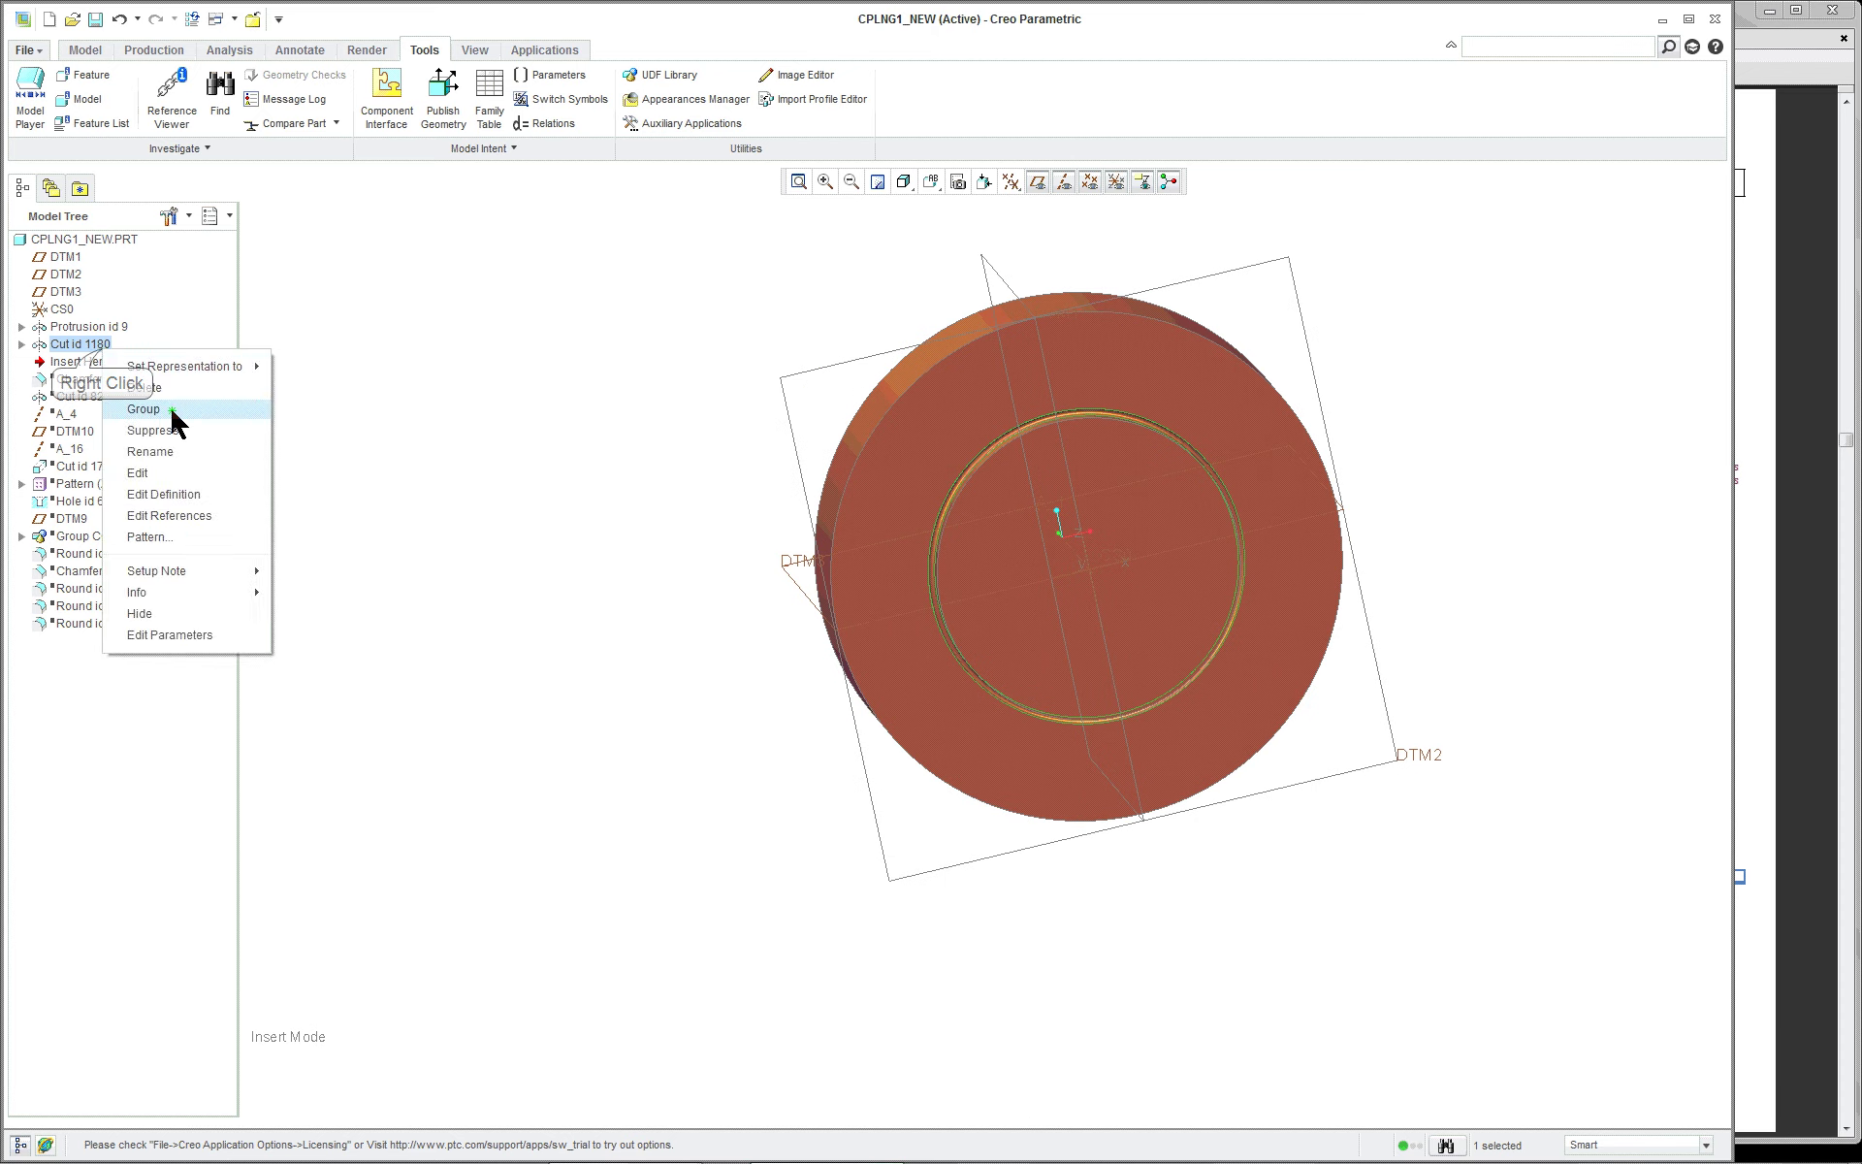
left_click(212, 473)
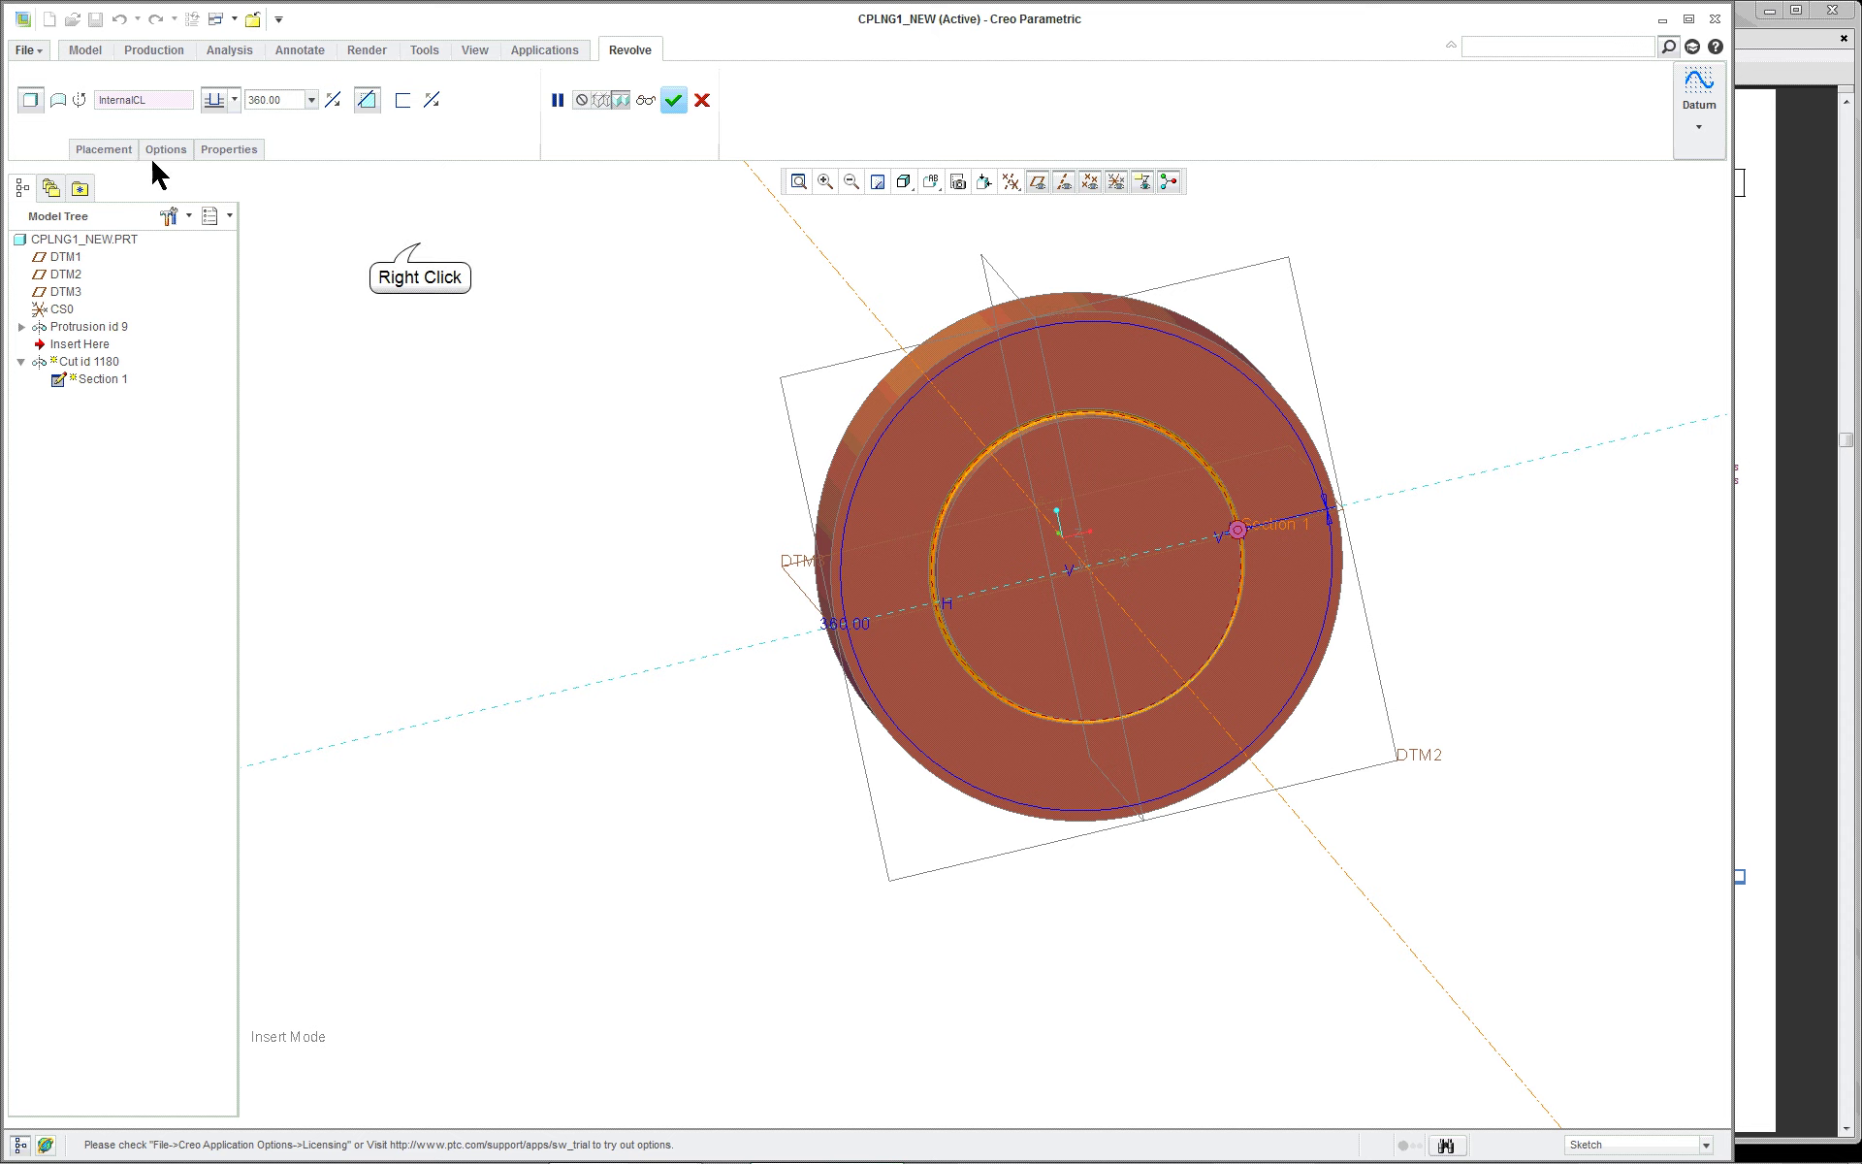
right_click(422, 249)
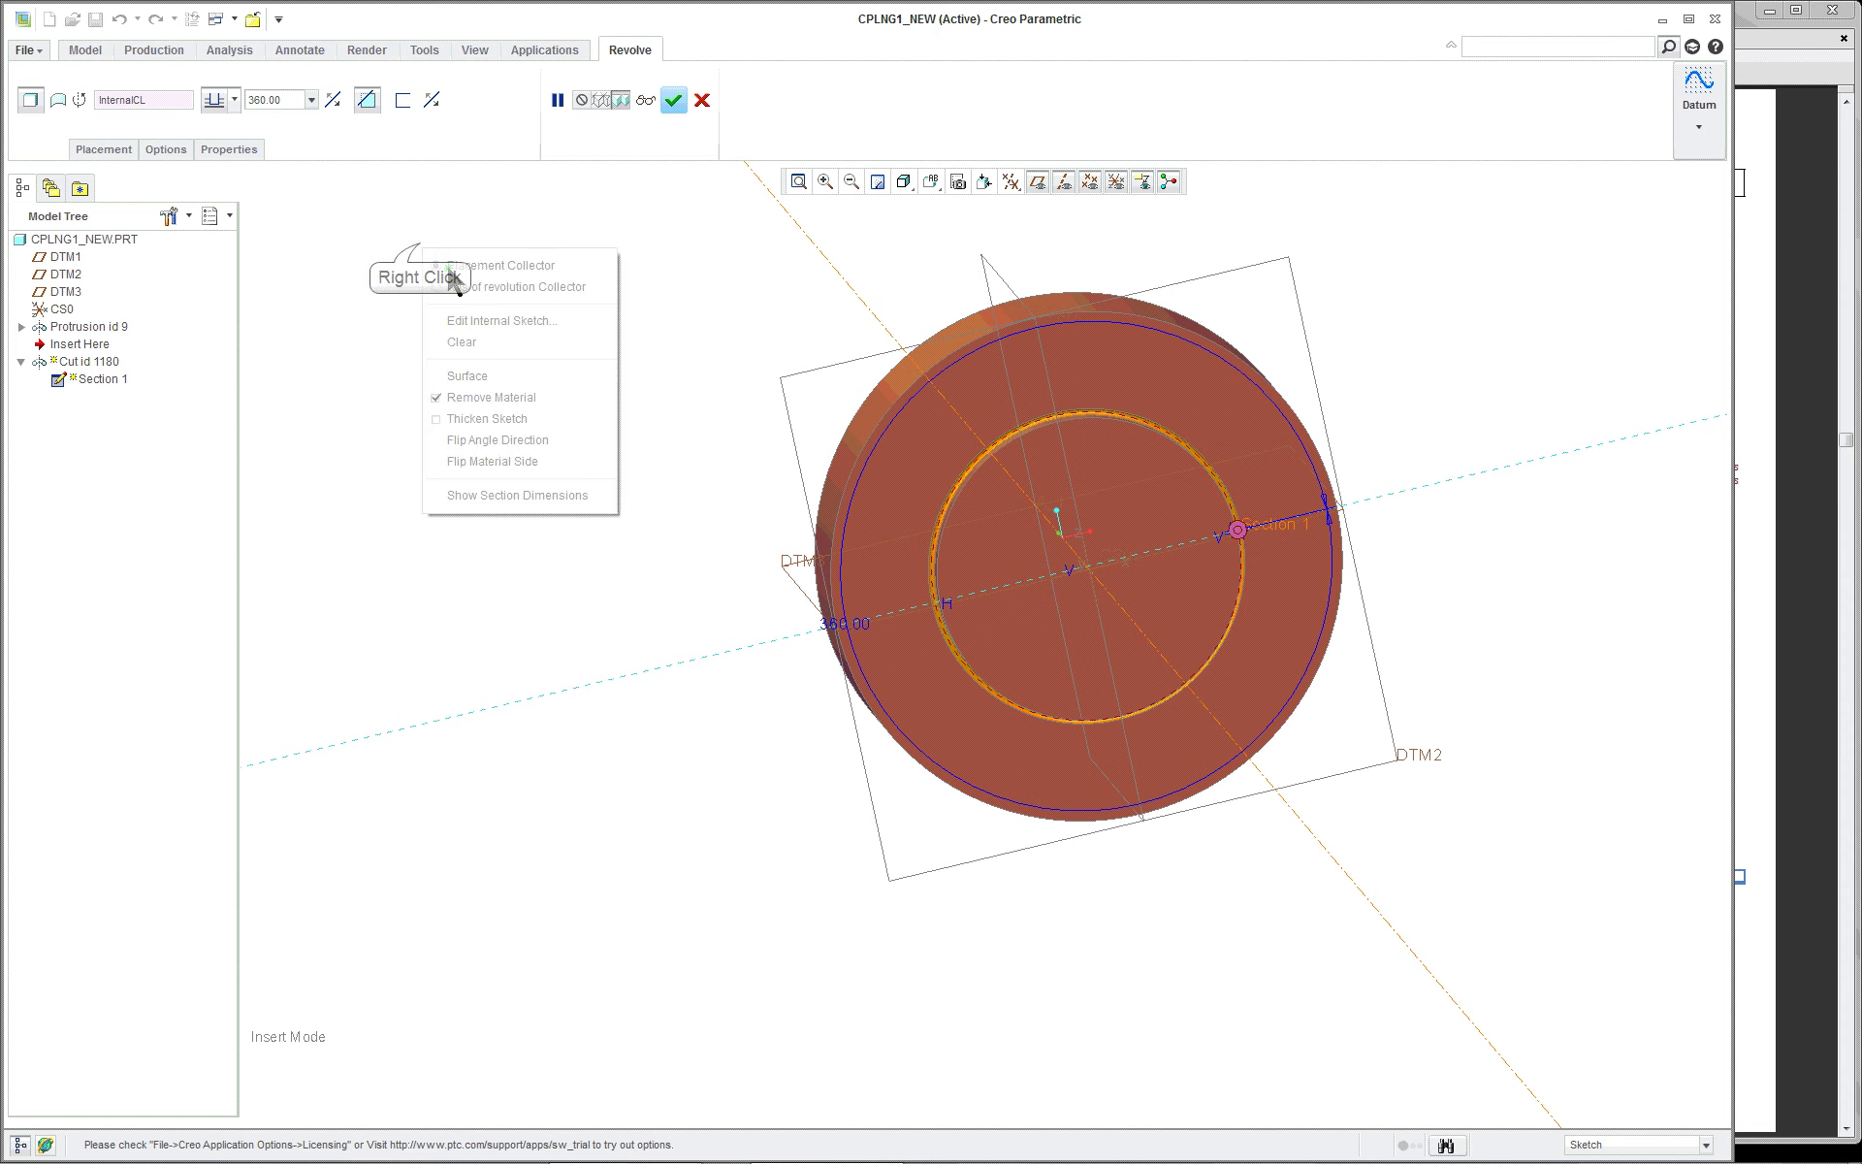
left_click(504, 321)
middle_click_drag(1004, 472, 953, 549)
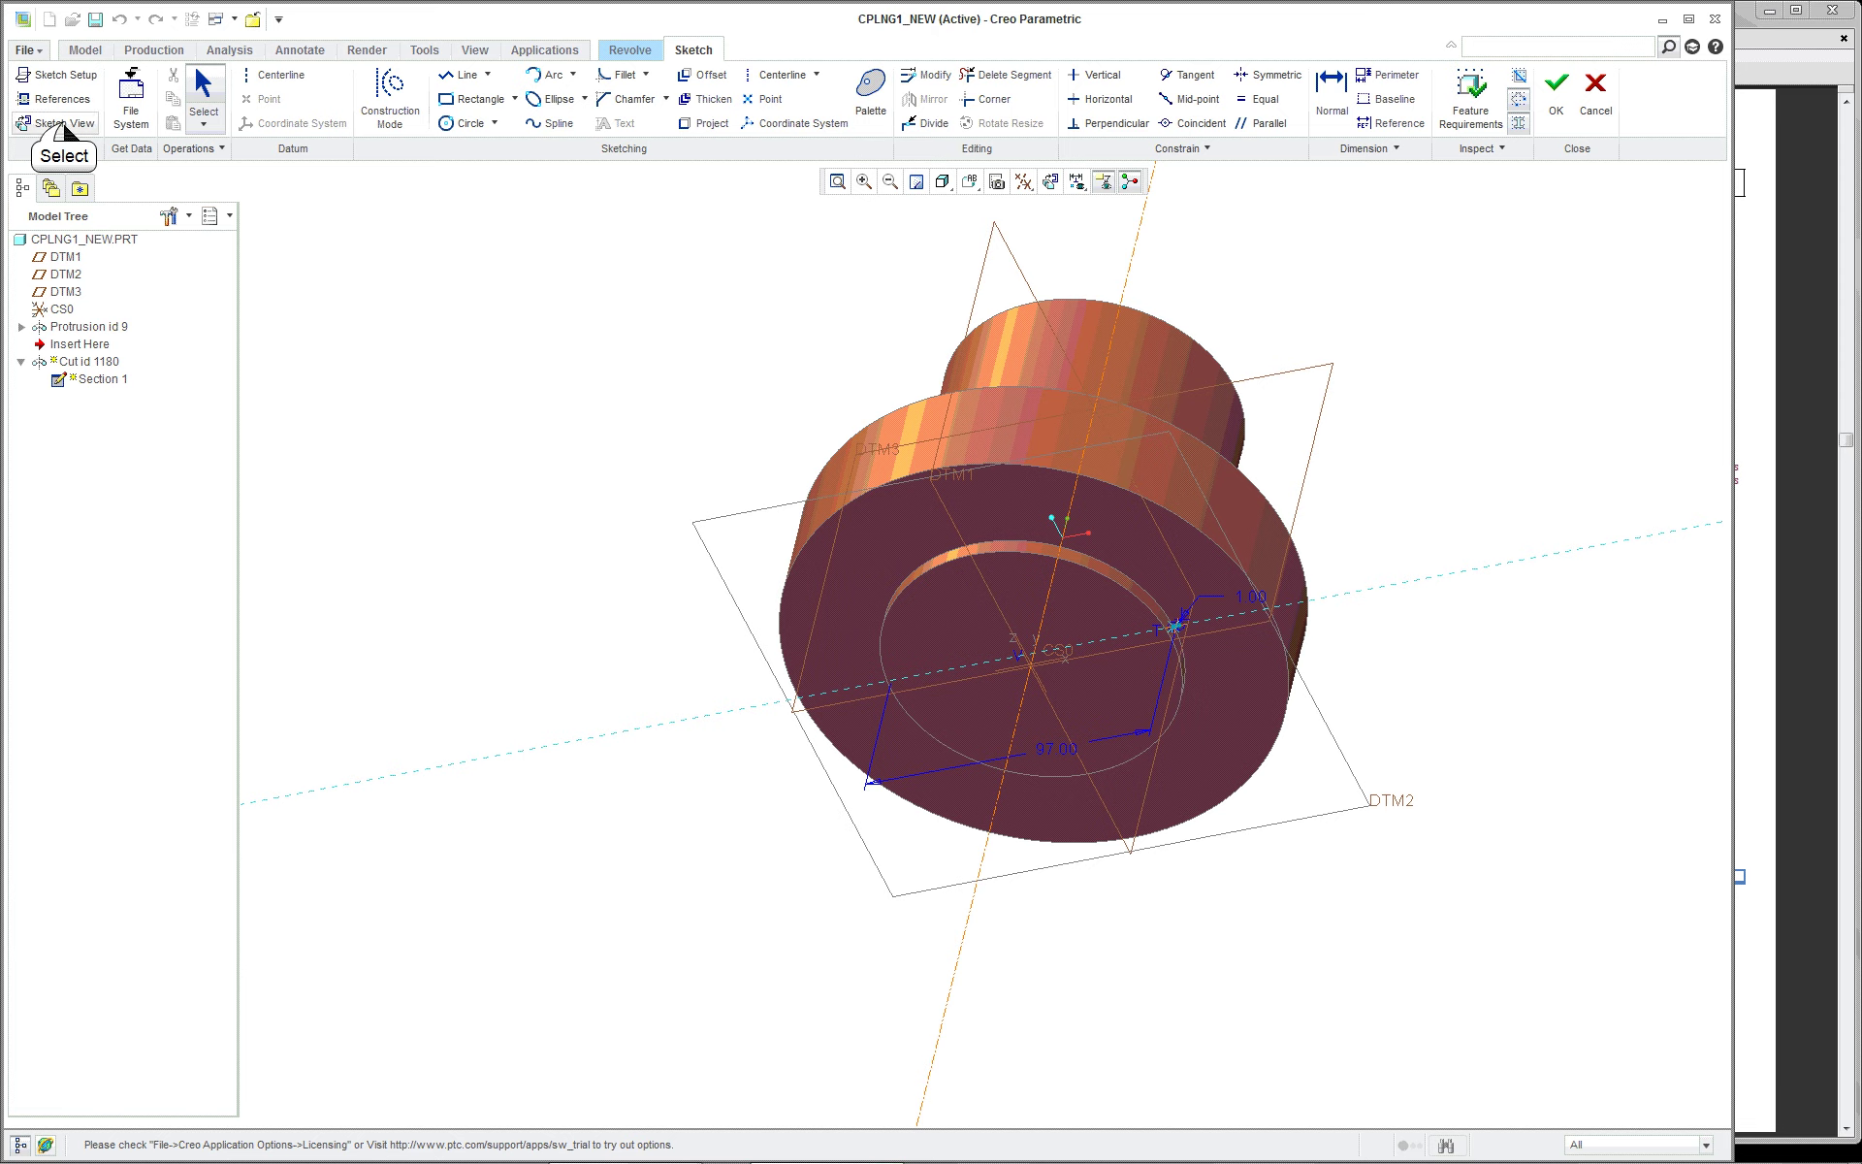
left_click(56, 123)
Examine the small groove profile and its dimensions up close, and accept the sketch and the revolved cut without edits
scroll(1239, 615, "up", 5)
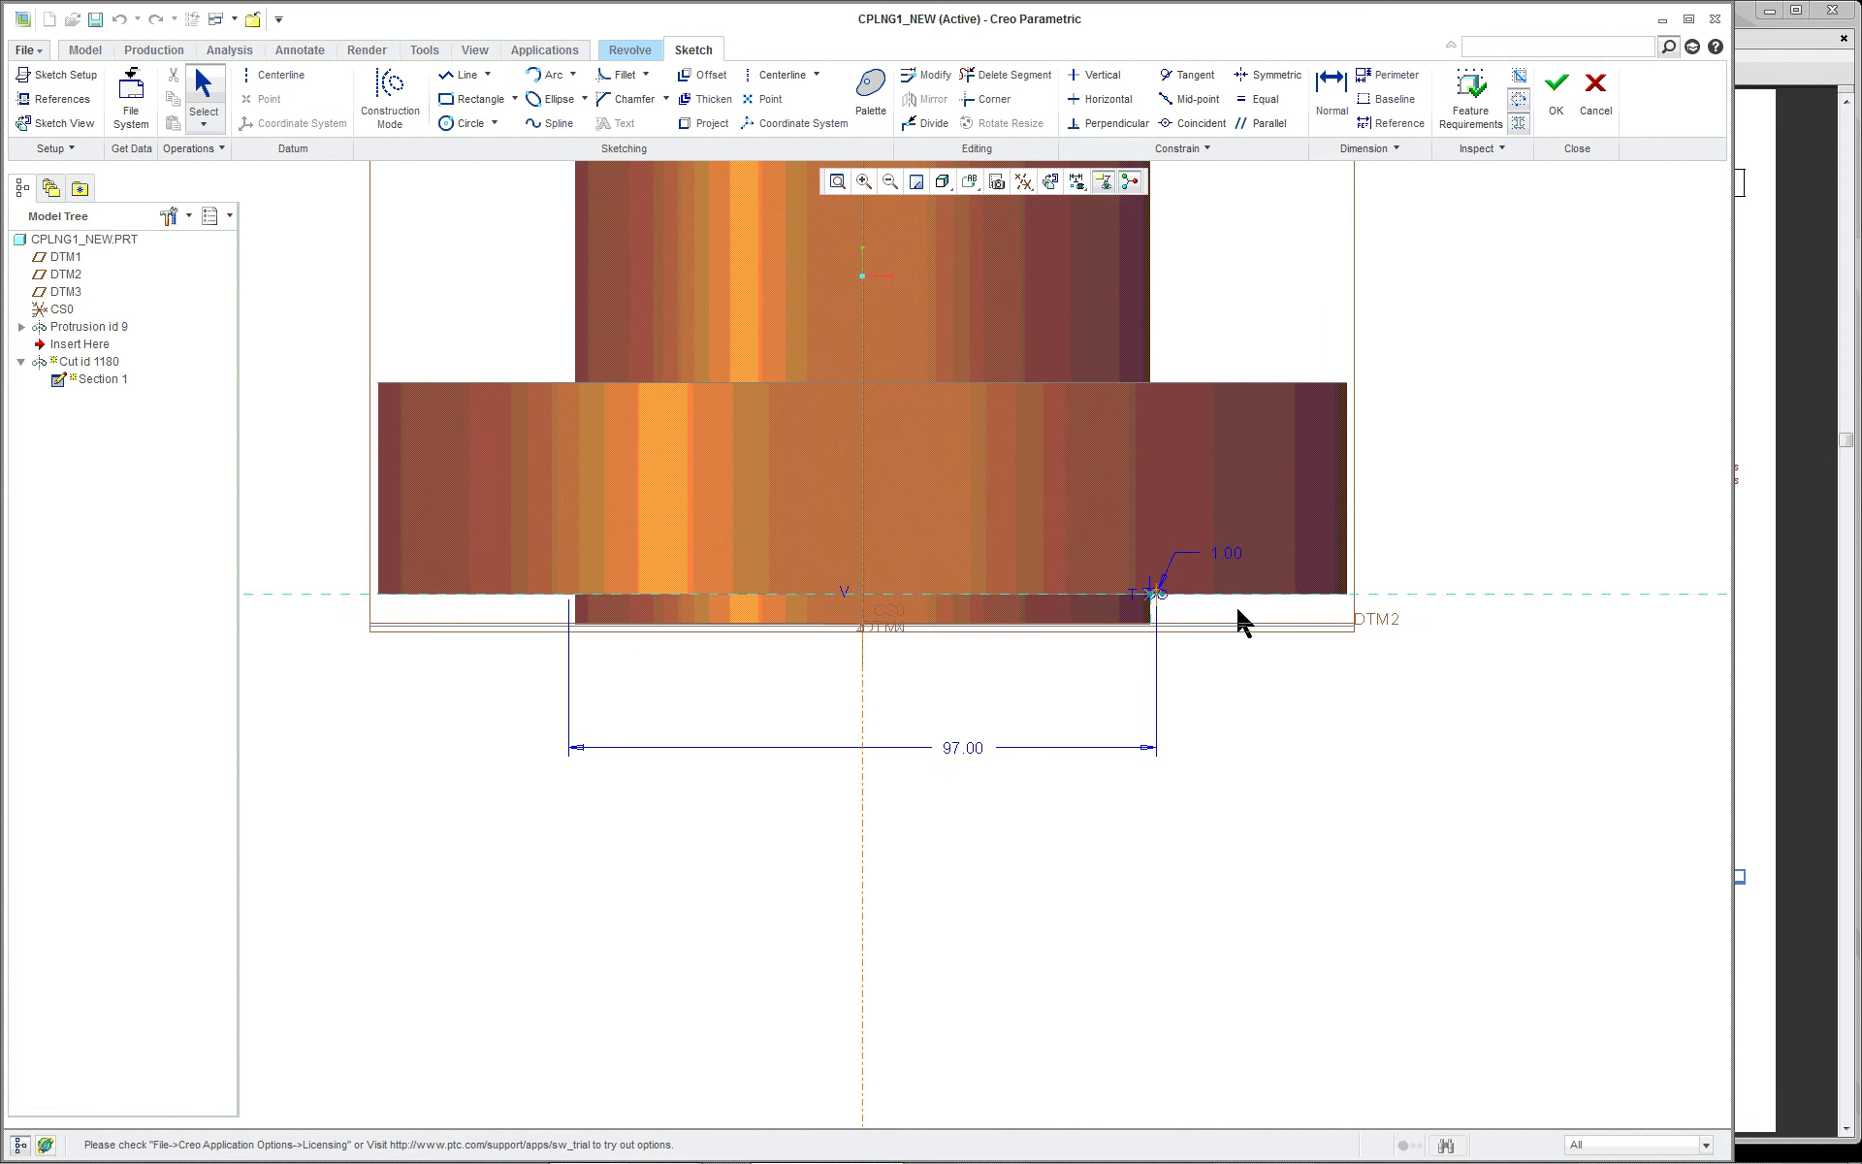
scroll(1141, 566, "up", 3)
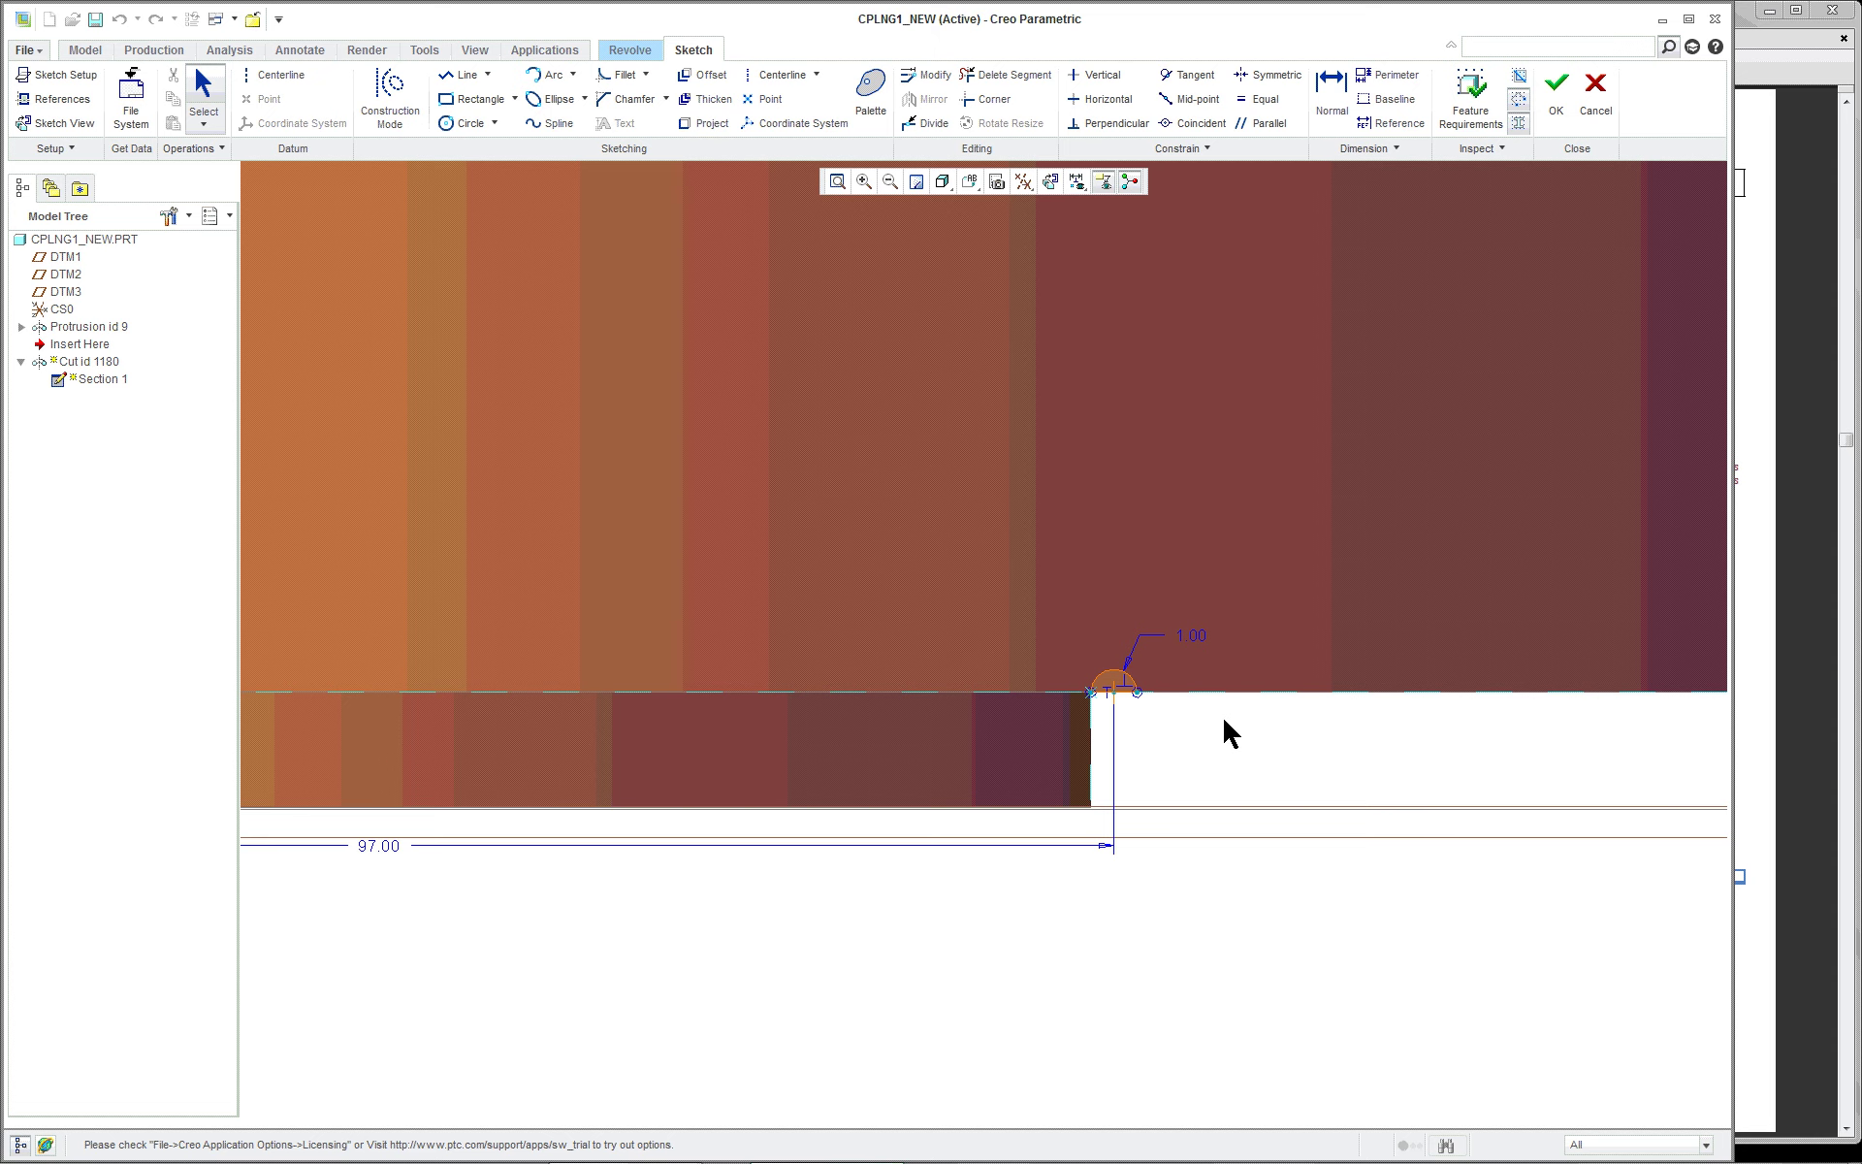
scroll(1232, 713, "up", 1)
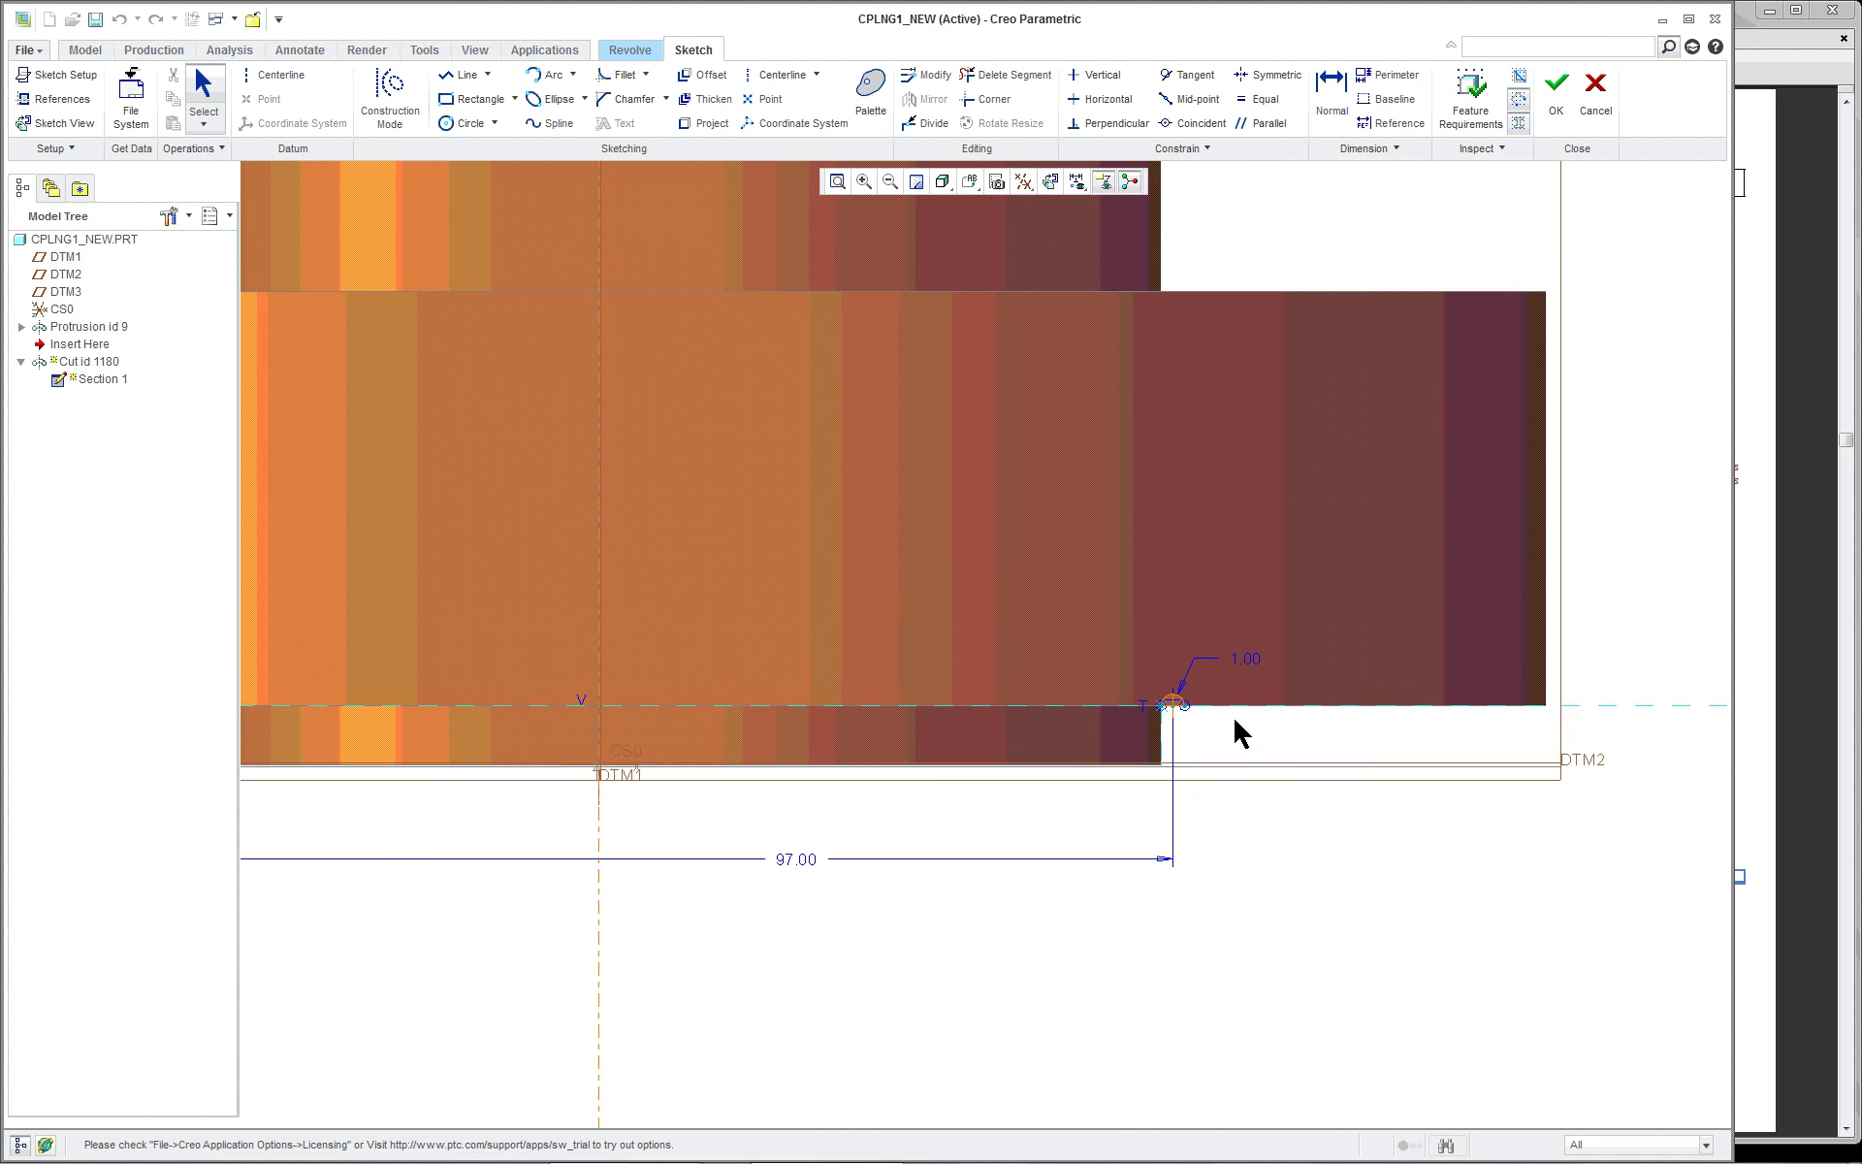
left_click(1569, 96)
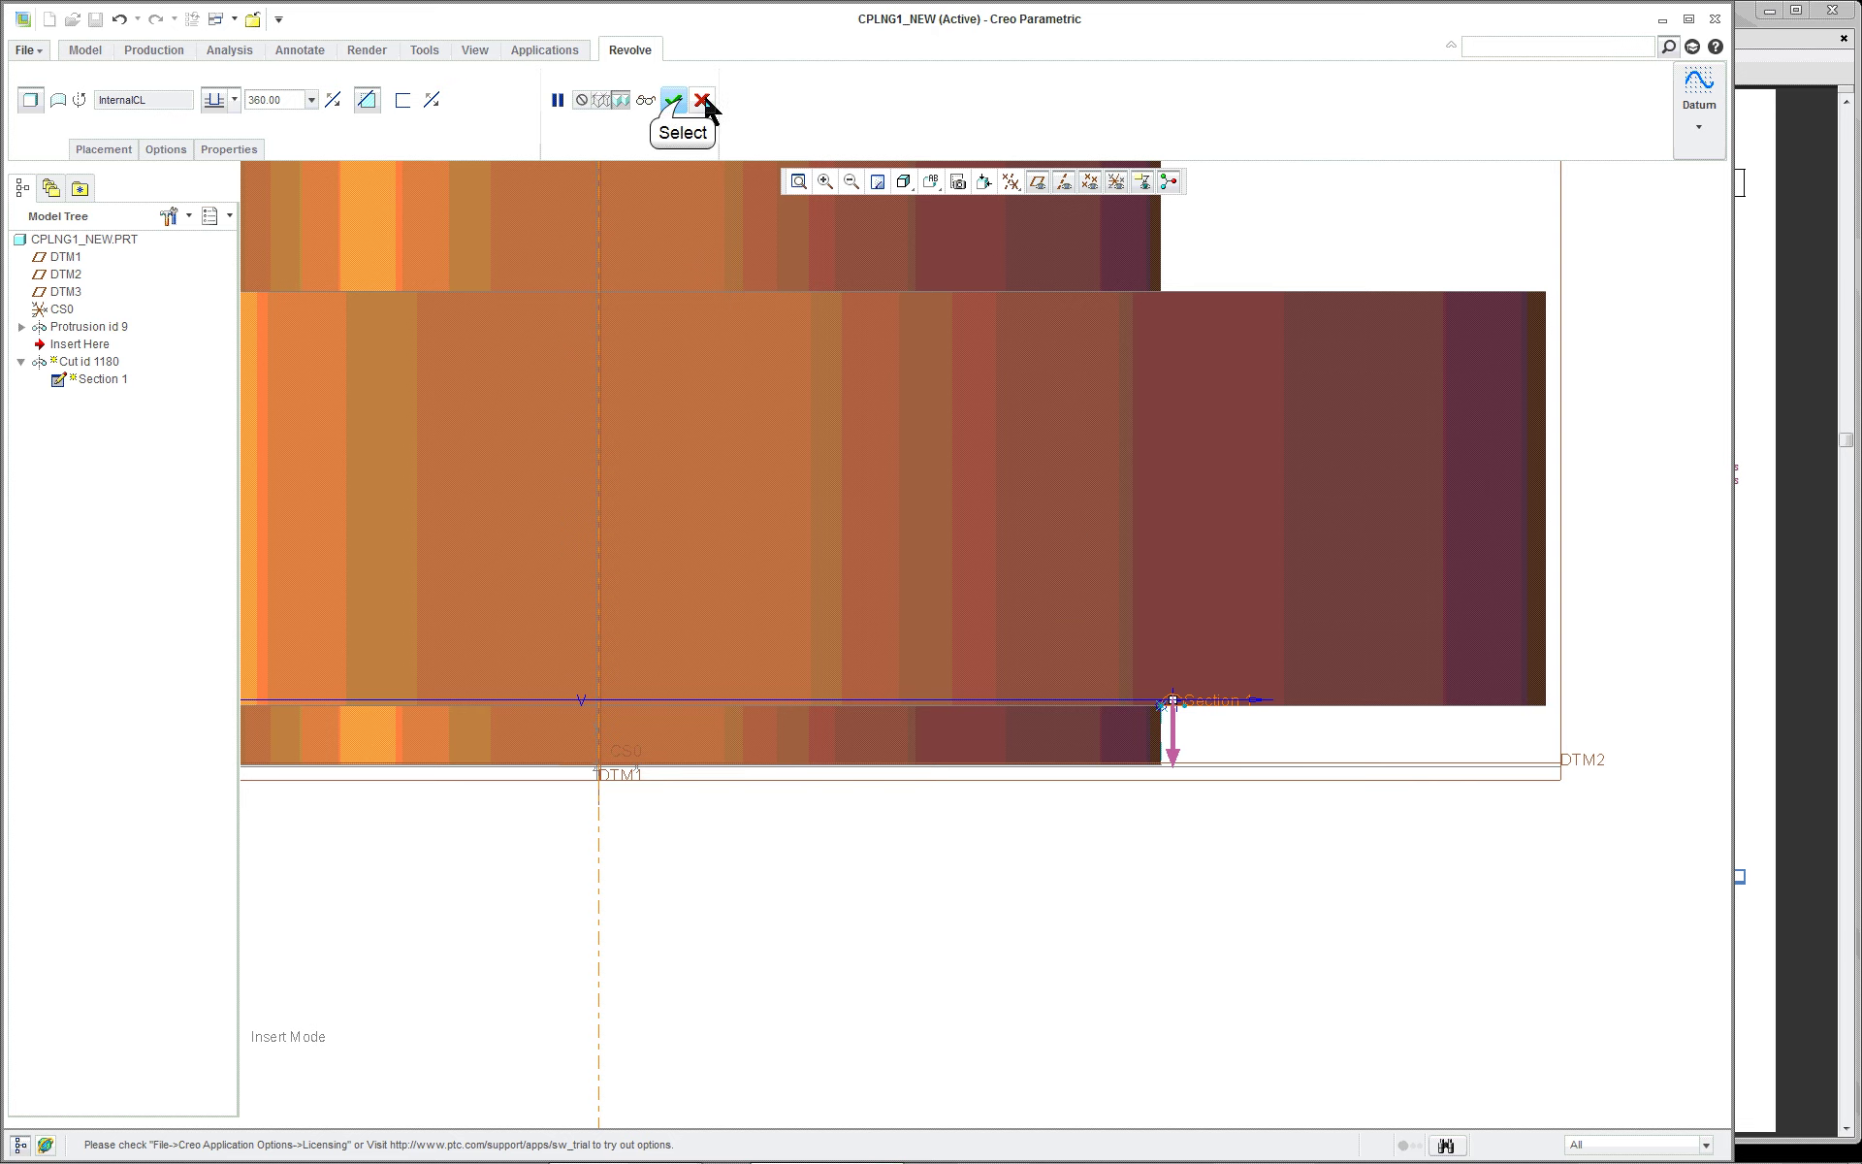
left_click(674, 100)
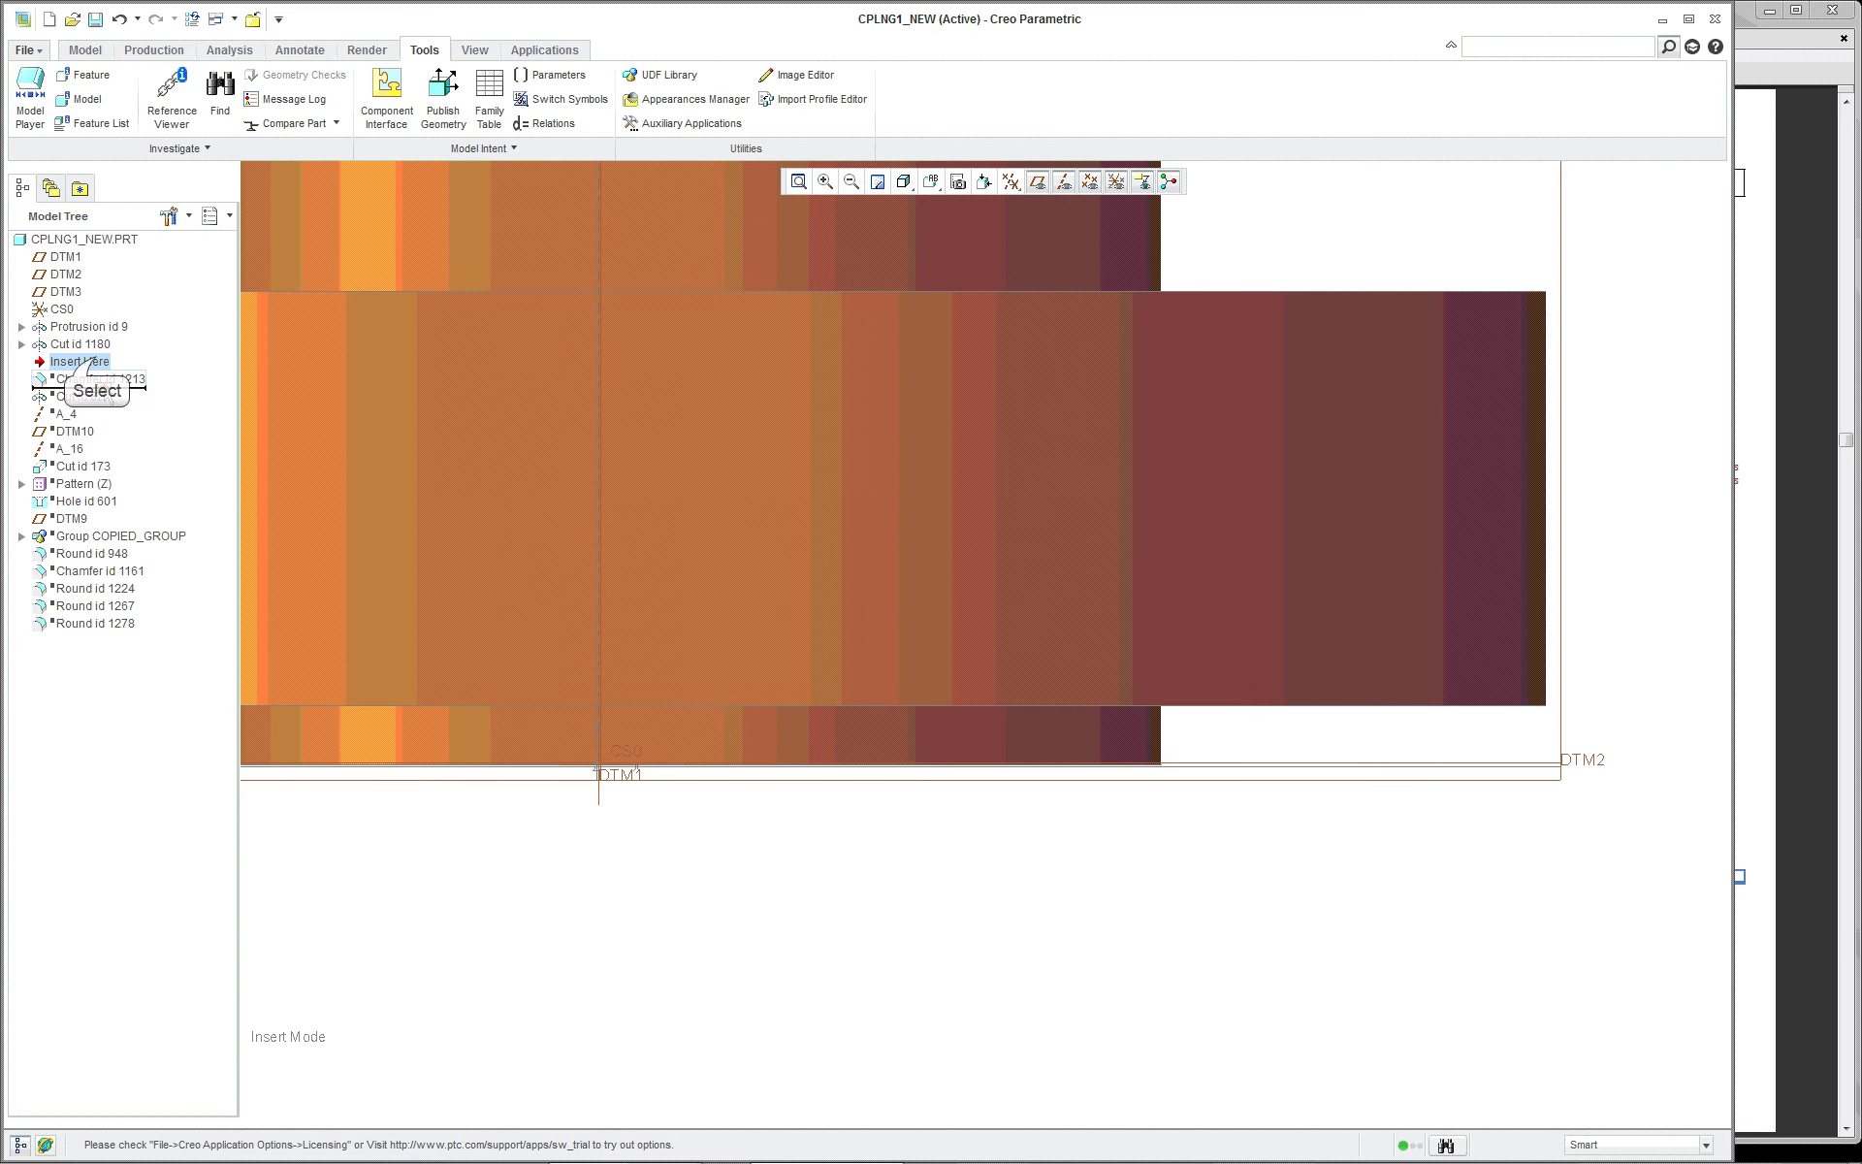
Roll the model forward by moving the insertion point past Chamfer id 1213 and Cut id 82
left_click_drag(80, 361, 88, 380)
scroll(694, 540, "down", 3)
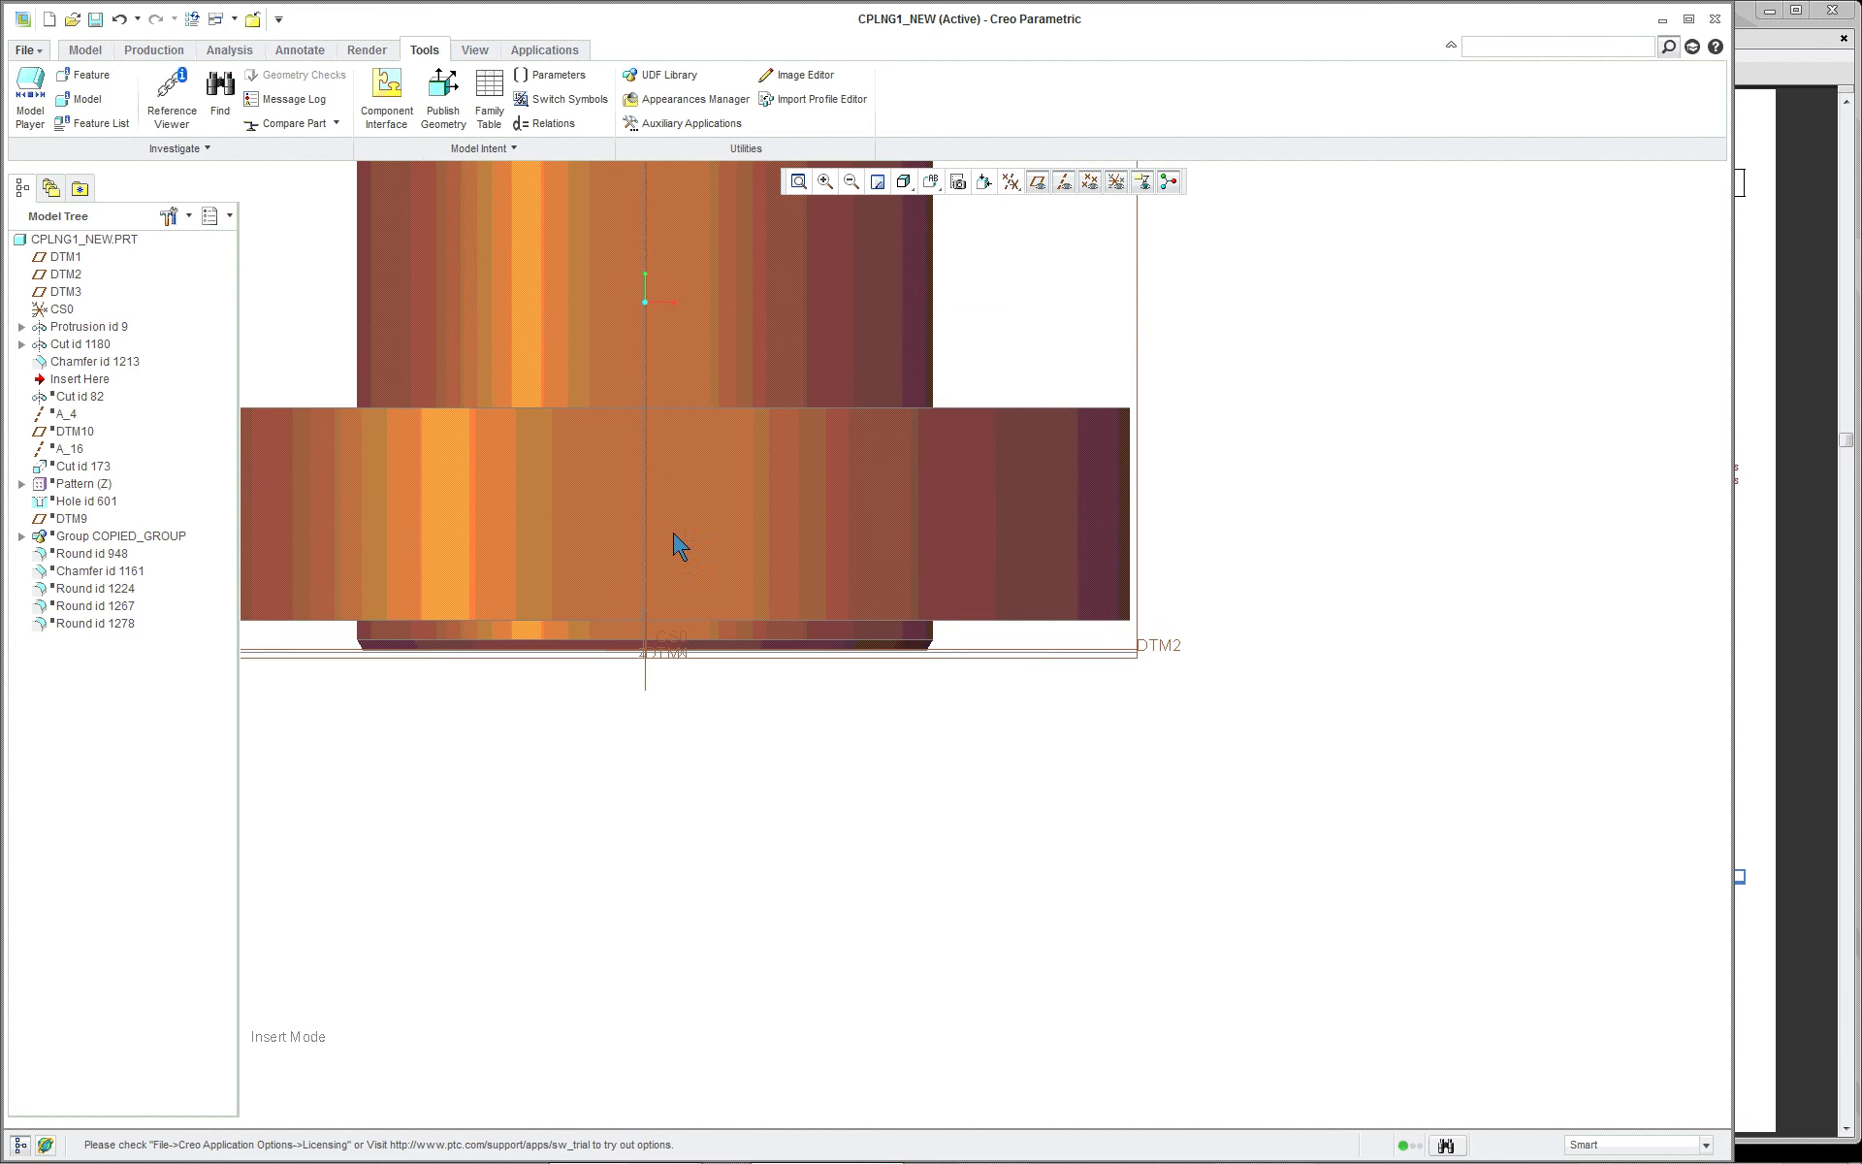
left_click_drag(69, 392, 78, 400)
Open the revolved Cut id 82 for redefinition and switch the model display to Hidden Line
right_click(81, 387)
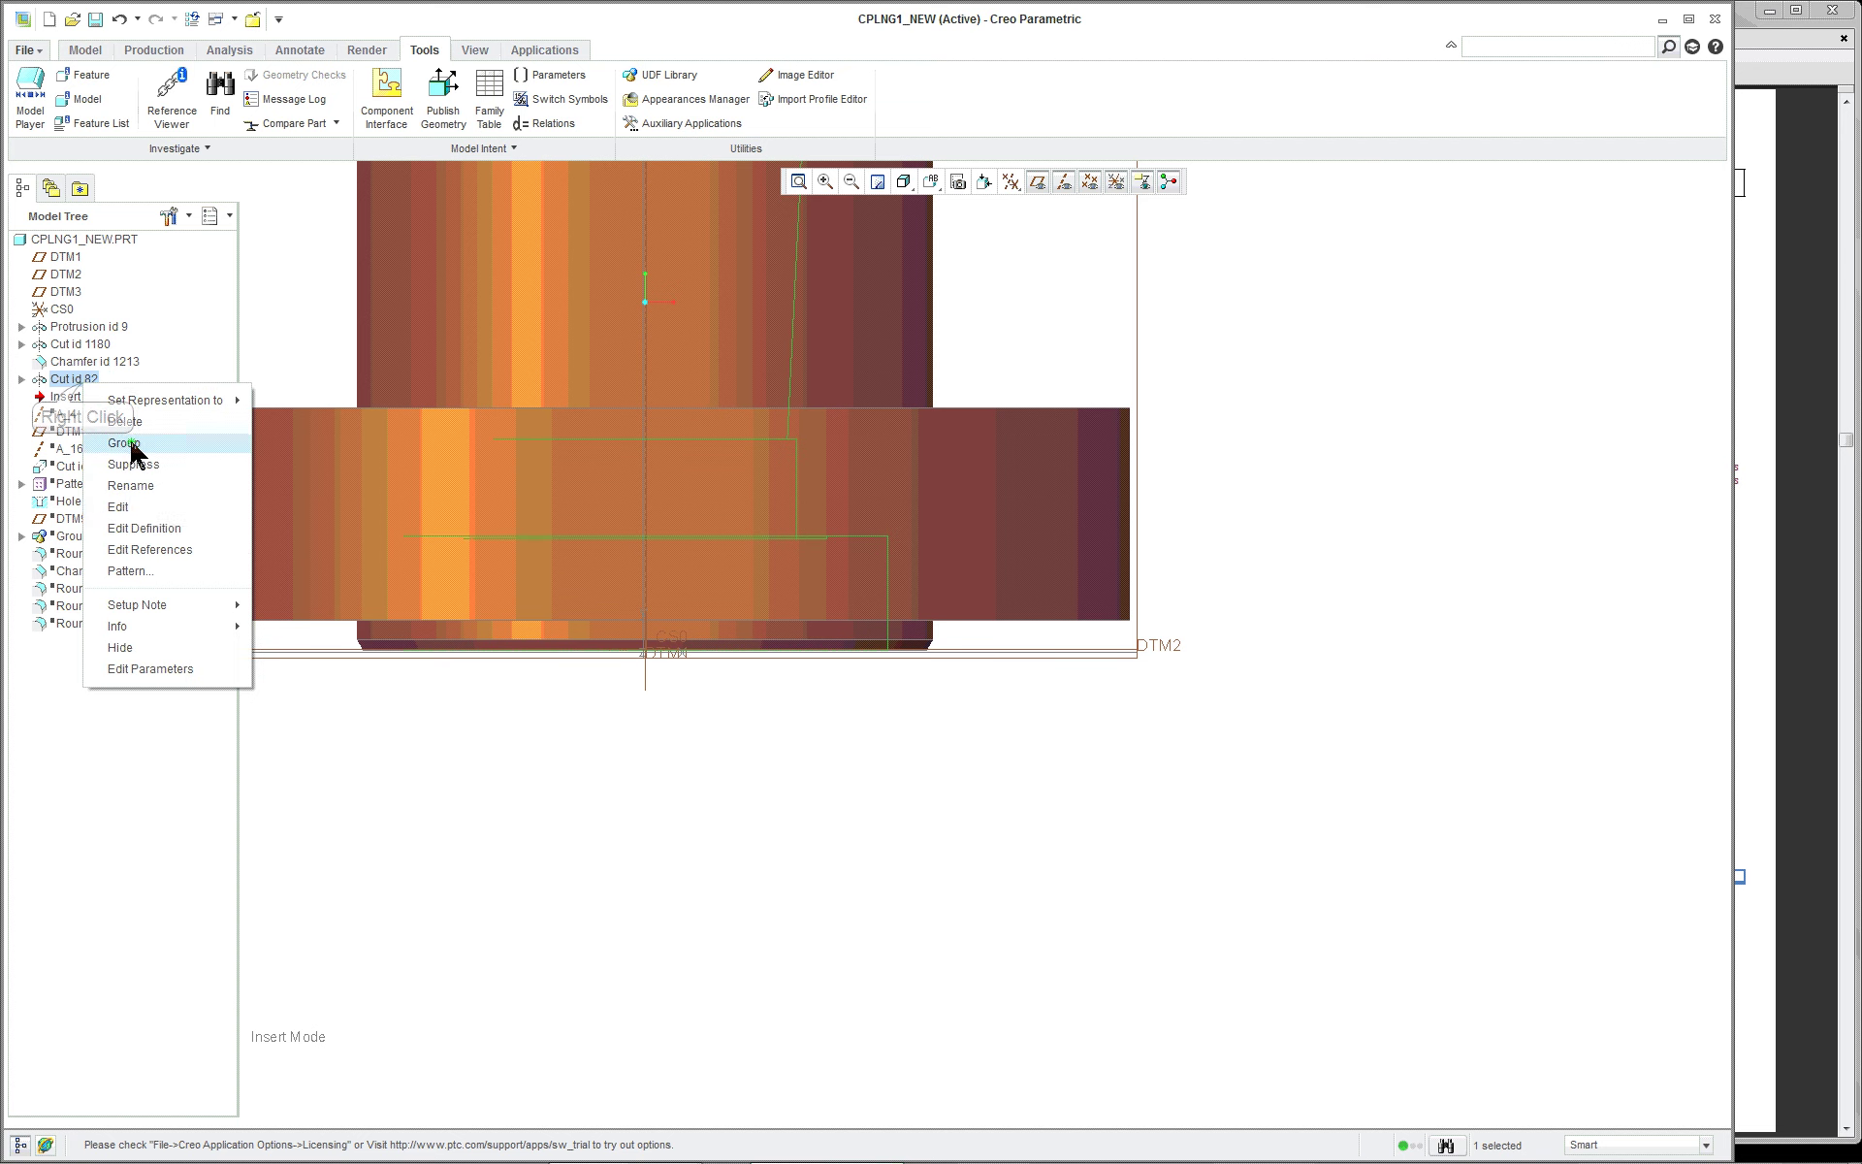
left_click(155, 528)
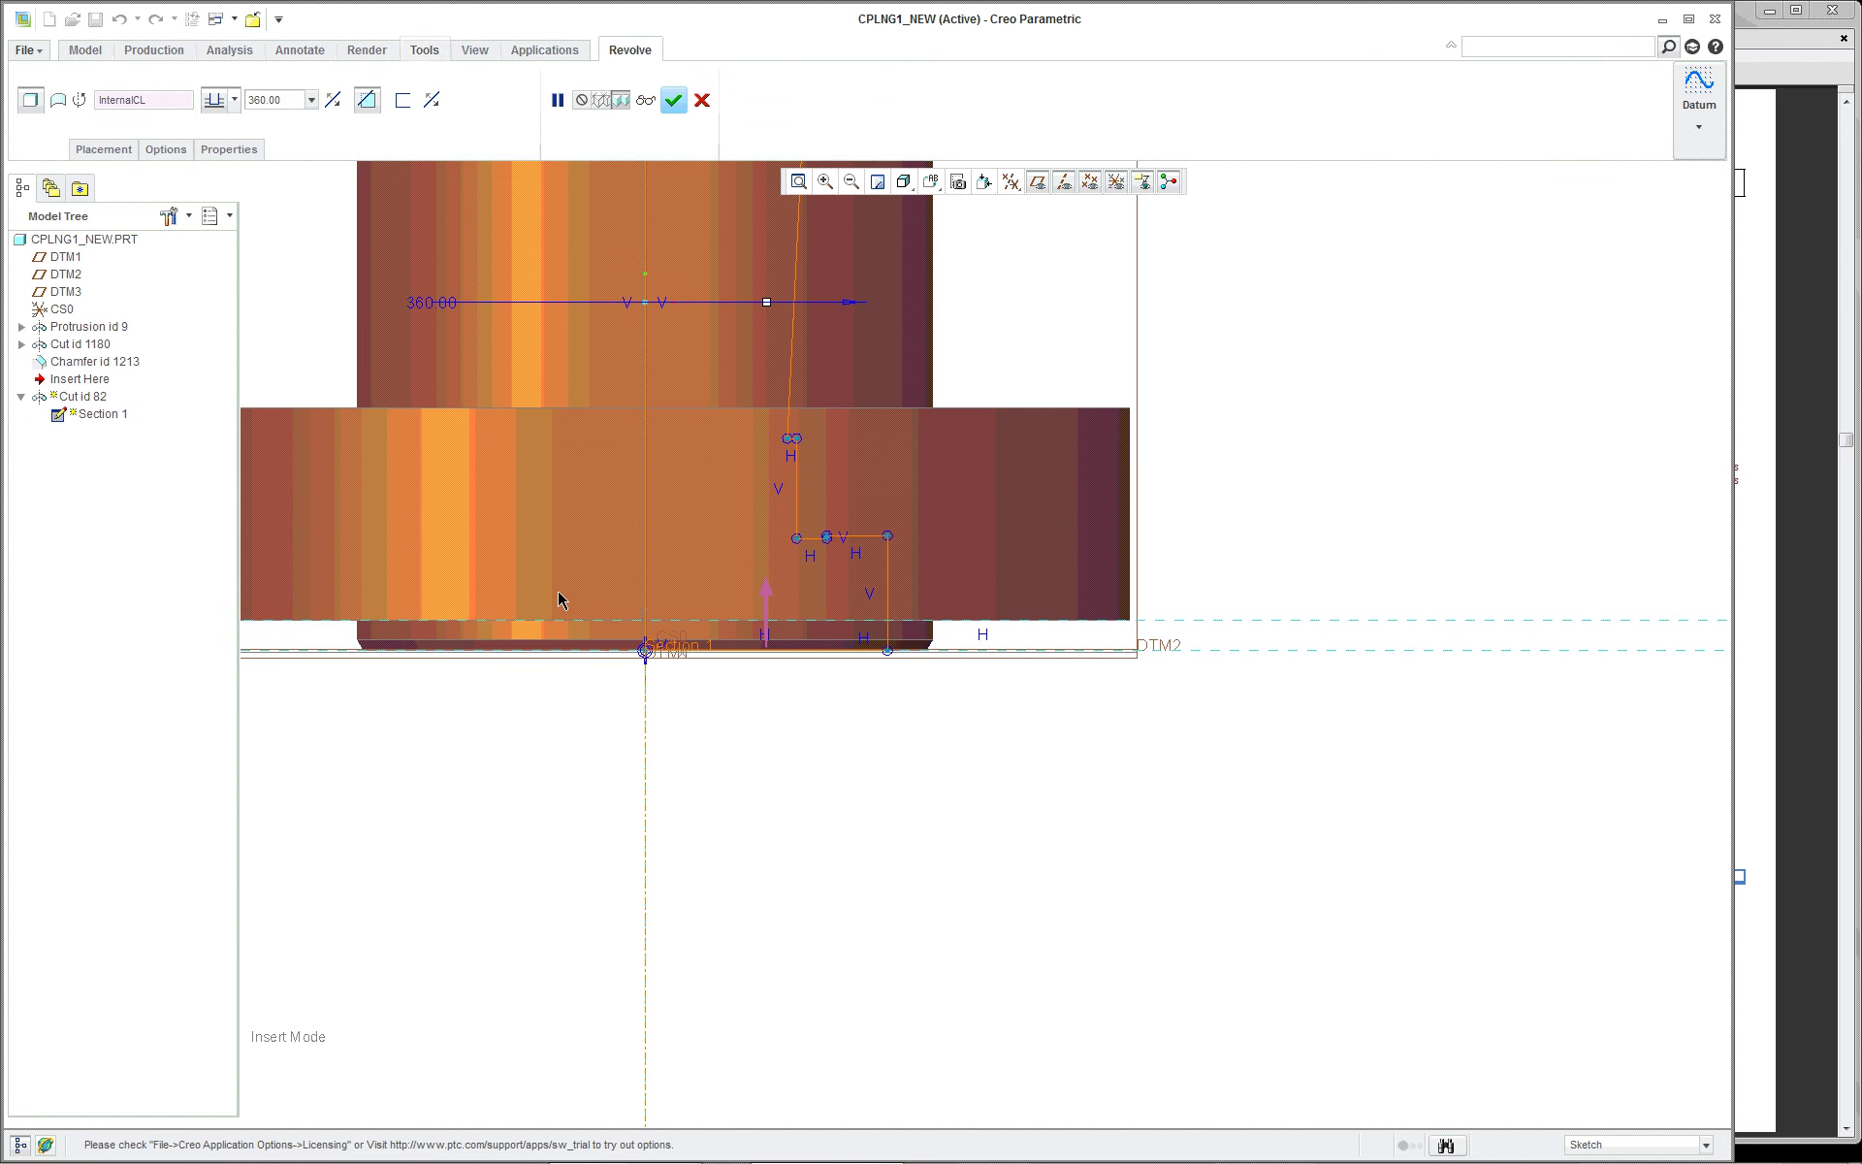
scroll(427, 291, "up", 3)
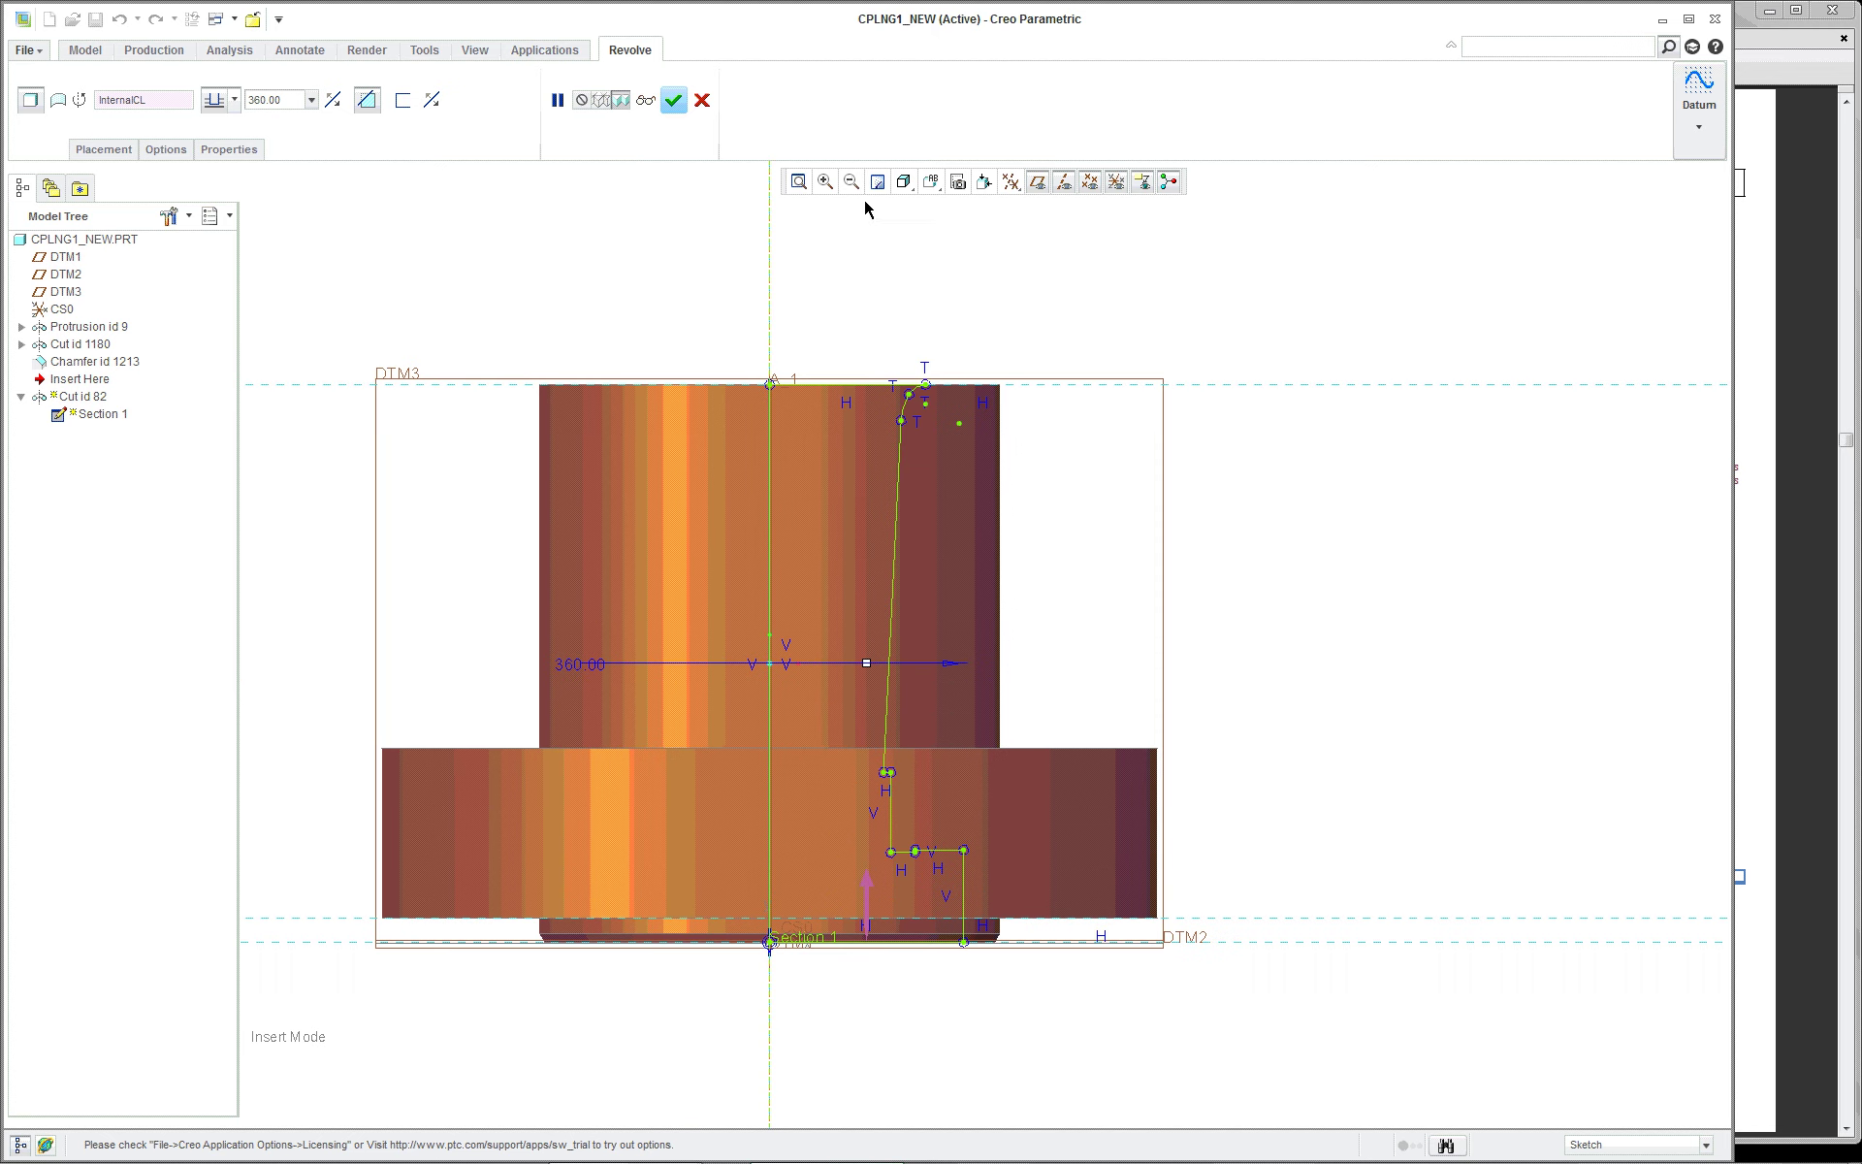
left_click(903, 184)
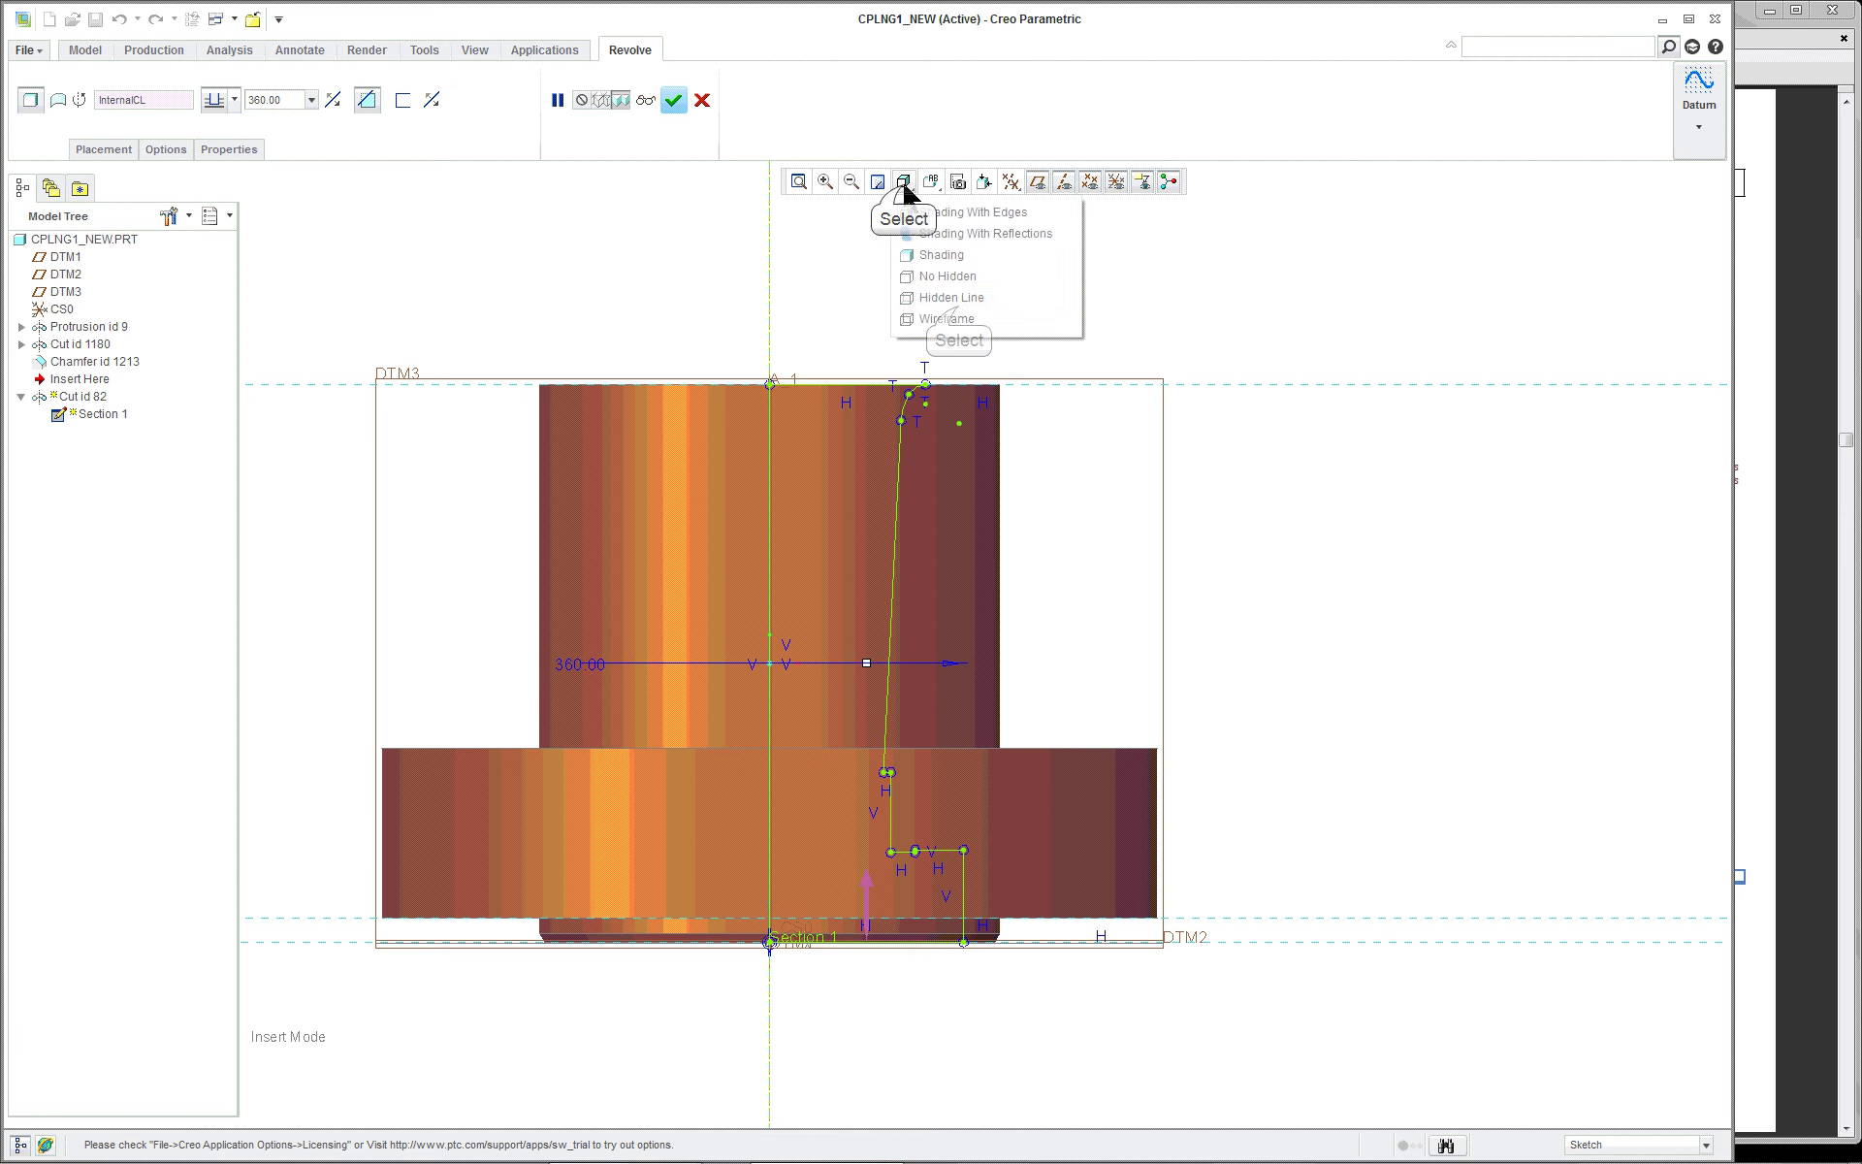
left_click(936, 297)
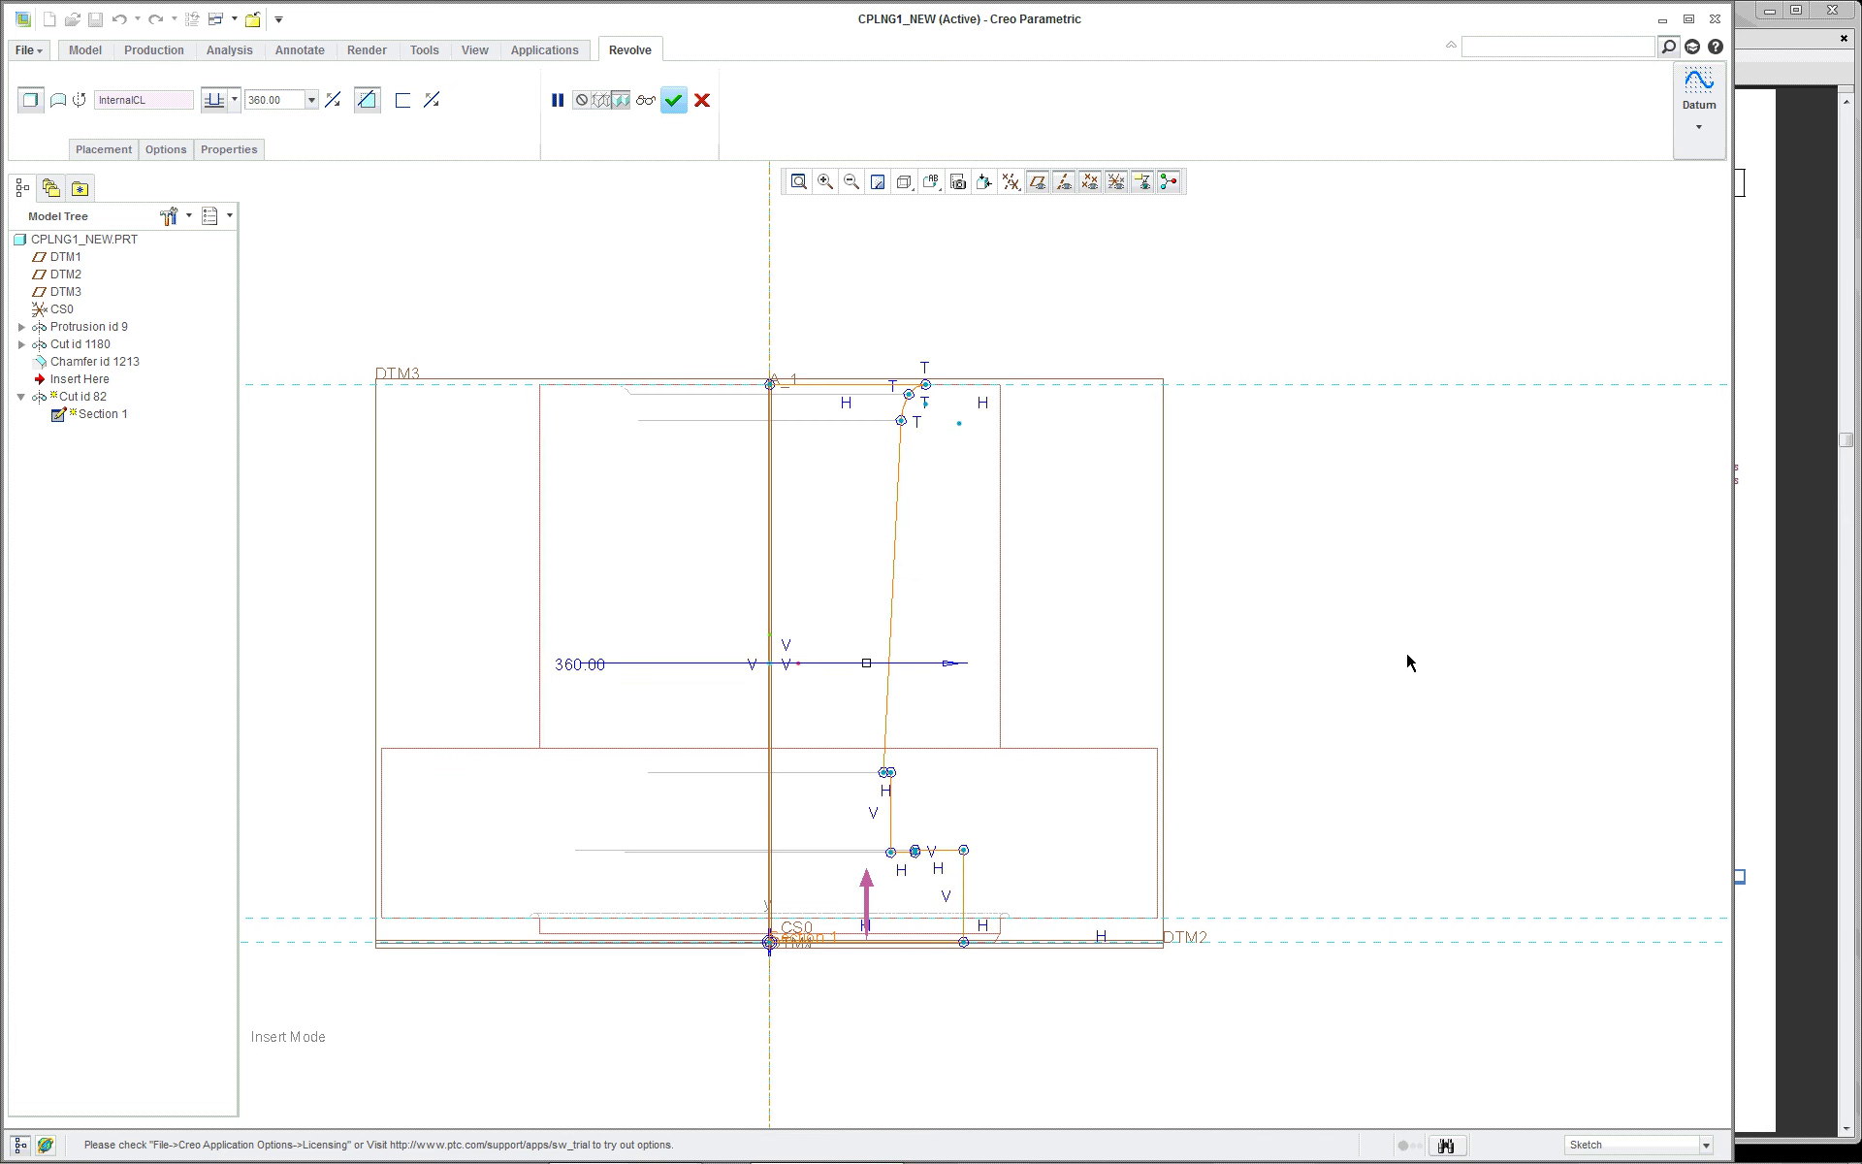
Open the internal sketch of Cut id 82 with the whole bore profile in view
scroll(814, 1043, "down", 2)
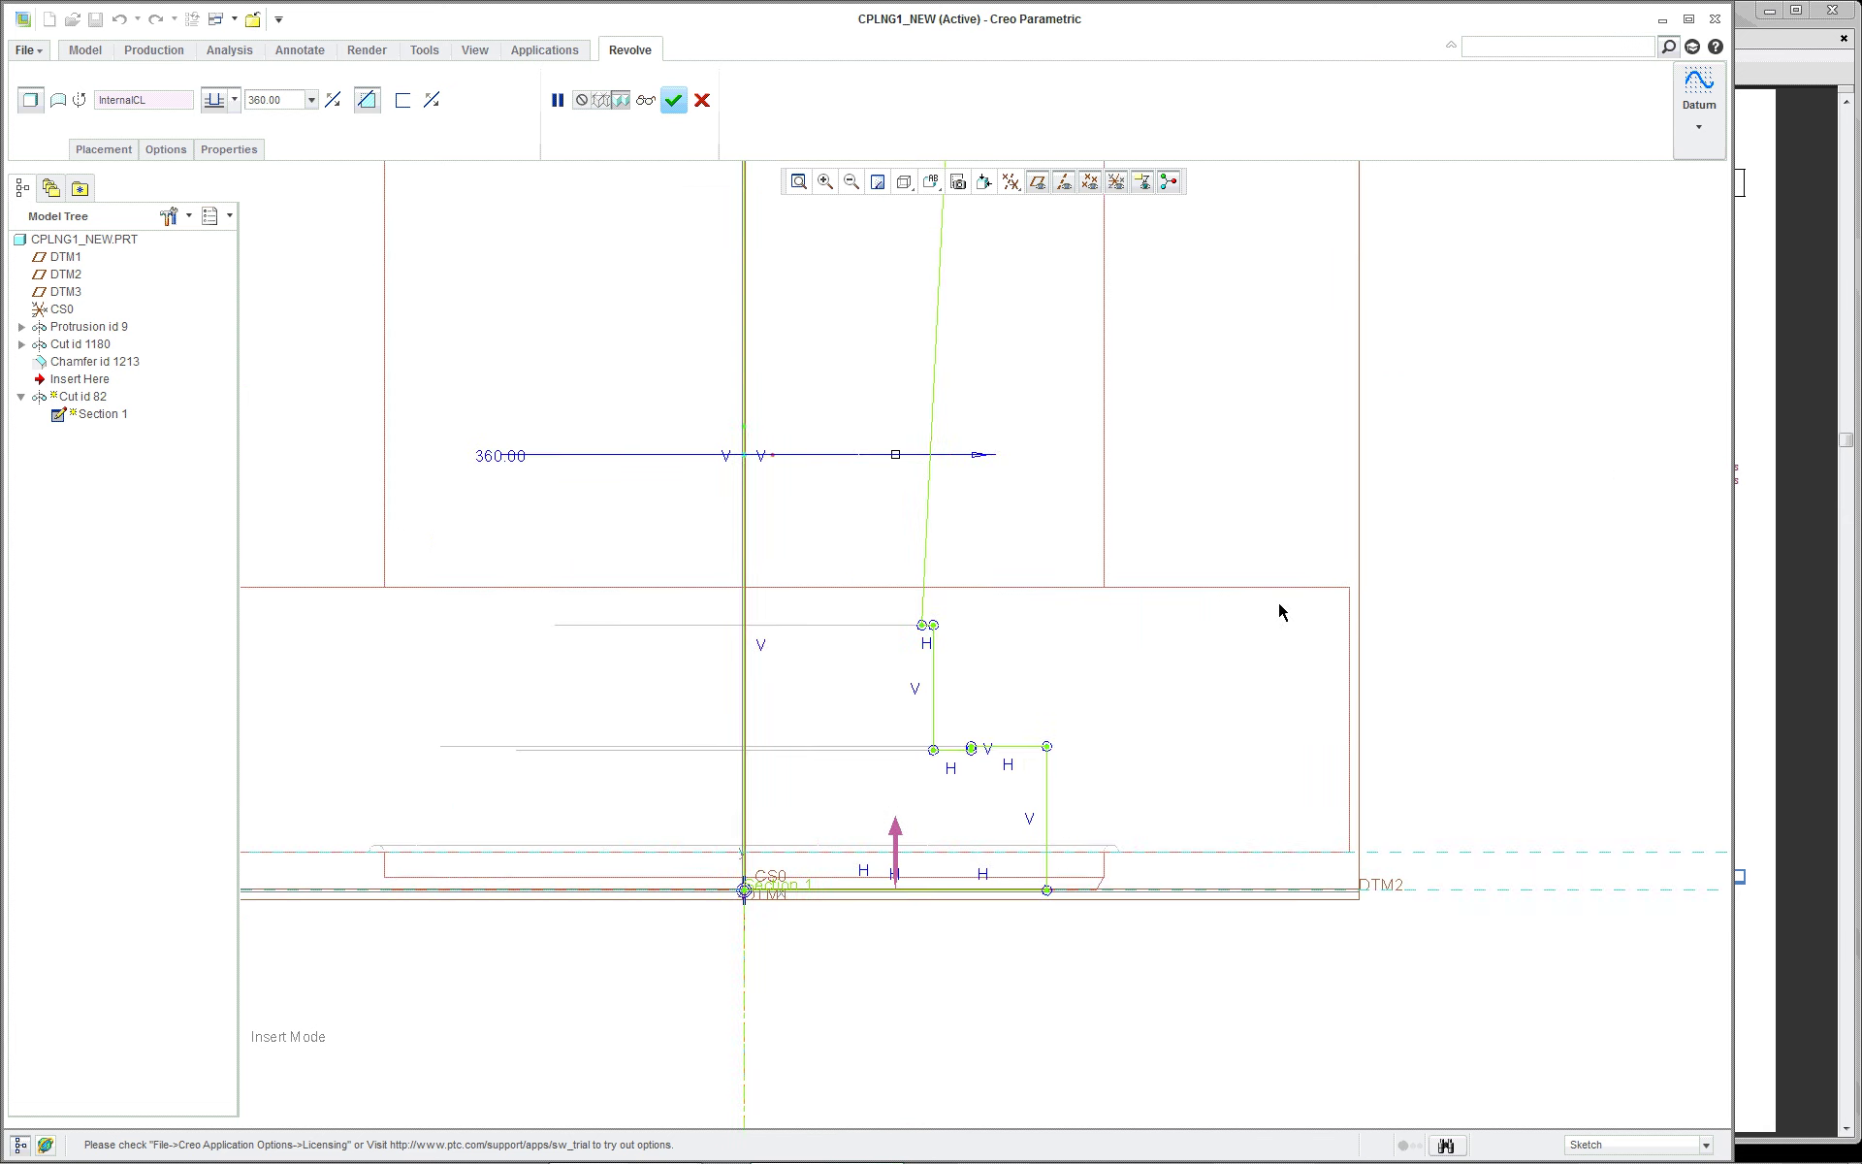
scroll(1606, 454, "up", 1)
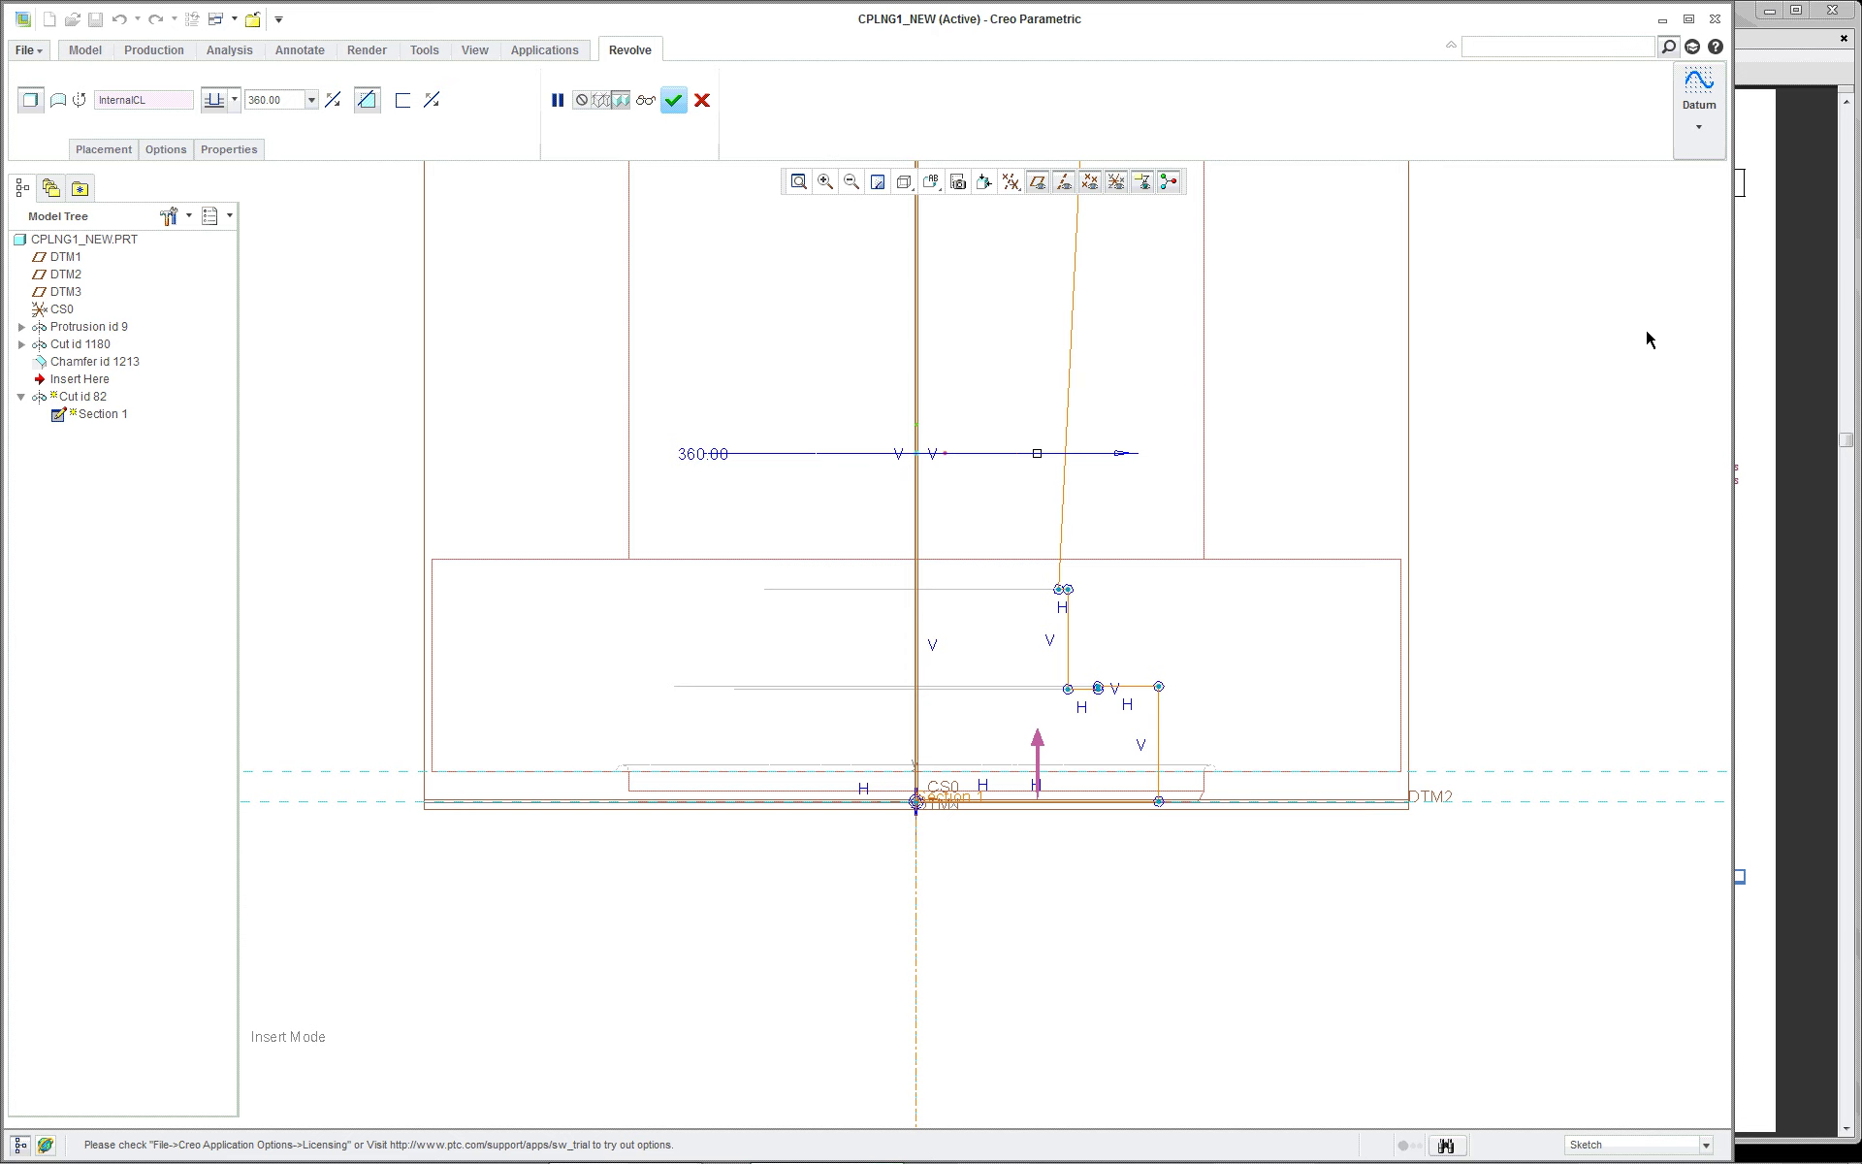
mouse_move(1647, 333)
middle_mouse_down("shift")
mouse_move(1426, 585)
mouse_move(1465, 549)
middle_mouse_up("shift")
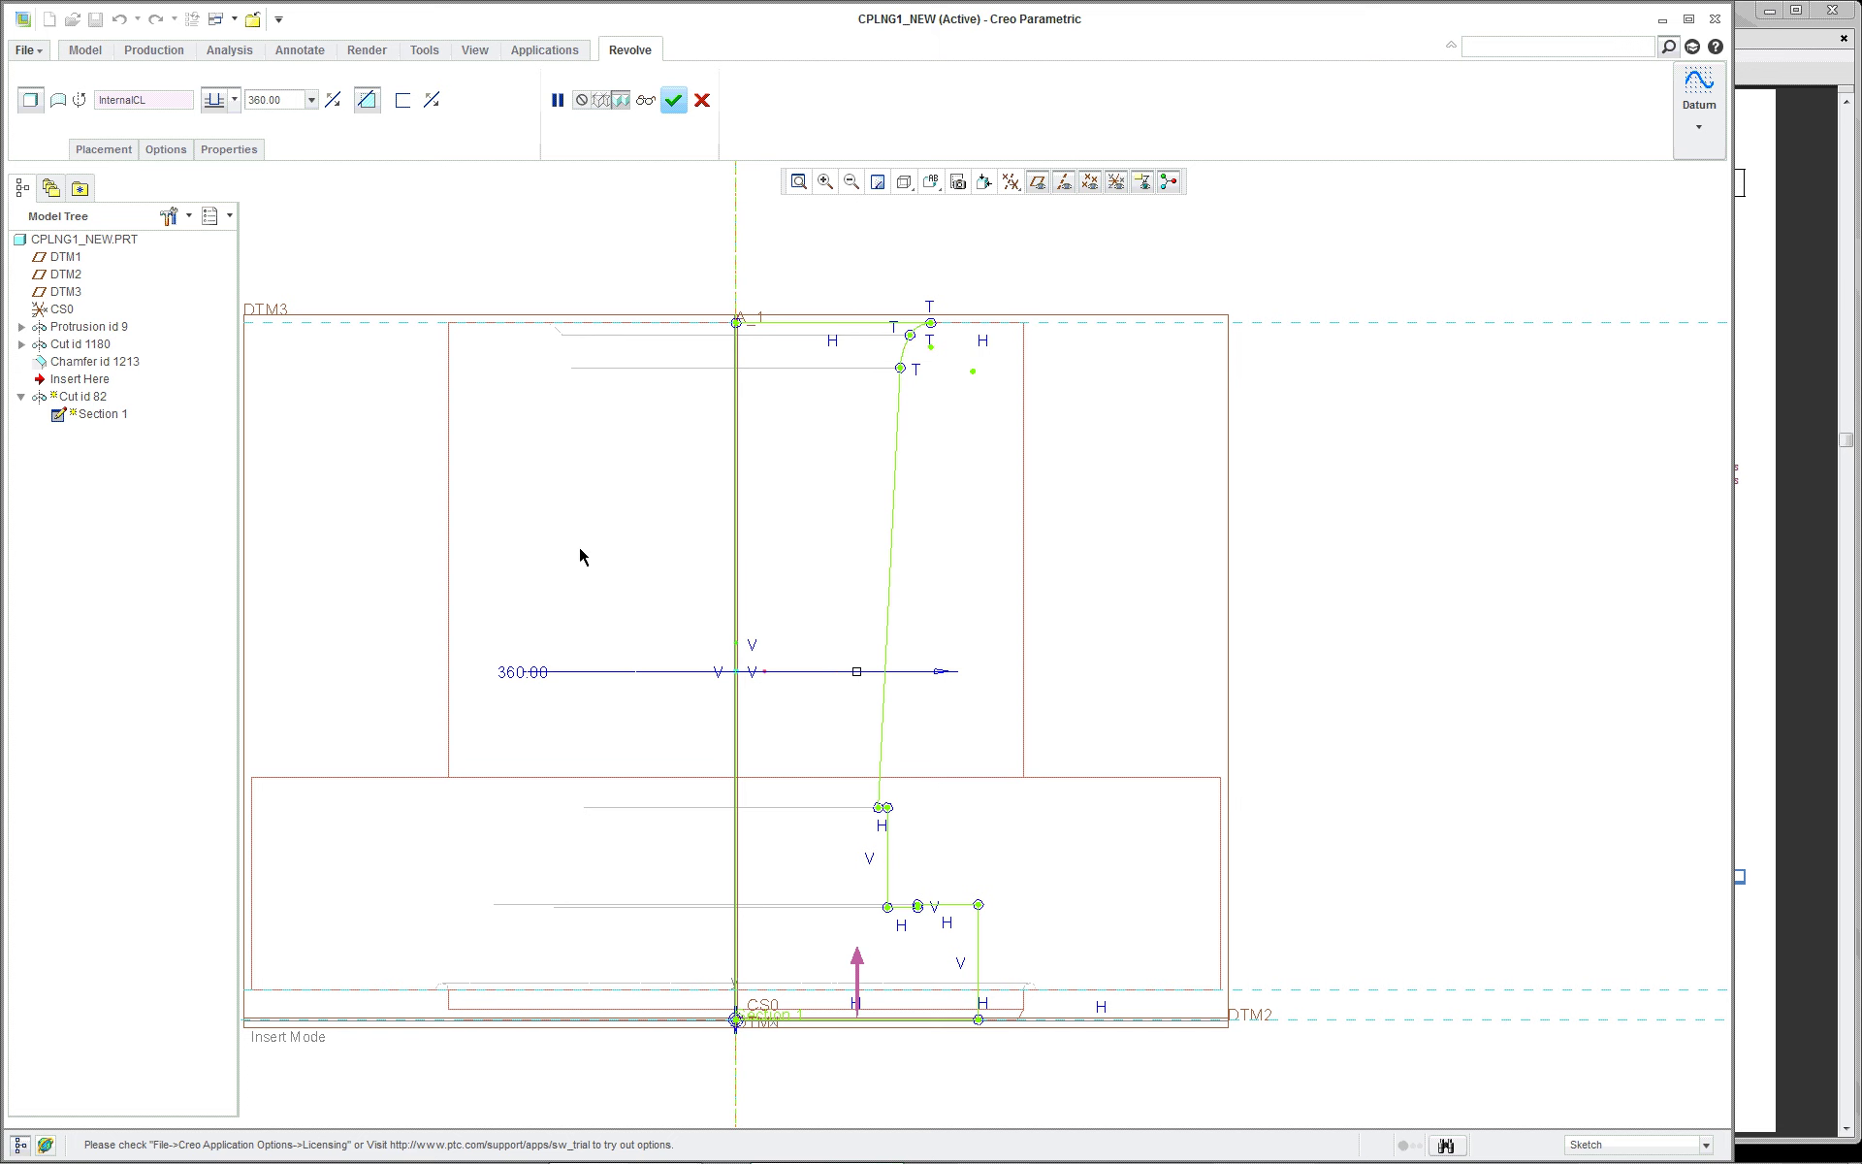
right_click(598, 218)
left_click(684, 284)
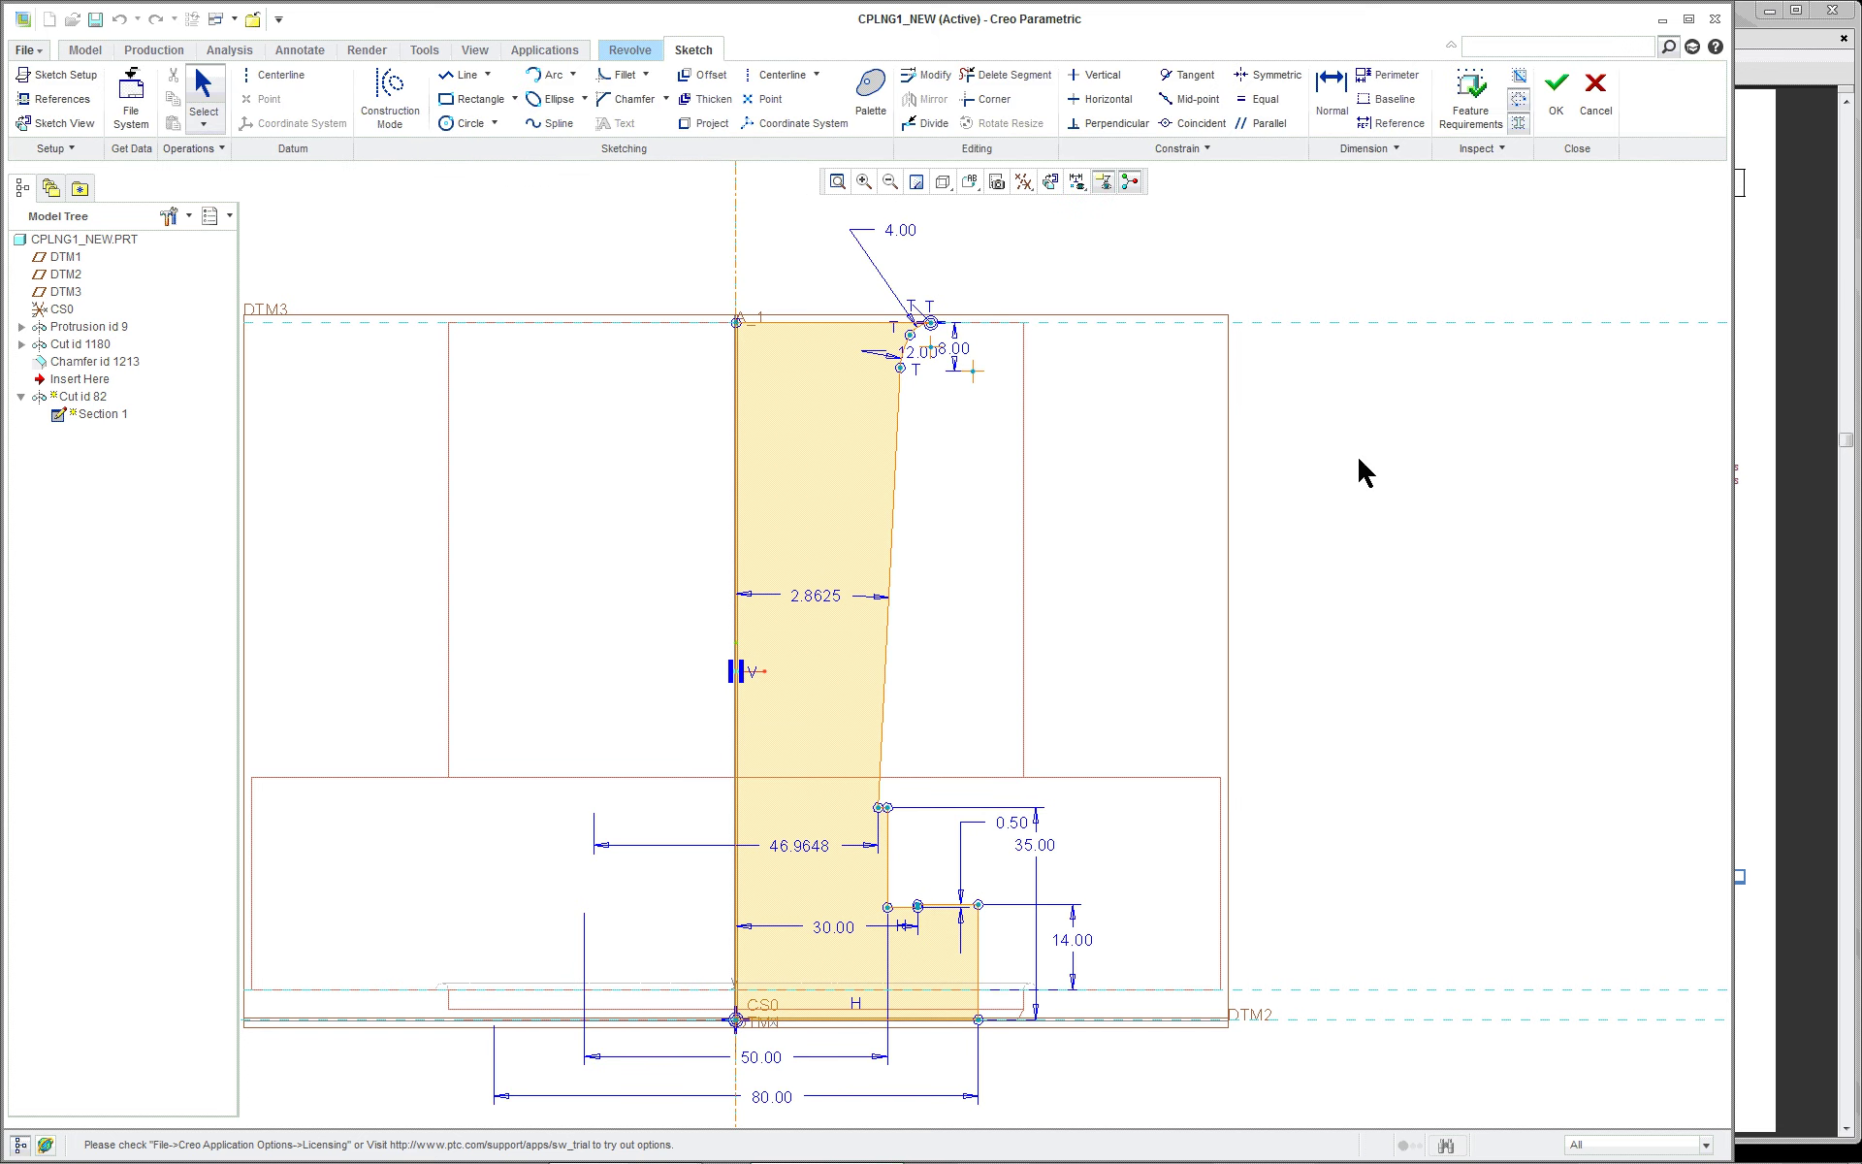
Examine the stepped bore profile and its rounded mouth with their dimensions, and accept the sketch and the revolved cut without edits
scroll(1038, 853, "down", 1)
scroll(1015, 1070, "up", 3)
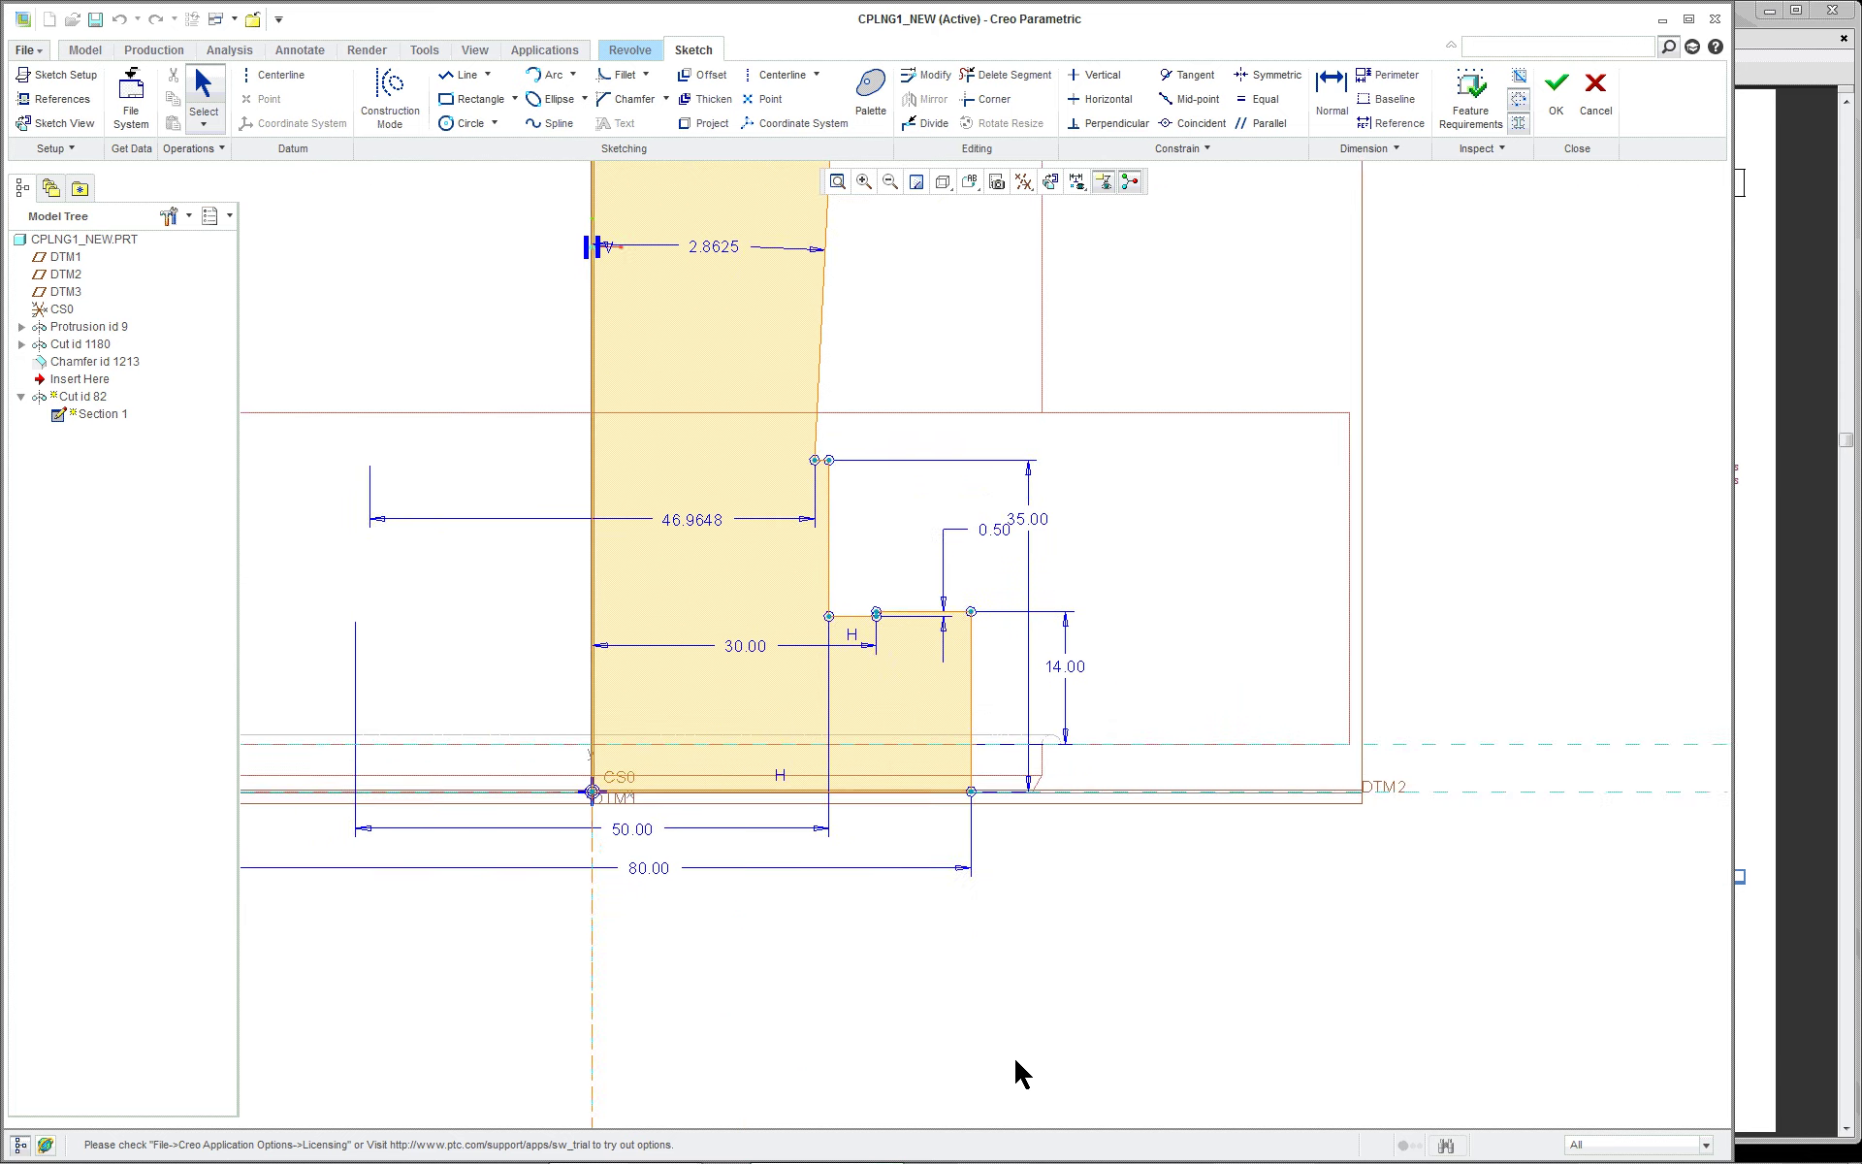
scroll(1014, 1055, "down", 2)
scroll(1038, 669, "up", 1)
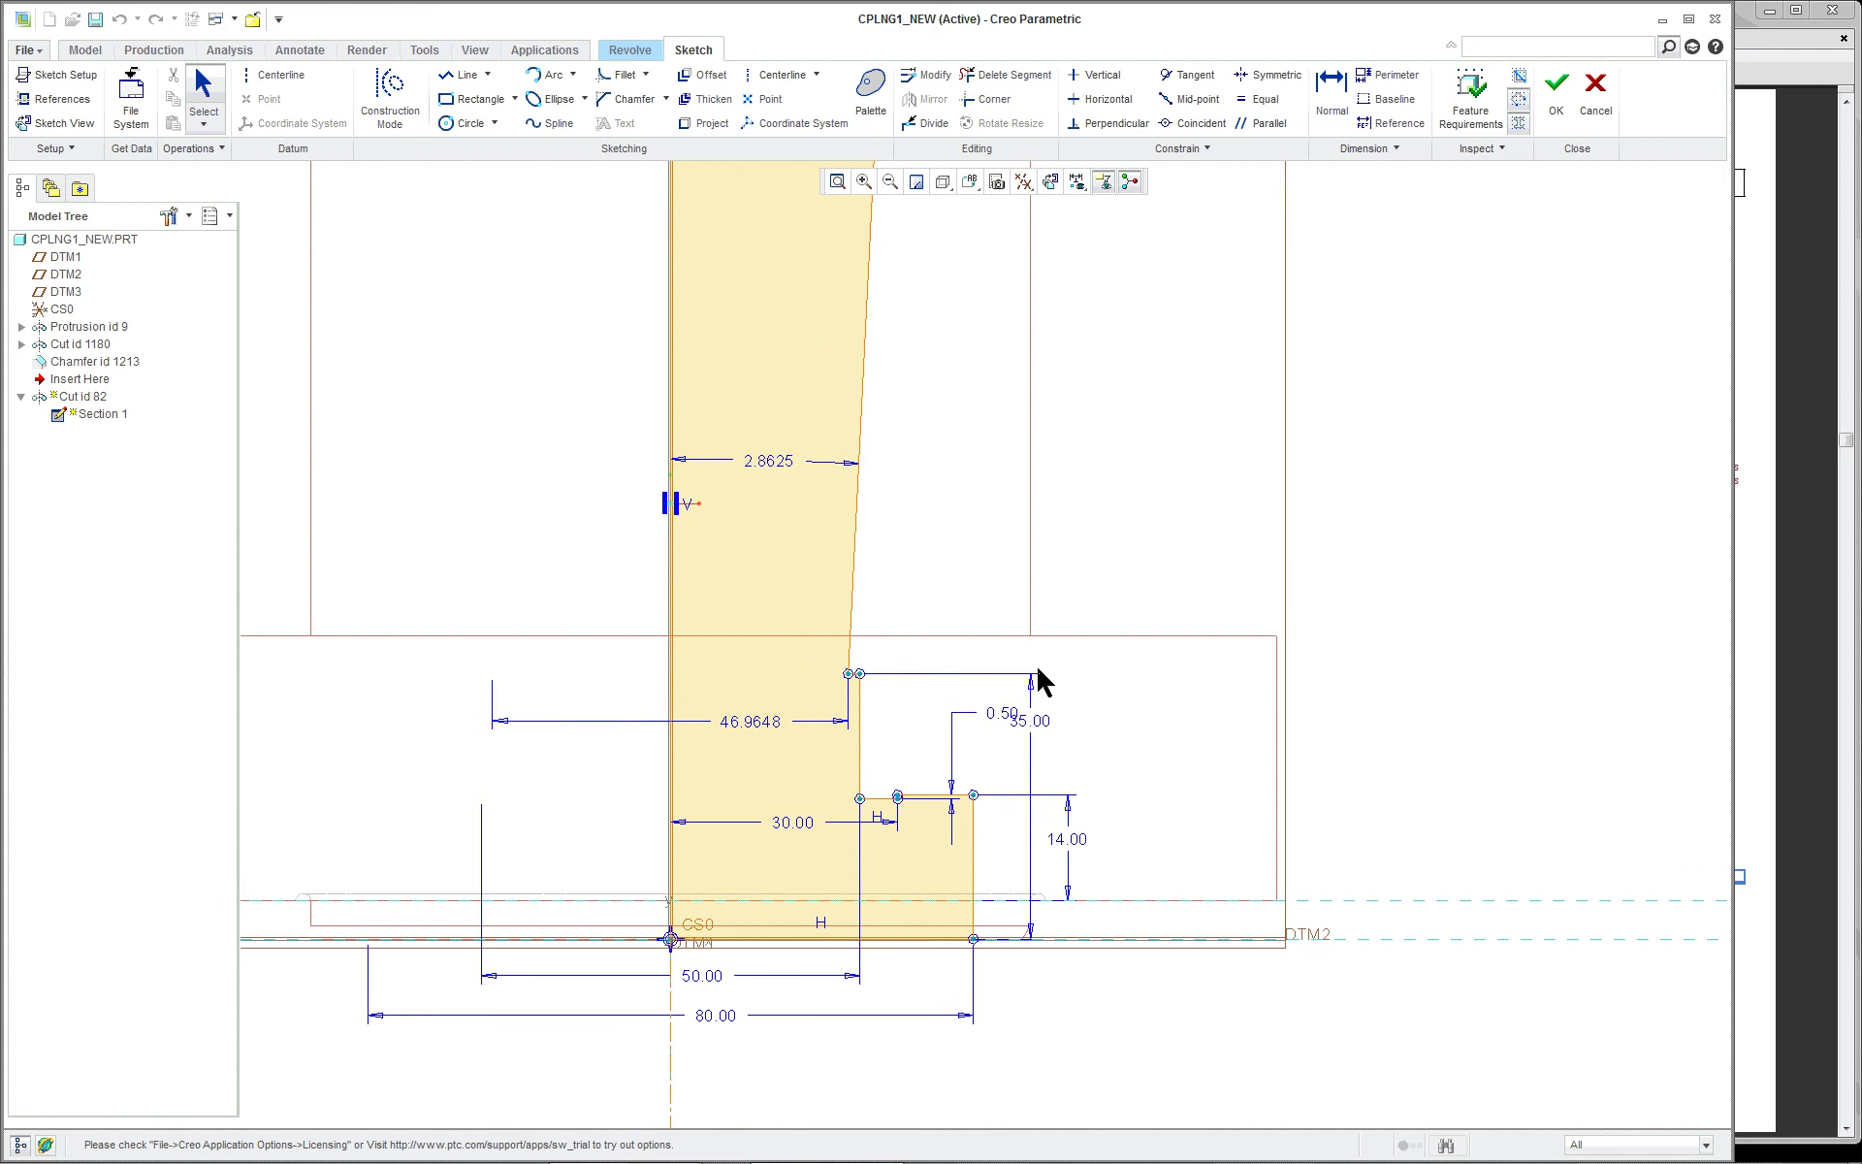
scroll(916, 698, "down", 3)
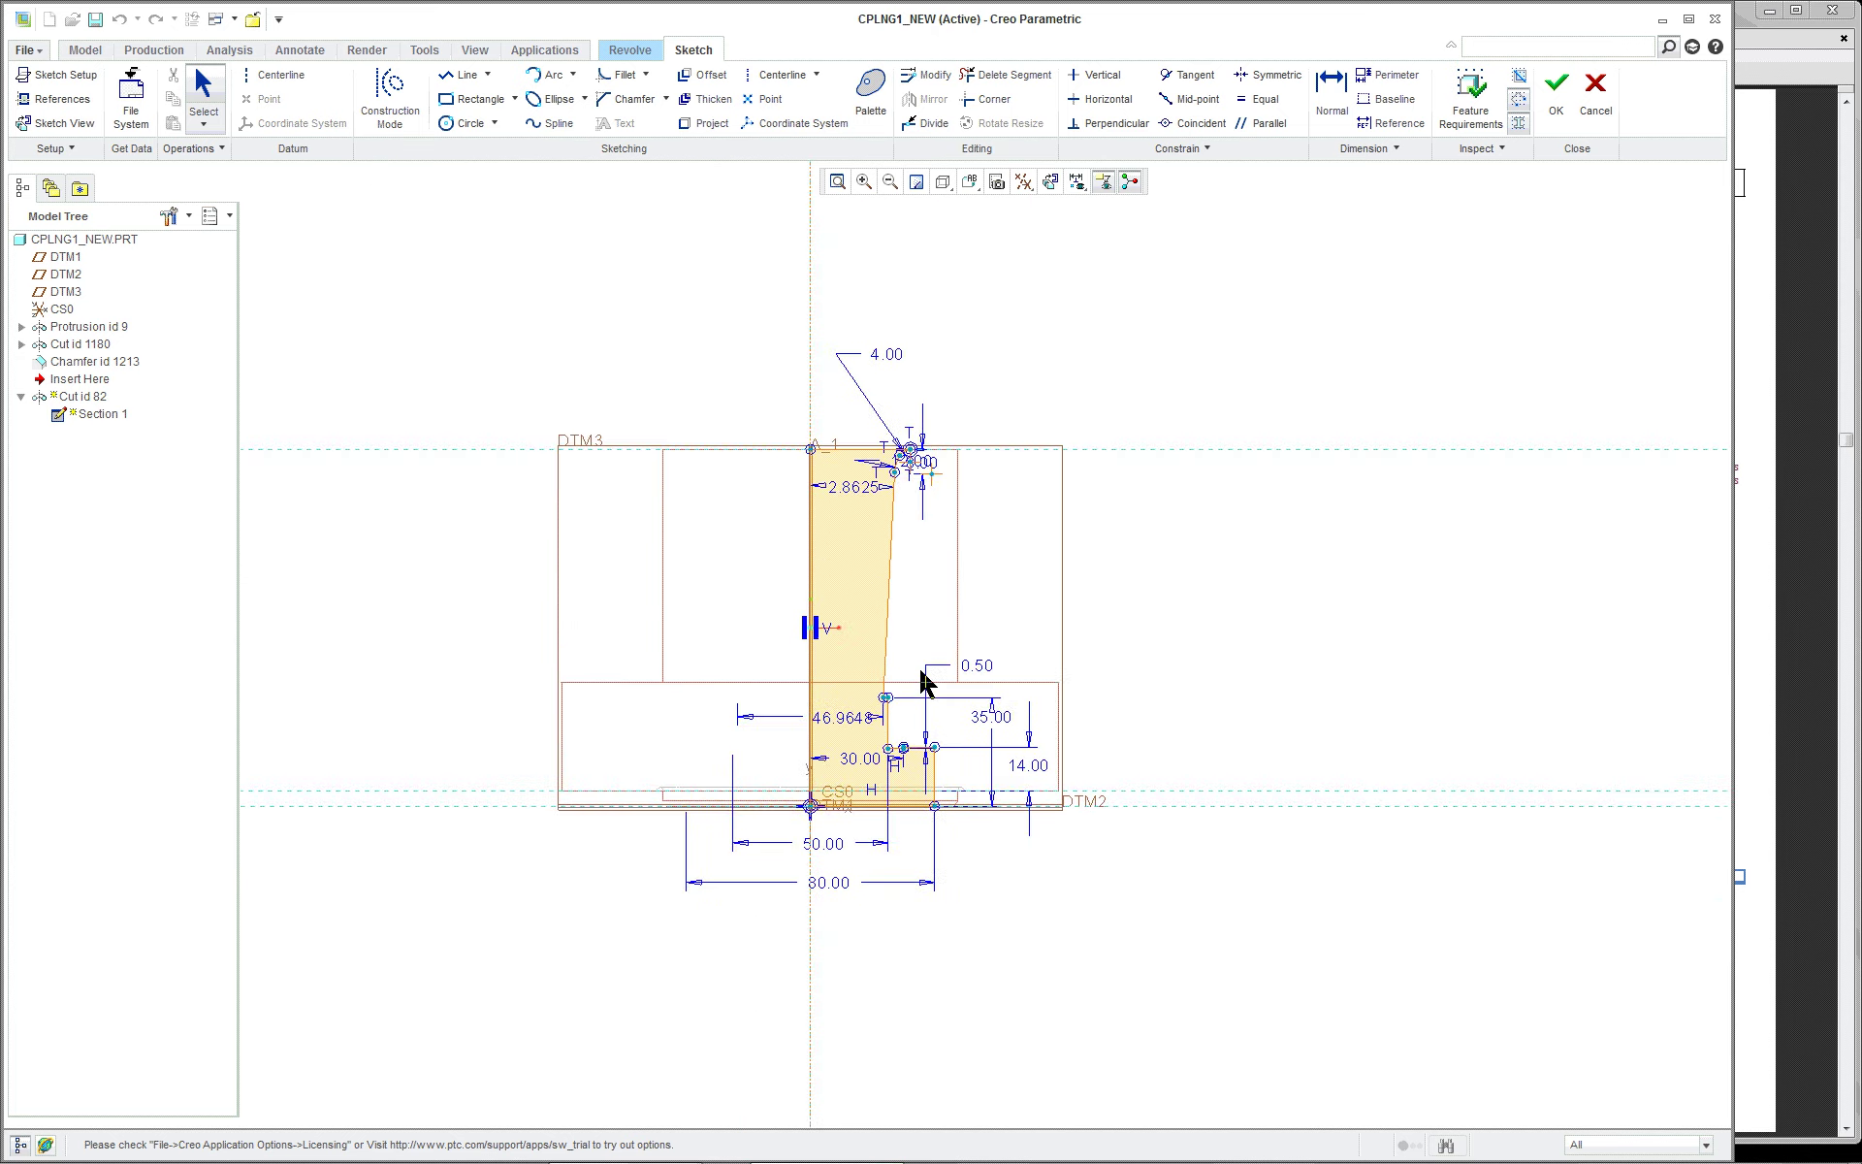
scroll(902, 504, "up", 5)
scroll(892, 533, "up", 2)
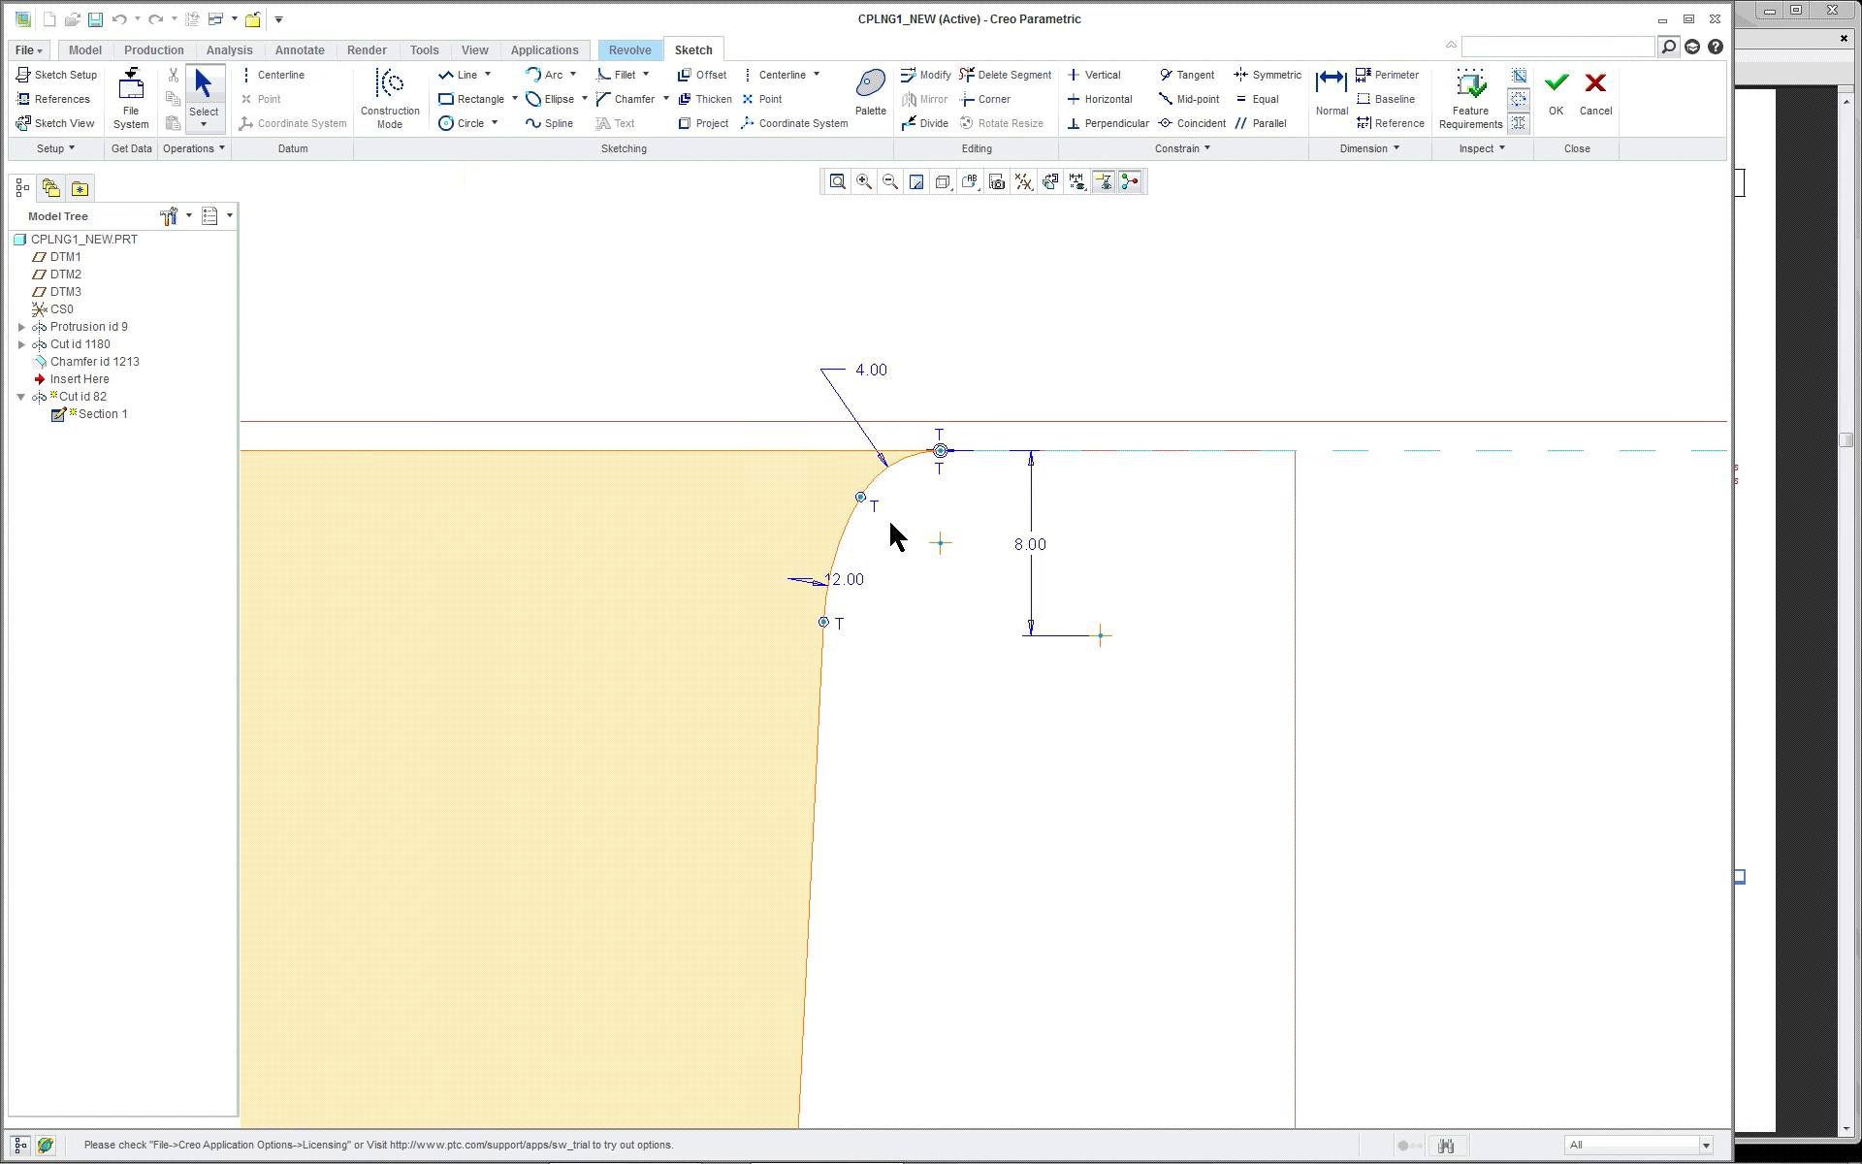
left_click(1555, 94)
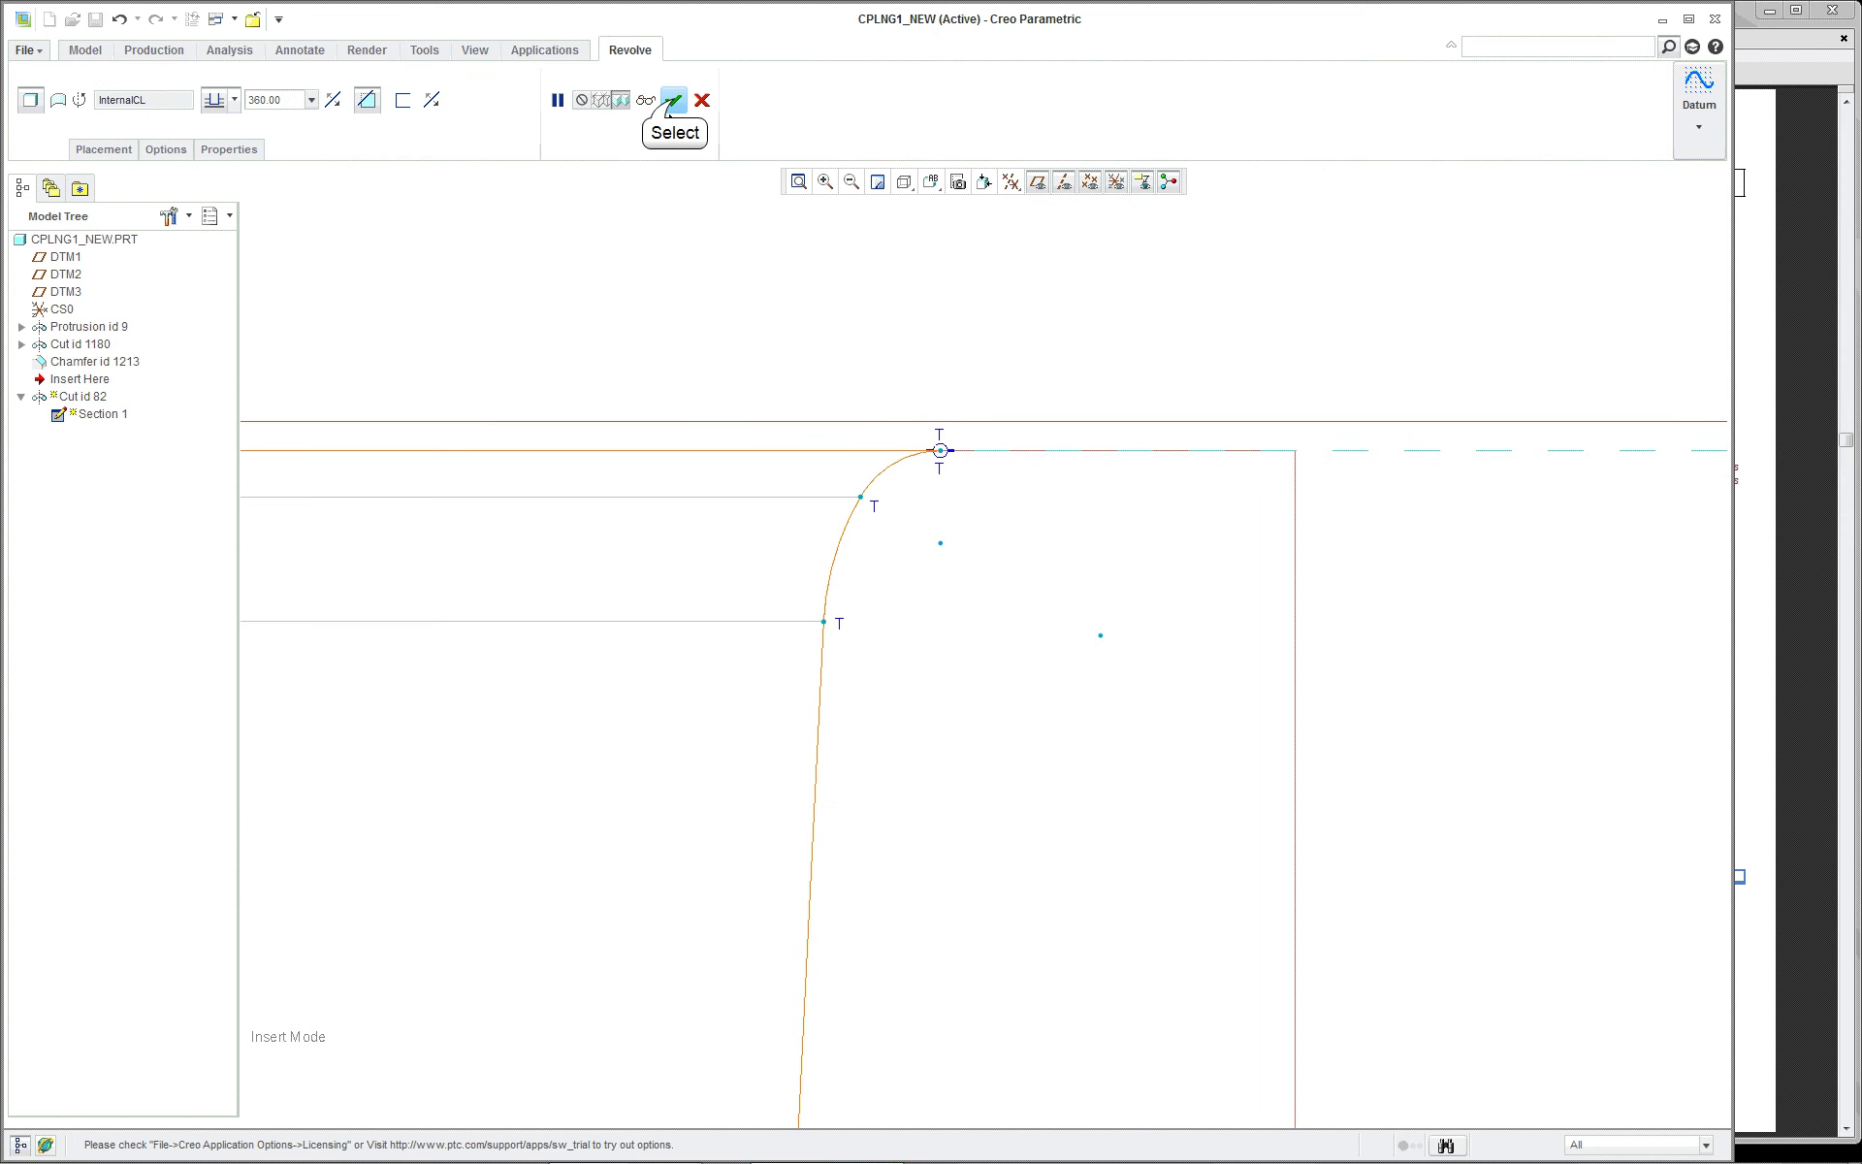
left_click(672, 101)
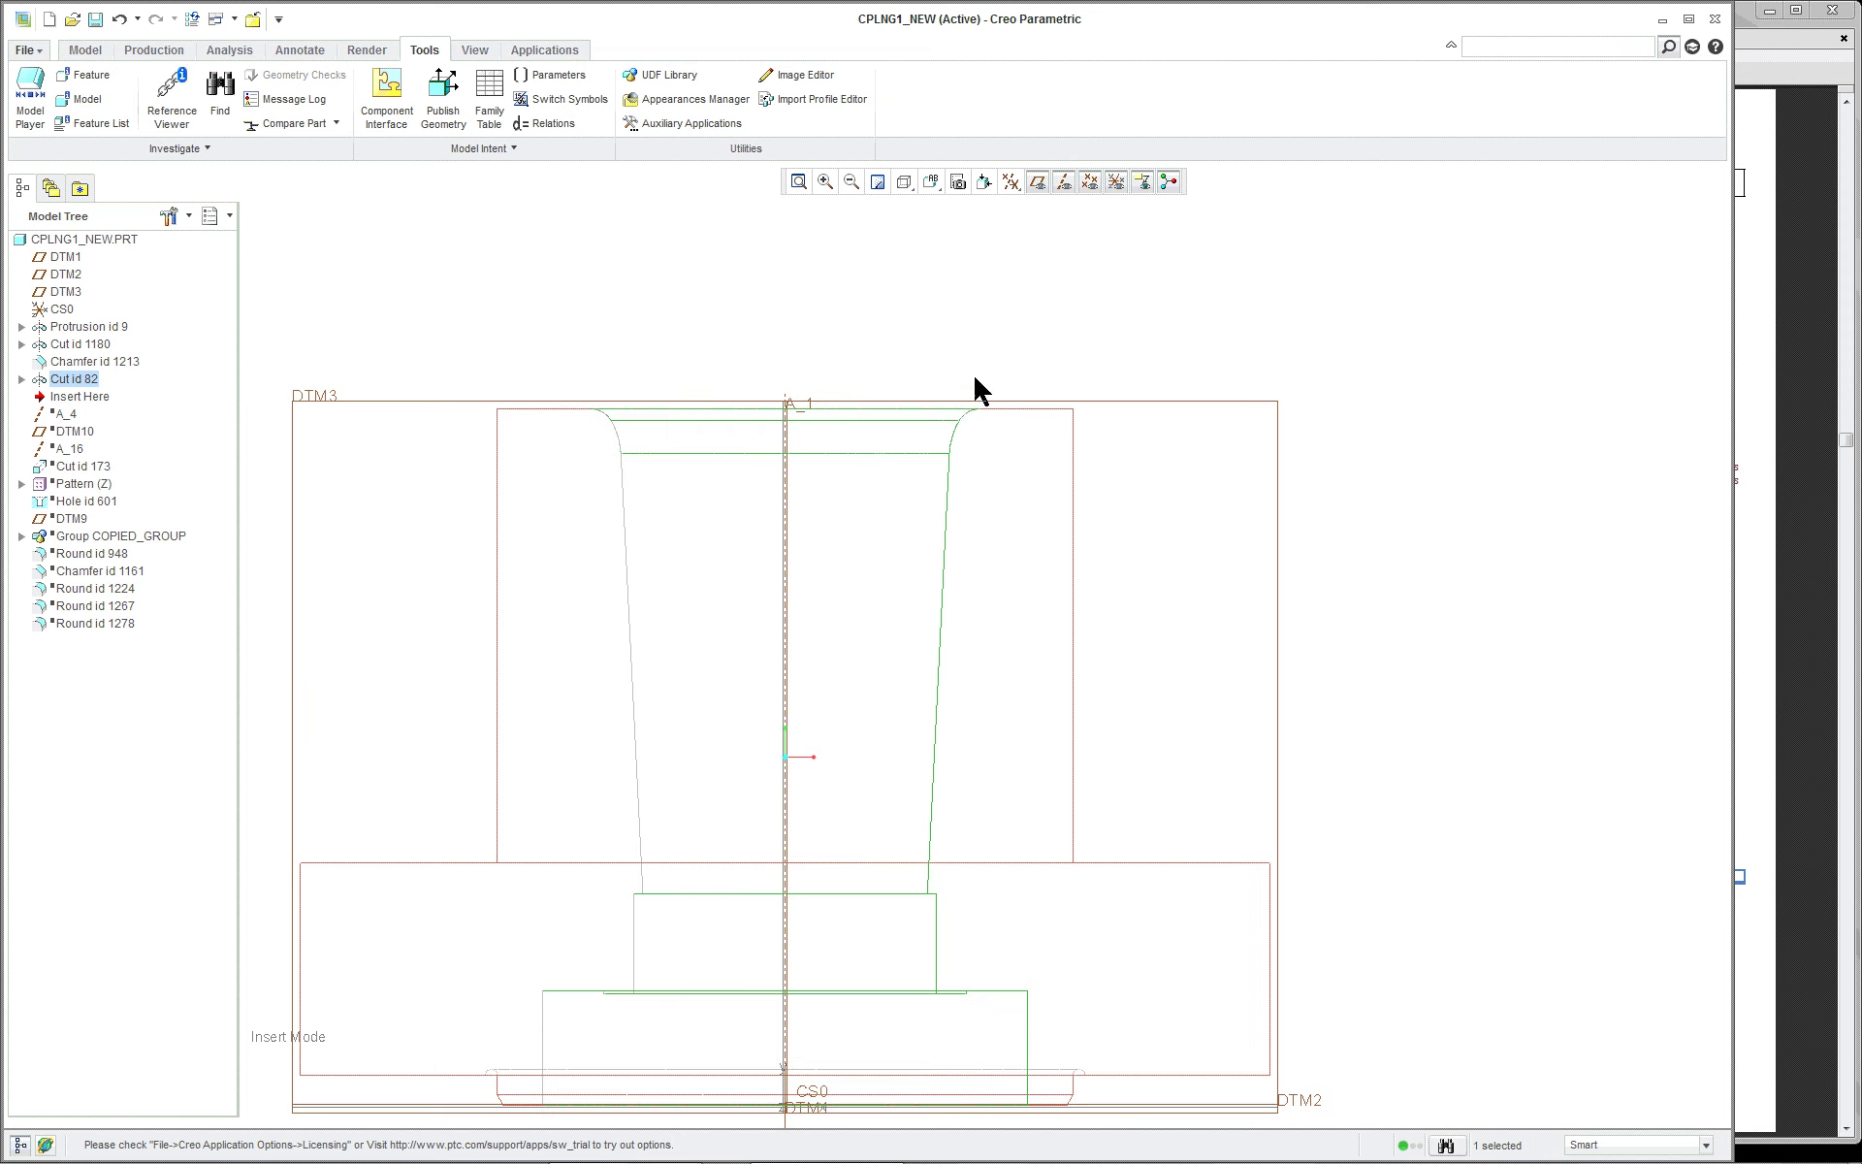
Switch the model display to Shading With Reflections and view the part from its flange face, looking into the bore
left_click(905, 182)
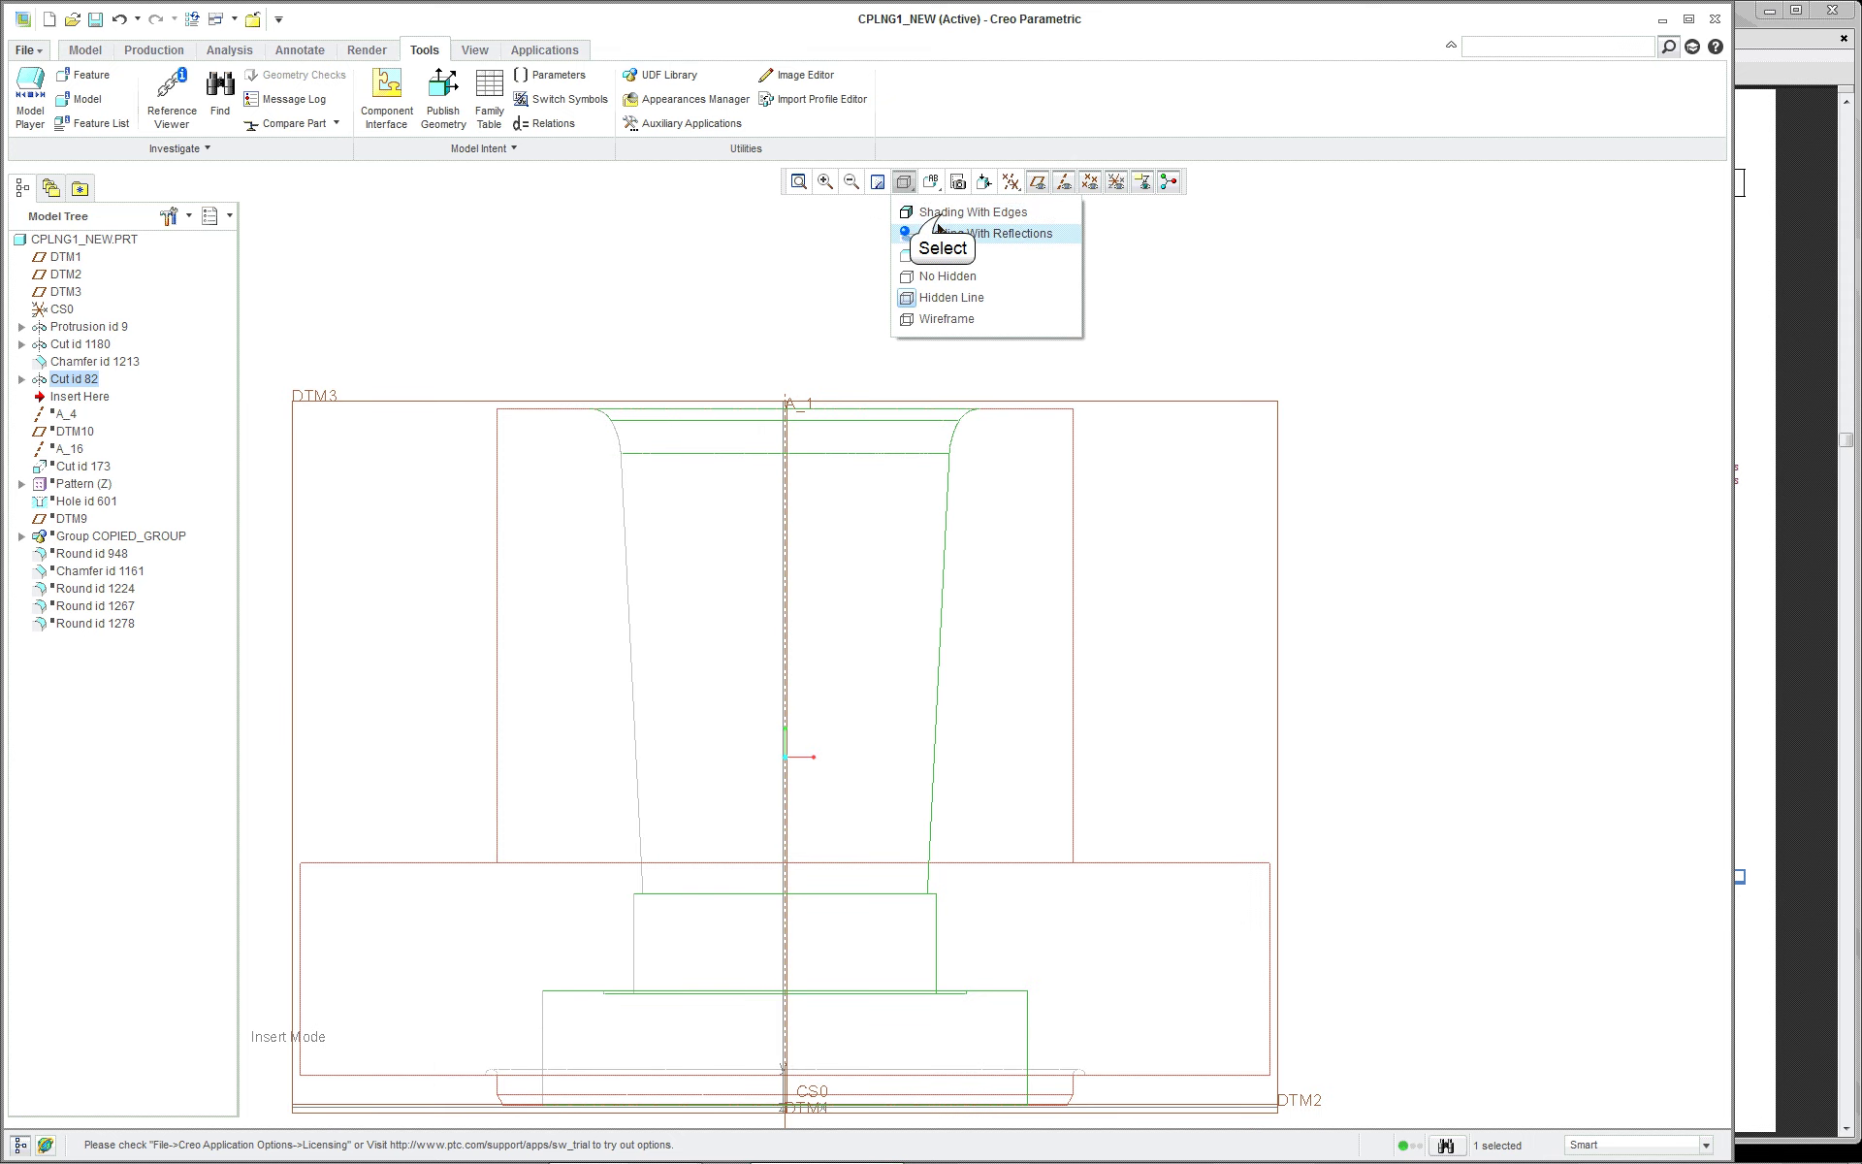
left_click(936, 229)
mouse_move(1034, 653)
middle_mouse_down()
mouse_move(1019, 504)
mouse_move(952, 477)
middle_mouse_up()
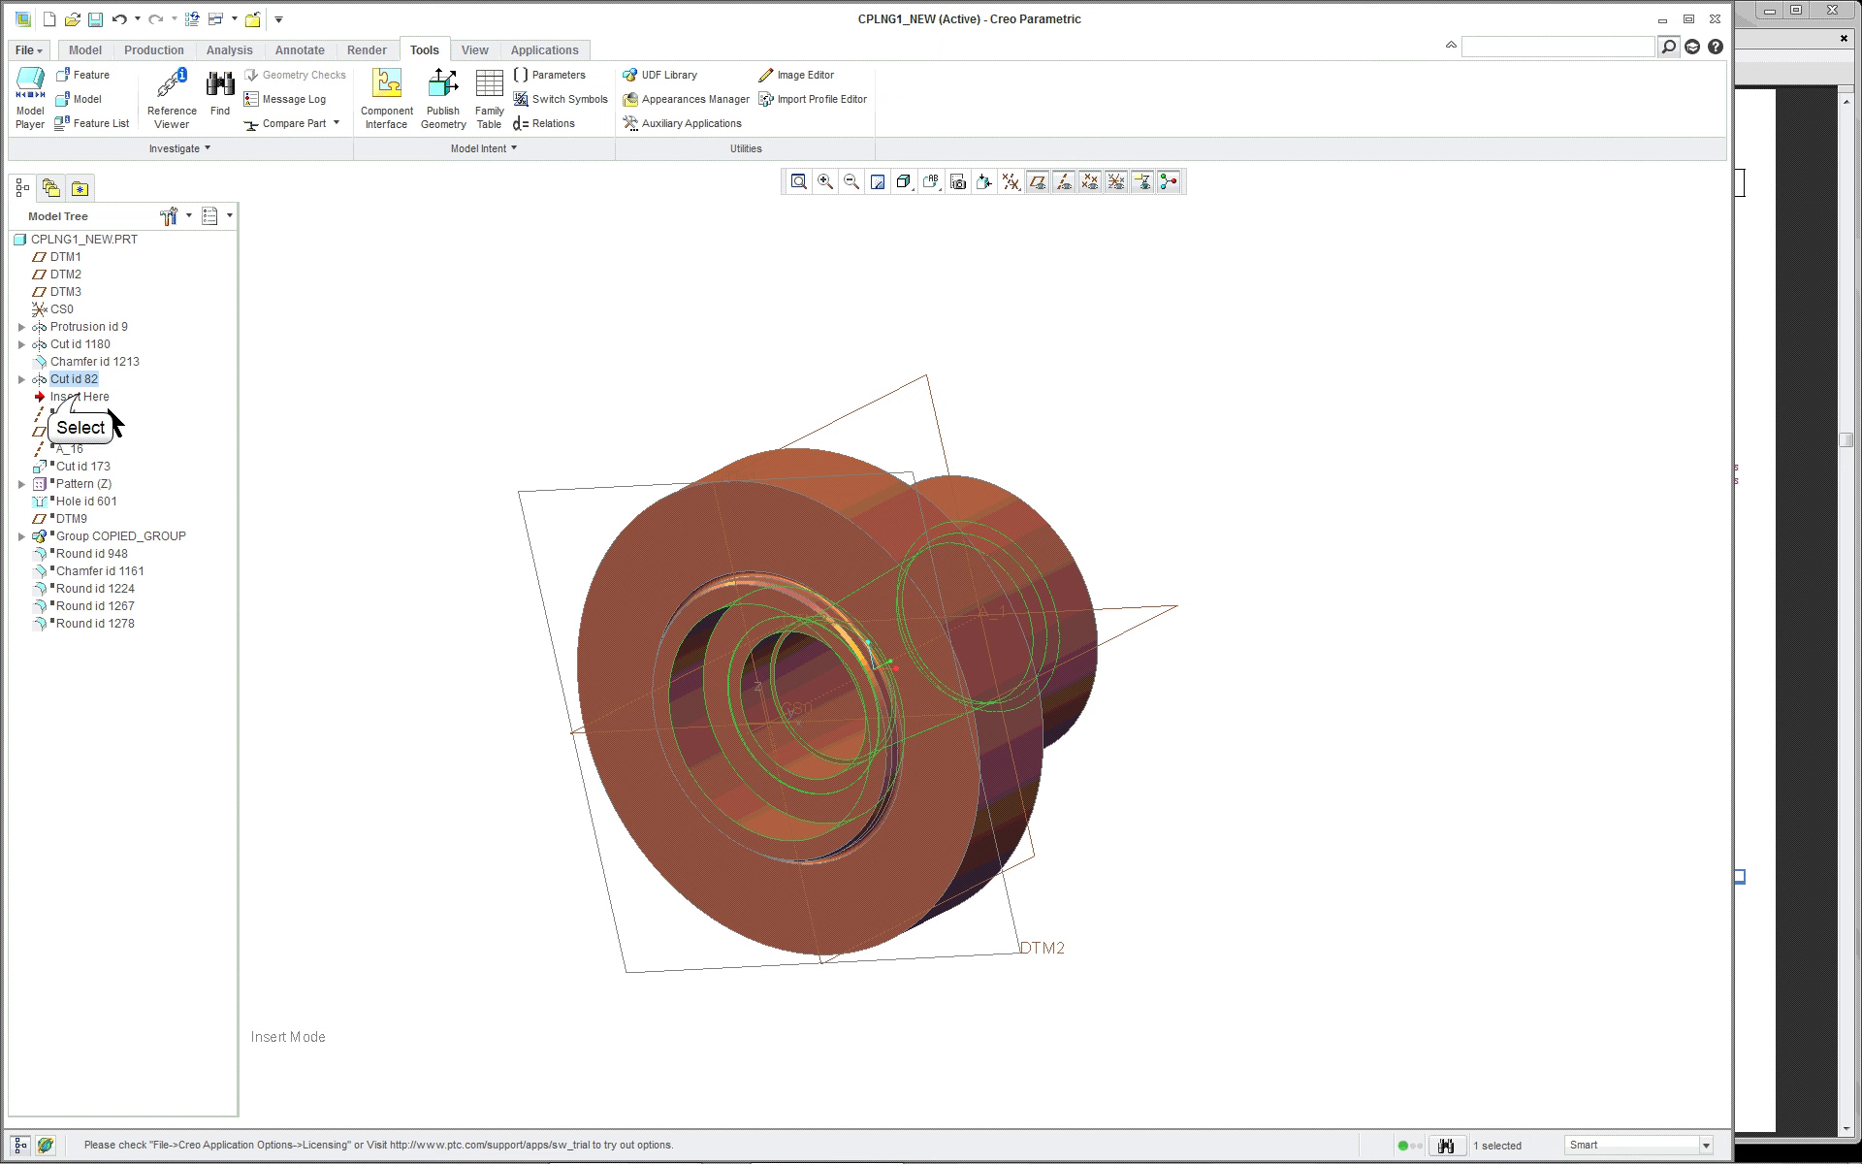
Roll the model forward by moving the insertion point to just after Cut id 173, and examine that keyway cut in the bore up close
left_click_drag(80, 399, 102, 482)
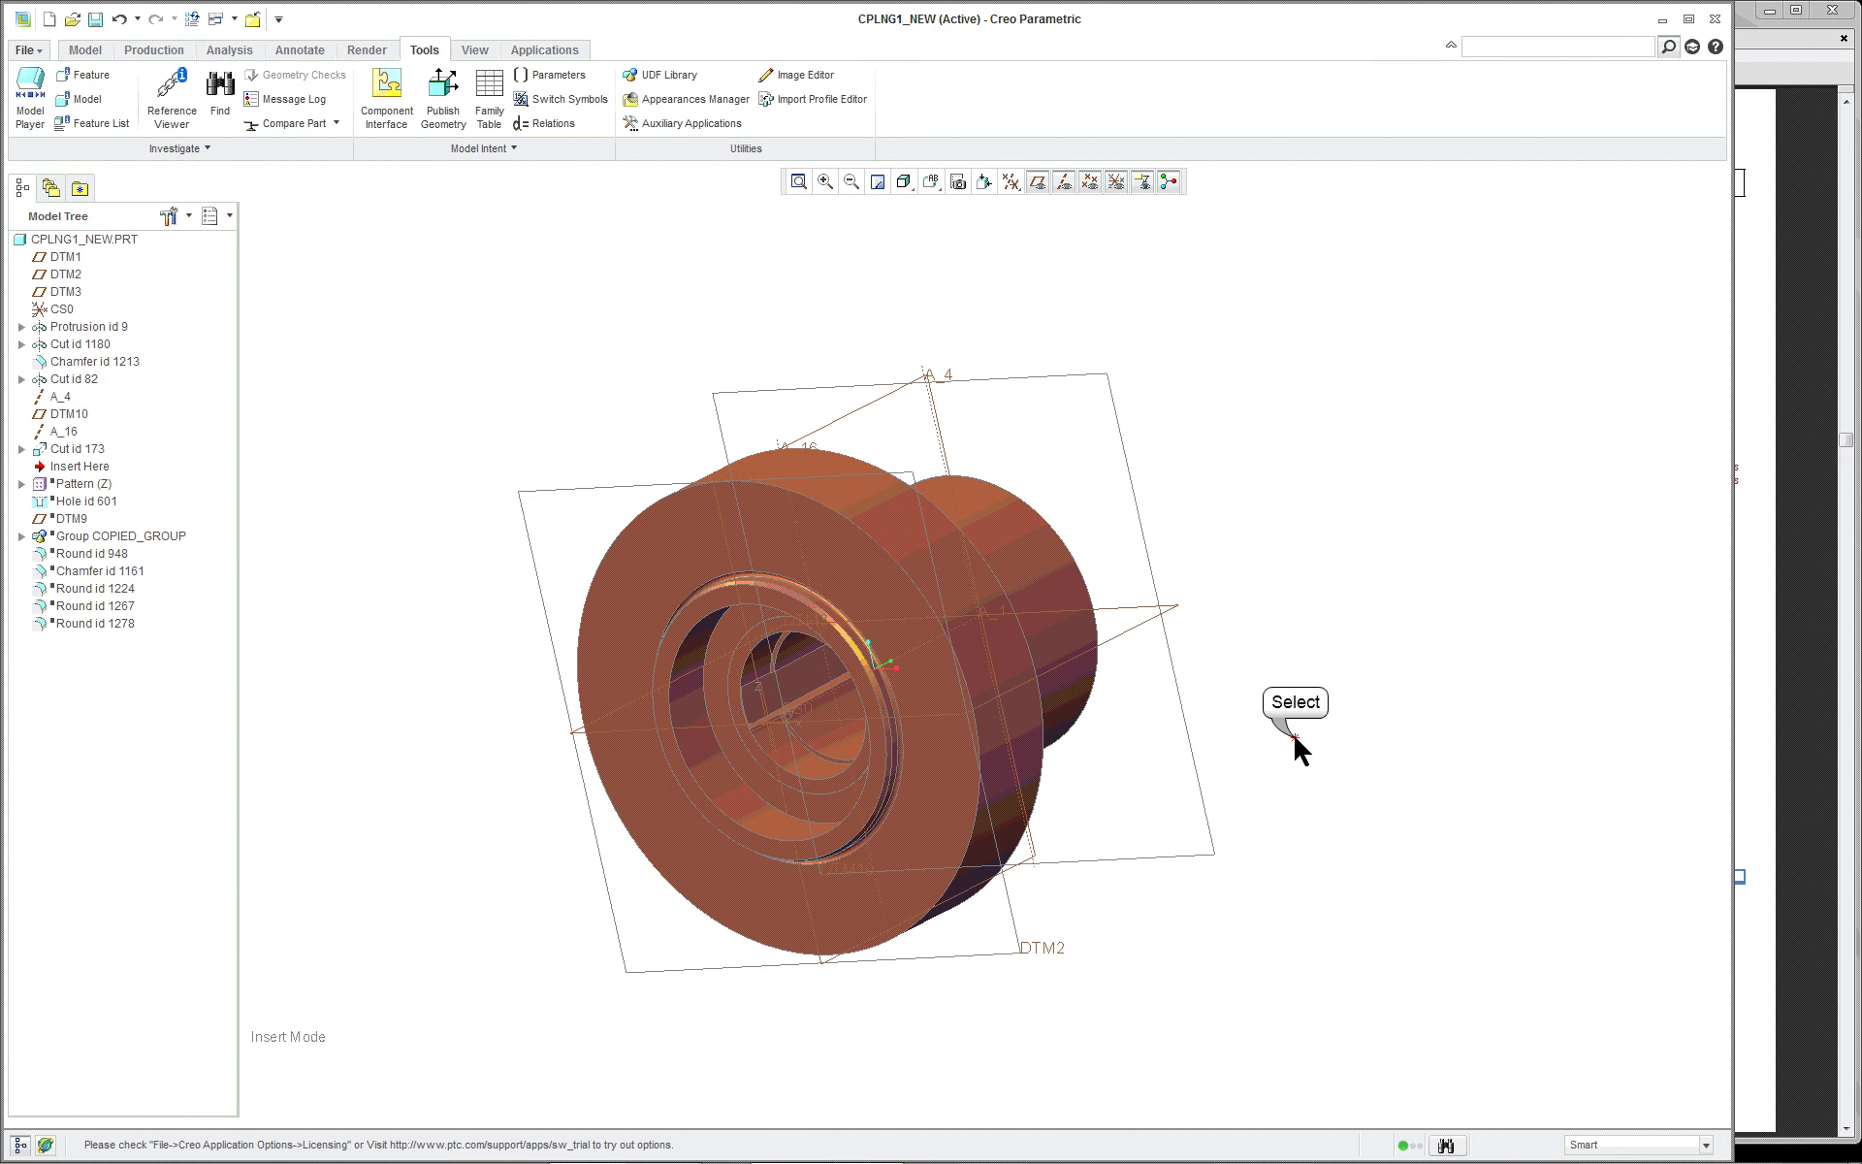
left_click(797, 678)
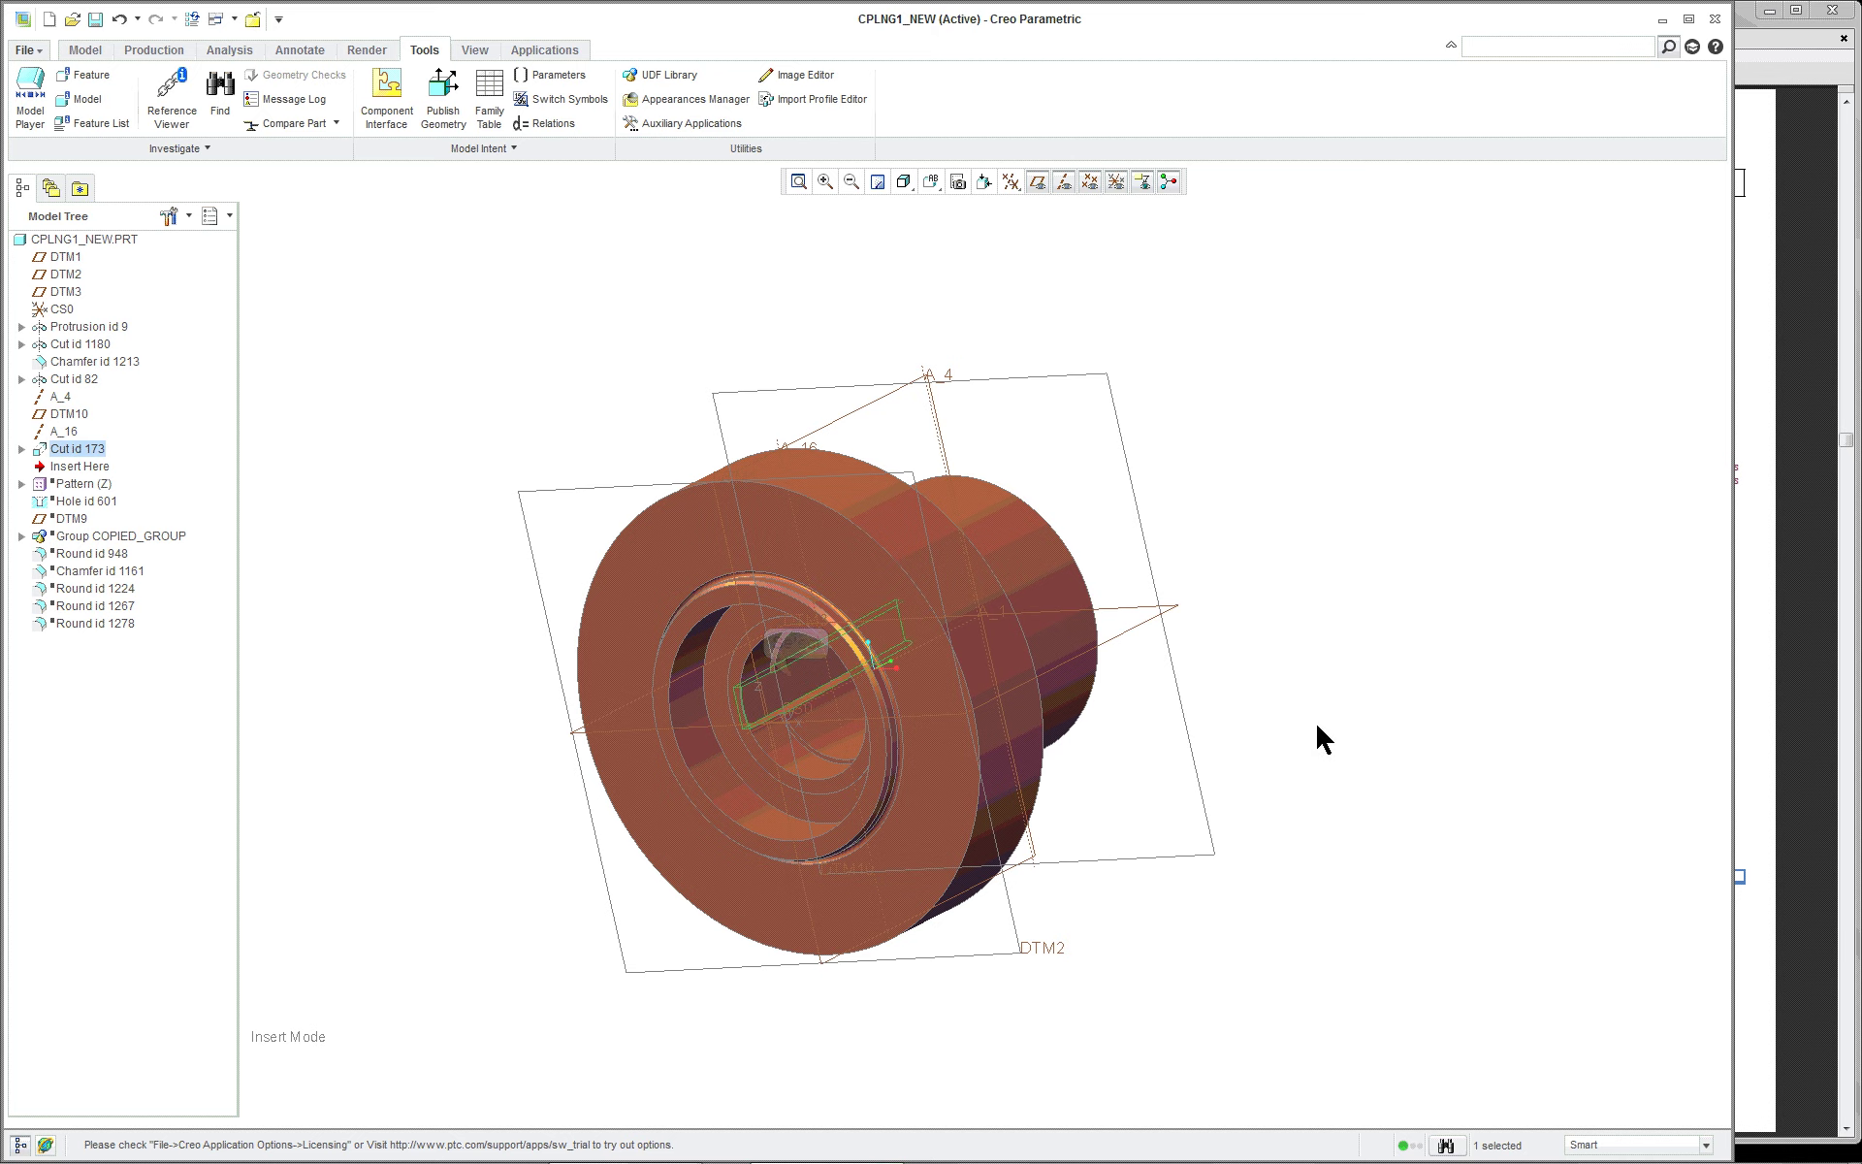
middle_click_drag(1311, 719, 1309, 758)
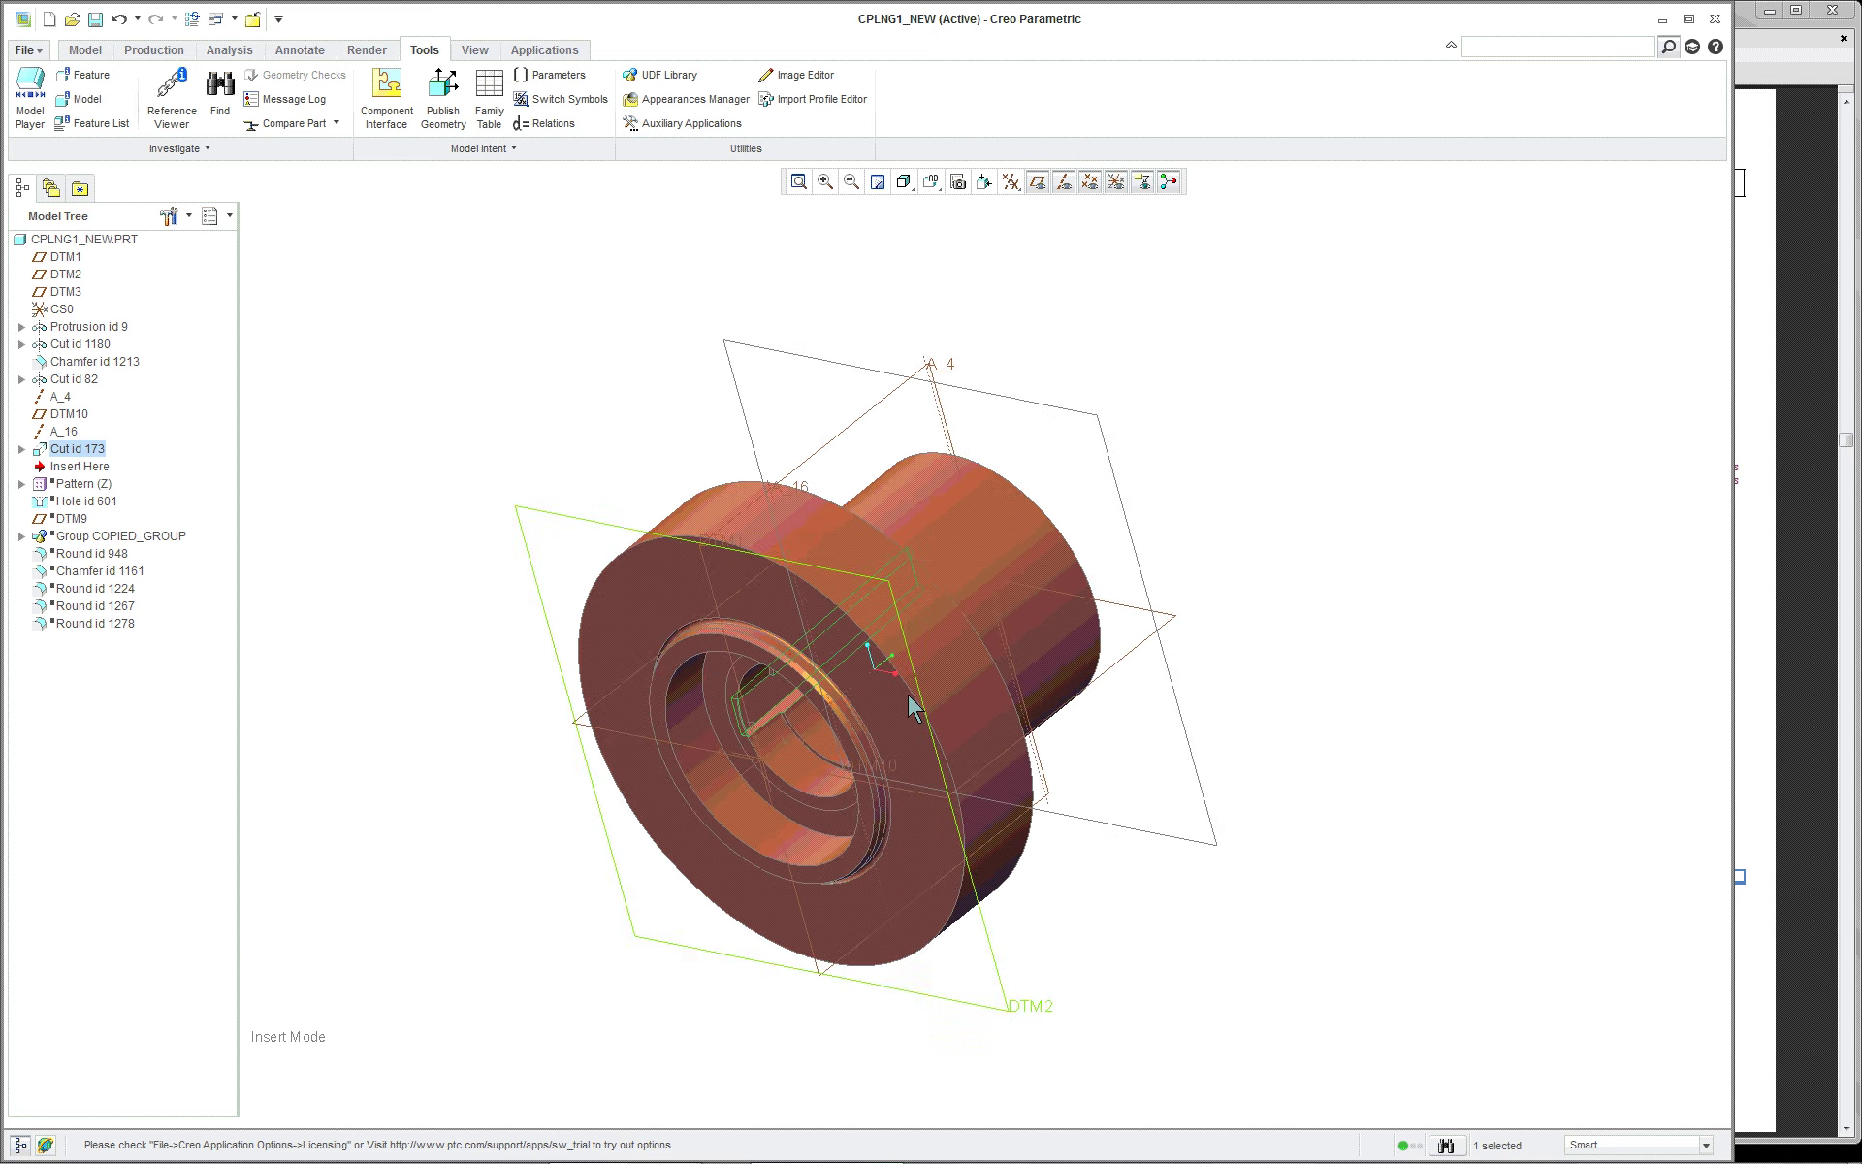
scroll(912, 706, "down", 2)
scroll(516, 788, "down", 5)
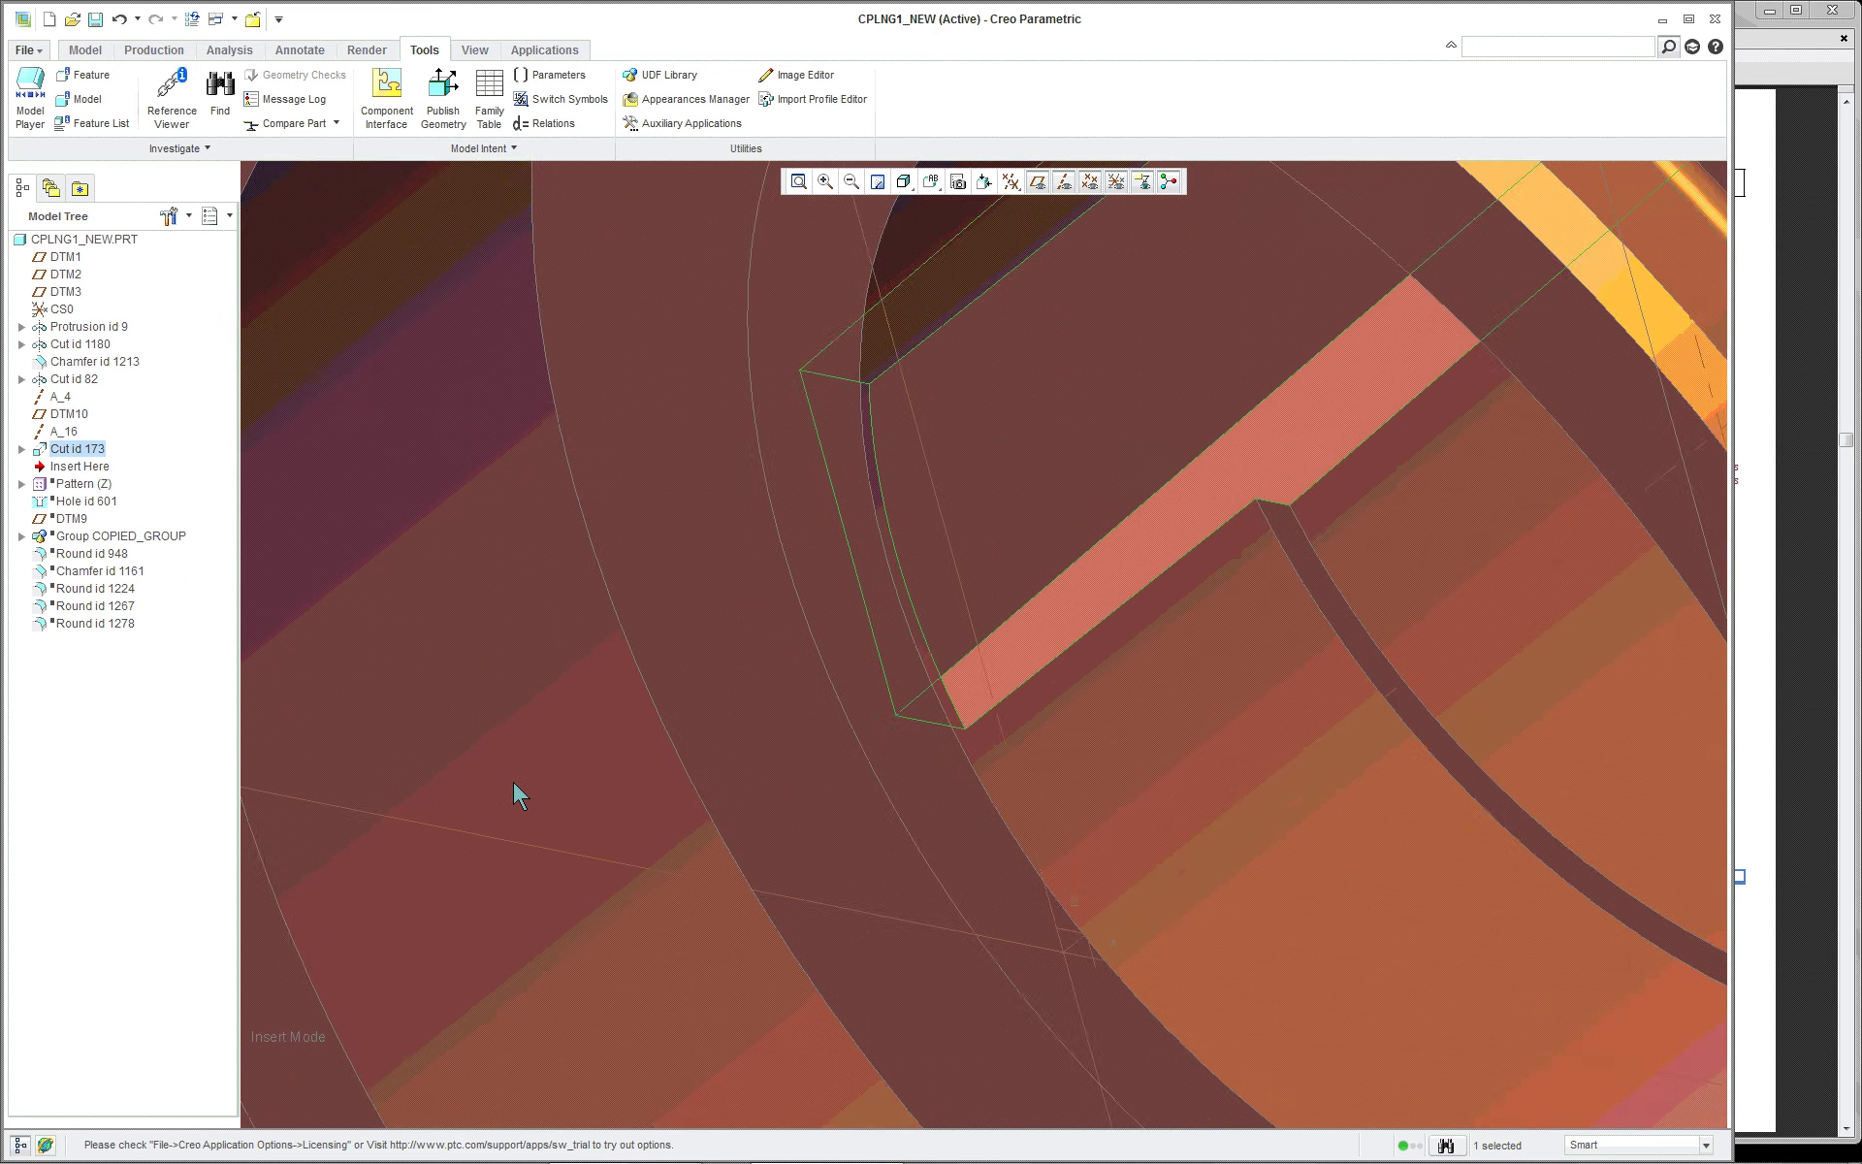
scroll(514, 783, "up", 4)
middle_click_drag(760, 601, 965, 529)
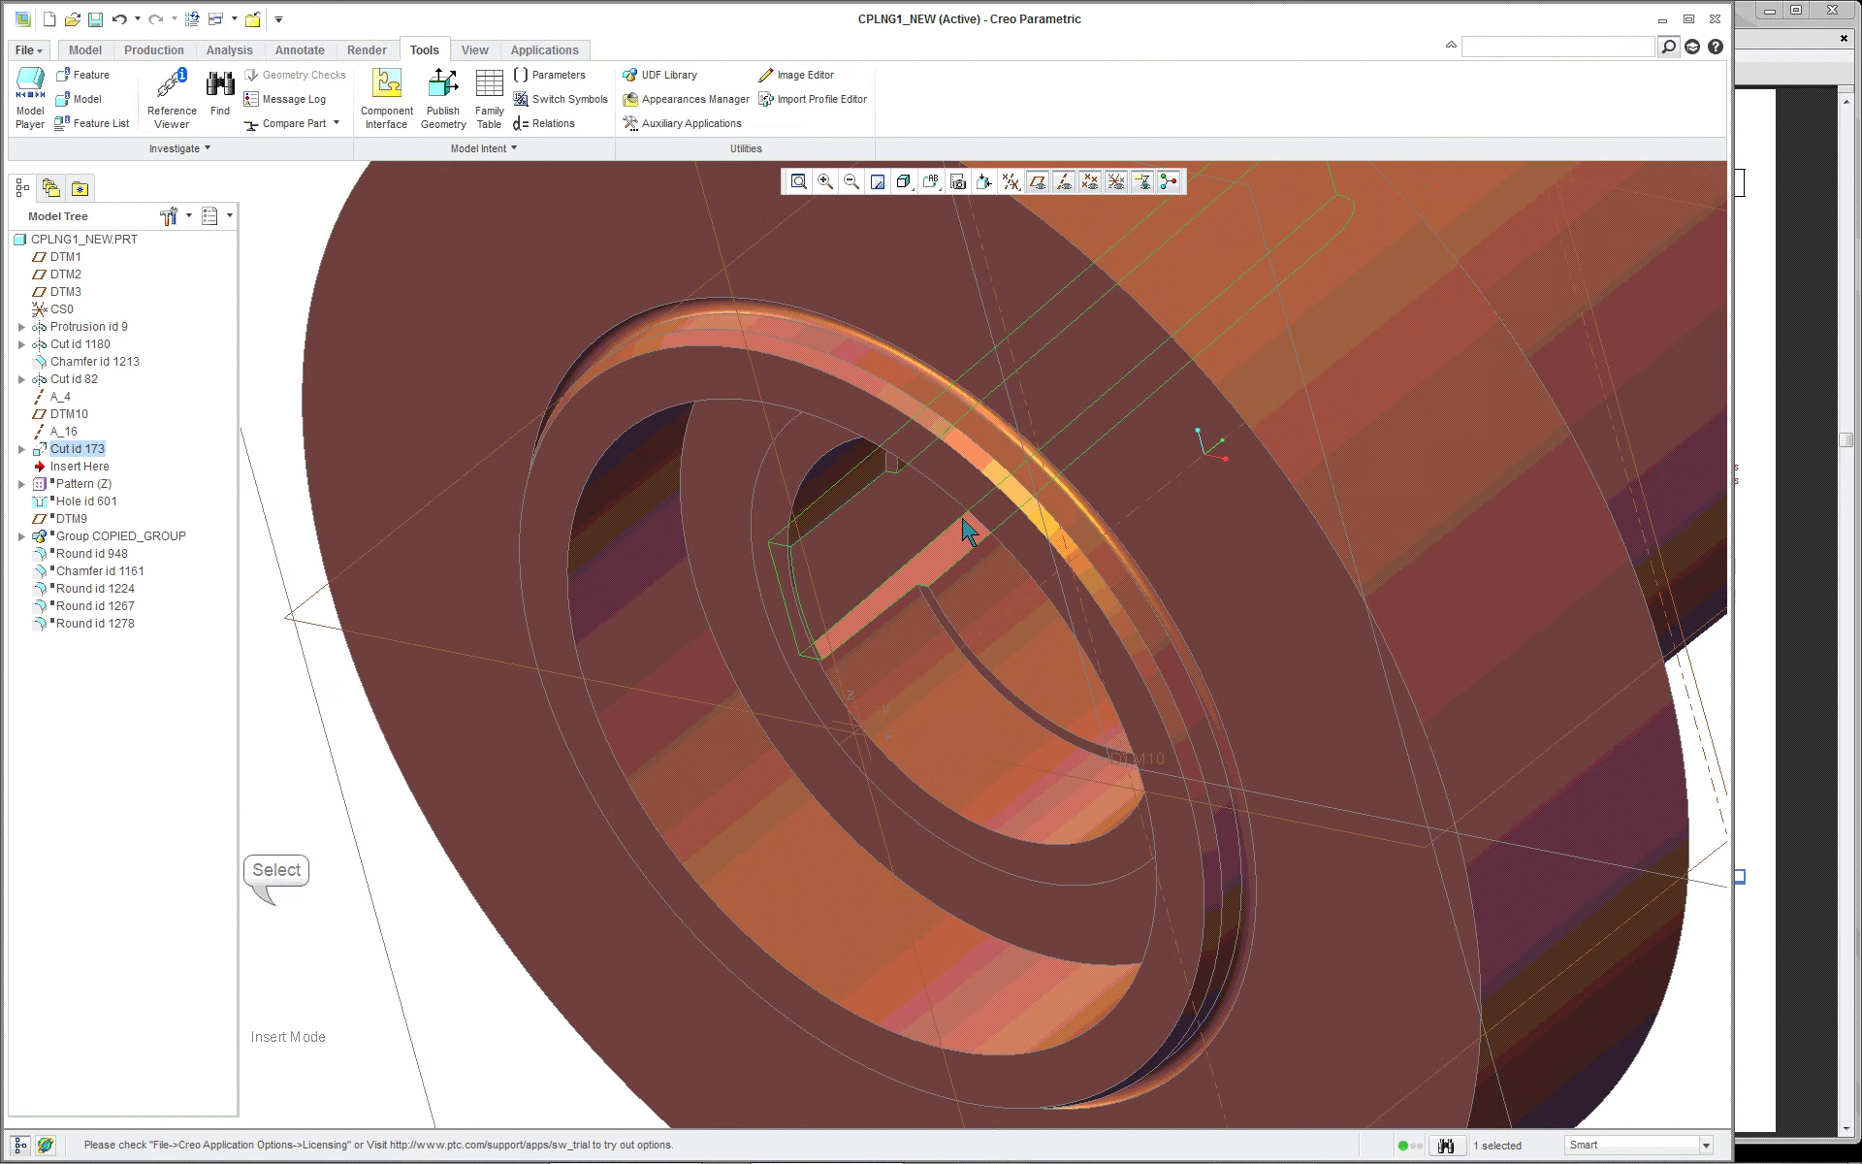
left_click(275, 911)
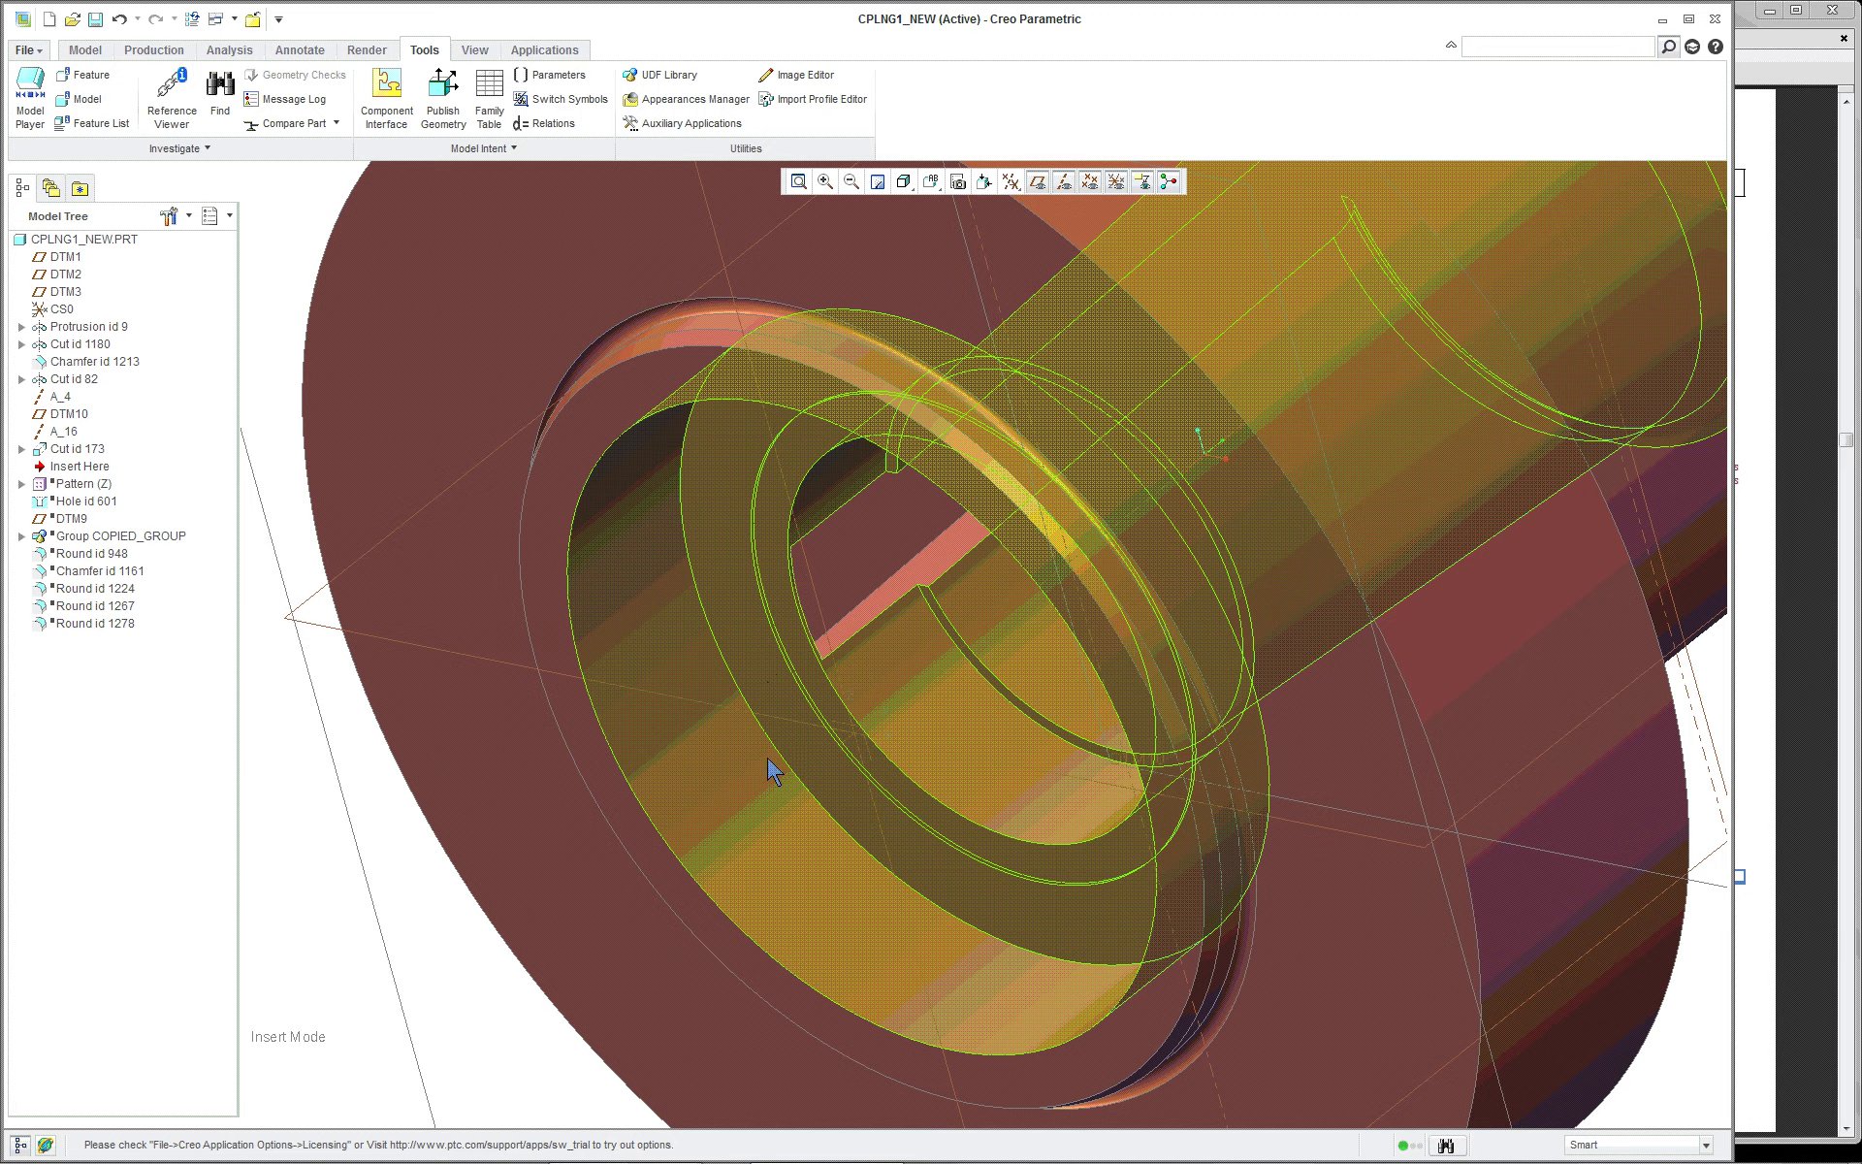
left_click(829, 601)
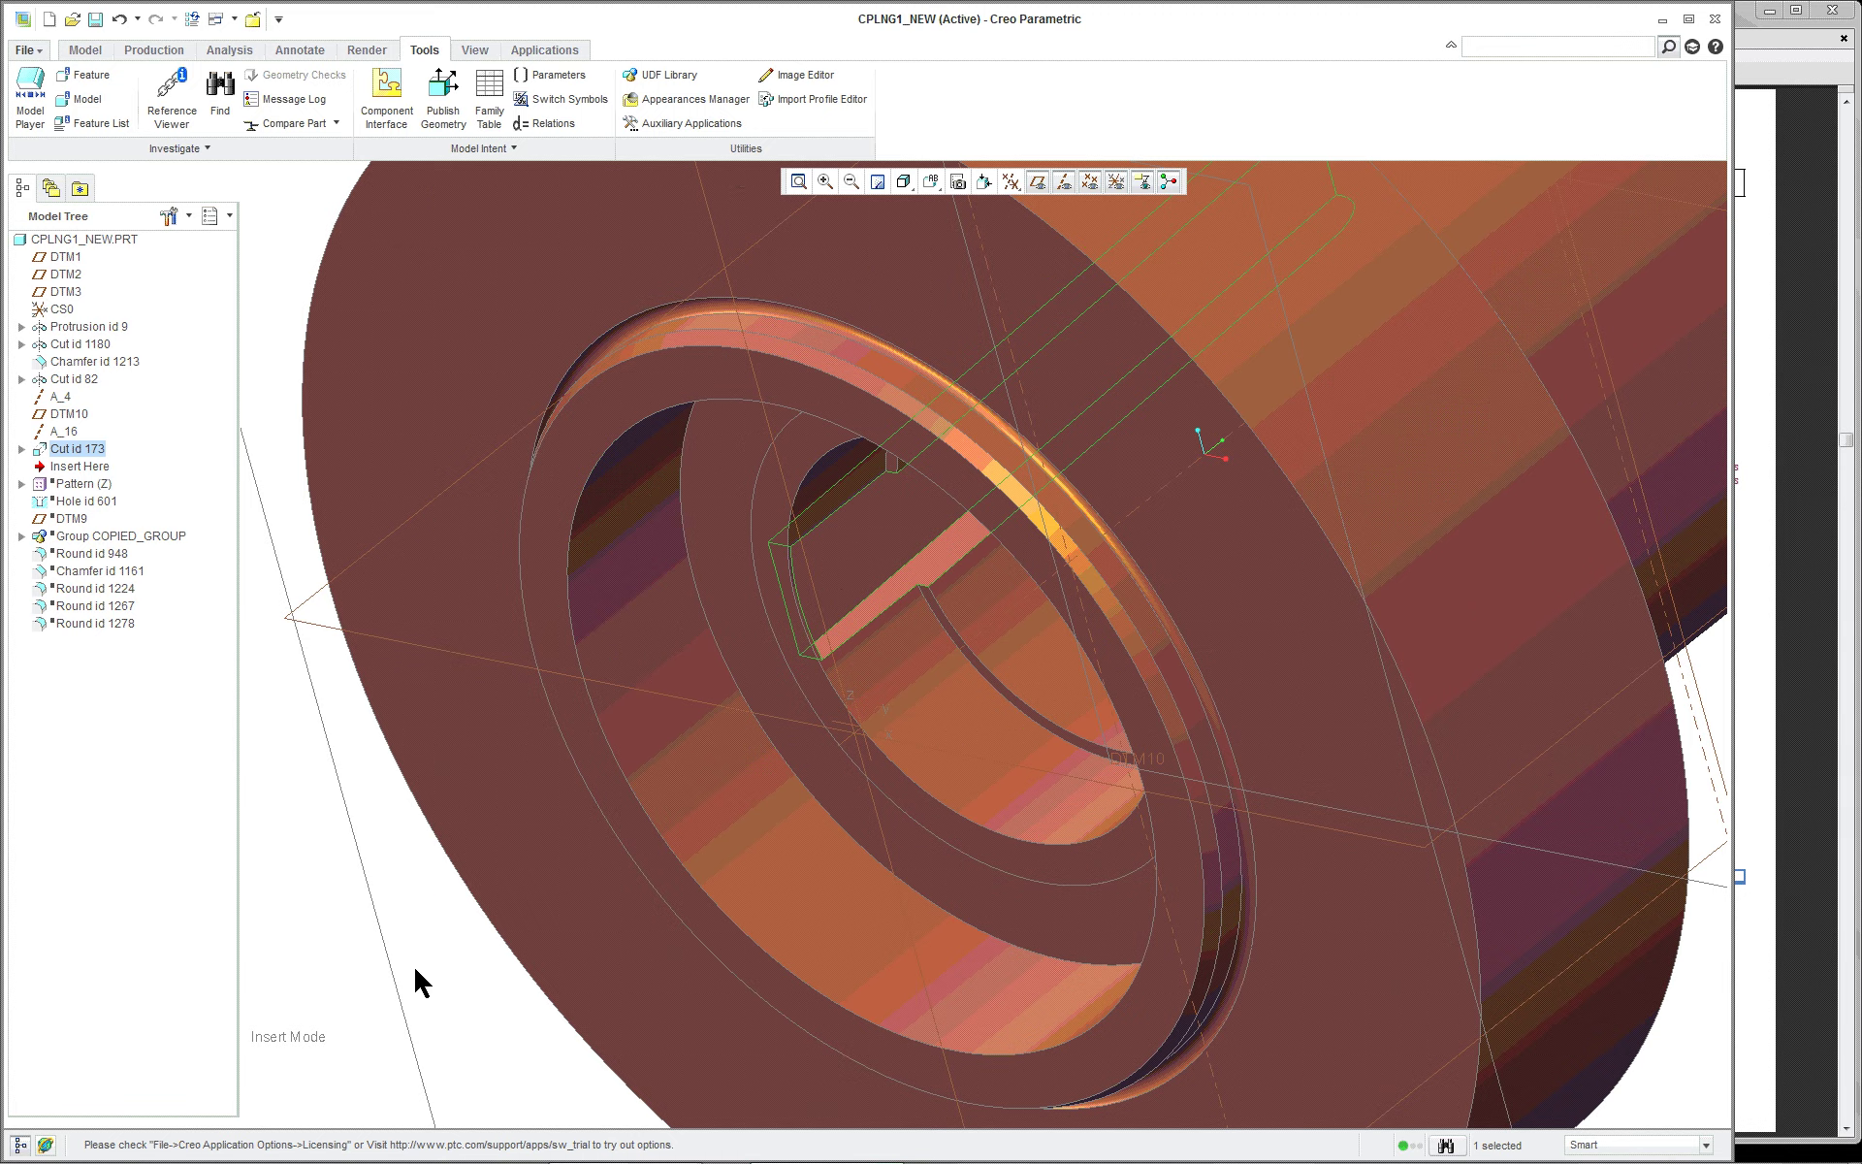
Reopen Cut id 82 for redefinition from the bore surface, open its internal sketch and orient it parallel to the screen
scroll(417, 960, "up", 5)
left_click(539, 927)
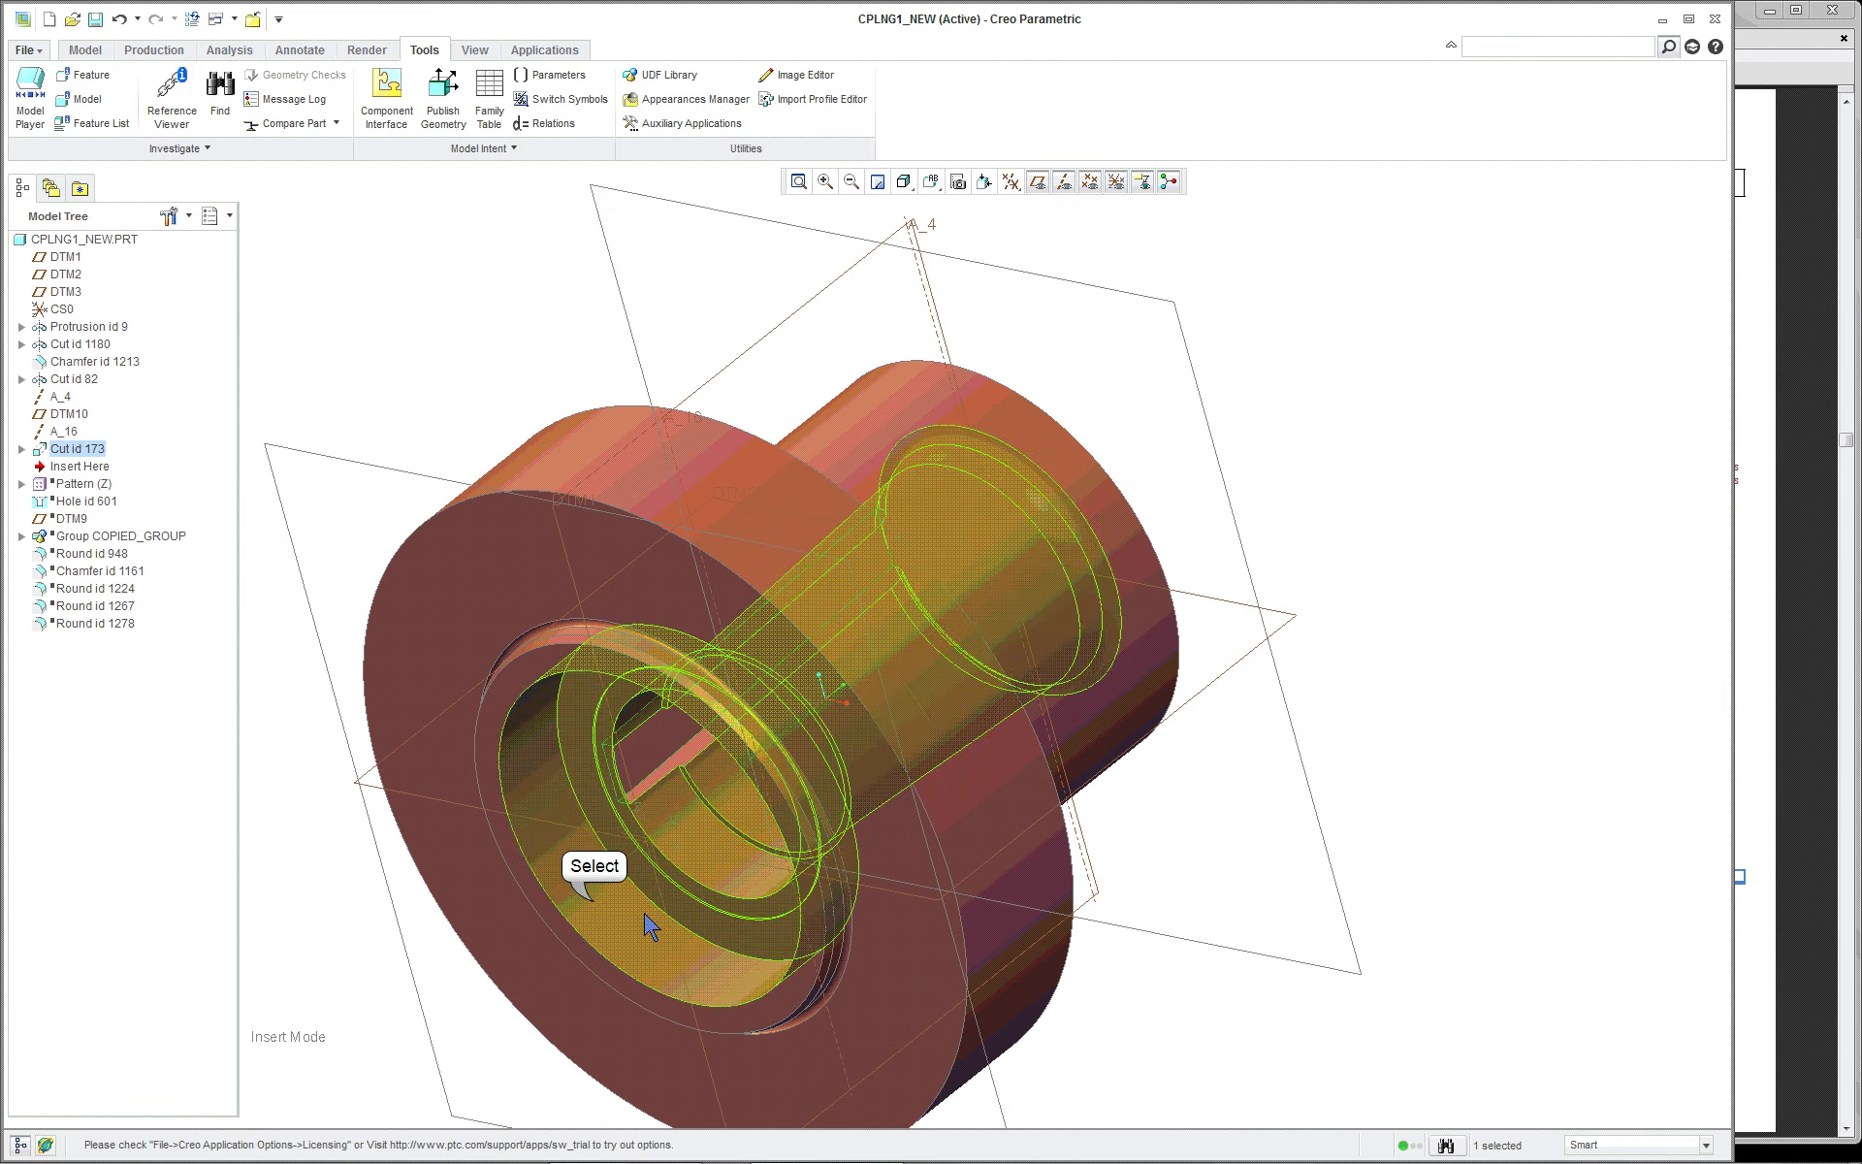
right_click(1378, 508)
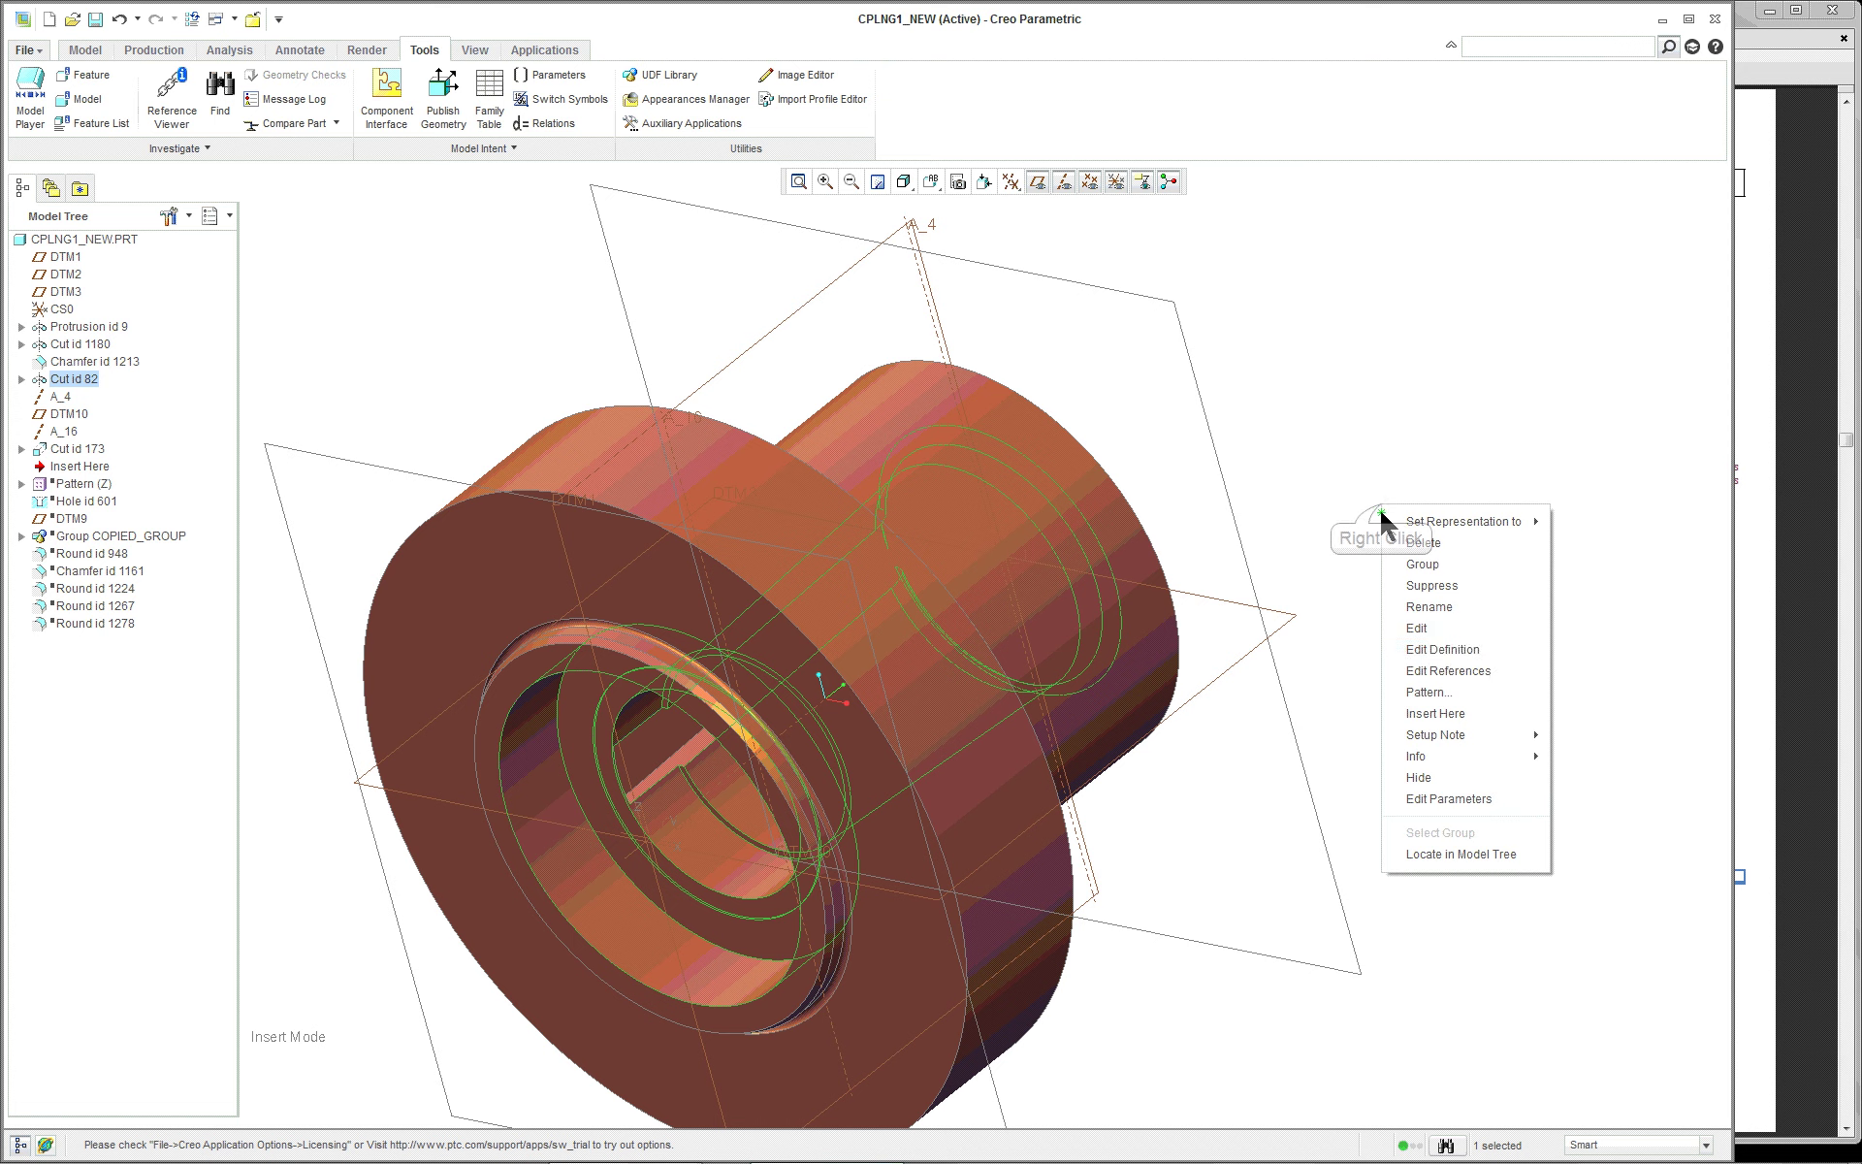
left_click(1459, 648)
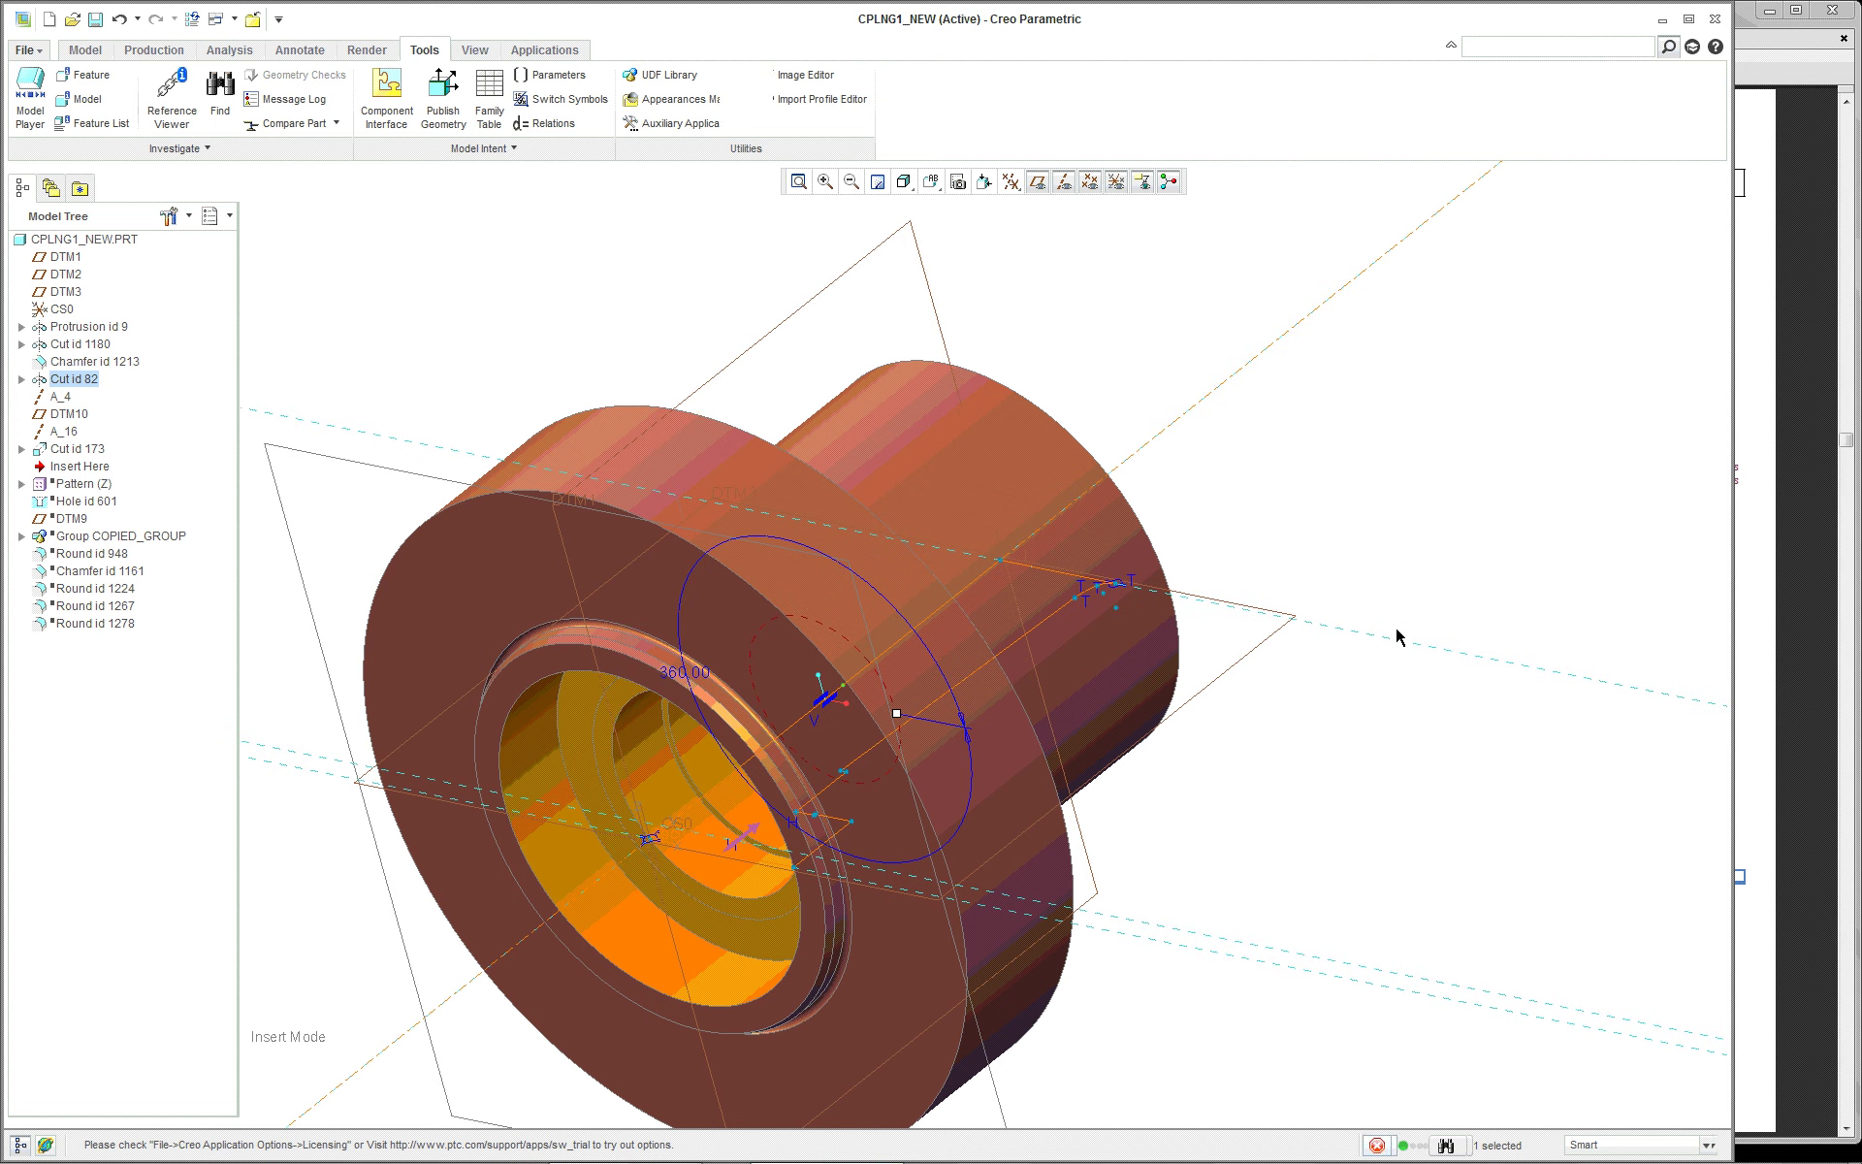
right_click(360, 190)
left_click(462, 273)
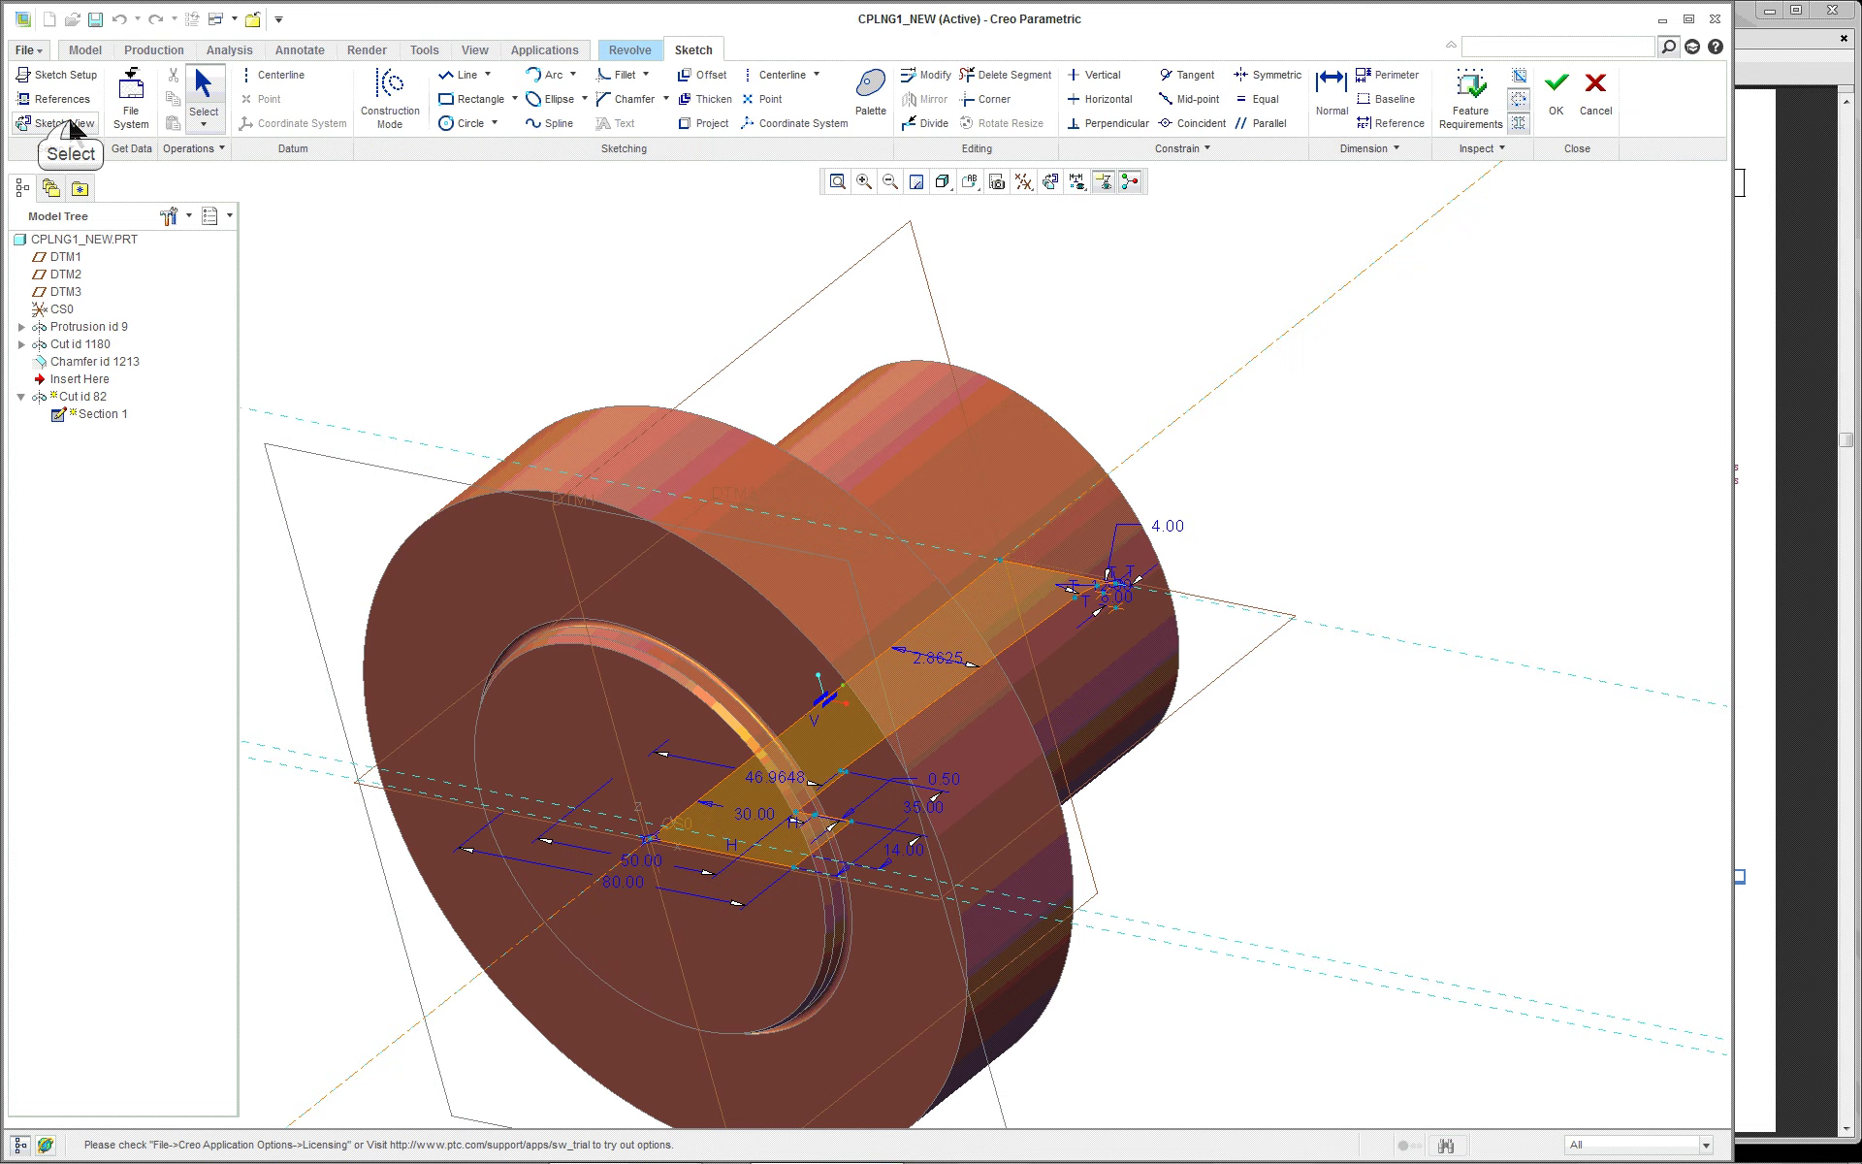
left_click(68, 123)
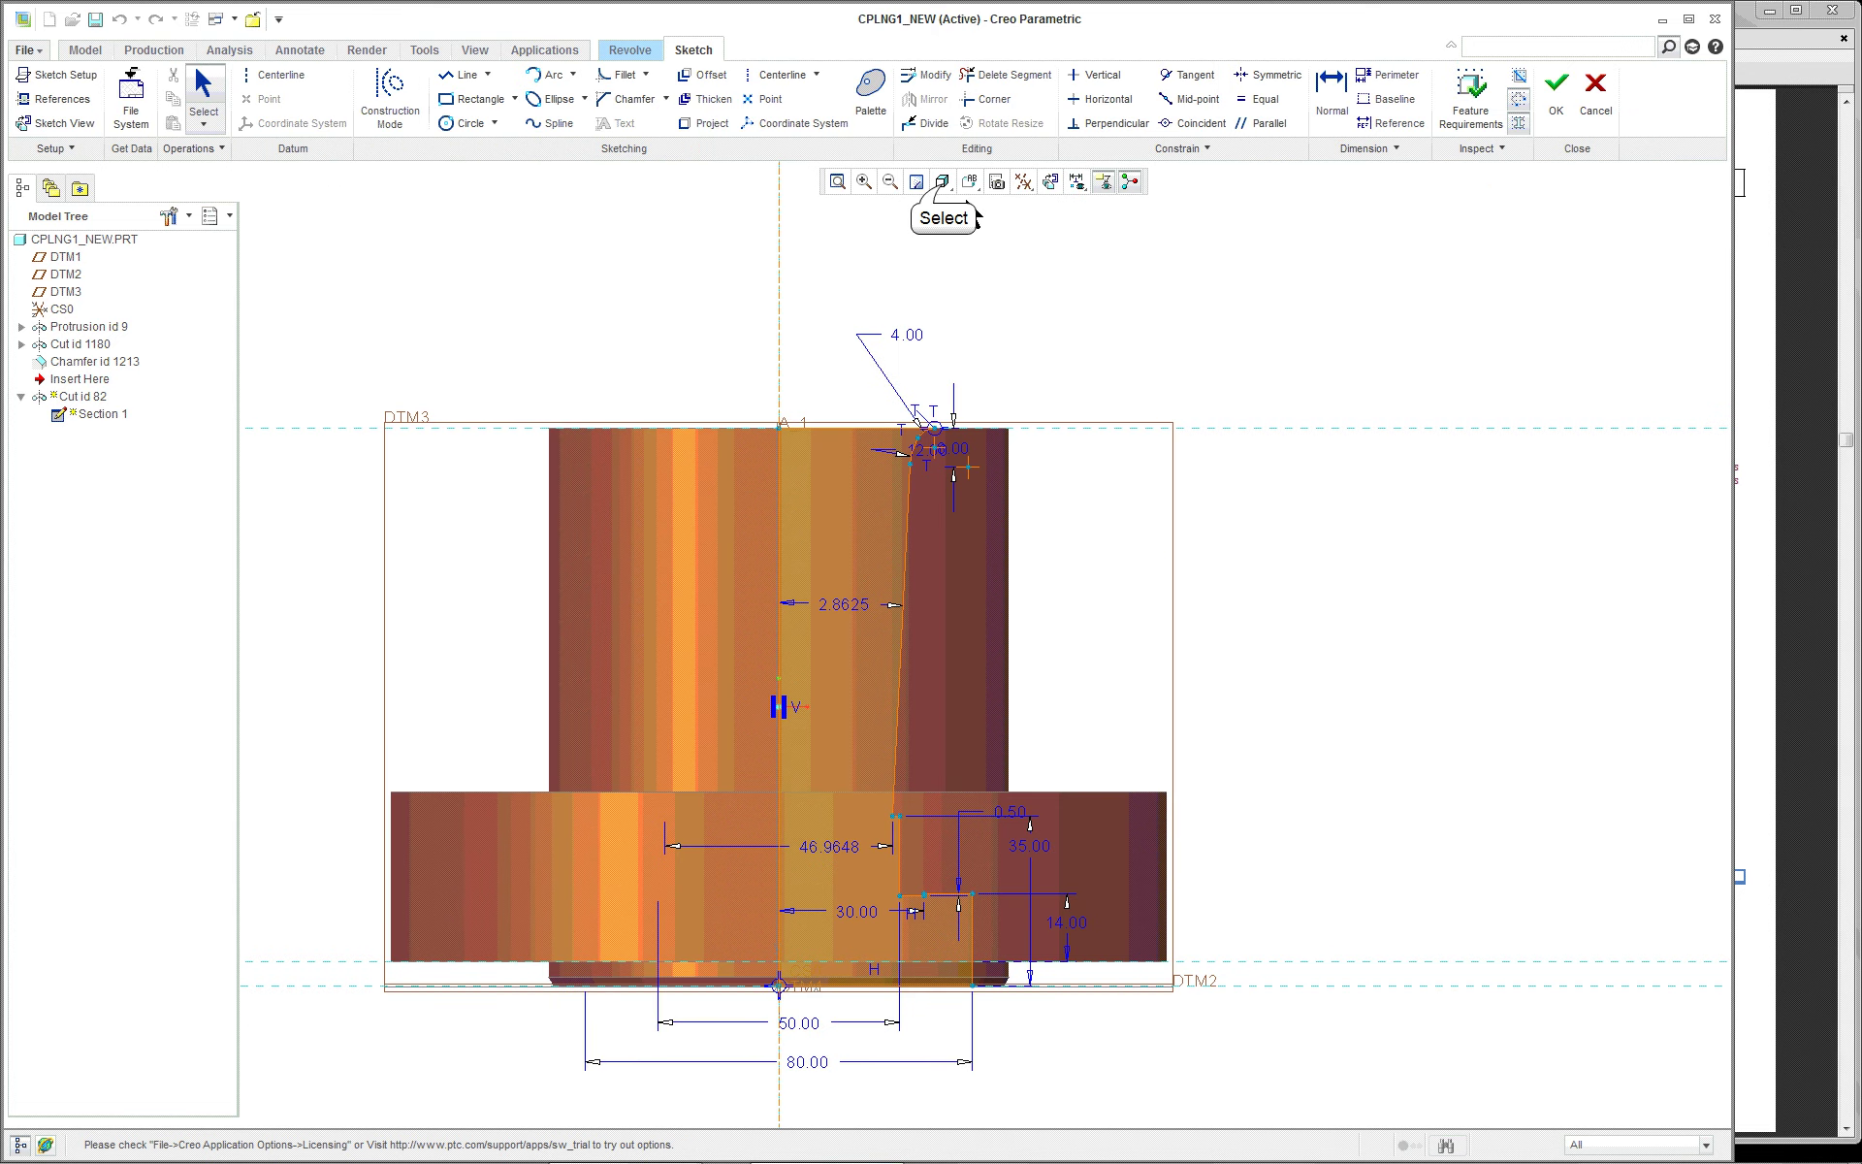
Switch the sketch's display to Hidden Line and turn off the datum plane, axis and coordinate system display
left_click(943, 183)
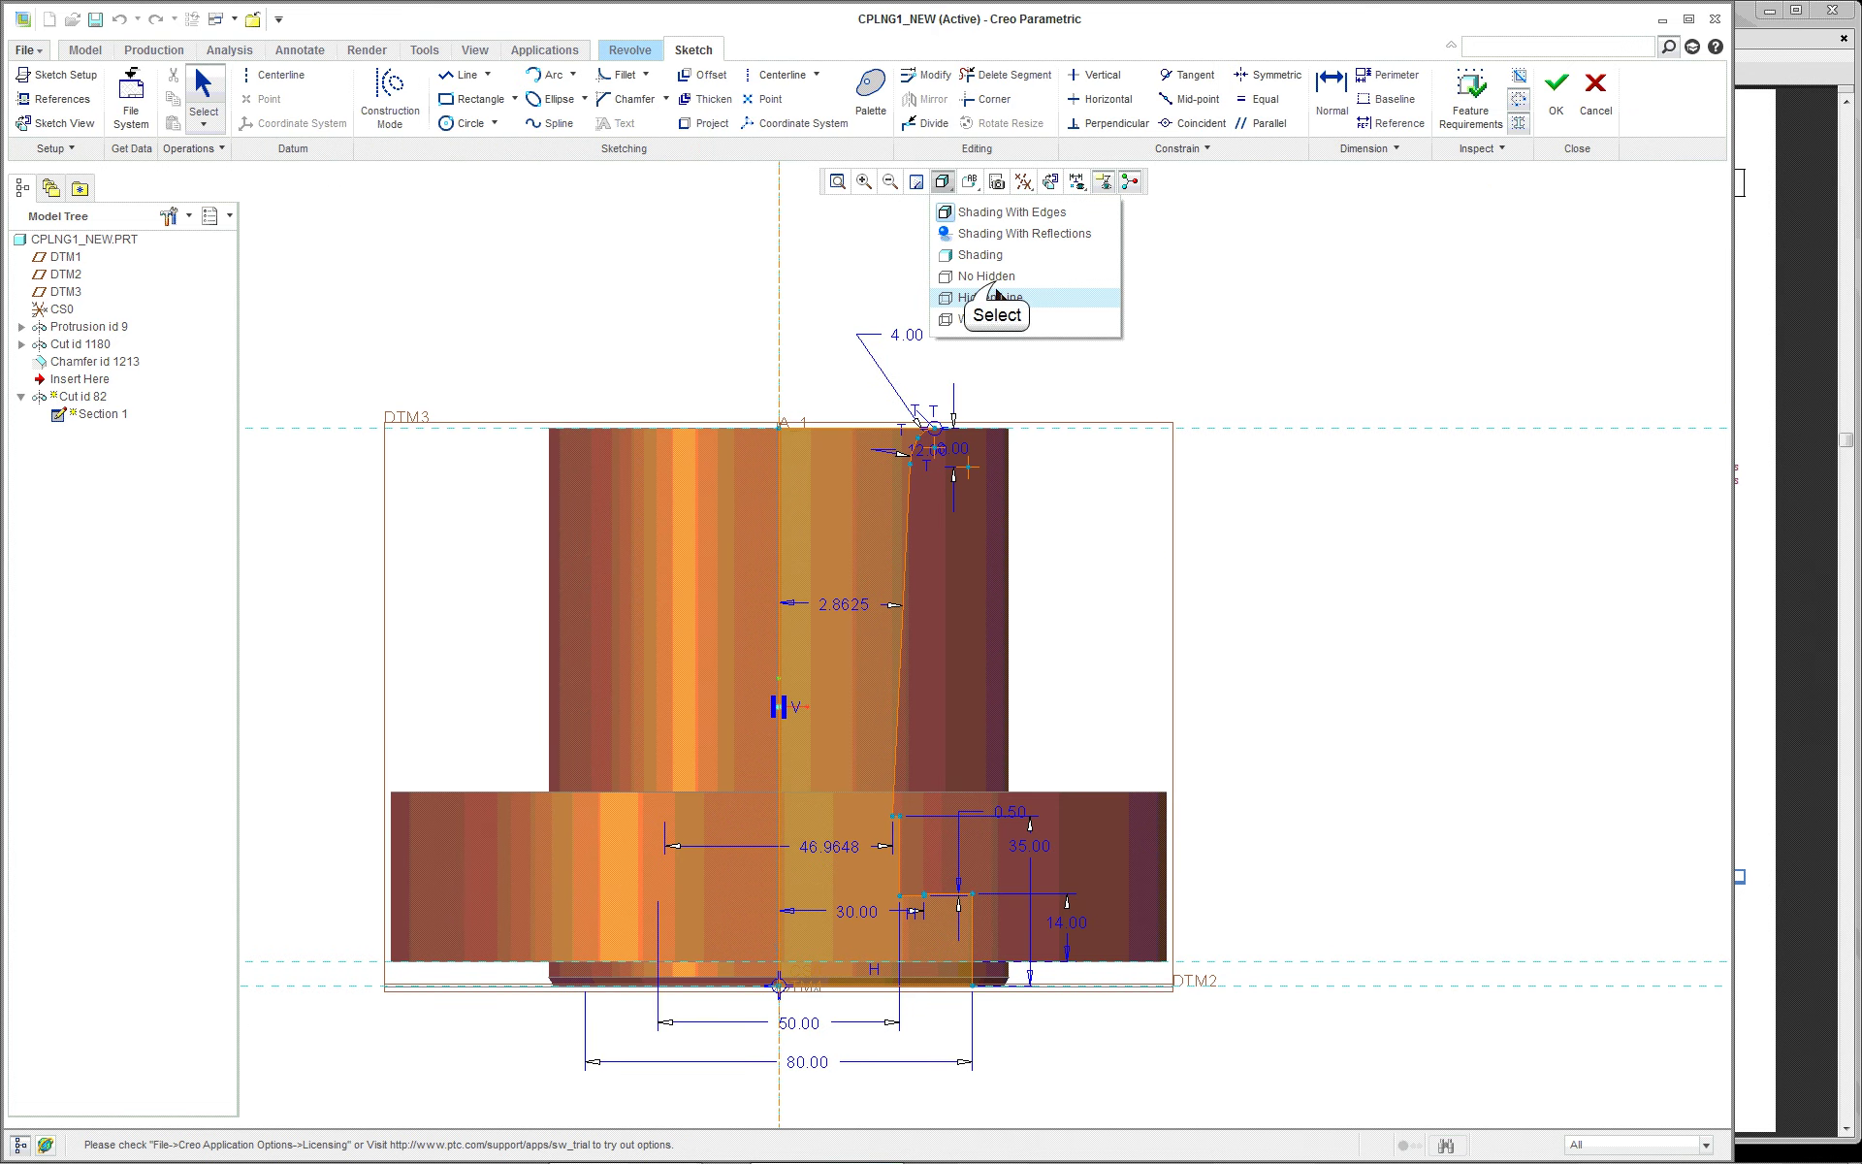
left_click(996, 295)
scroll(657, 1095, "up", 1)
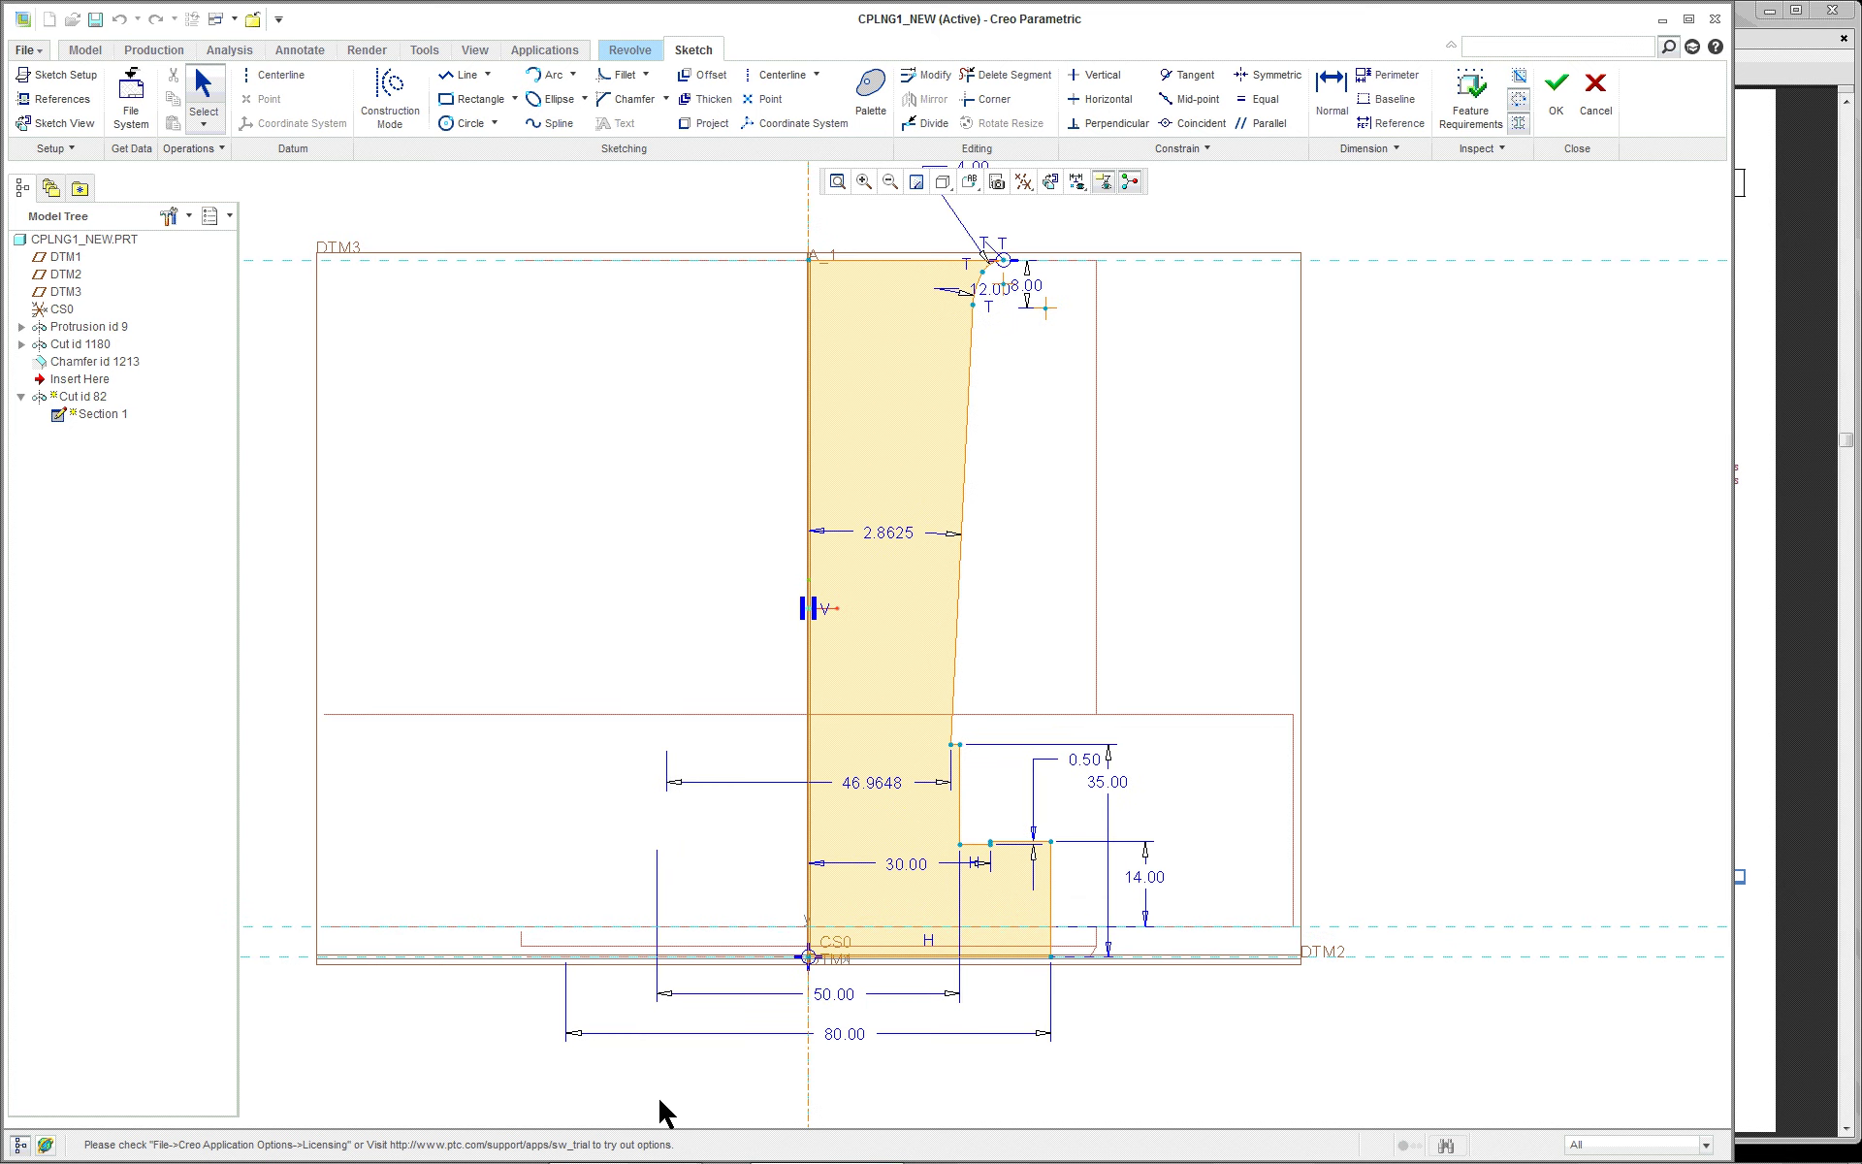
left_click(1050, 182)
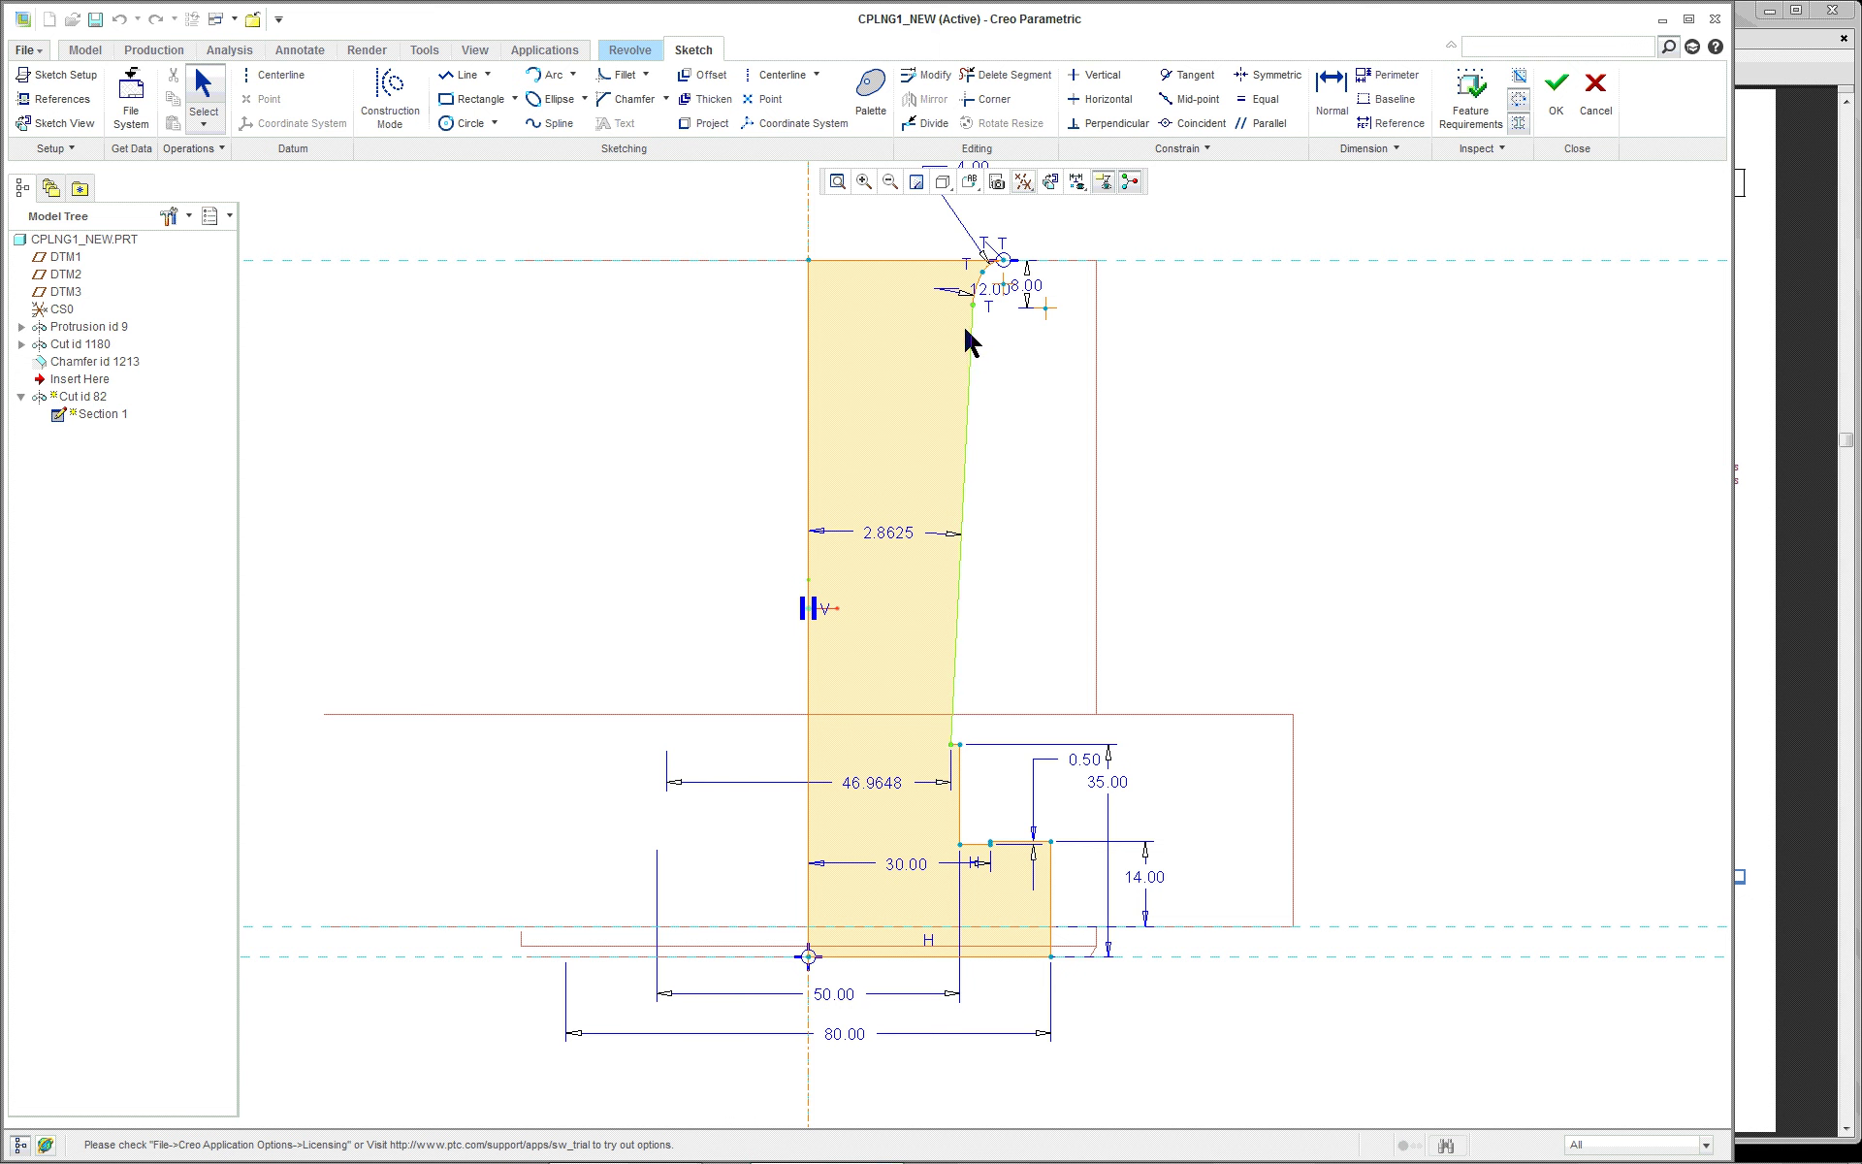
Examine the dimensions of Cut id 82's sketch at the rounded bore mouth, the tapered wall and the stepped flange end
scroll(1015, 256, "up", 1)
scroll(1016, 263, "up", 2)
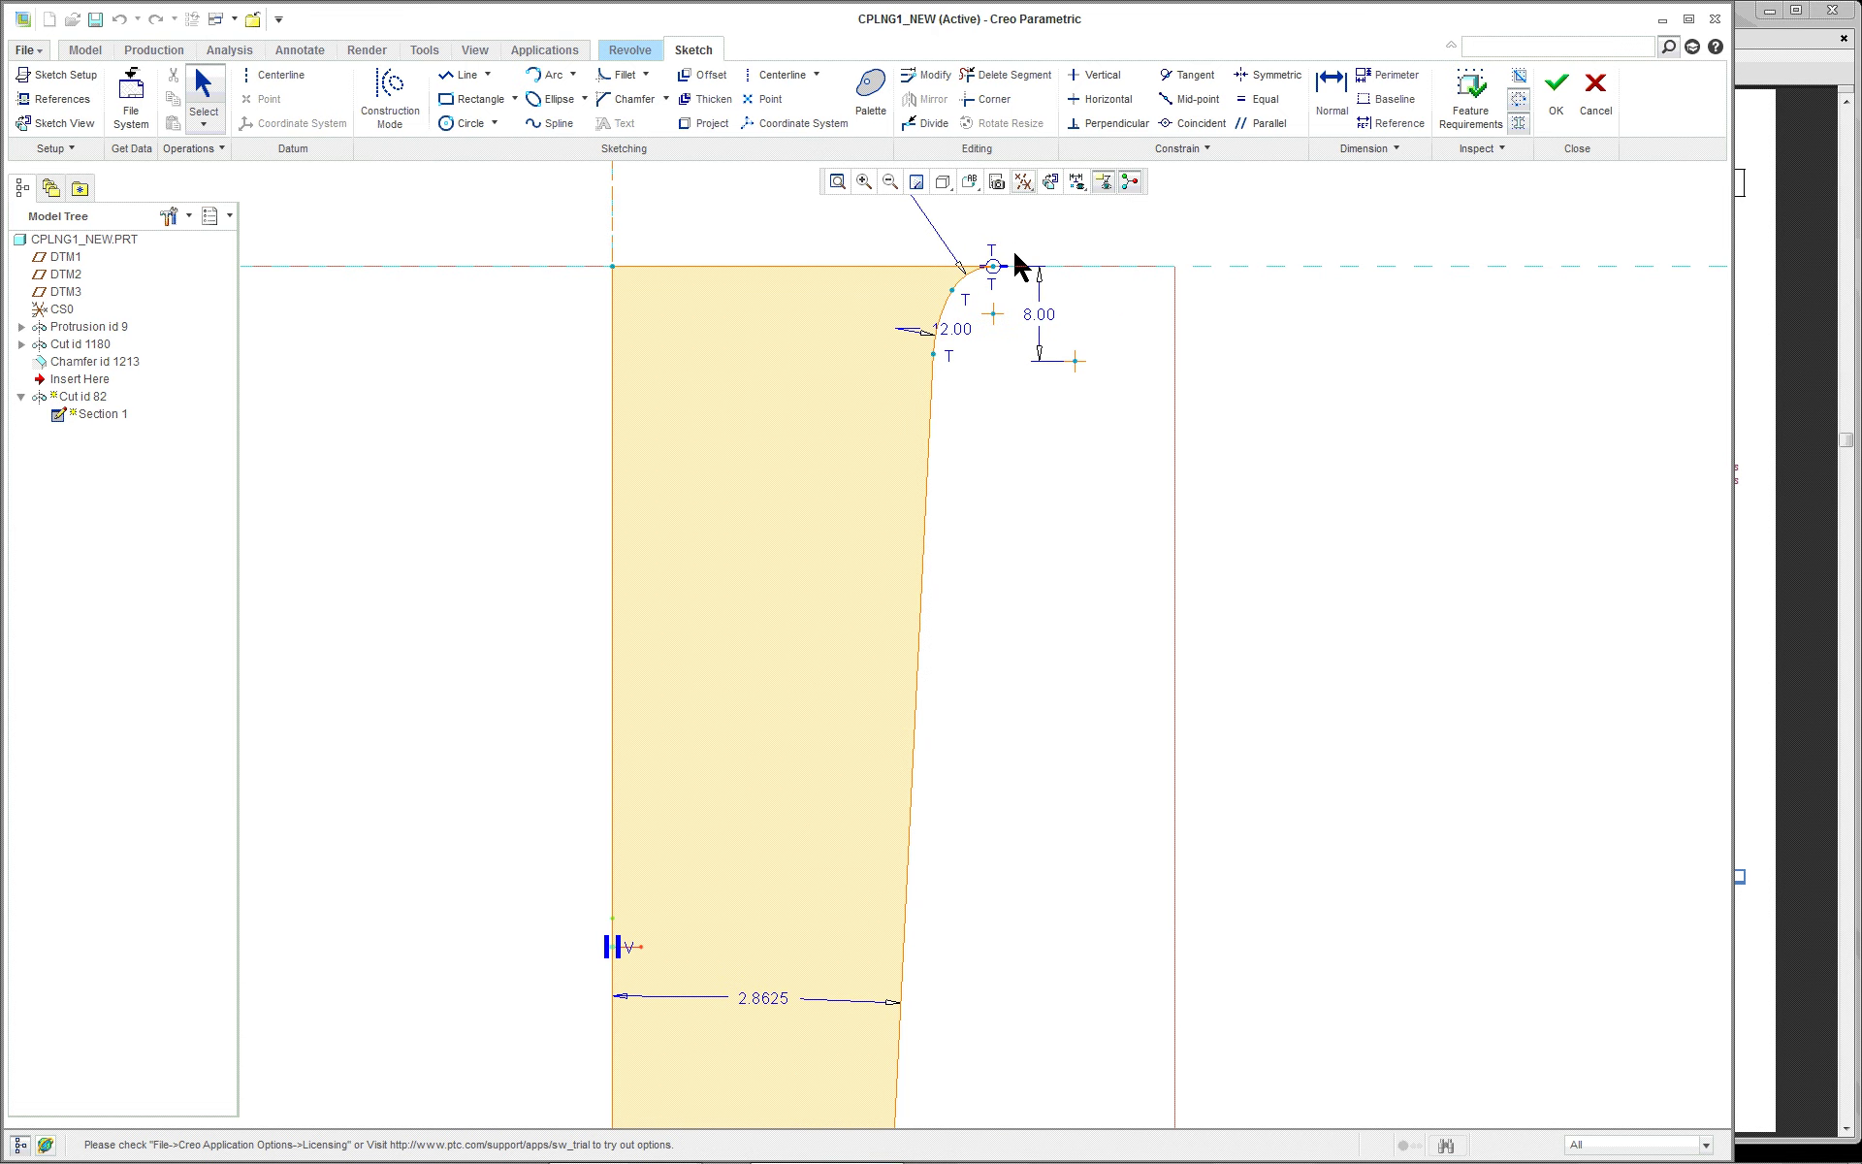
scroll(1017, 266, "down", 4)
scroll(938, 773, "up", 3)
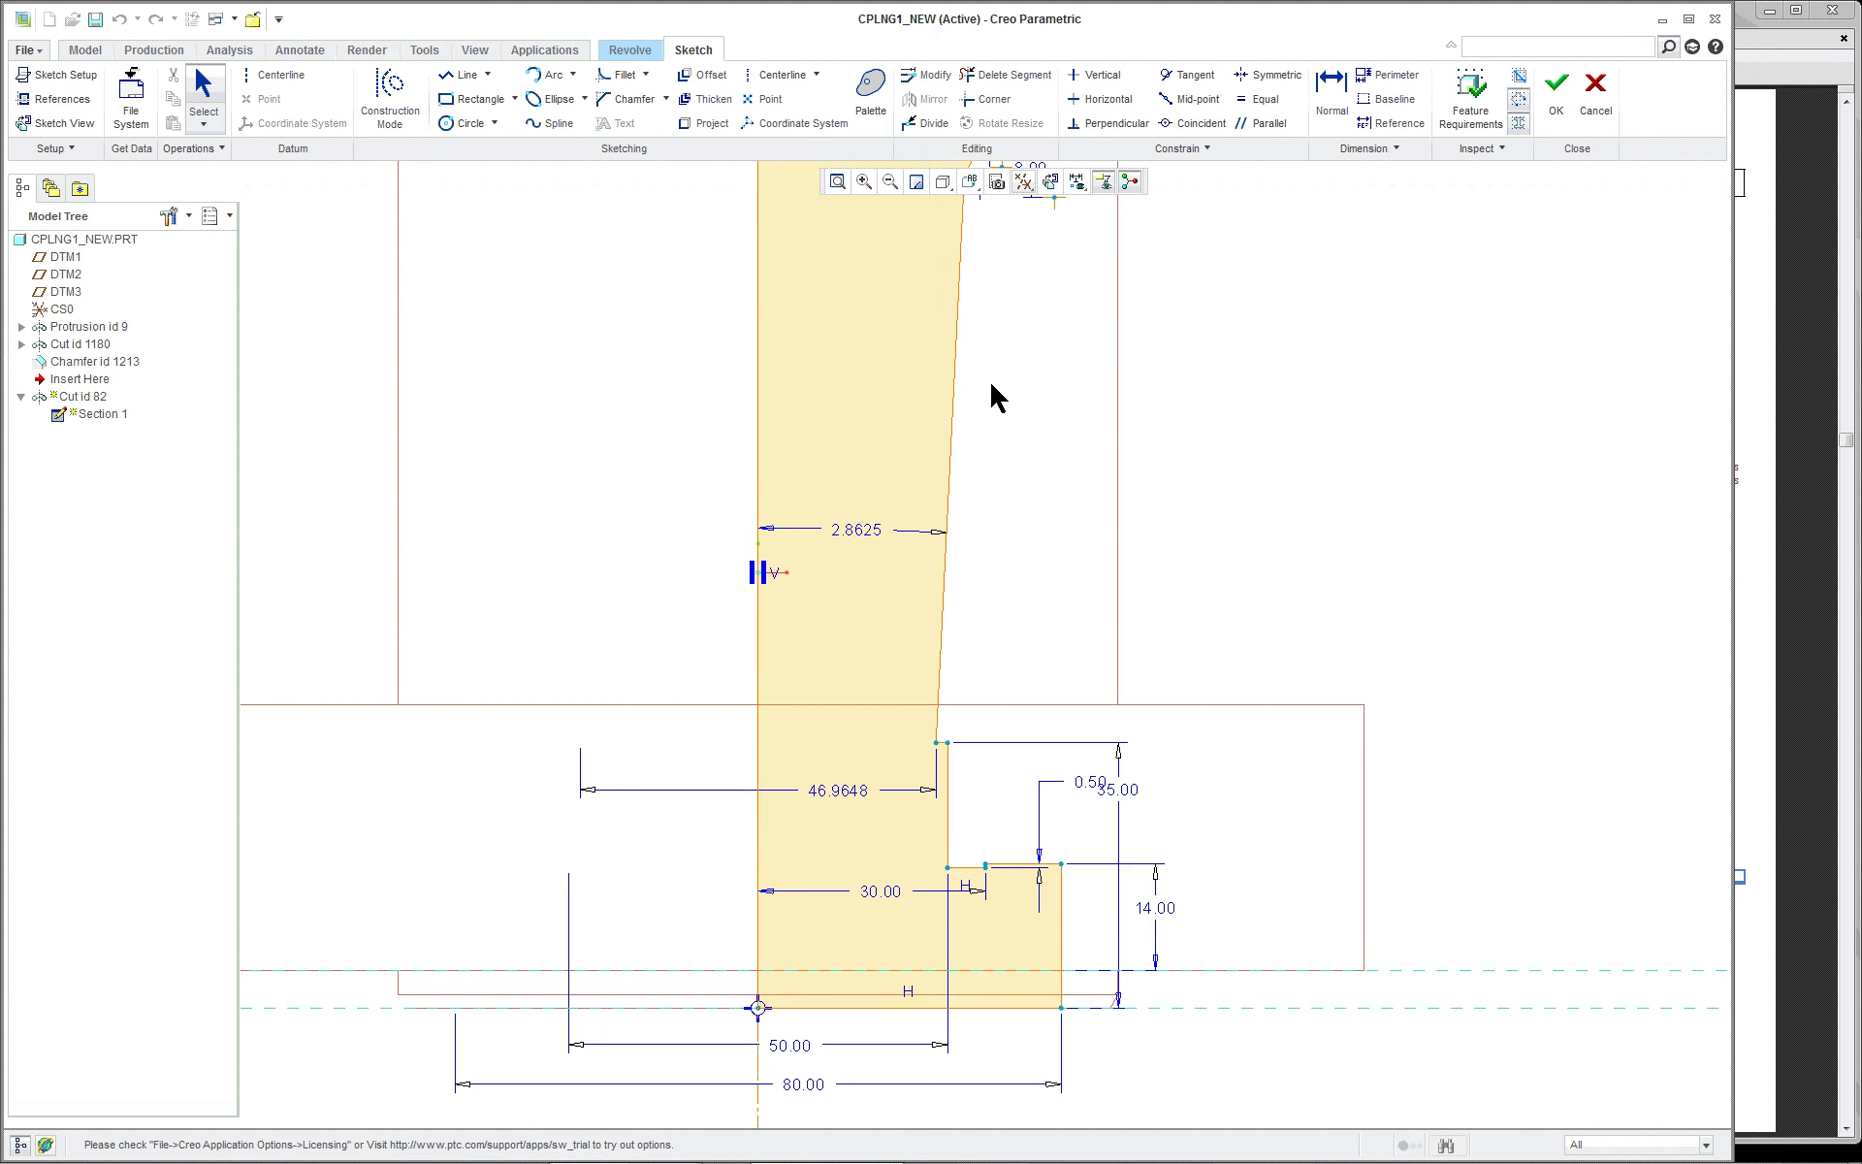
scroll(989, 395, "down", 3)
scroll(1200, 330, "up", 1)
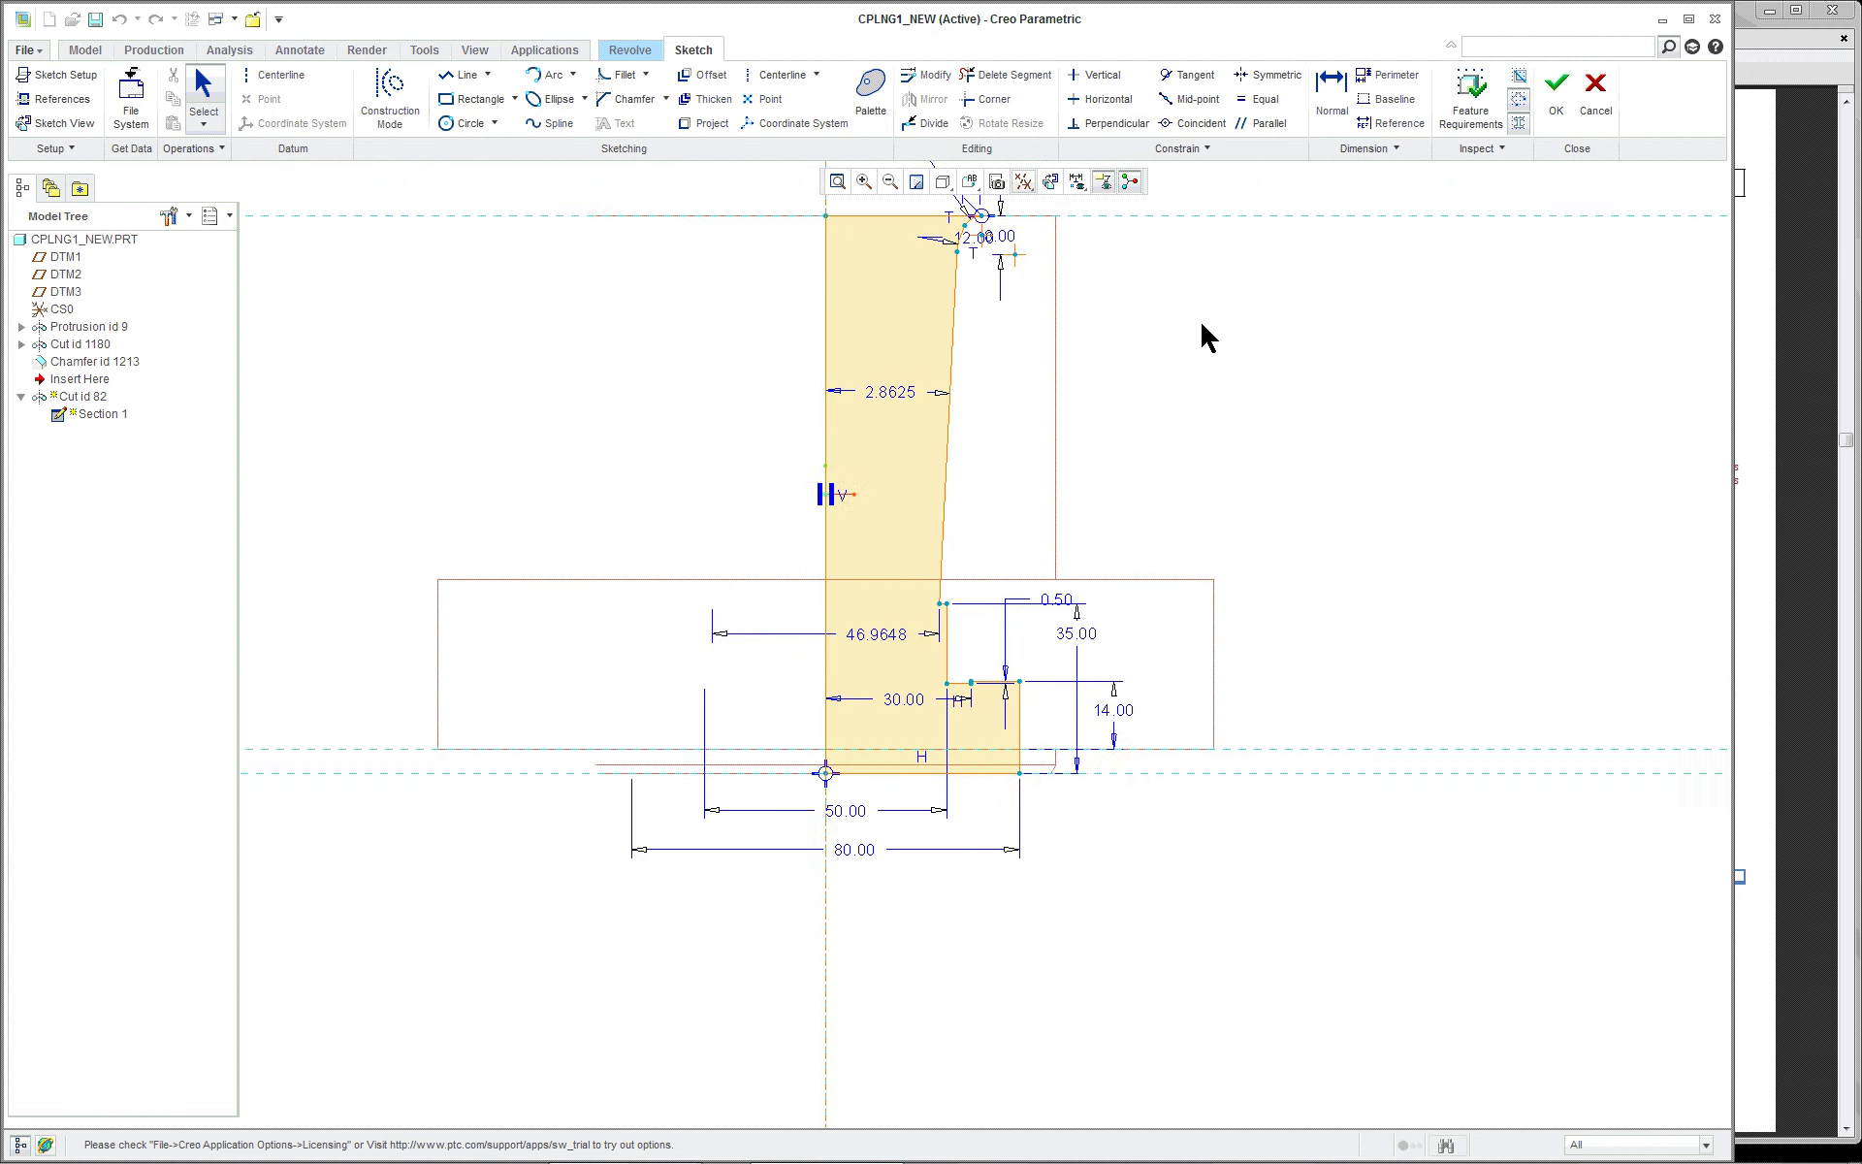
Delete all the existing geometry in Cut id 82's sketch, accepting removal of the entities that other features reference
middle_click_drag(1200, 321, 1155, 423, "shift")
scroll(1155, 423, "down", 1)
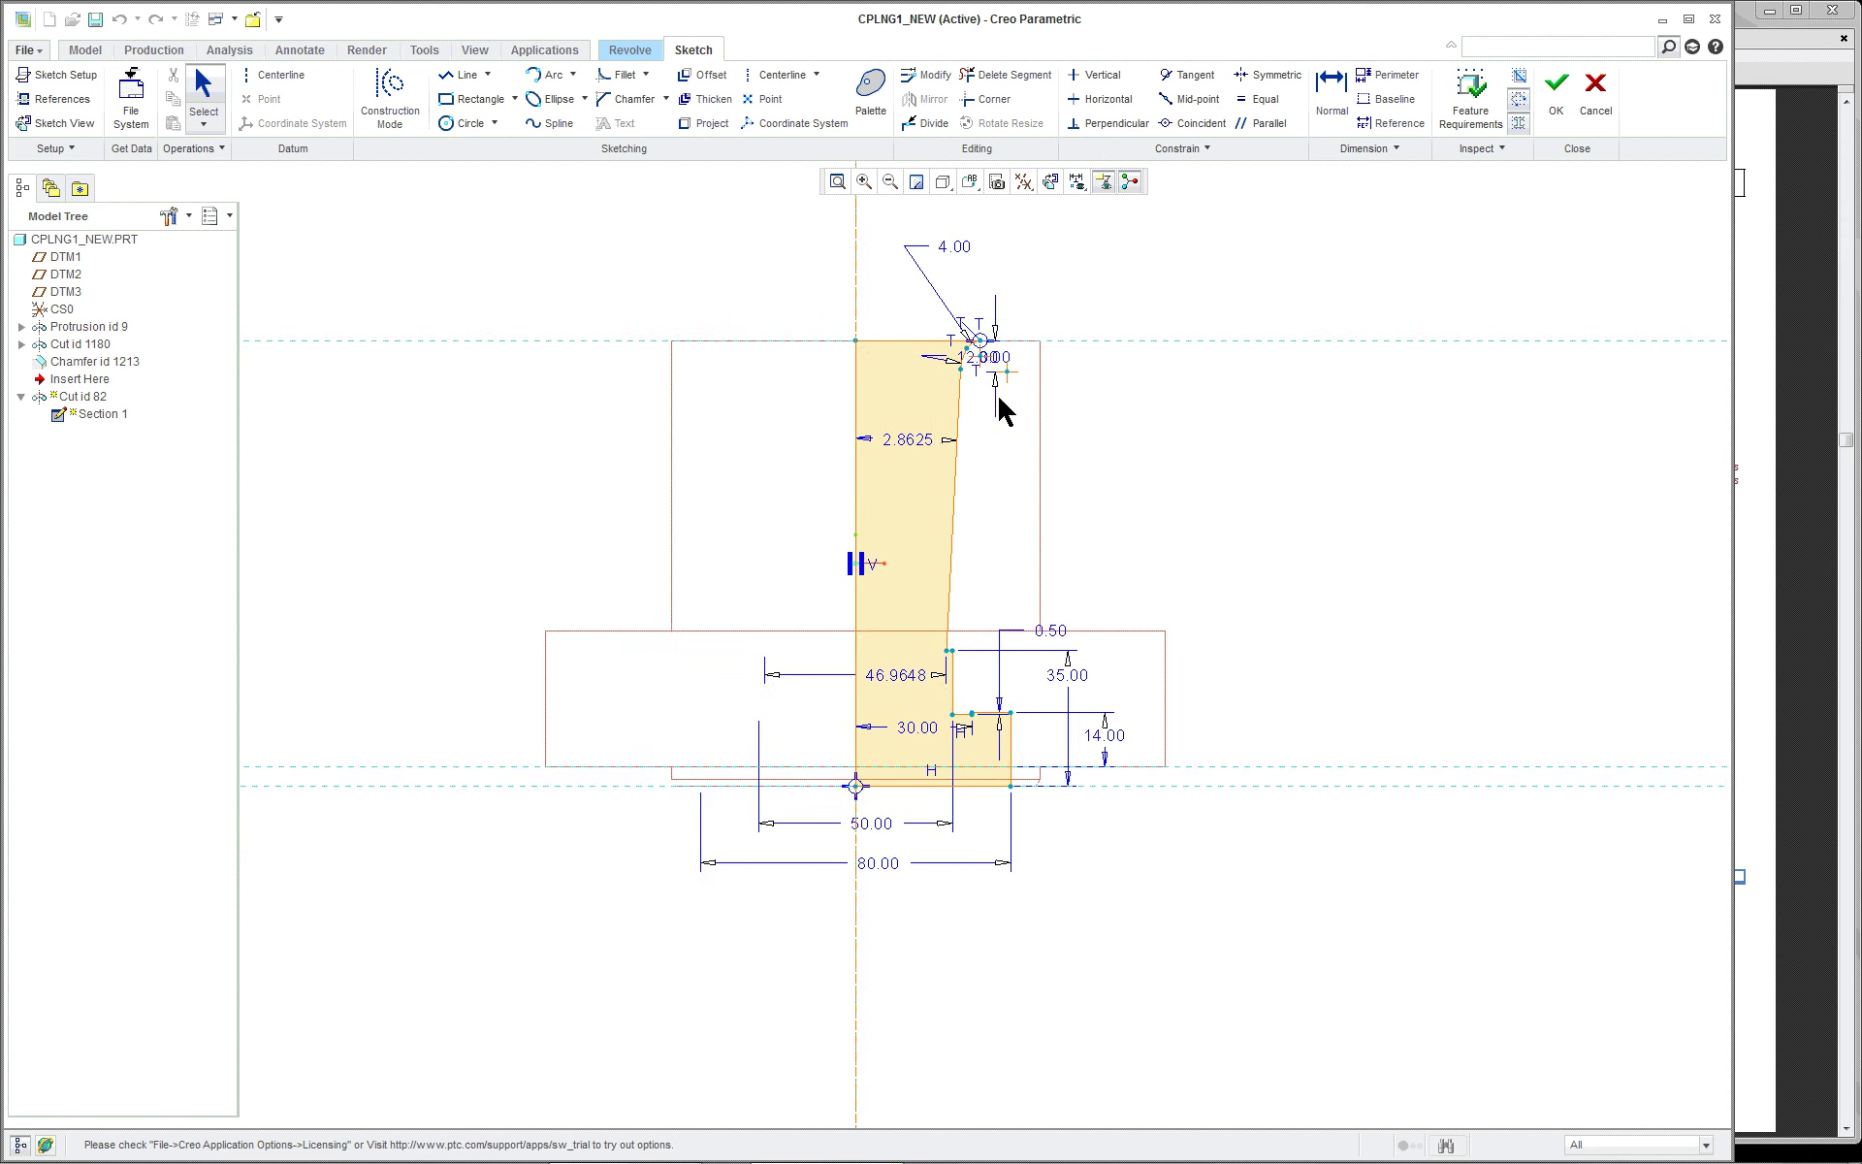
scroll(1077, 312, "up", 1)
mouse_move(757, 281)
left_mouse_down()
mouse_move(989, 1018)
mouse_move(1064, 1008)
left_mouse_up()
right_click(1366, 638)
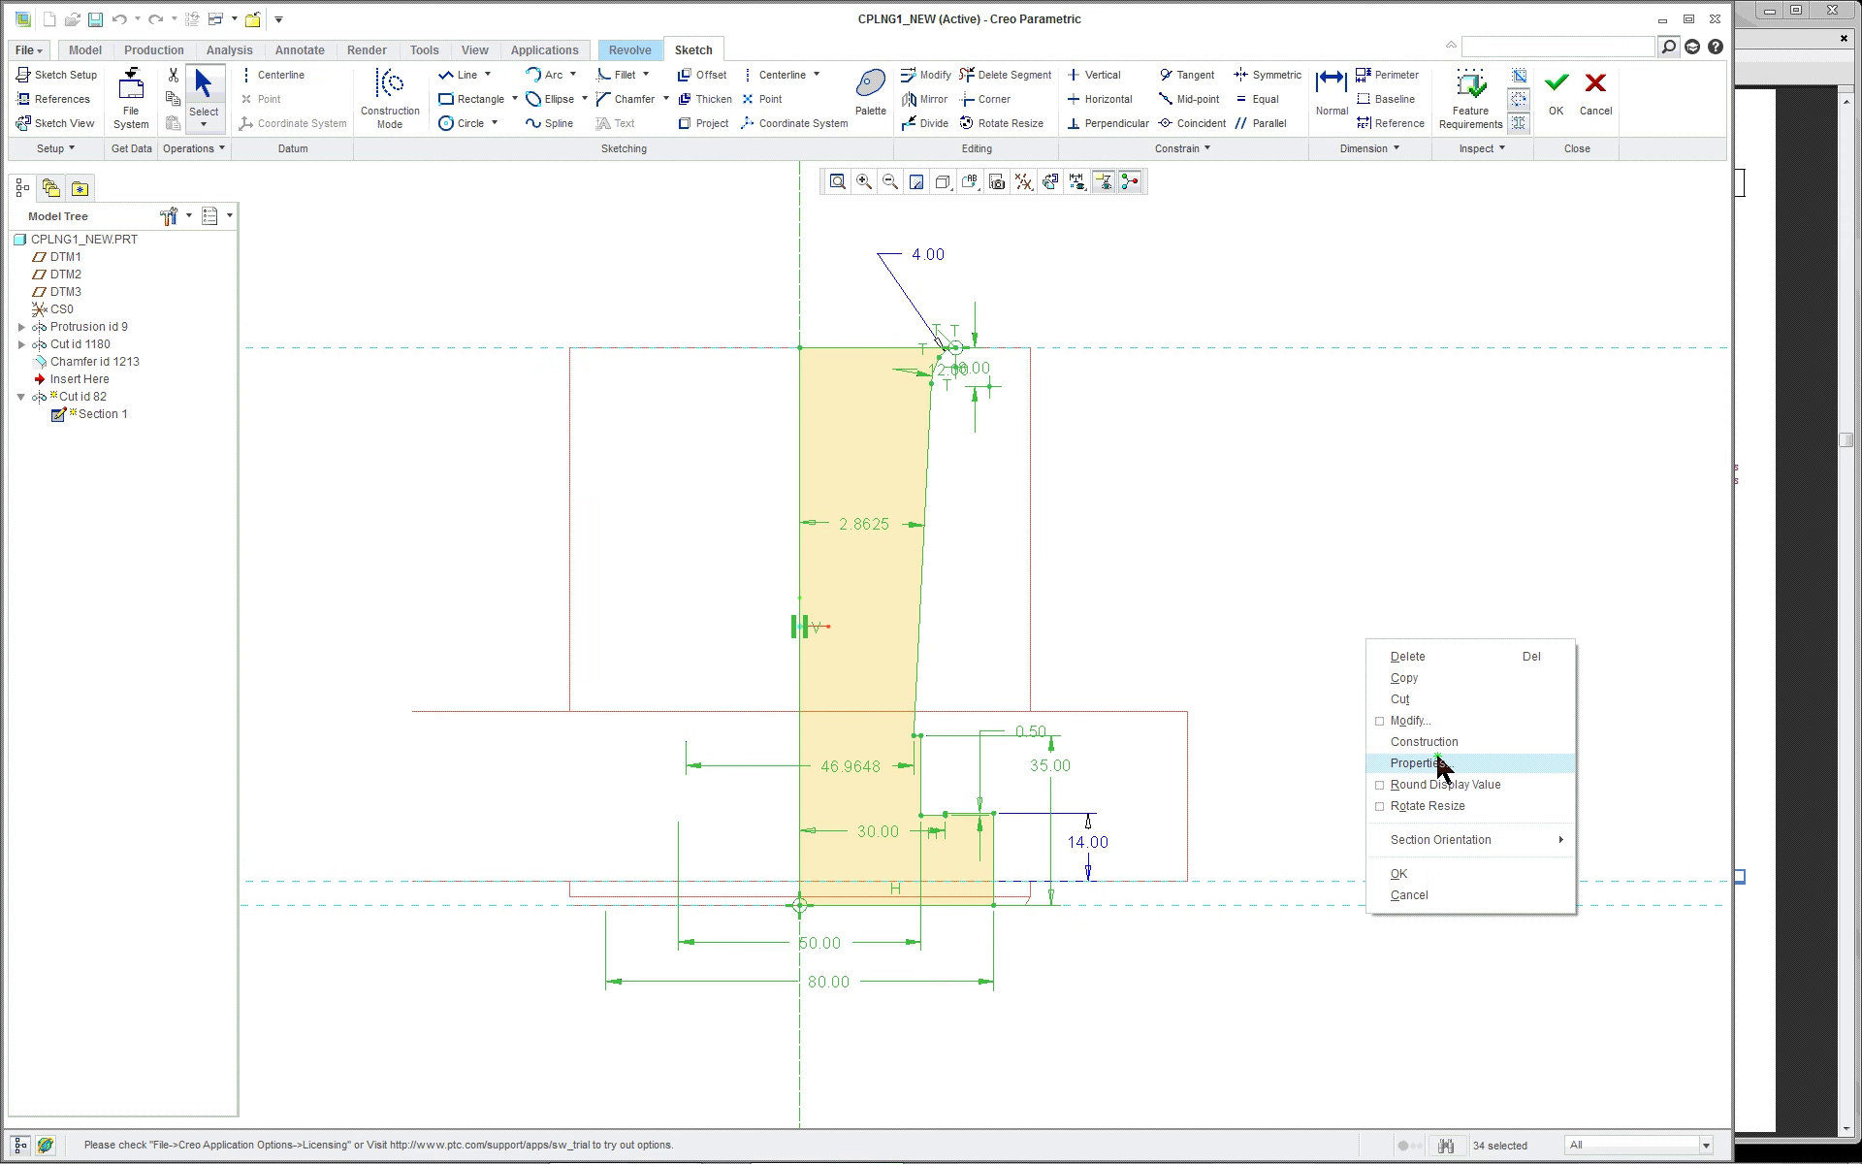
left_click(1448, 660)
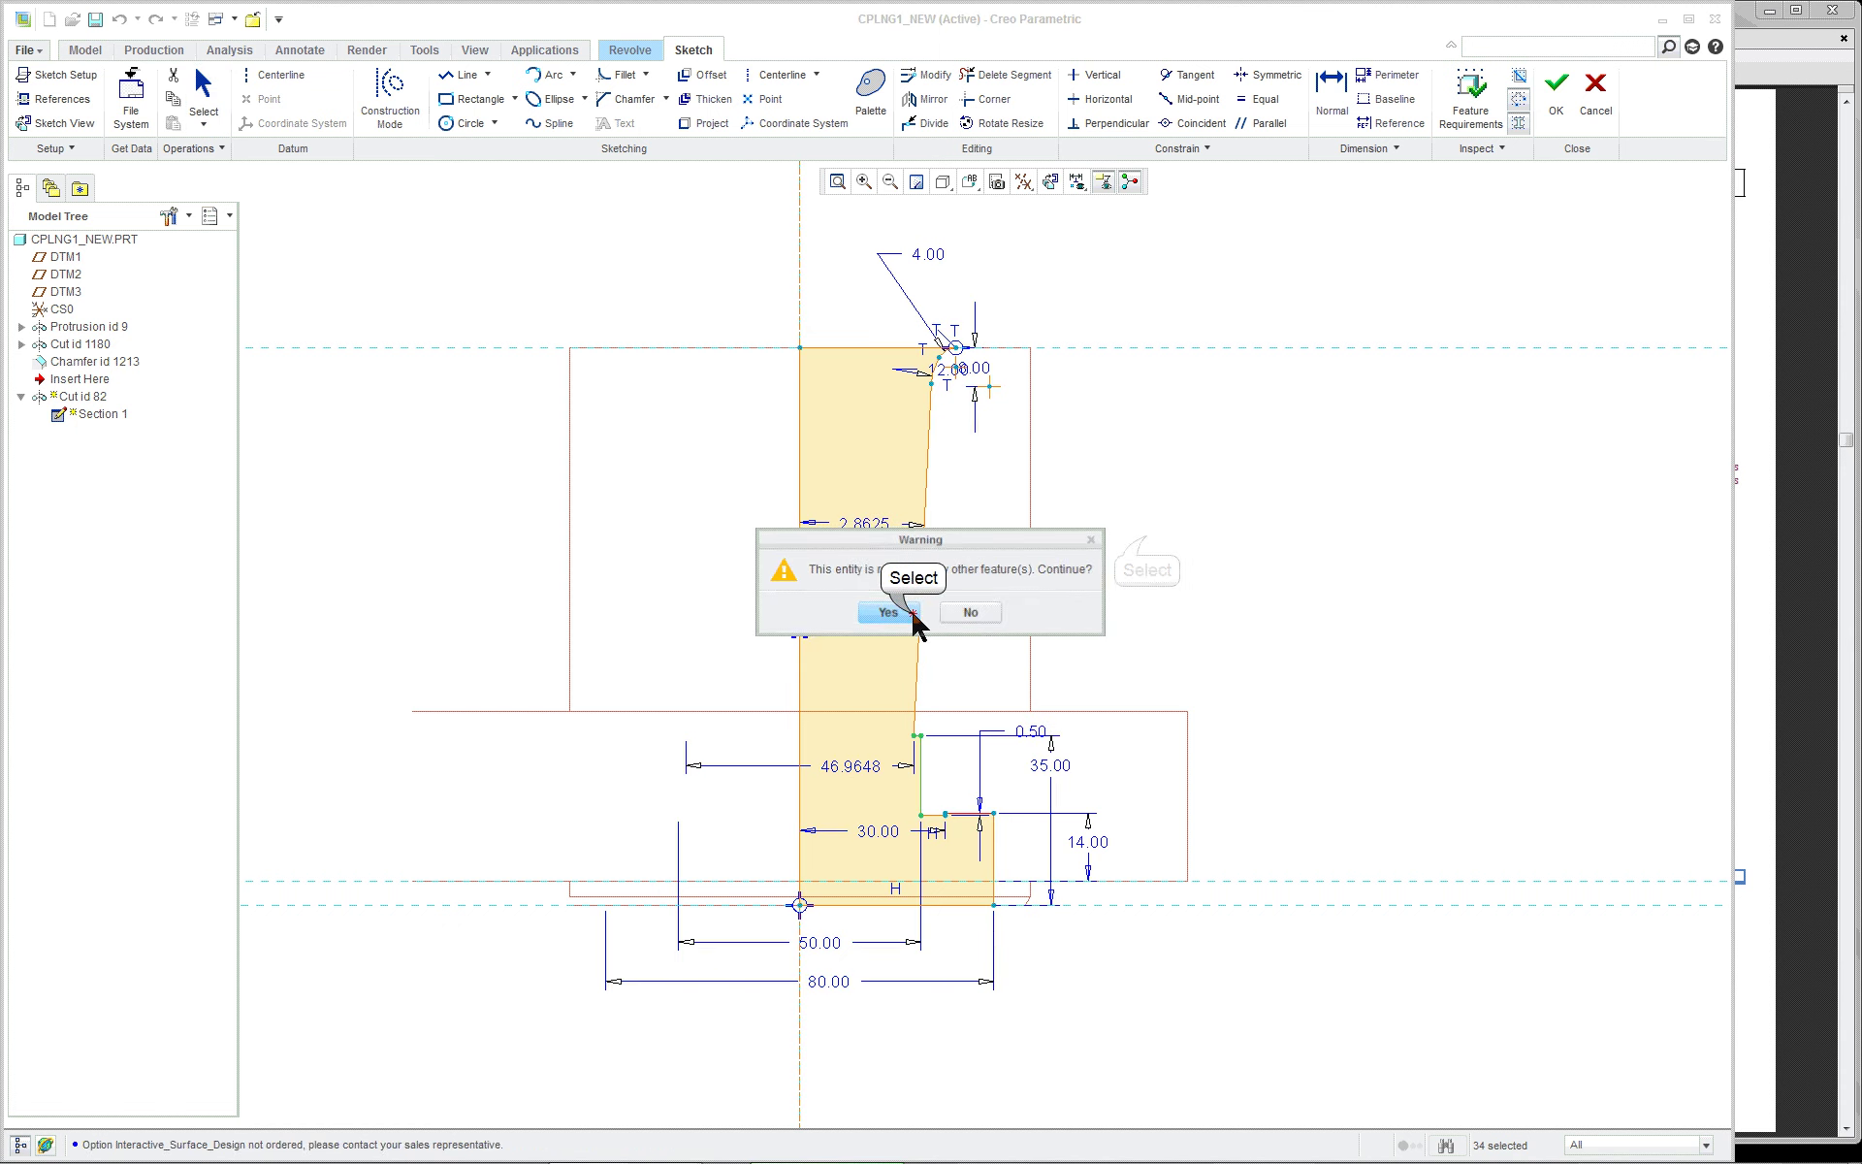
left_click(897, 613)
scroll(1252, 549, "down", 2)
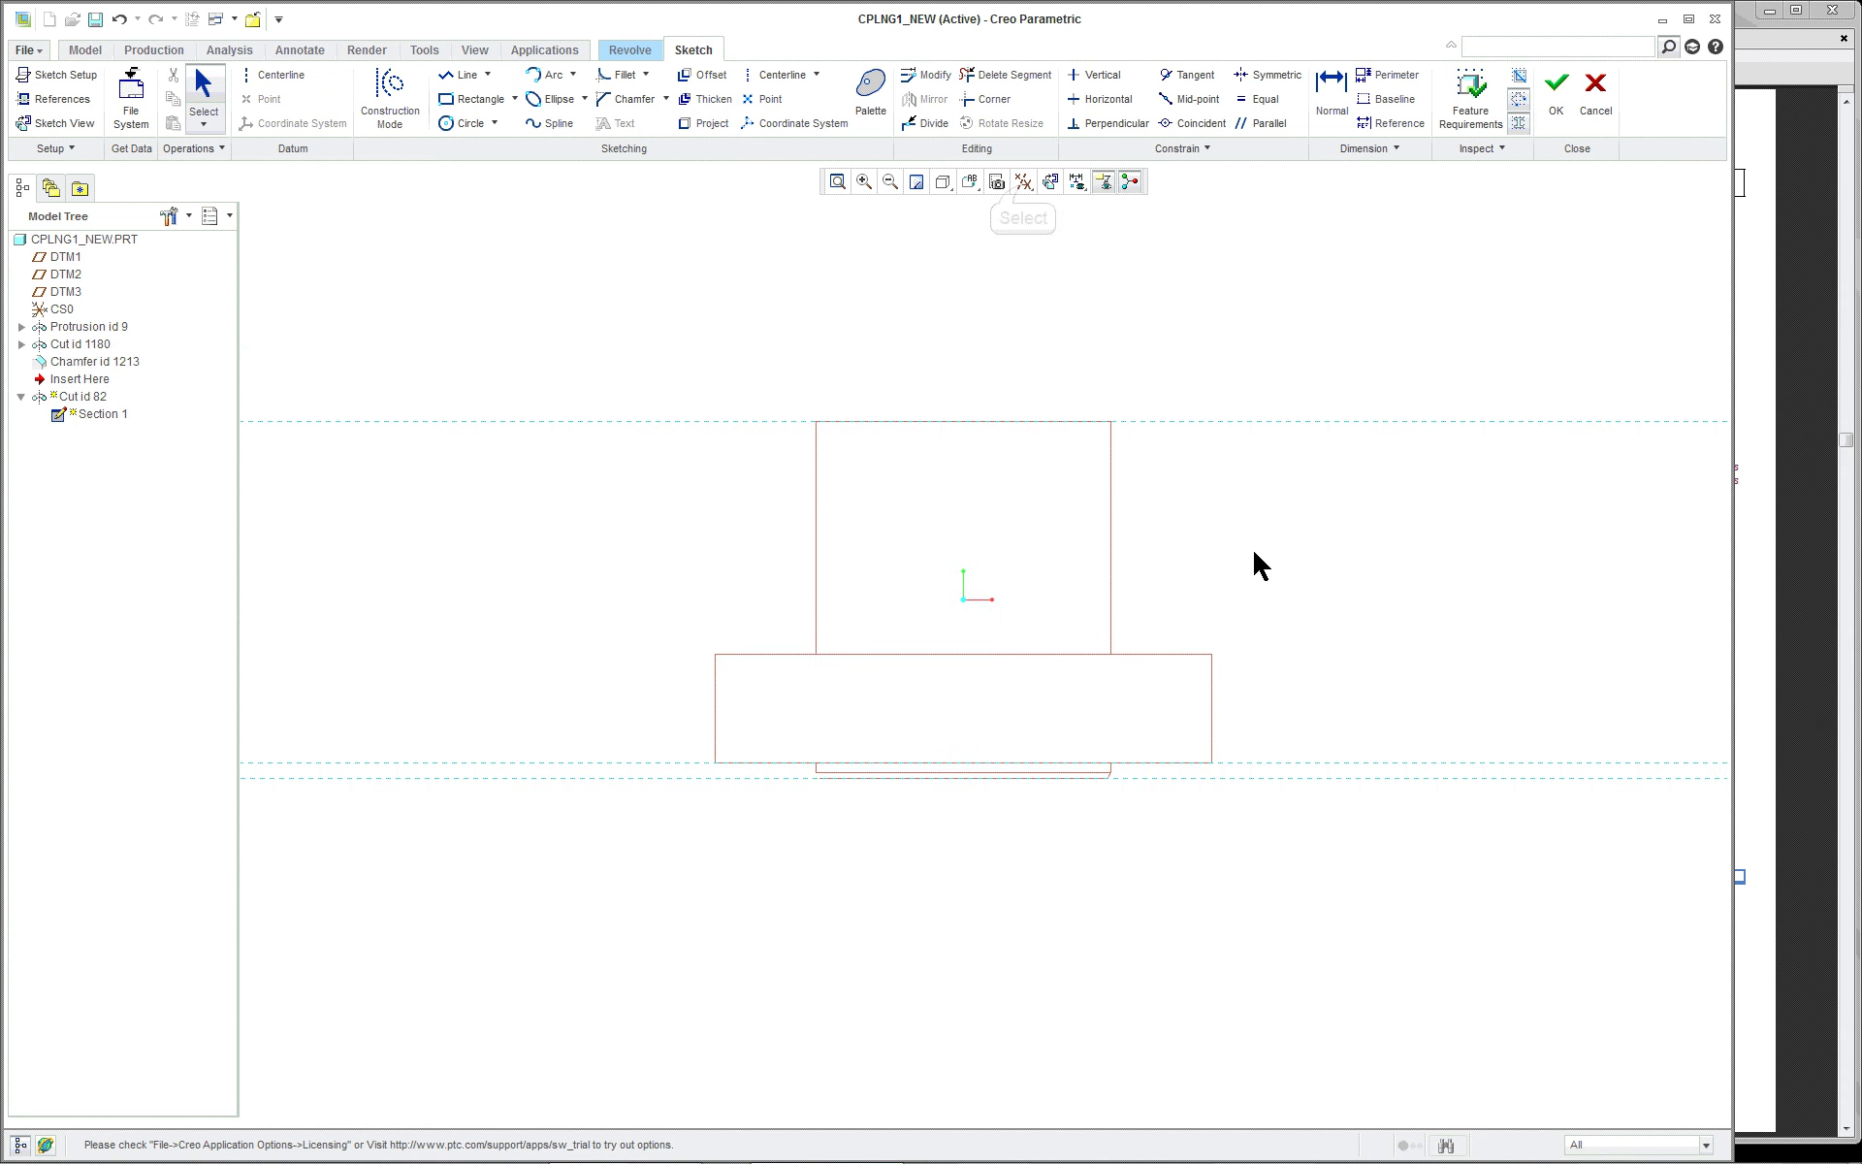
Turn on the display of all datum axes, points, coordinate systems and planes in the sketch view
left_click(1026, 184)
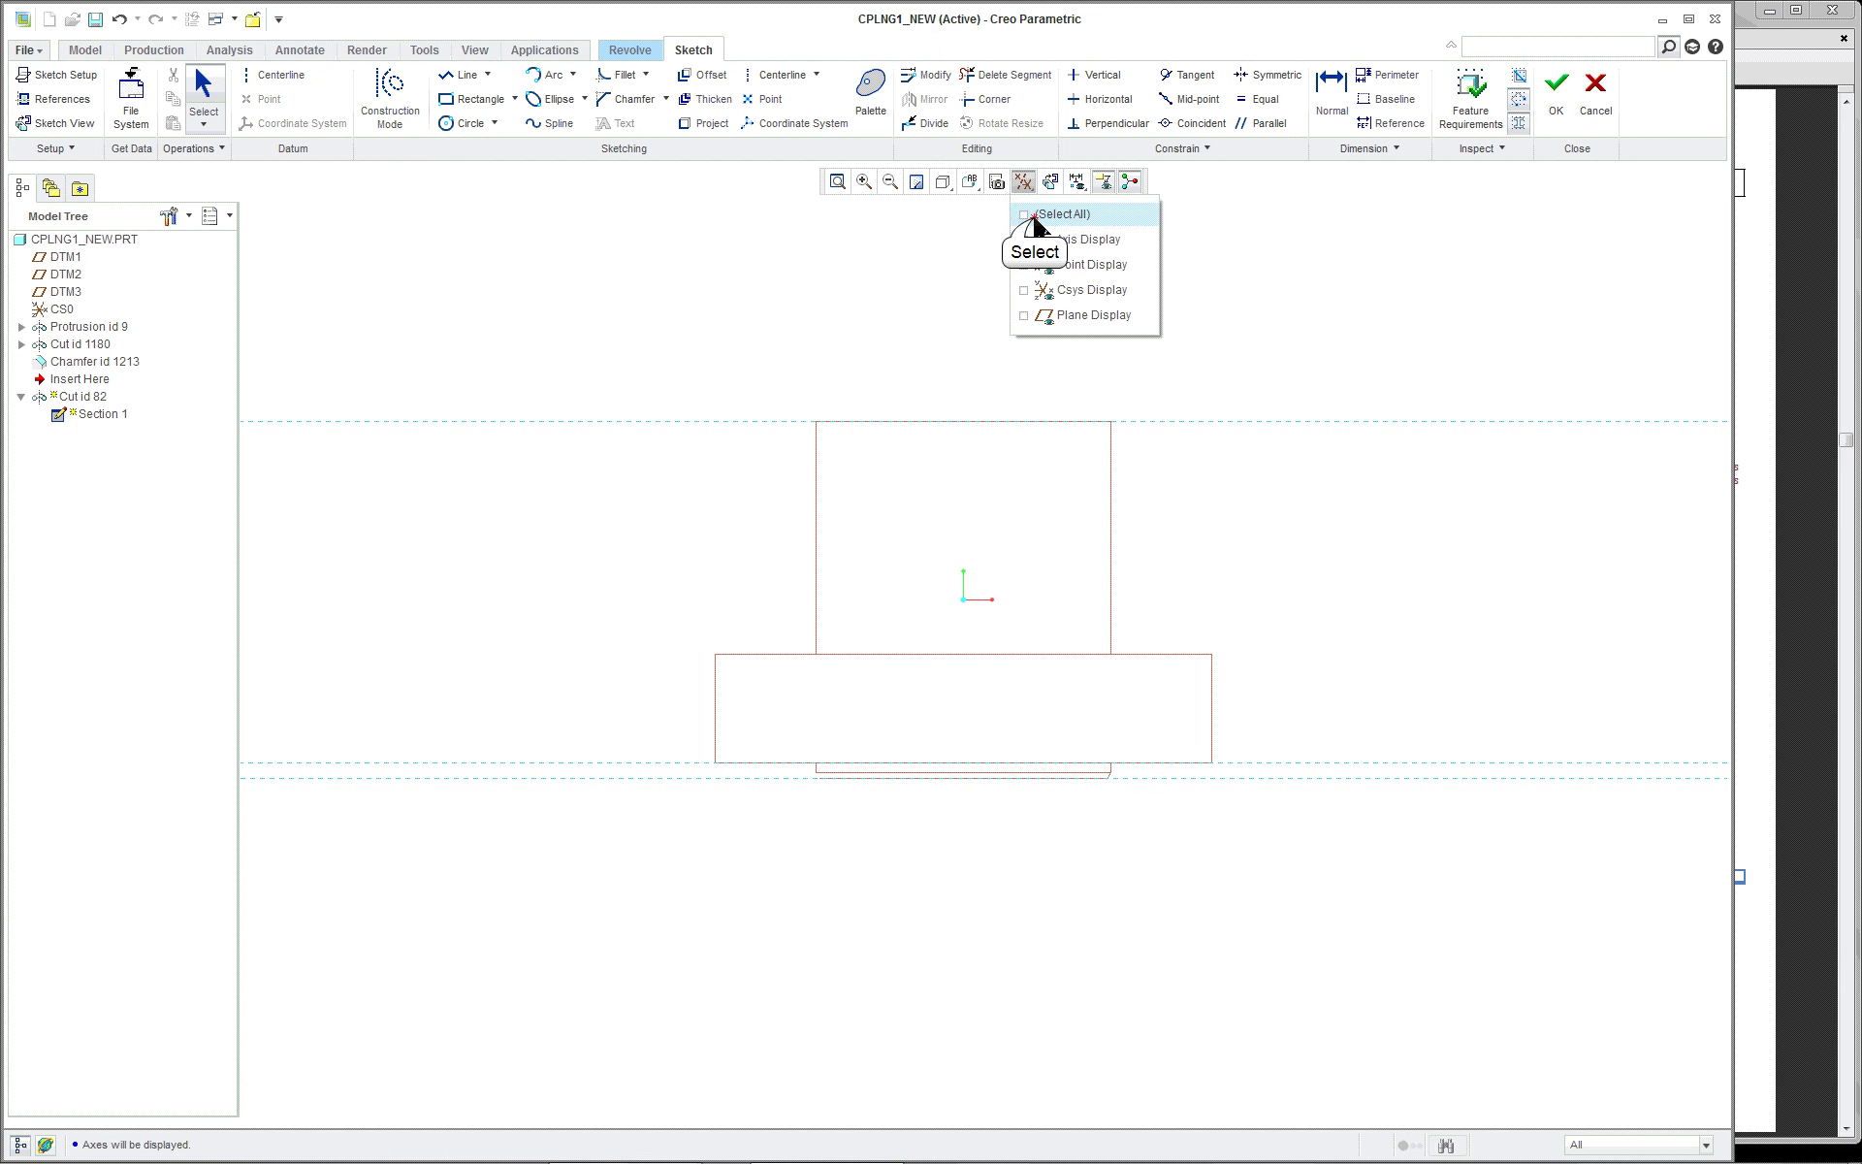
left_click(1034, 214)
left_click(1364, 331)
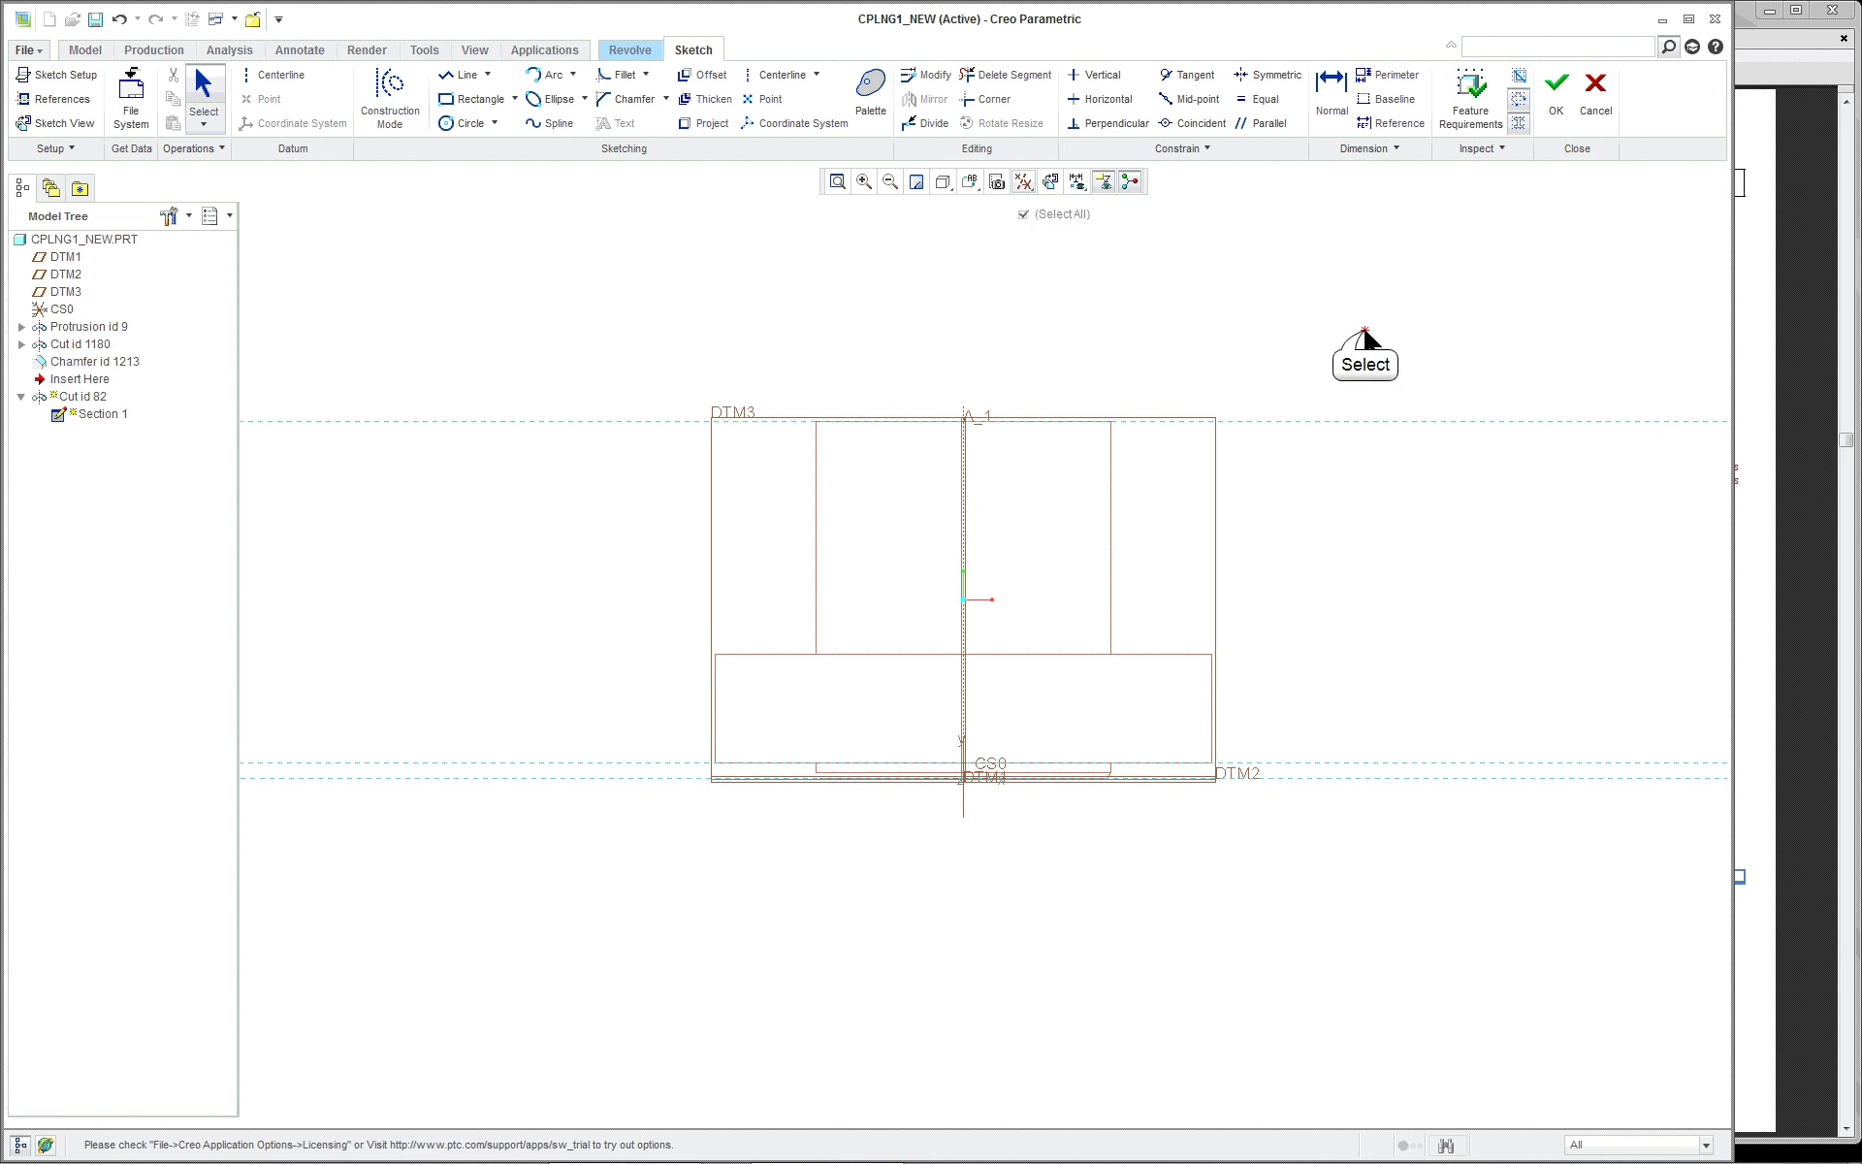
scroll(1365, 347, "up", 1)
scroll(1391, 582, "up", 1)
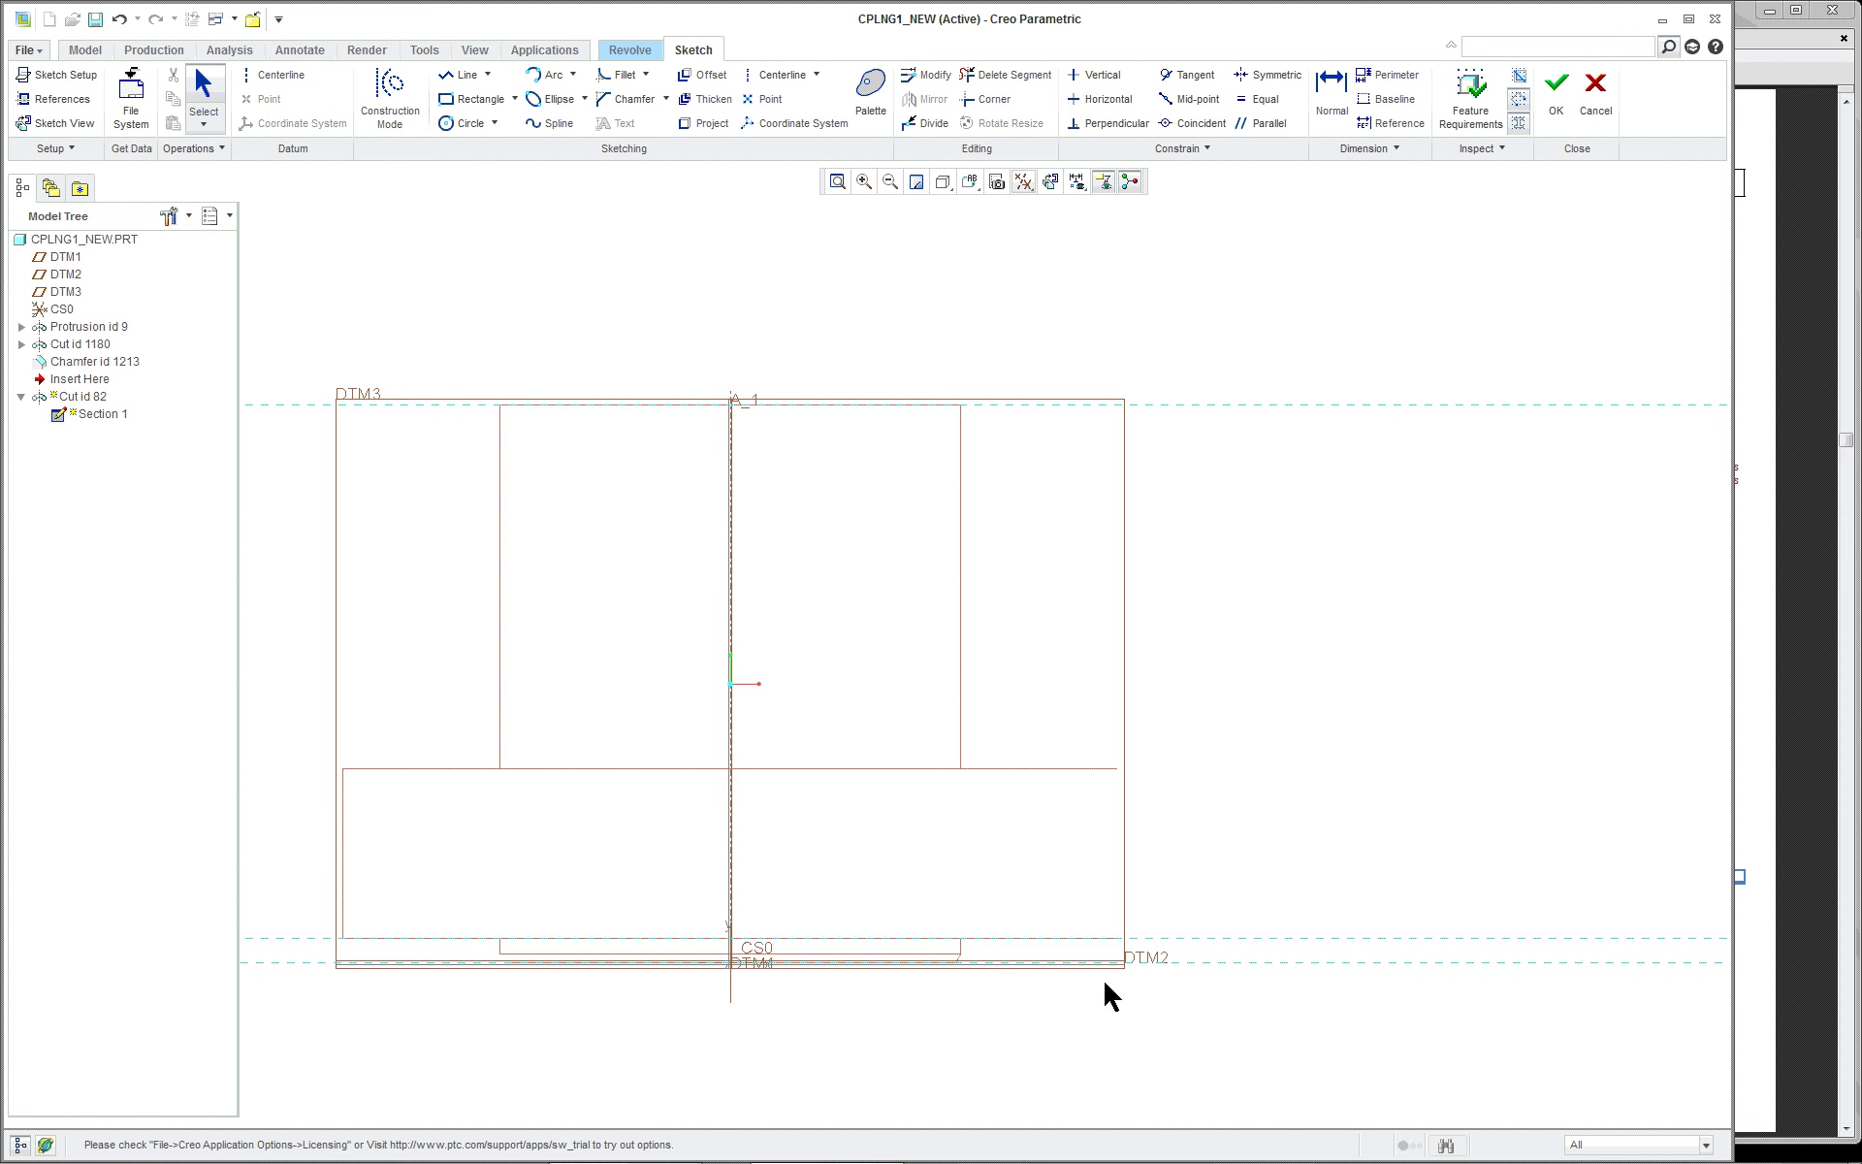
Delete the horizontal sketch reference that runs along the flange's lower face
left_click(1207, 938)
right_click(1206, 938)
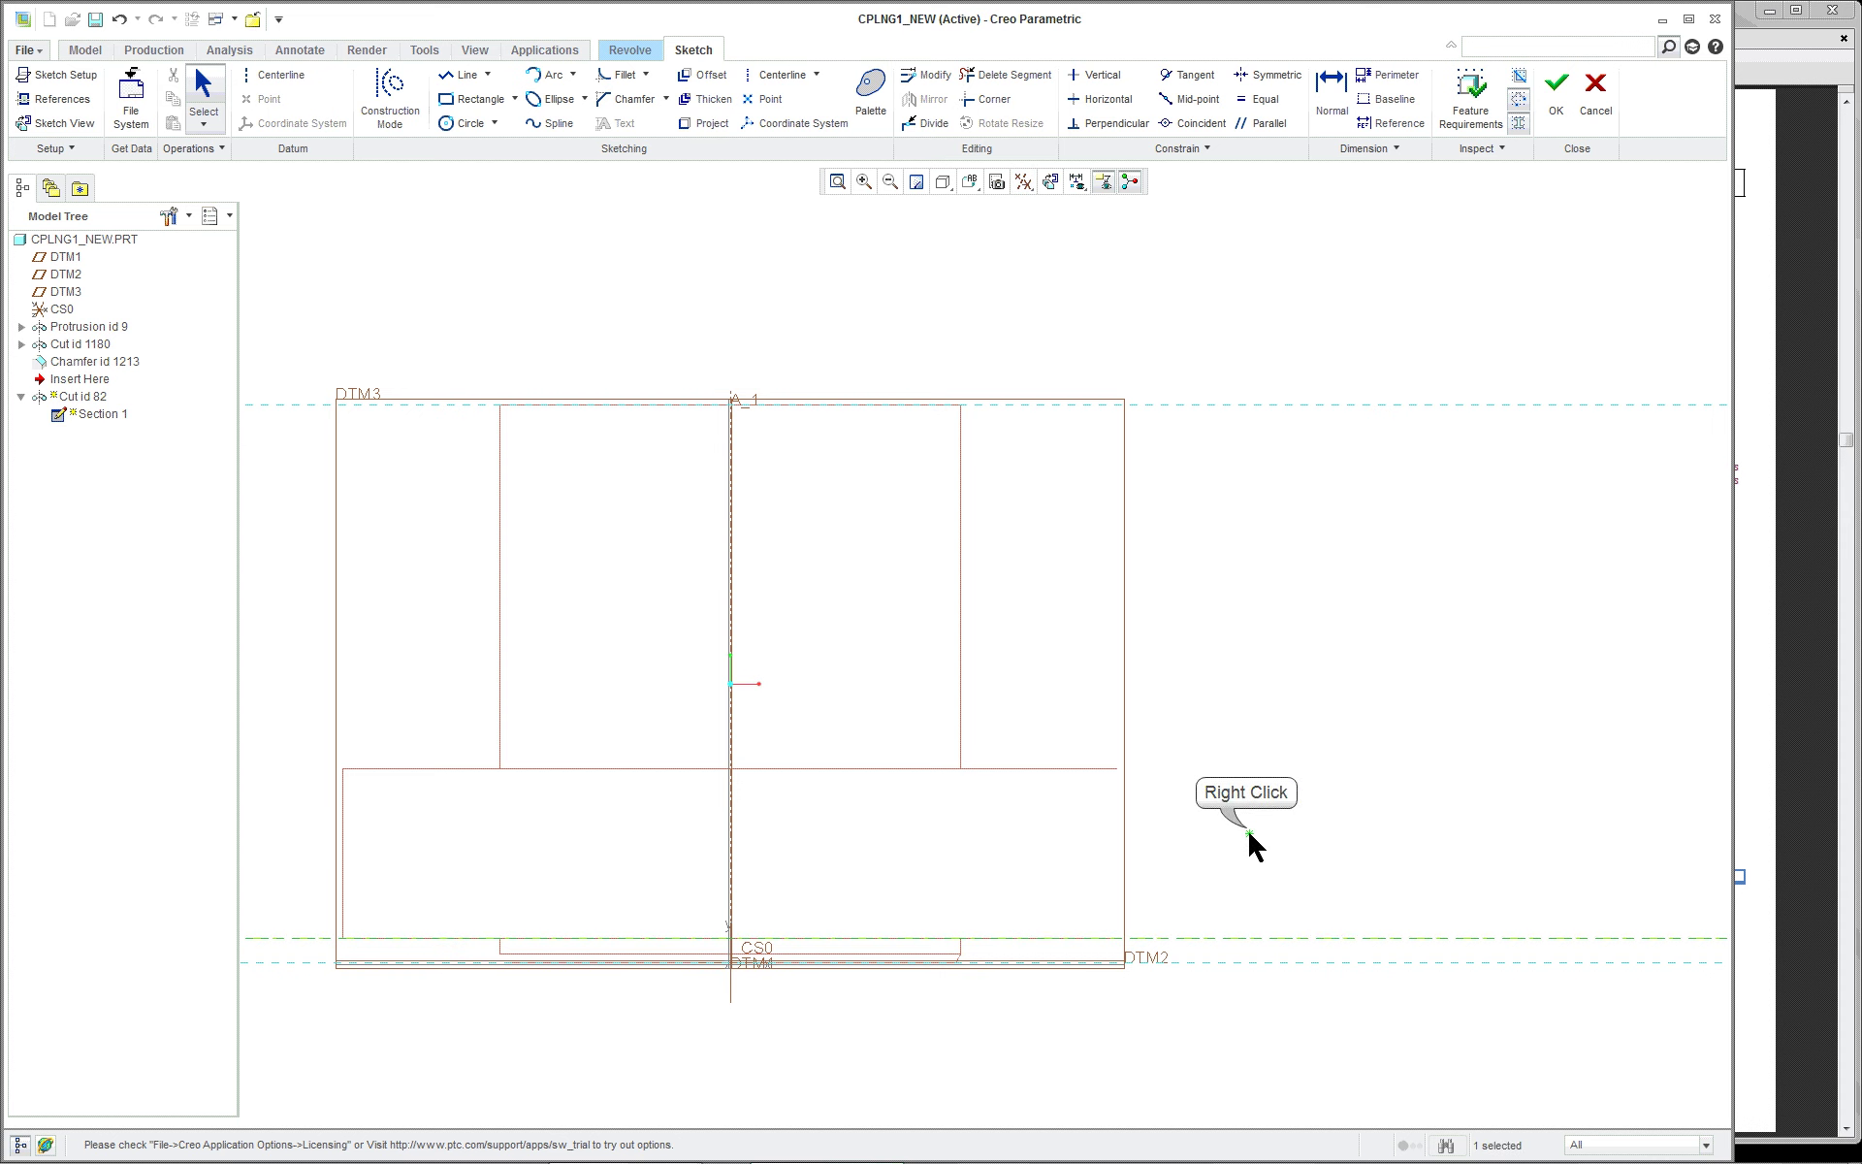
left_click(1294, 875)
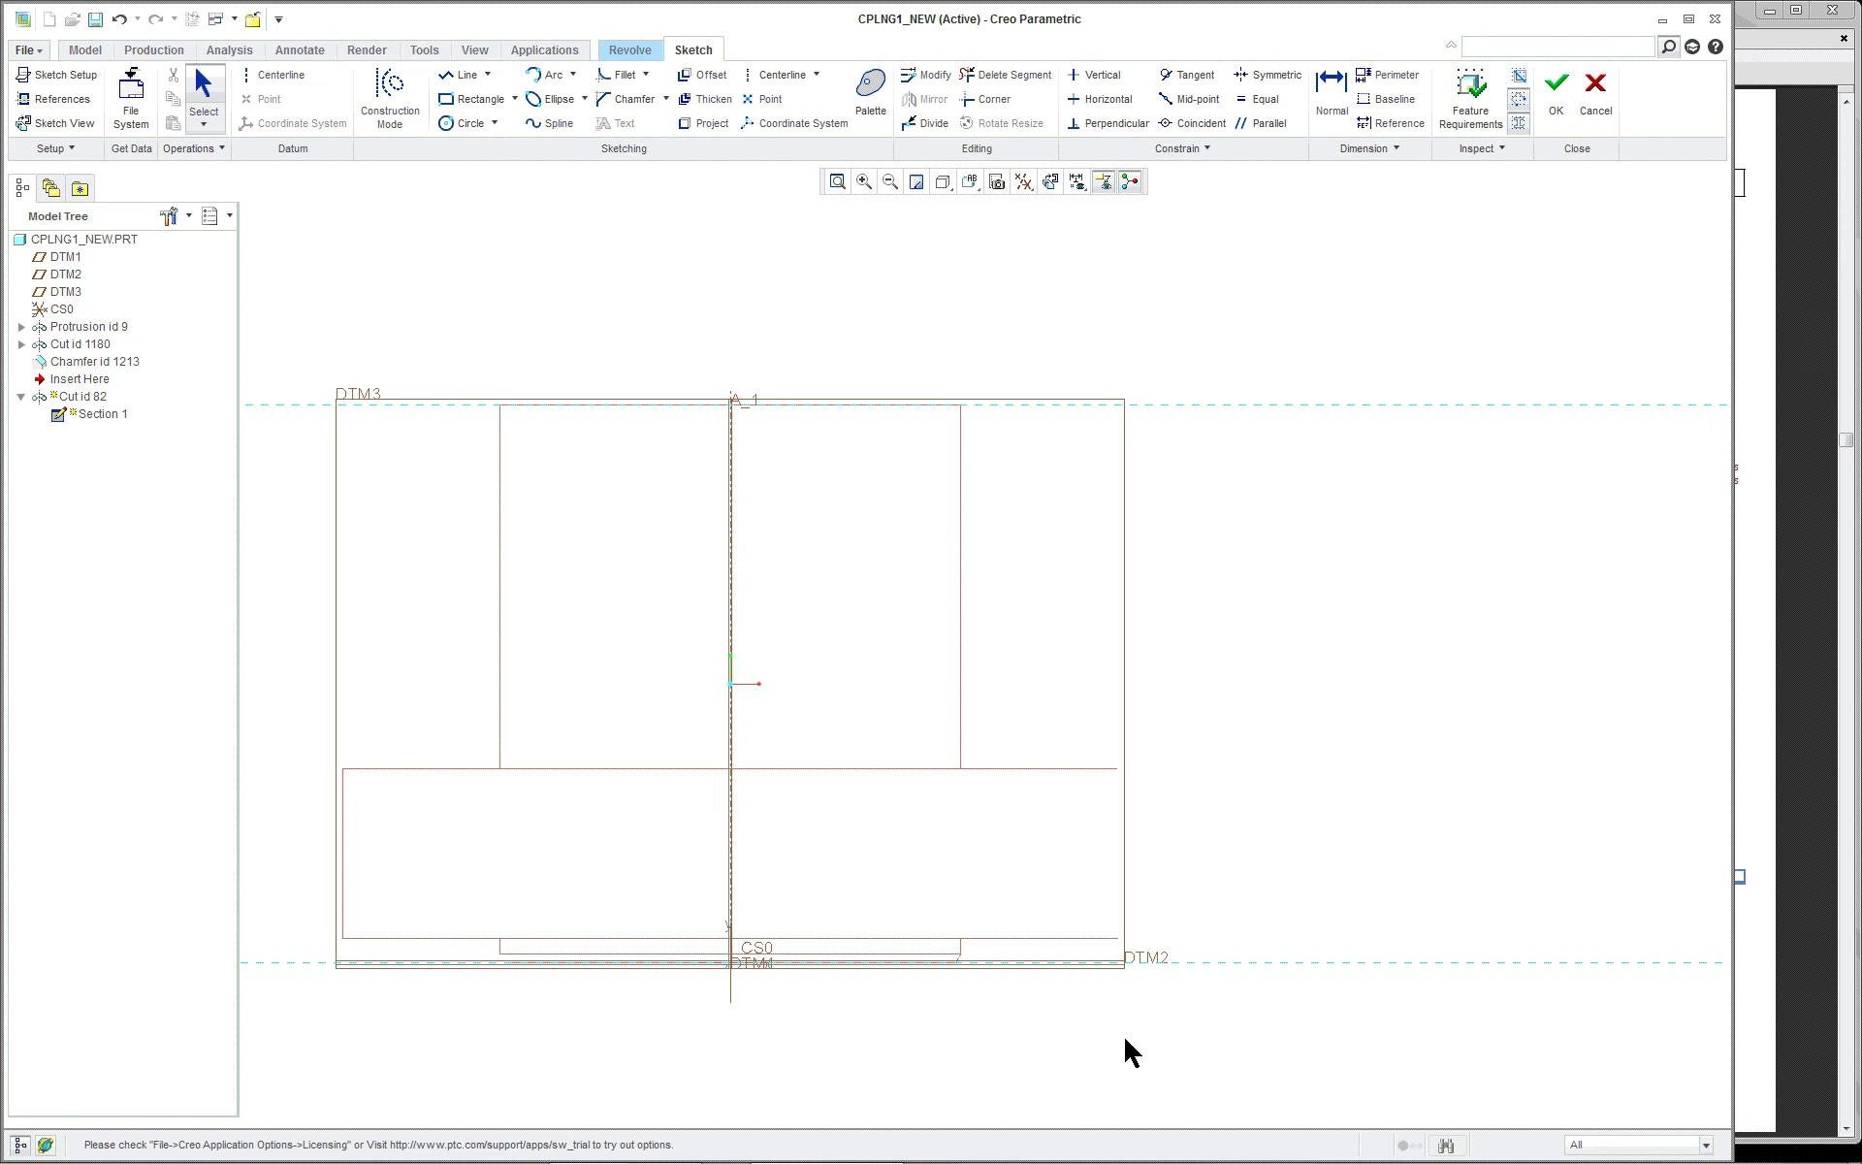
scroll(930, 1026, "up", 1)
scroll(777, 528, "down", 2)
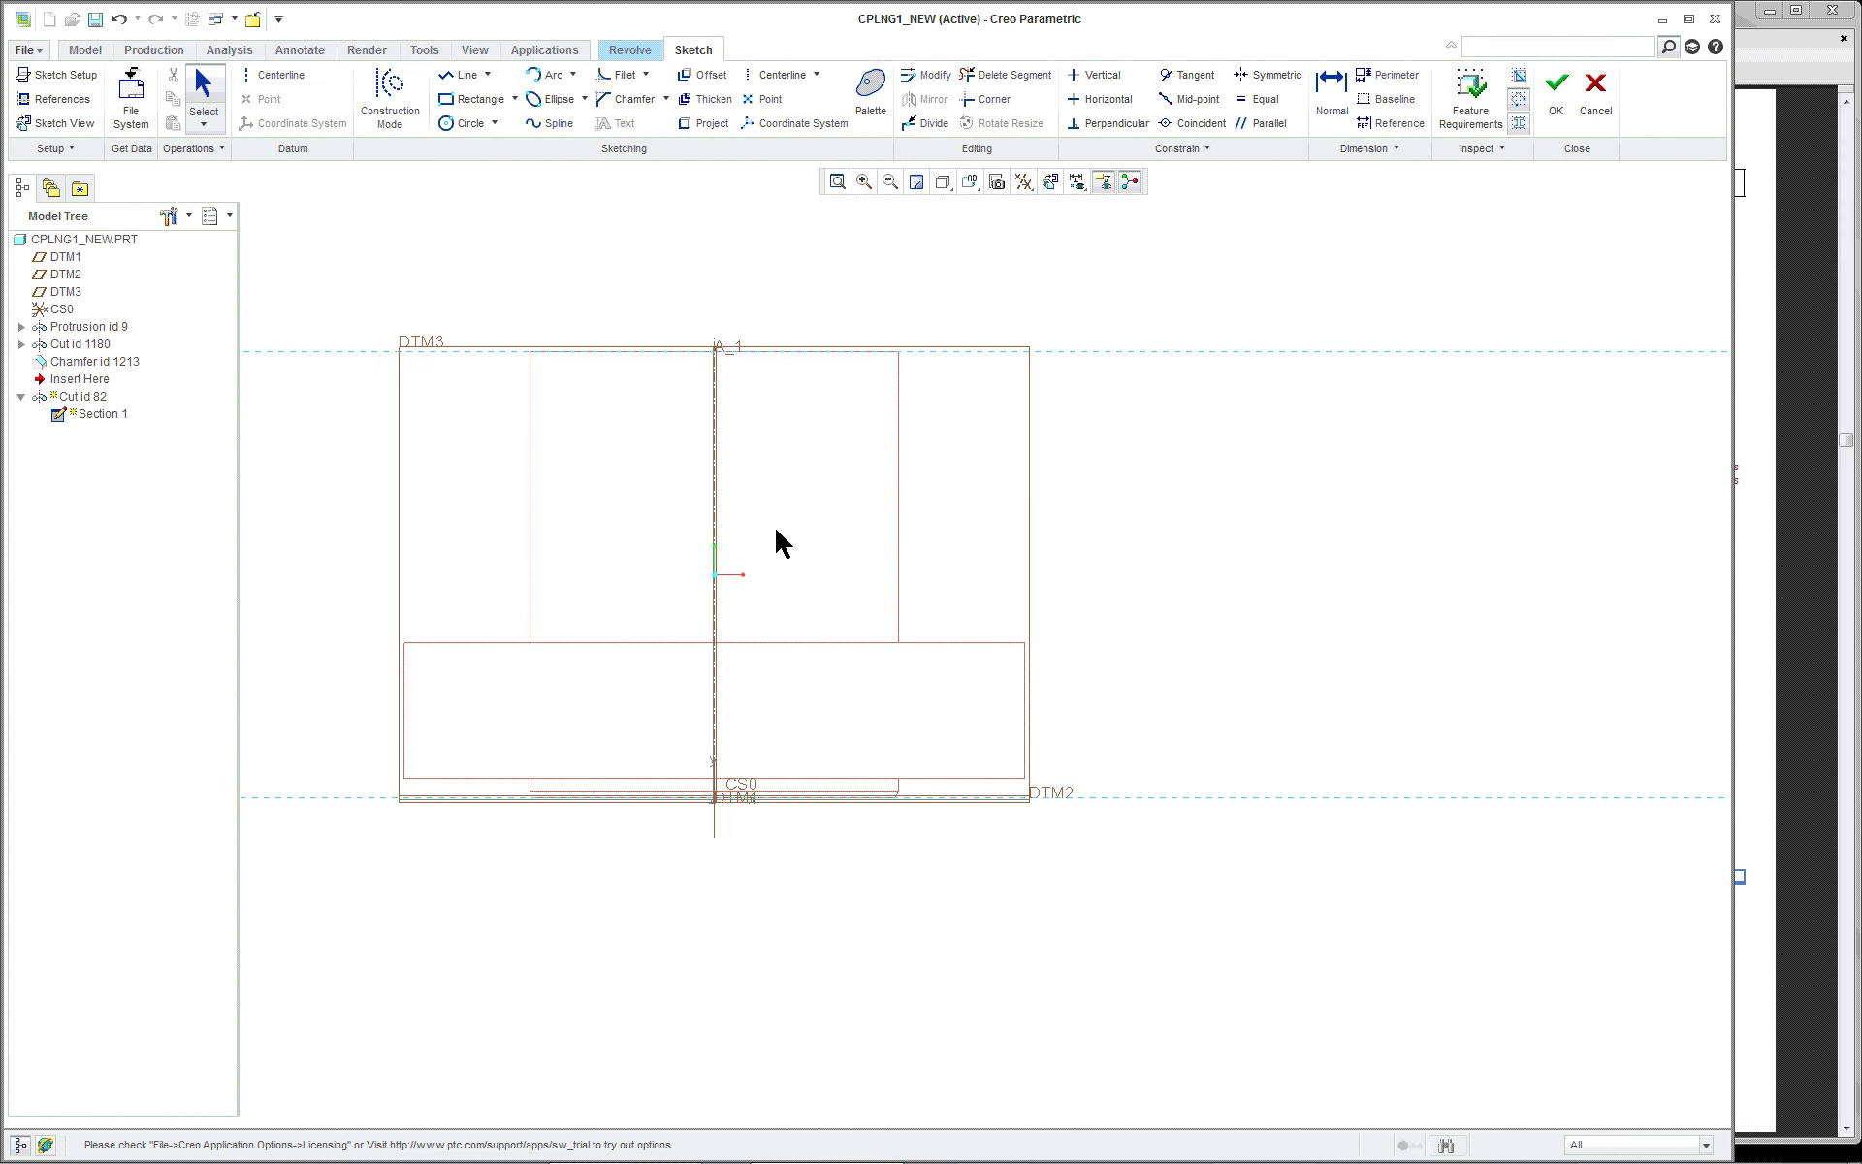
Add datum plane DTM1 as a sketch reference
right_click(722, 412)
left_click(842, 269)
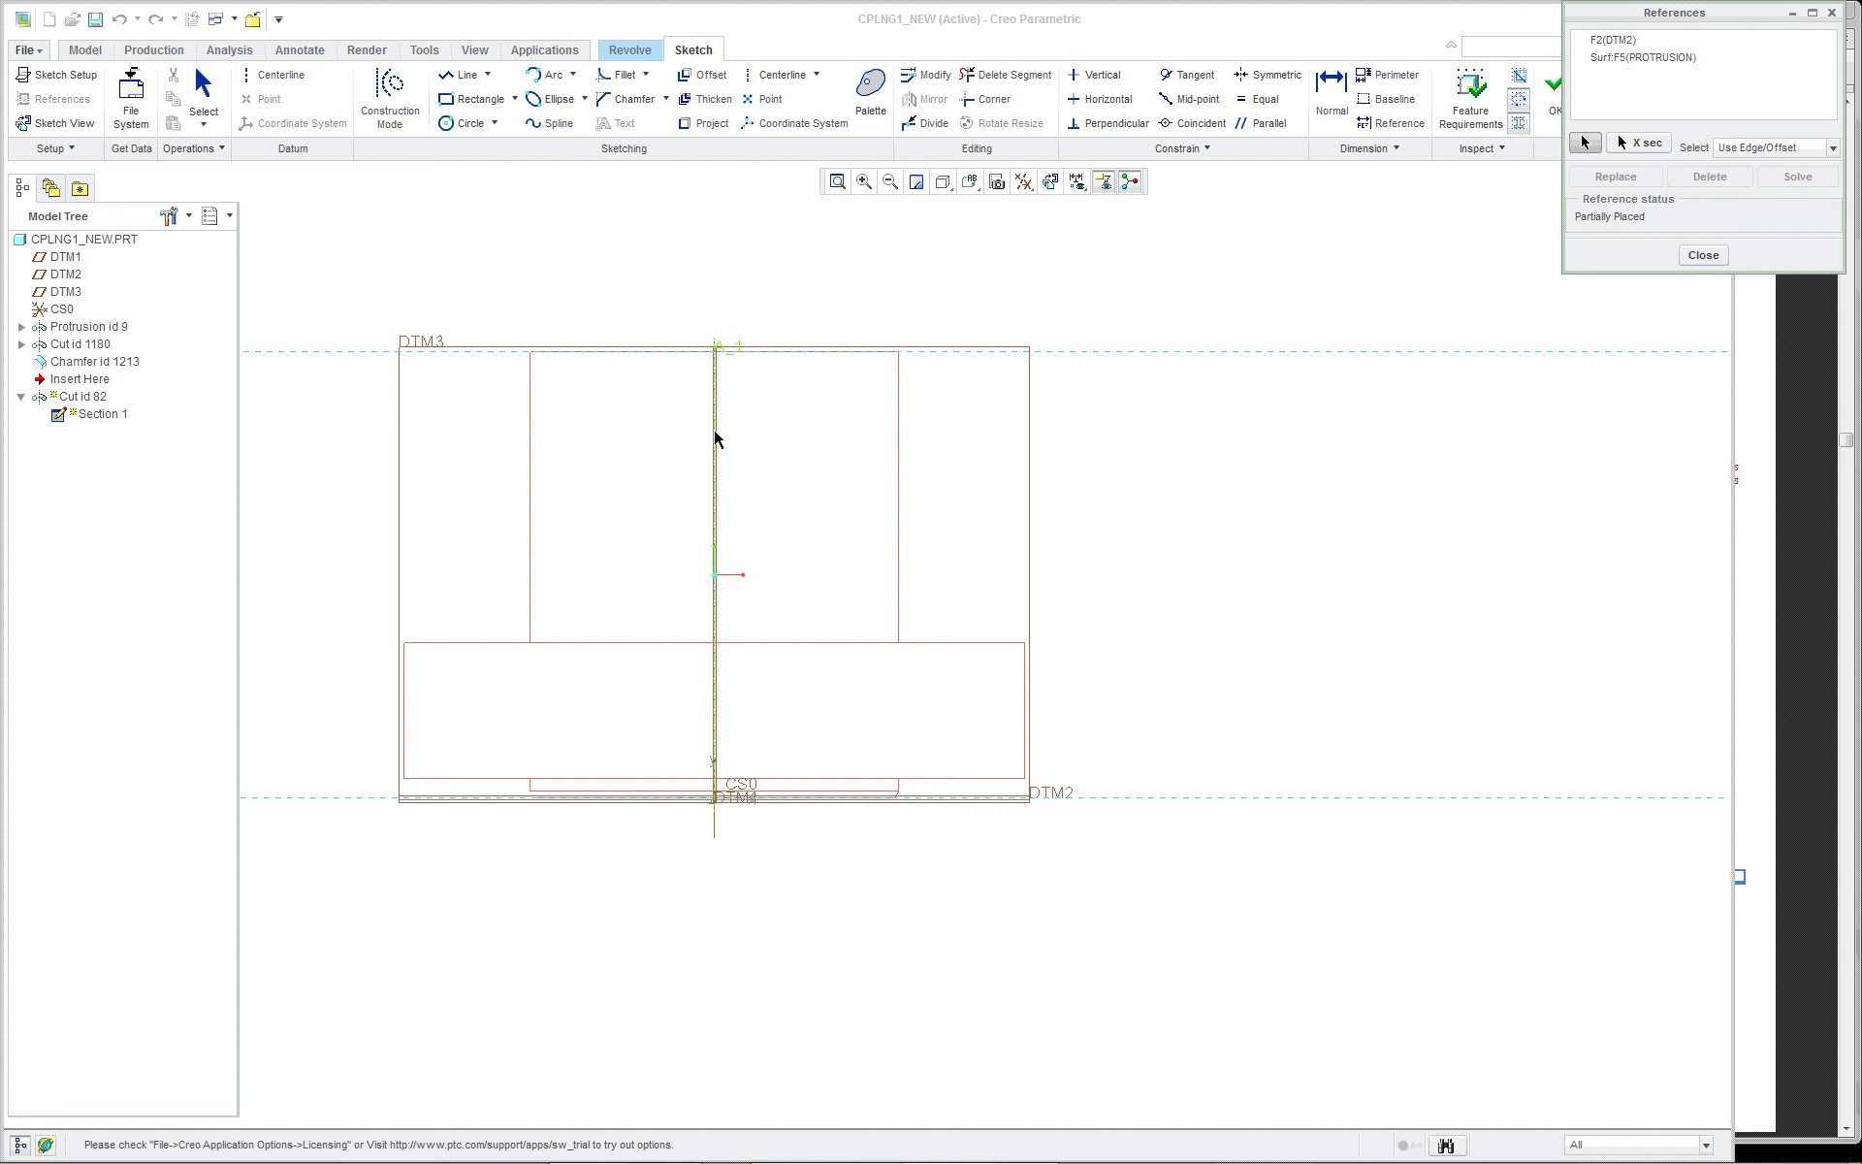
right_click(716, 438)
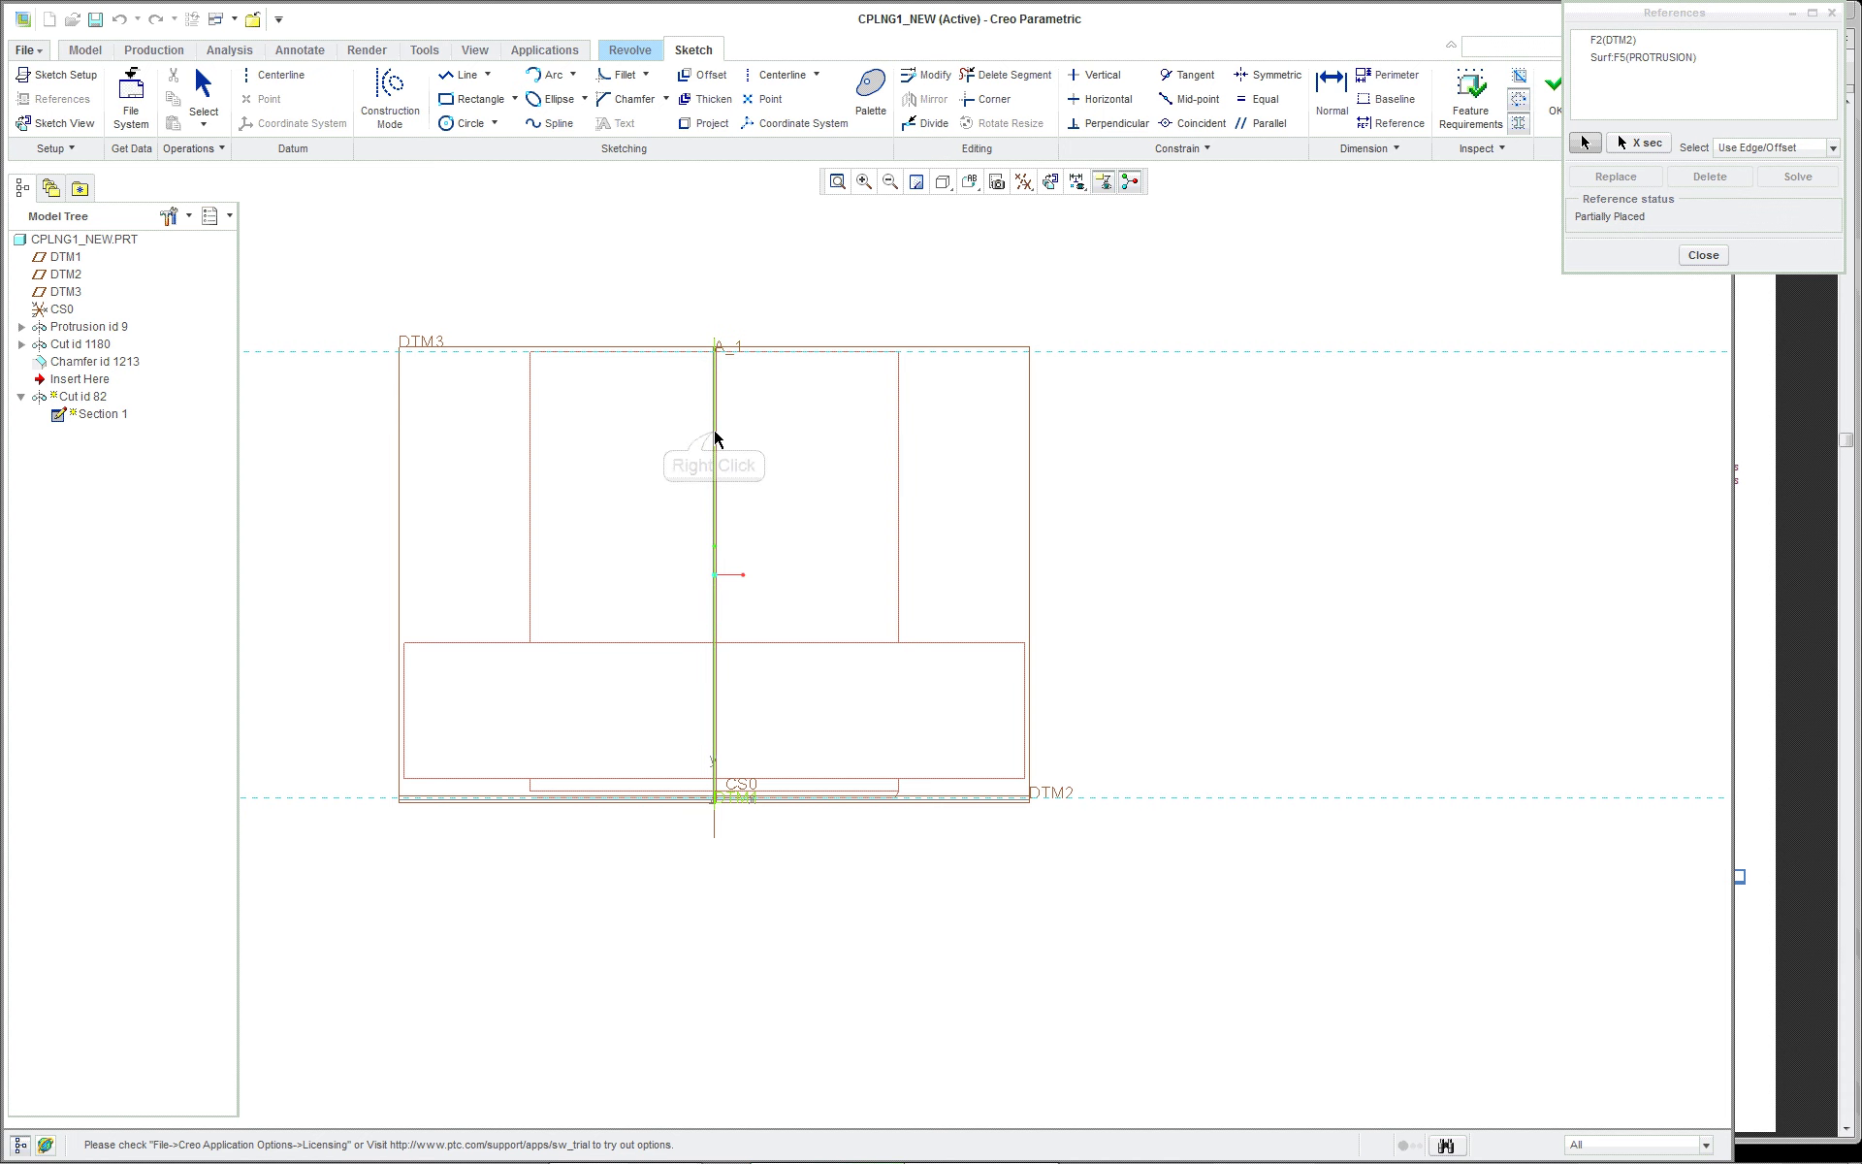
left_click(716, 438)
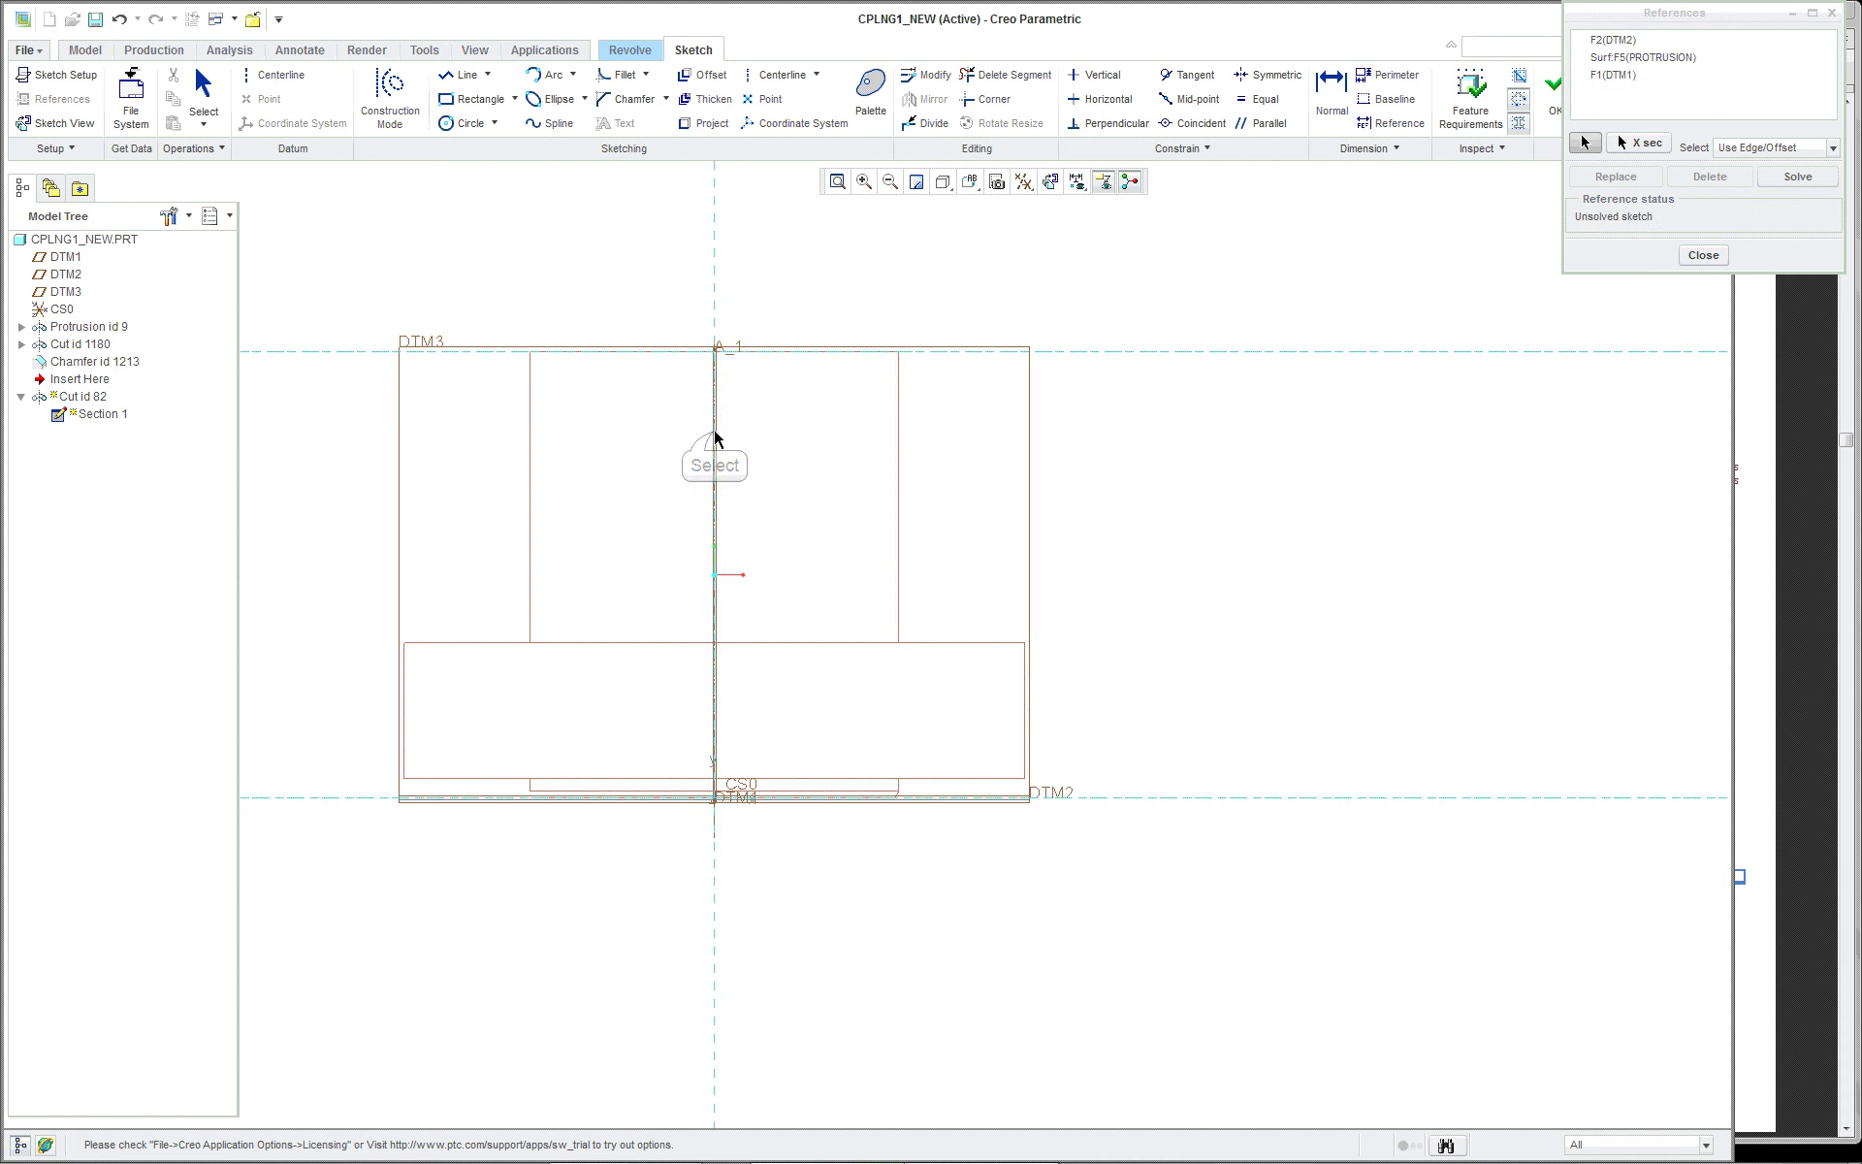
left_click(1703, 255)
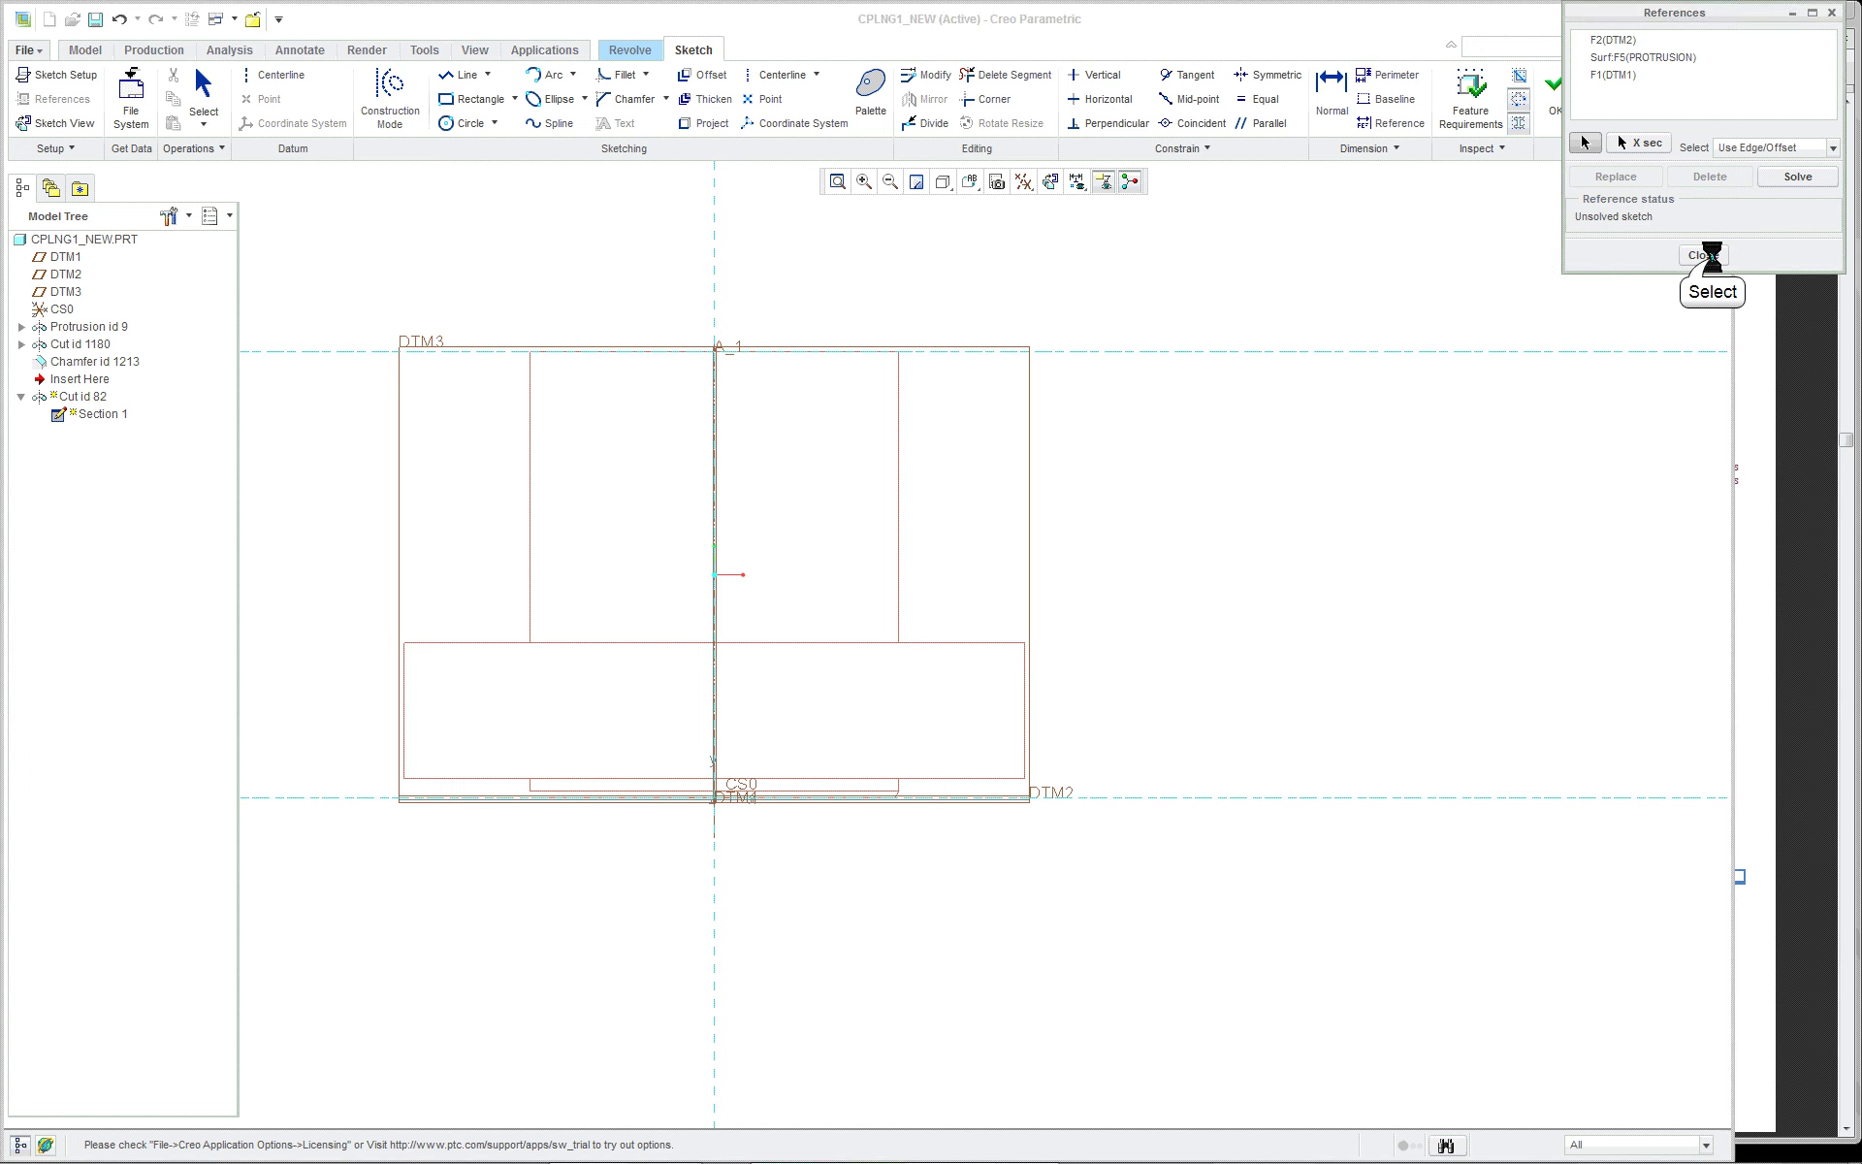
Draw a vertical axis of revolution along the DTM1 reference
scroll(613, 247, "down", 1)
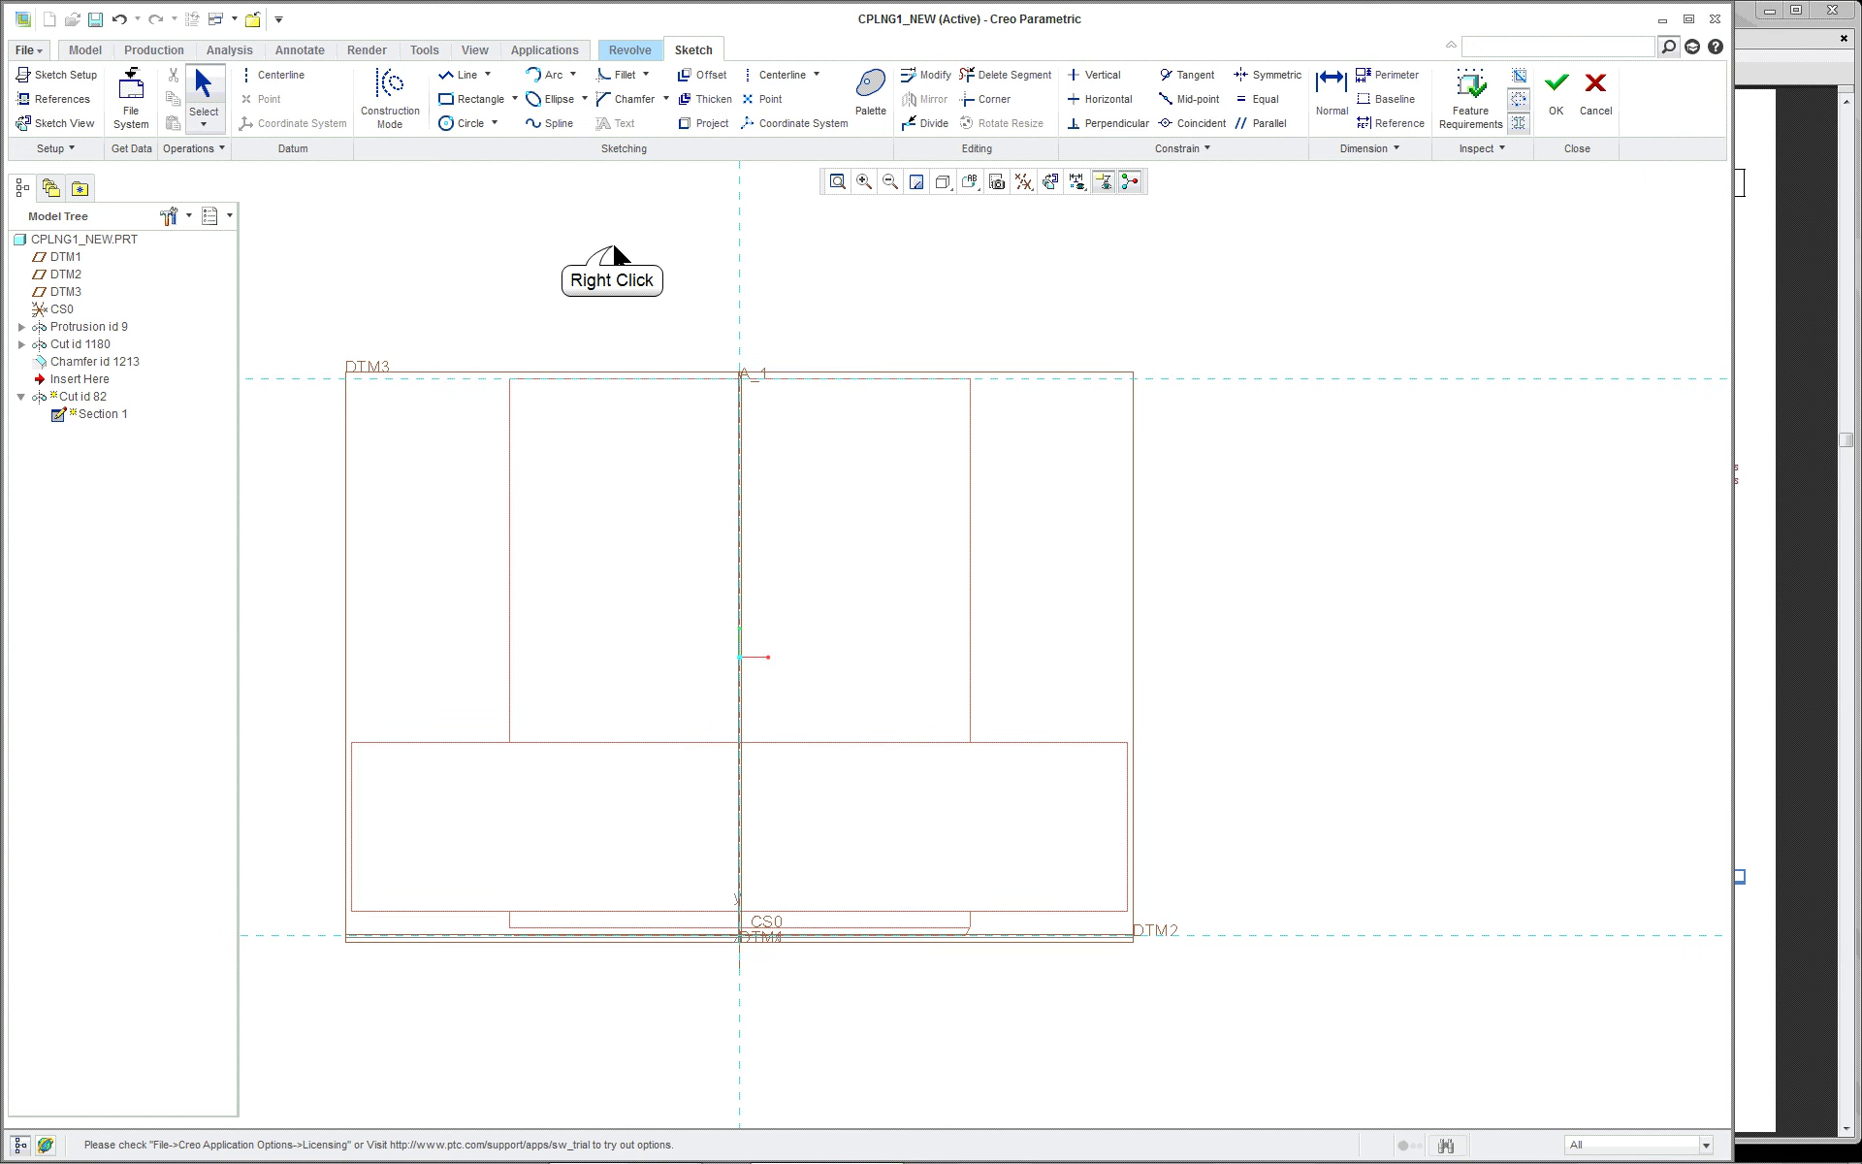
right_click(611, 249)
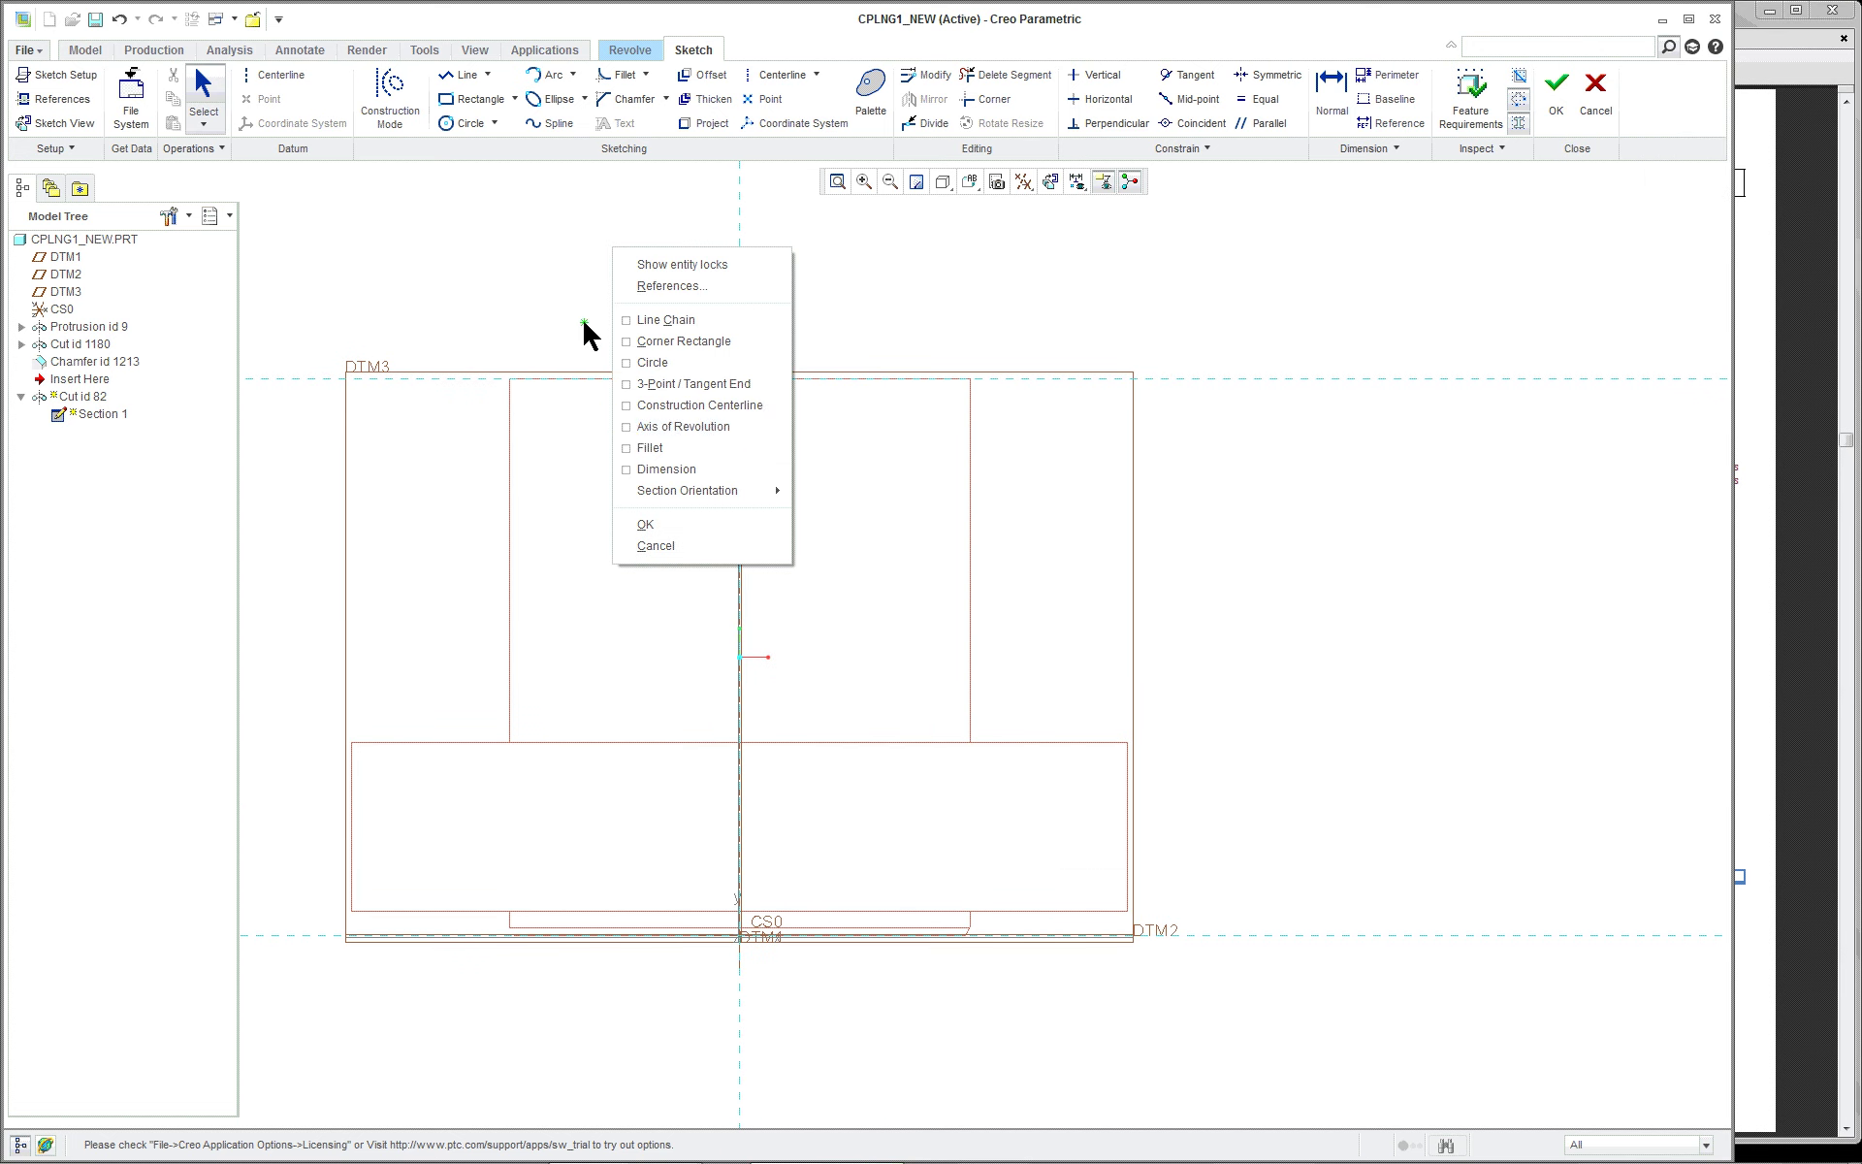
left_click(667, 425)
left_click(738, 347)
left_click(739, 551)
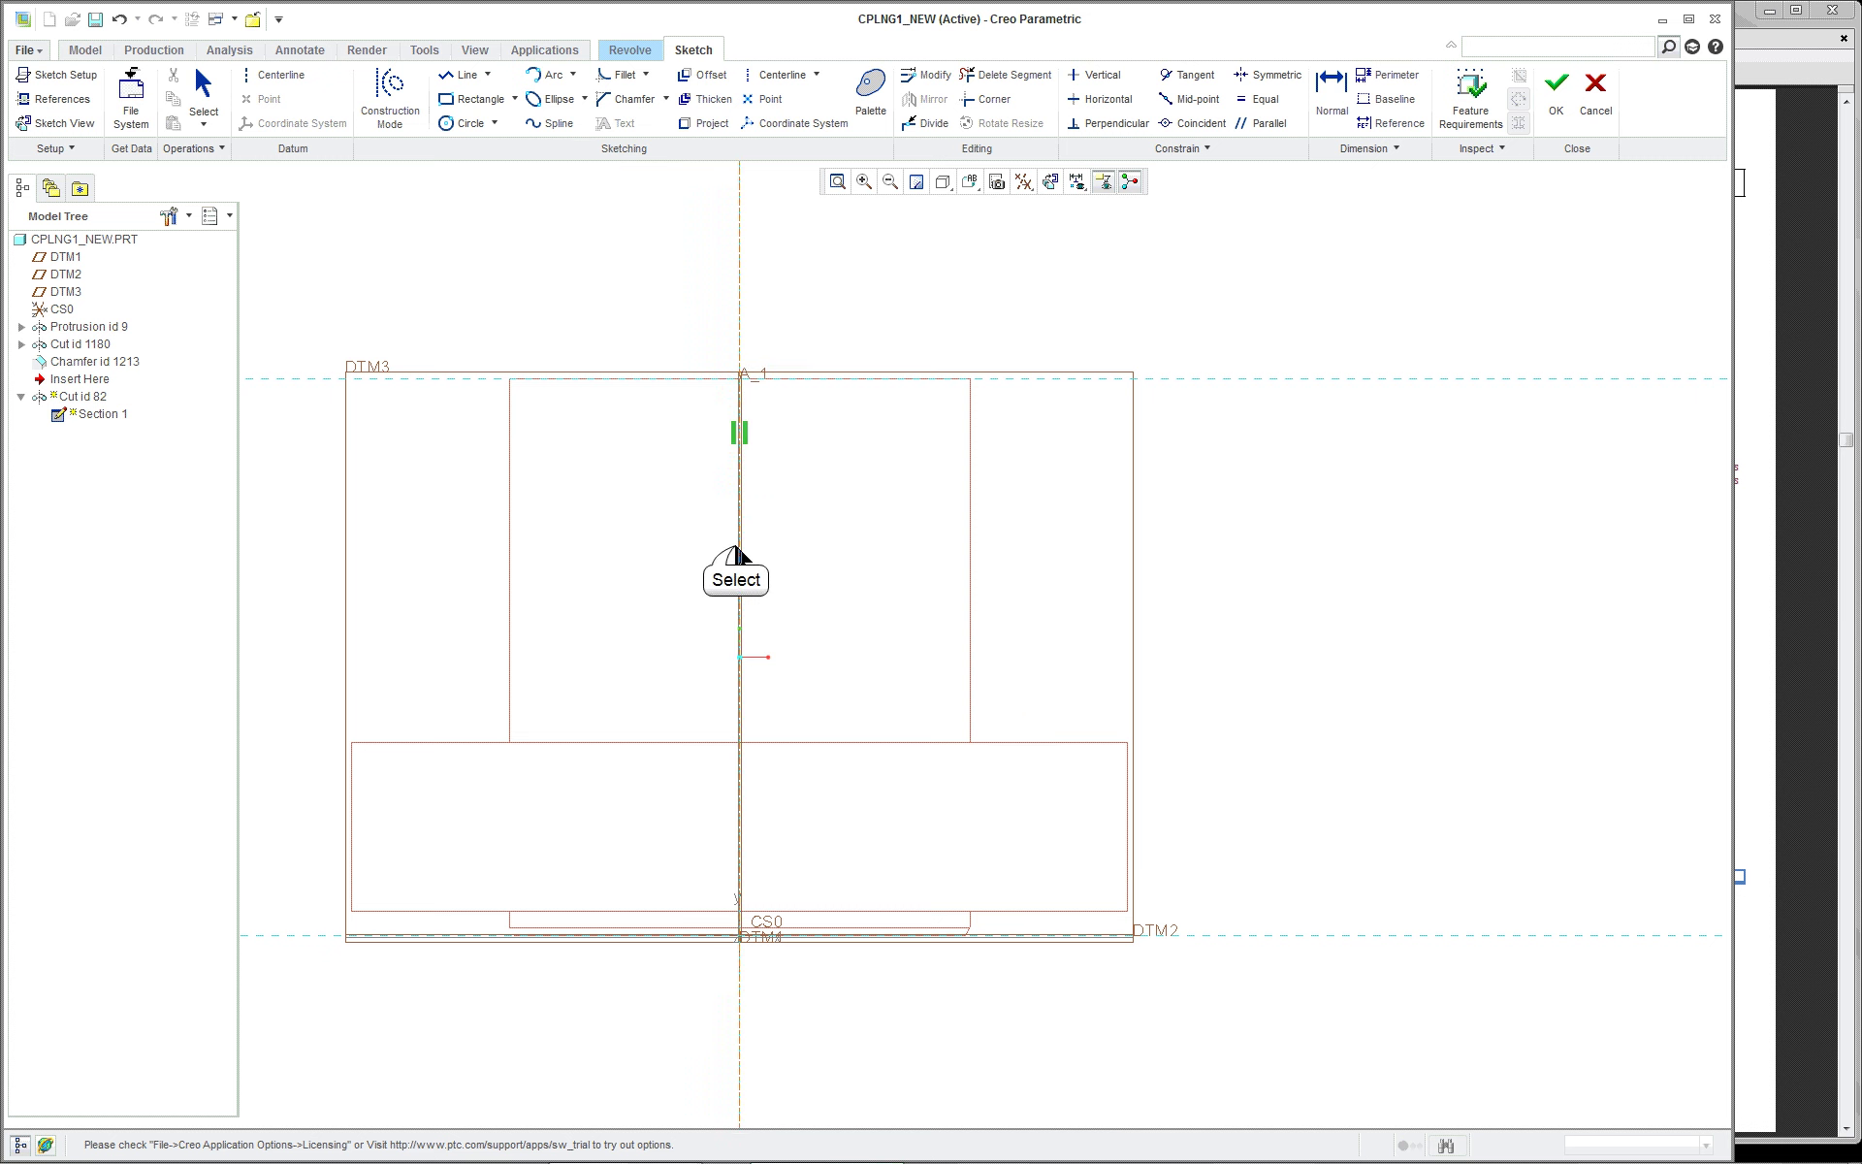
middle_click(597, 307)
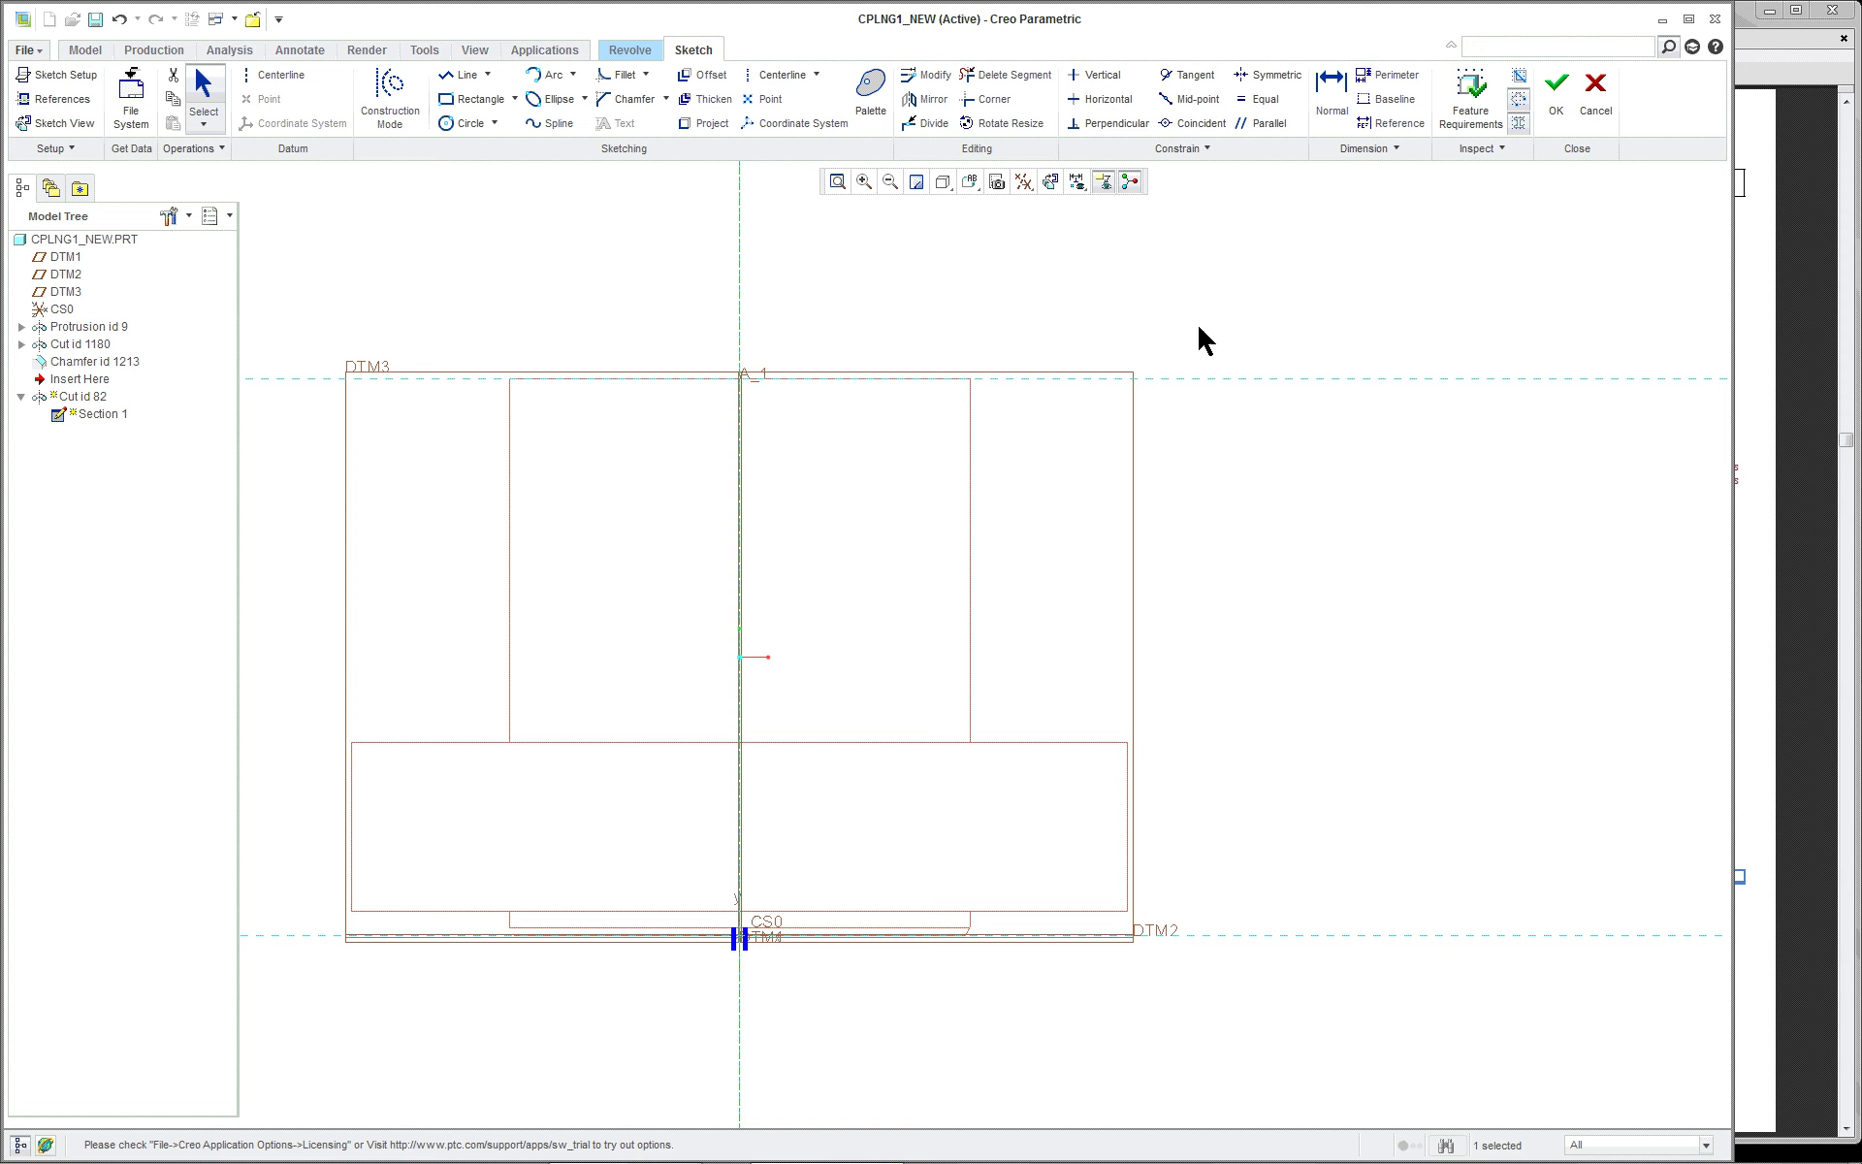
right_click(871, 974)
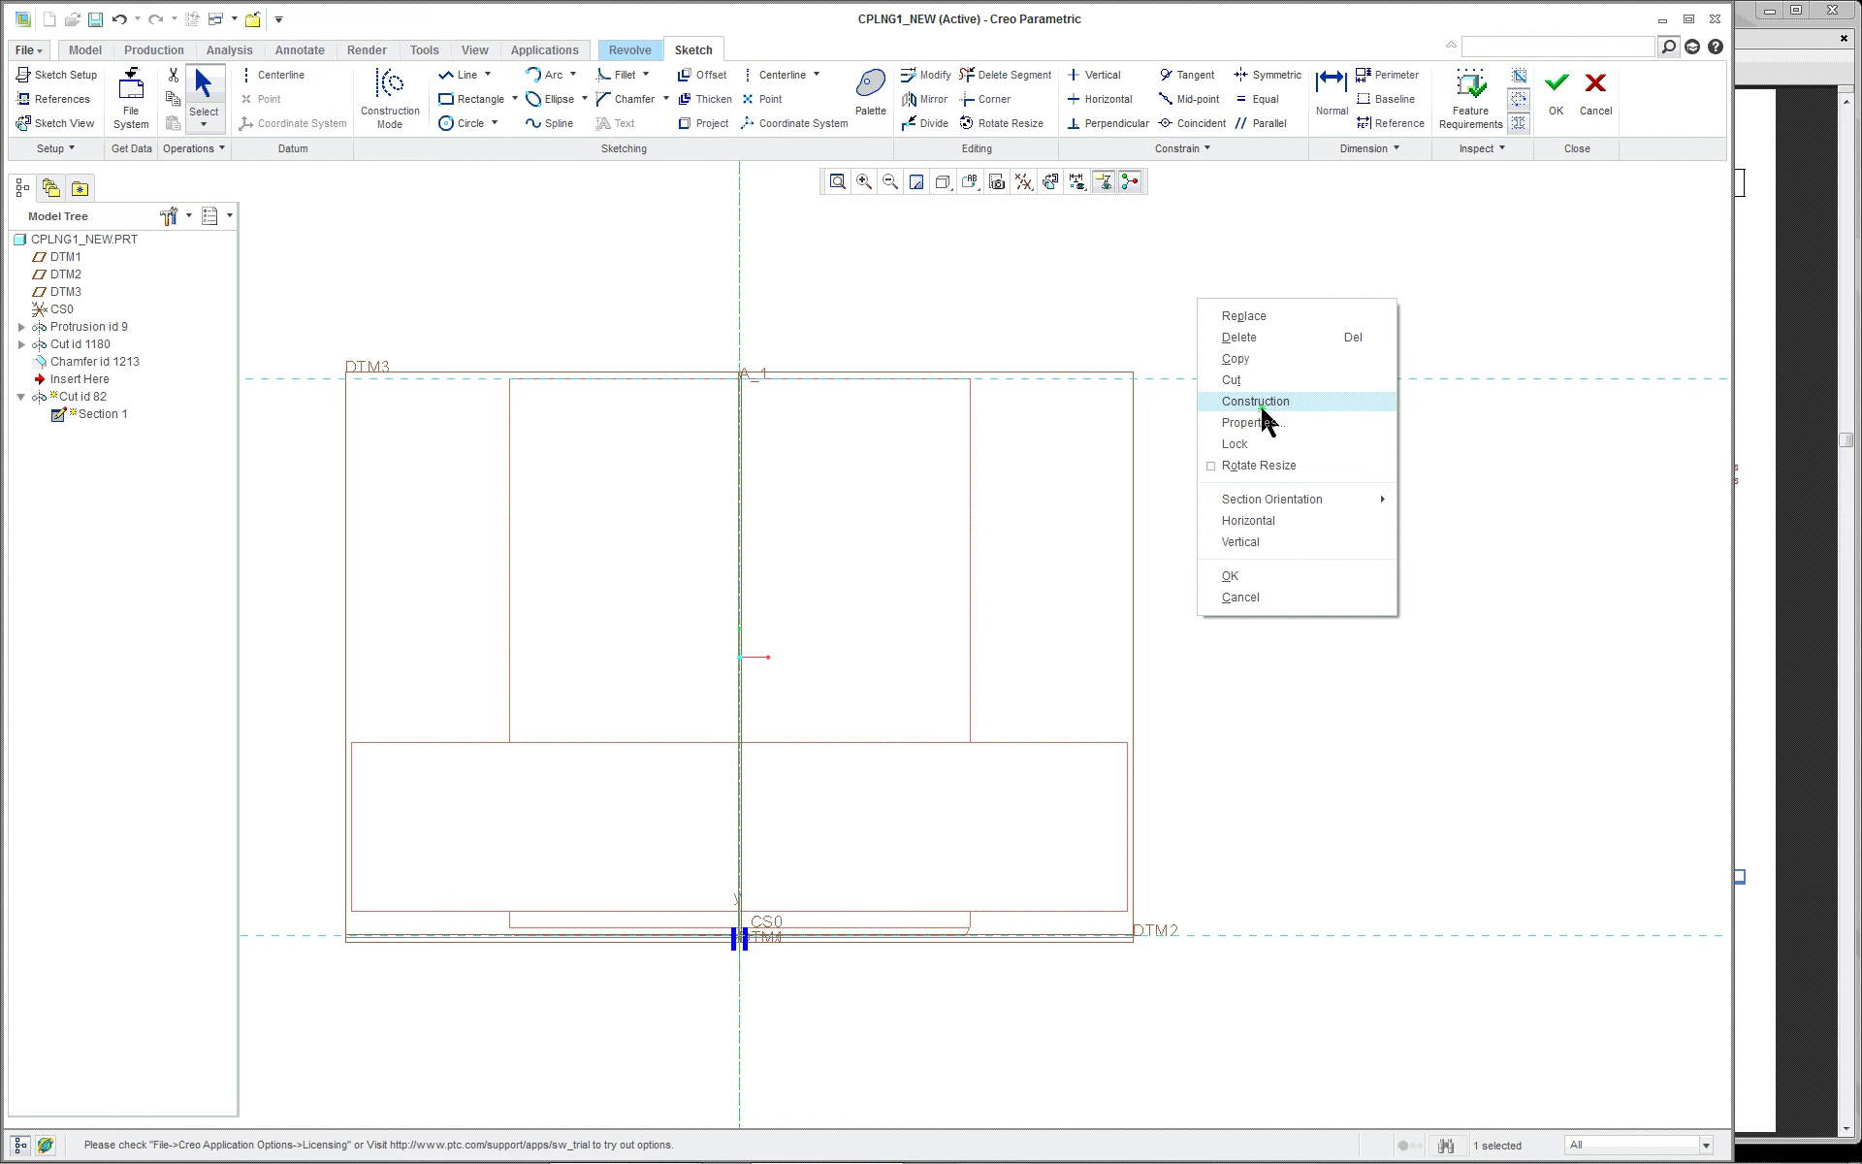
left_click(1180, 278)
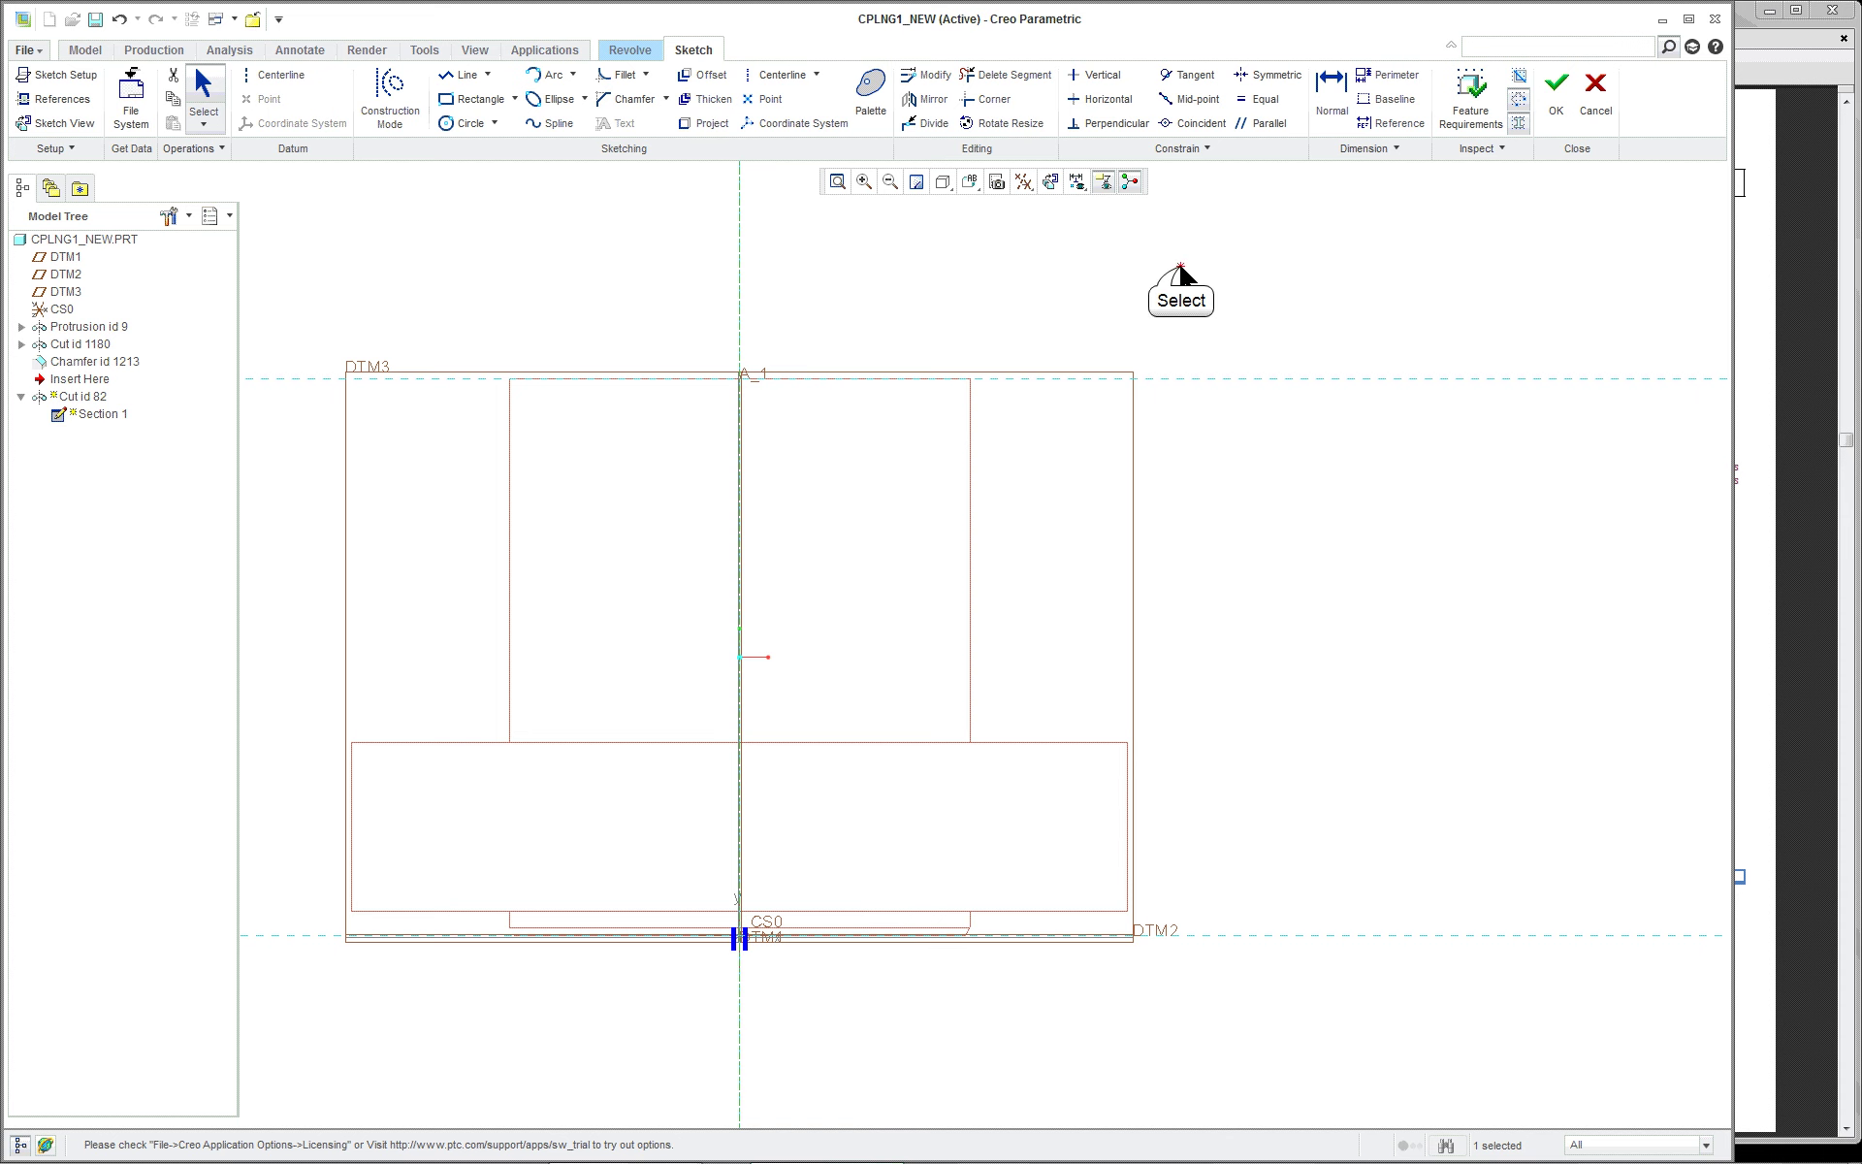
Draw a line chain from the DTM1–DTM2 intersection outward along DTM2, then slanting up to just below the hub's top edge at about 63 diameter
right_click(1180, 269)
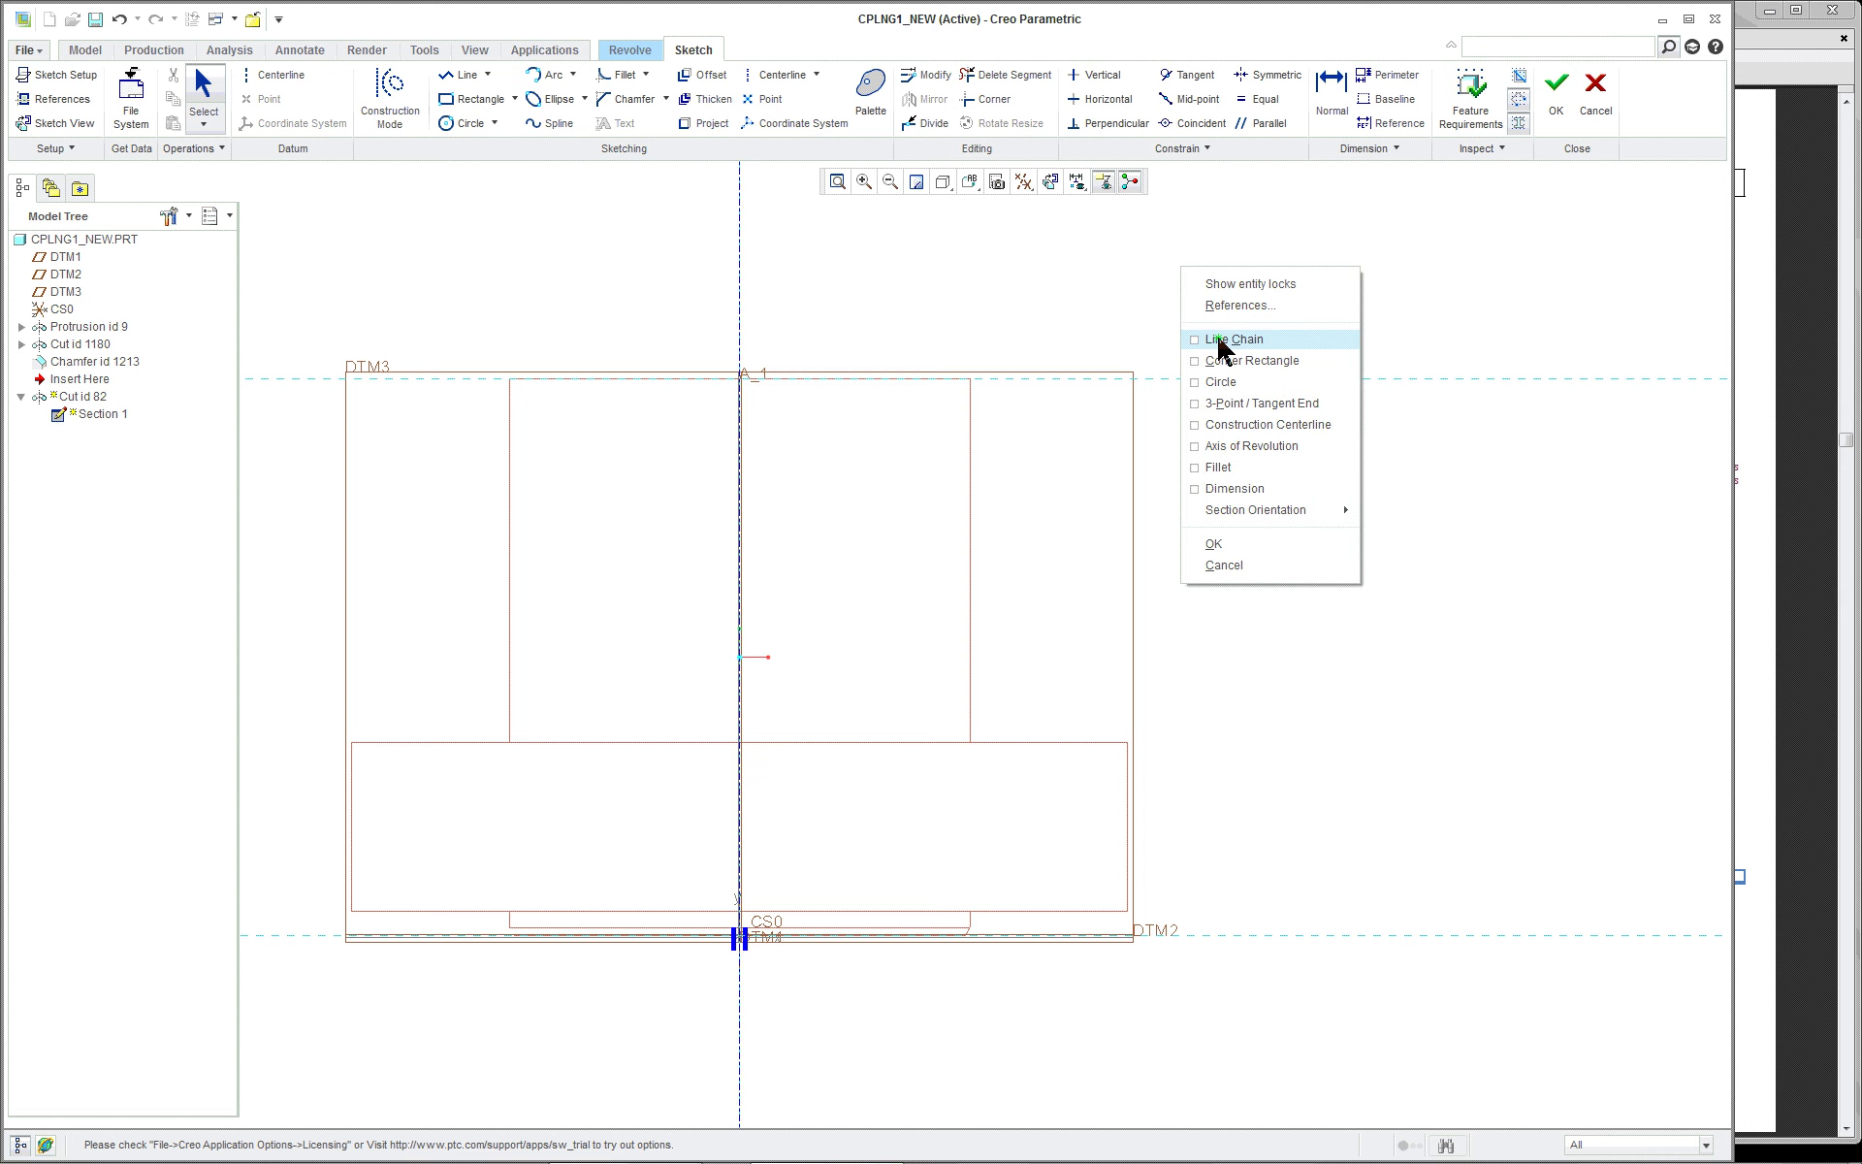
left_click(1216, 335)
left_click(737, 934)
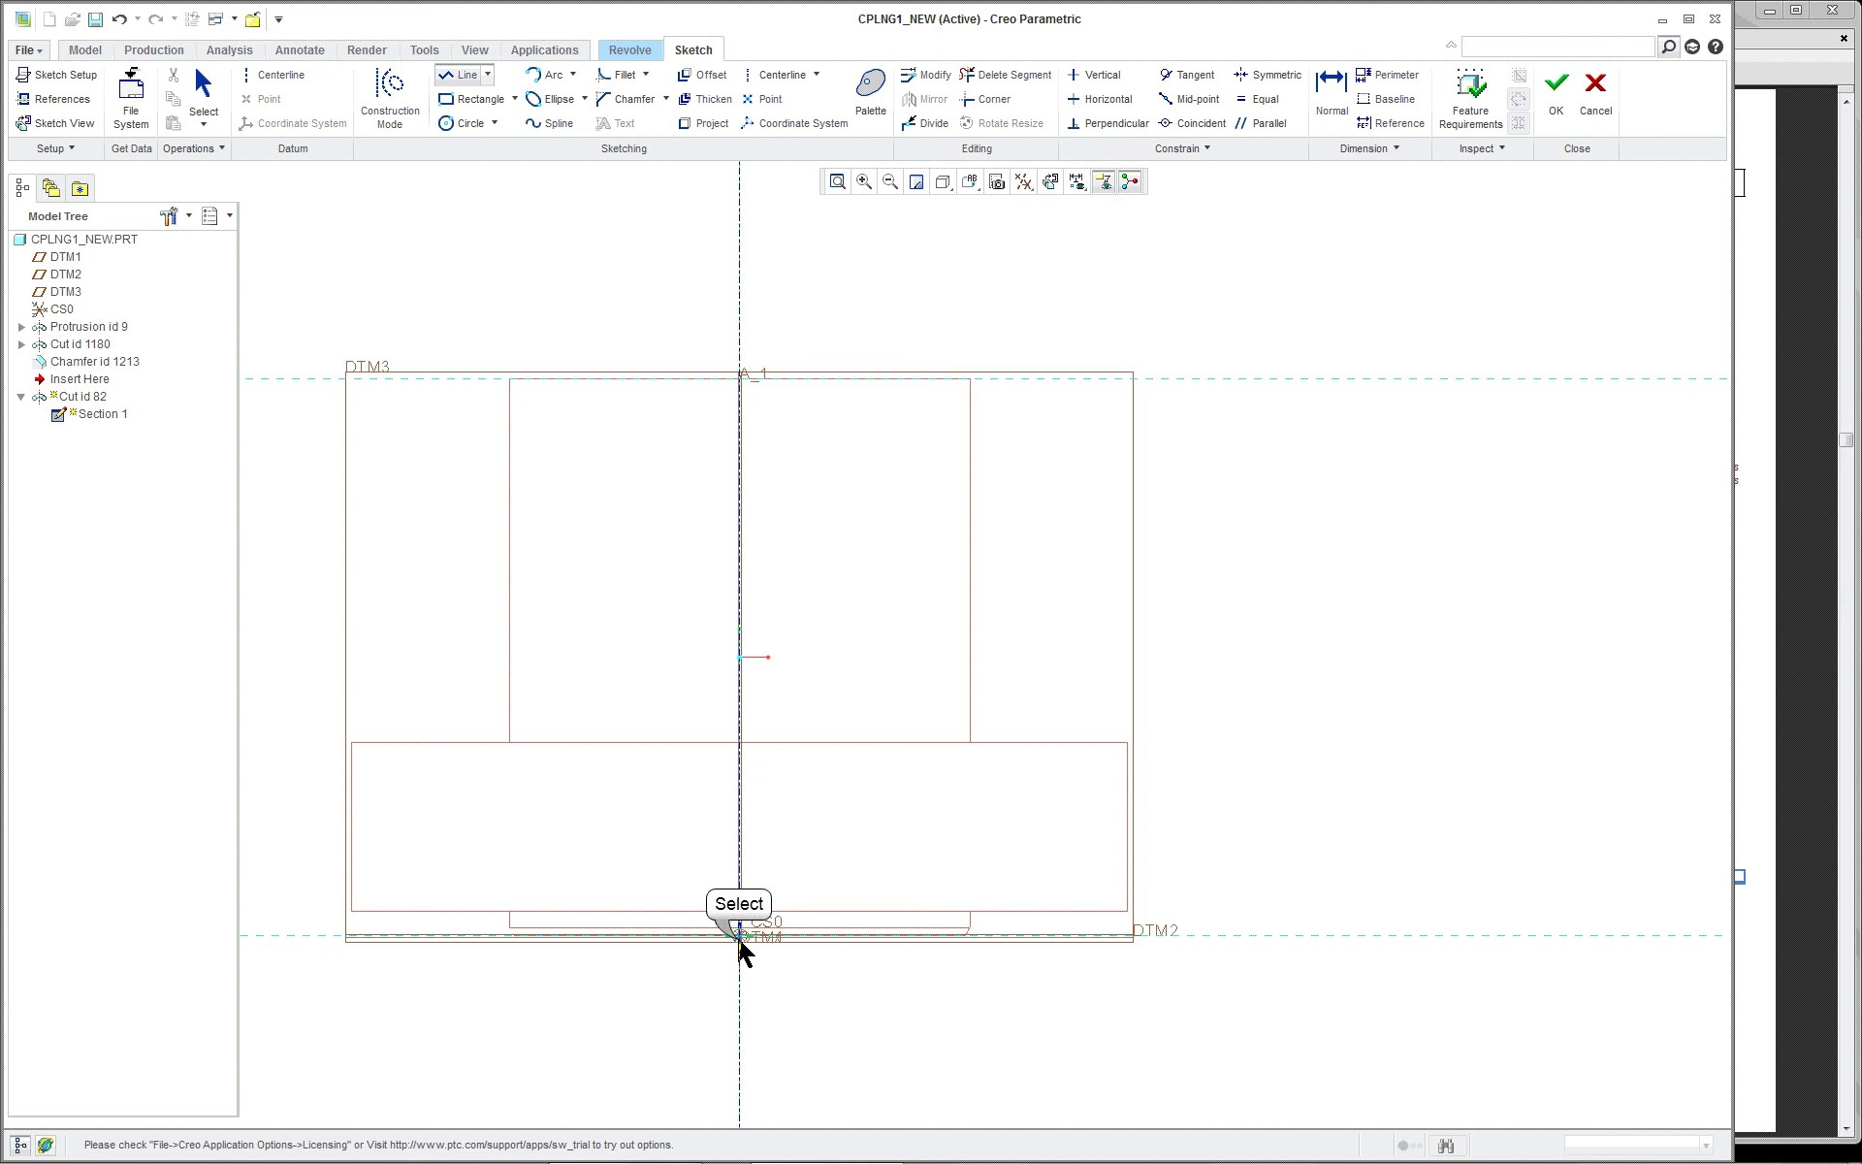
left_click(833, 935)
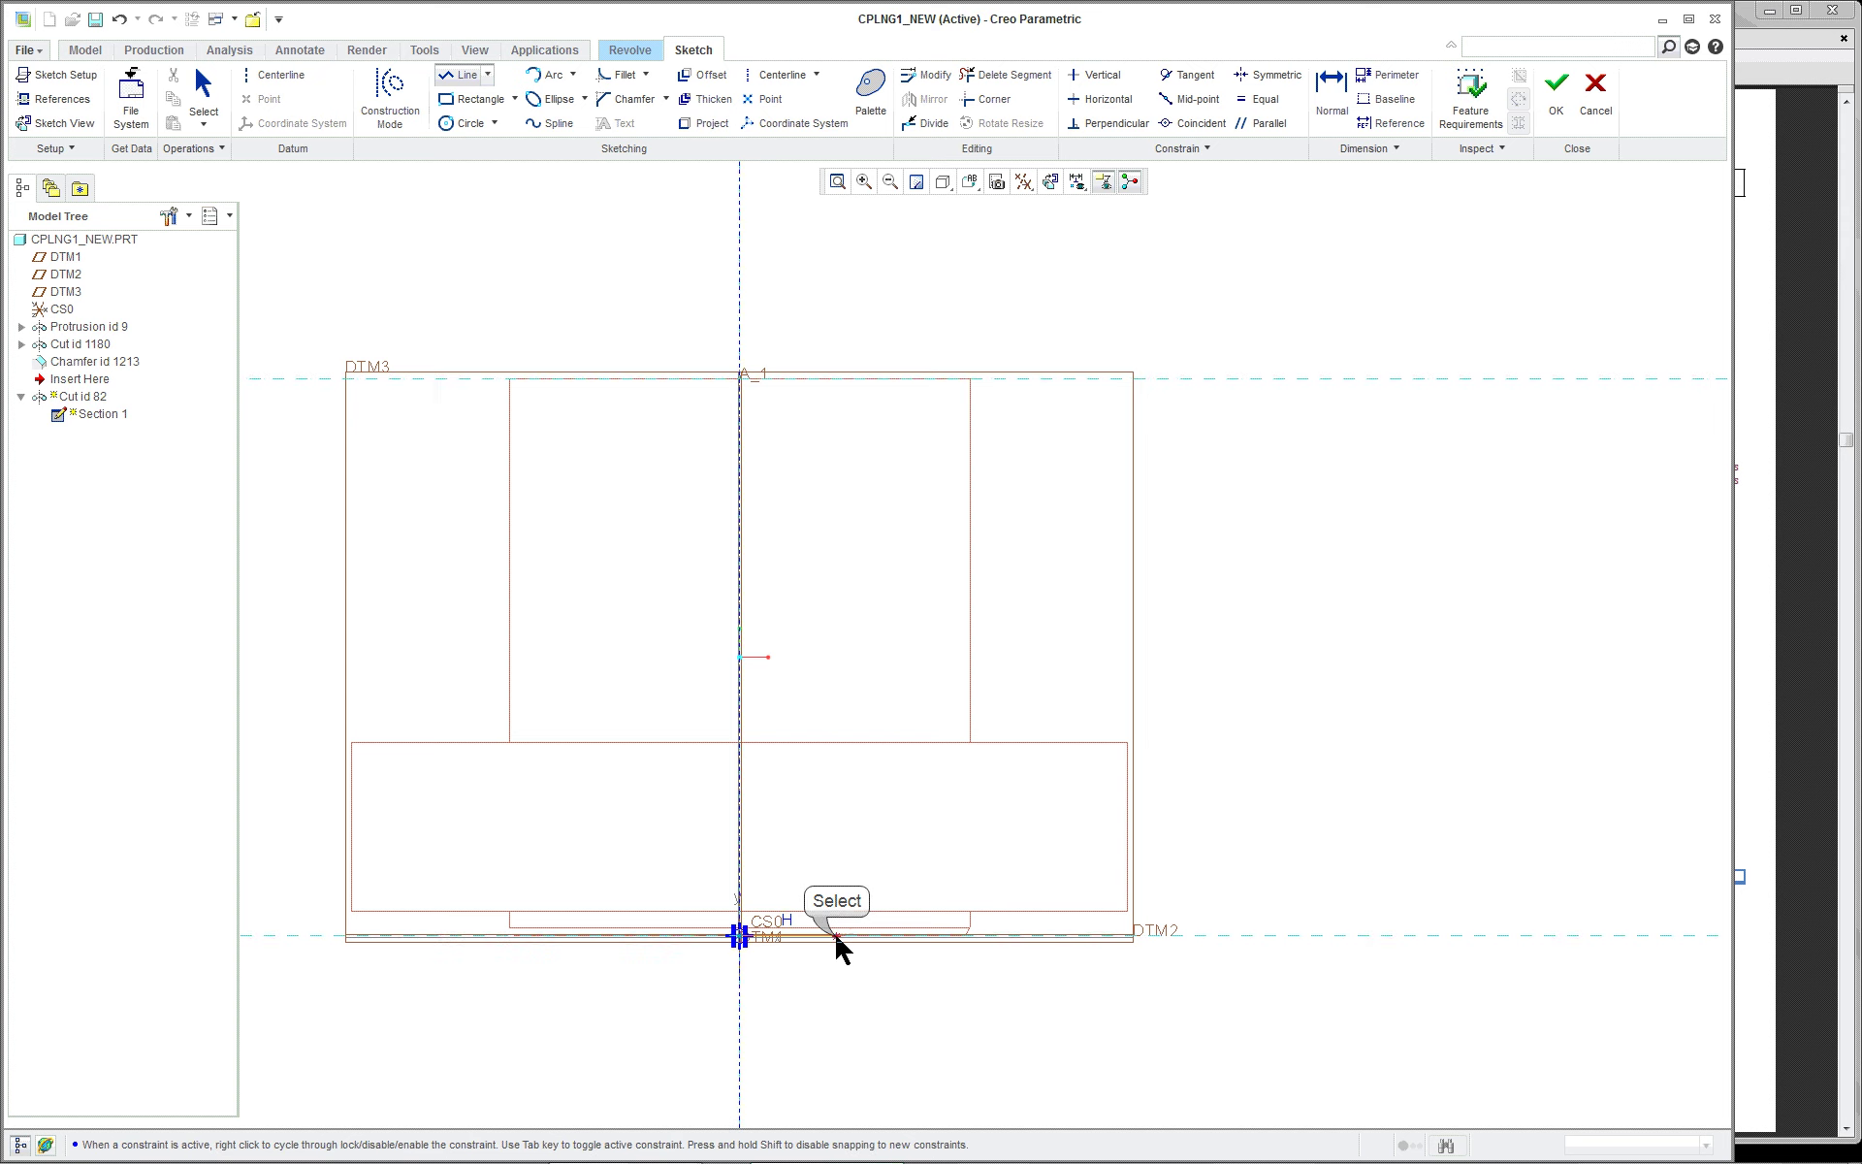
scroll(893, 399, "up", 1)
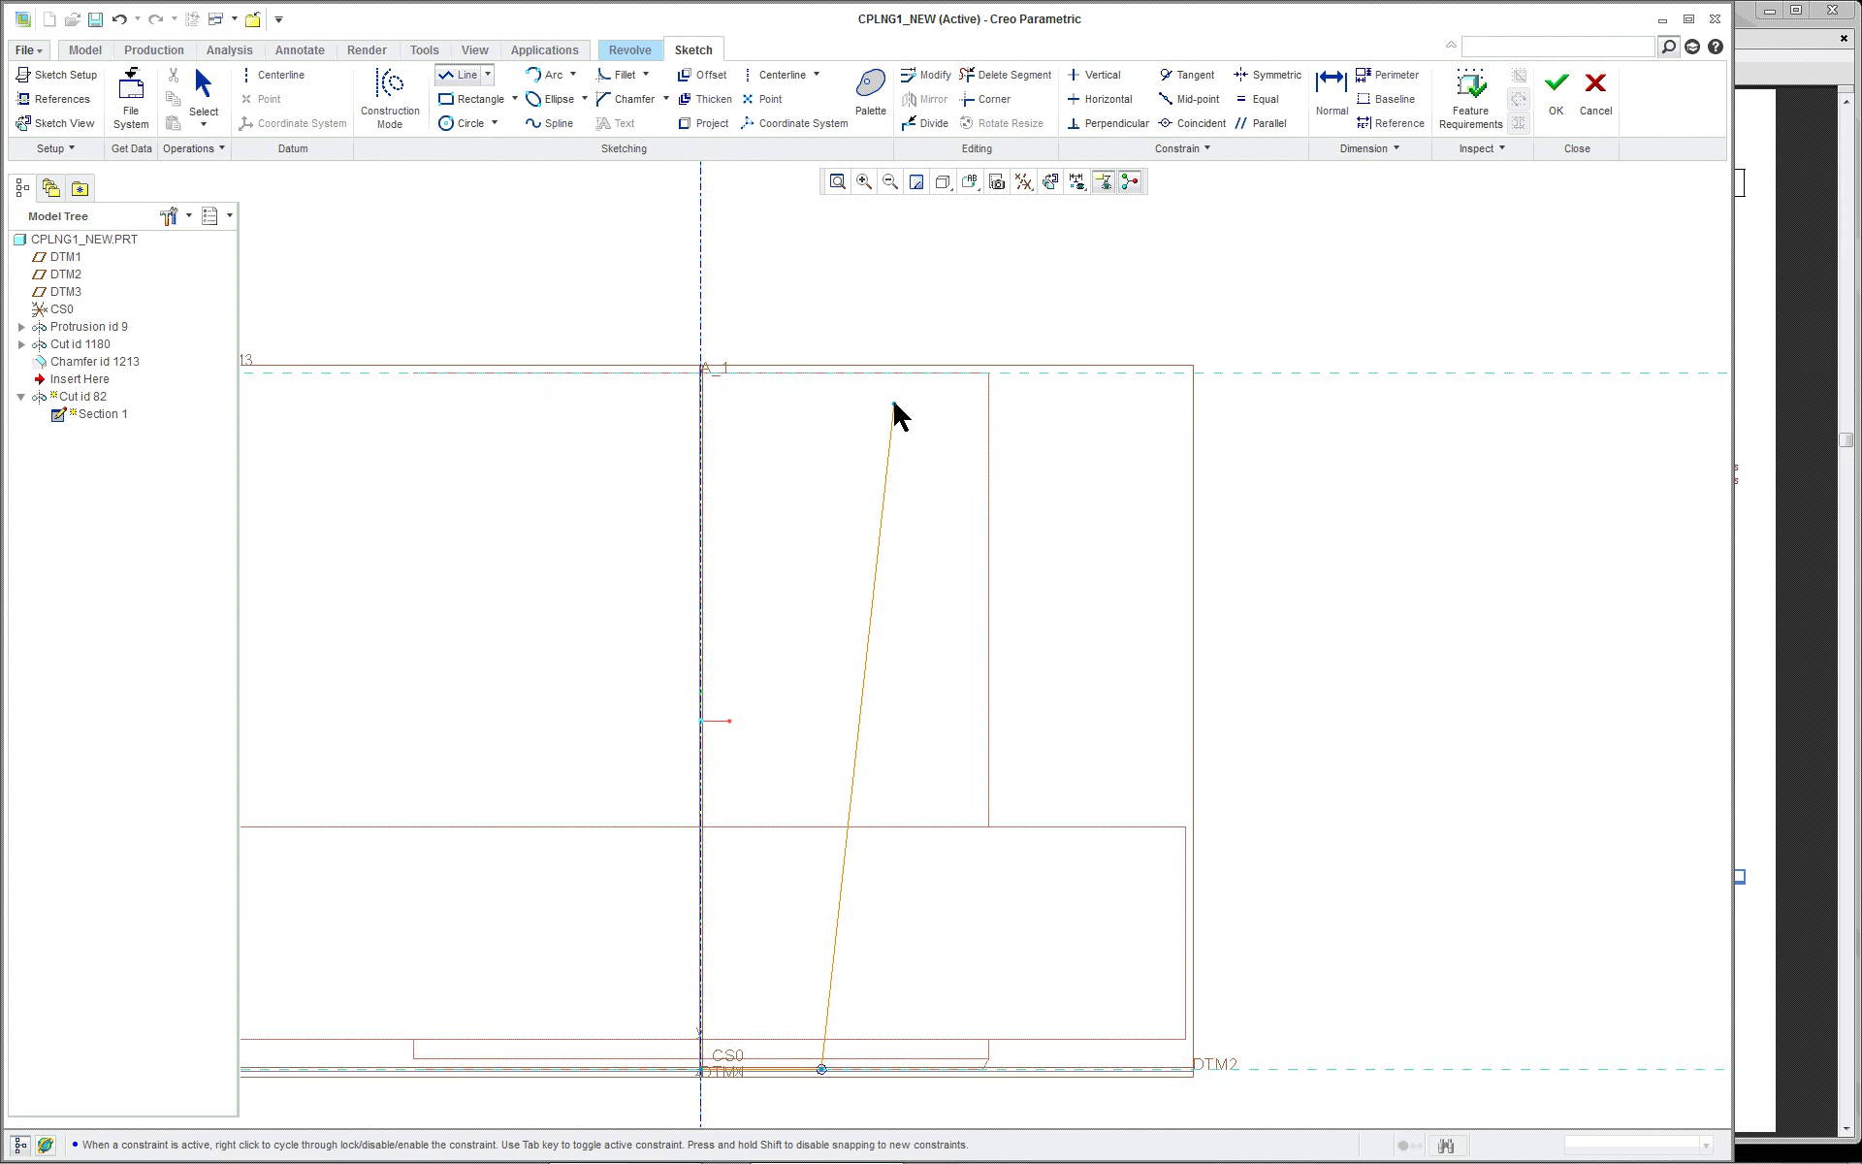
scroll(893, 399, "up", 1)
scroll(893, 400, "up", 1)
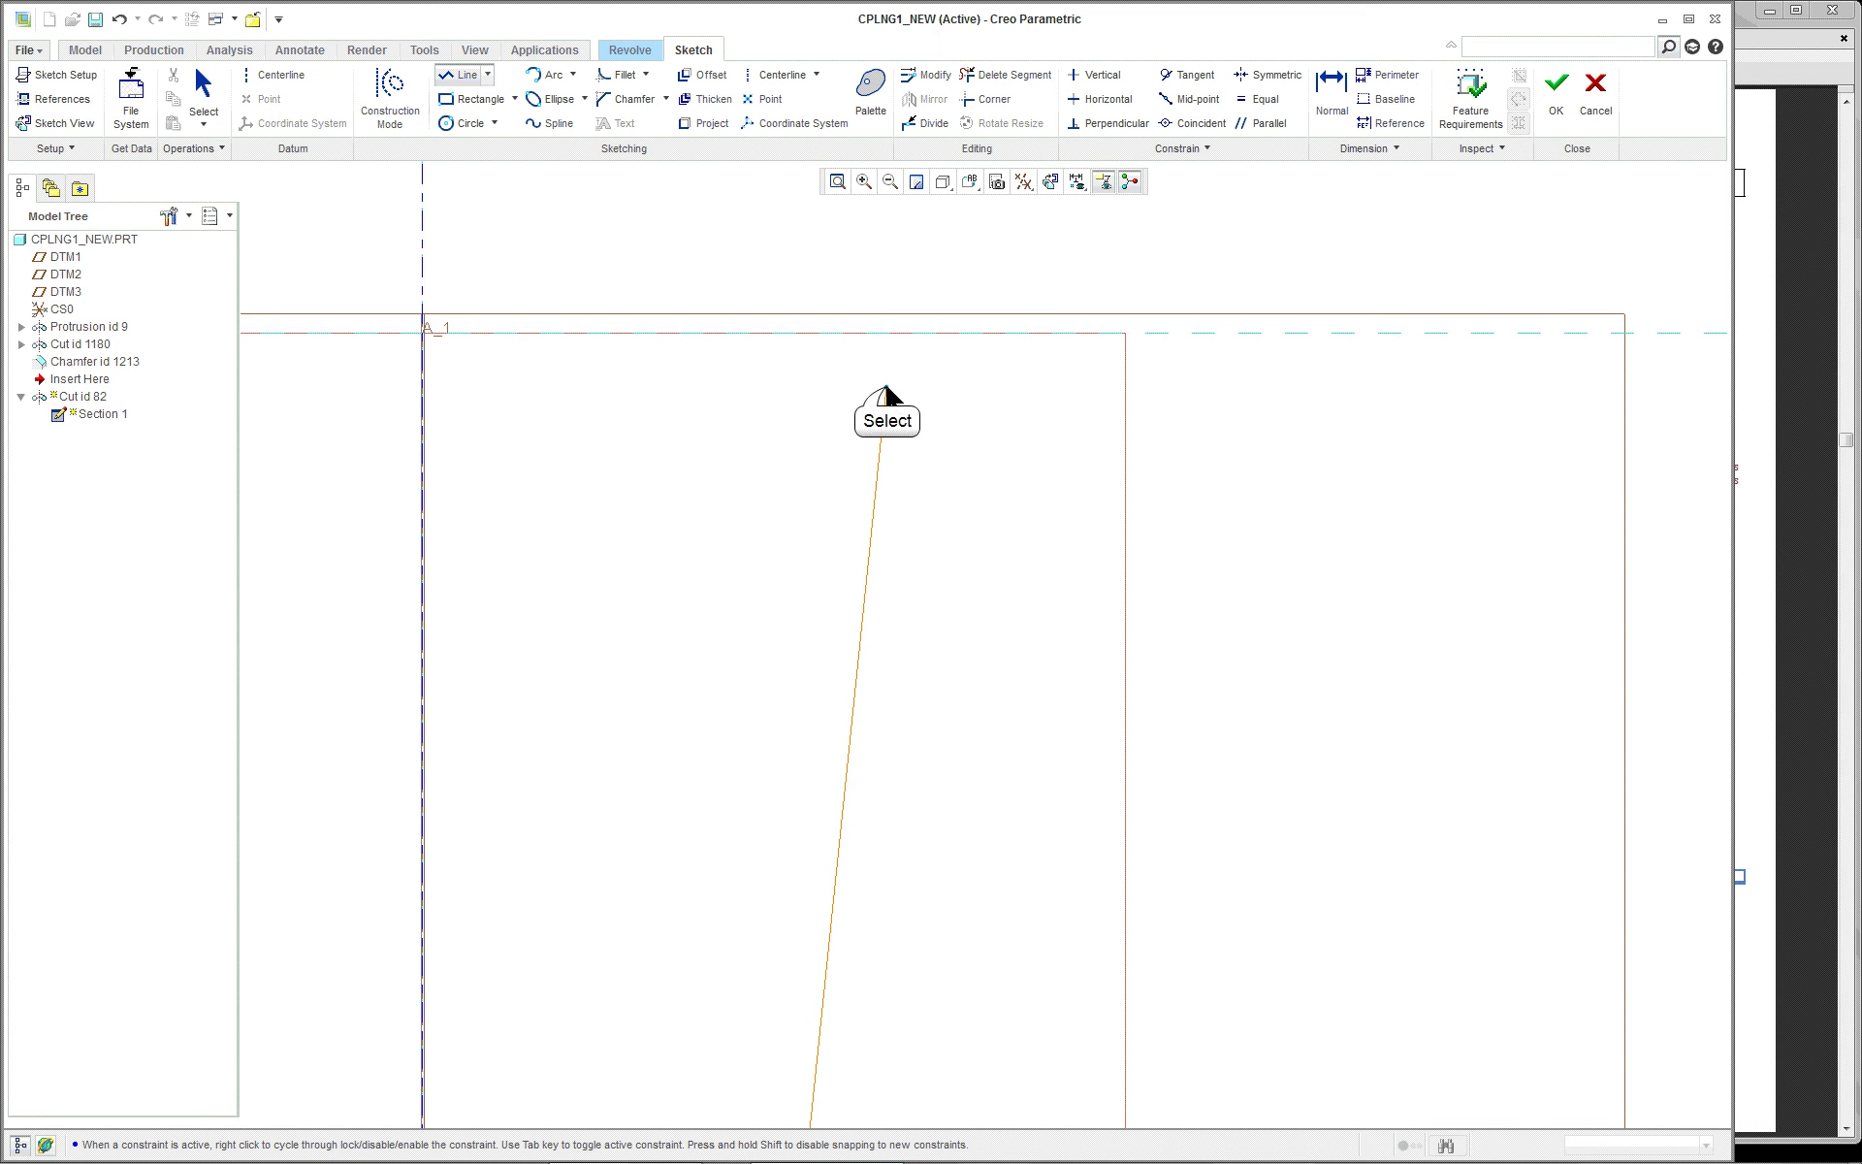
left_click(886, 388)
Hide all datum display and end the line chain at the upper end of the slanted line
left_click(1023, 182)
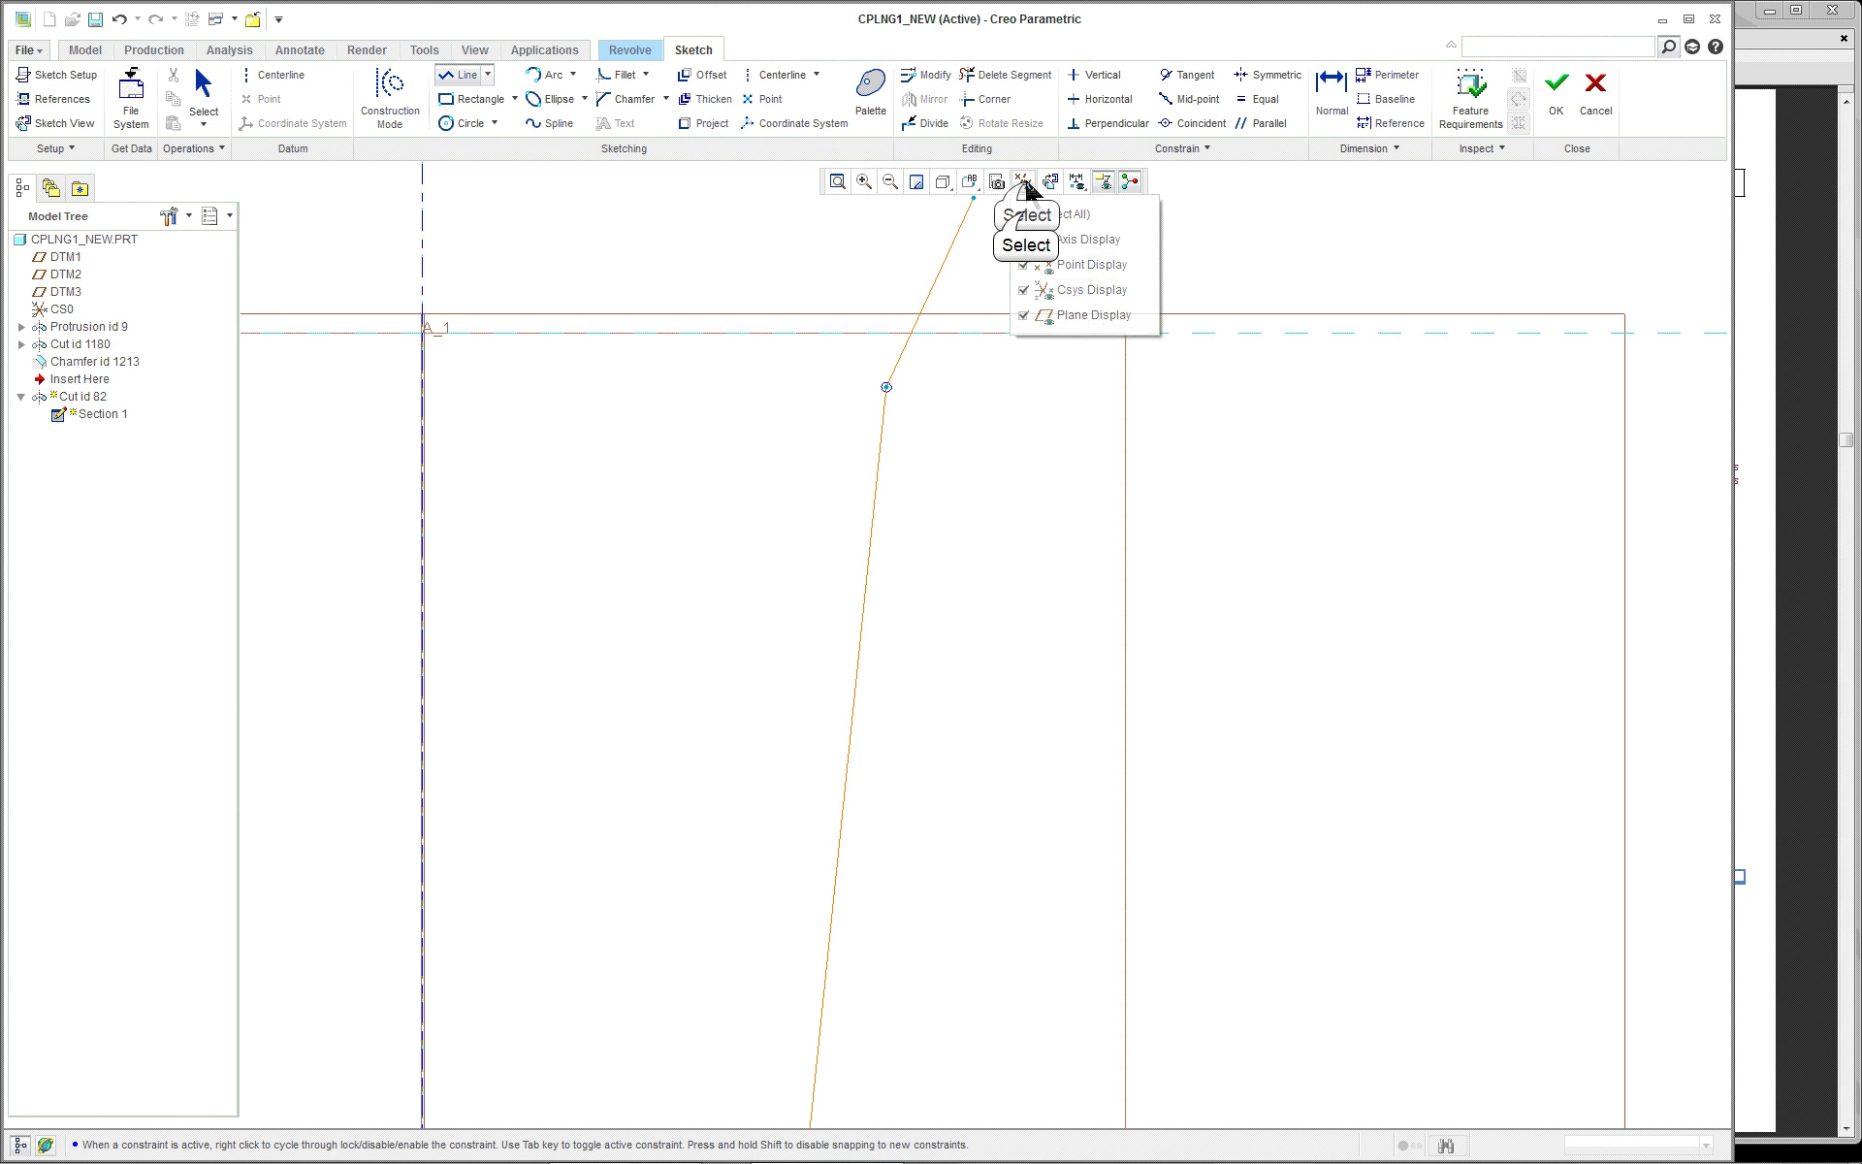
left_click(1024, 215)
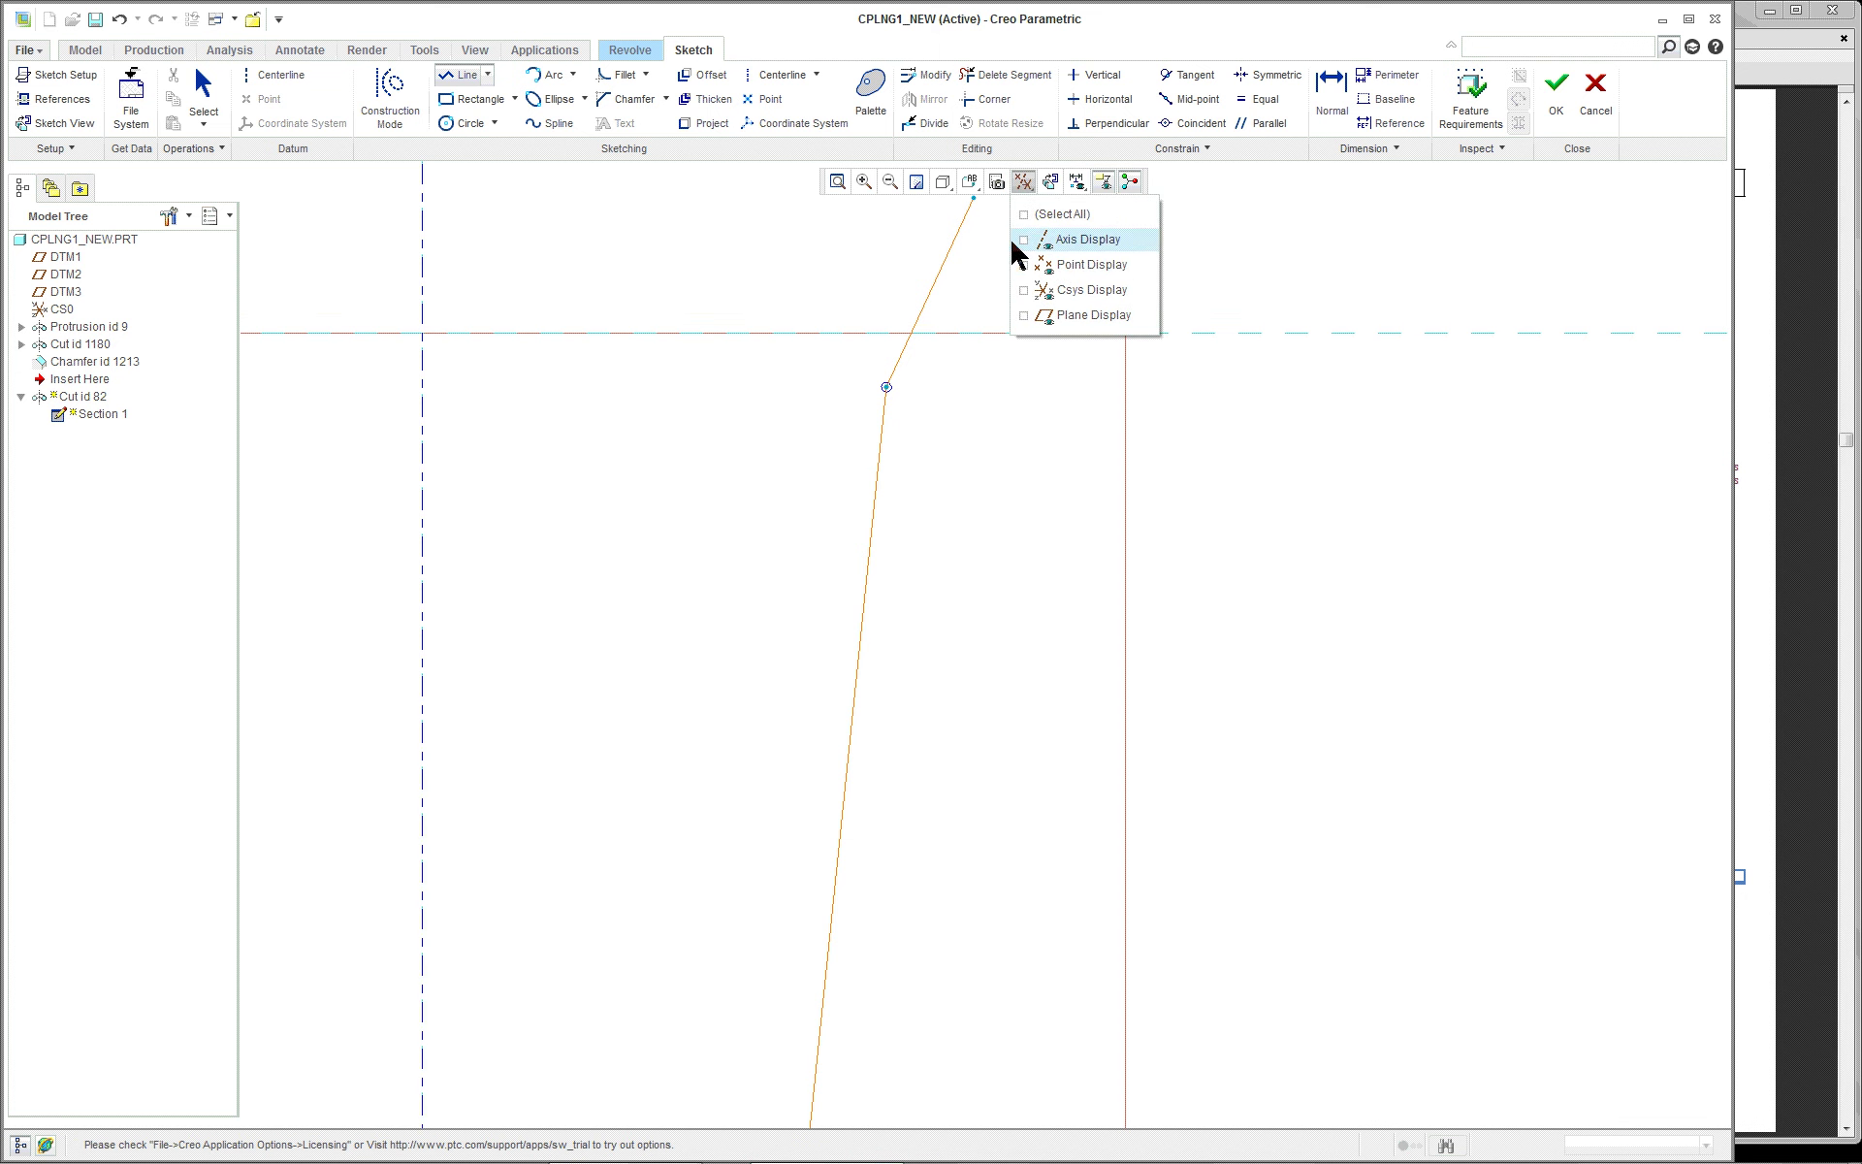
left_click(1026, 184)
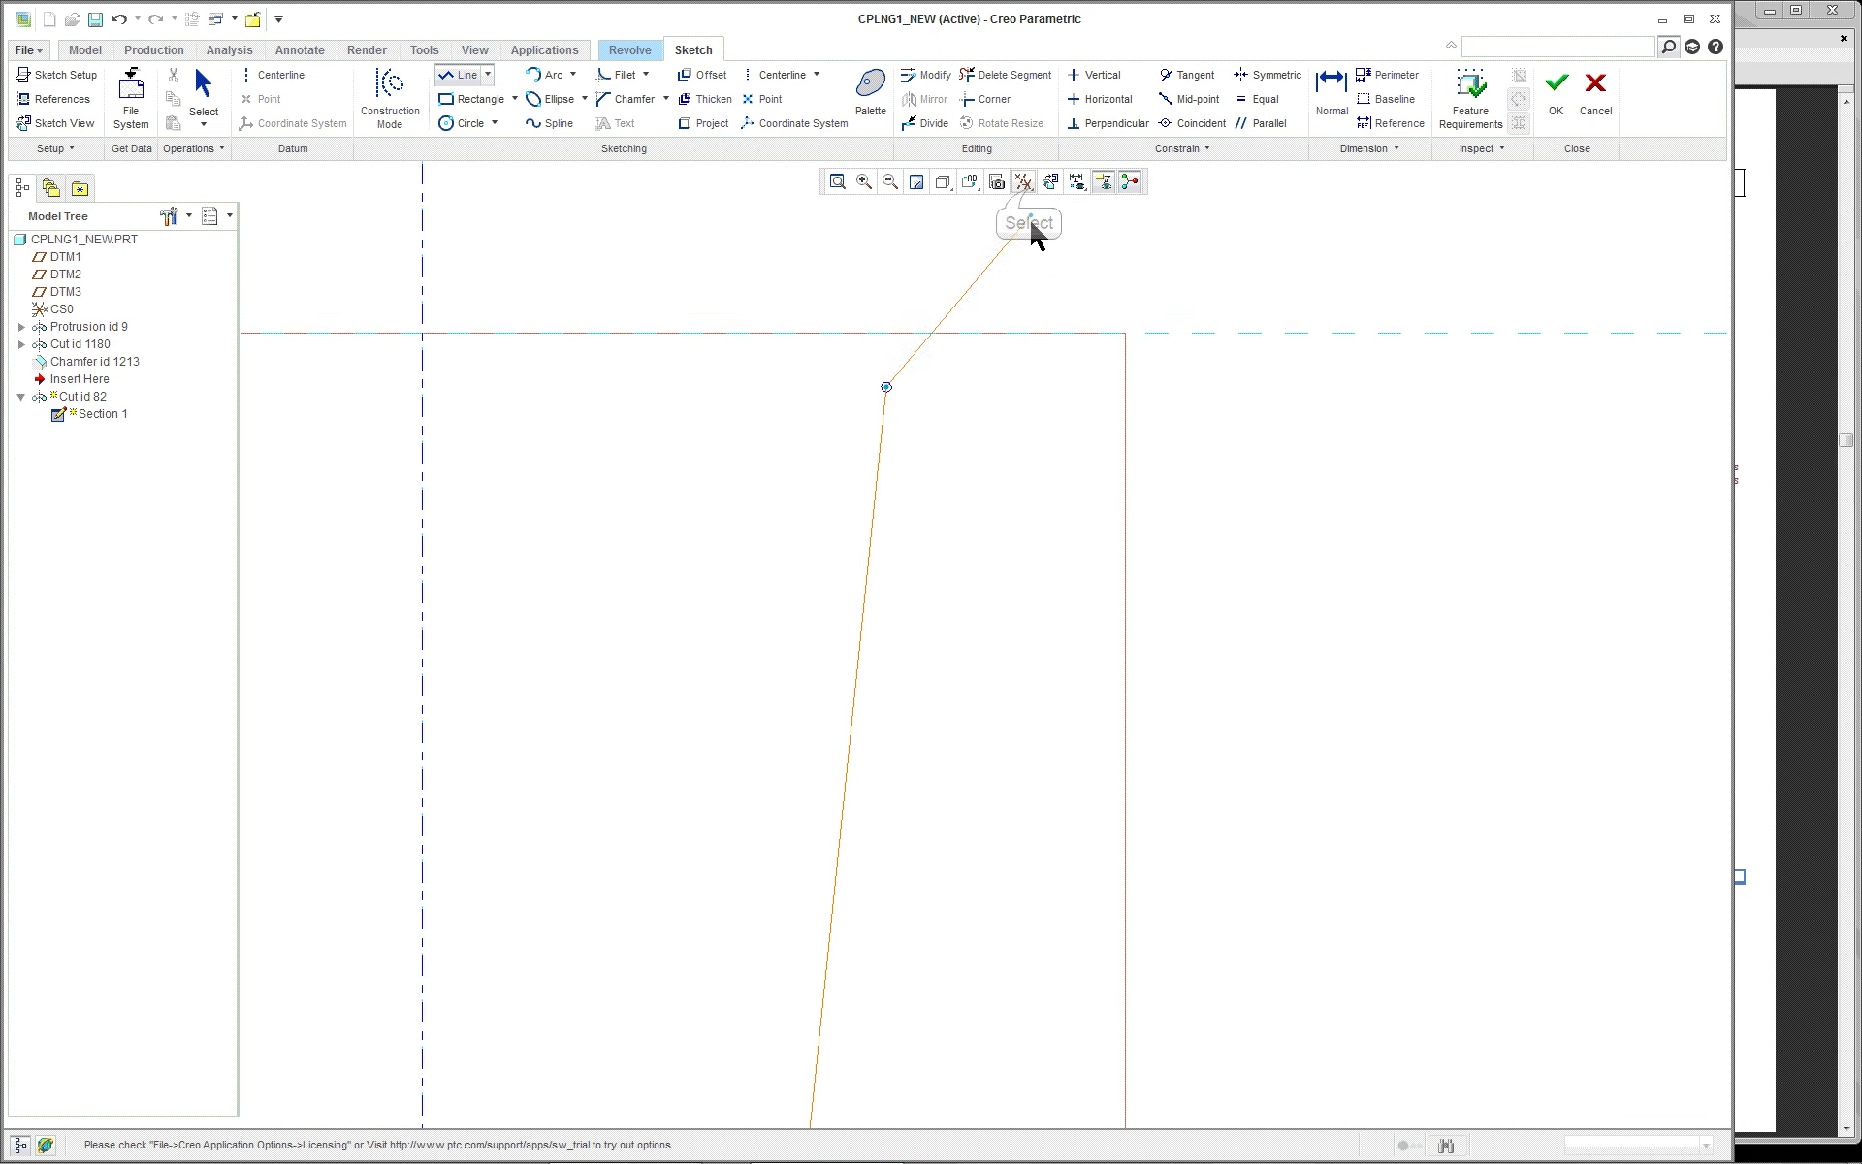
left_click(958, 388)
middle_click(958, 388)
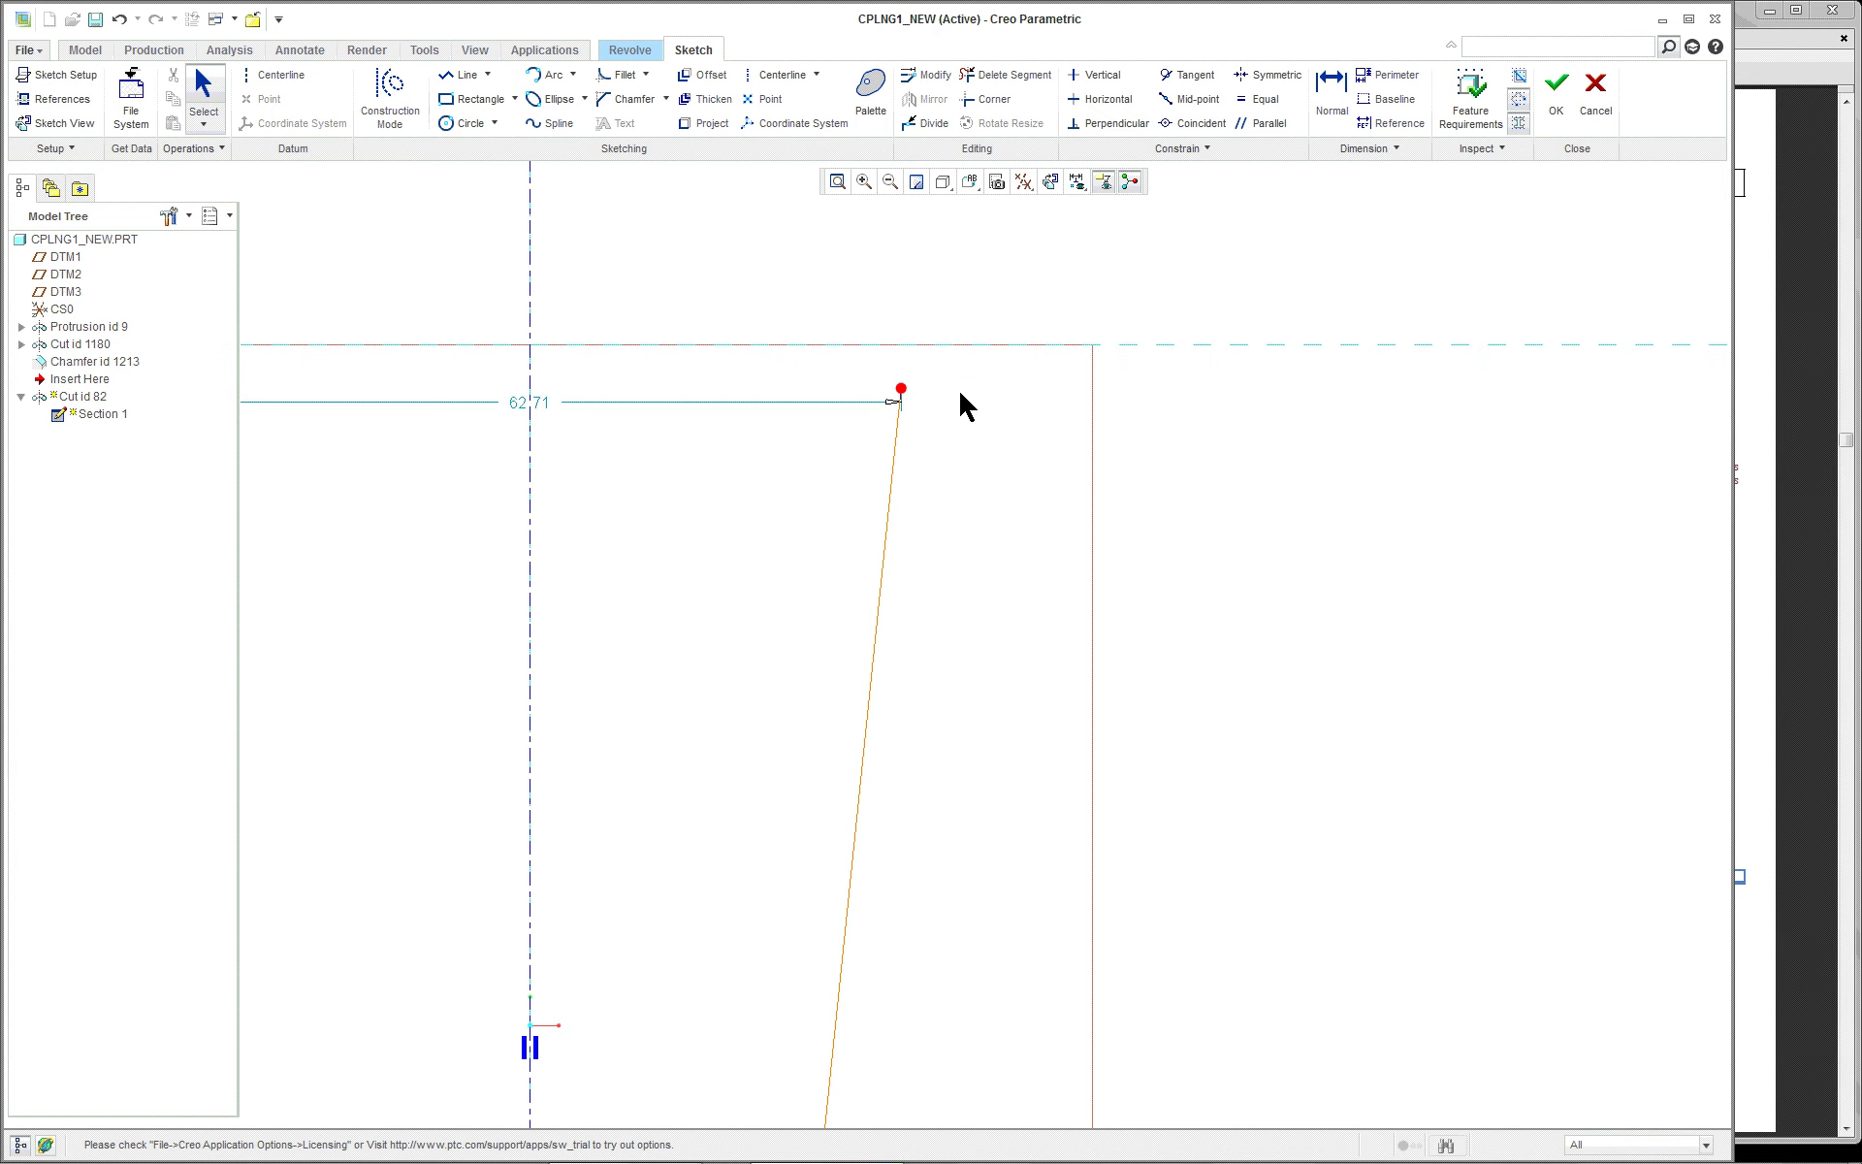
Draw an arc of about 8.2 radius tangent to the slanted line's upper end, curving outward to just below the top reference
scroll(952, 306, "down", 5)
right_click(922, 266)
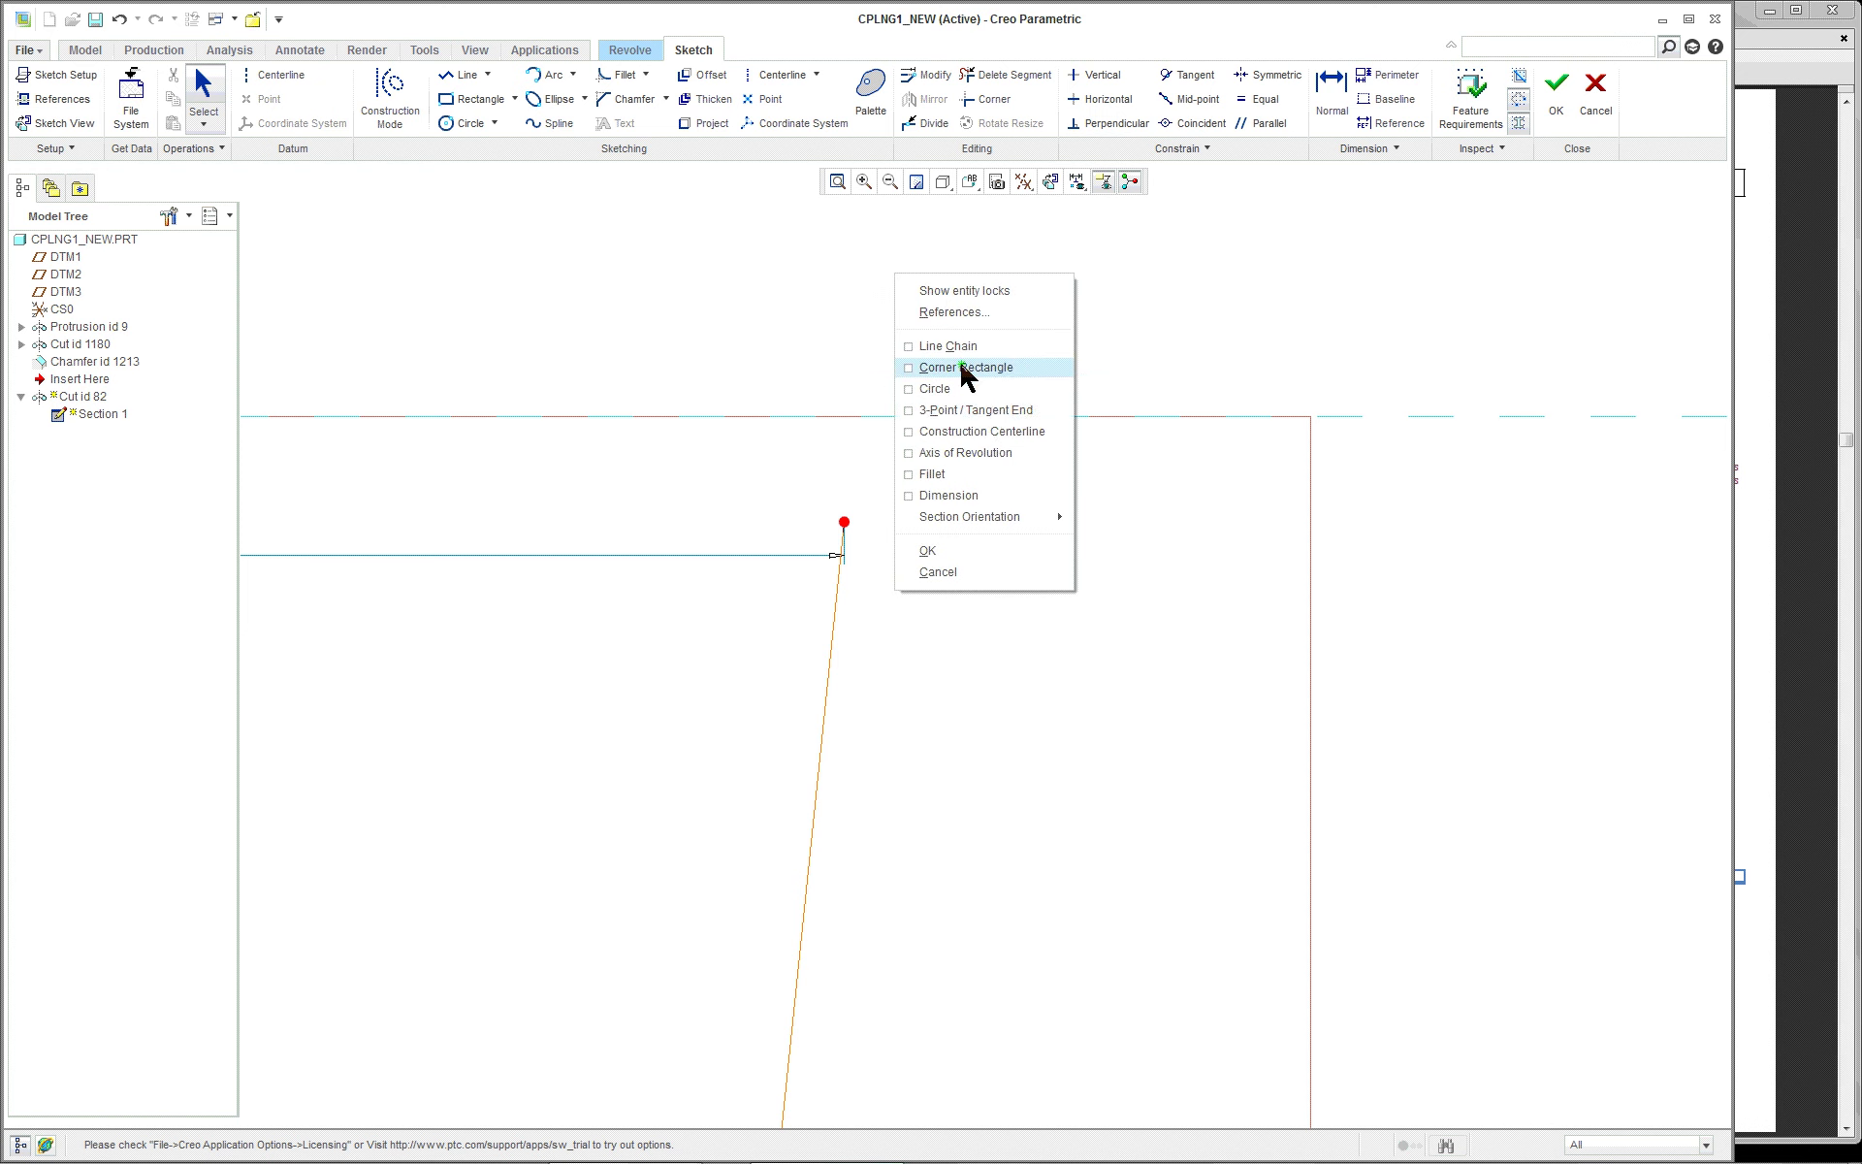
left_click(981, 409)
left_click(844, 522)
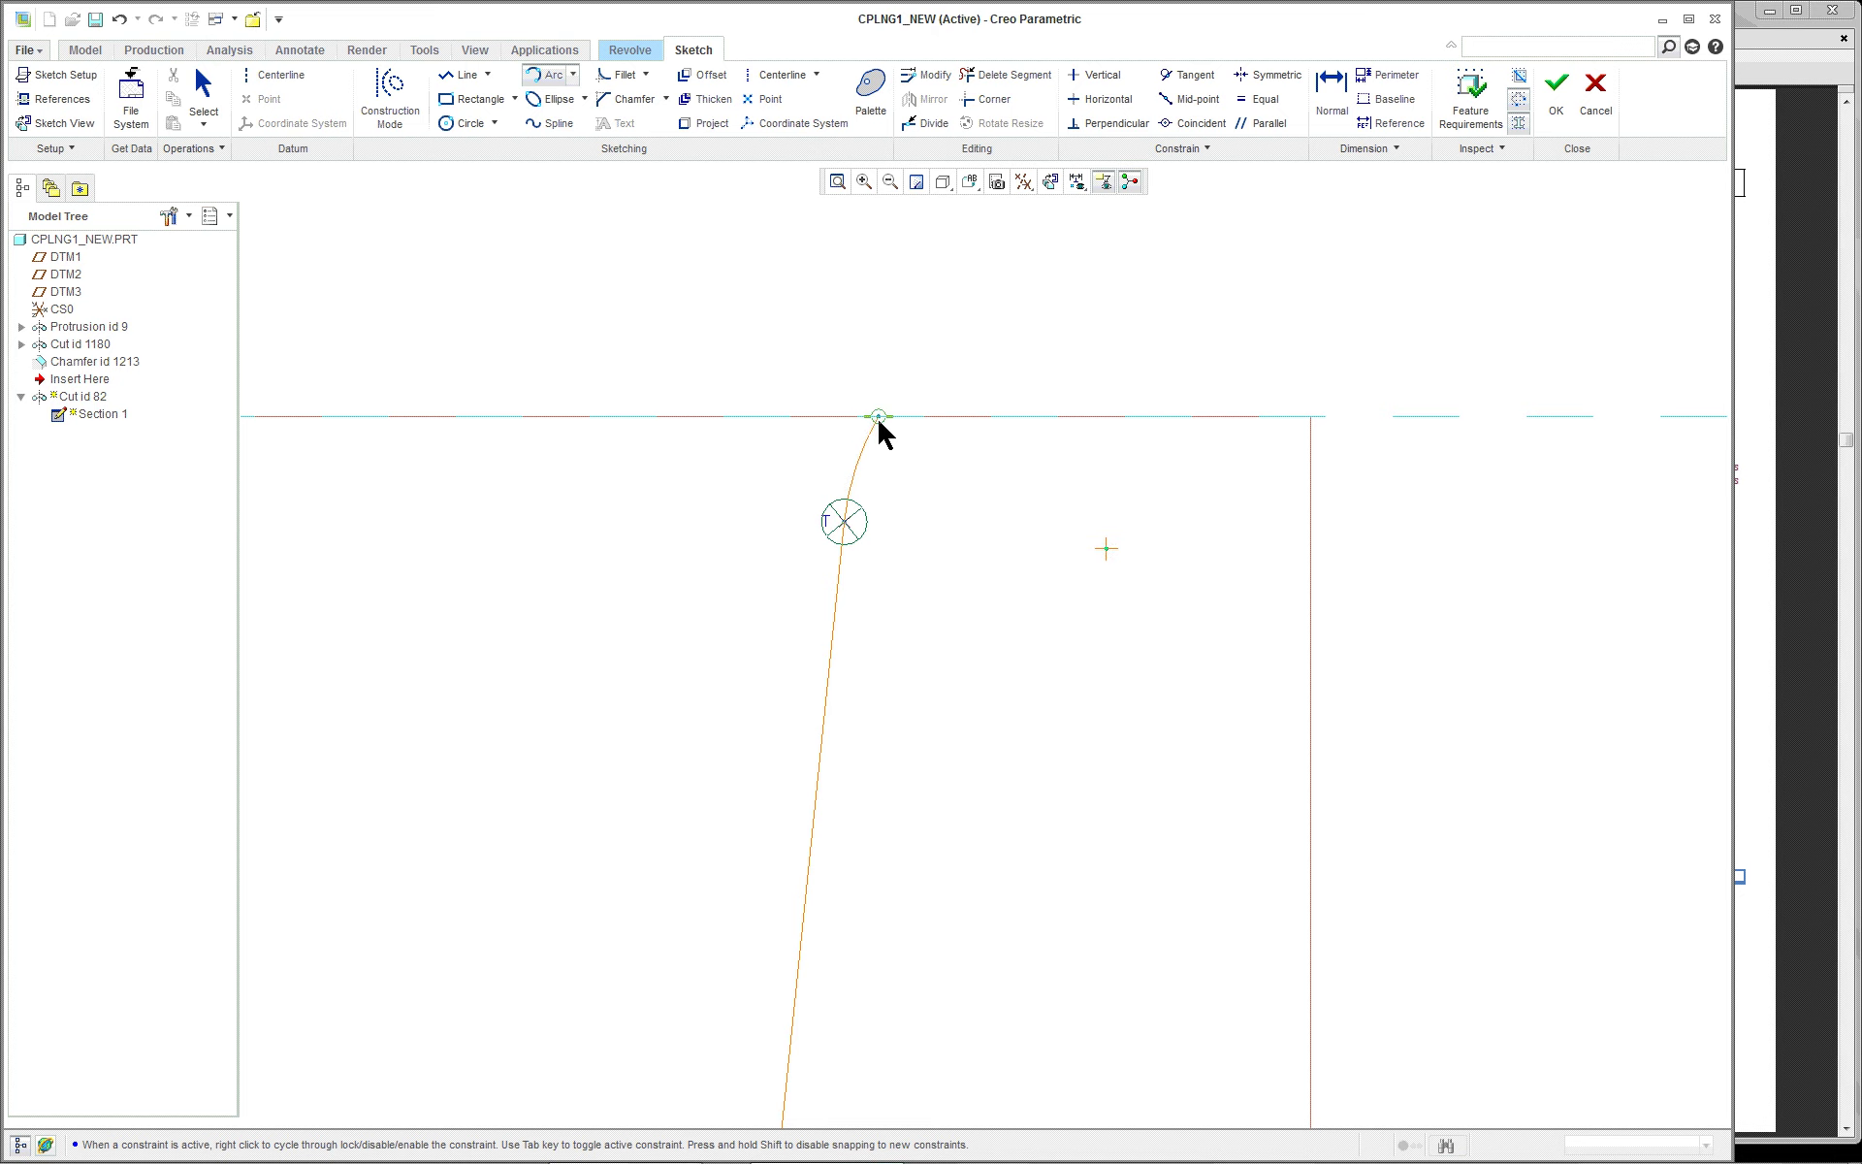
scroll(886, 417, "down", 3)
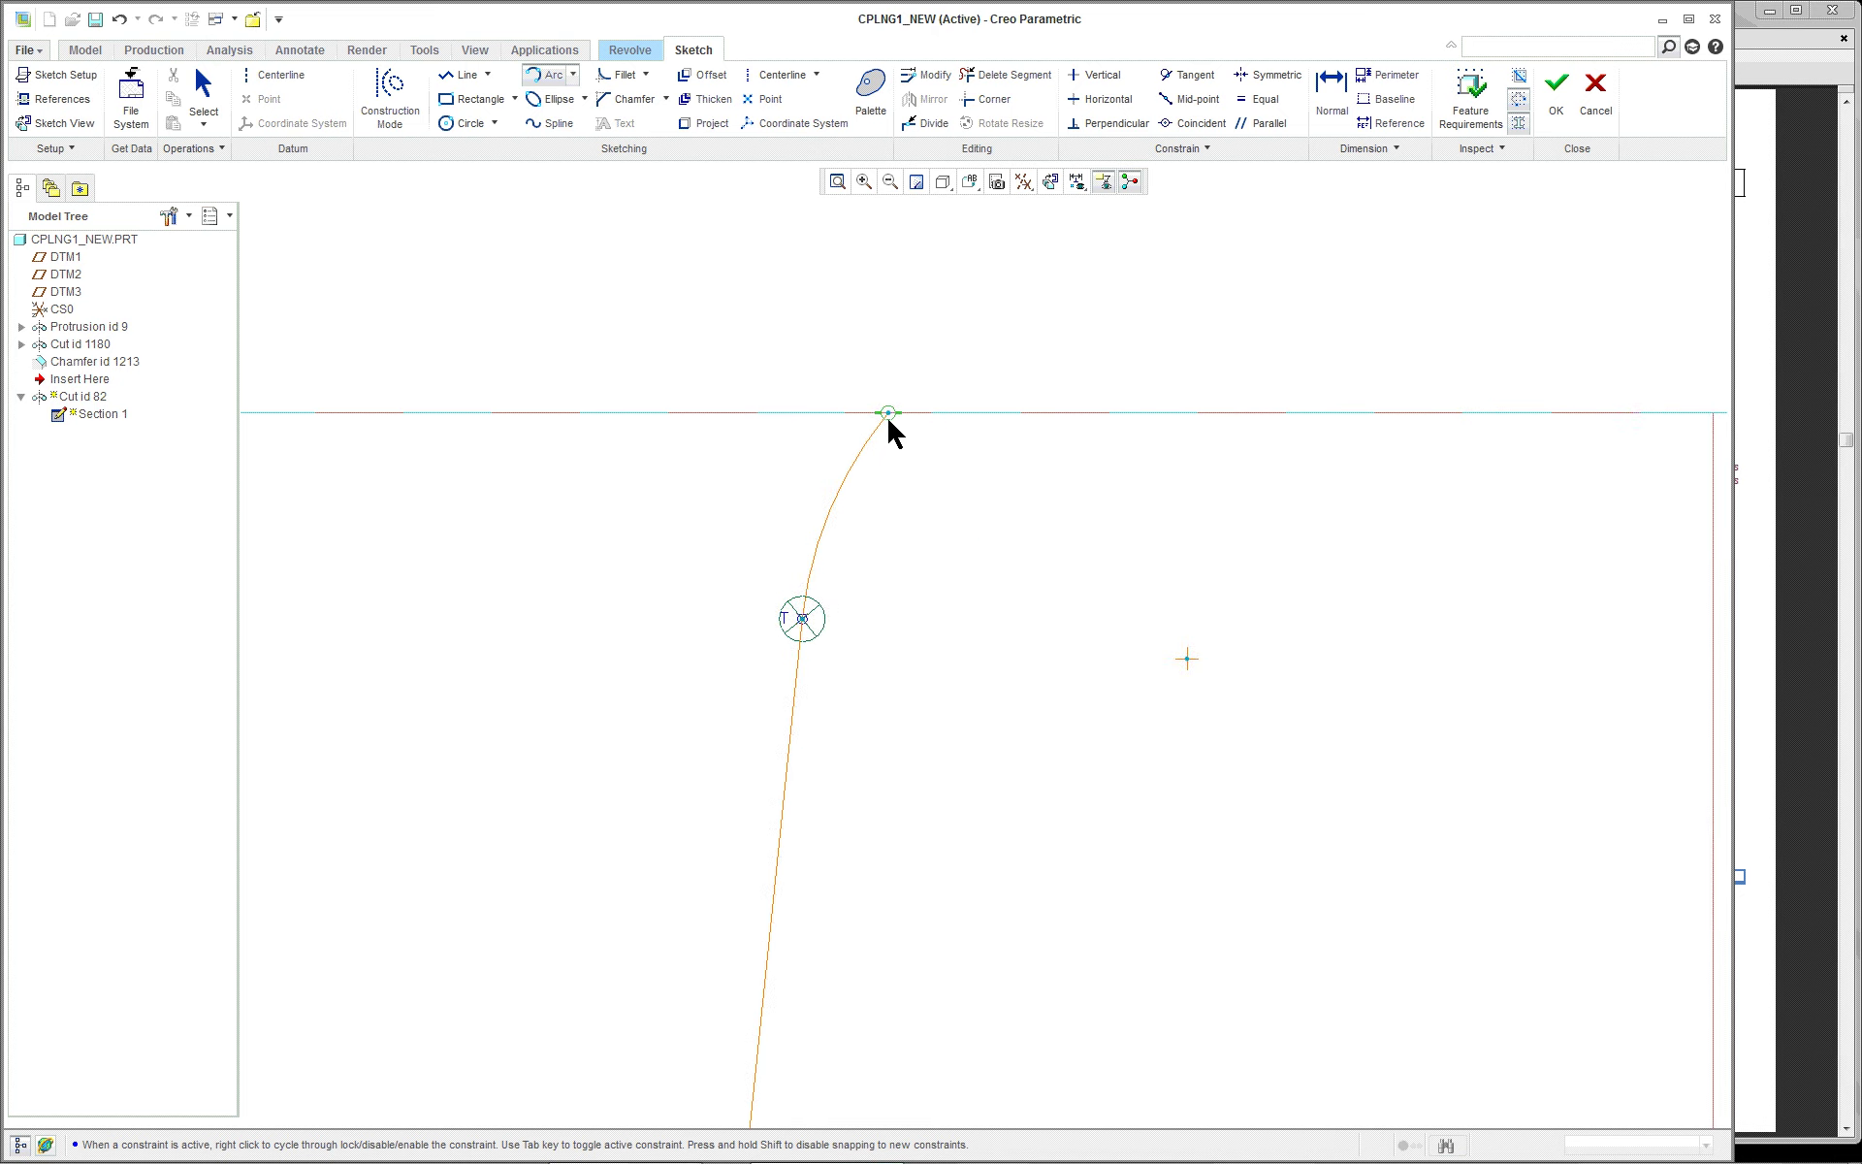
scroll(886, 415, "down", 2)
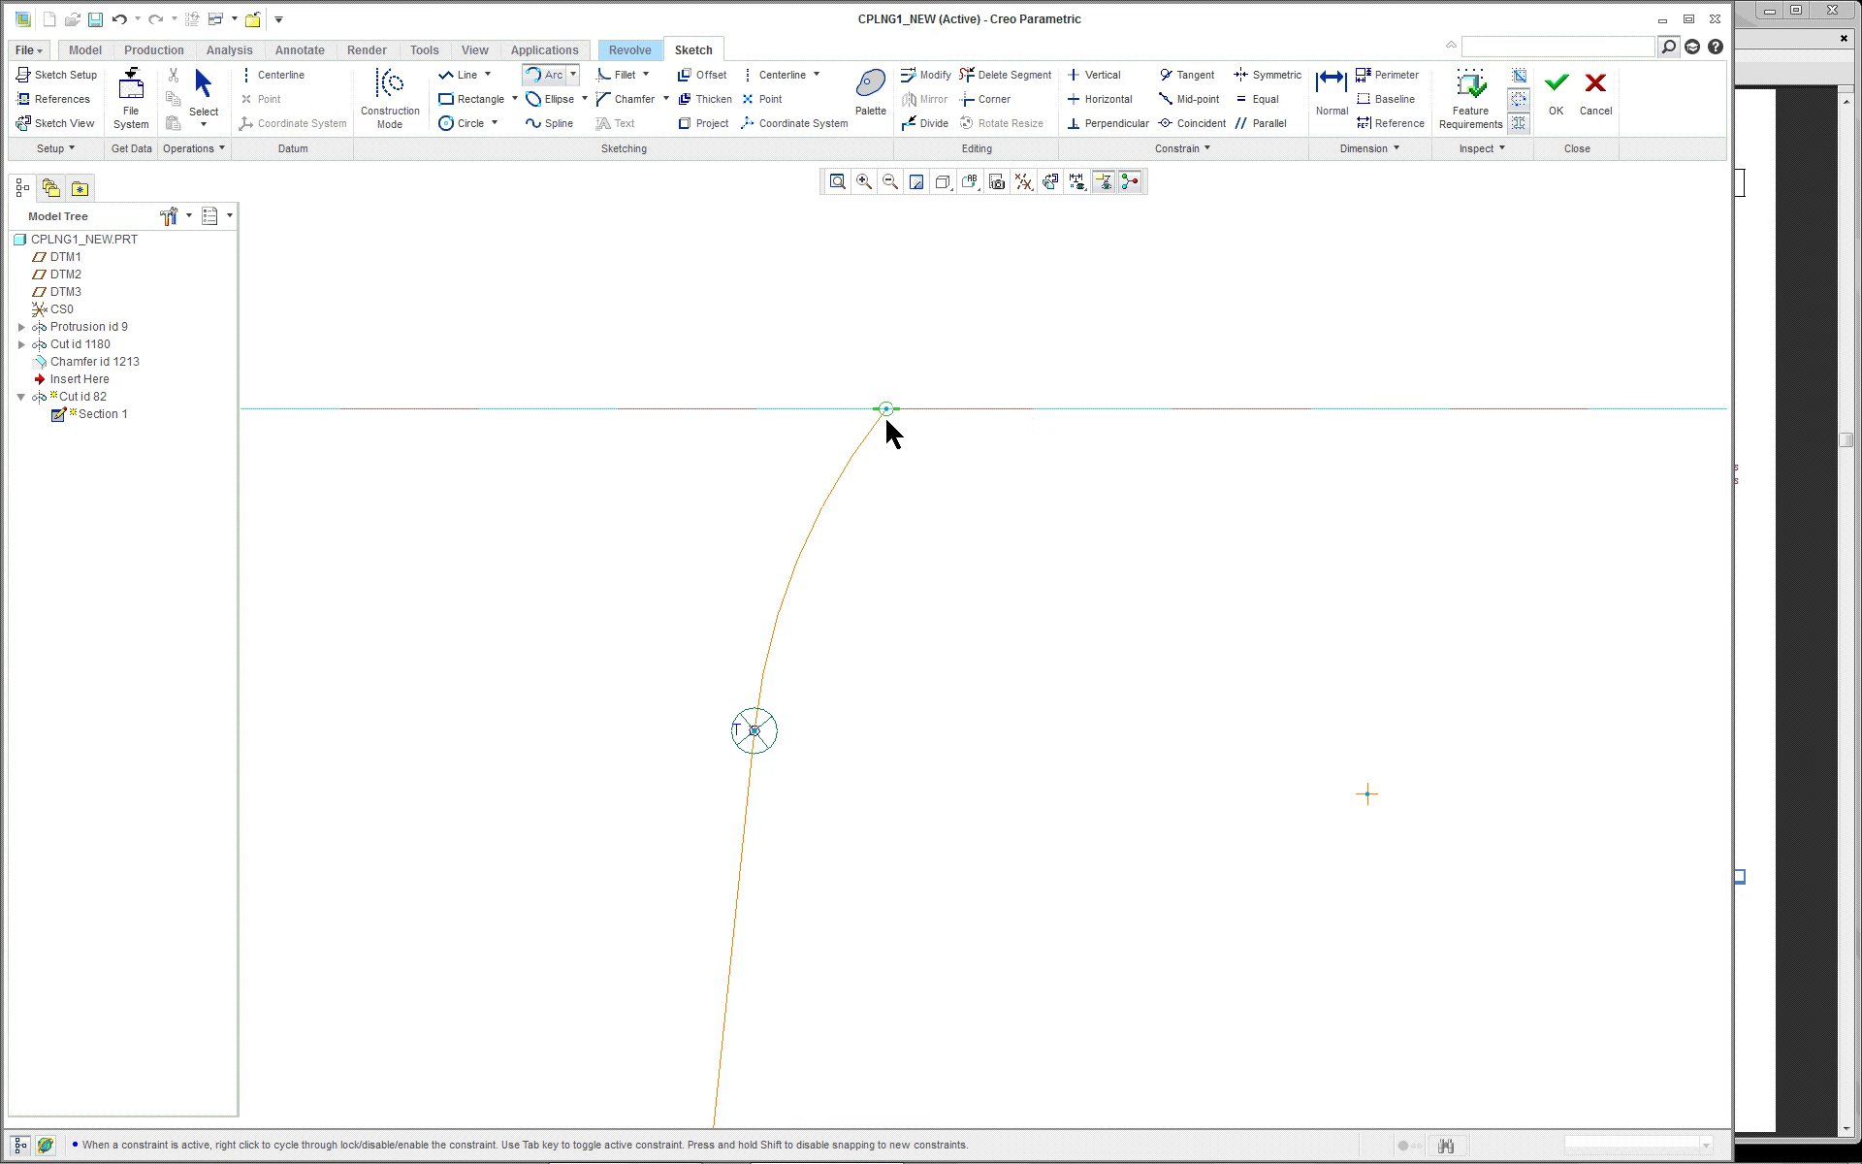
left_click(832, 469)
middle_click(835, 463)
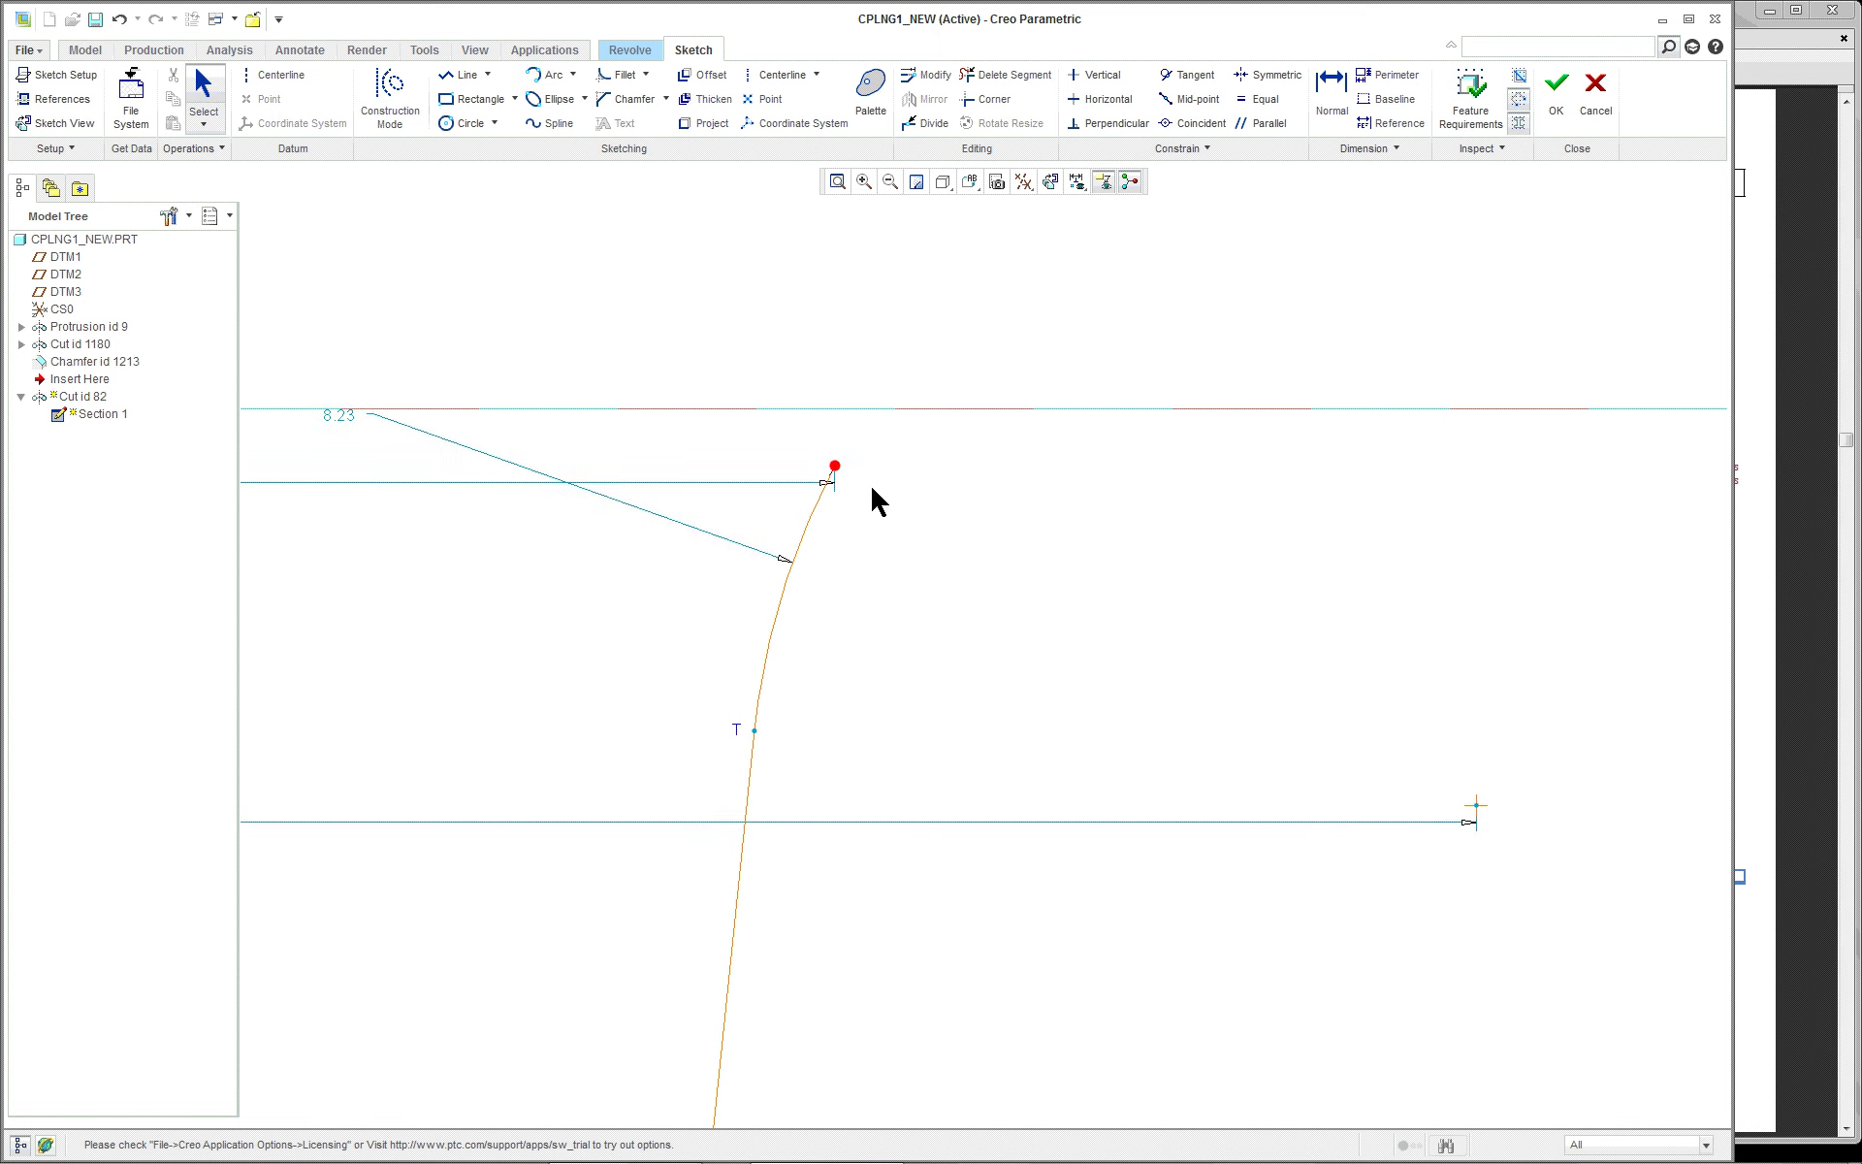
Add a fillet of about 1.8 radius between the arc's upper end and the hub's top reference line
scroll(873, 485, "up", 2)
right_click(885, 441)
scroll(892, 432, "up", 2)
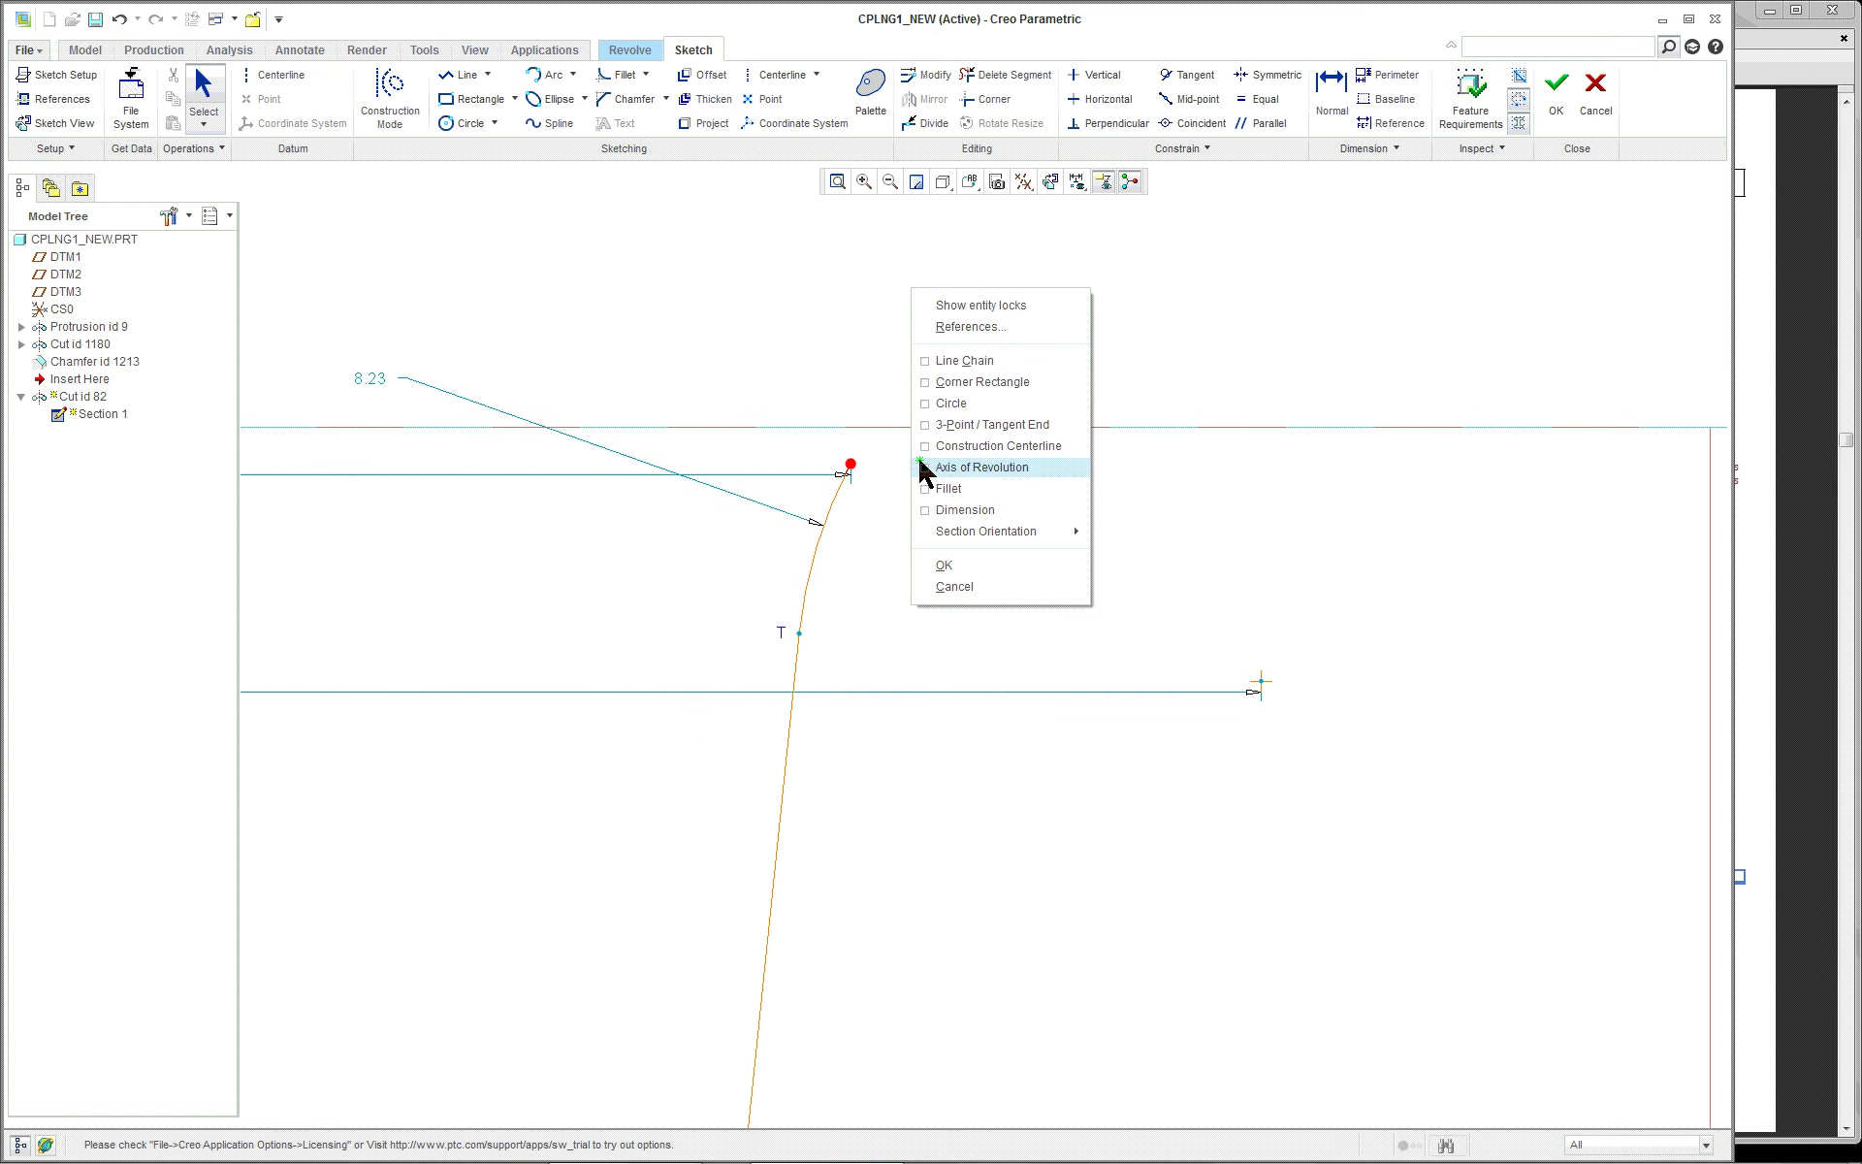
left_click(946, 488)
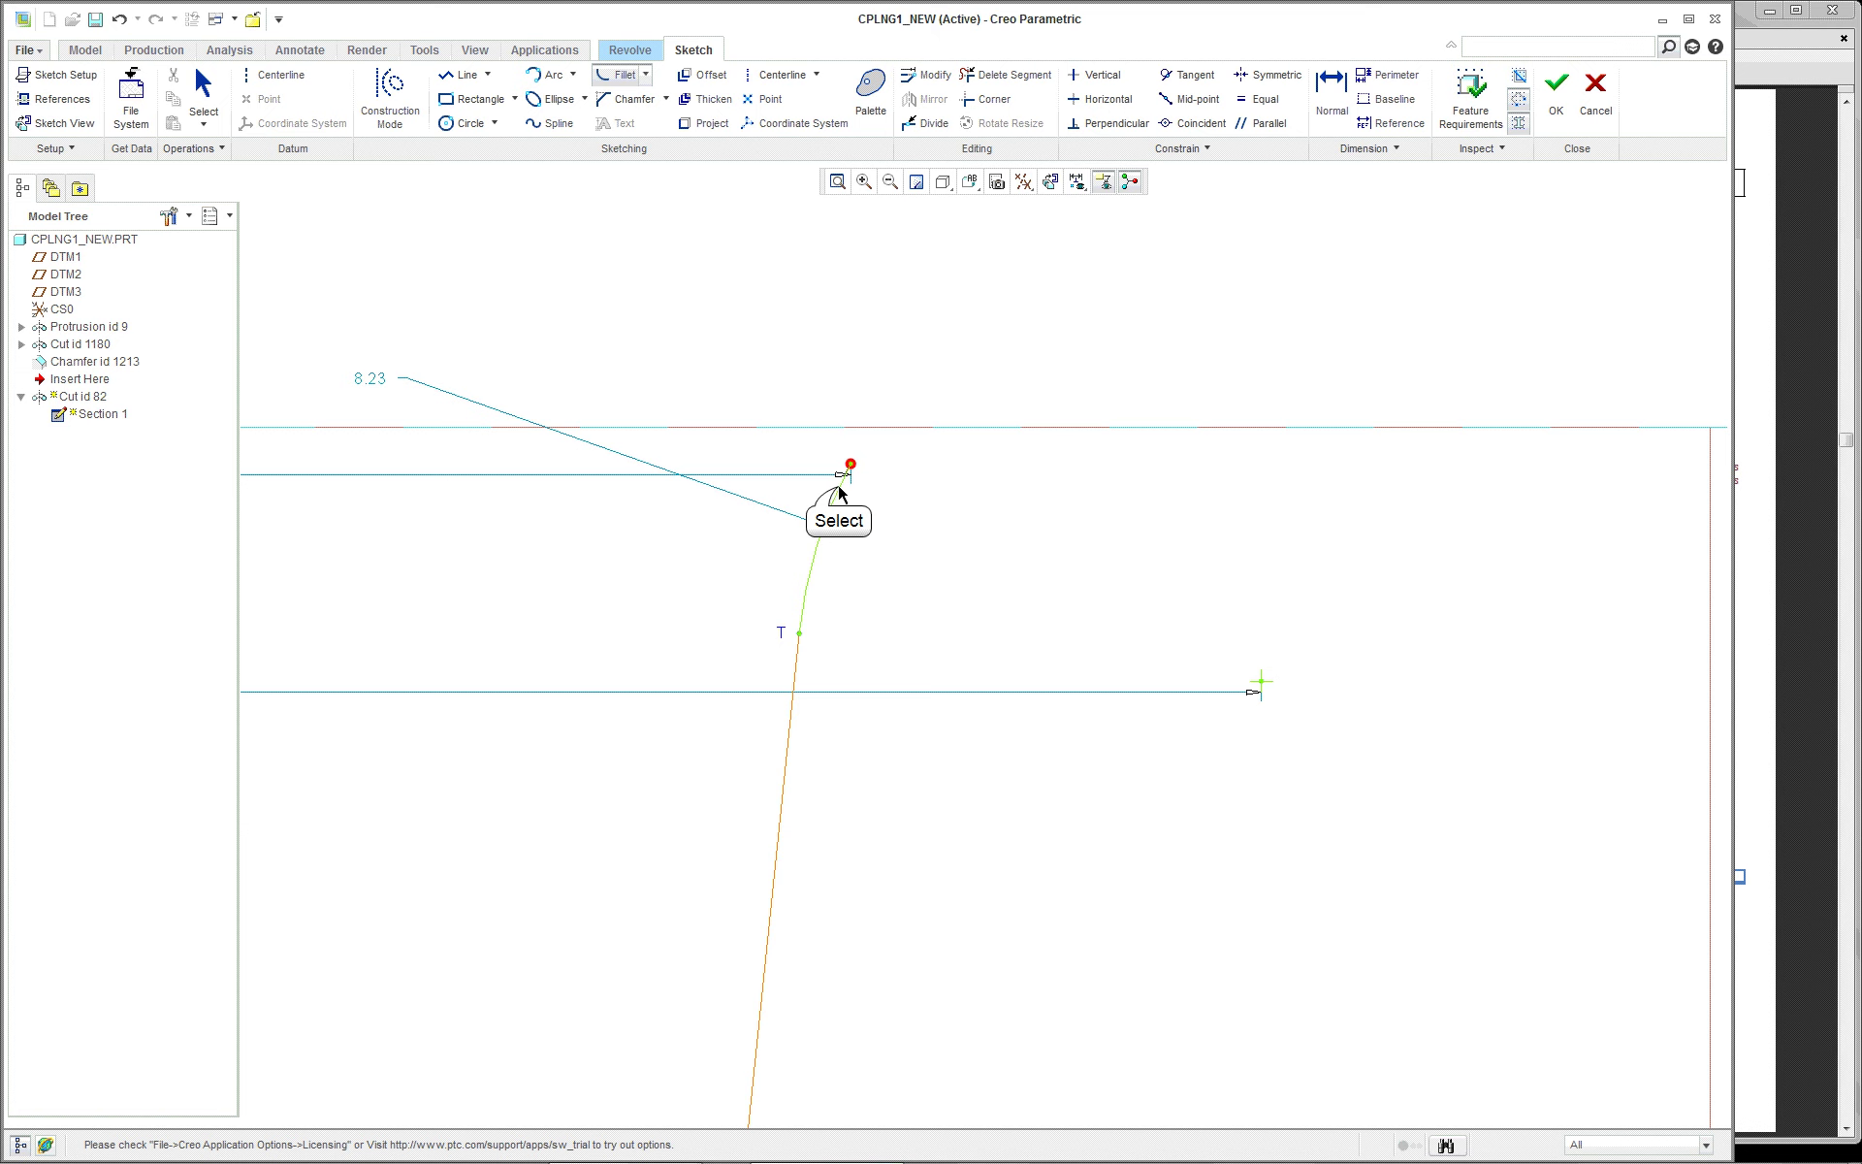
left_click(840, 493)
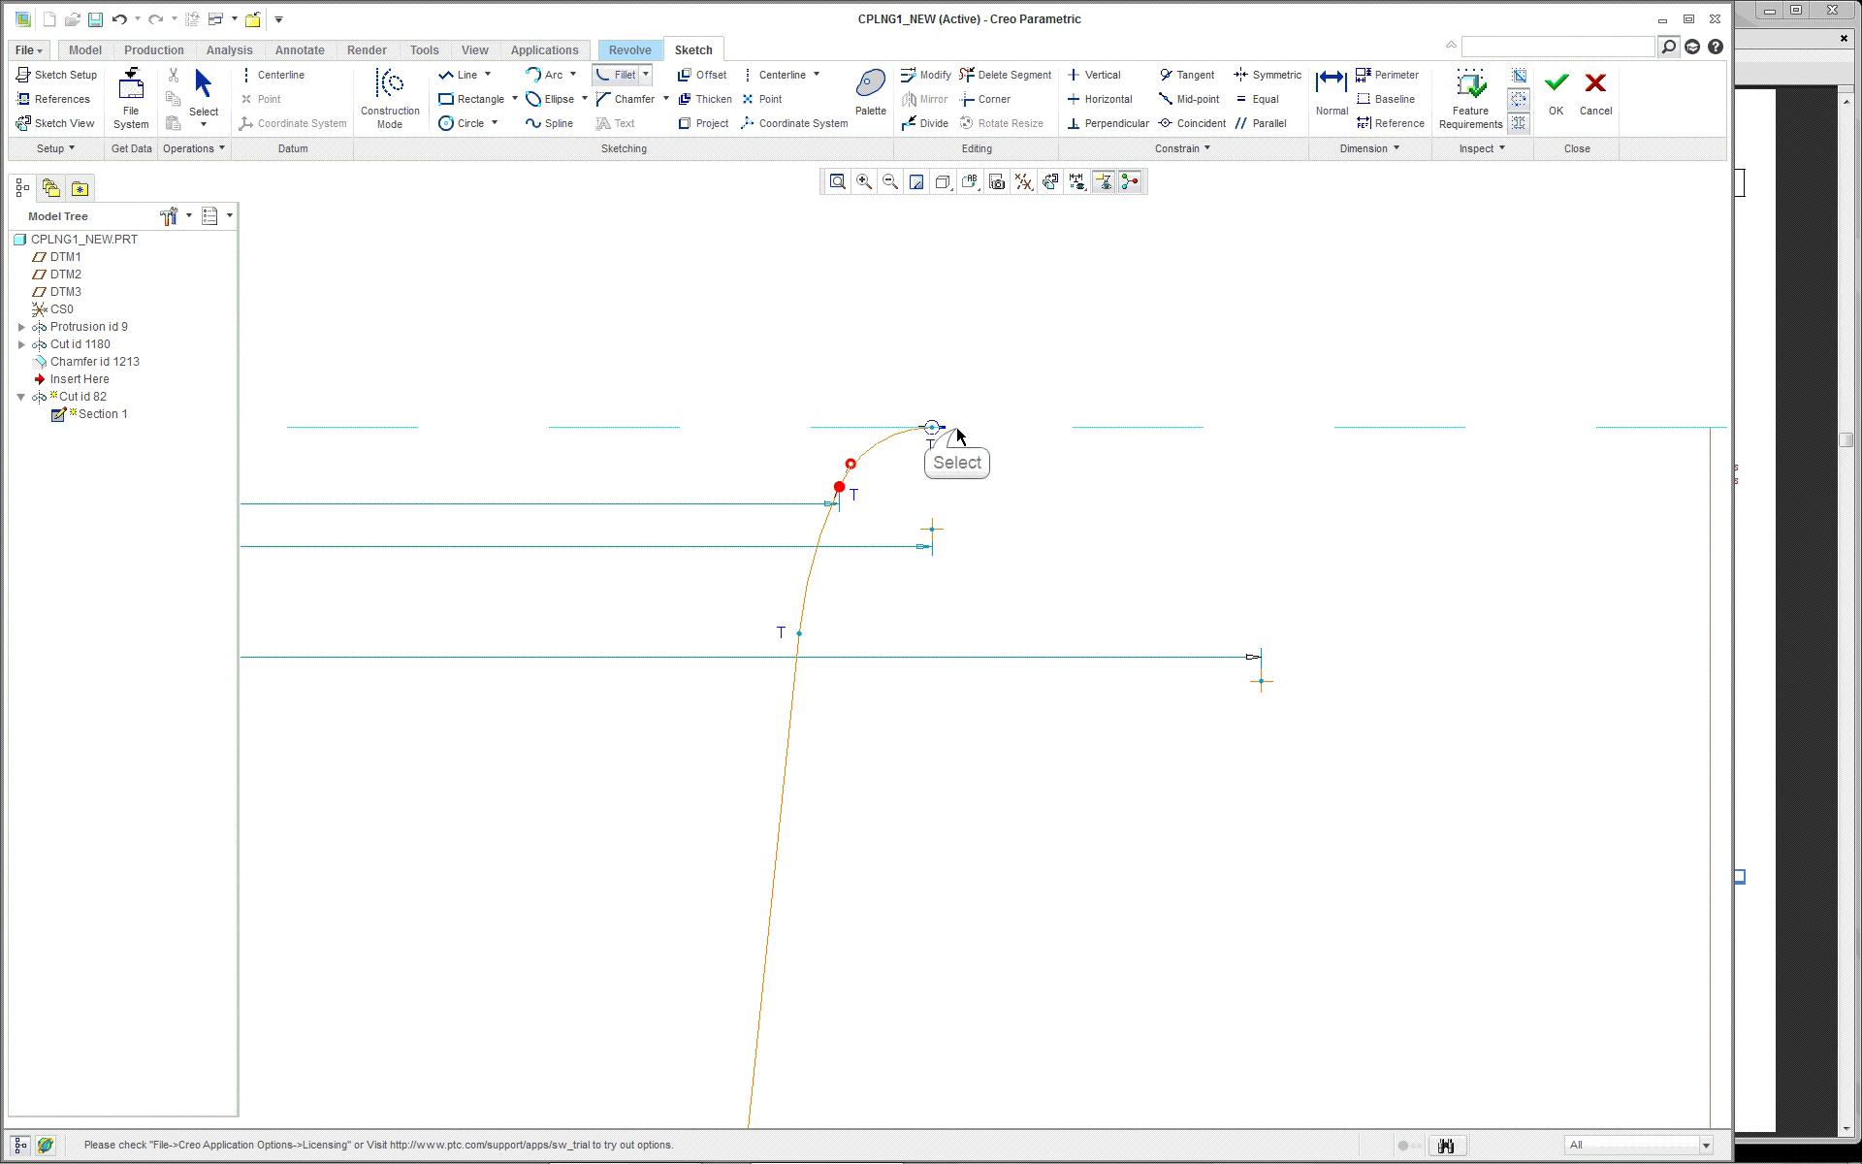
left_click(956, 428)
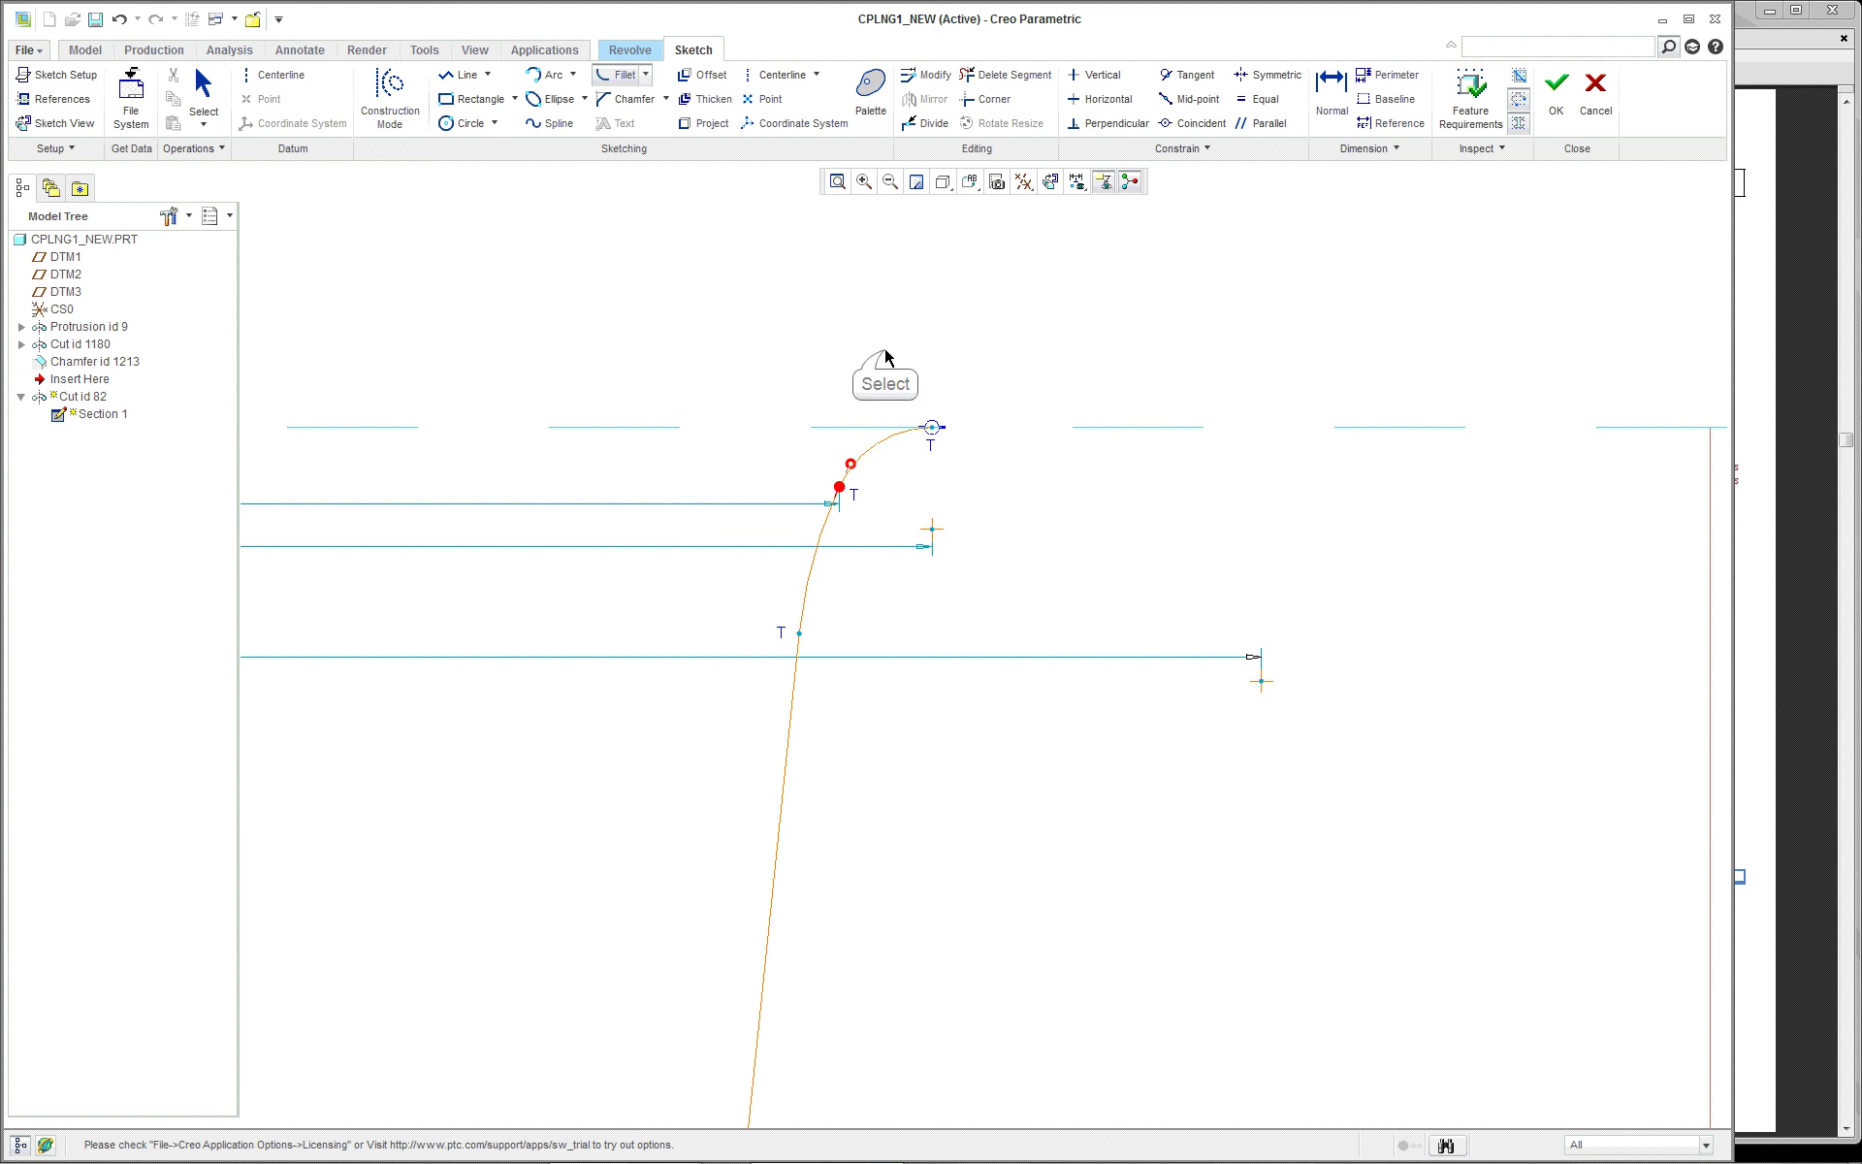
scroll(818, 527, "down", 5)
scroll(820, 529, "up", 5)
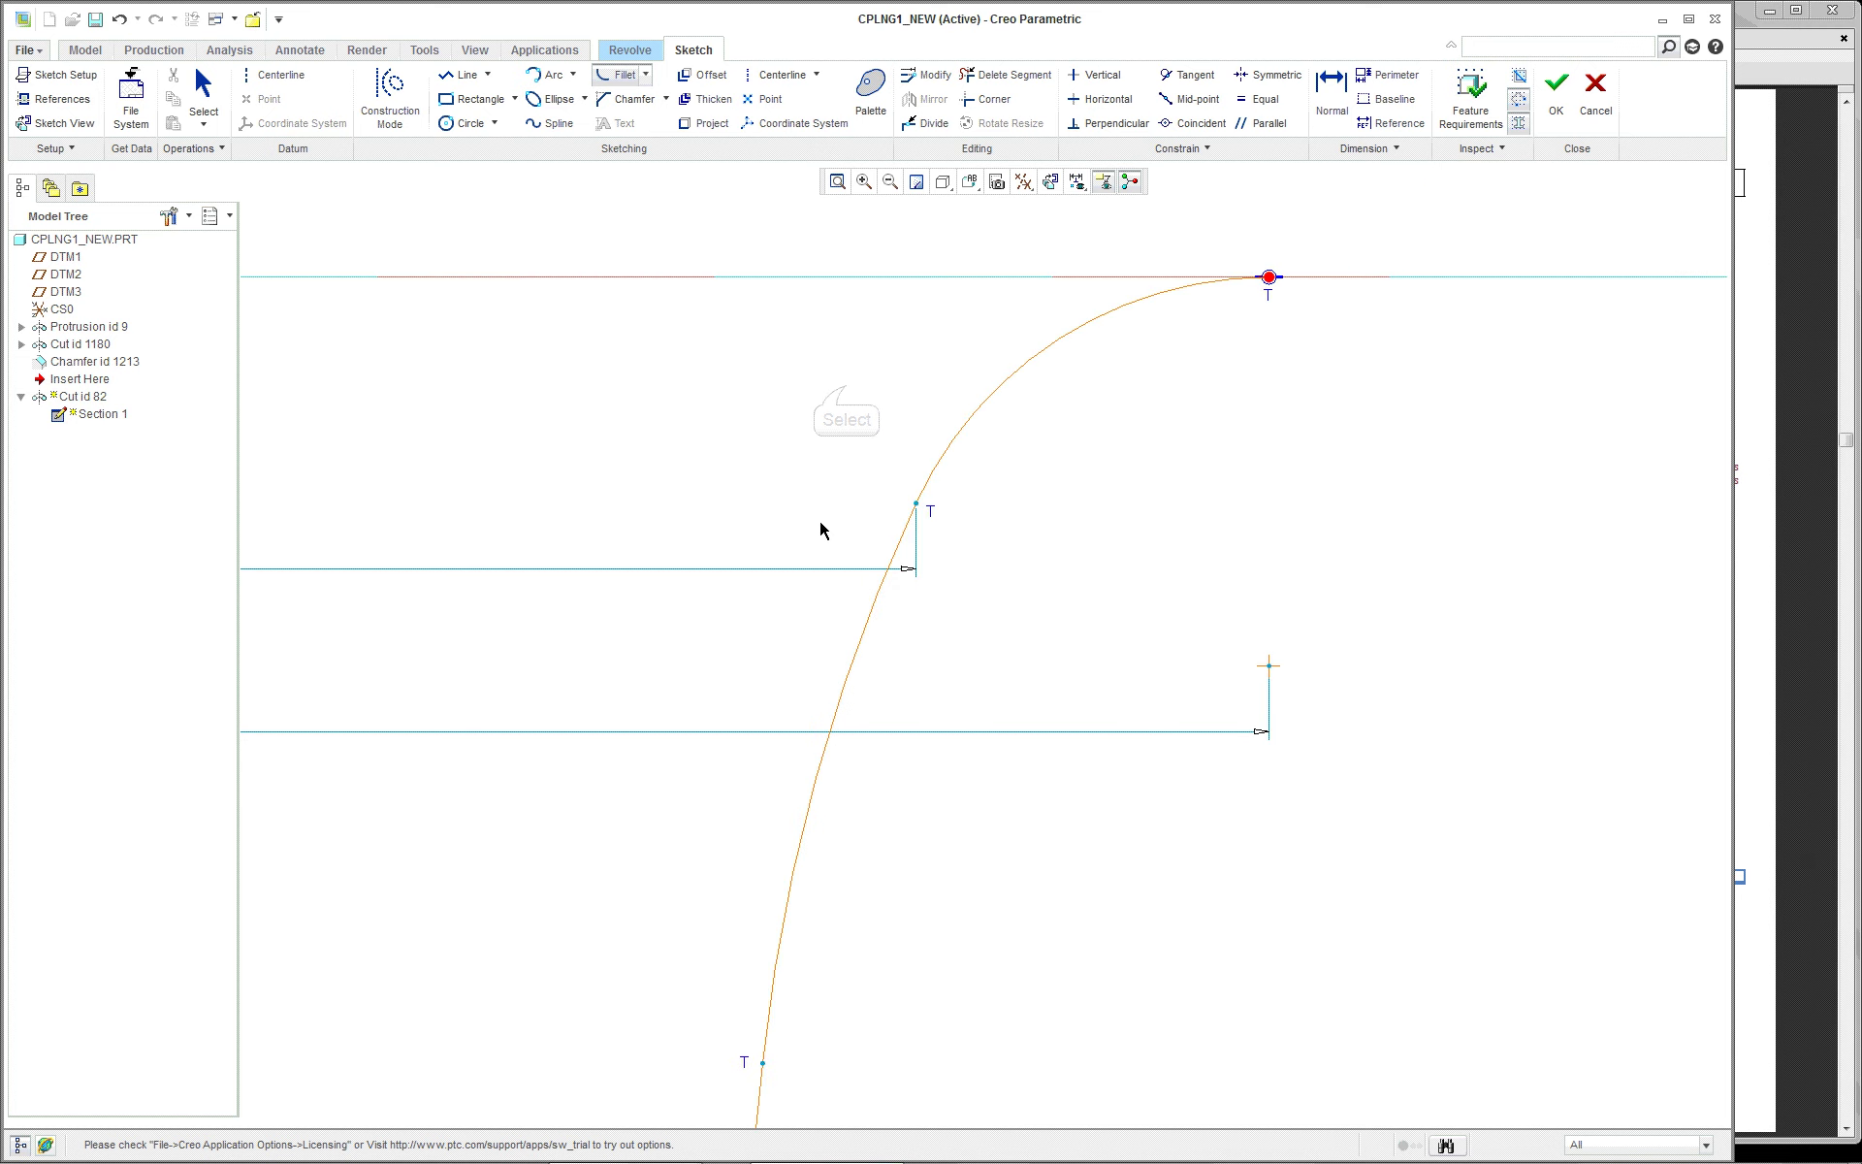
scroll(819, 529, "up", 4)
scroll(845, 392, "up", 5)
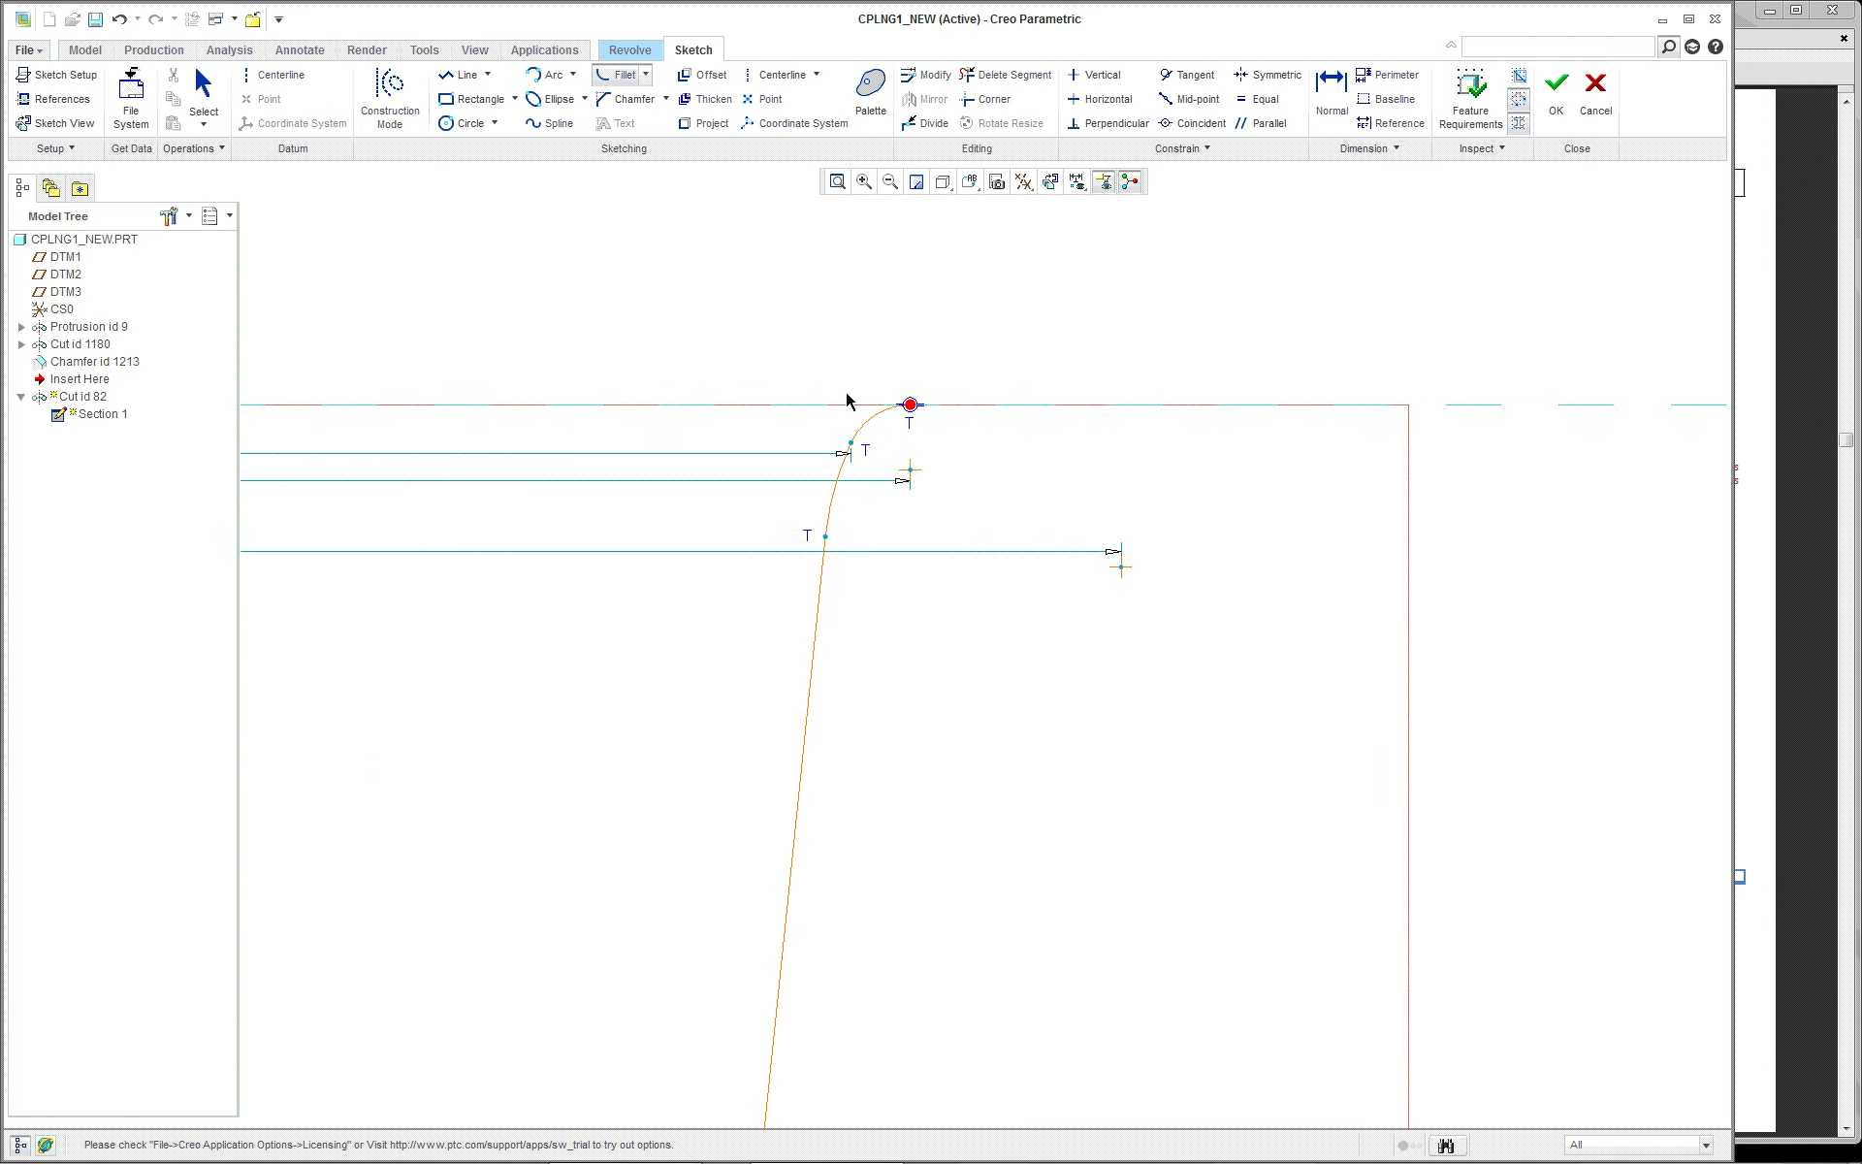
scroll(777, 467, "up", 5)
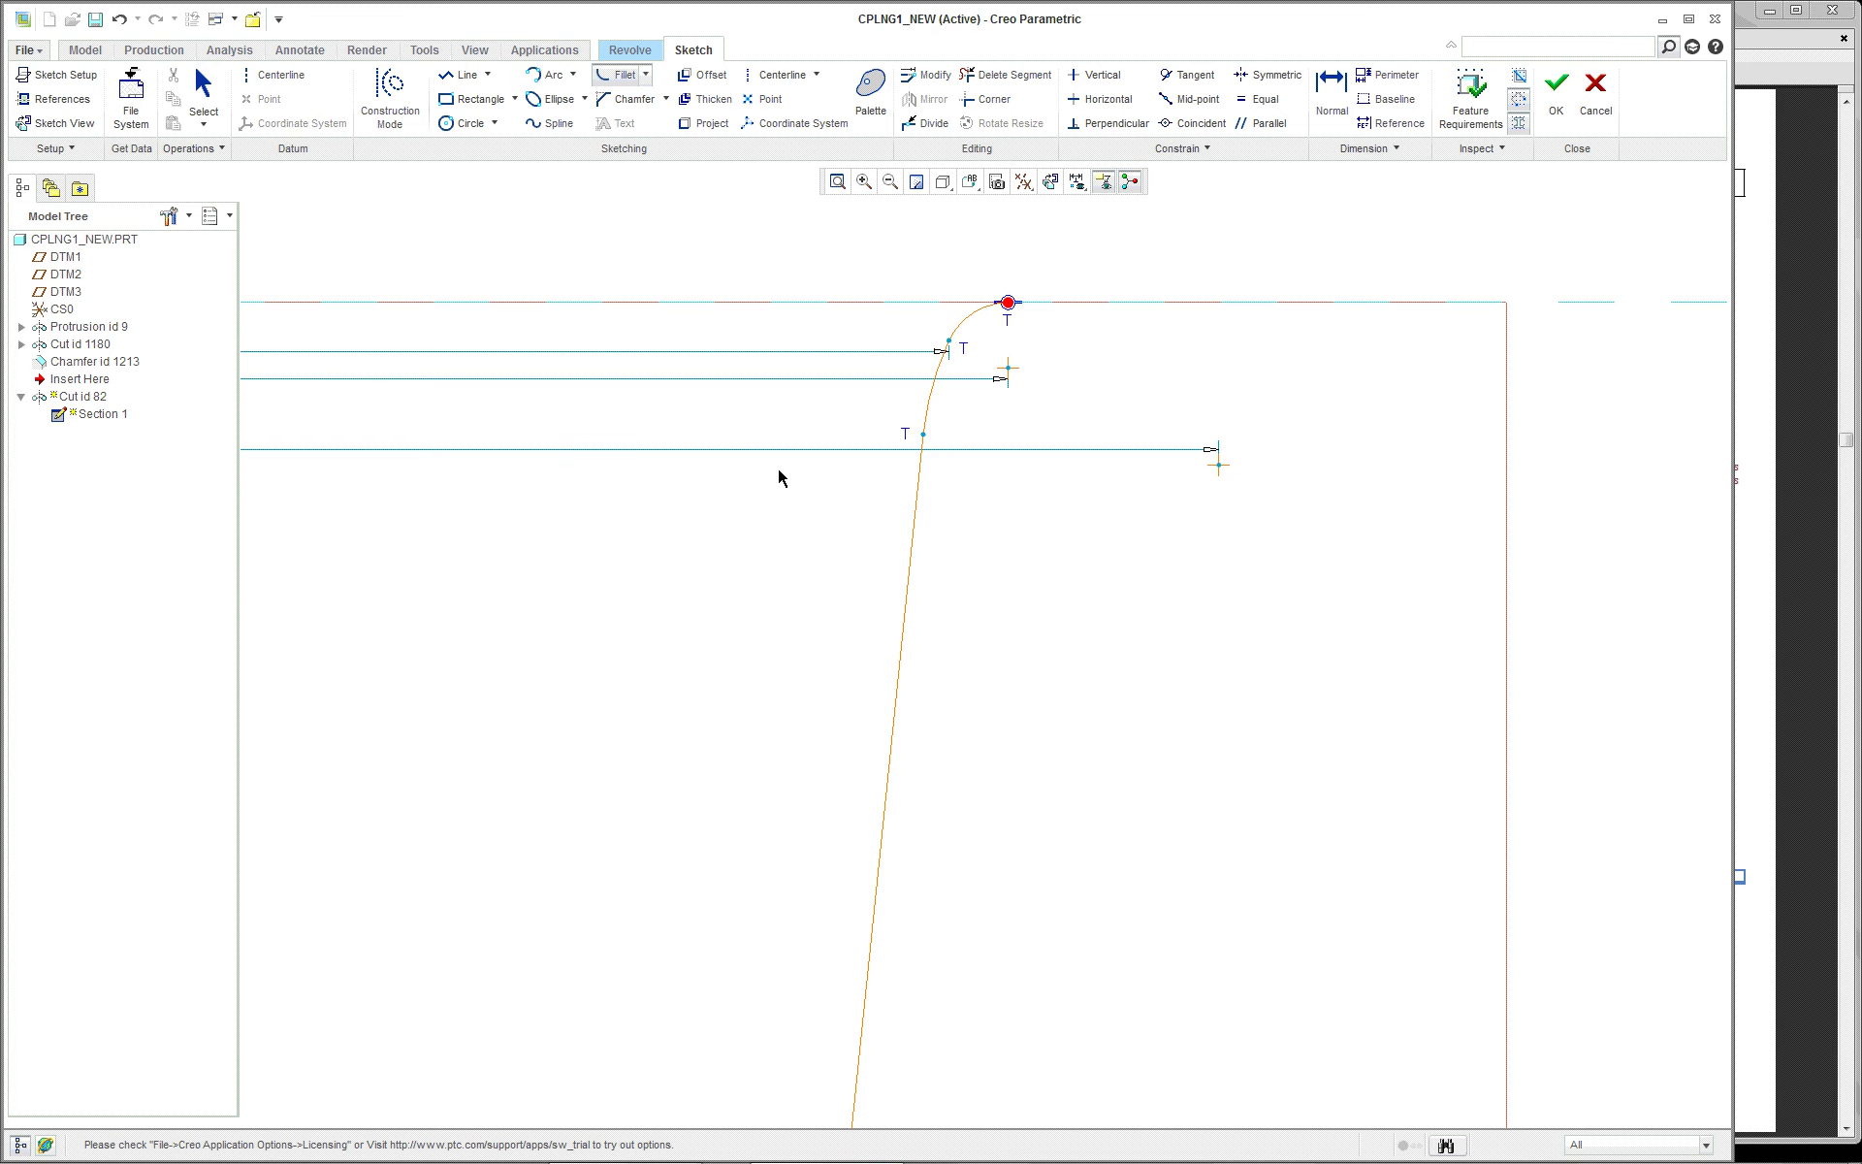
scroll(784, 408, "down", 5)
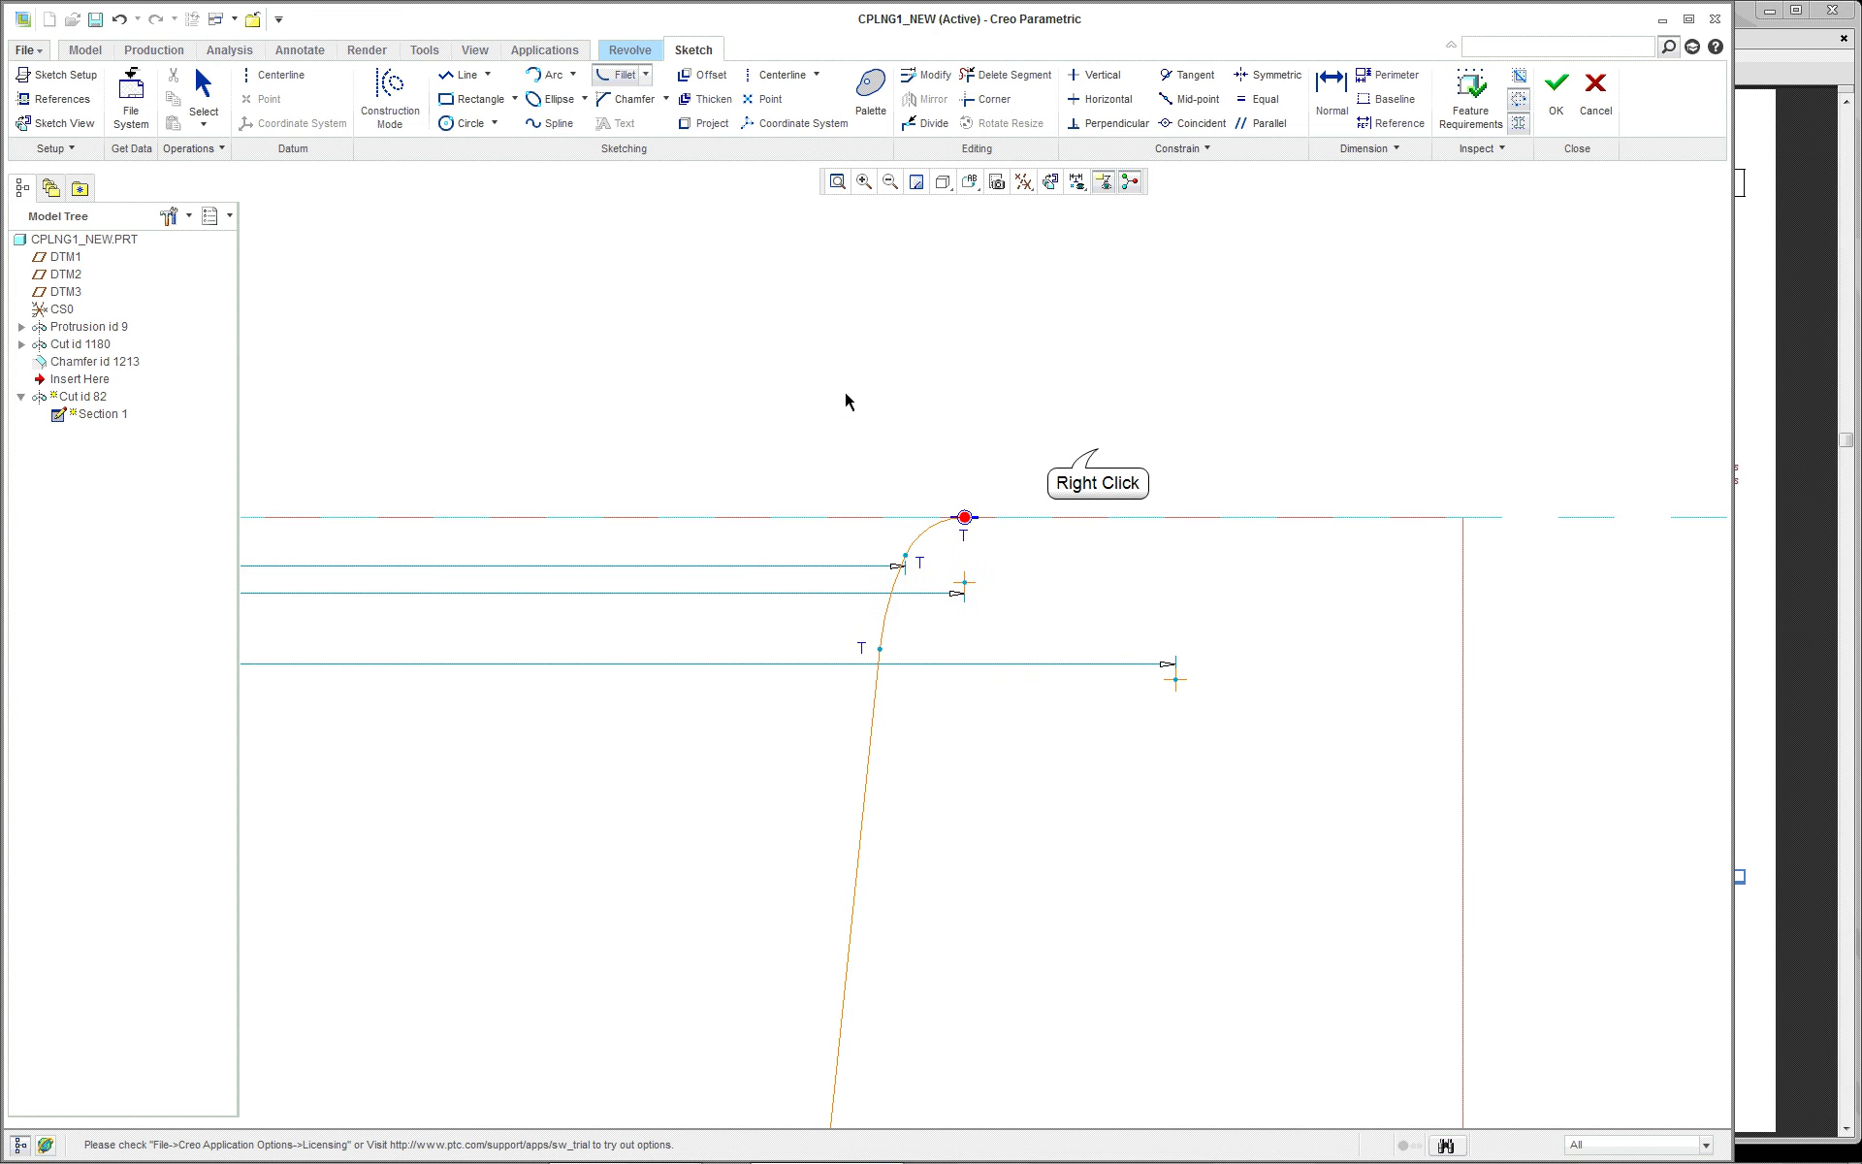
Dimension the radii of the small top fillet and the larger arc below it, accepting both values as drawn
right_click(1099, 454)
left_click(1158, 682)
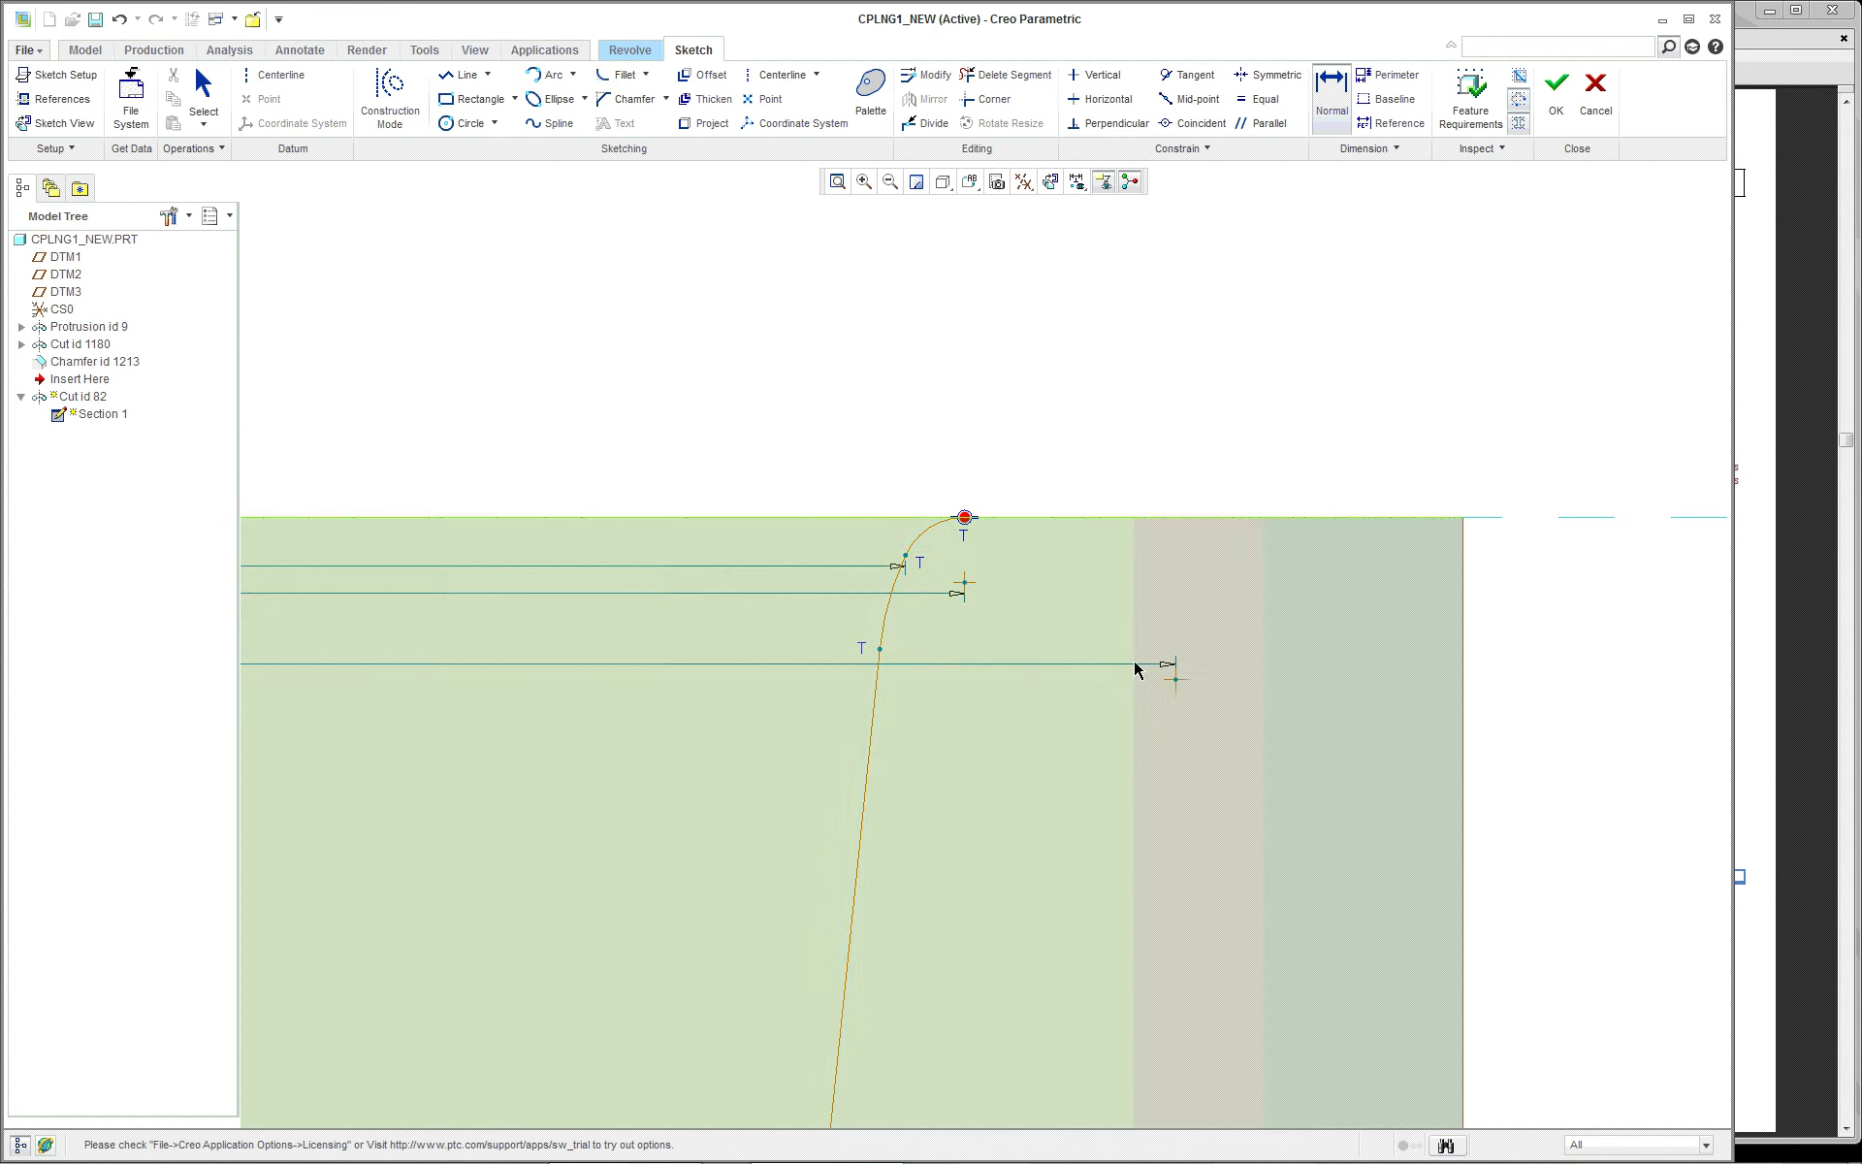
left_click(916, 531)
left_click(918, 543)
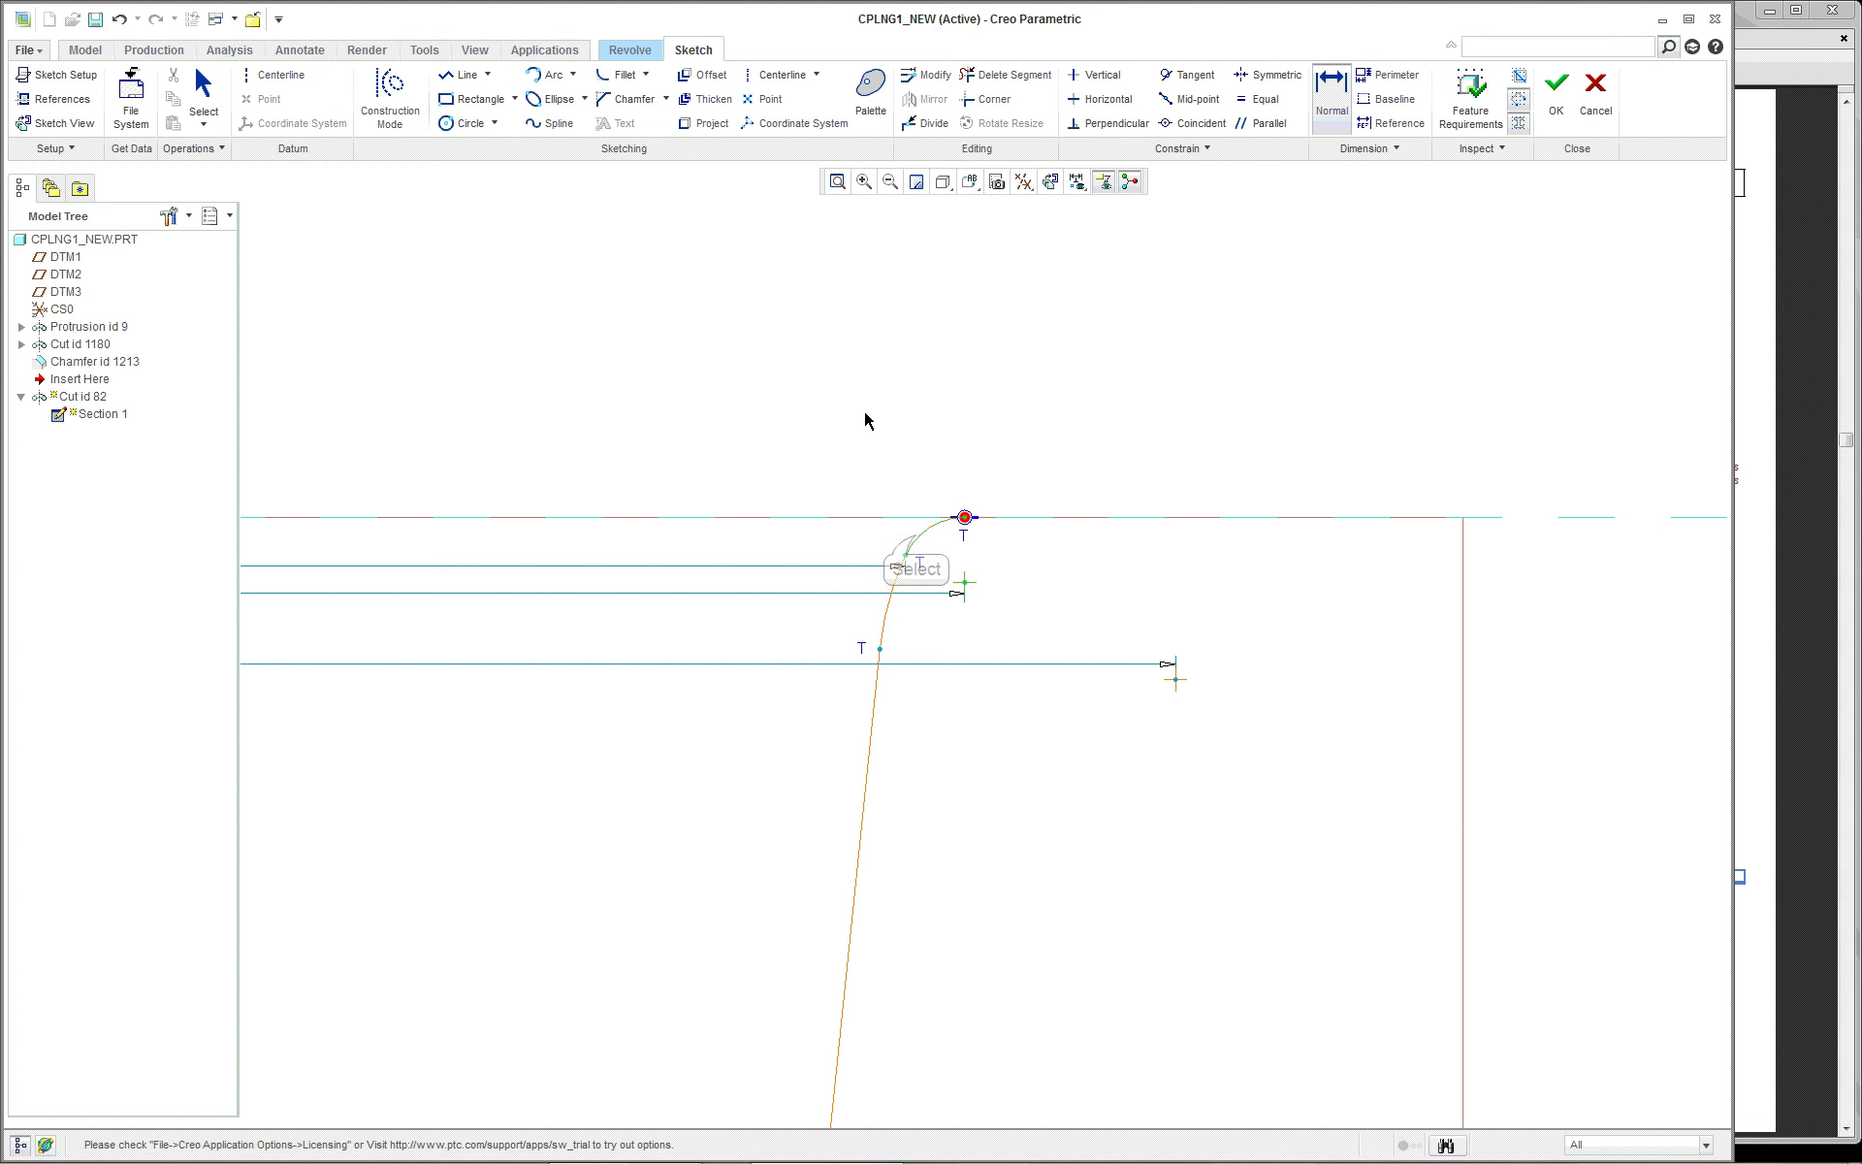
middle_click(863, 410)
key("Return")
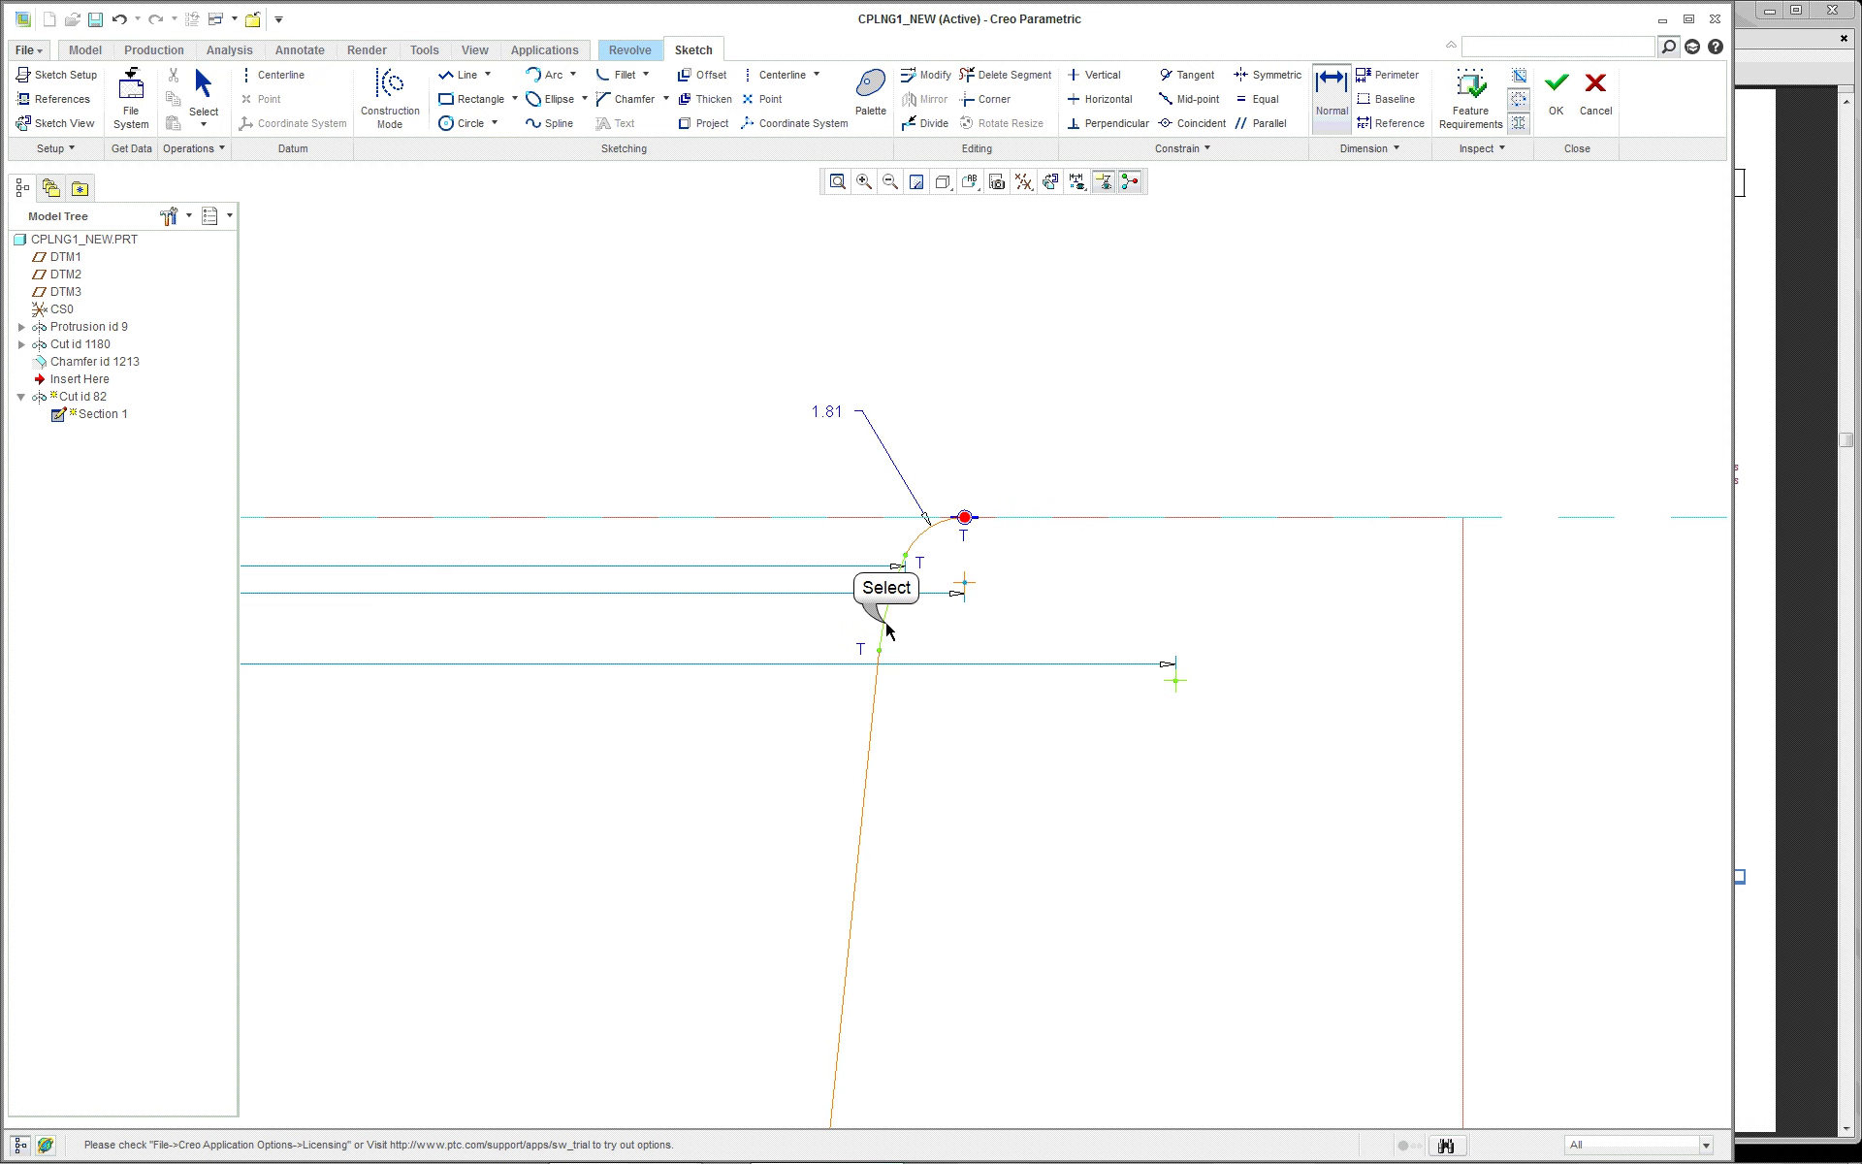
left_click(886, 630)
middle_click(644, 444)
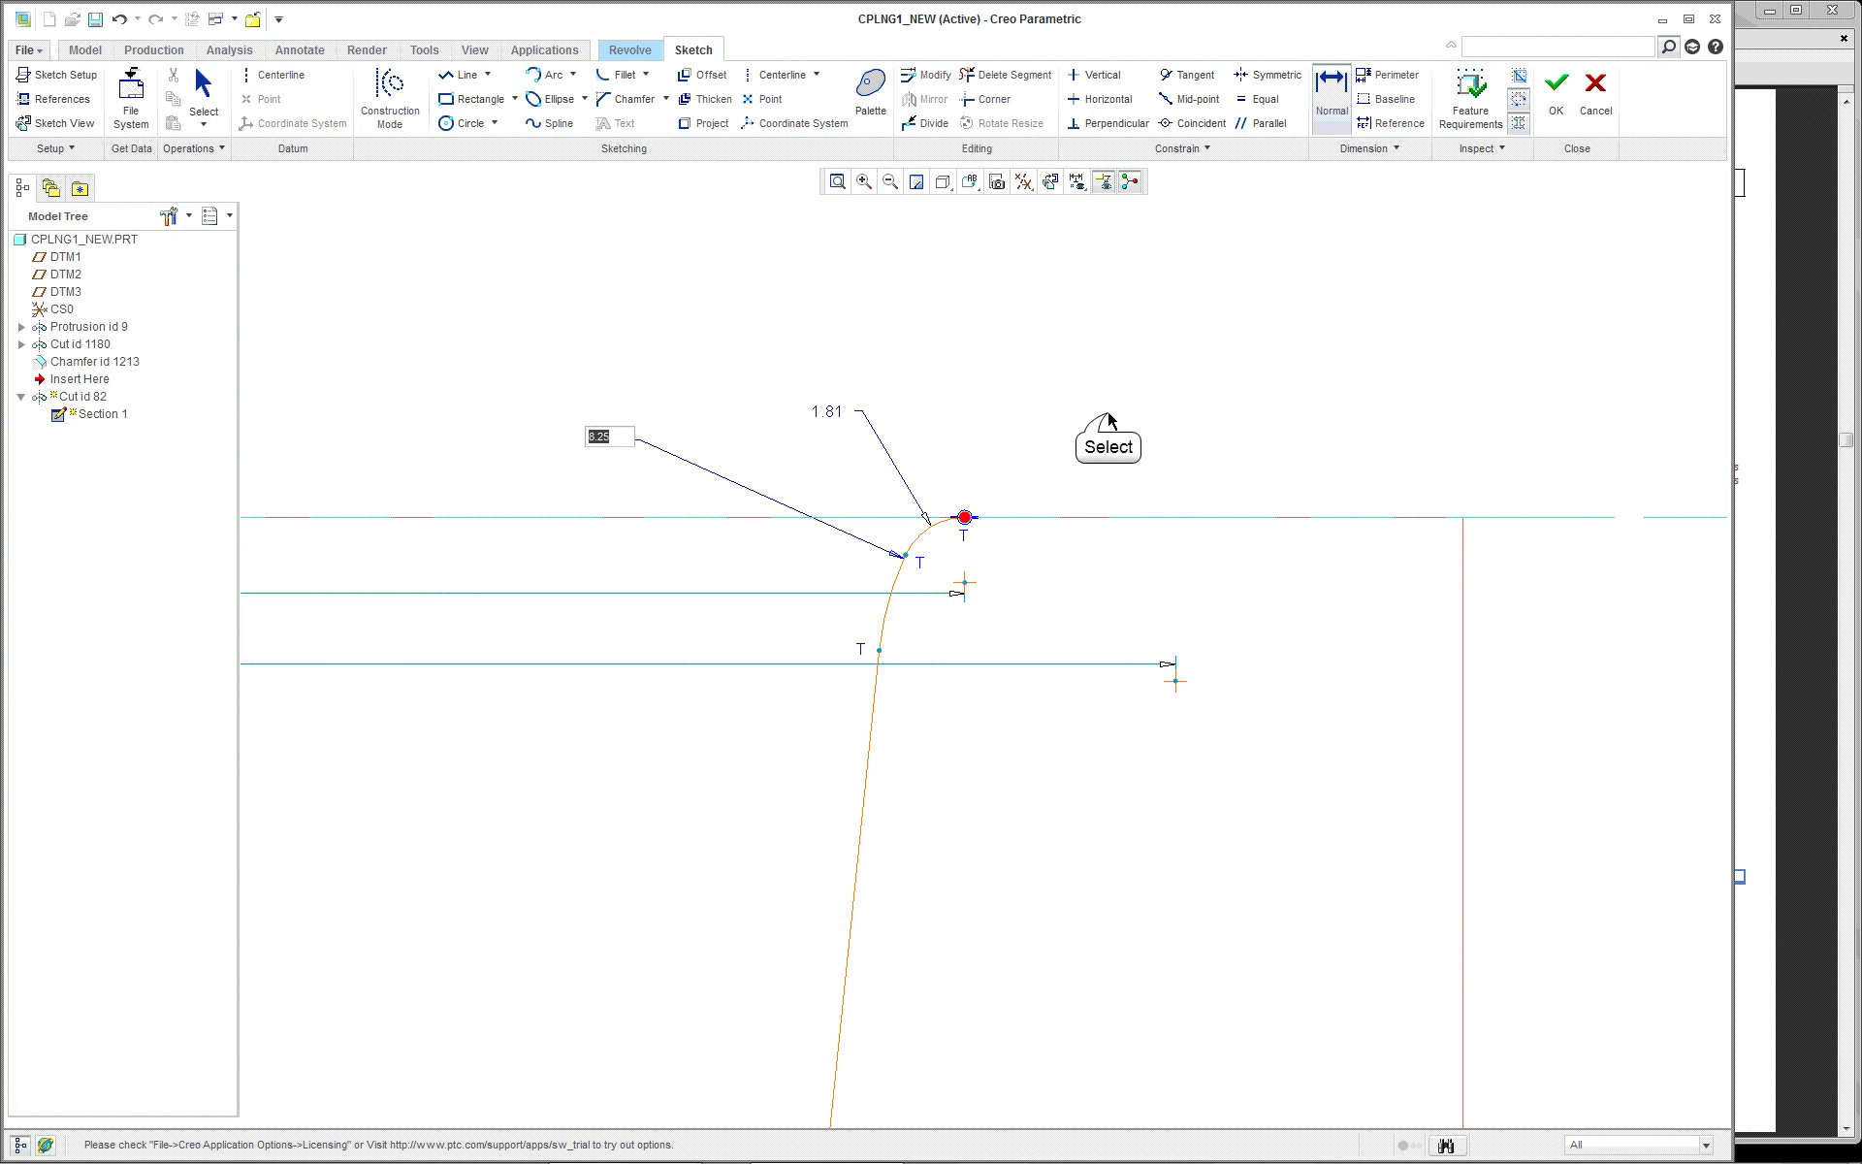
key("Return")
Close the profile with a line chain from the fillet's end along the top reference to the axis, ending at the axis's bottom point
scroll(1090, 427, "down", 4)
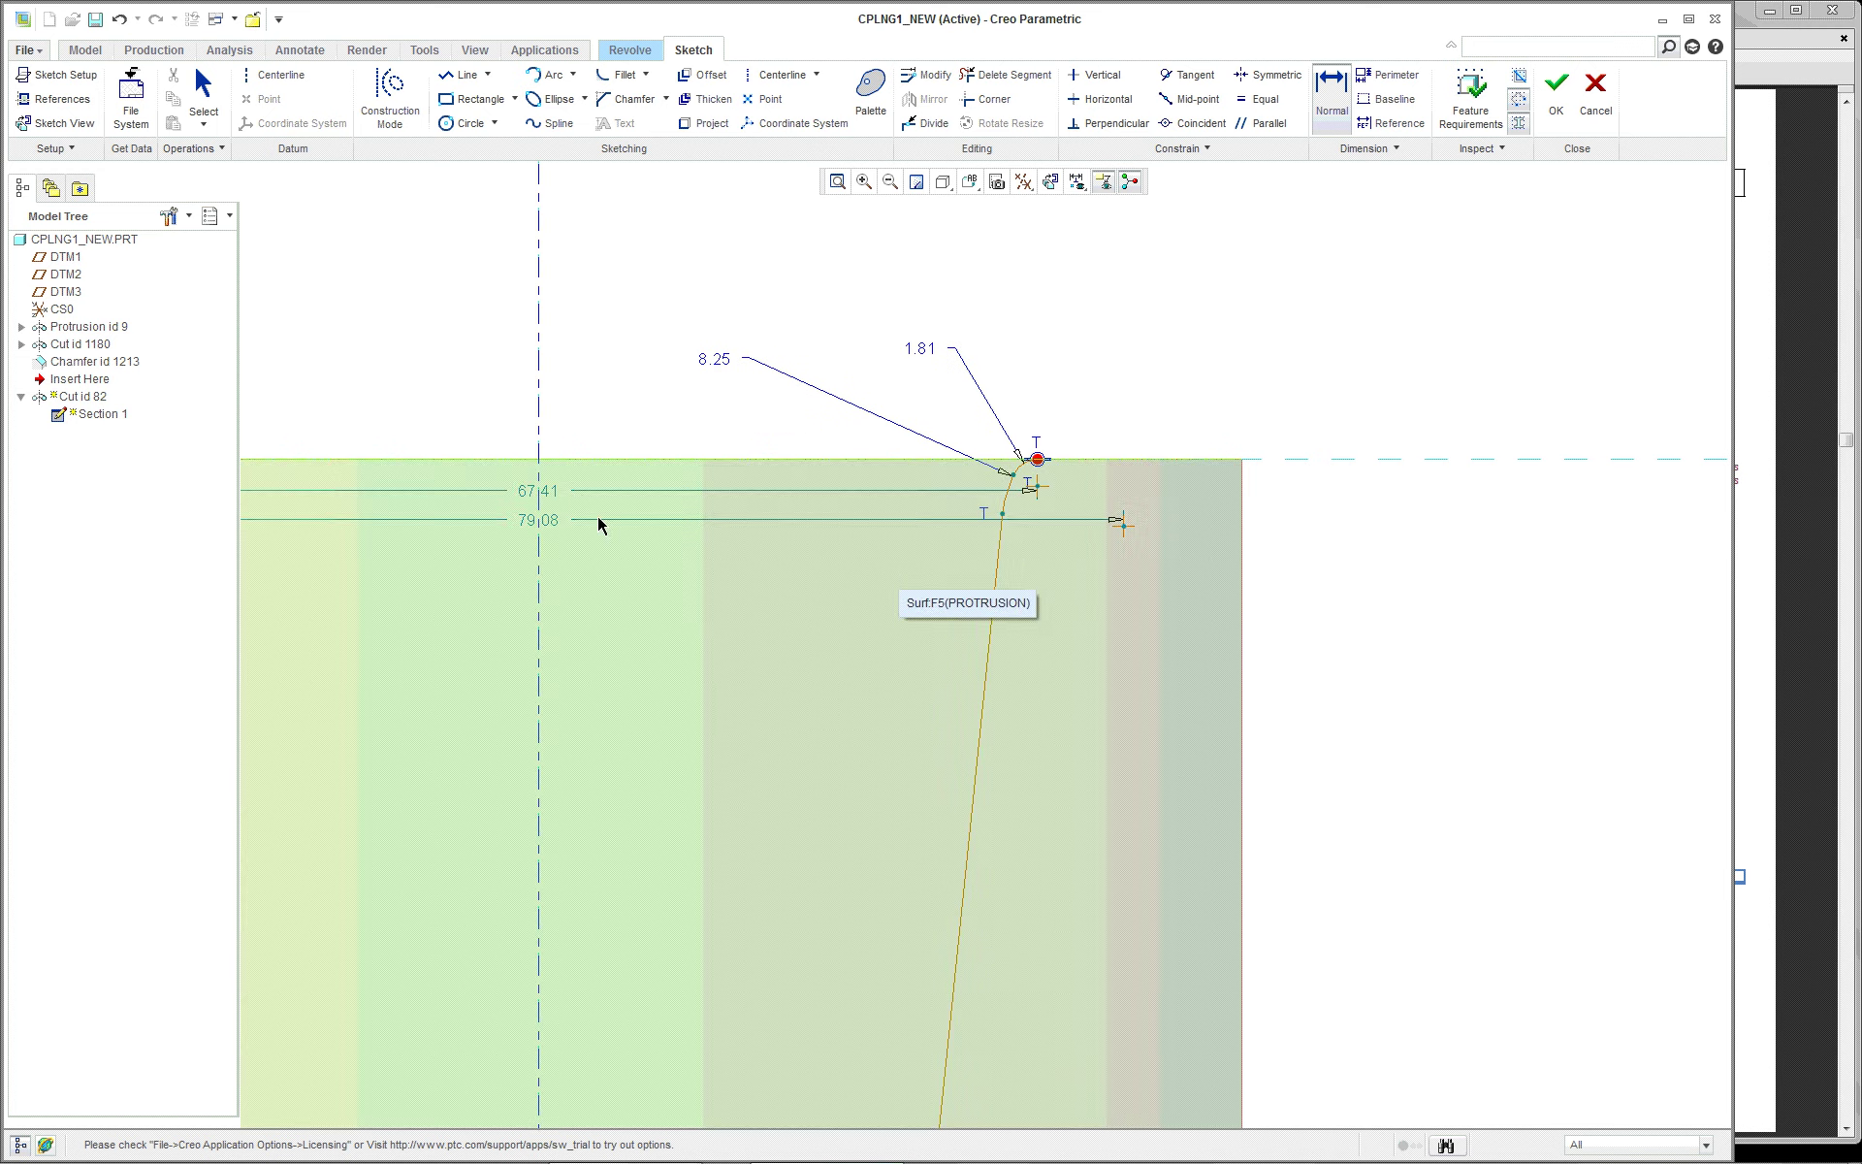
scroll(582, 524, "down", 4)
scroll(407, 533, "up", 2)
scroll(392, 533, "up", 2)
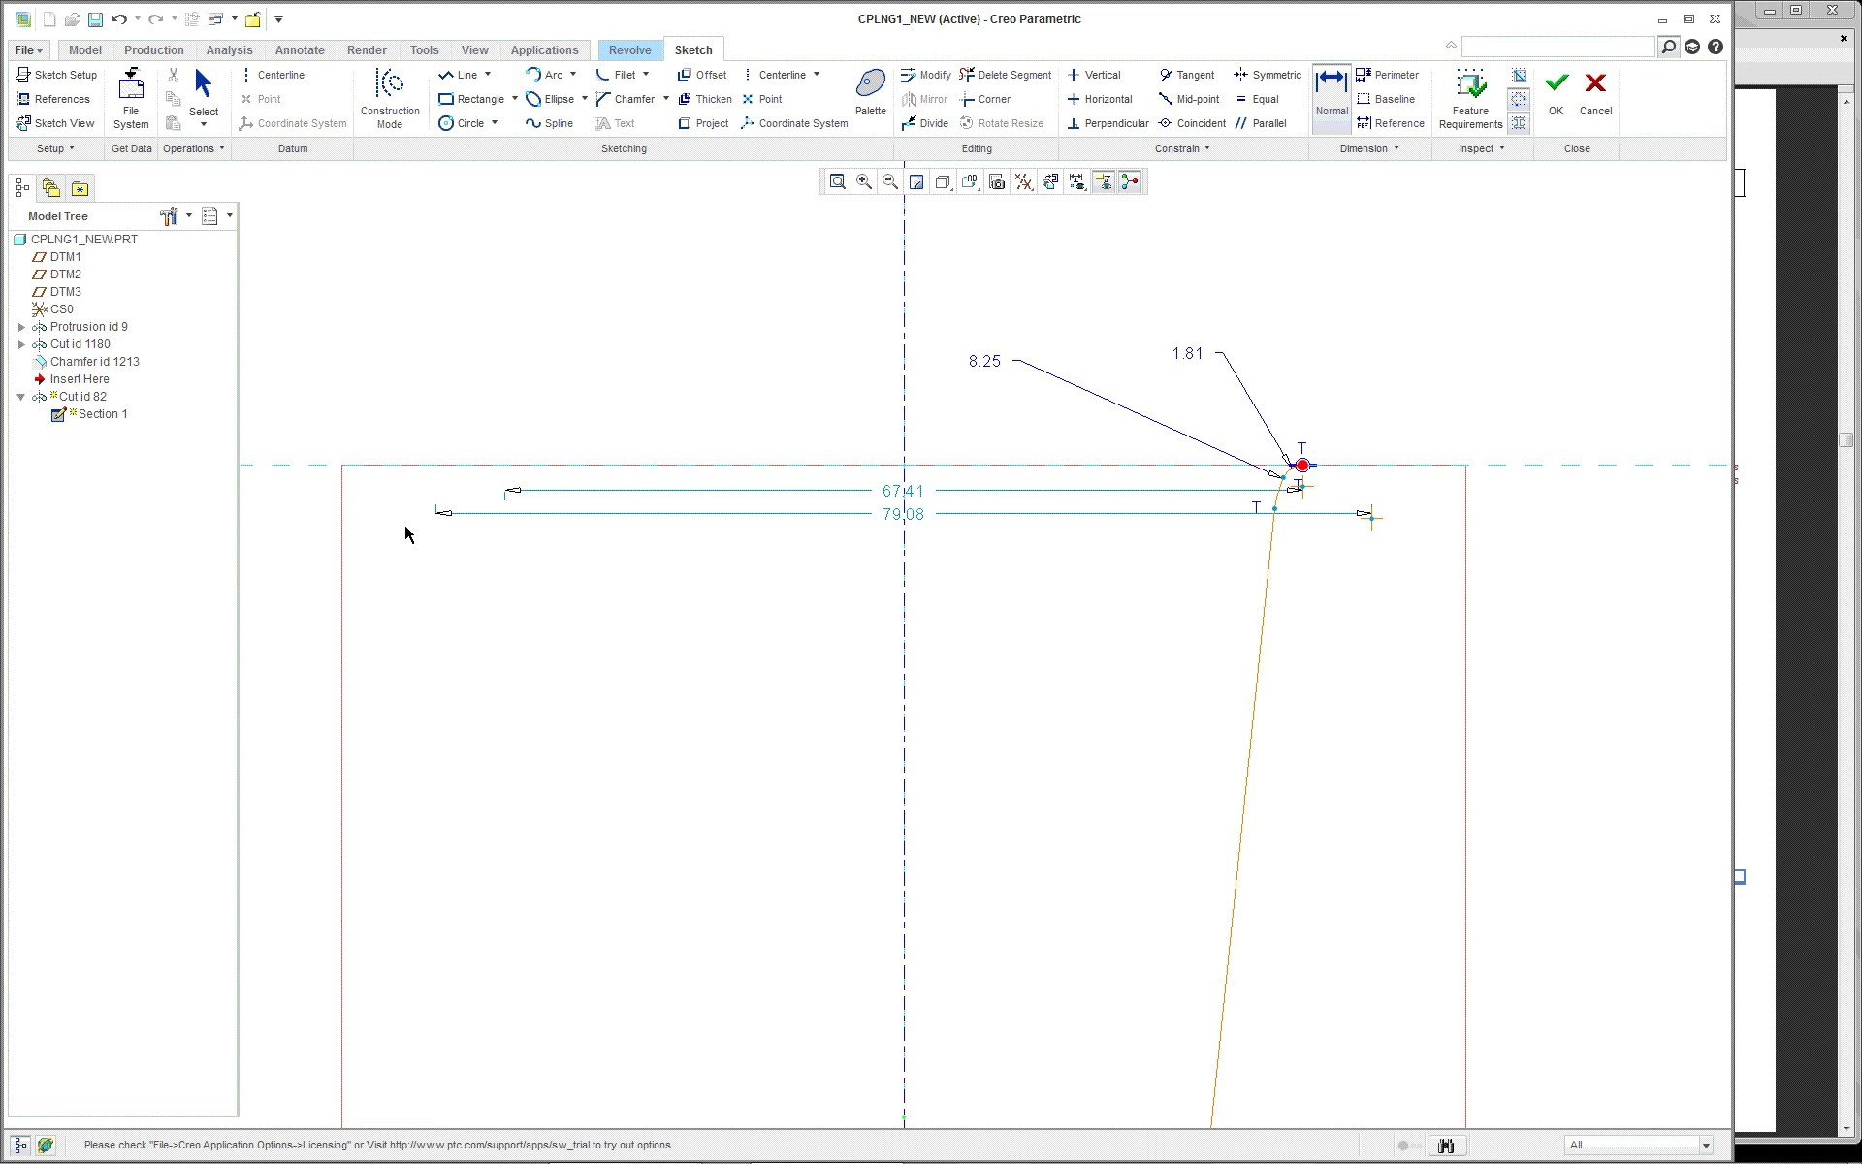
scroll(687, 545, "down", 2)
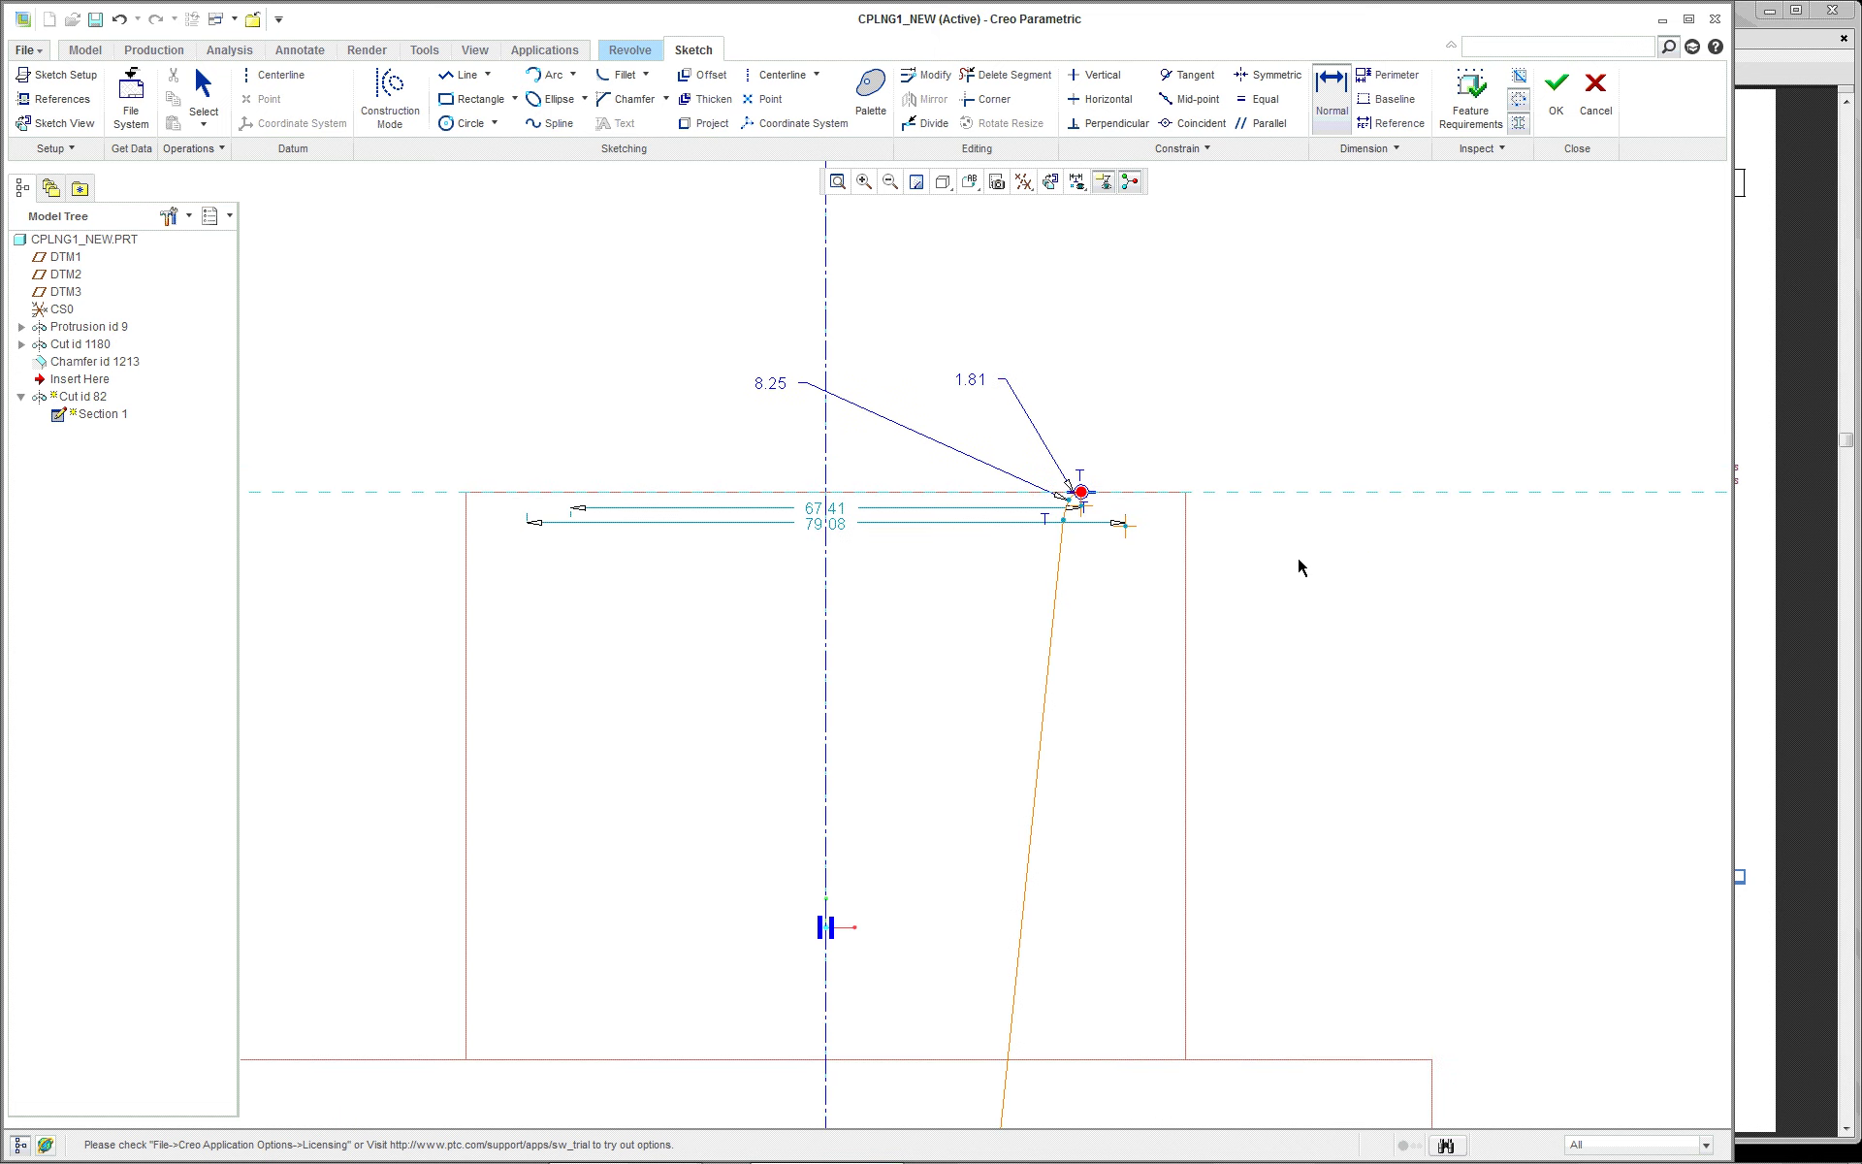
scroll(1299, 560, "up", 1)
scroll(1066, 544, "up", 3)
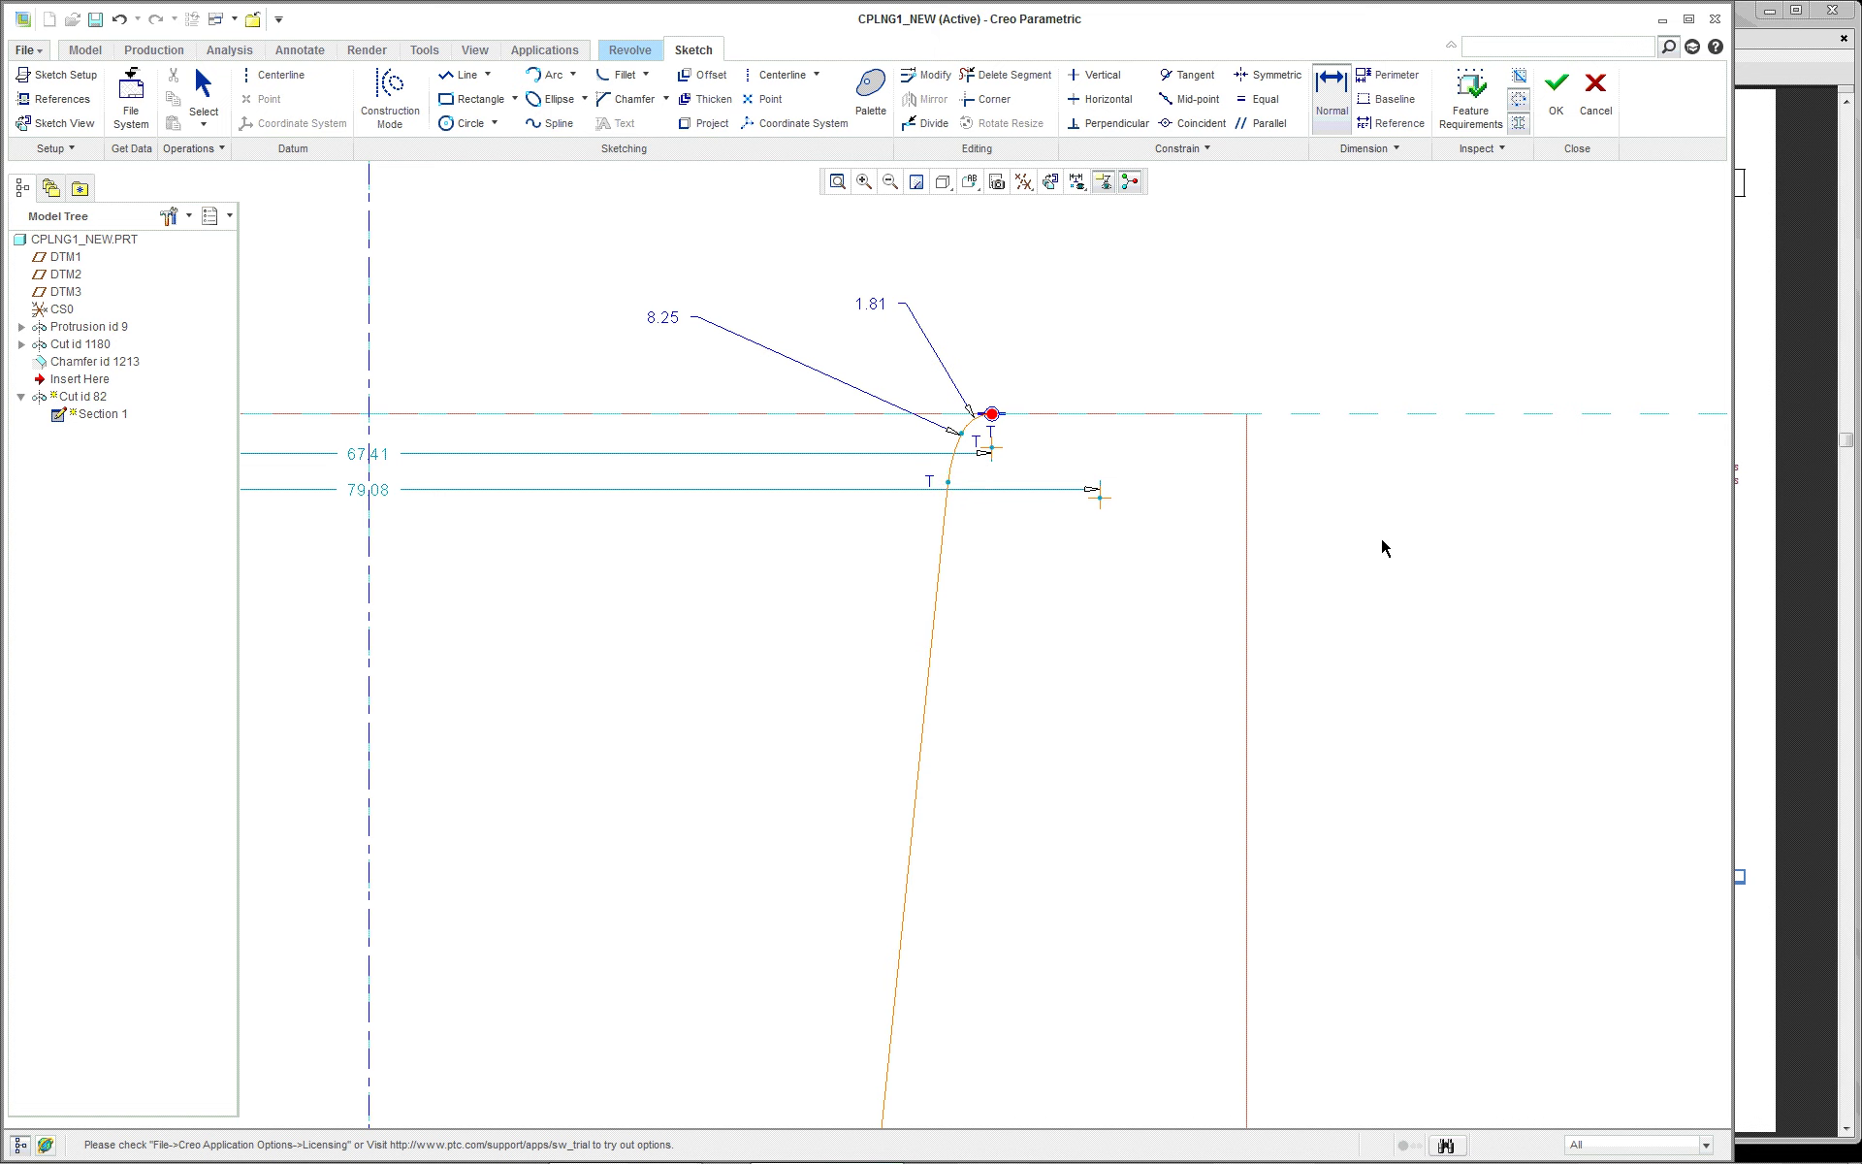
scroll(1381, 537, "down", 3)
right_click(1422, 568)
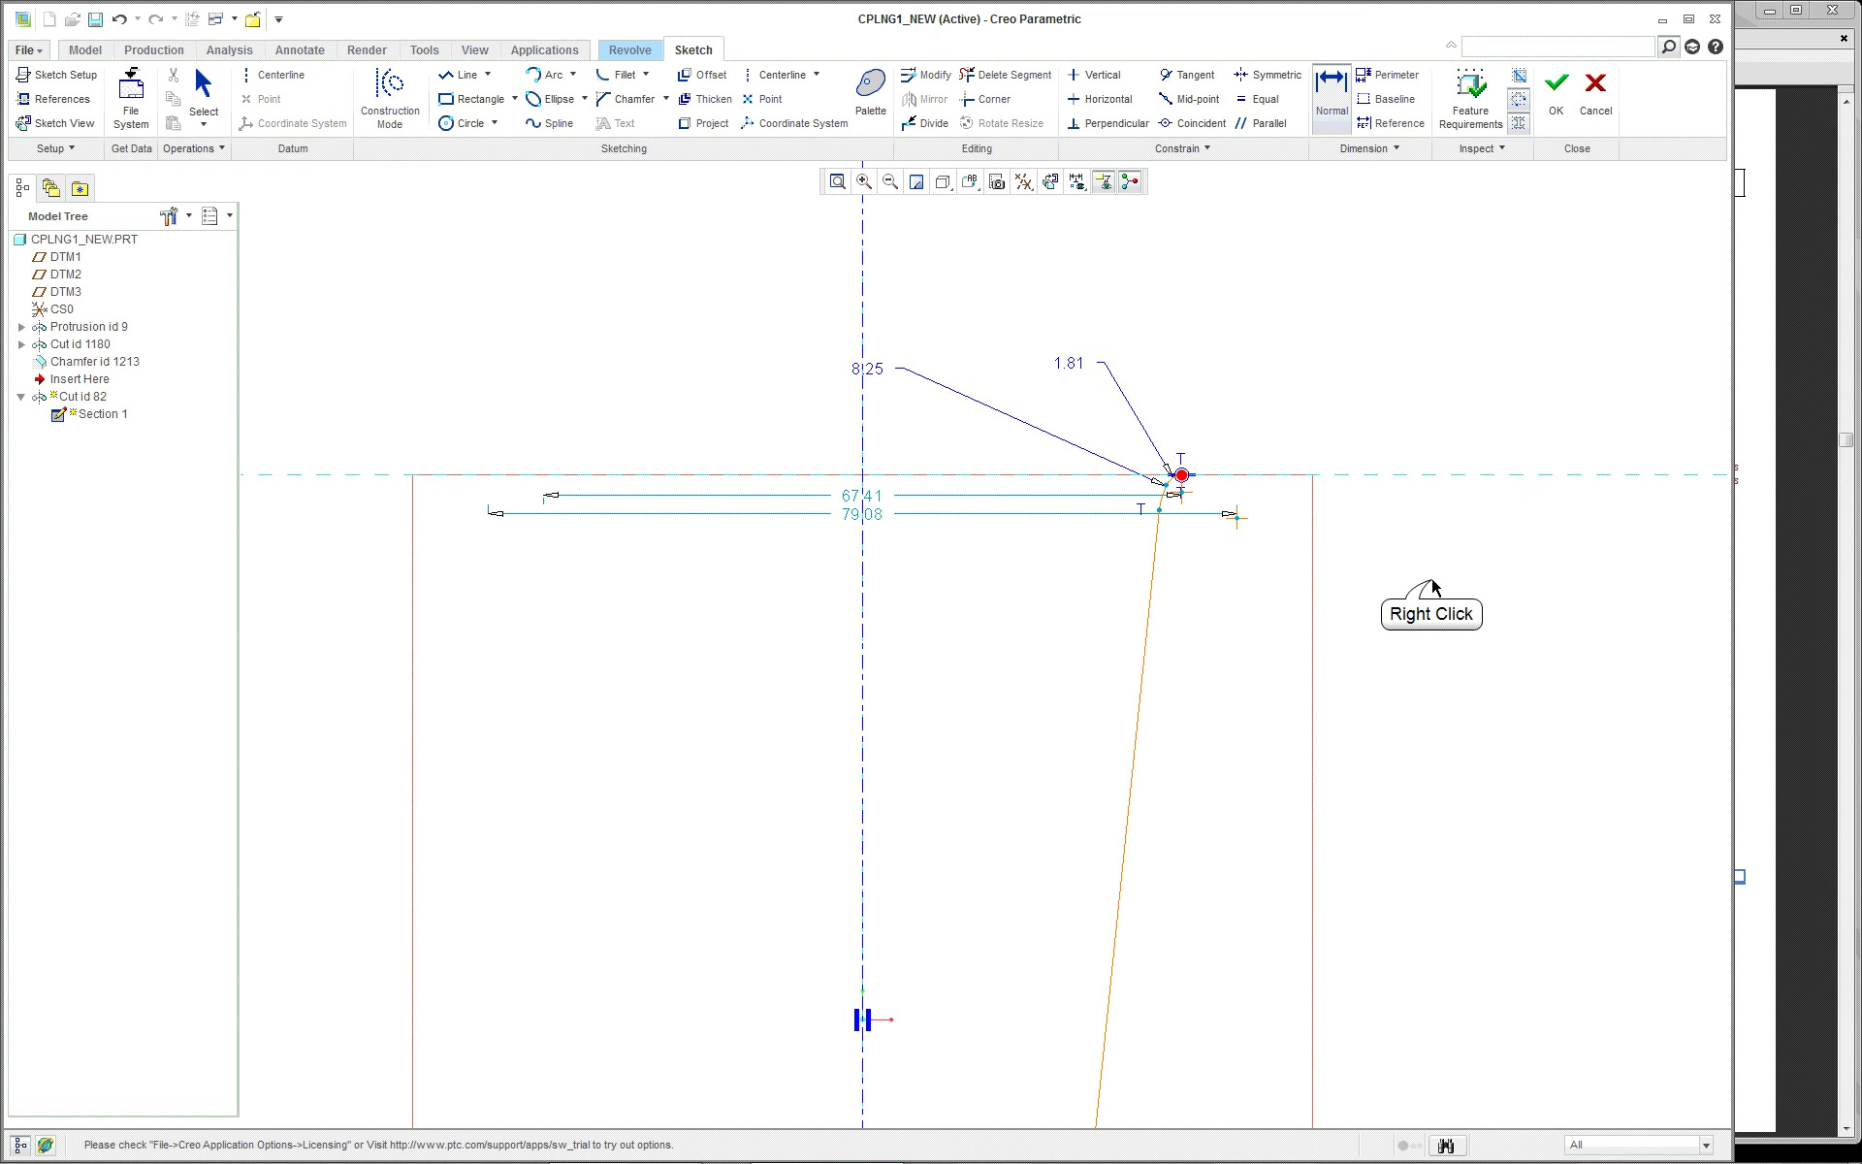
left_click(1462, 877)
left_click(1181, 477)
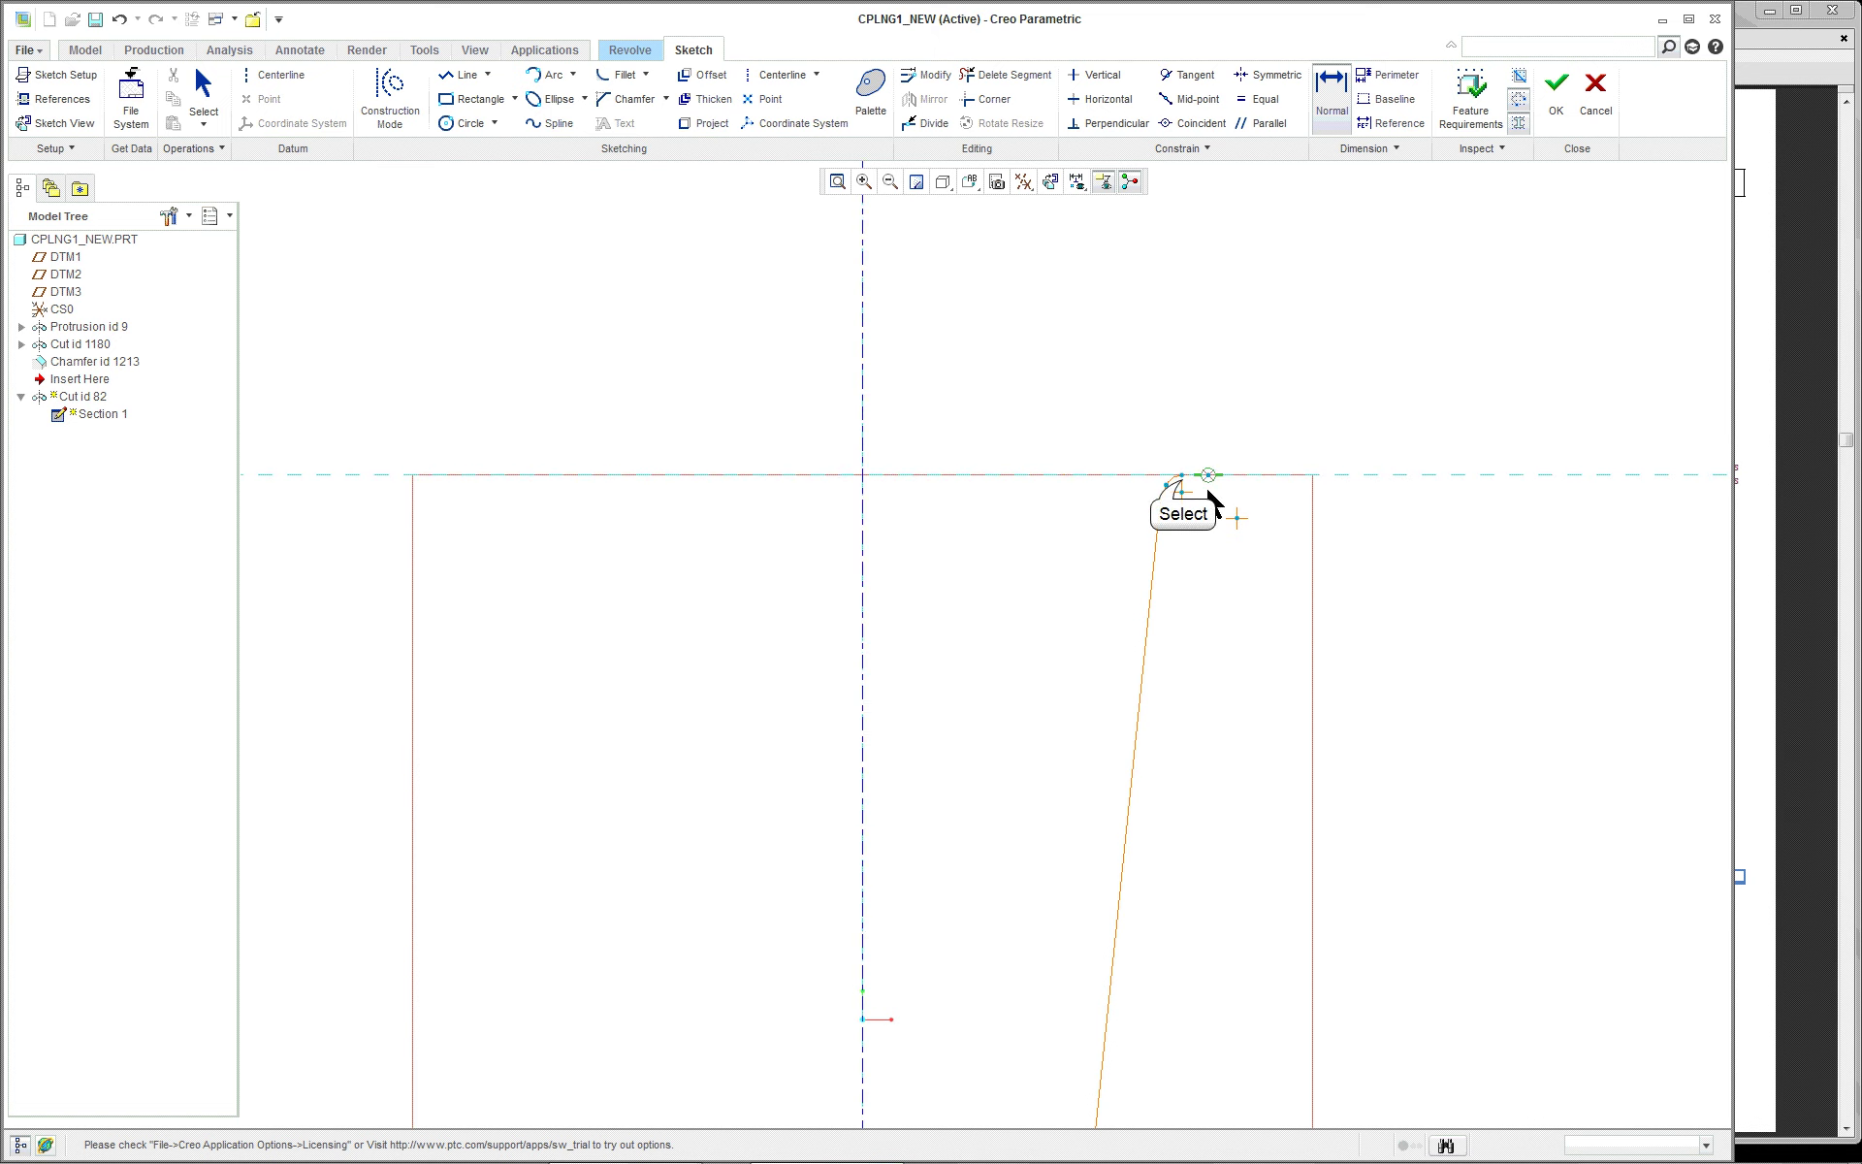
left_click(862, 475)
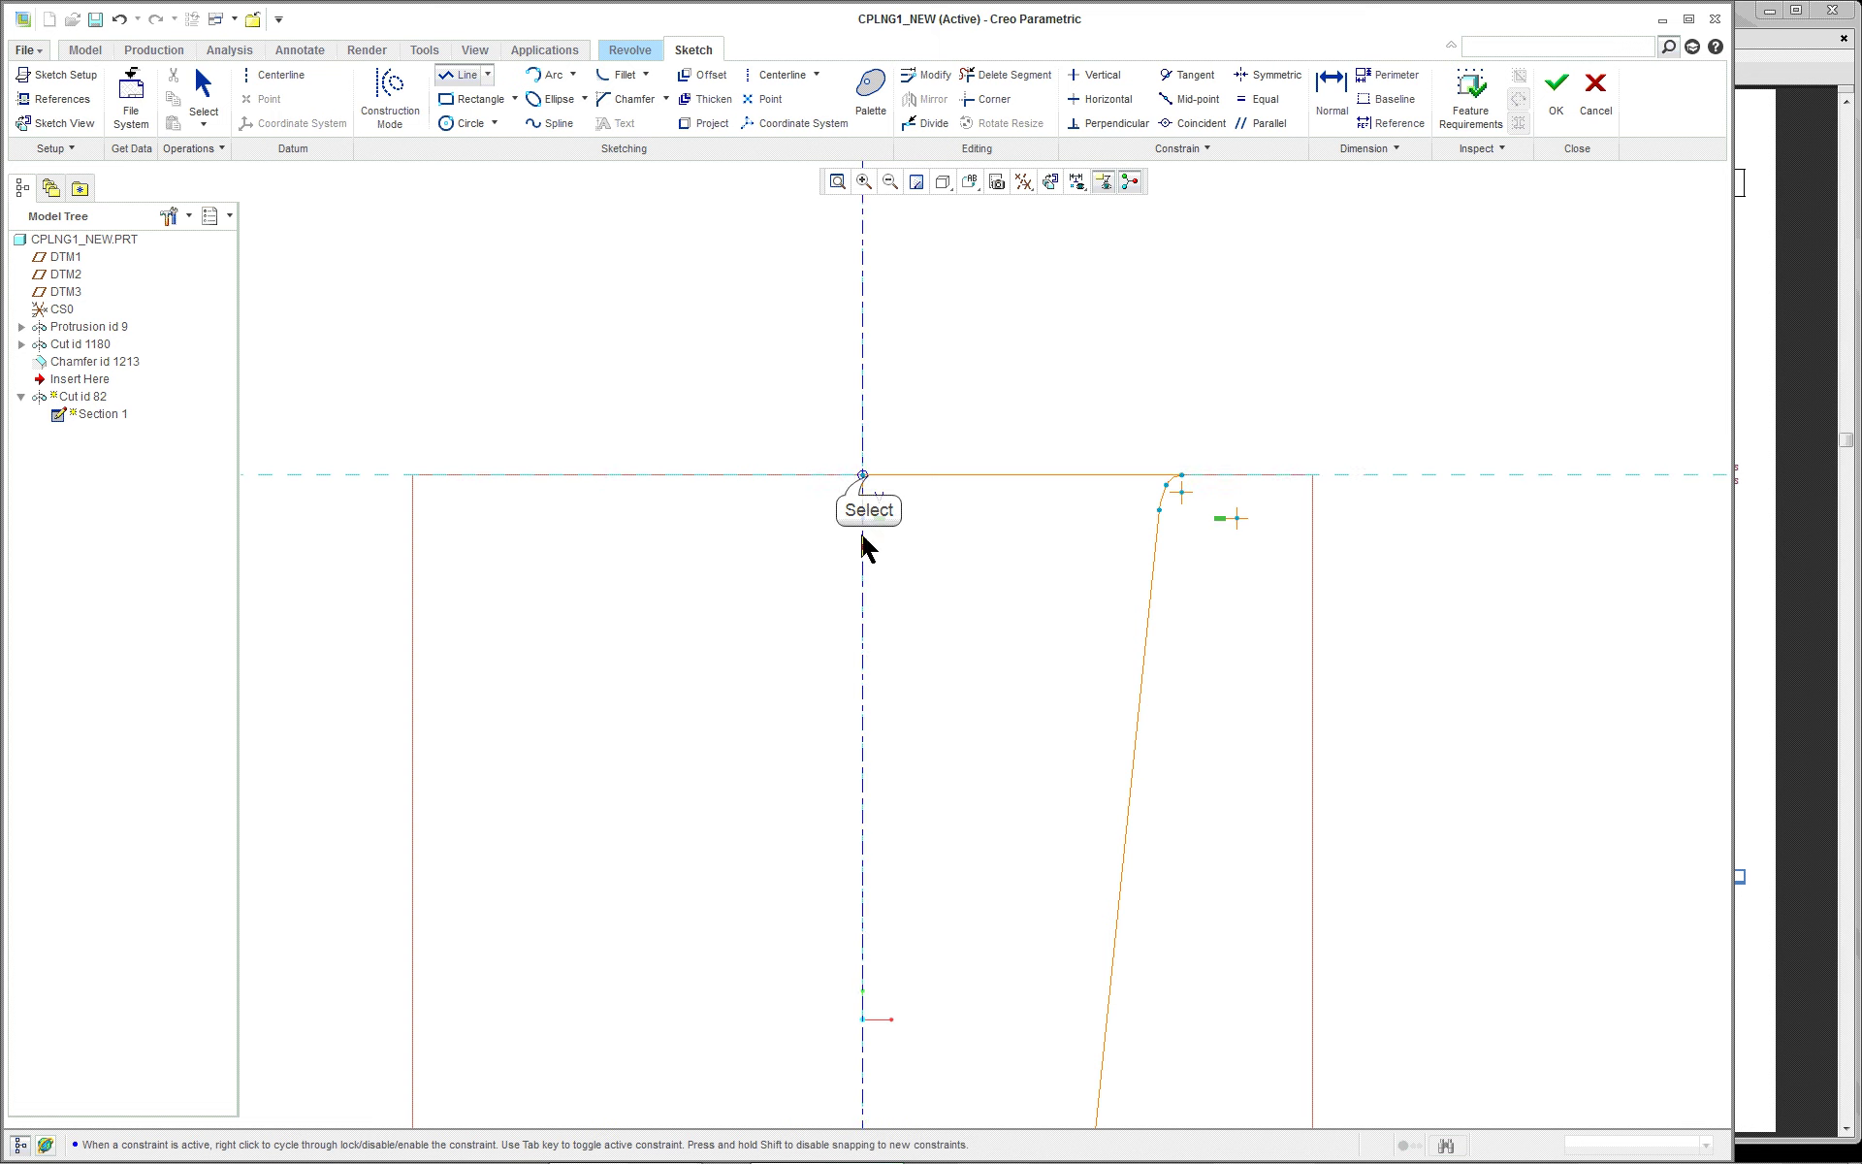
scroll(862, 562, "down", 3)
left_click(860, 972)
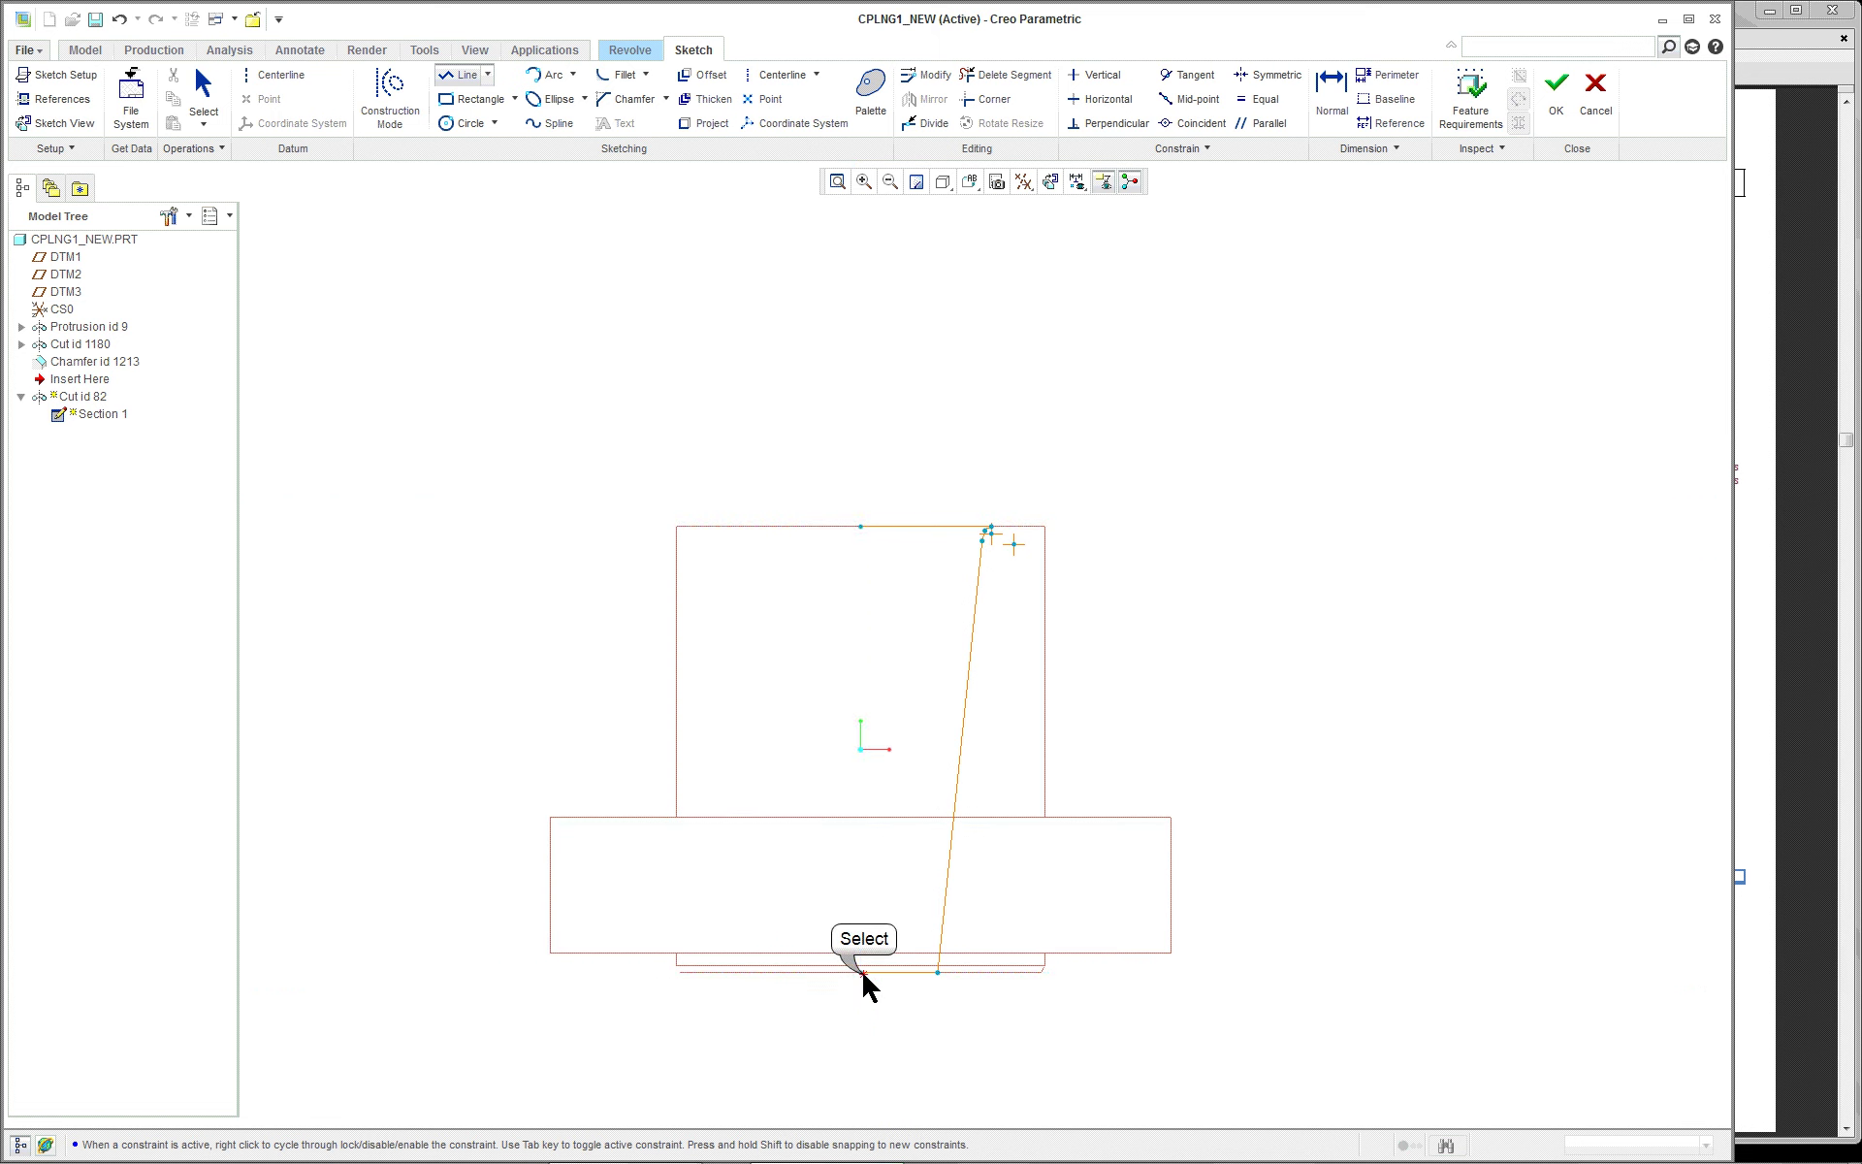
middle_click(493, 635)
middle_click(491, 631)
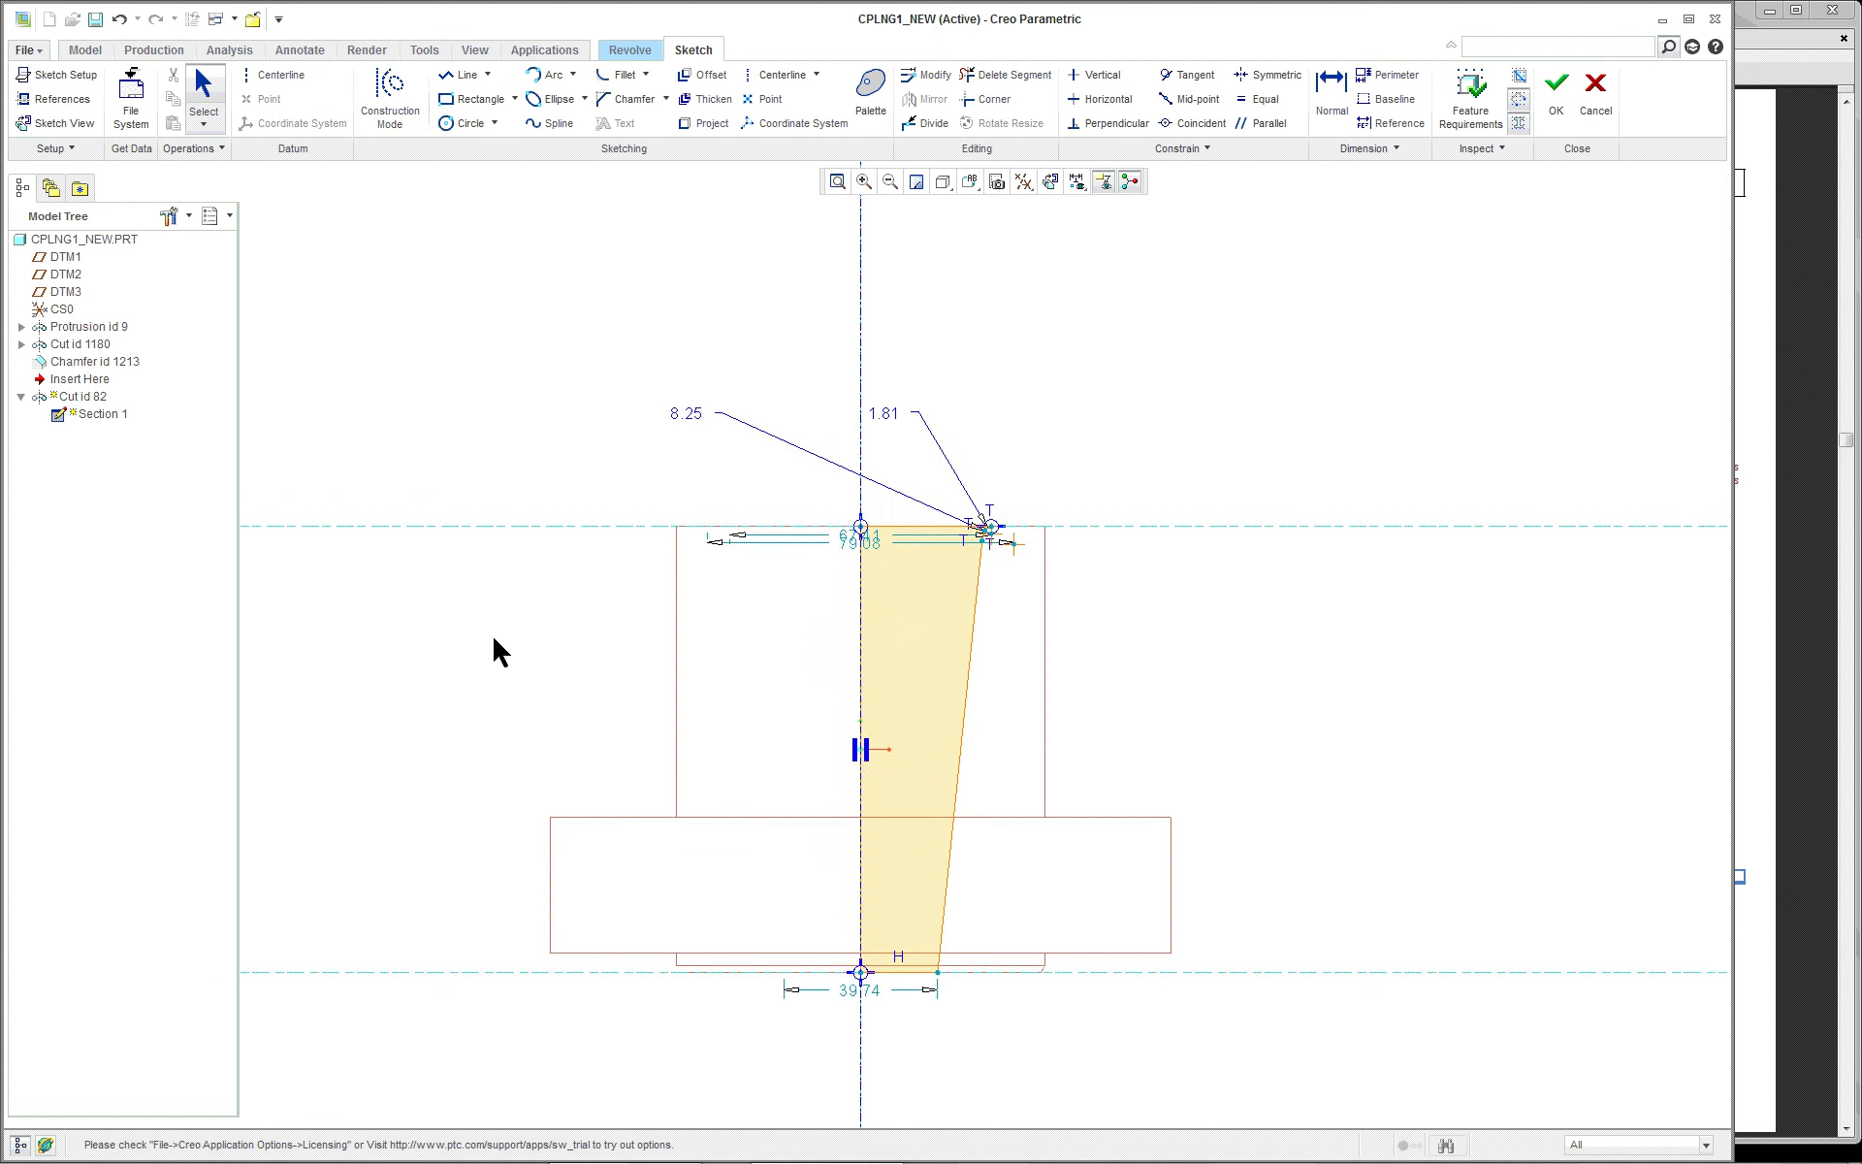
Dimension the angle between the vertical axis and the slanted bore line
scroll(1198, 630, "up", 1)
right_click(1199, 632)
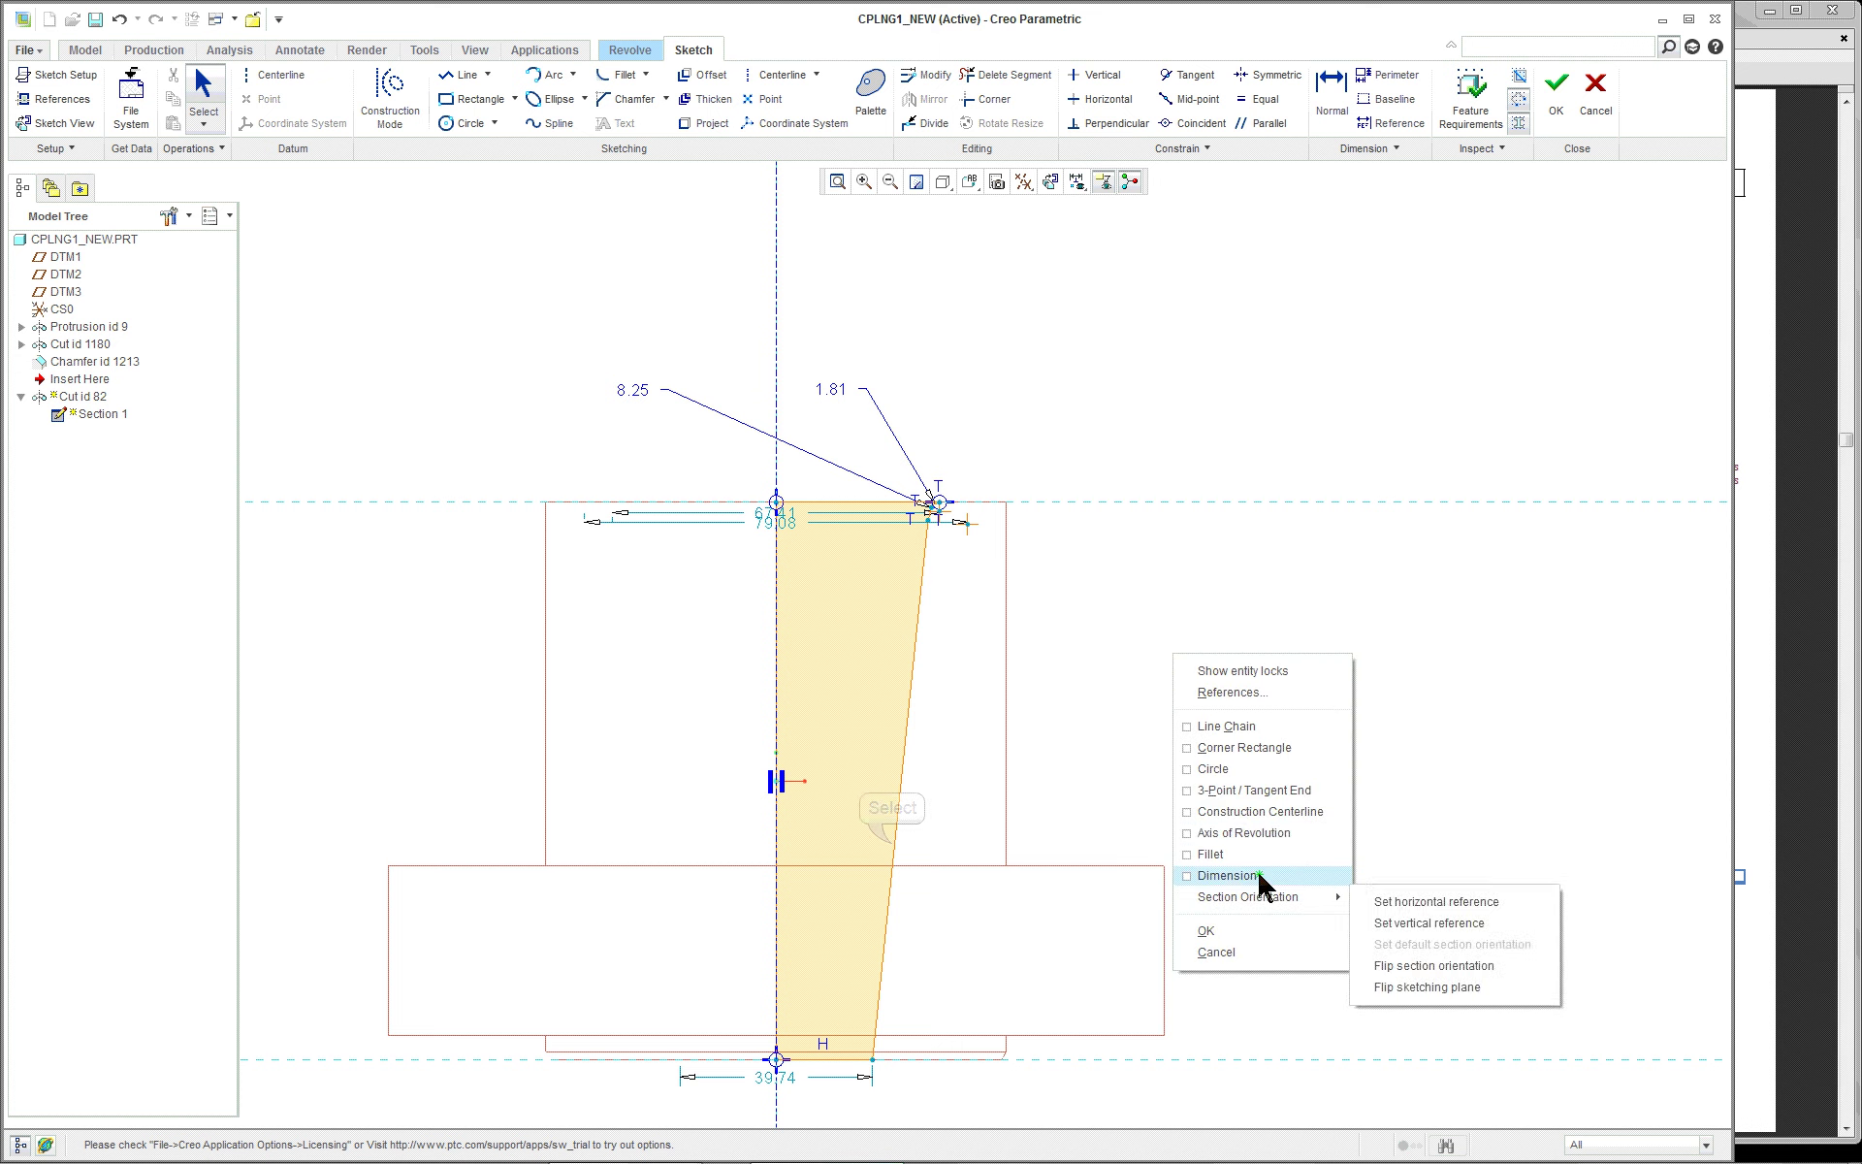
left_click(1257, 875)
left_click(776, 751)
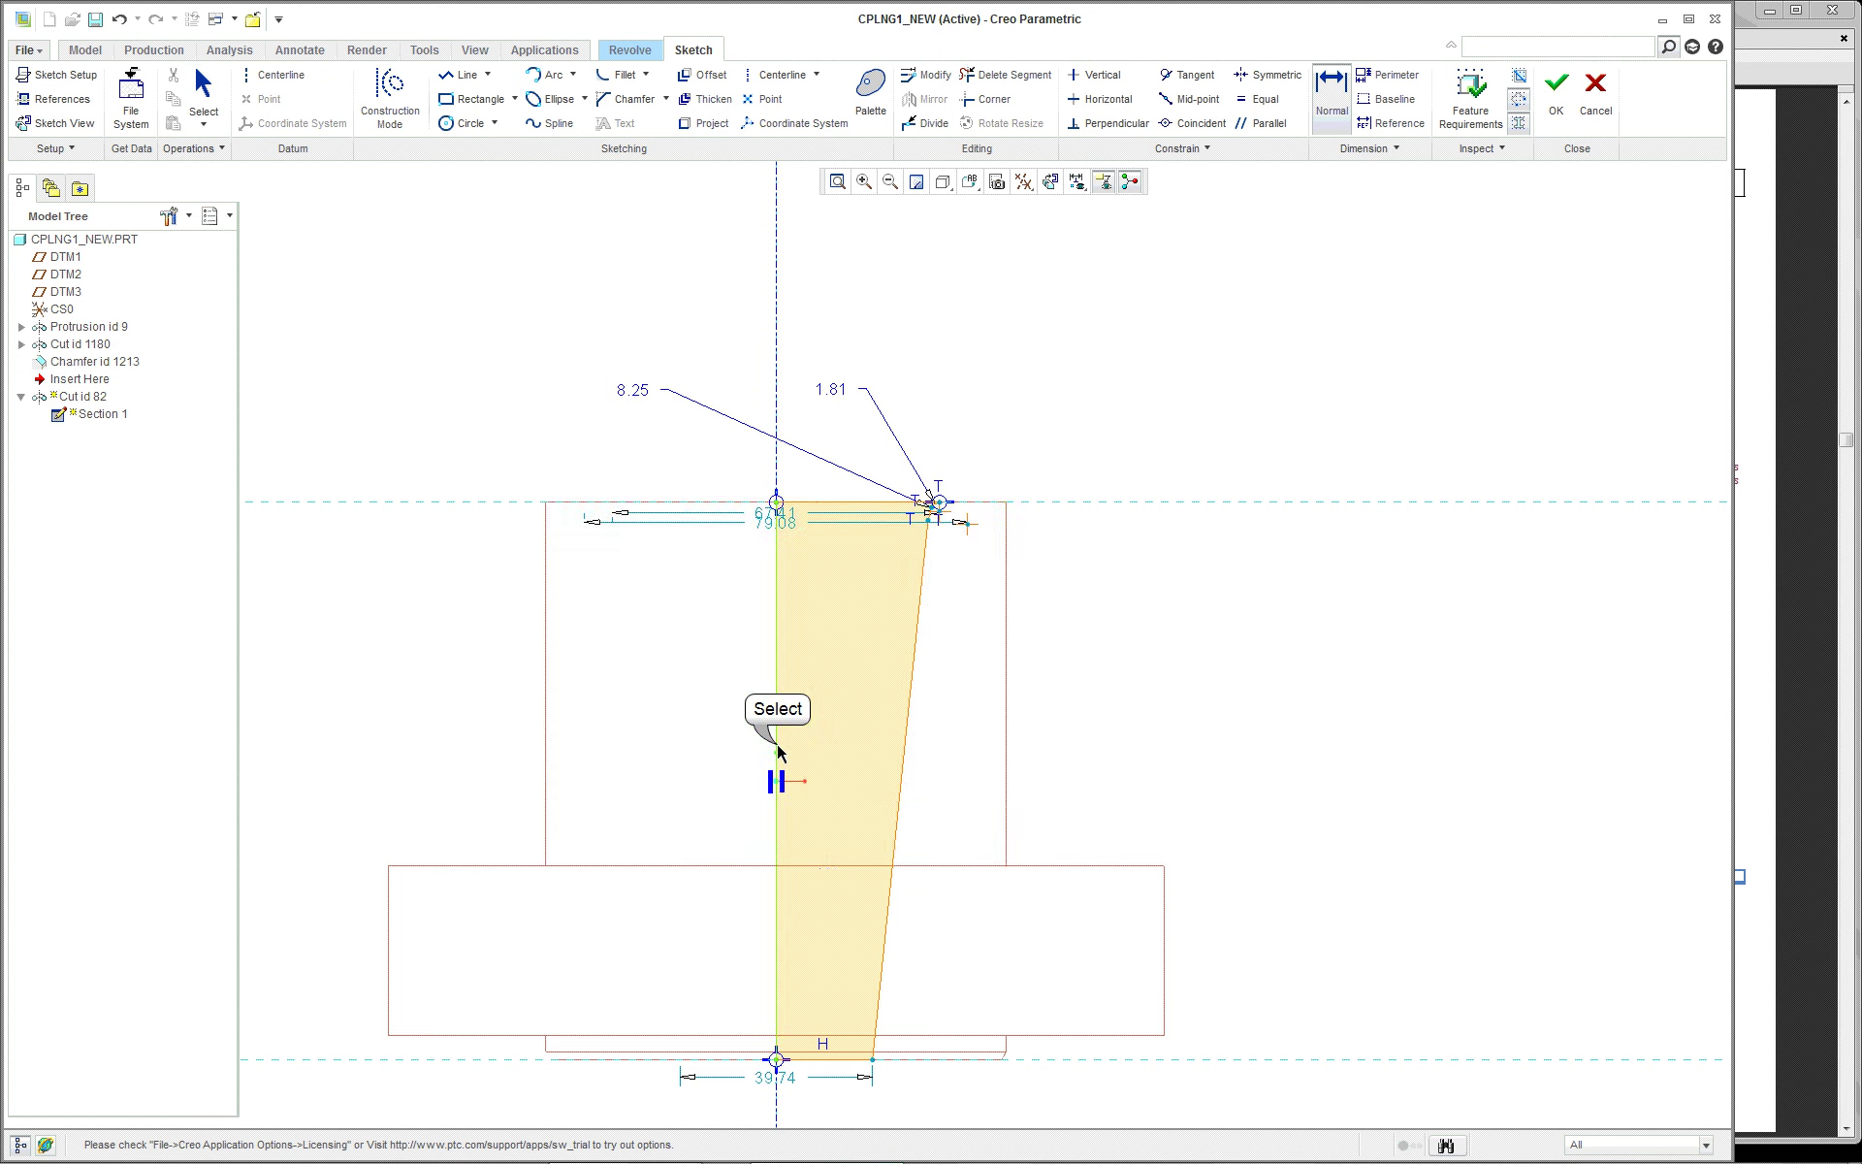
middle_click(842, 735)
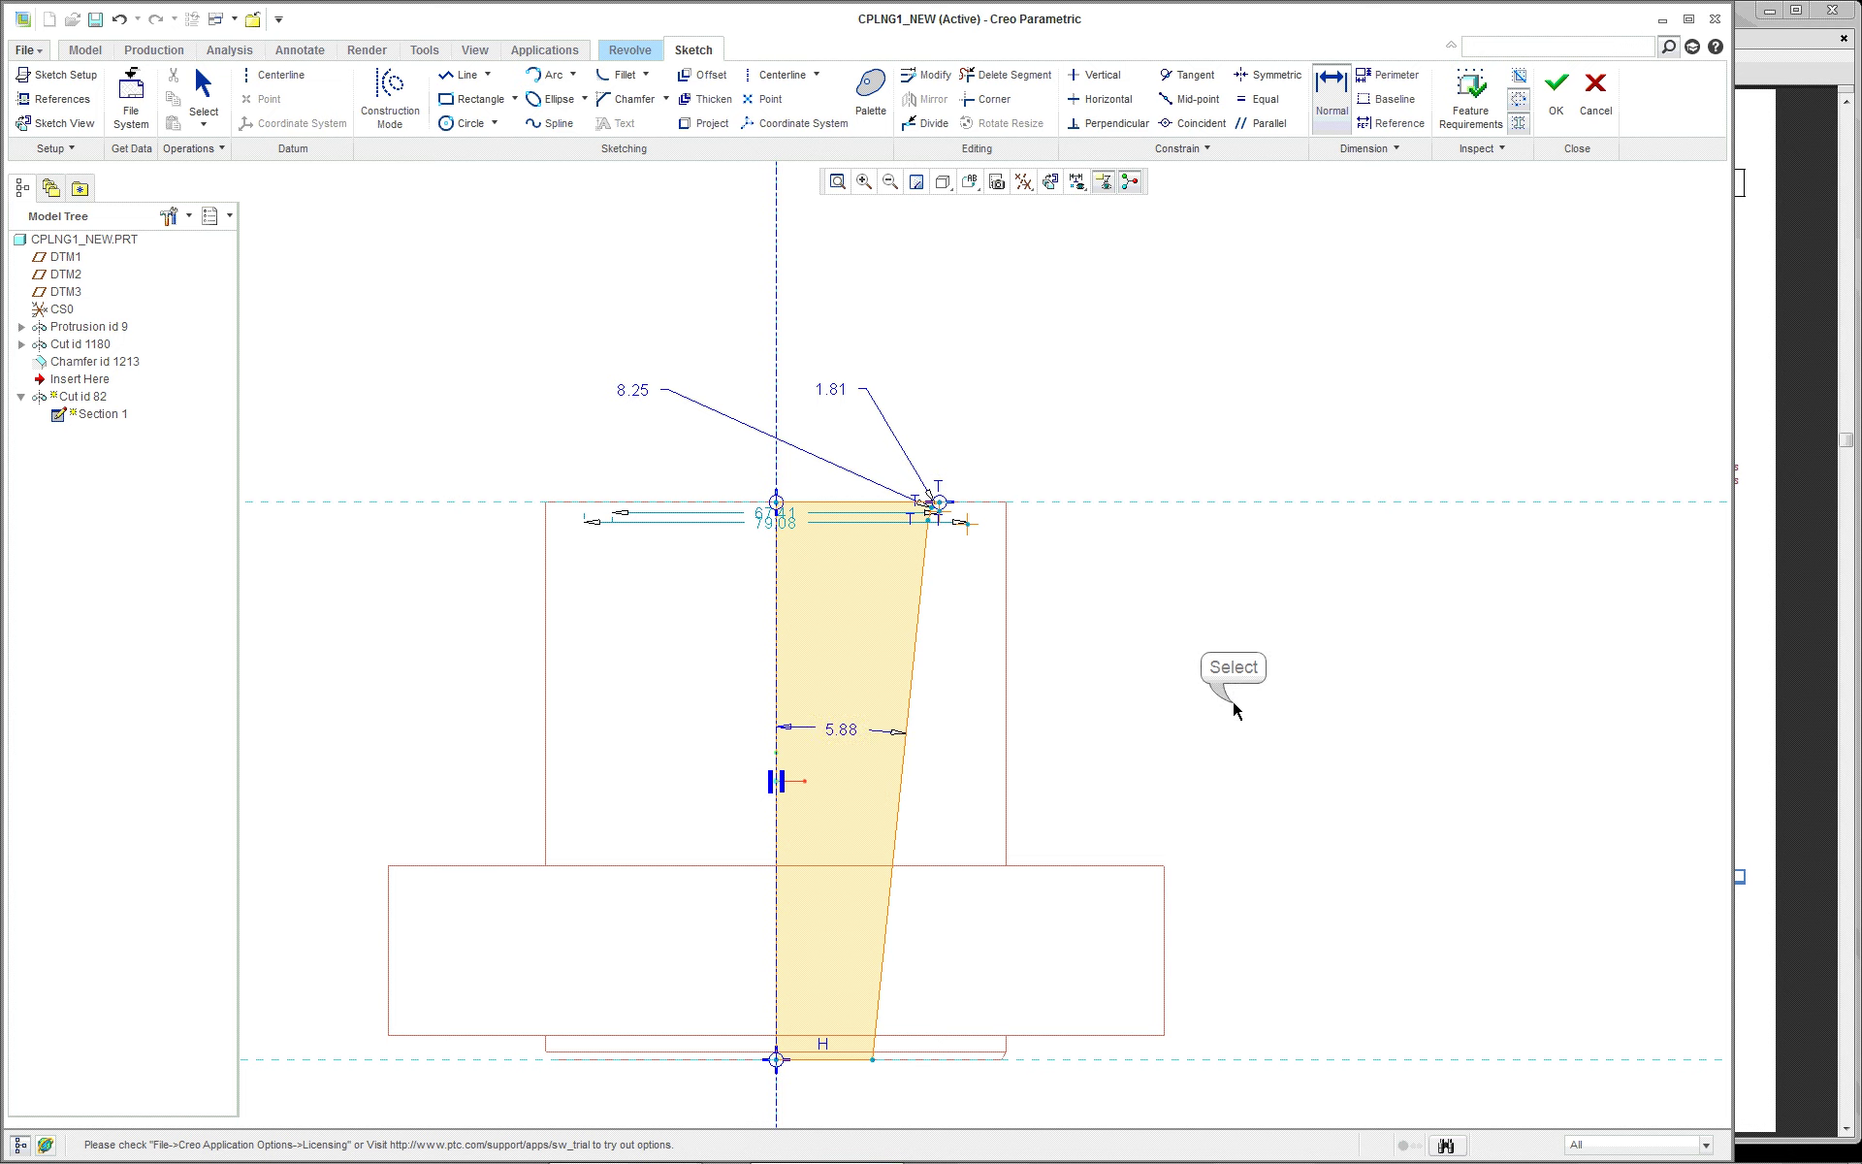
scroll(732, 539, "down", 1)
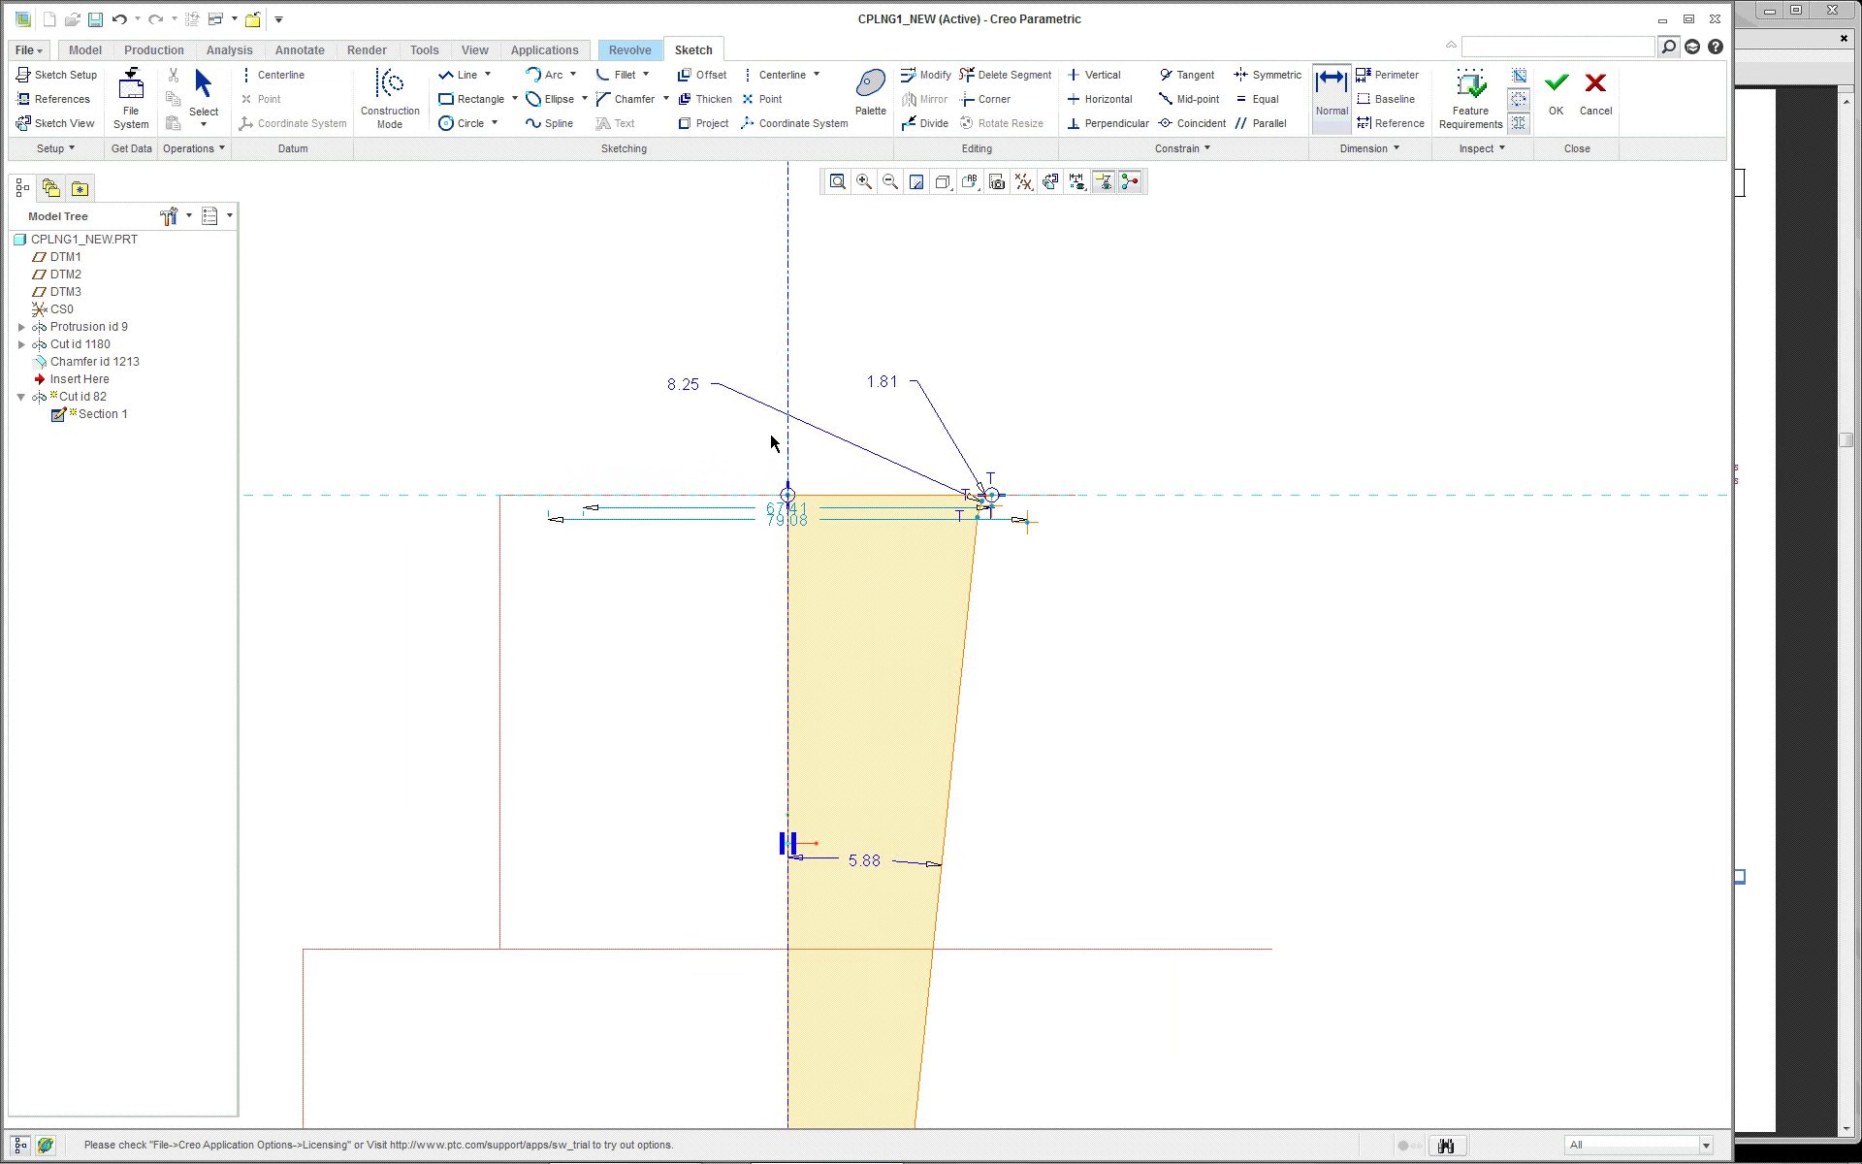
scroll(774, 441, "down", 3)
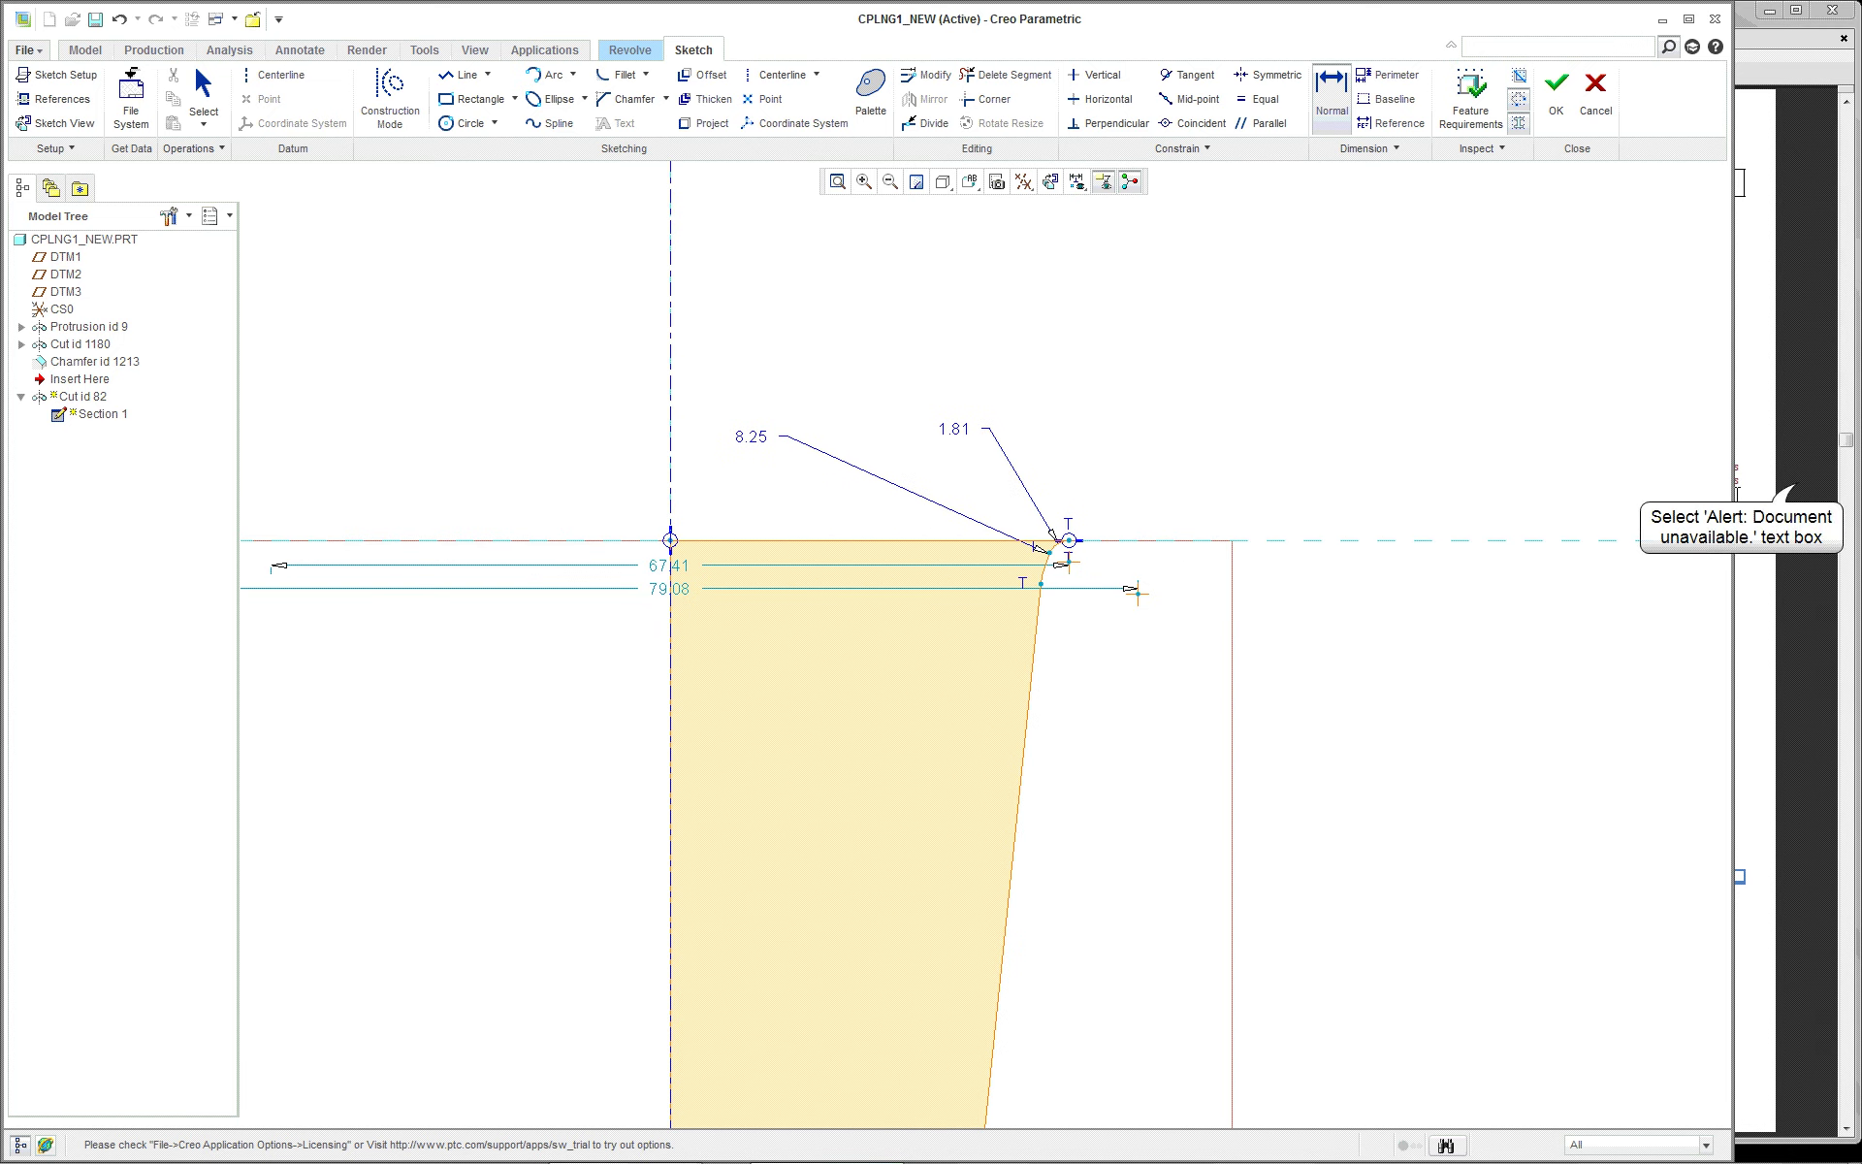
Switch to CREO_Projects_Download.pdf in Acrobat and look through the Taper Coupling figures for the Section Sketch Rounds dimensions
key("alt+Tab")
scroll(1475, 543, "down", 6)
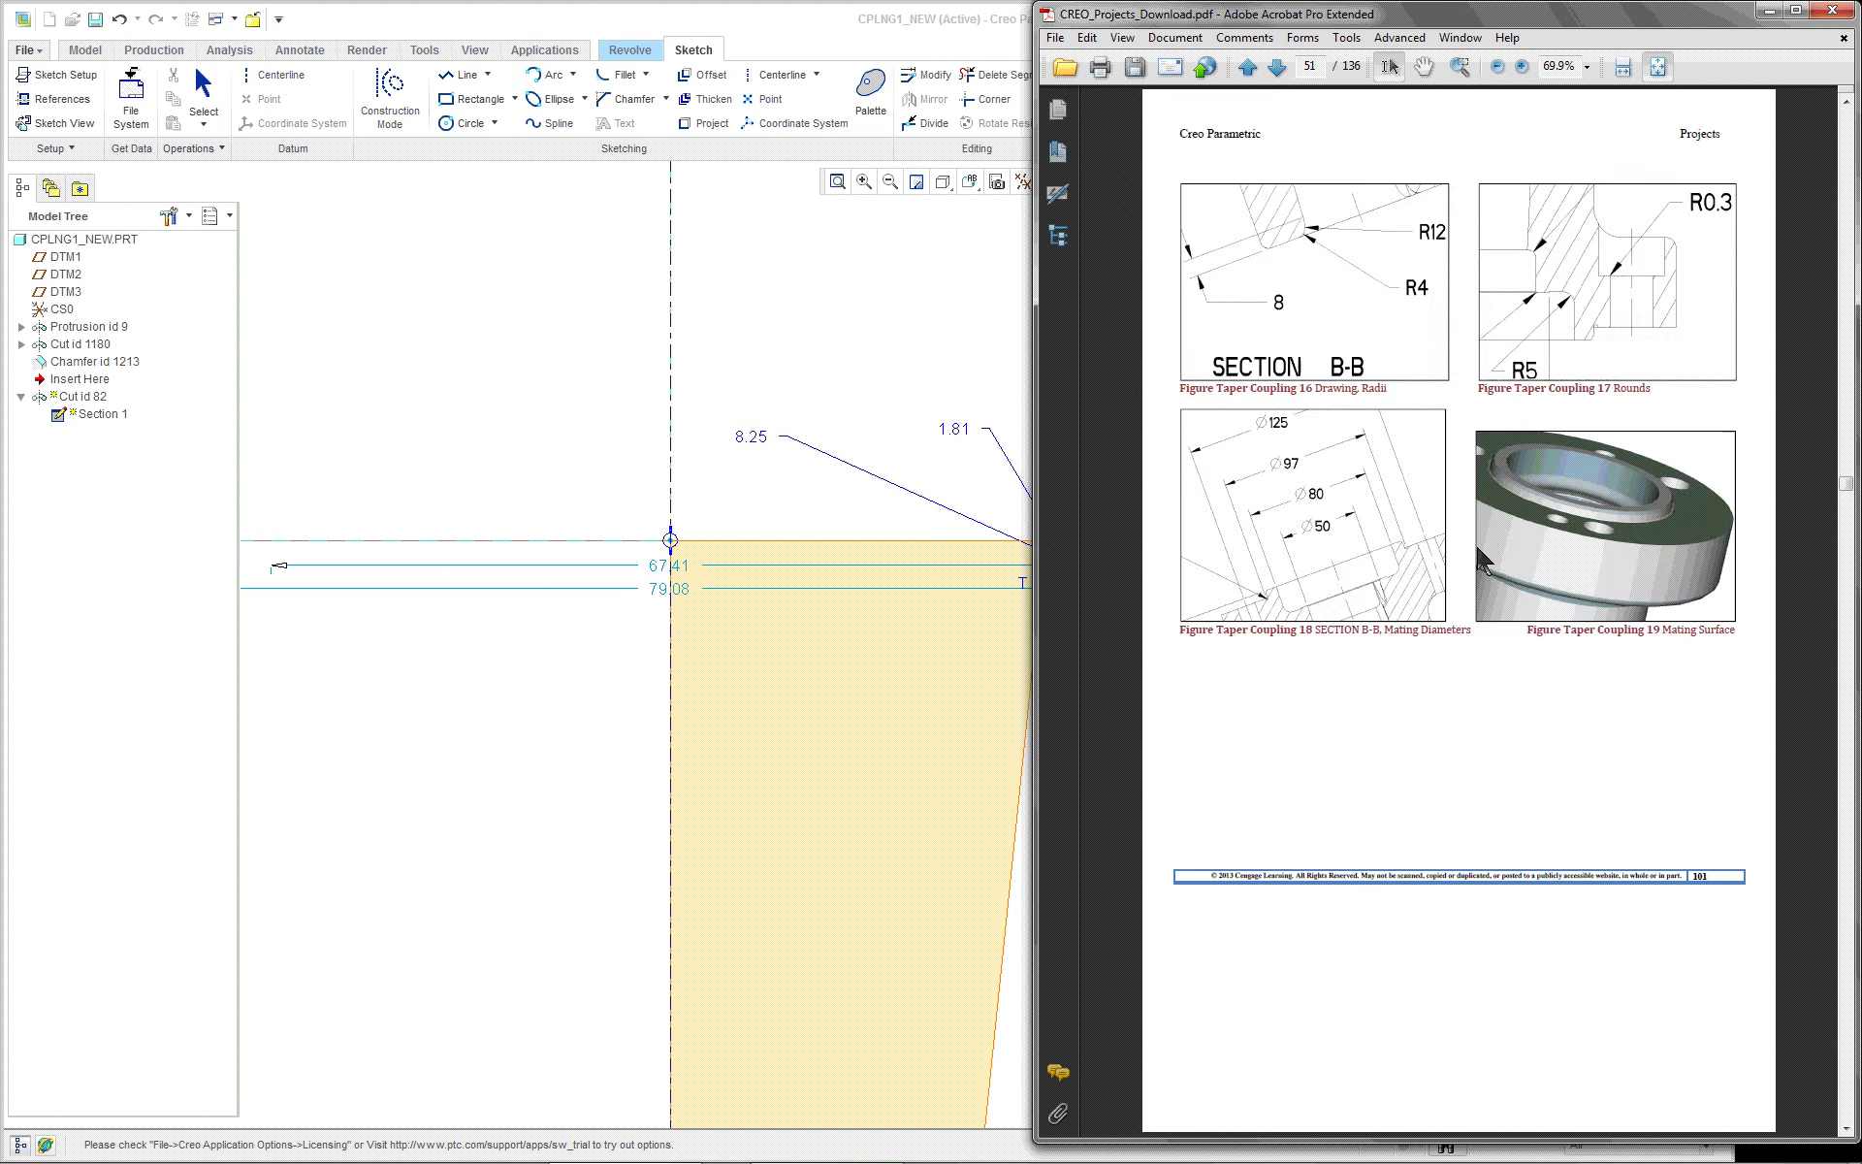
scroll(1475, 556, "up", 1)
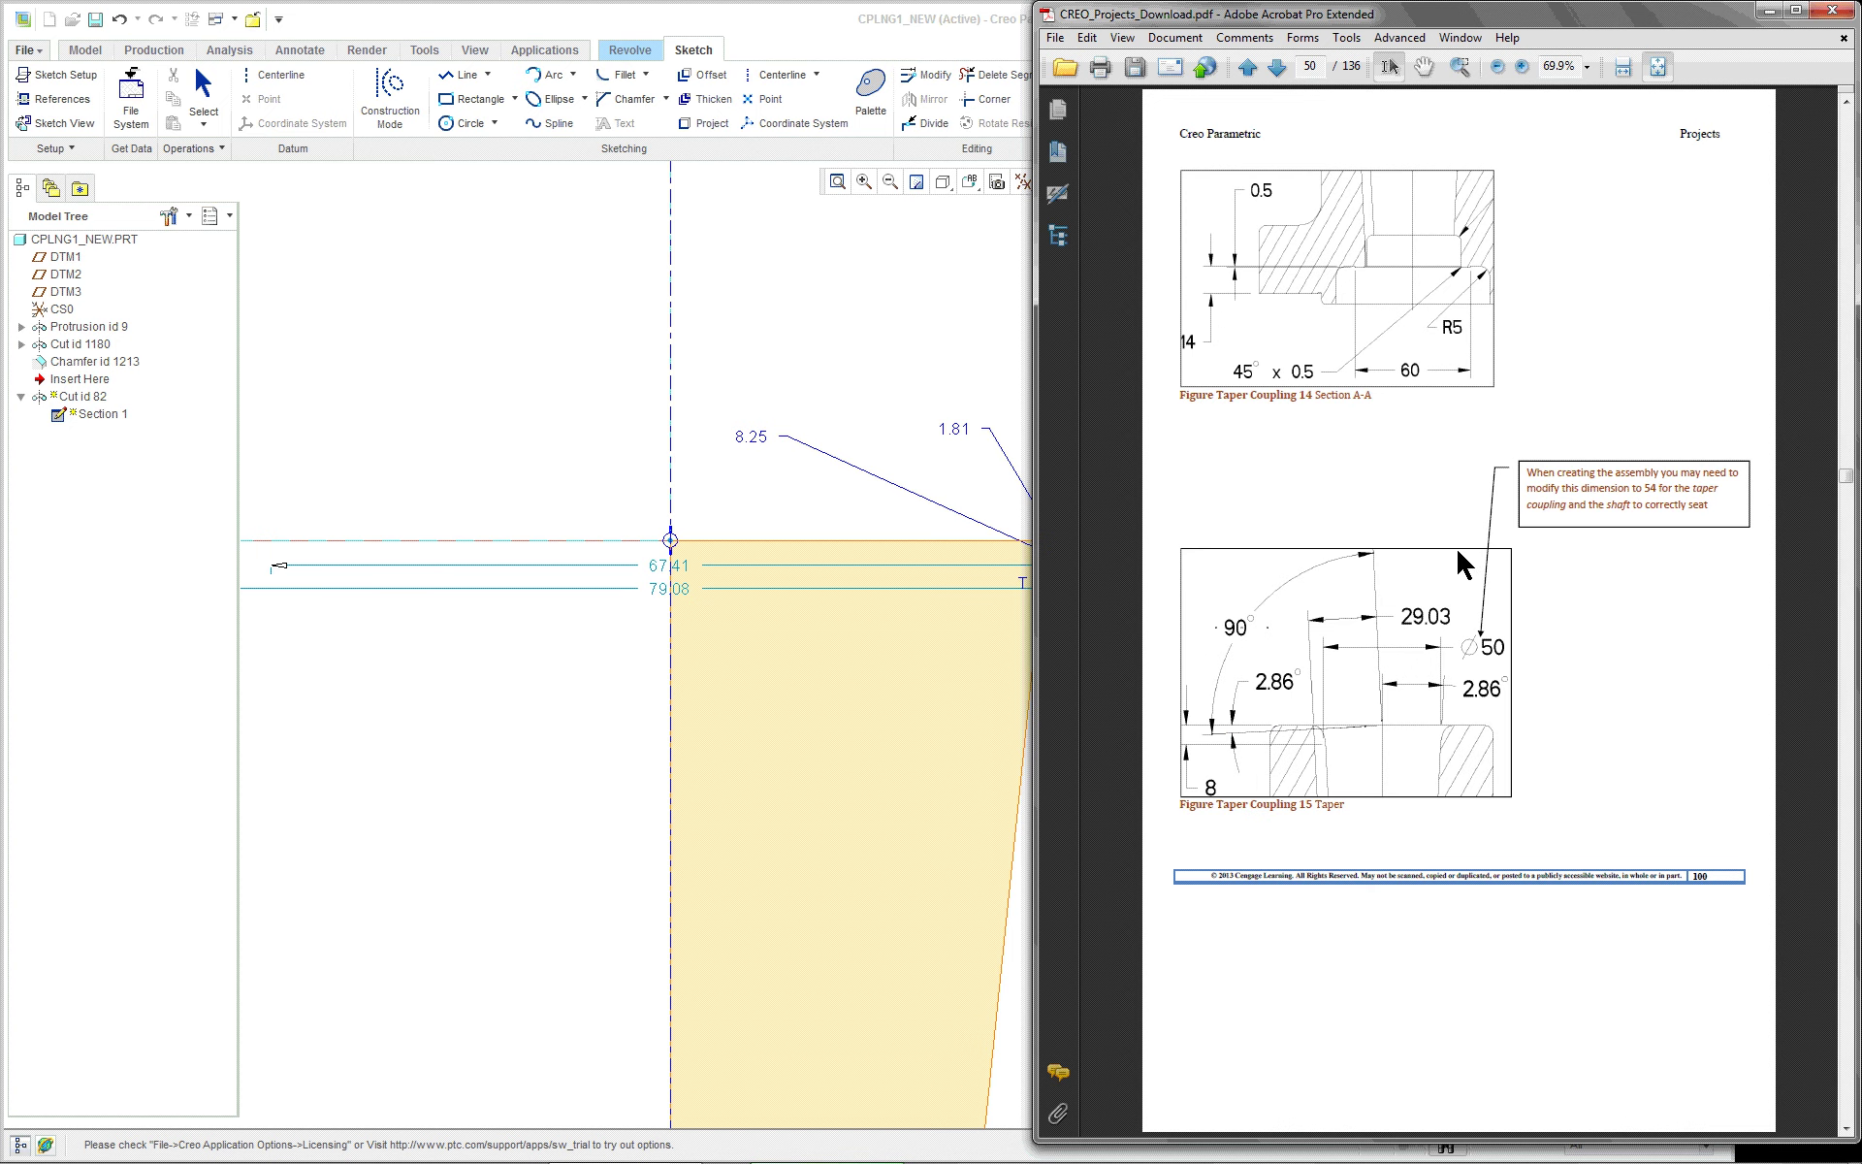
scroll(1411, 555, "down", 2)
scroll(1410, 555, "up", 2)
scroll(1410, 548, "down", 2)
scroll(1414, 564, "up", 2)
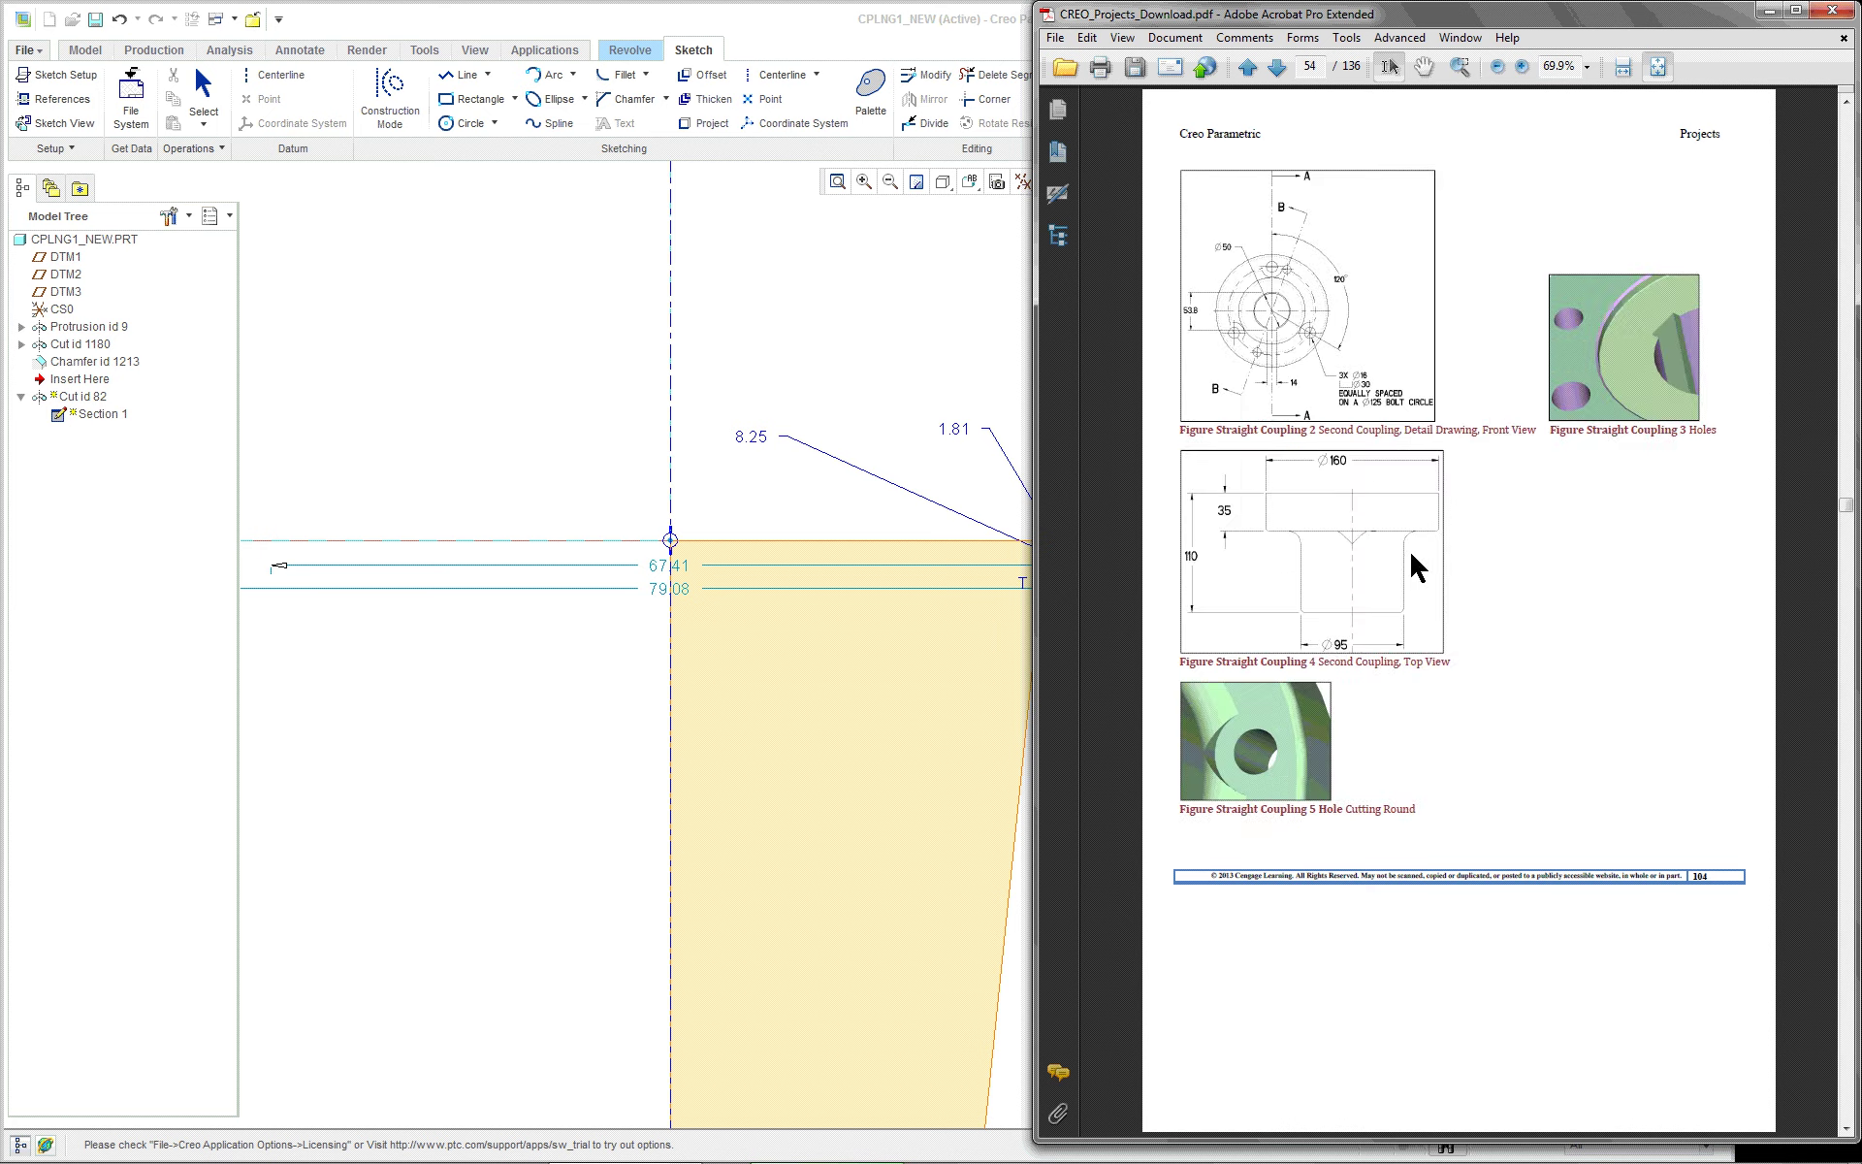
scroll(1414, 563, "up", 1)
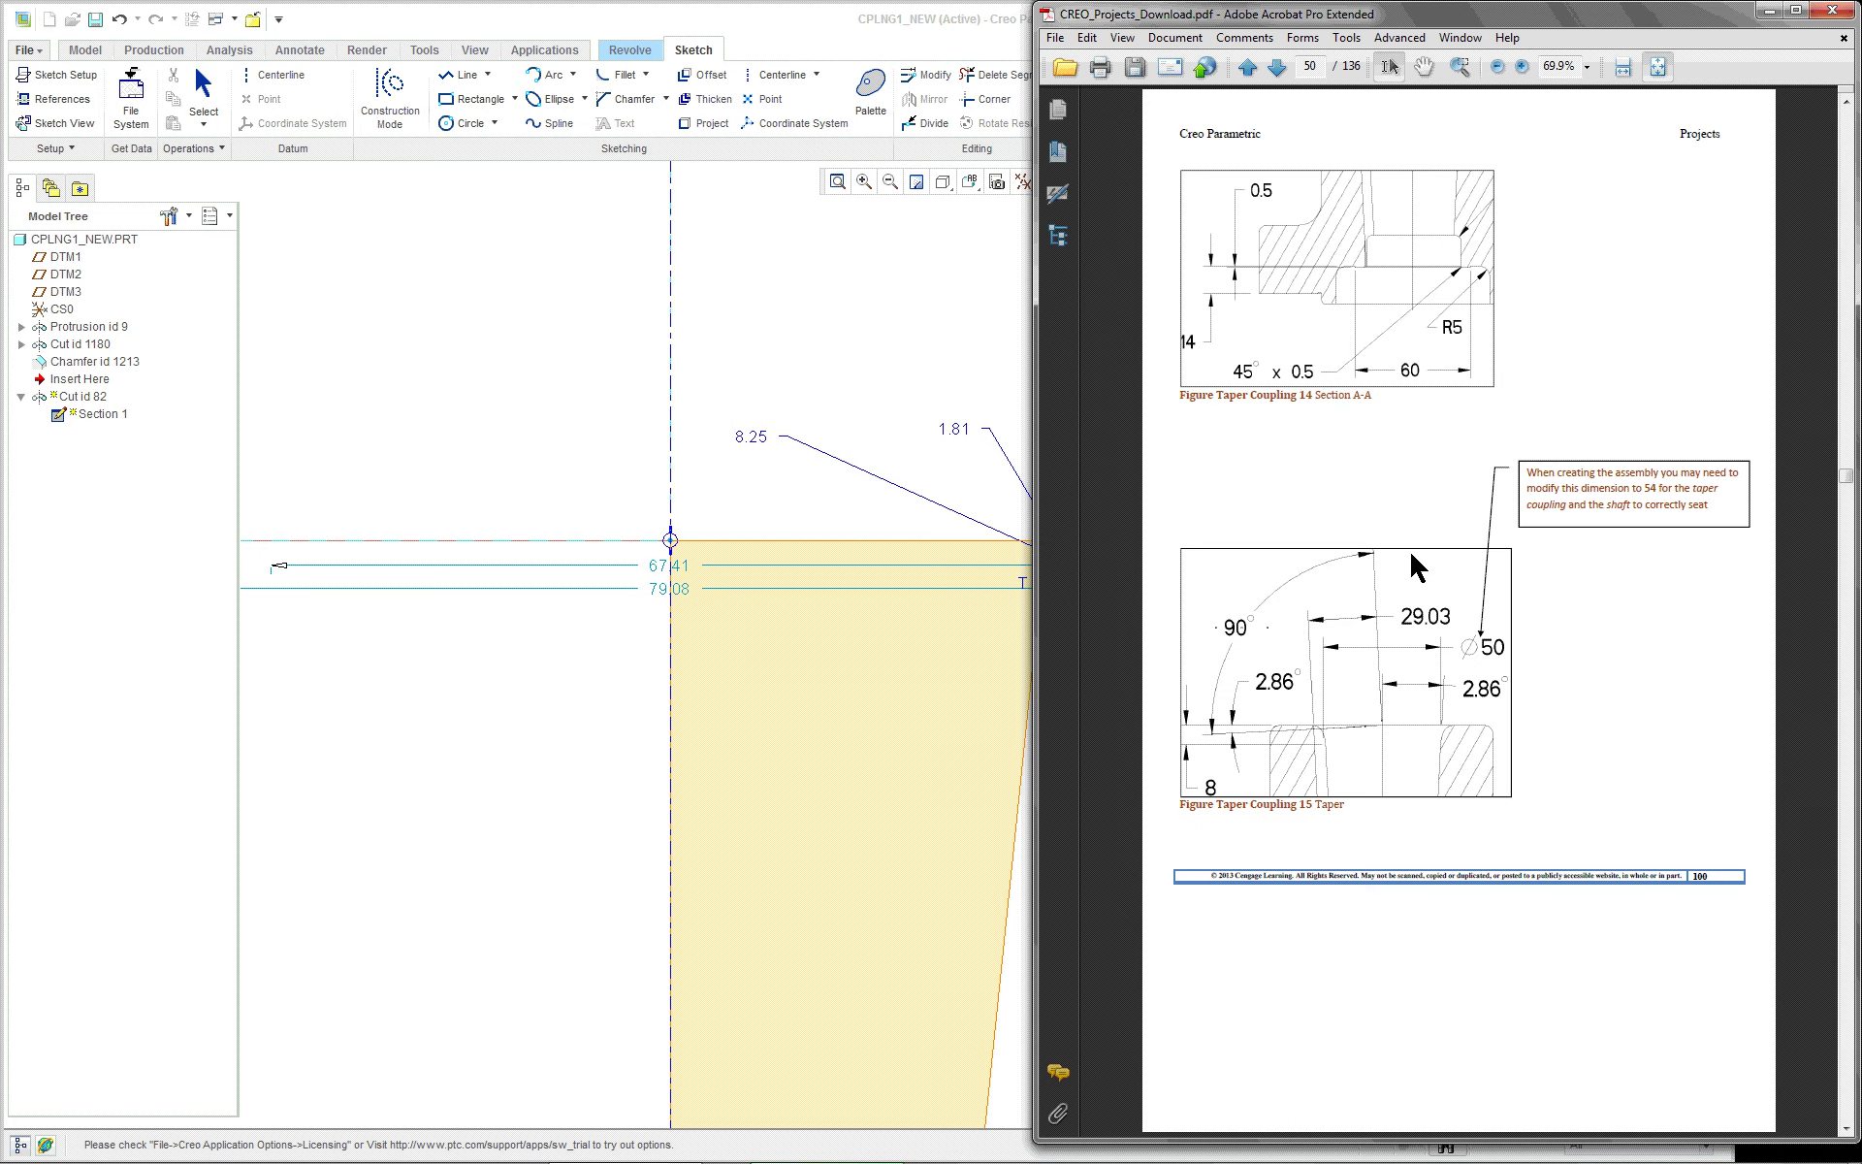
scroll(1413, 557, "up", 2)
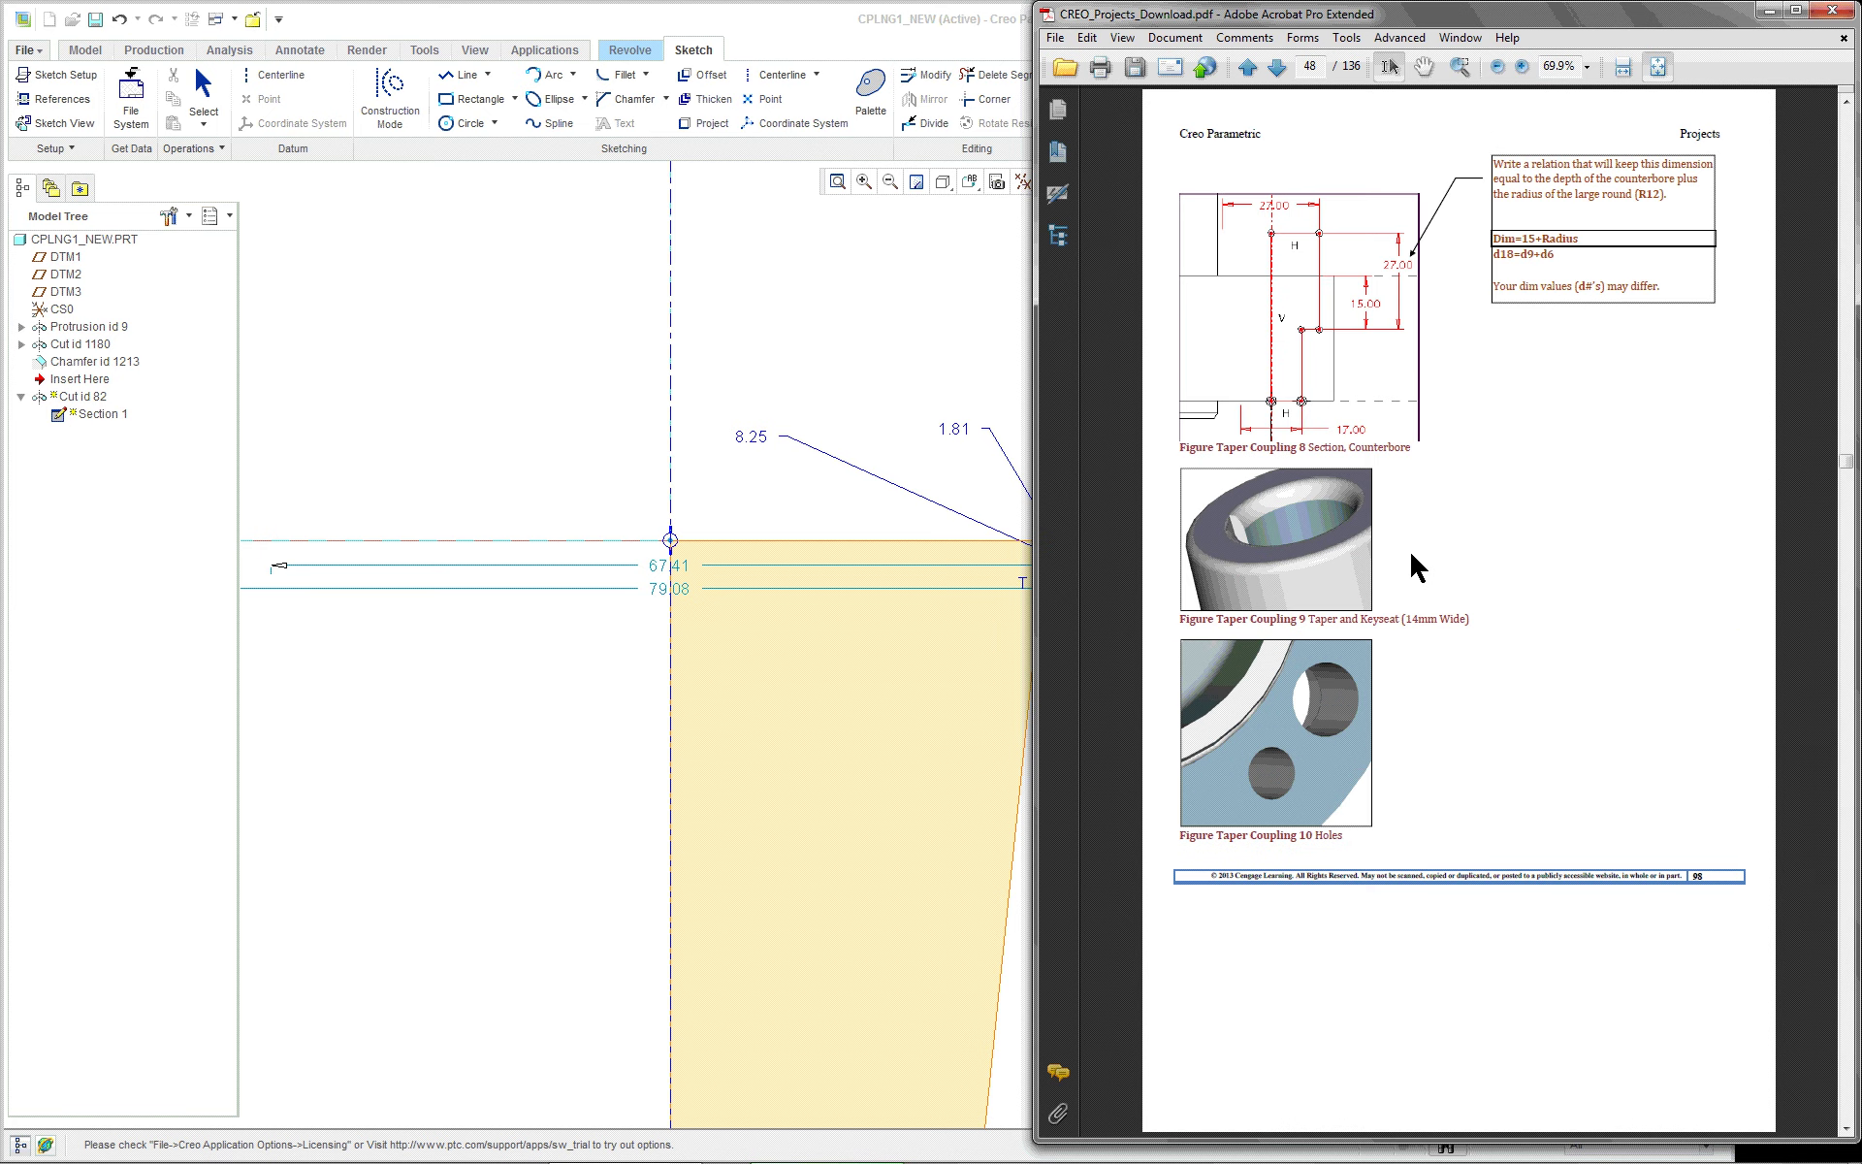
scroll(1411, 555, "up", 4)
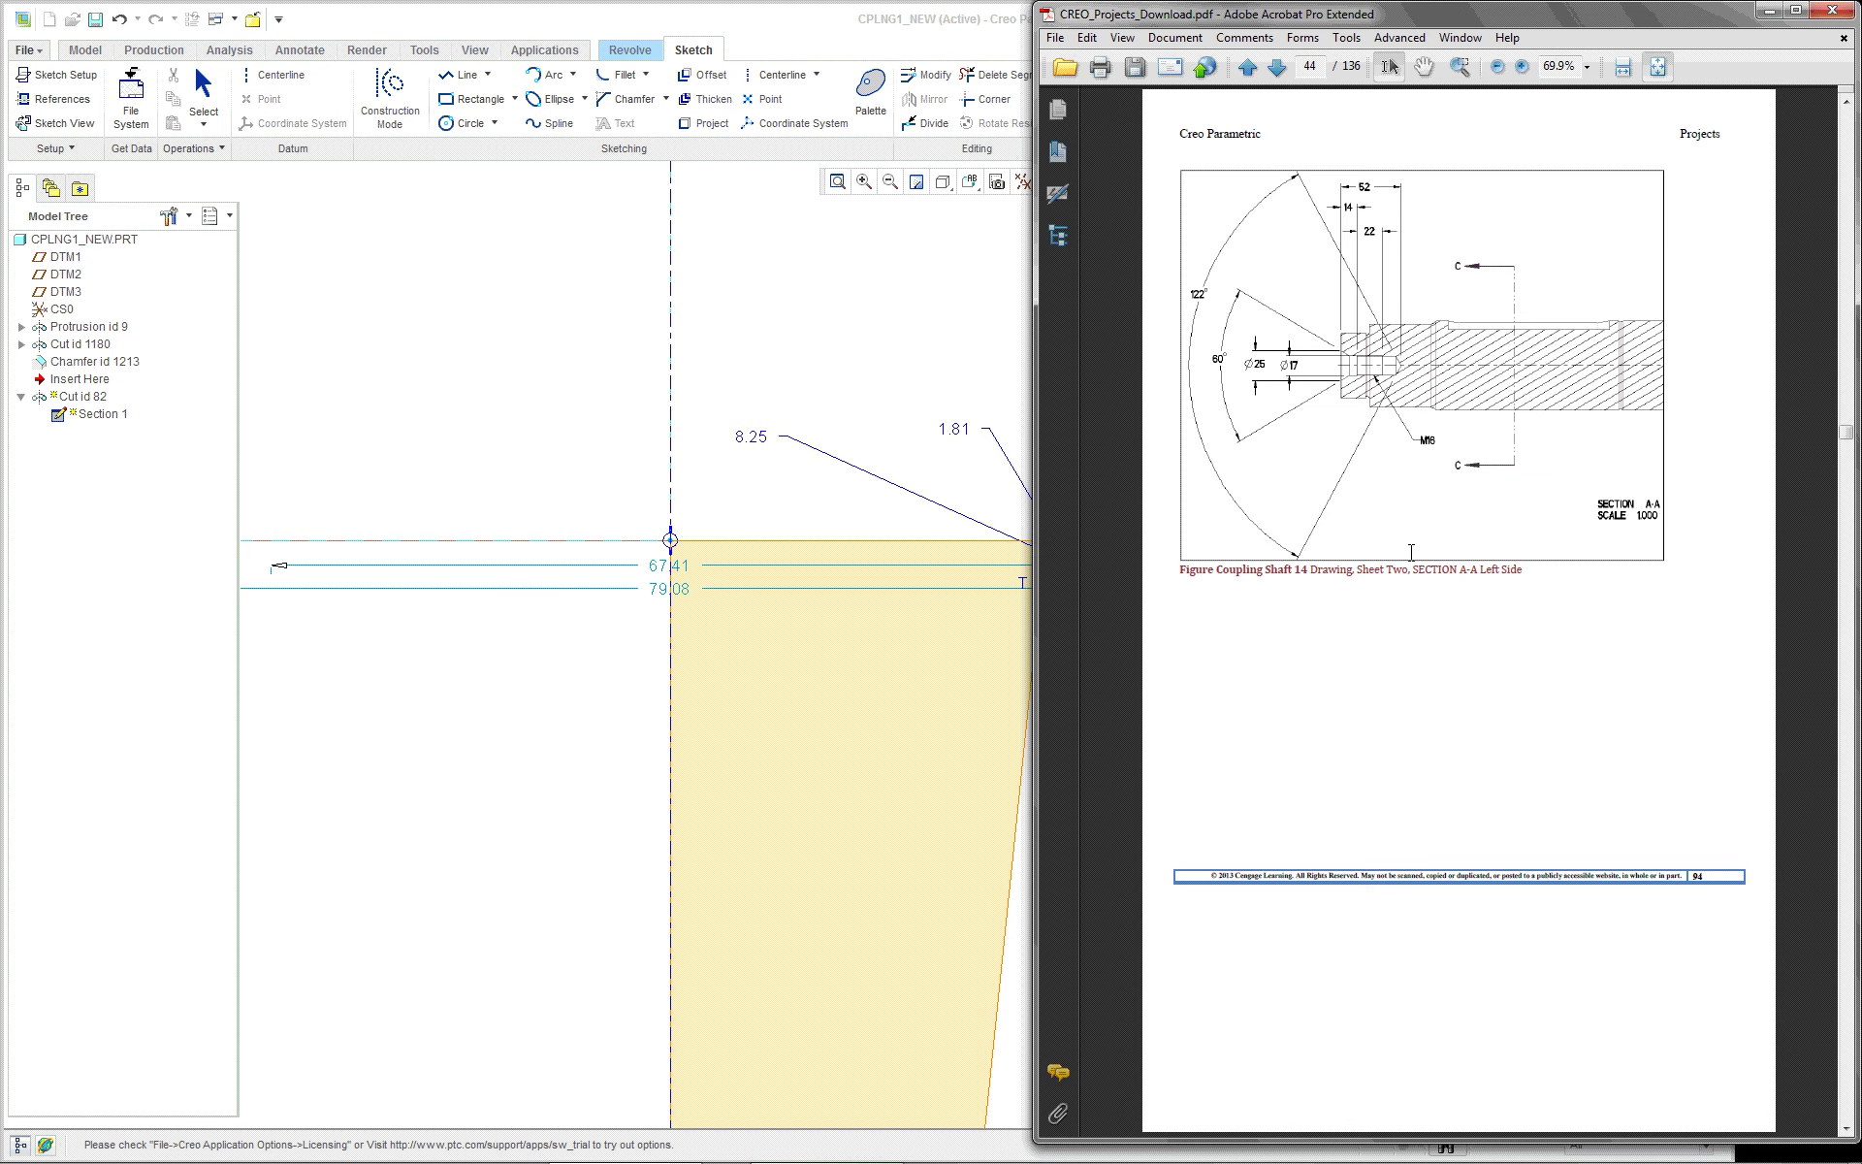
scroll(1411, 552, "down", 2)
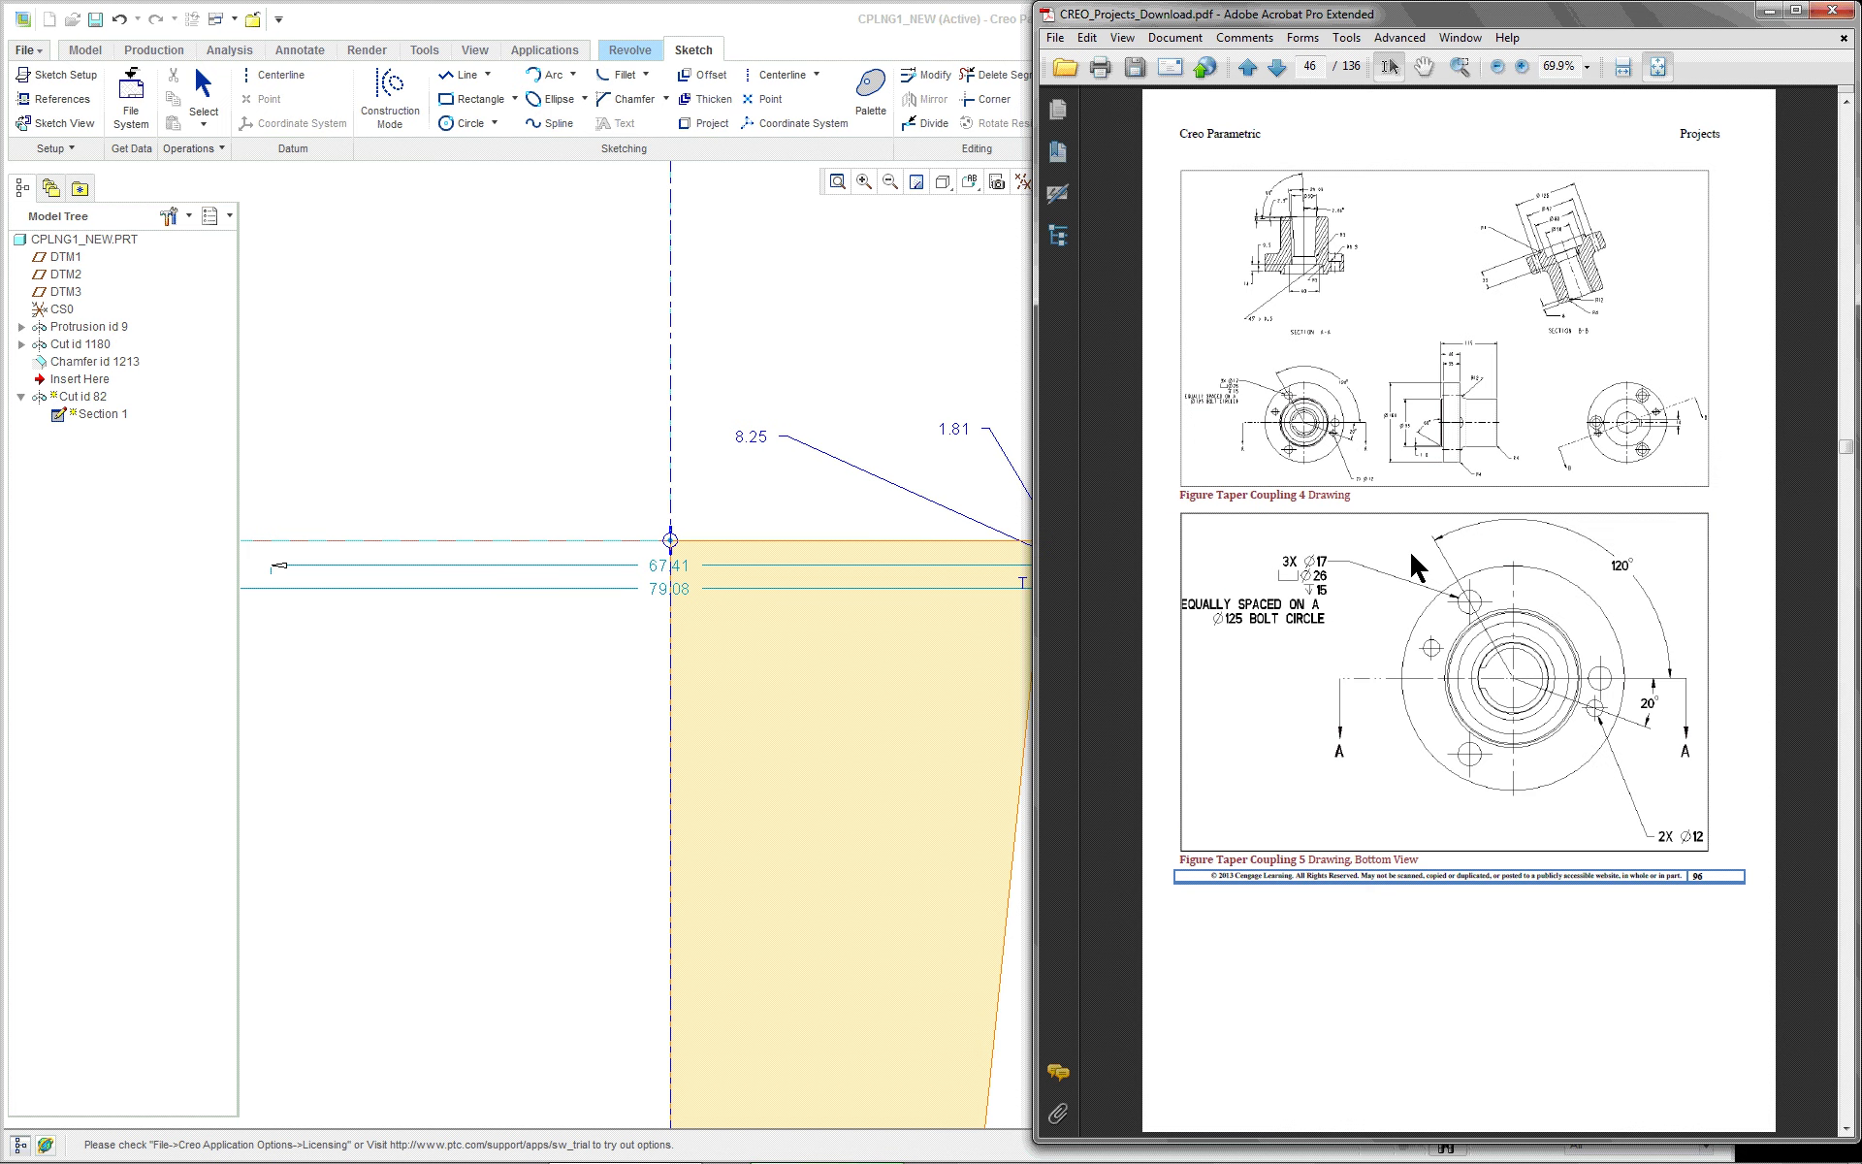
scroll(1413, 566, "down", 1)
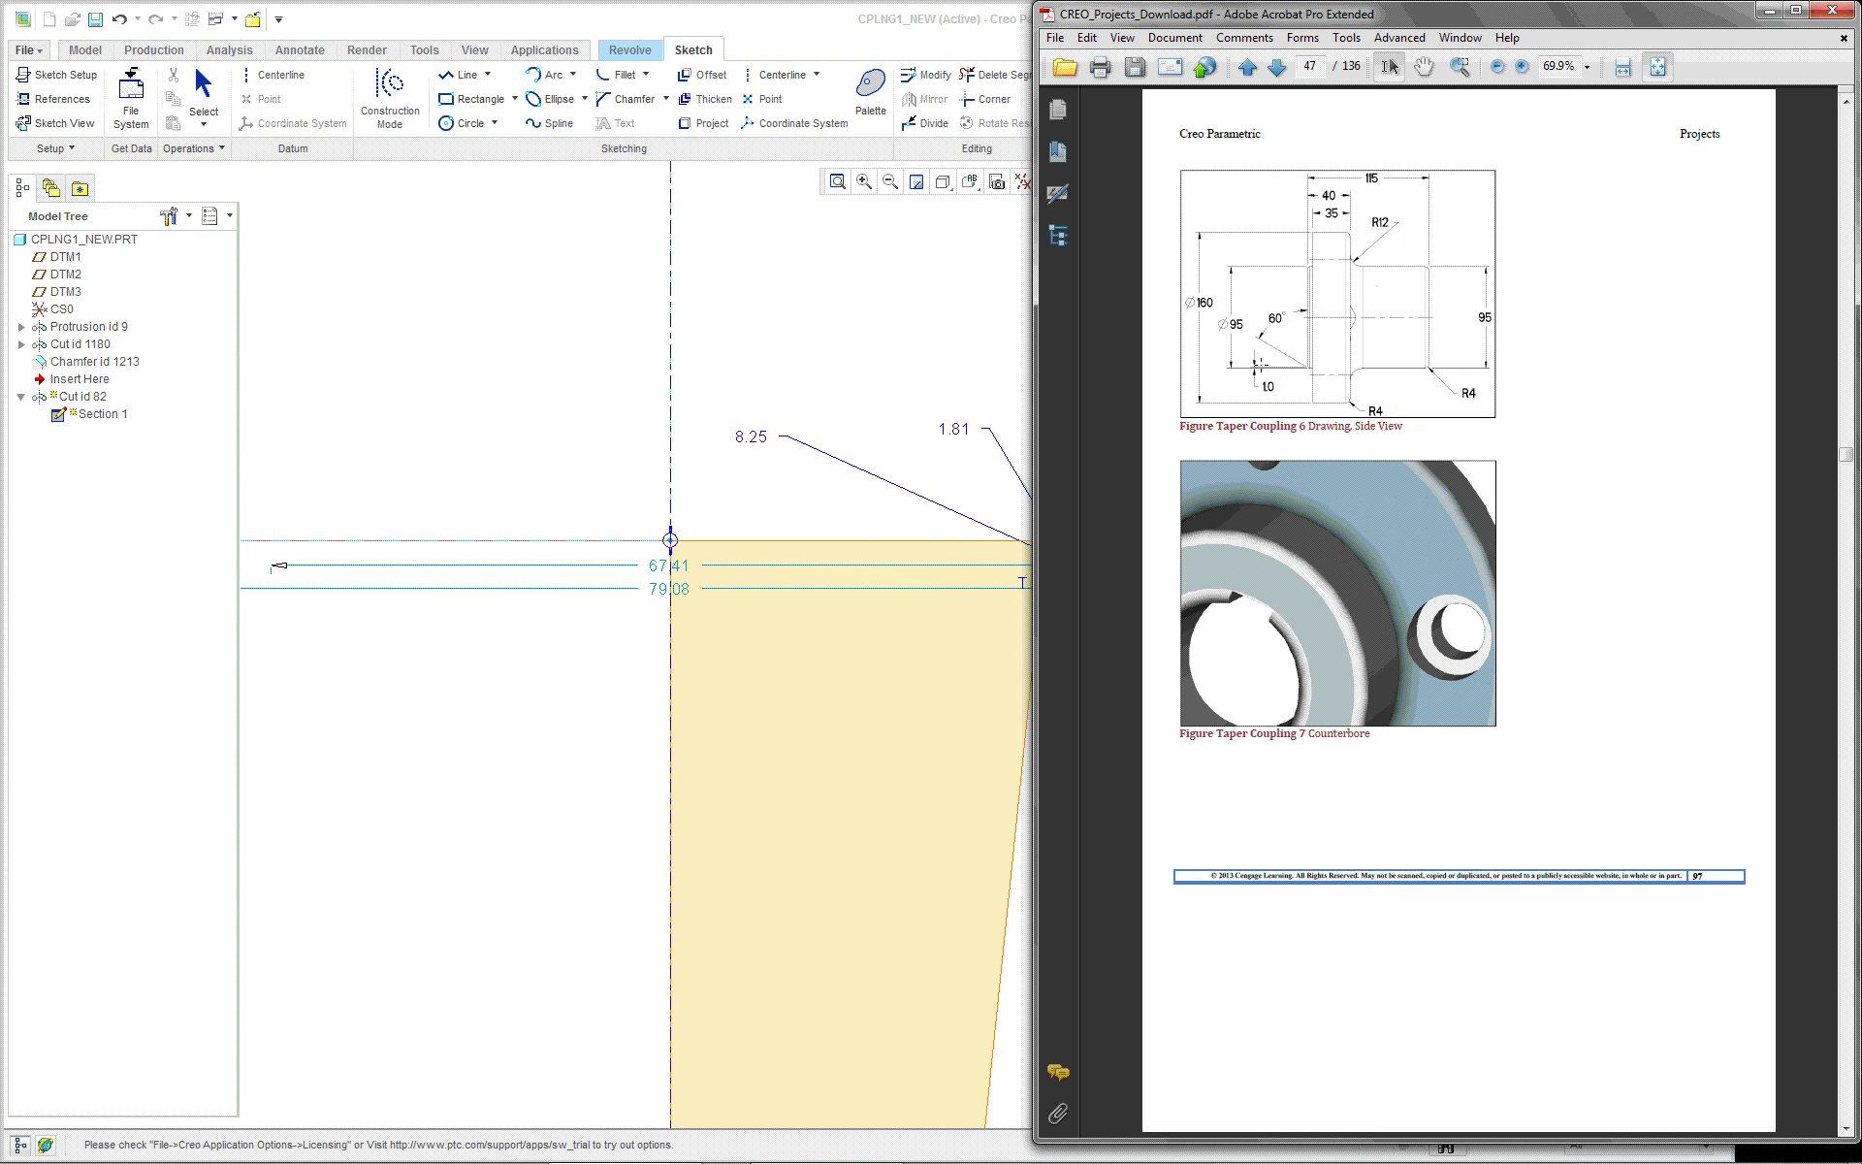
scroll(1346, 419, "down", 1)
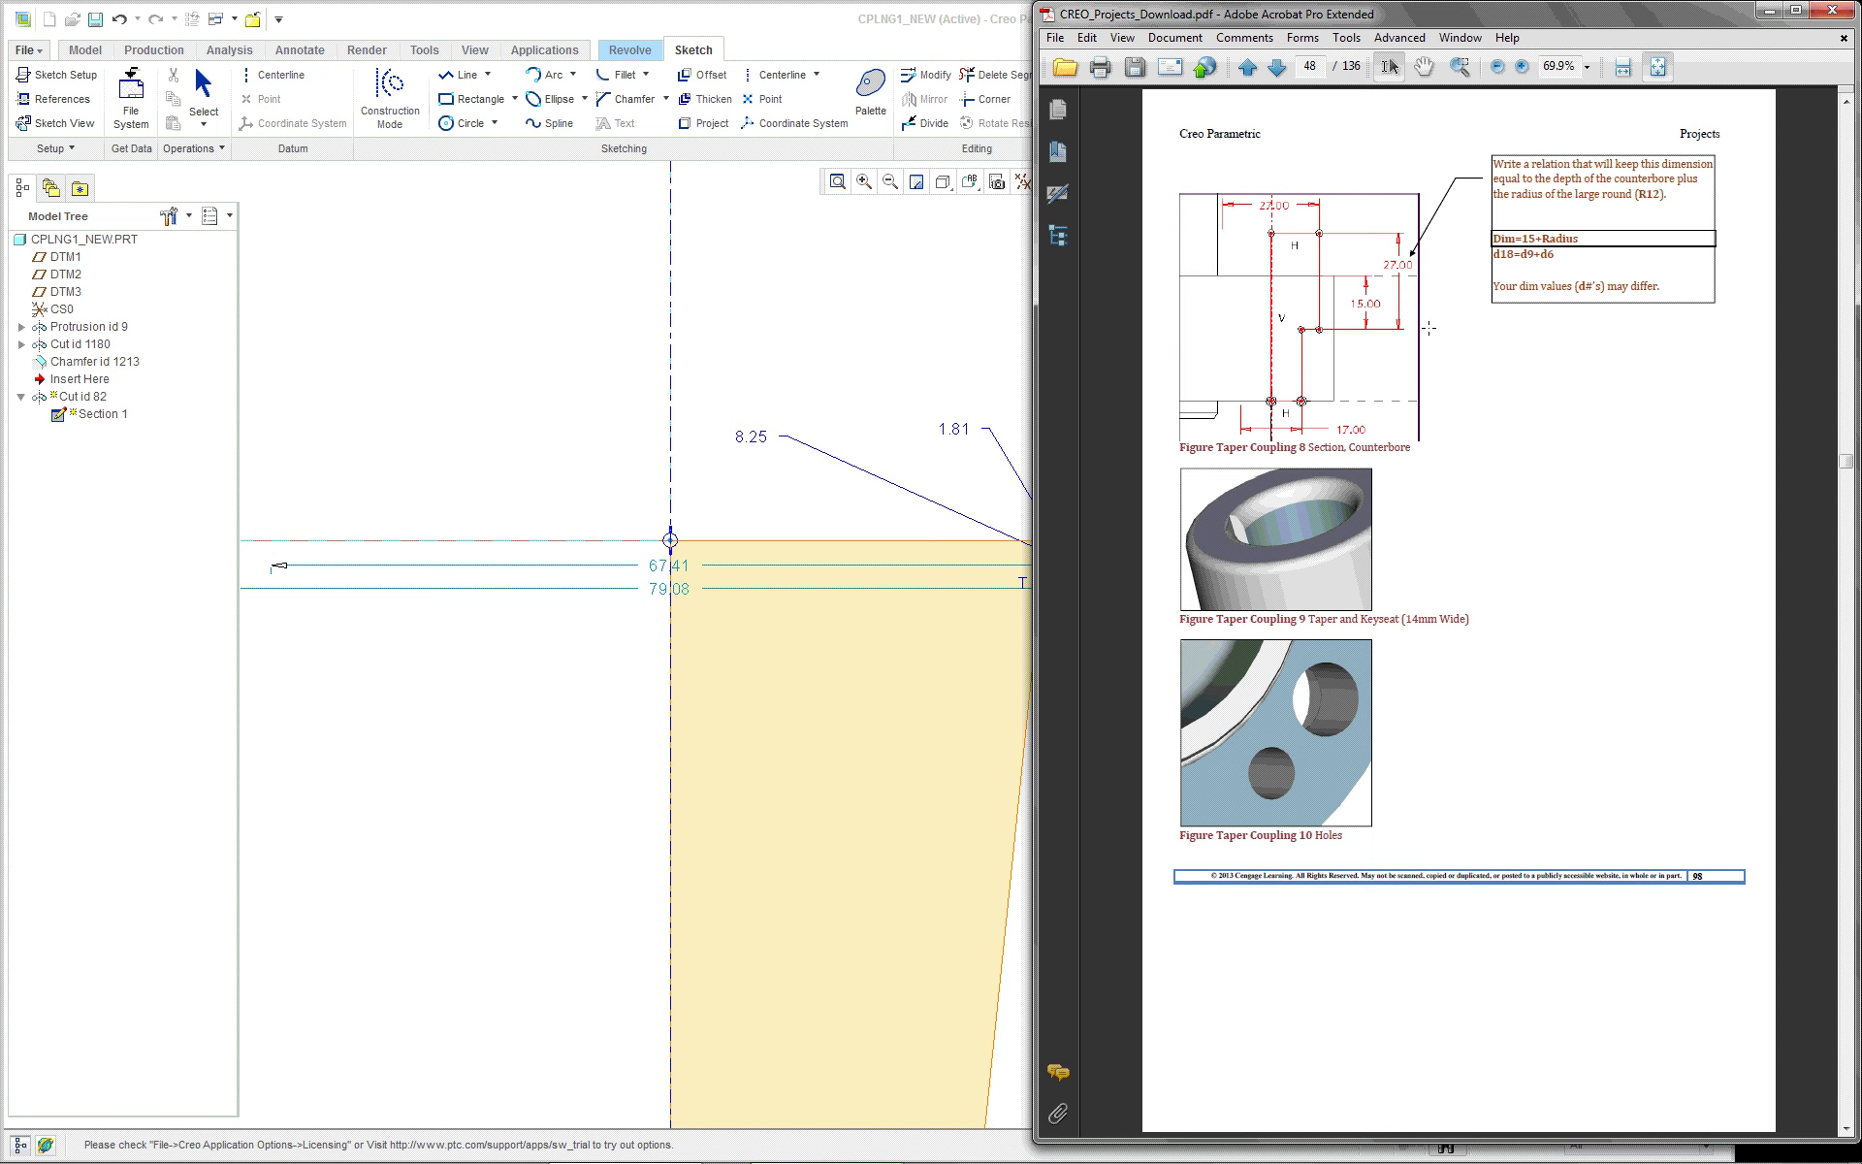
scroll(1325, 372, "down", 1)
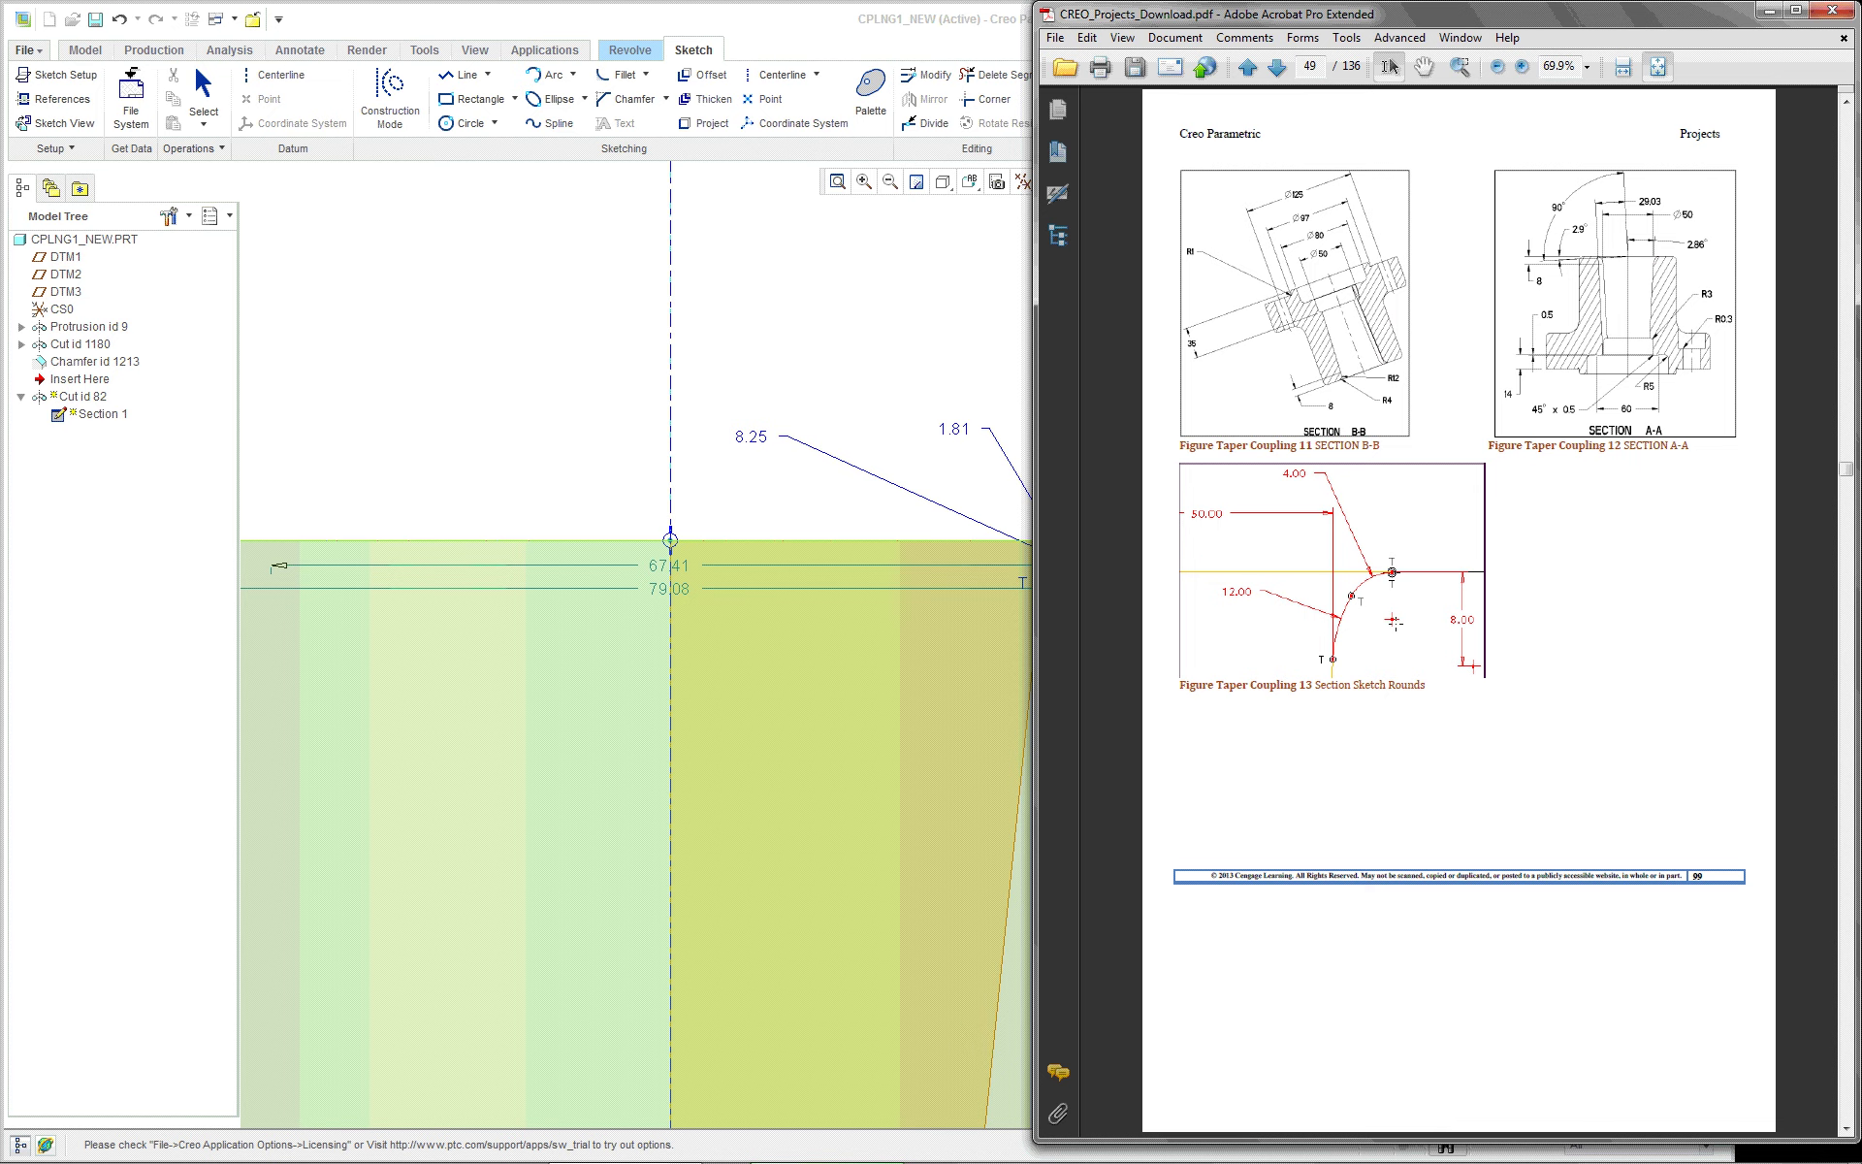
Back in Creo Parametric, reshape the rounds by moving the larger arc's lower tangent point, giving radii of about 10.2 and 2.0
left_click(888, 408)
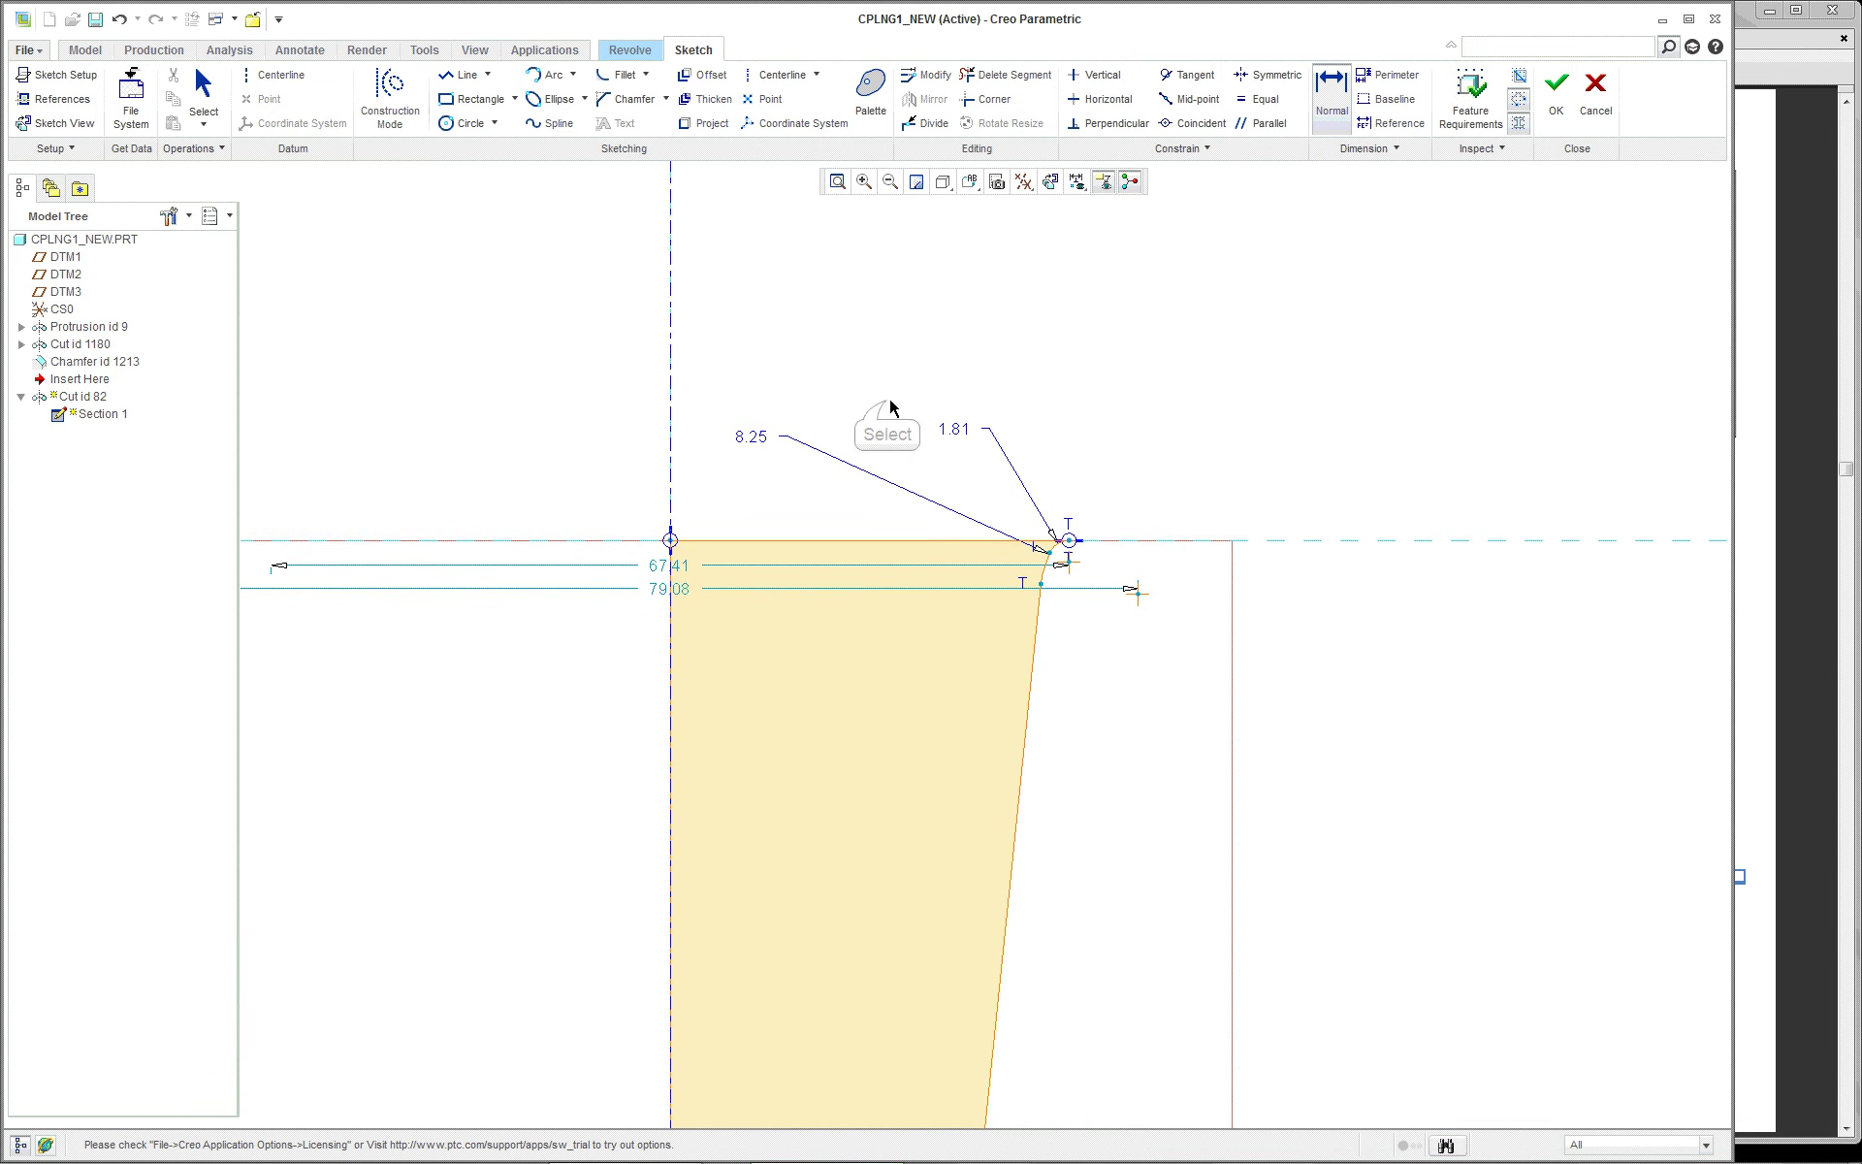
scroll(886, 626, "down", 2)
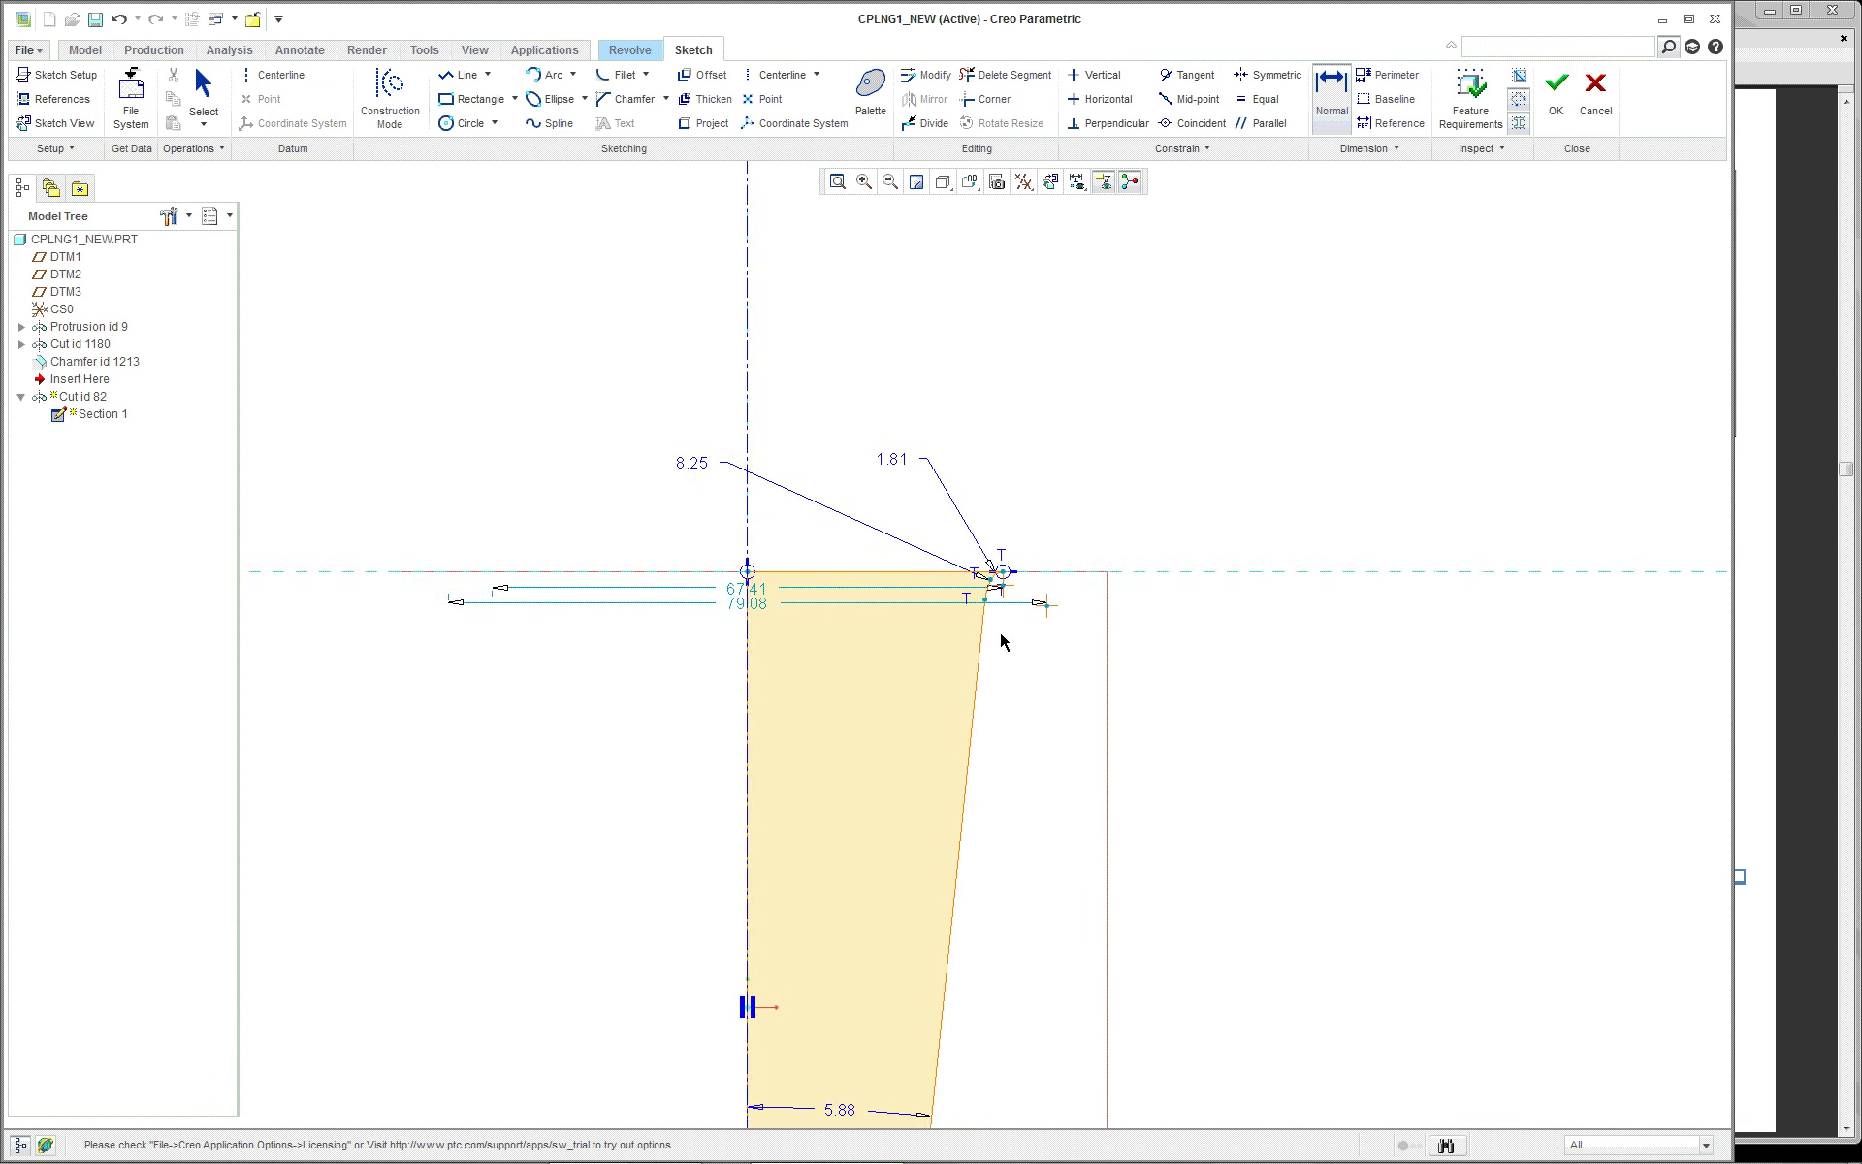
scroll(1027, 632, "up", 2)
scroll(1041, 633, "up", 1)
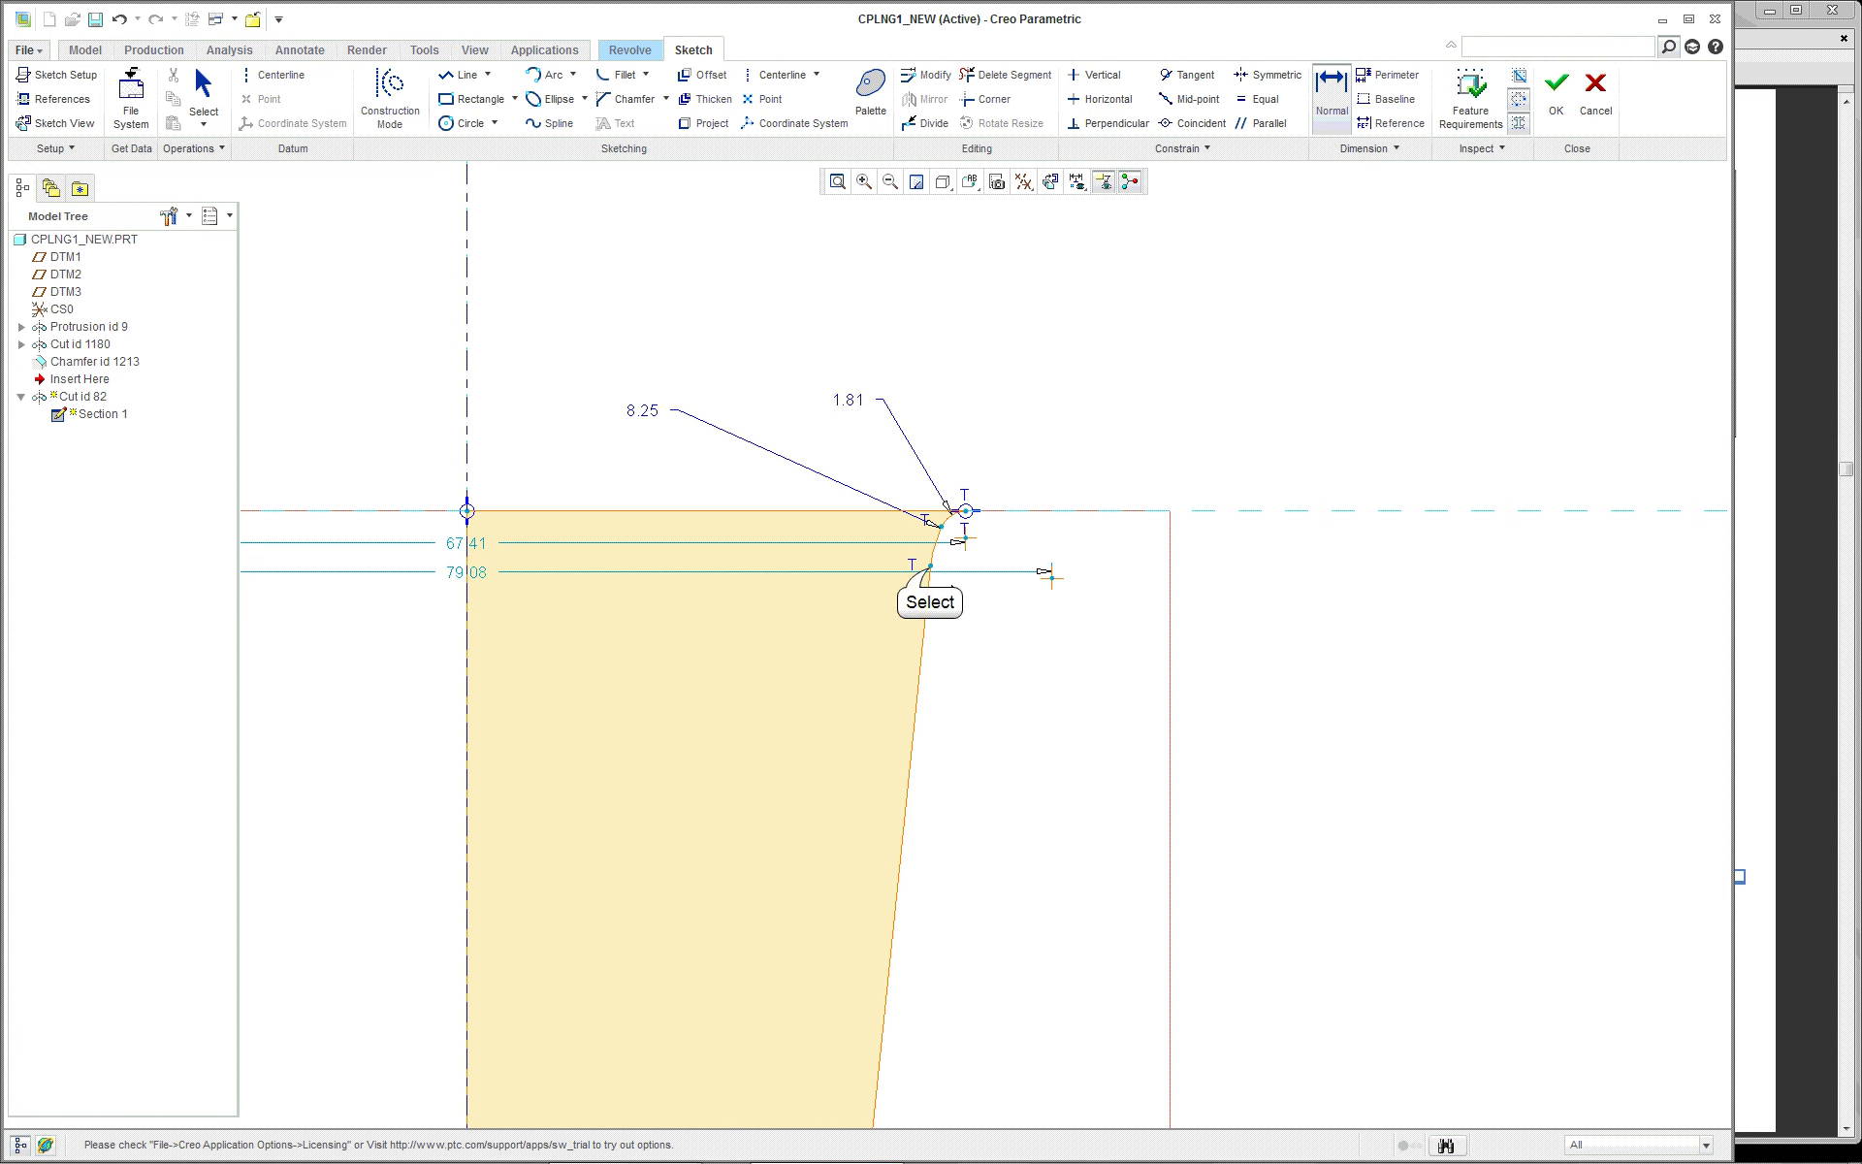
left_click(929, 579)
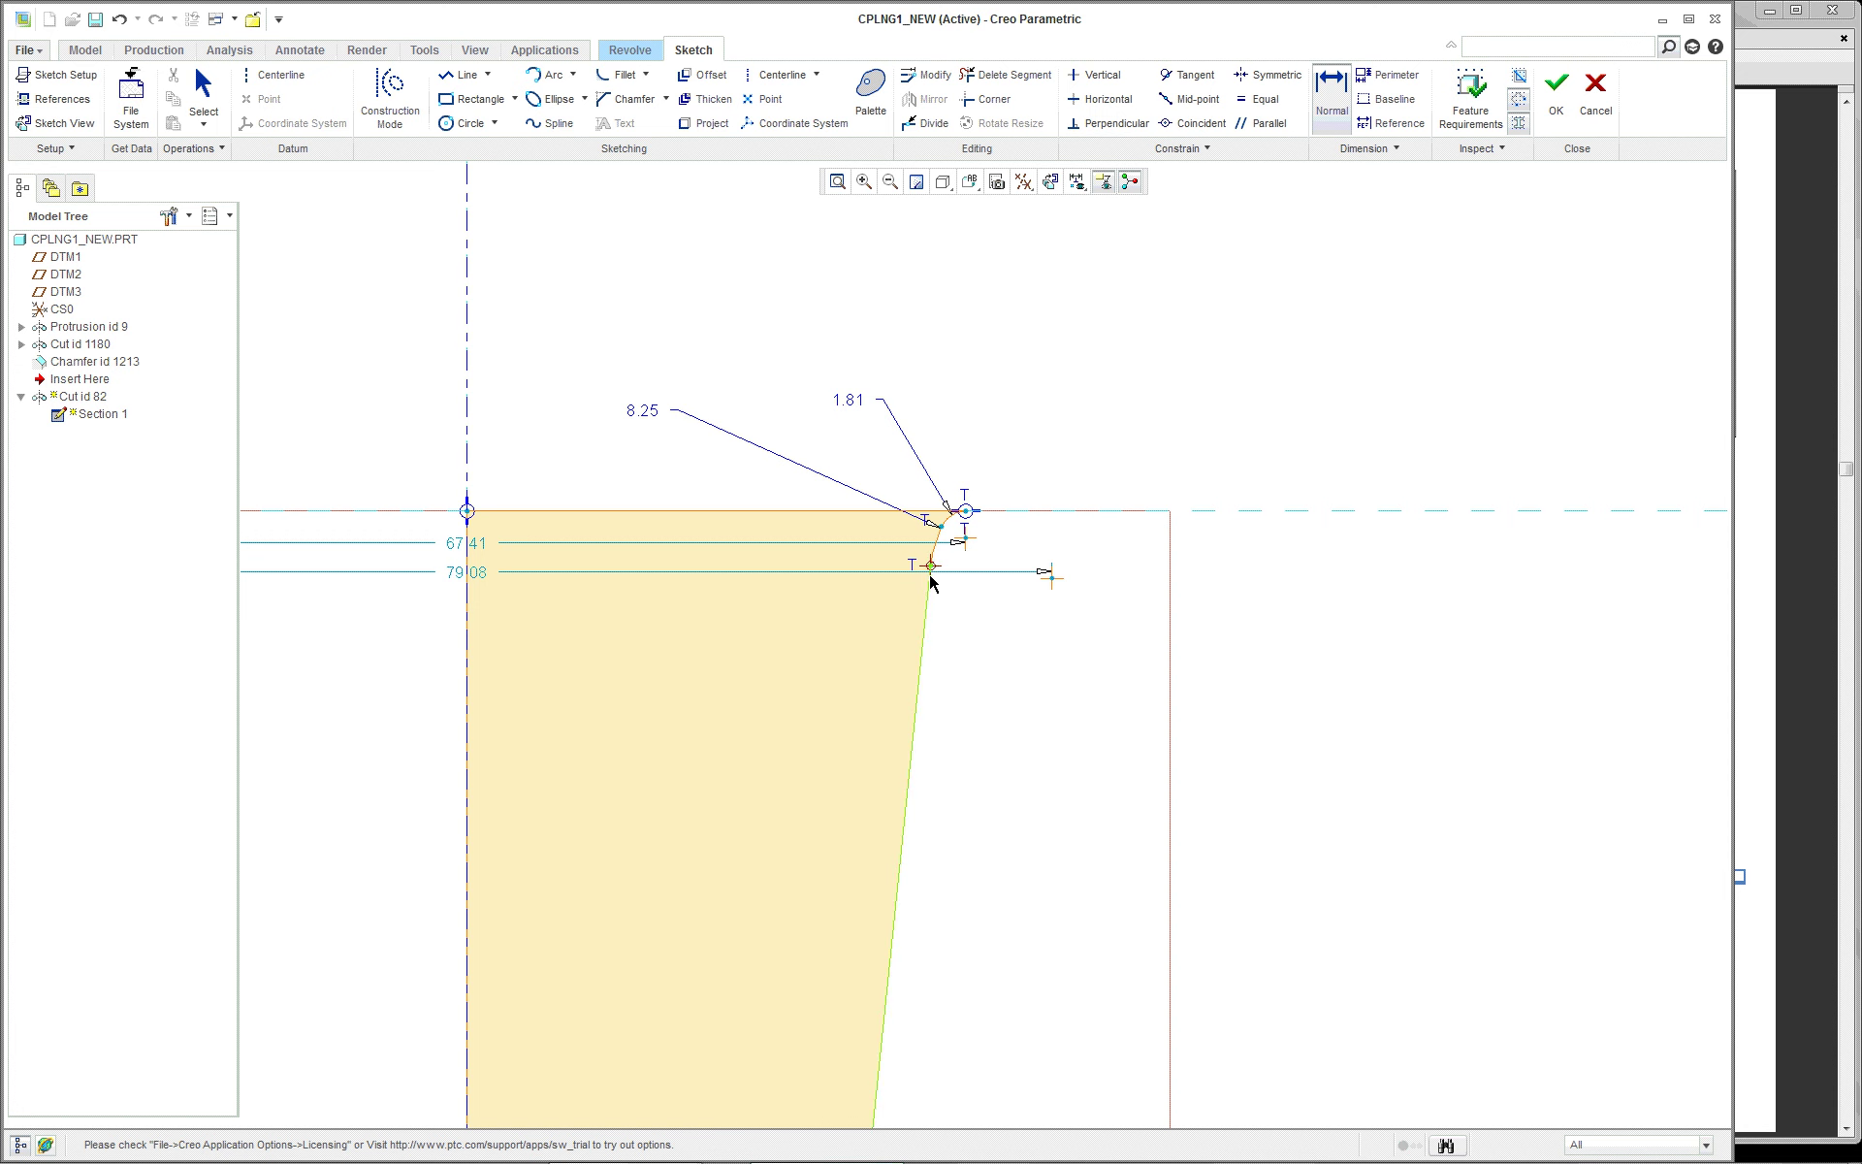
middle_click(1151, 453)
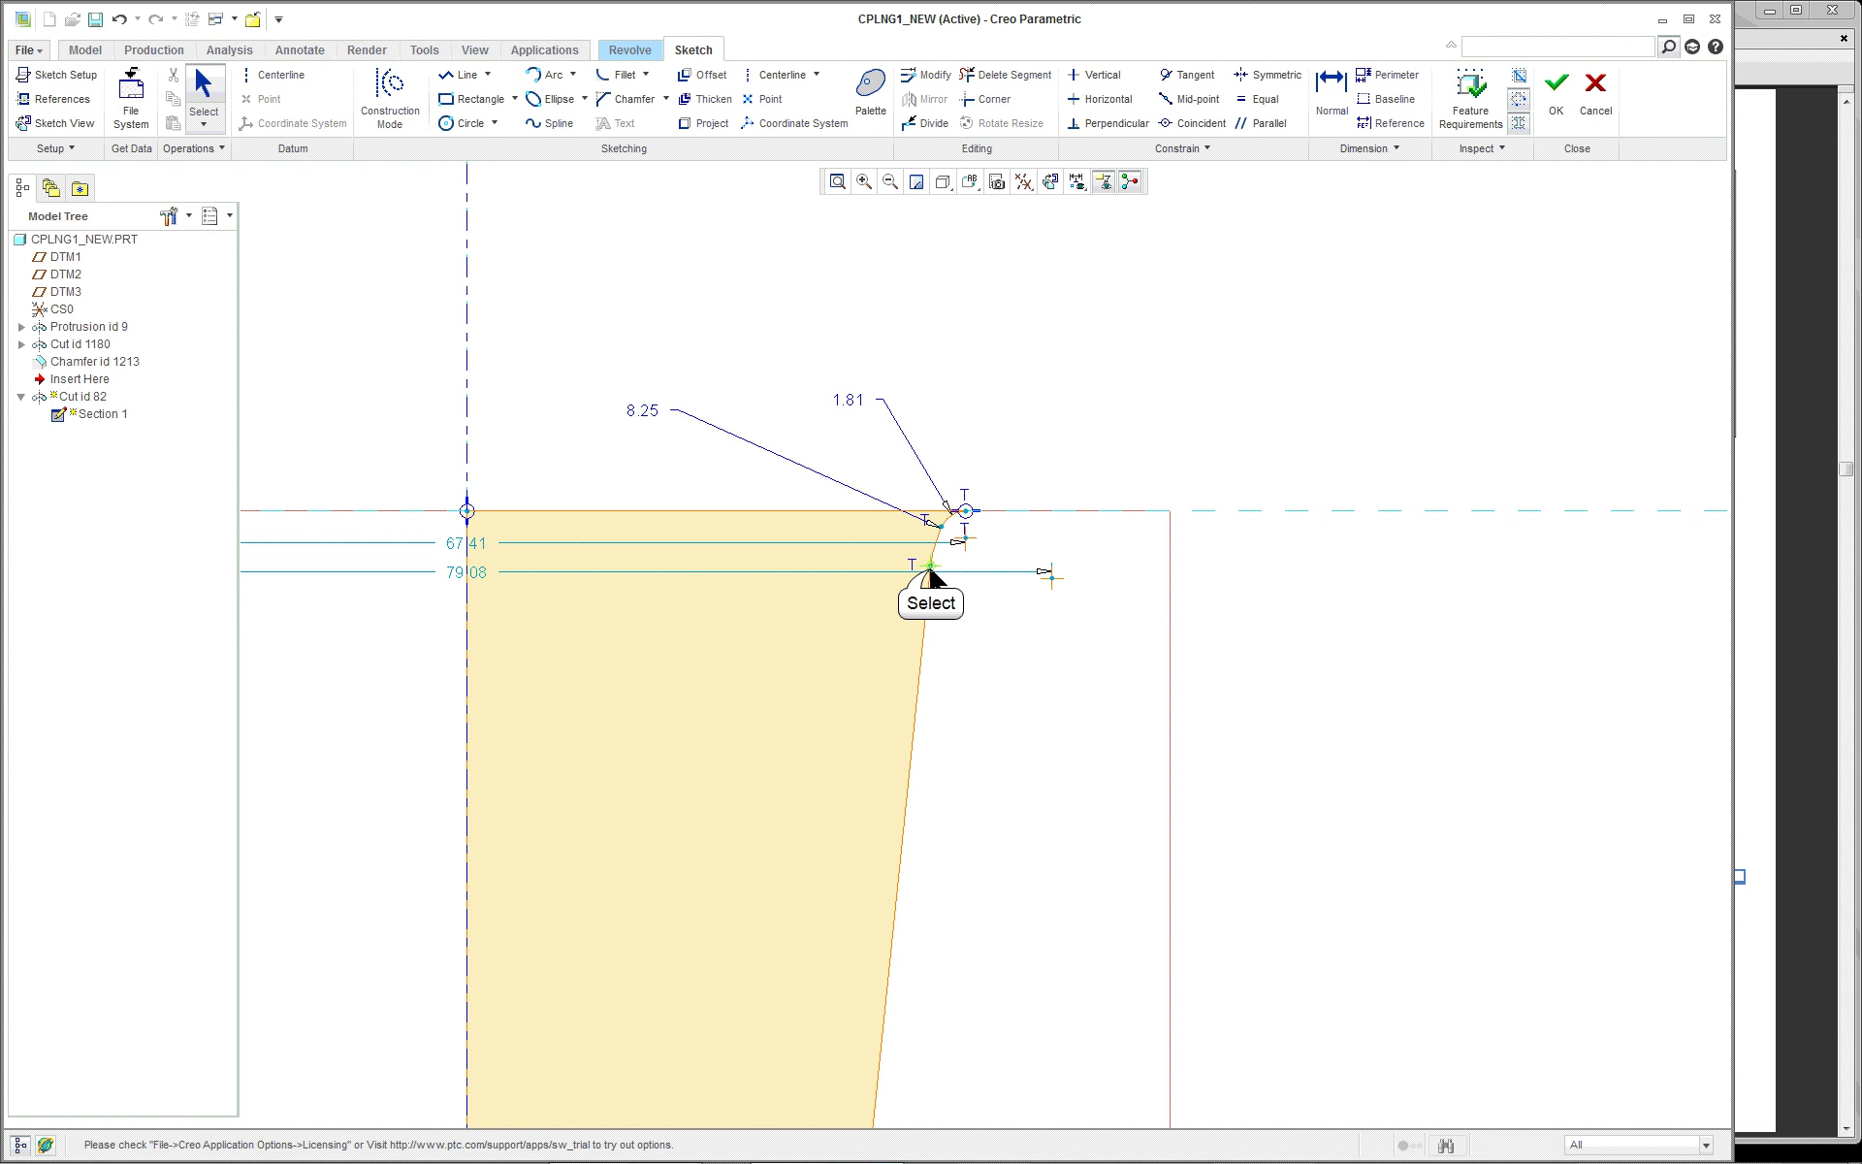
mouse_move(931, 566)
left_mouse_down()
mouse_move(920, 596)
mouse_move(938, 529)
left_mouse_up()
Dimension the vertical distance from the larger arc's center to the hub's top reference line, checking its placement against the PDF figure
scroll(826, 613, "up", 4)
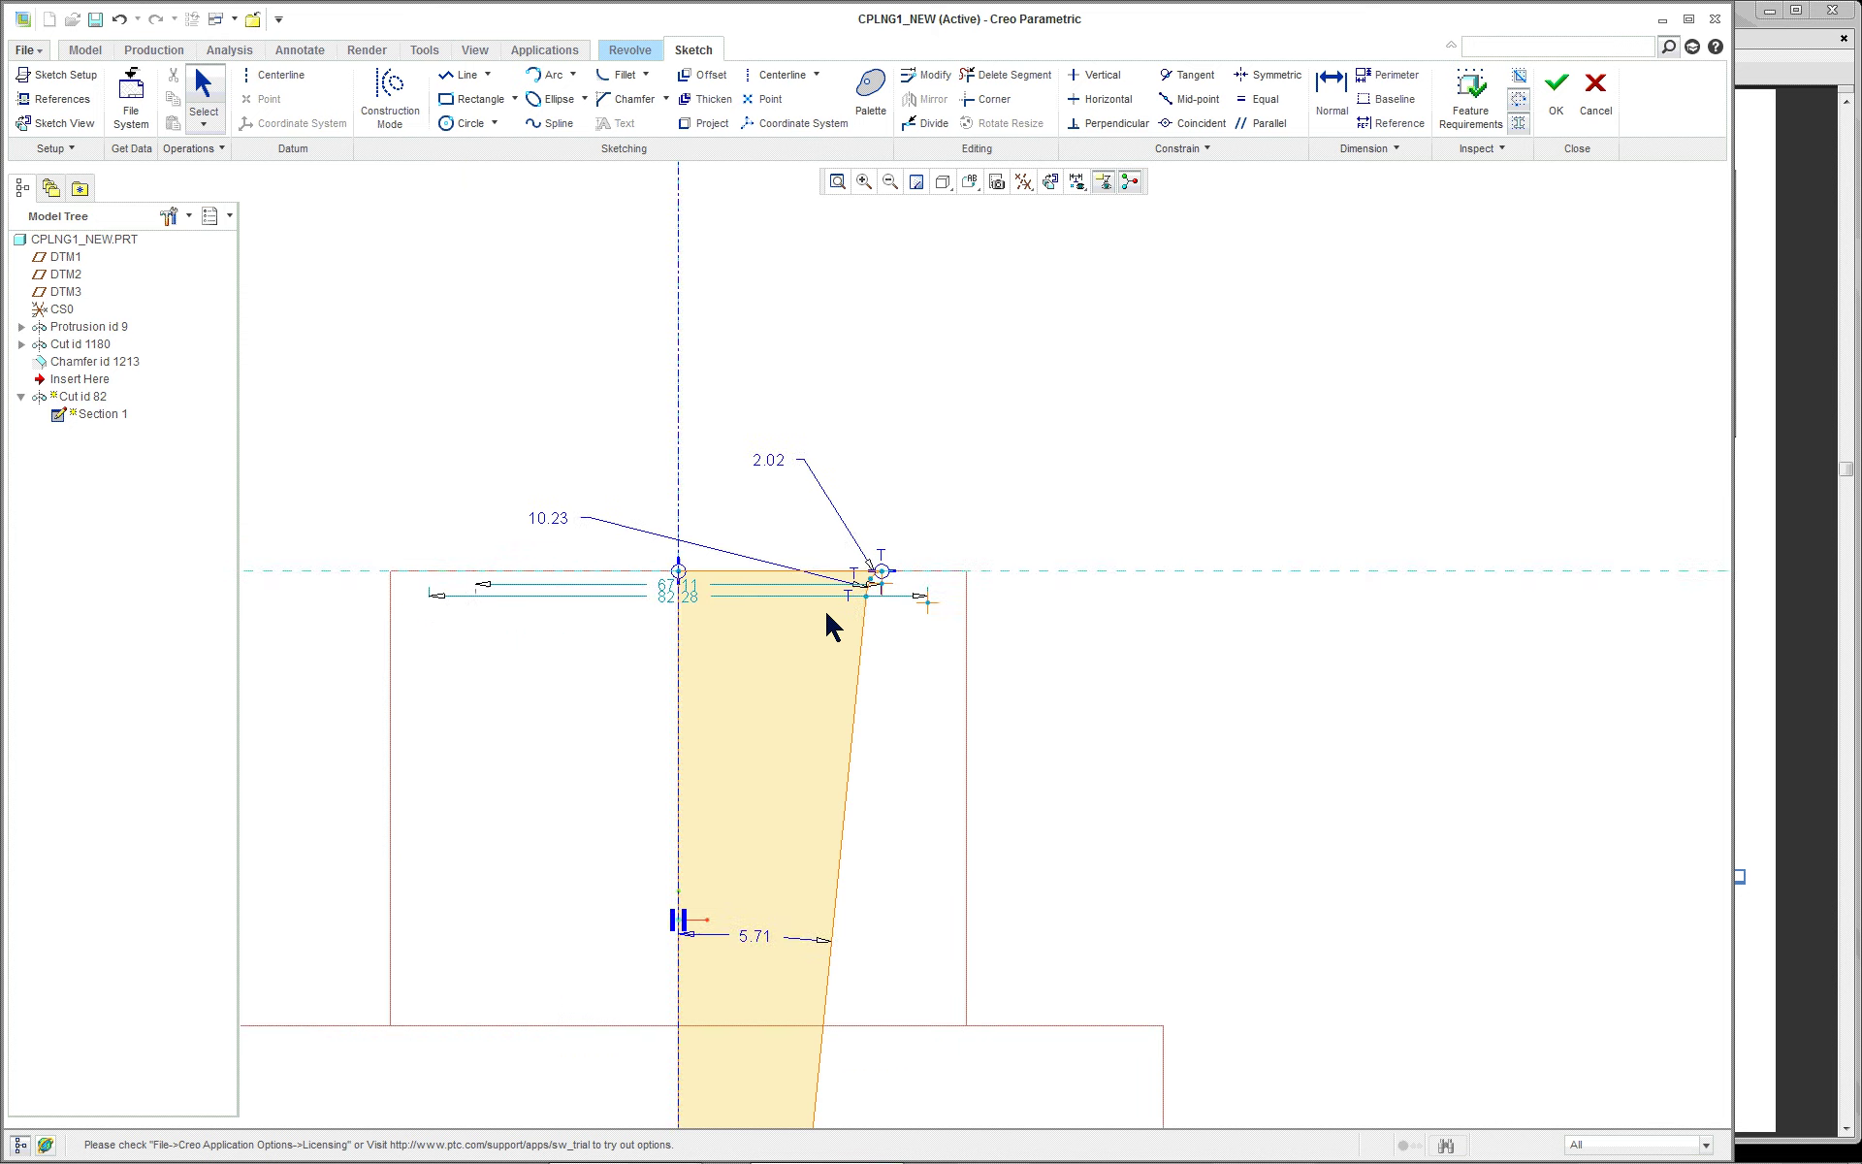
scroll(836, 677, "up", 2)
scroll(760, 691, "down", 3)
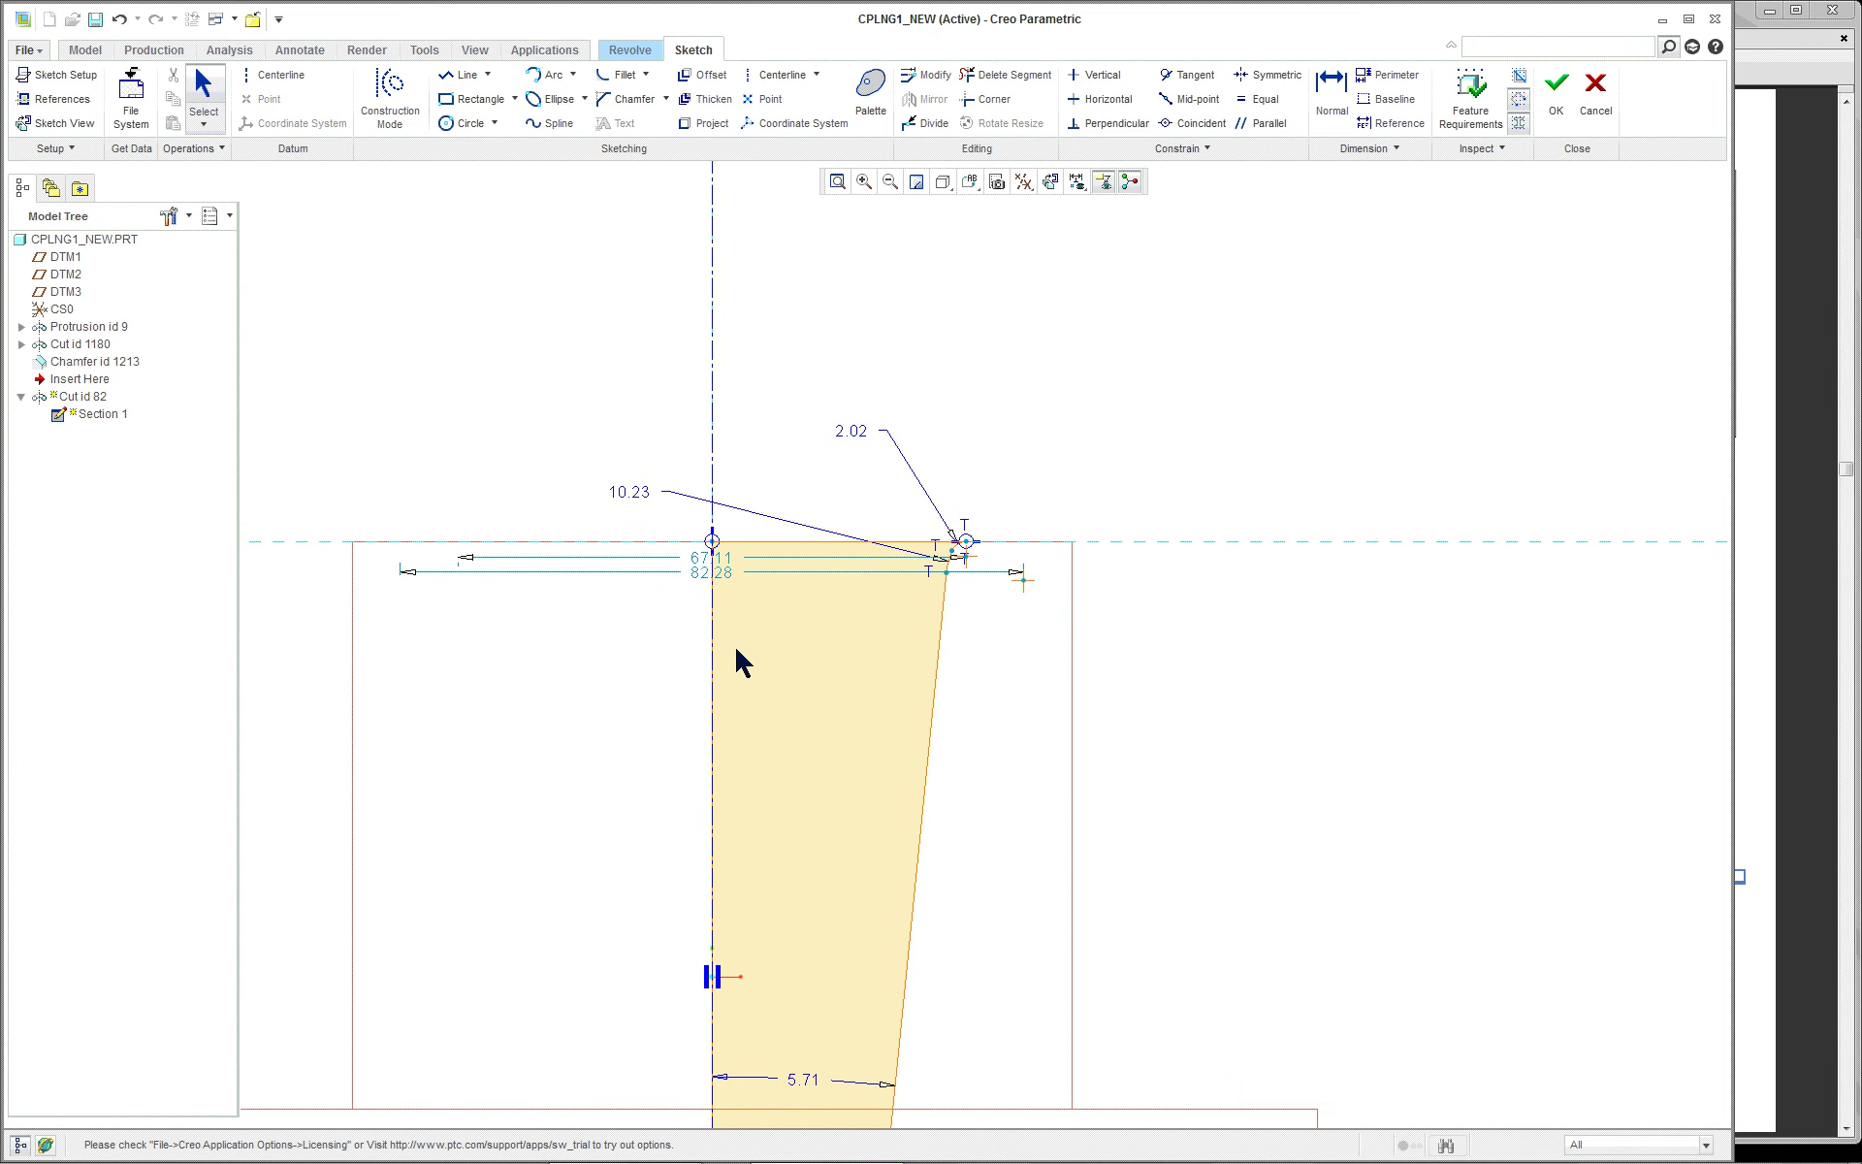
scroll(743, 659, "down", 1)
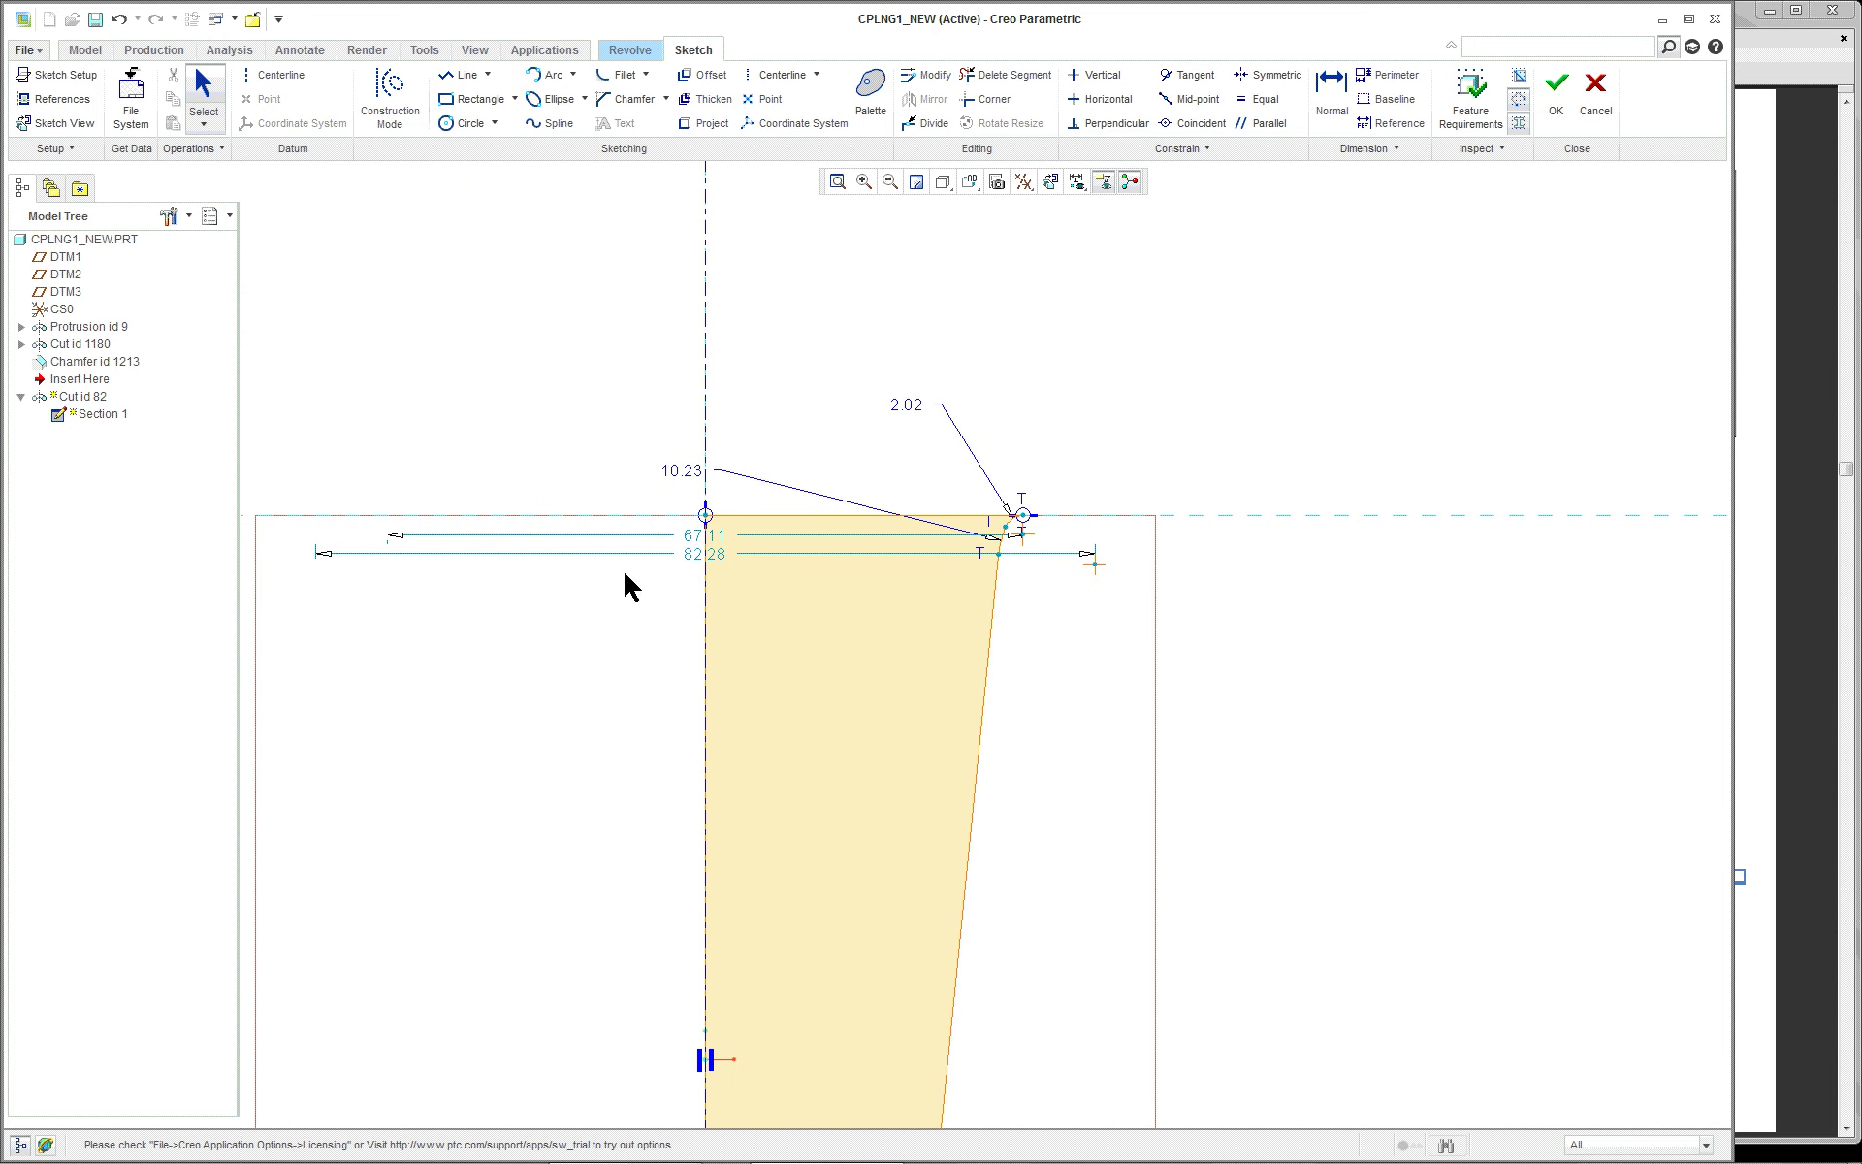
scroll(624, 573, "down", 1)
scroll(929, 576, "down", 1)
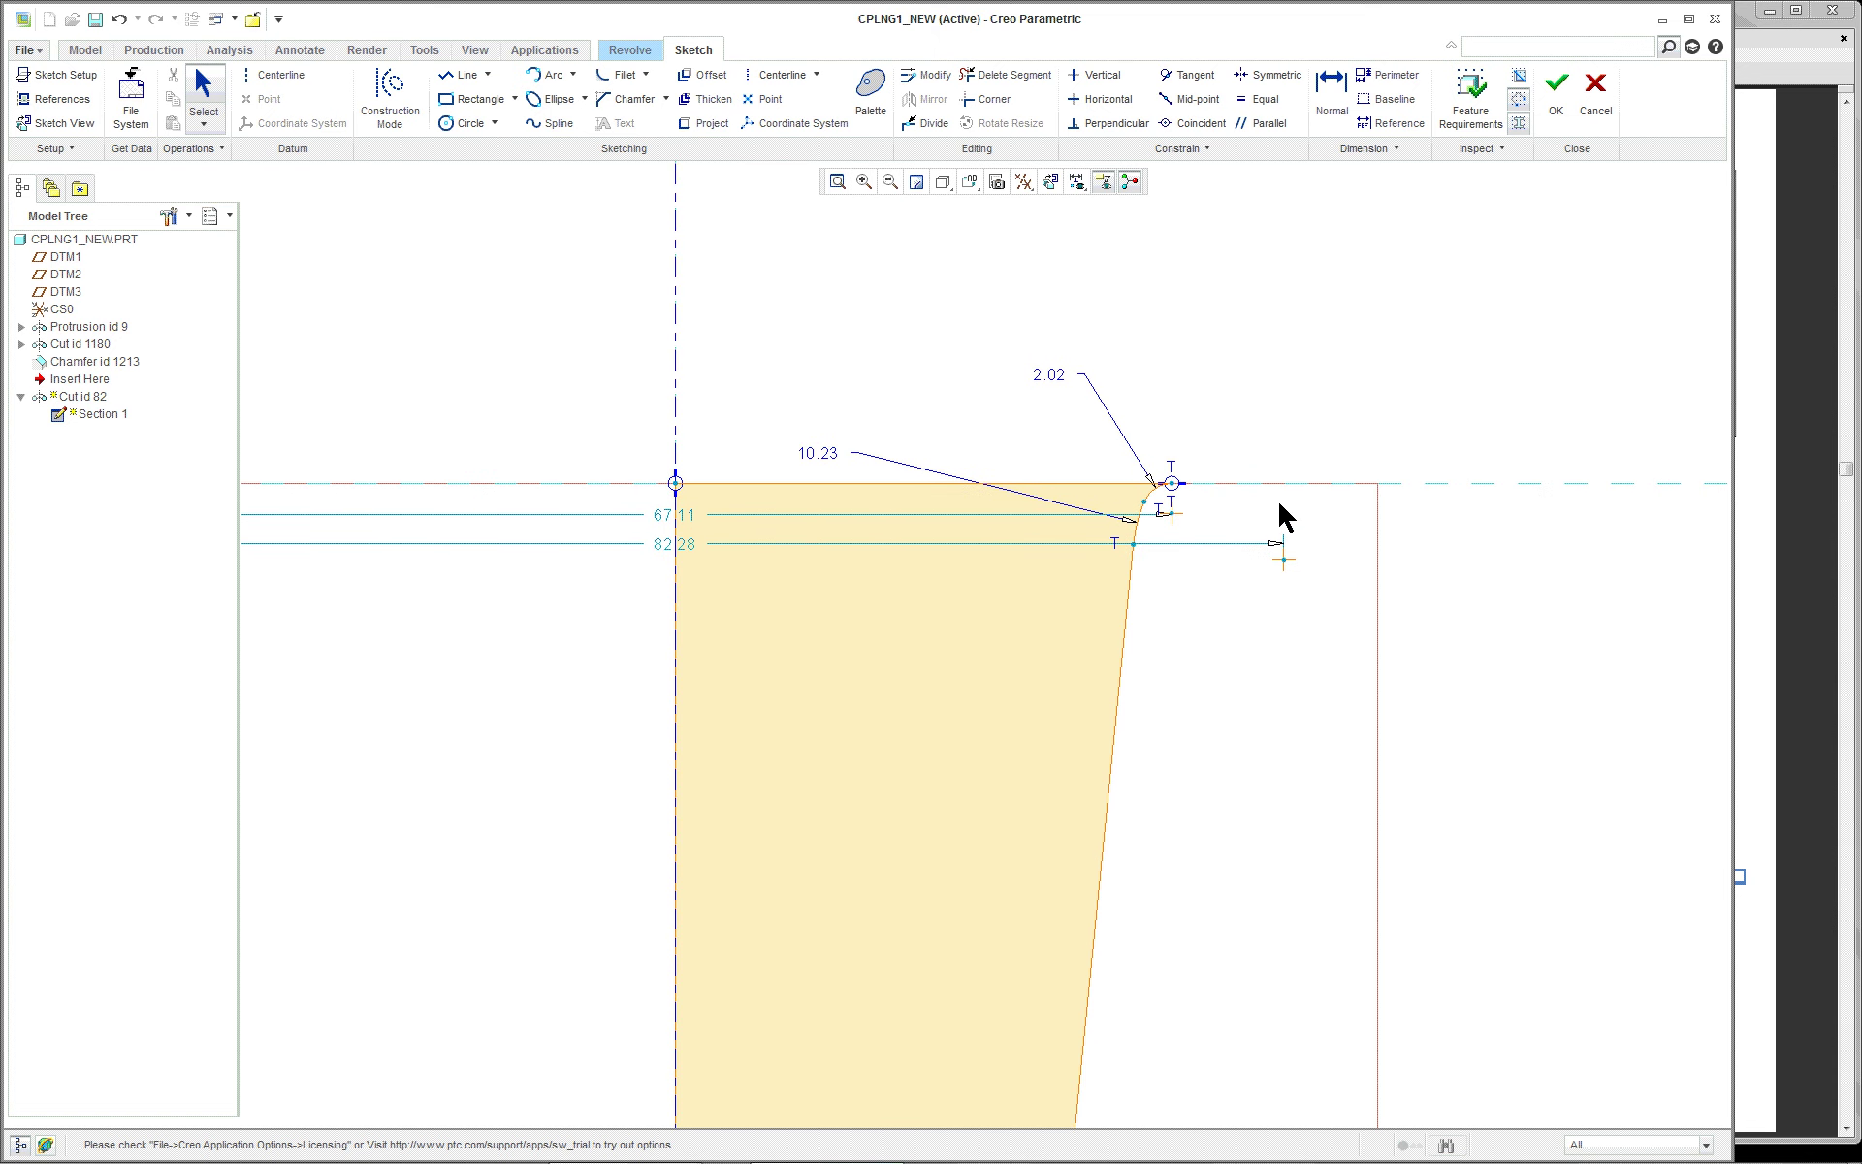
scroll(1219, 444, "down", 1)
scroll(1220, 444, "down", 1)
right_click(1220, 444)
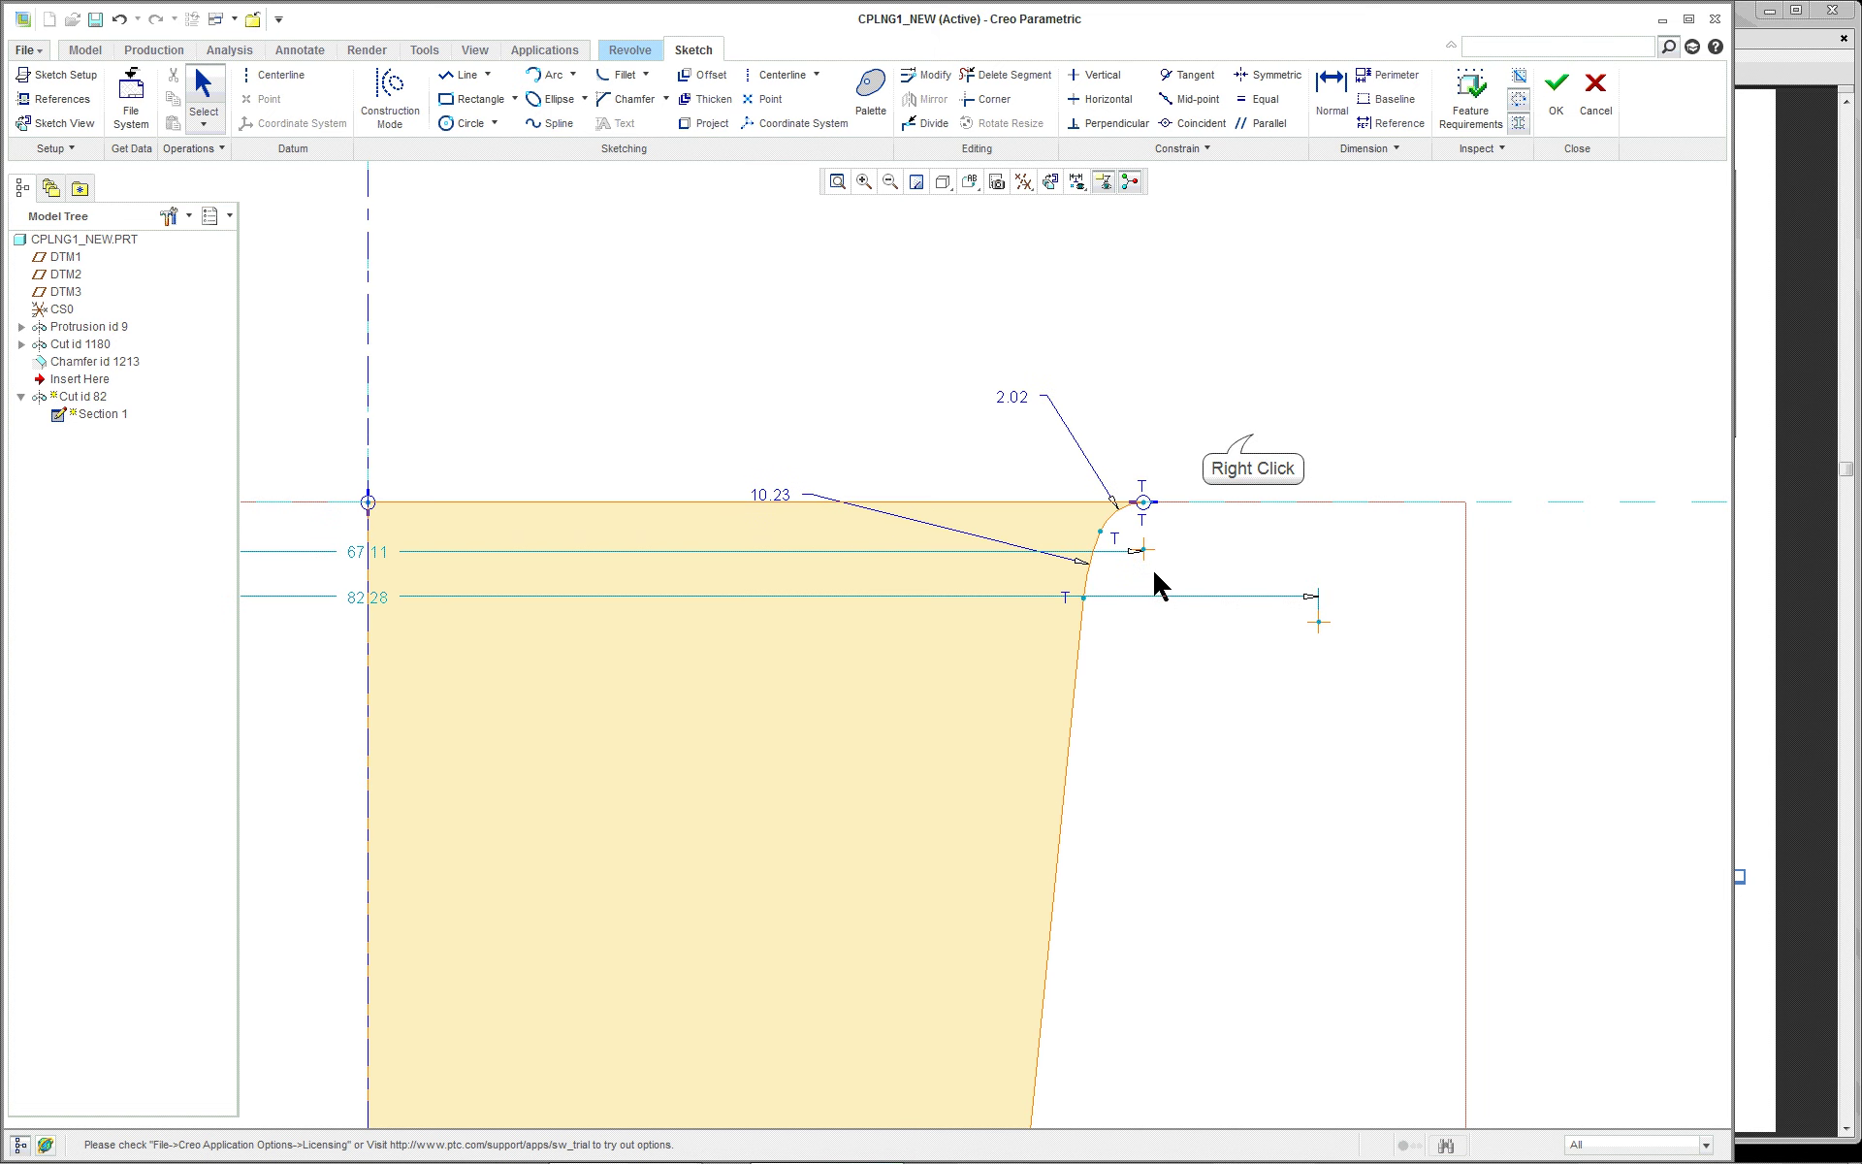
right_click(1251, 438)
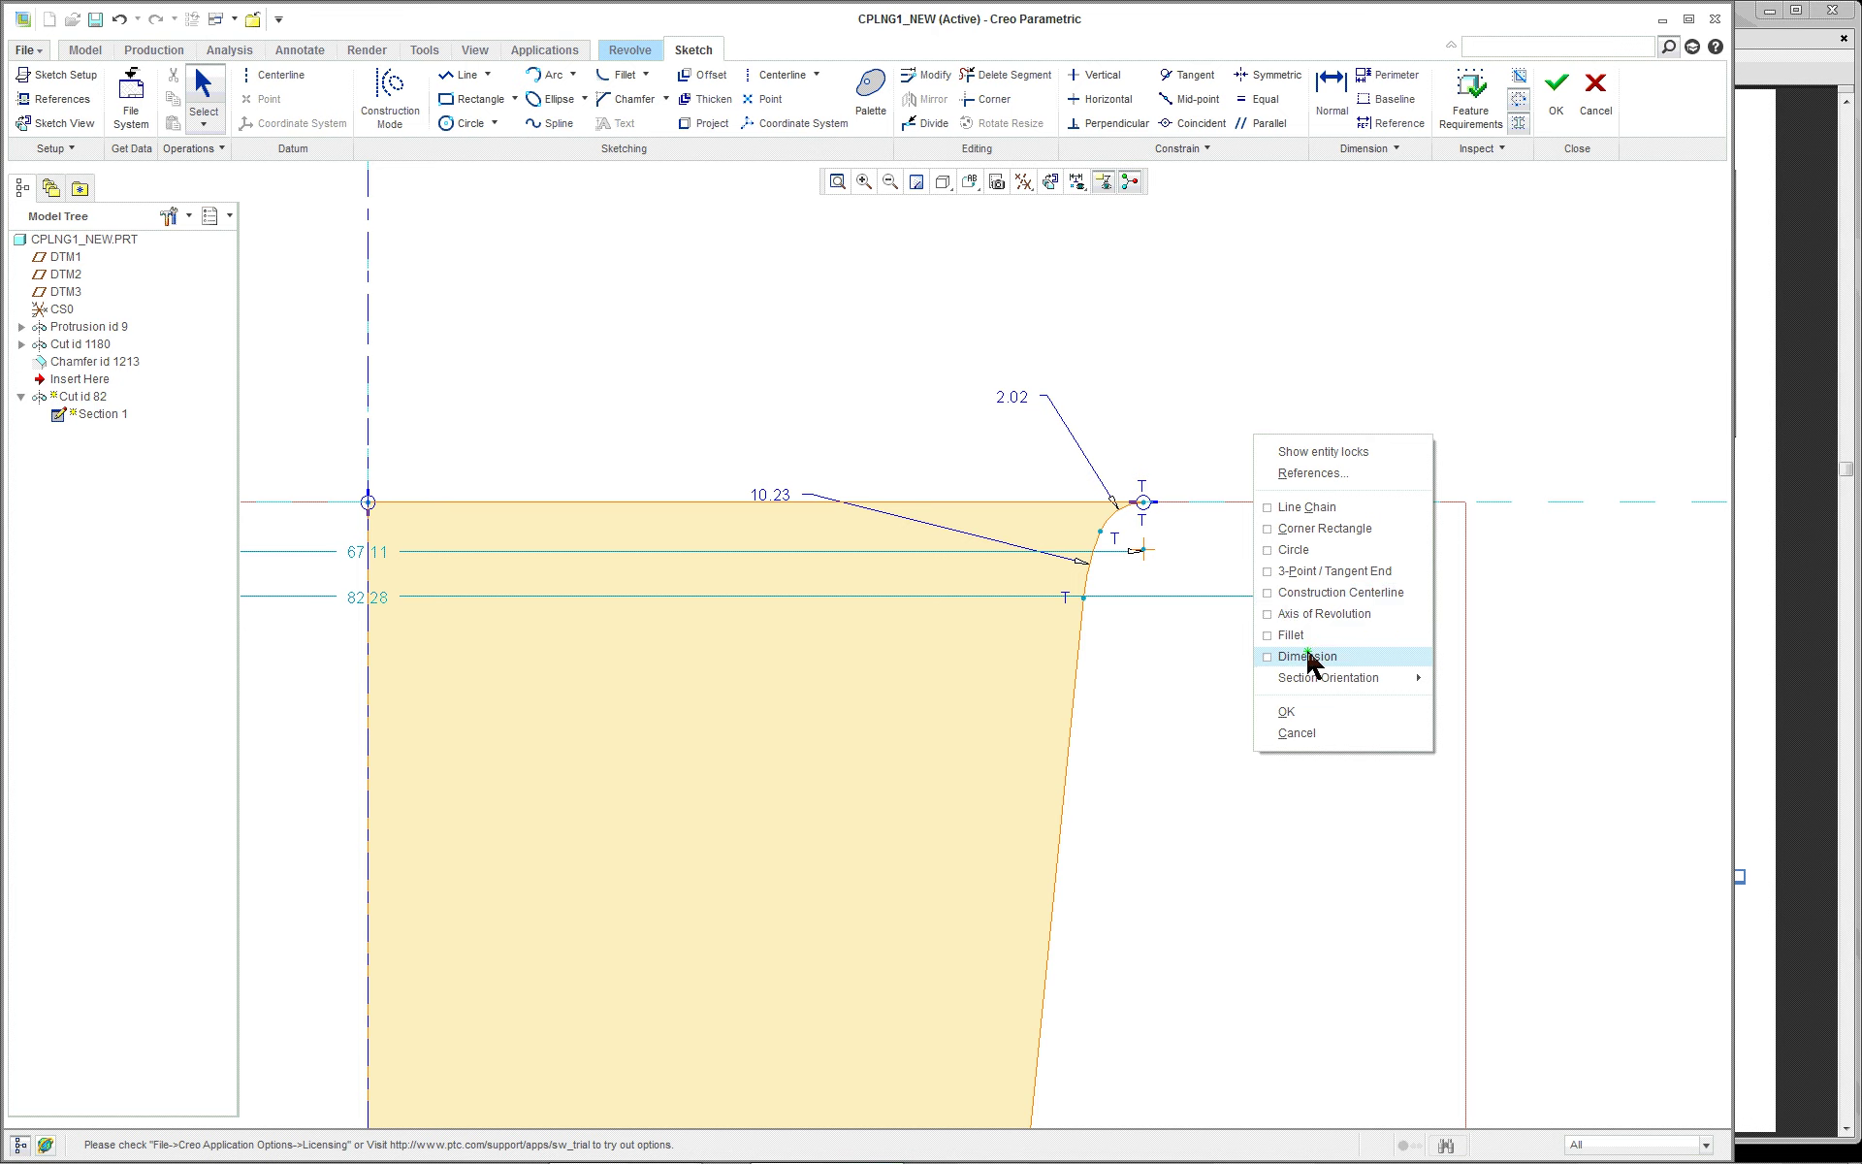
left_click(1307, 657)
left_click(1803, 581)
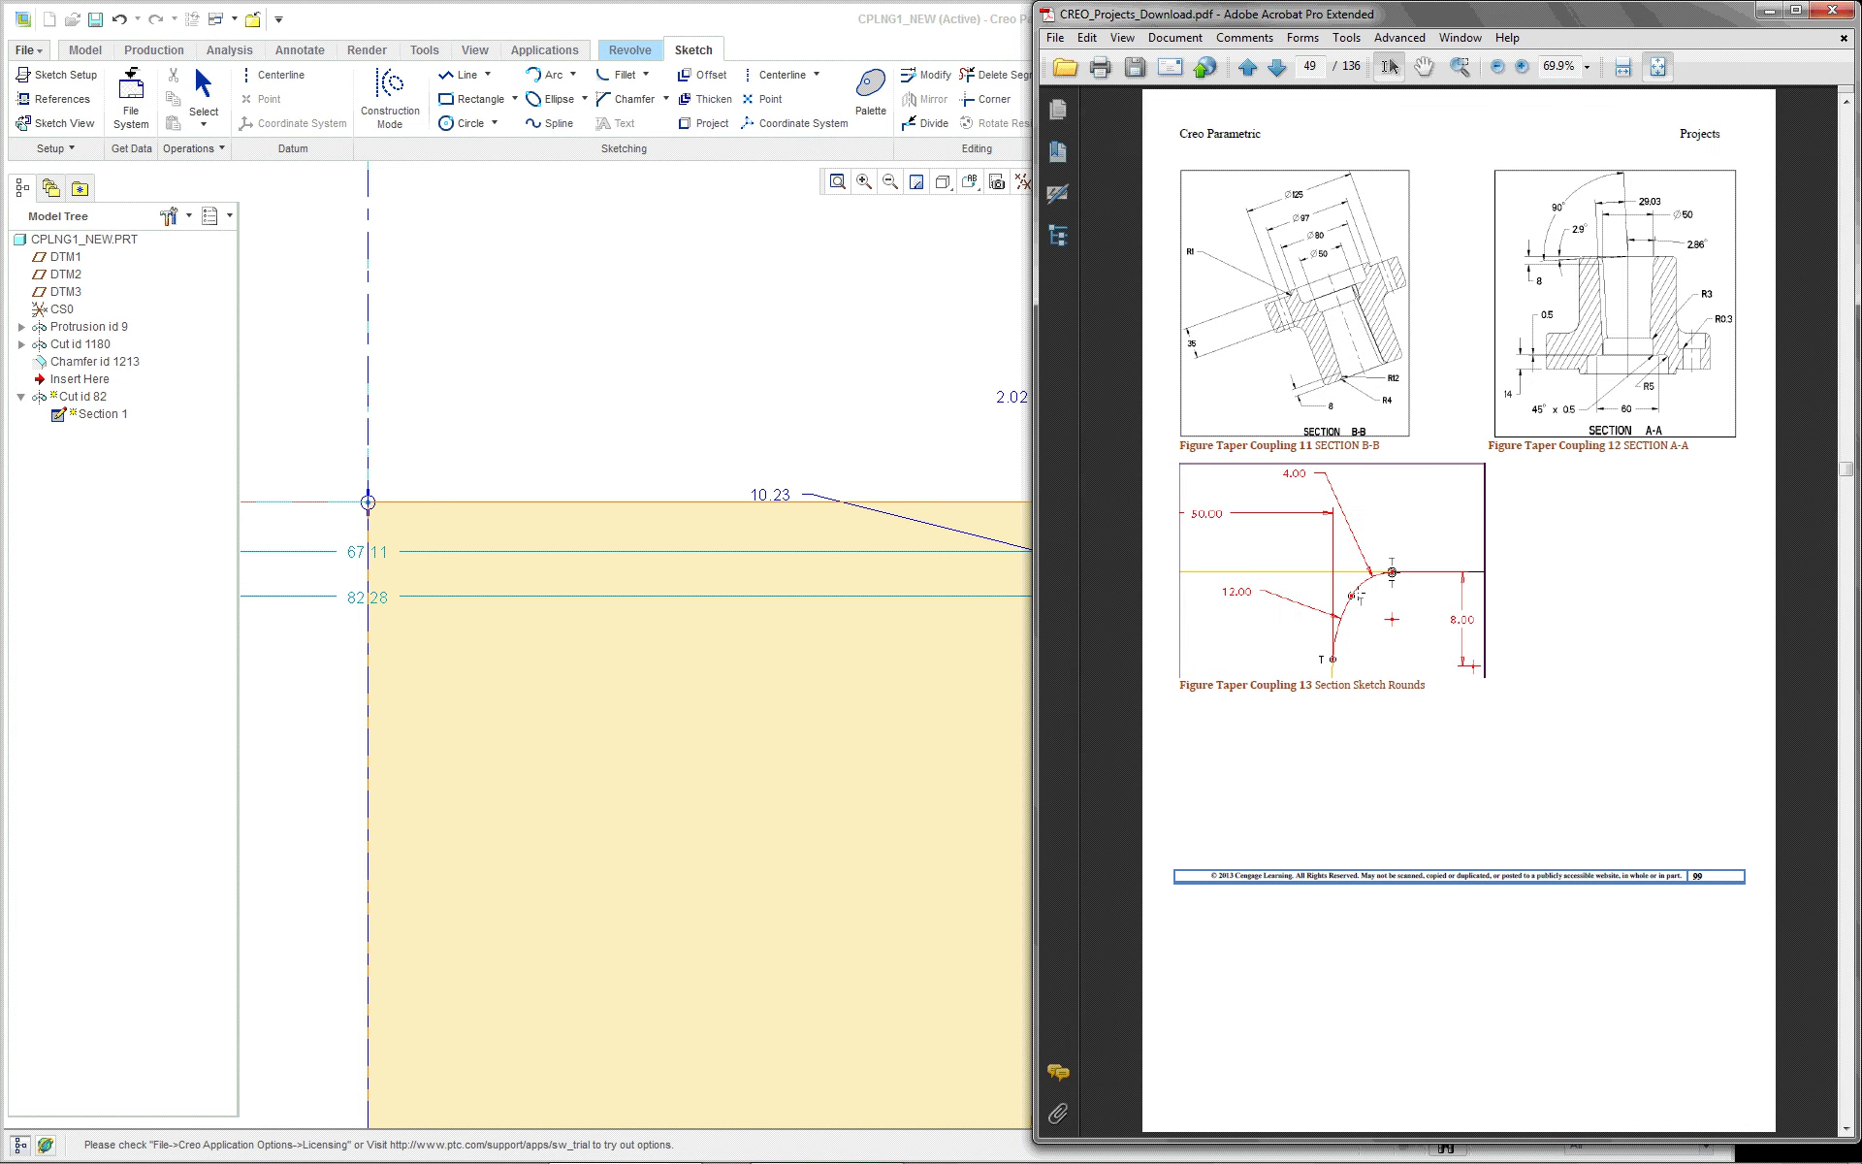
left_click(1035, 445)
left_click(984, 433)
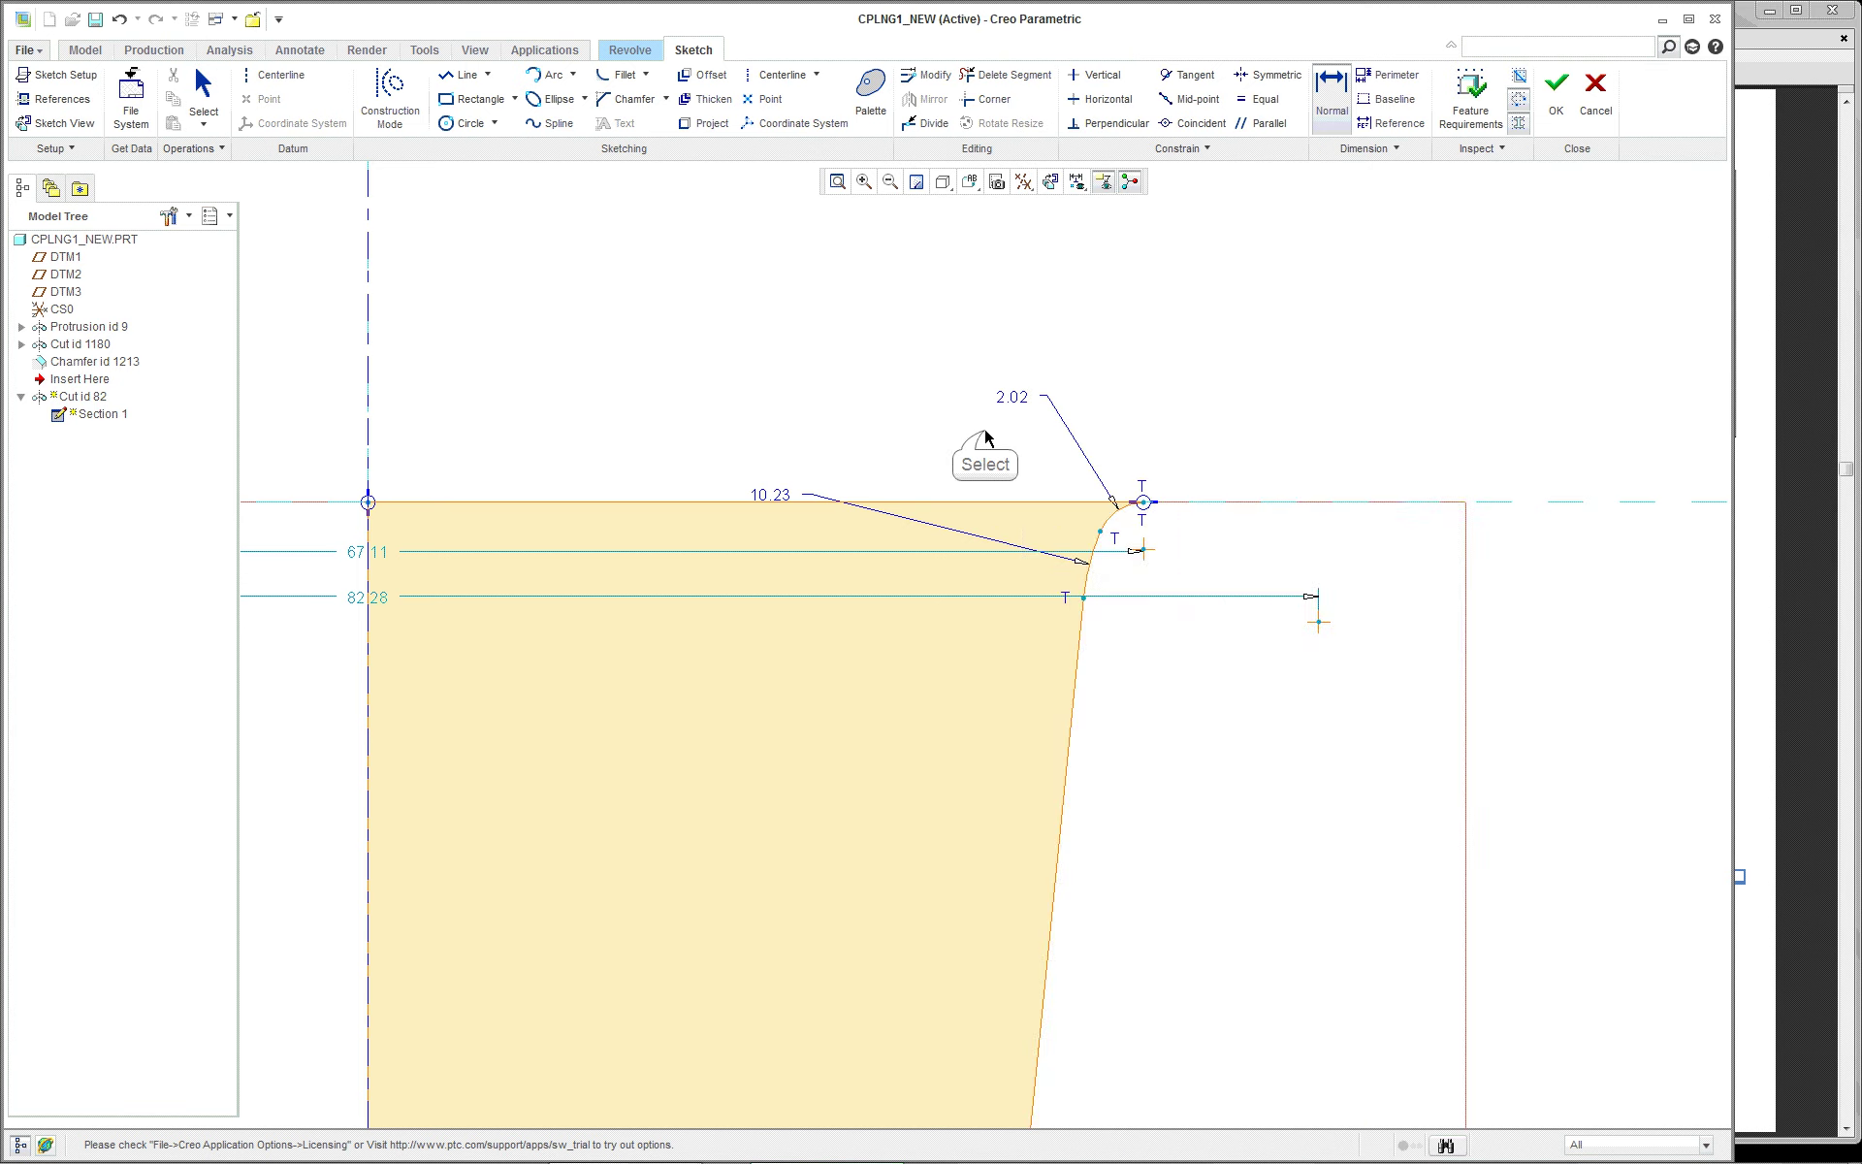
left_click(1319, 622)
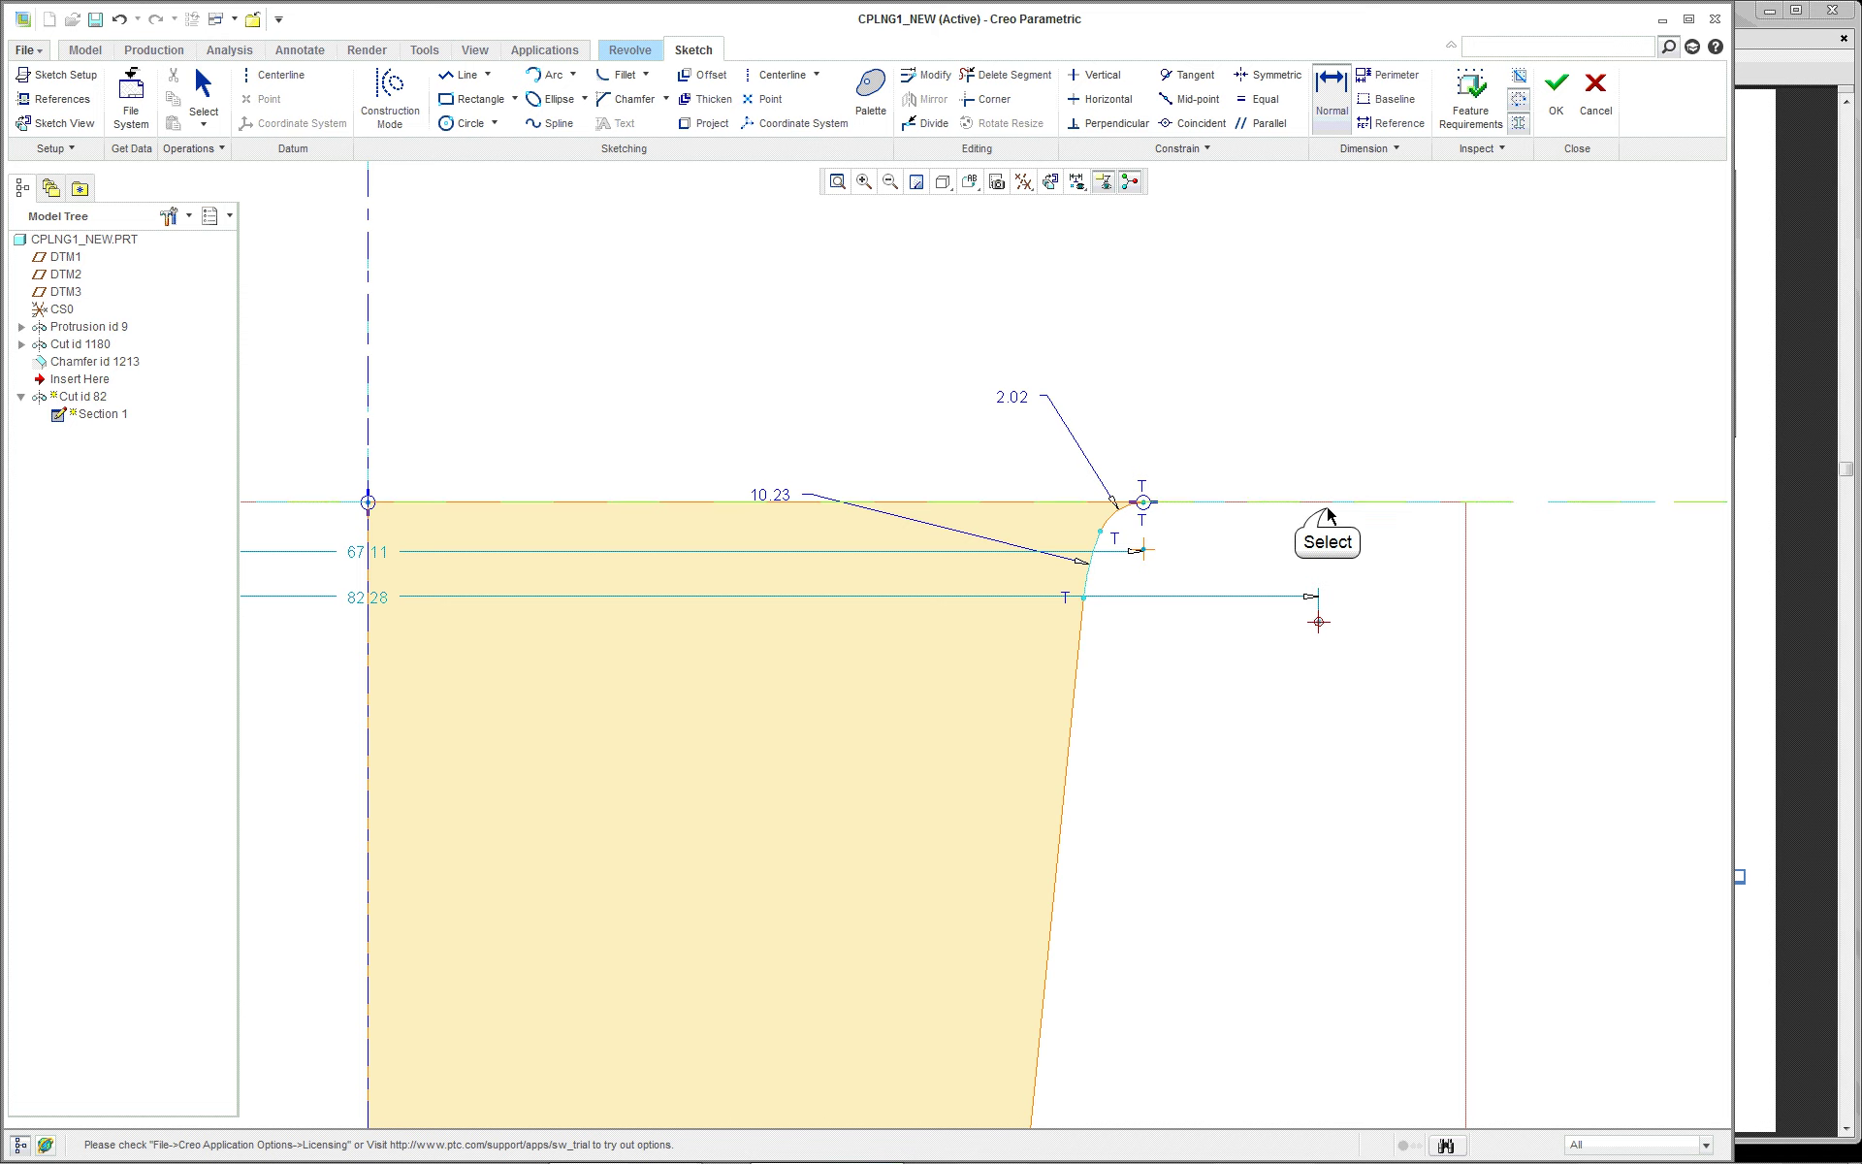
left_click(1327, 503)
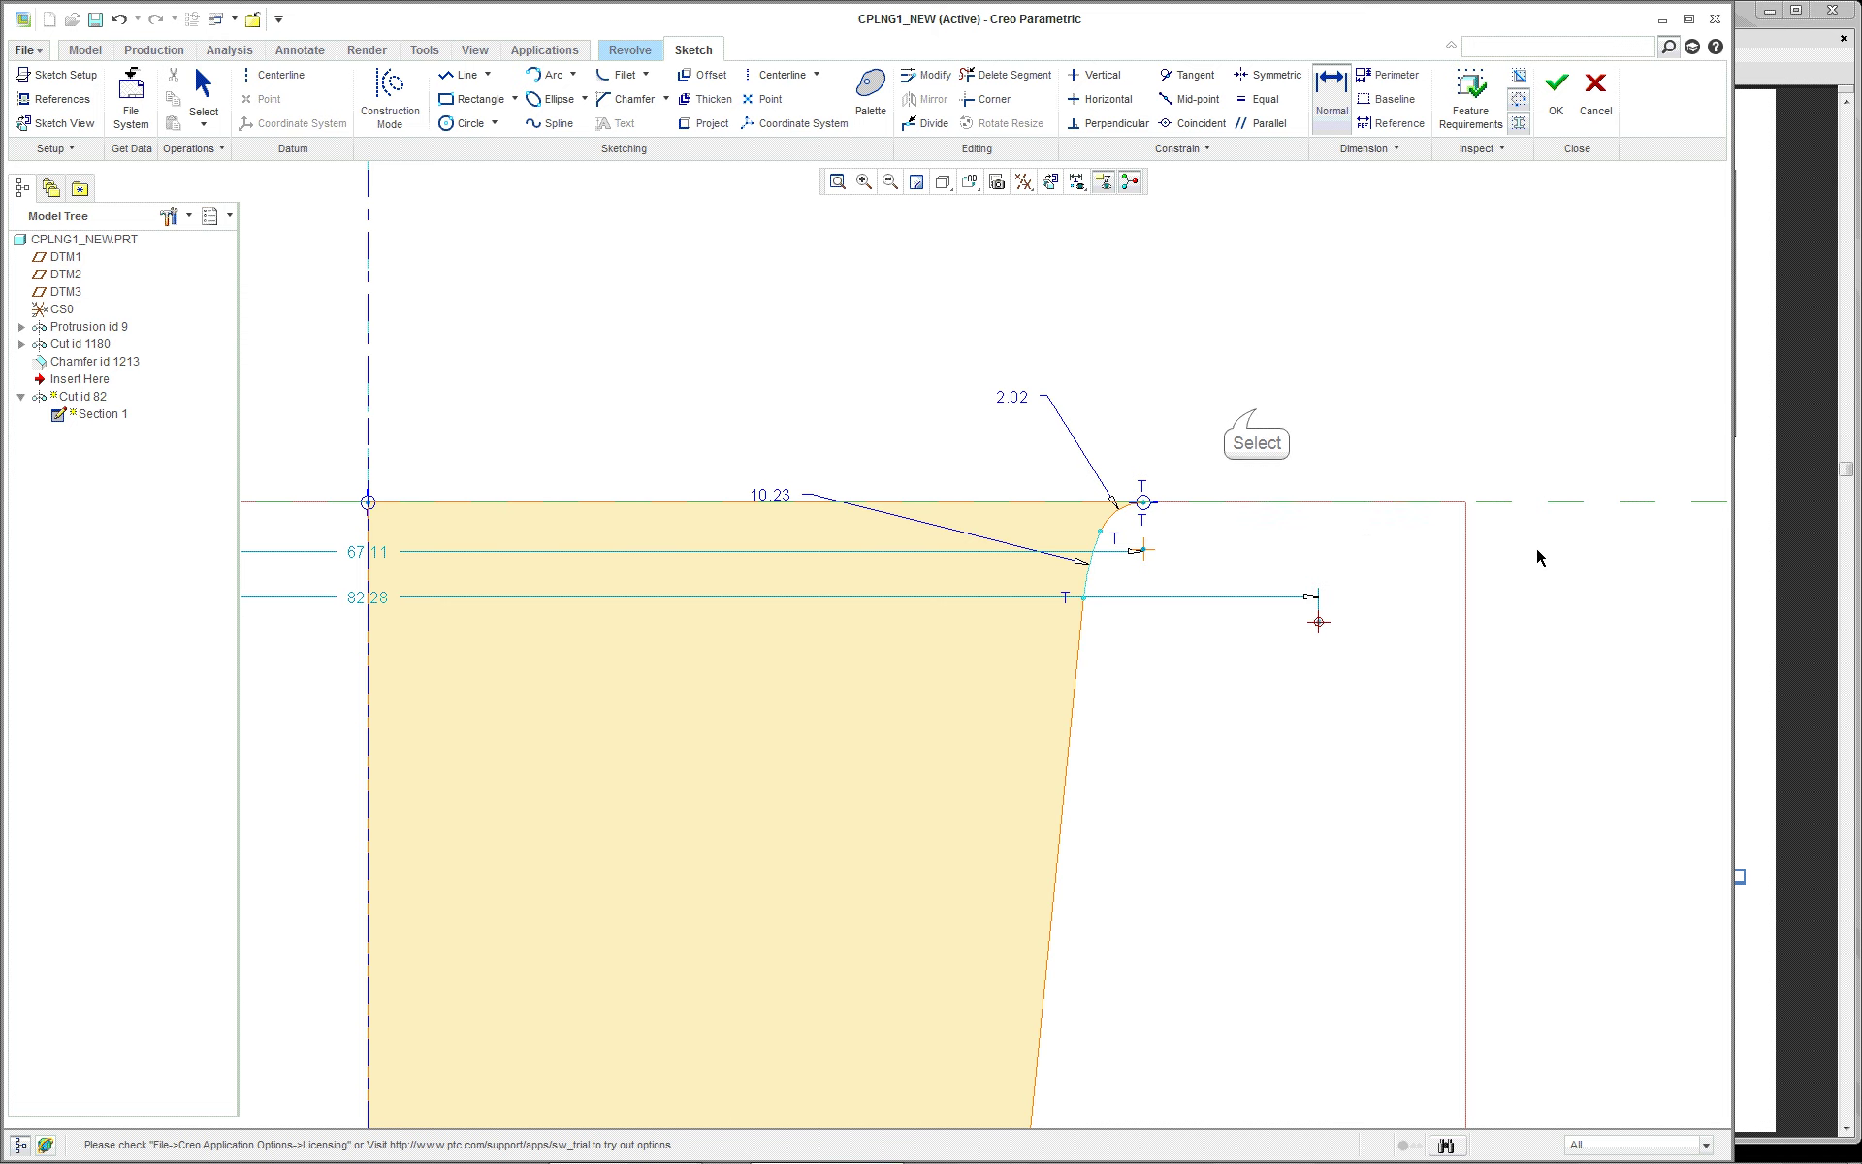
middle_click(1535, 547)
scroll(1258, 420, "up", 2)
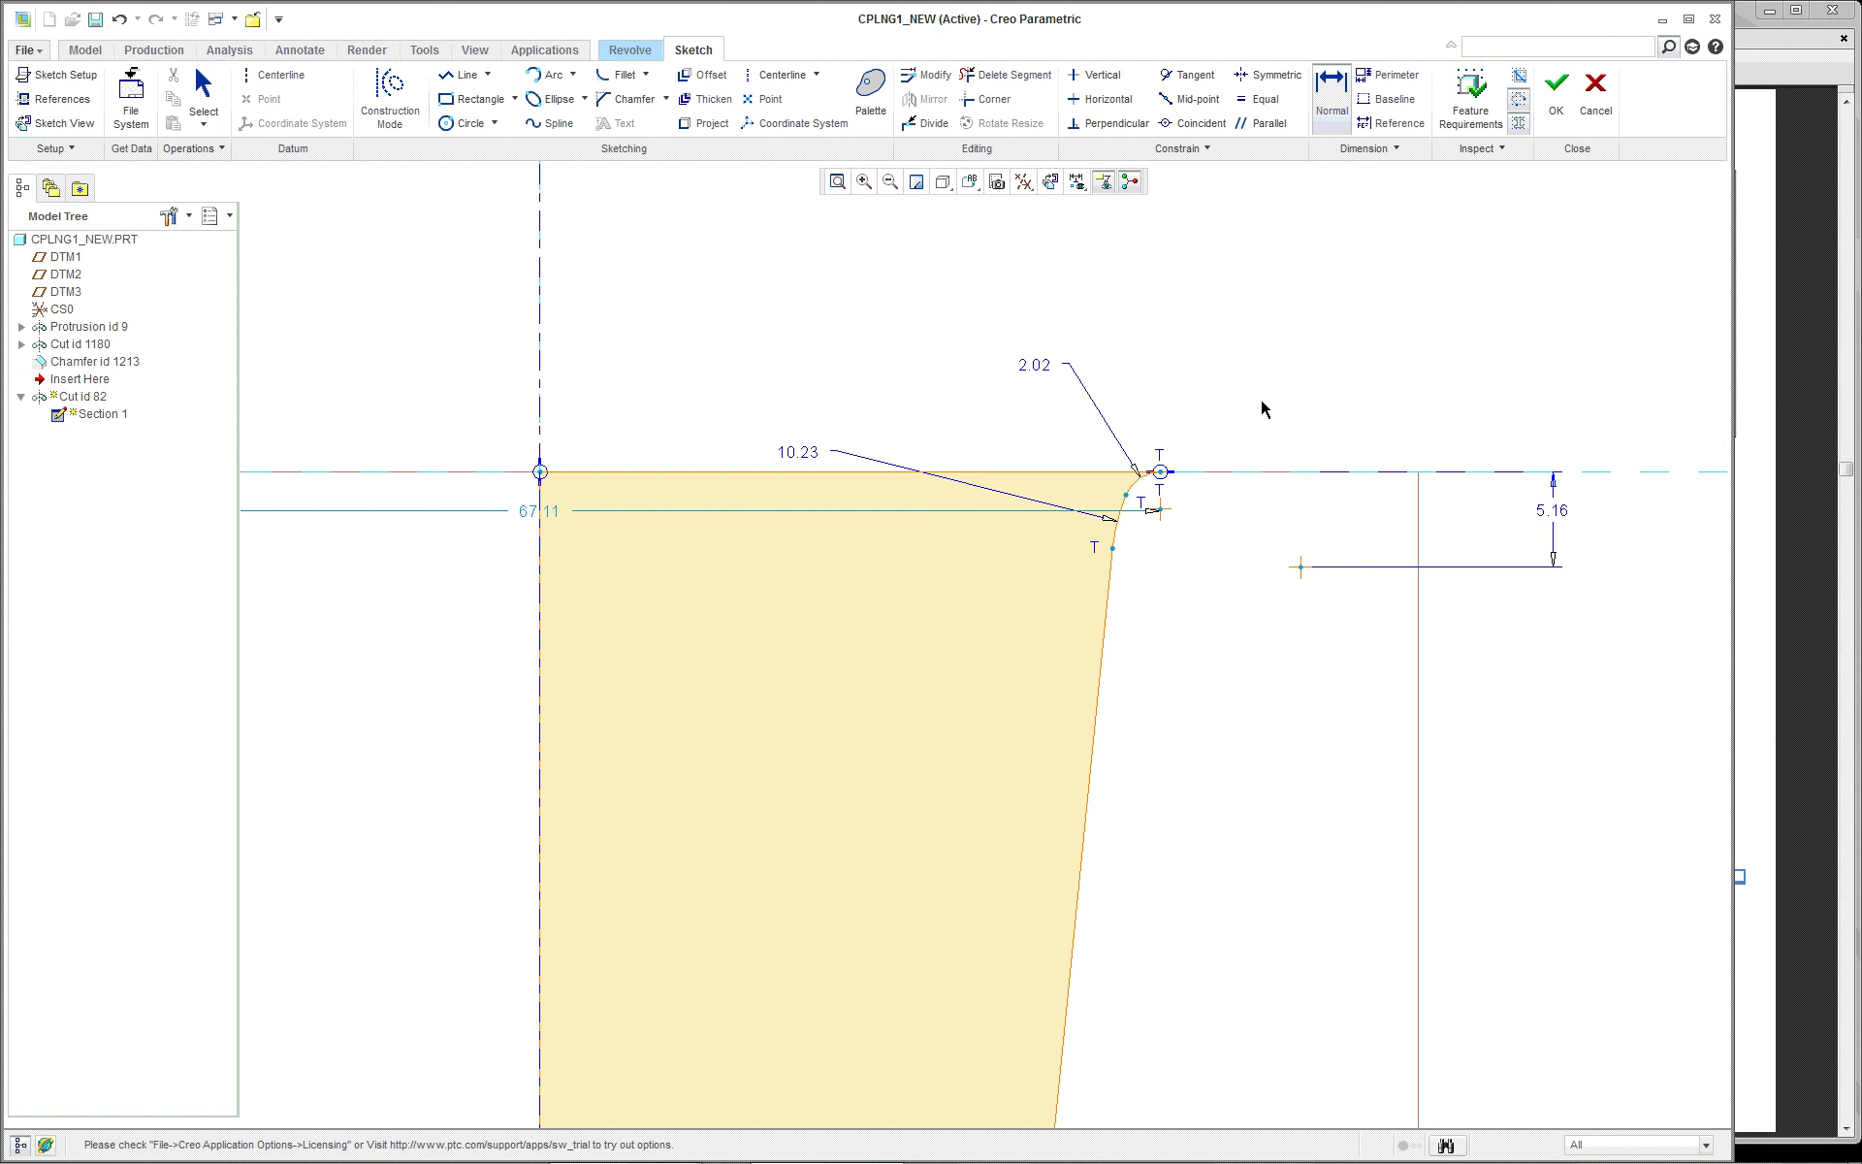
Add a diameter dimension about the vertical axis for the point where the fillet meets the larger arc, accepting the value as drawn
right_click(892, 322)
left_click(963, 503)
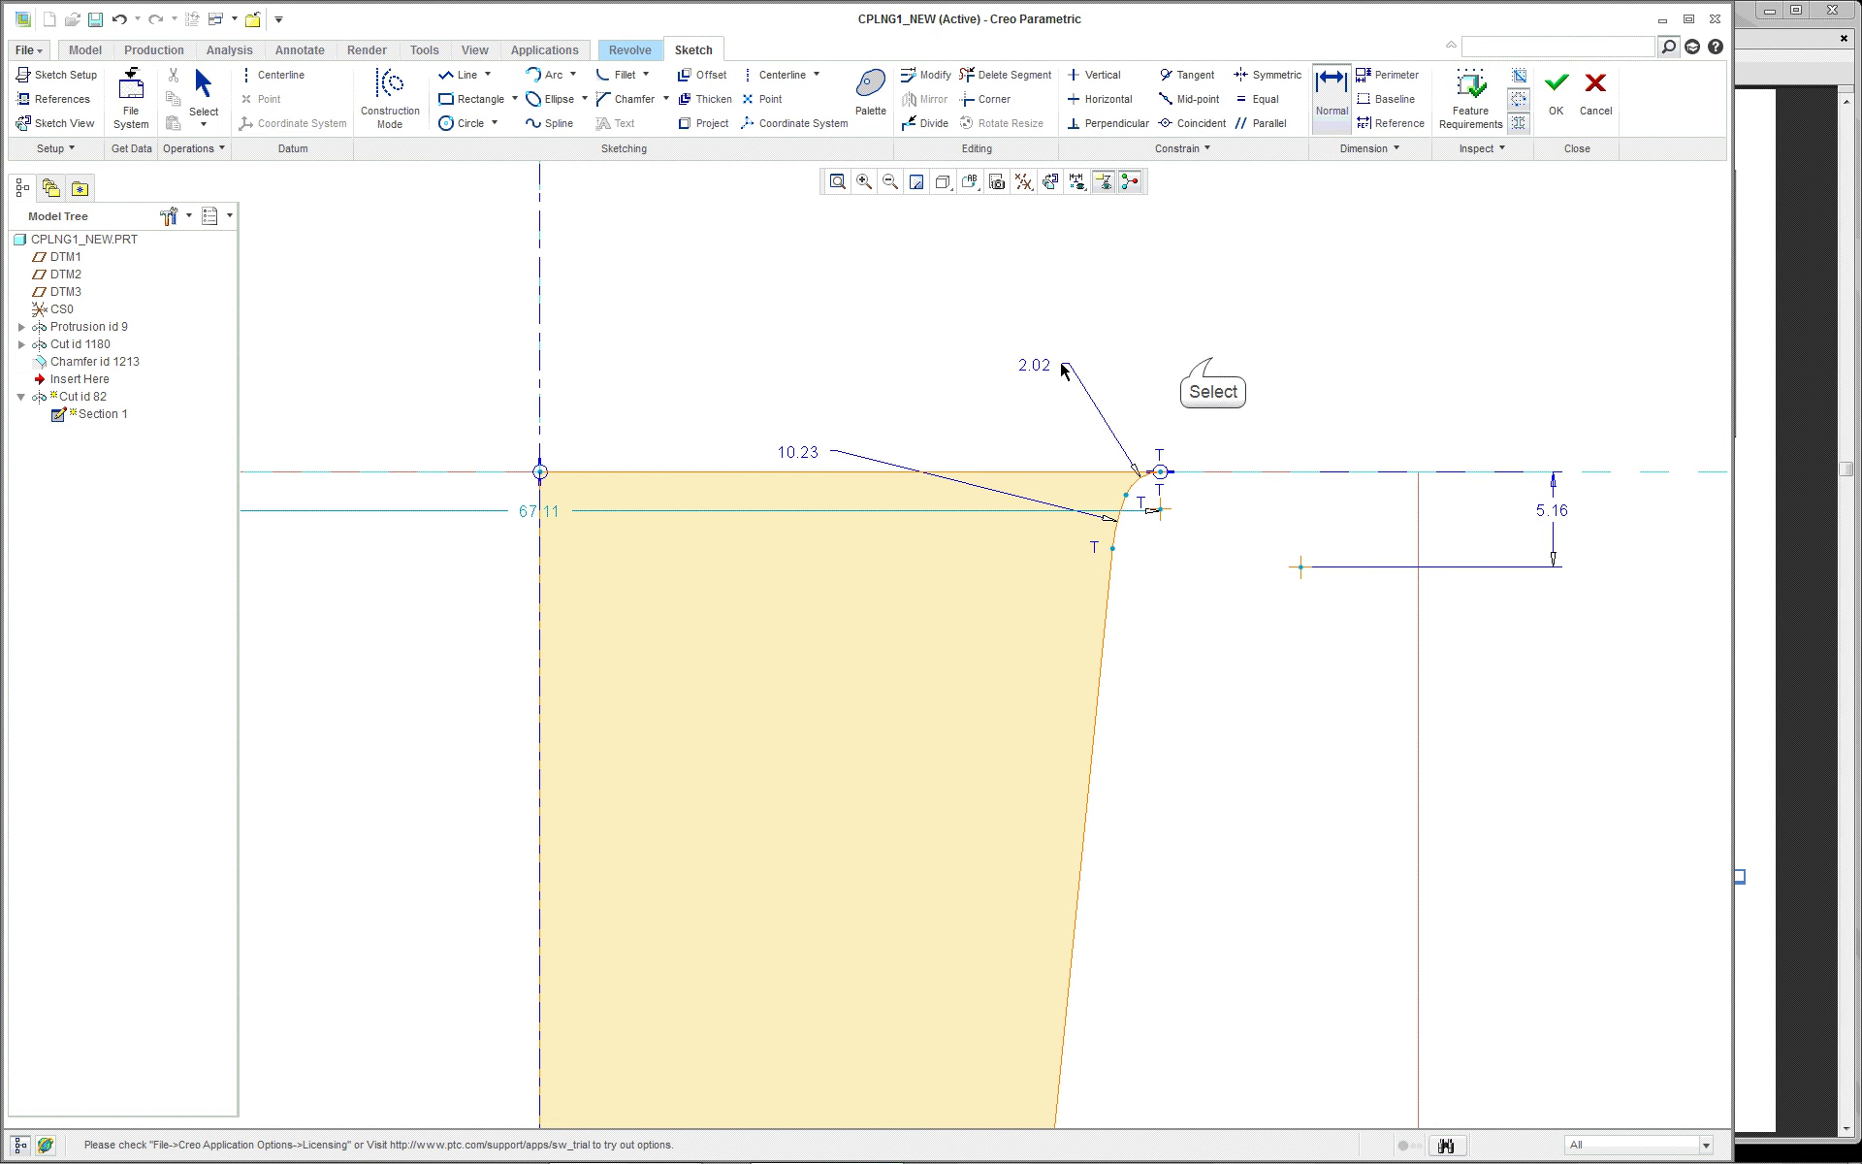
left_click(539, 386)
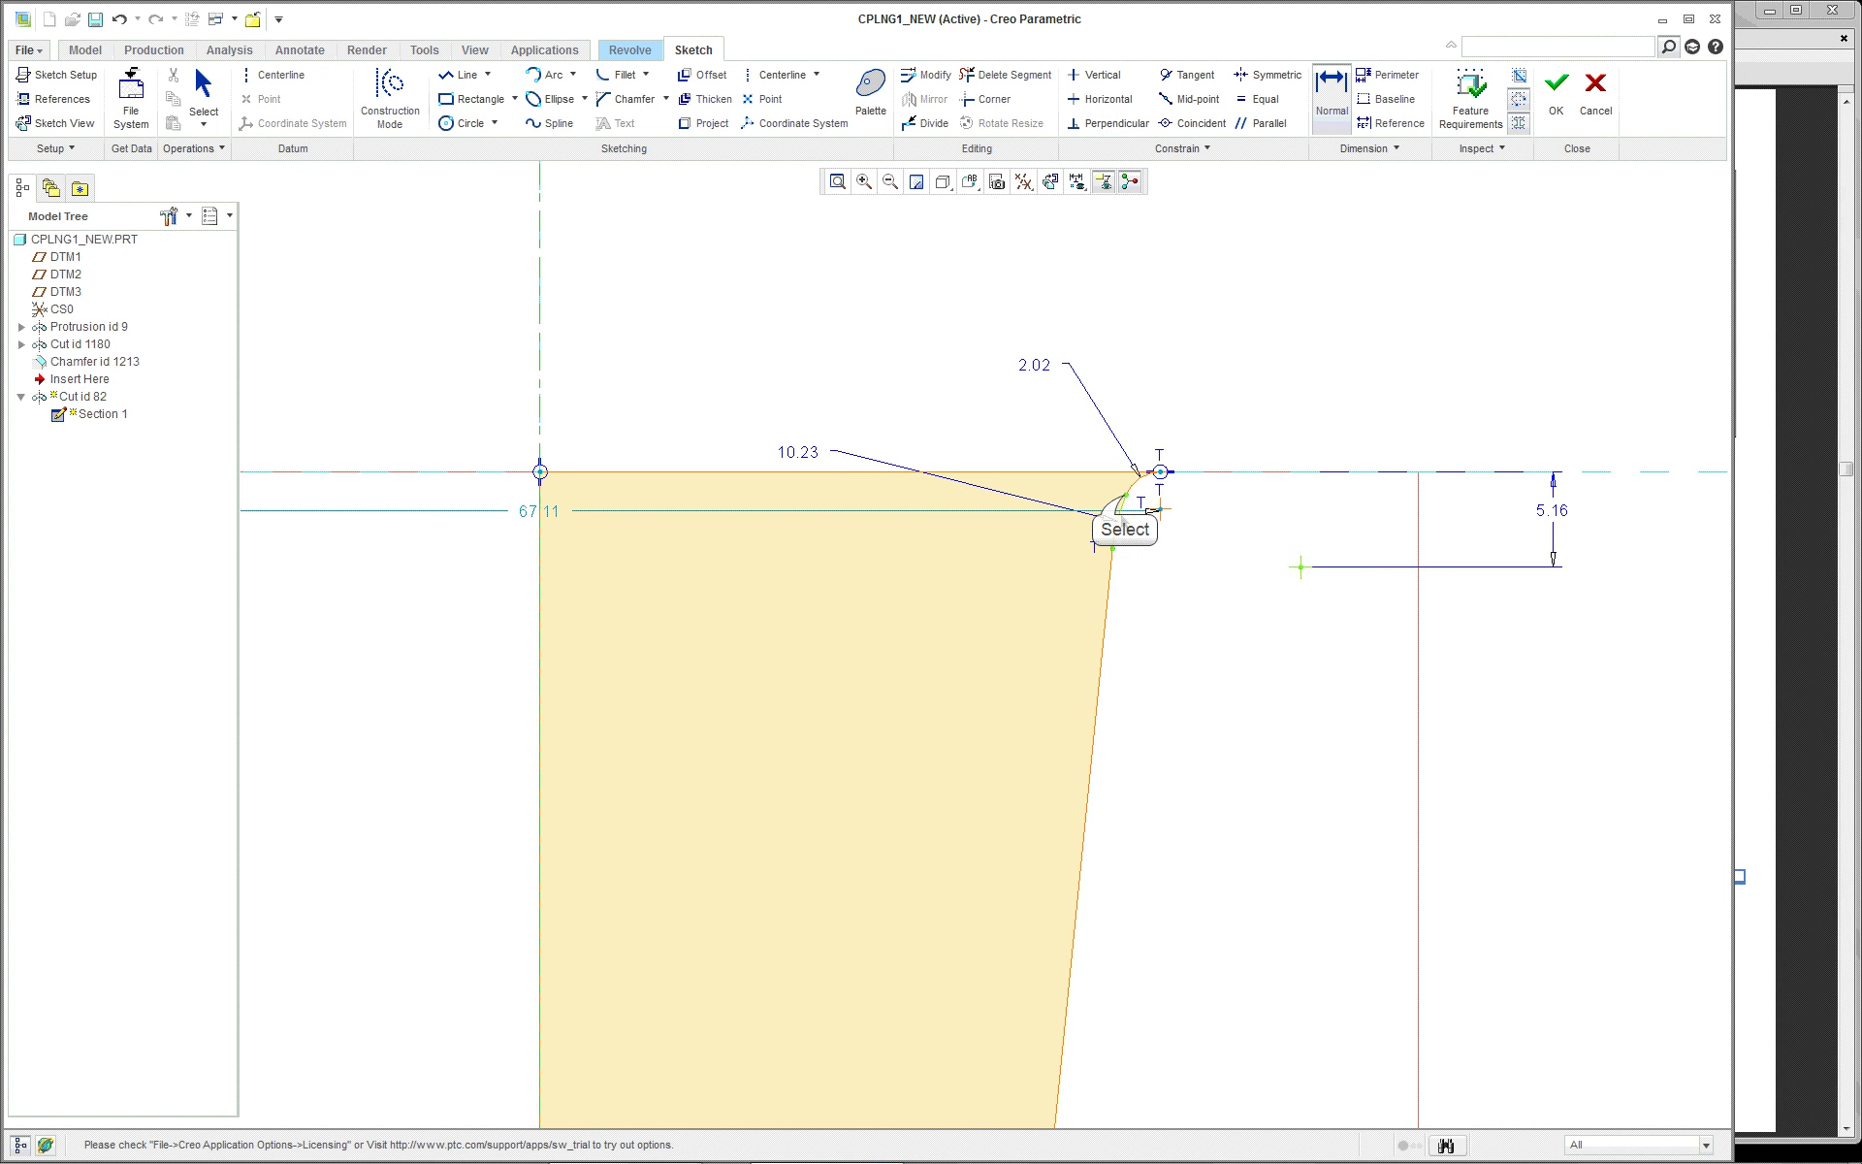
left_click(540, 386)
middle_click(656, 360)
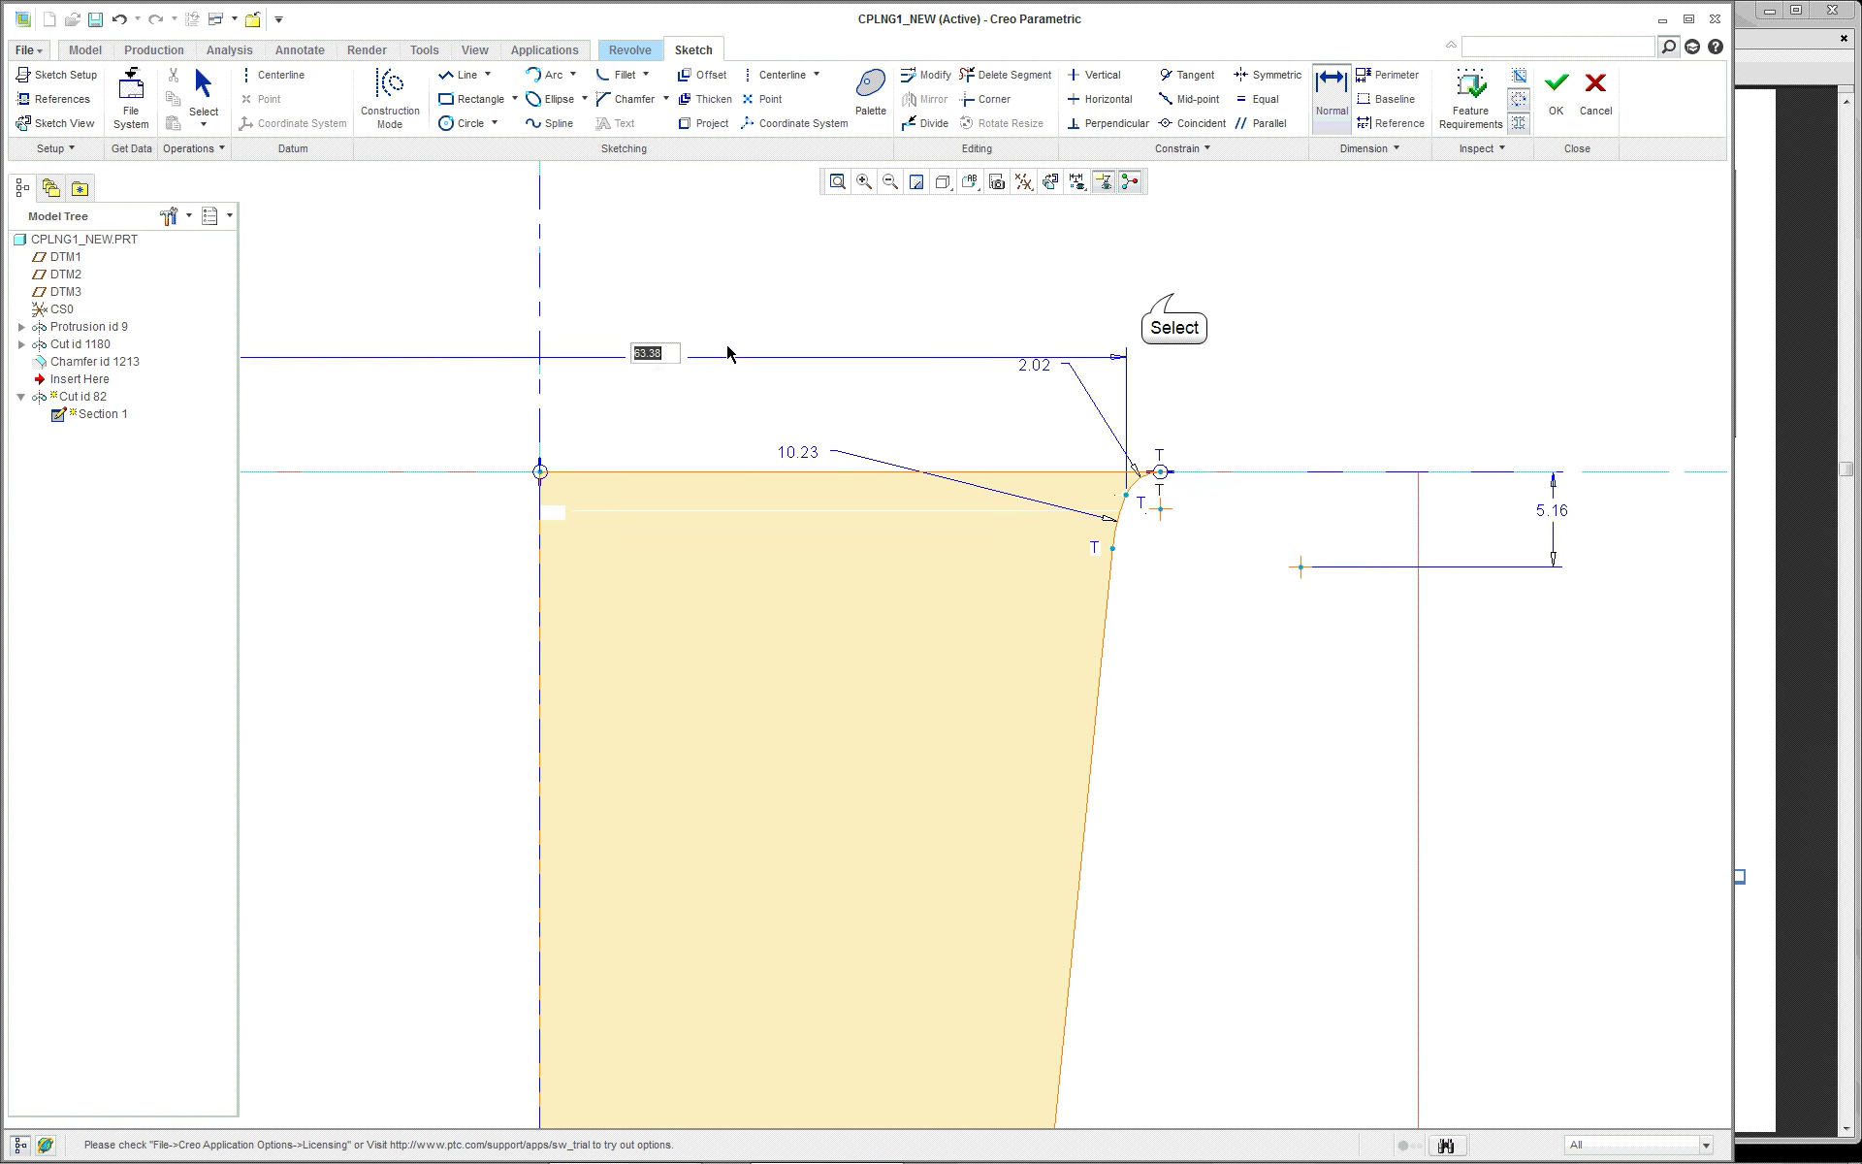
key("Return")
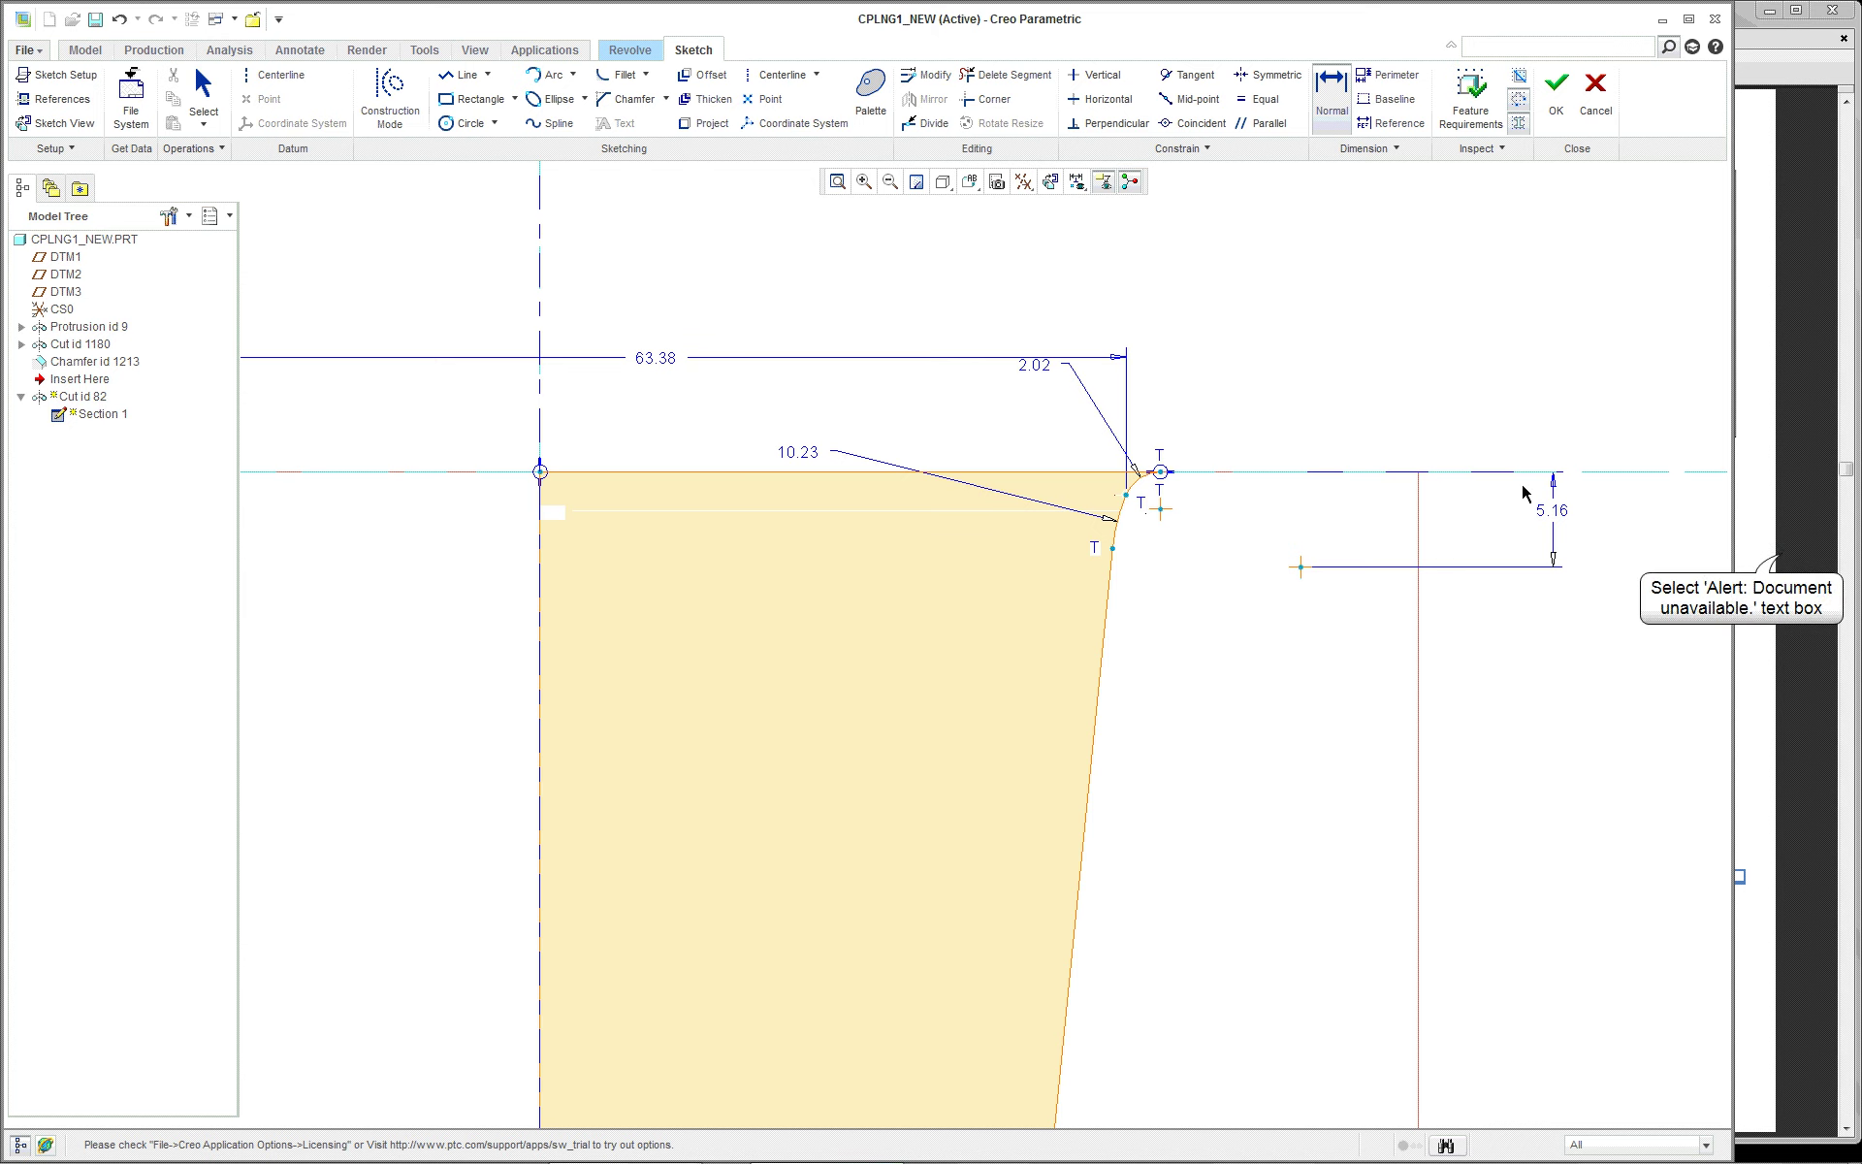
Compare the full dimensioned bore profile with the Section Sketch Rounds figure in the PDF
left_click(1783, 561)
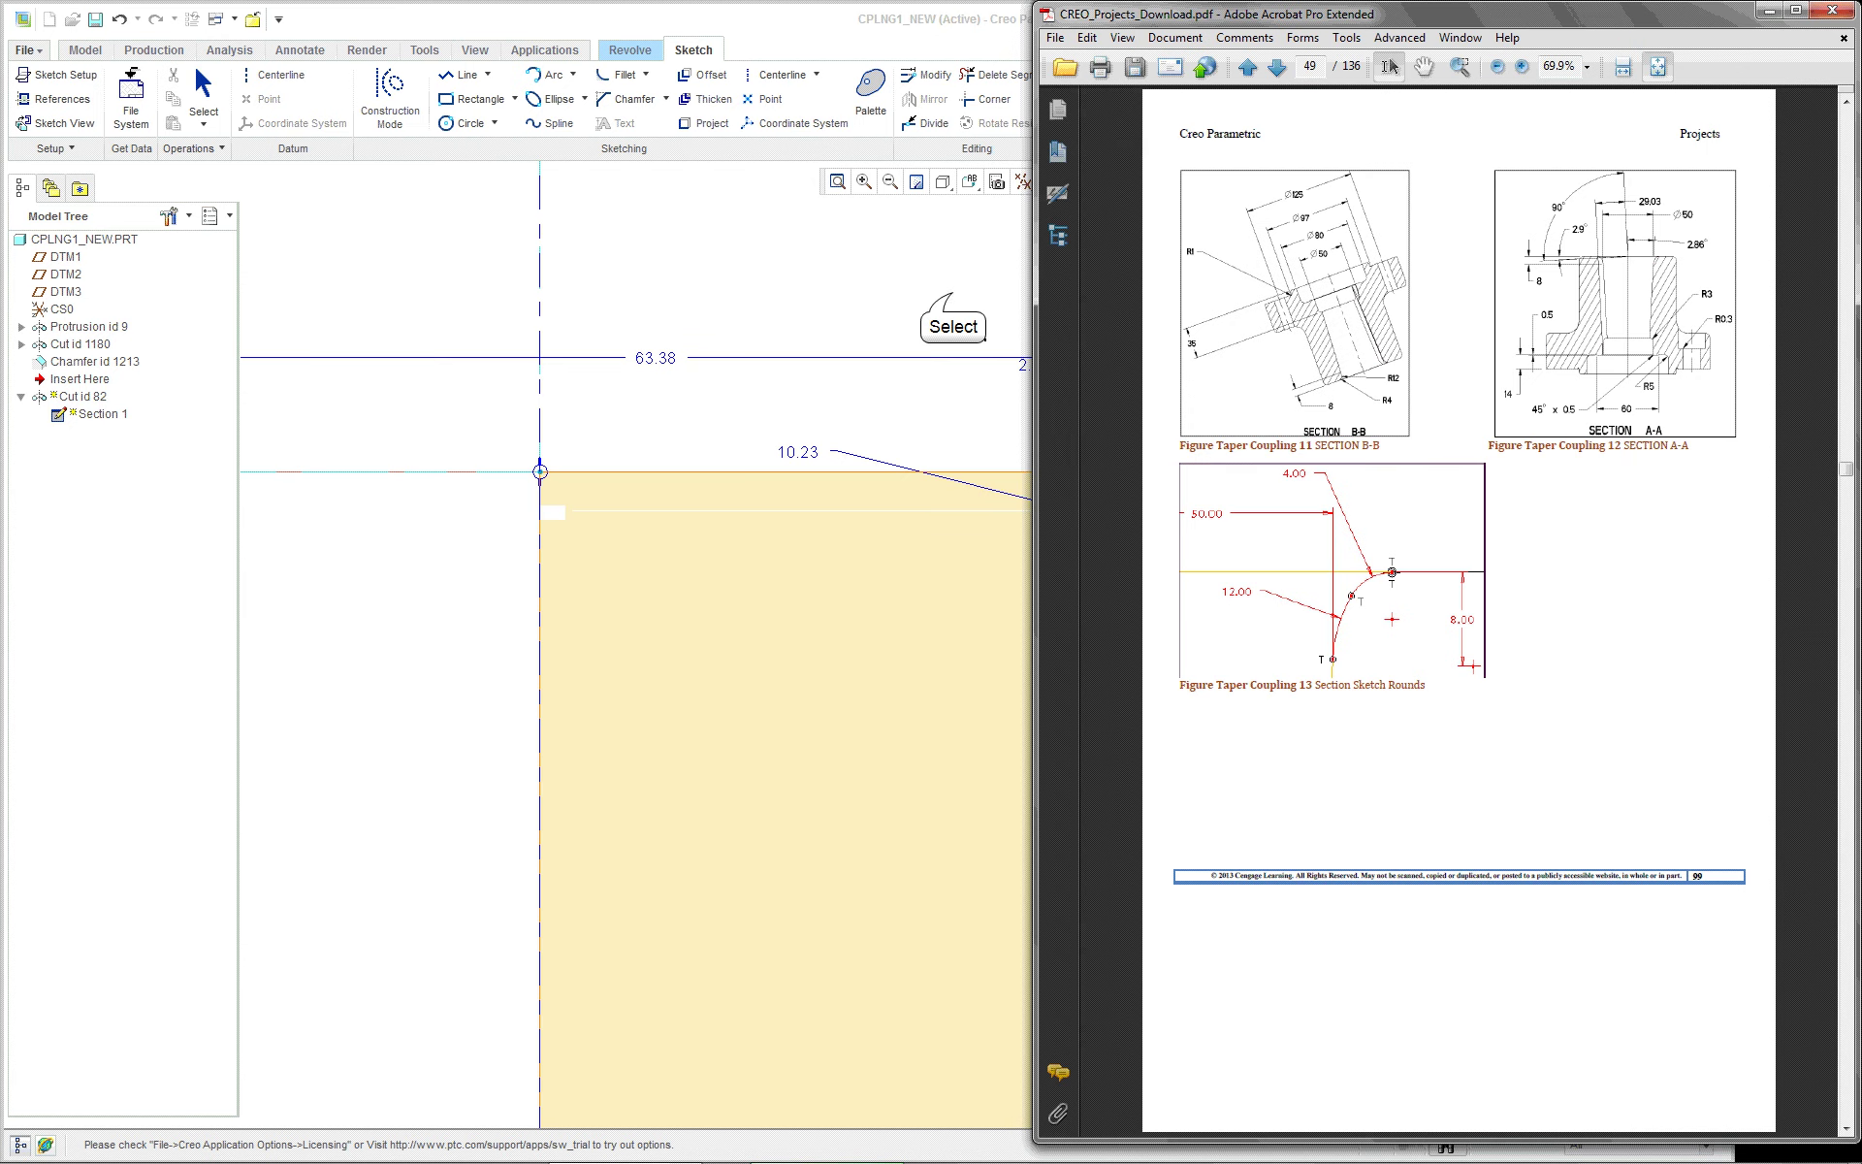
left_click(954, 294)
scroll(1206, 555, "up", 1)
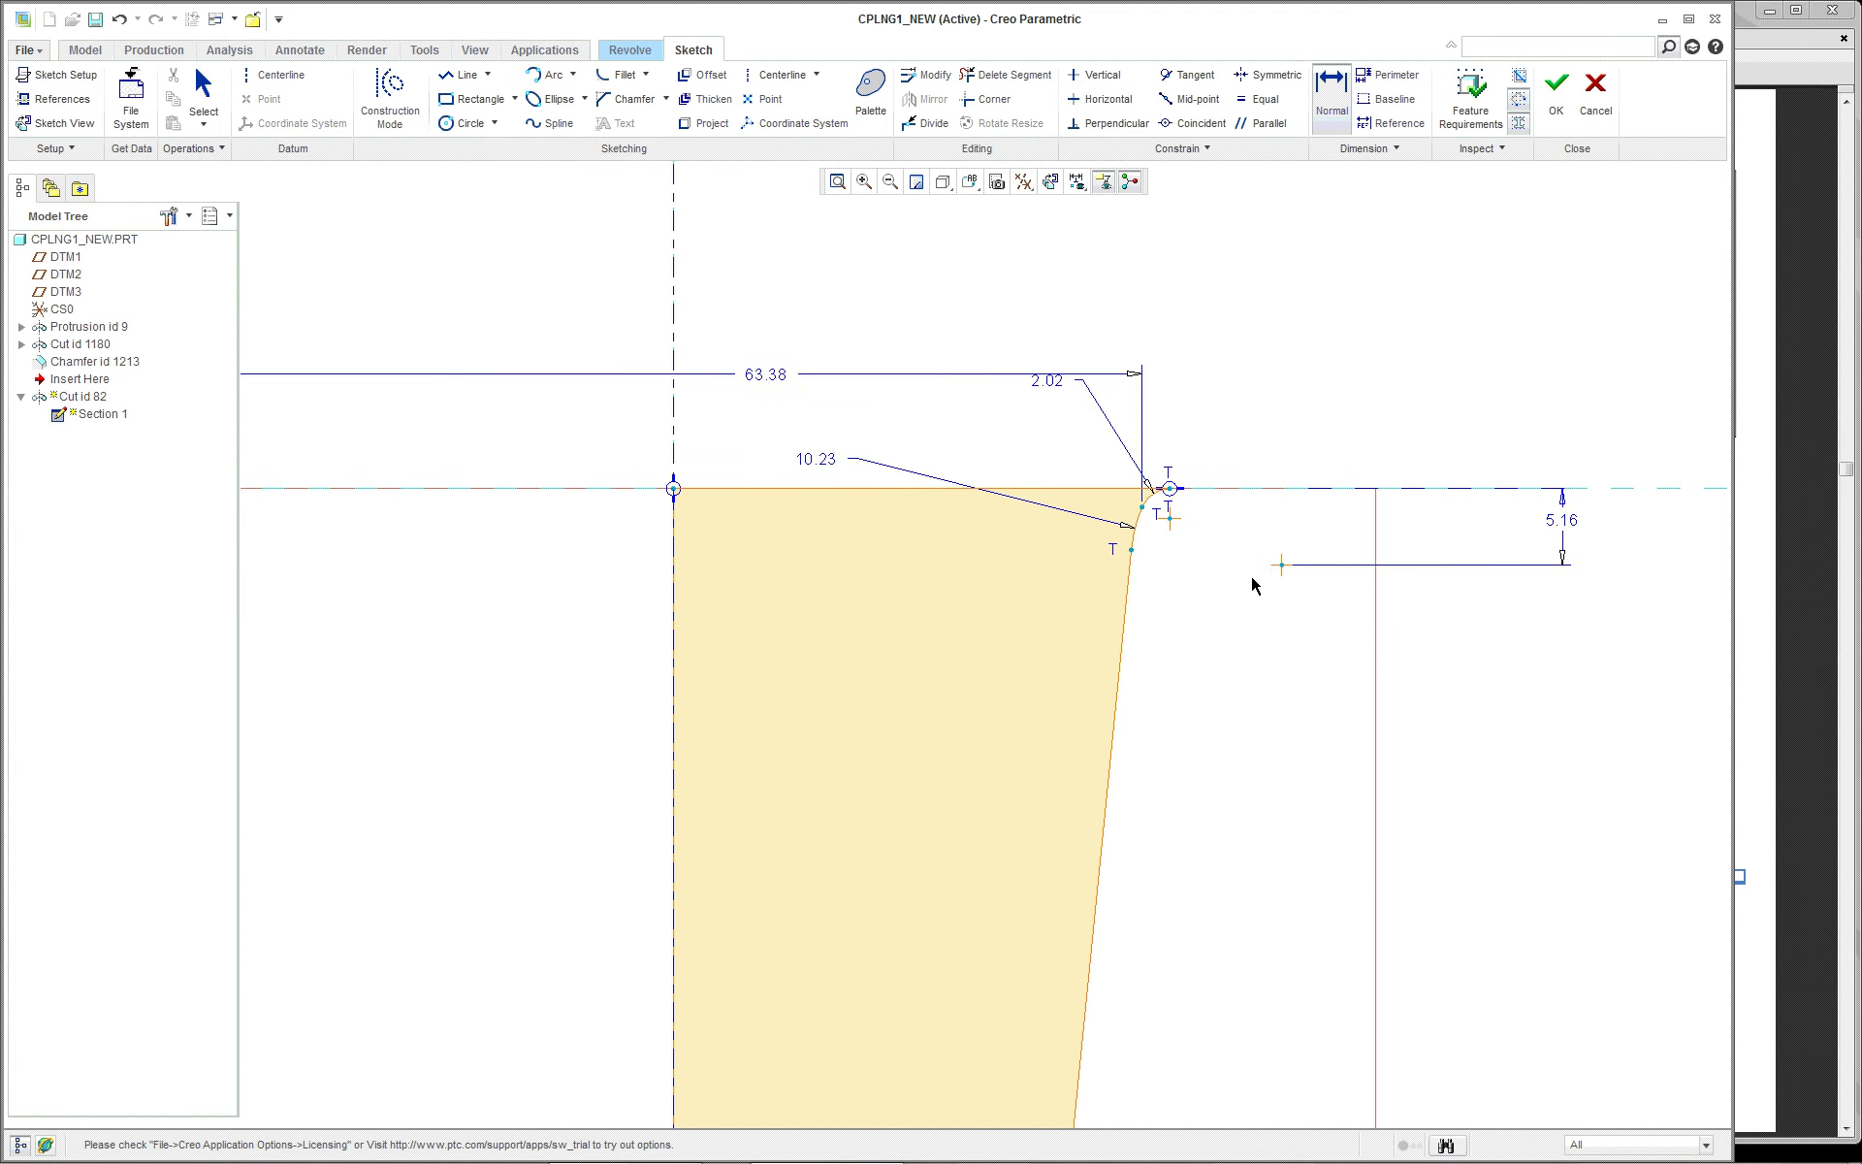
scroll(1251, 584, "up", 2)
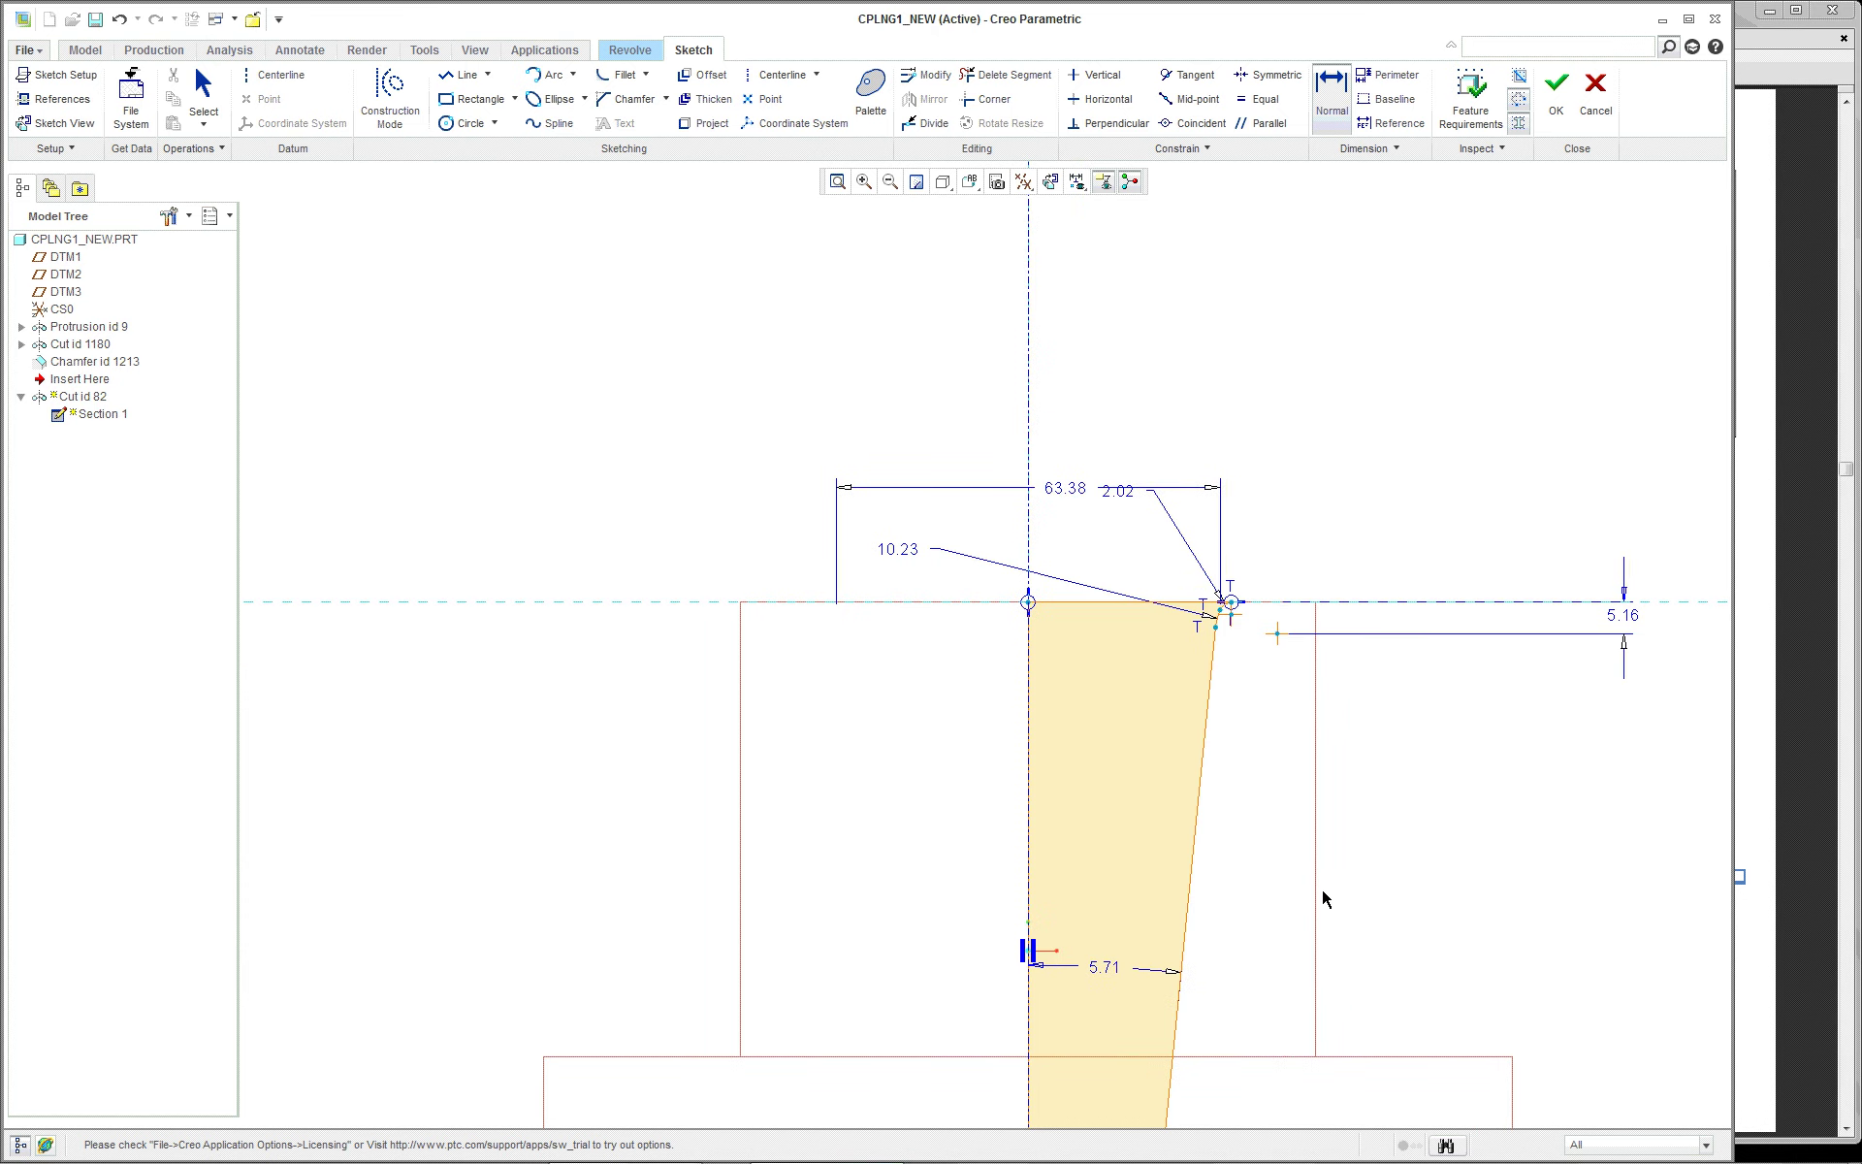
middle_click_drag(1323, 885, 1102, 685)
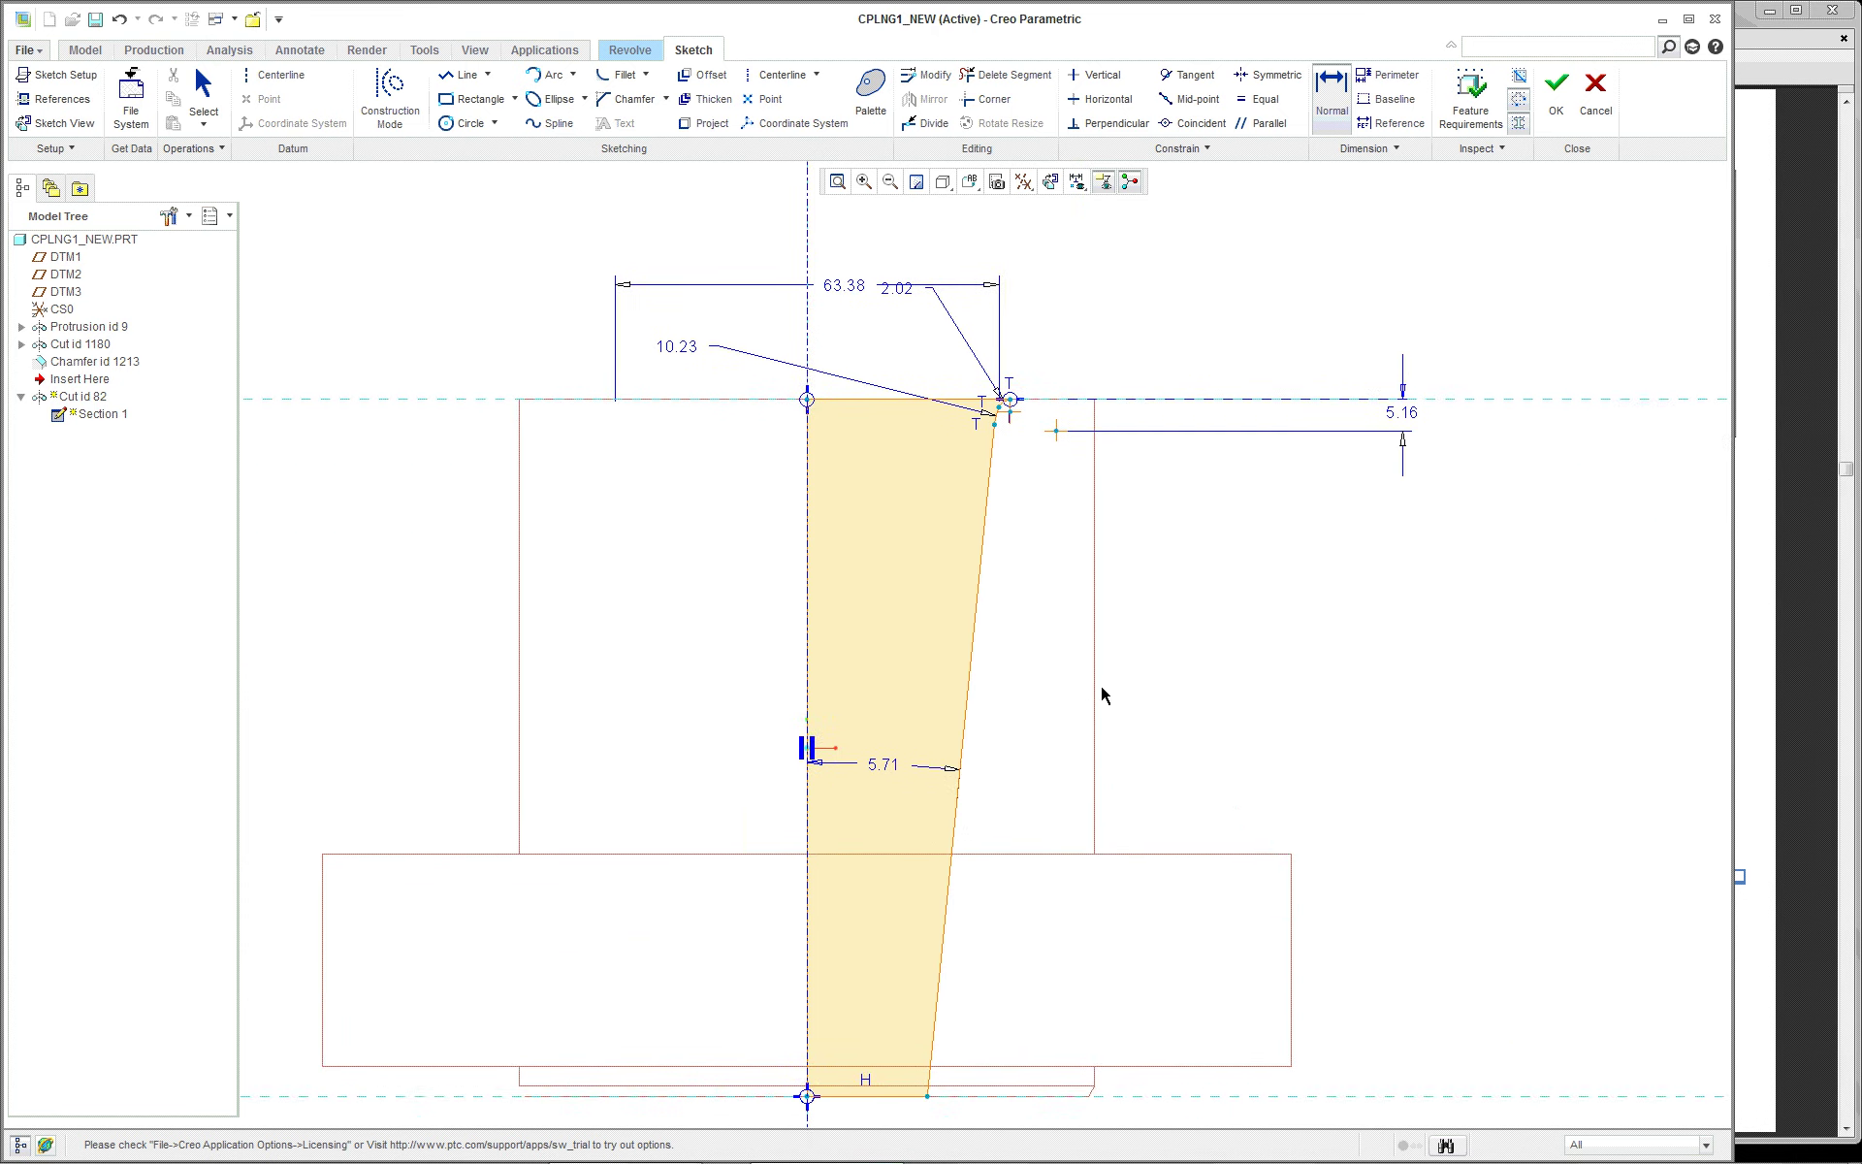
scroll(912, 706, "up", 2)
scroll(912, 706, "down", 1)
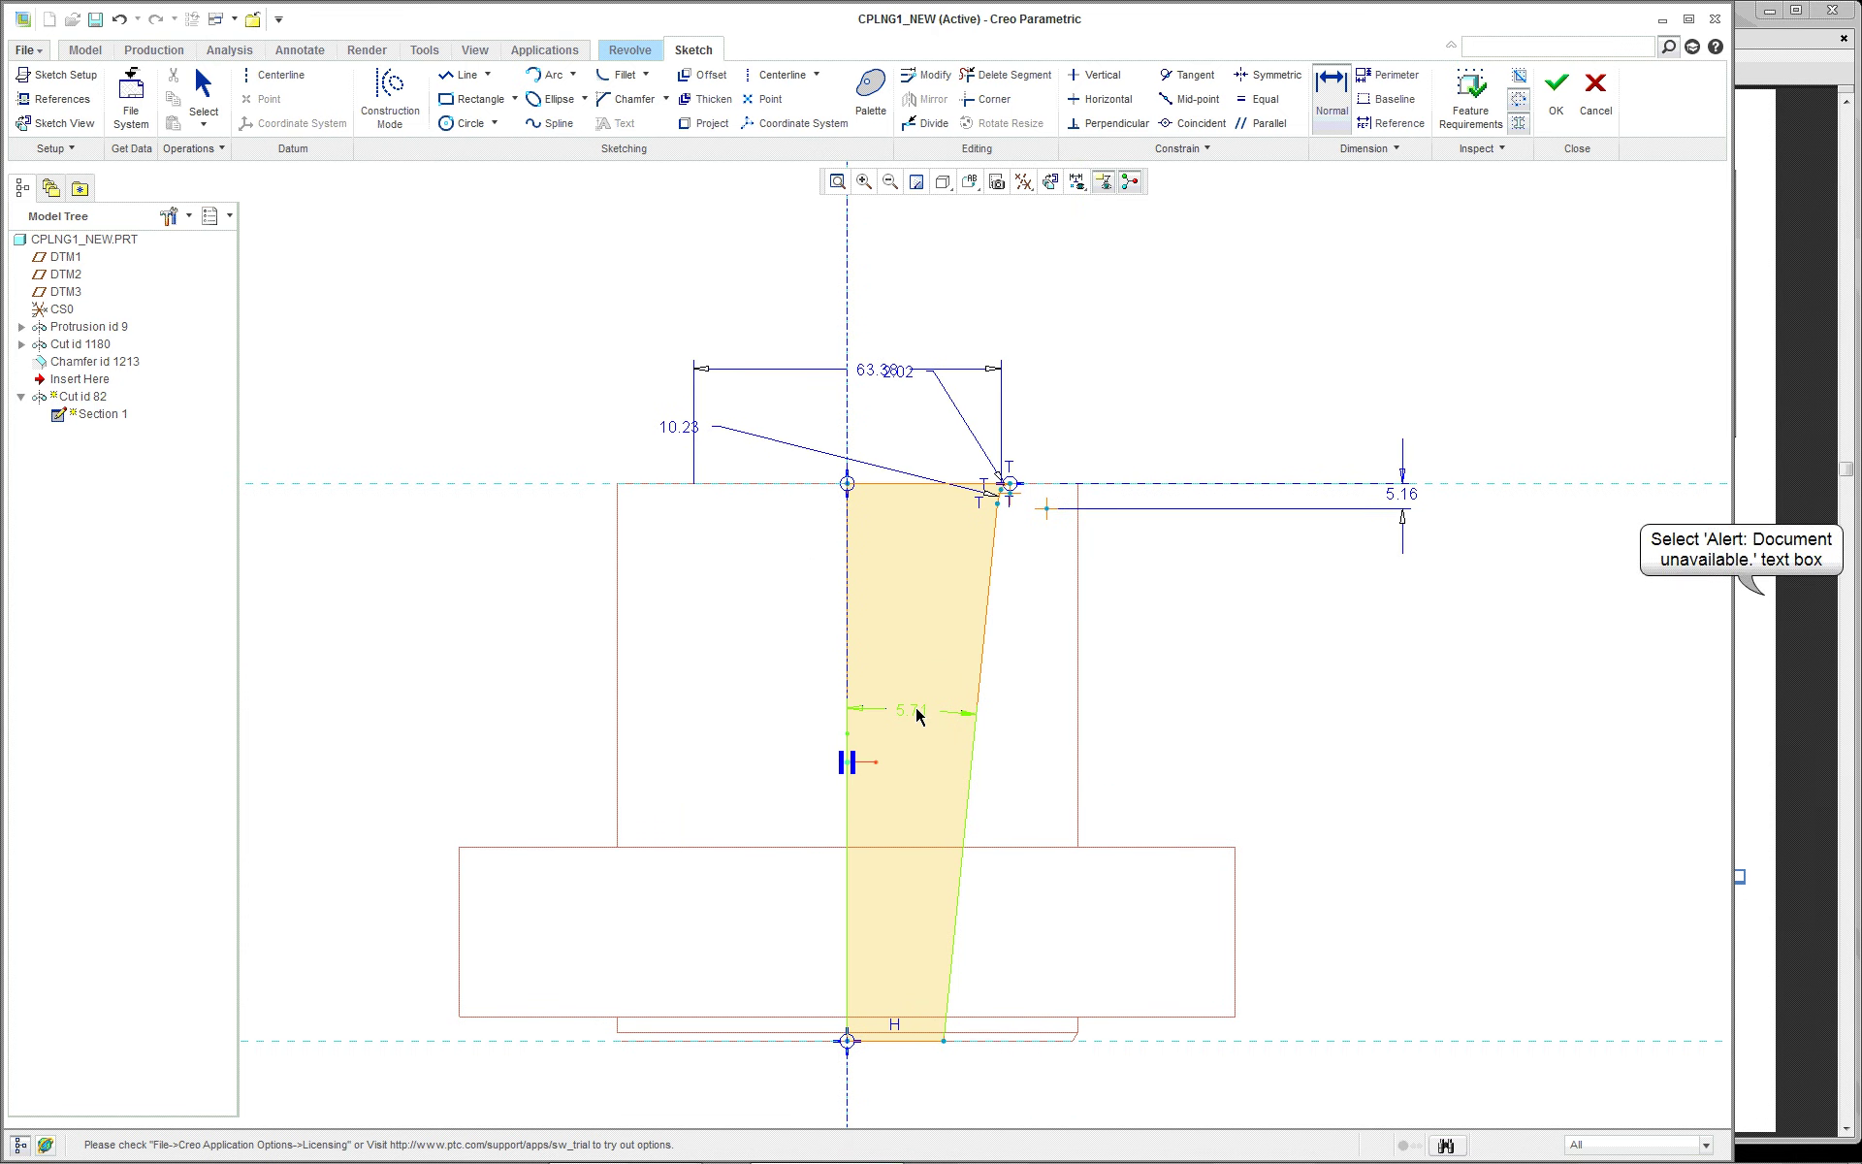
Look up the bore's taper angle in the PDF's SECTION A-A drawing and set the sketch's angle to the vertical axis to 2.86 degrees
left_click(1737, 615)
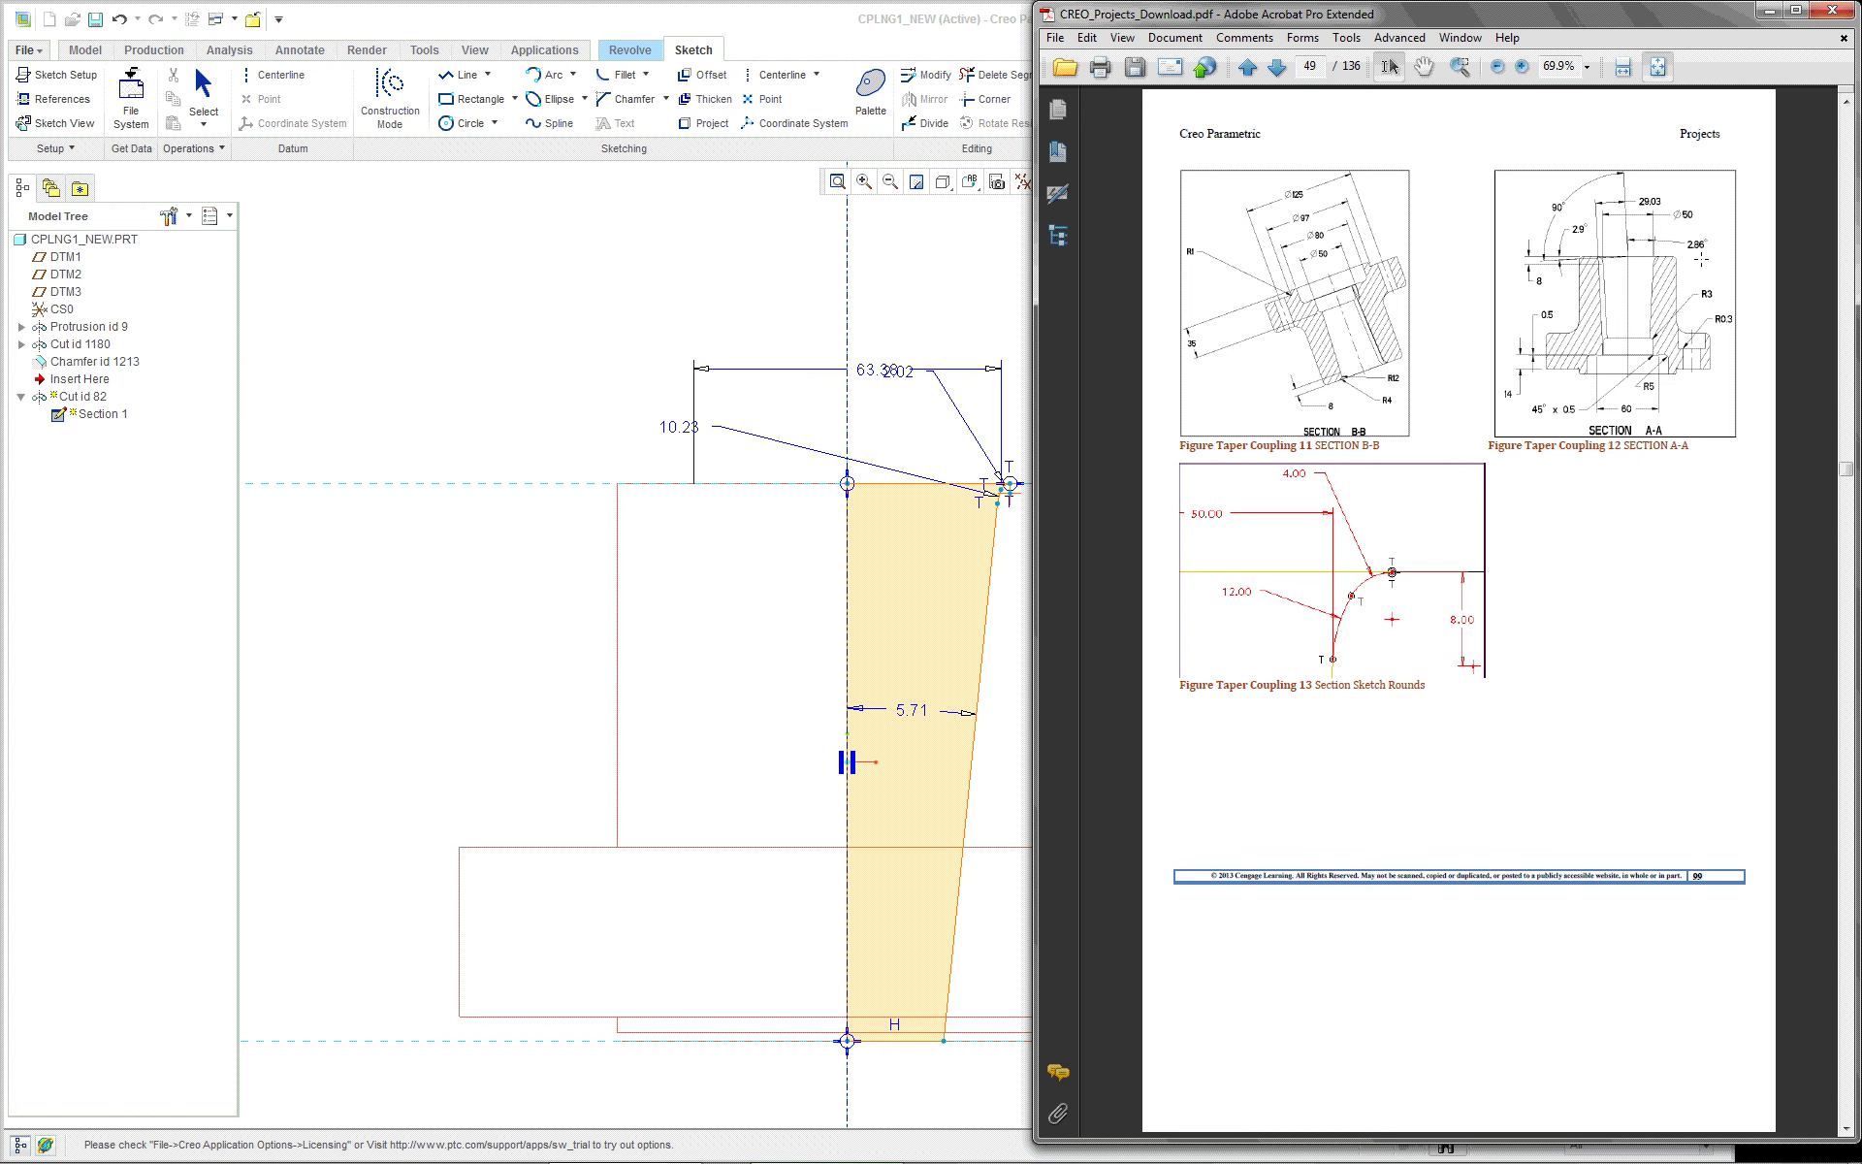
left_click(921, 716)
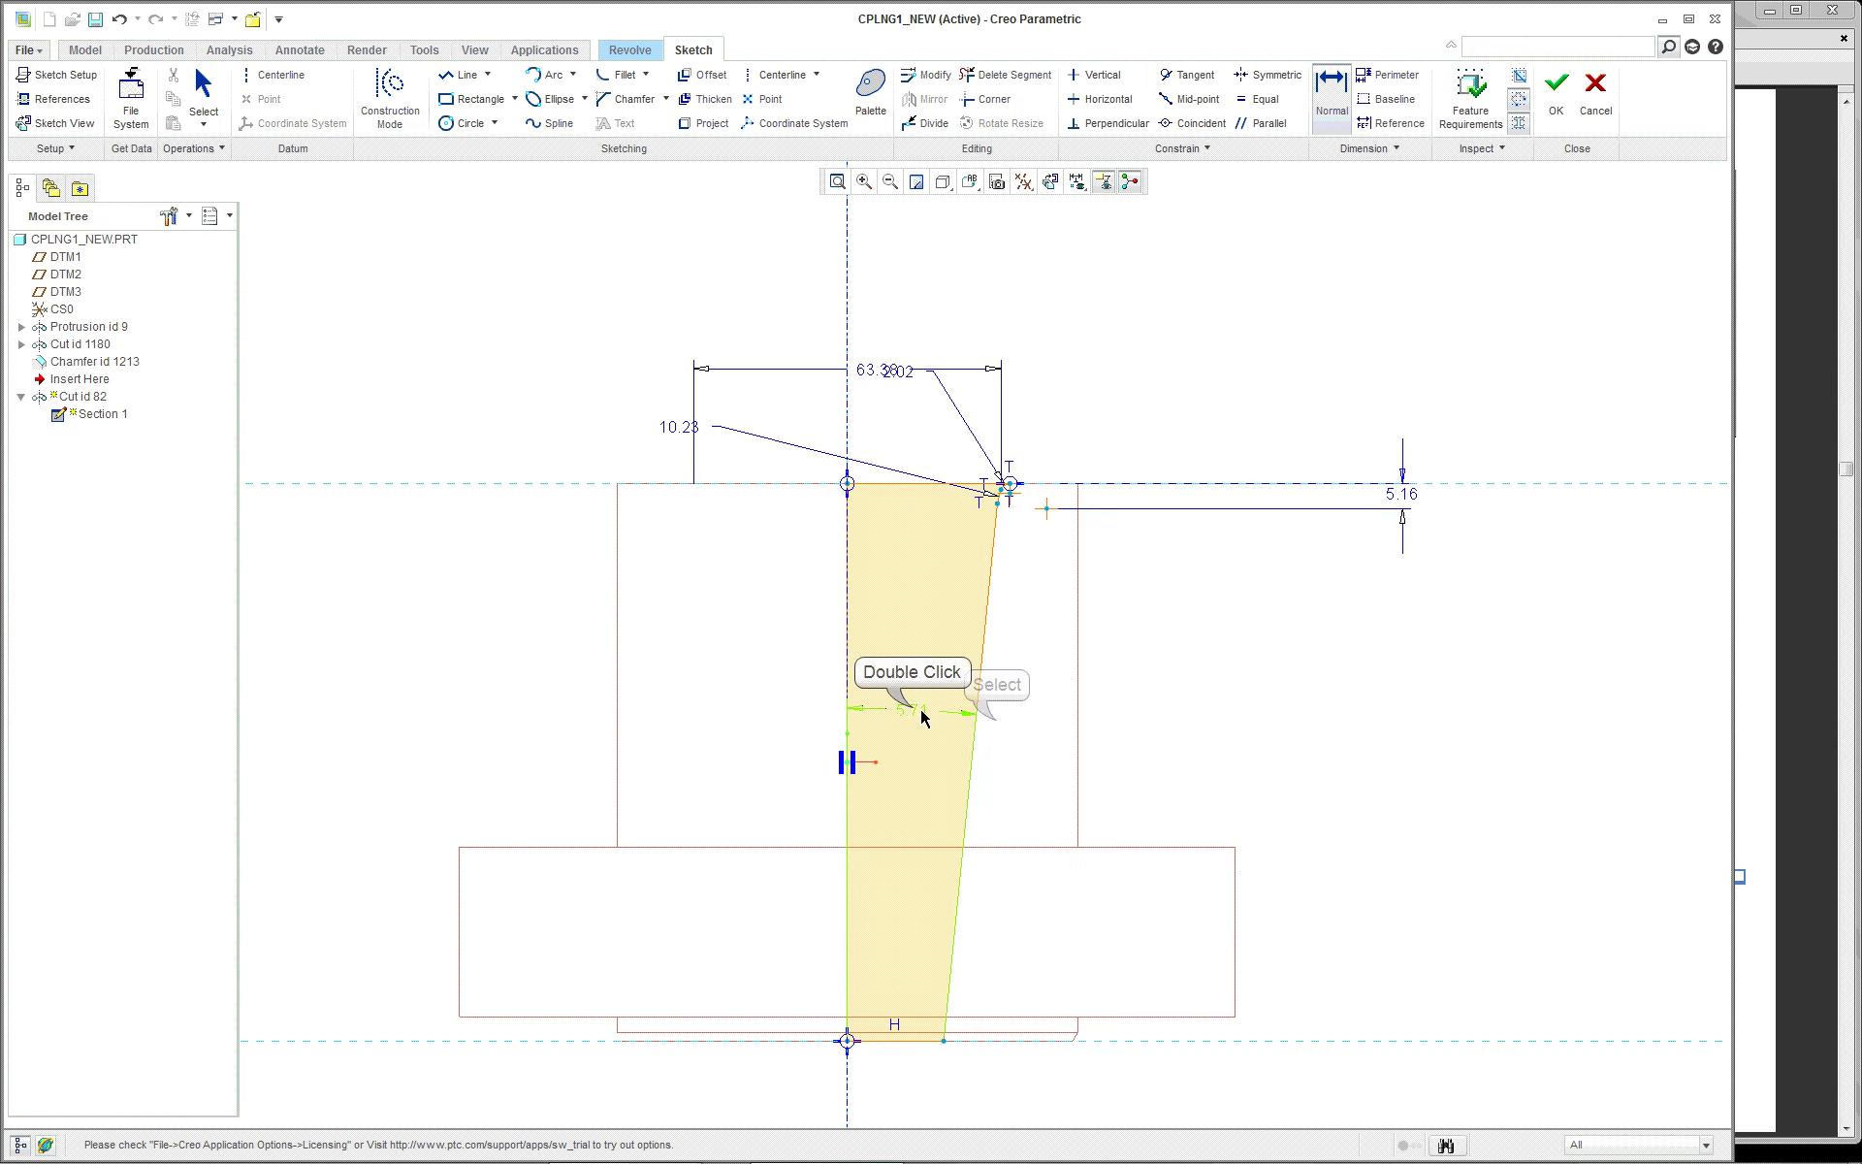
double_click(921, 715)
type("2")
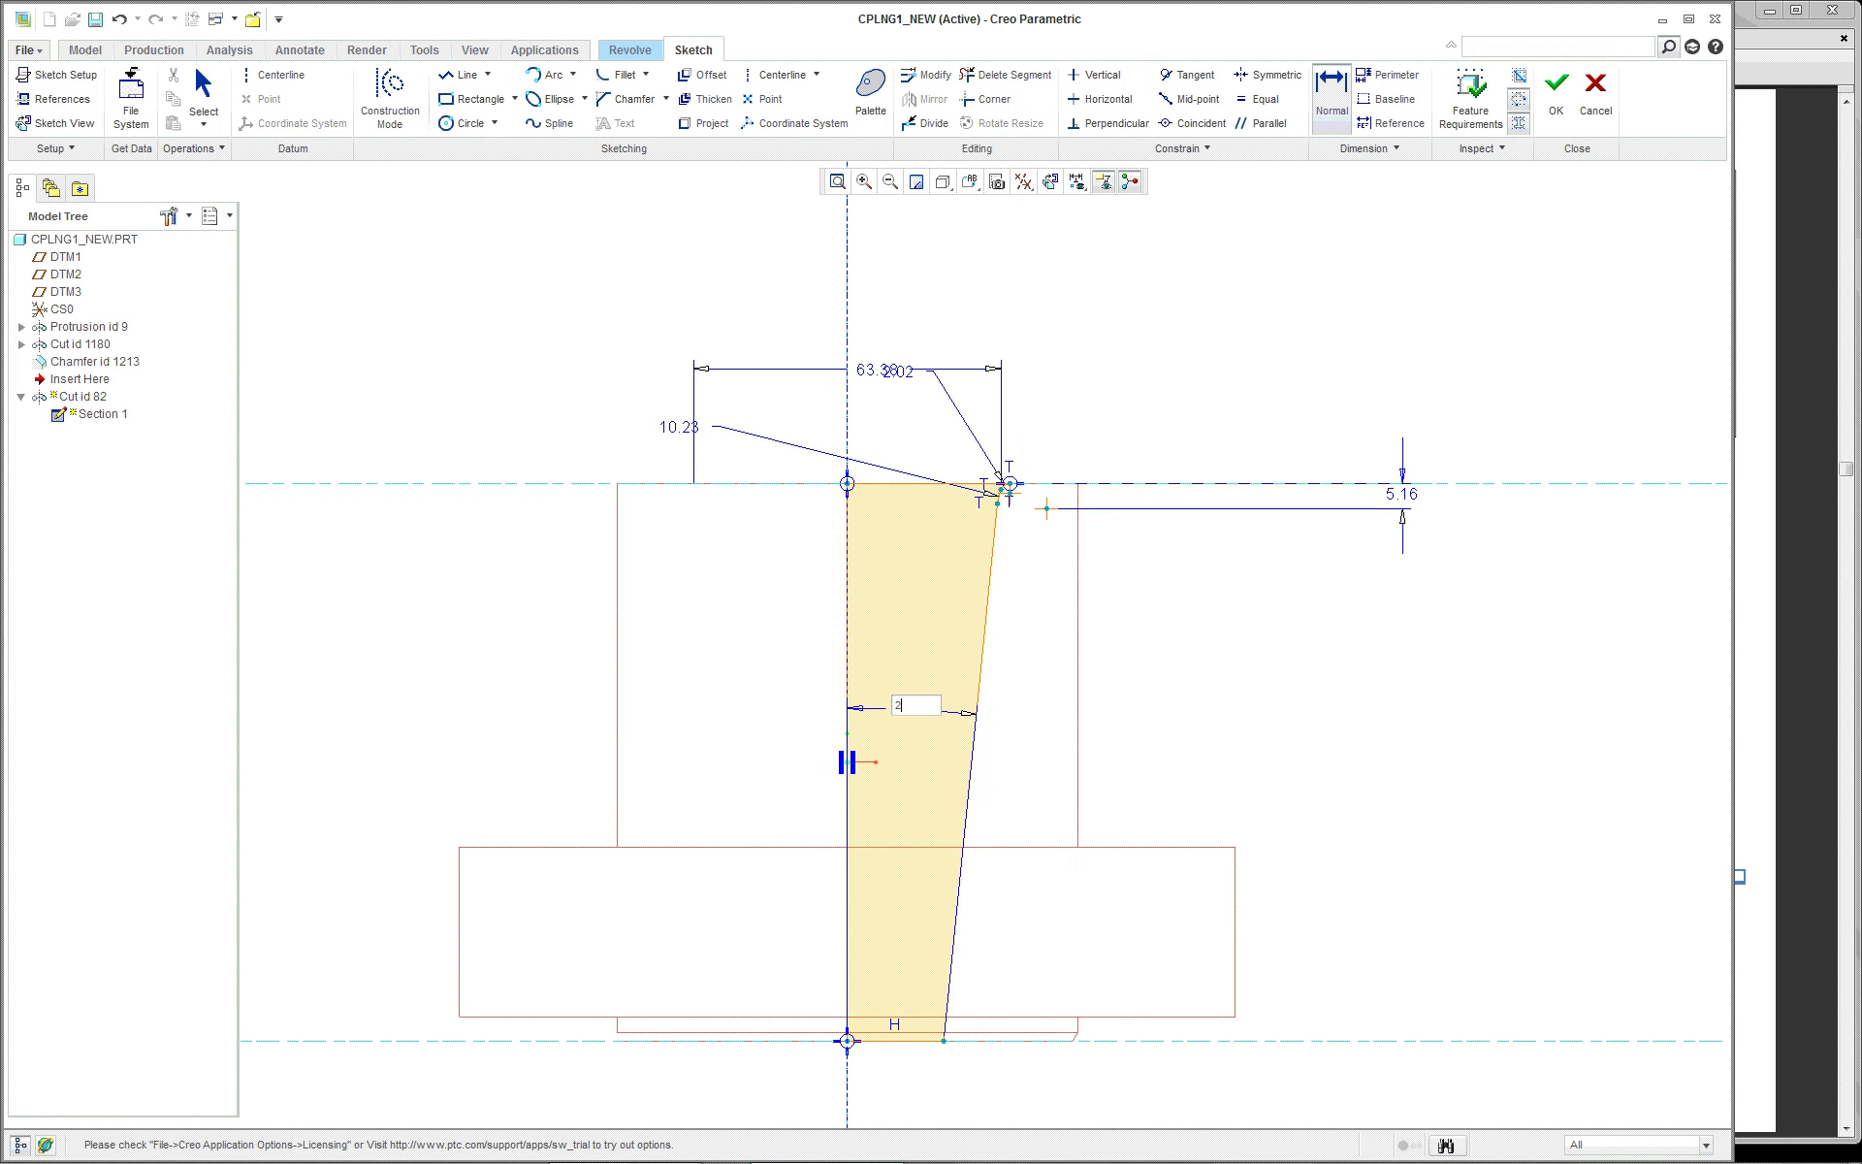
type(".86")
key("Return")
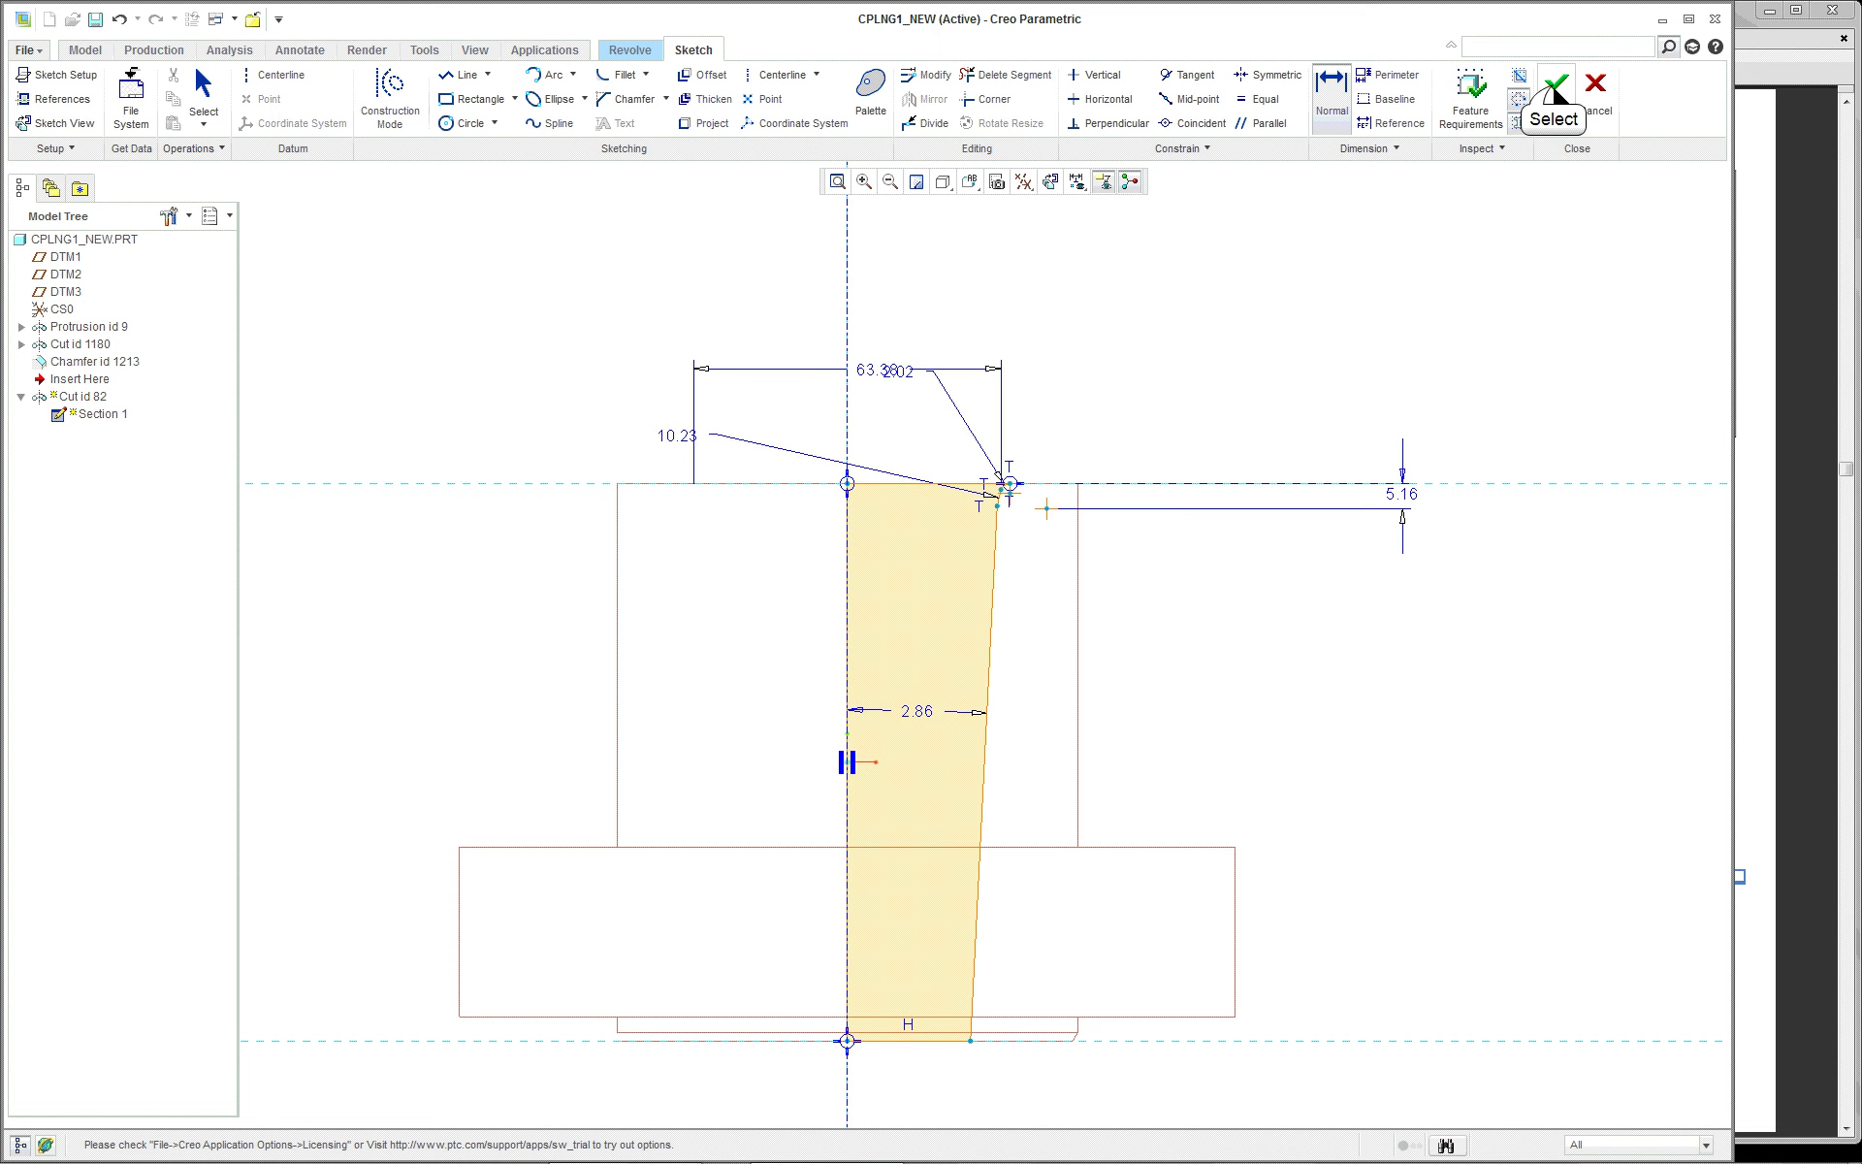
Finish the section and complete the 360-degree revolved cut, accepting the regeneration result despite the failed dependent features
left_click(1554, 89)
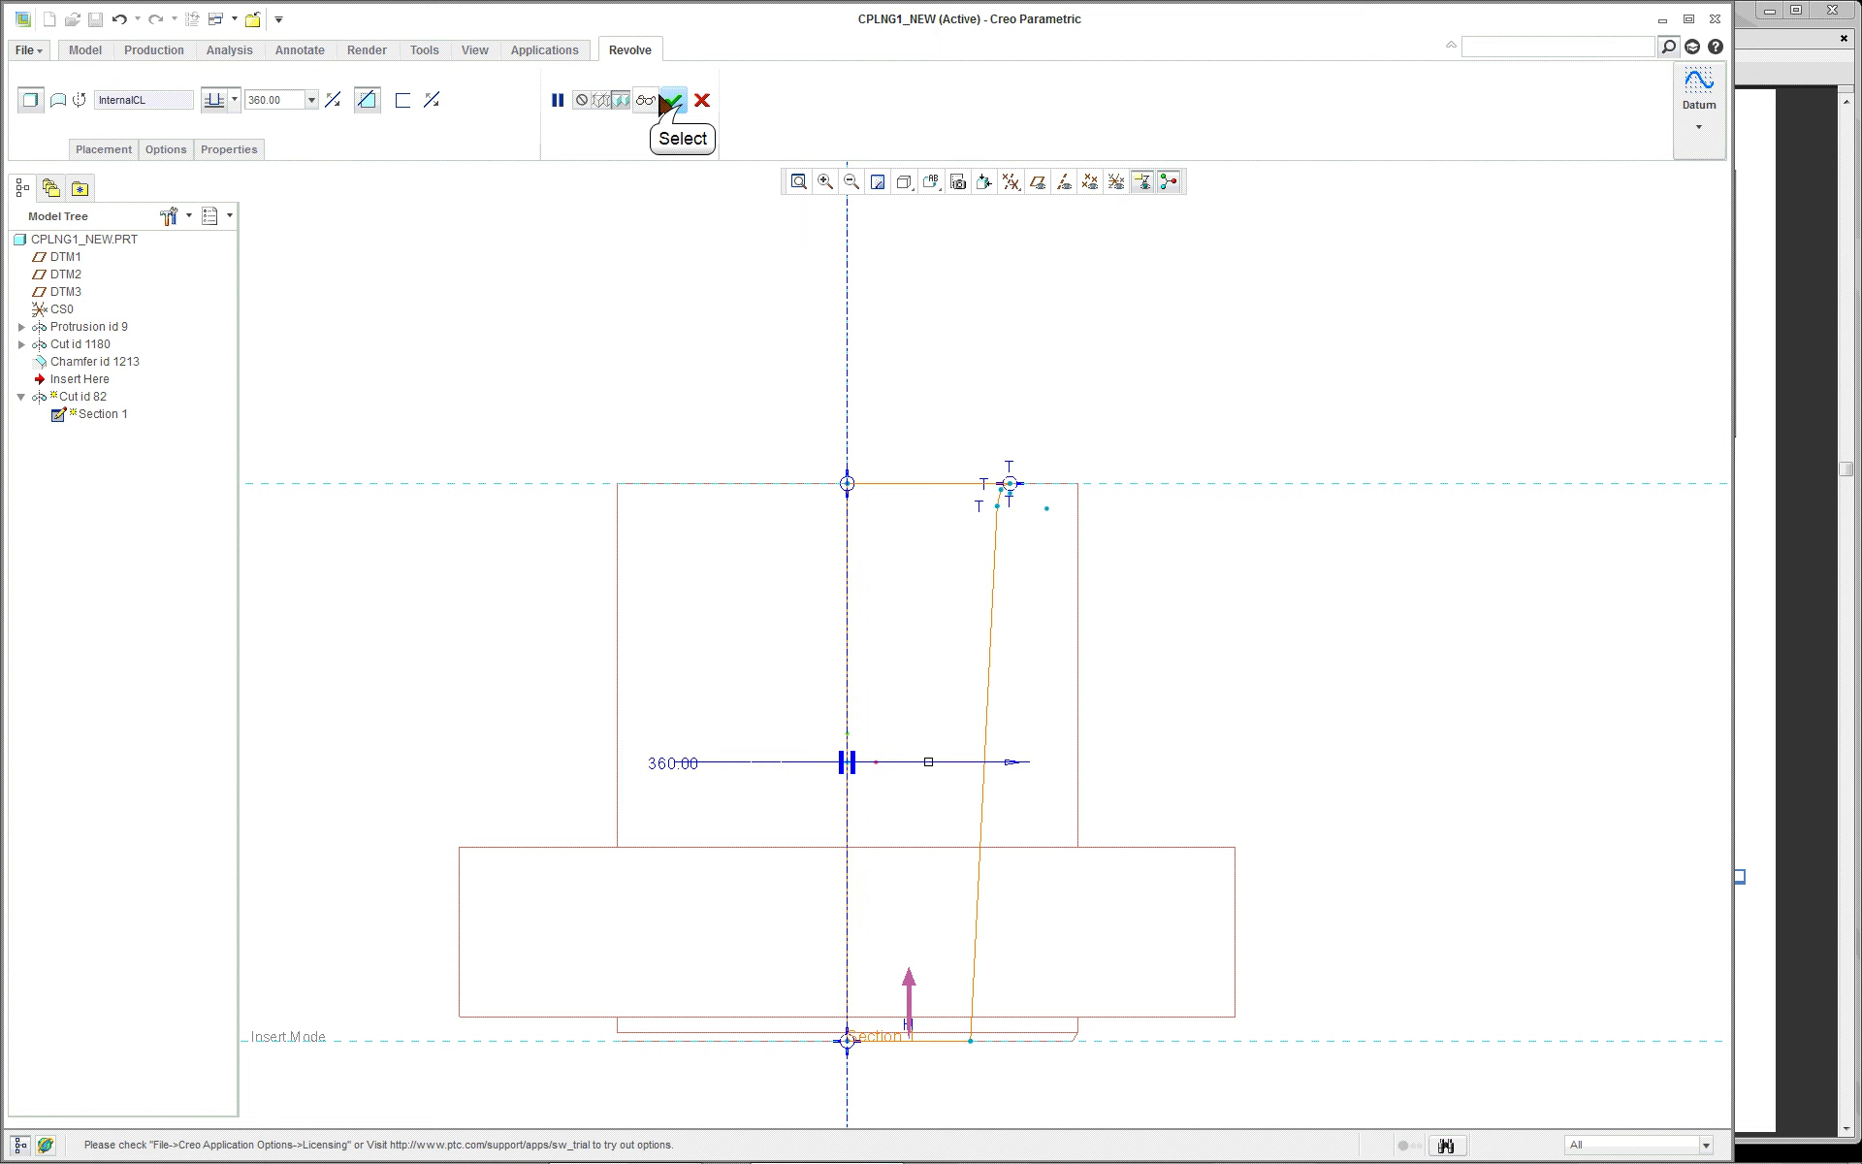
left_click(669, 100)
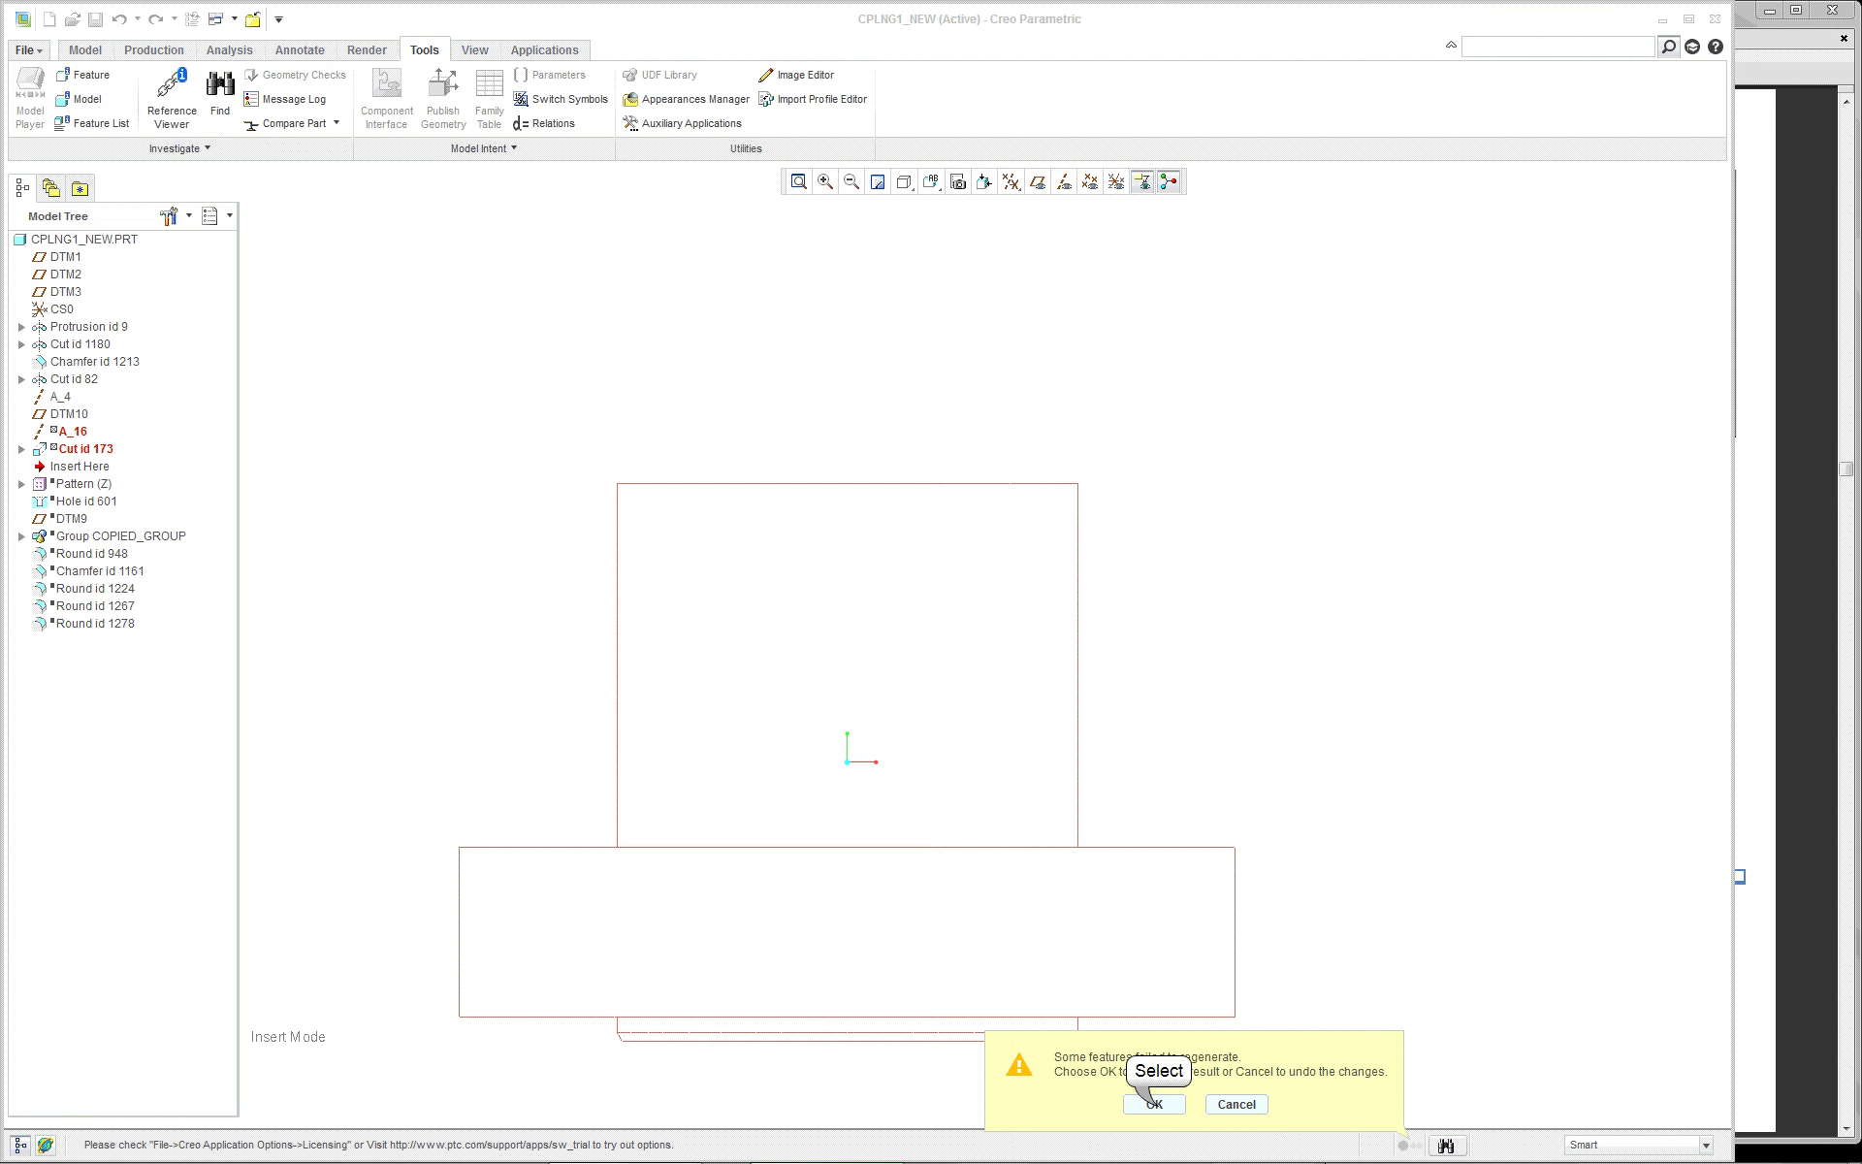
left_click(1153, 1104)
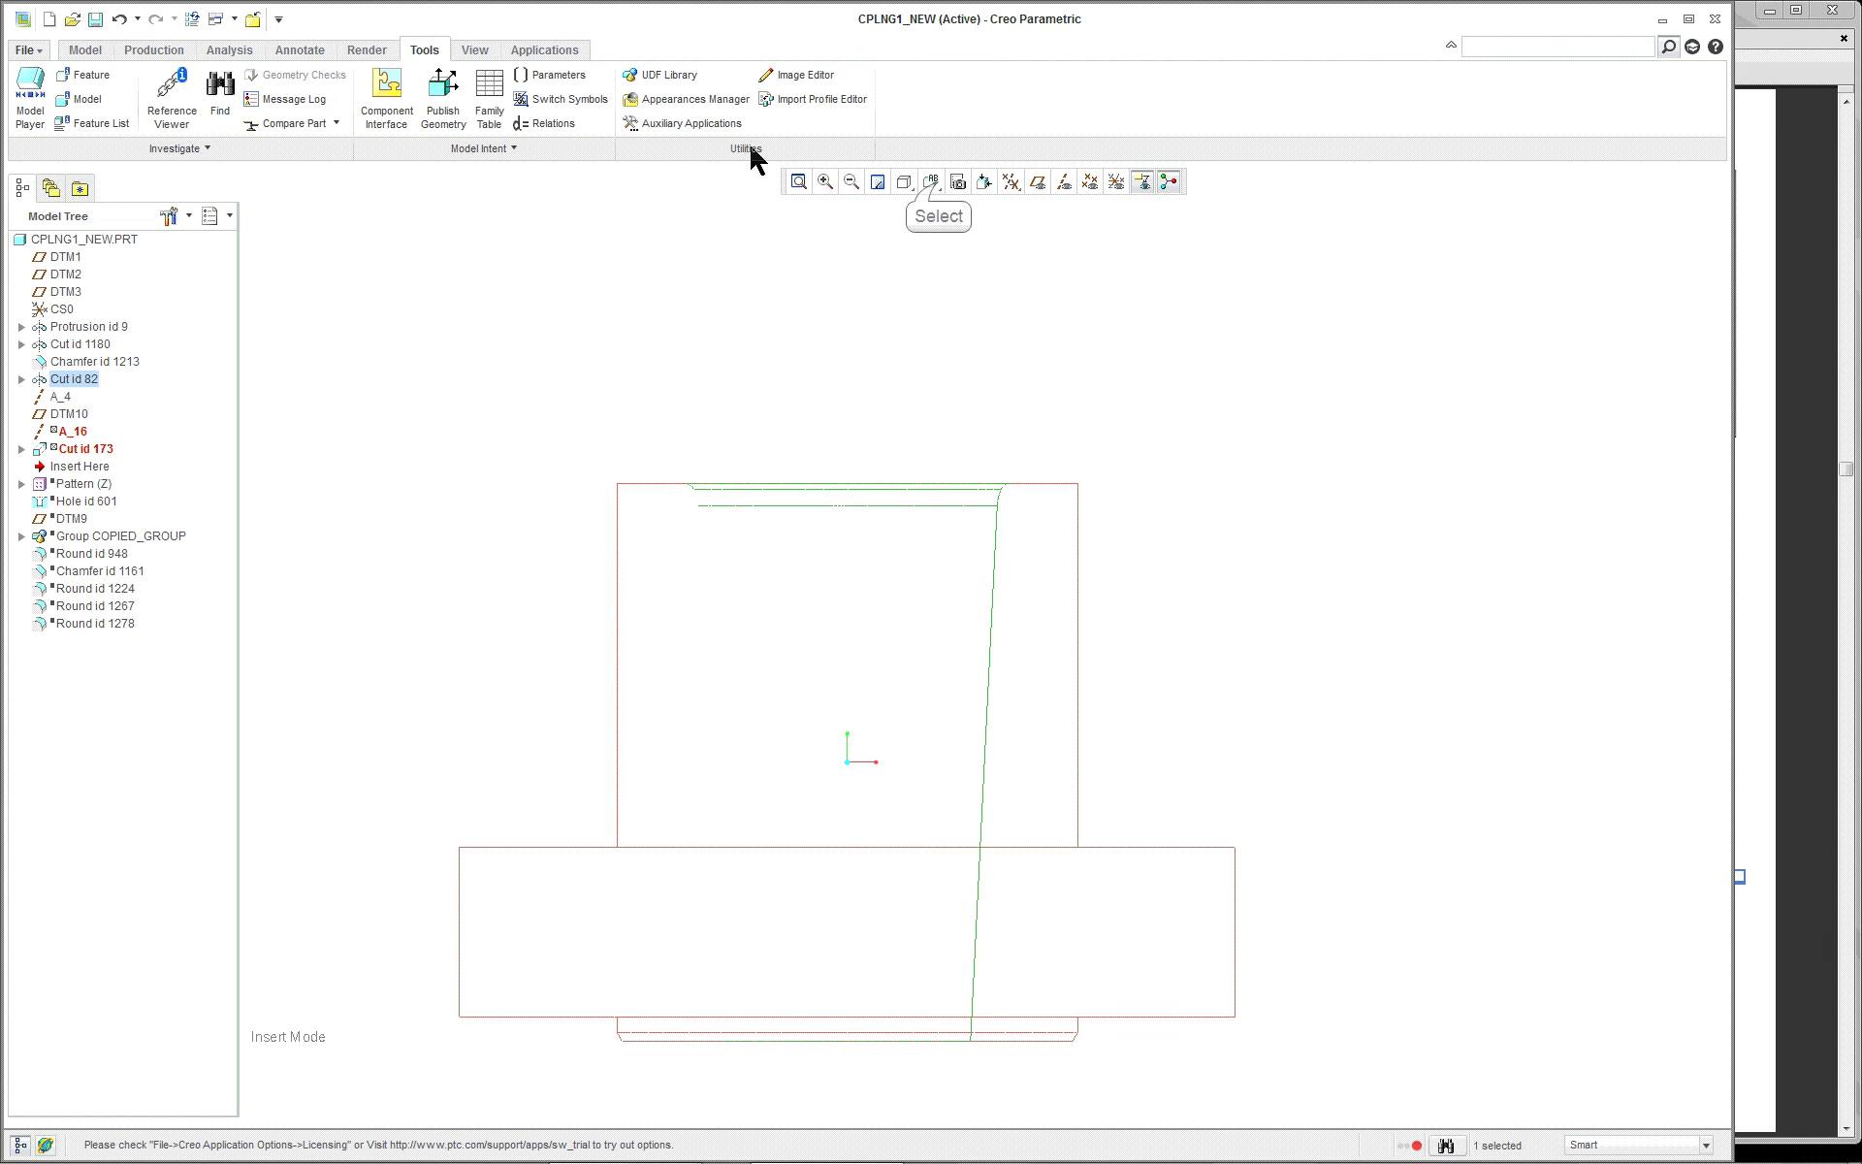
Show the part in a tilted 3D orientation to inspect the rebuilt tapered bore
left_click(932, 182)
left_click(946, 234)
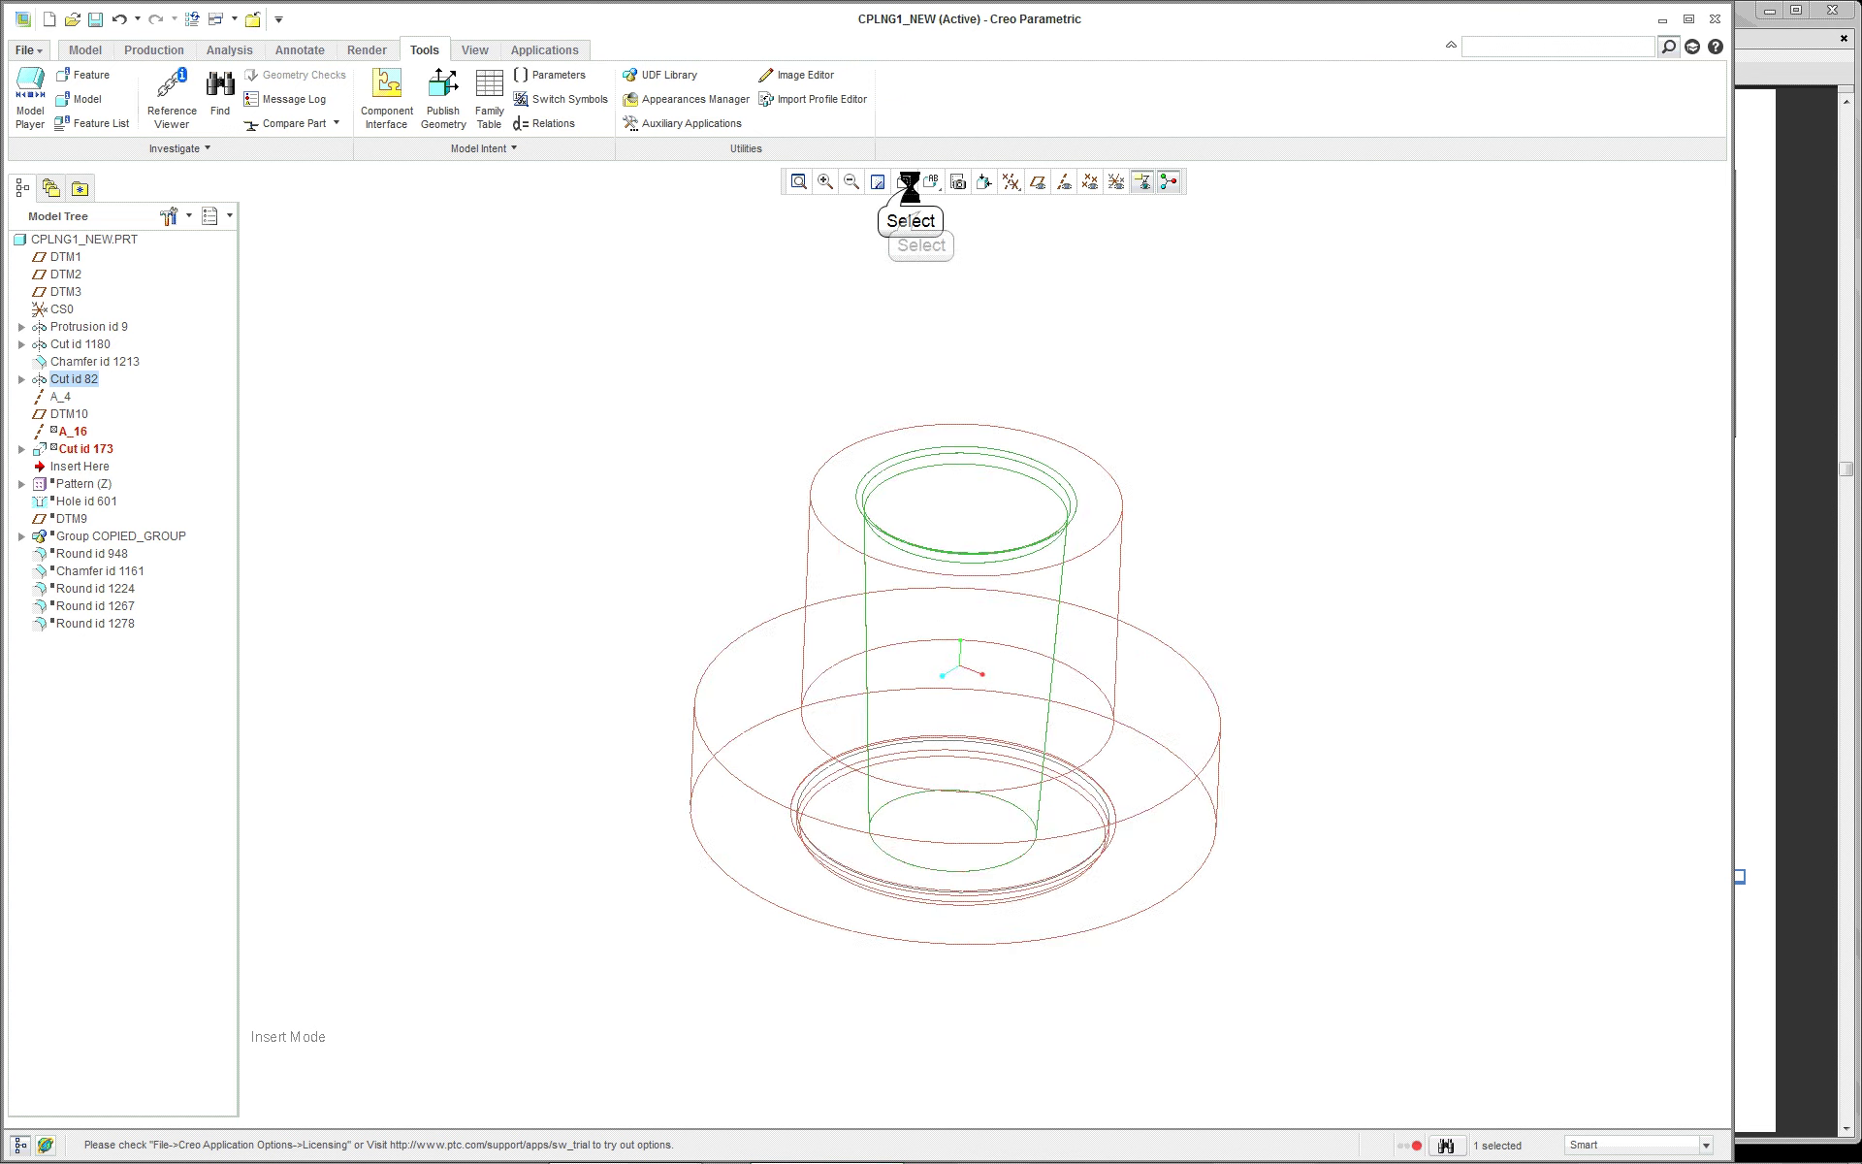
Display the part shaded and examine the bore cut (Cut id 82) from both ends, looking closely at the hub opening
left_click(905, 182)
left_click(969, 212)
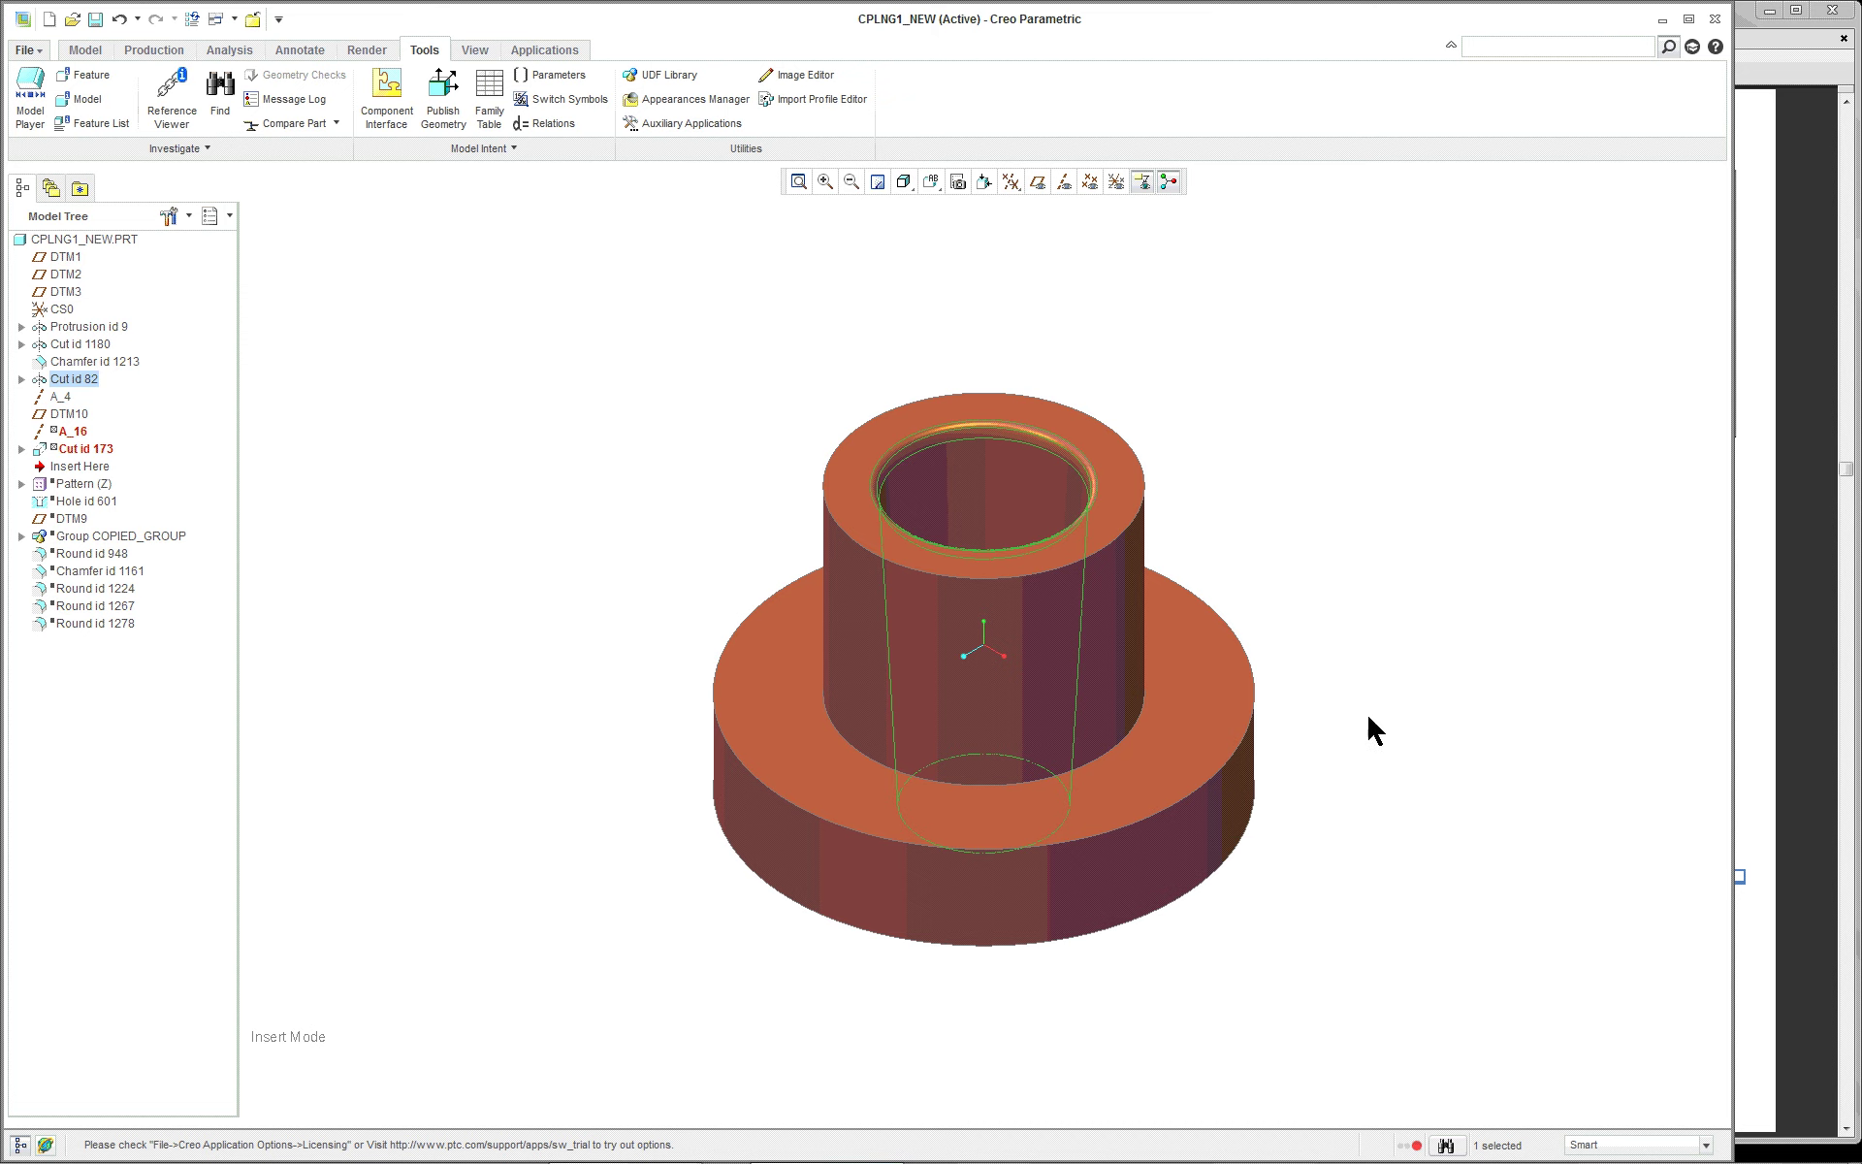
mouse_move(1368, 718)
middle_mouse_down()
mouse_move(1338, 437)
mouse_move(1337, 574)
mouse_move(1368, 424)
mouse_move(1413, 416)
middle_mouse_up()
scroll(1413, 416, "down", 2)
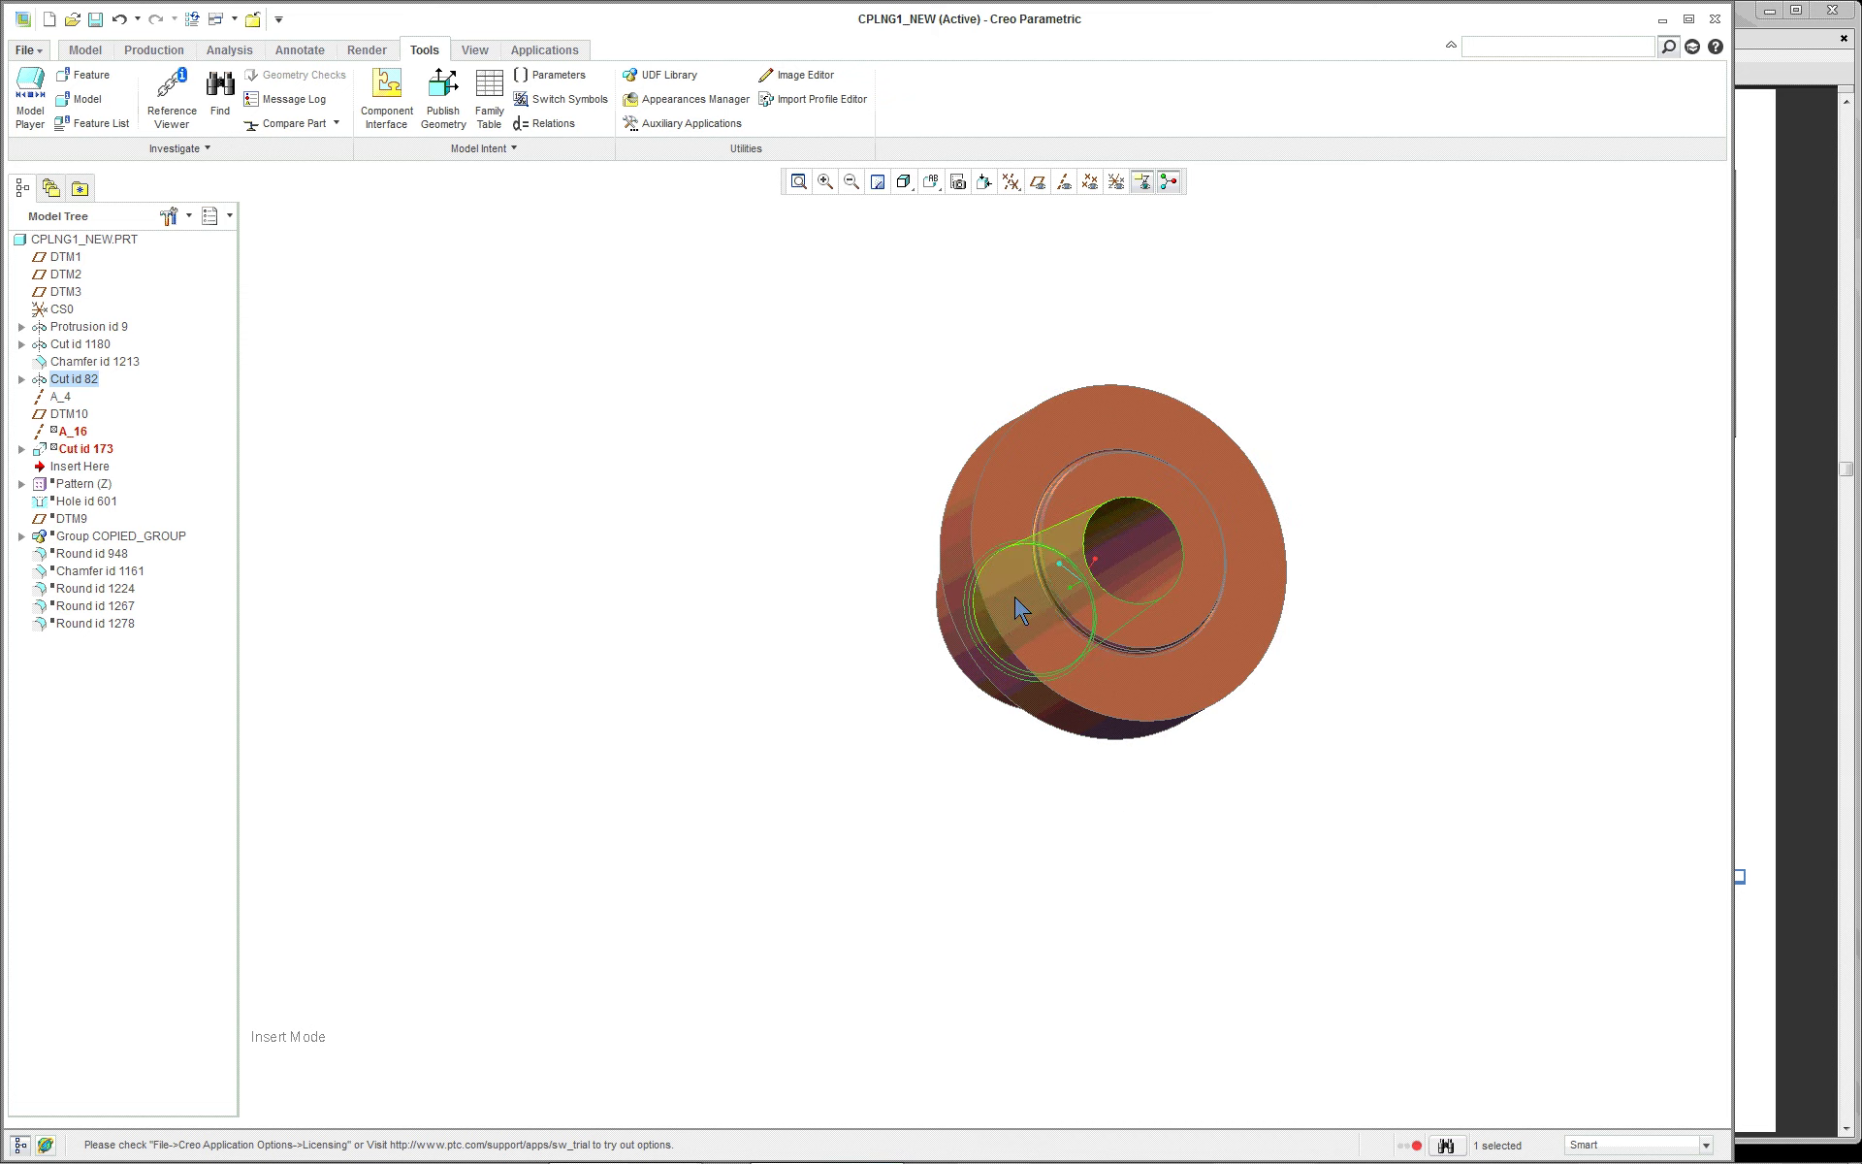
middle_click_drag(1463, 533, 1191, 746)
scroll(1347, 578, "up", 3)
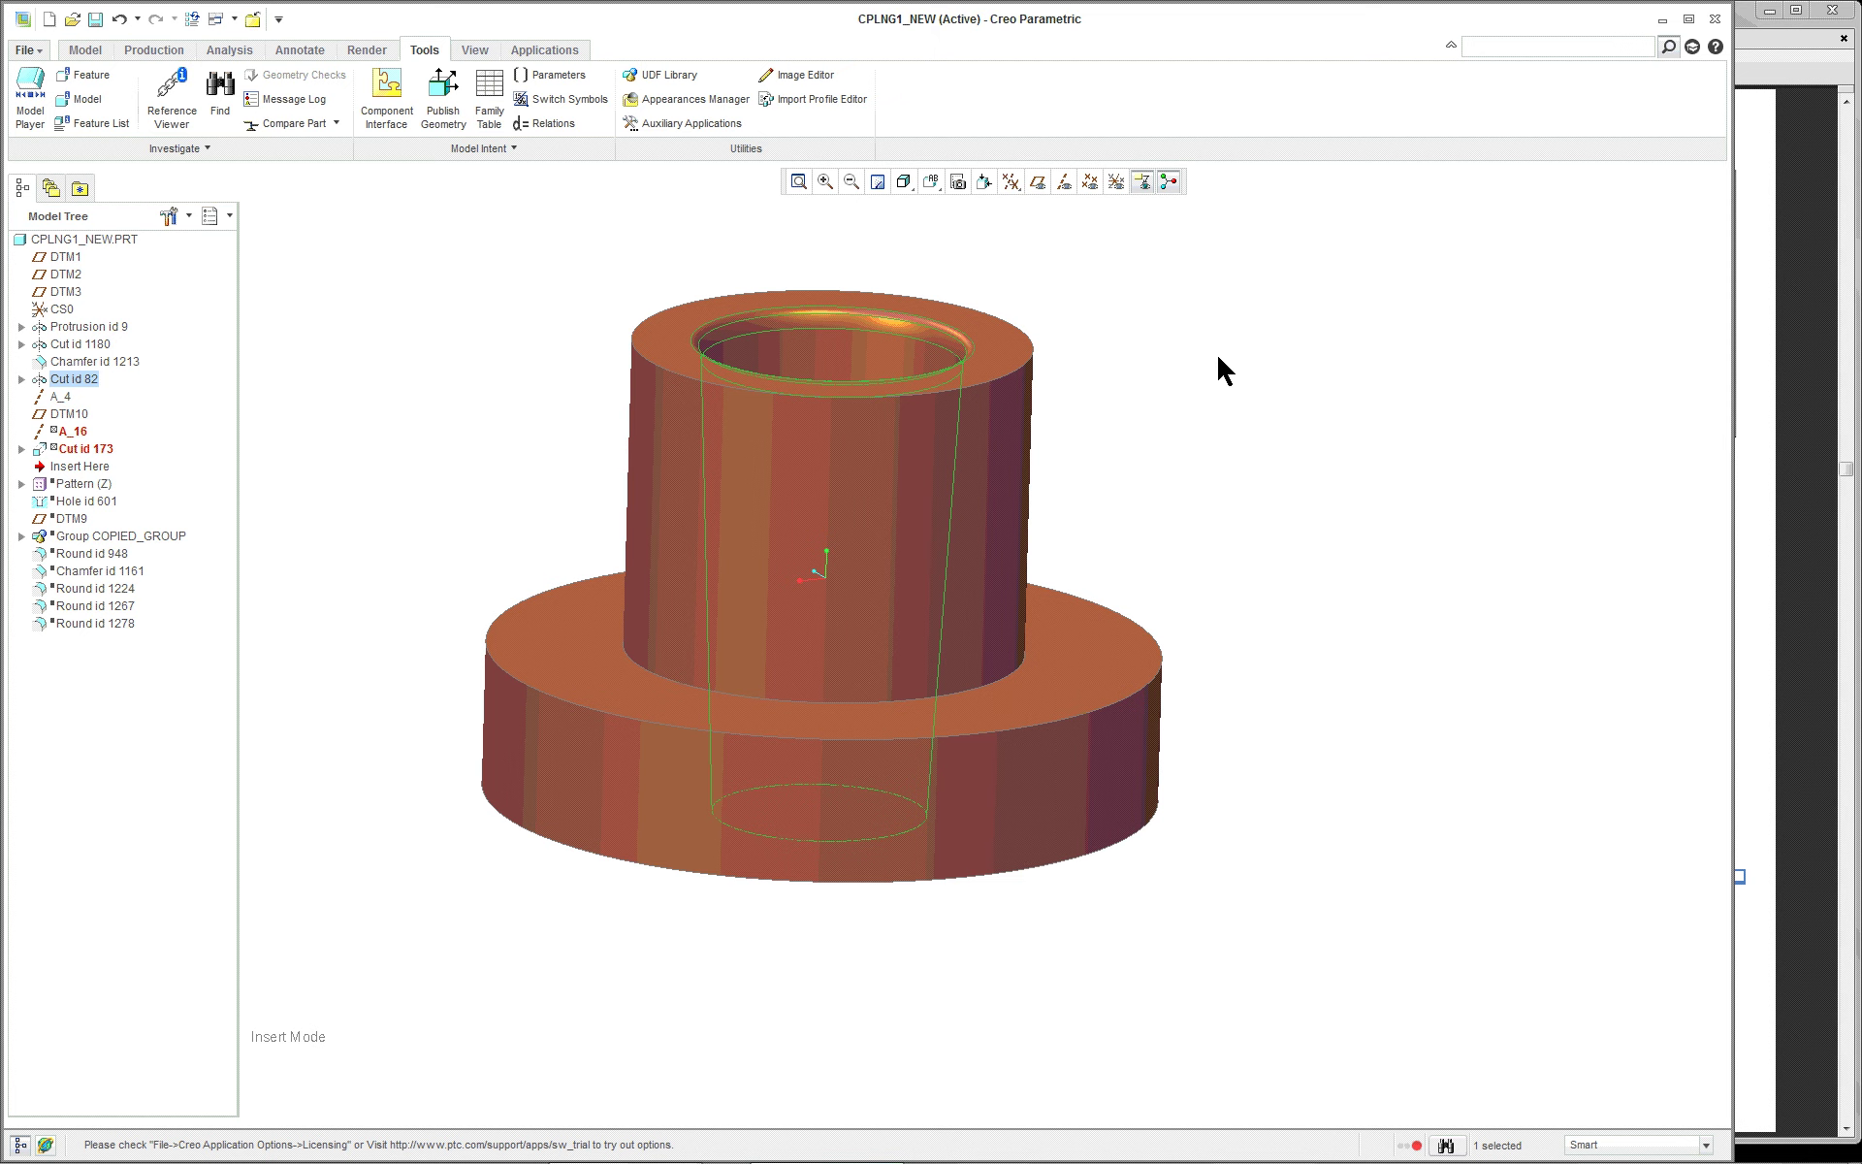
mouse_move(1218, 358)
middle_mouse_down()
mouse_move(1180, 411)
mouse_move(1198, 404)
mouse_move(1184, 336)
mouse_move(1209, 374)
middle_mouse_up()
scroll(1025, 378, "down", 2)
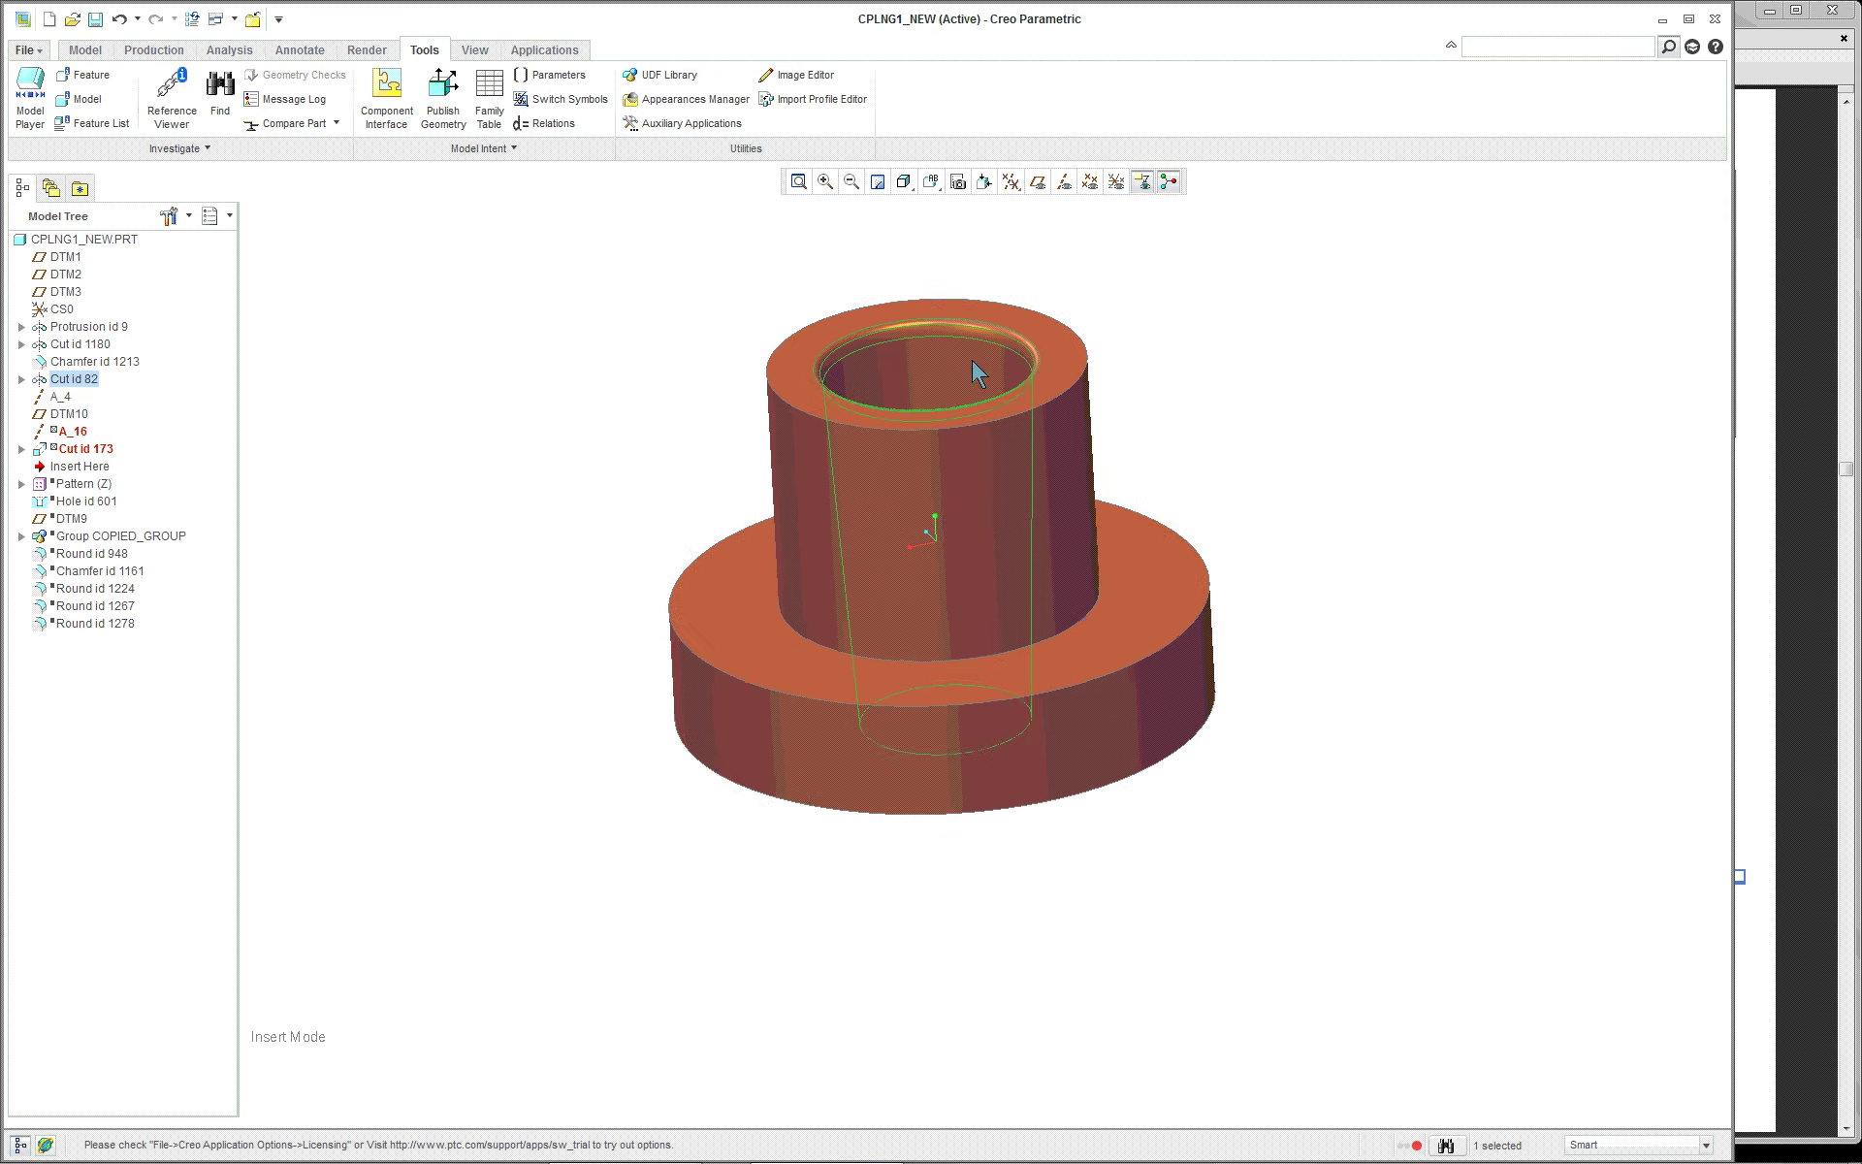
scroll(972, 359, "down", 3)
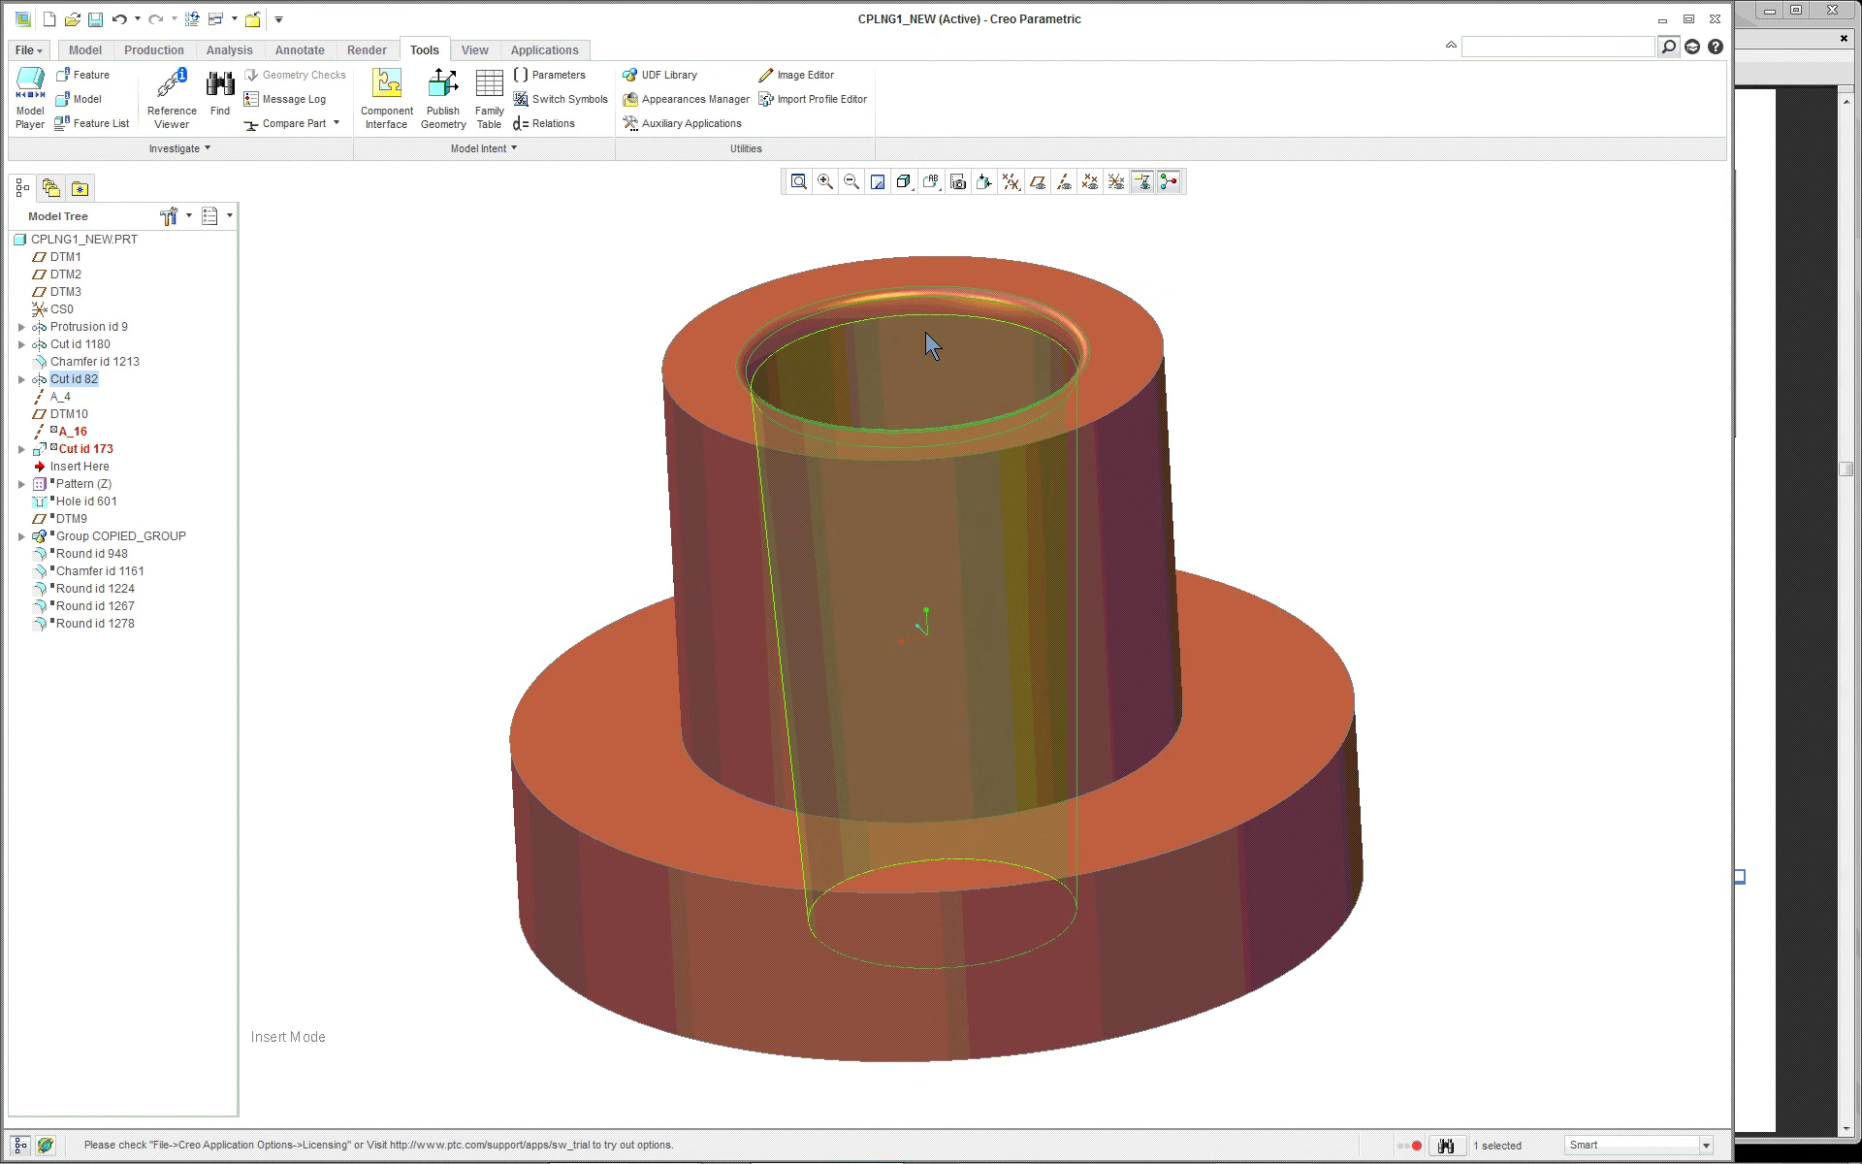
scroll(925, 332, "down", 1)
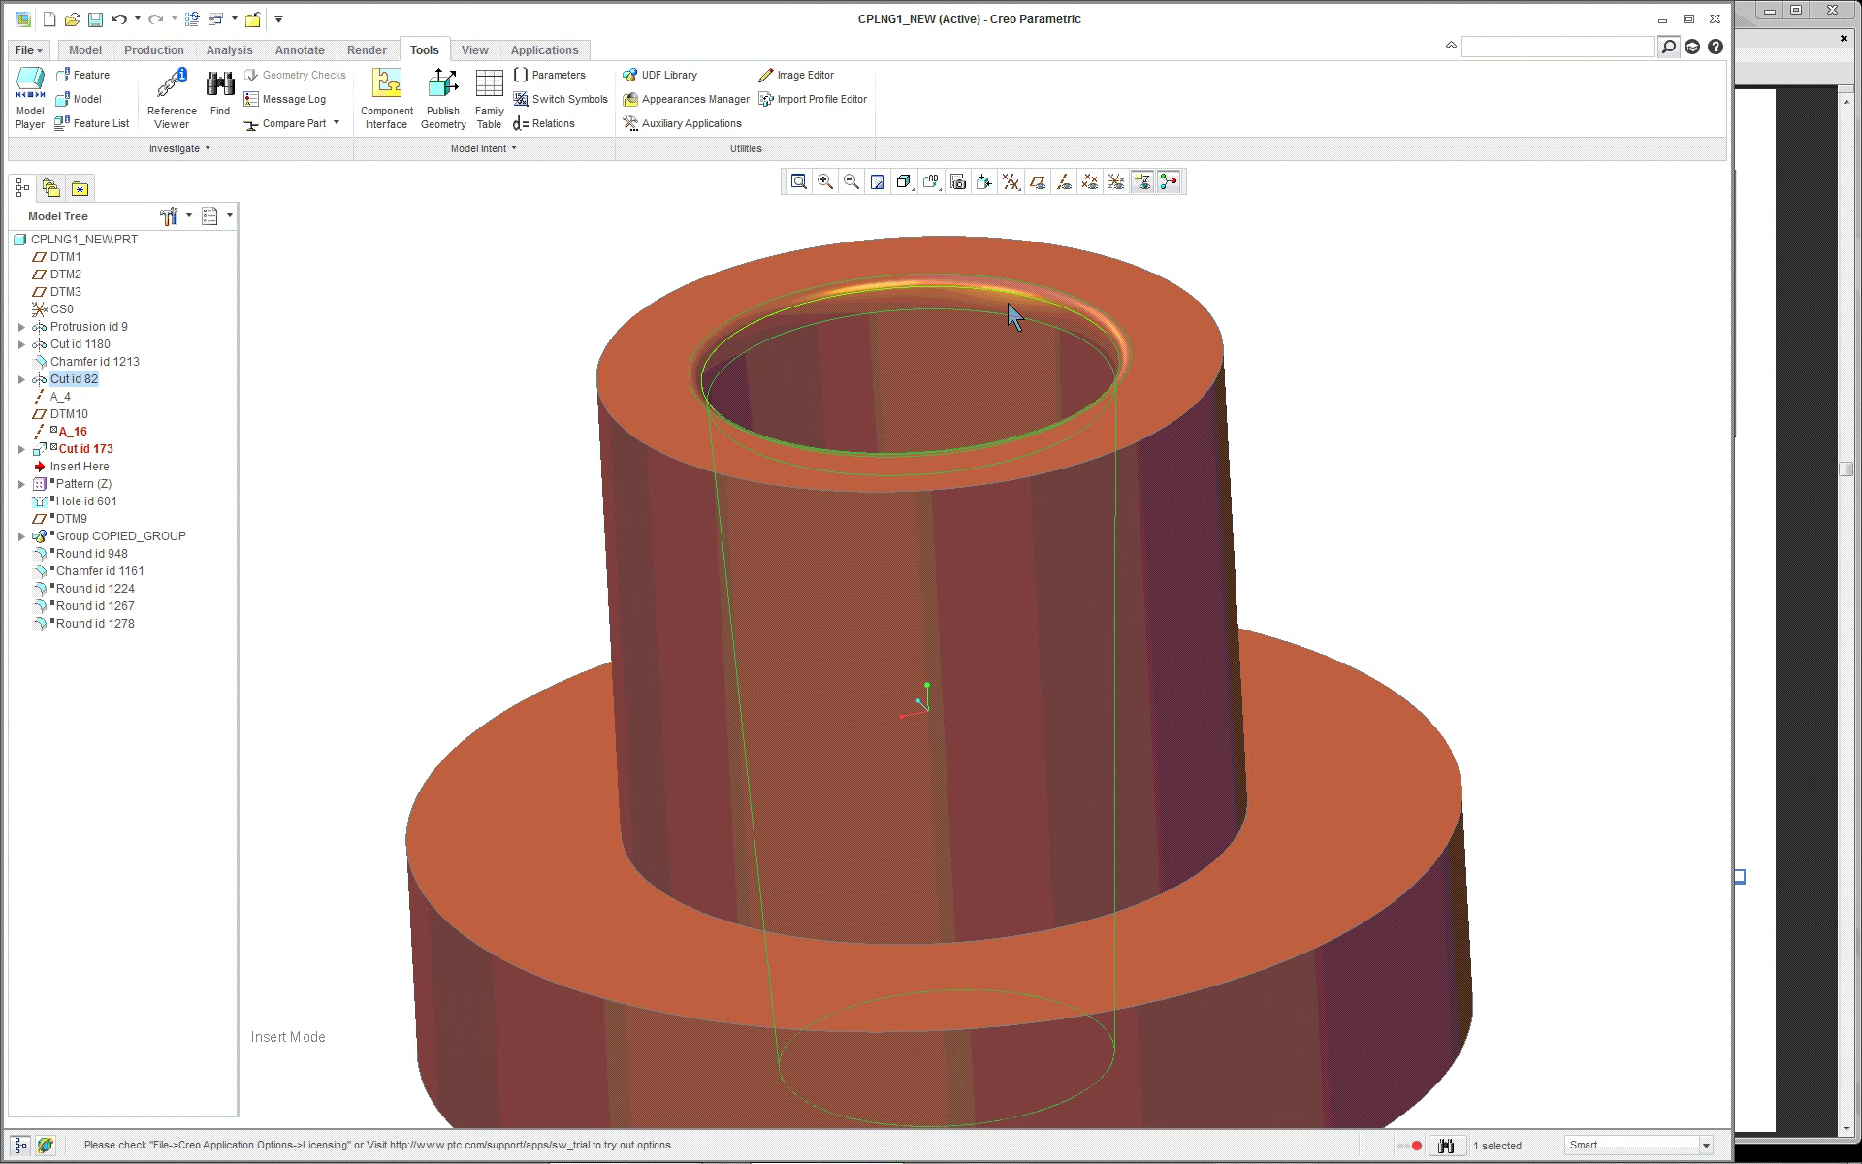
scroll(995, 370, "up", 3)
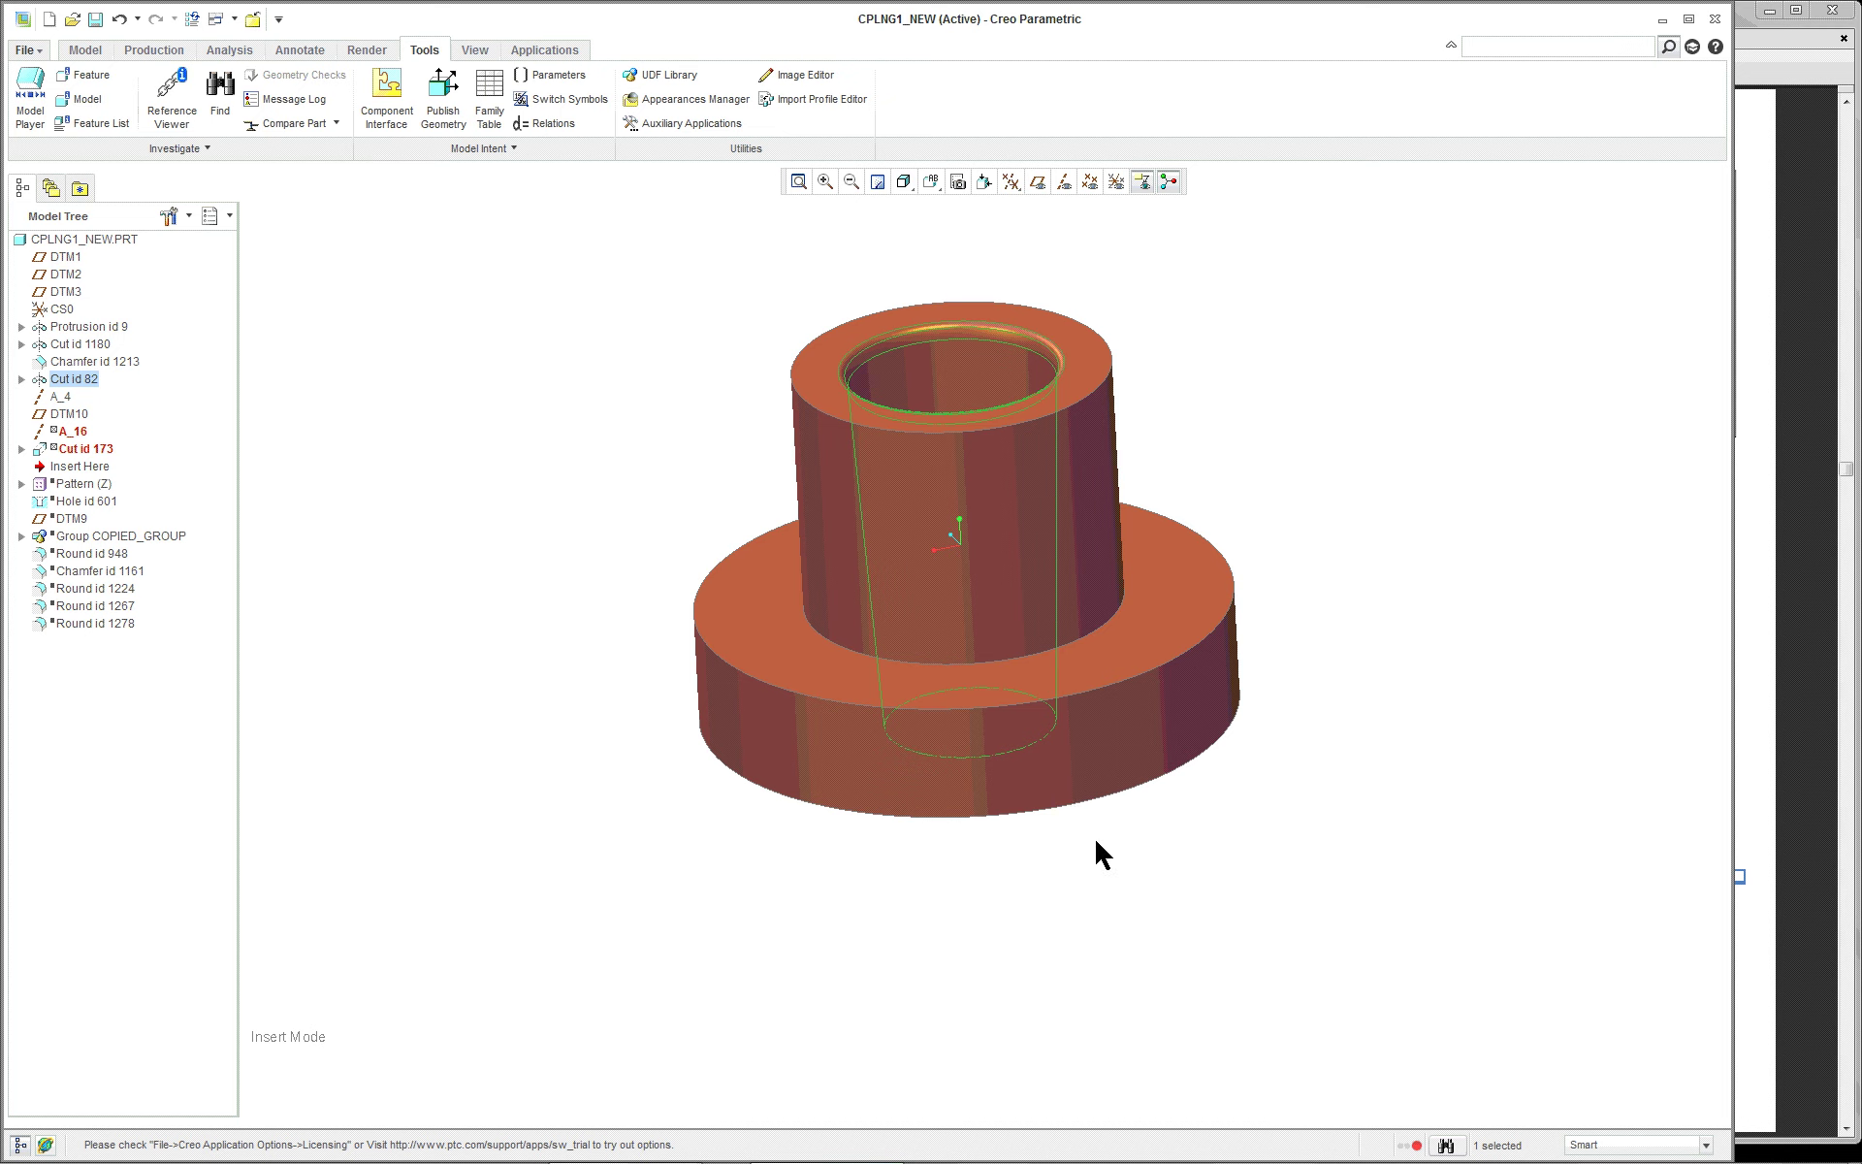
Examine the bore from the flange underside and pick its inner surface to check which feature forms it
middle_click_drag(1094, 835, 1061, 584)
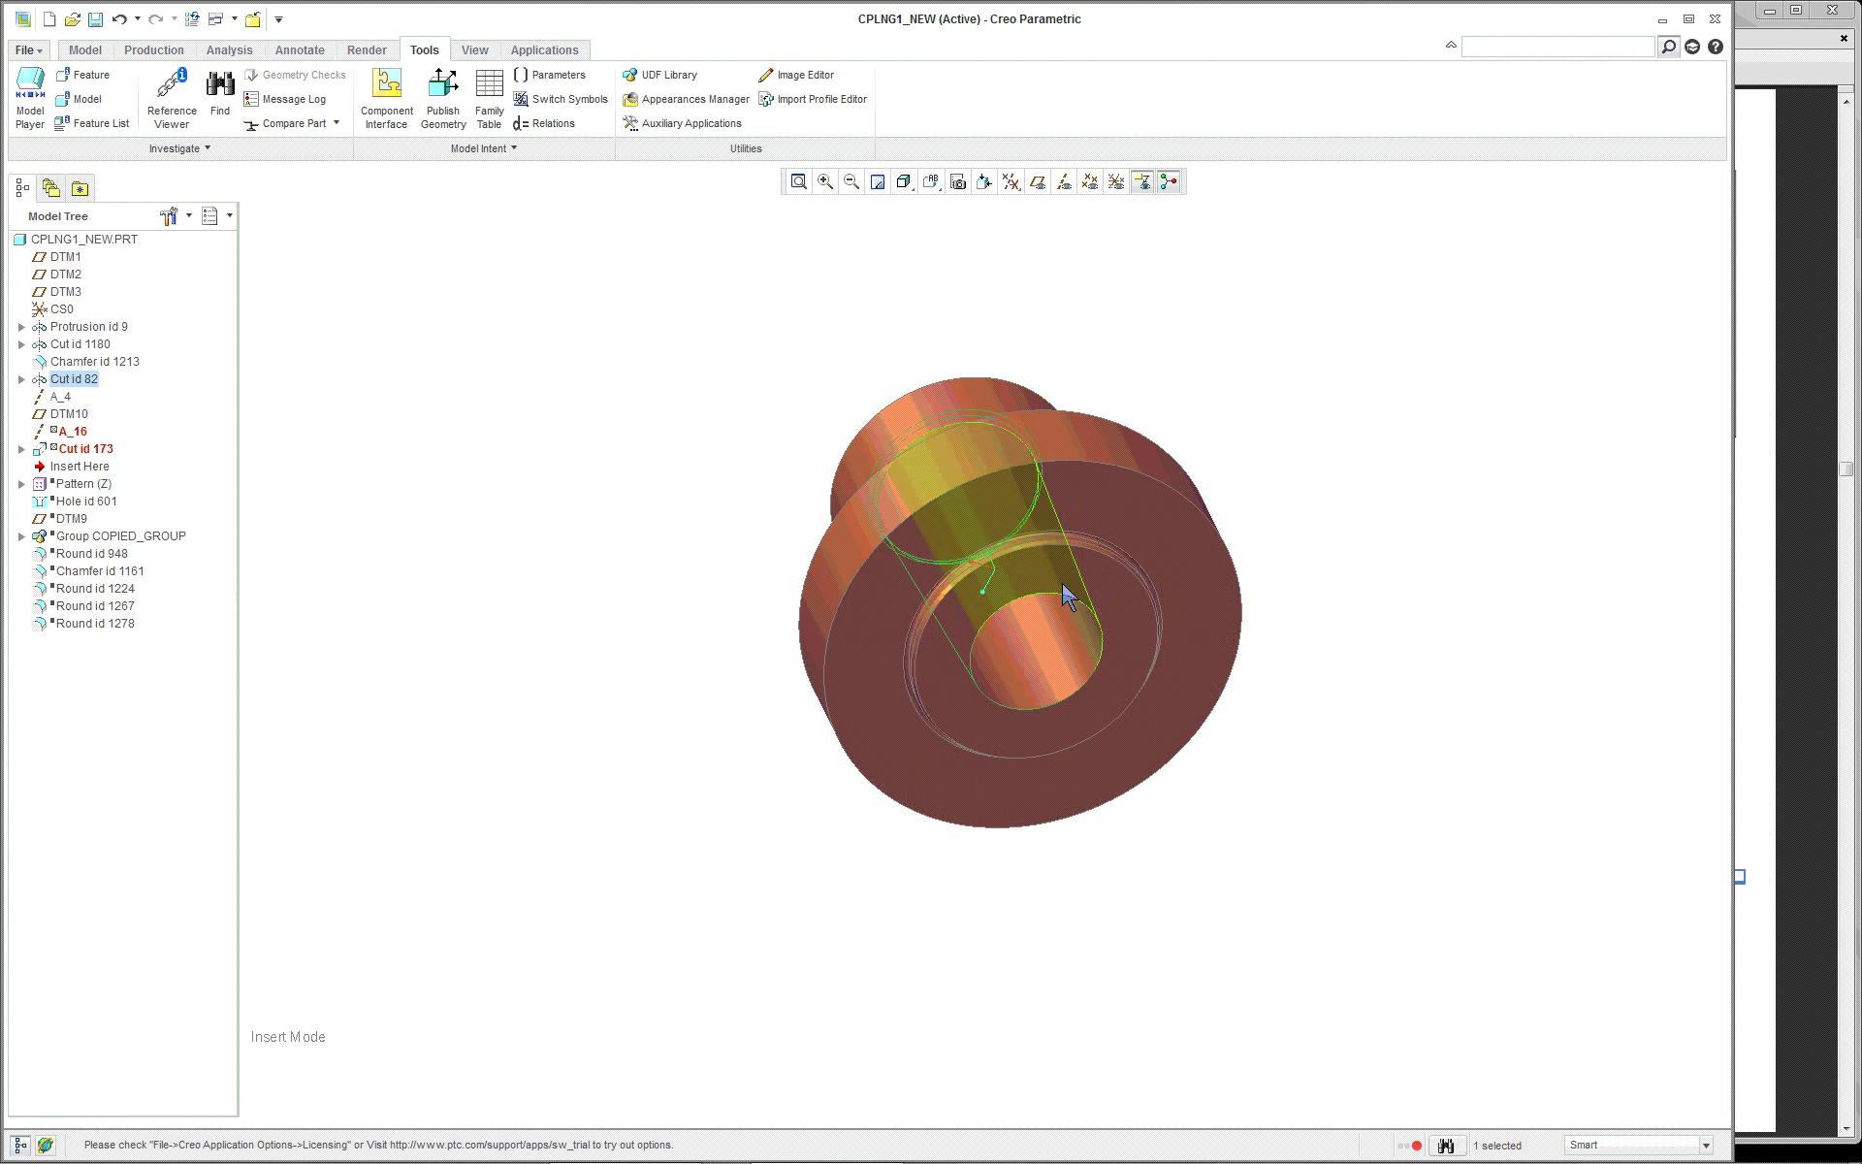
scroll(1057, 582, "down", 1)
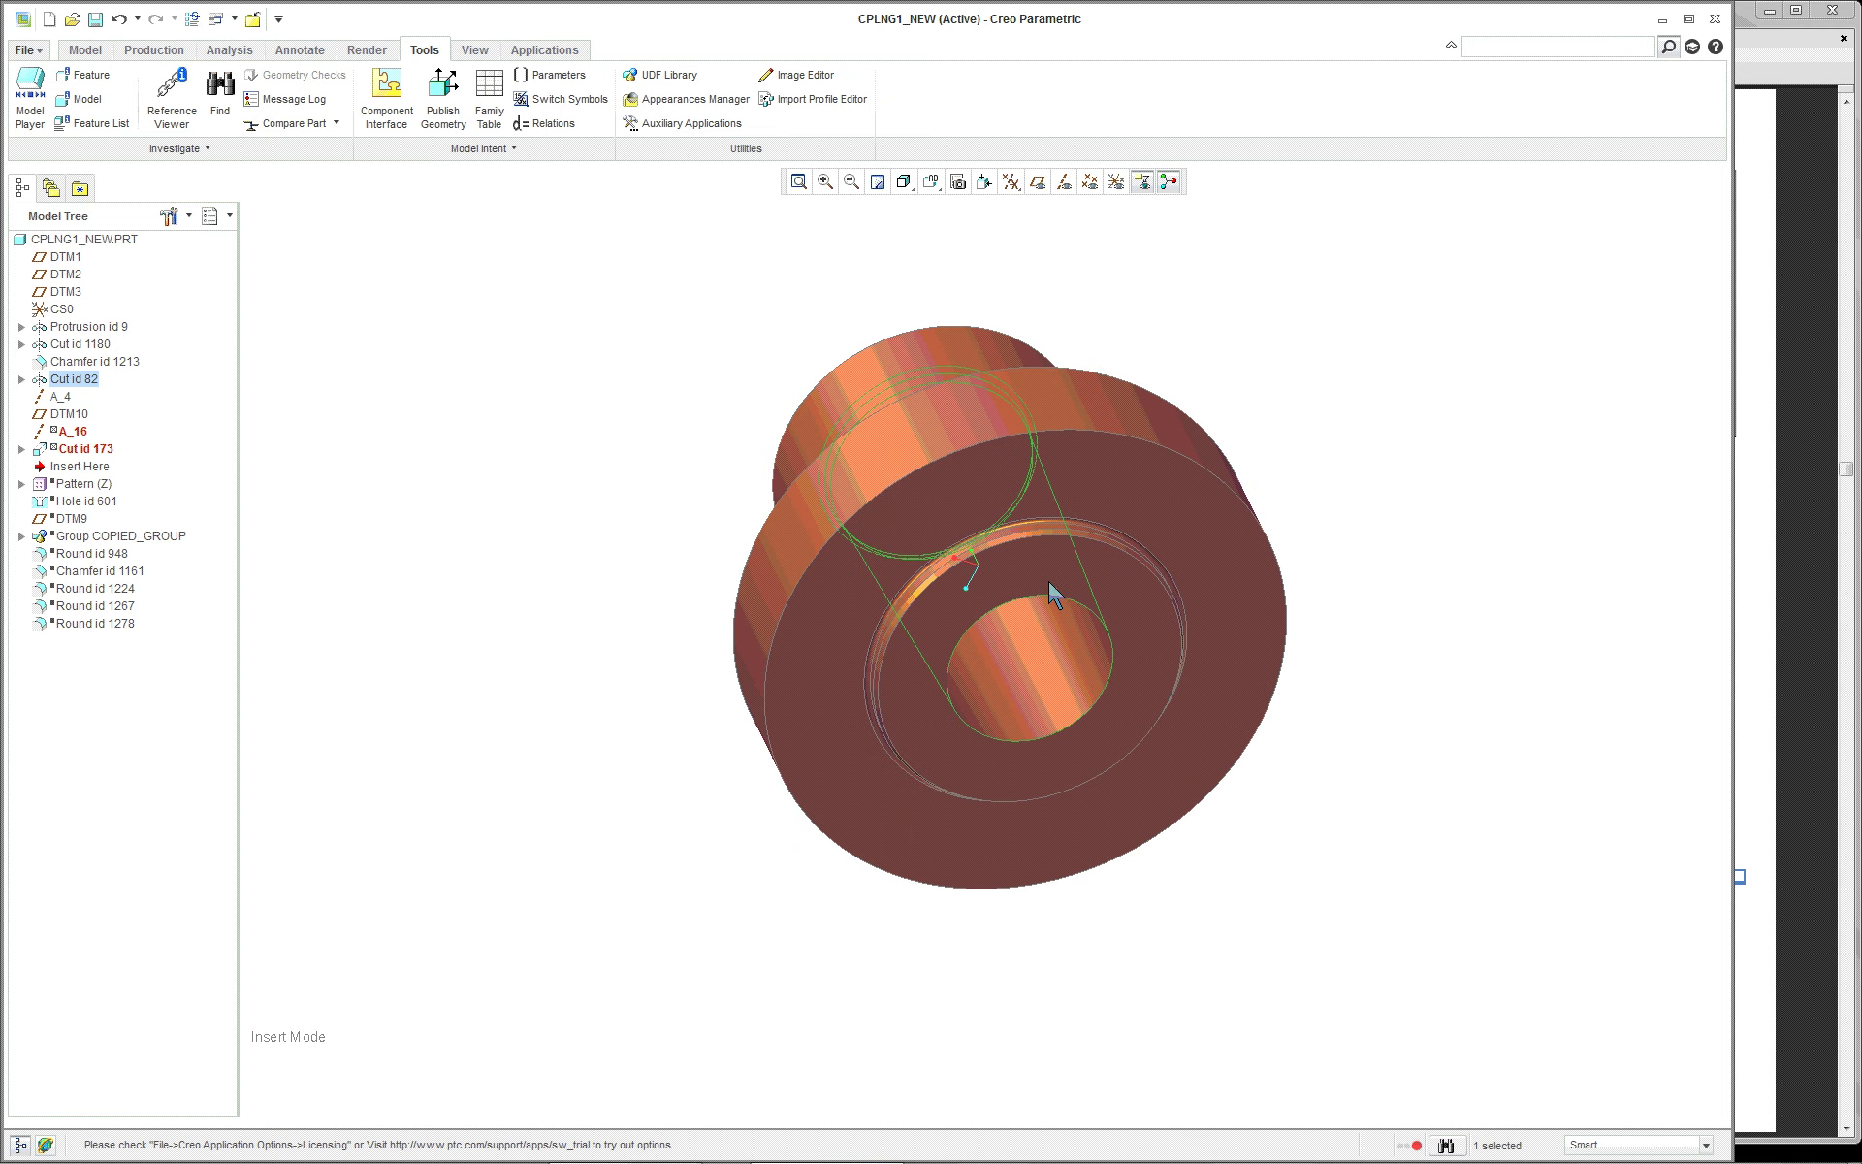
left_click(1027, 626)
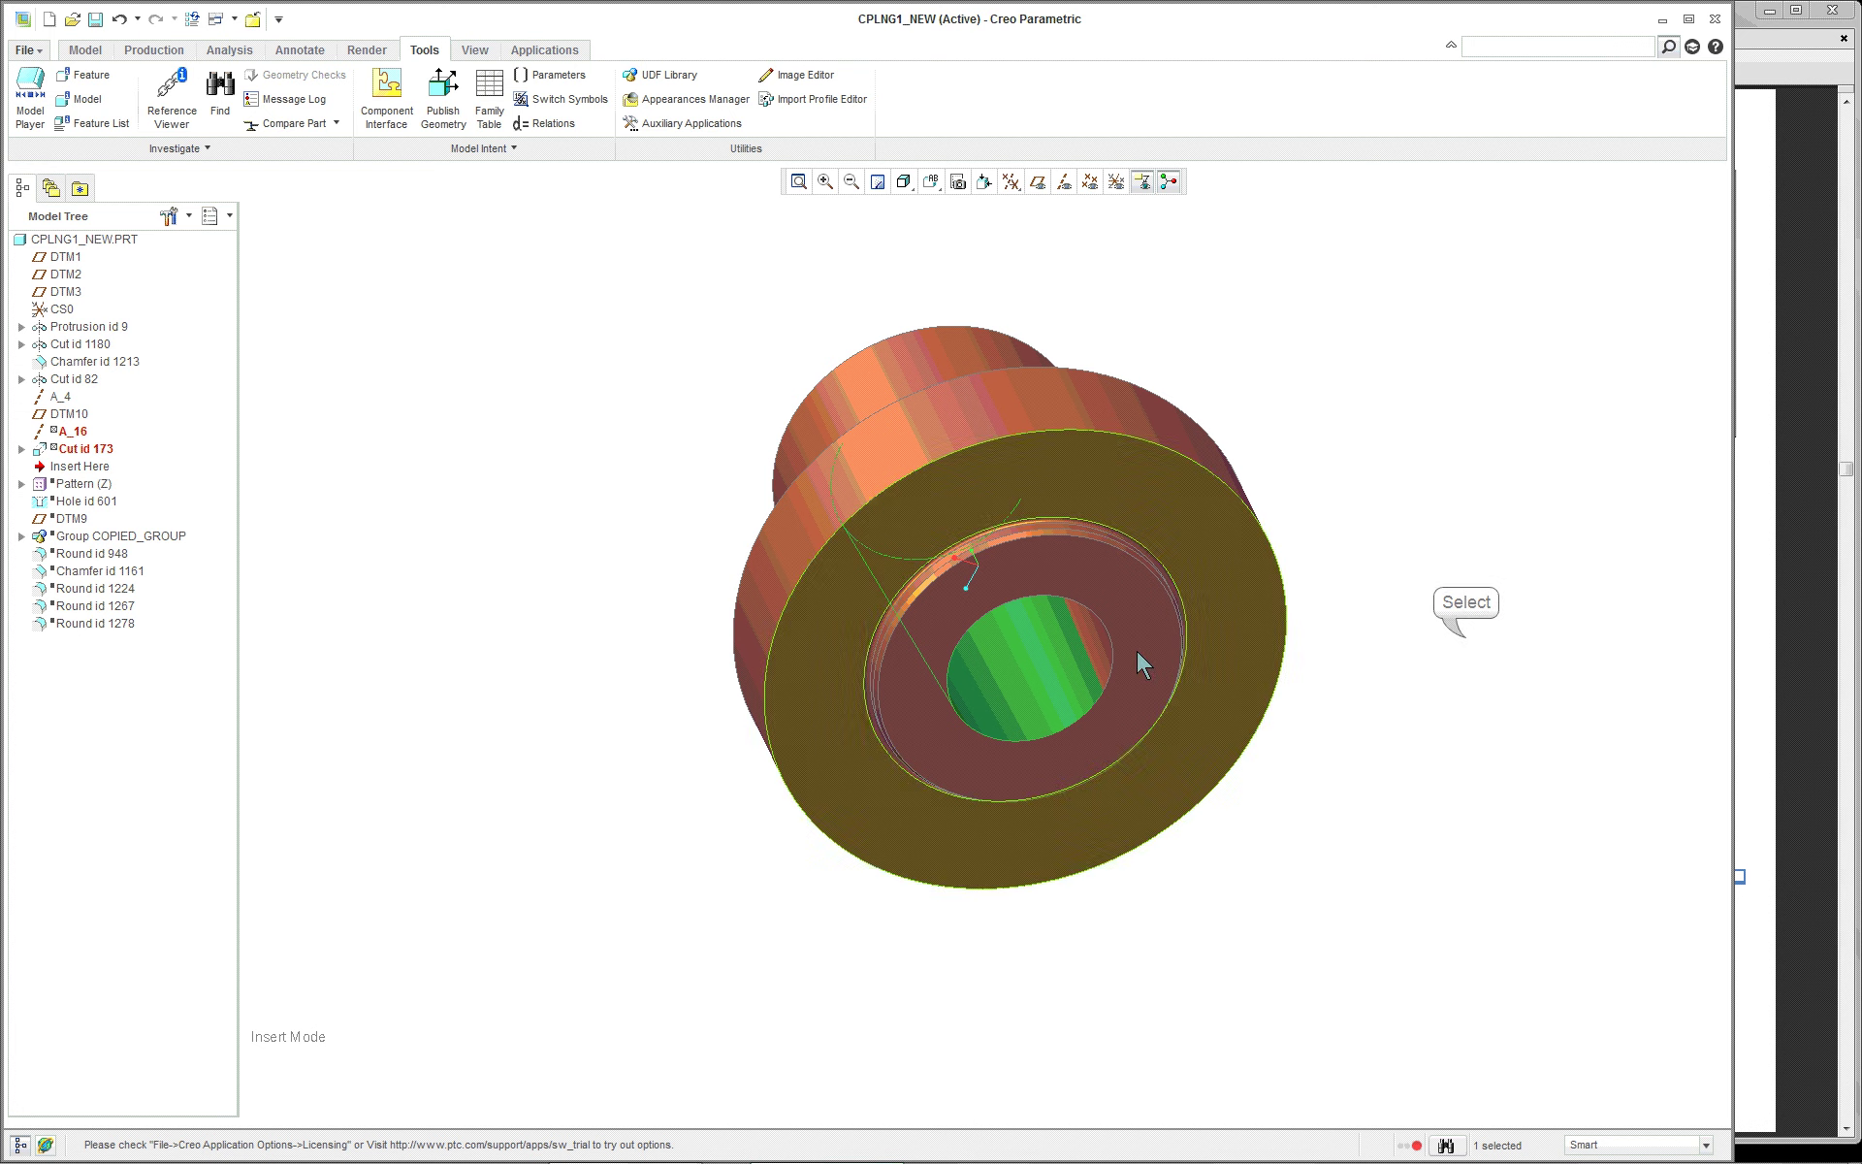
left_click(1459, 647)
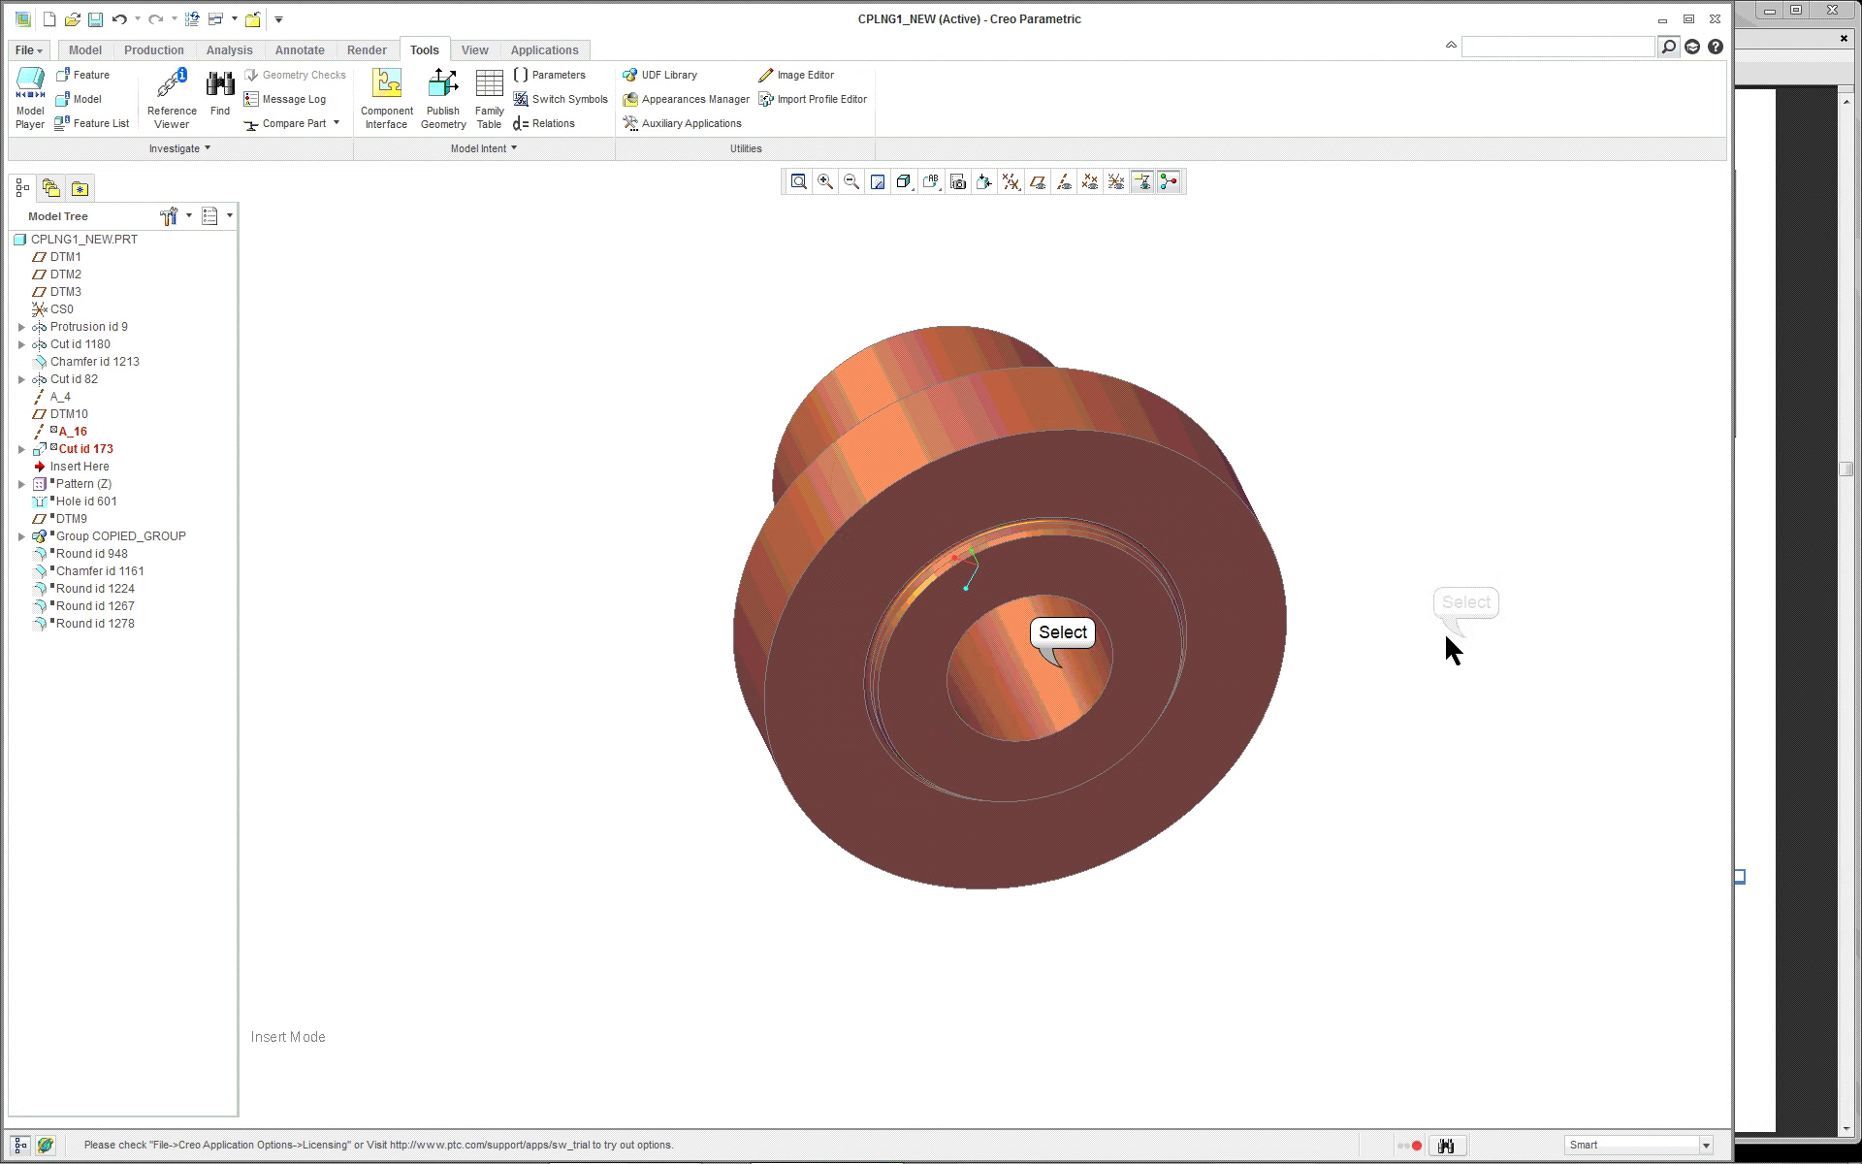
left_click(1080, 668)
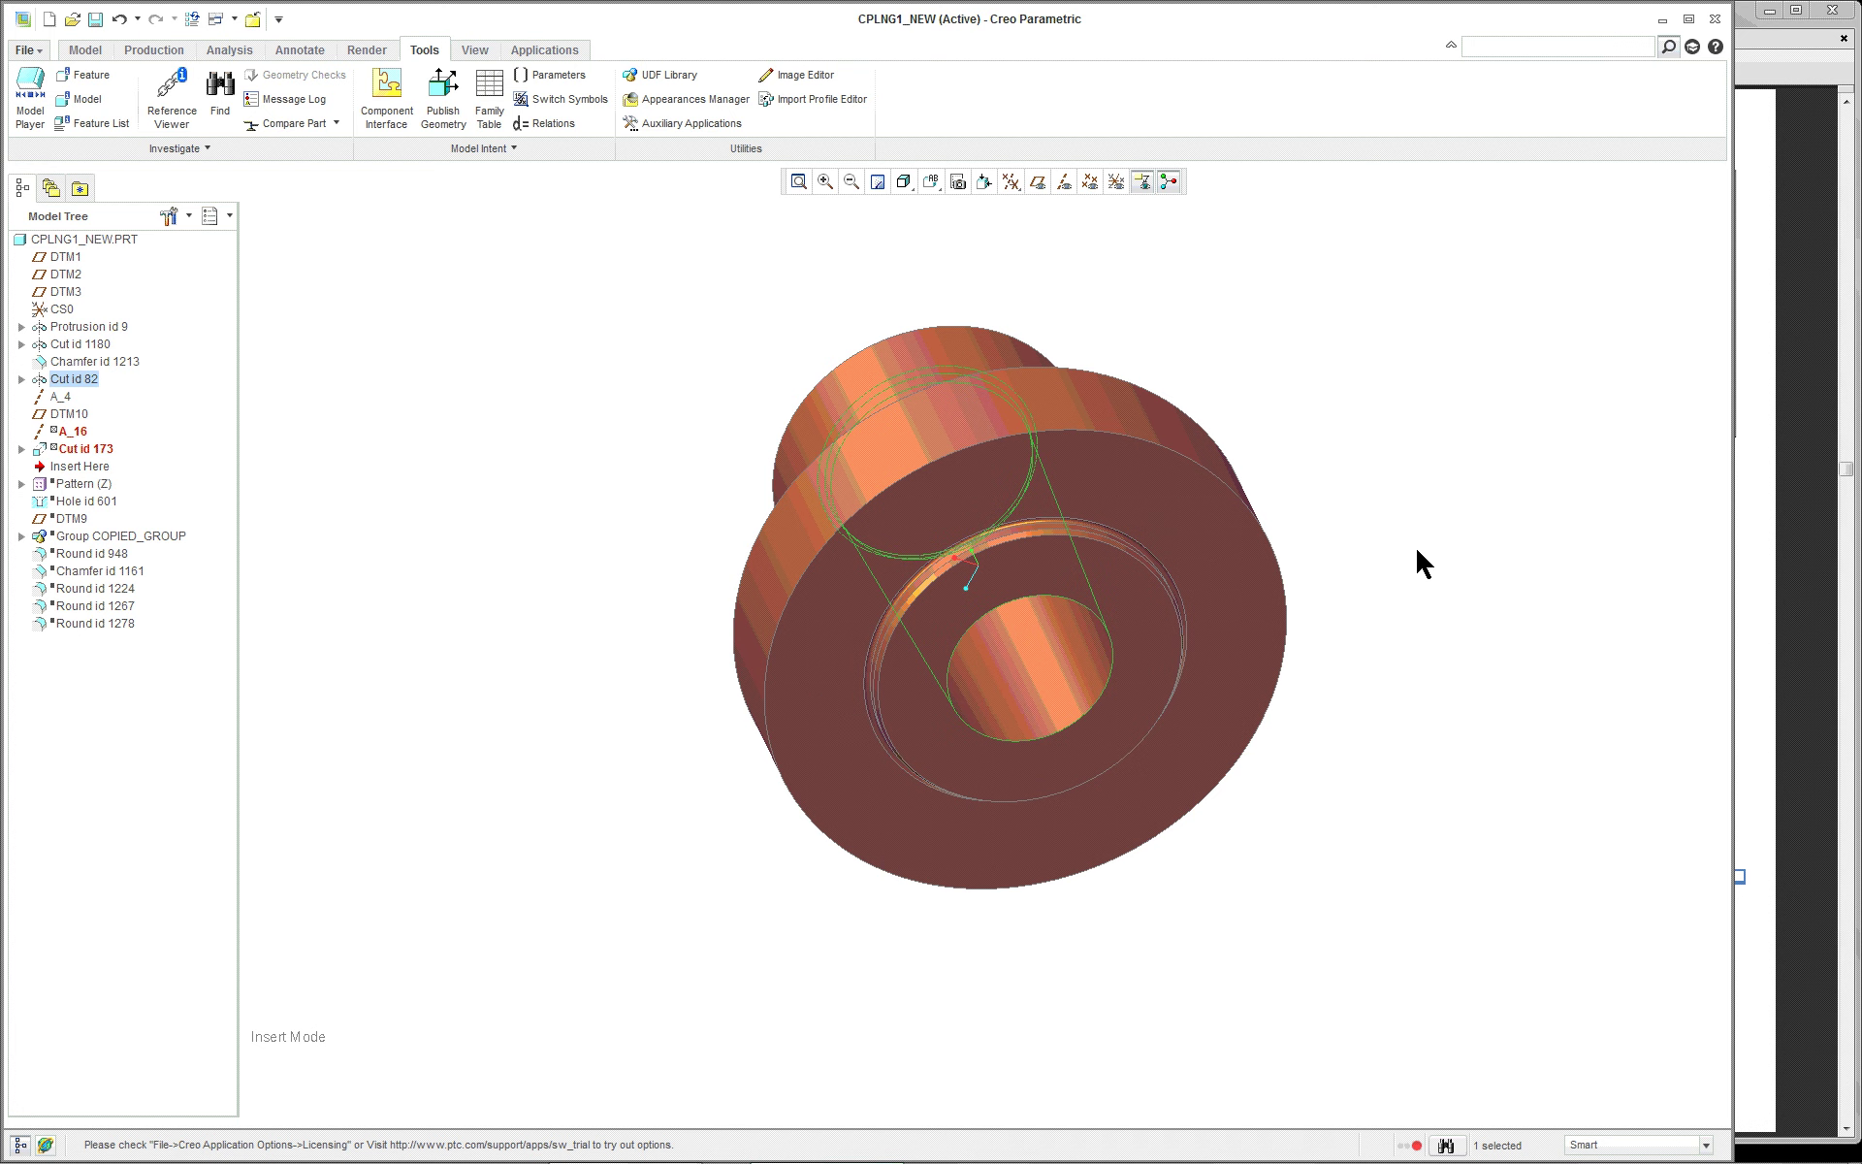
mouse_move(1402, 542)
middle_mouse_down()
mouse_move(1306, 715)
mouse_move(1316, 679)
middle_mouse_up()
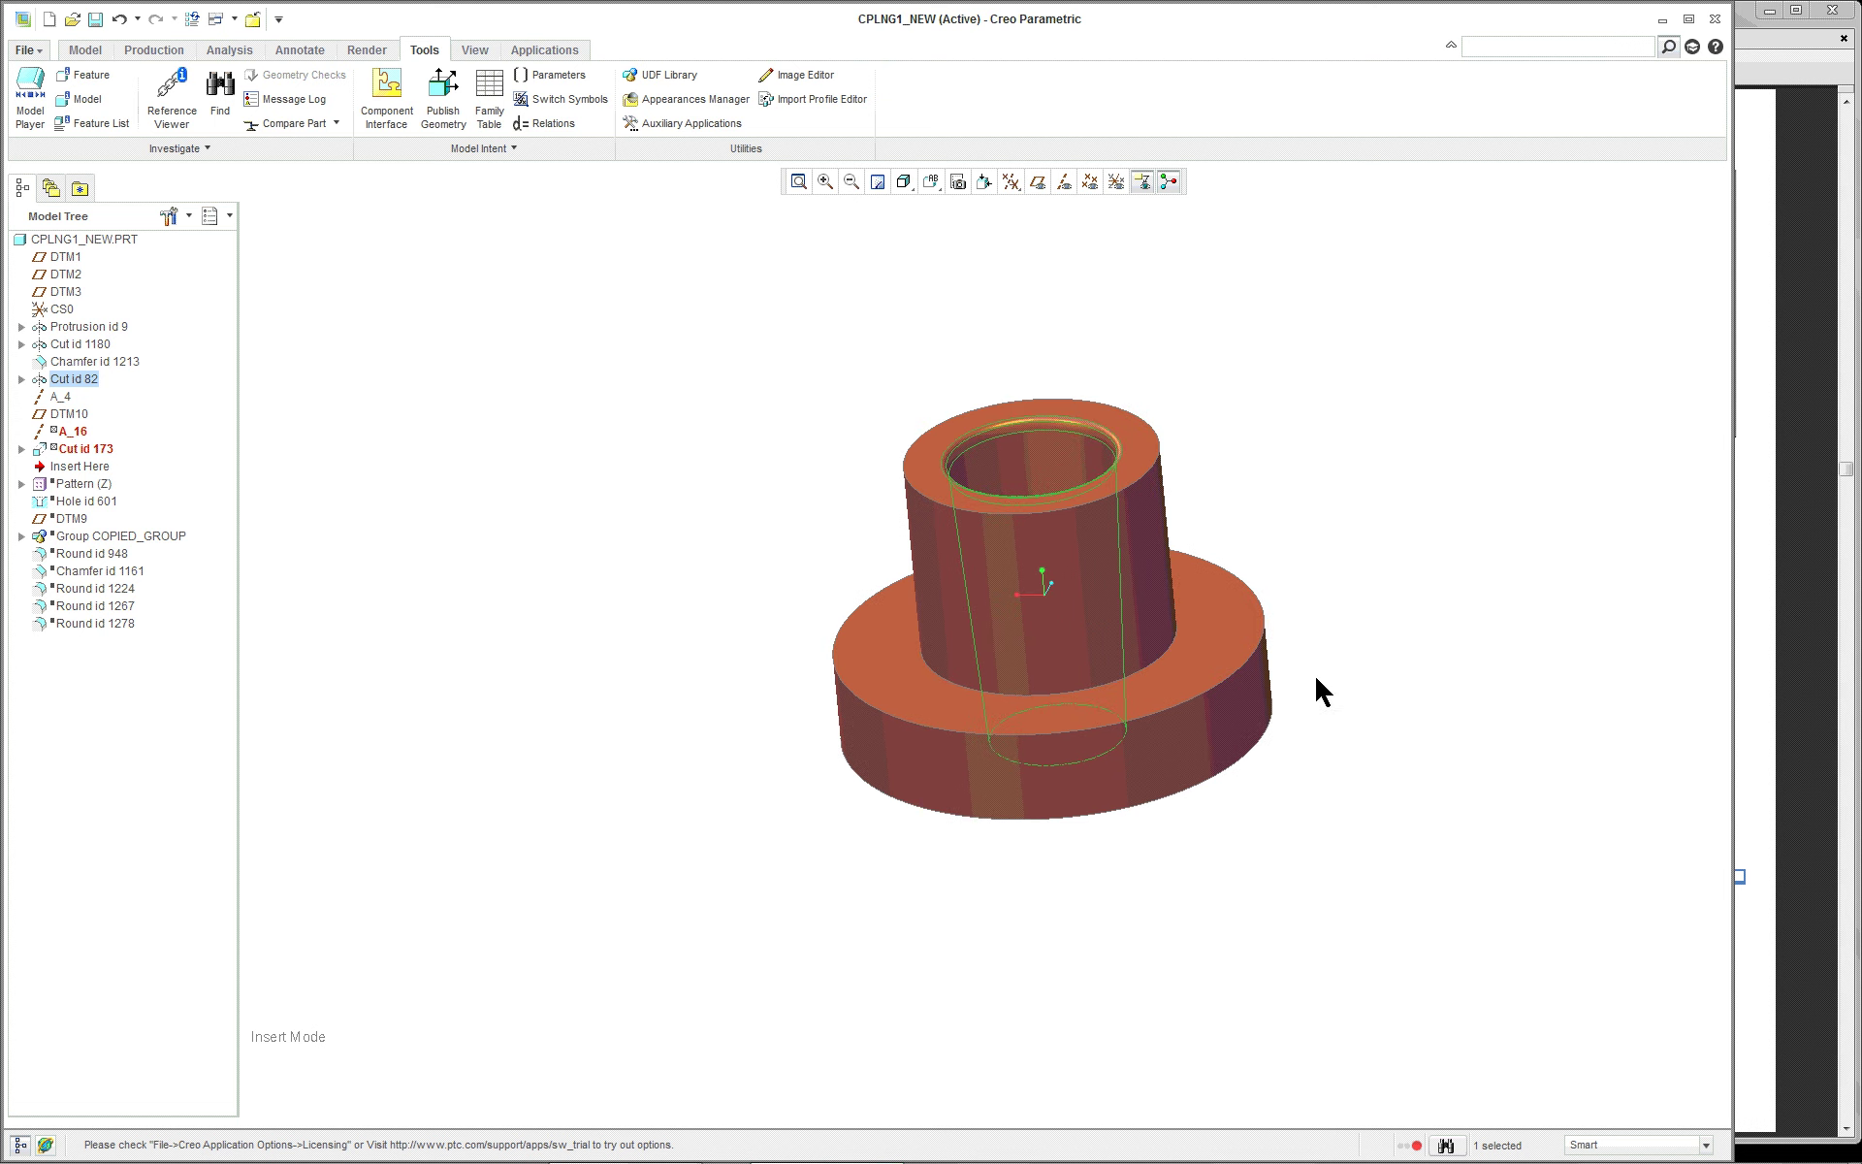
Undo the last three changes so the complete original coupling and its feature order are restored
double_click(119, 19)
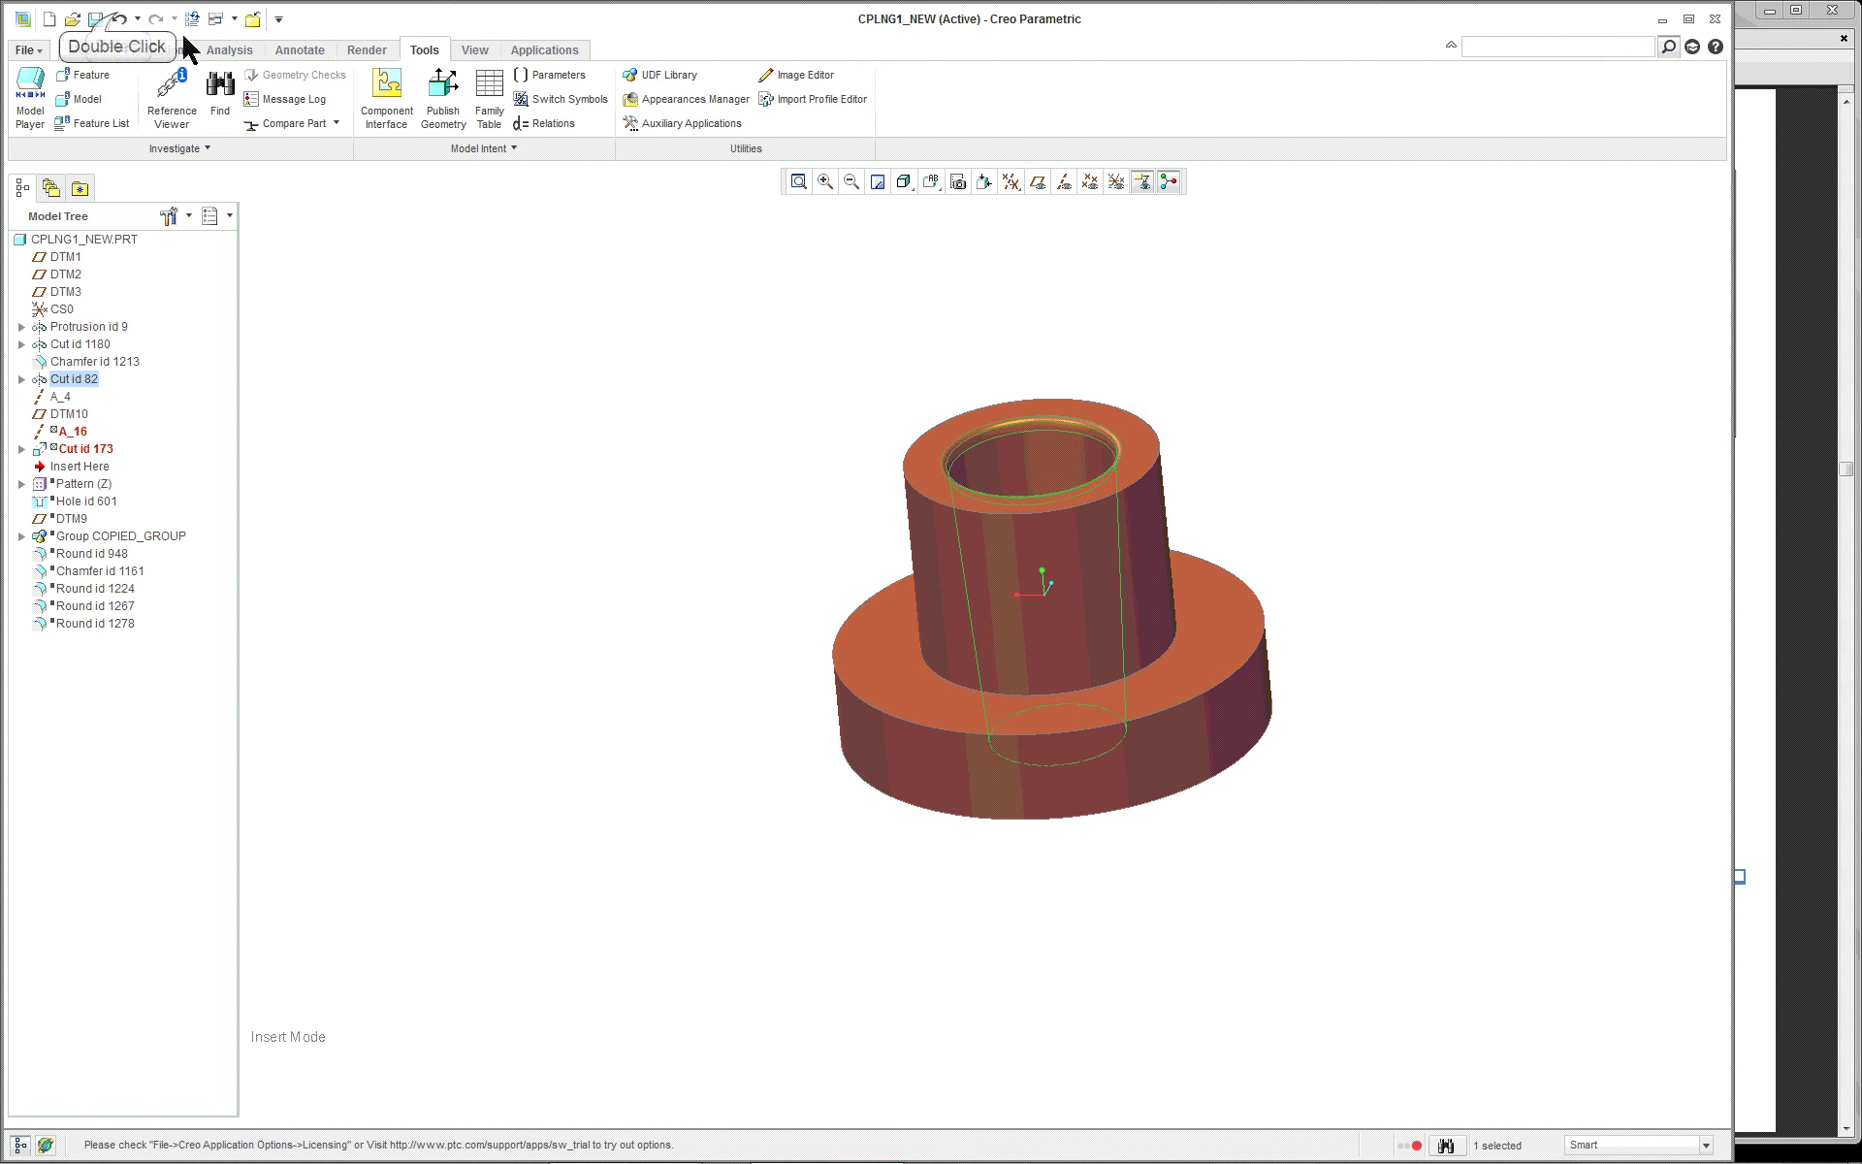
left_click(119, 19)
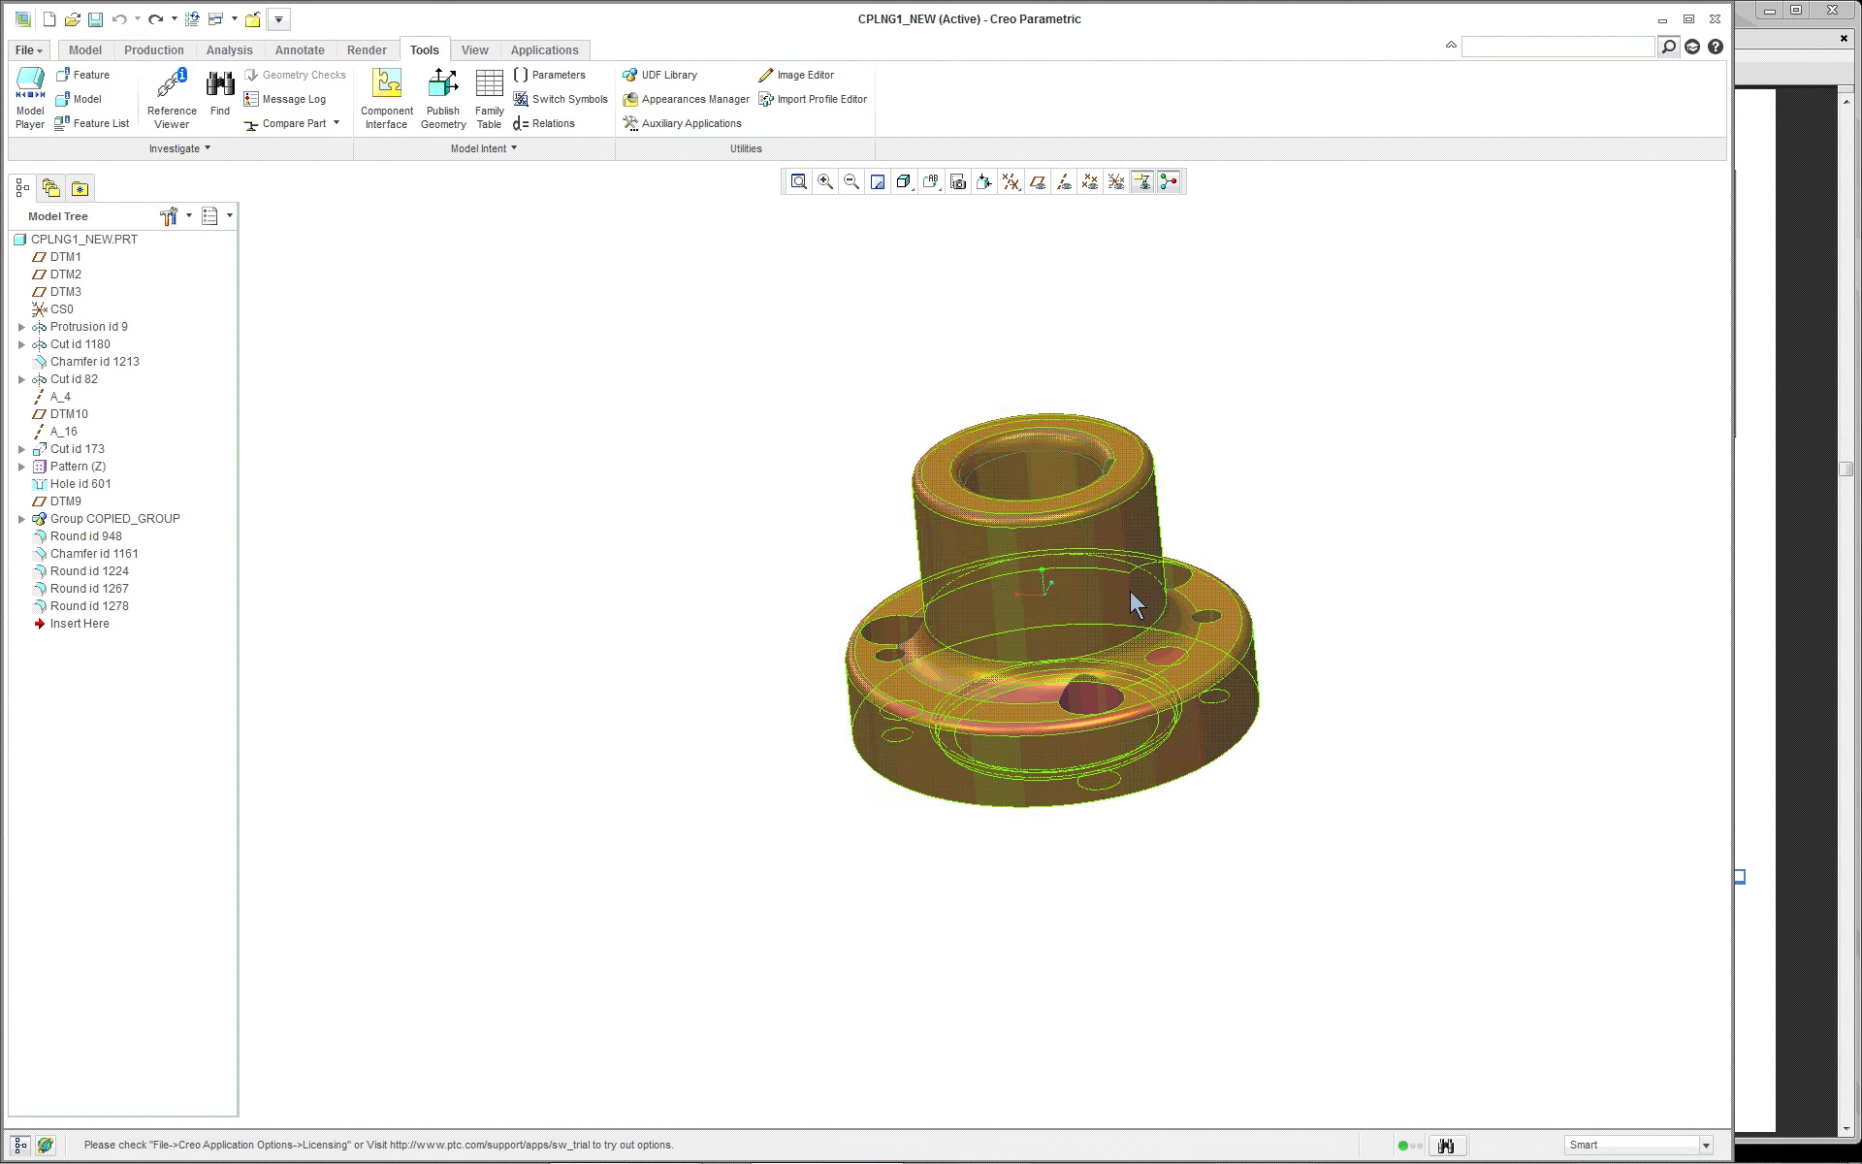
scroll(1409, 613, "up", 2)
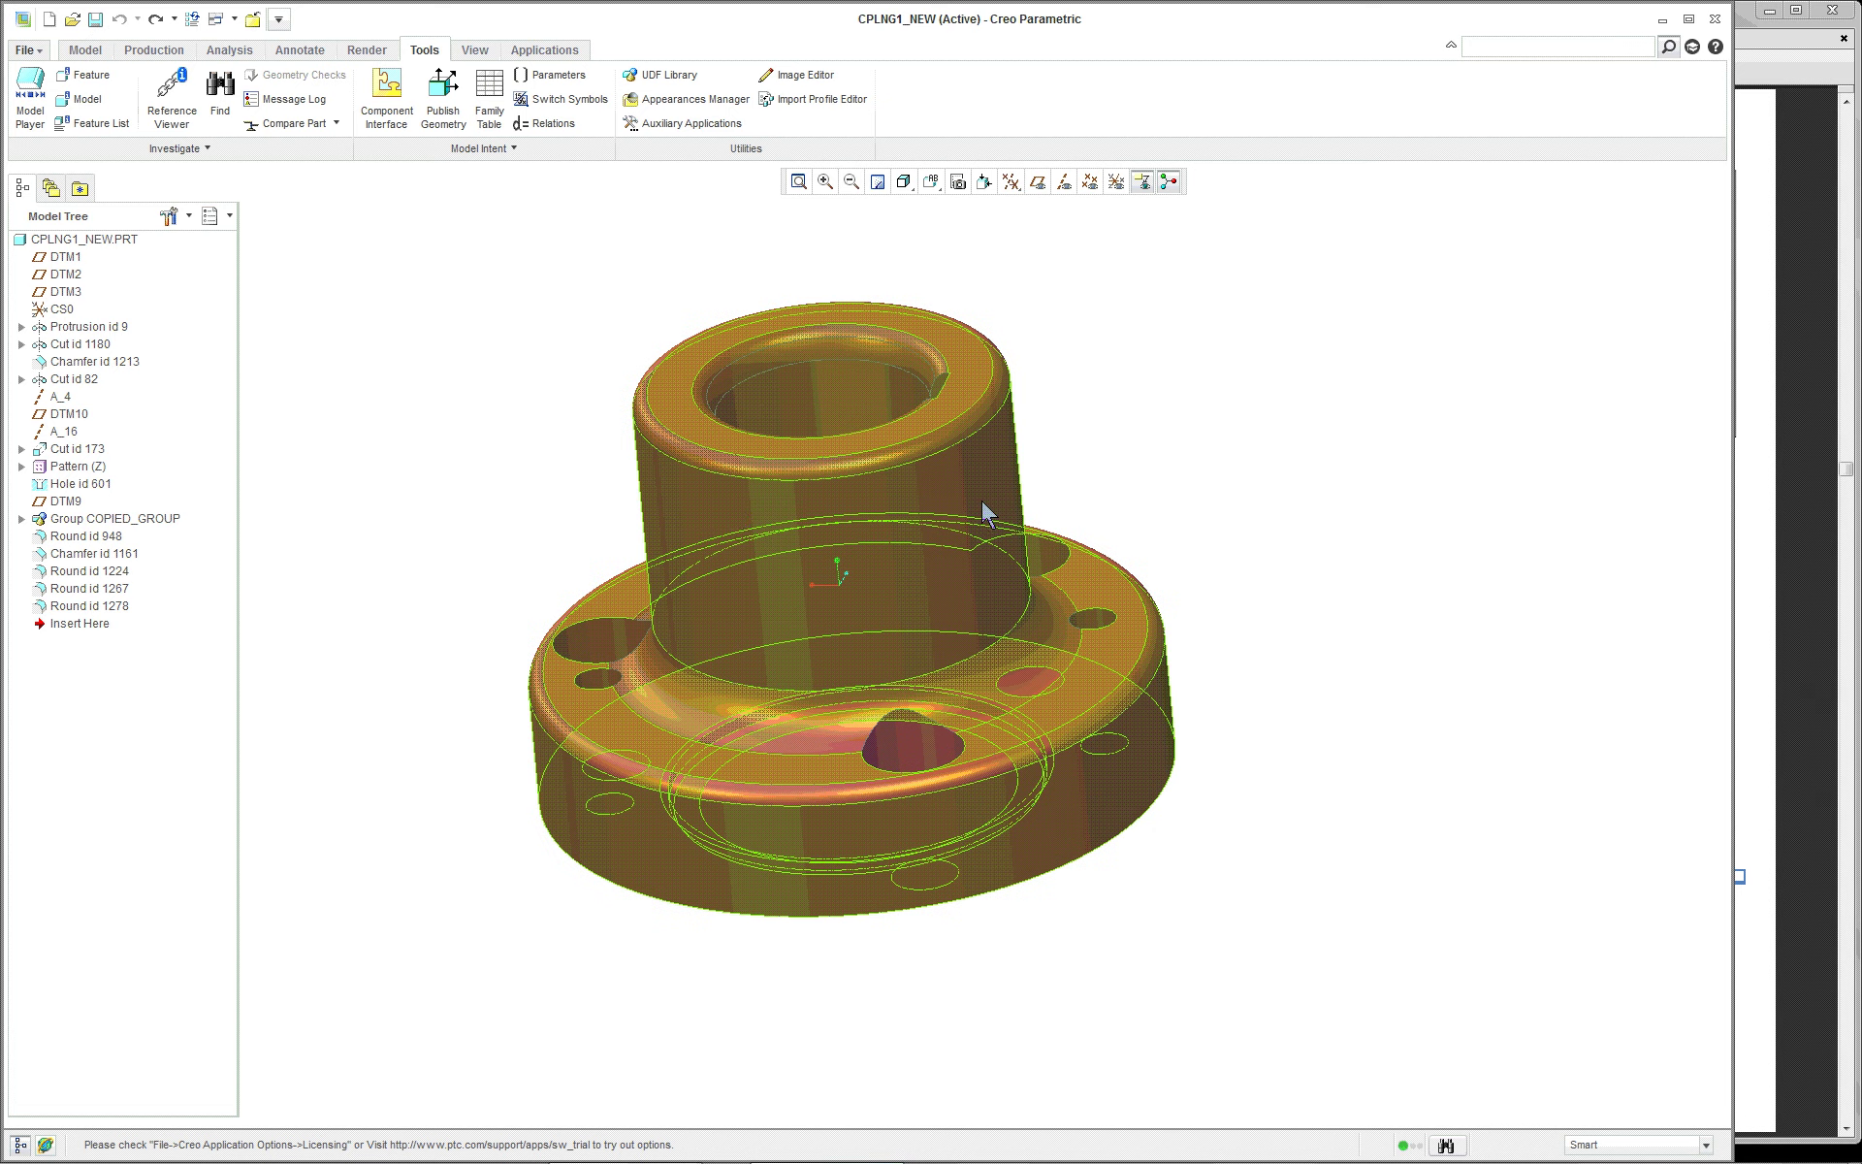
Open the section sketch of the central revolved cut (Cut id 82) in 2D orientation
mouse_move(984, 511)
middle_mouse_down()
mouse_move(740, 465)
mouse_move(998, 403)
mouse_move(969, 352)
mouse_move(868, 728)
middle_mouse_up()
left_click(867, 727)
right_click(1198, 518)
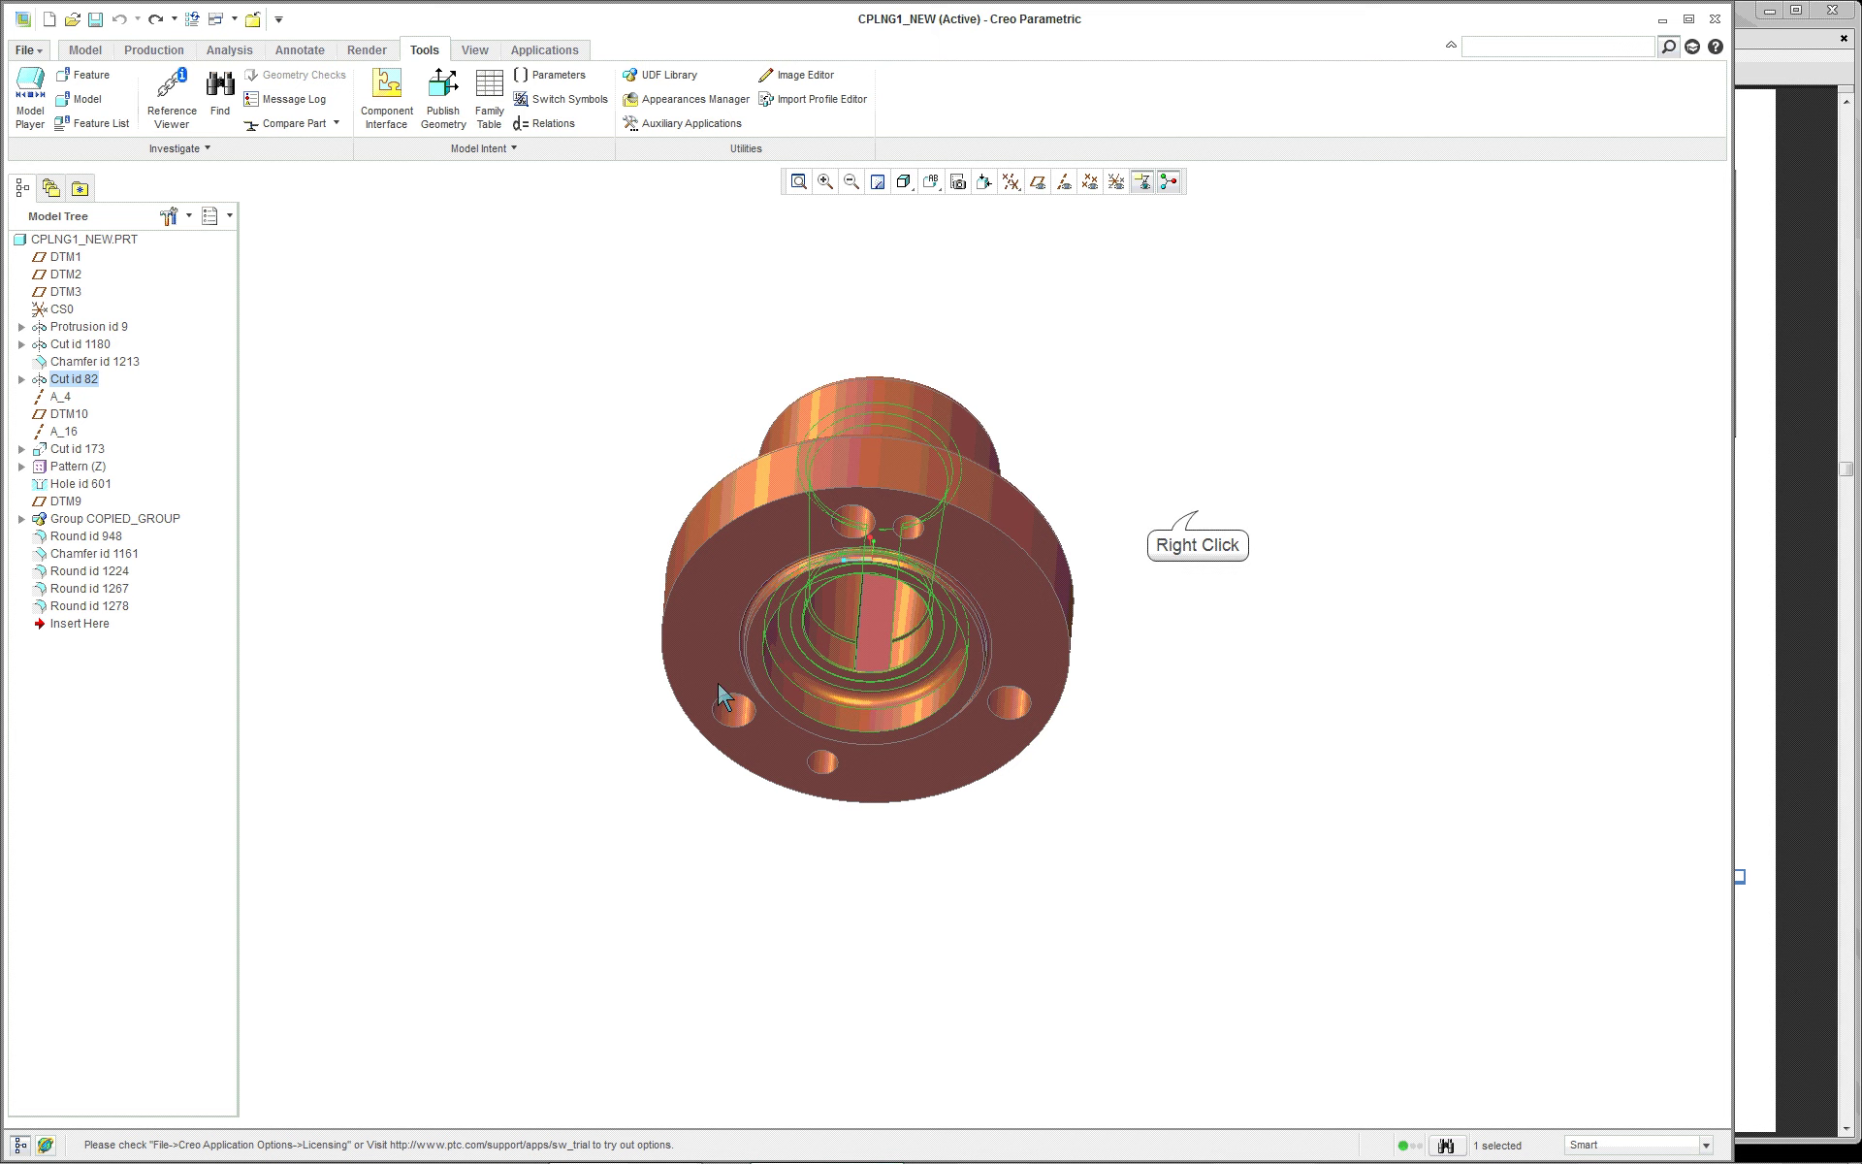
left_click(1251, 678)
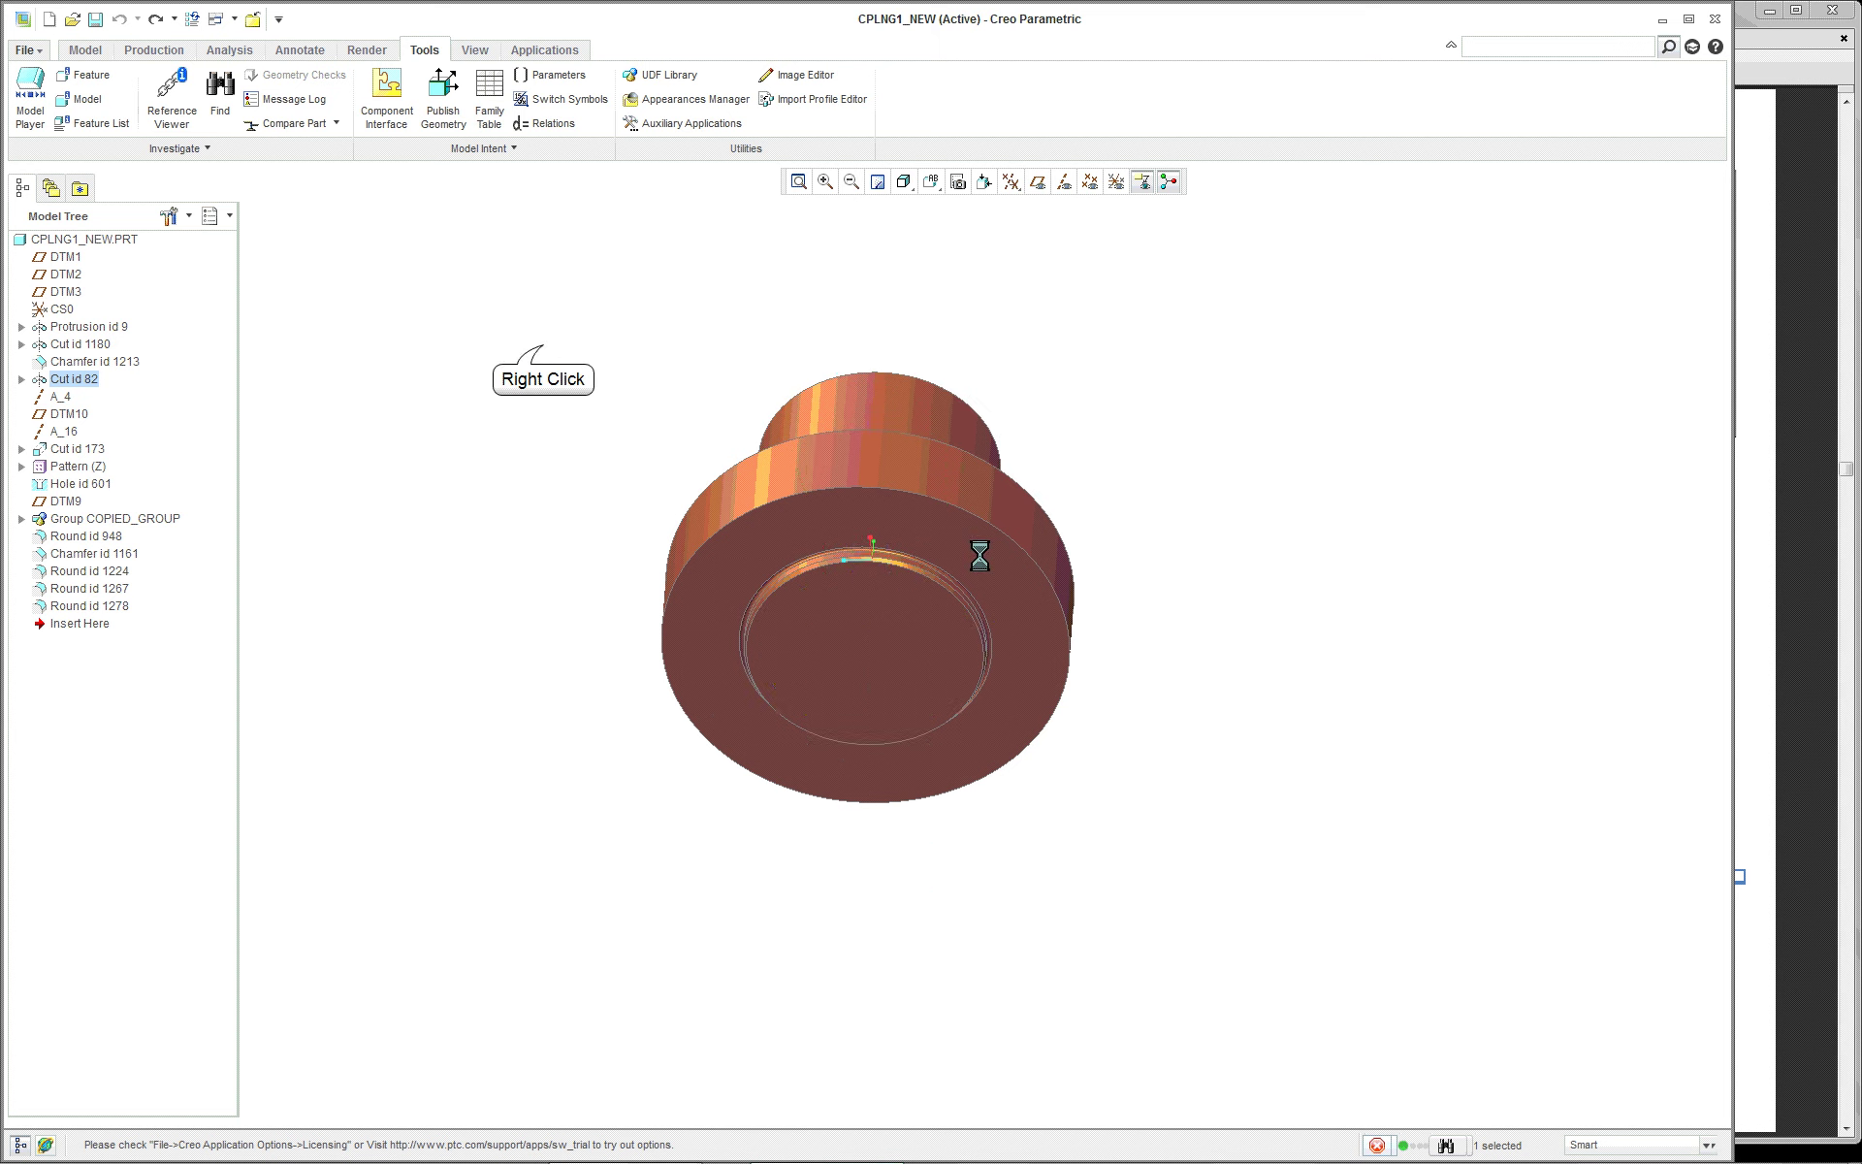
right_click(540, 372)
left_click(583, 419)
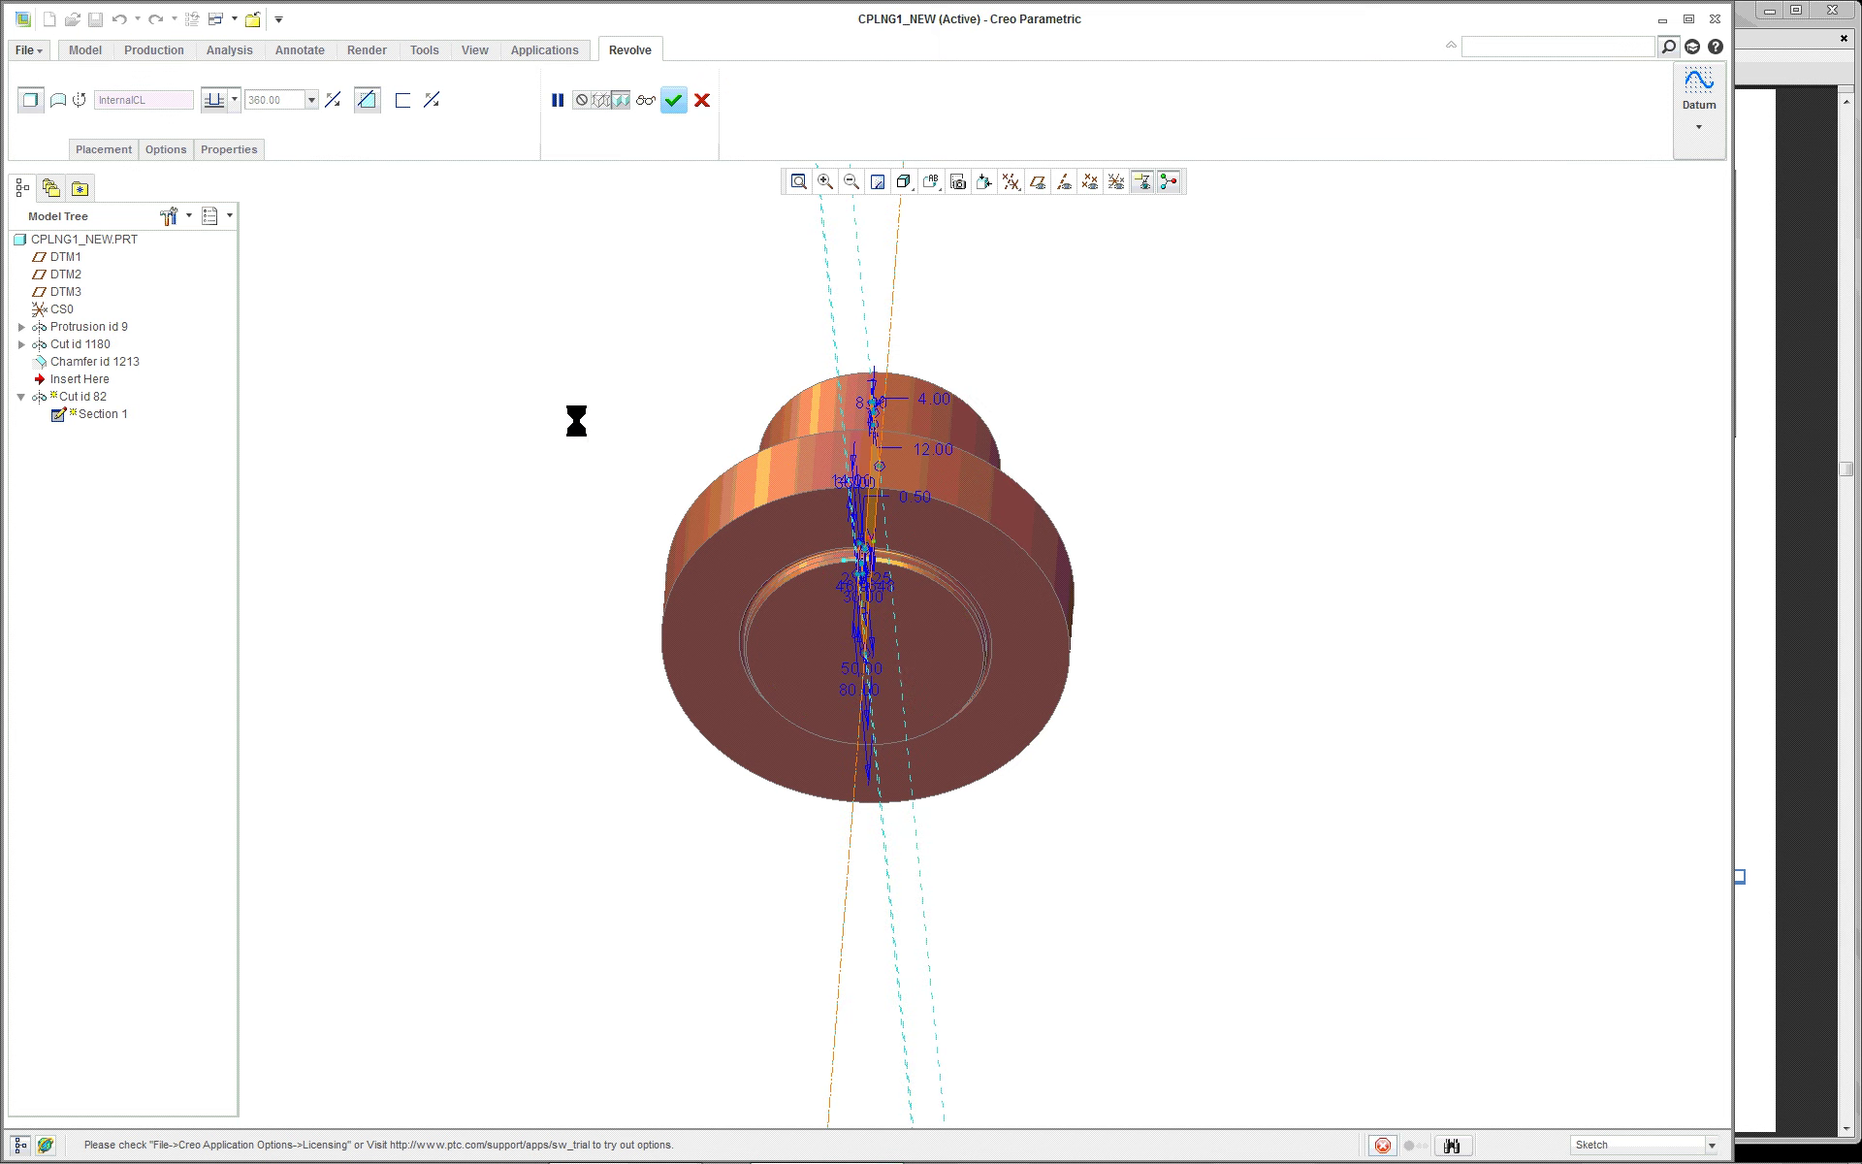
left_click(97, 124)
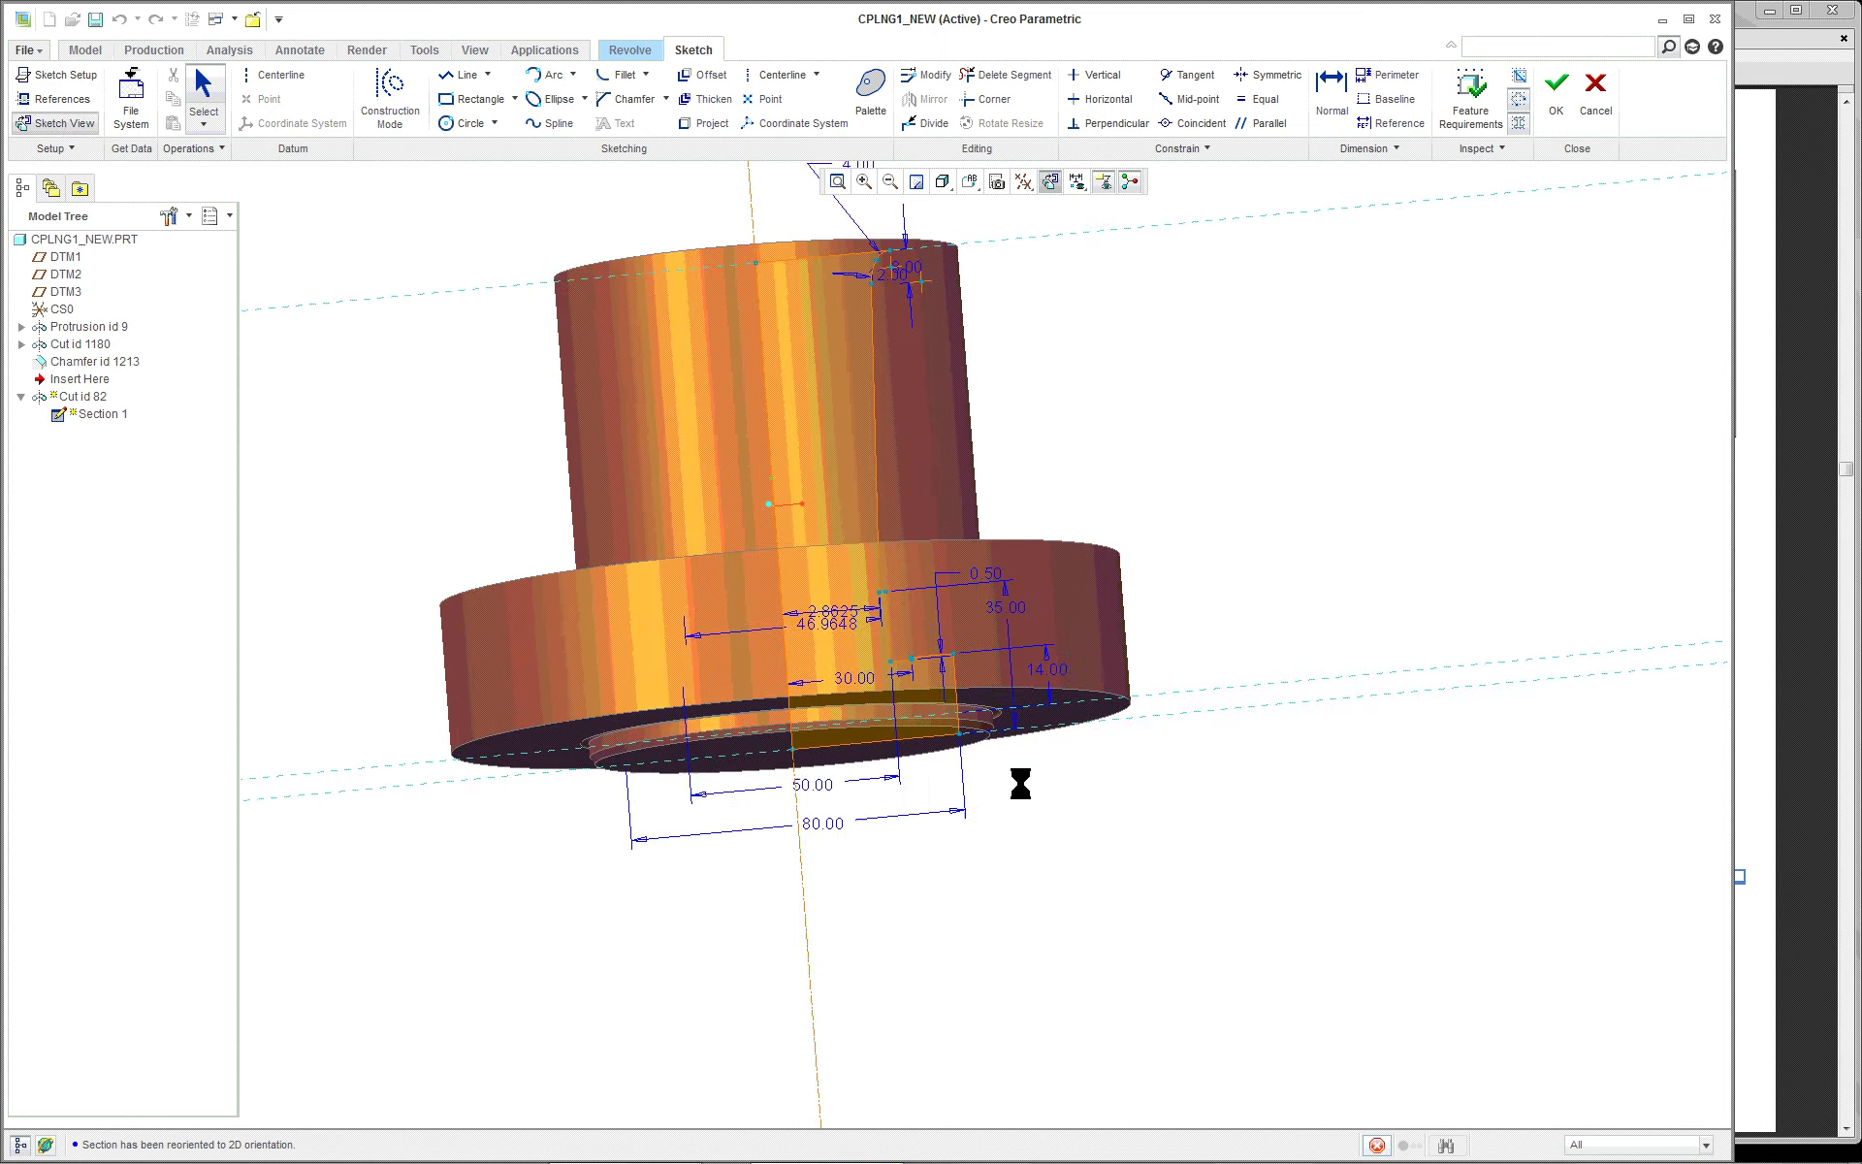
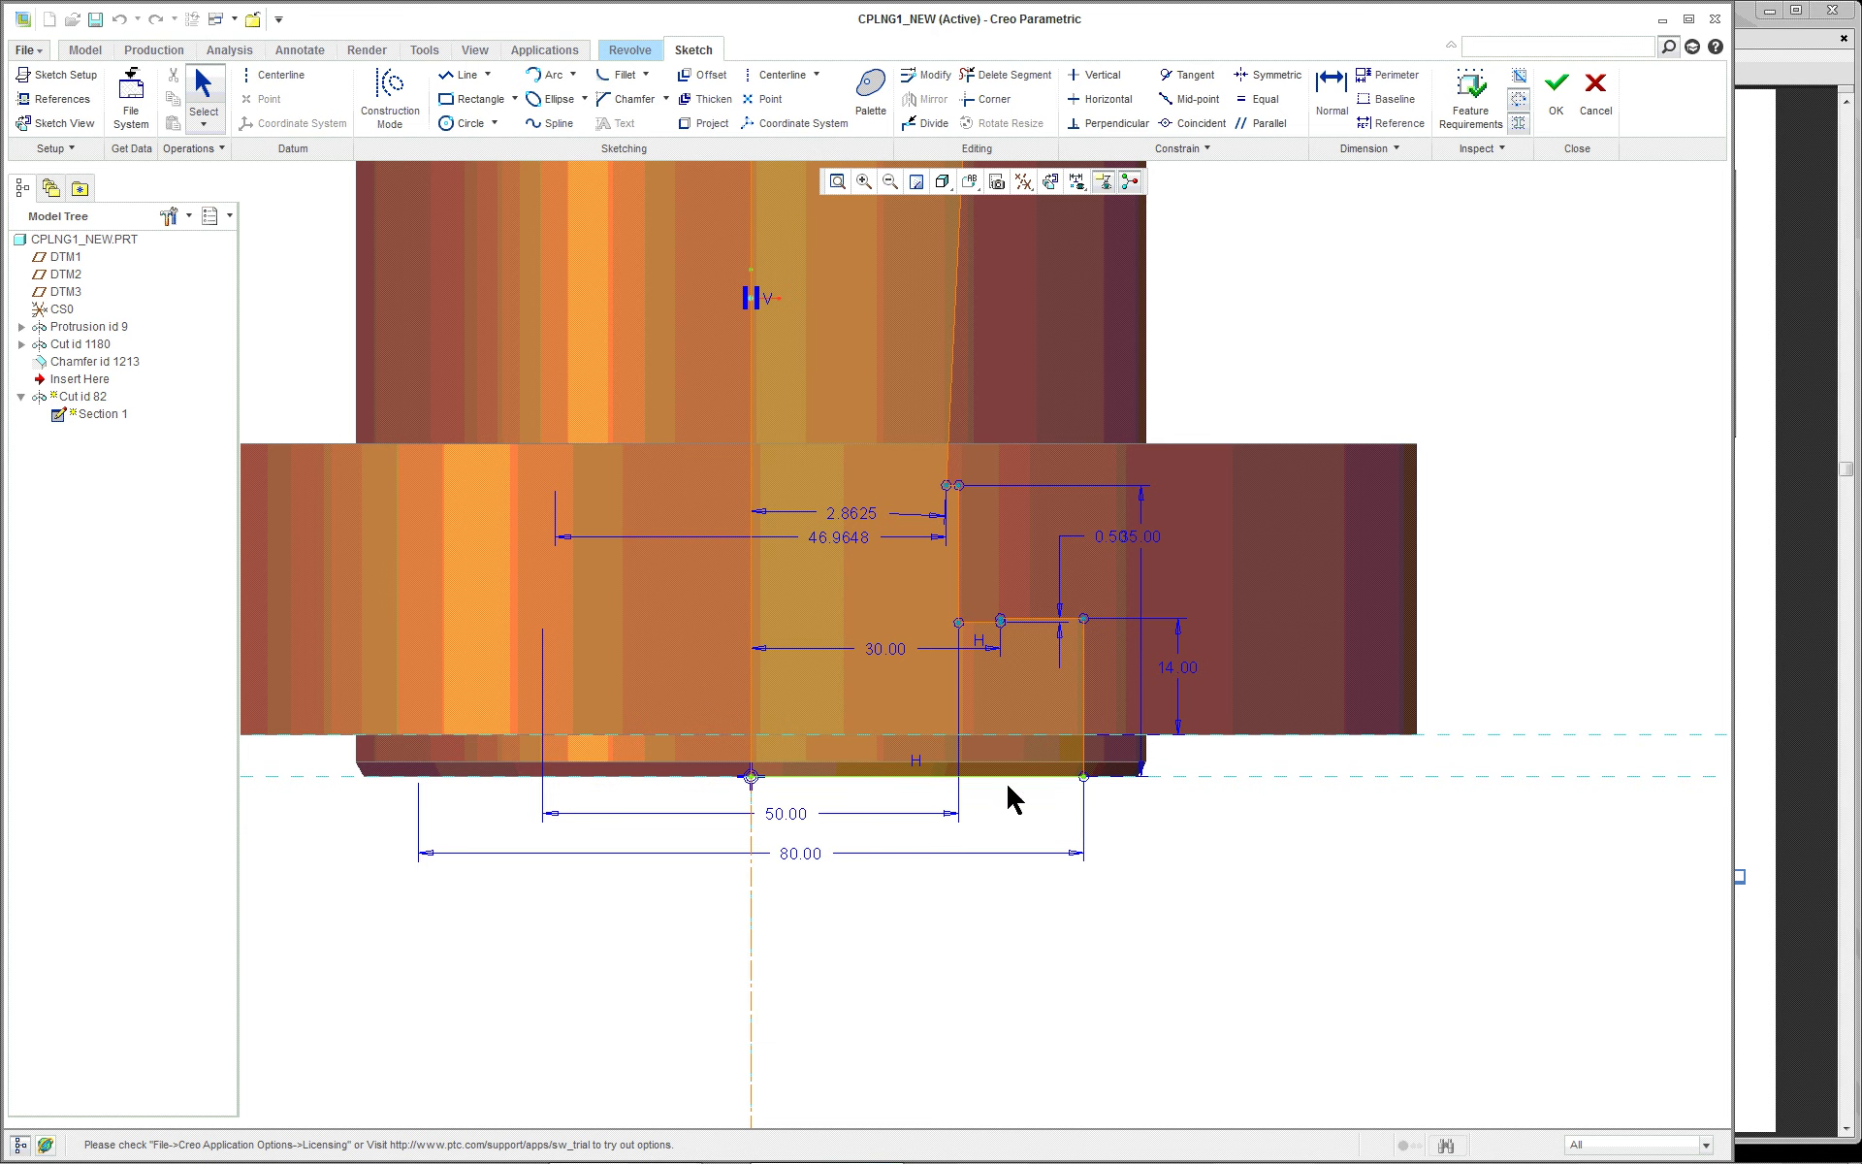
Examine the bore section's stepped profile at the flange end, and close the sketch and the Revolve without saving changes
scroll(954, 635, "down", 3)
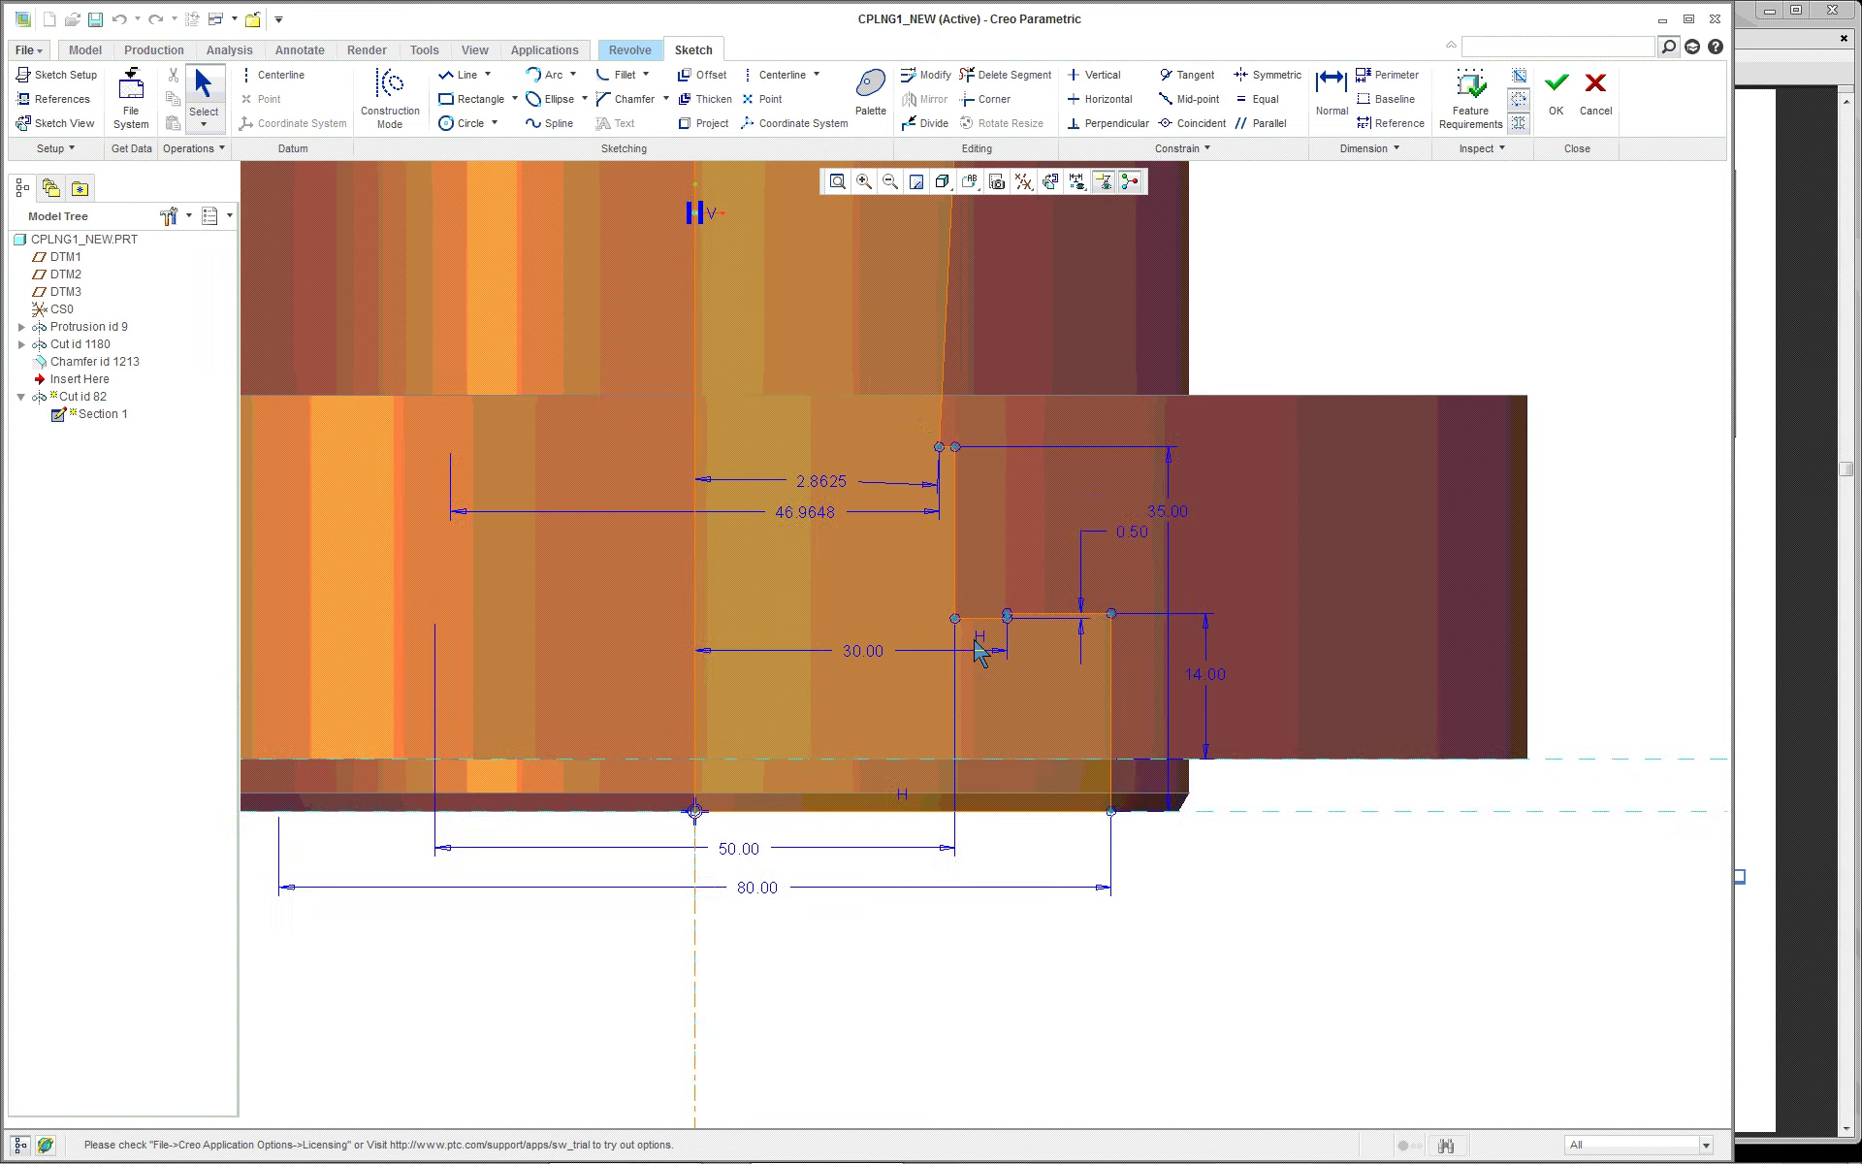
scroll(972, 644, "up", 1)
scroll(979, 648, "up", 1)
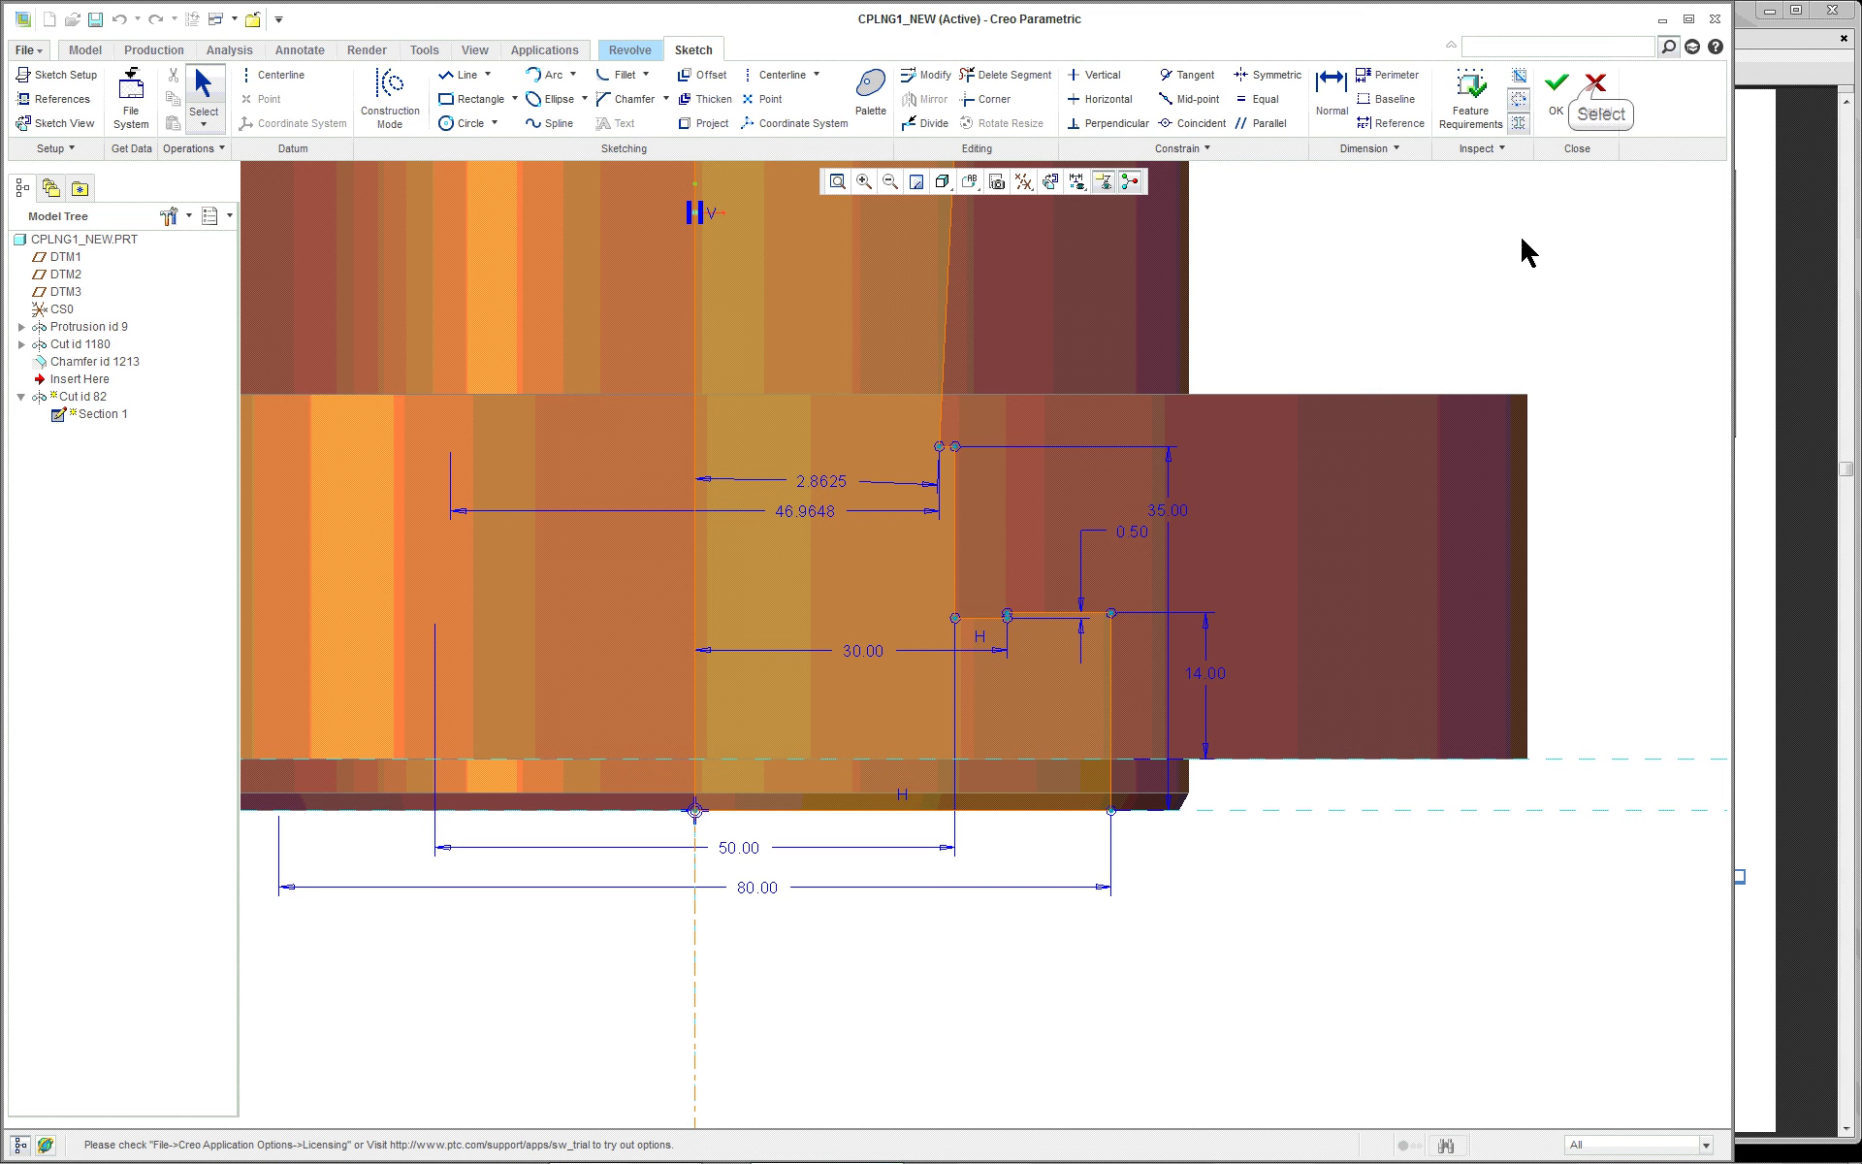
left_click(1559, 95)
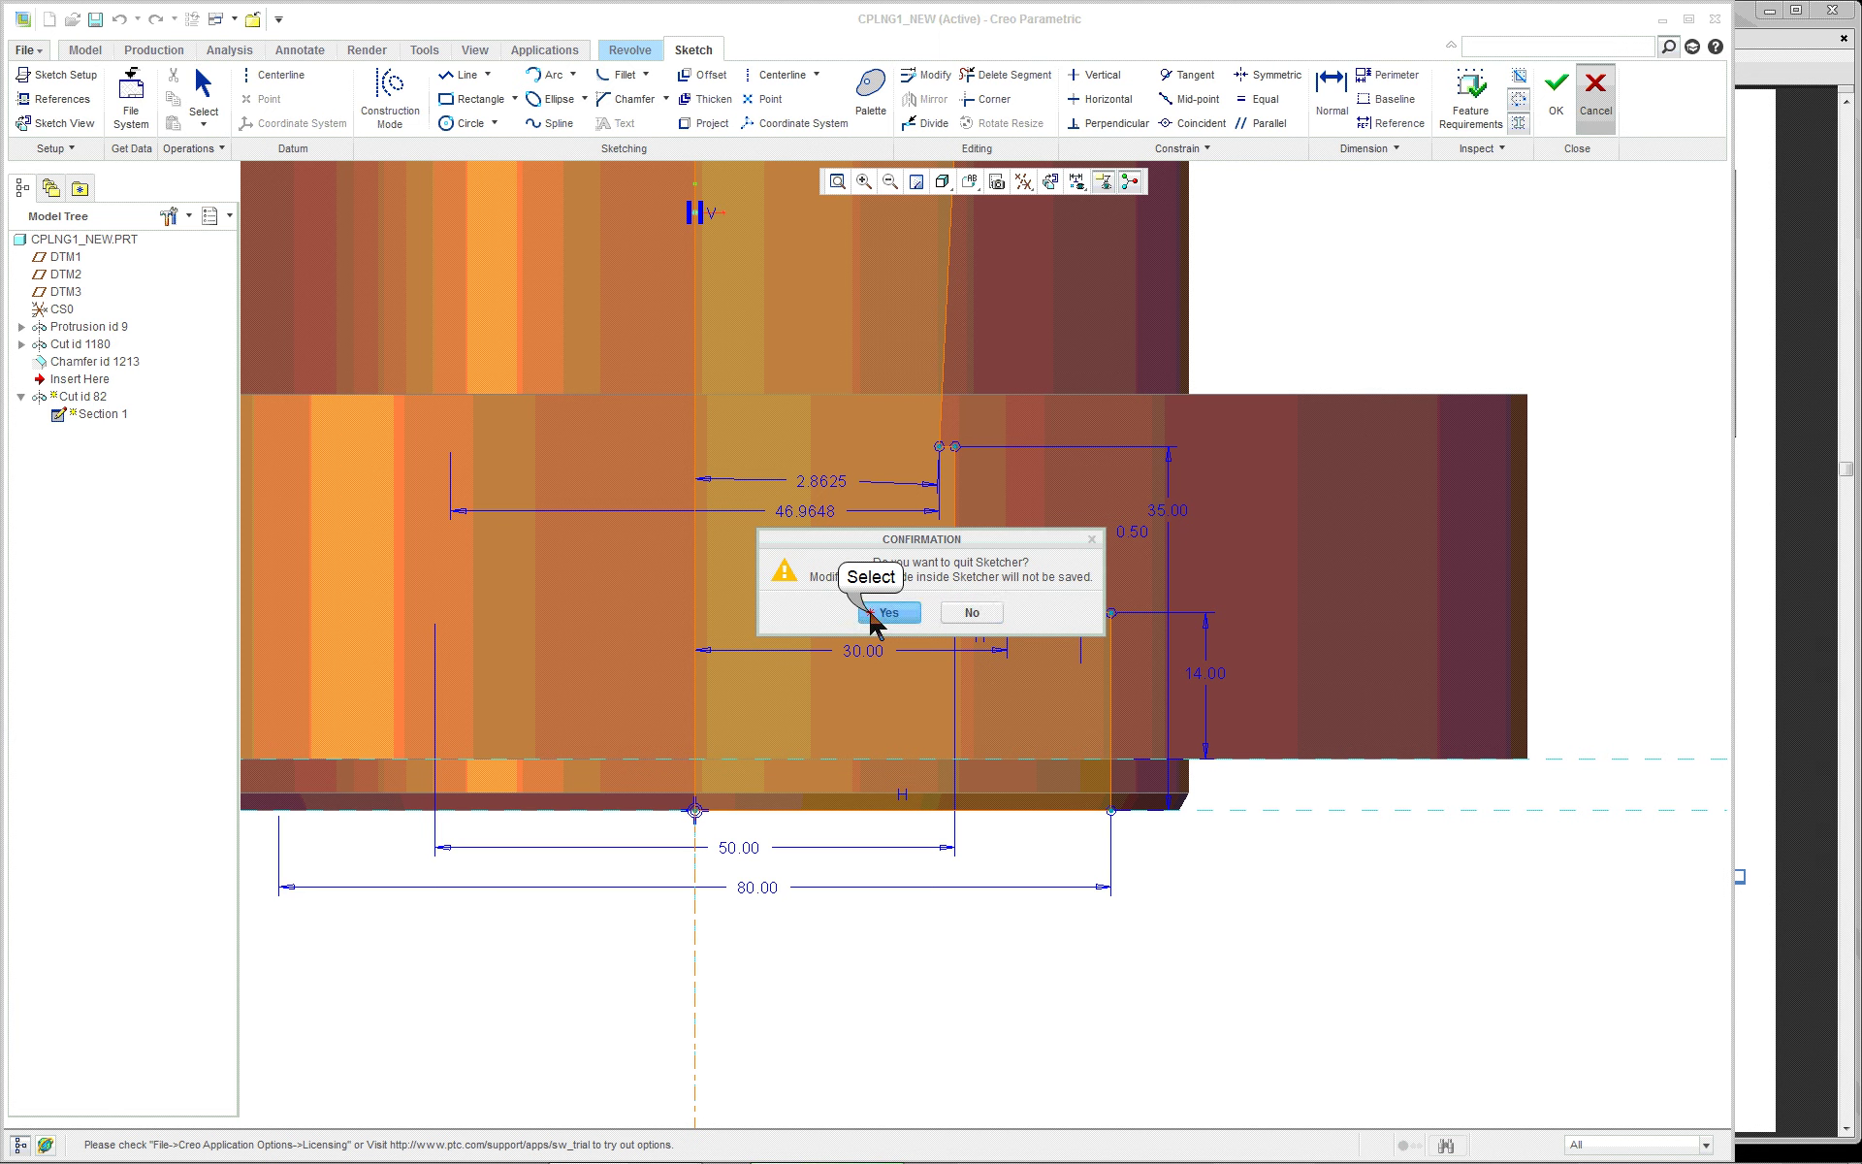
left_click(866, 617)
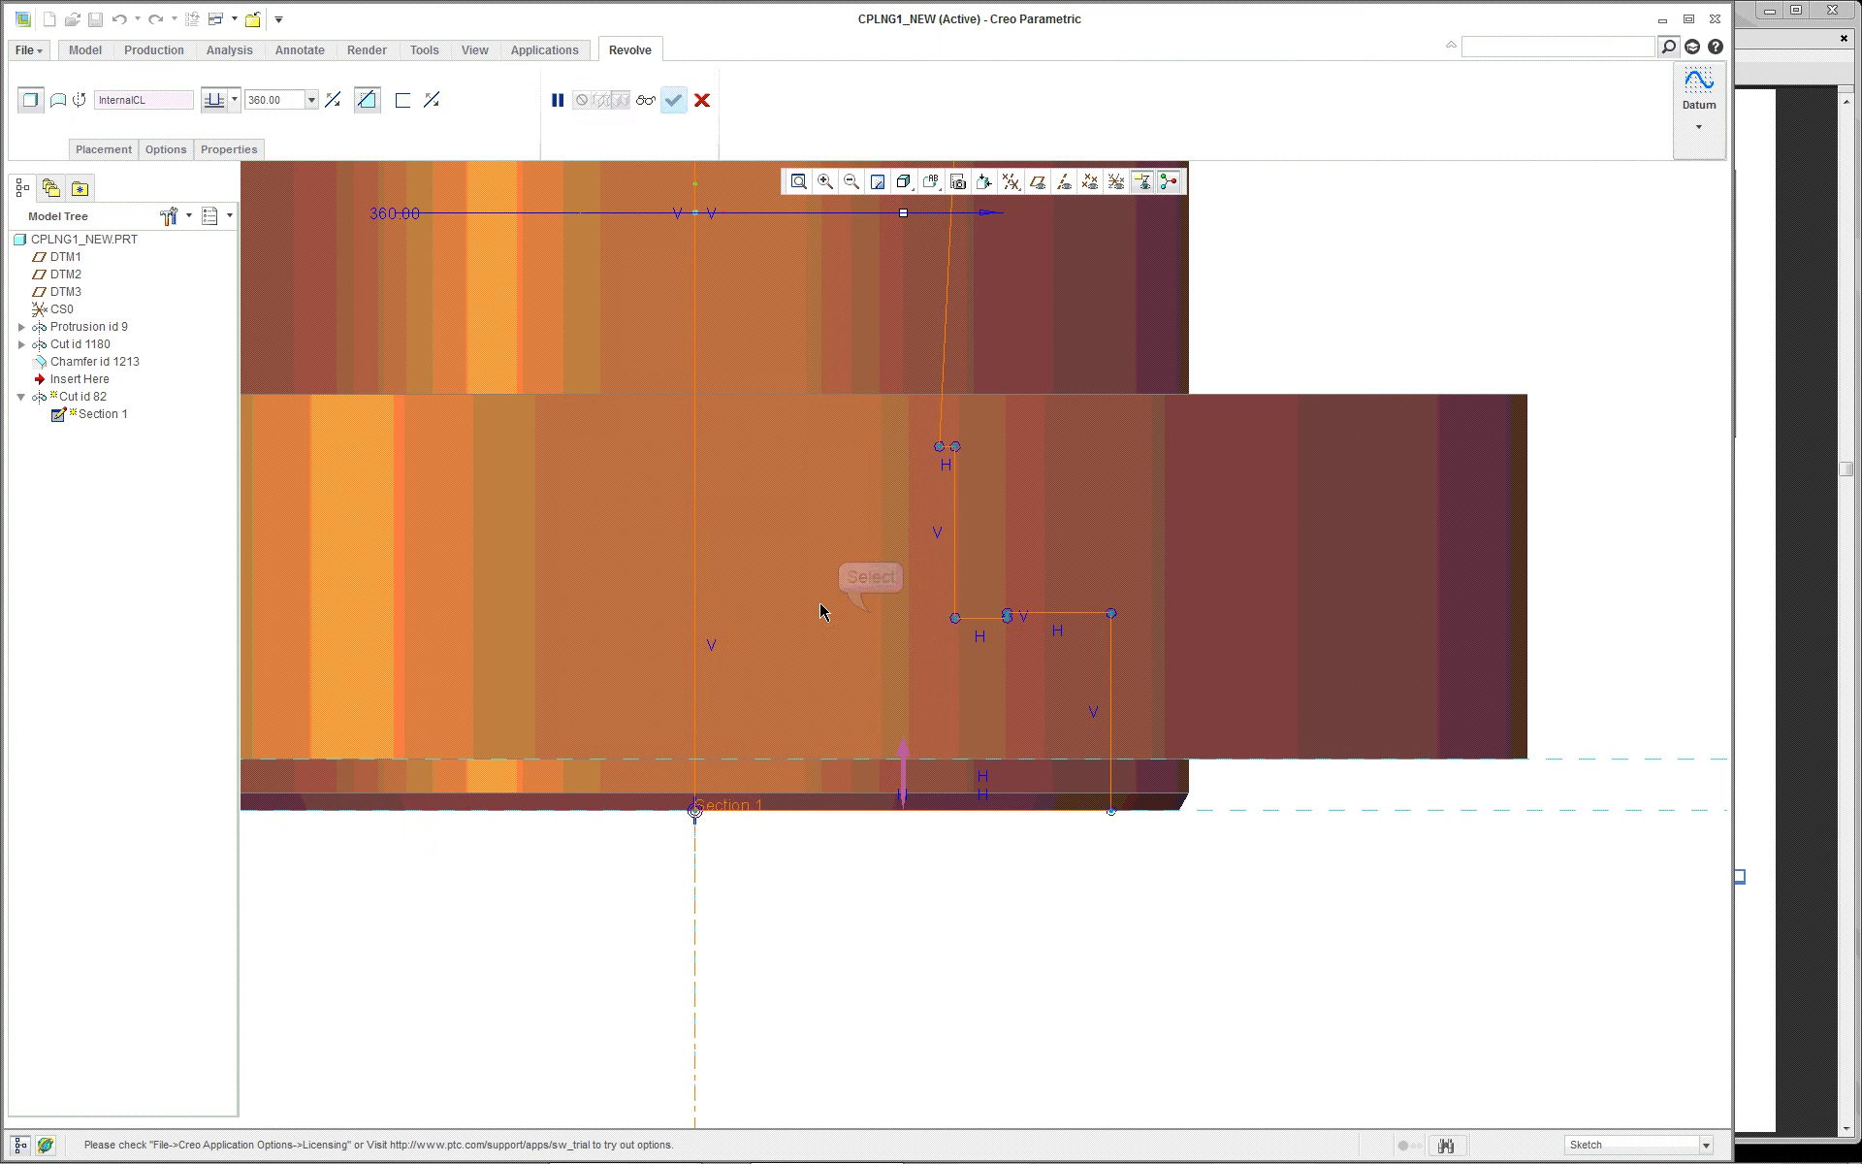
left_click(698, 103)
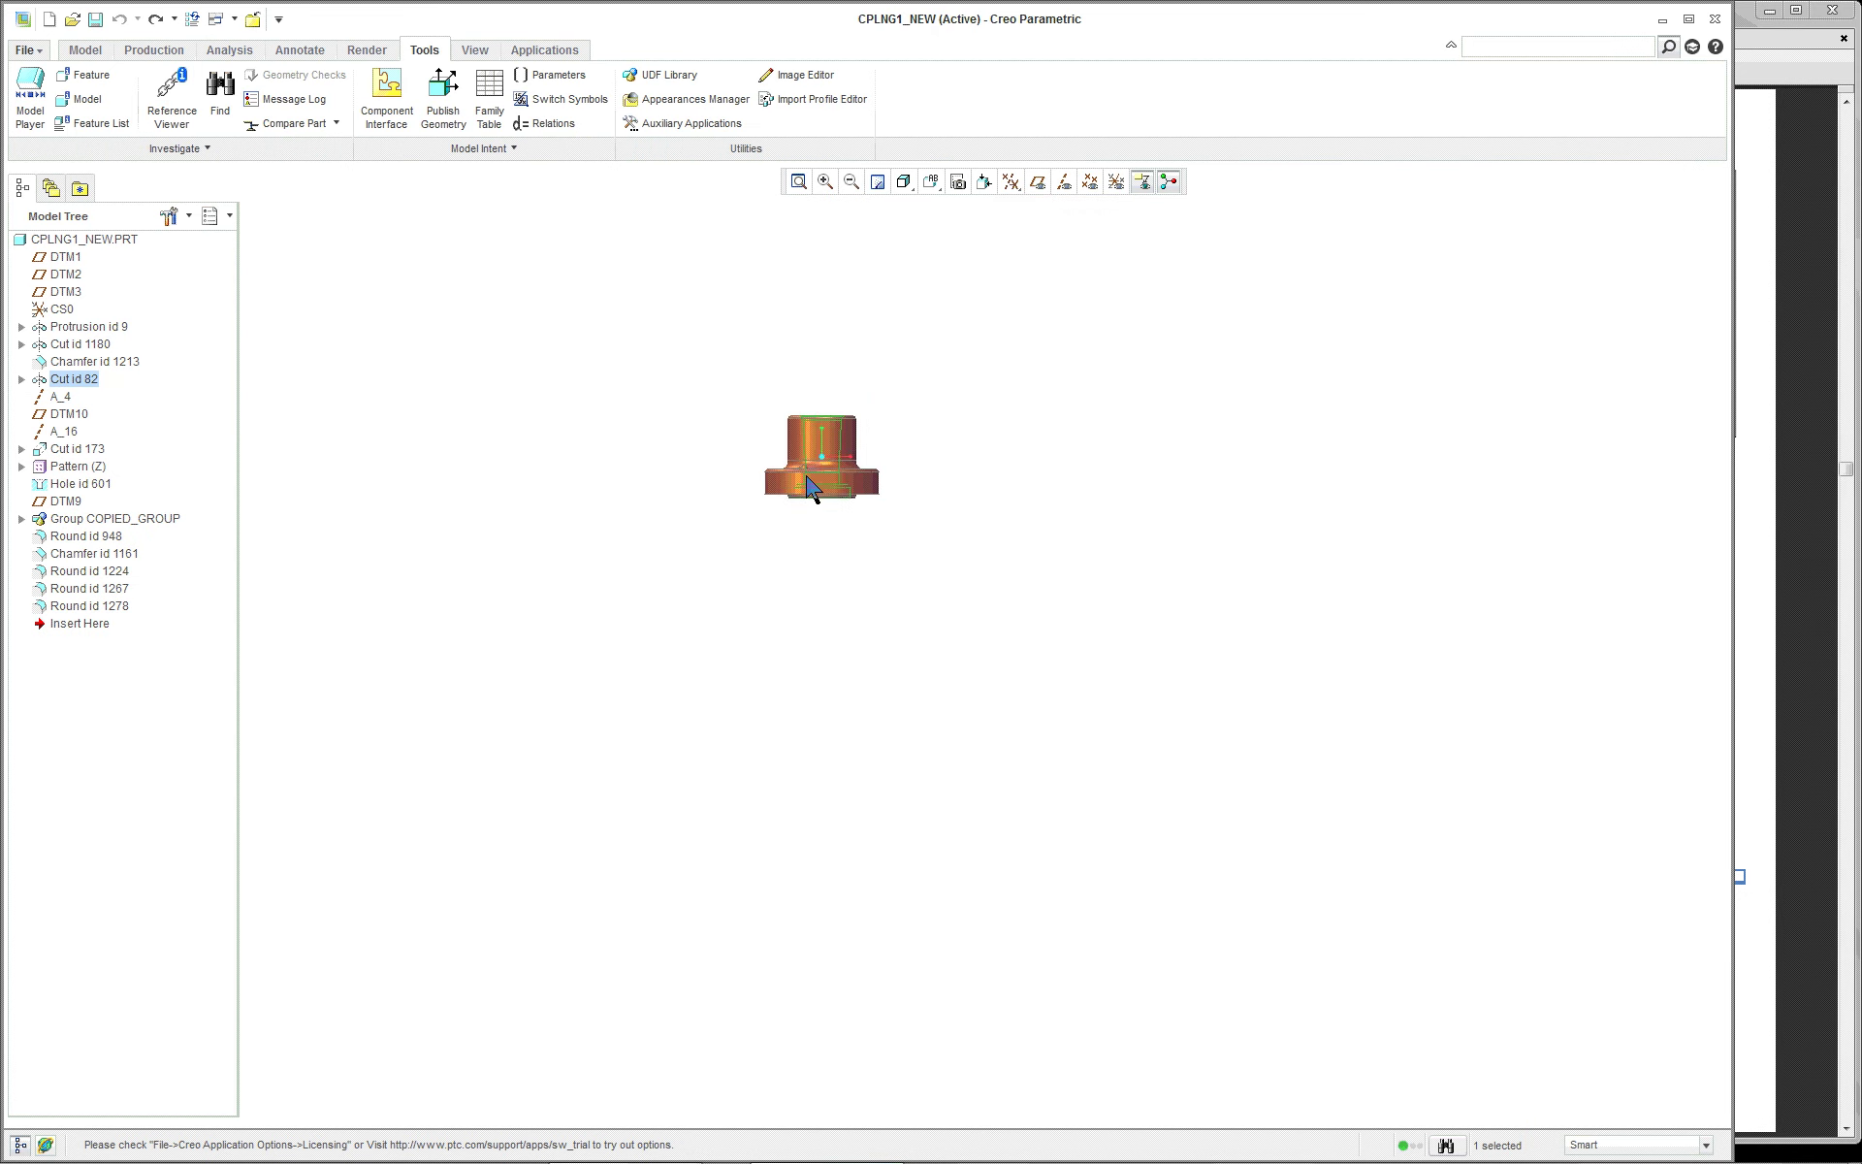
Select the keyway cut (Cut id 173) in the bore and examine where it meets the bore's inner step from the flange side
key("ctrl+d")
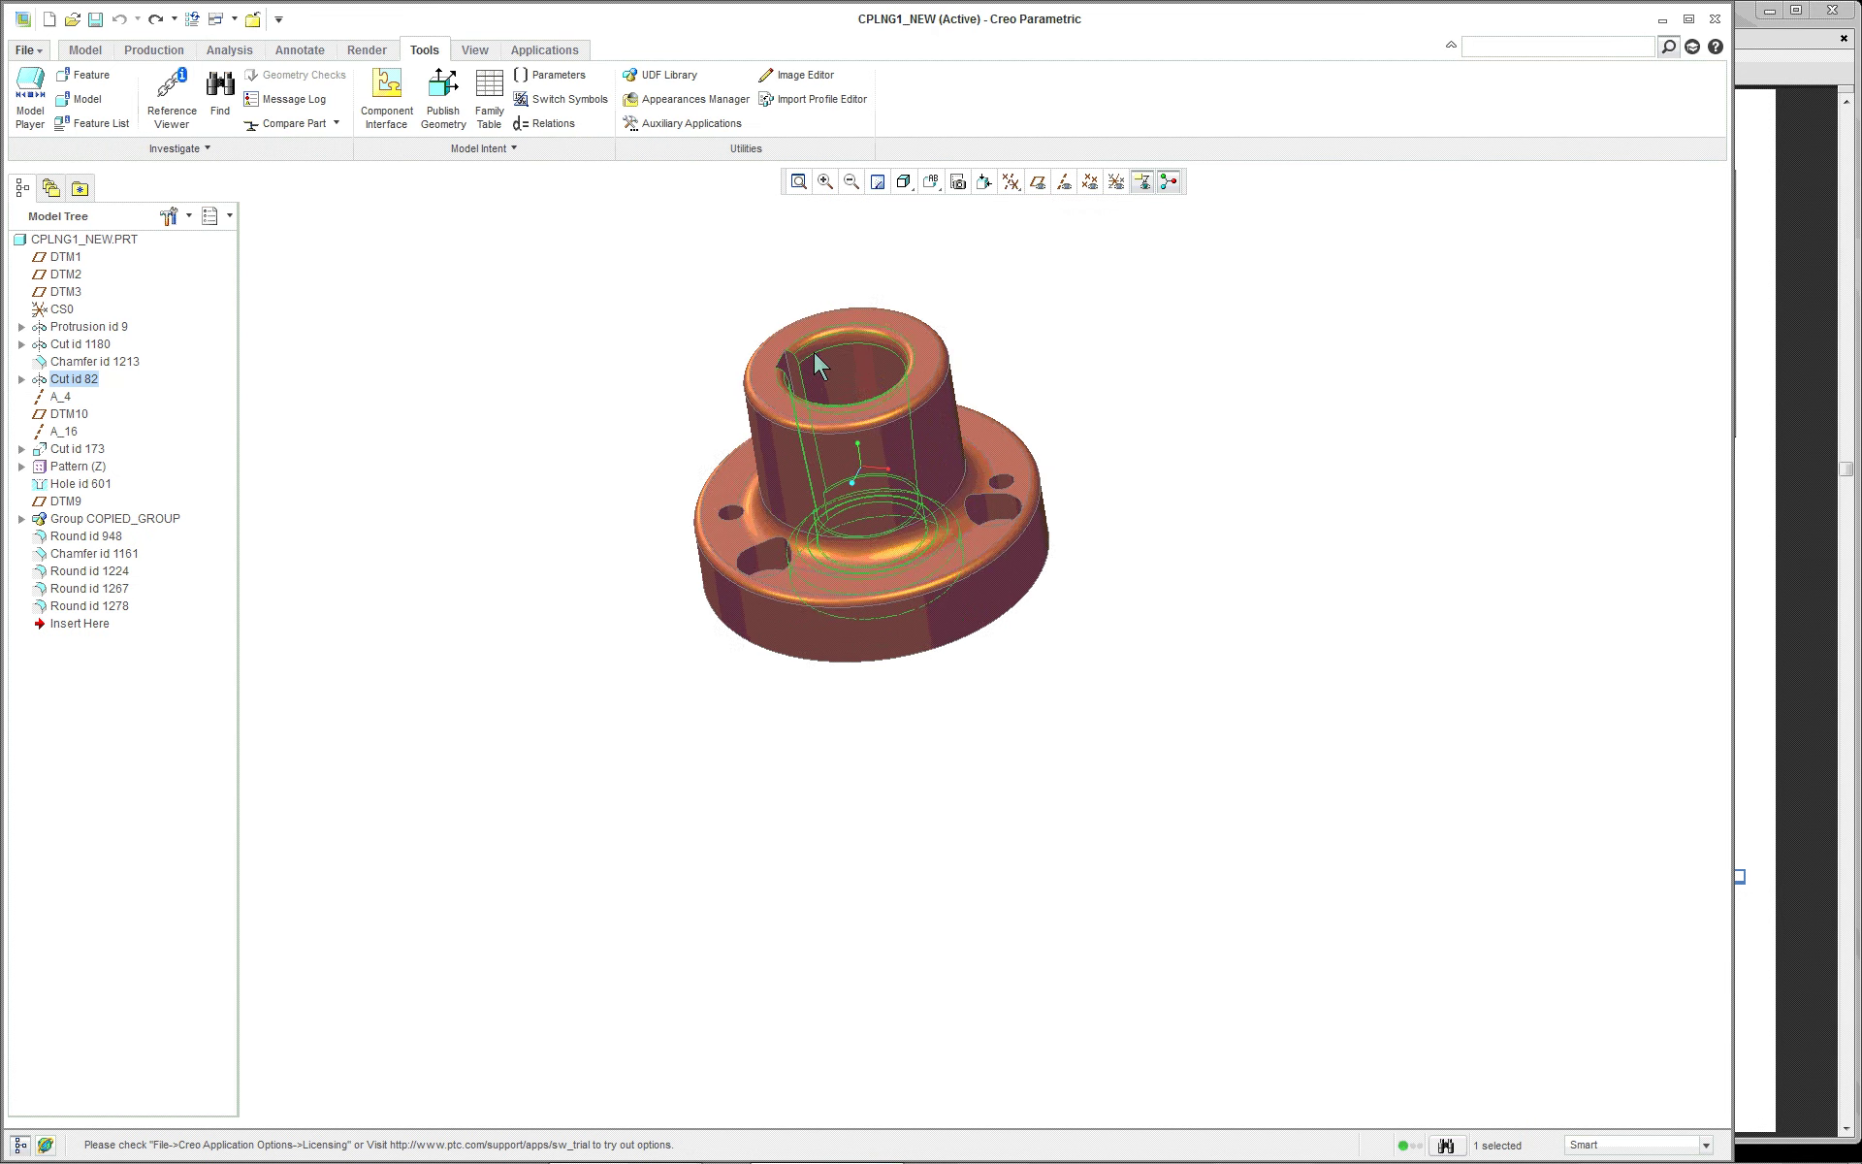
scroll(815, 352, "up", 5)
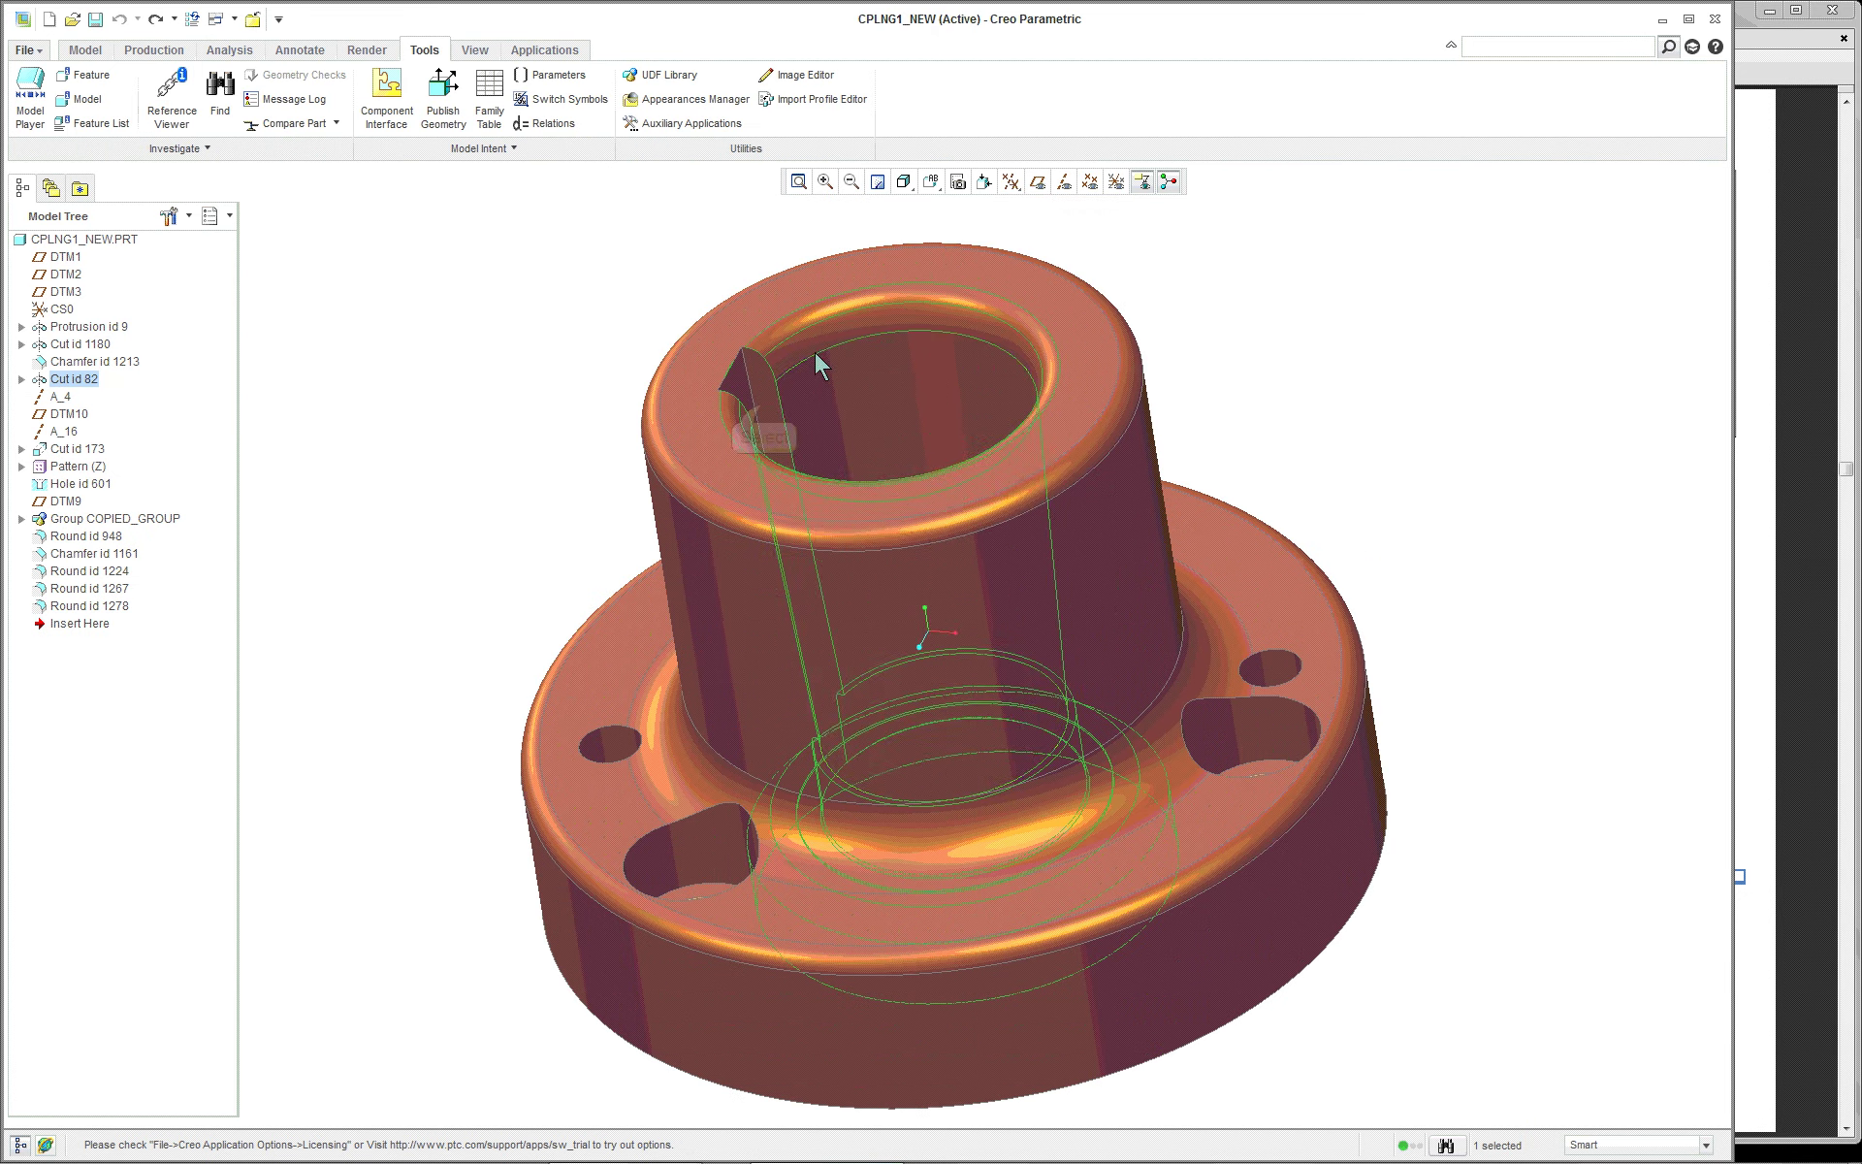
left_click(708, 500)
middle_click_drag(708, 499, 480, 517)
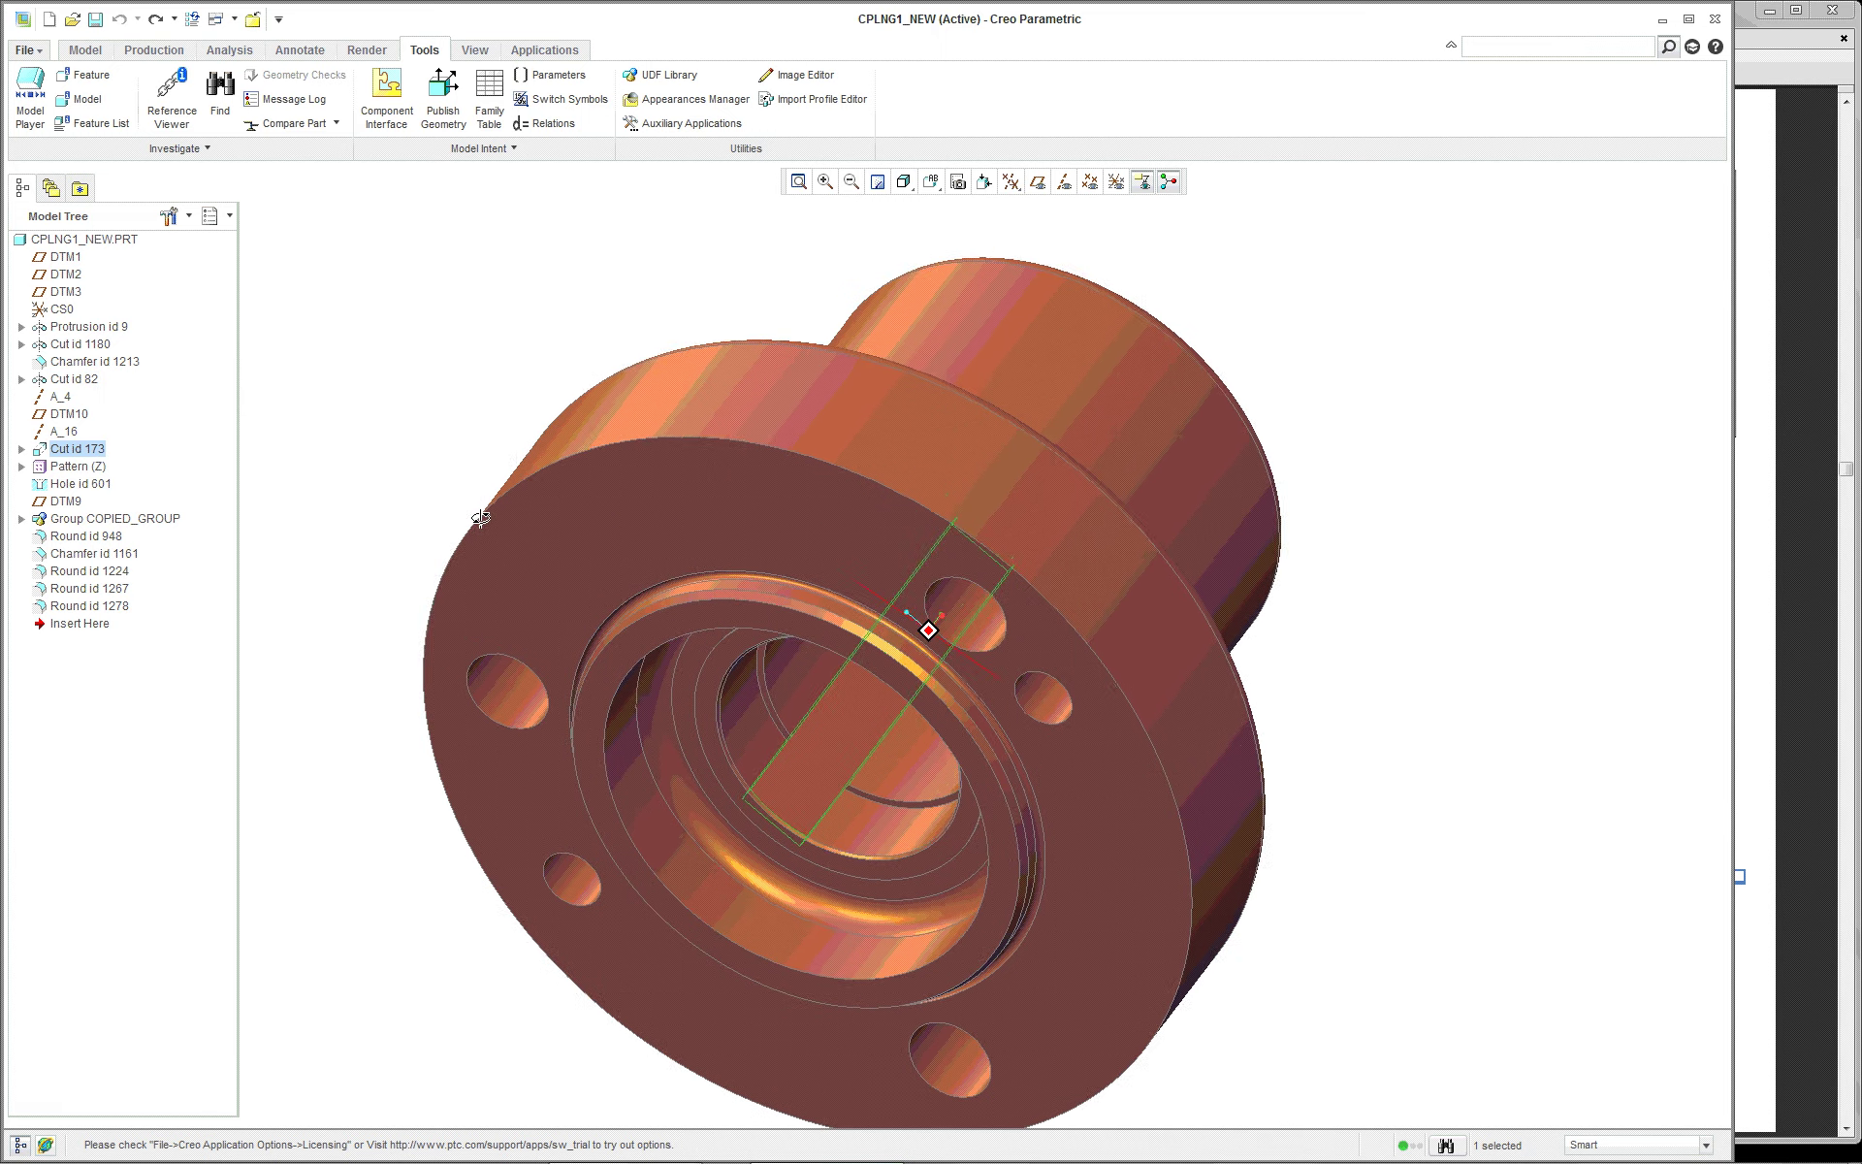
scroll(727, 800, "up", 8)
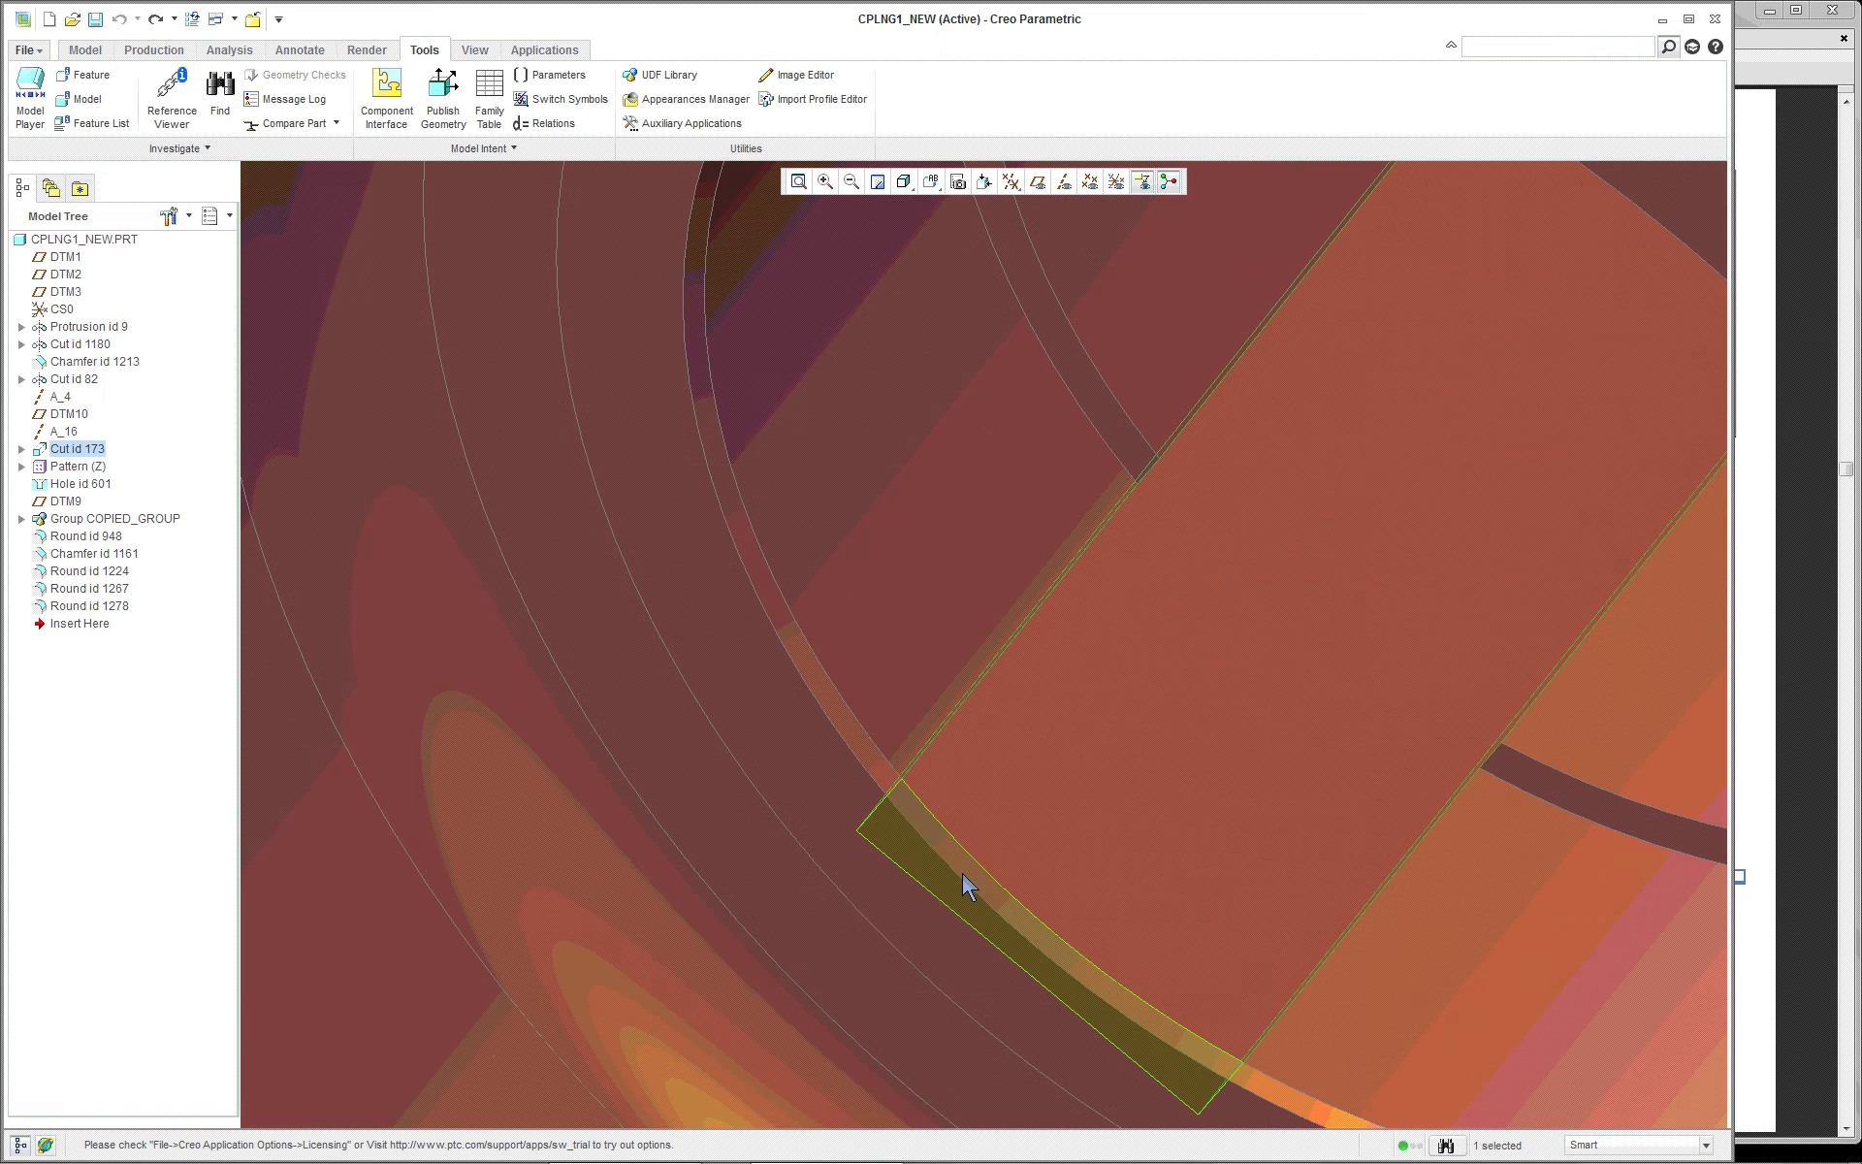
scroll(966, 885, "down", 3)
middle_click_drag(1035, 898, 975, 902)
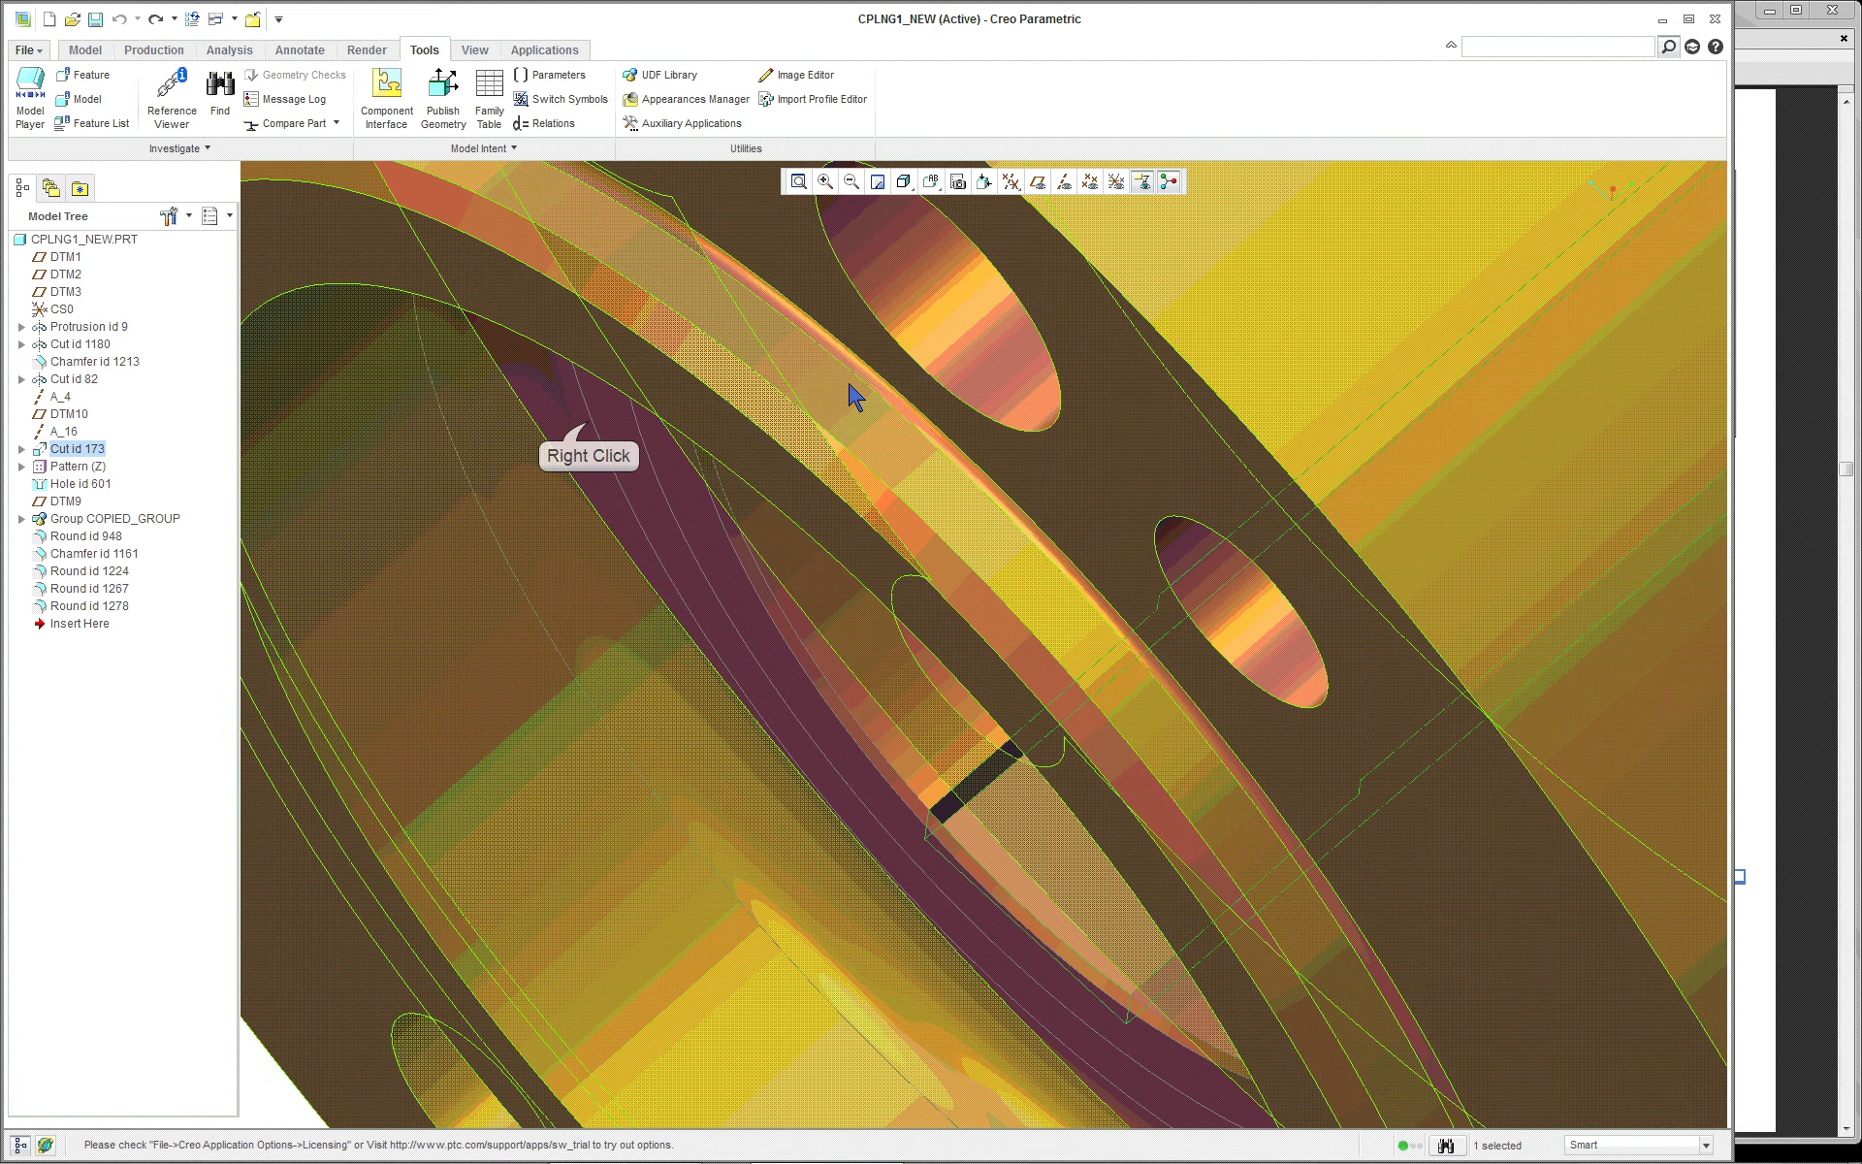
Edit the definition of the keyway cut (Cut id 173) and open its rectangular section sketch
scroll(850, 385, "down", 6)
right_click(581, 420)
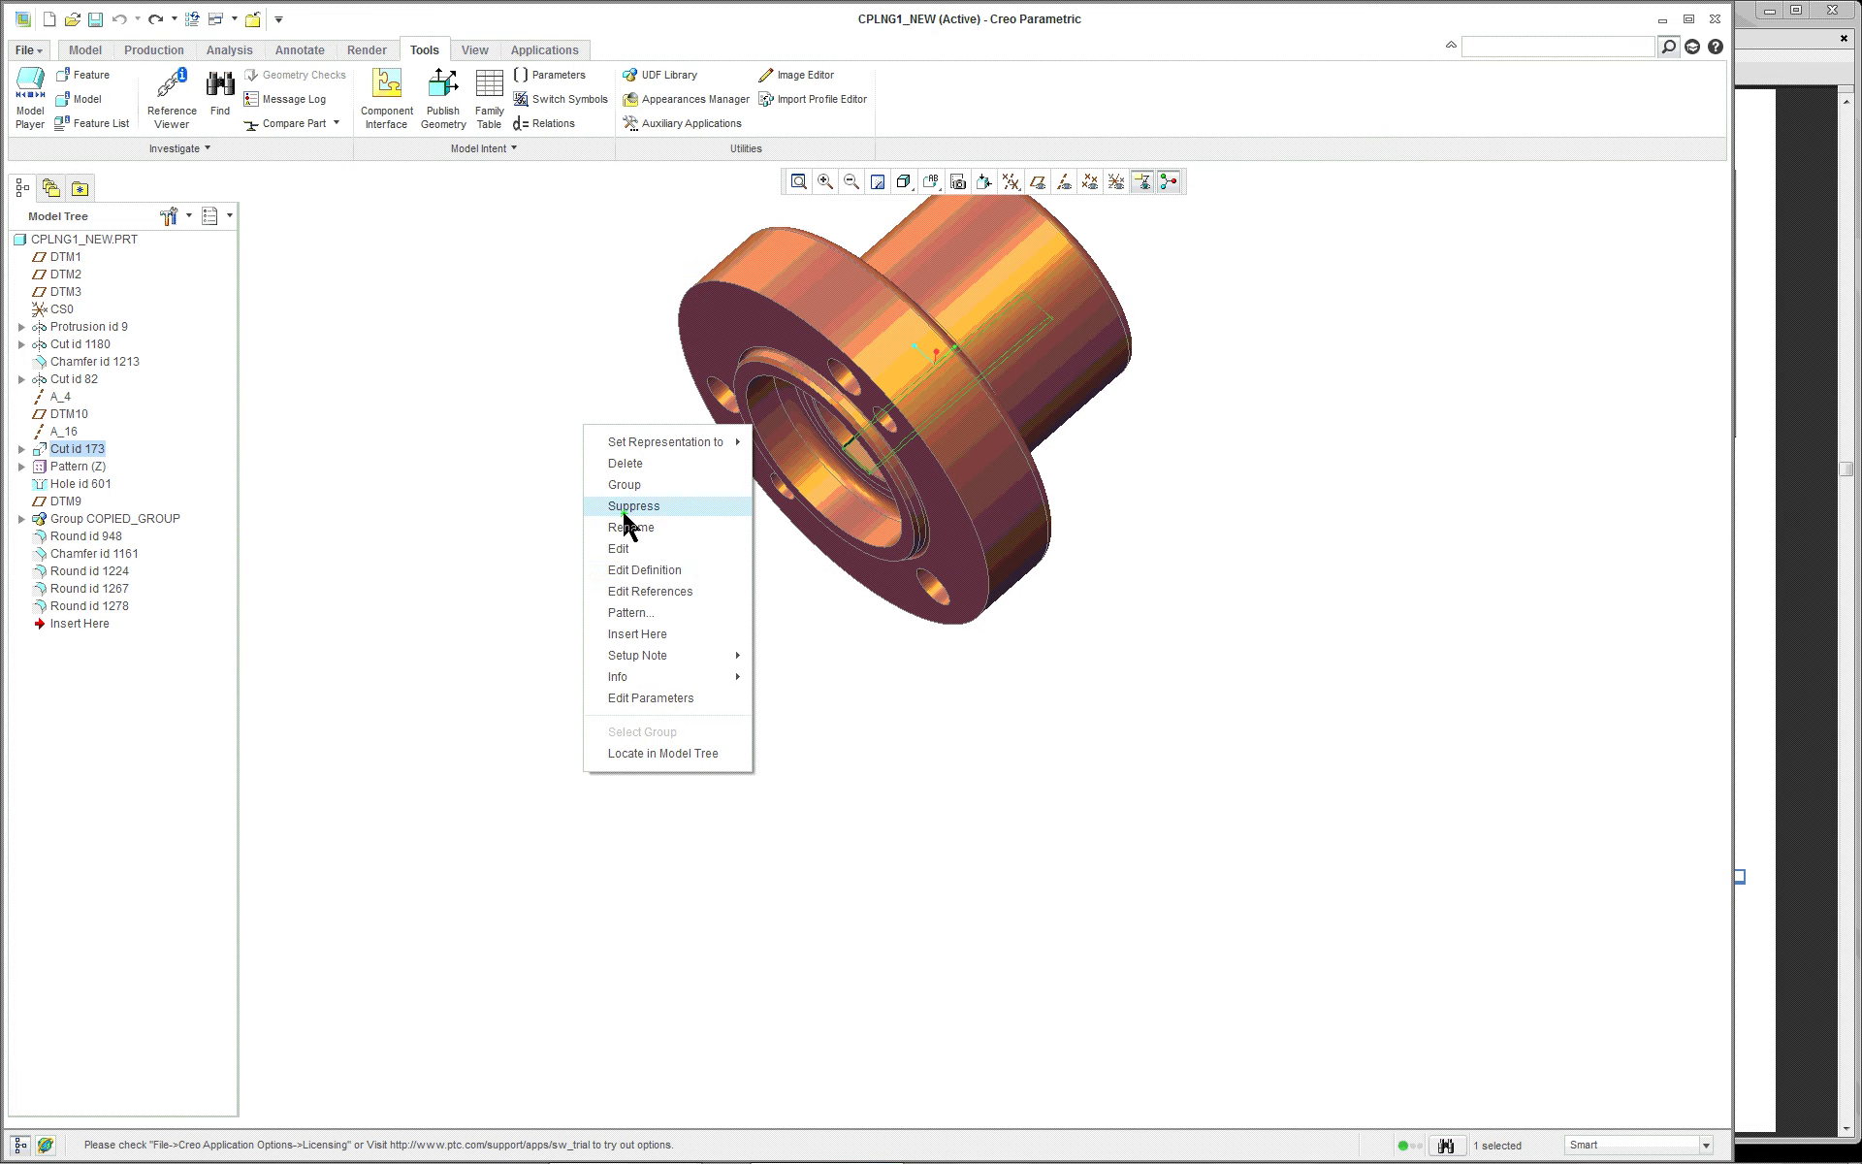
left_click(647, 572)
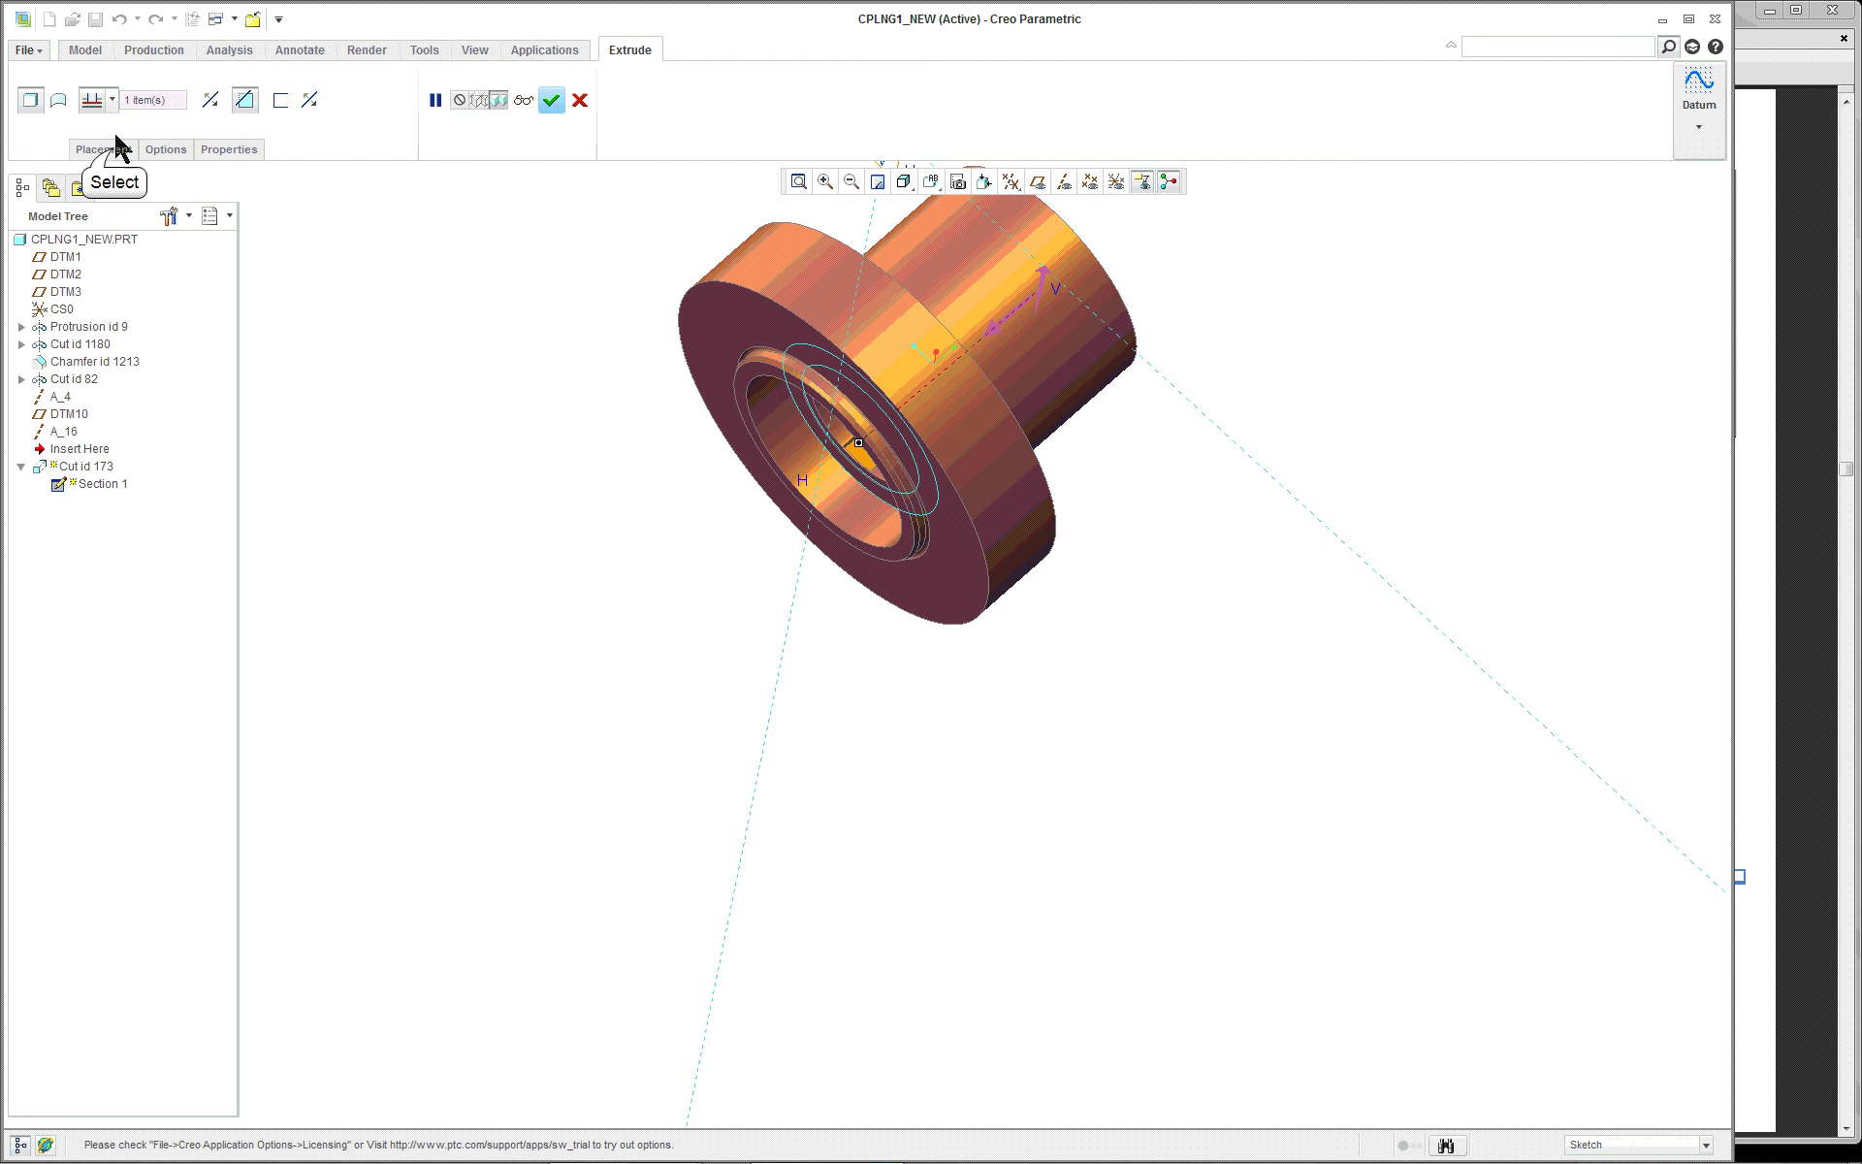
left_click(109, 149)
left_click(264, 213)
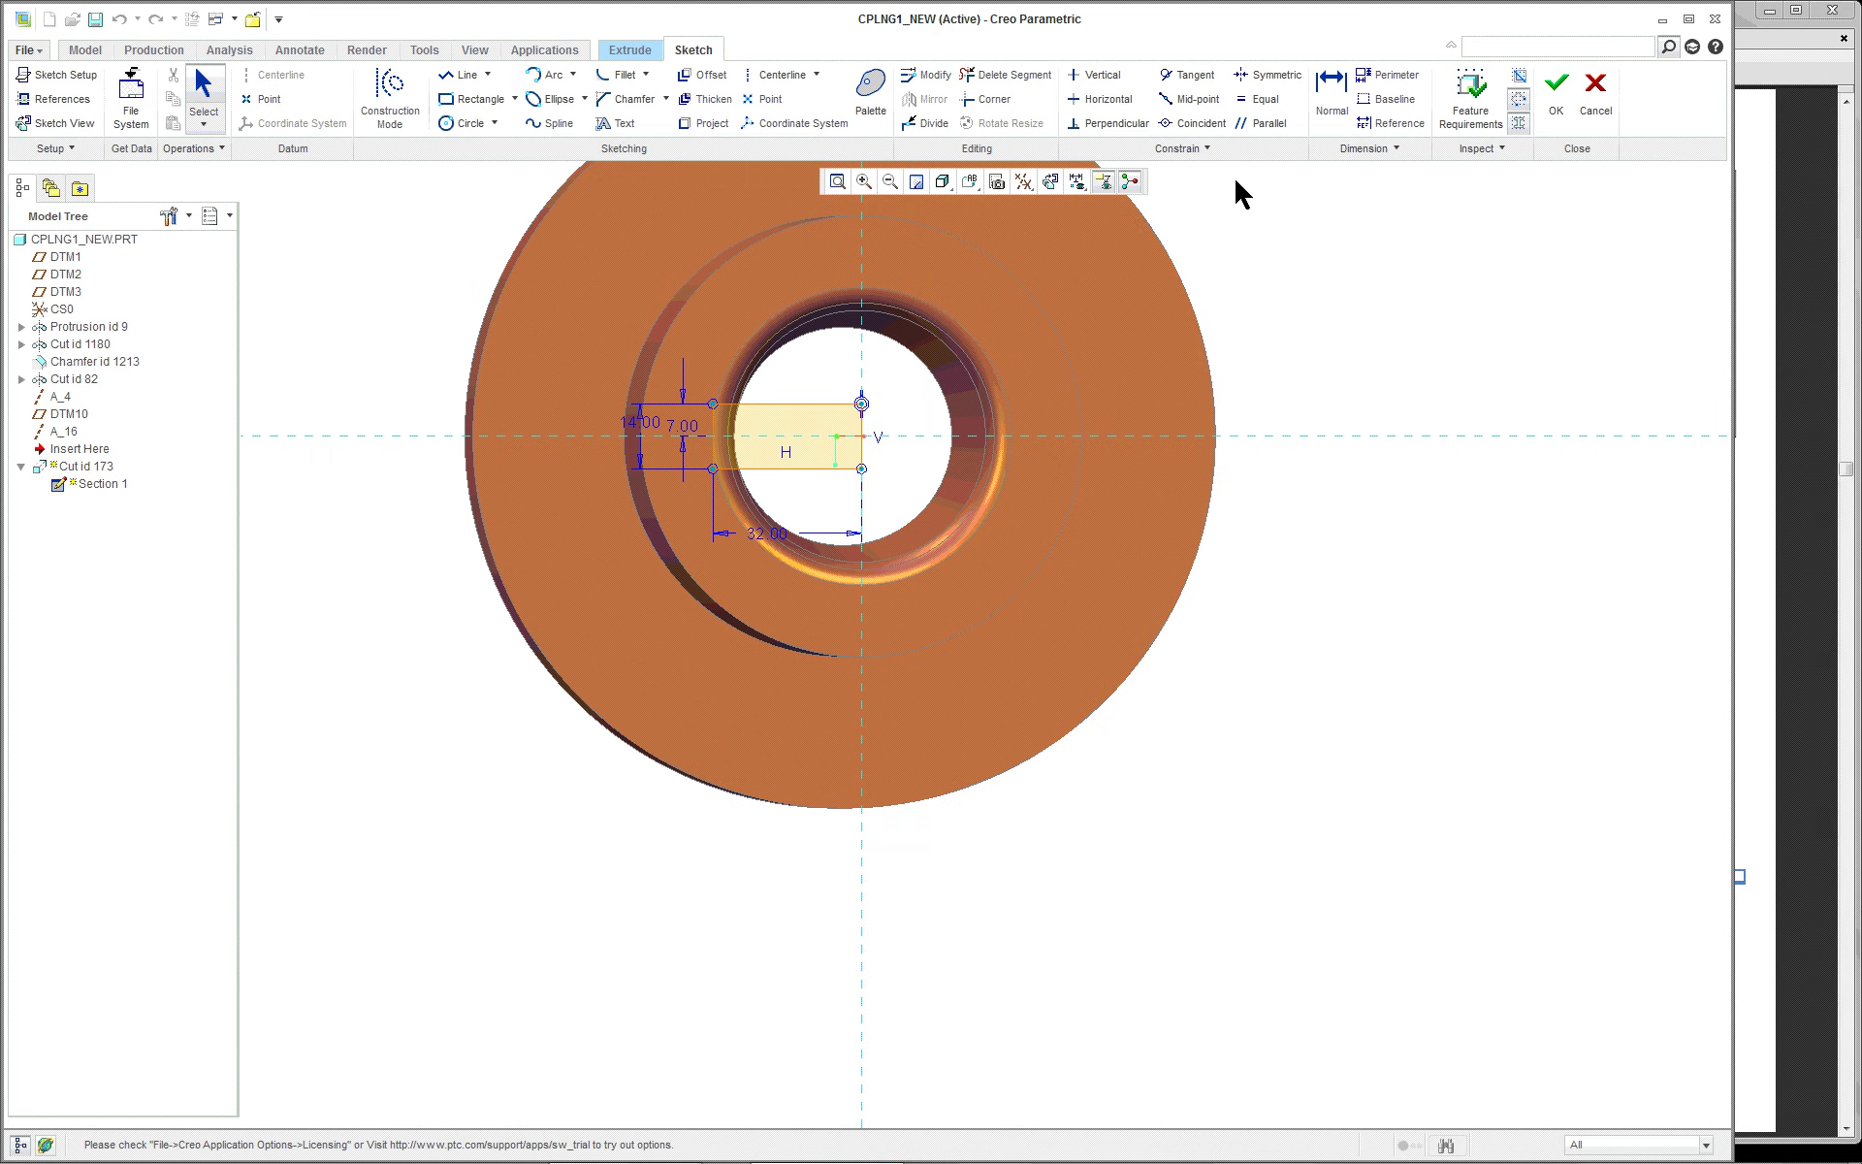
scroll(557, 354, "down", 1)
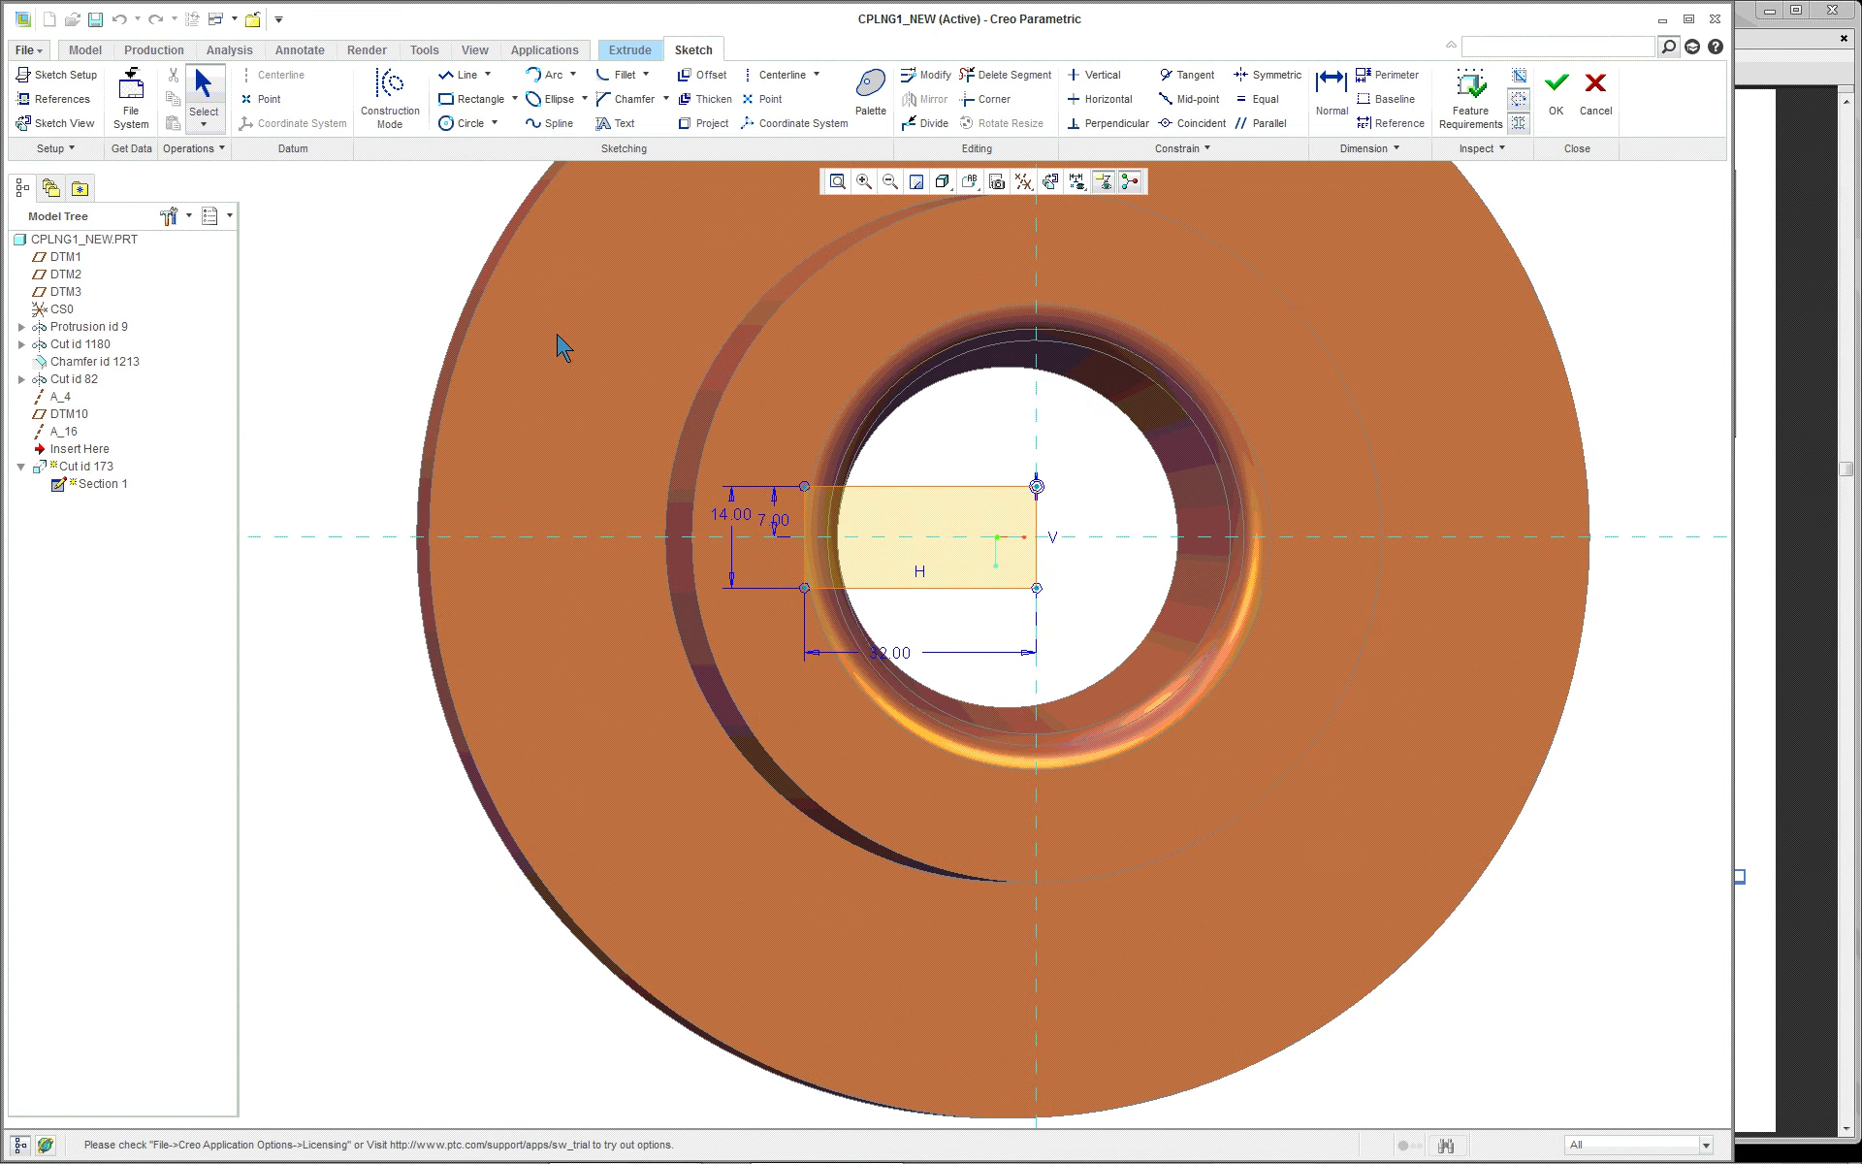
Examine the keyway's rectangular section against the bore, return to the 2D sketch orientation, and close the sketch
mouse_move(740, 485)
middle_mouse_down()
mouse_move(934, 418)
mouse_move(712, 473)
middle_mouse_up()
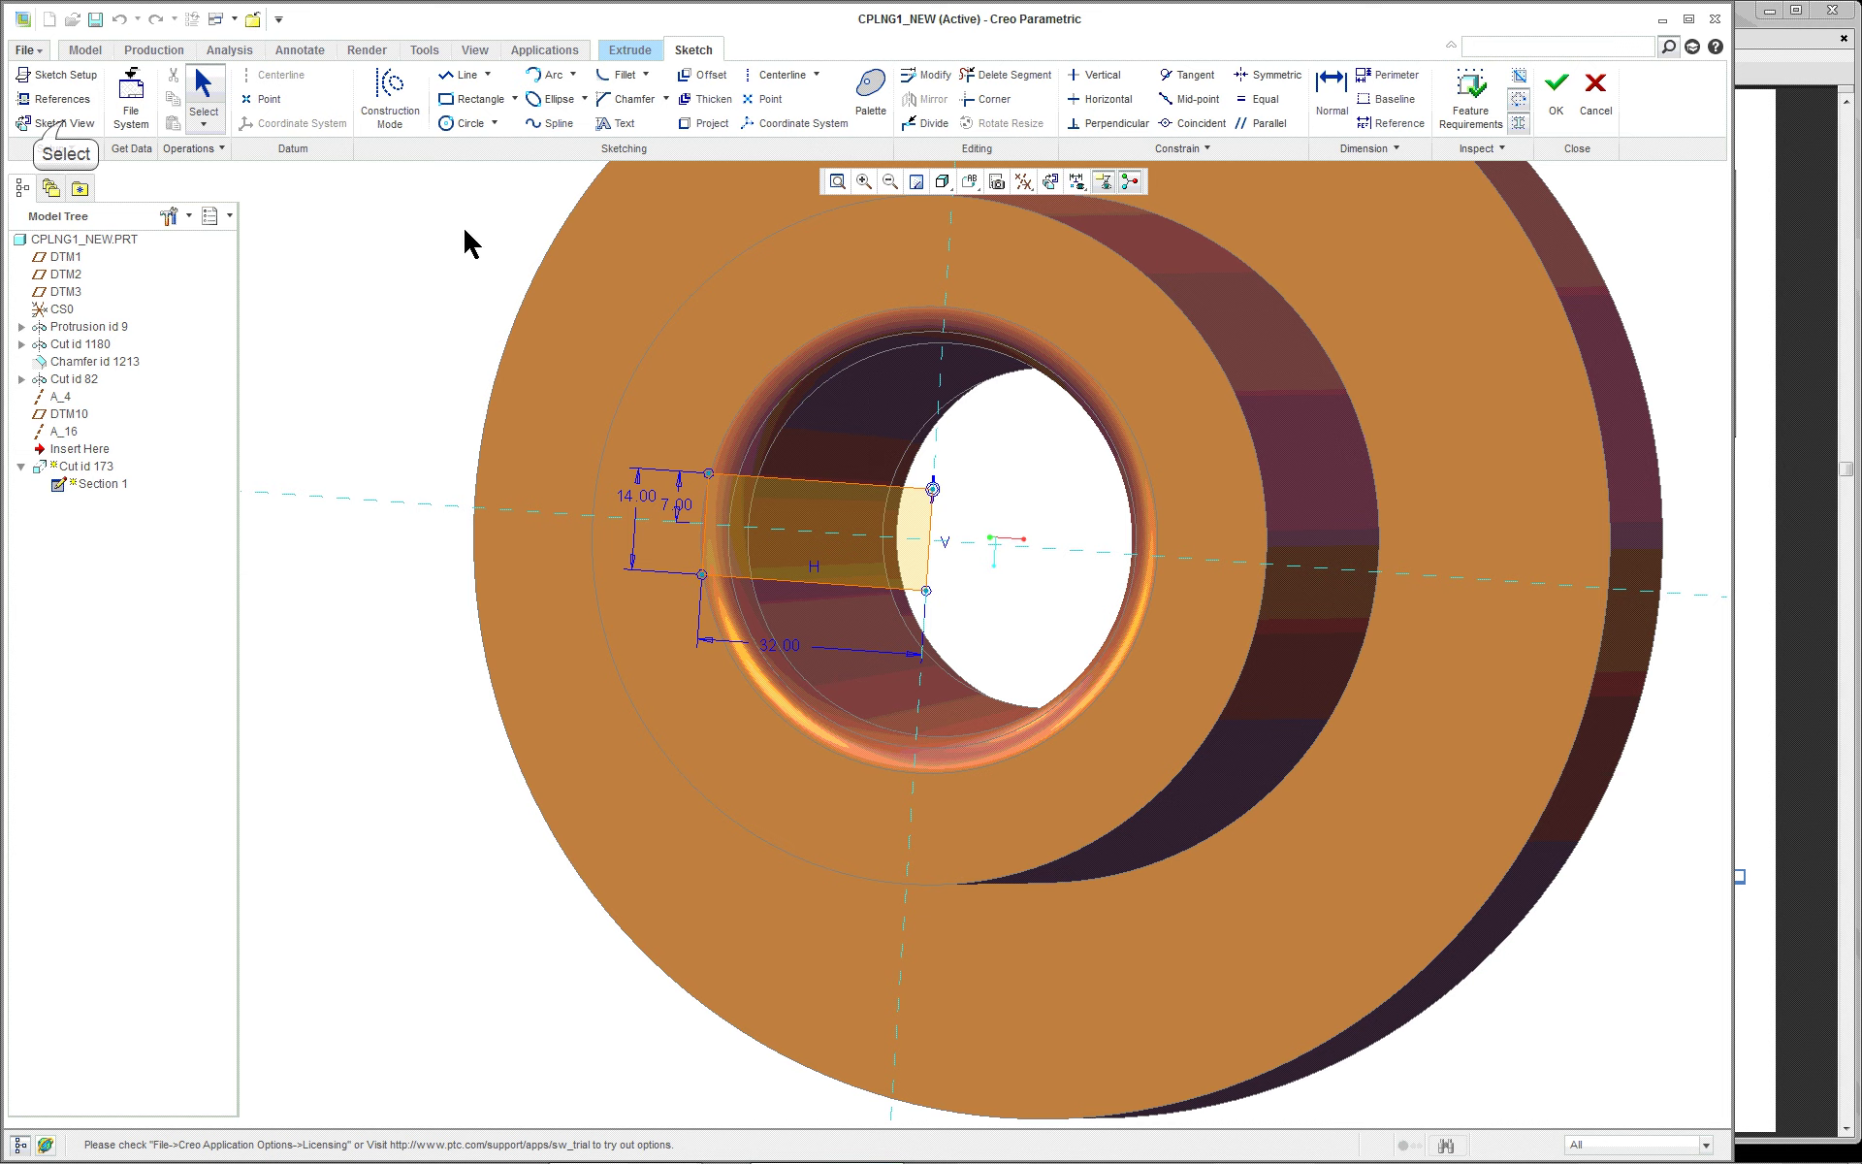
left_click(66, 122)
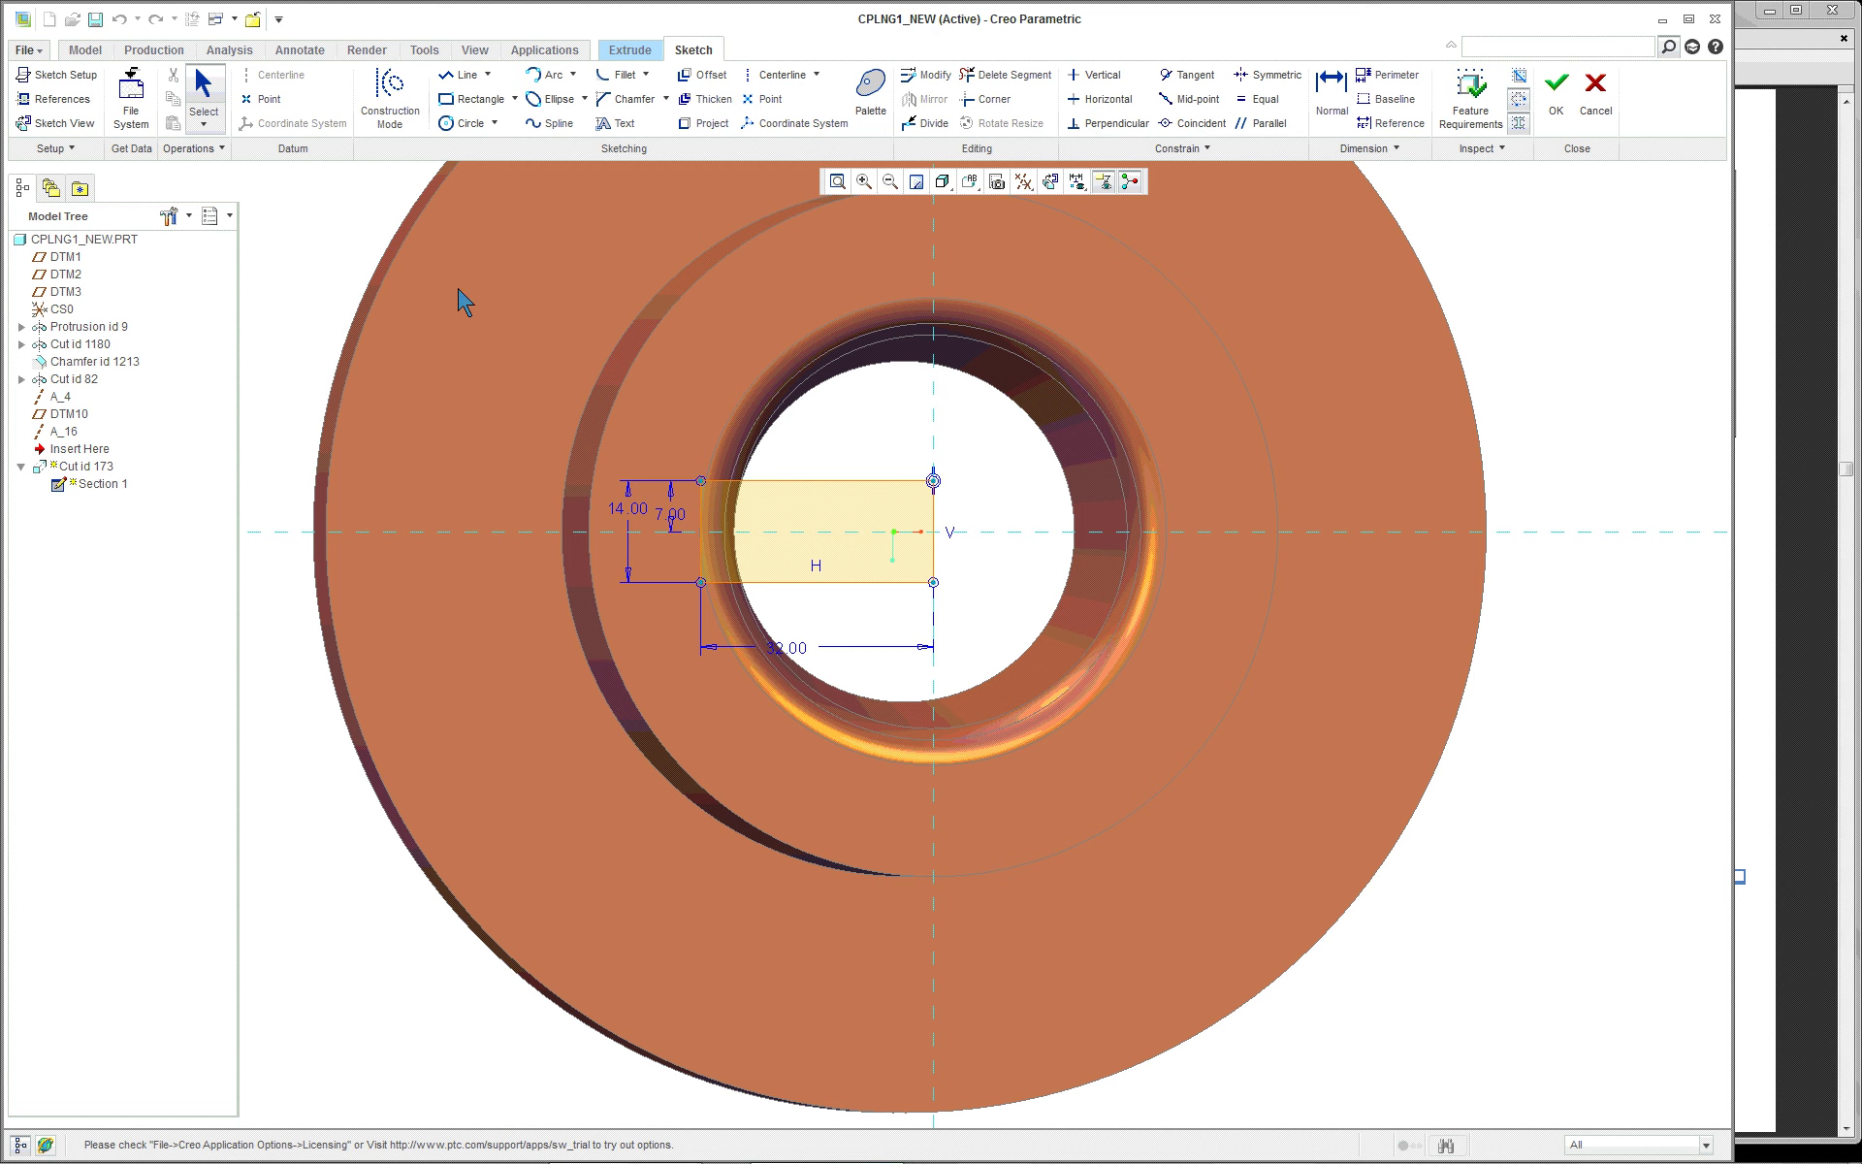
left_click(1548, 87)
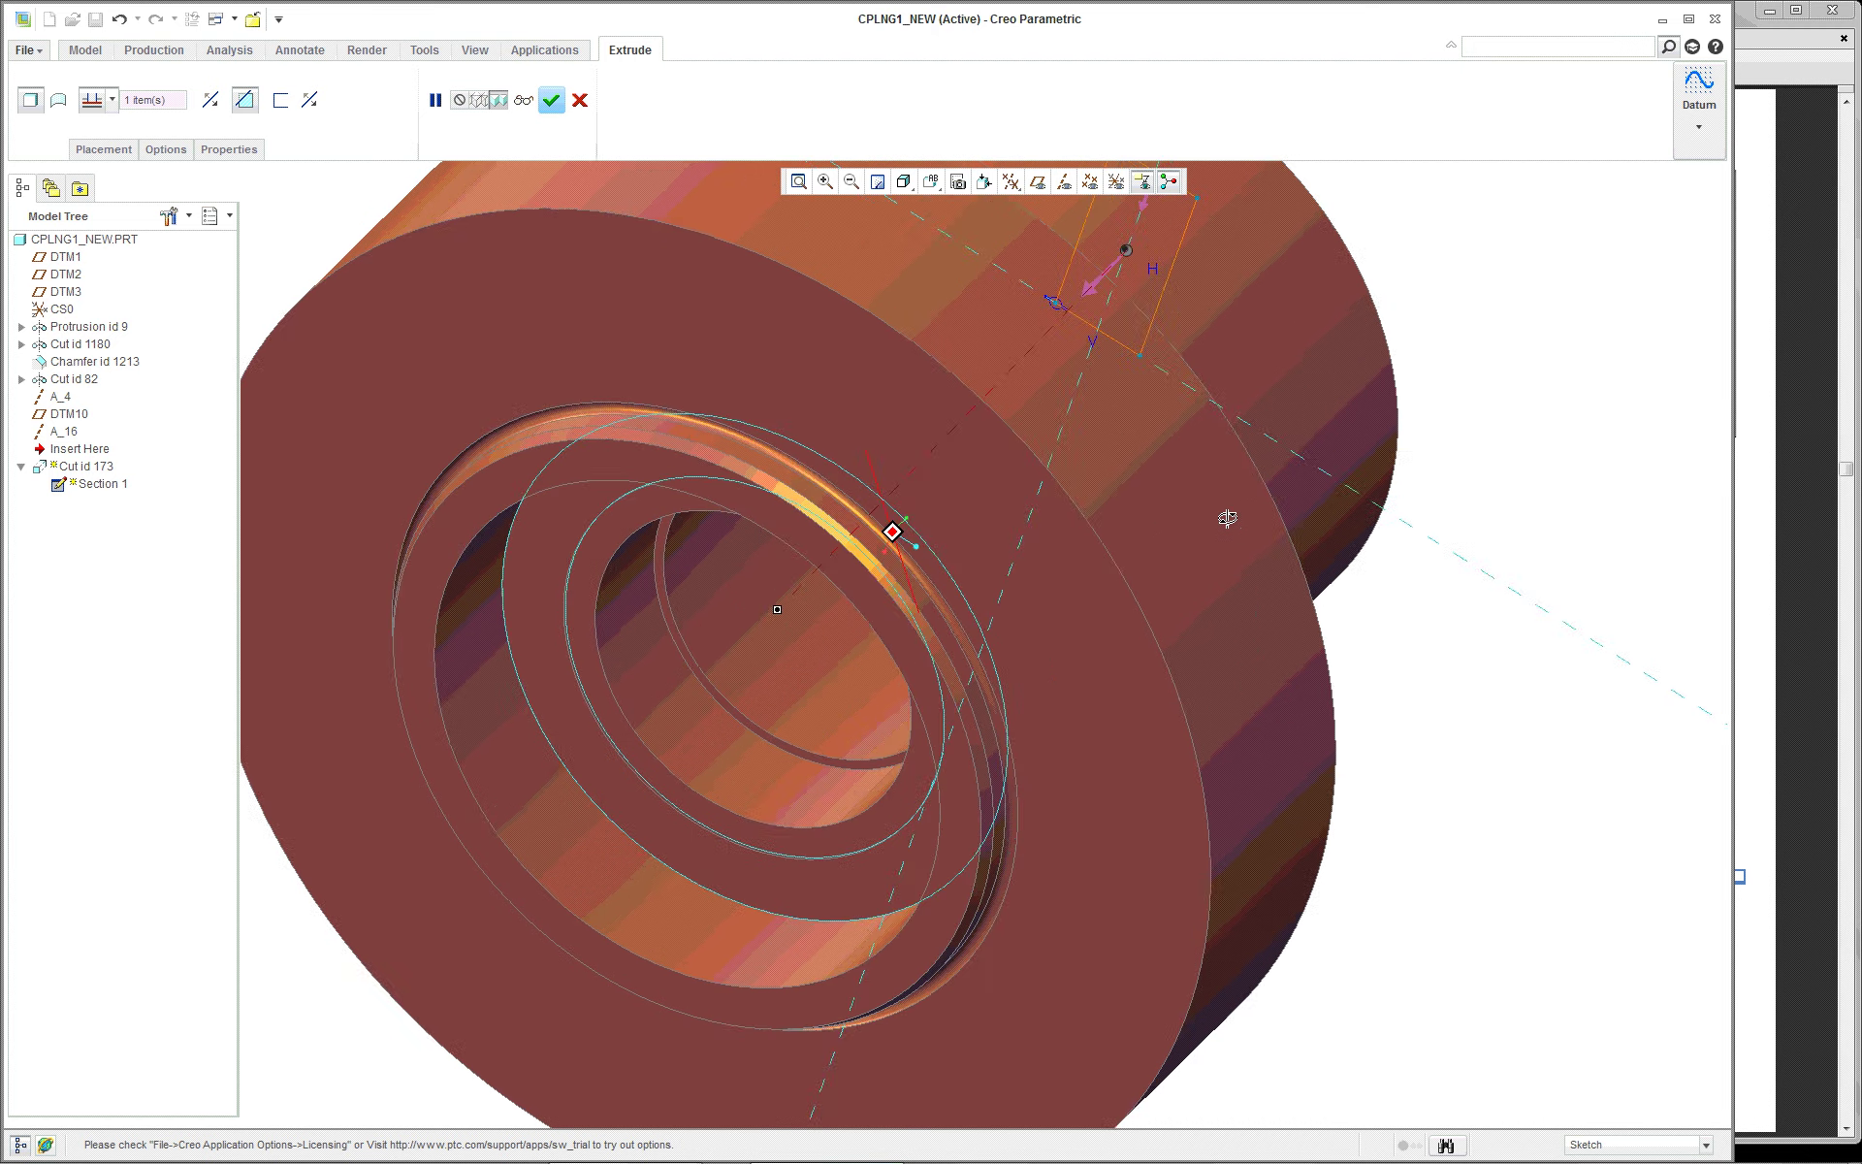
Redefine the keyway cut's depth reference to the outer ring-shaped step face in the flange-end bore and complete the feature
scroll(965, 540, "down", 1)
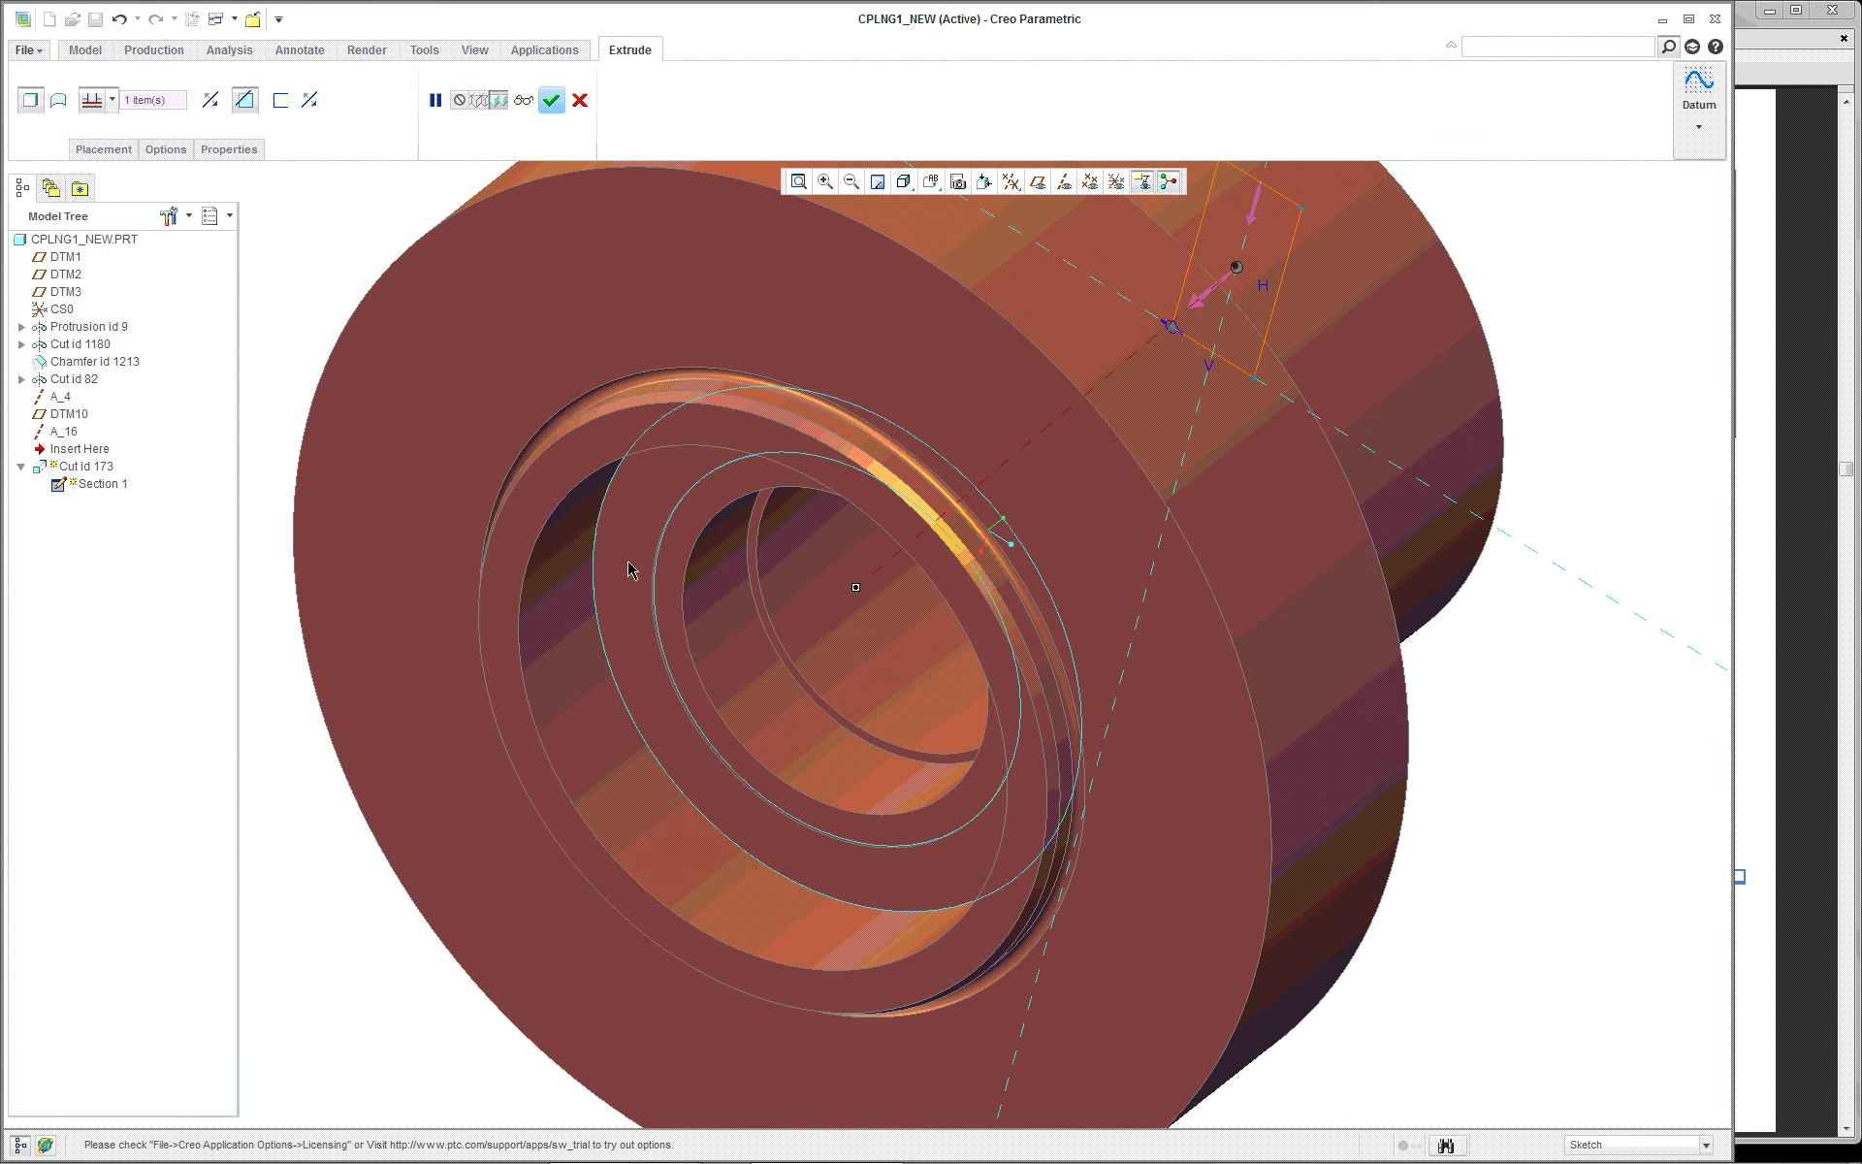
scroll(625, 538, "down", 1)
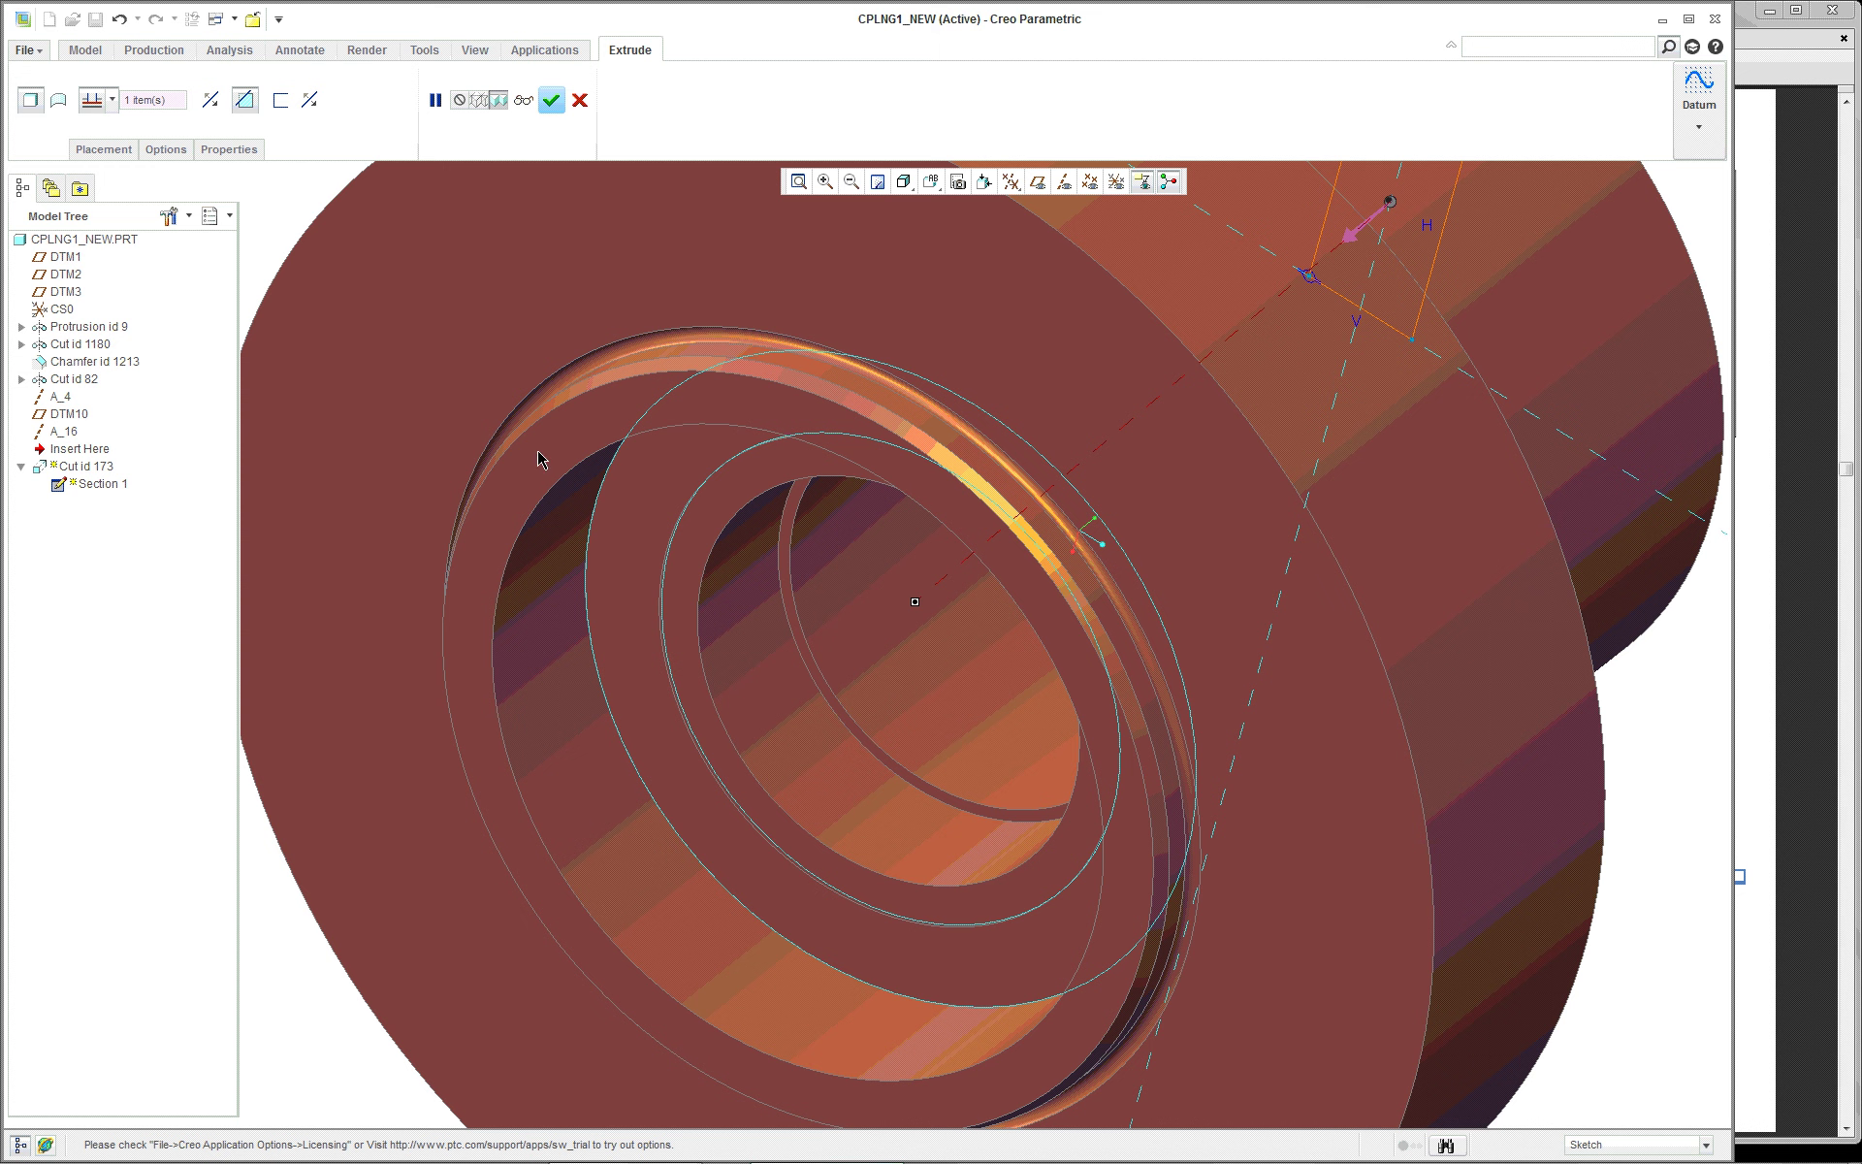
right_click(152, 109)
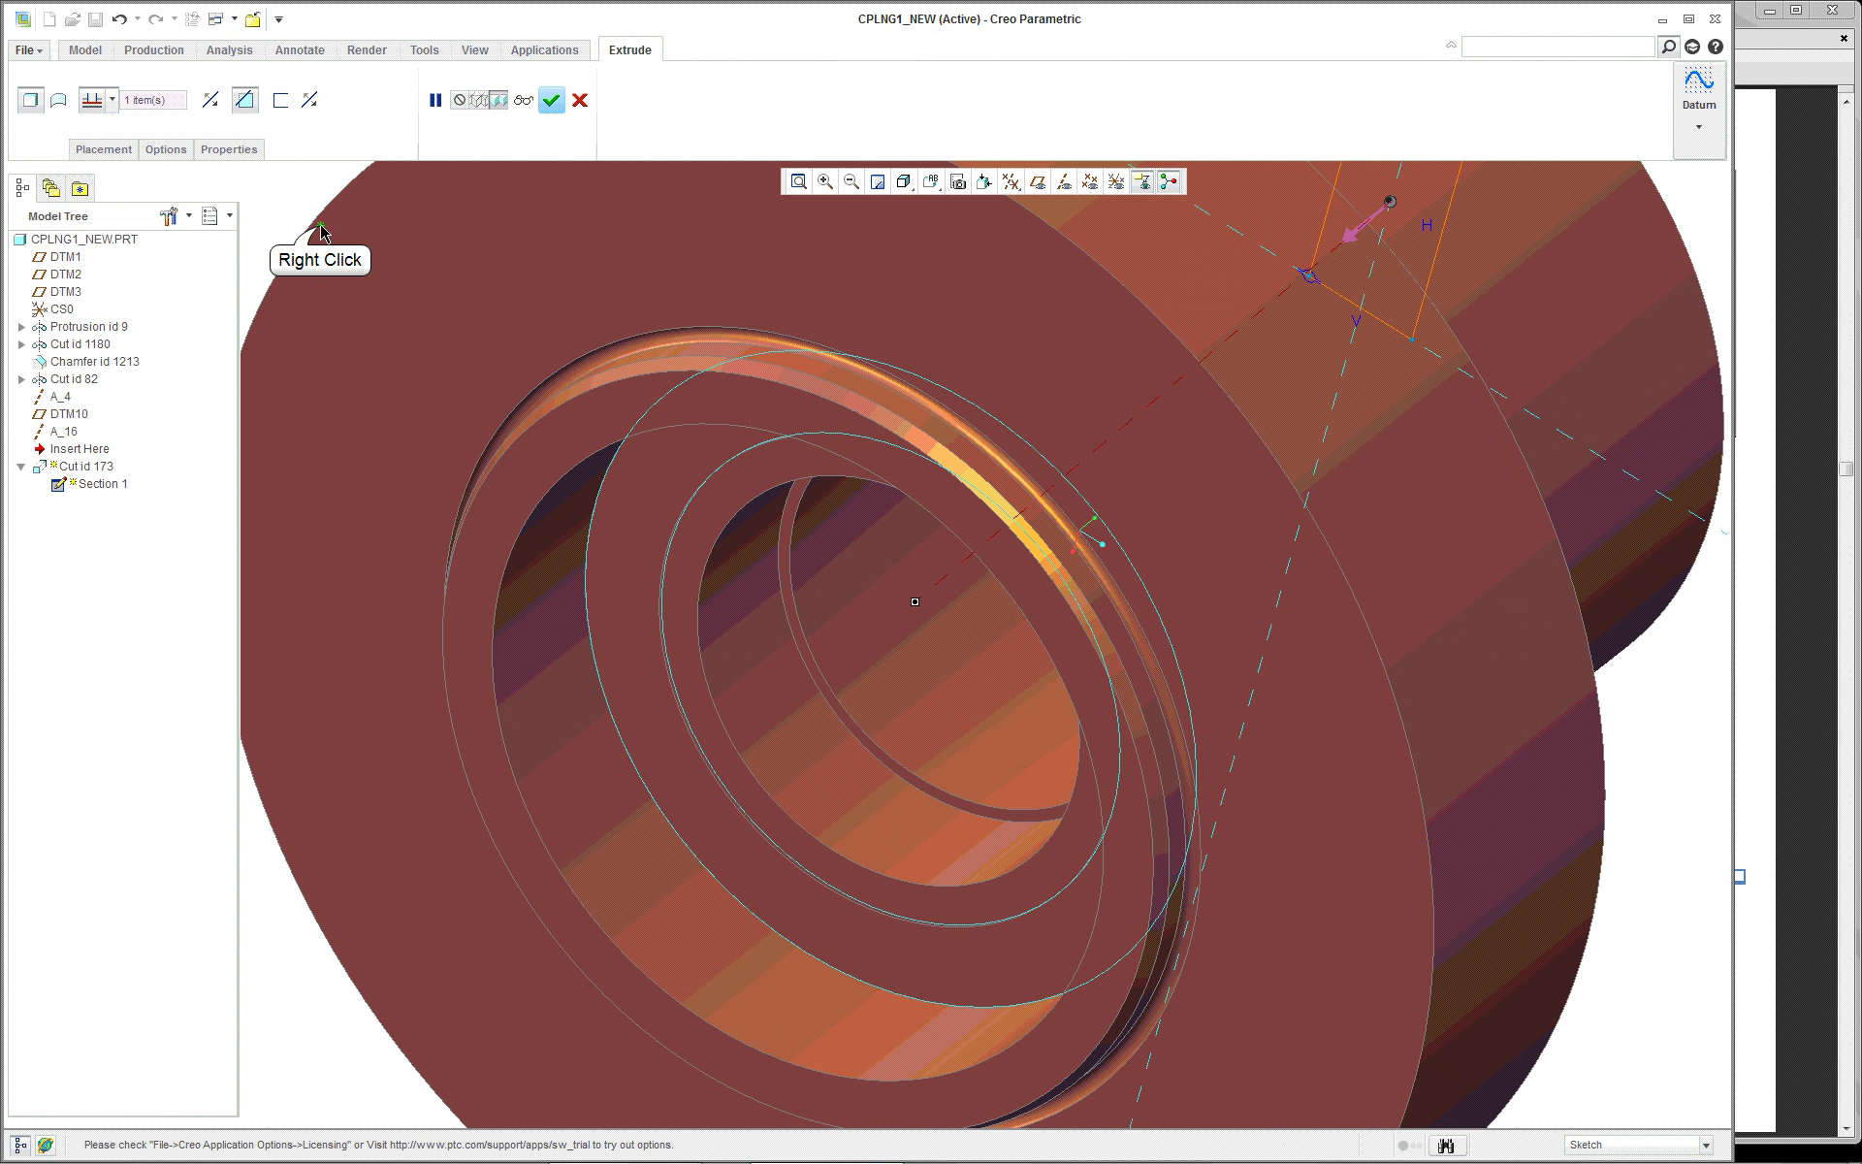
left_click(387, 264)
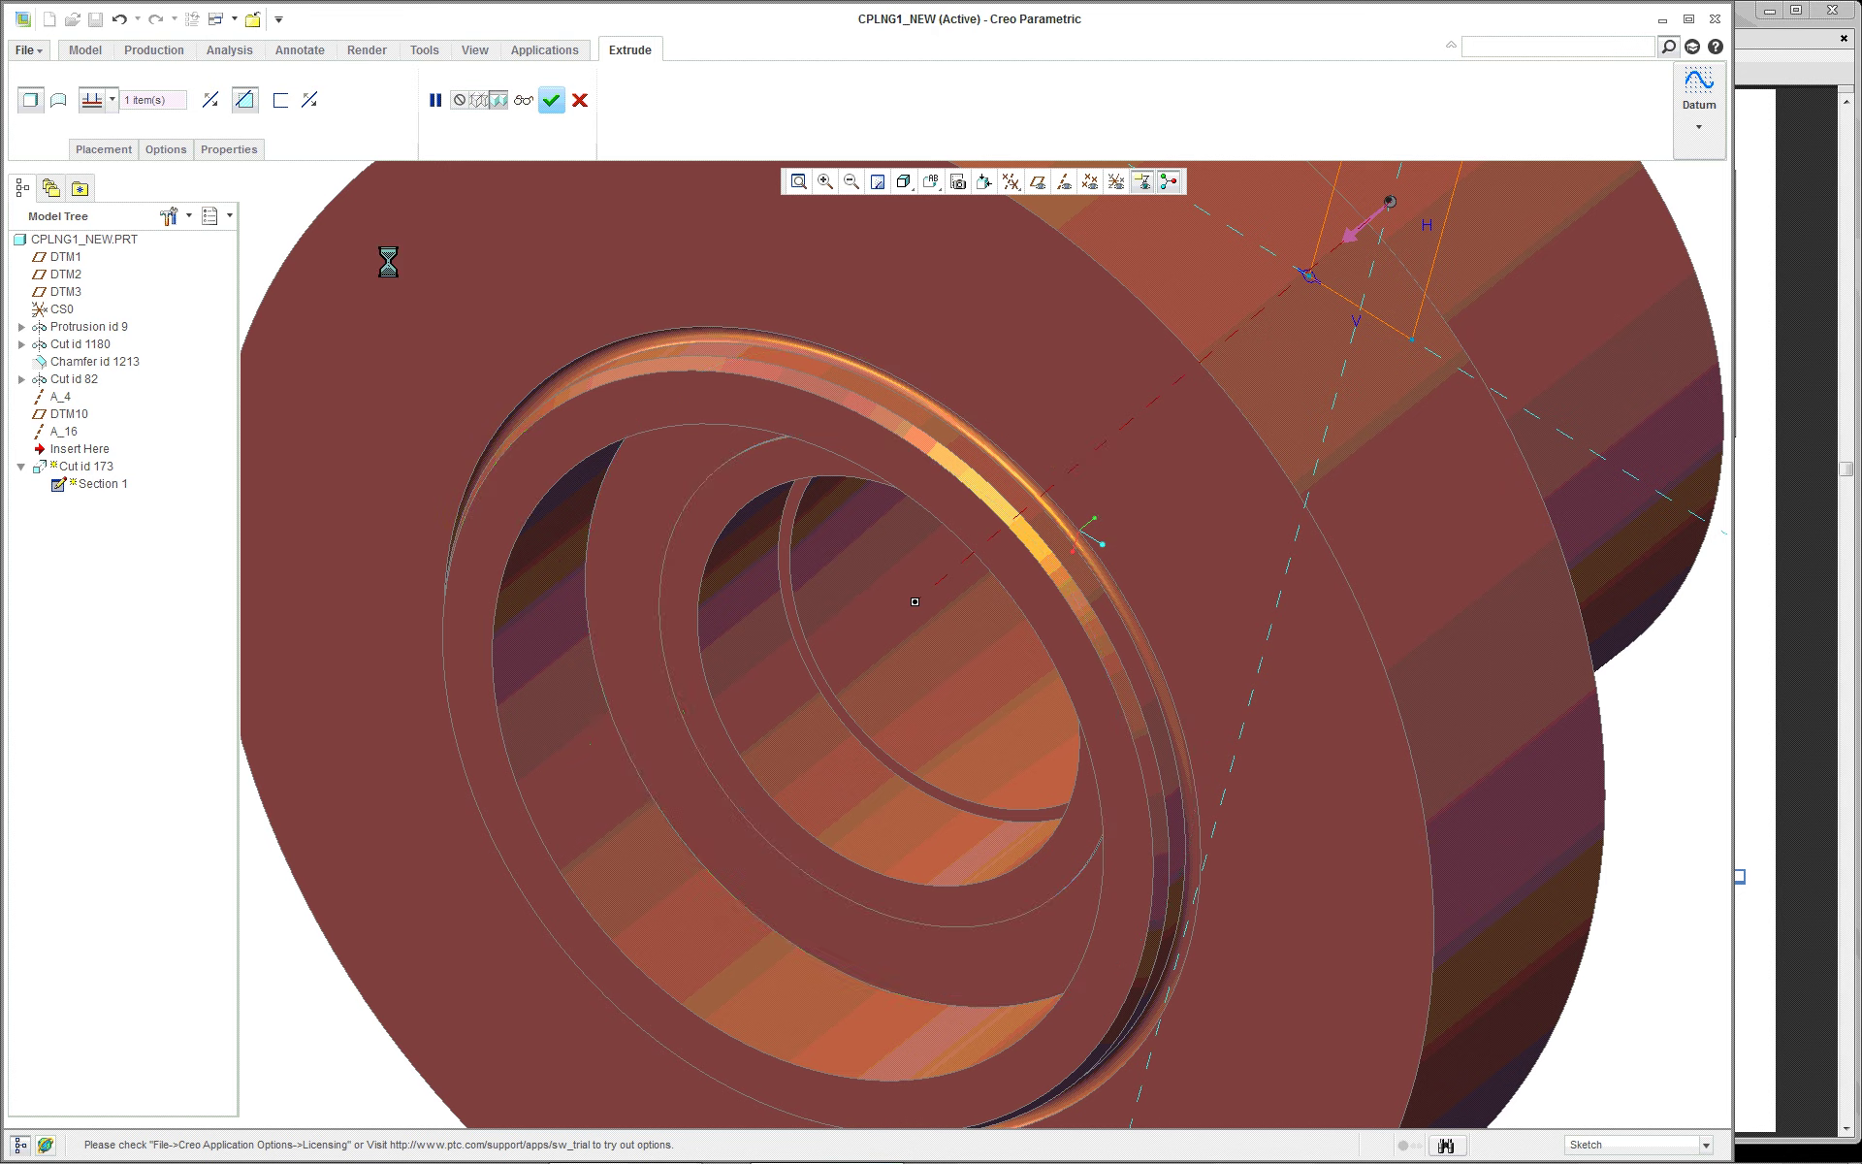
left_click(474, 623)
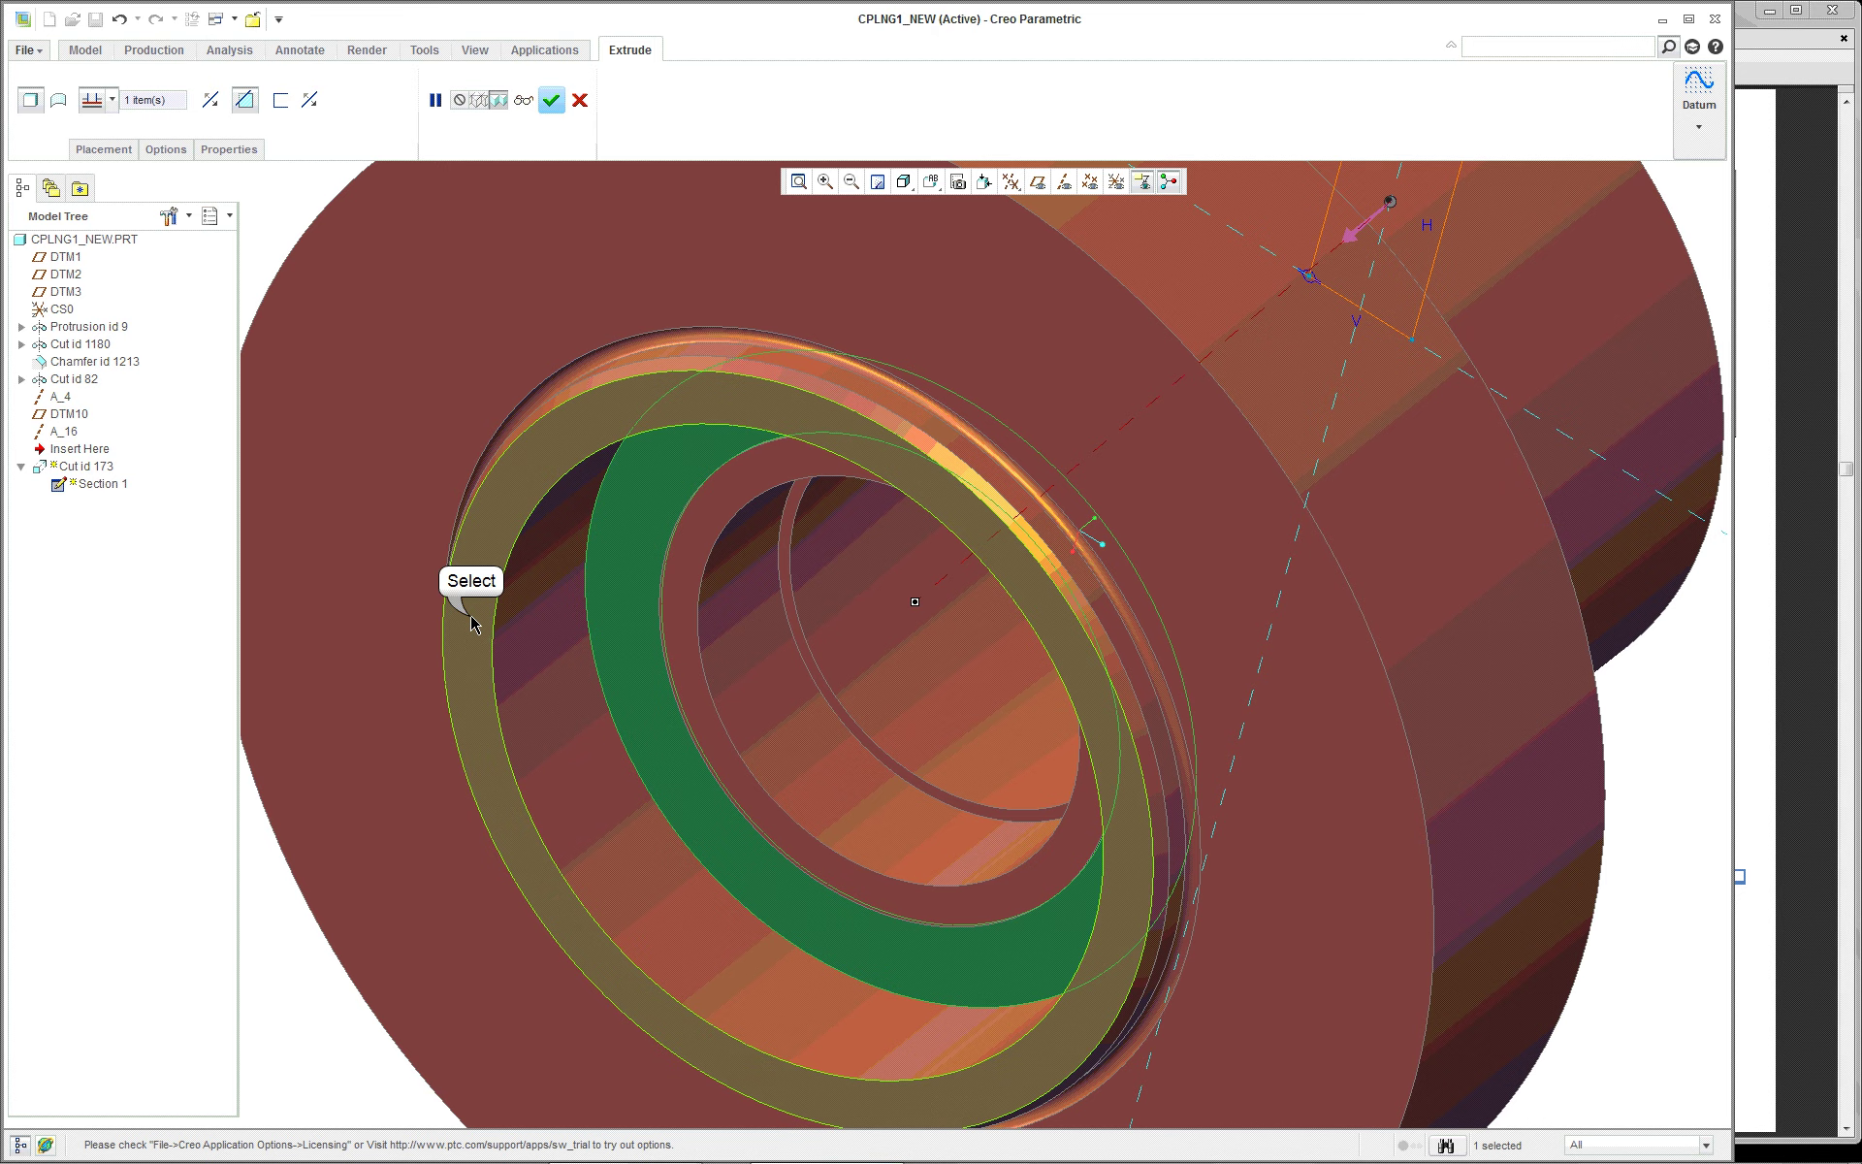
middle_click(419, 430)
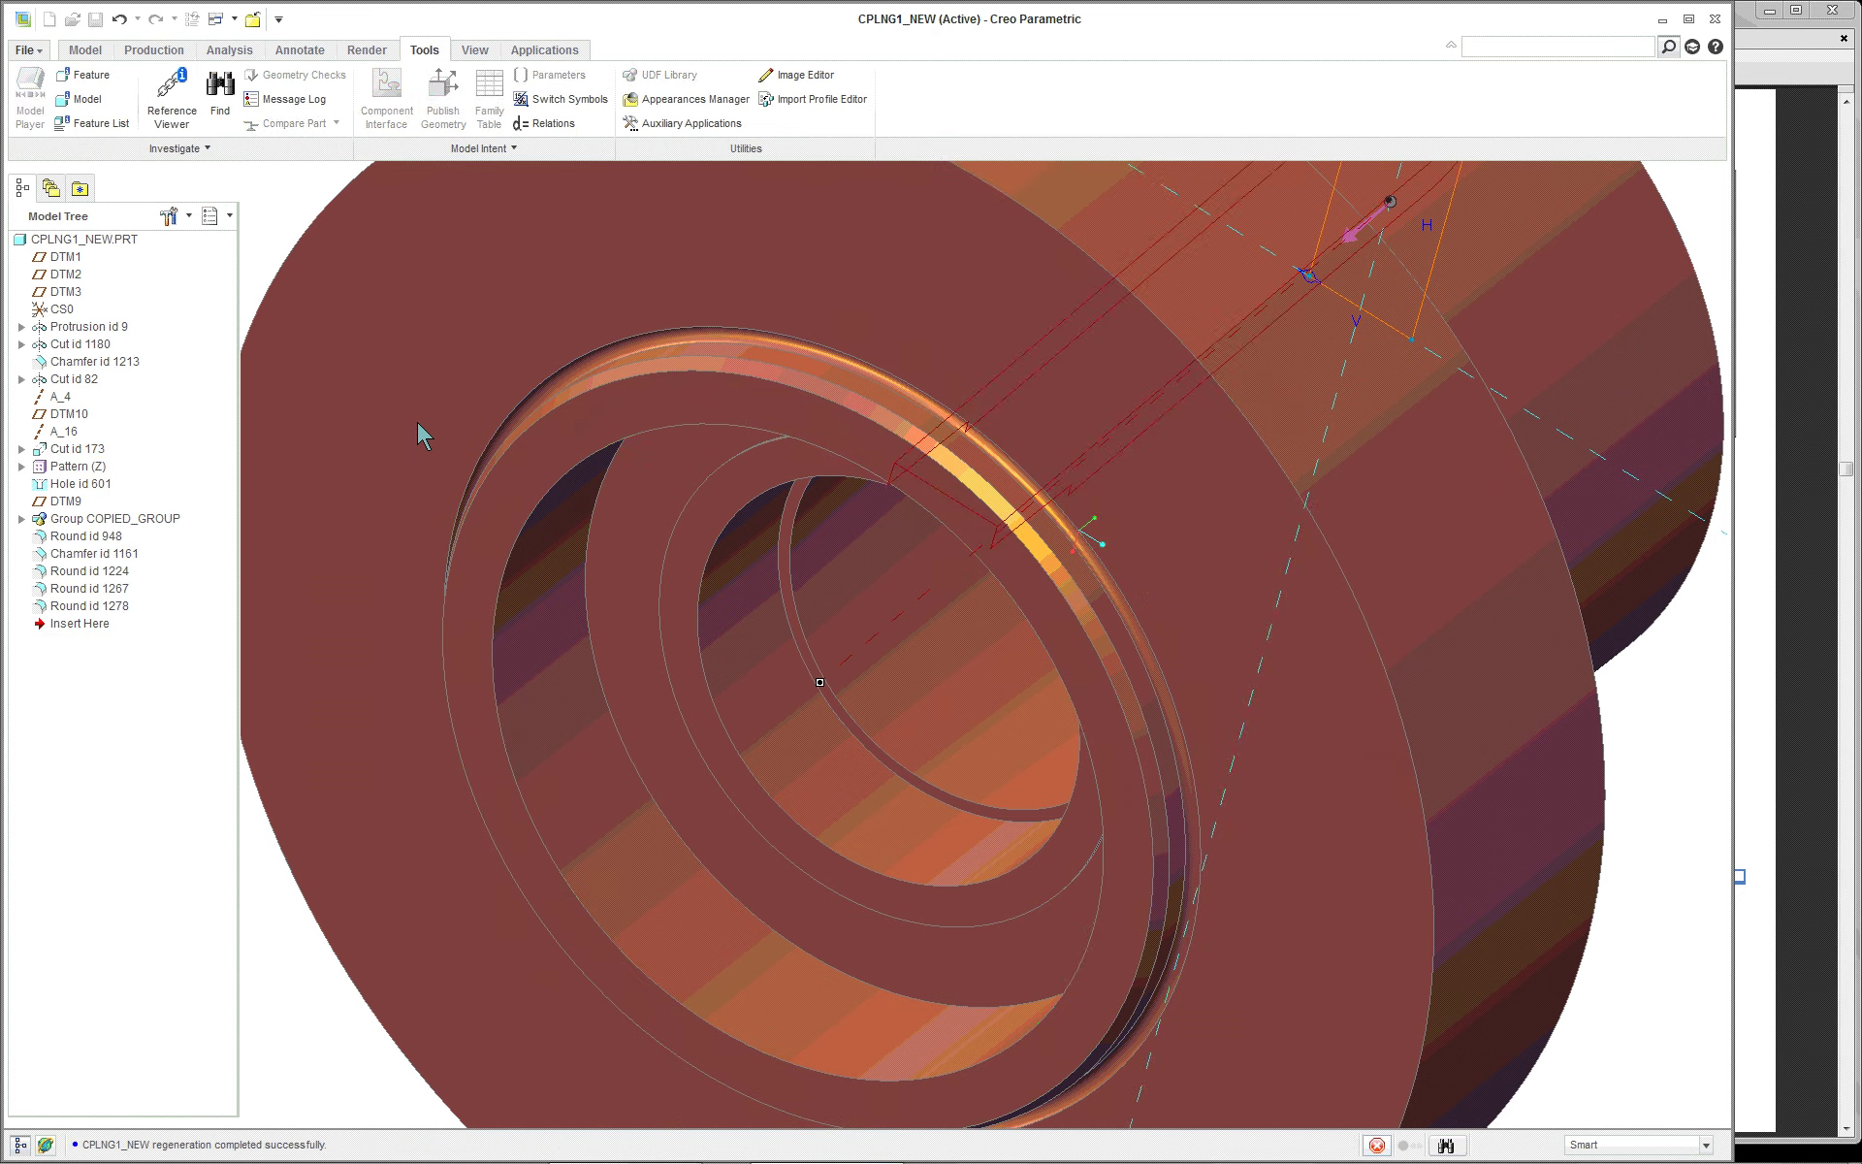
Select the redefined keyway cut (Cut id 173) and examine where it ends inside the bore from the flange side
scroll(452, 435, "down", 5)
middle_click_drag(536, 473, 679, 388)
scroll(713, 370, "up", 6)
scroll(747, 446, "down", 1)
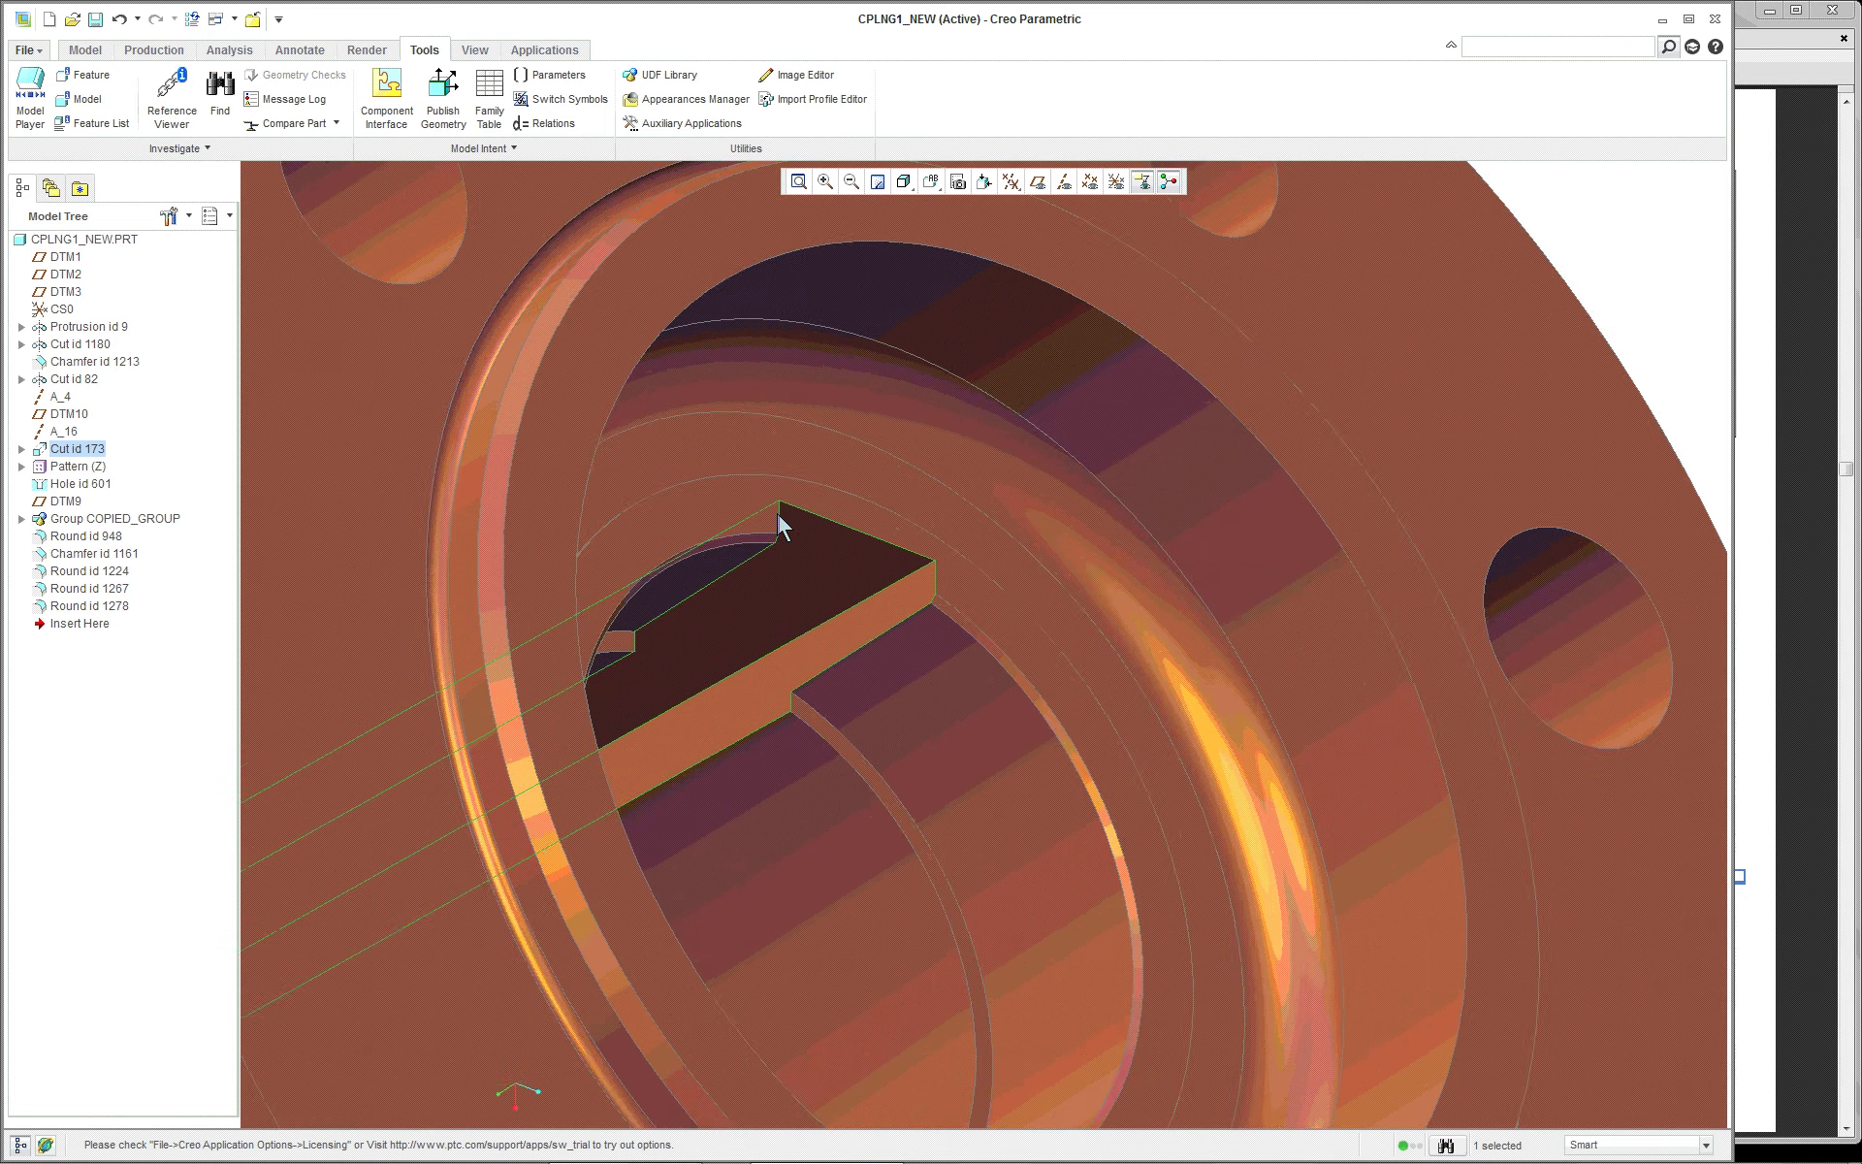
scroll(801, 586, "down", 5)
middle_click_drag(796, 582, 424, 466)
scroll(423, 467, "down", 2)
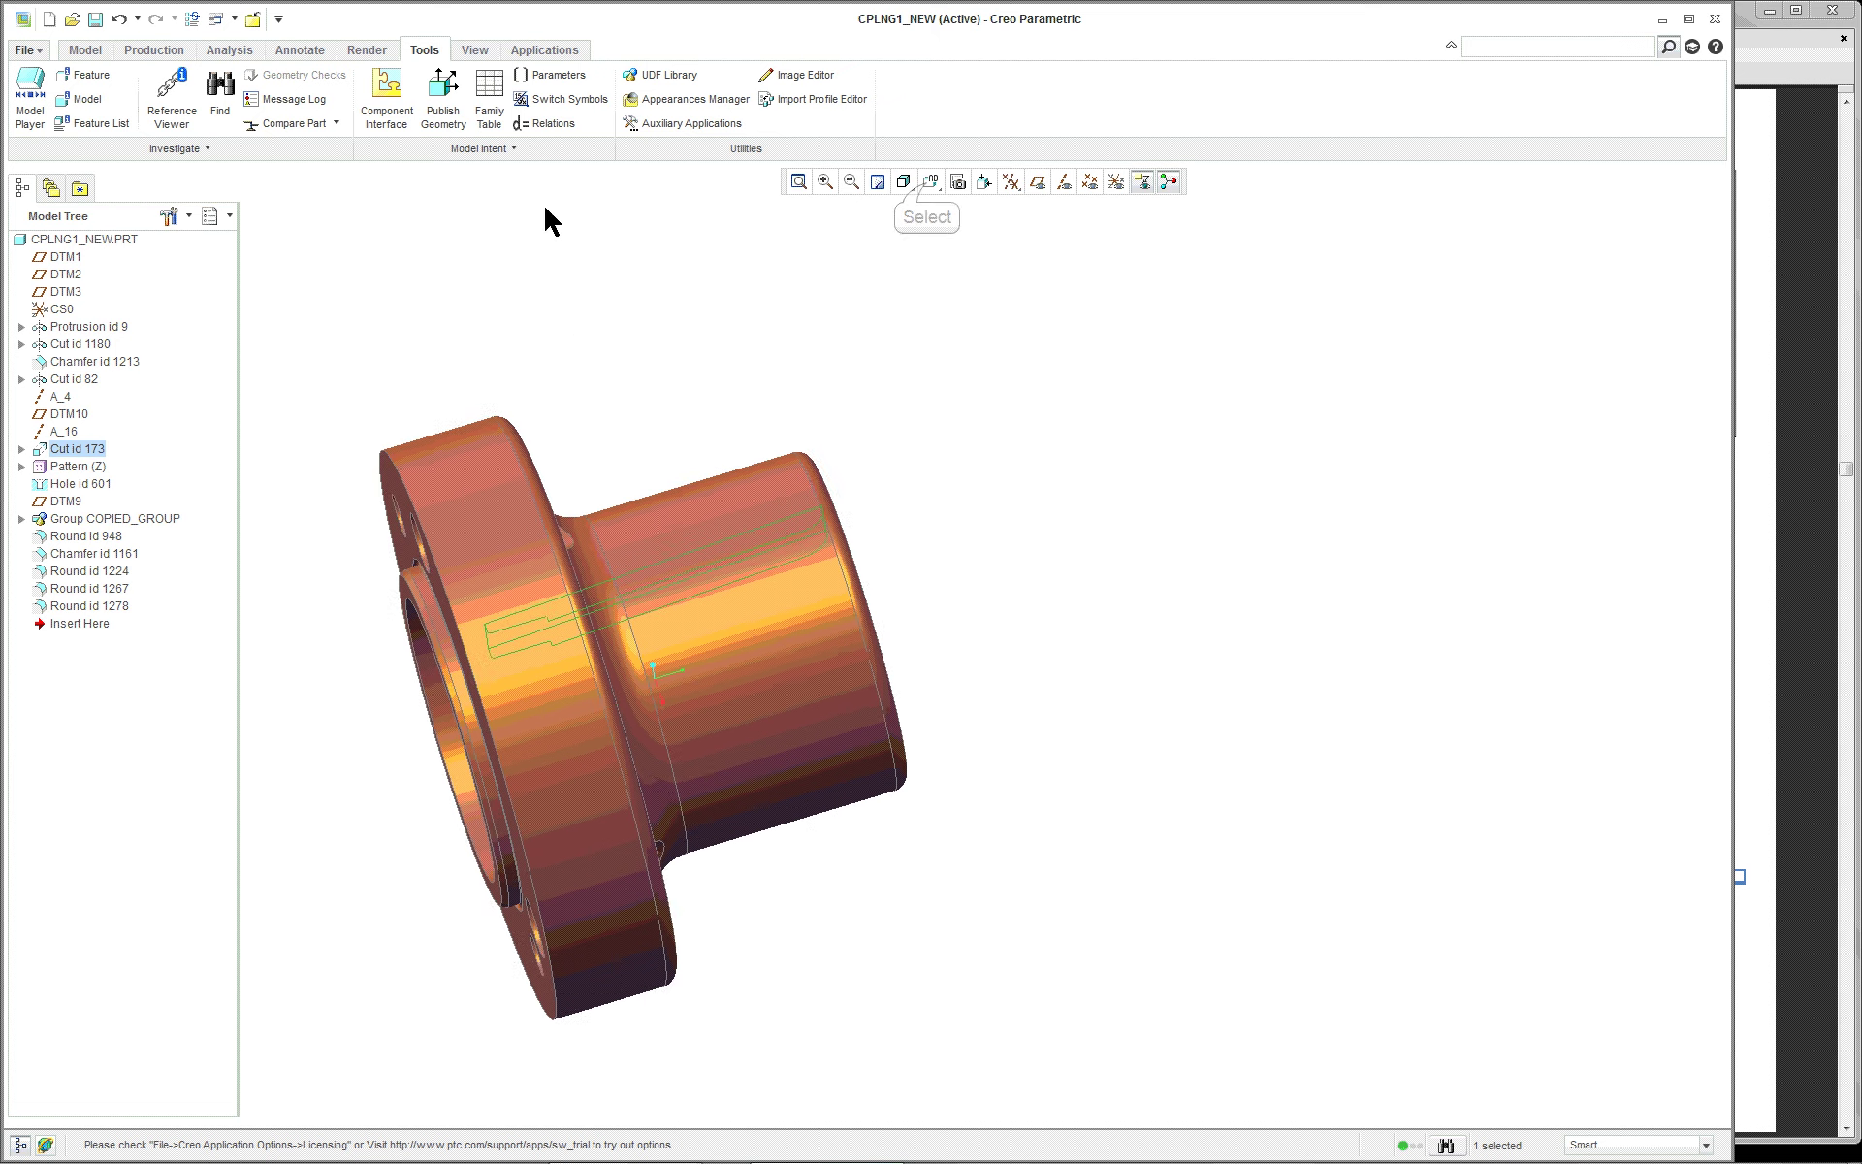
Restore the standard orientation and show the datum planes and axes
left_click(931, 187)
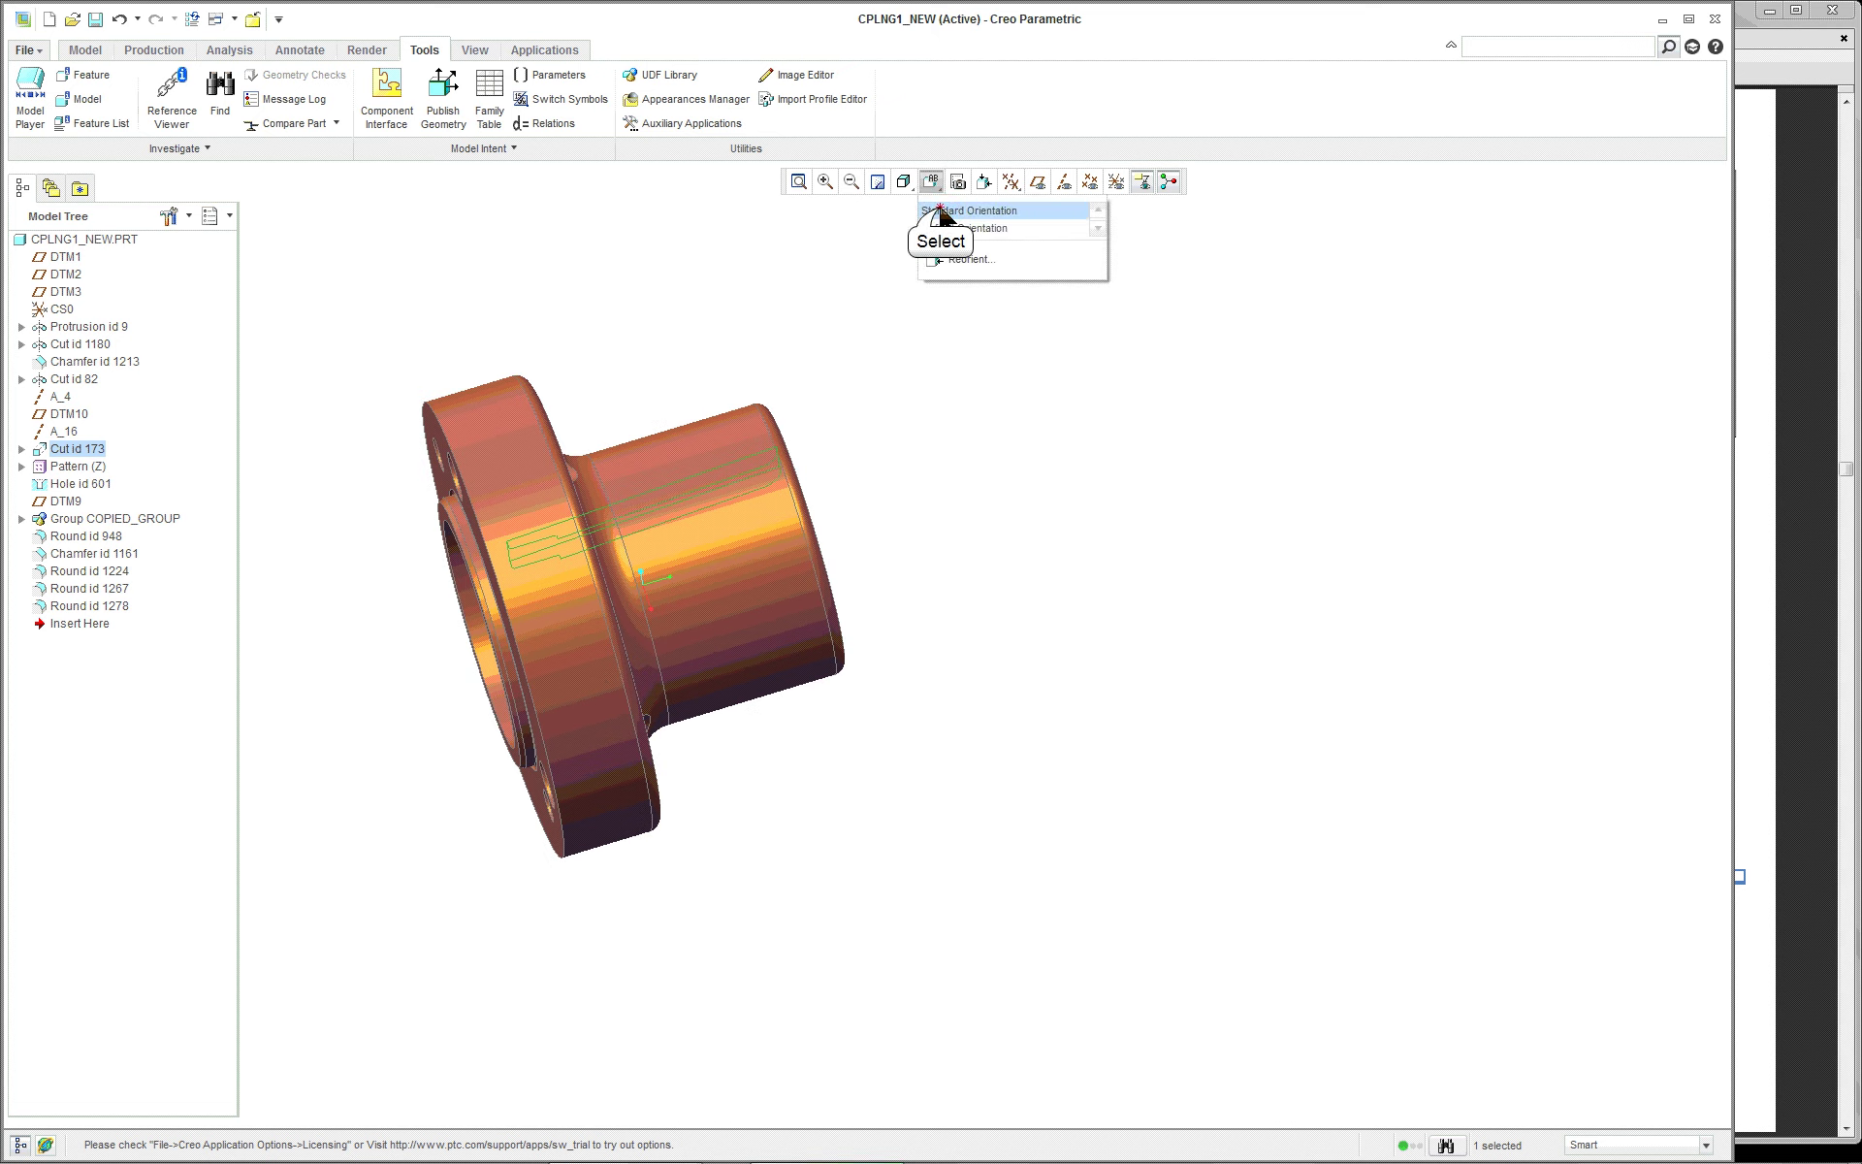
left_click(965, 210)
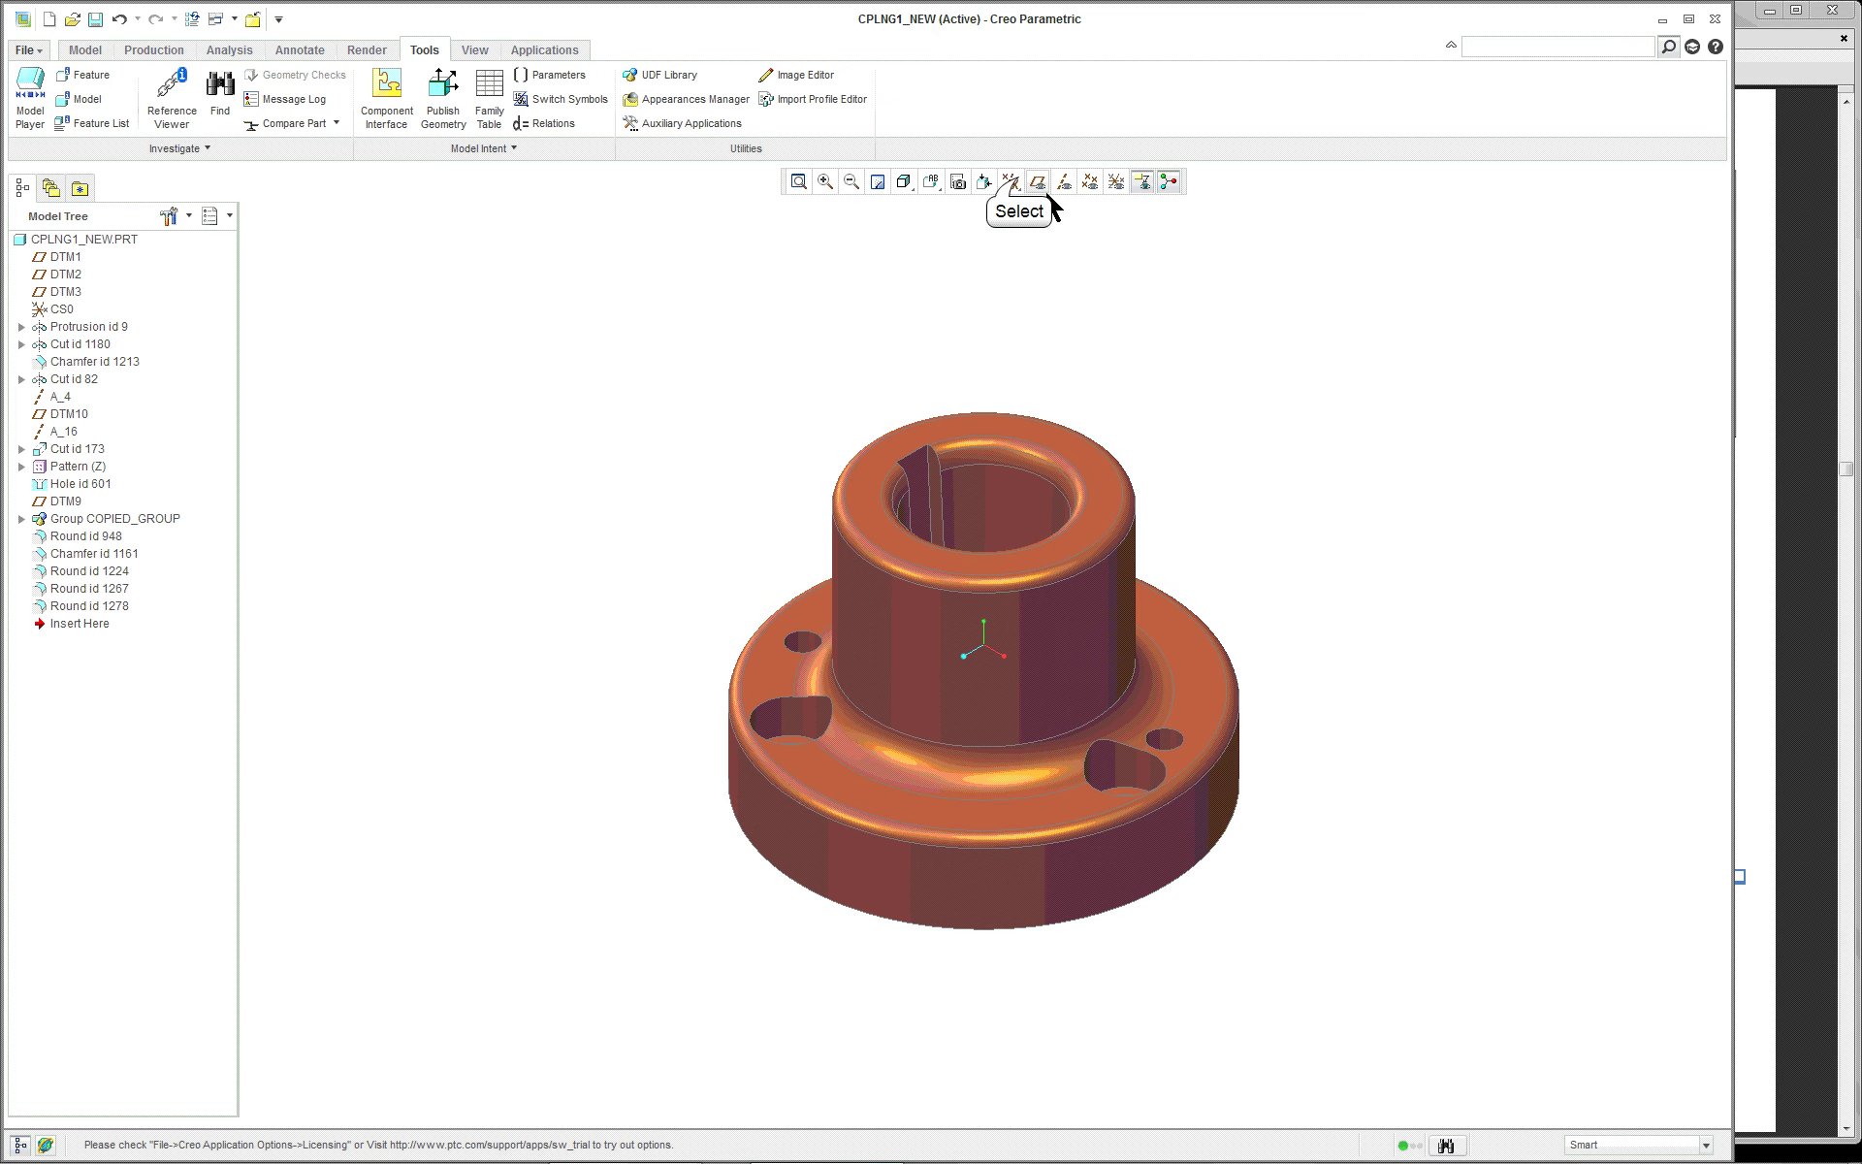
left_click(1013, 182)
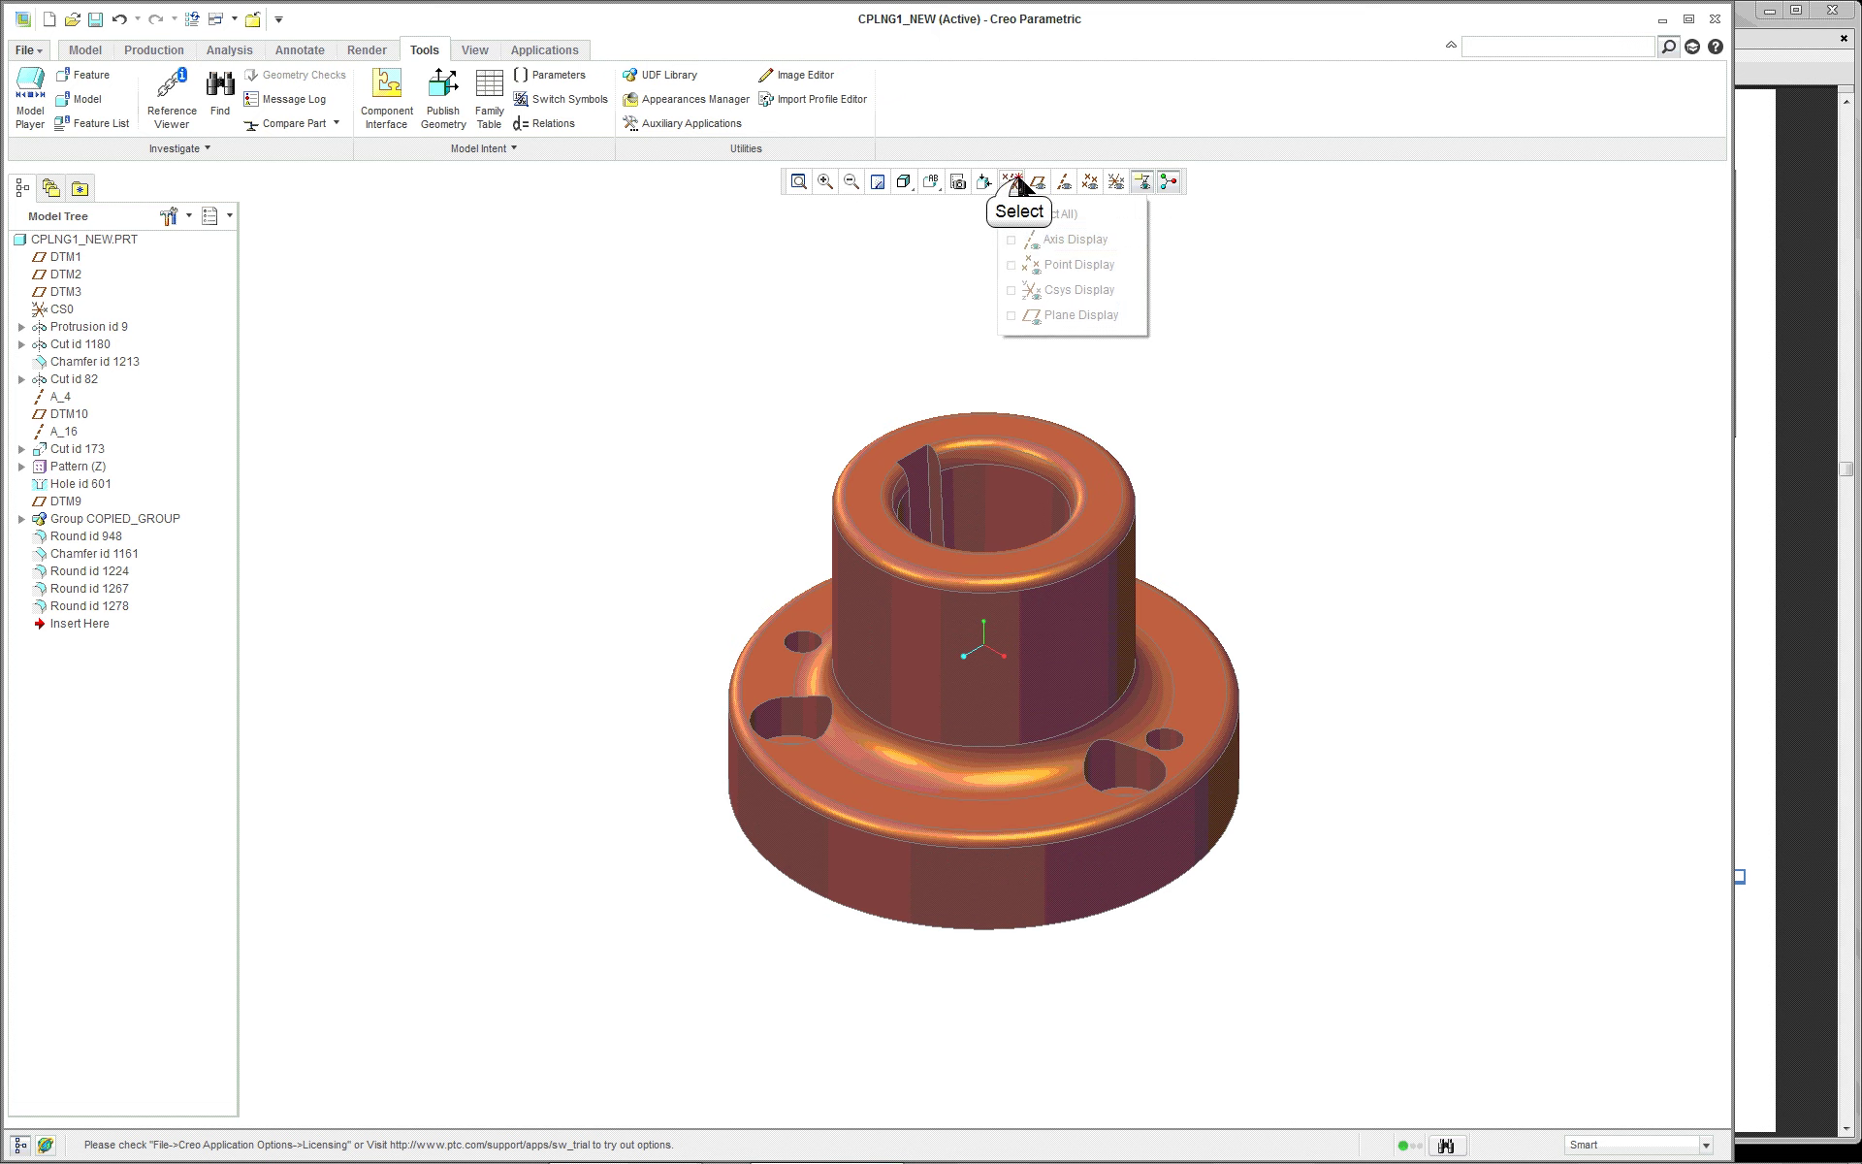
left_click(1013, 314)
left_click(1010, 240)
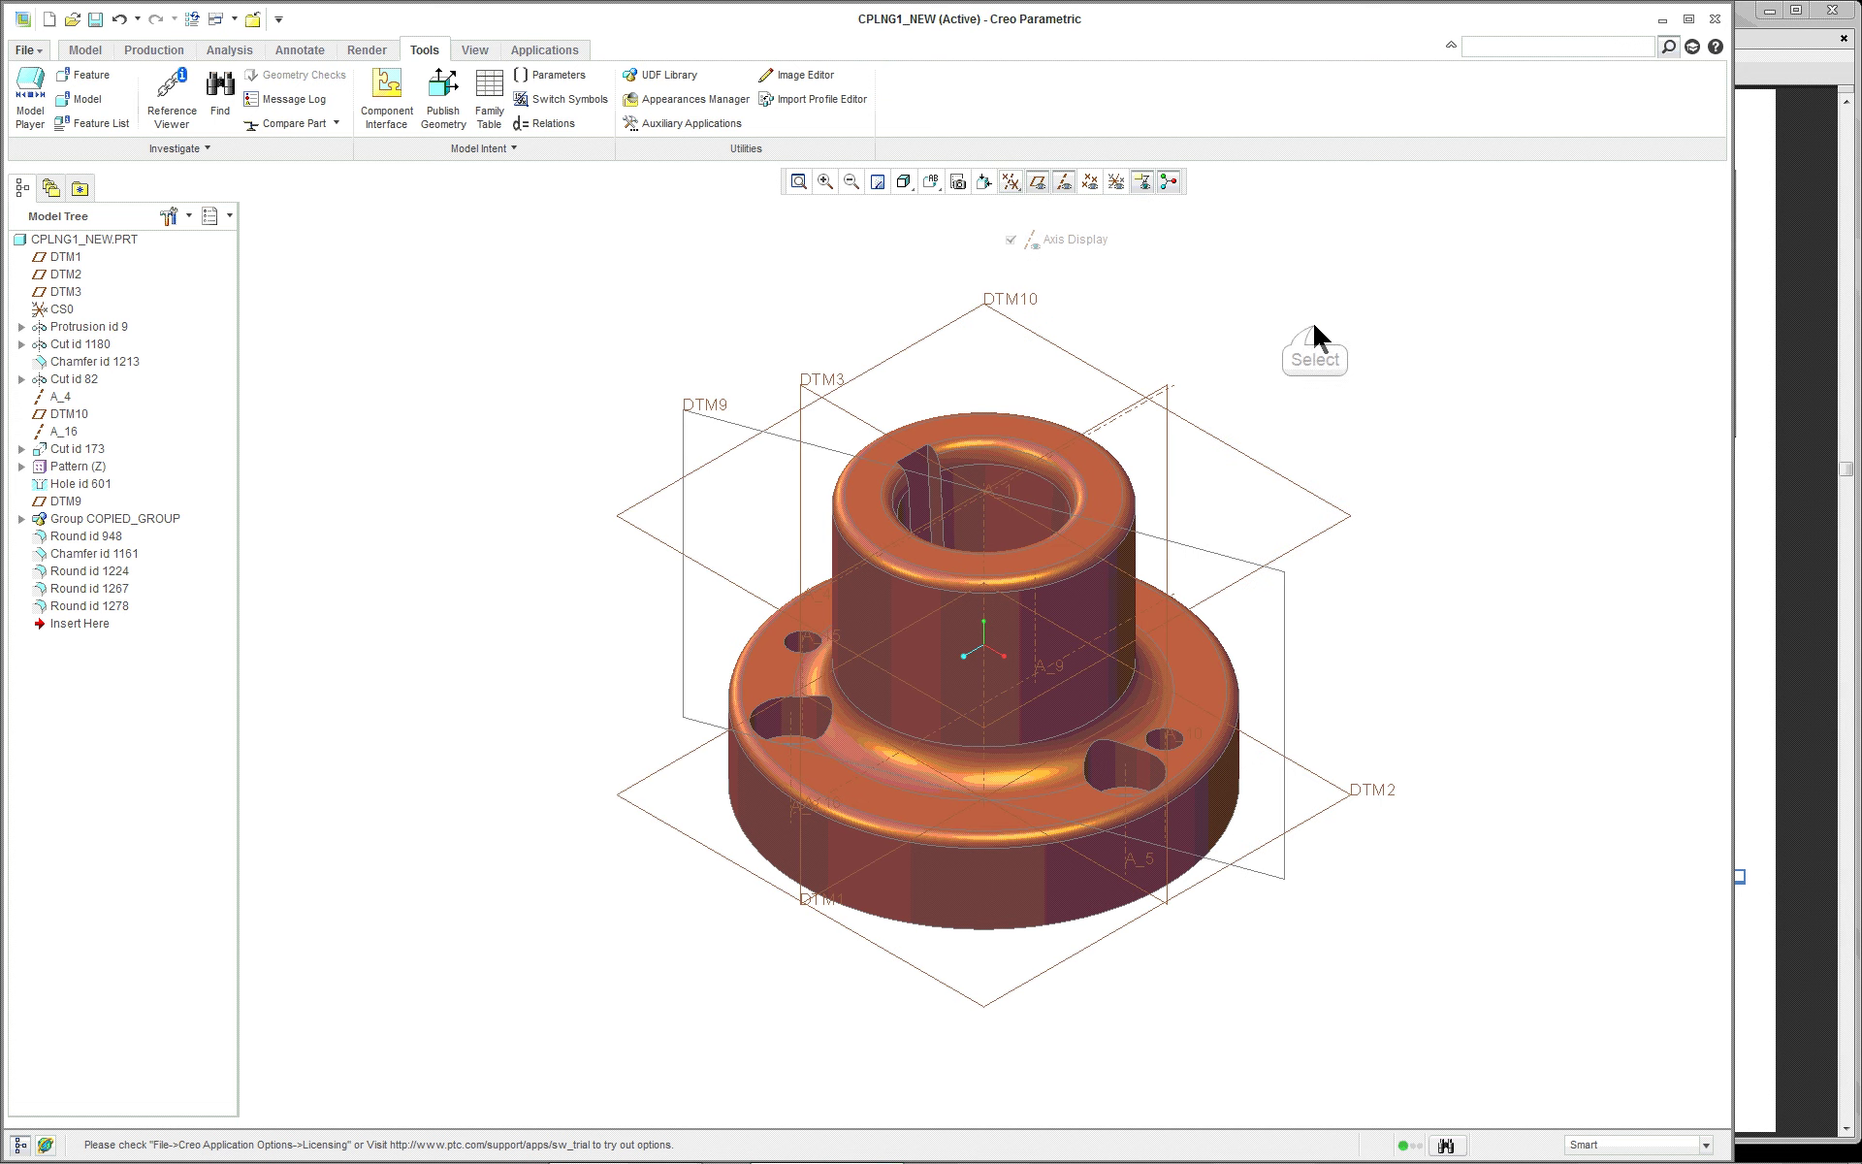
Start an Extrude from datum plane DTM3, exit its empty section sketch, and set the feature to remove material
scroll(1396, 508, "down", 2)
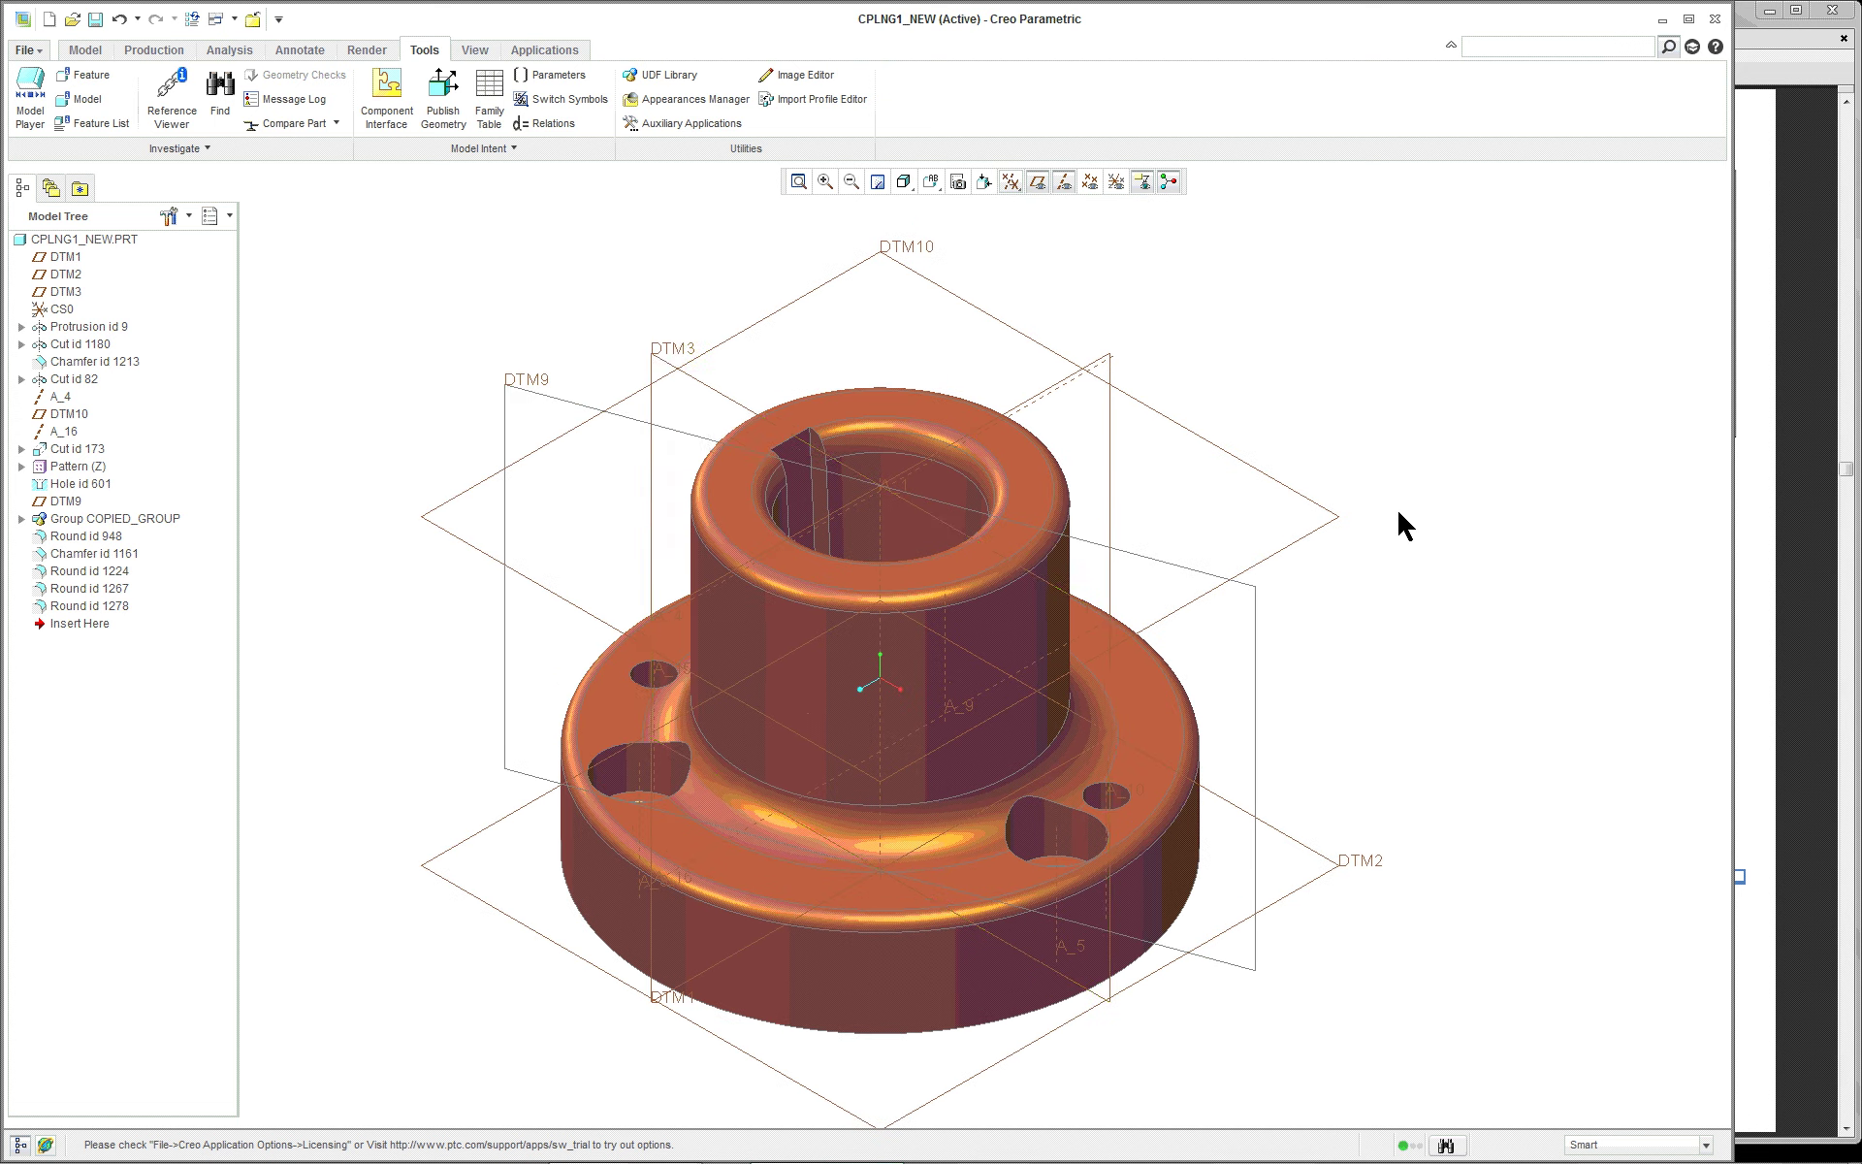
left_click(739, 408)
left_click(86, 49)
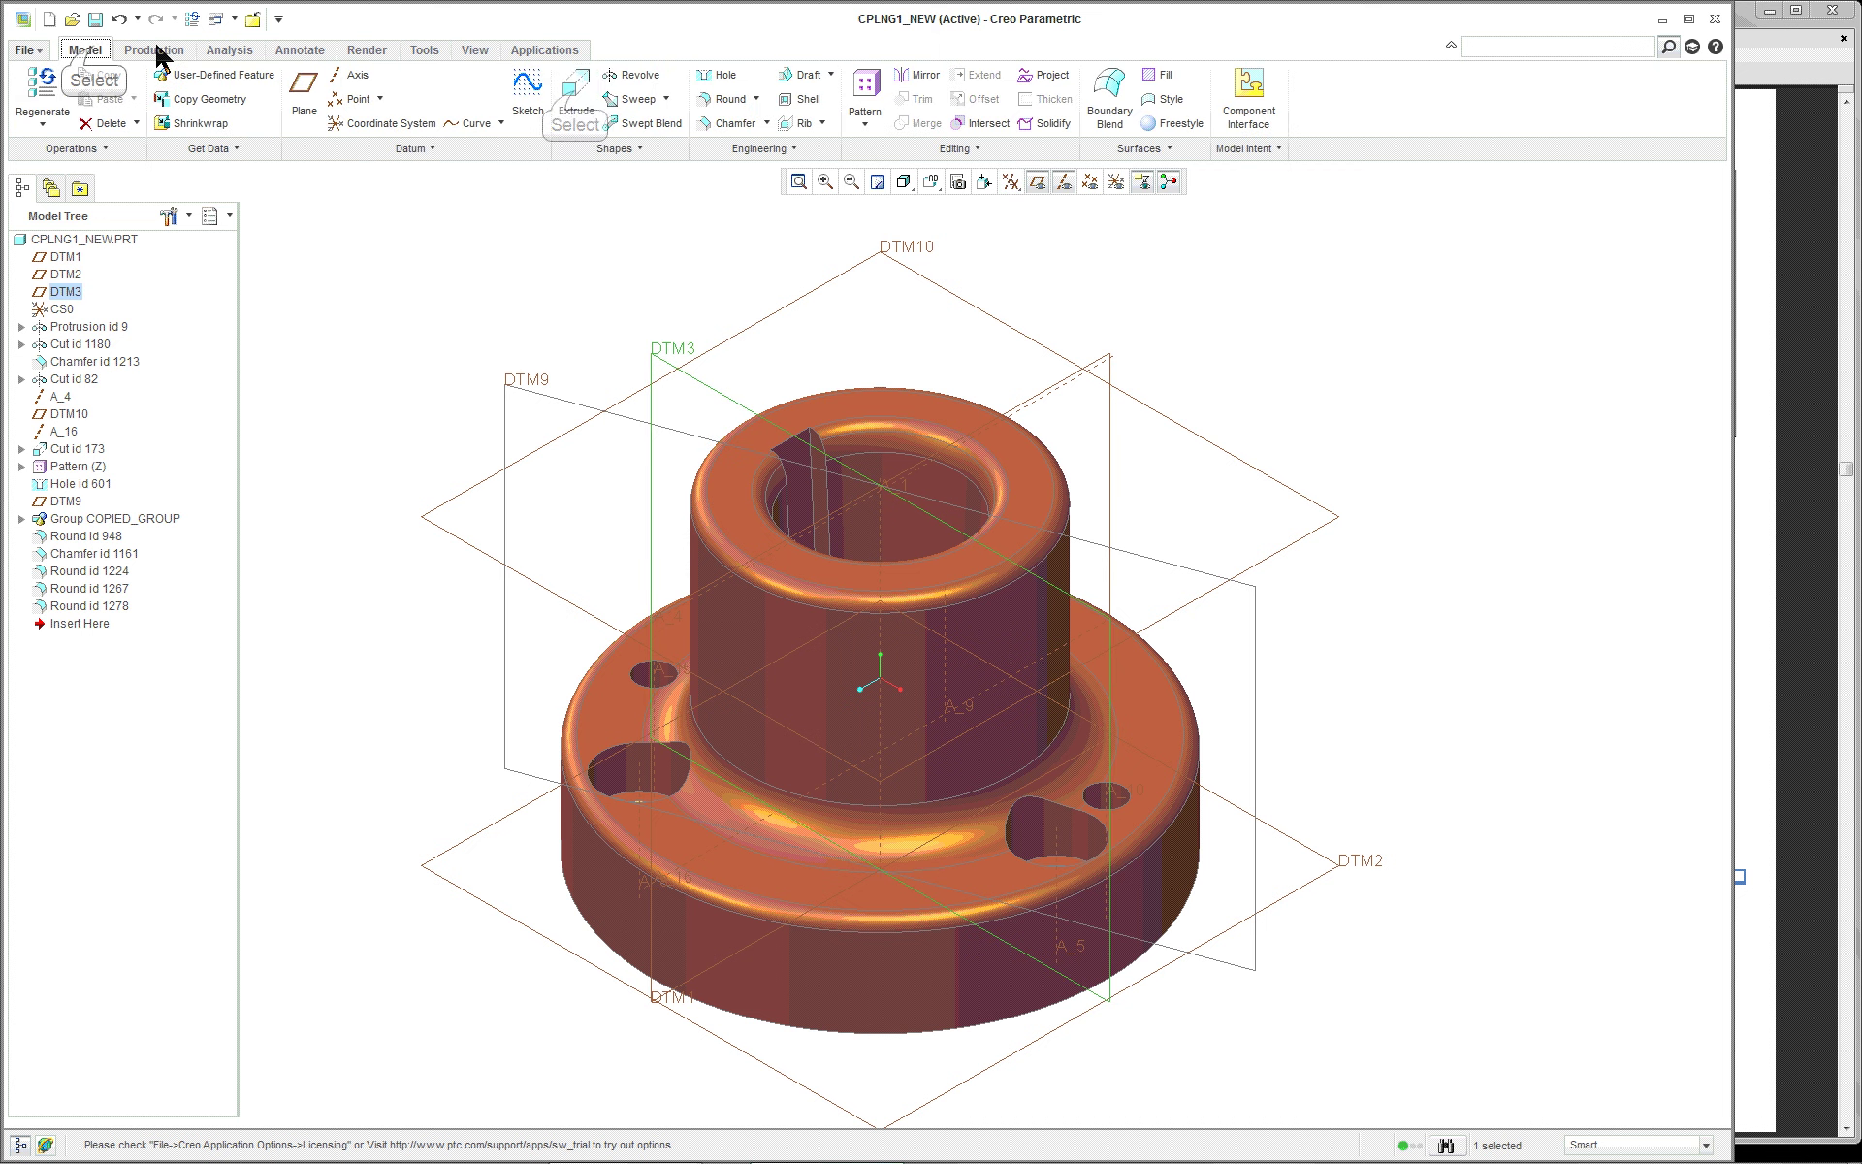
left_click(579, 97)
right_click(545, 198)
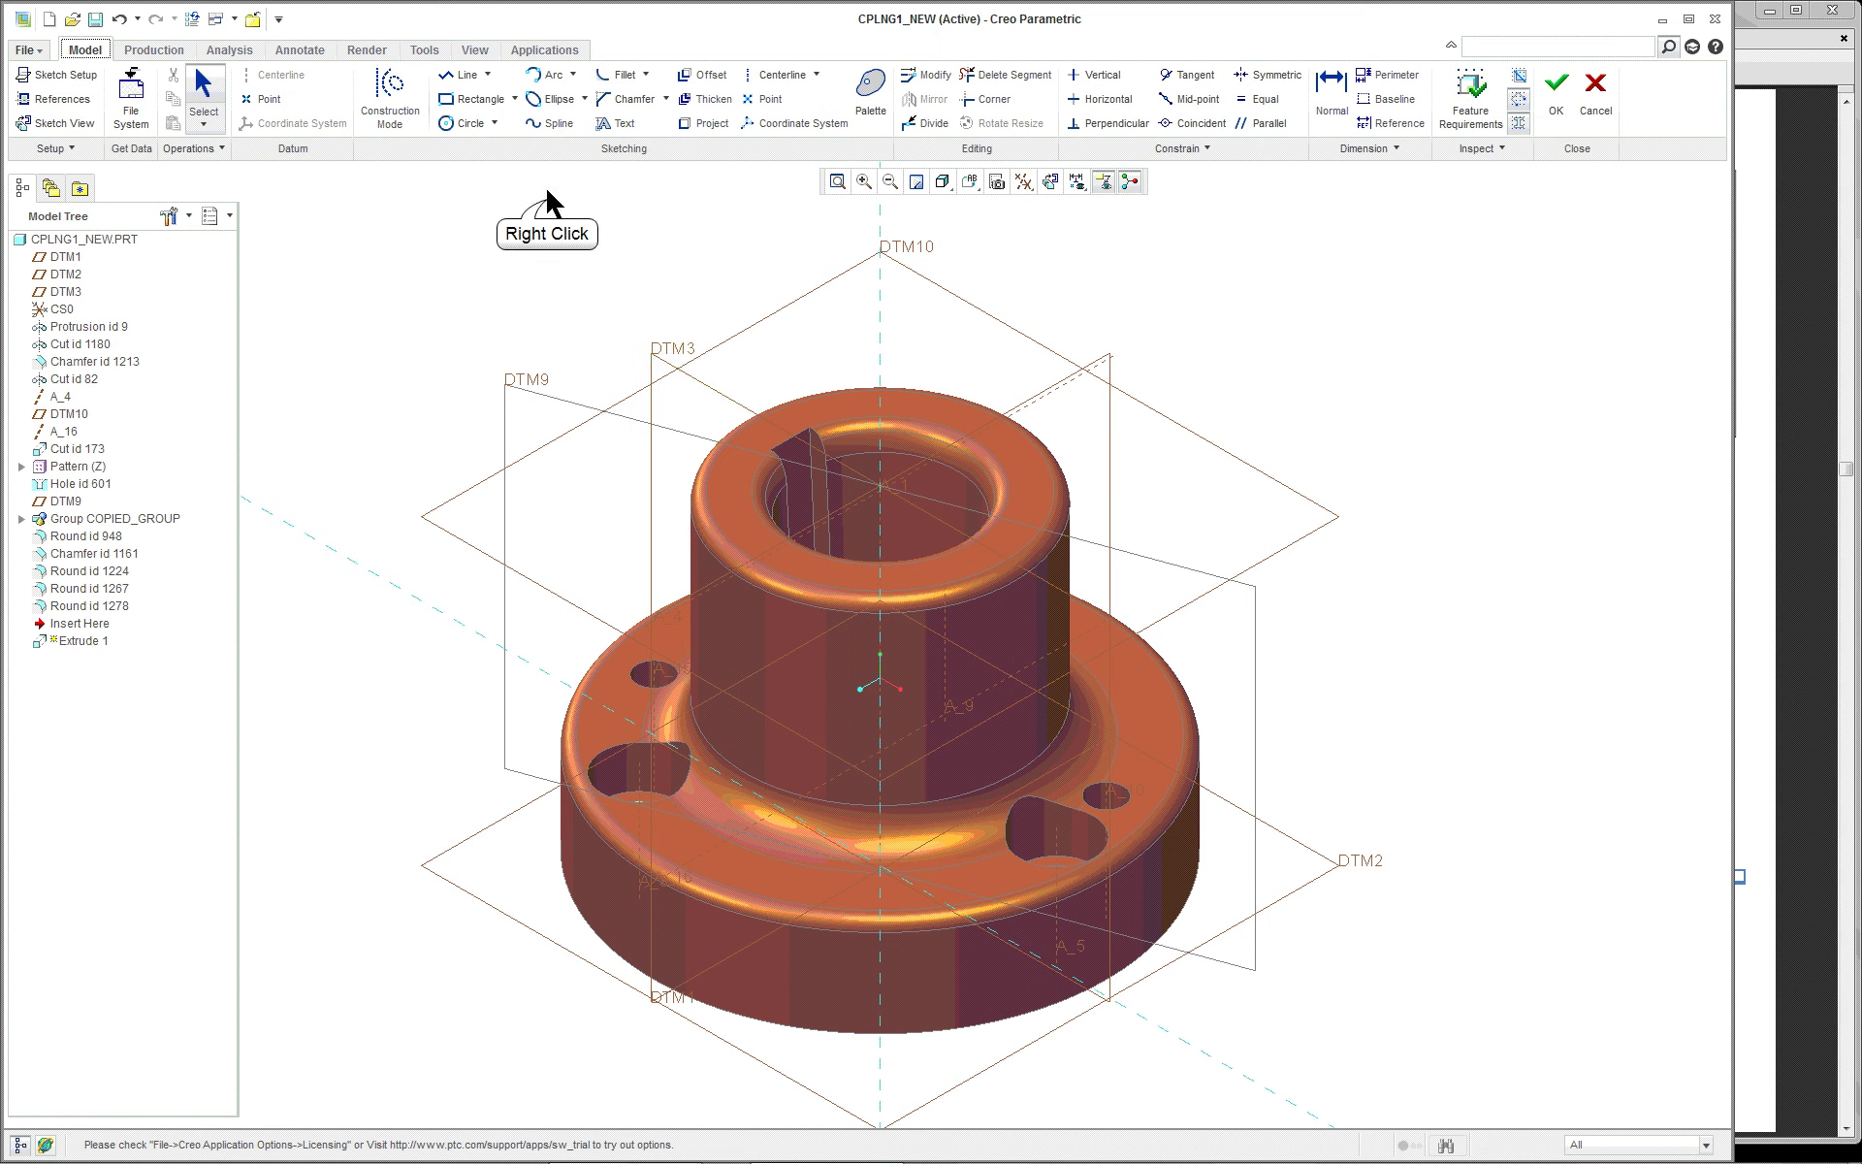
left_click(431, 238)
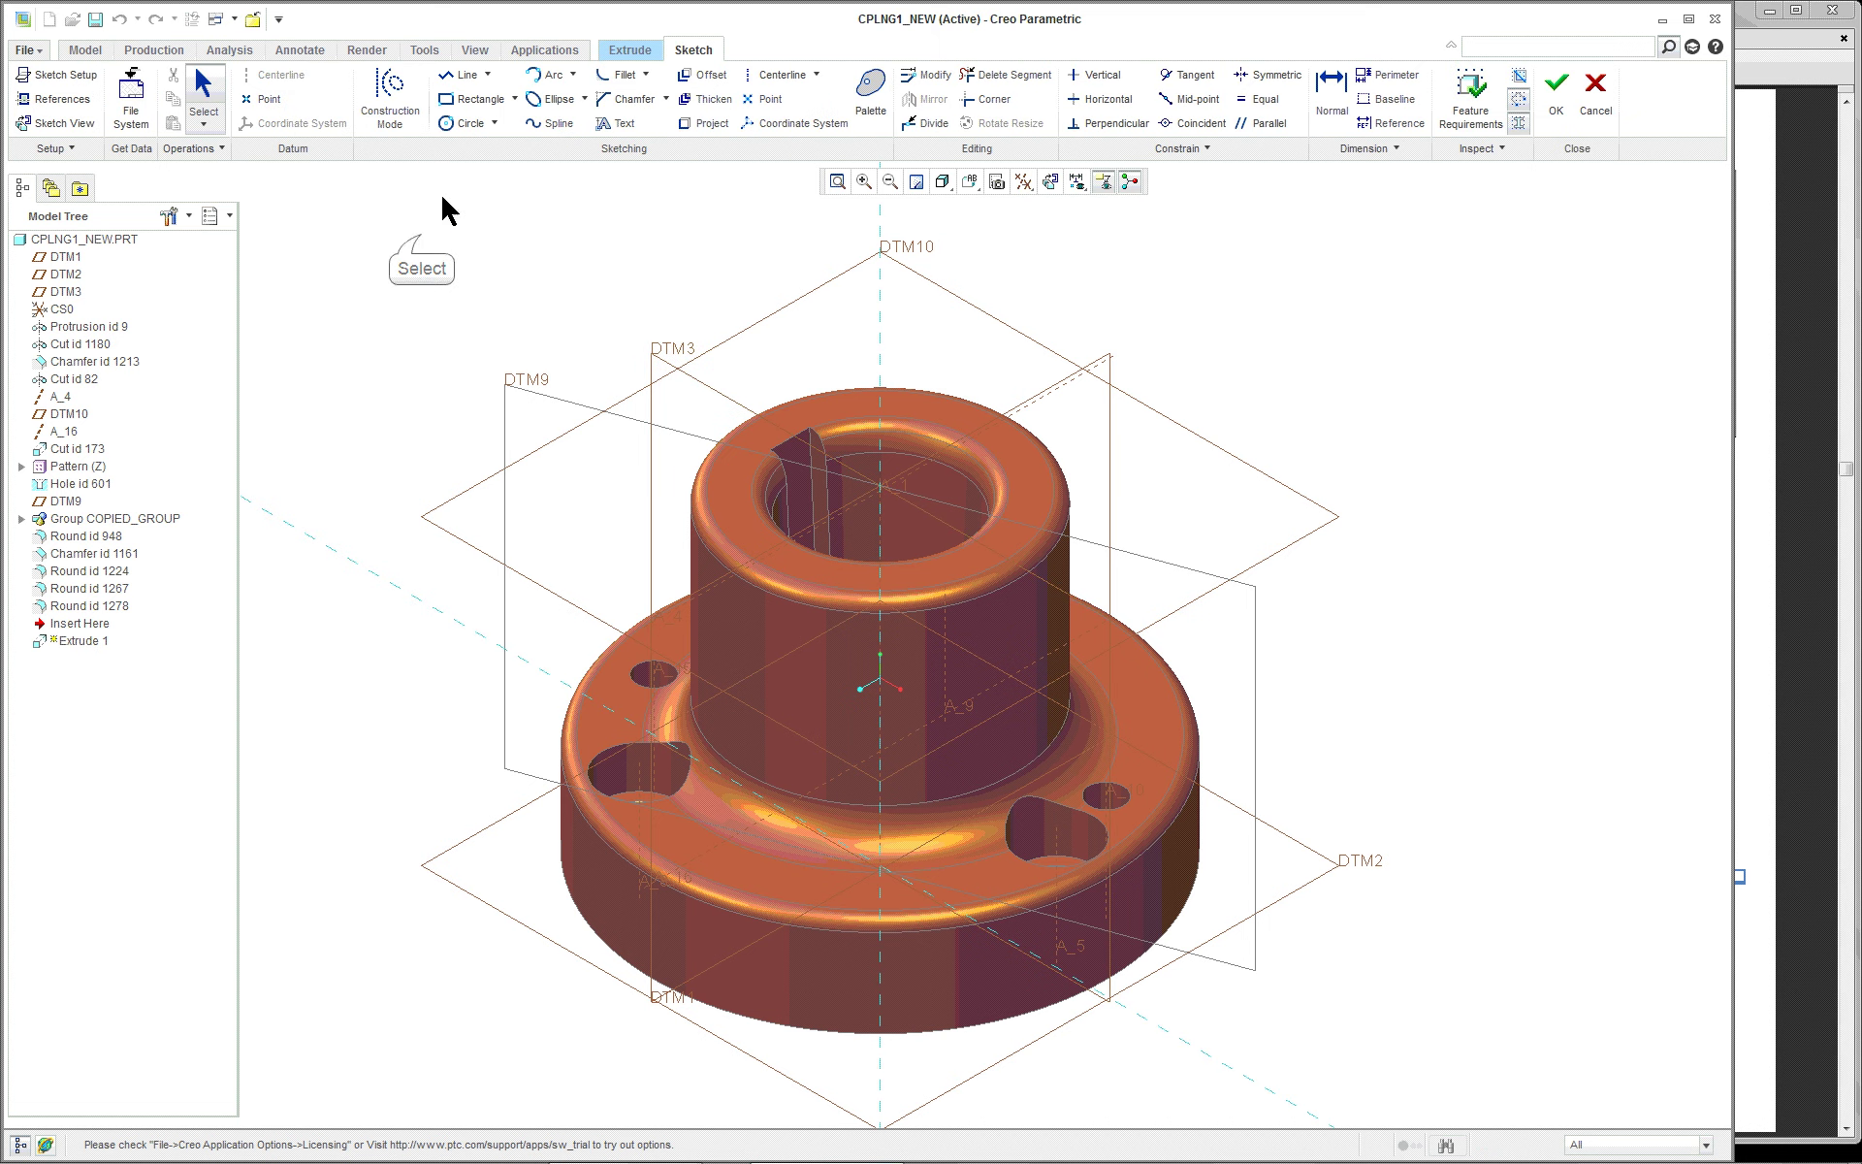
left_click(1556, 89)
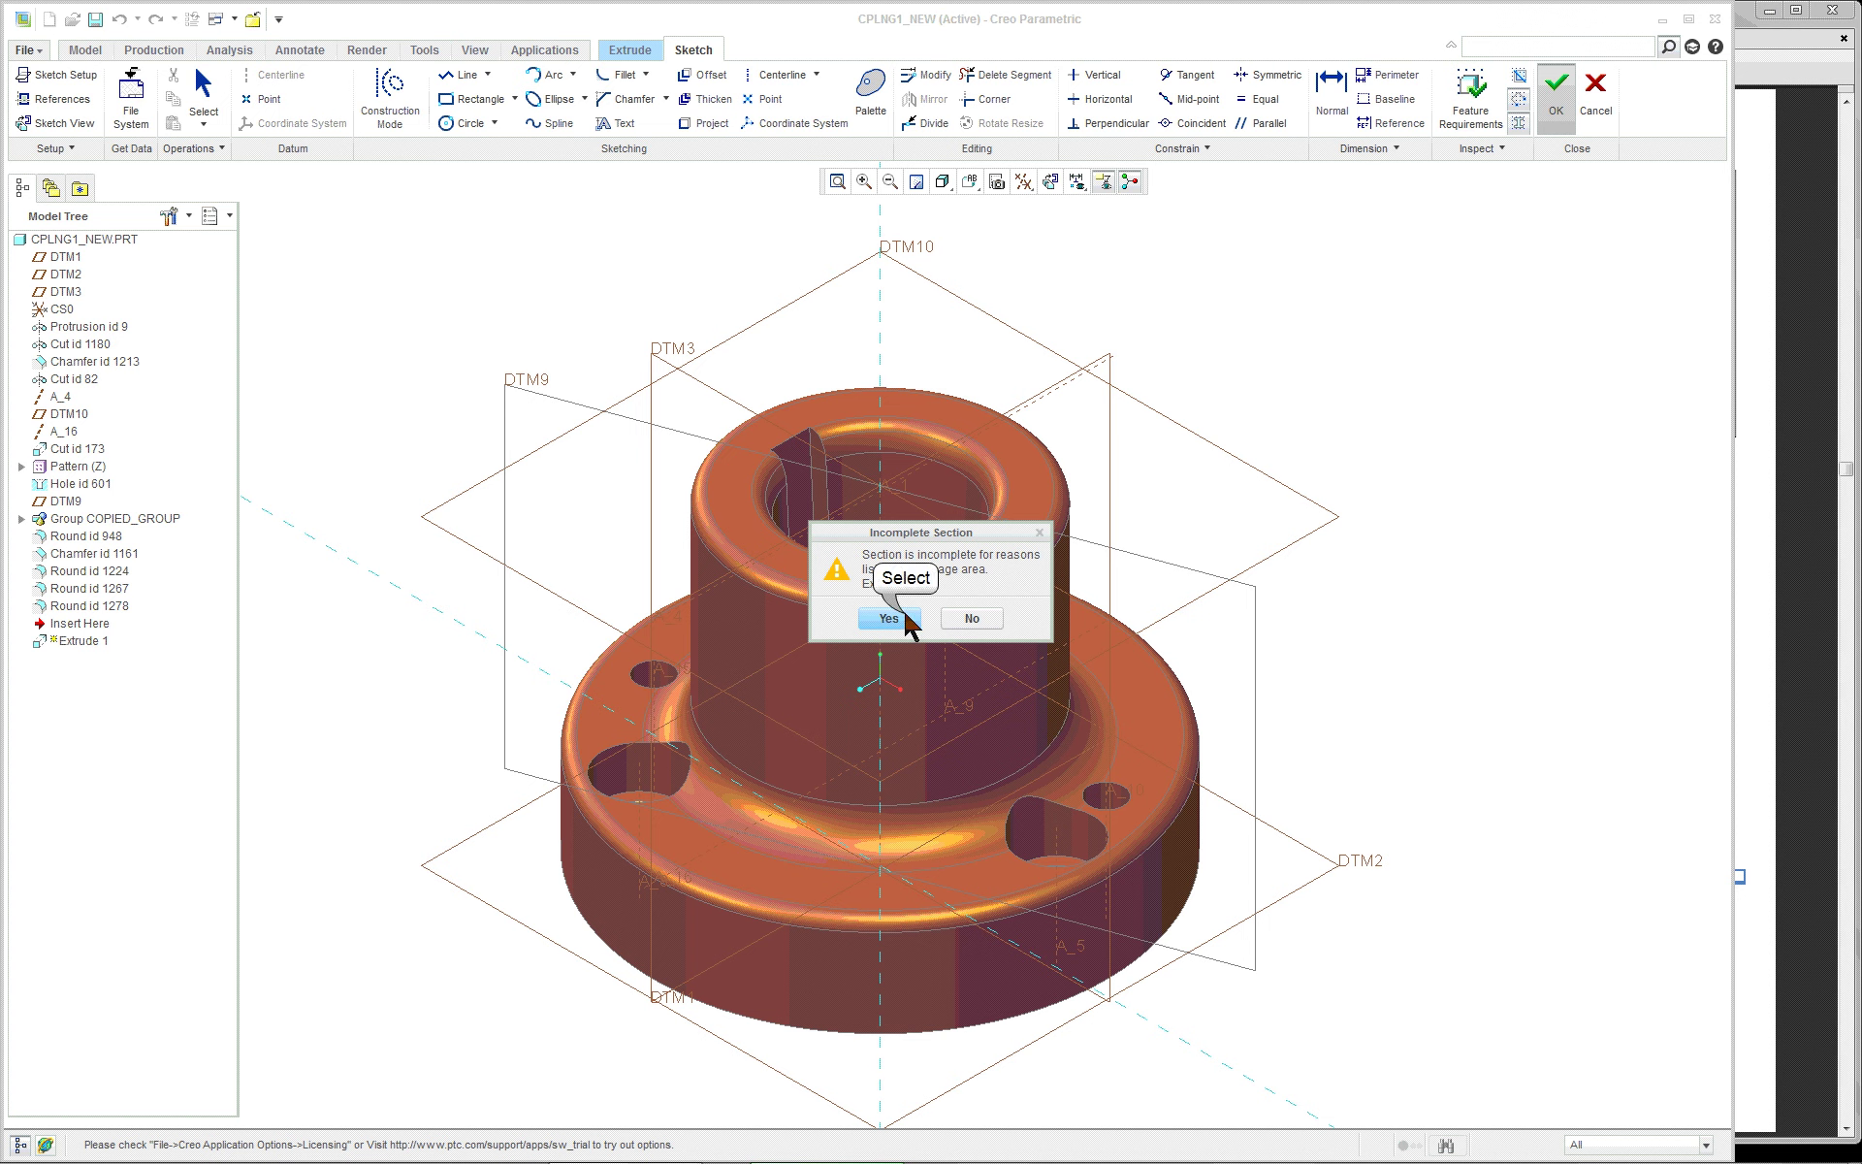
left_click(888, 618)
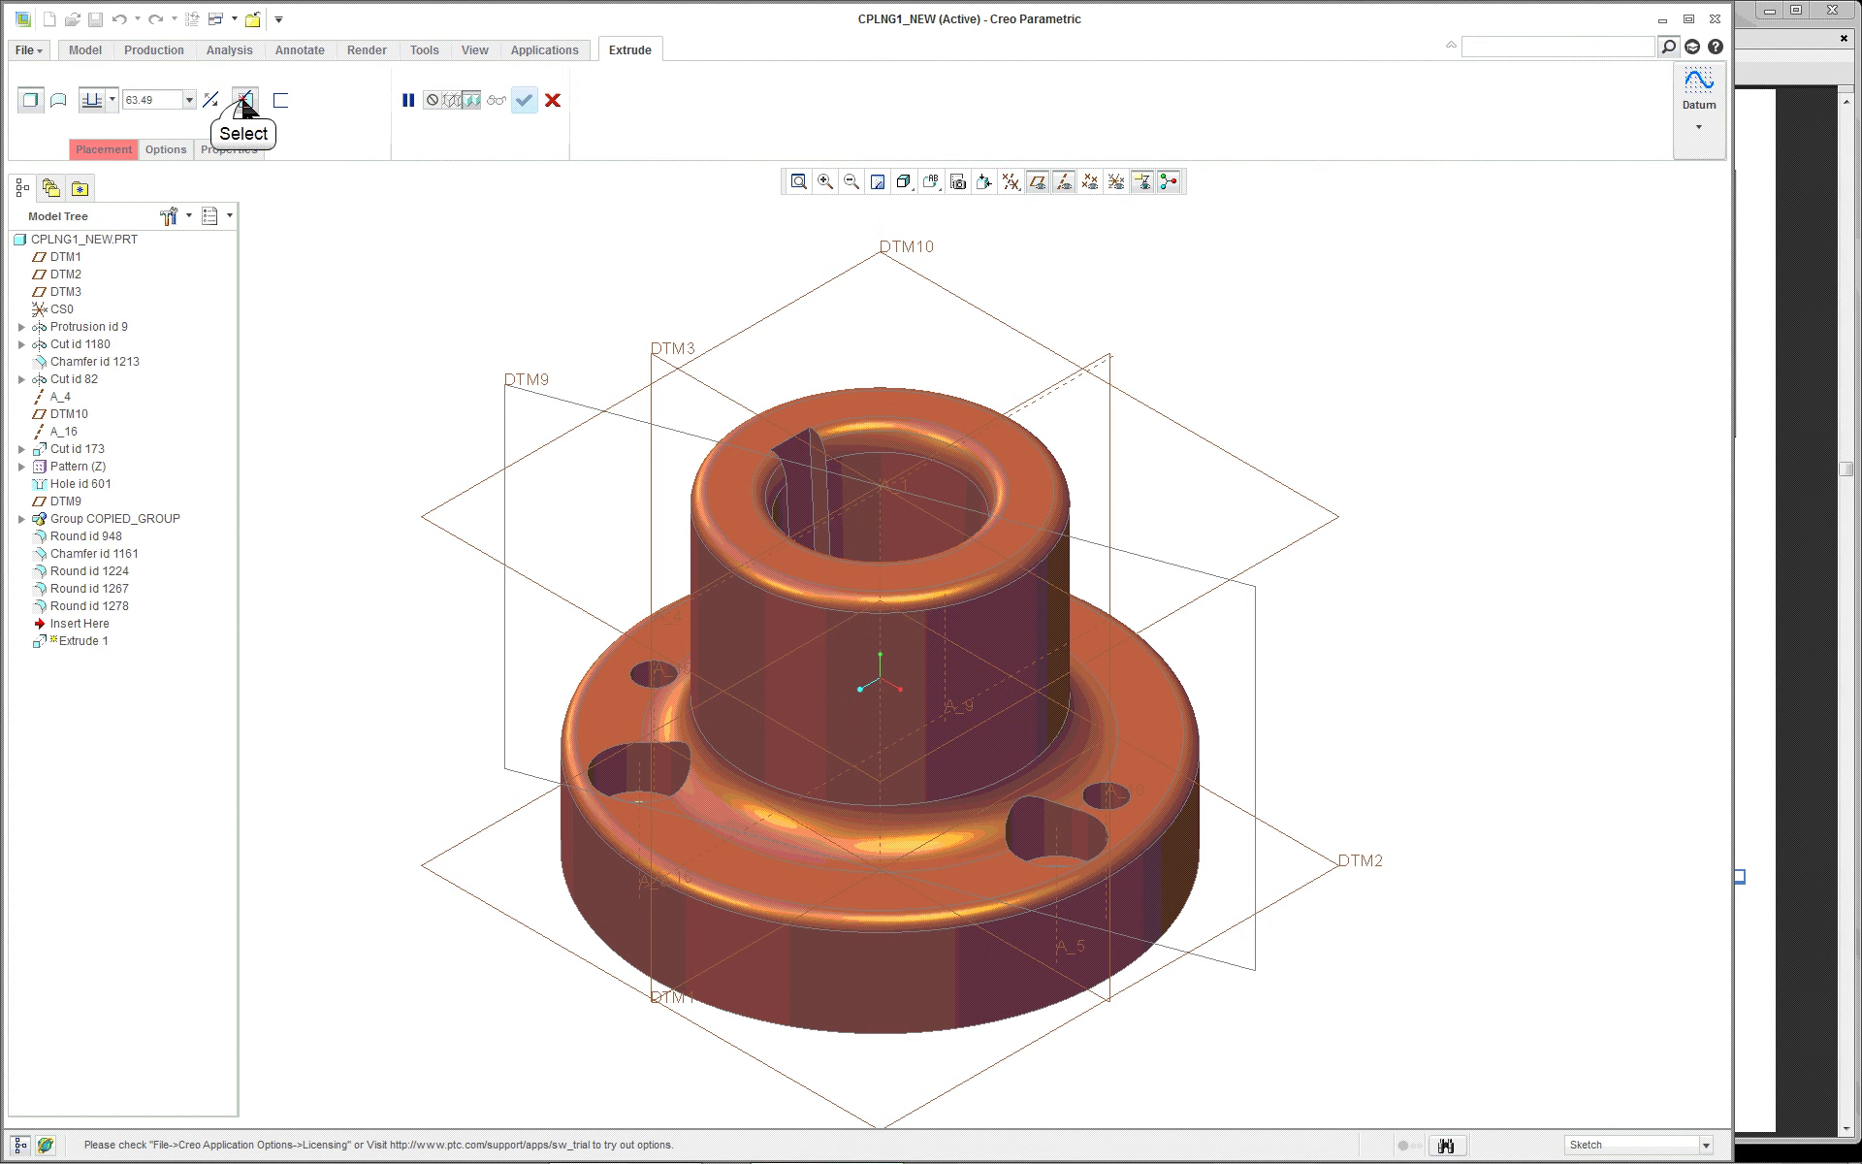
left_click(243, 101)
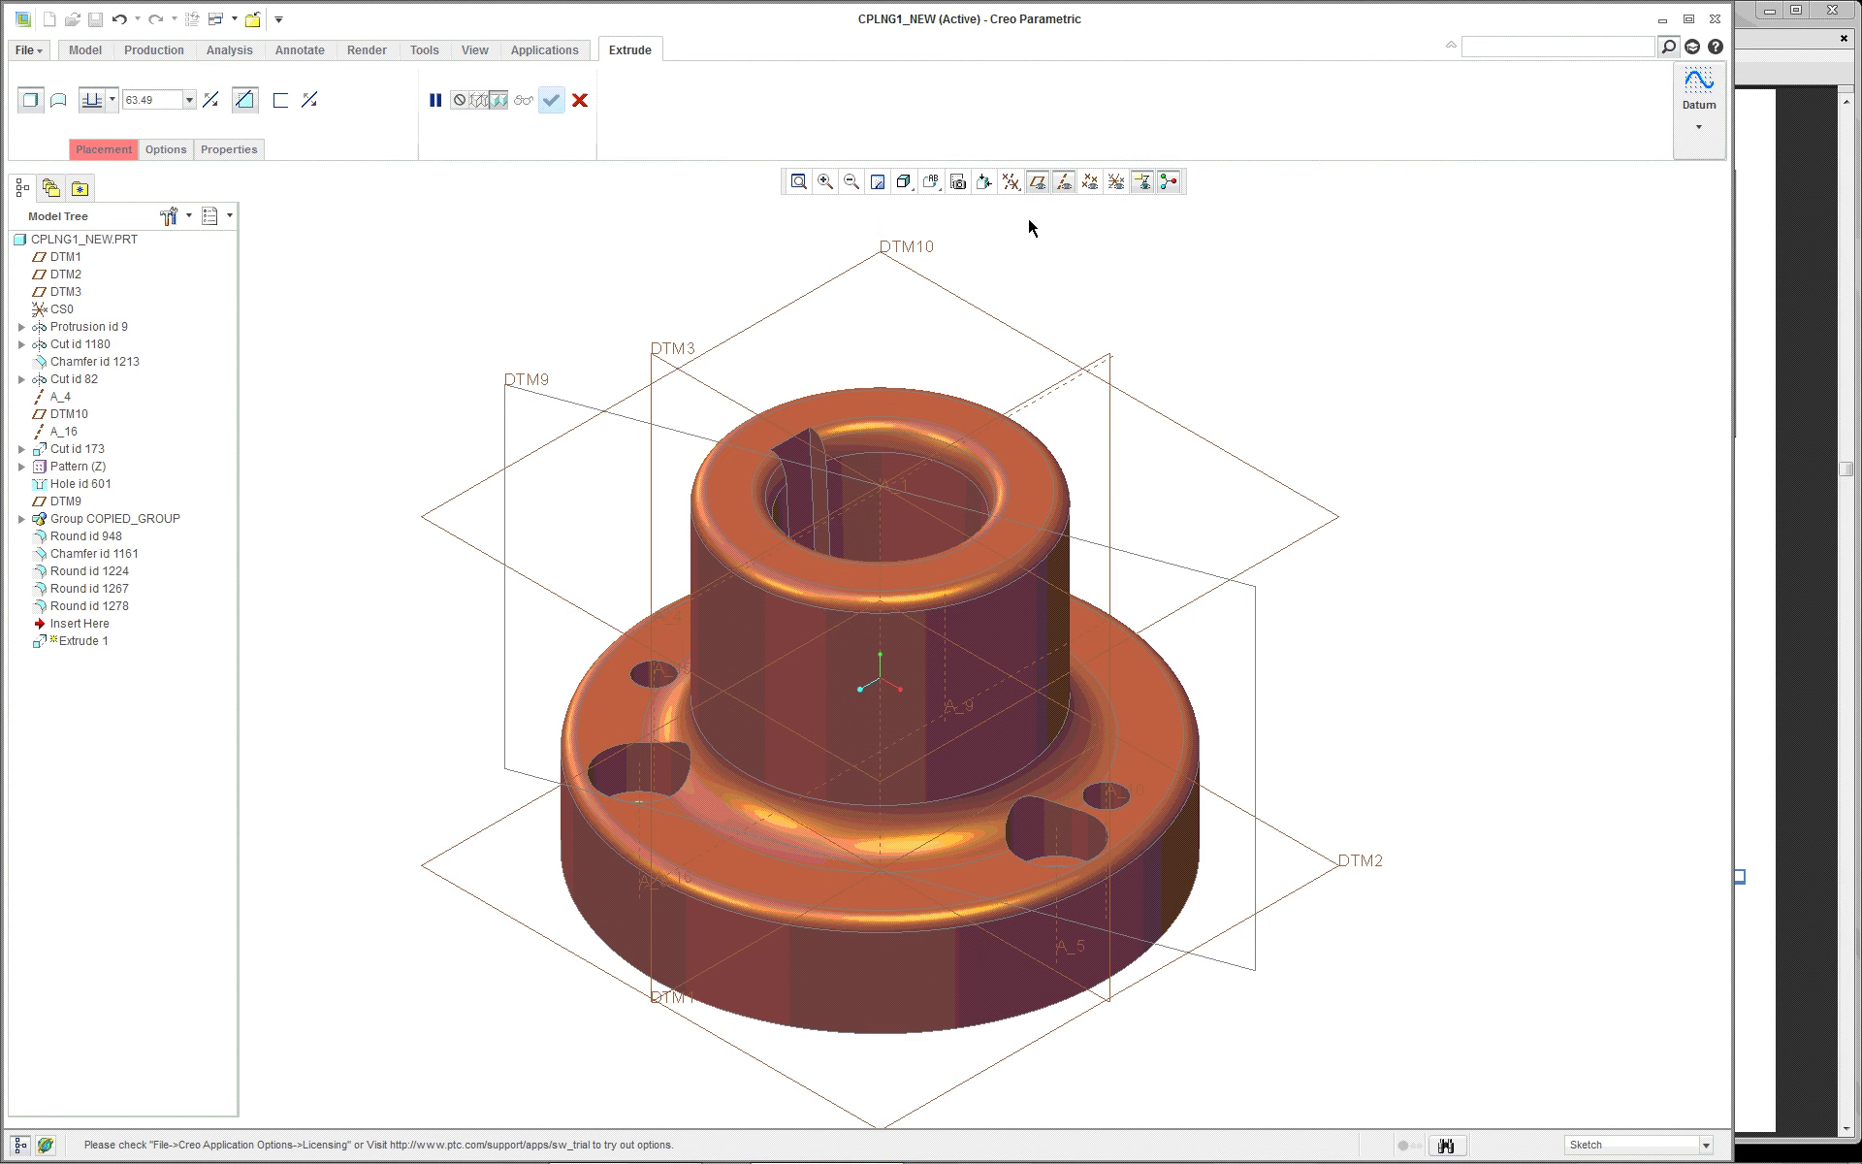
Define the cut's internal sketch on DTM3 with DTM1 as the Right orientation reference, and orient it in 2D
right_click(512, 215)
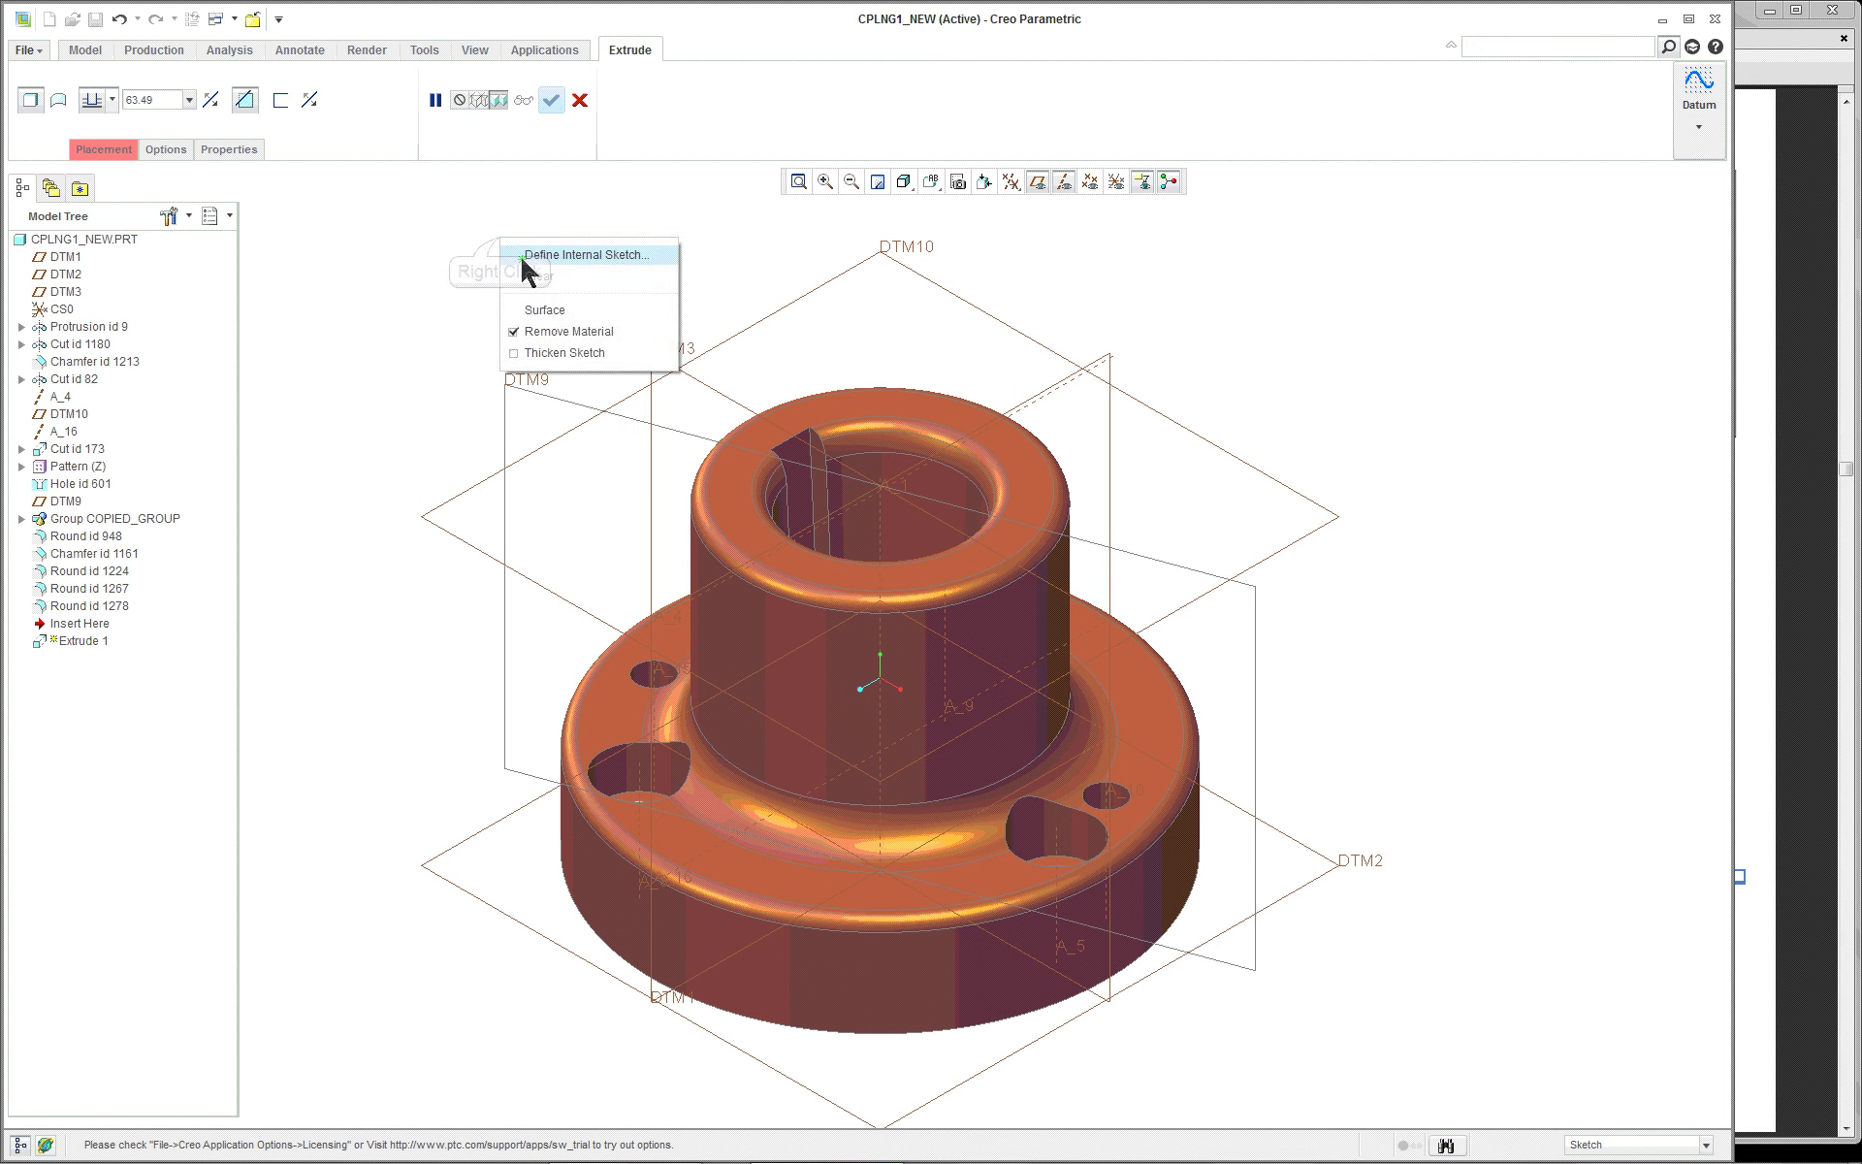
left_click(531, 256)
left_click(748, 408)
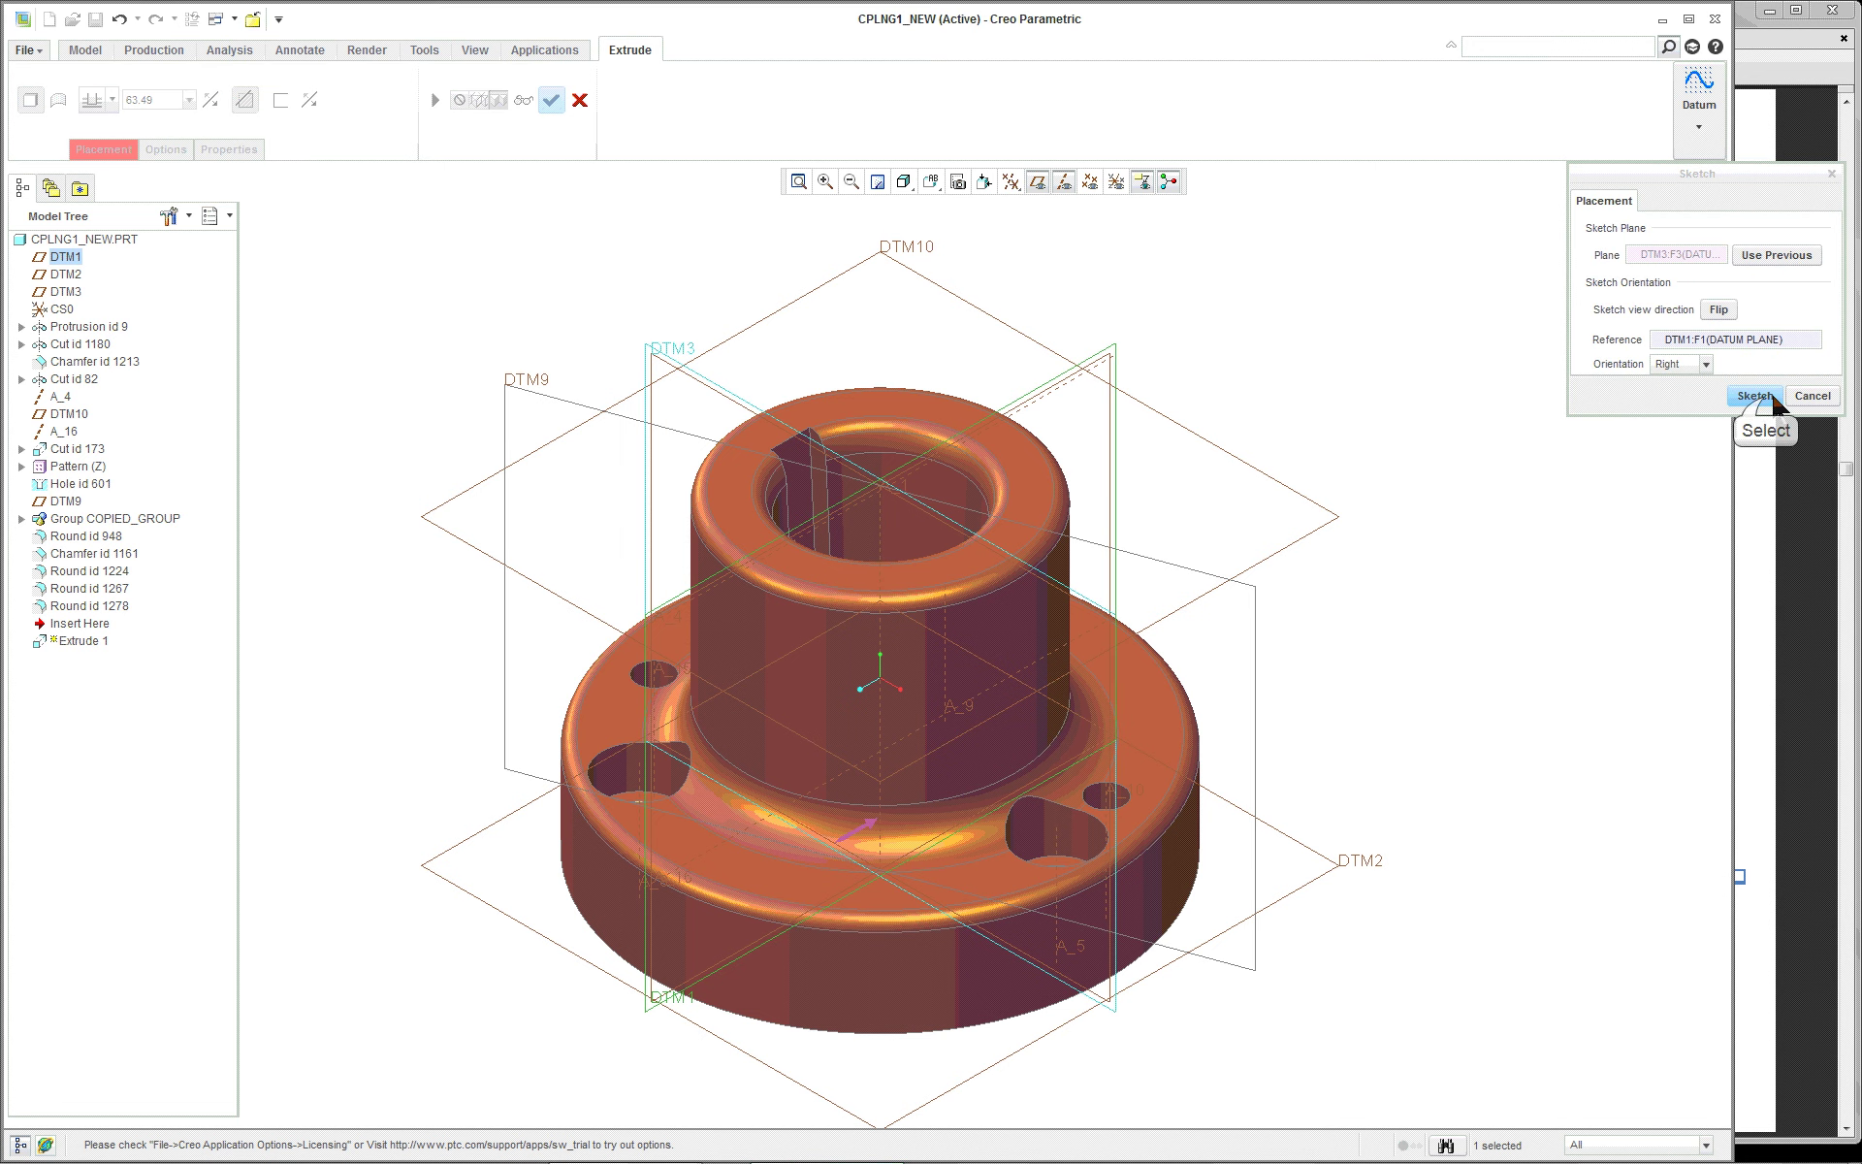
left_click(1753, 396)
left_click(66, 124)
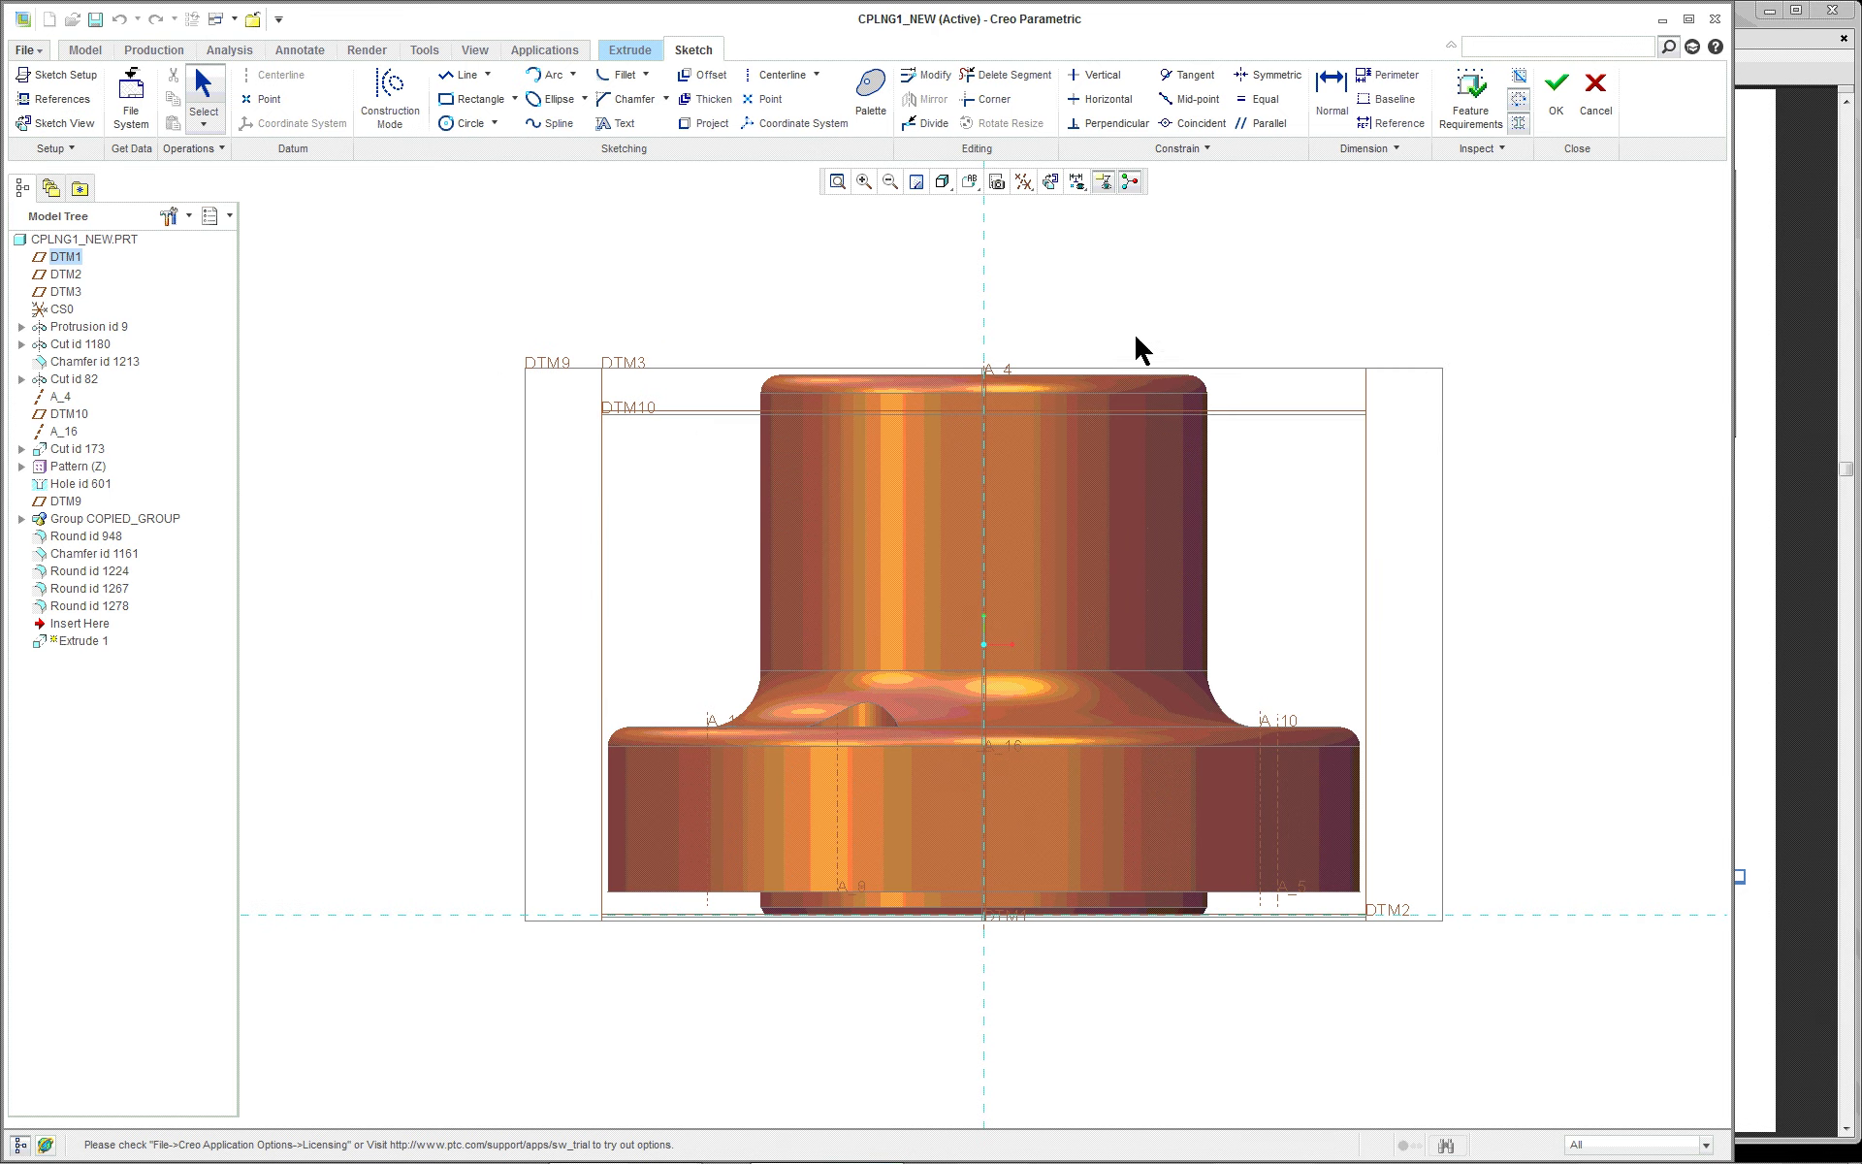
Switch the model to hidden-line display and add the bore's tapered edge and the hub's end face as sketch references
scroll(1446, 281, "down", 2)
left_click(941, 184)
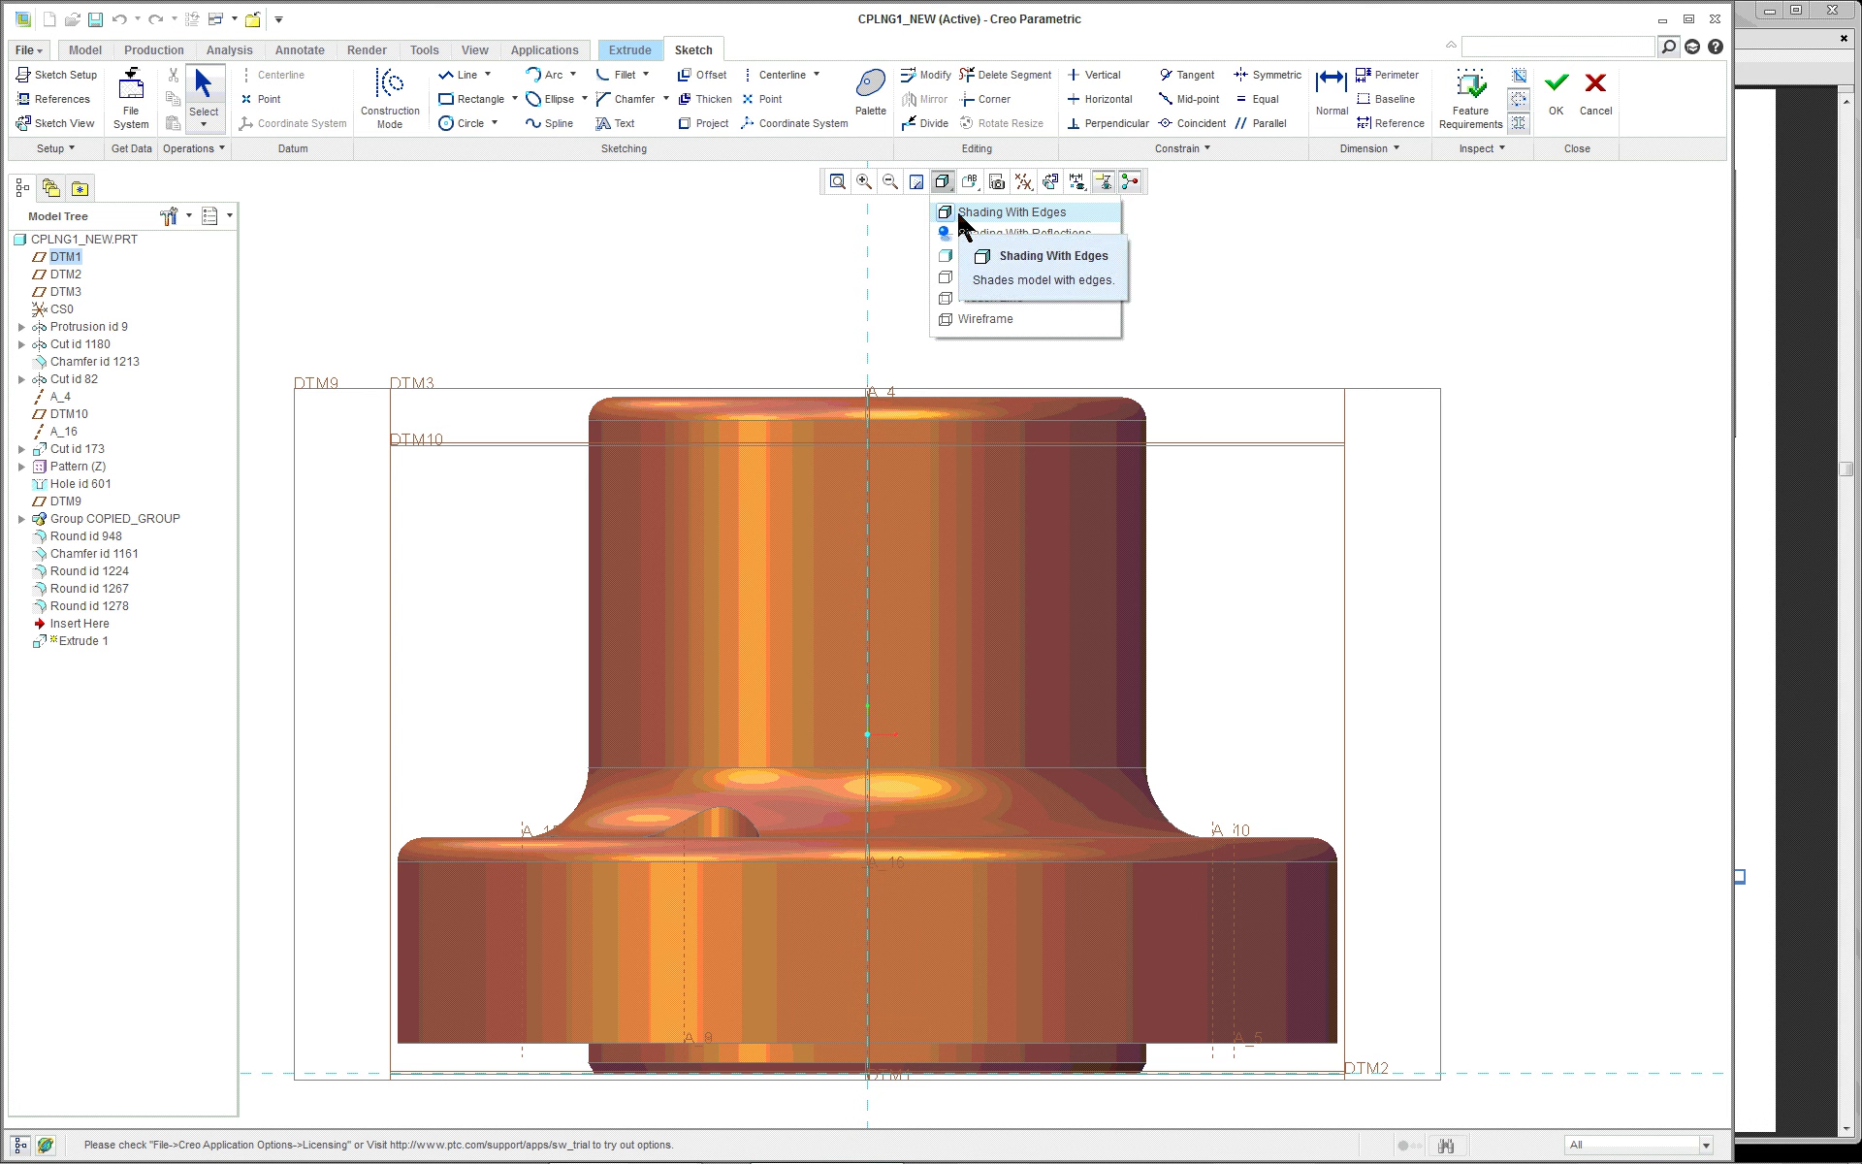
left_click(989, 298)
right_click(1303, 300)
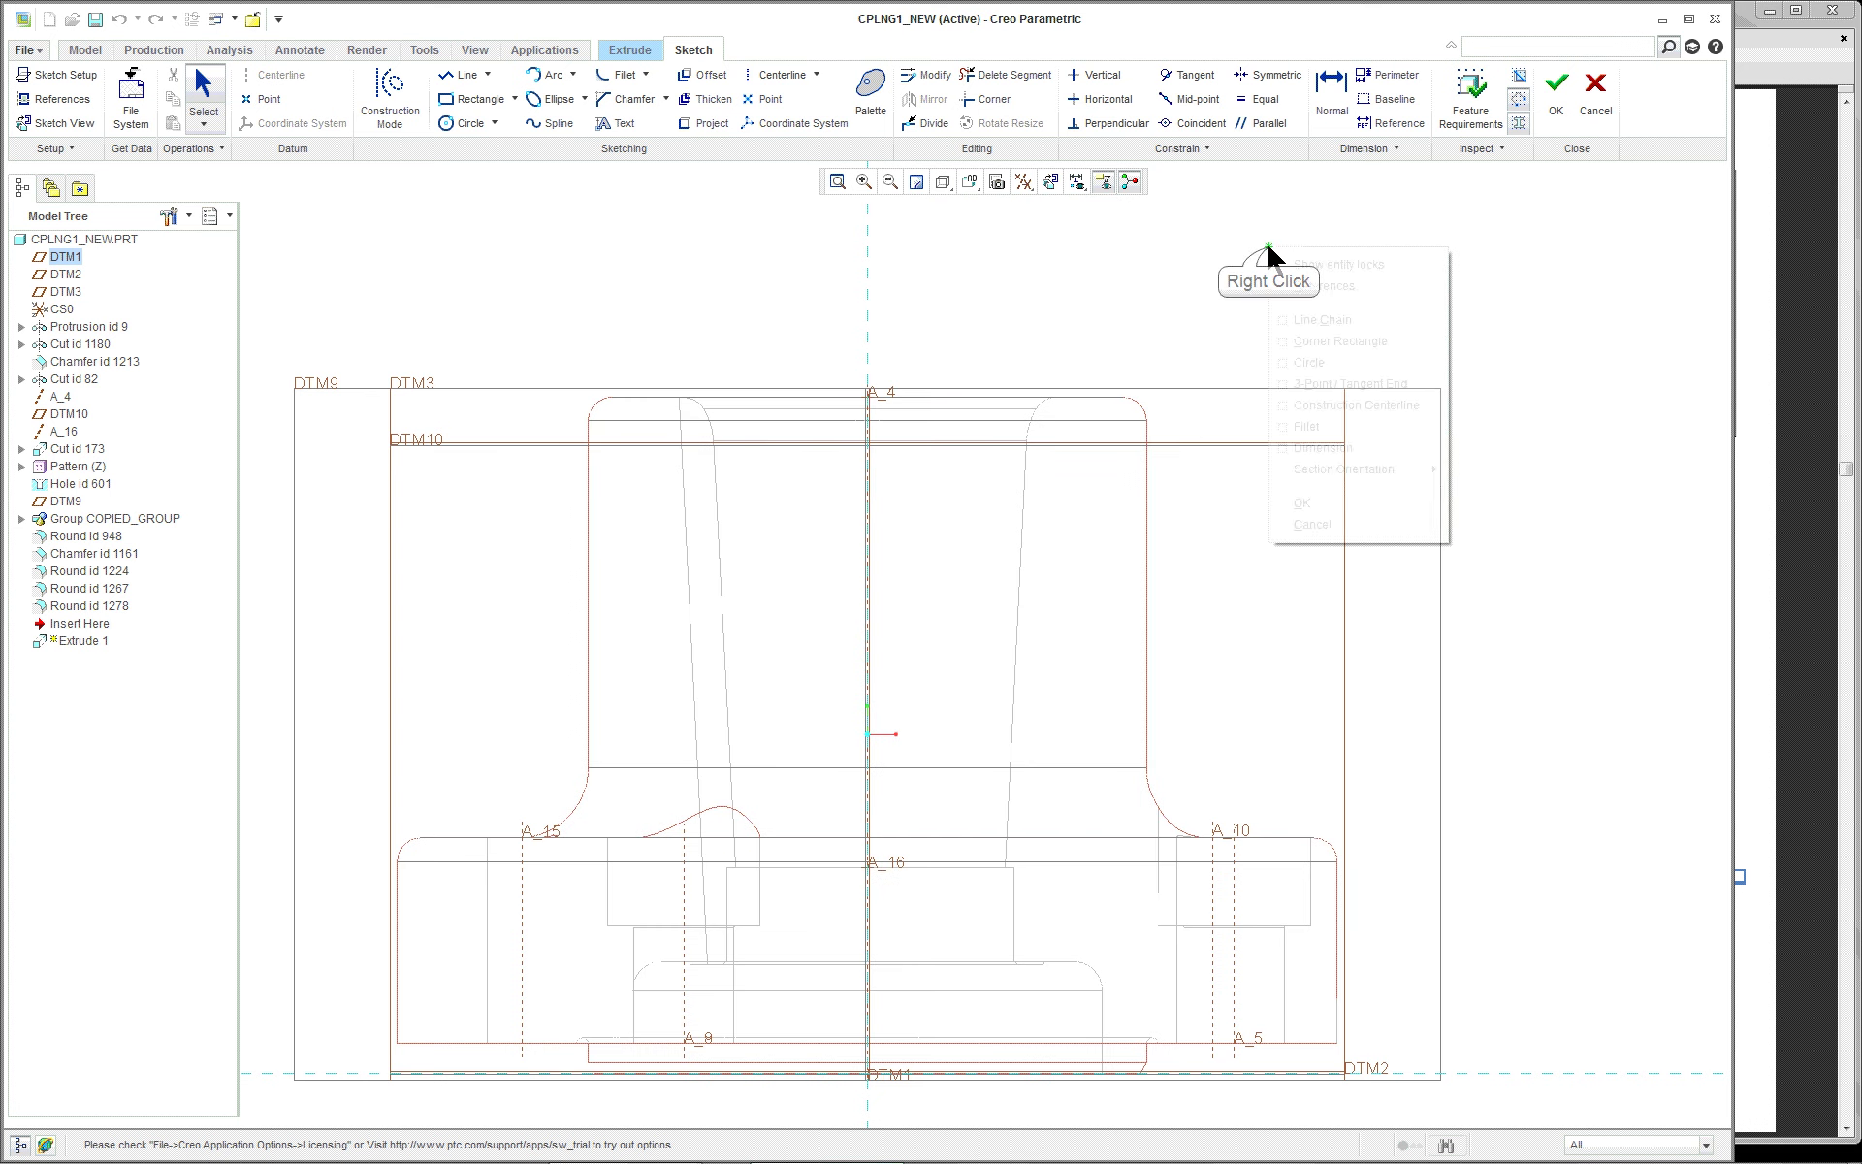
left_click(1303, 283)
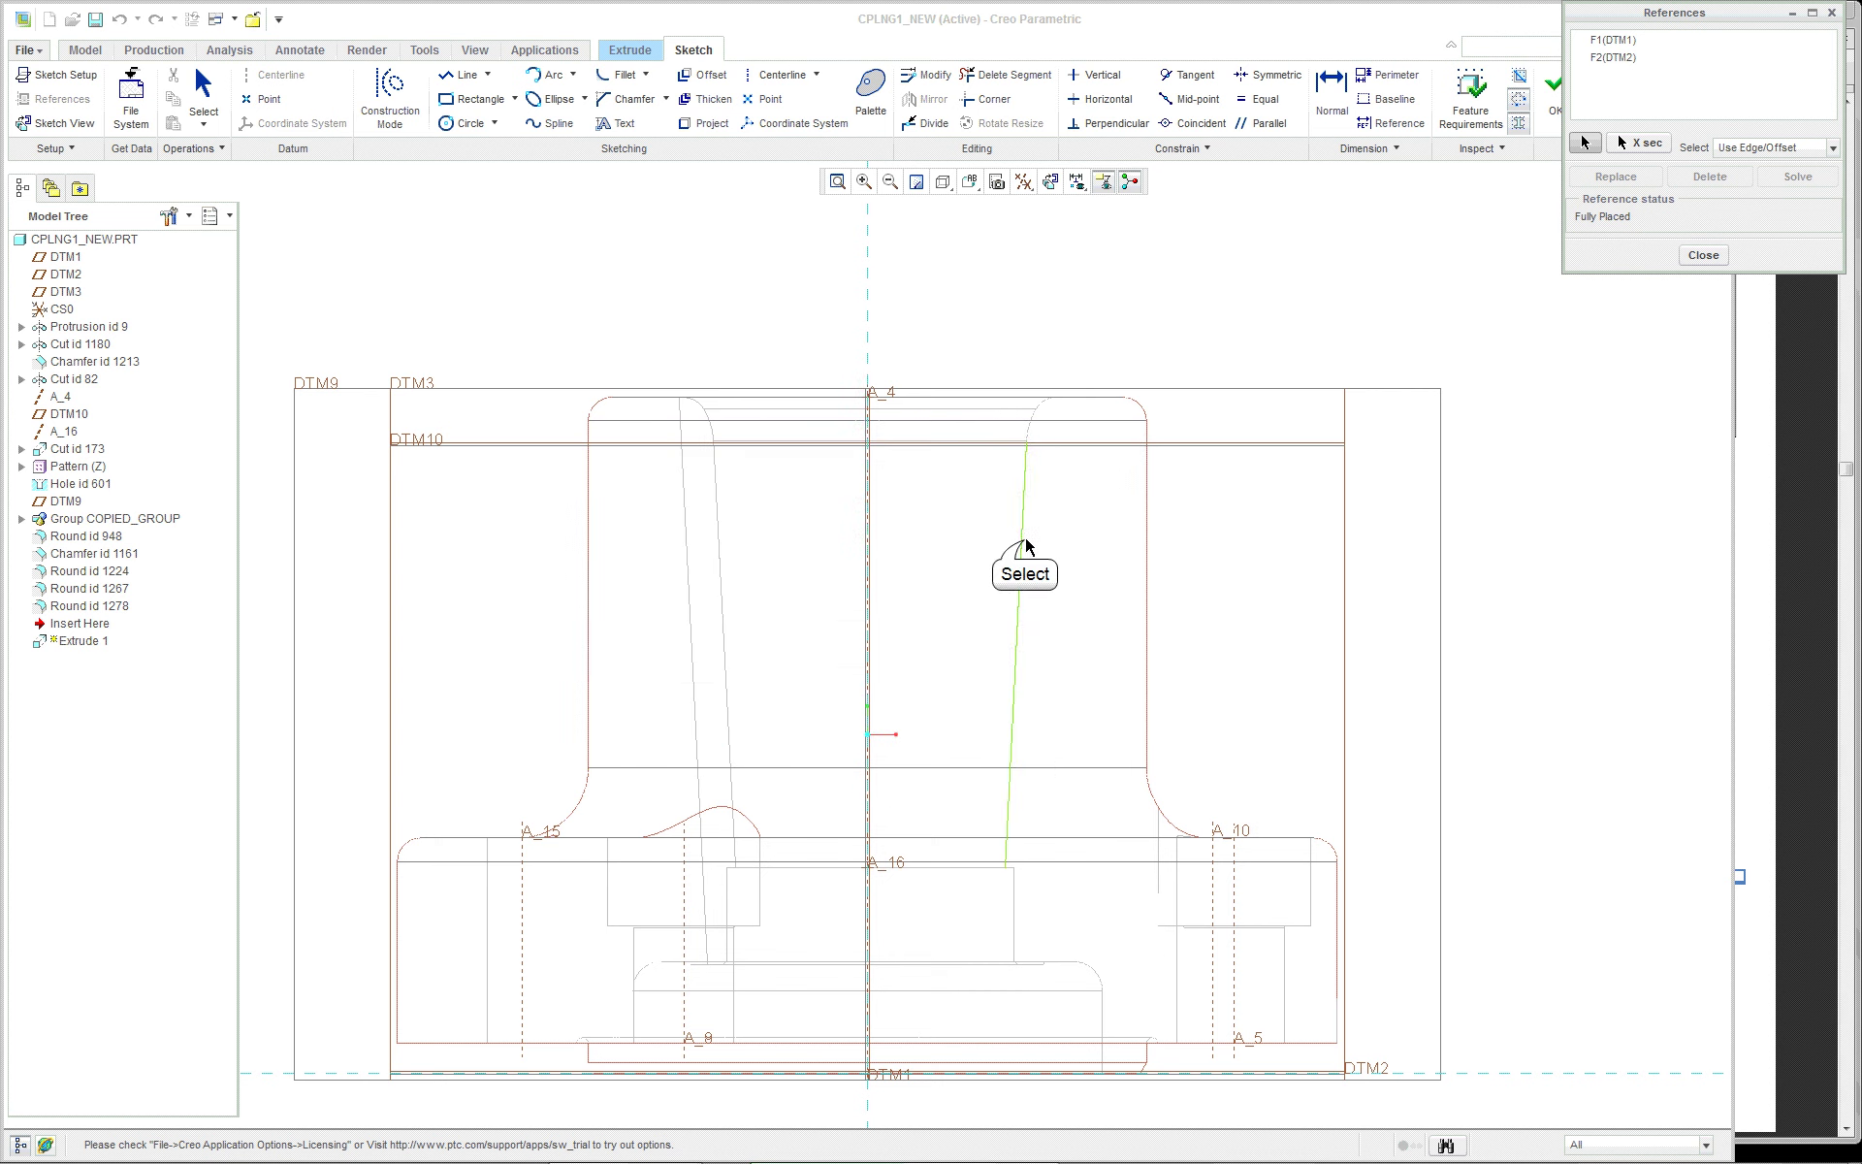
left_click(1024, 548)
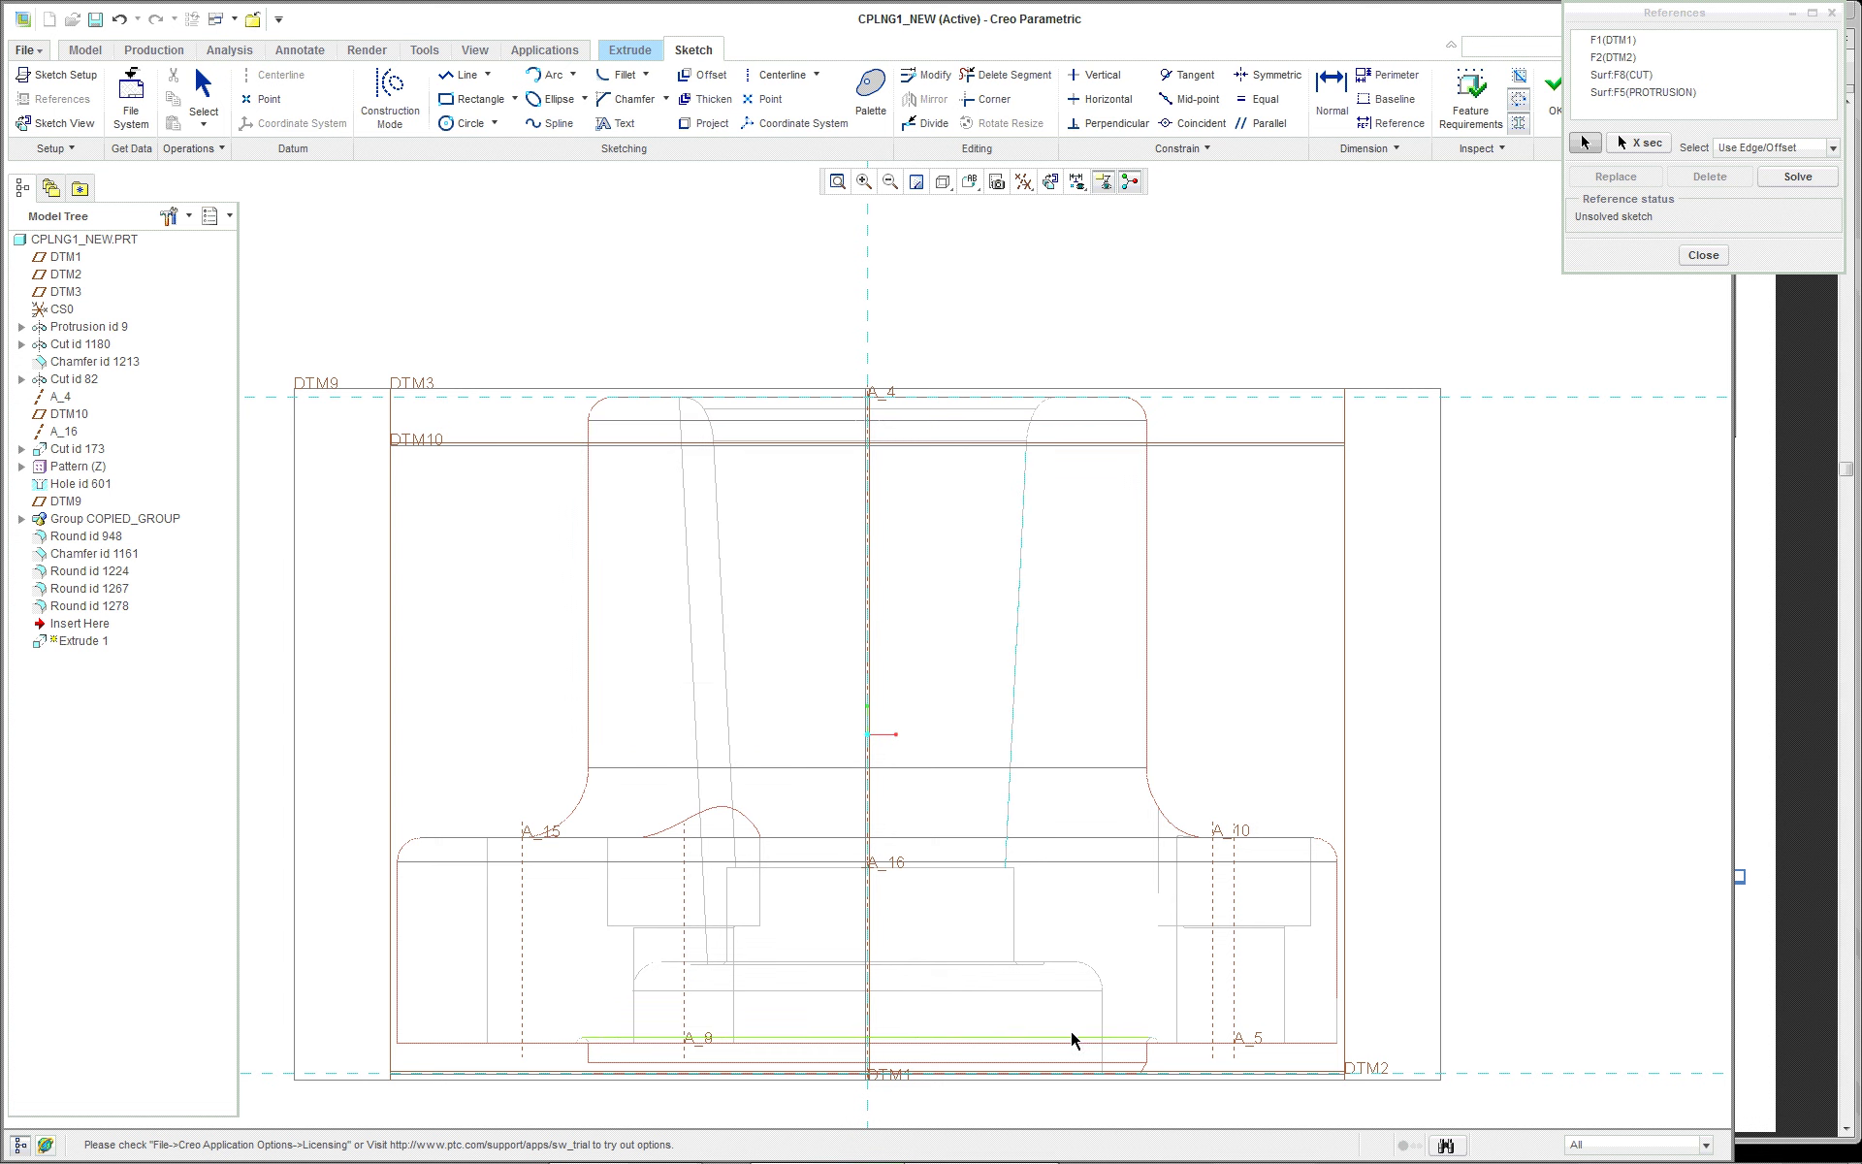
Sketch a line parallel to the tapered bore edge, about 7.3 outward, from the hub's end face to DTM2, and accept the section
right_click(1245, 282)
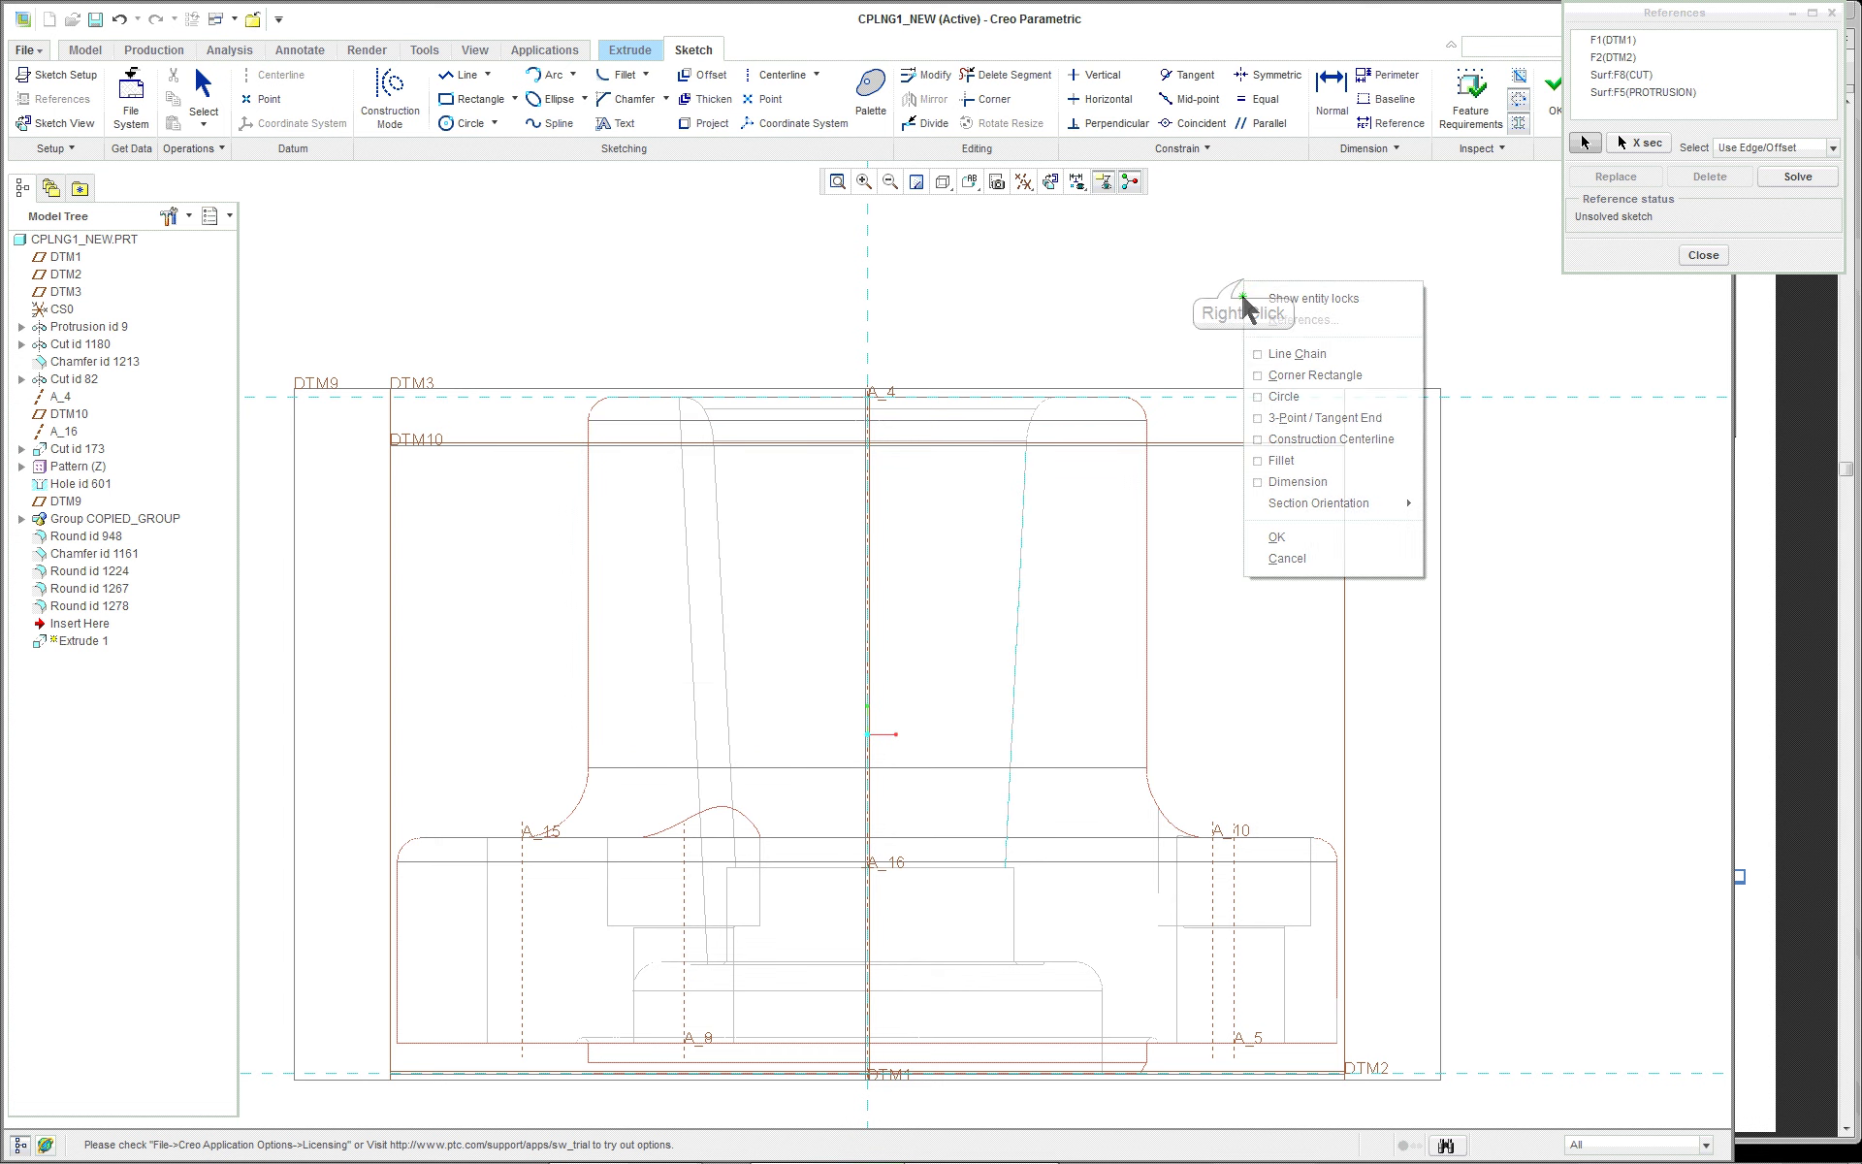
left_click(1281, 347)
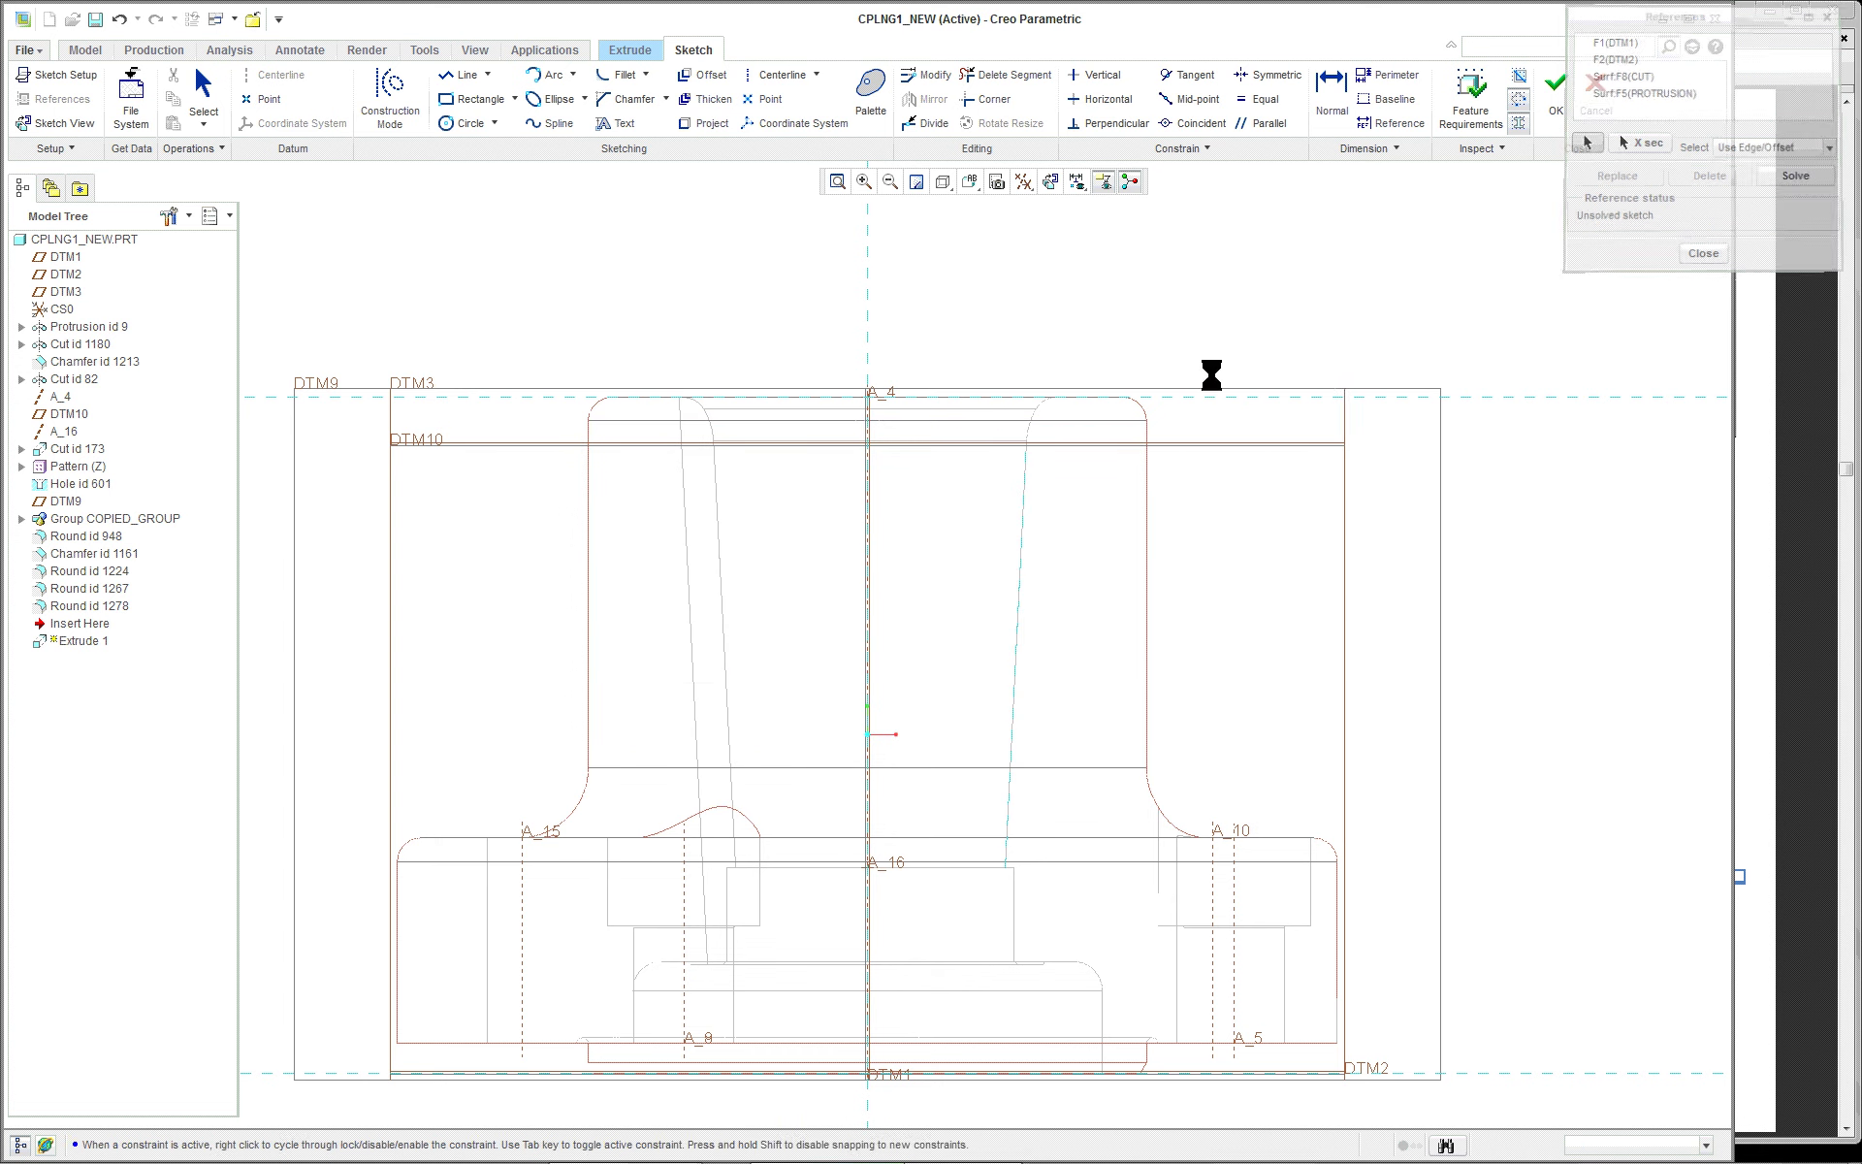
left_click(1061, 399)
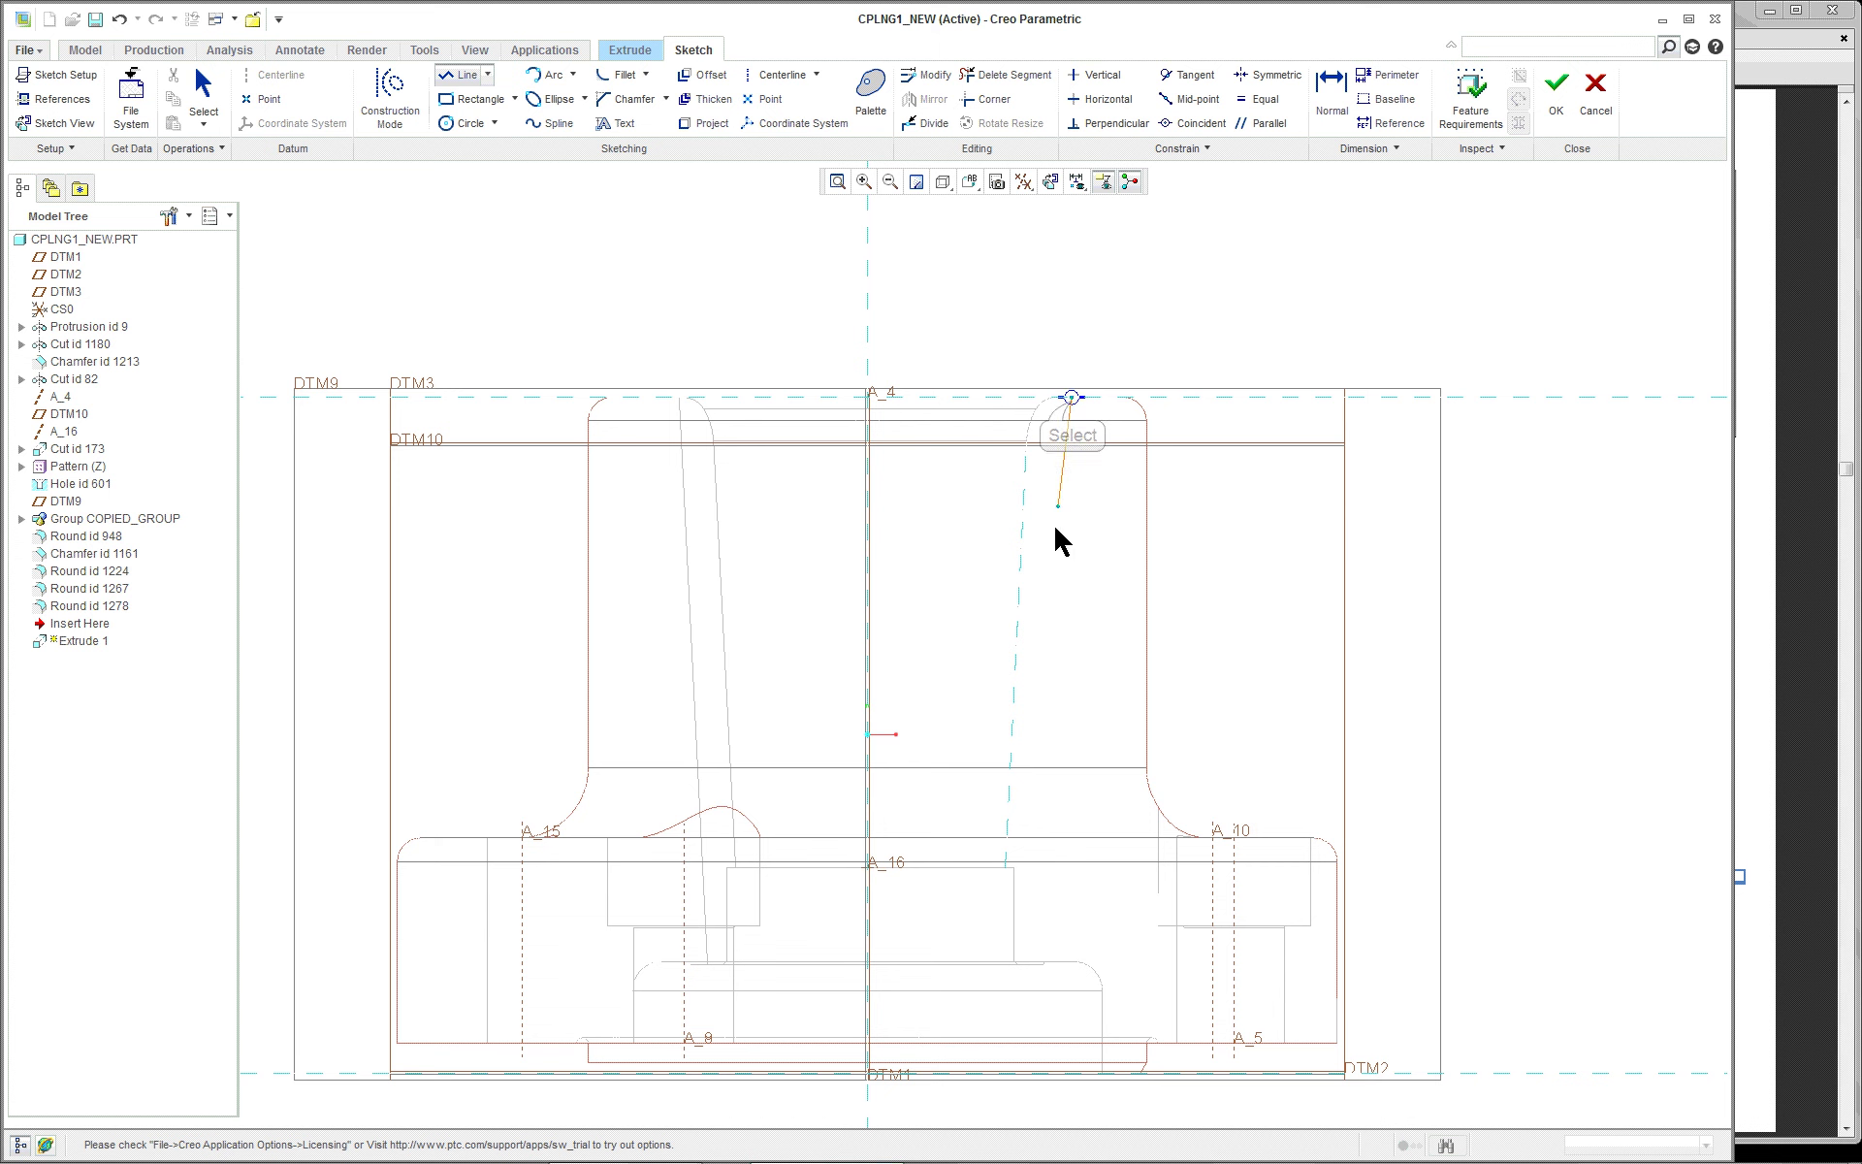
left_click(1018, 1076)
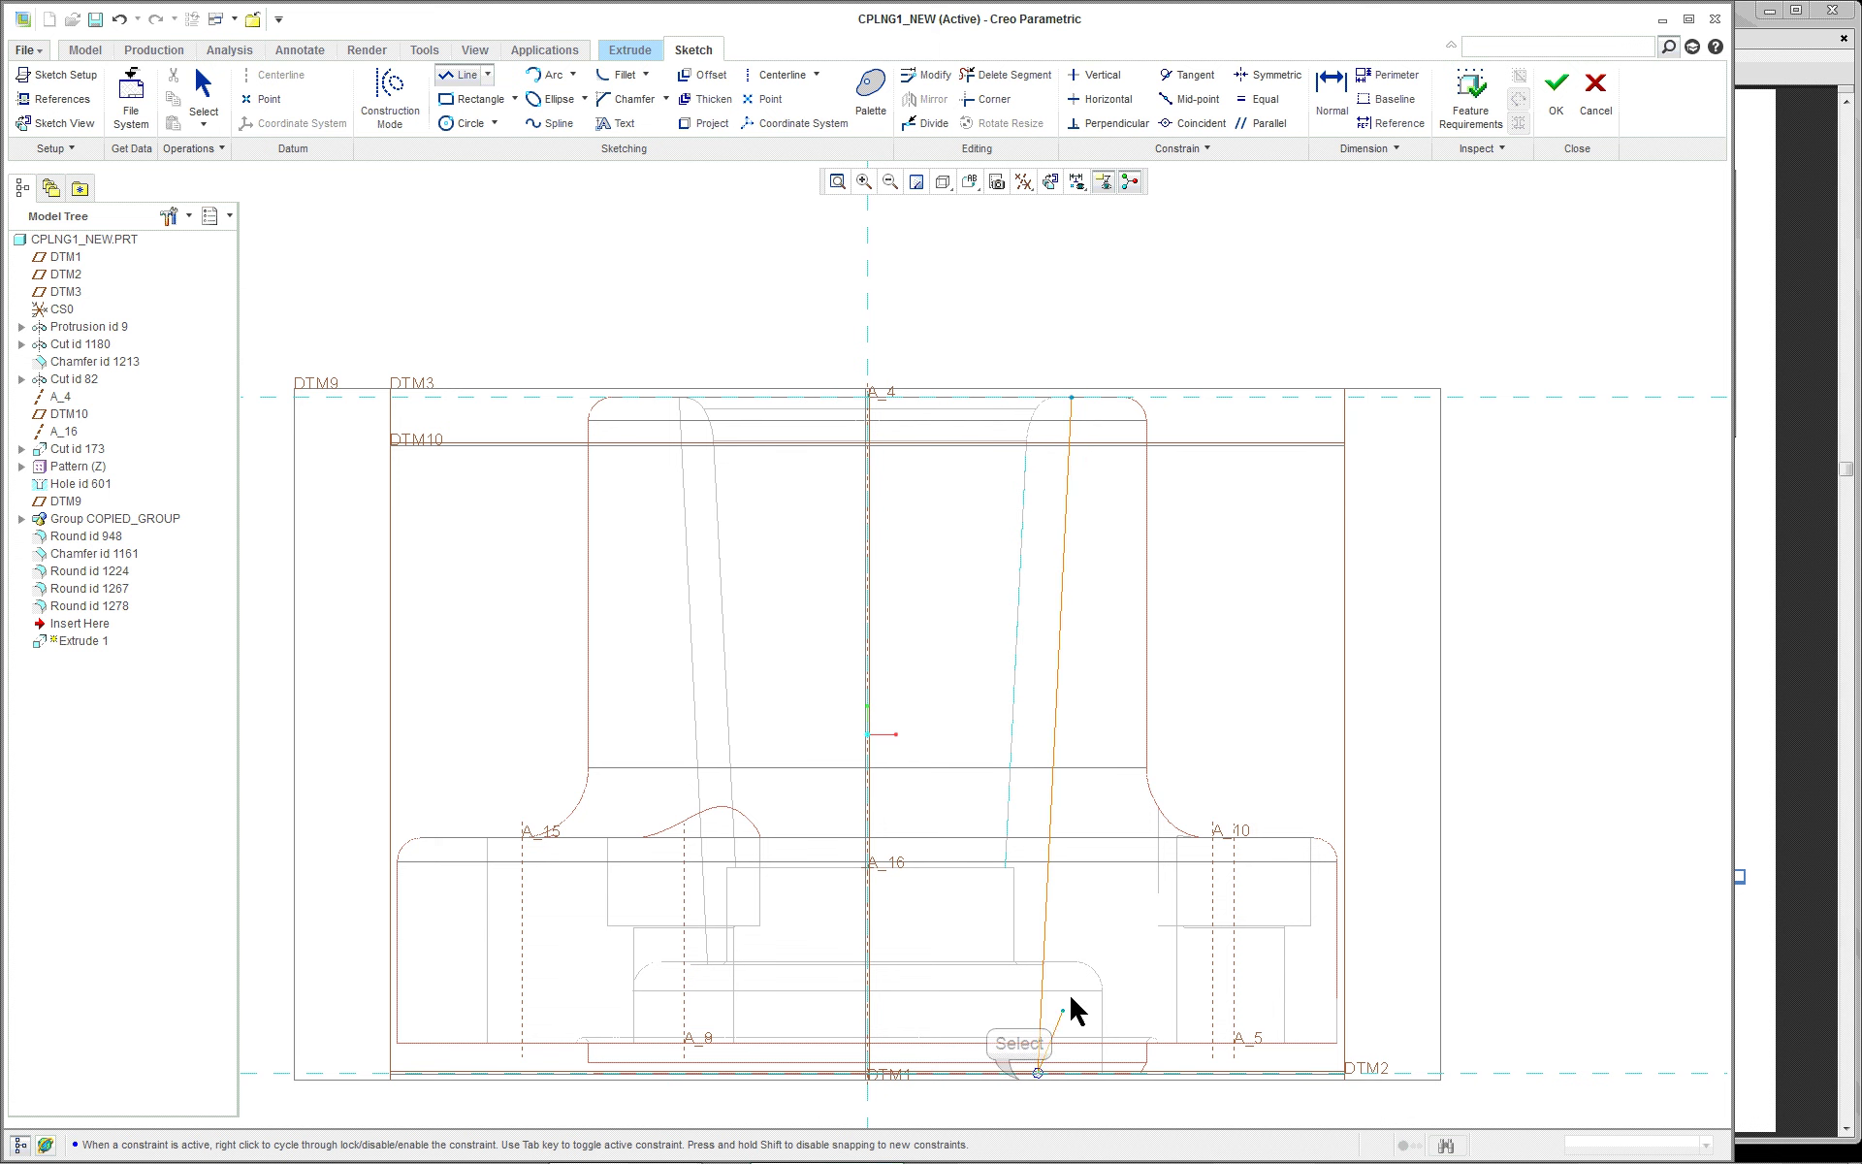
middle_click(1199, 756)
middle_click(1264, 715)
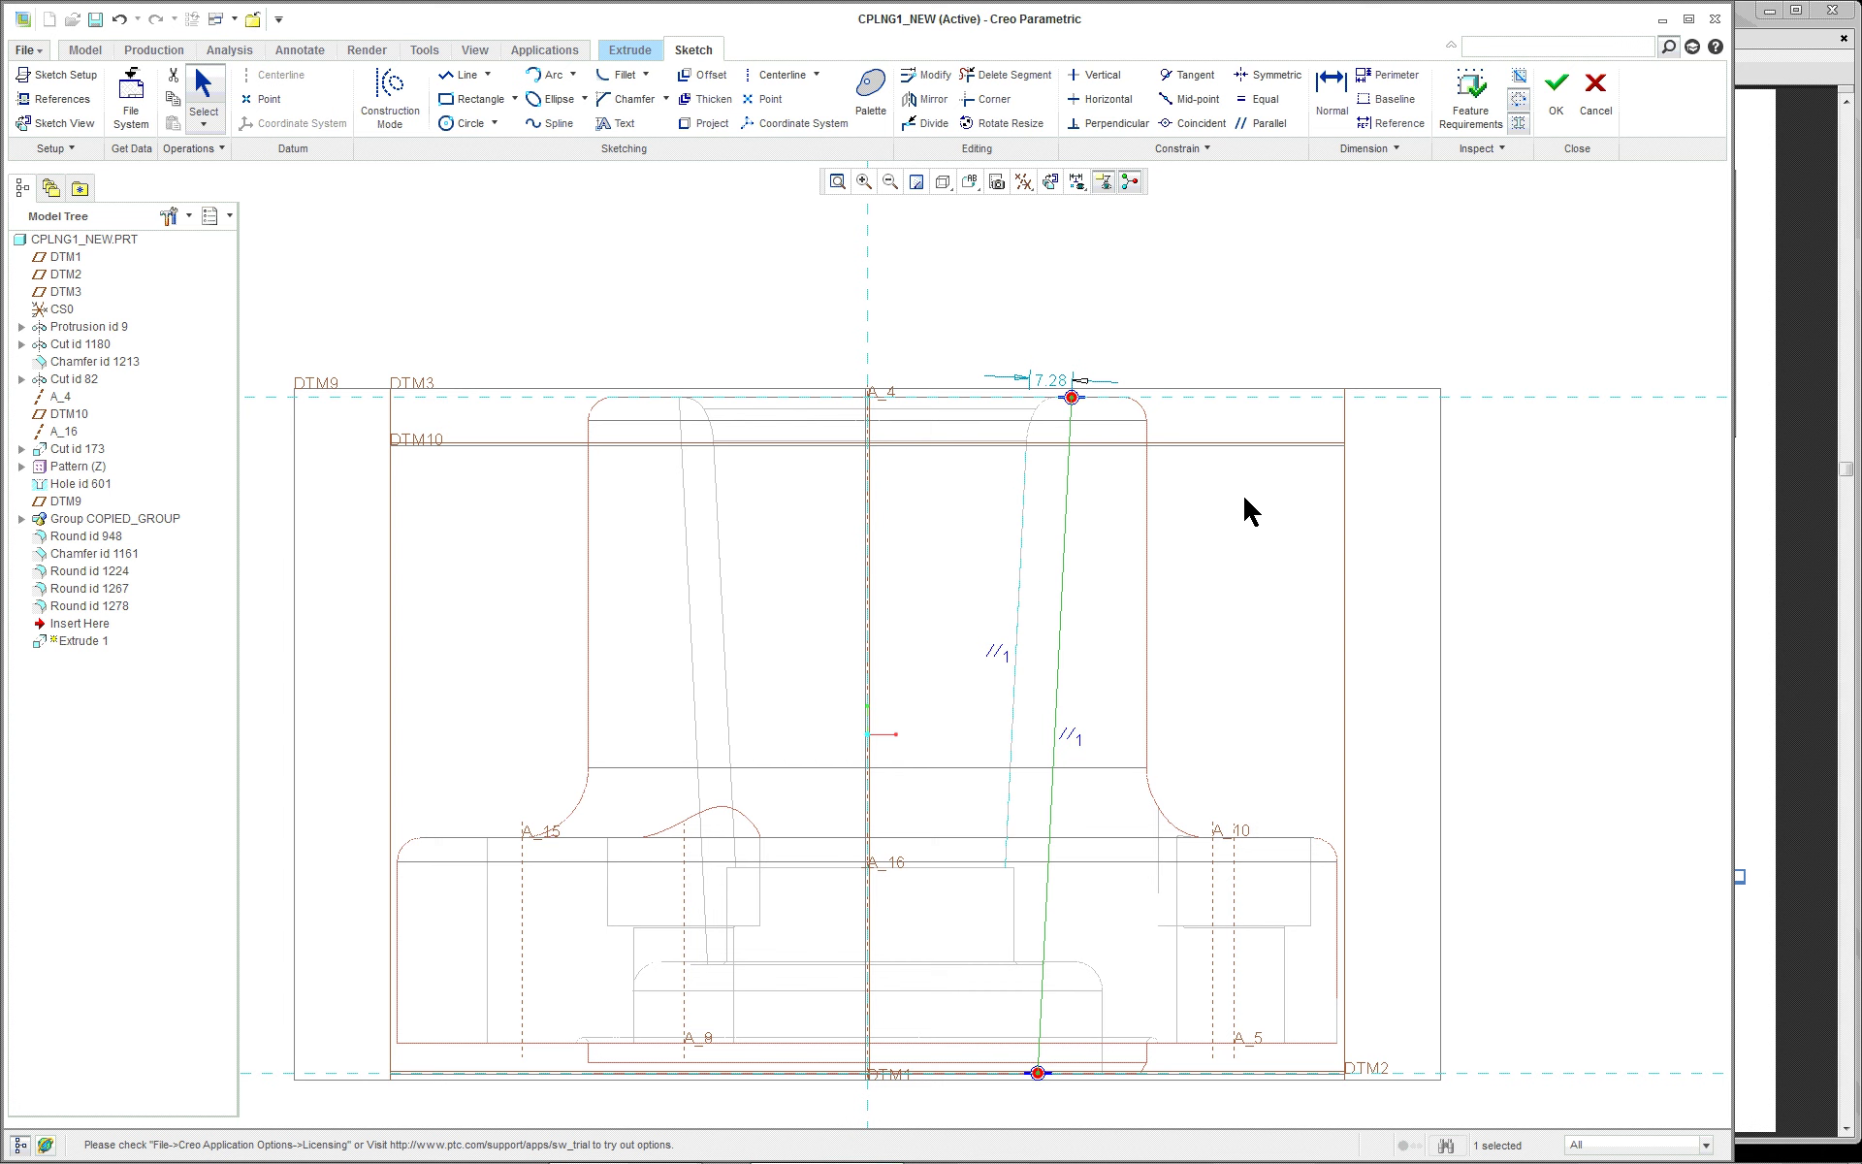
left_click(1555, 92)
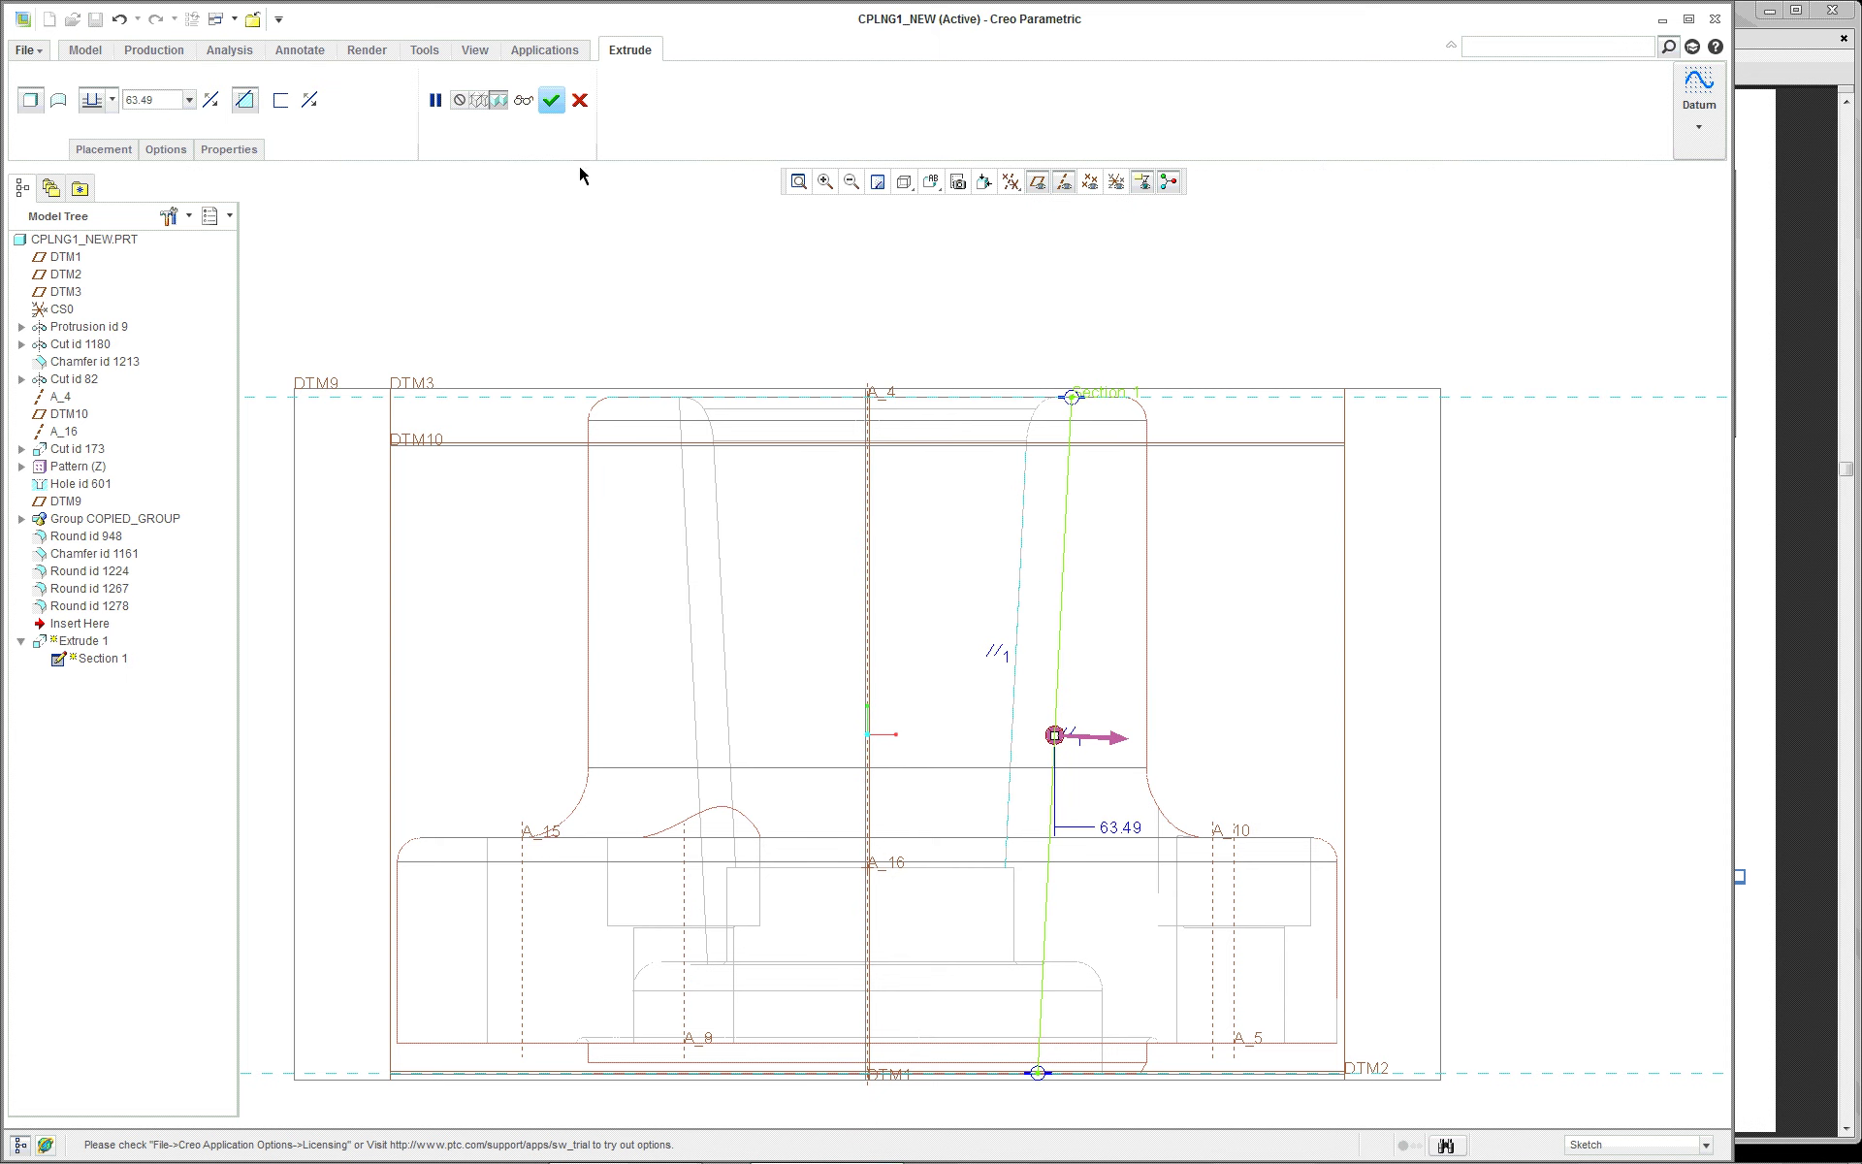
Display the model shaded, preview the extruded cut, and resume editing the feature
left_click(911, 183)
left_click(951, 206)
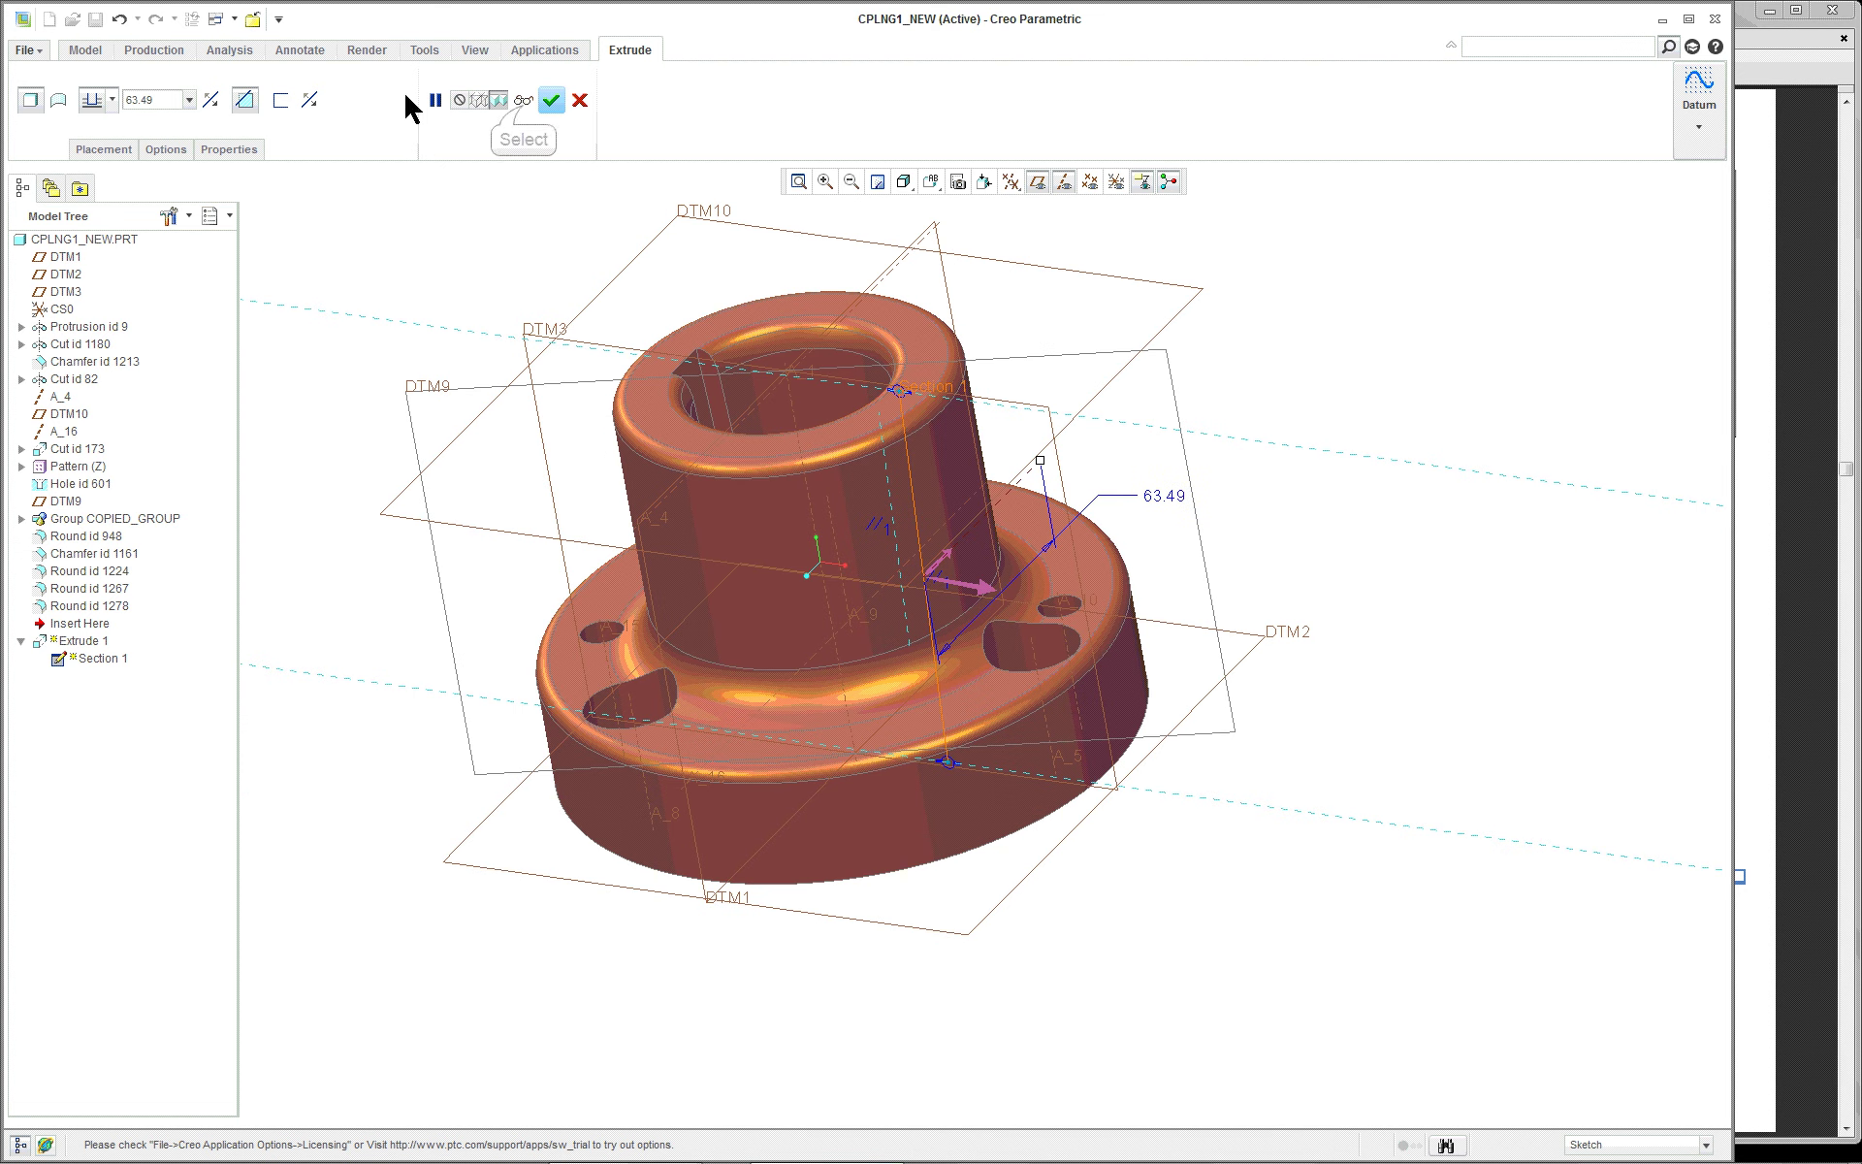
left_click(523, 101)
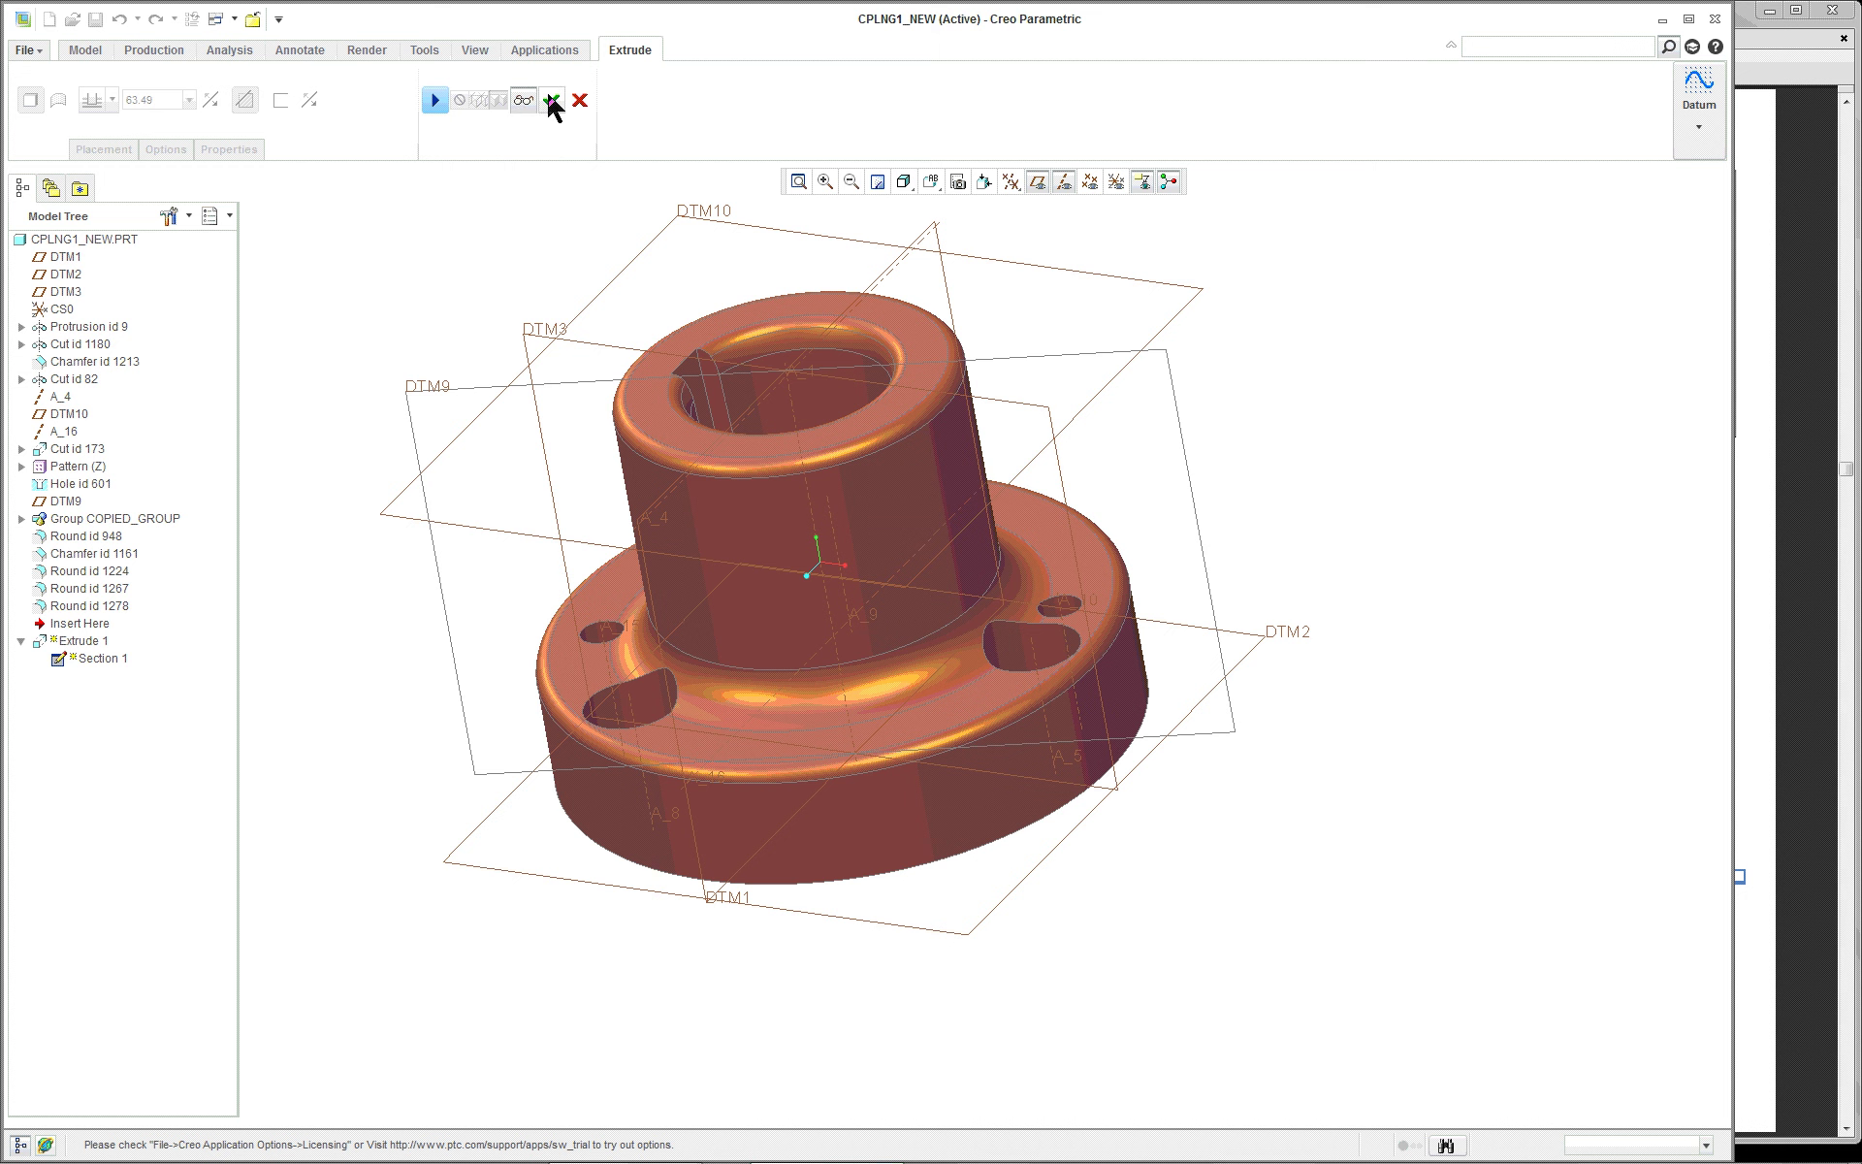
left_click(435, 101)
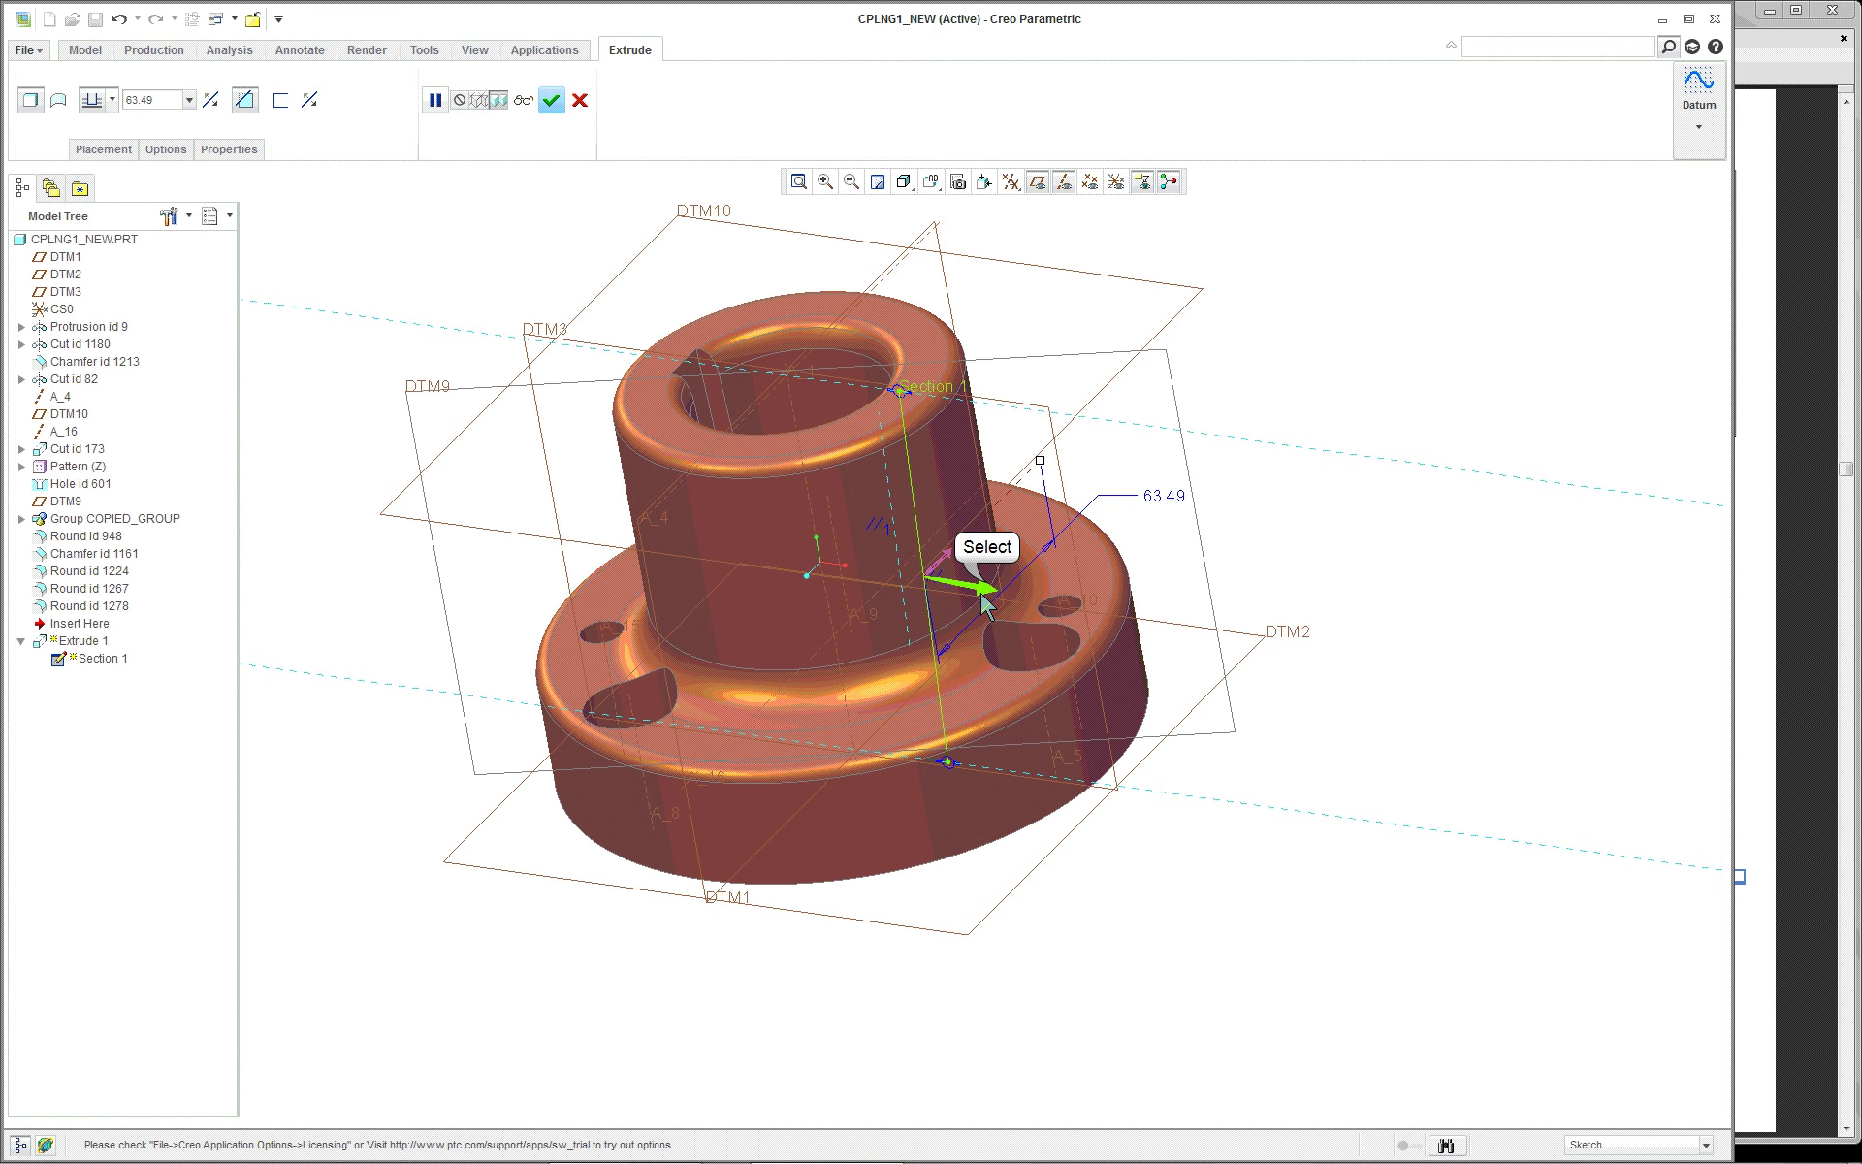
Make the cut's depth symmetric about its sketch plane, DTM3
middle_click_drag(1147, 599, 980, 627)
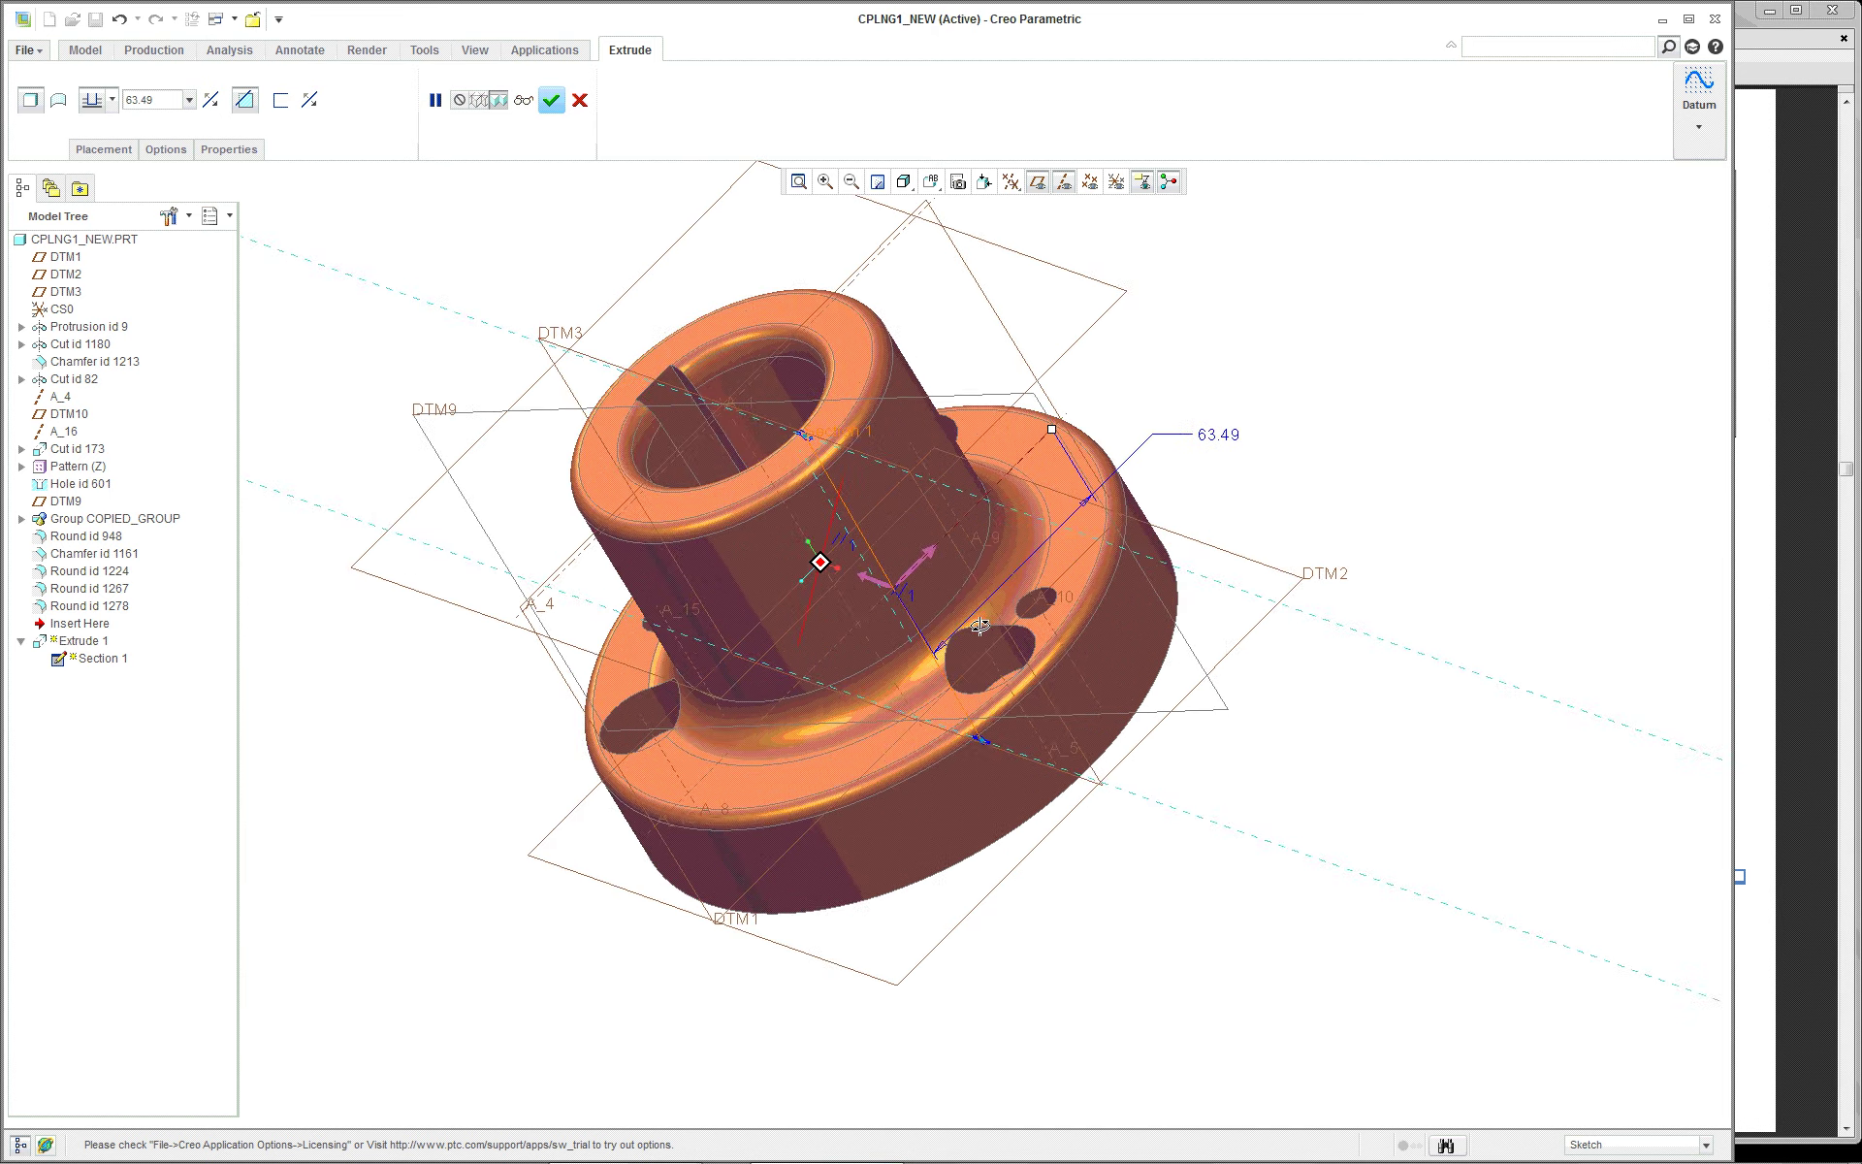
scroll(980, 626, "down", 3)
scroll(904, 491, "up", 3)
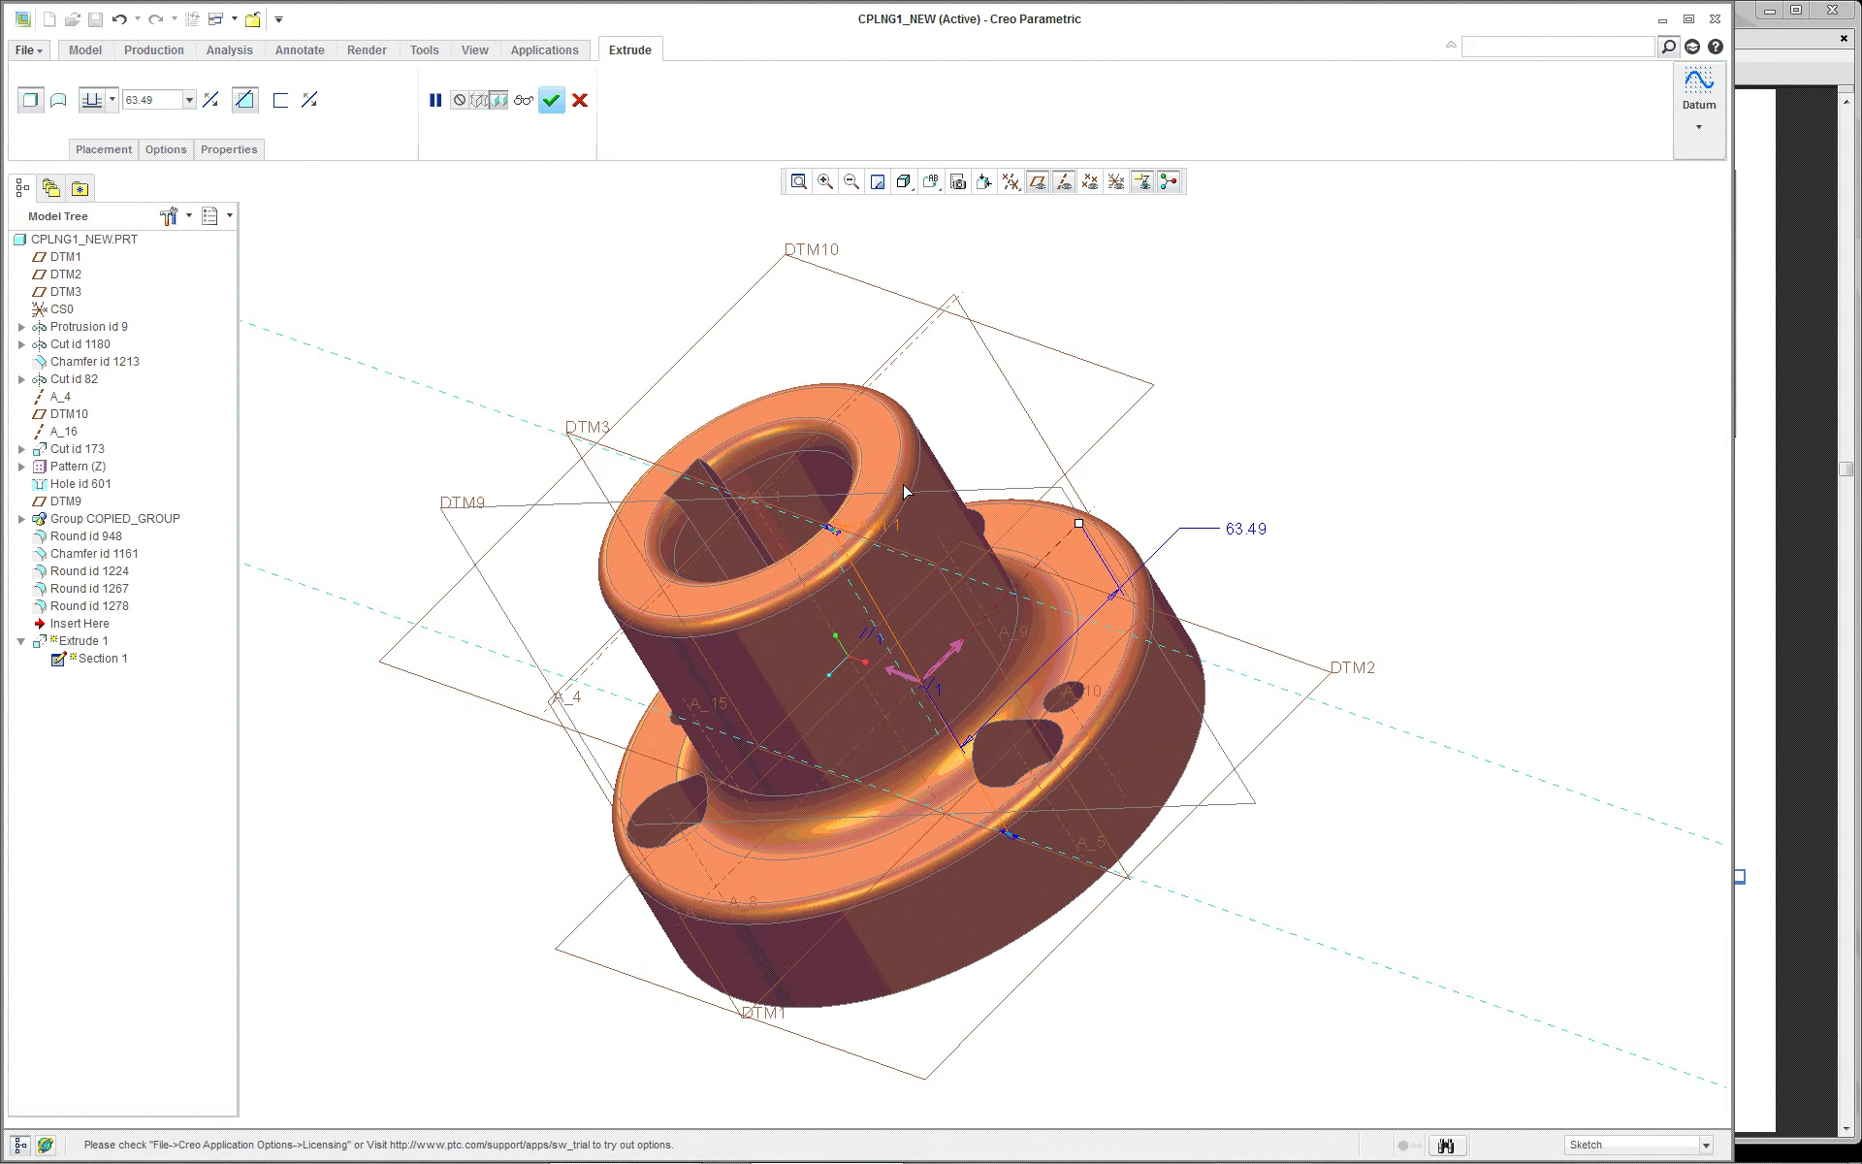
scroll(903, 492, "up", 2)
right_click(1178, 552)
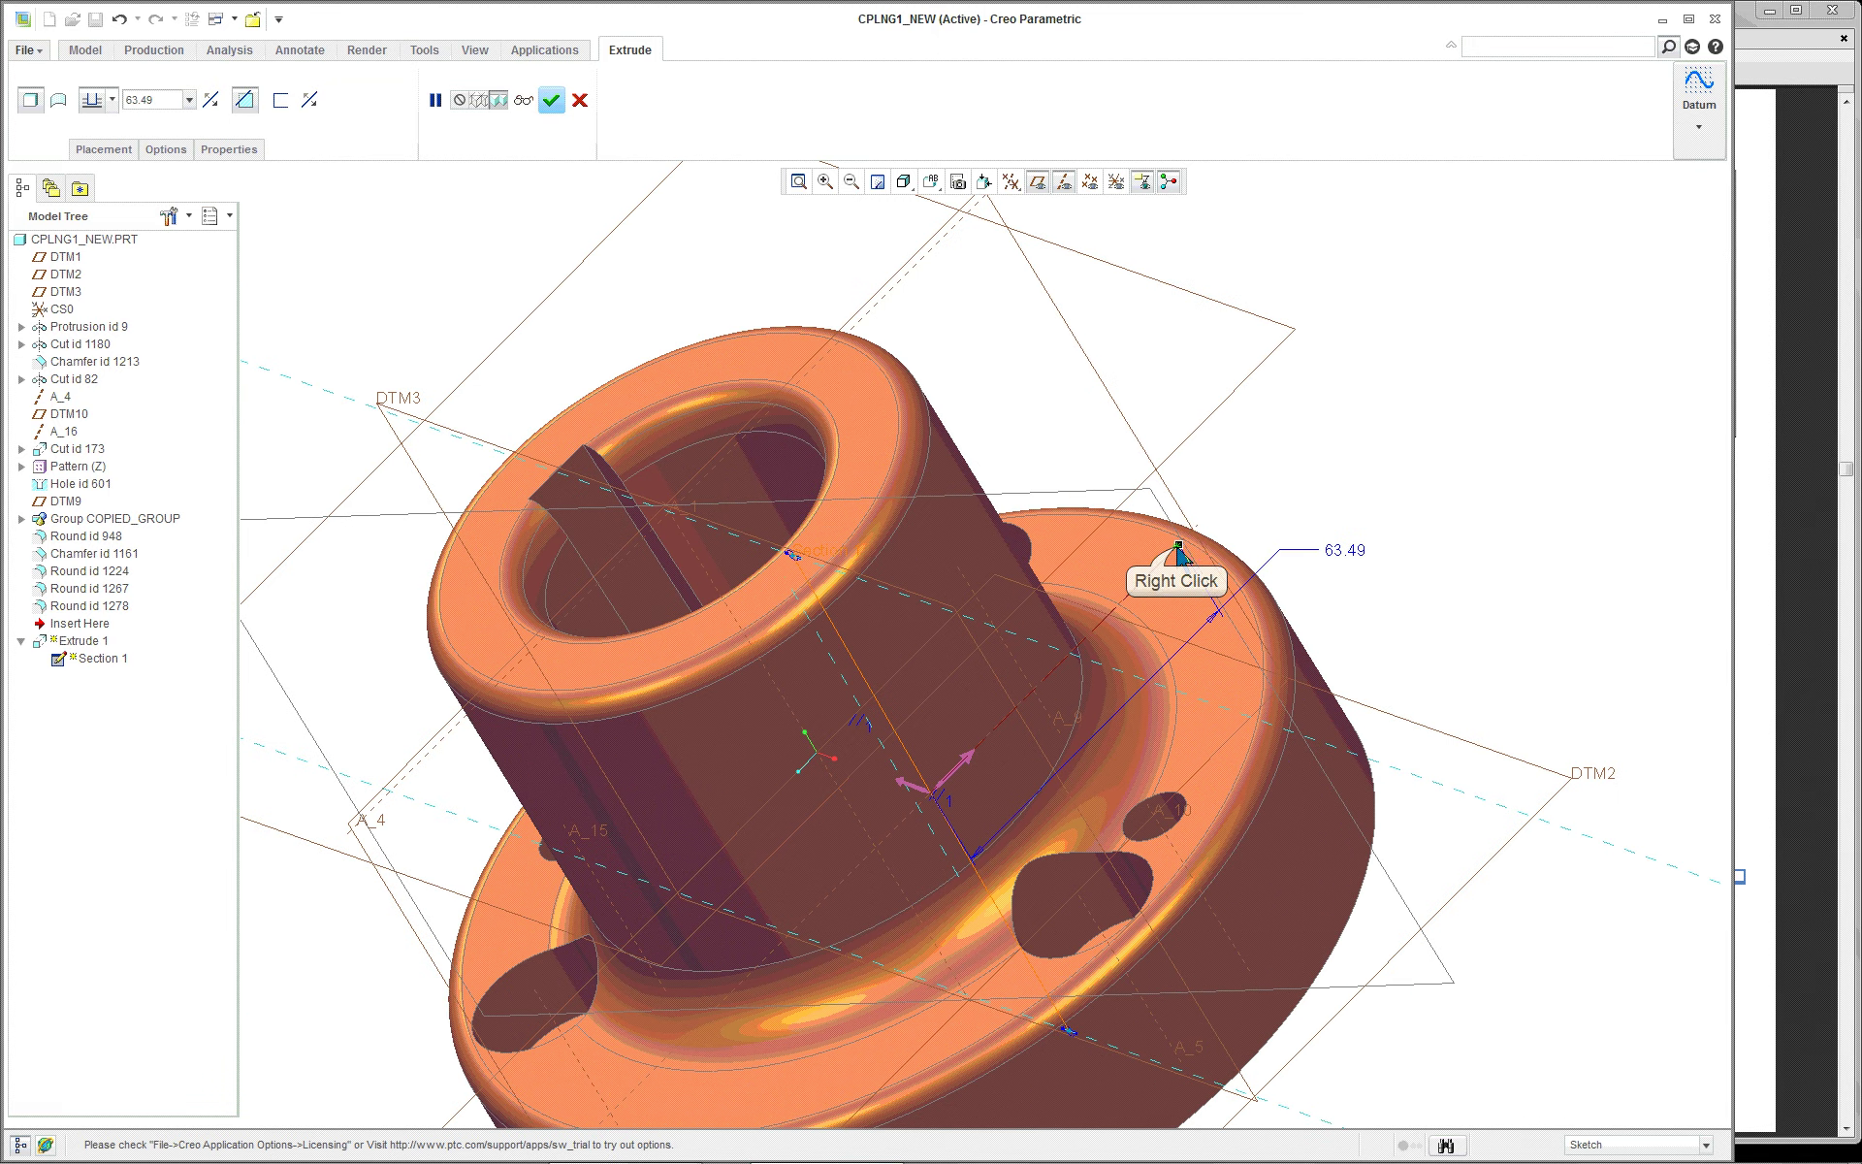
left_click(1200, 614)
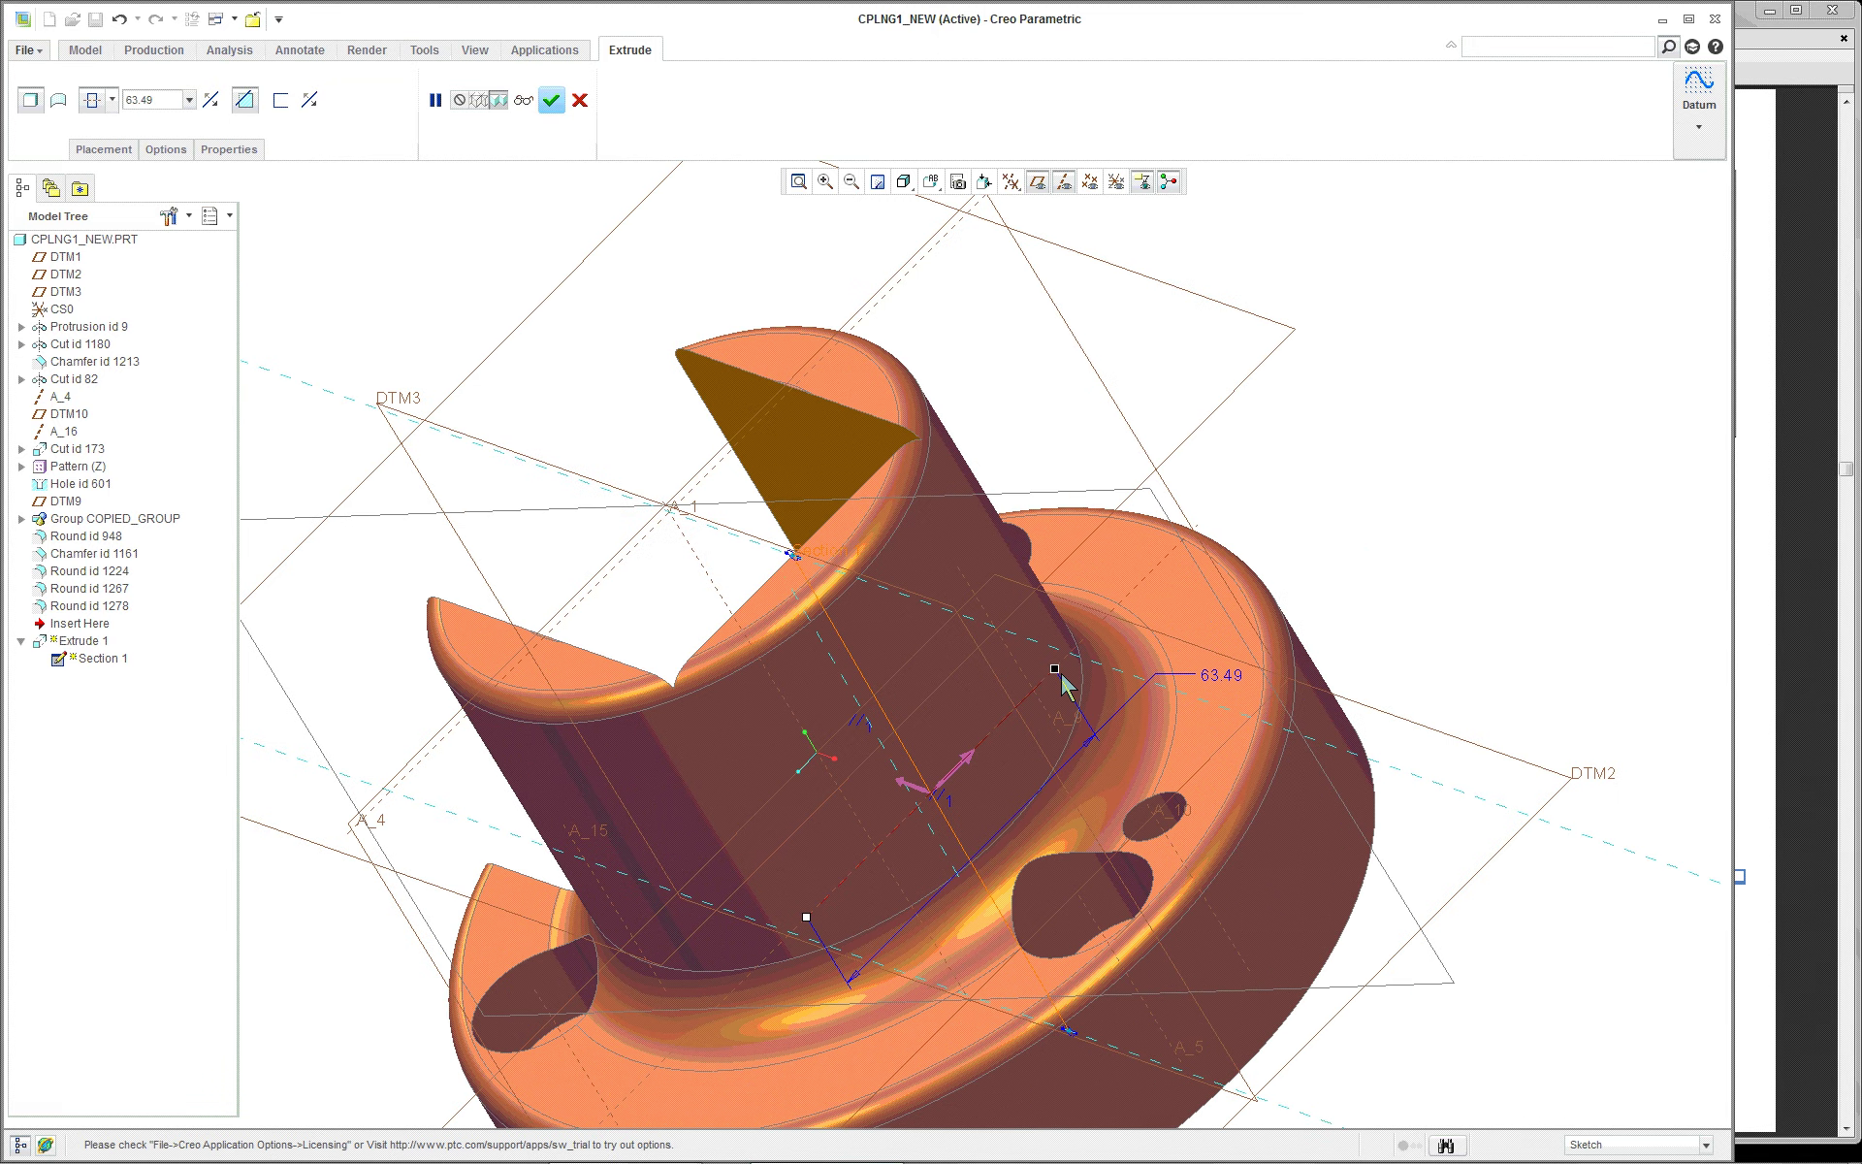
Shrink the cut's symmetric depth to about 22.50 directly on the model and complete the Extrude feature
middle_click_drag(881, 662, 877, 611)
scroll(881, 603, "down", 2)
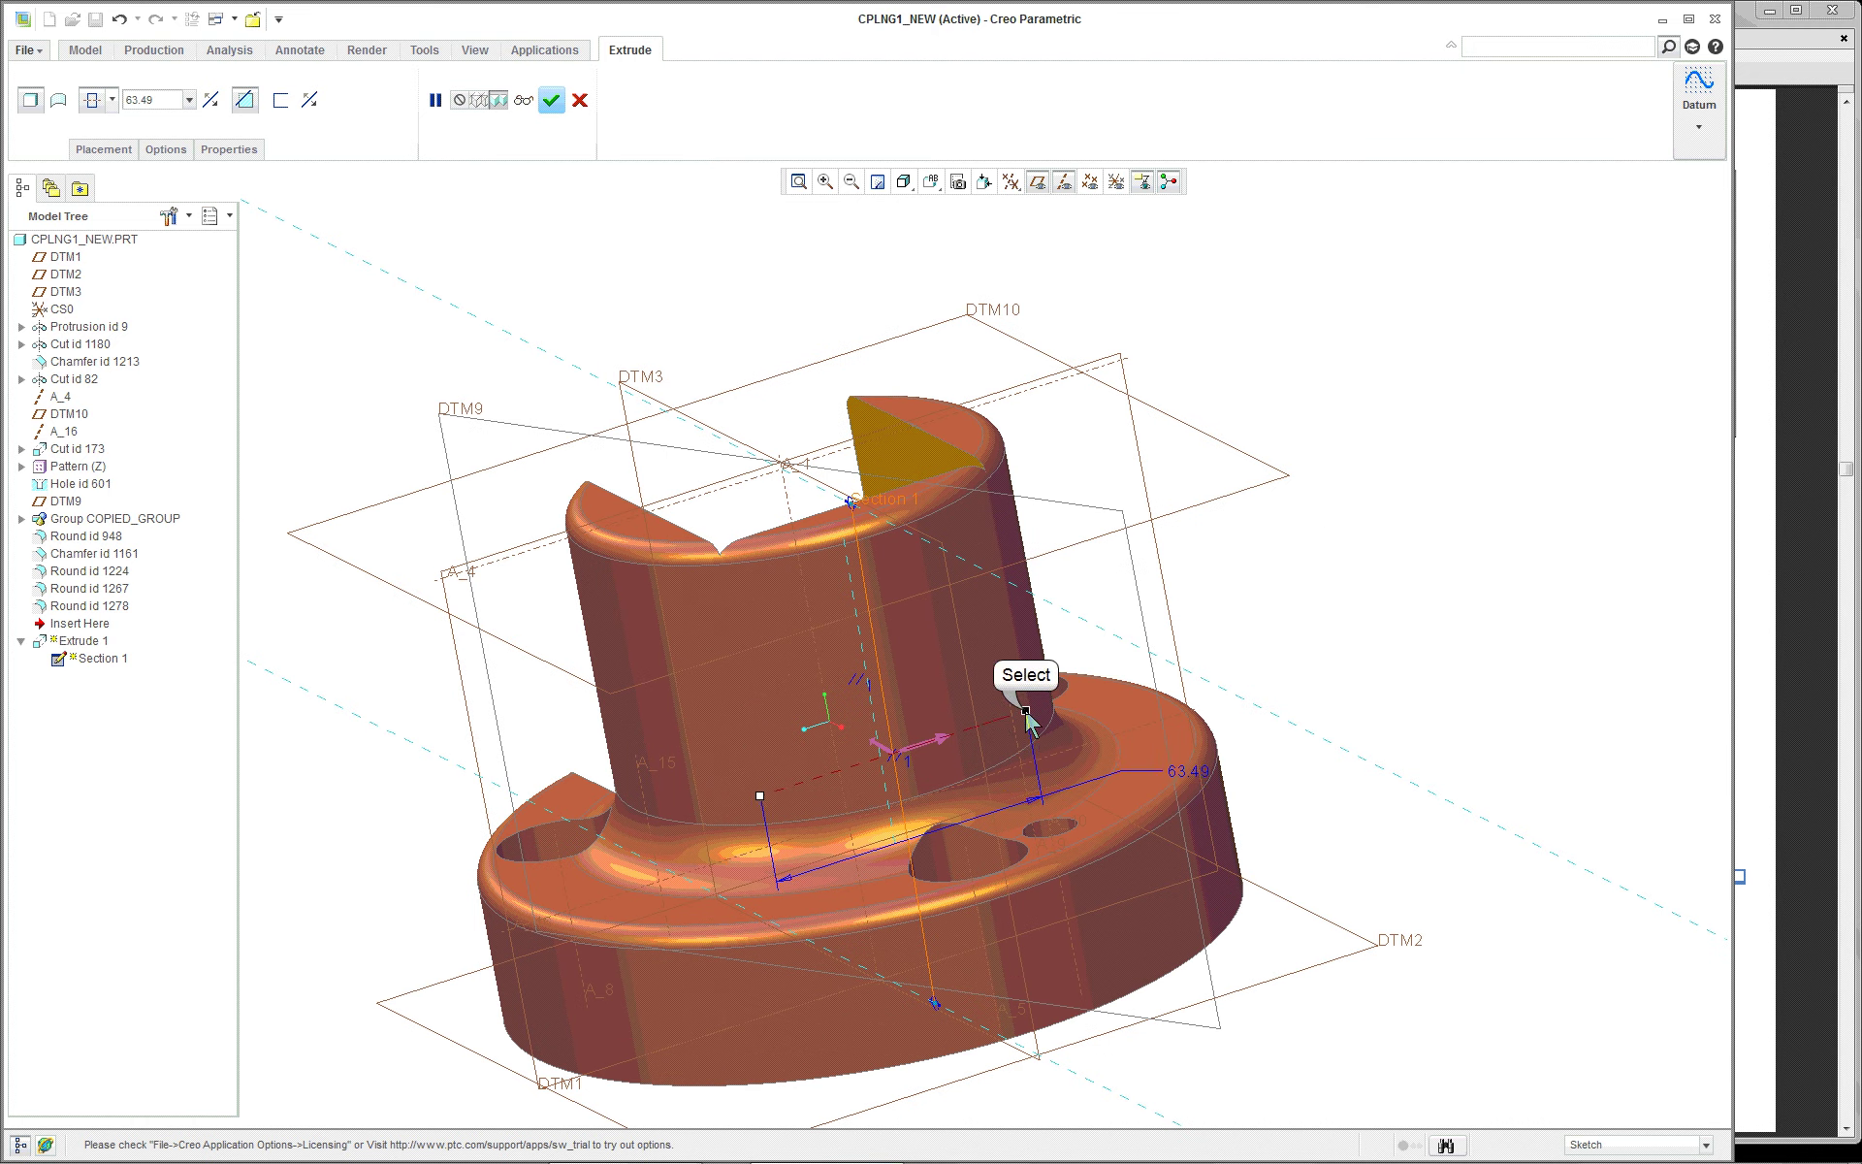
left_click_drag(1026, 712, 918, 765)
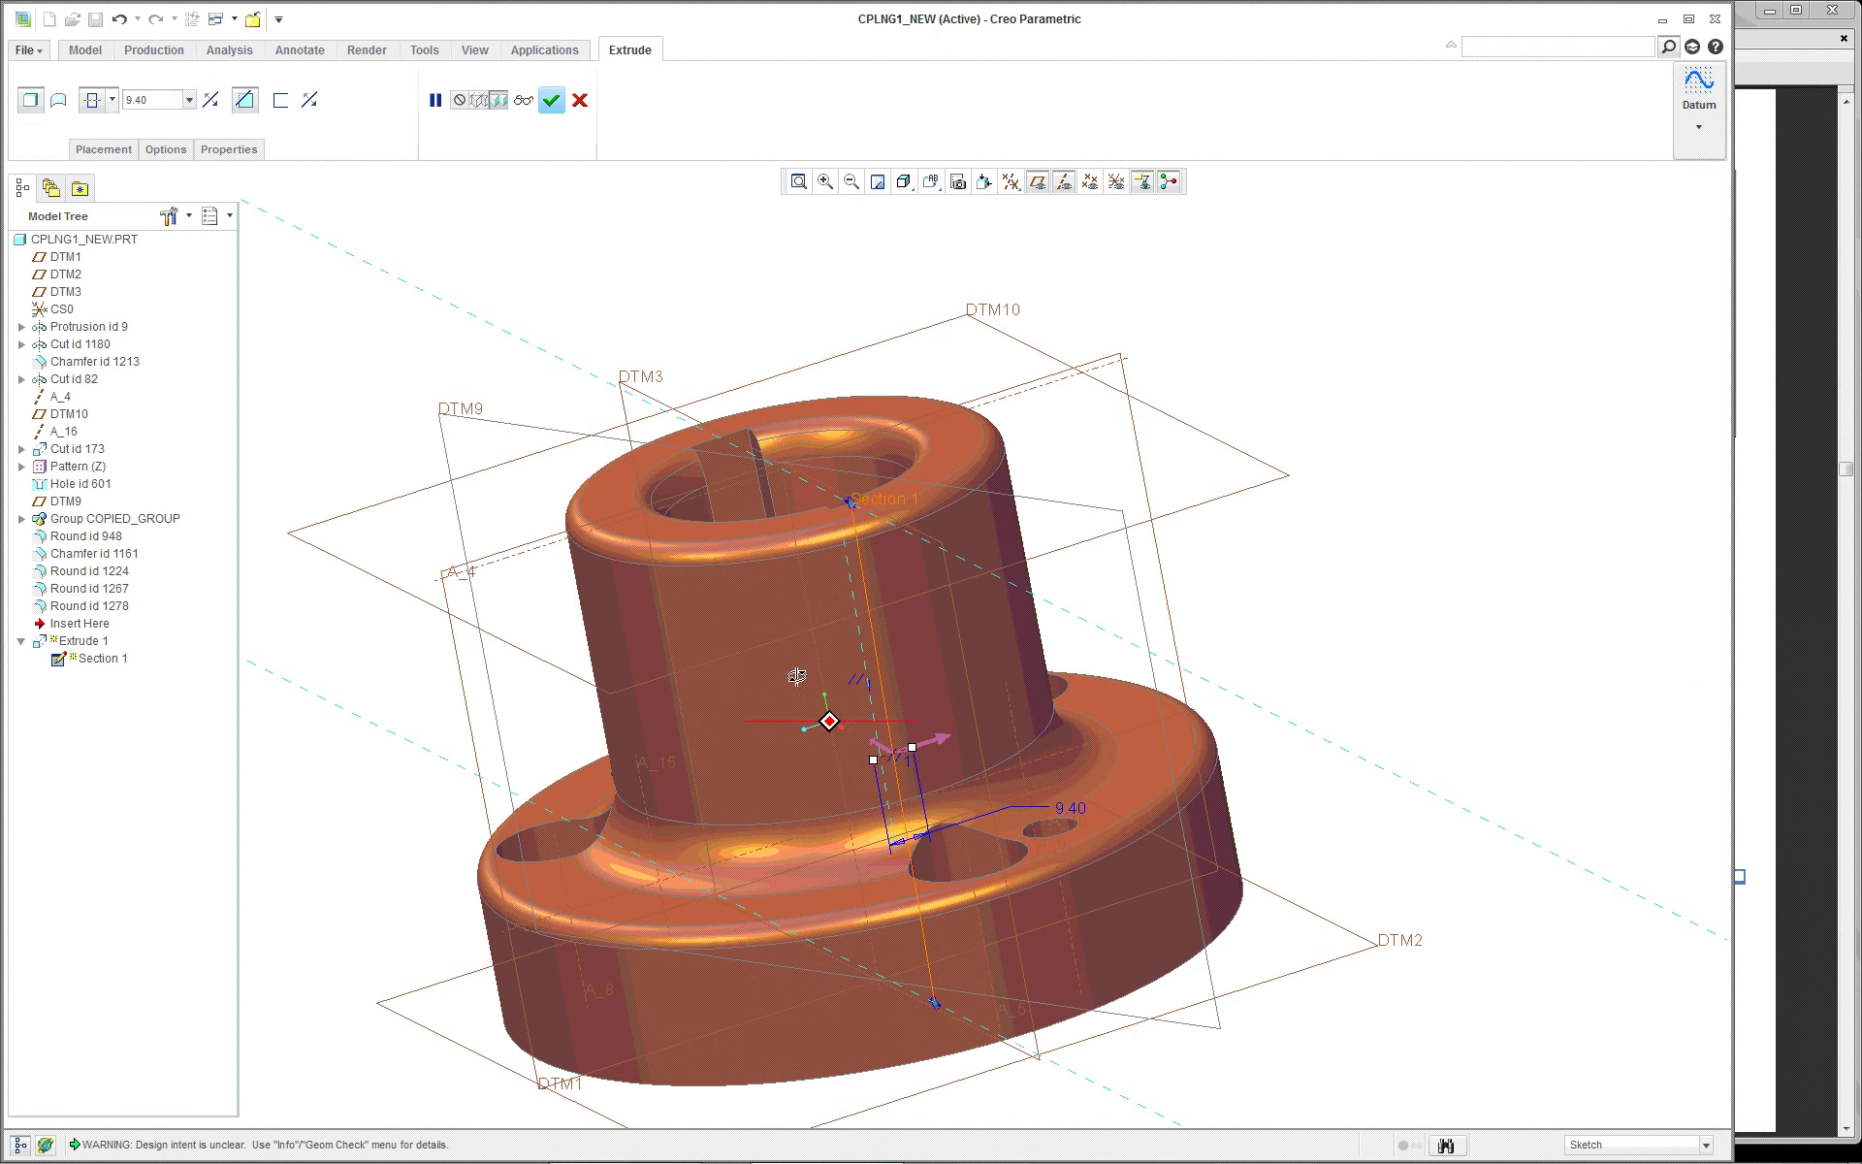
middle_click_drag(796, 676, 970, 729)
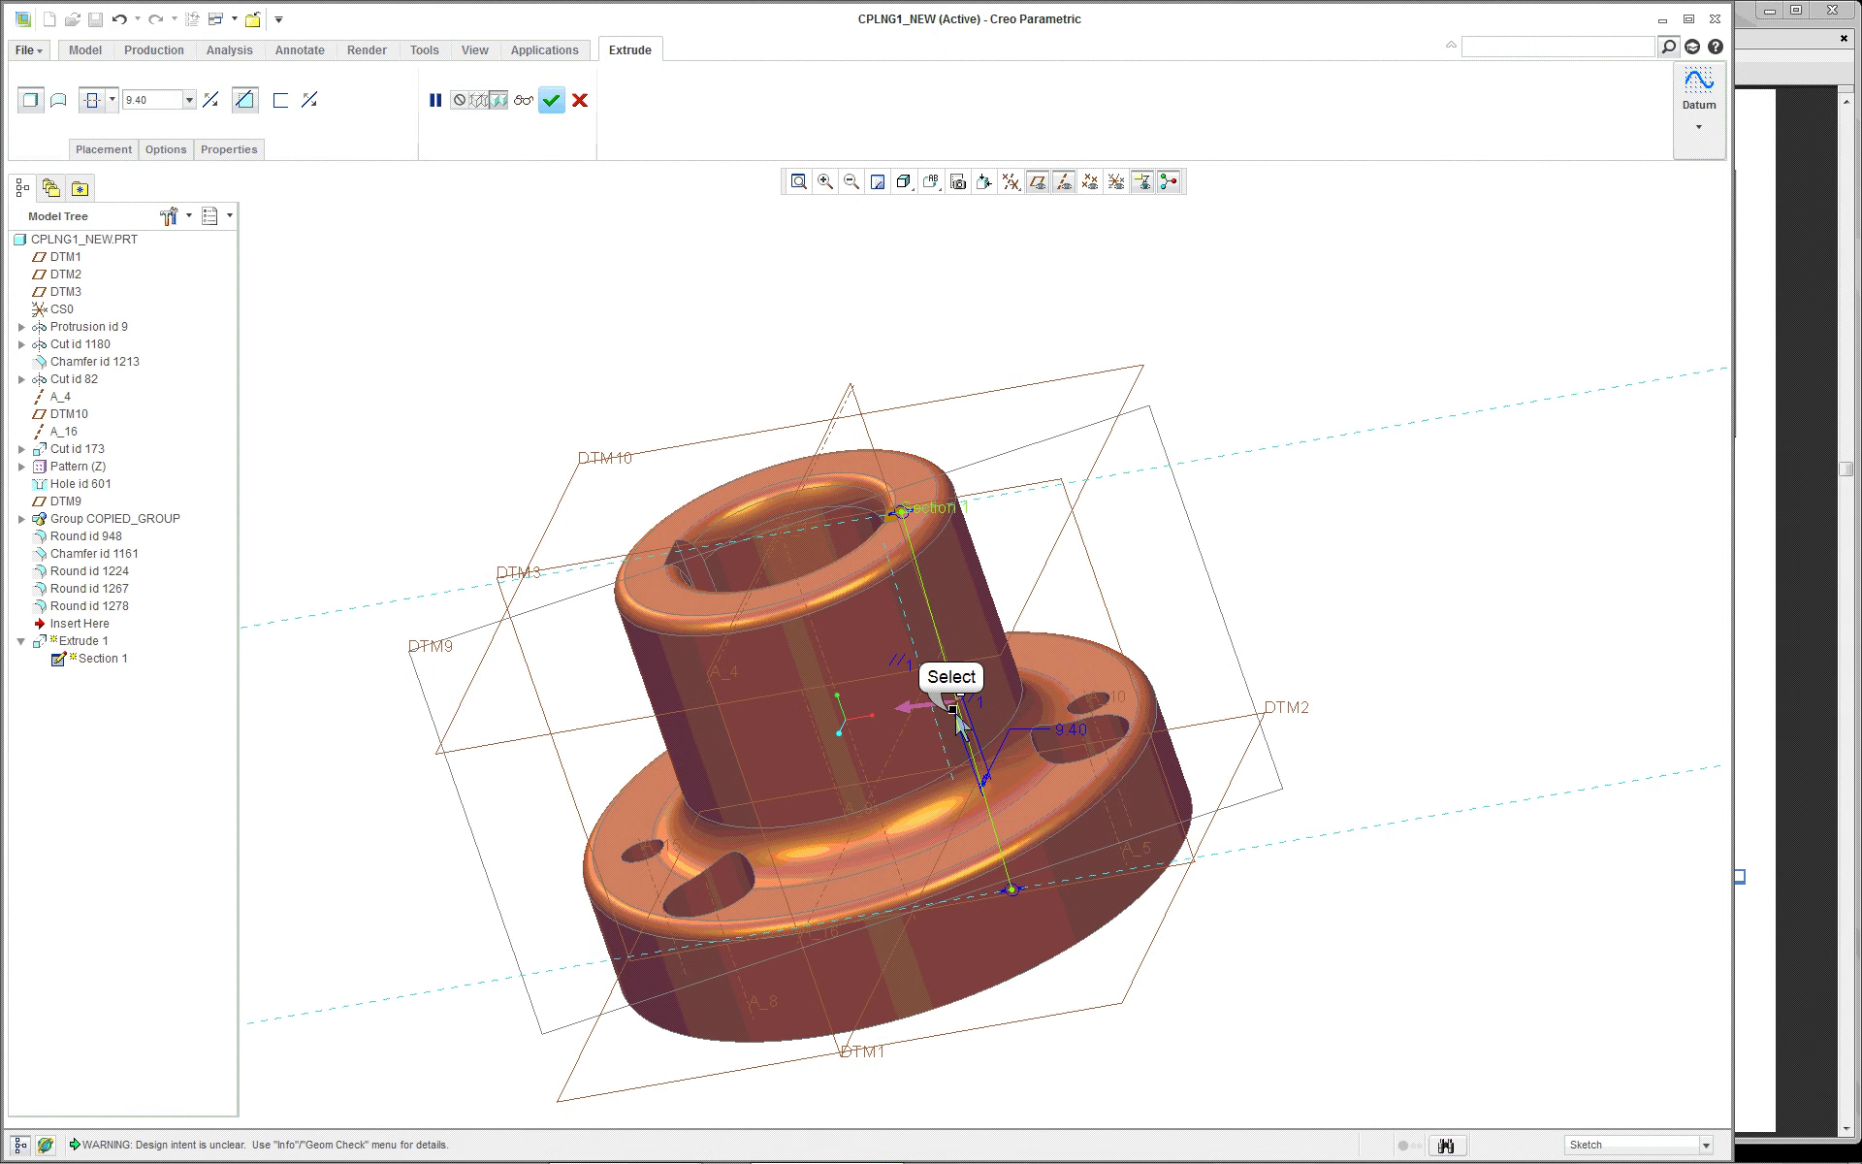
left_click_drag(956, 715, 947, 727)
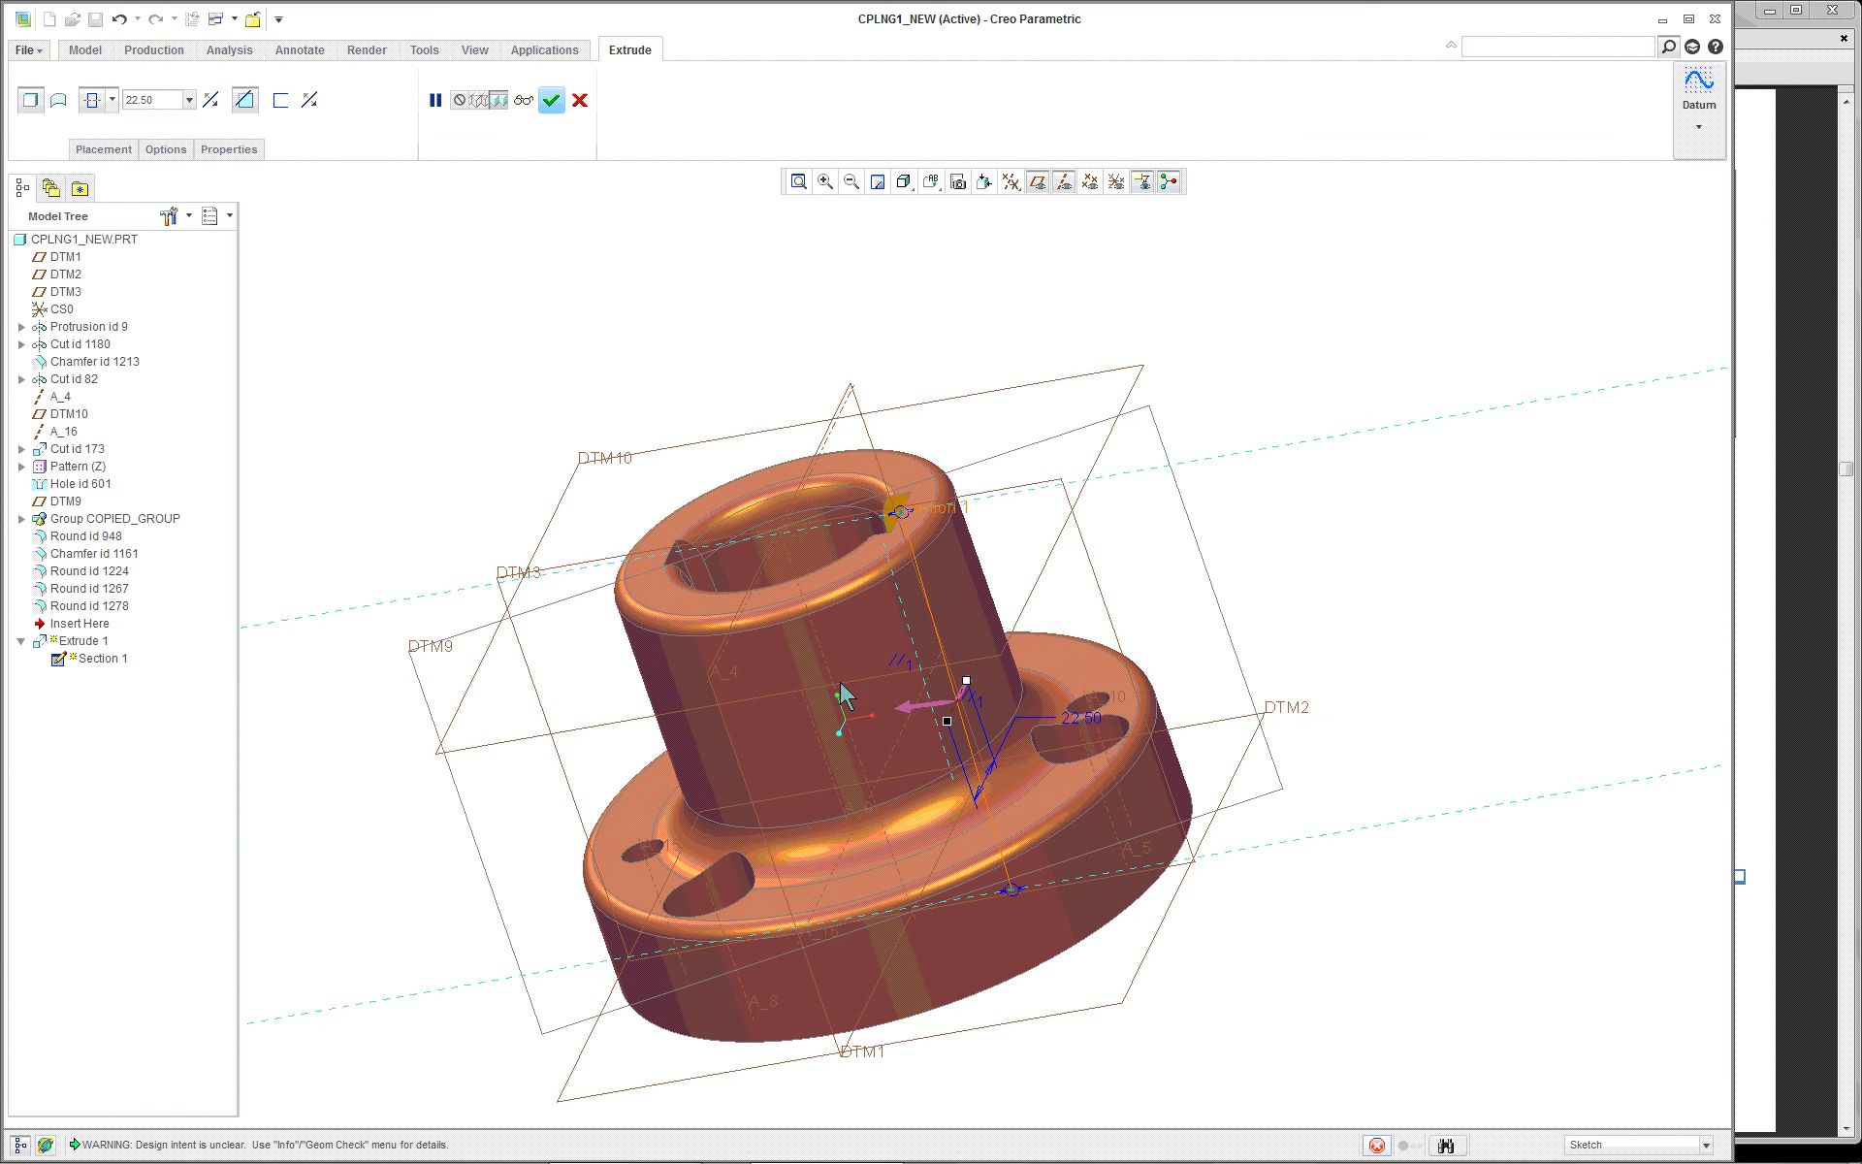
mouse_move(874, 648)
middle_mouse_down()
mouse_move(932, 773)
mouse_move(968, 692)
middle_mouse_up()
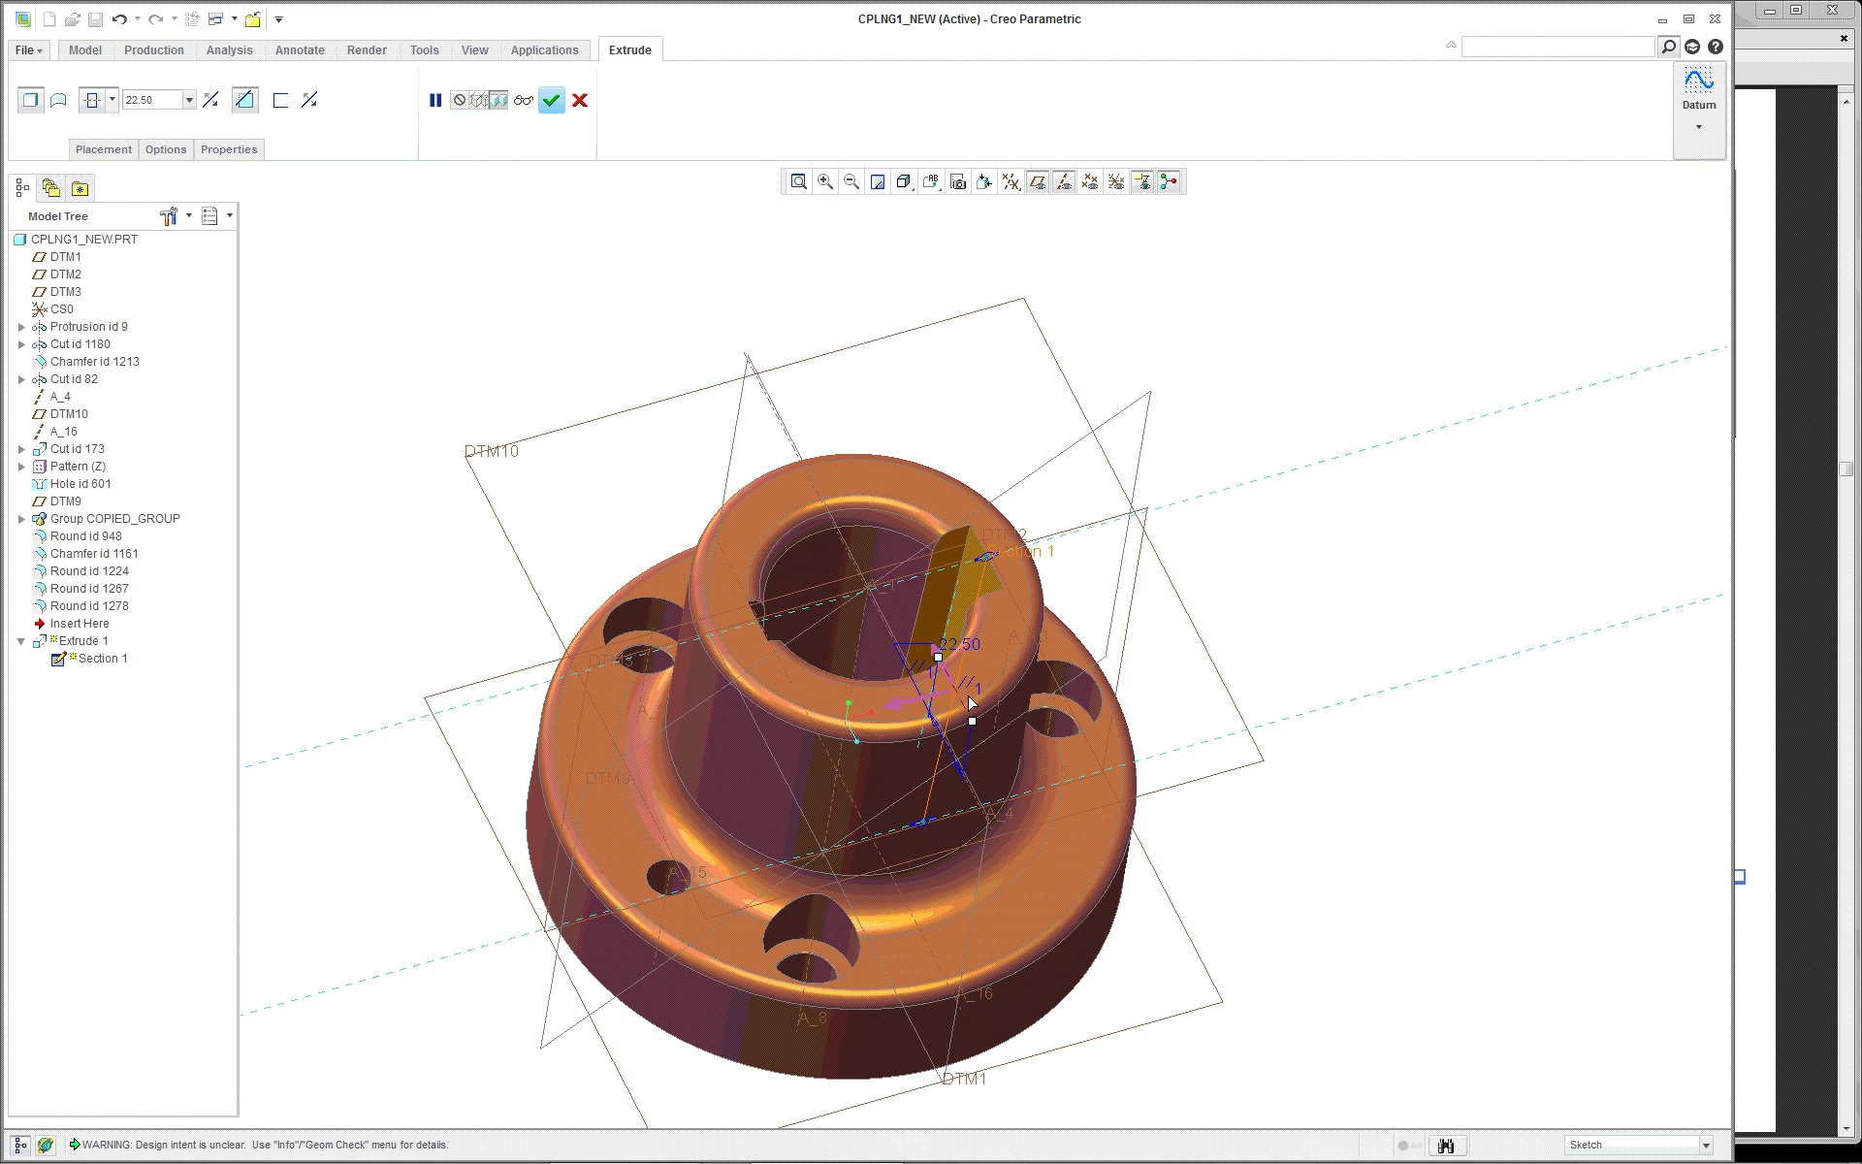
scroll(969, 701, "down", 2)
middle_click_drag(1028, 417, 1080, 375)
middle_click(1080, 374)
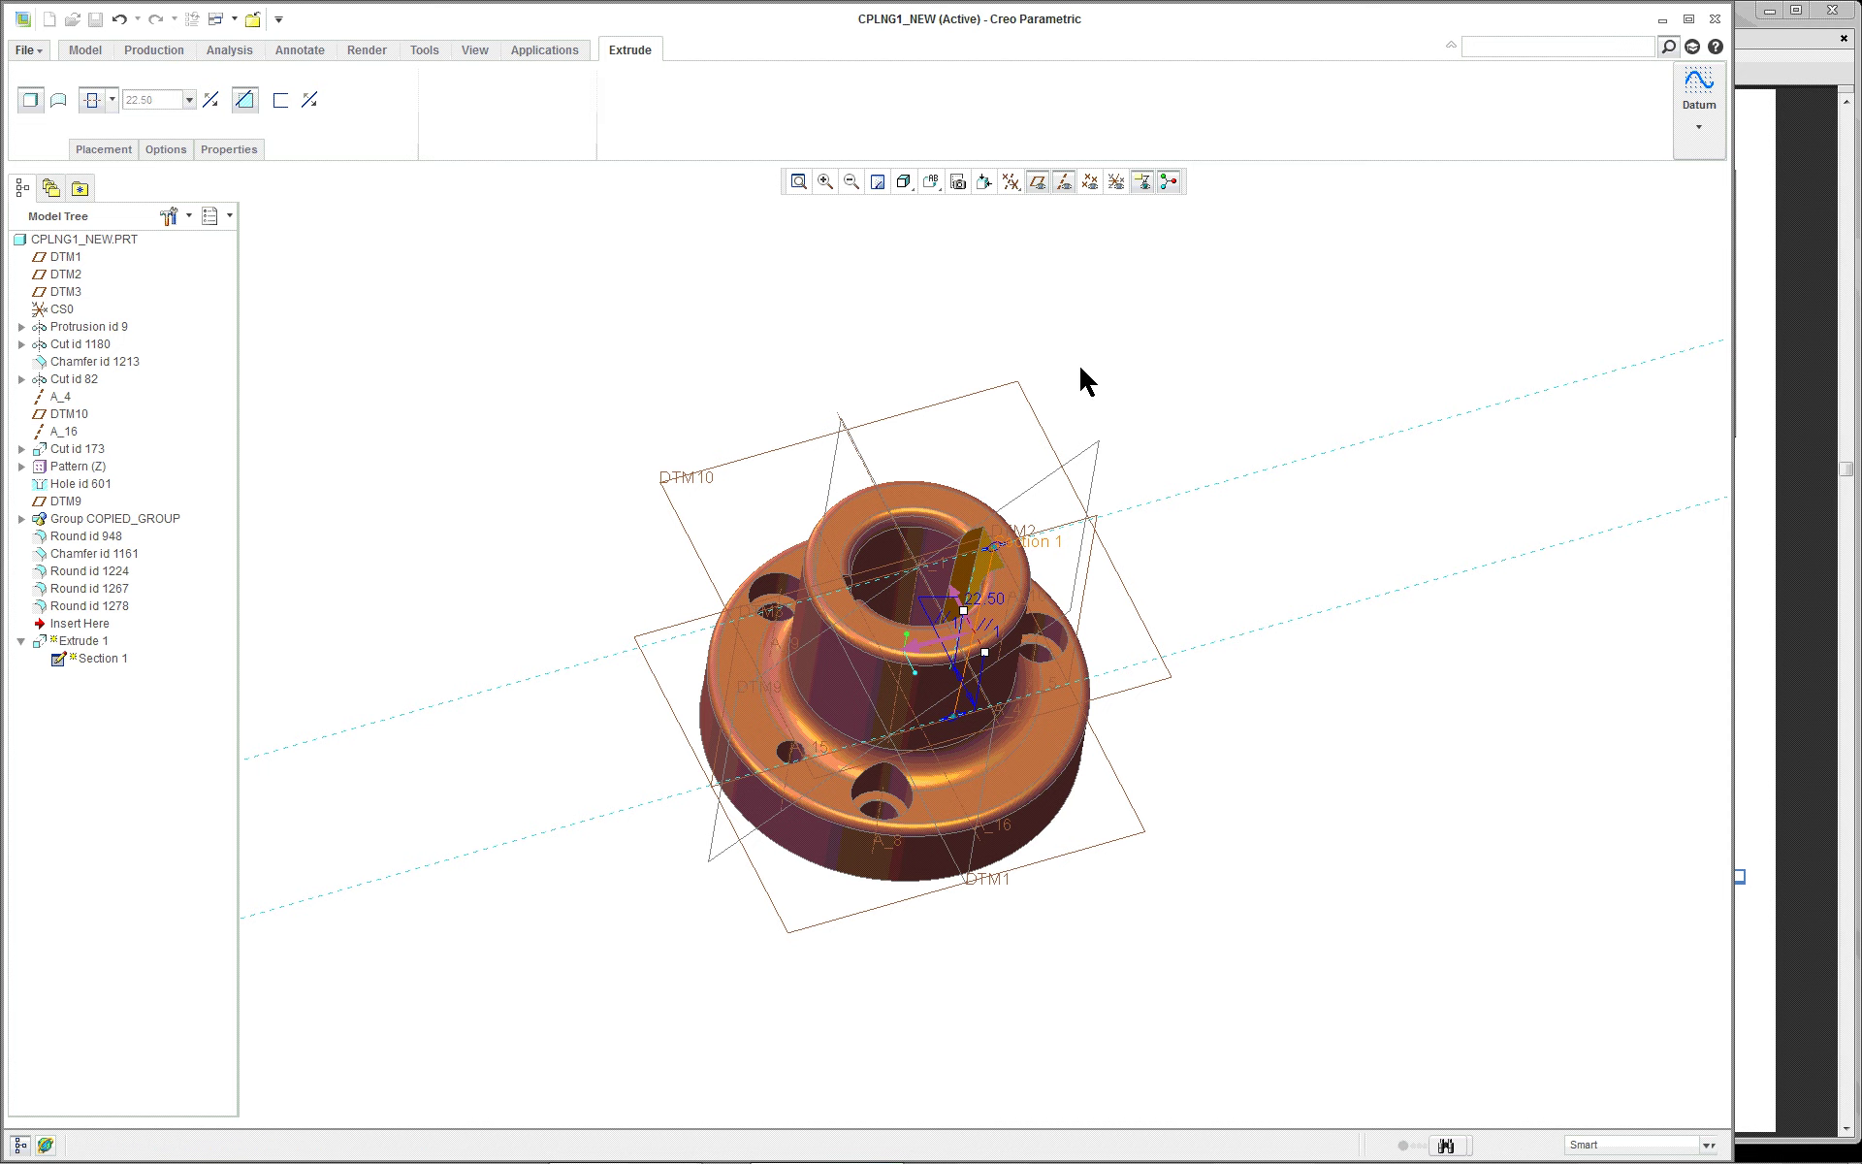
Examine the new keyway cut through the tapered bore from the hub end and from the flange's back face
scroll(1080, 848, "up", 2)
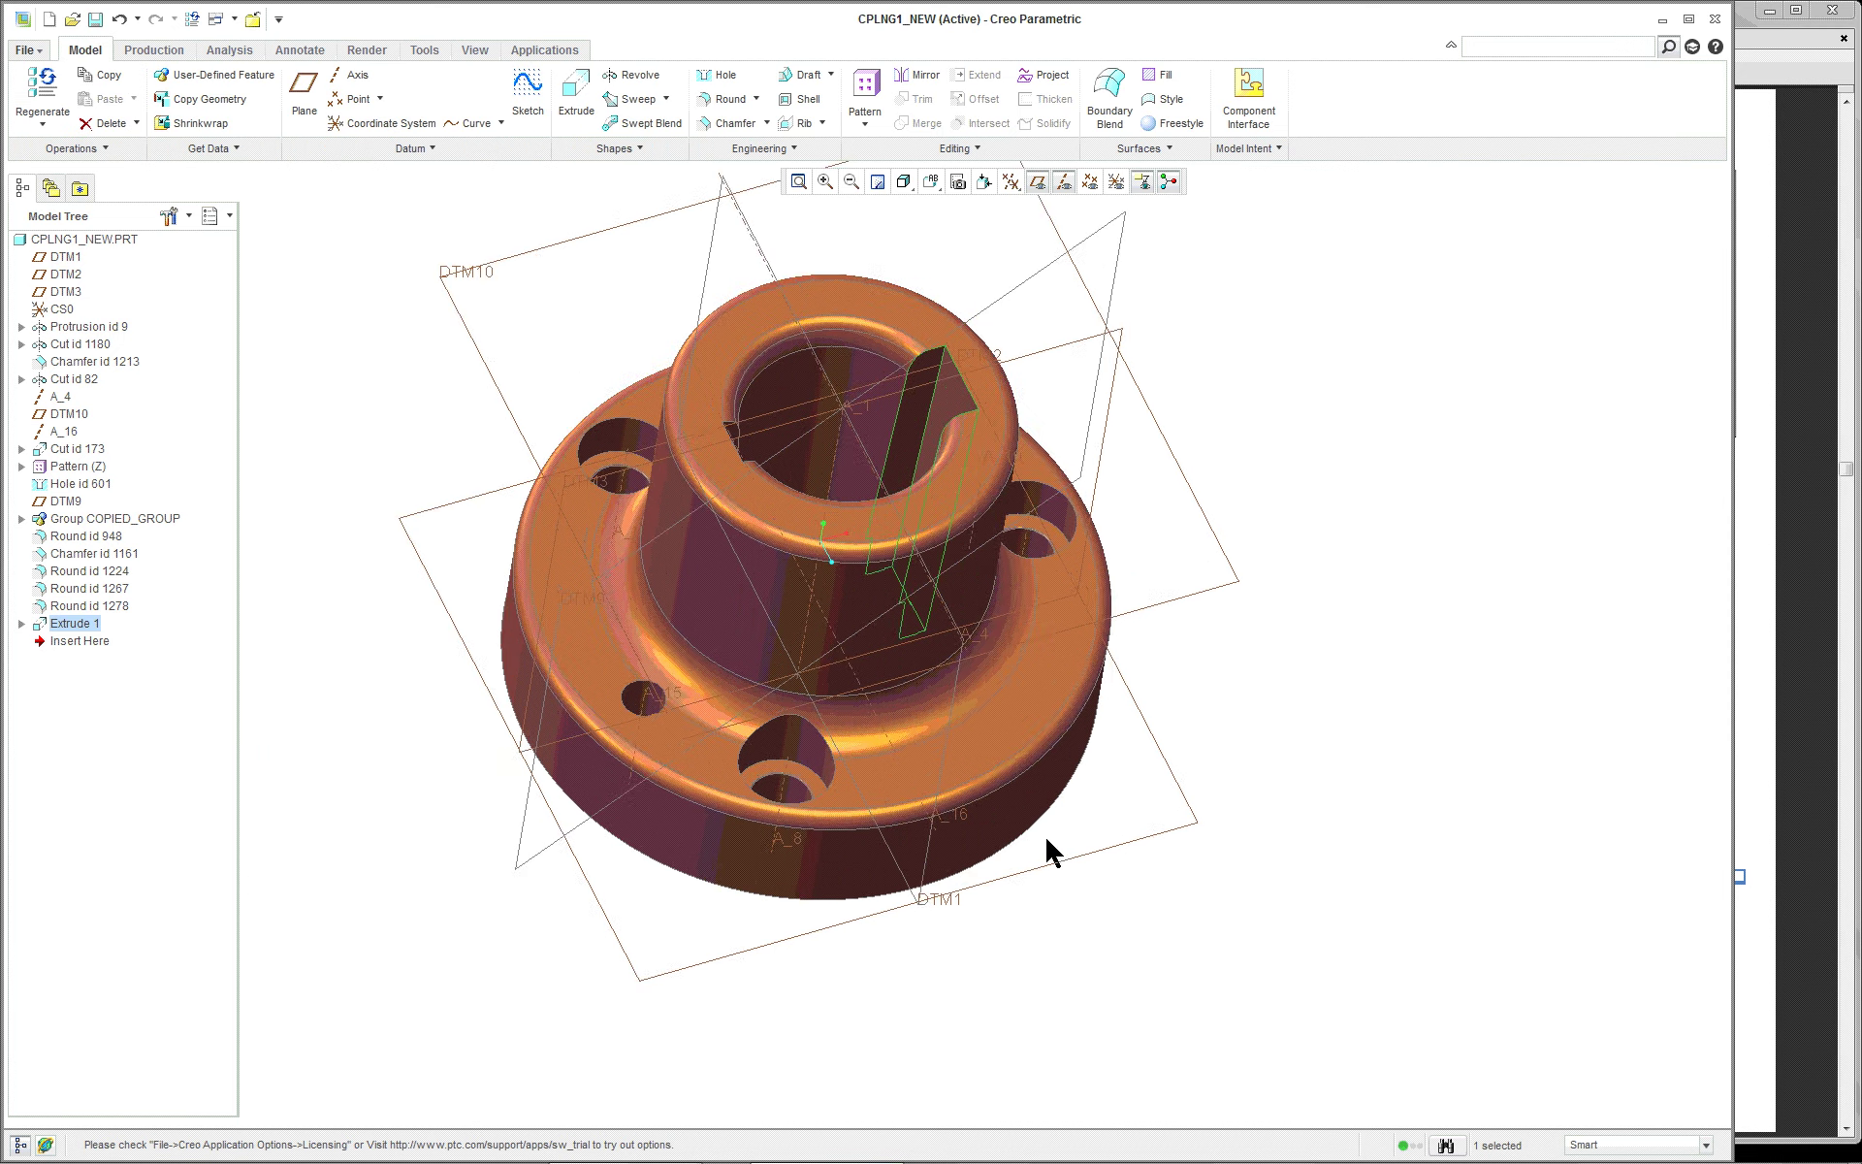
scroll(1044, 845, "down", 4)
scroll(1044, 846, "up", 3)
middle_click_drag(1030, 843, 860, 623)
scroll(873, 577, "up", 5)
scroll(859, 623, "down", 5)
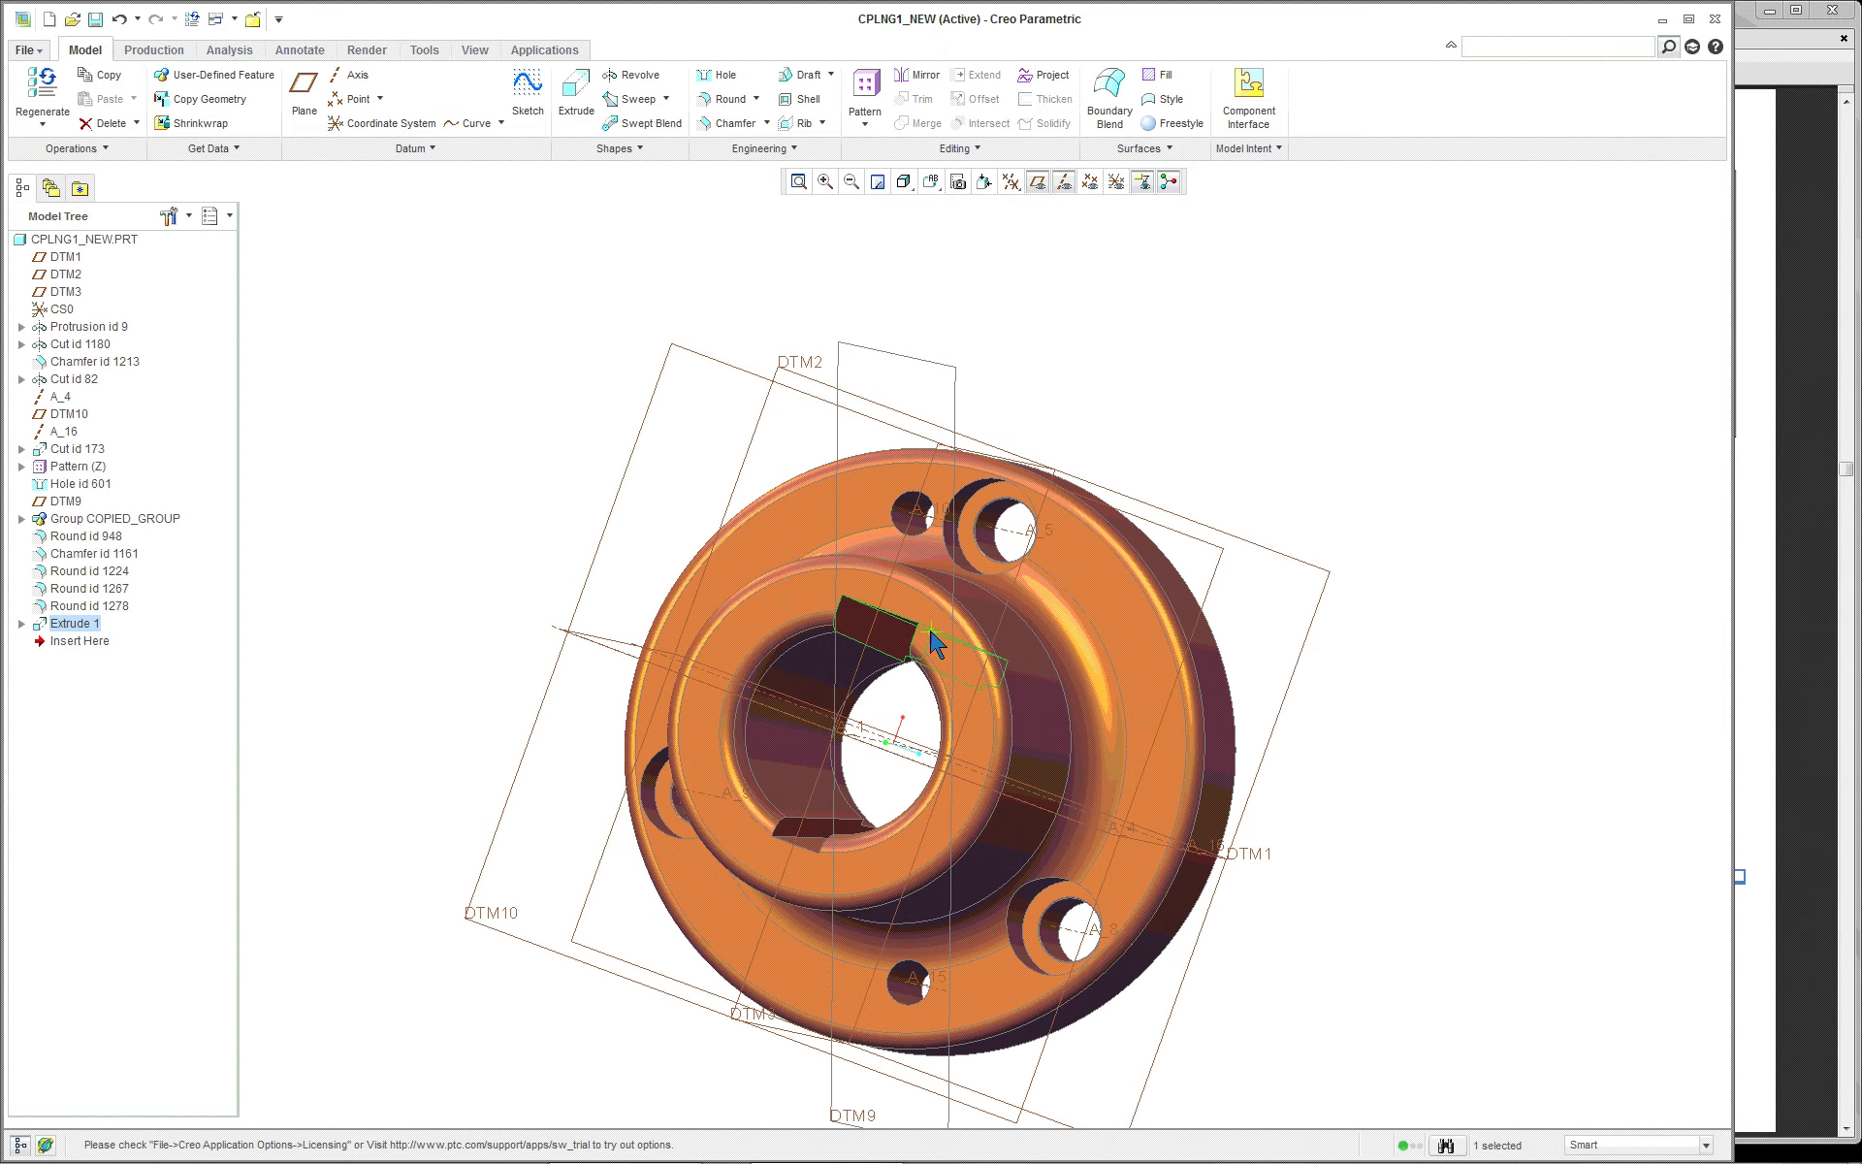
middle_click_drag(1047, 703, 868, 567)
scroll(872, 576, "down", 5)
scroll(749, 591, "up", 4)
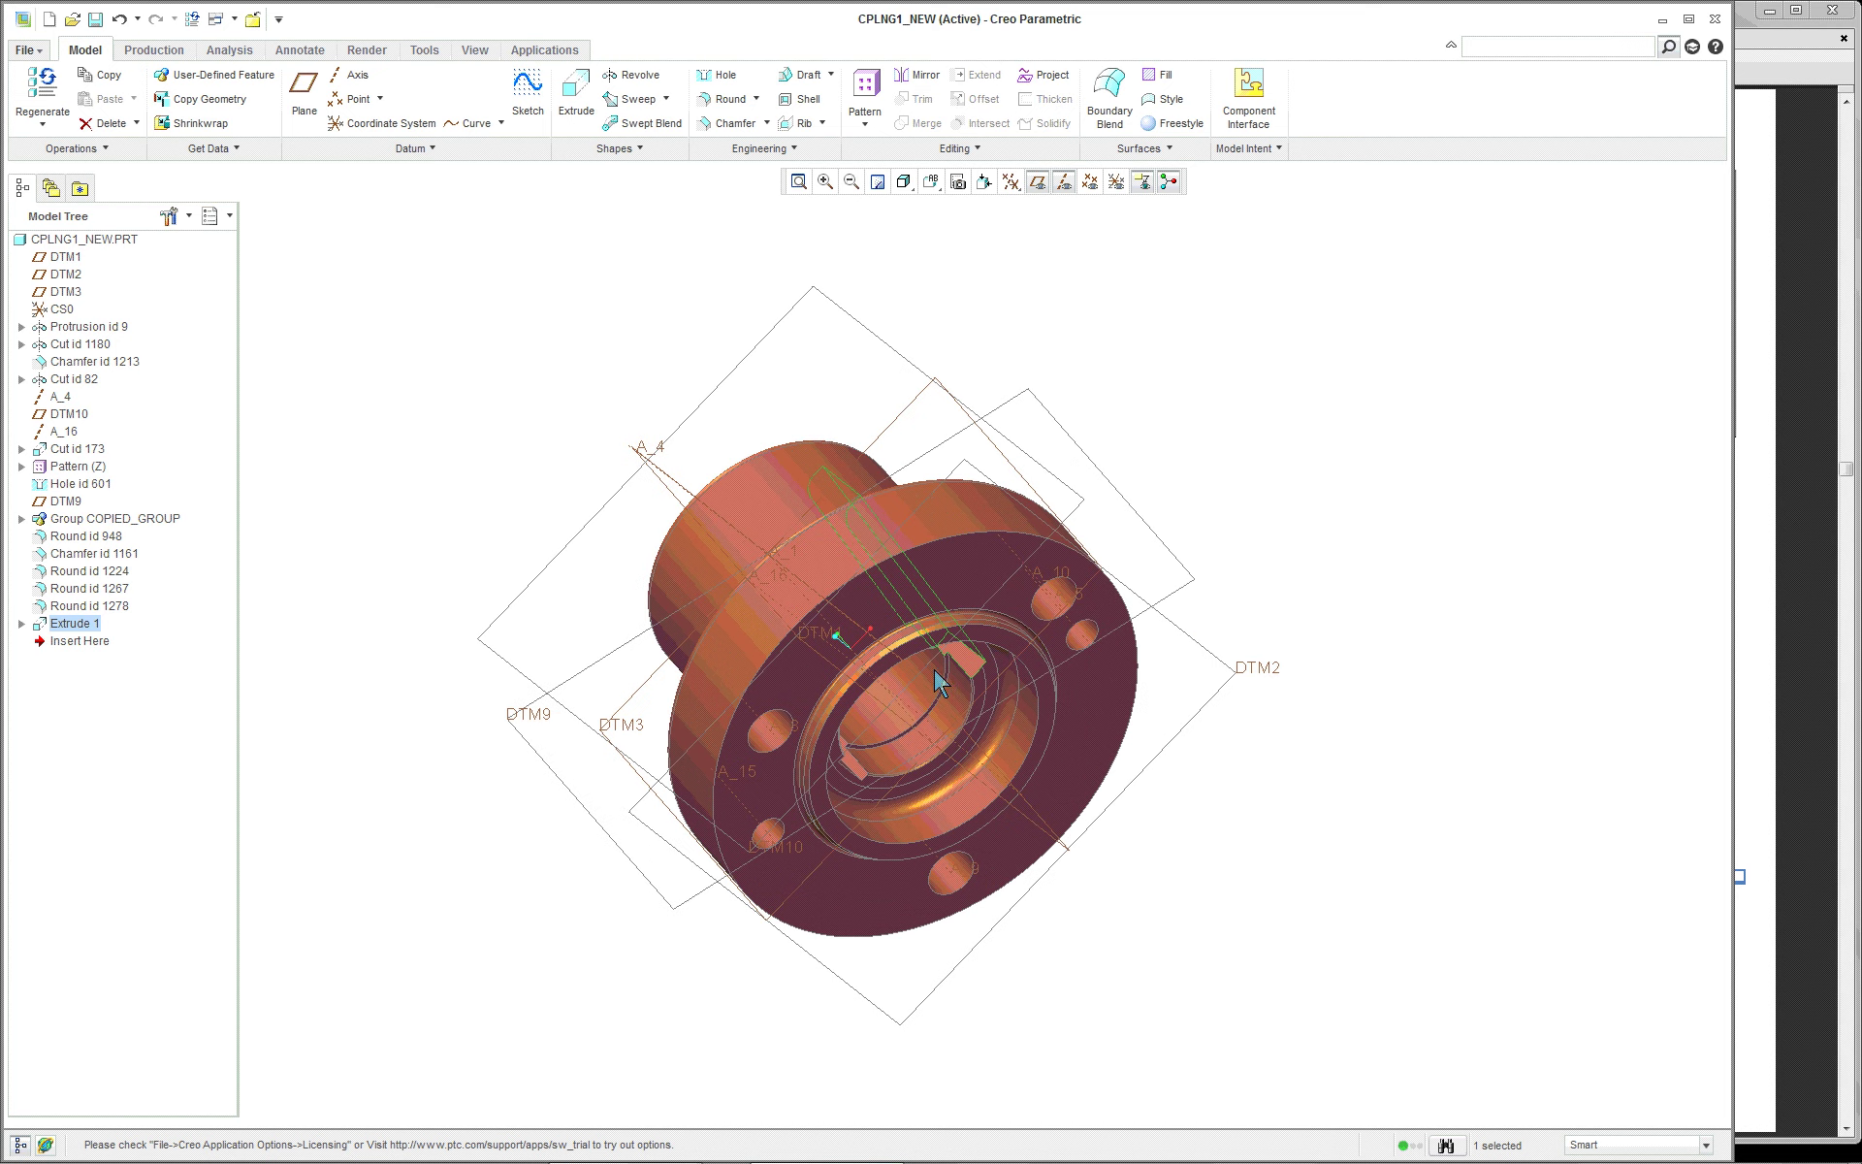
Undo the new keyway Extrude and return the model to its standard orientation
left_click(118, 18)
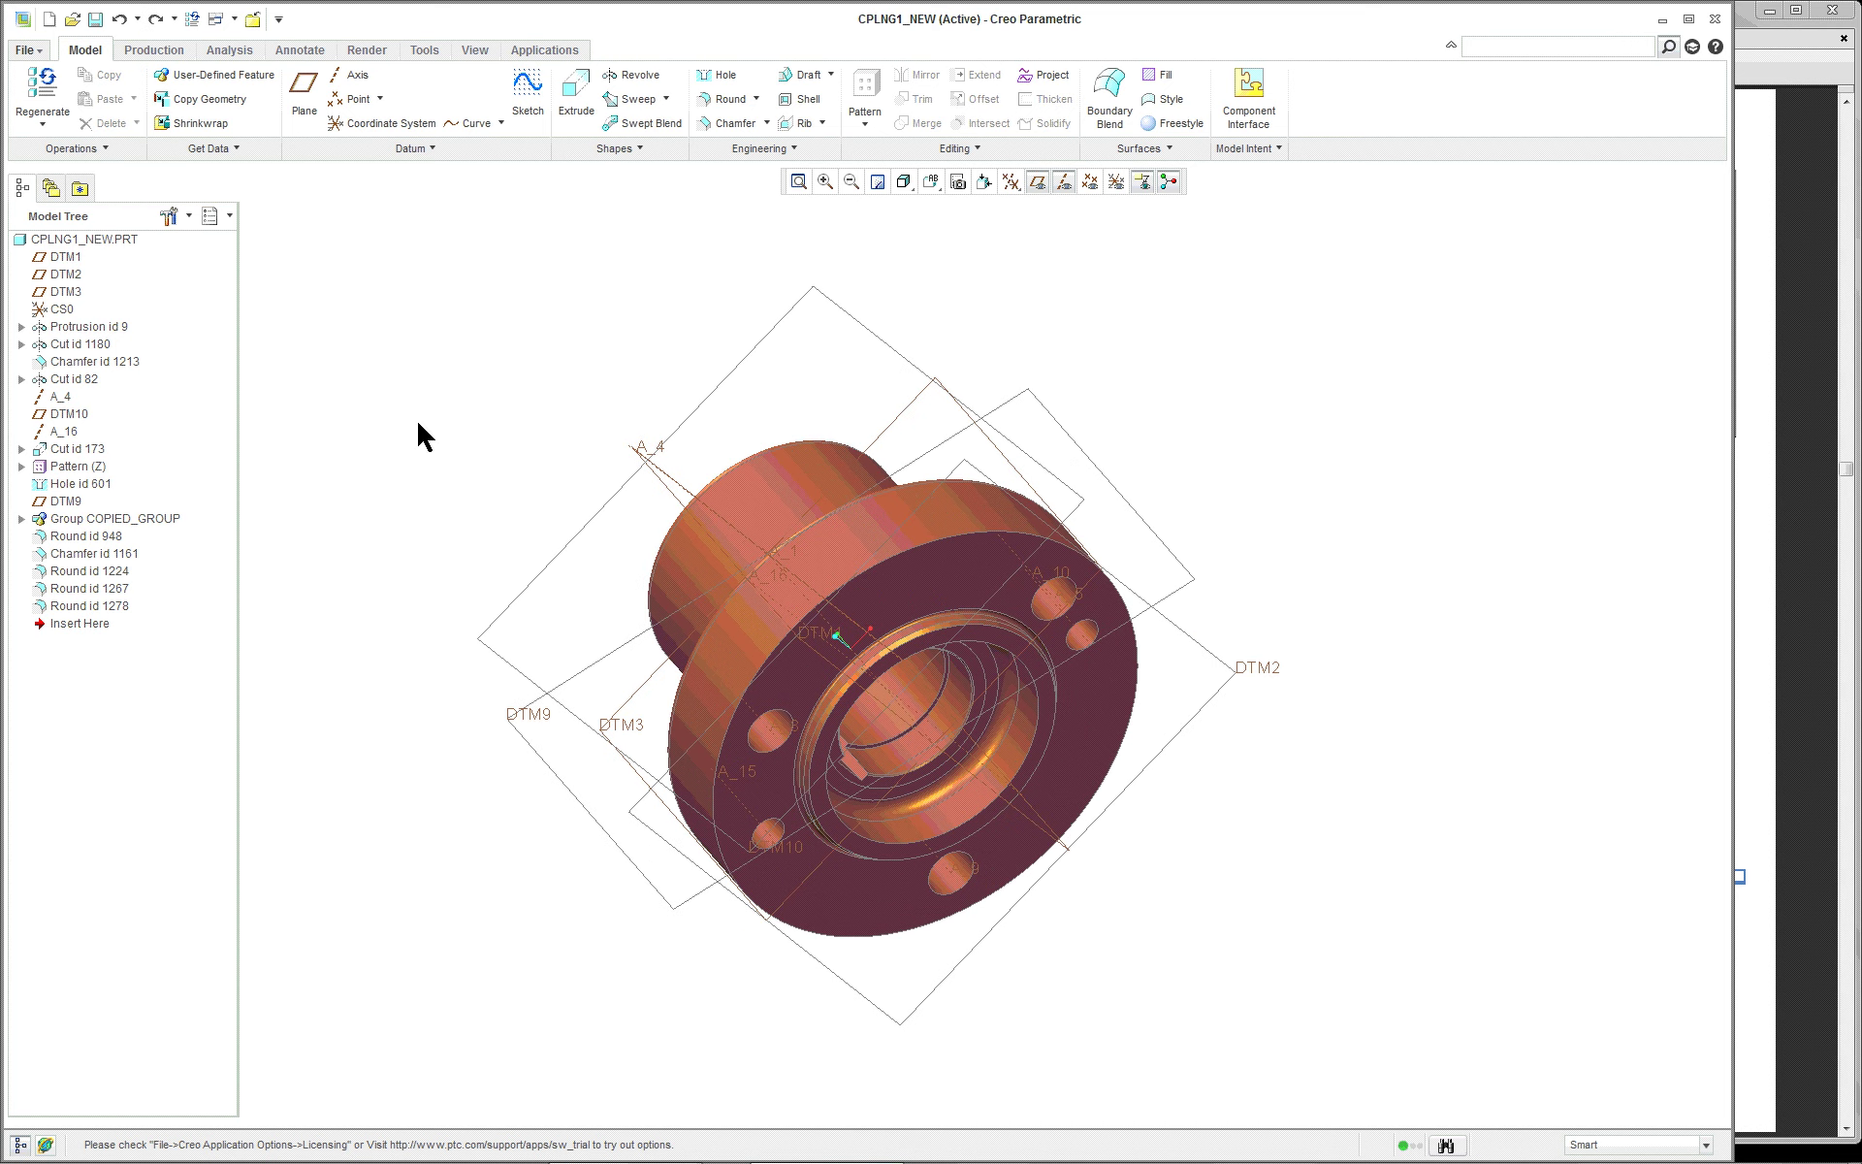
middle_click_drag(416, 419, 733, 355)
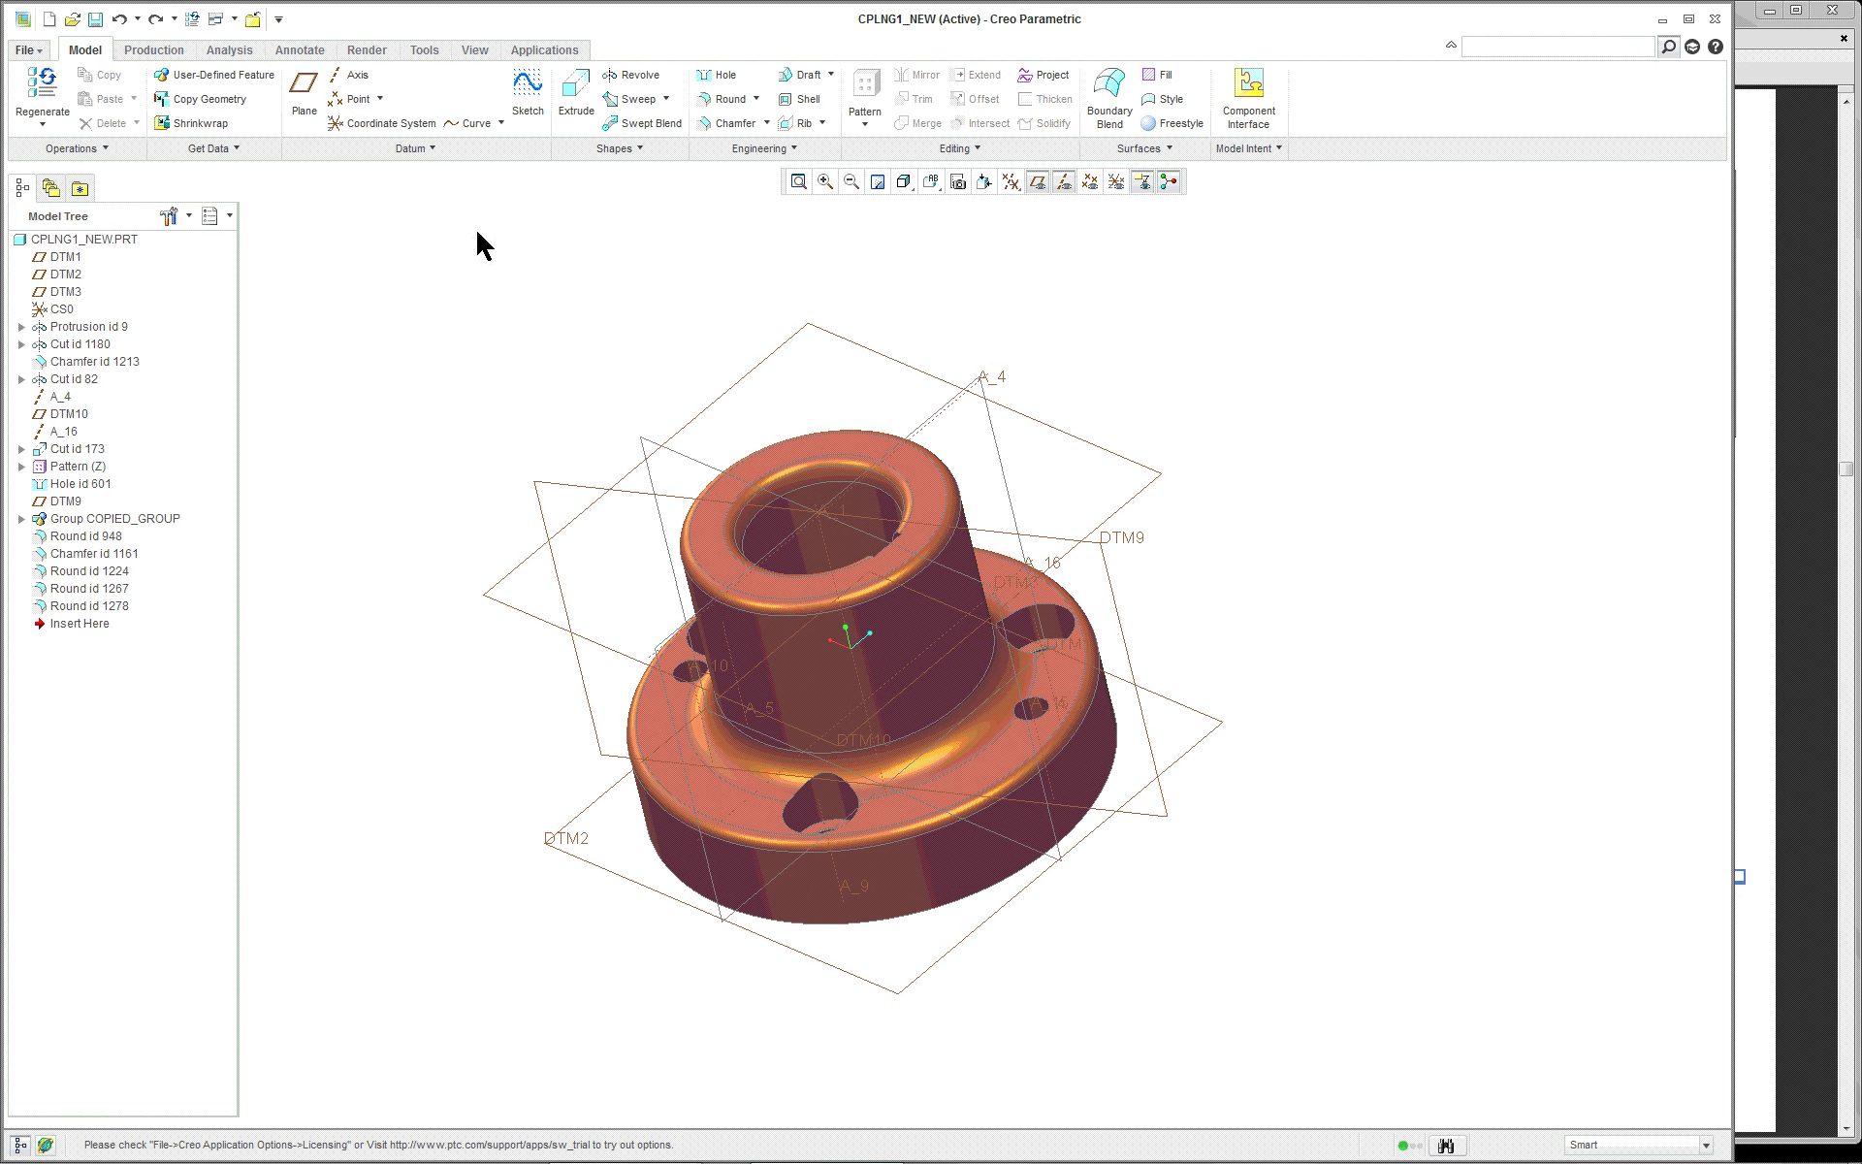
left_click(939, 184)
left_click(989, 210)
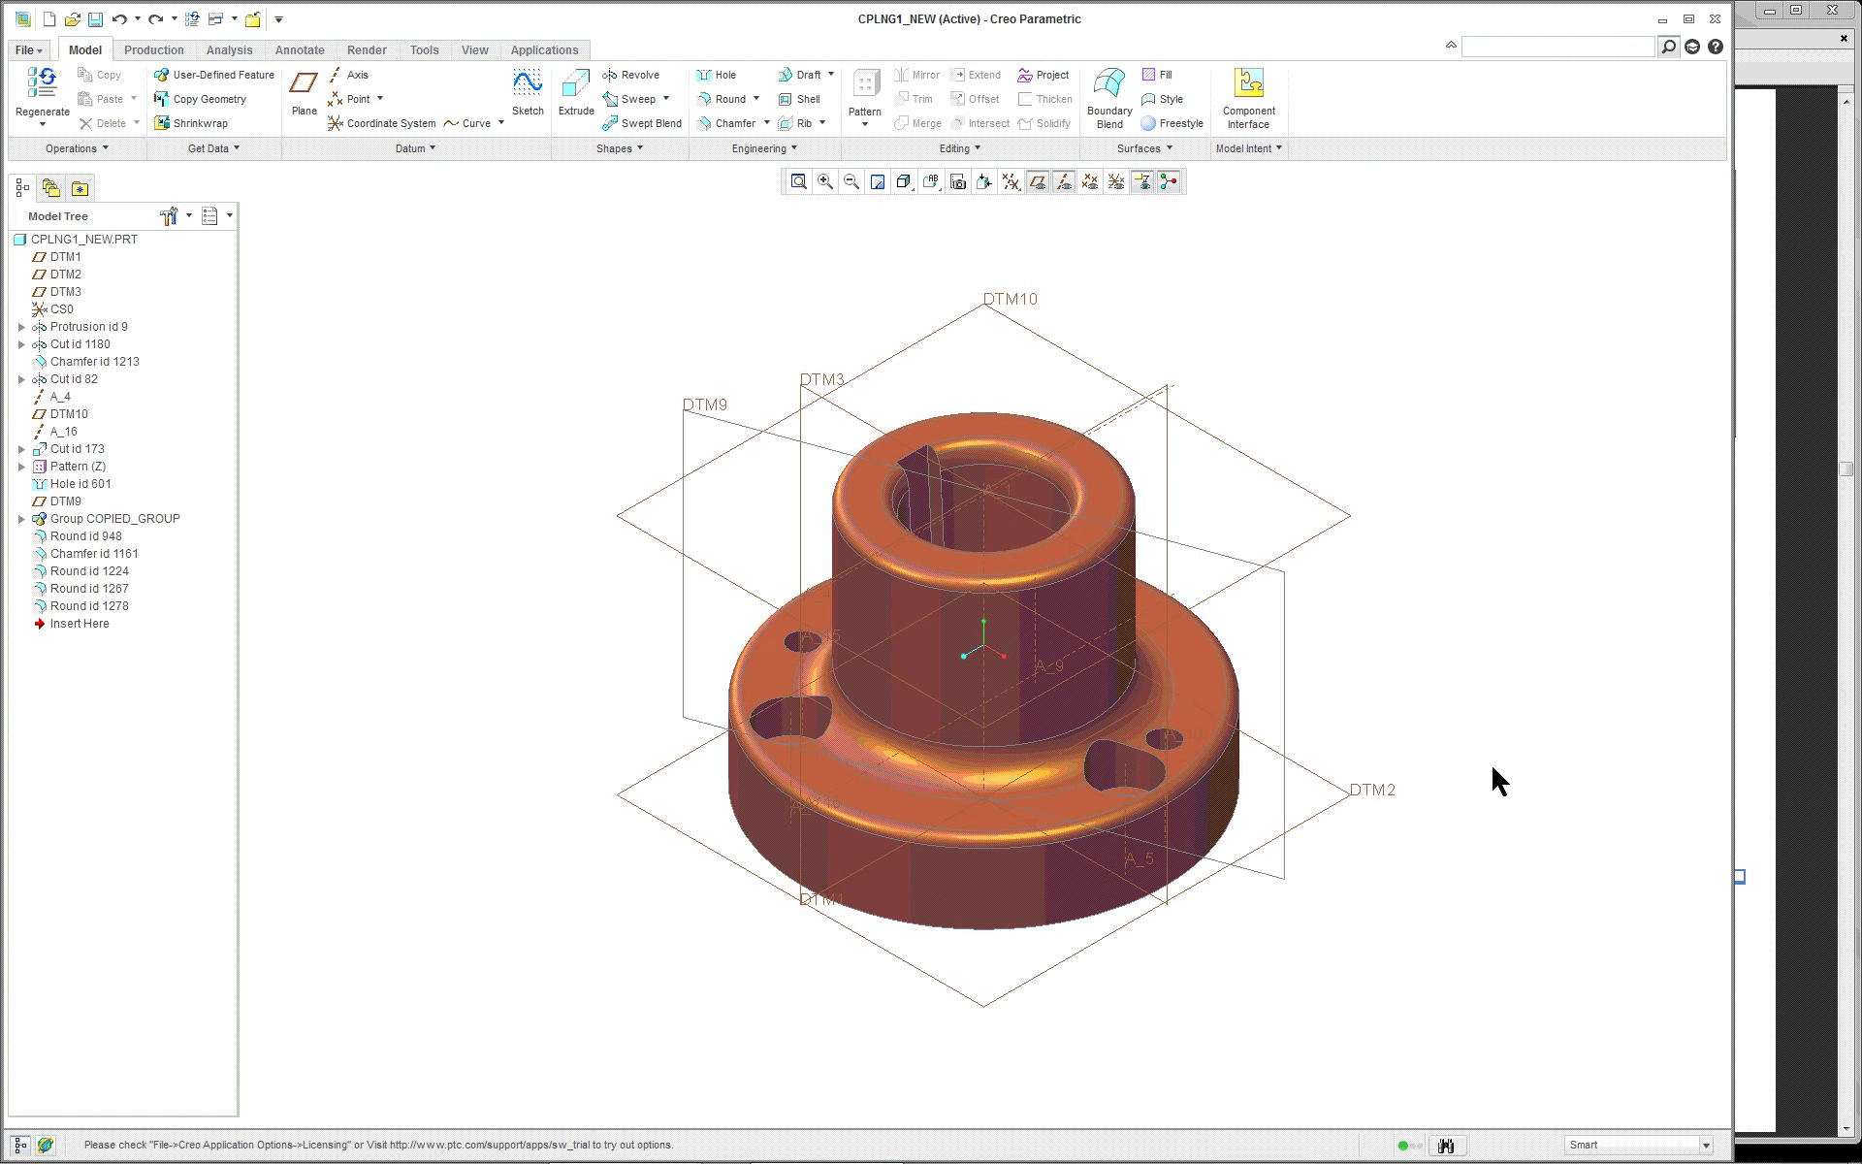
Expand the copied group and Pattern (Z), and select Slot id 241 inside Group Z
left_click(22, 518)
left_click(94, 537)
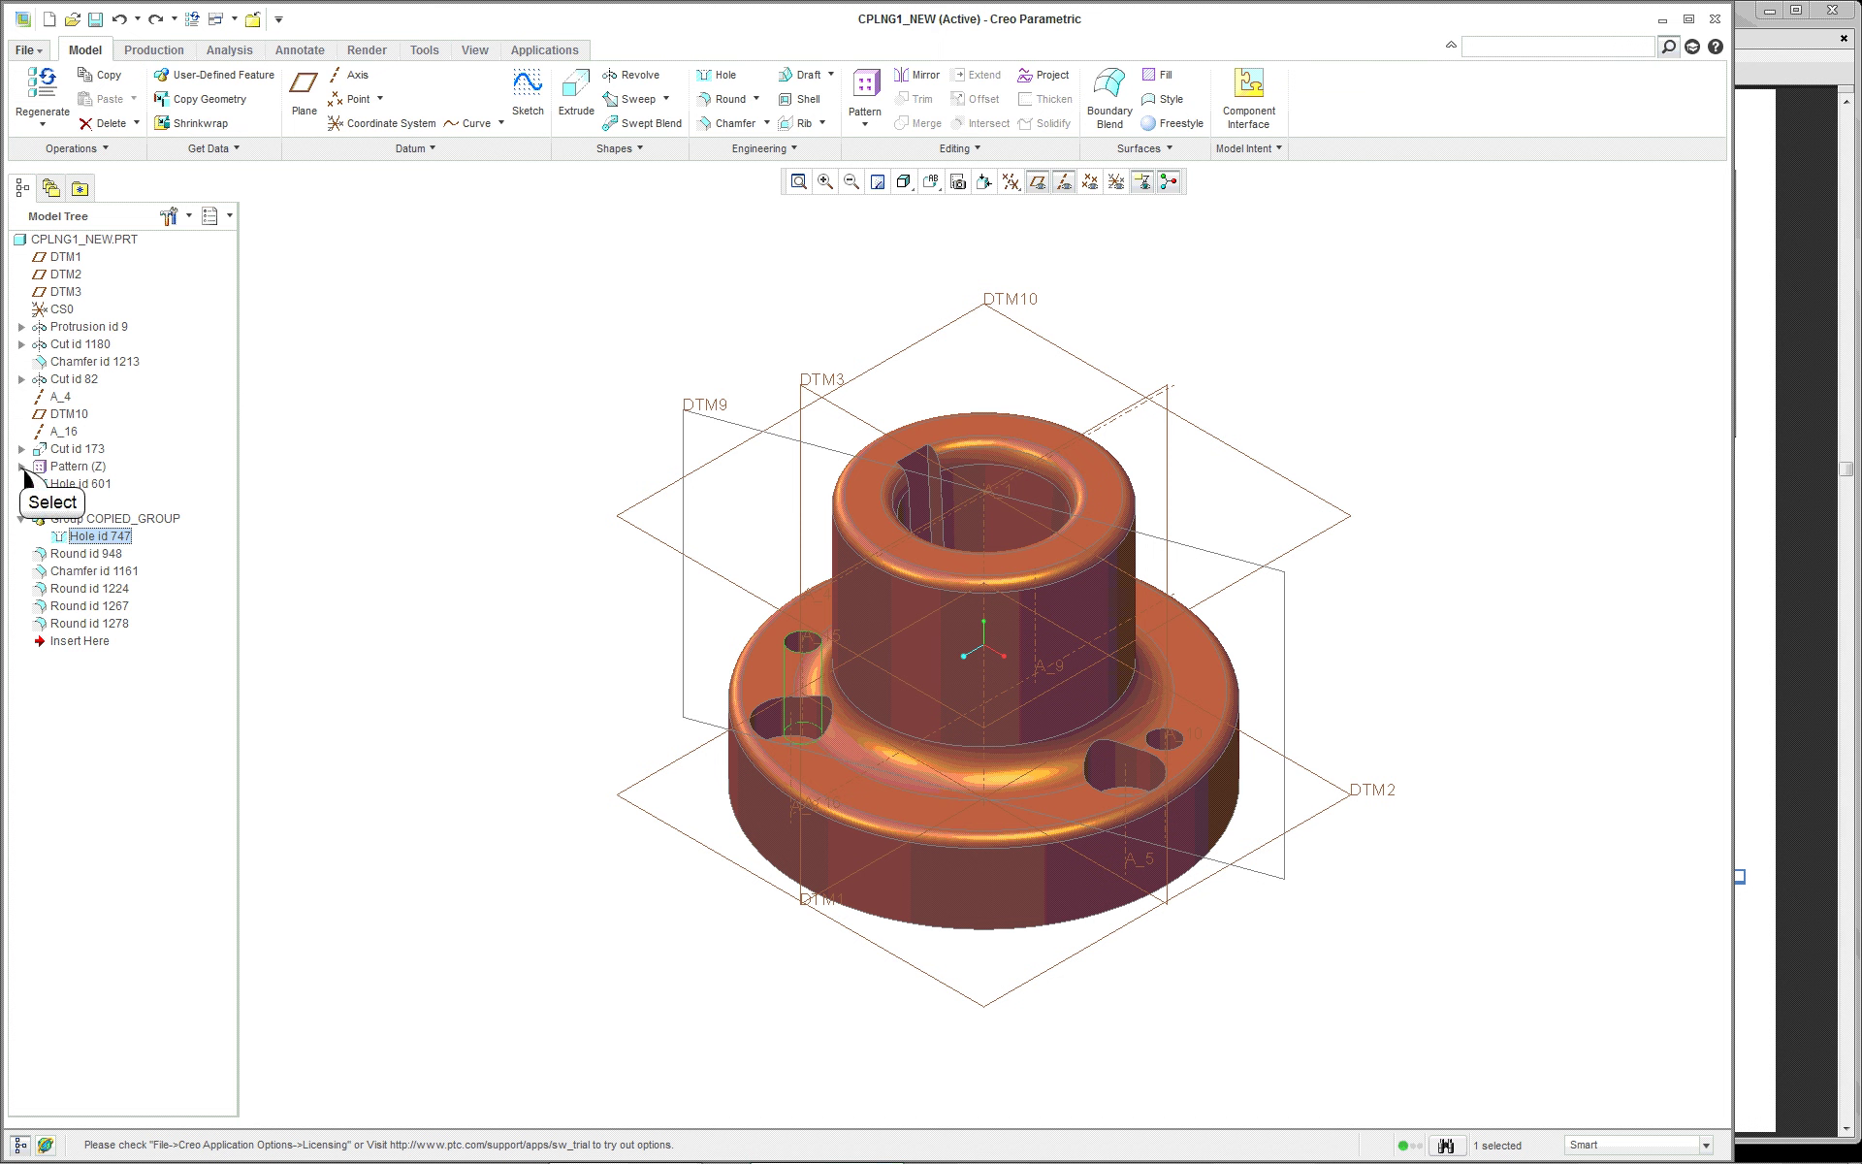
left_click(21, 466)
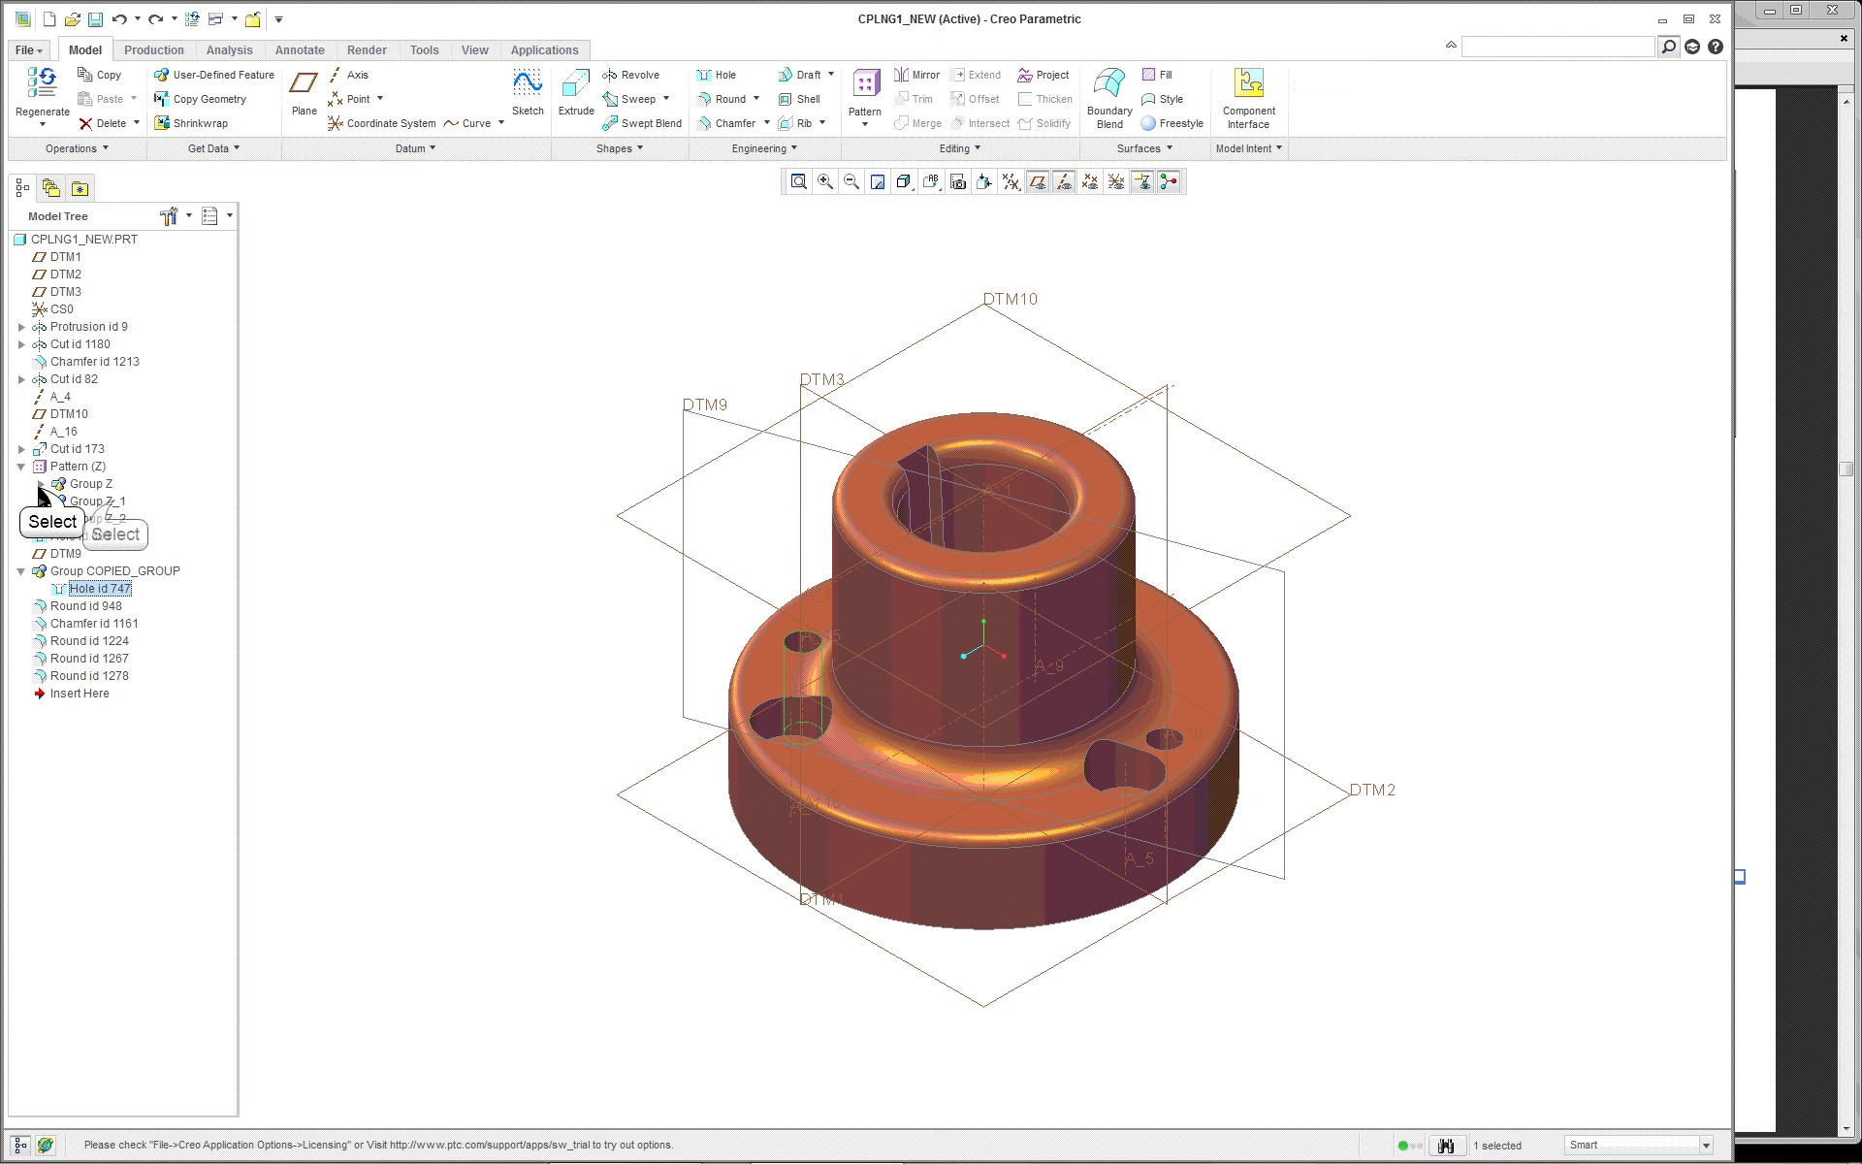
left_click(40, 484)
left_click(117, 500)
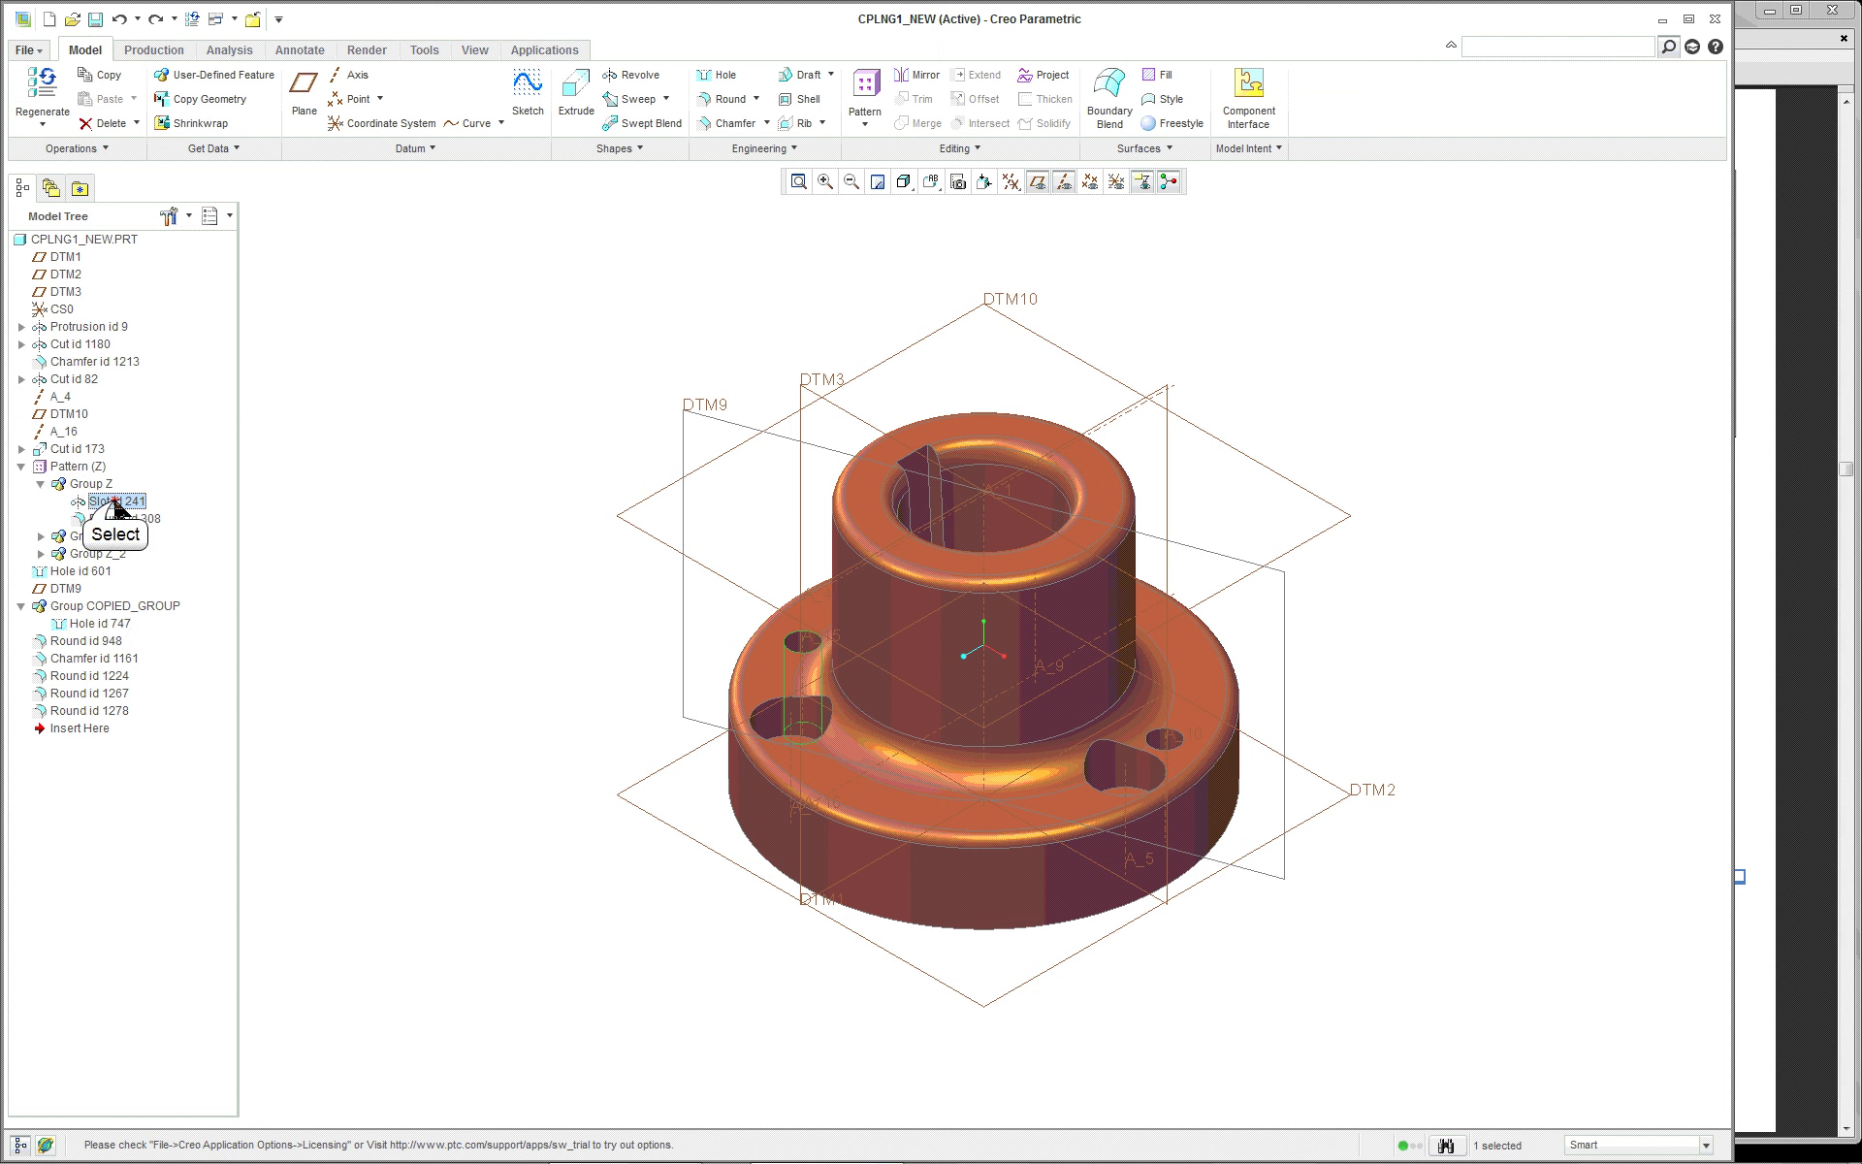
right_click(407, 529)
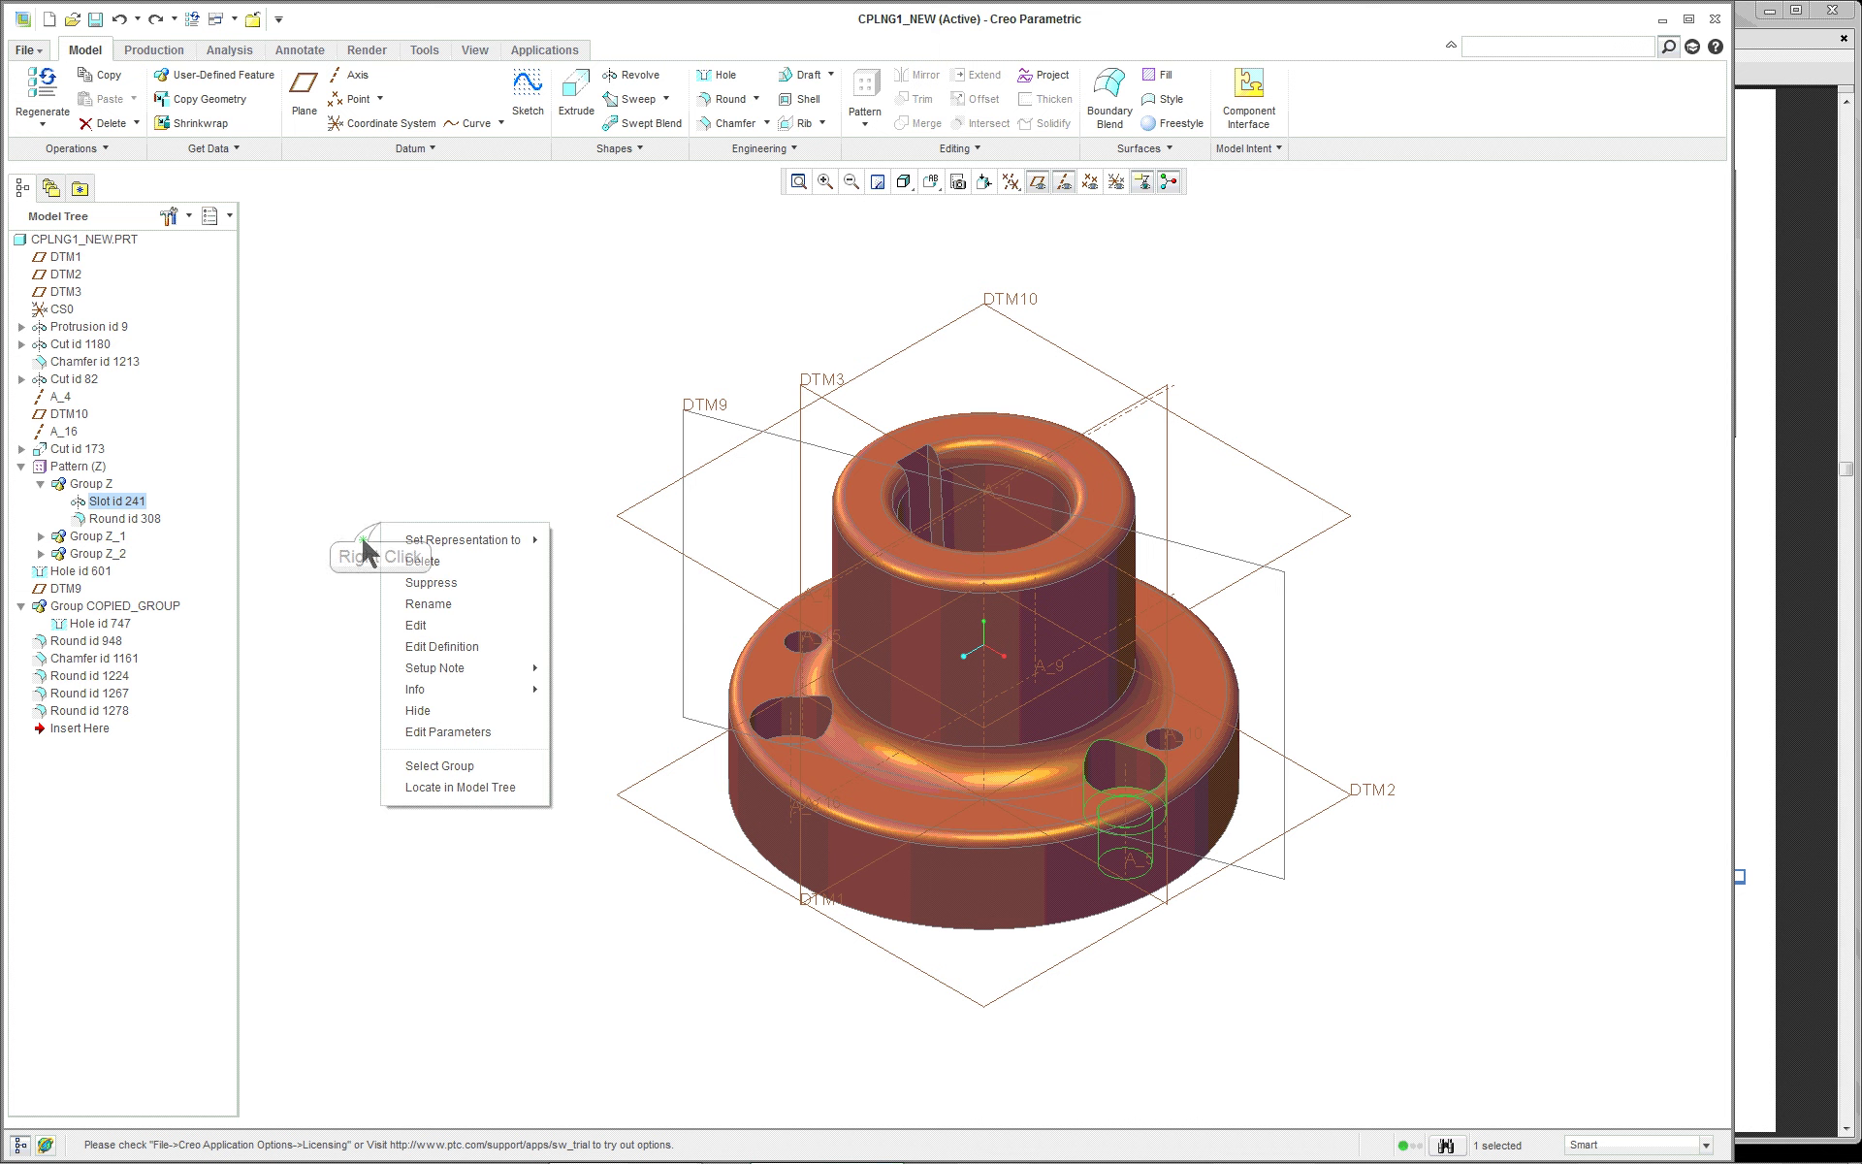
left_click(442, 647)
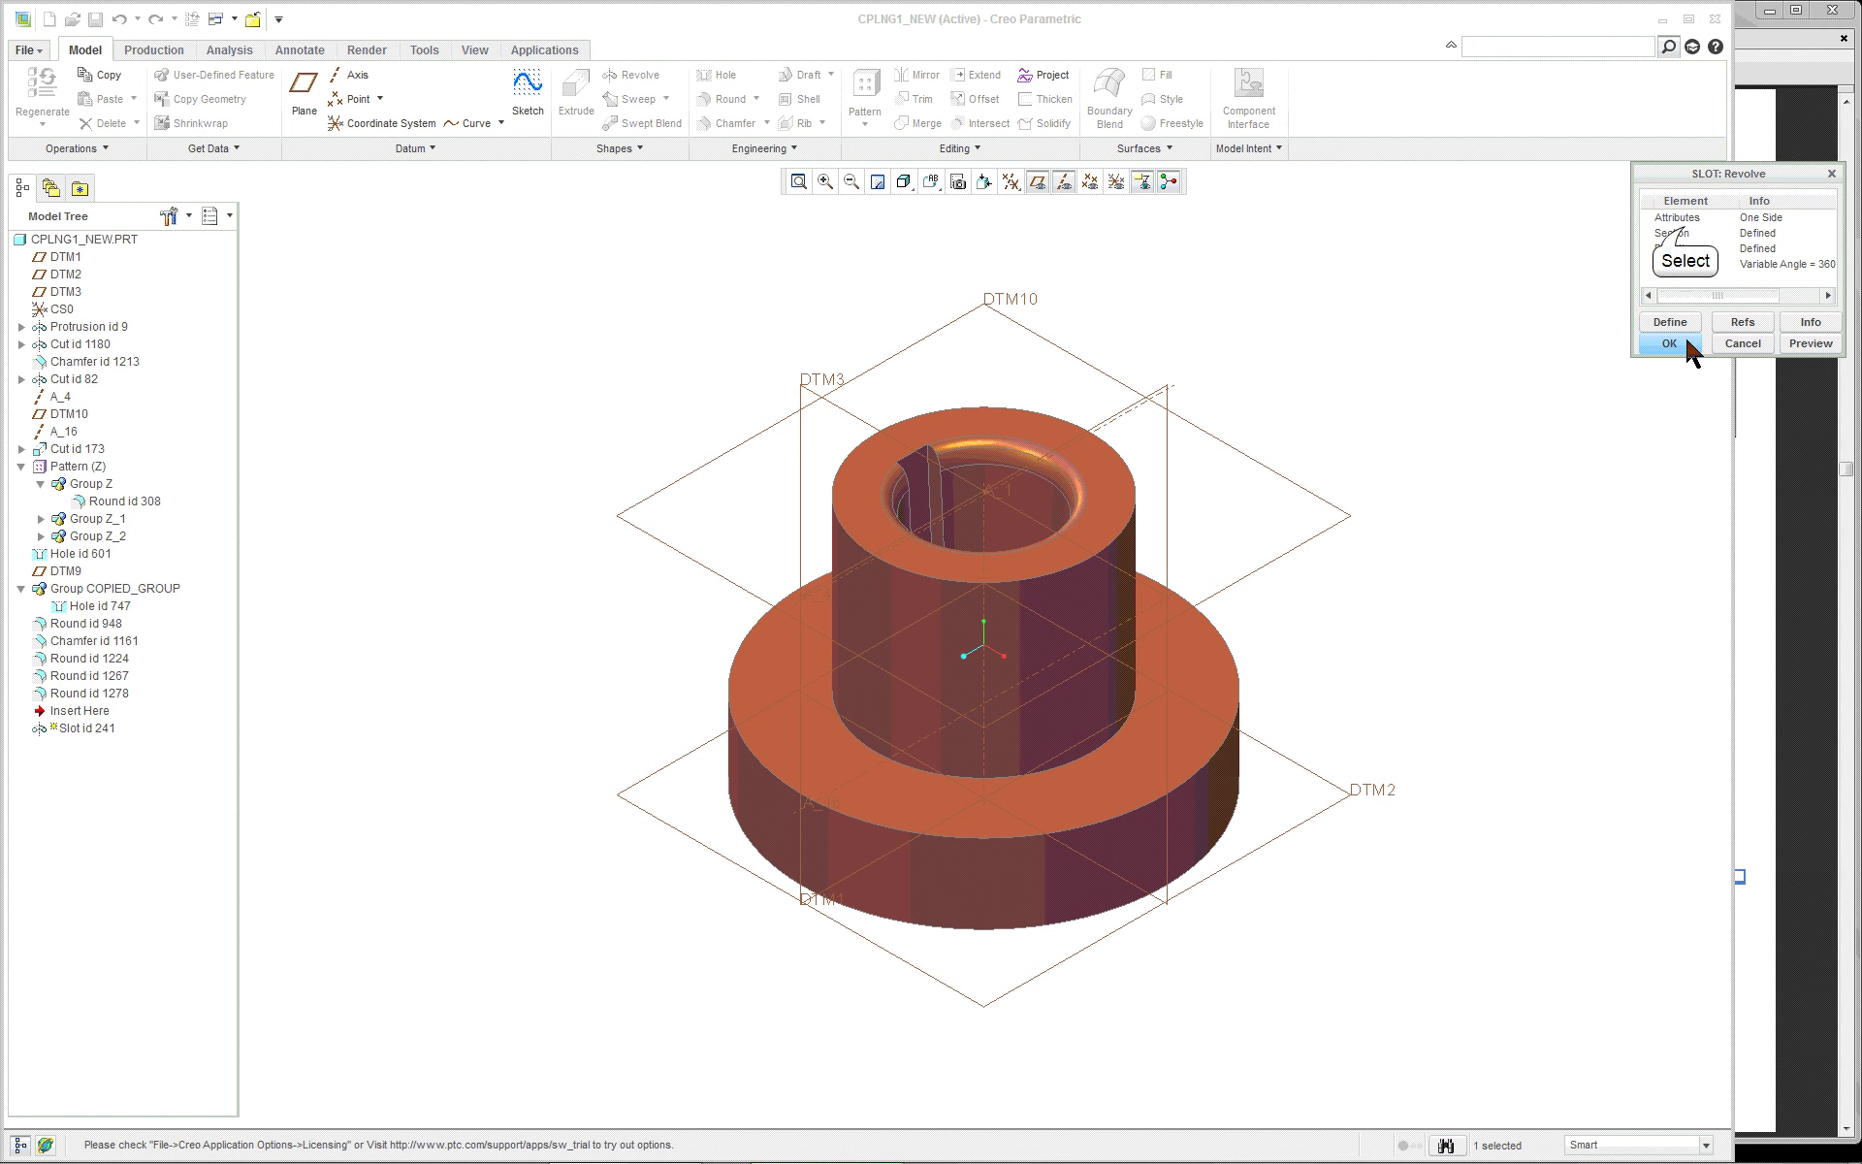
left_click(1686, 233)
left_click(1676, 343)
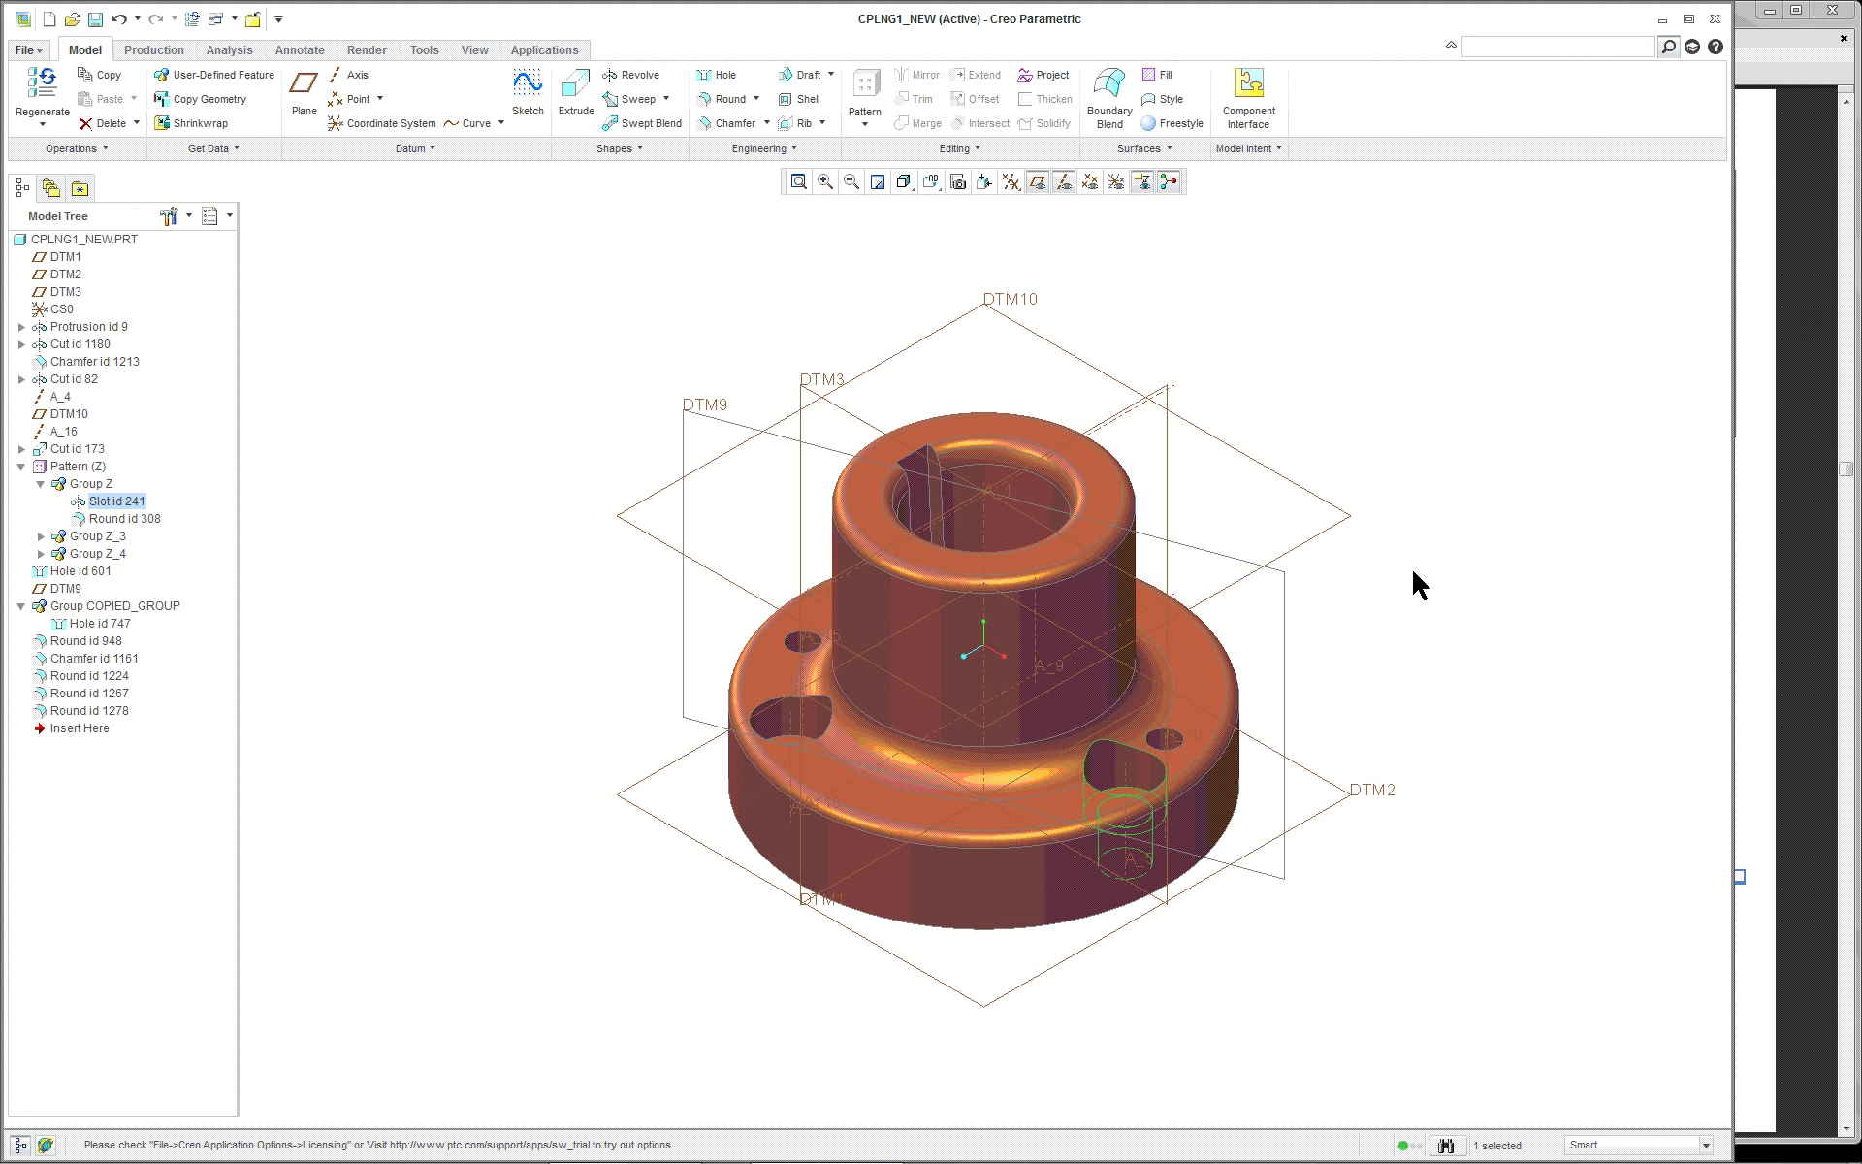
Edit the definition of Slot id 241, redefine its section, and orient the sketch in 2D
right_click(1257, 288)
left_click(1347, 421)
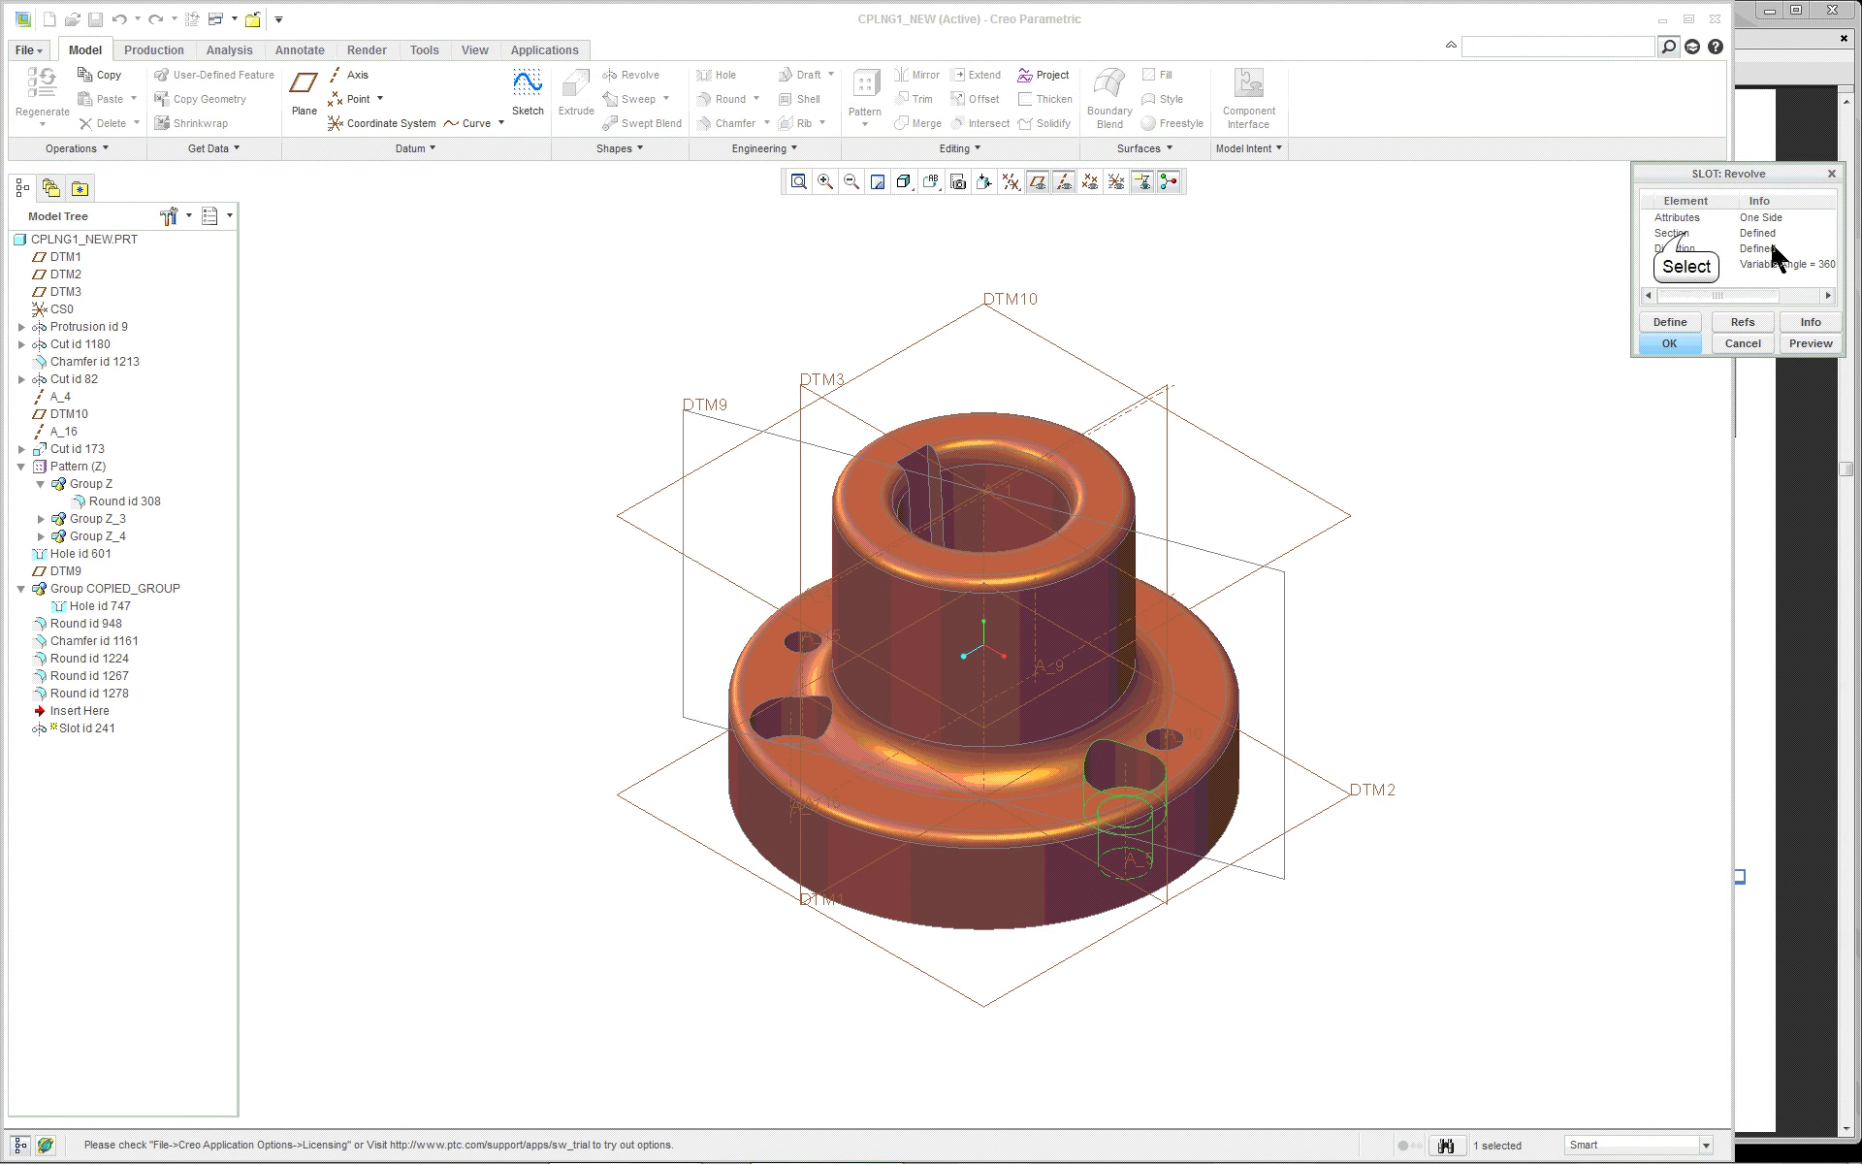
left_click(1685, 234)
left_click(1703, 326)
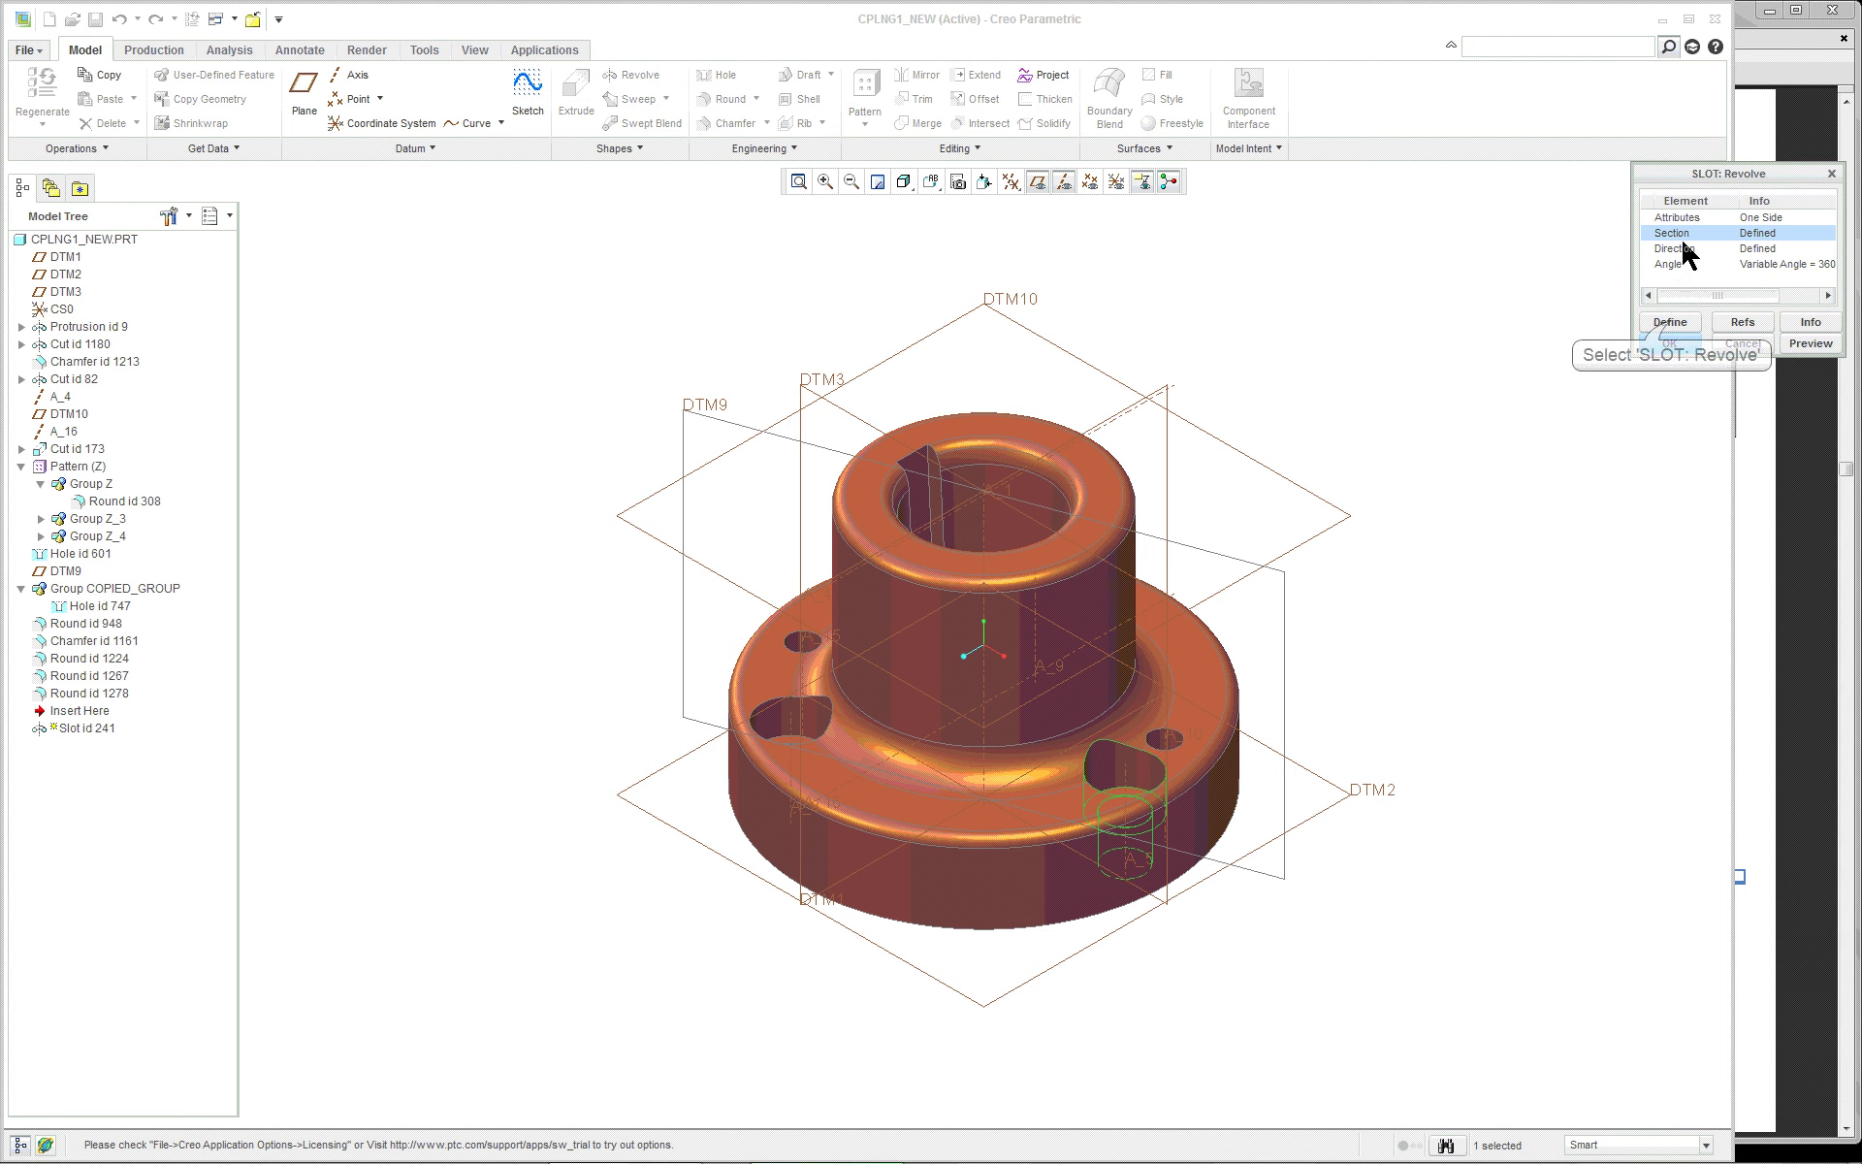
left_click(1671, 321)
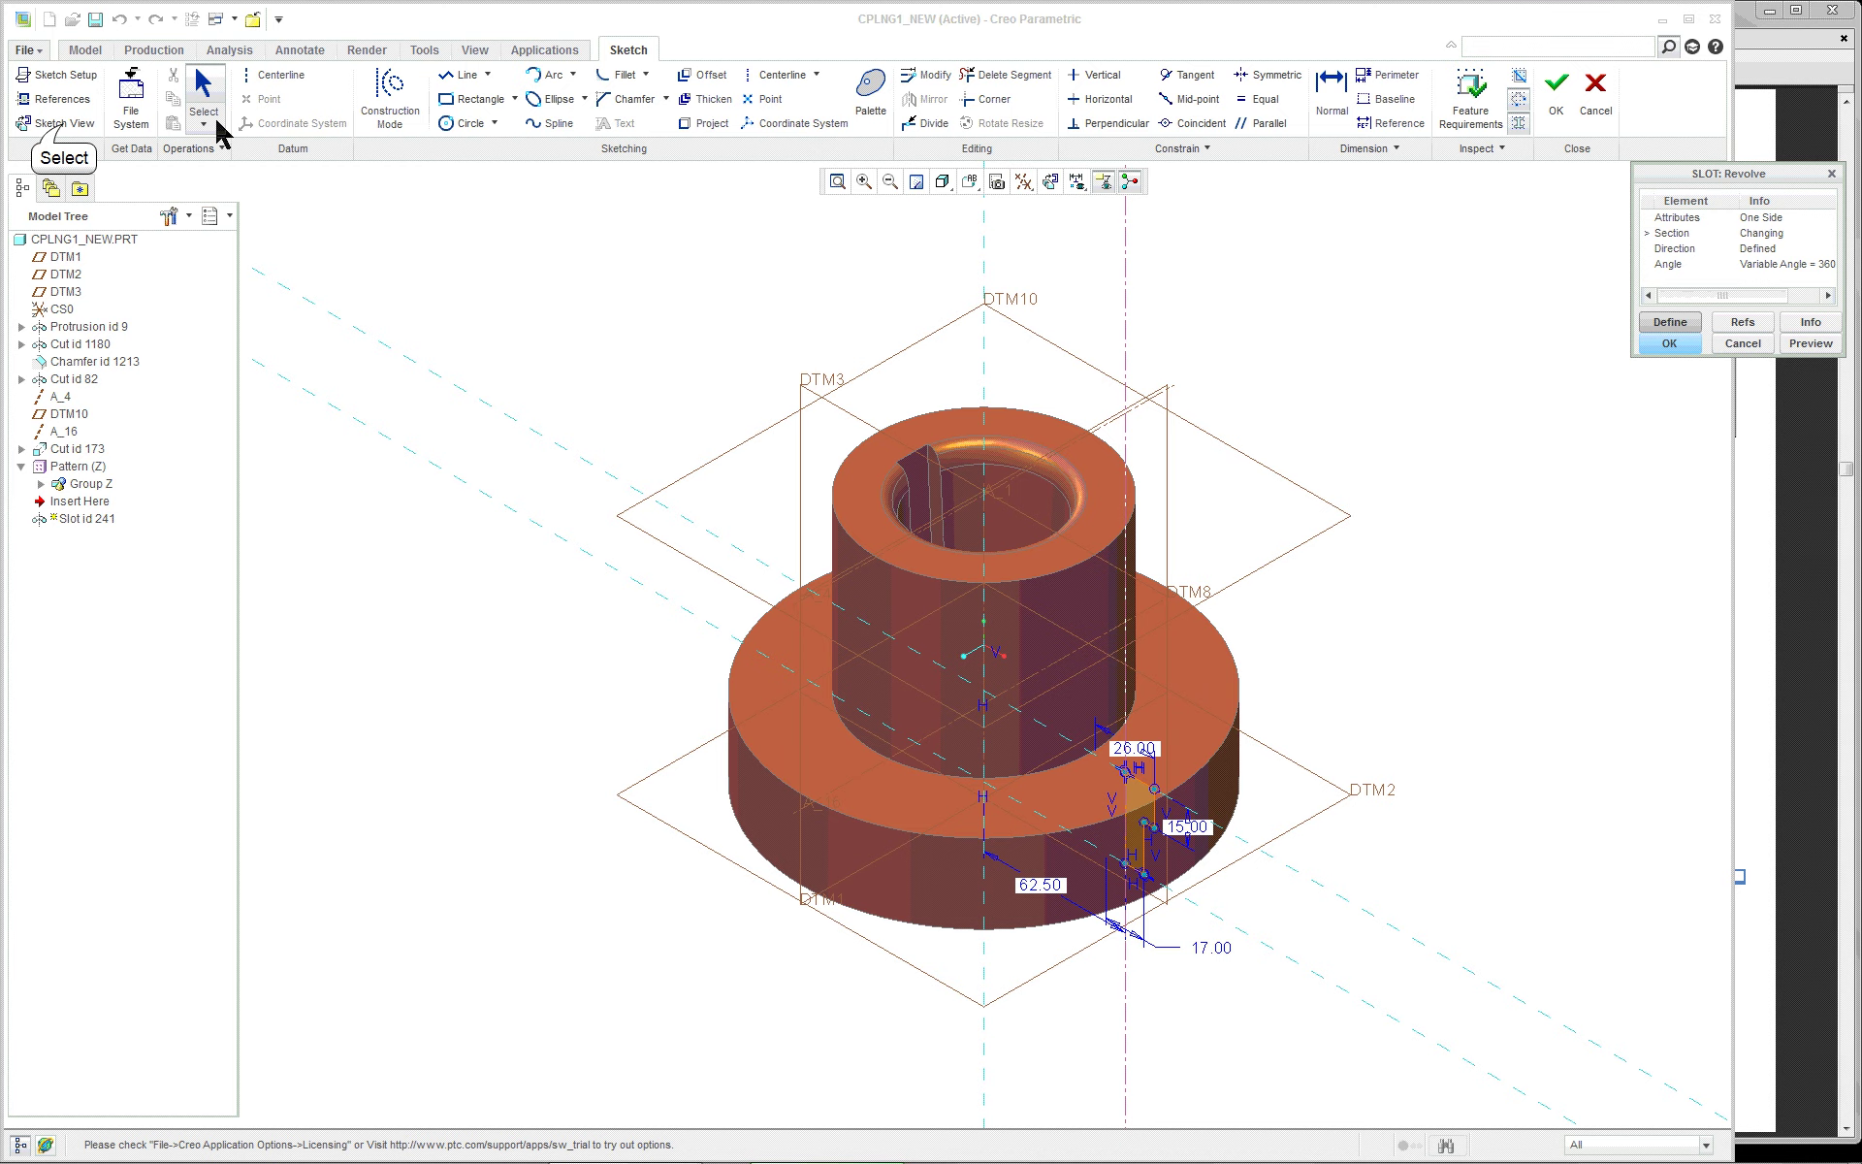
left_click(58, 124)
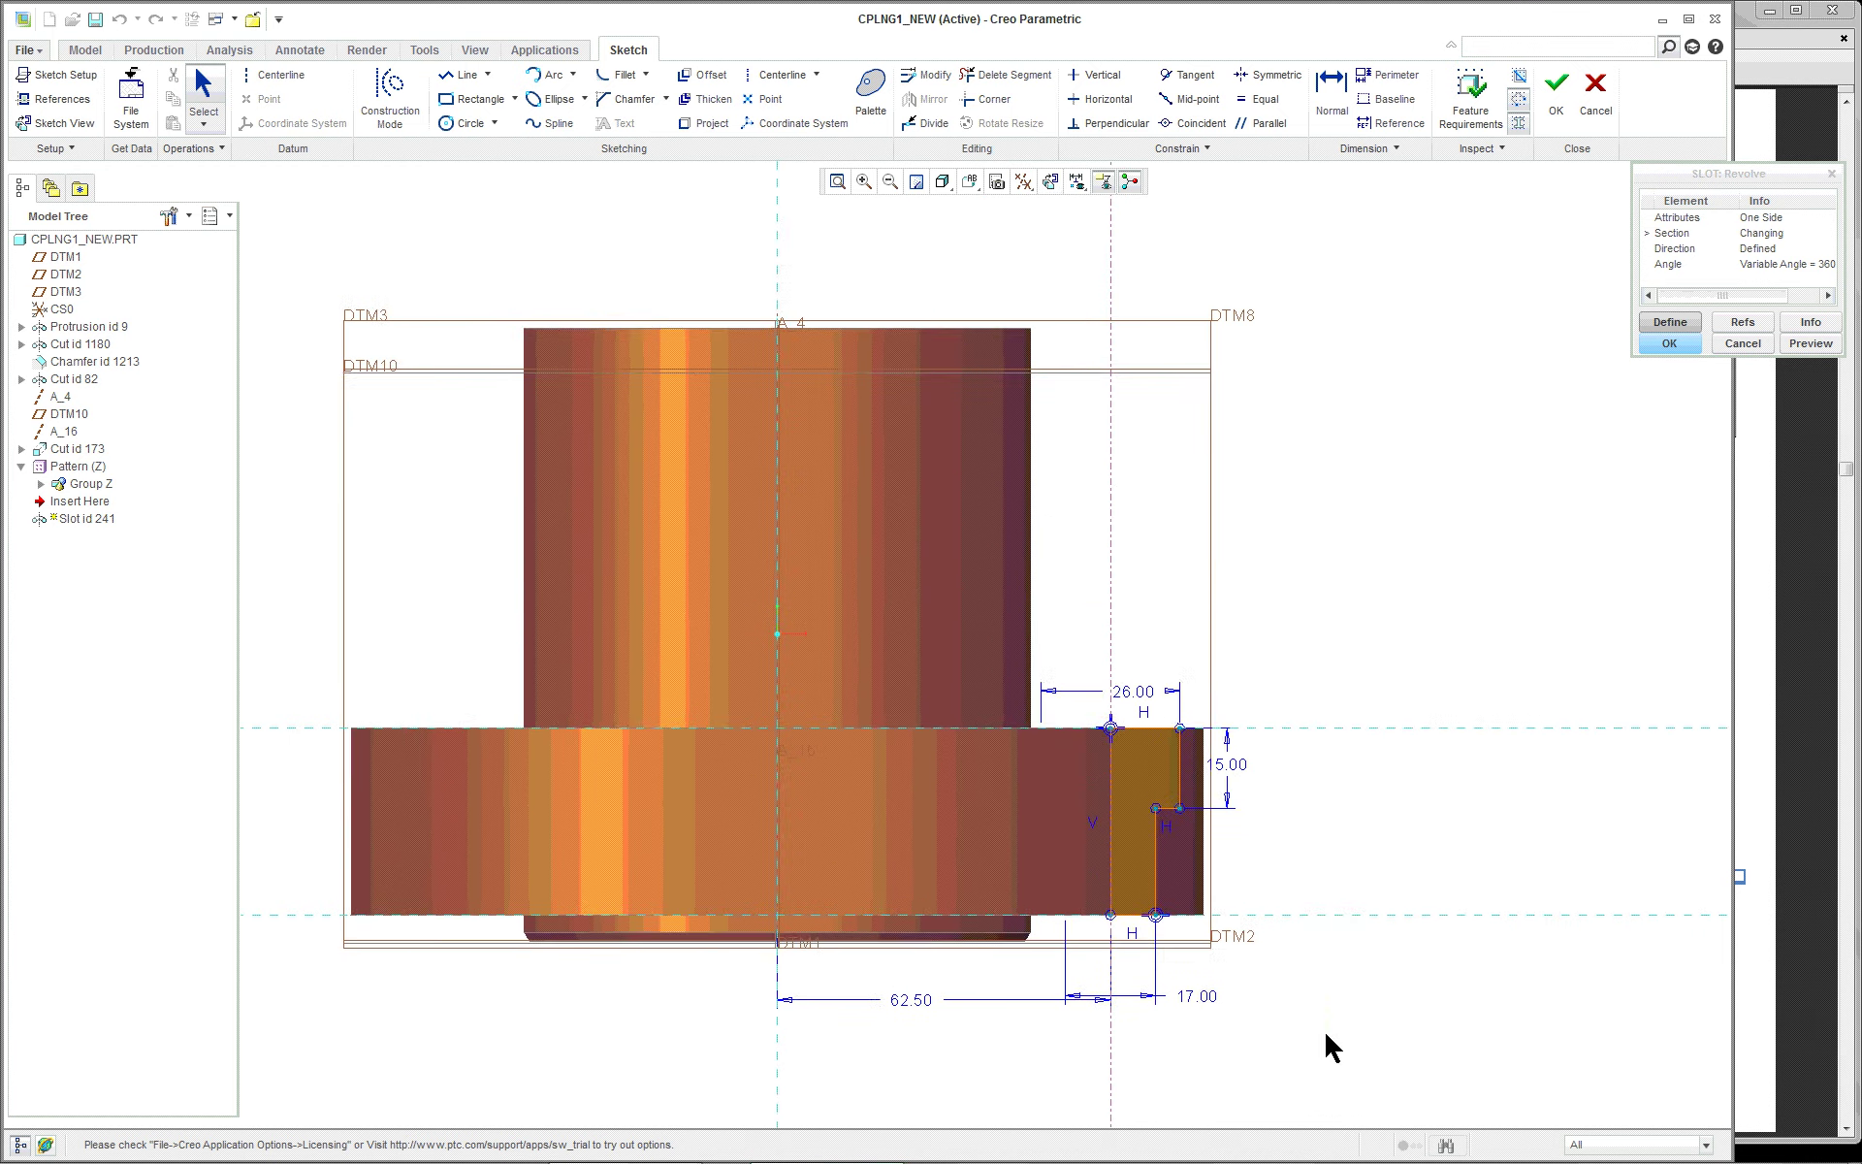
Try to dimension the slot section's vertical axis edge as a diameter about the coupling's central reference
scroll(1104, 1059, "up", 2)
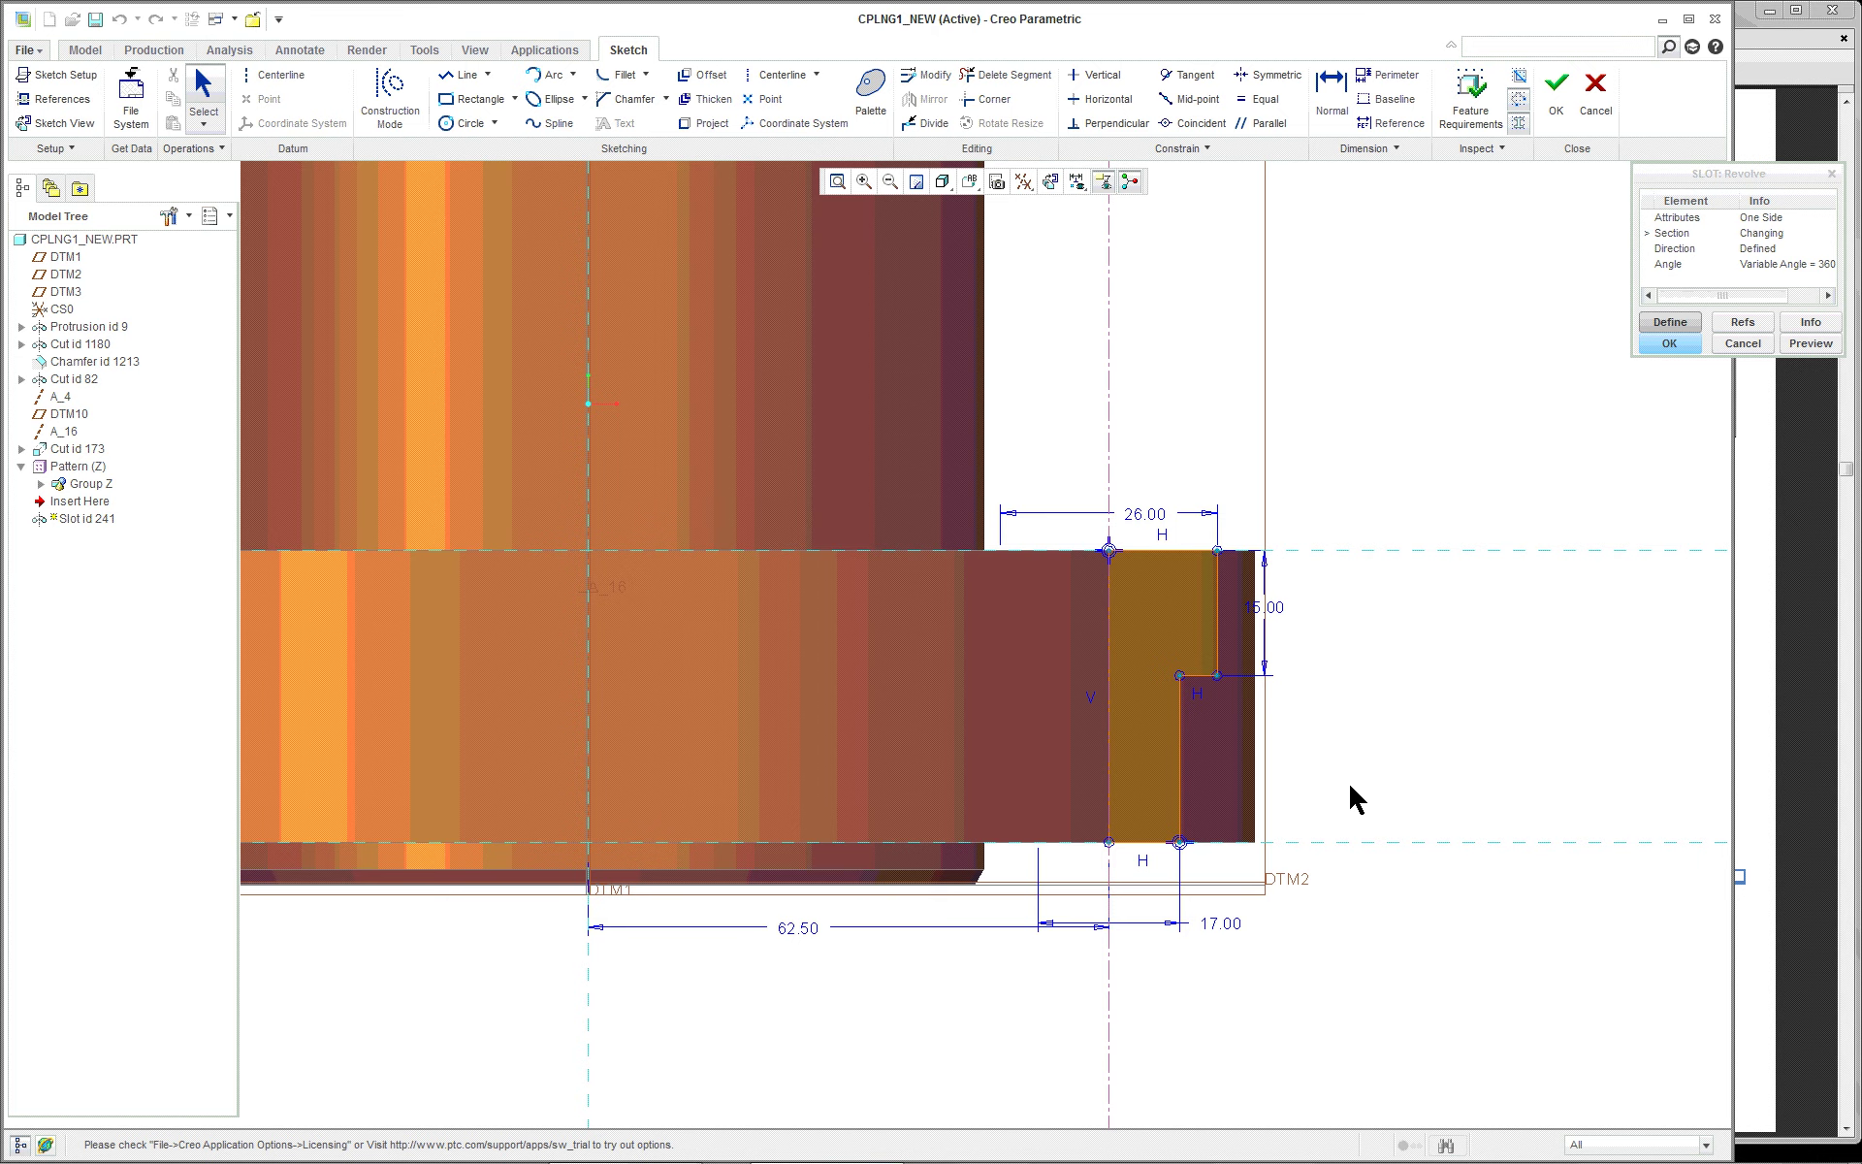
scroll(1352, 793, "down", 1)
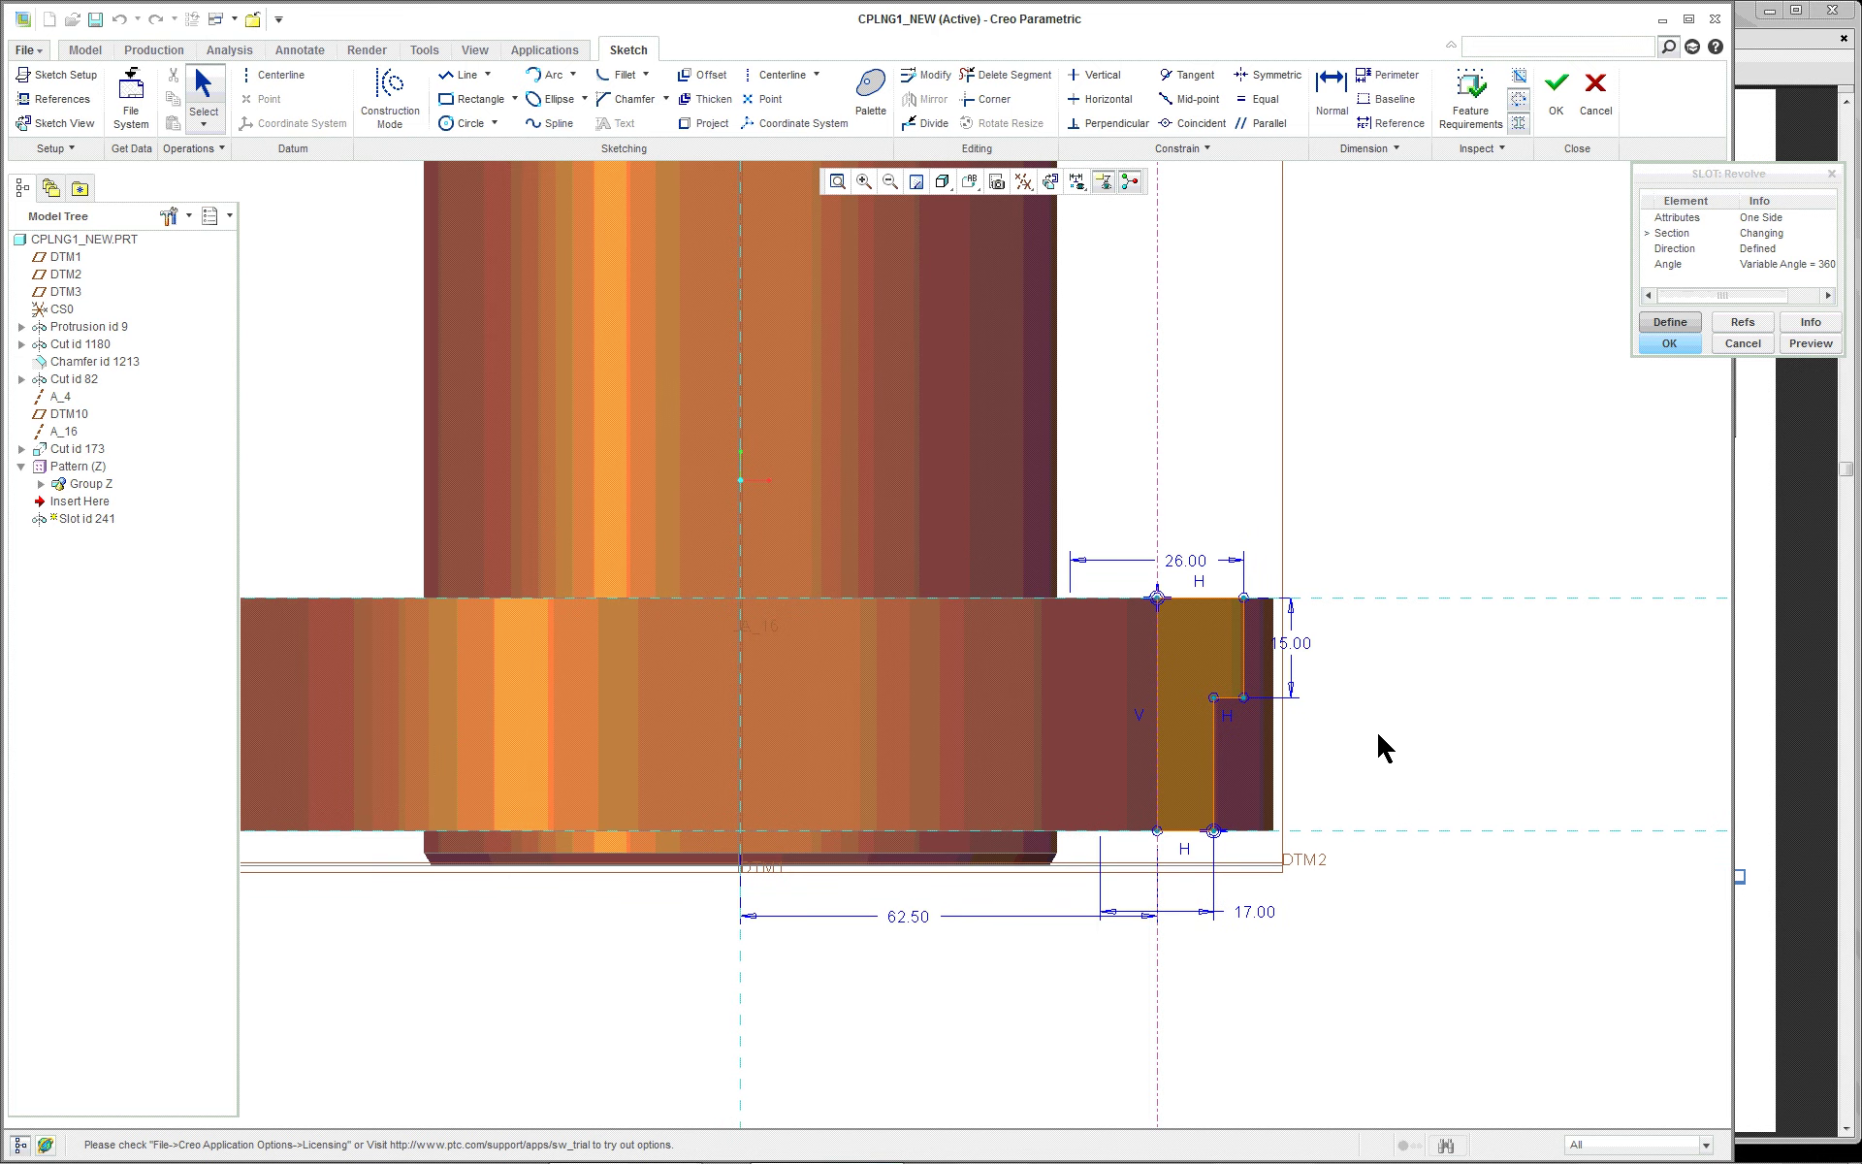
scroll(1161, 914, "down", 1)
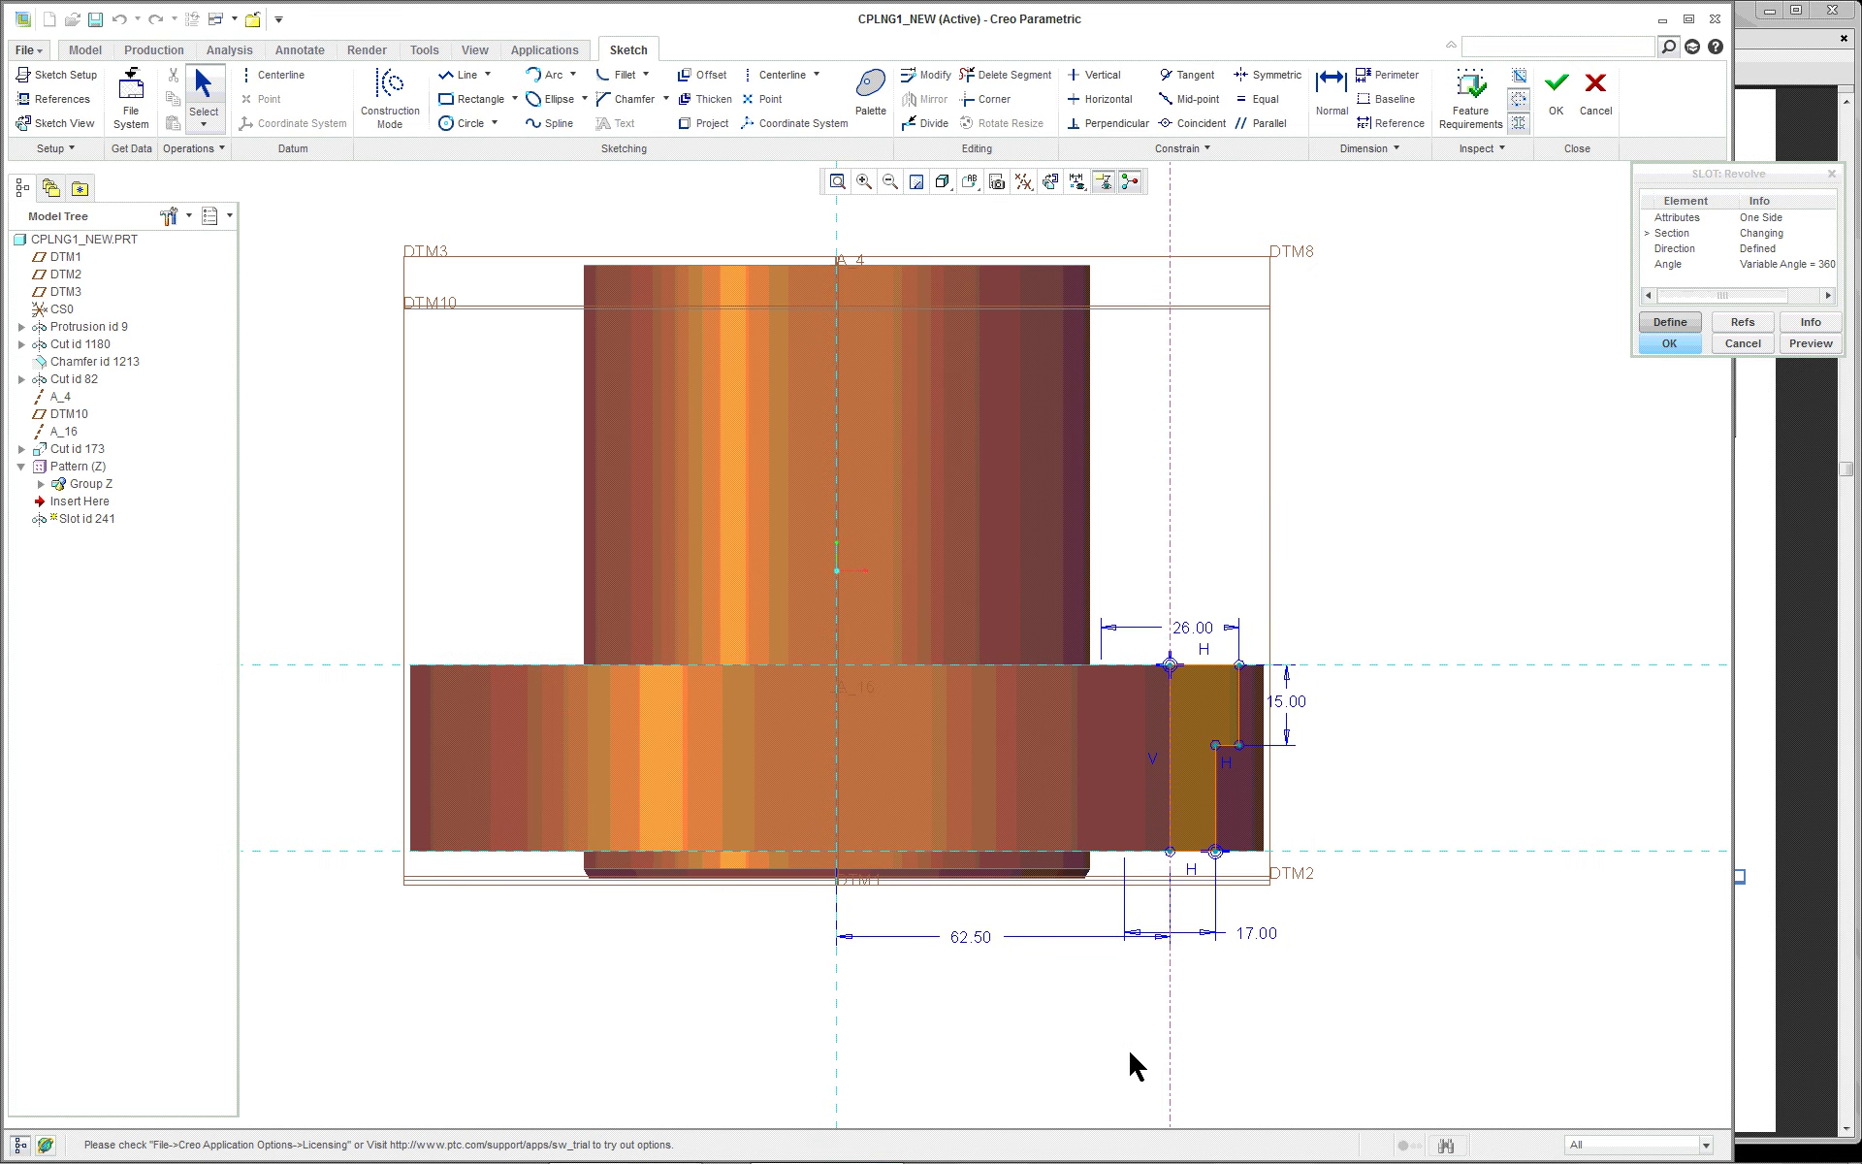
middle_click_drag(1129, 1047, 1131, 892)
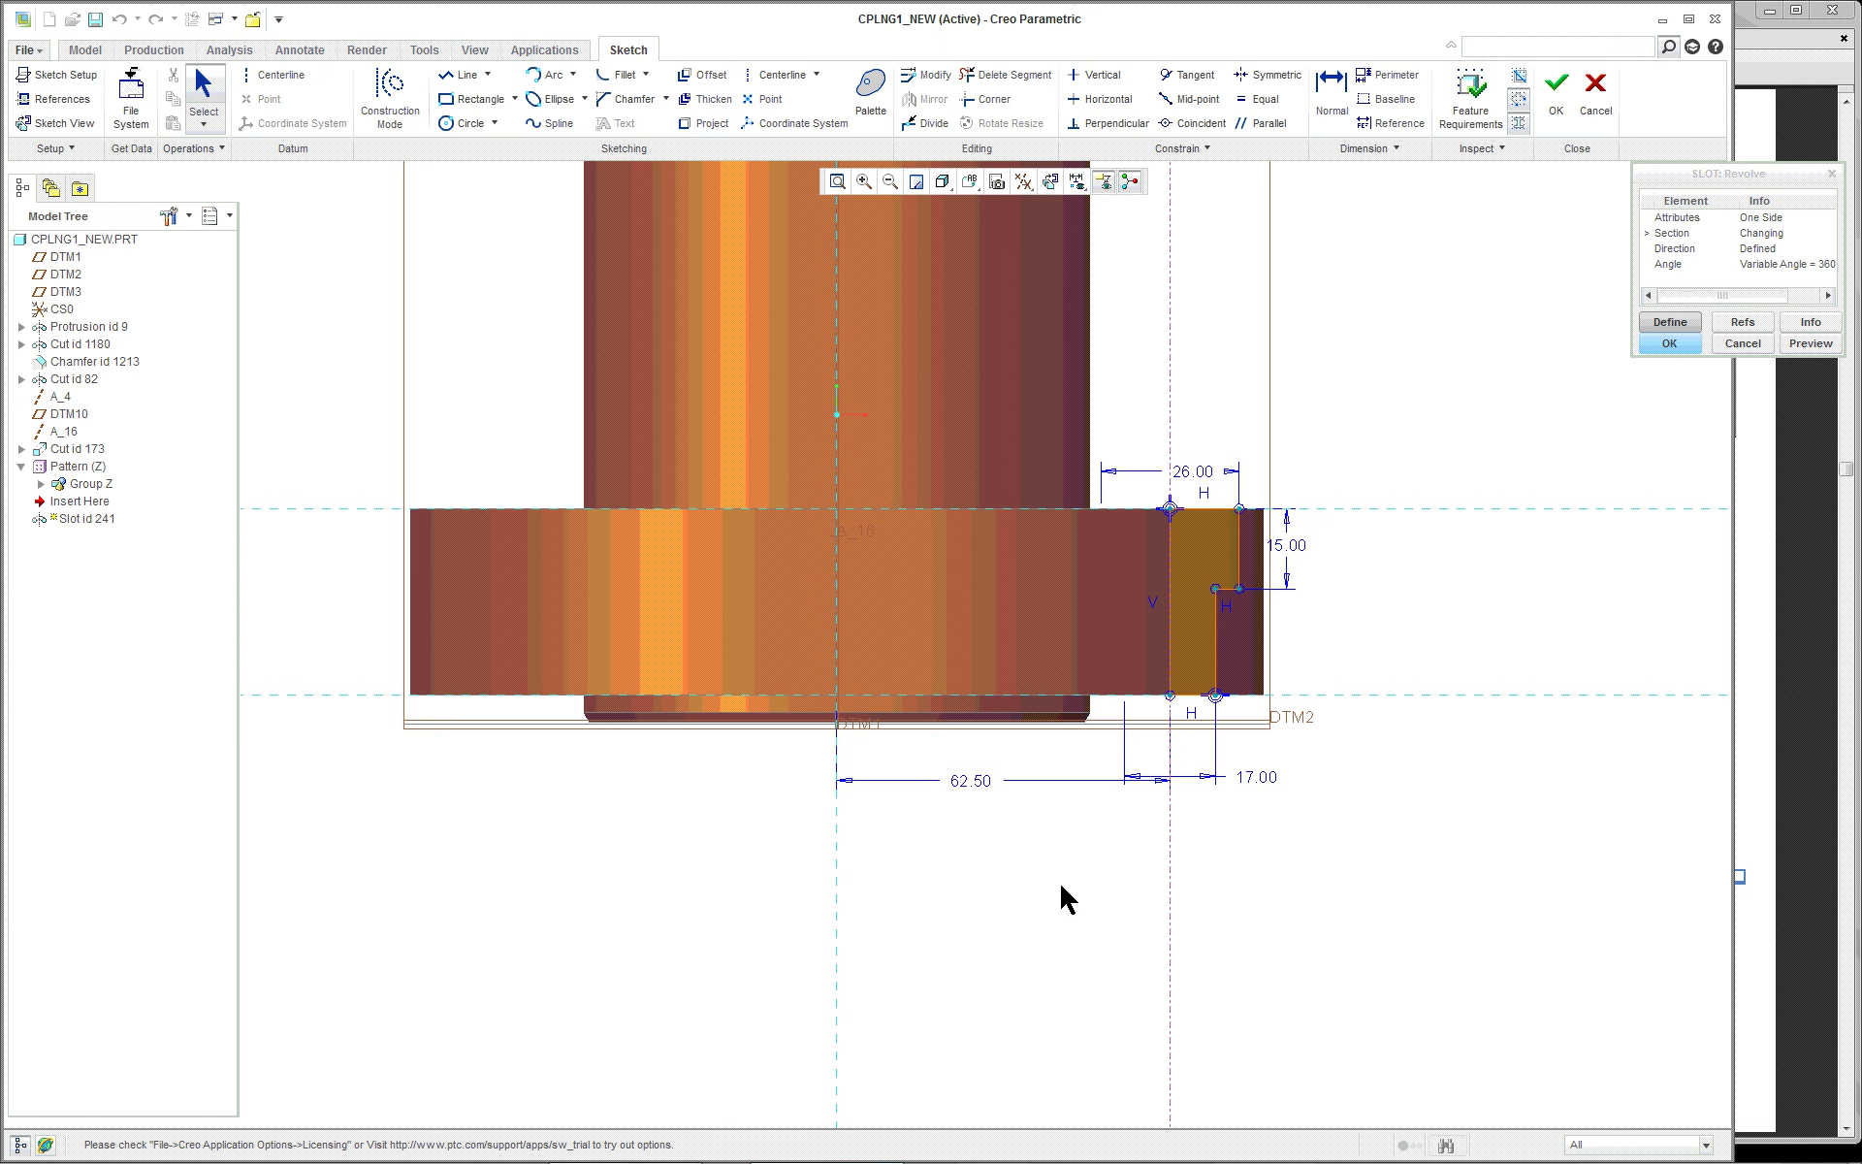
right_click(1272, 848)
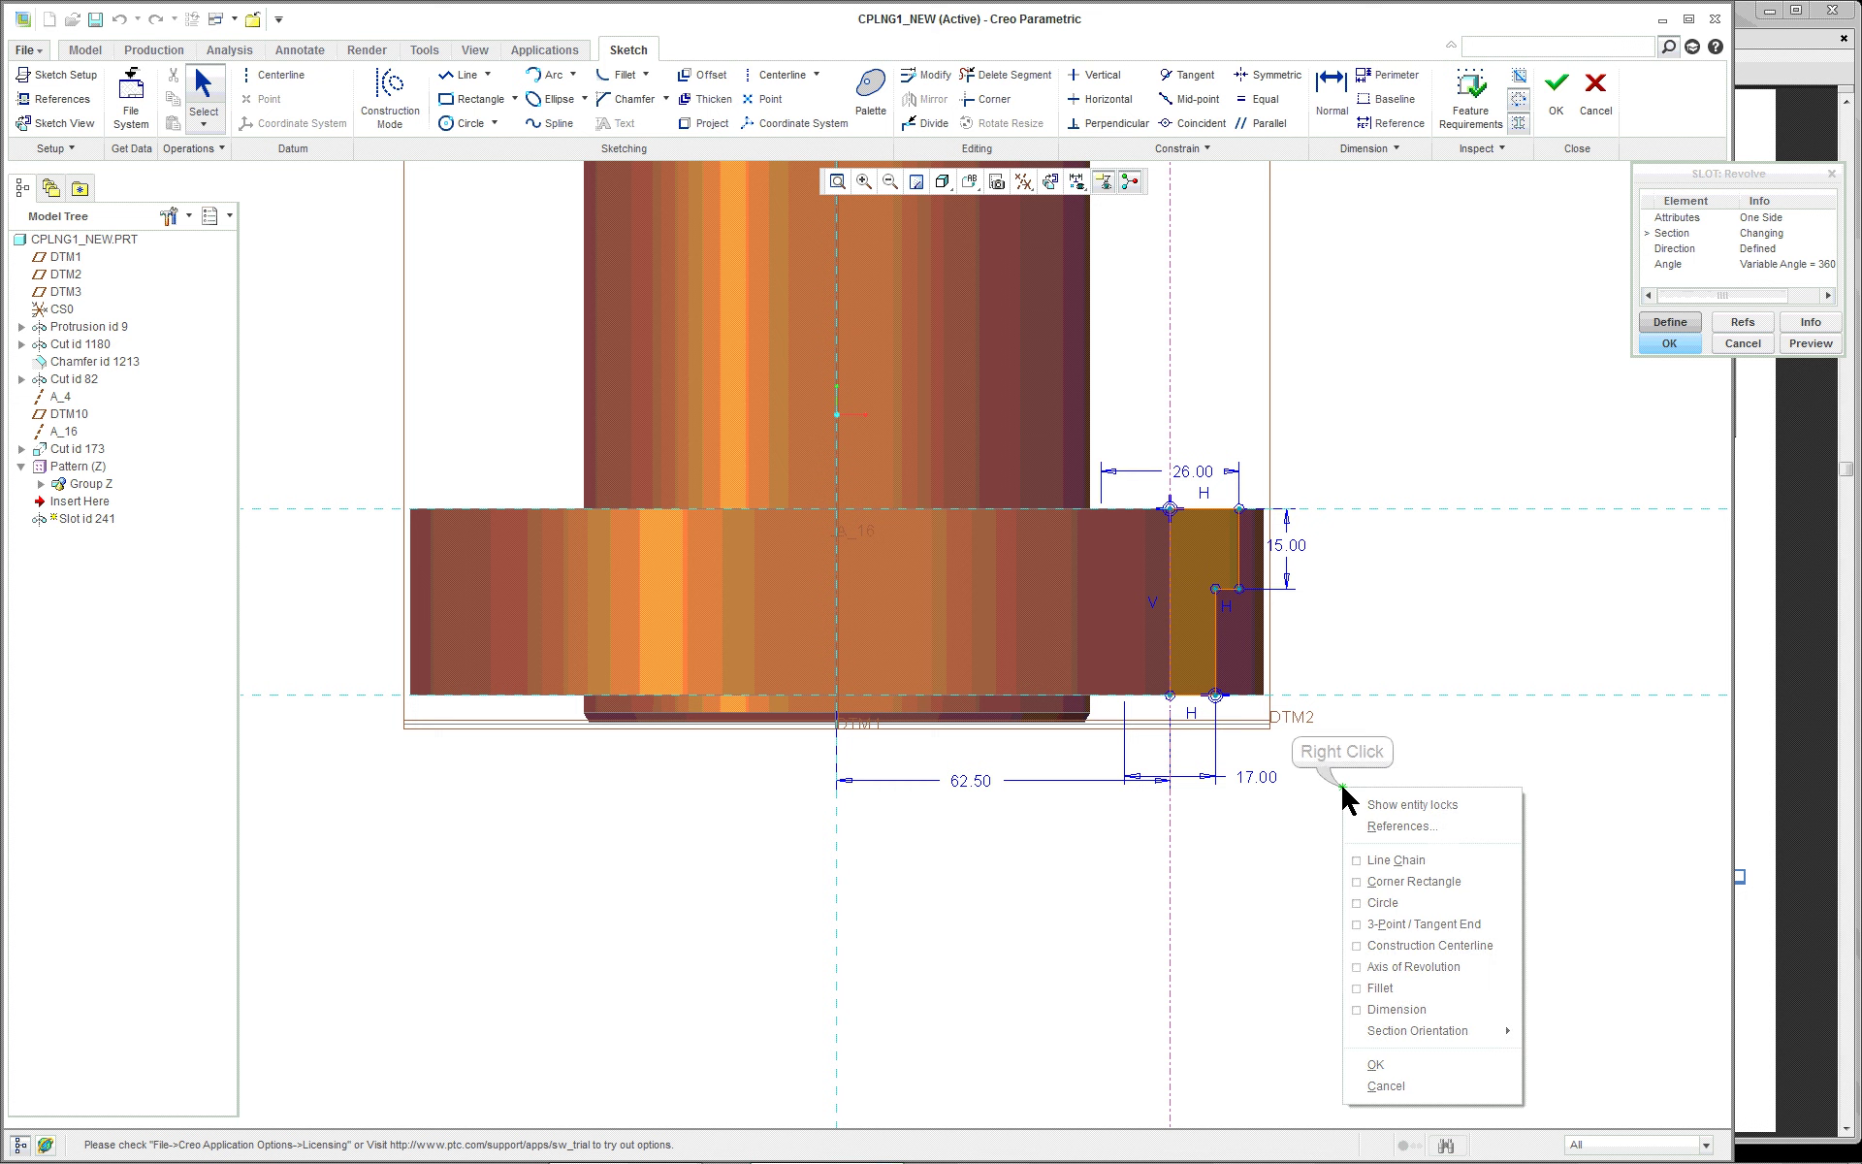
left_click(1401, 1010)
left_click(836, 829)
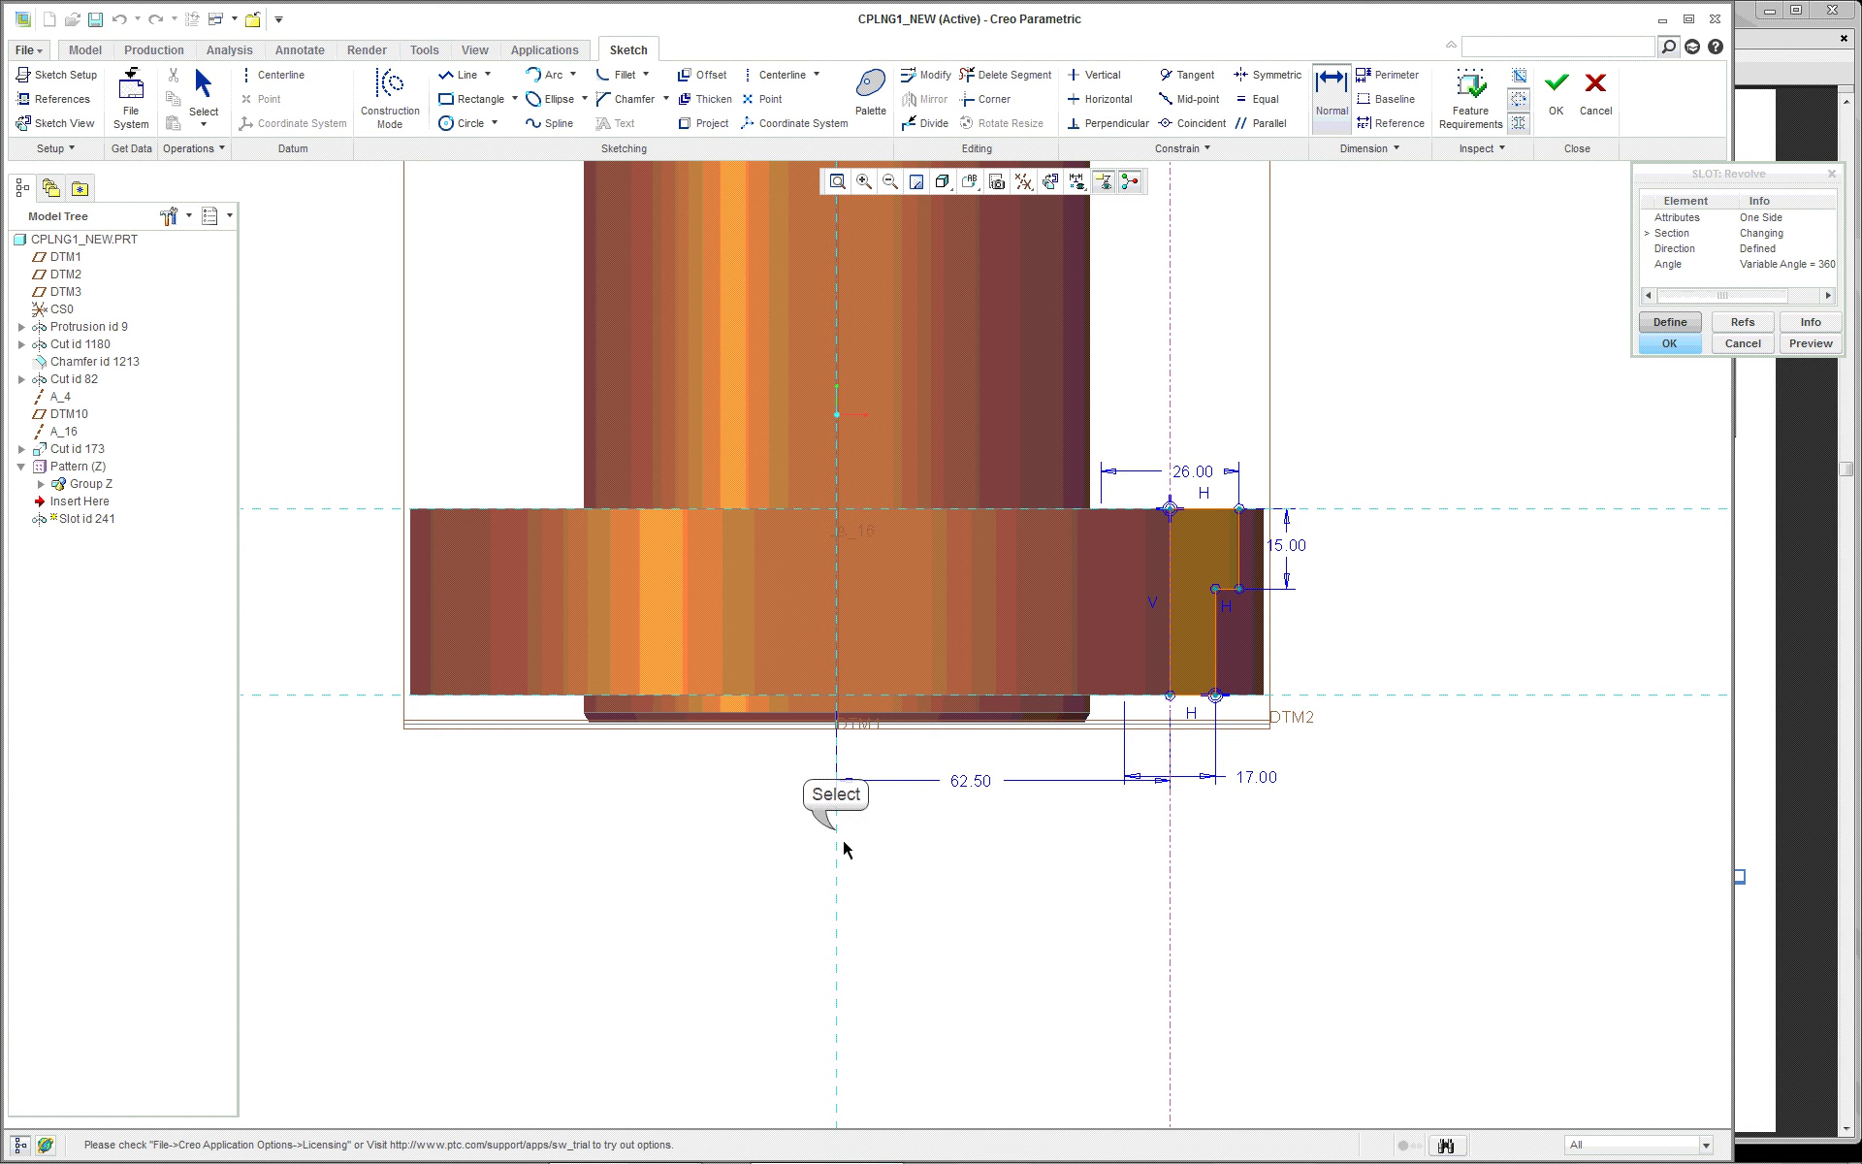
left_click(1171, 613)
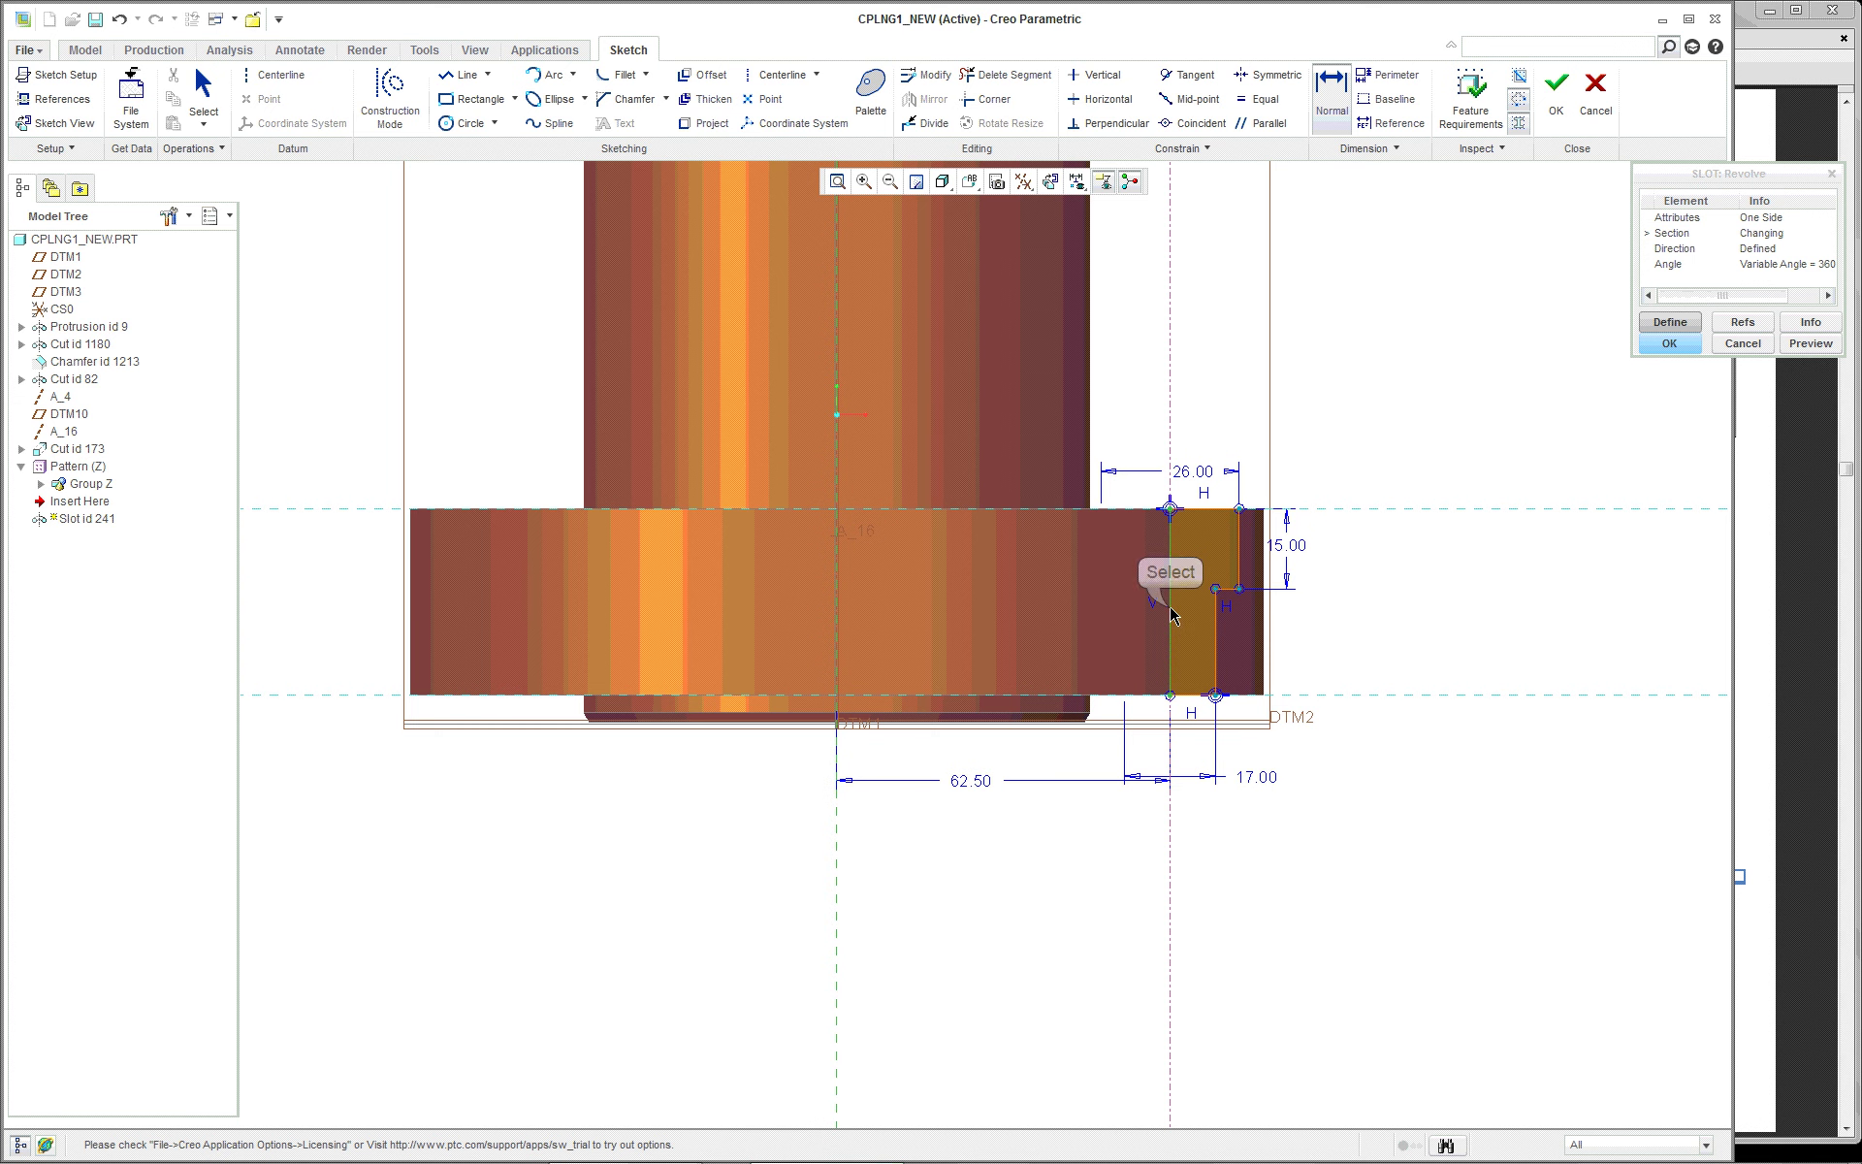
left_click(836, 880)
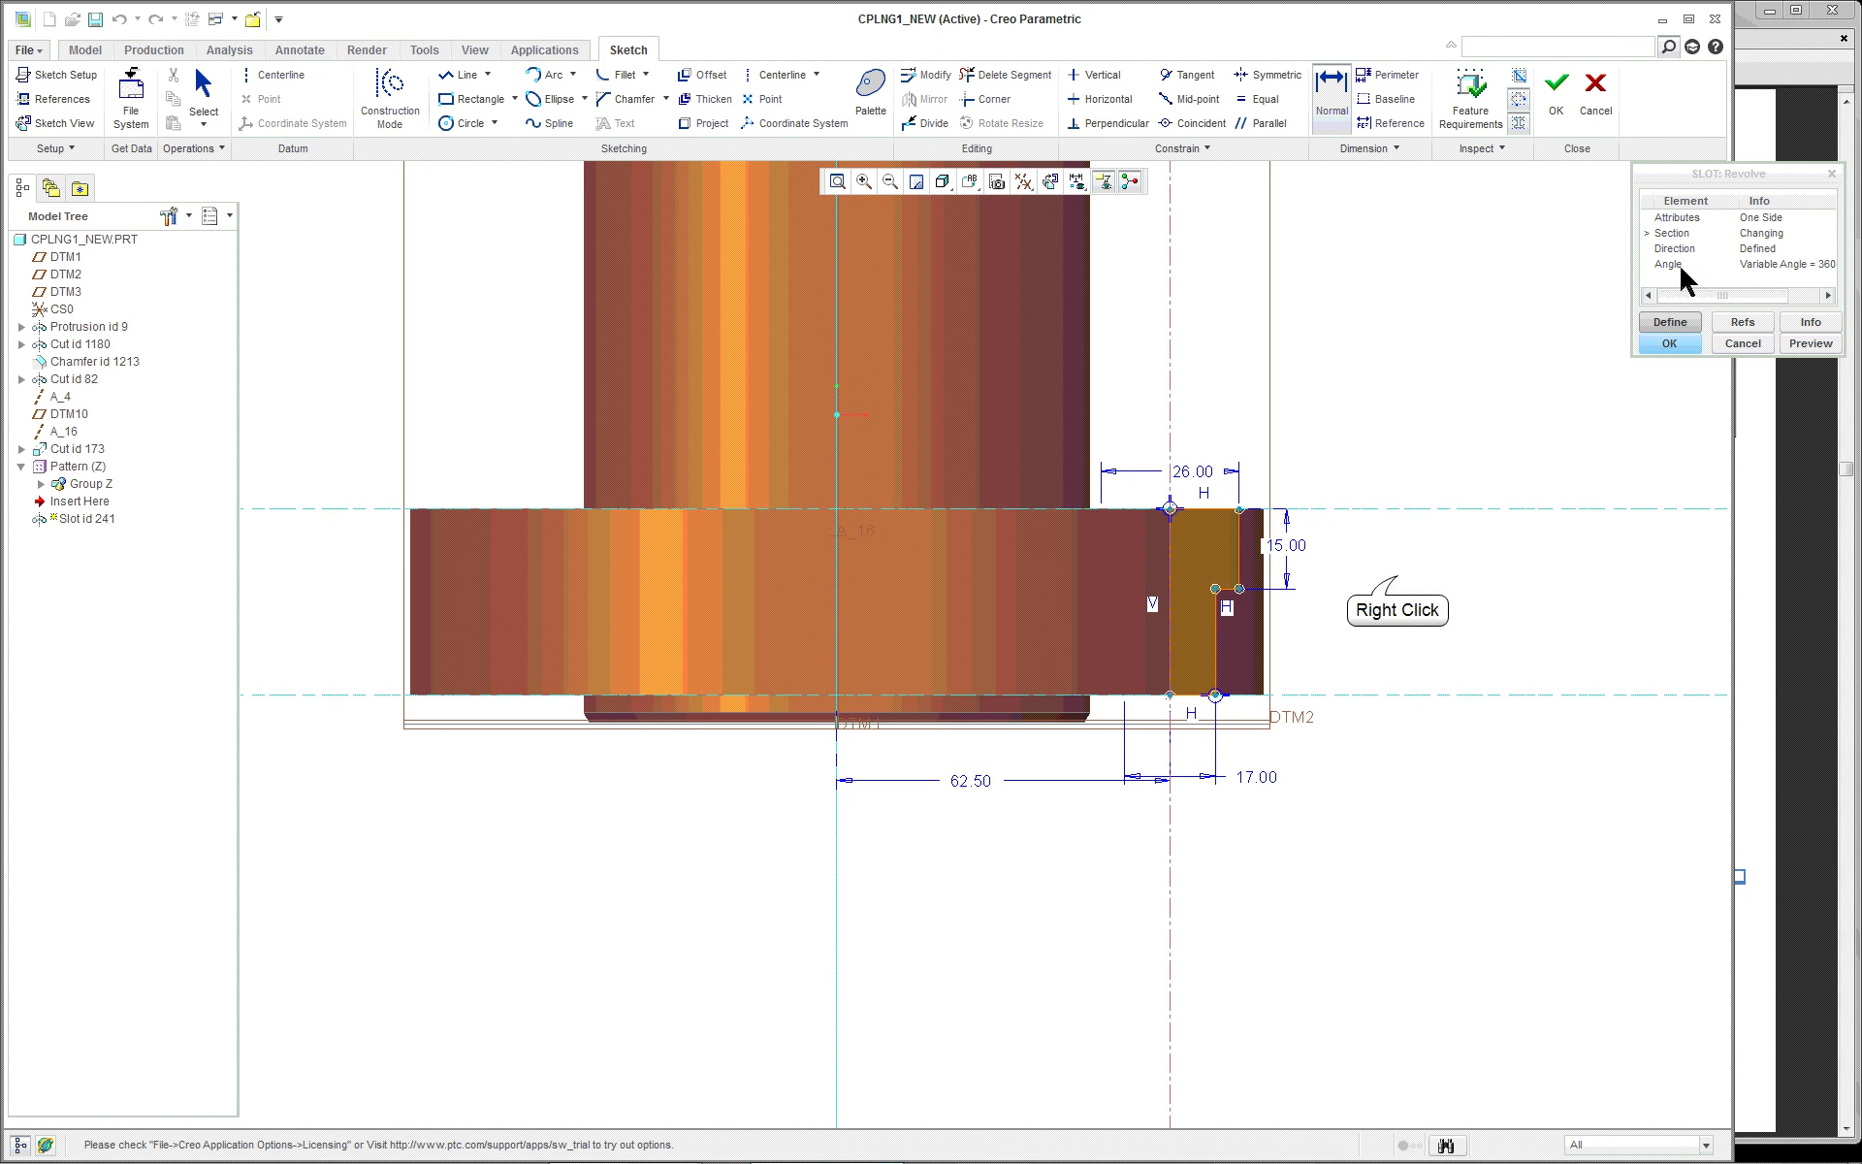
Retry the diameter dimension about the central reference, undoing the conflicting dimension placed on the slot edge's height
right_click(1397, 582)
left_click(1355, 853)
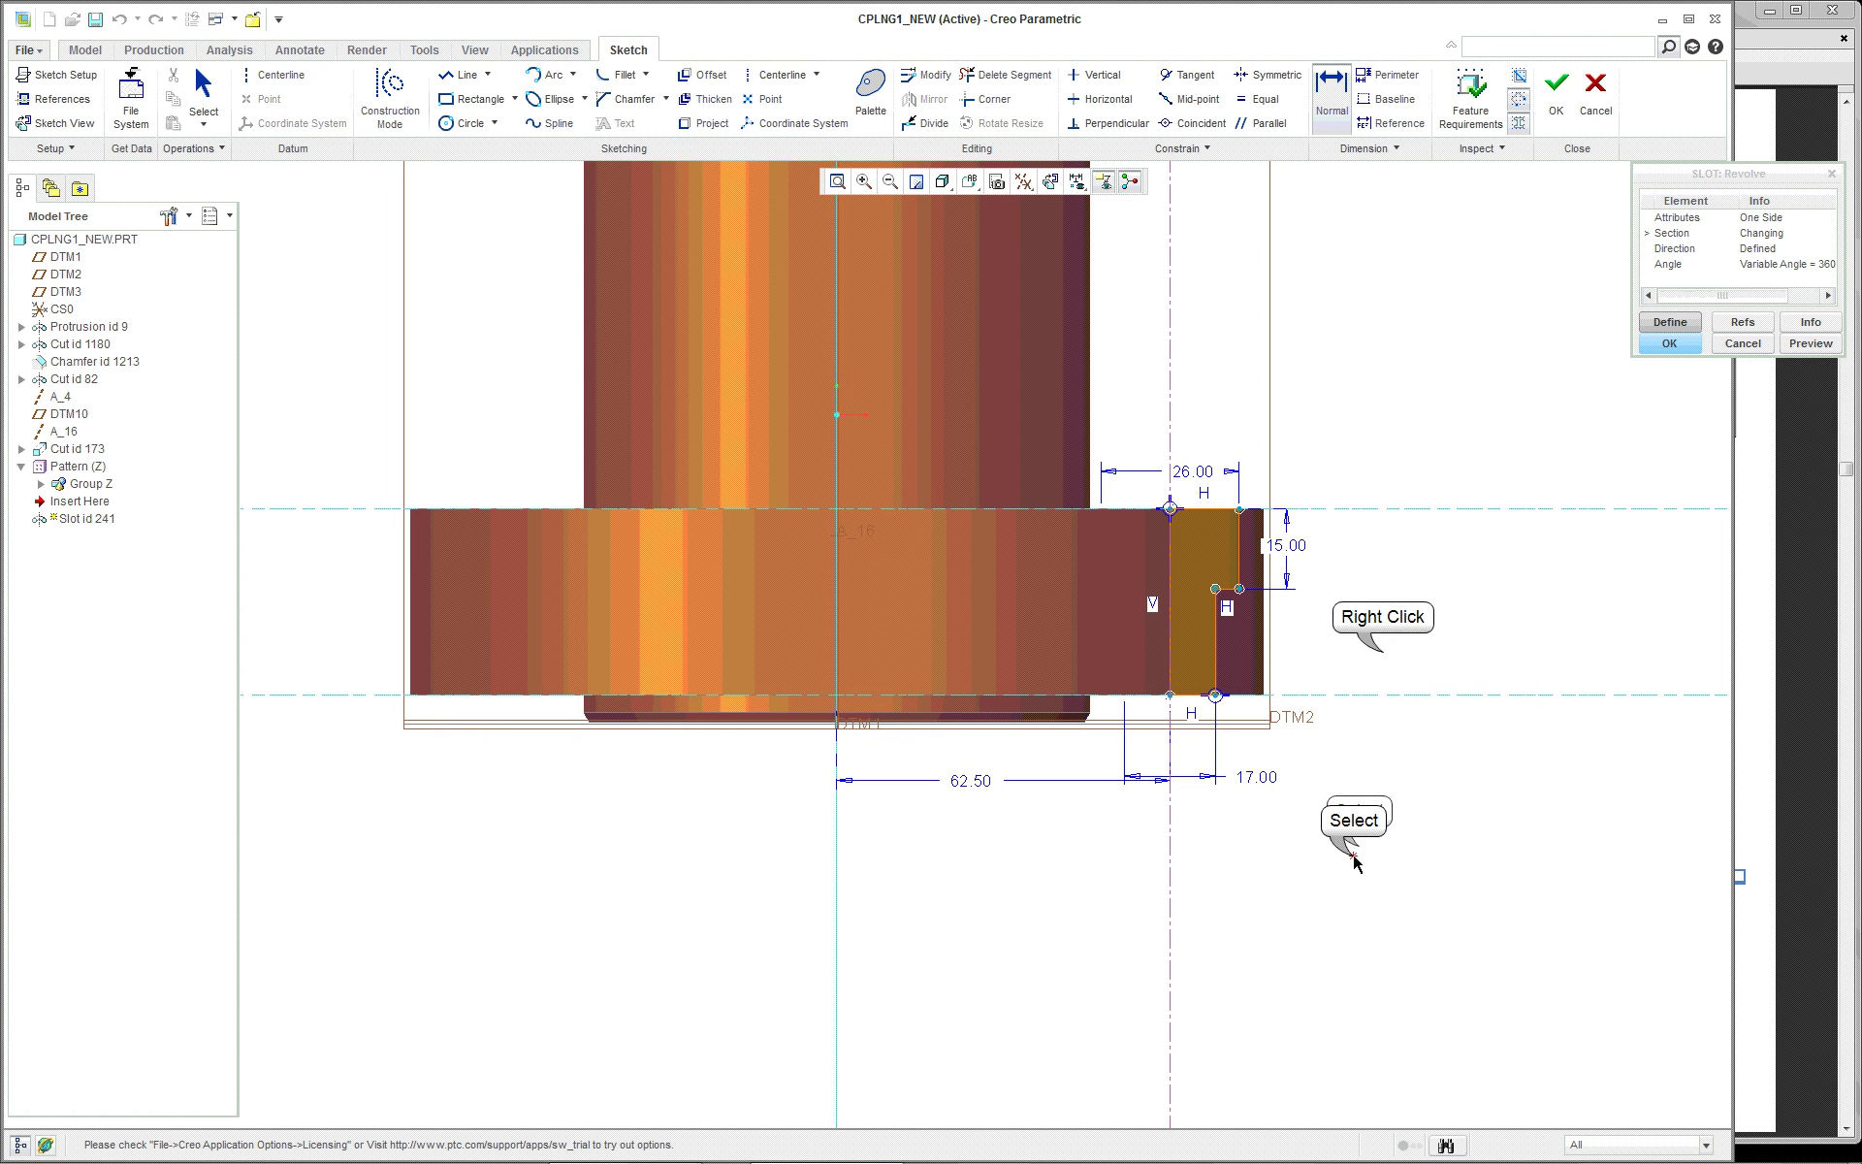
right_click(1382, 667)
left_click(1382, 885)
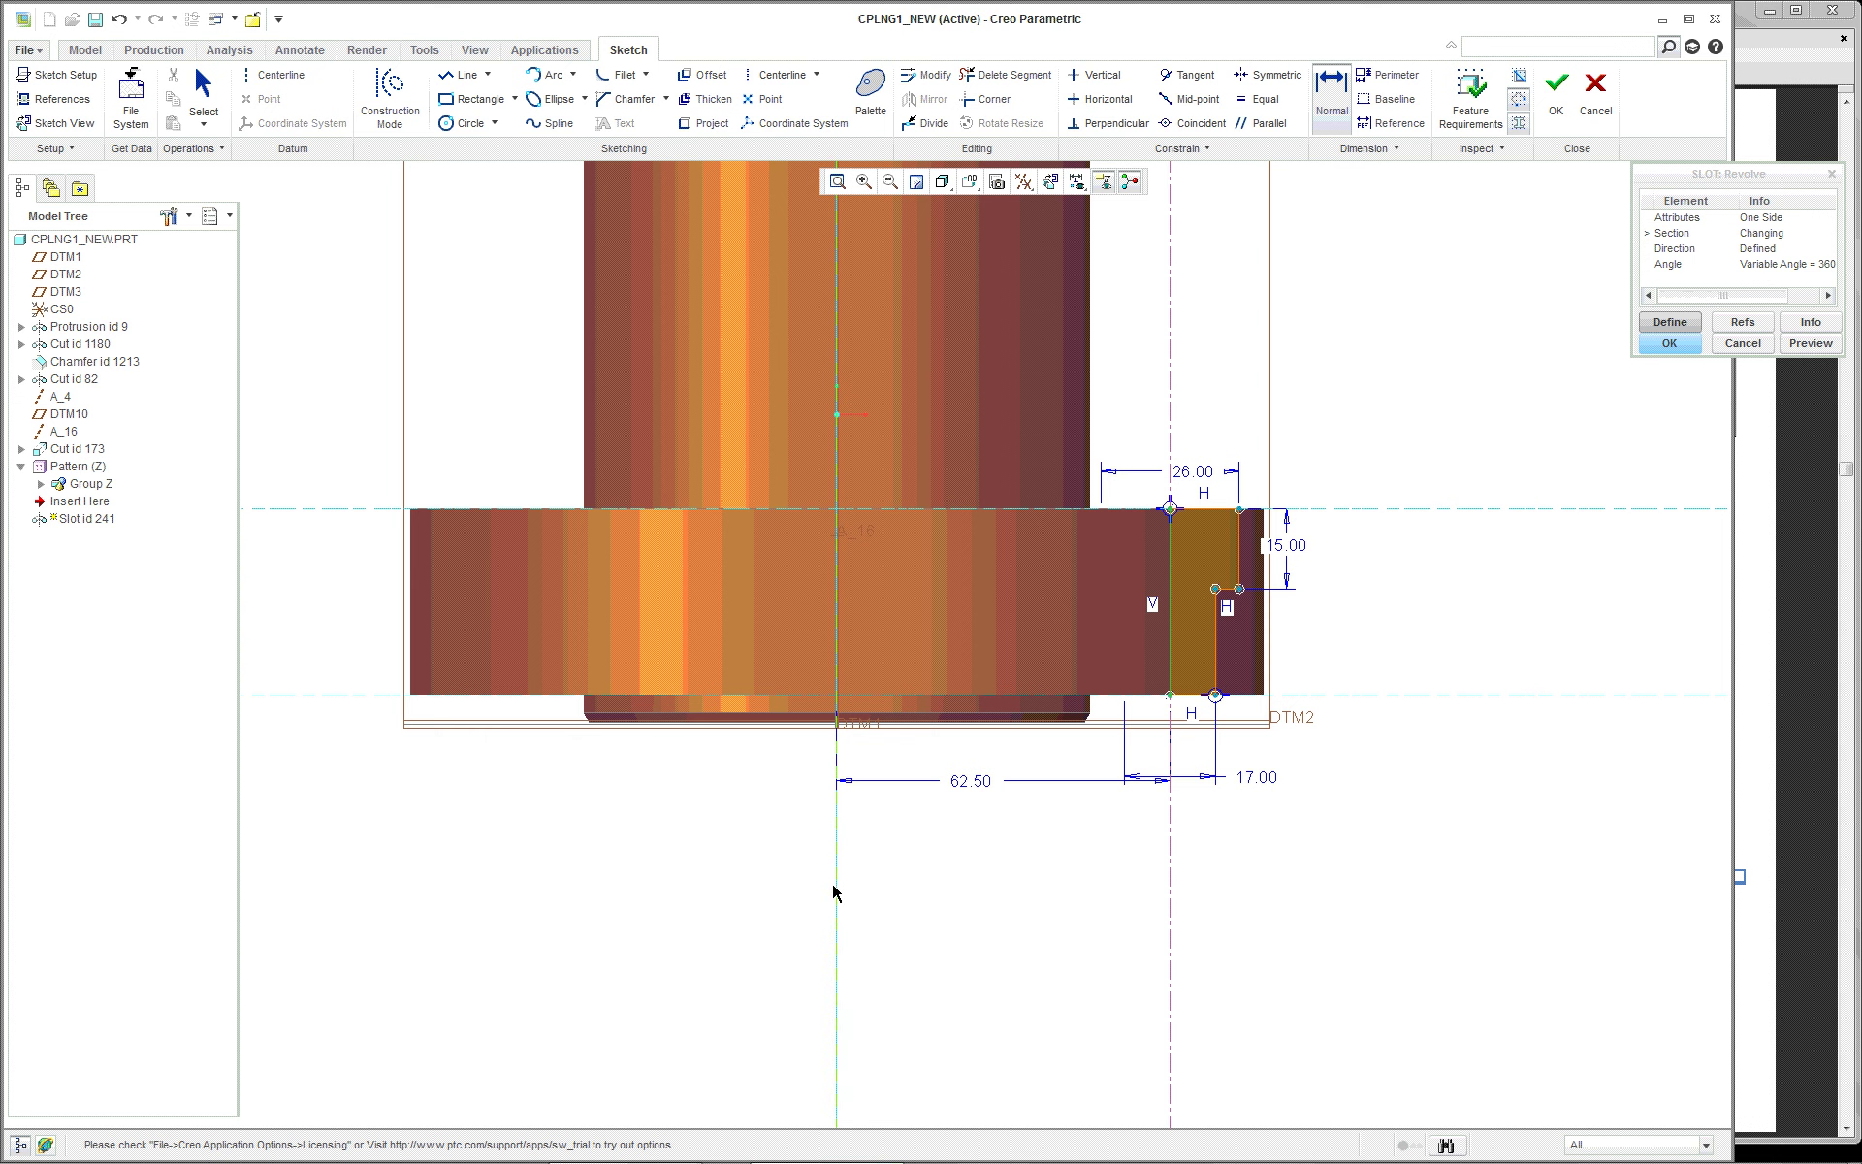
middle_click(1342, 783)
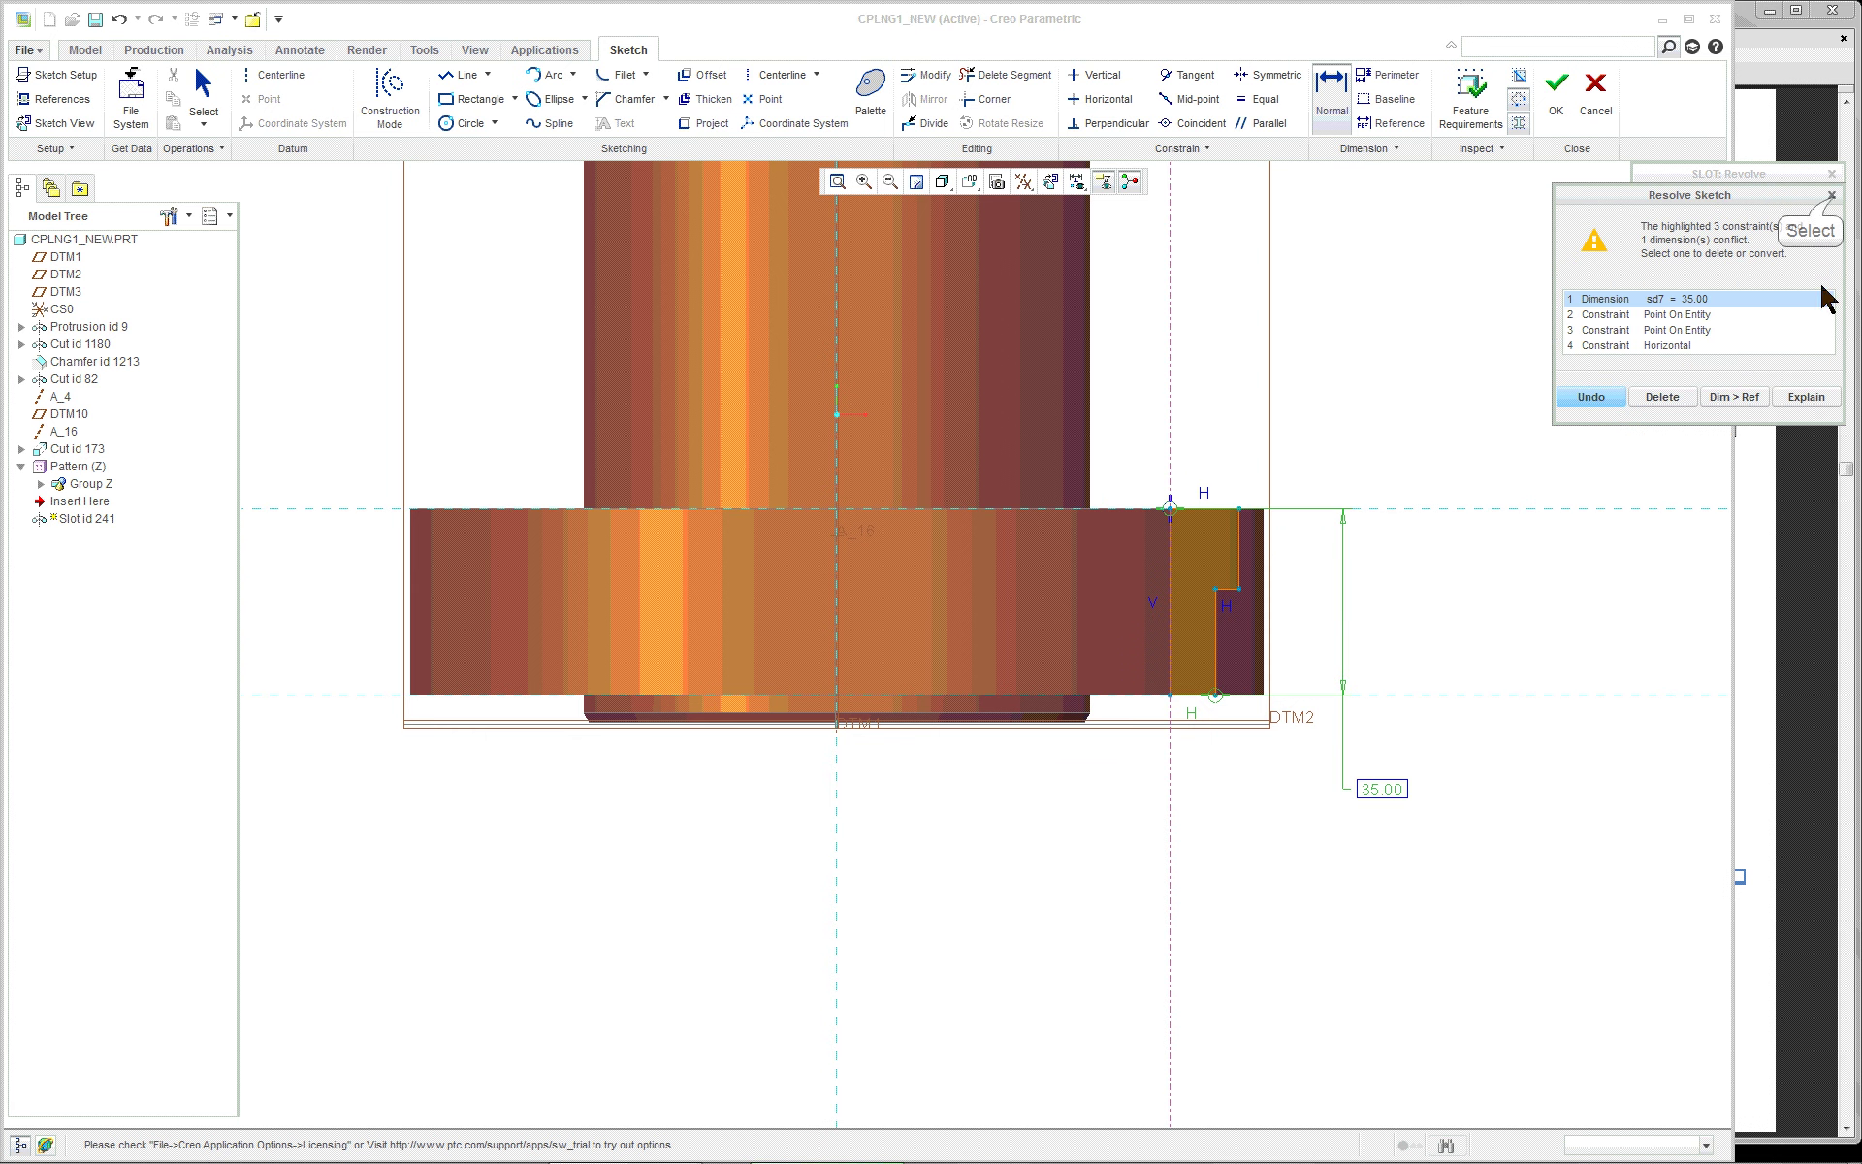
left_click(1590, 396)
right_click(1405, 449)
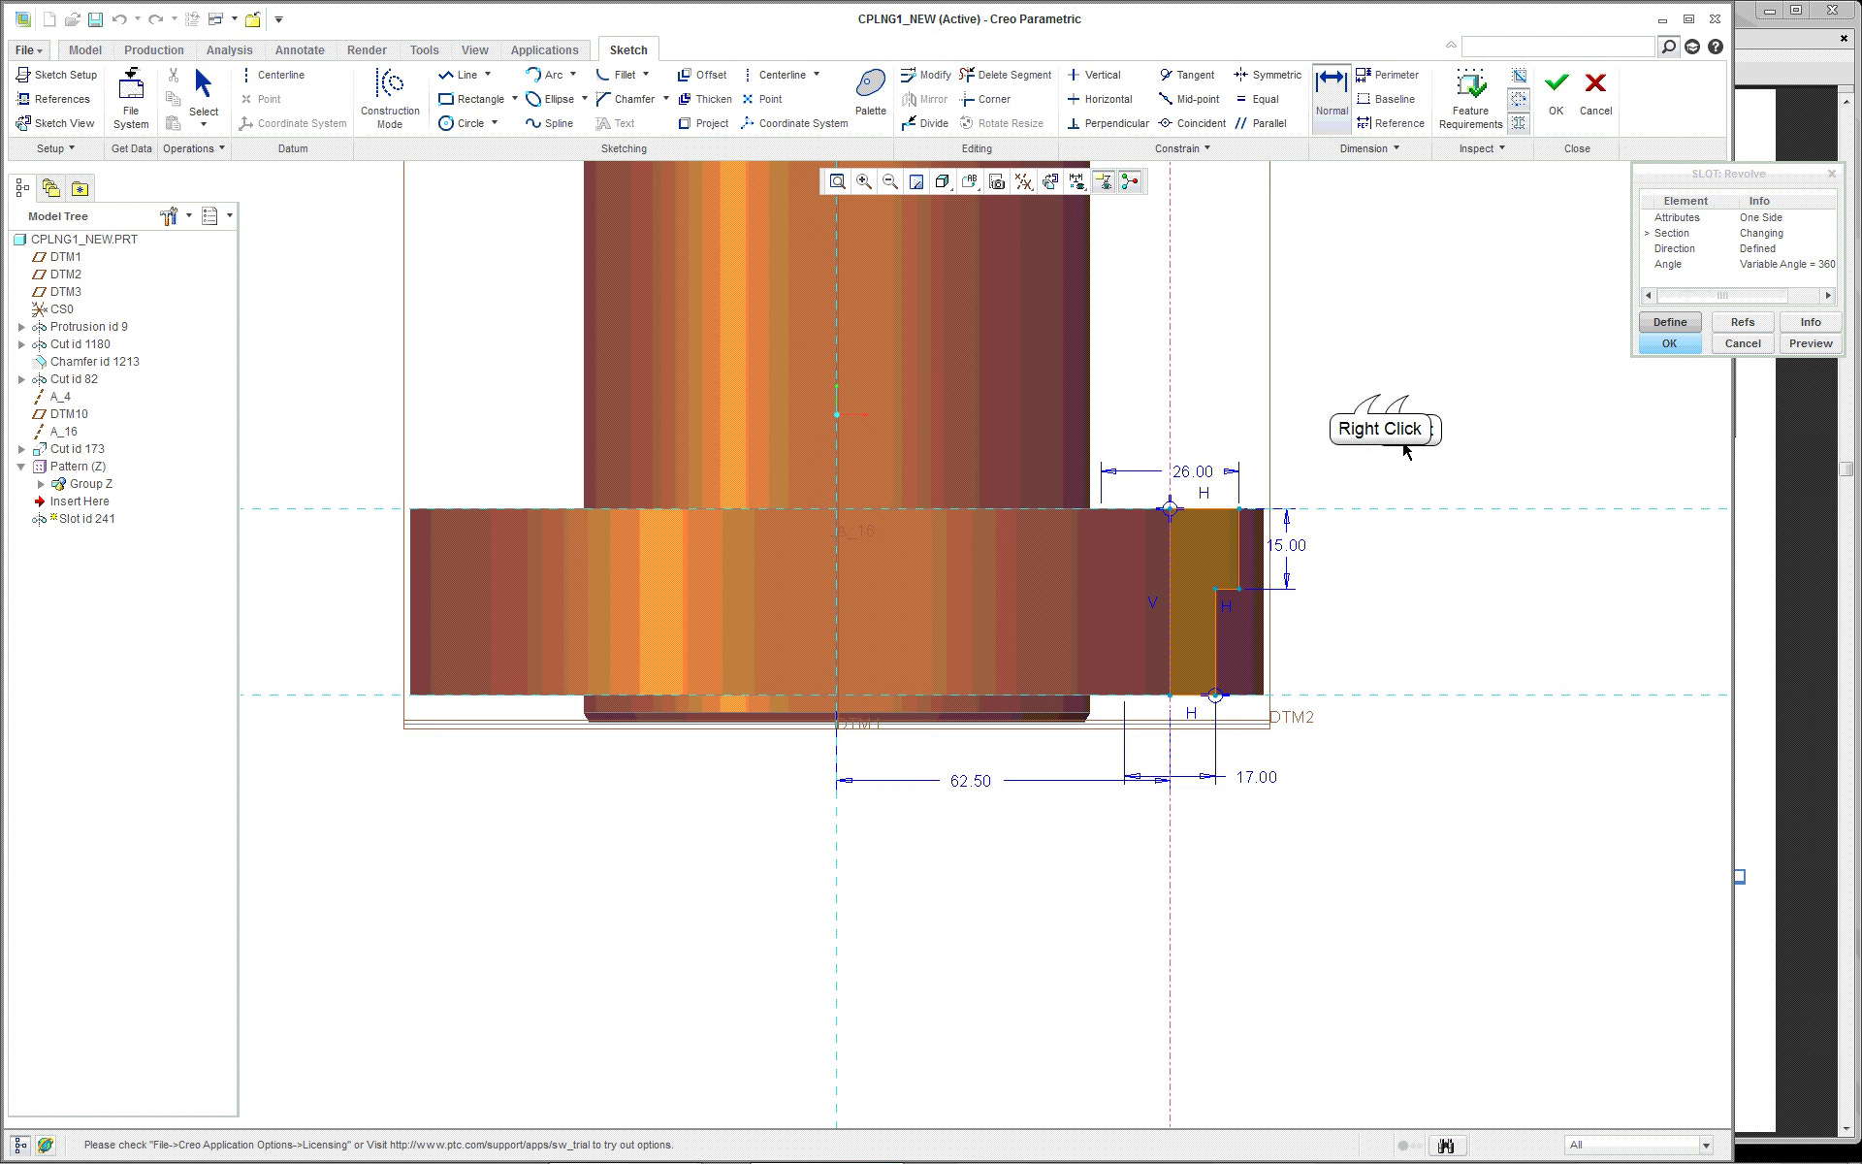
left_click(1336, 452)
left_click(838, 769)
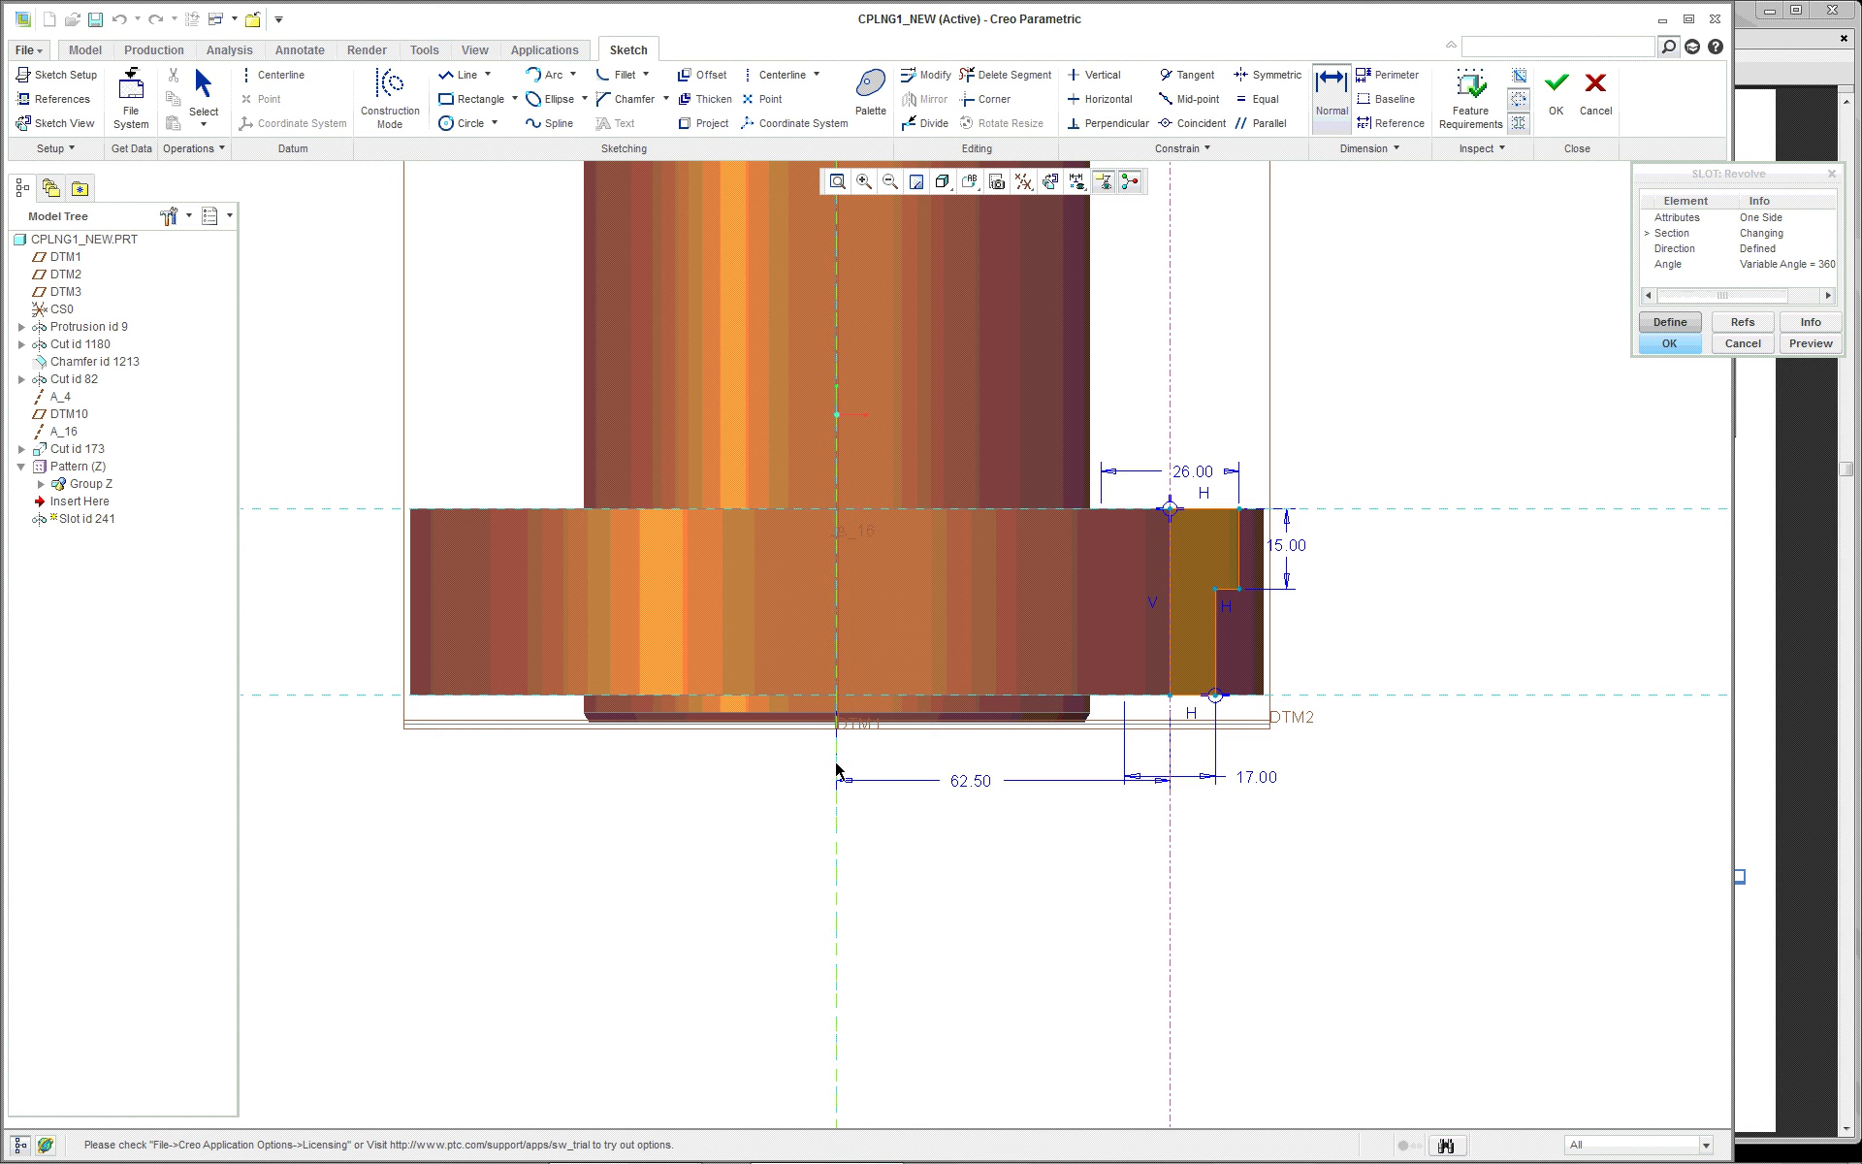
right_click(838, 771)
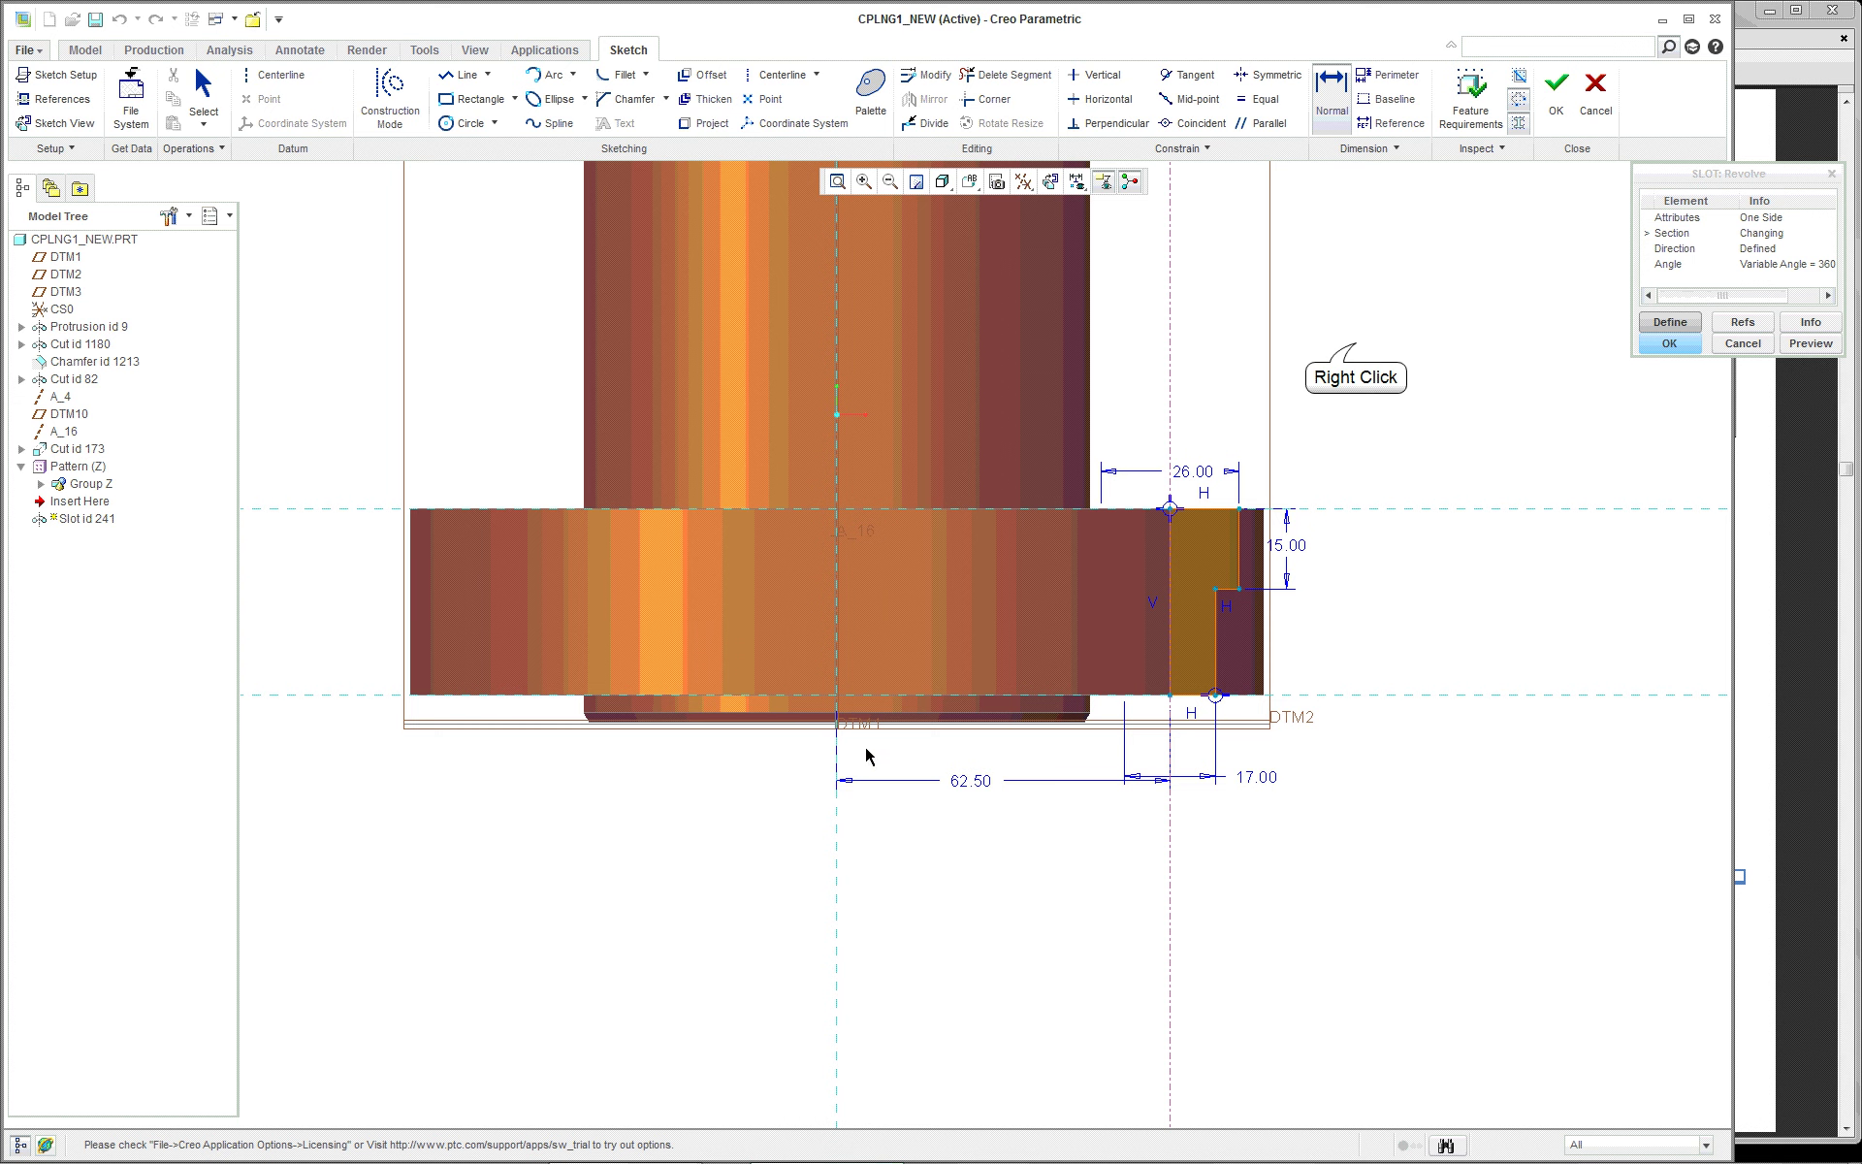
Add a vertical axis of revolution to the sketch along the coupling's central reference
right_click(1356, 349)
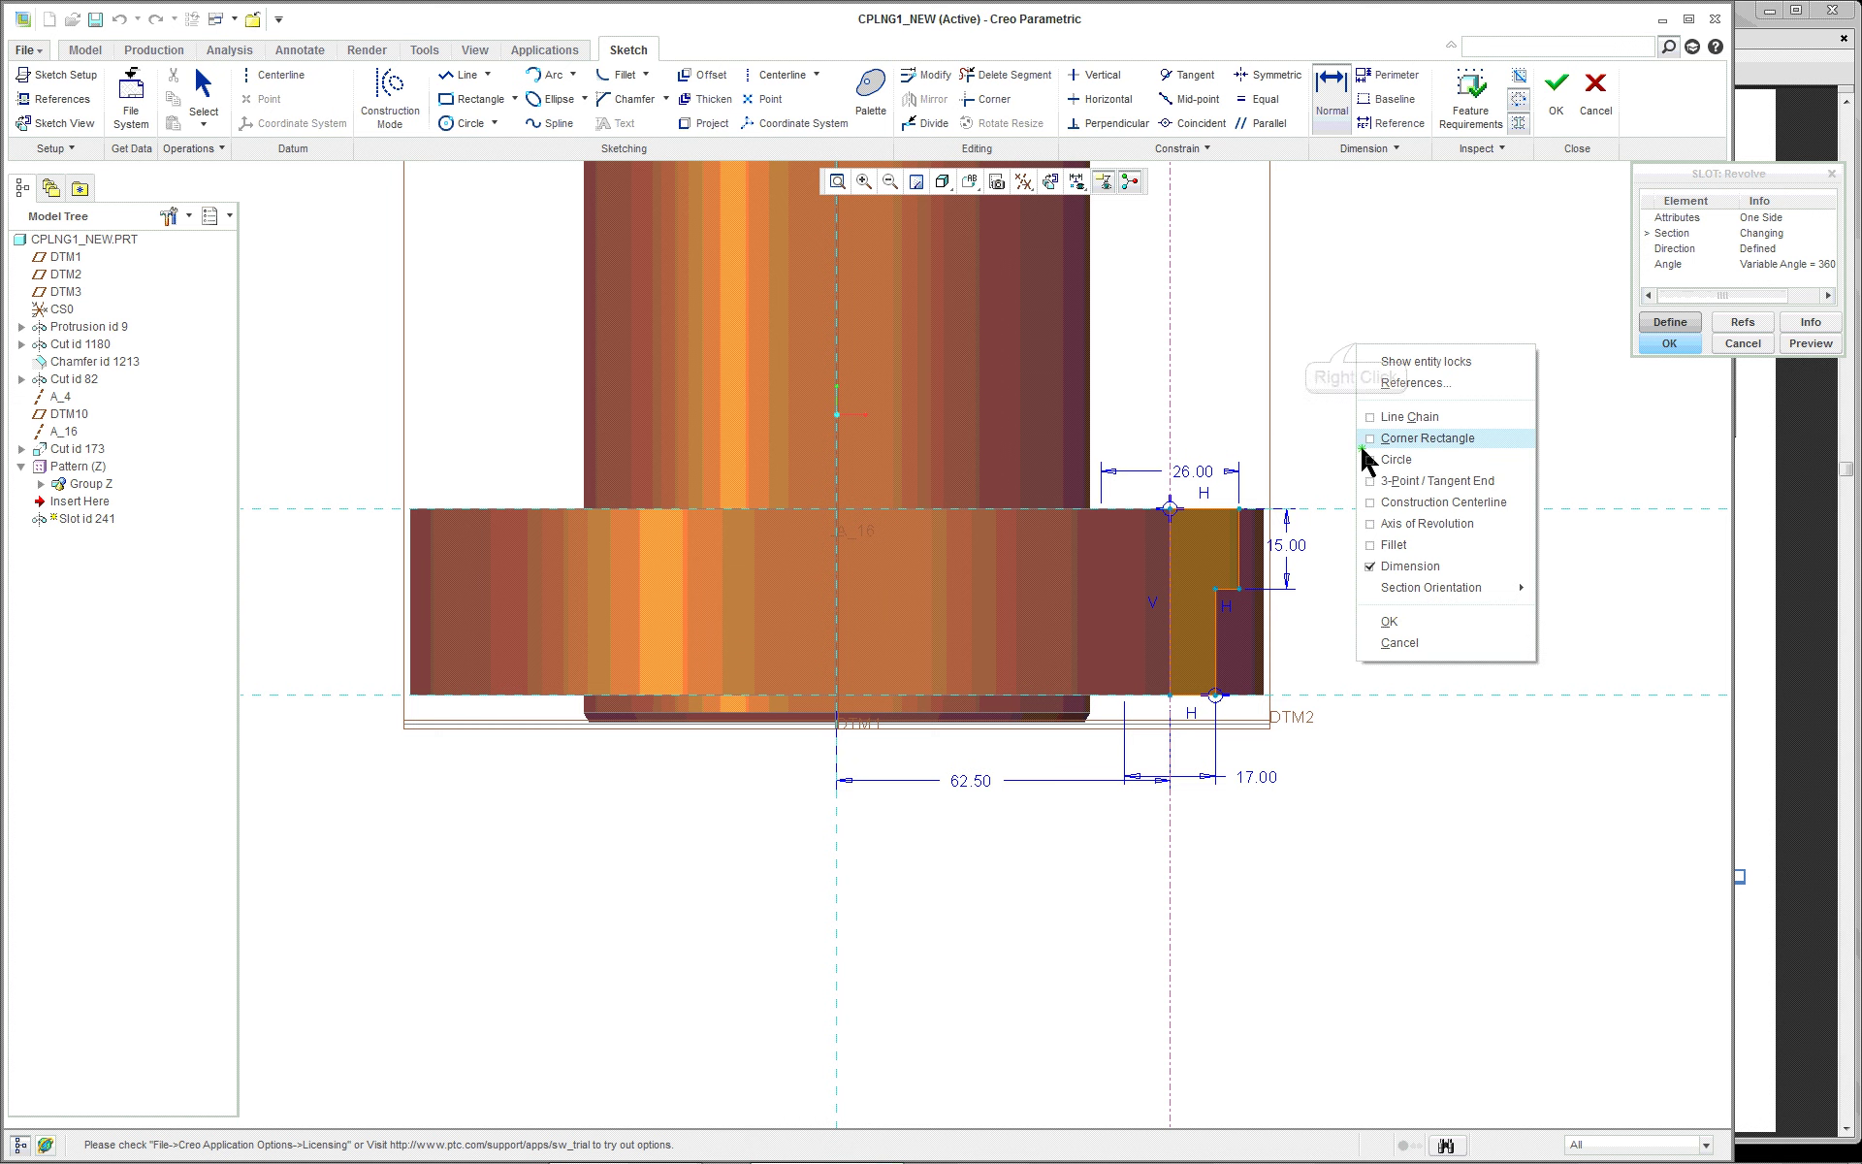
left_click(1435, 524)
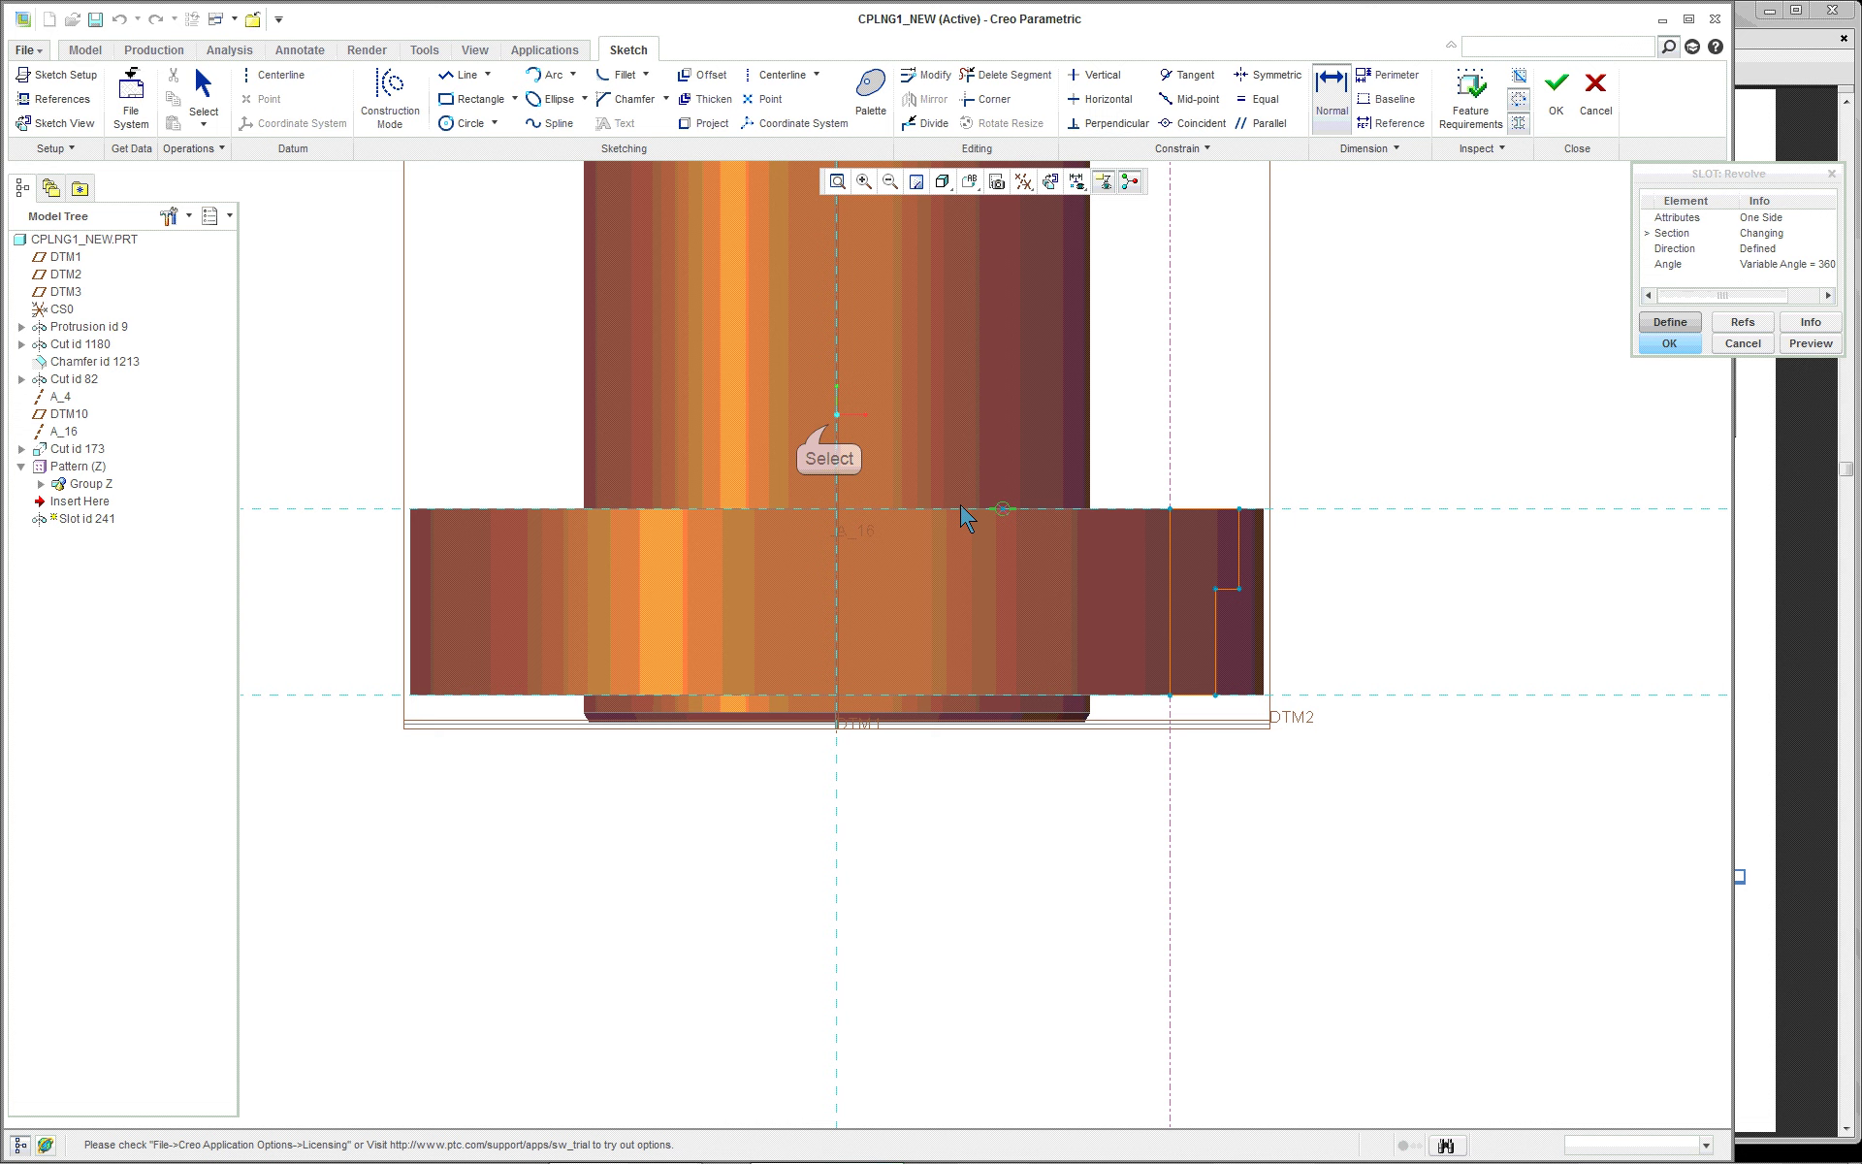
left_click(837, 424)
left_click(836, 782)
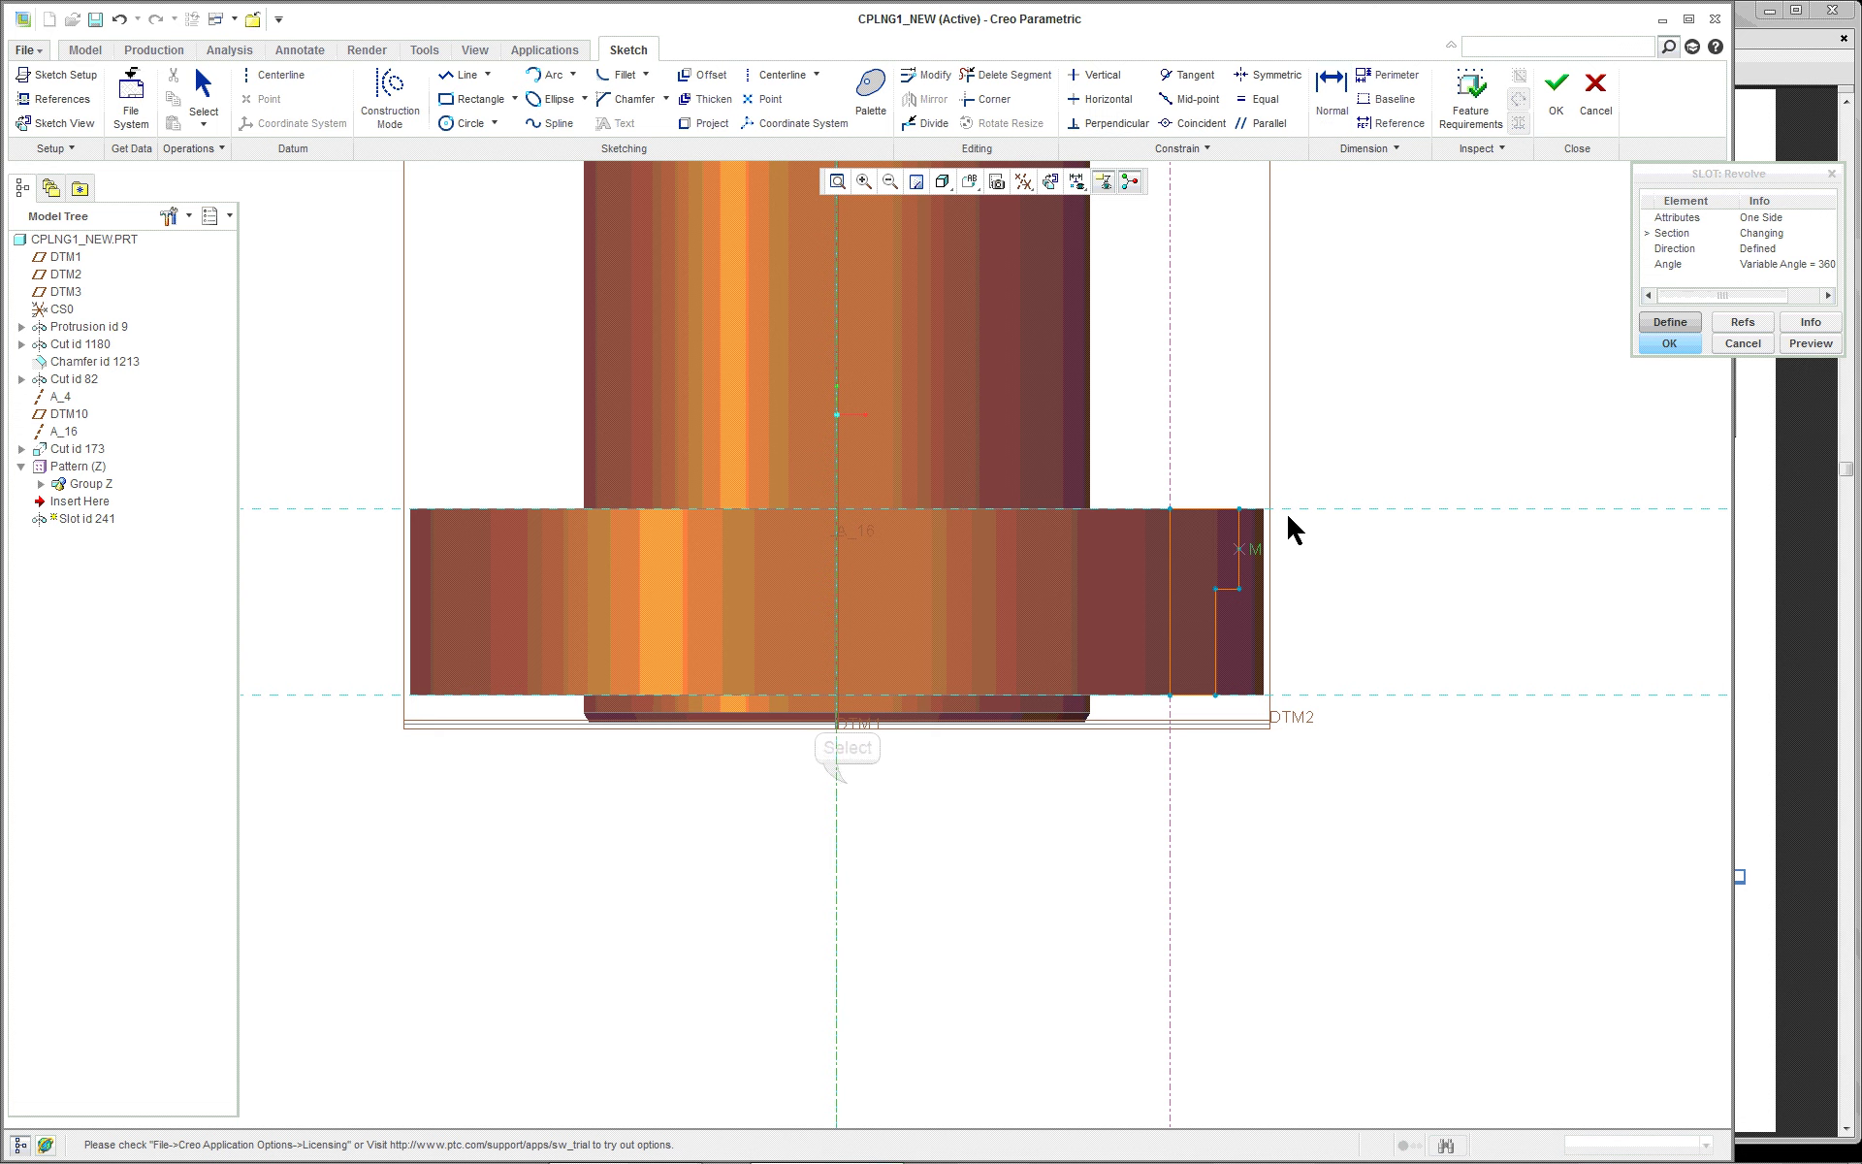
middle_click(1407, 424)
Dimension the slot's vertical axis edge as a diameter about the new central axis, deleting the conflicting 62.50 dimension
right_click(1537, 374)
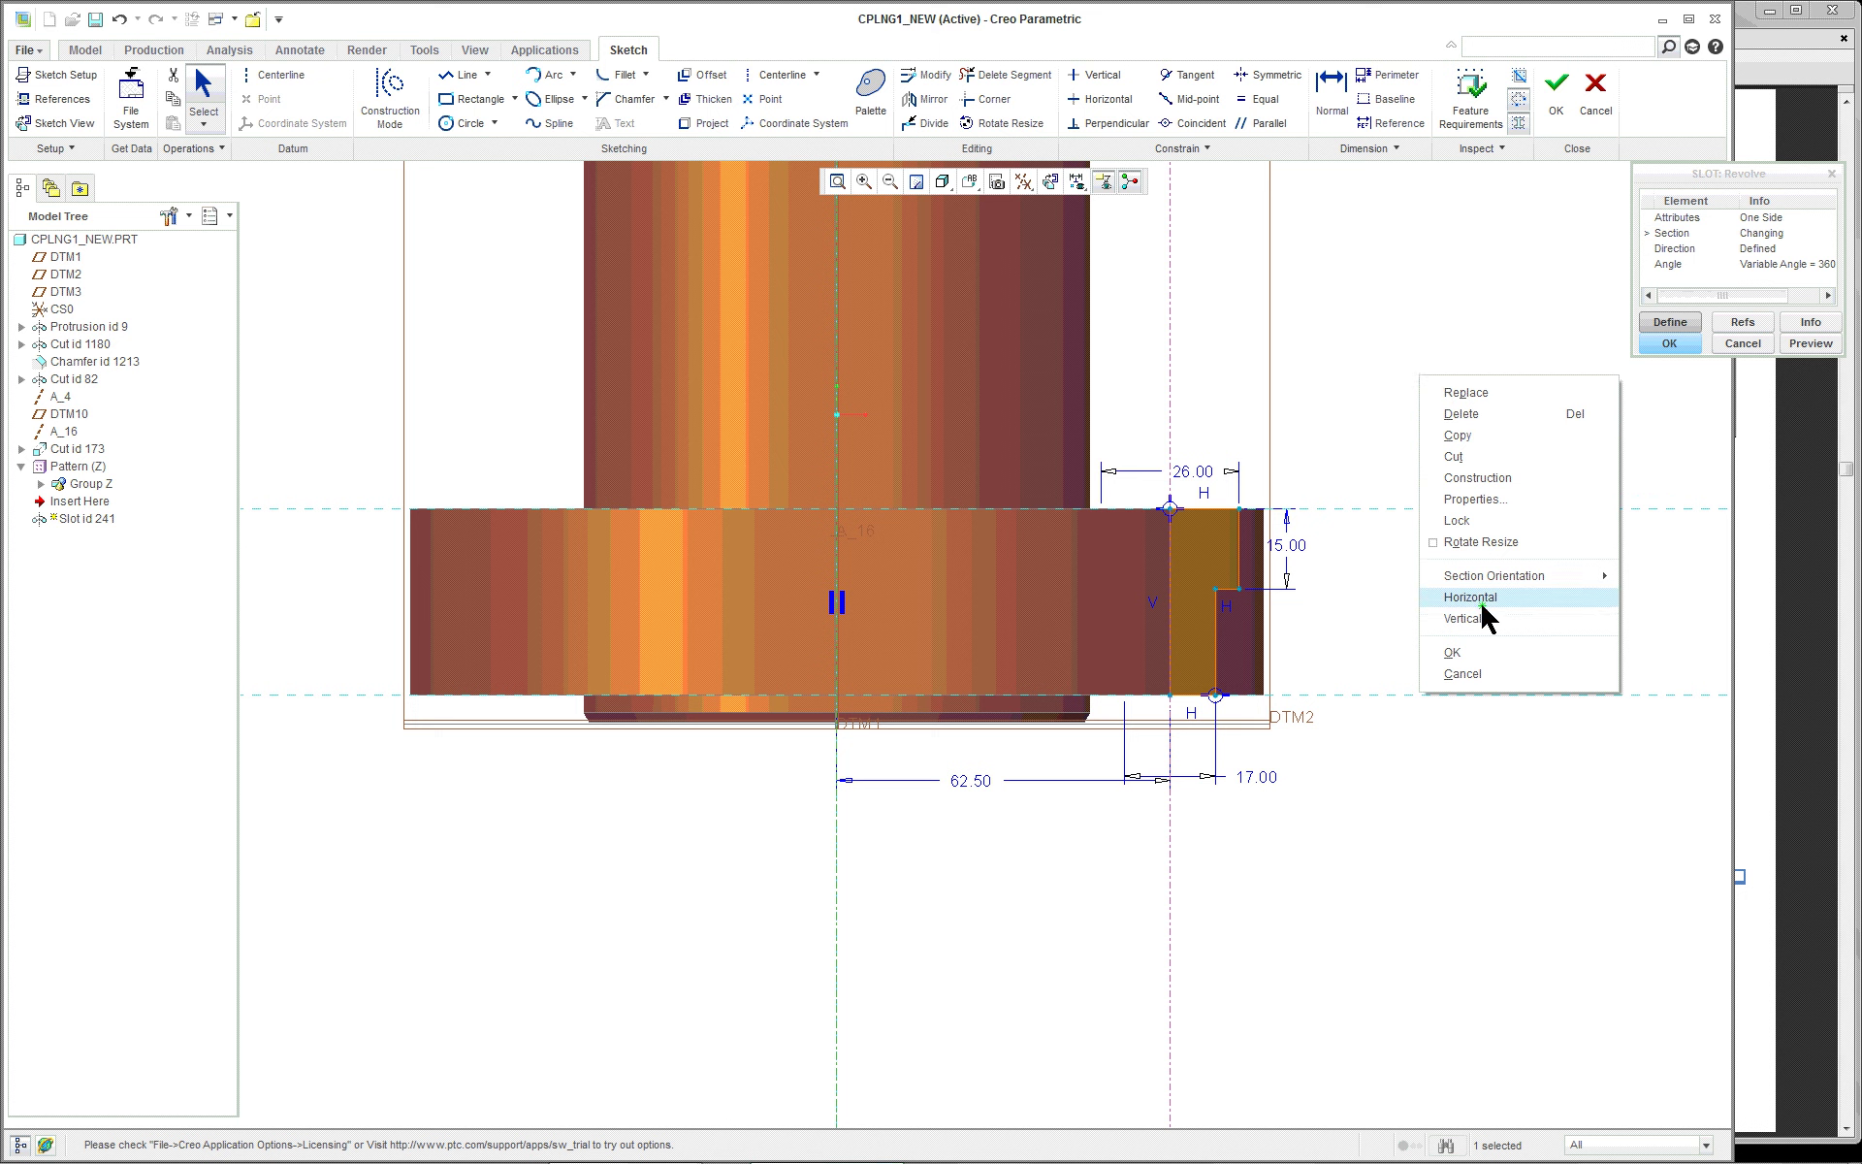
right_click(1388, 345)
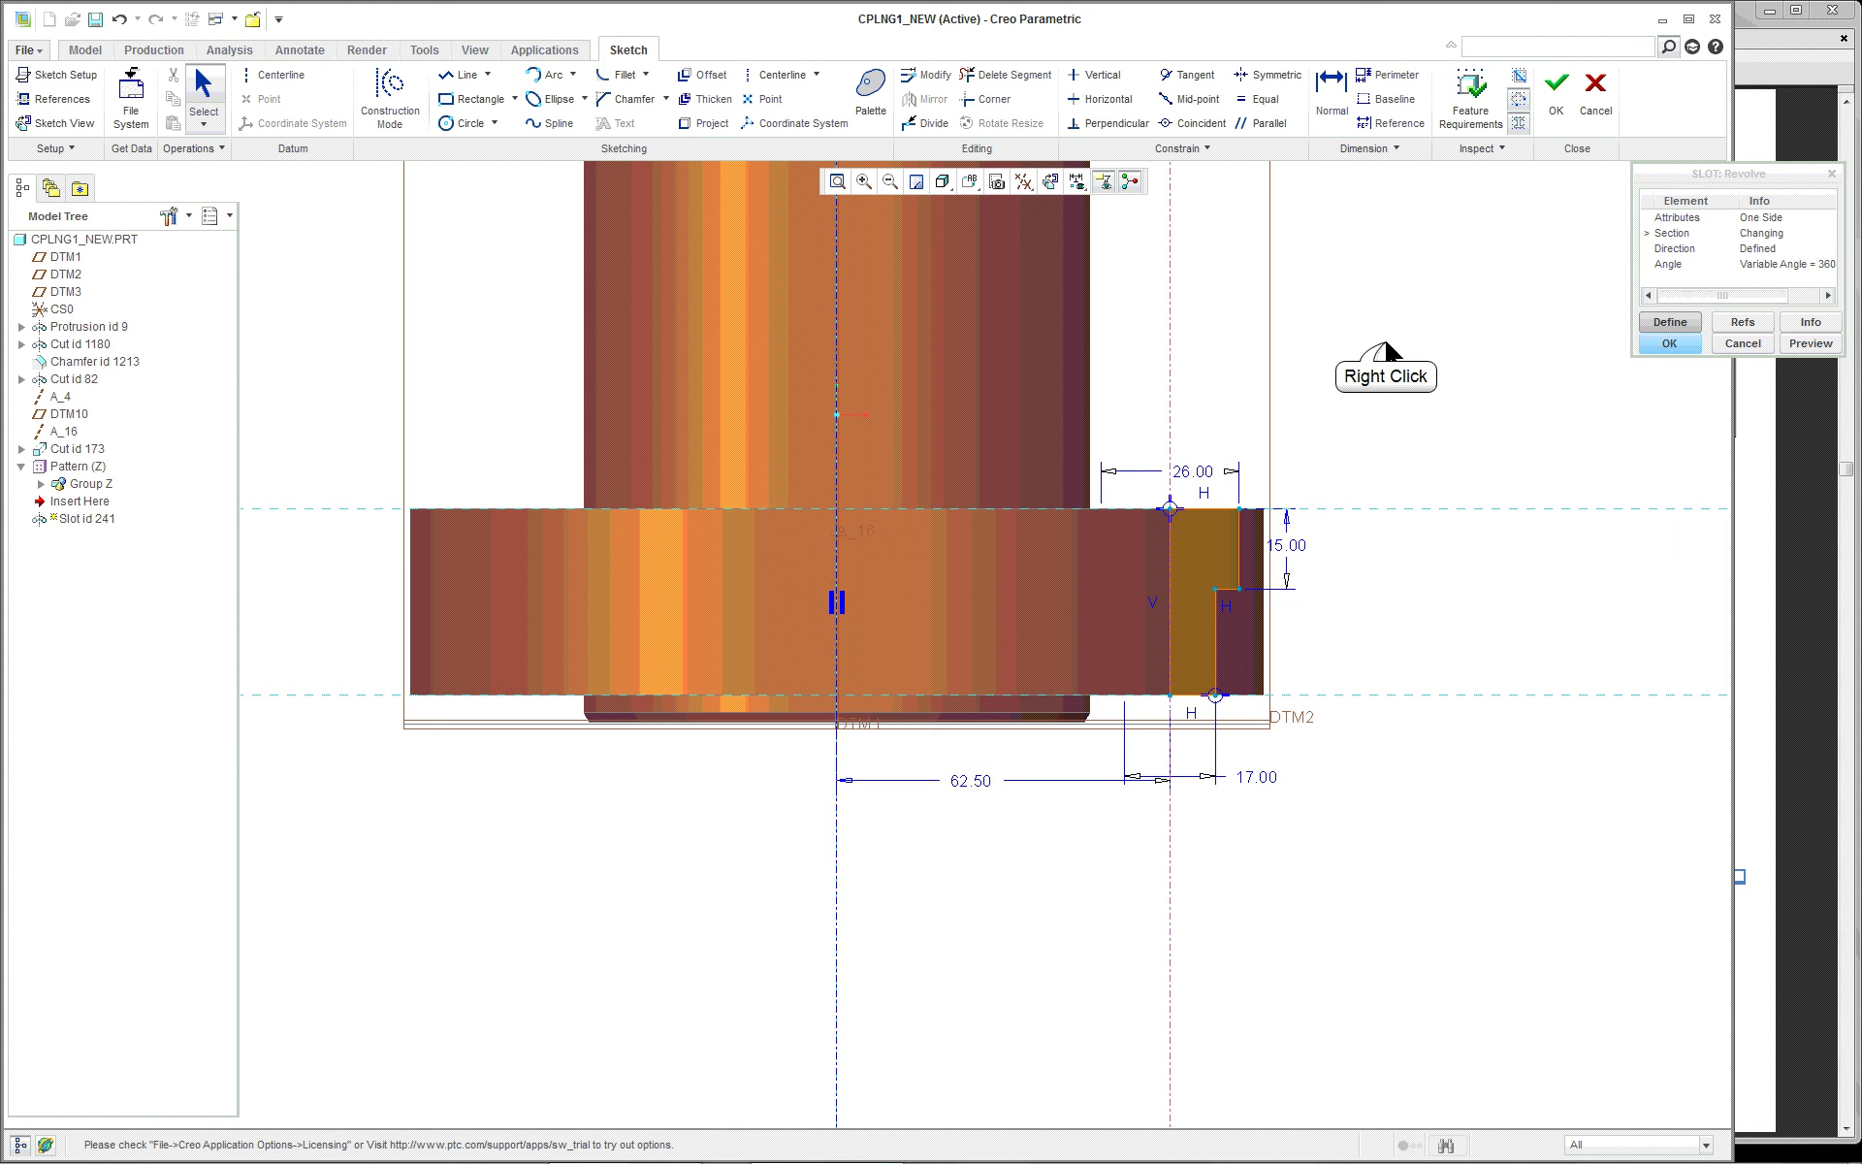
left_click(1452, 565)
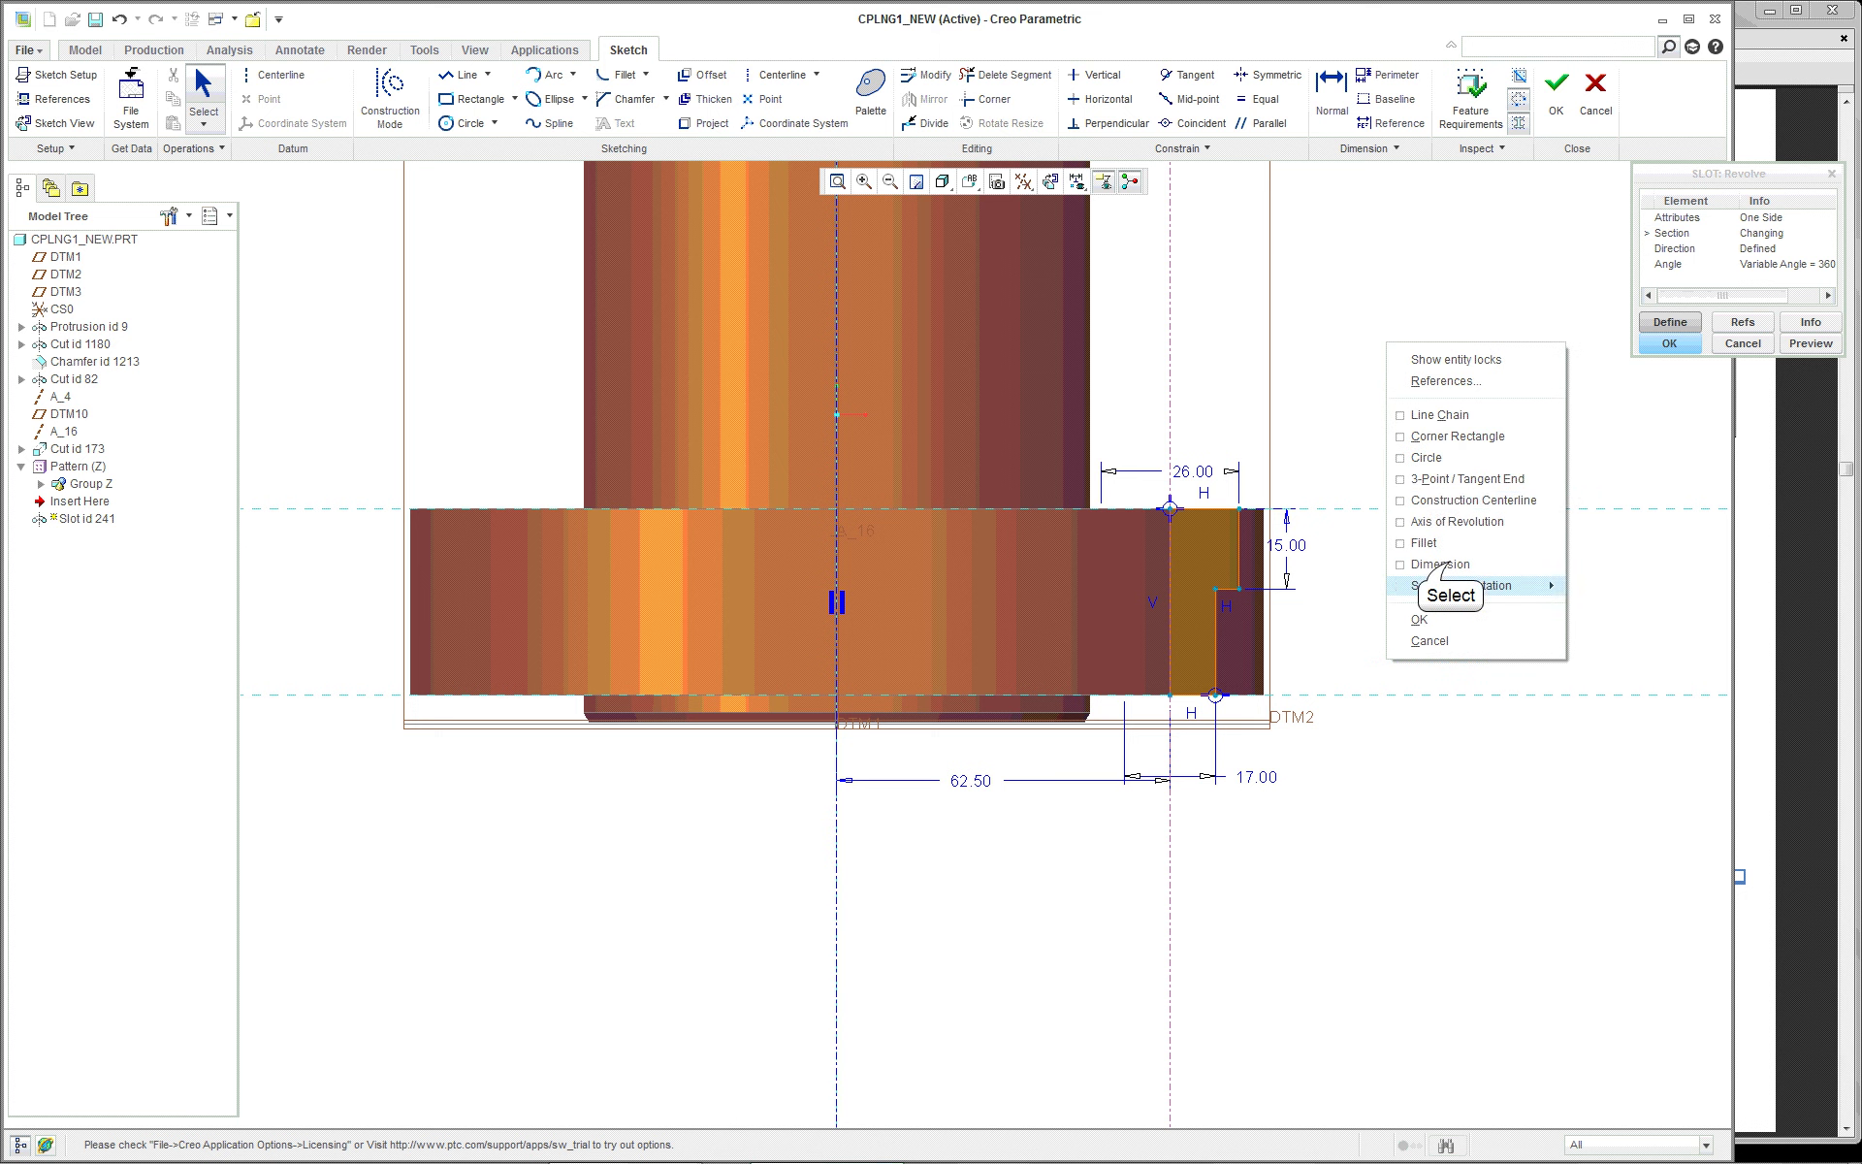
left_click(838, 768)
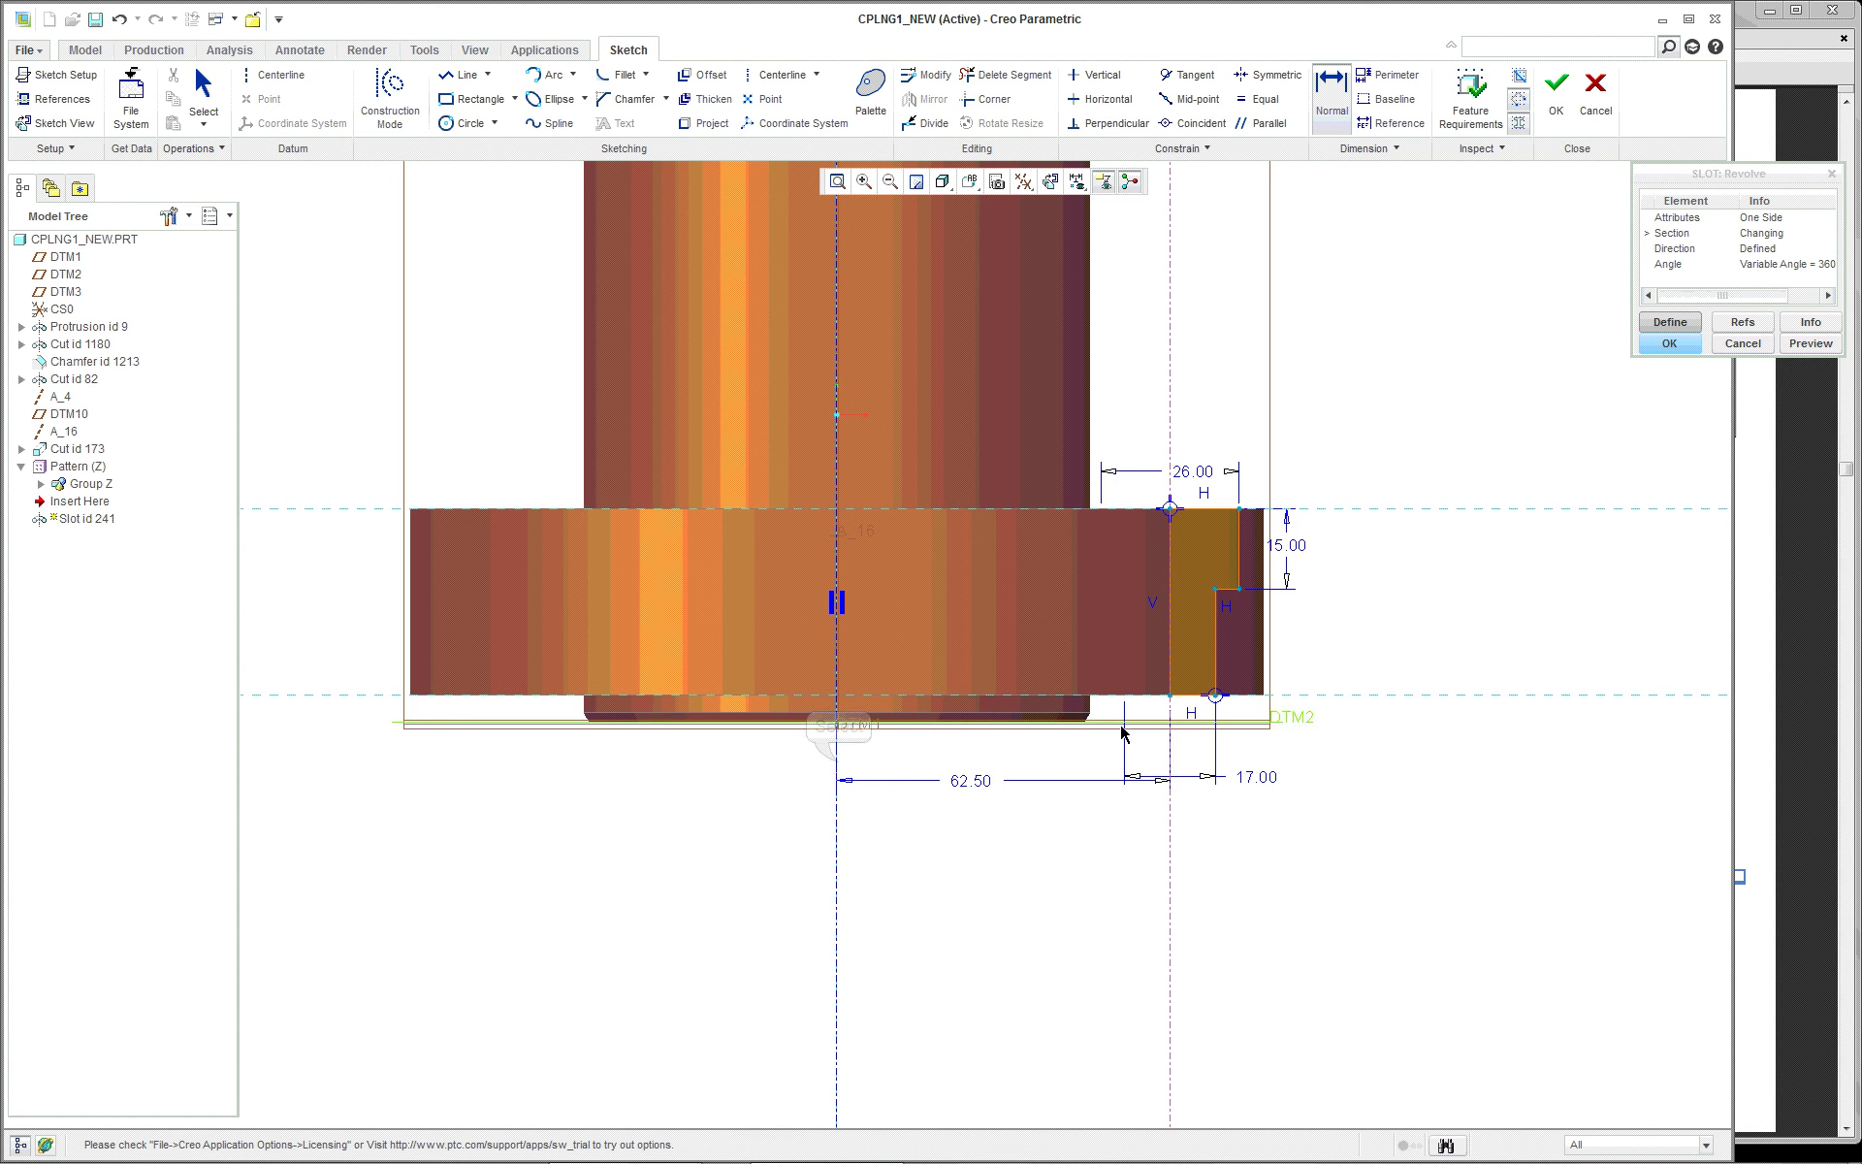
left_click(1169, 667)
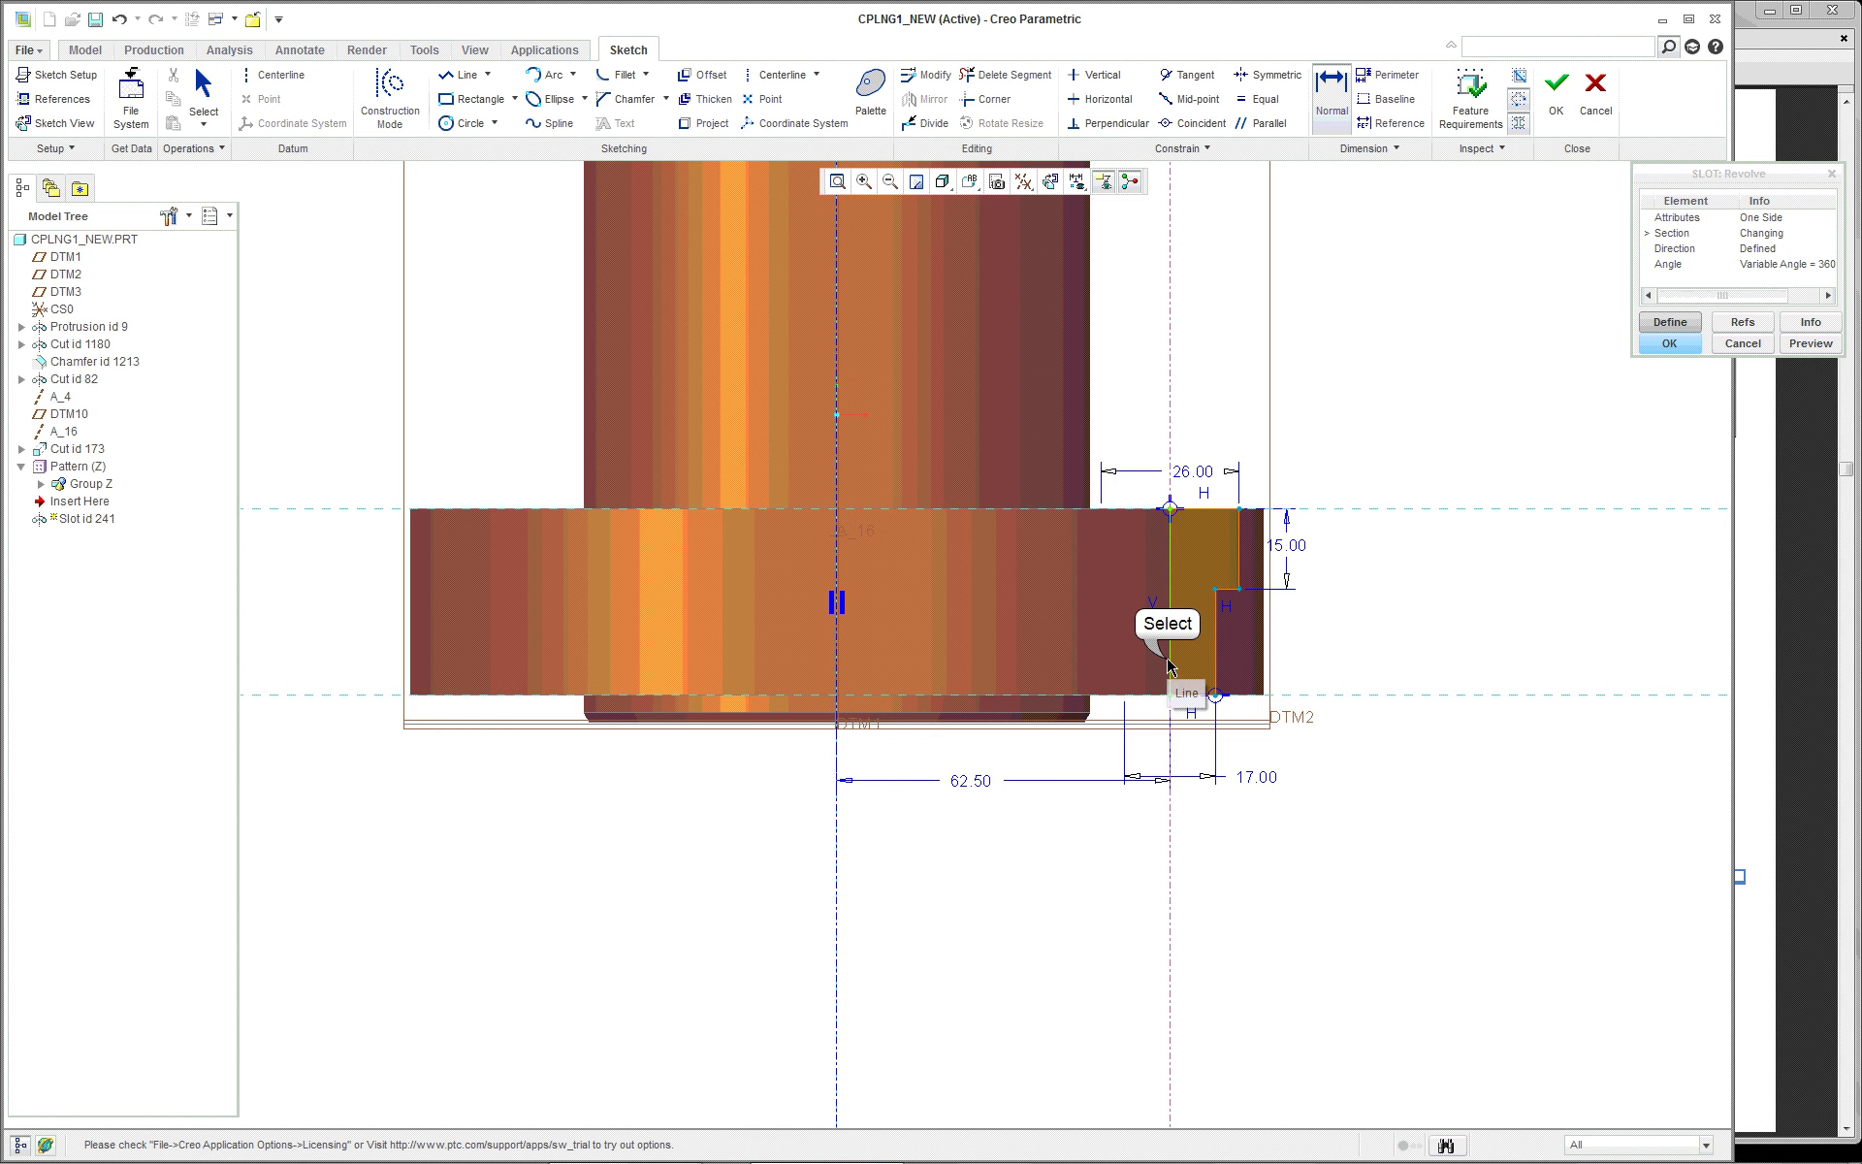
left_click(838, 836)
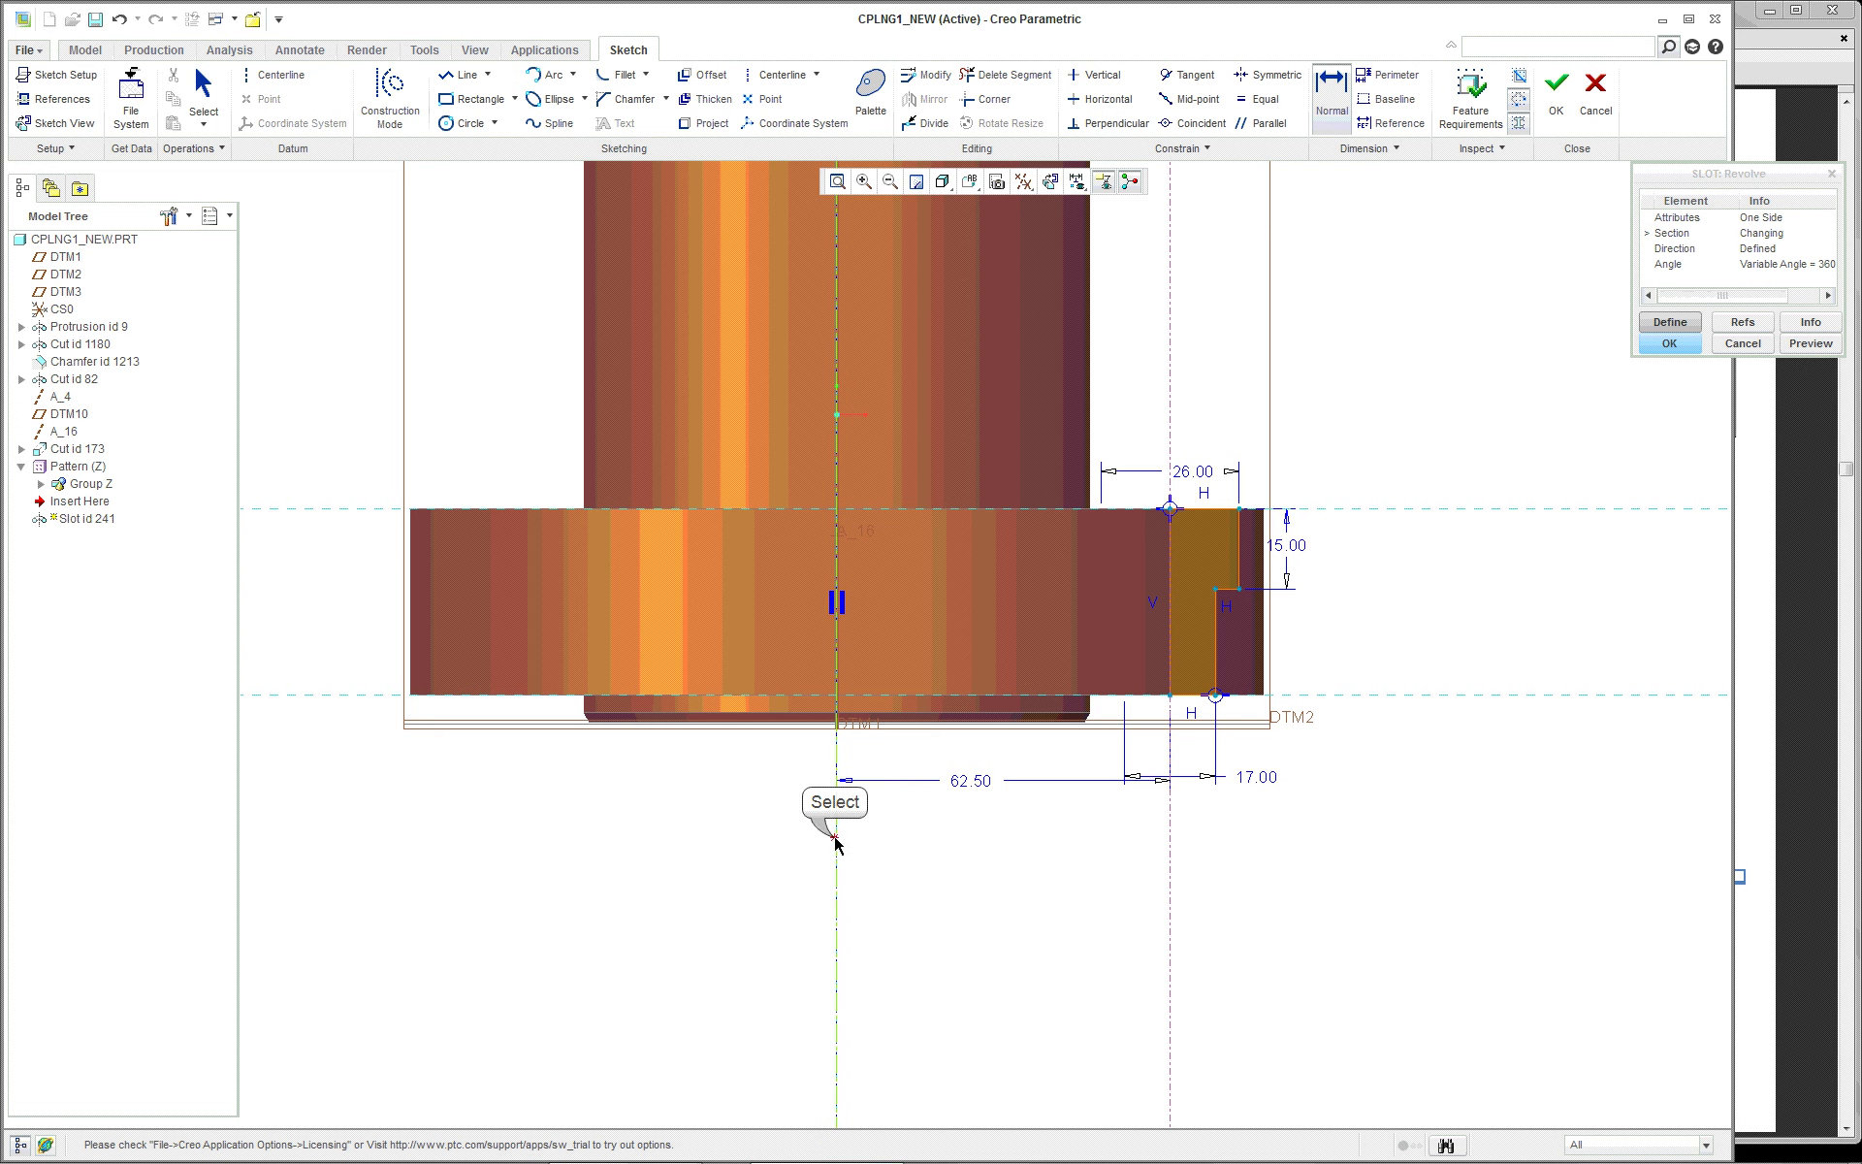
middle_click(876, 841)
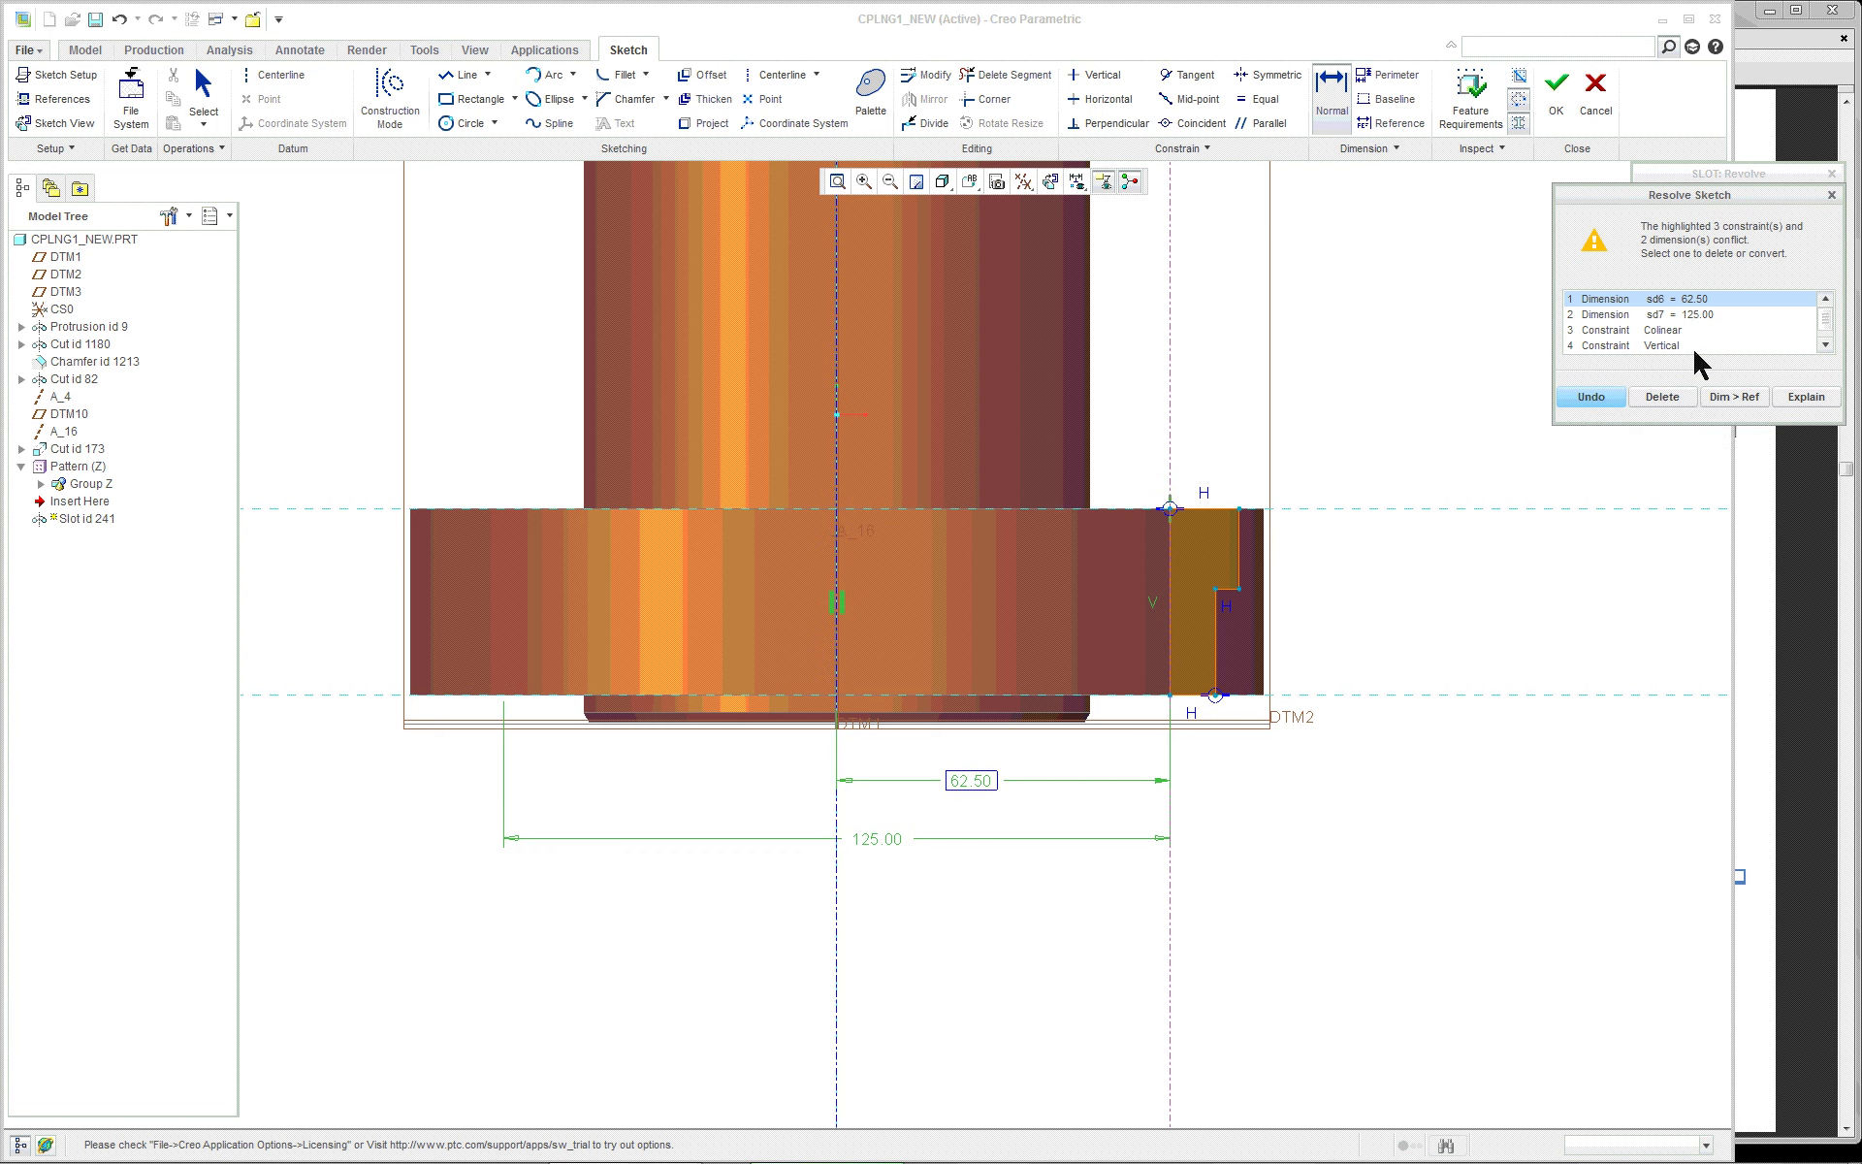
left_click(1661, 397)
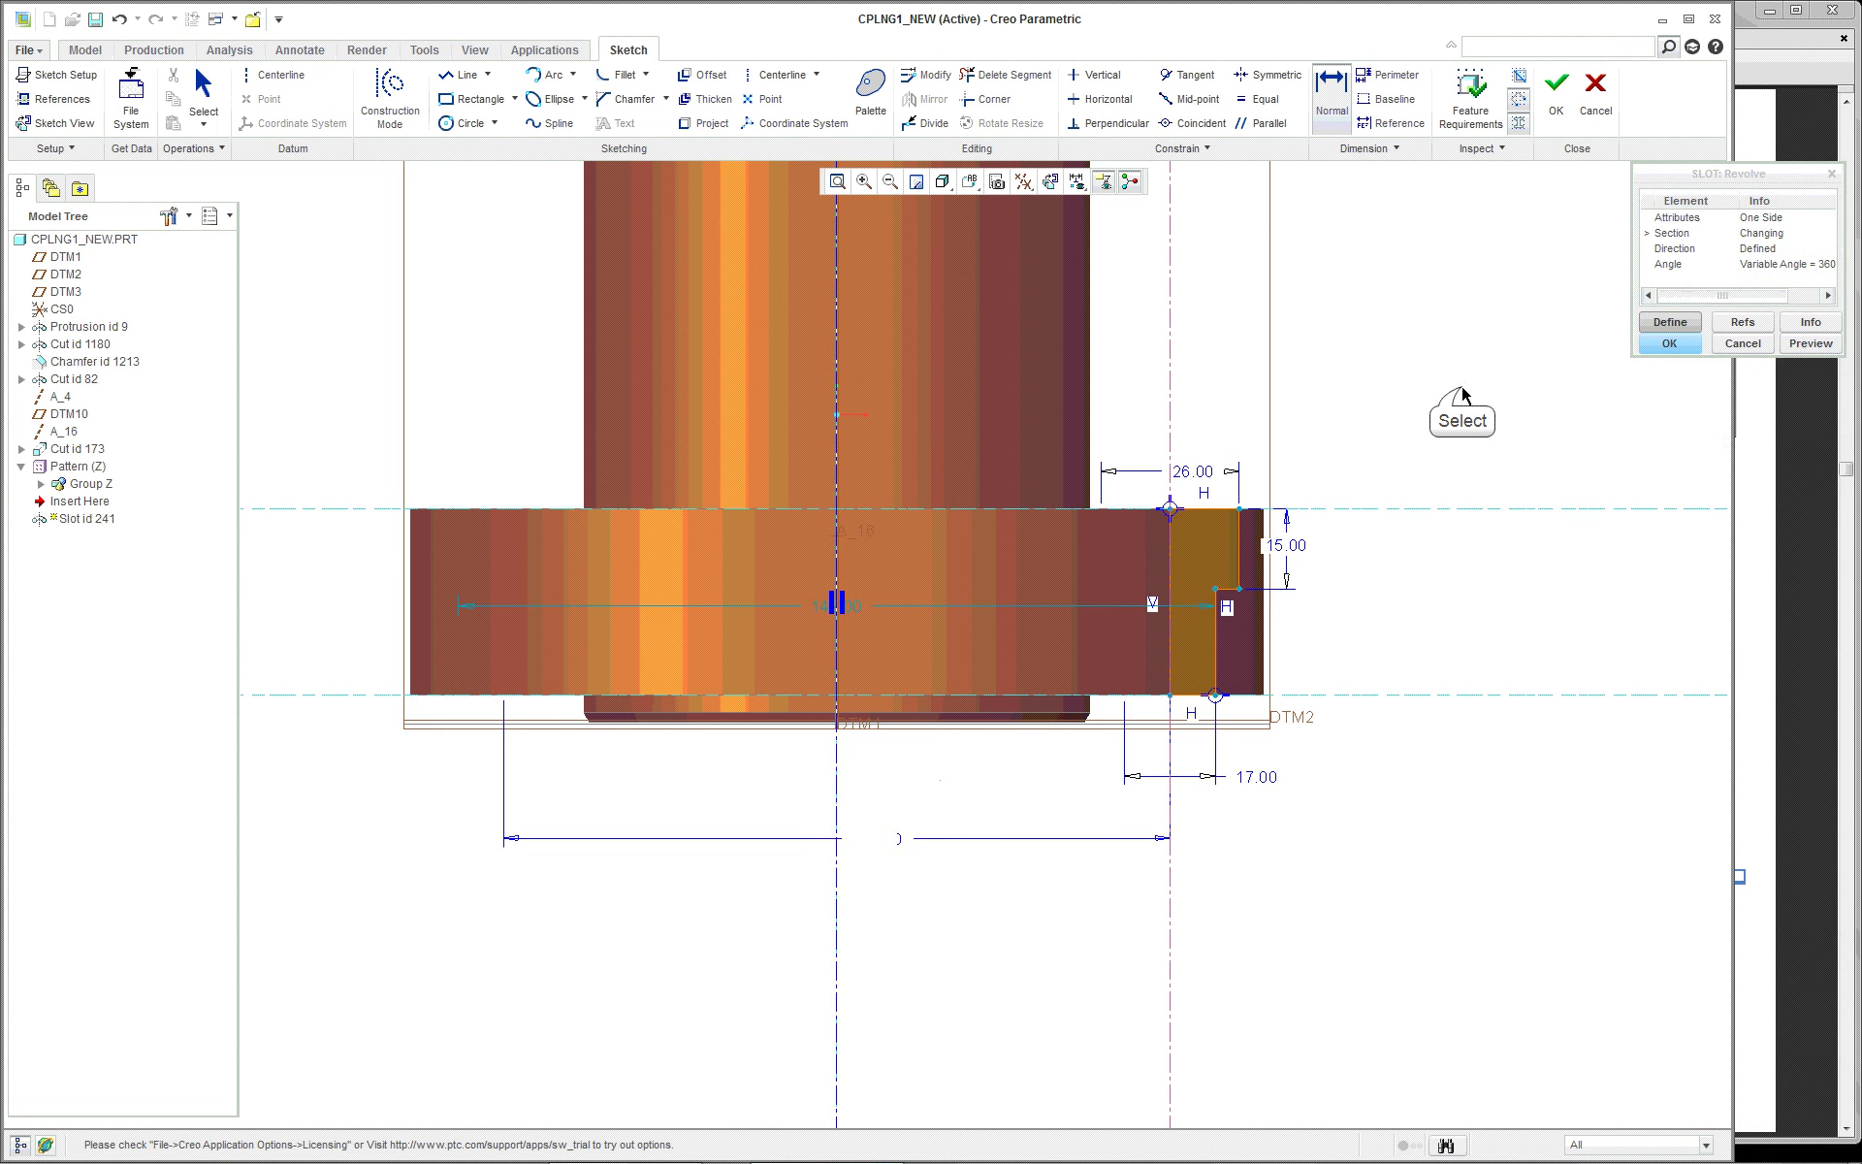
Examine the redimensioned slot section at an angle, and return the sketch to its 2D orientation
middle_click_drag(1415, 473, 1329, 445)
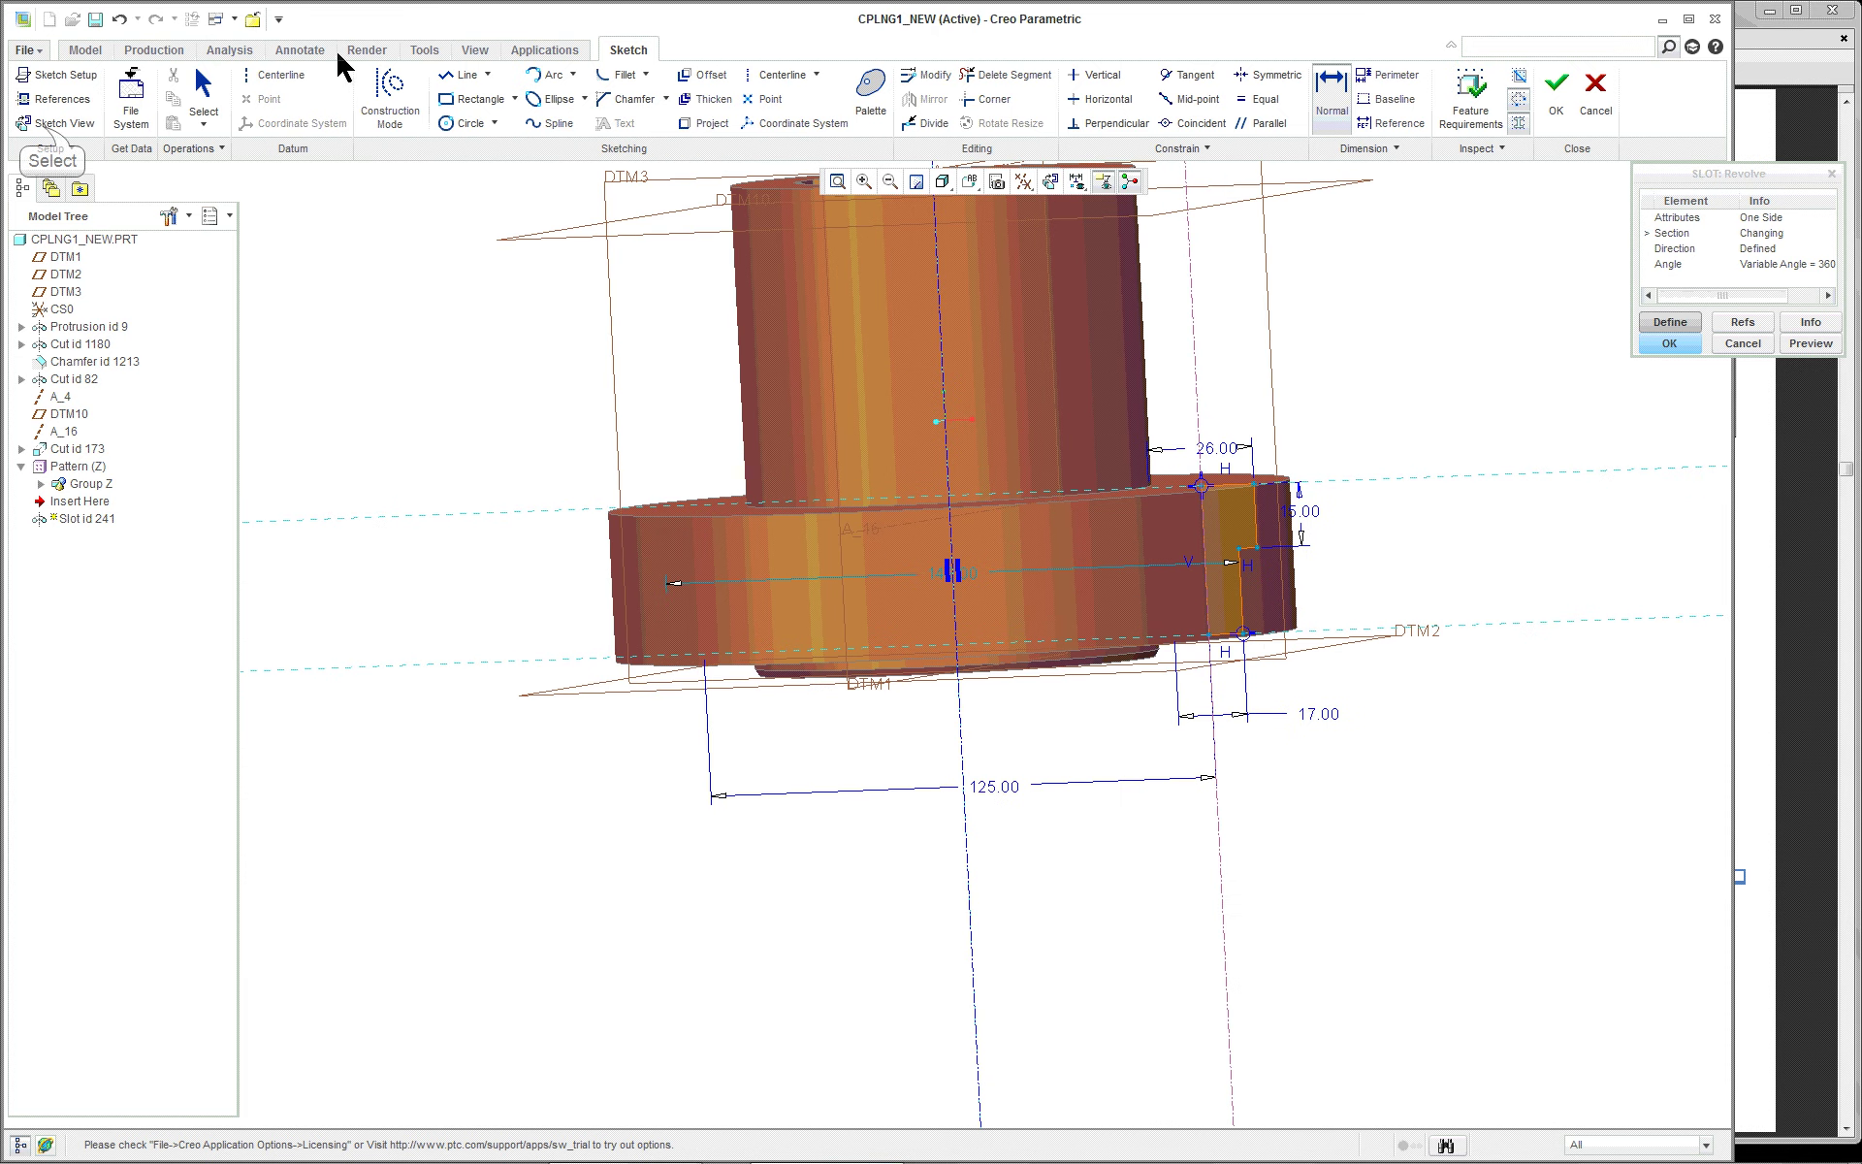
left_click(43, 123)
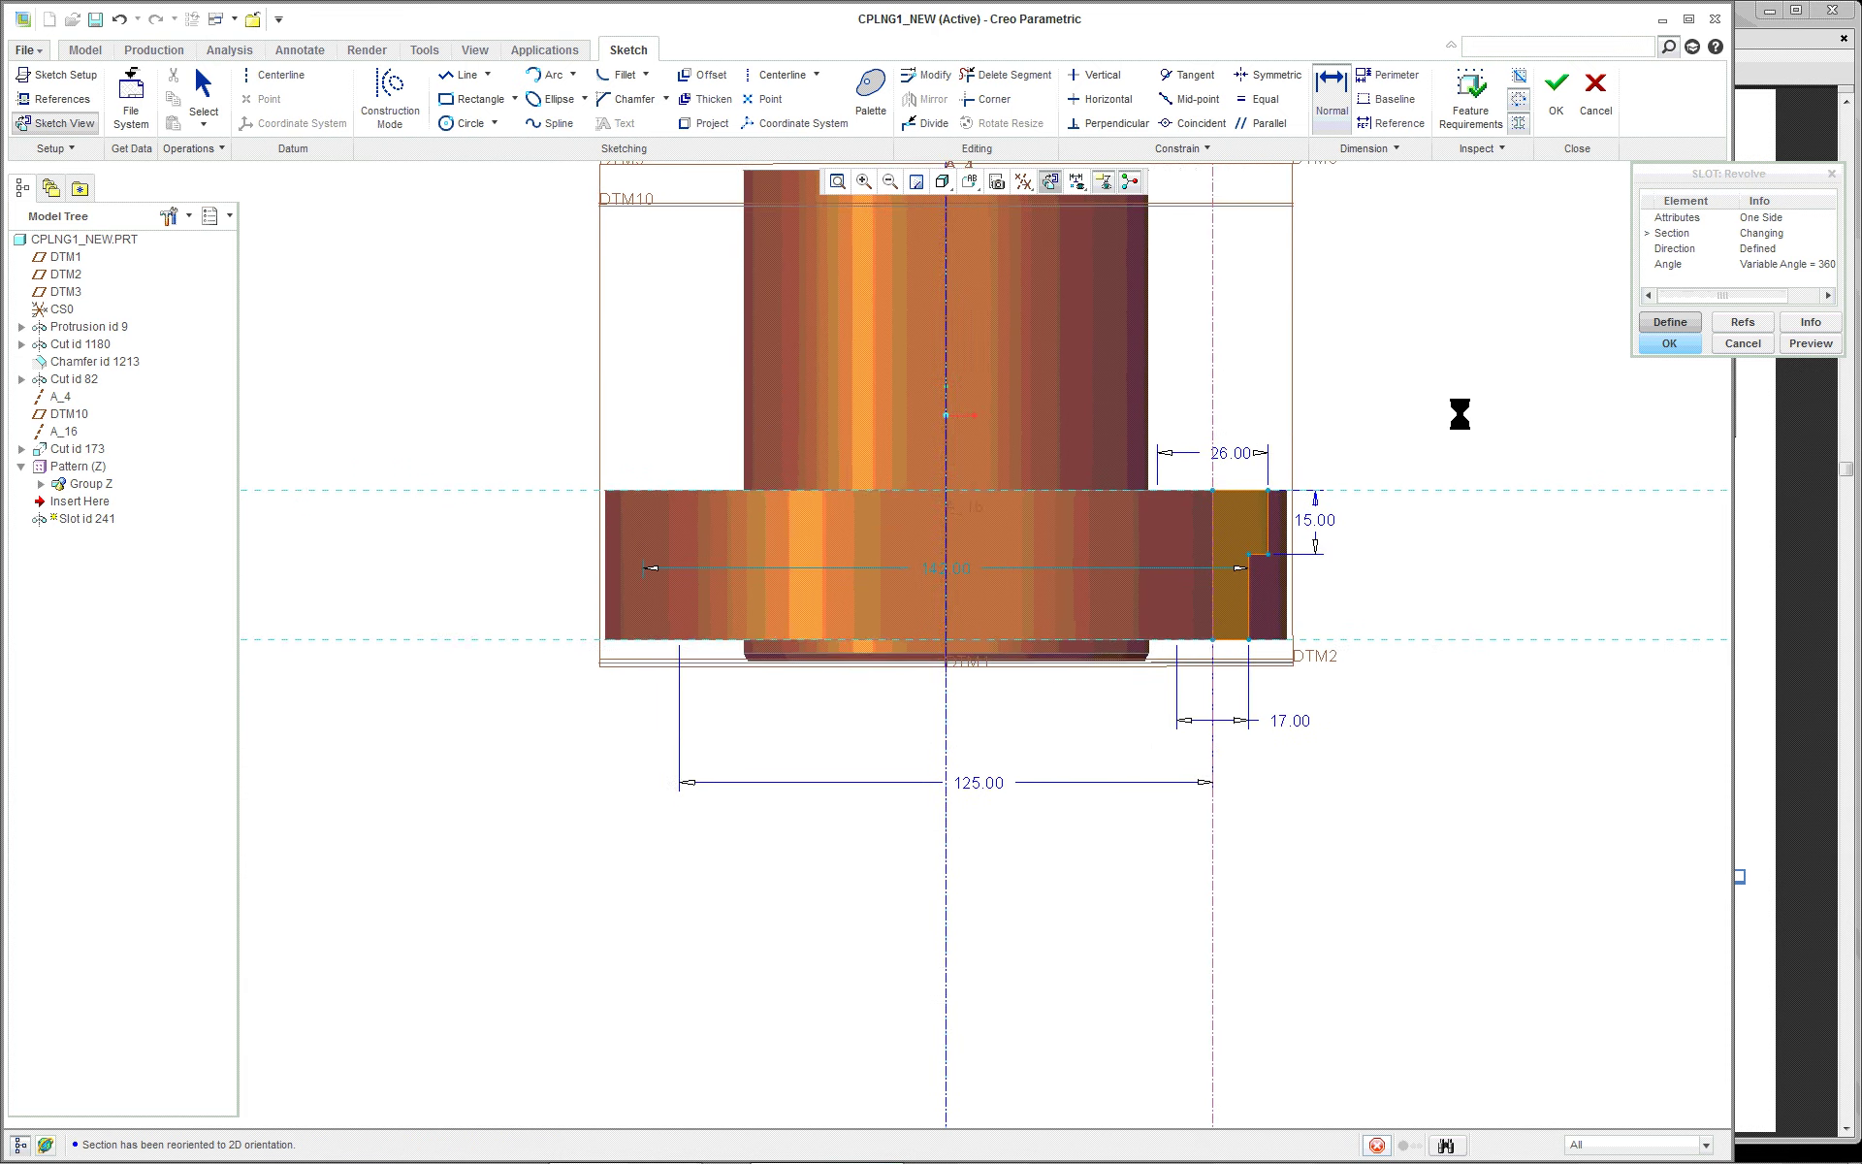
scroll(1463, 419, "up", 1)
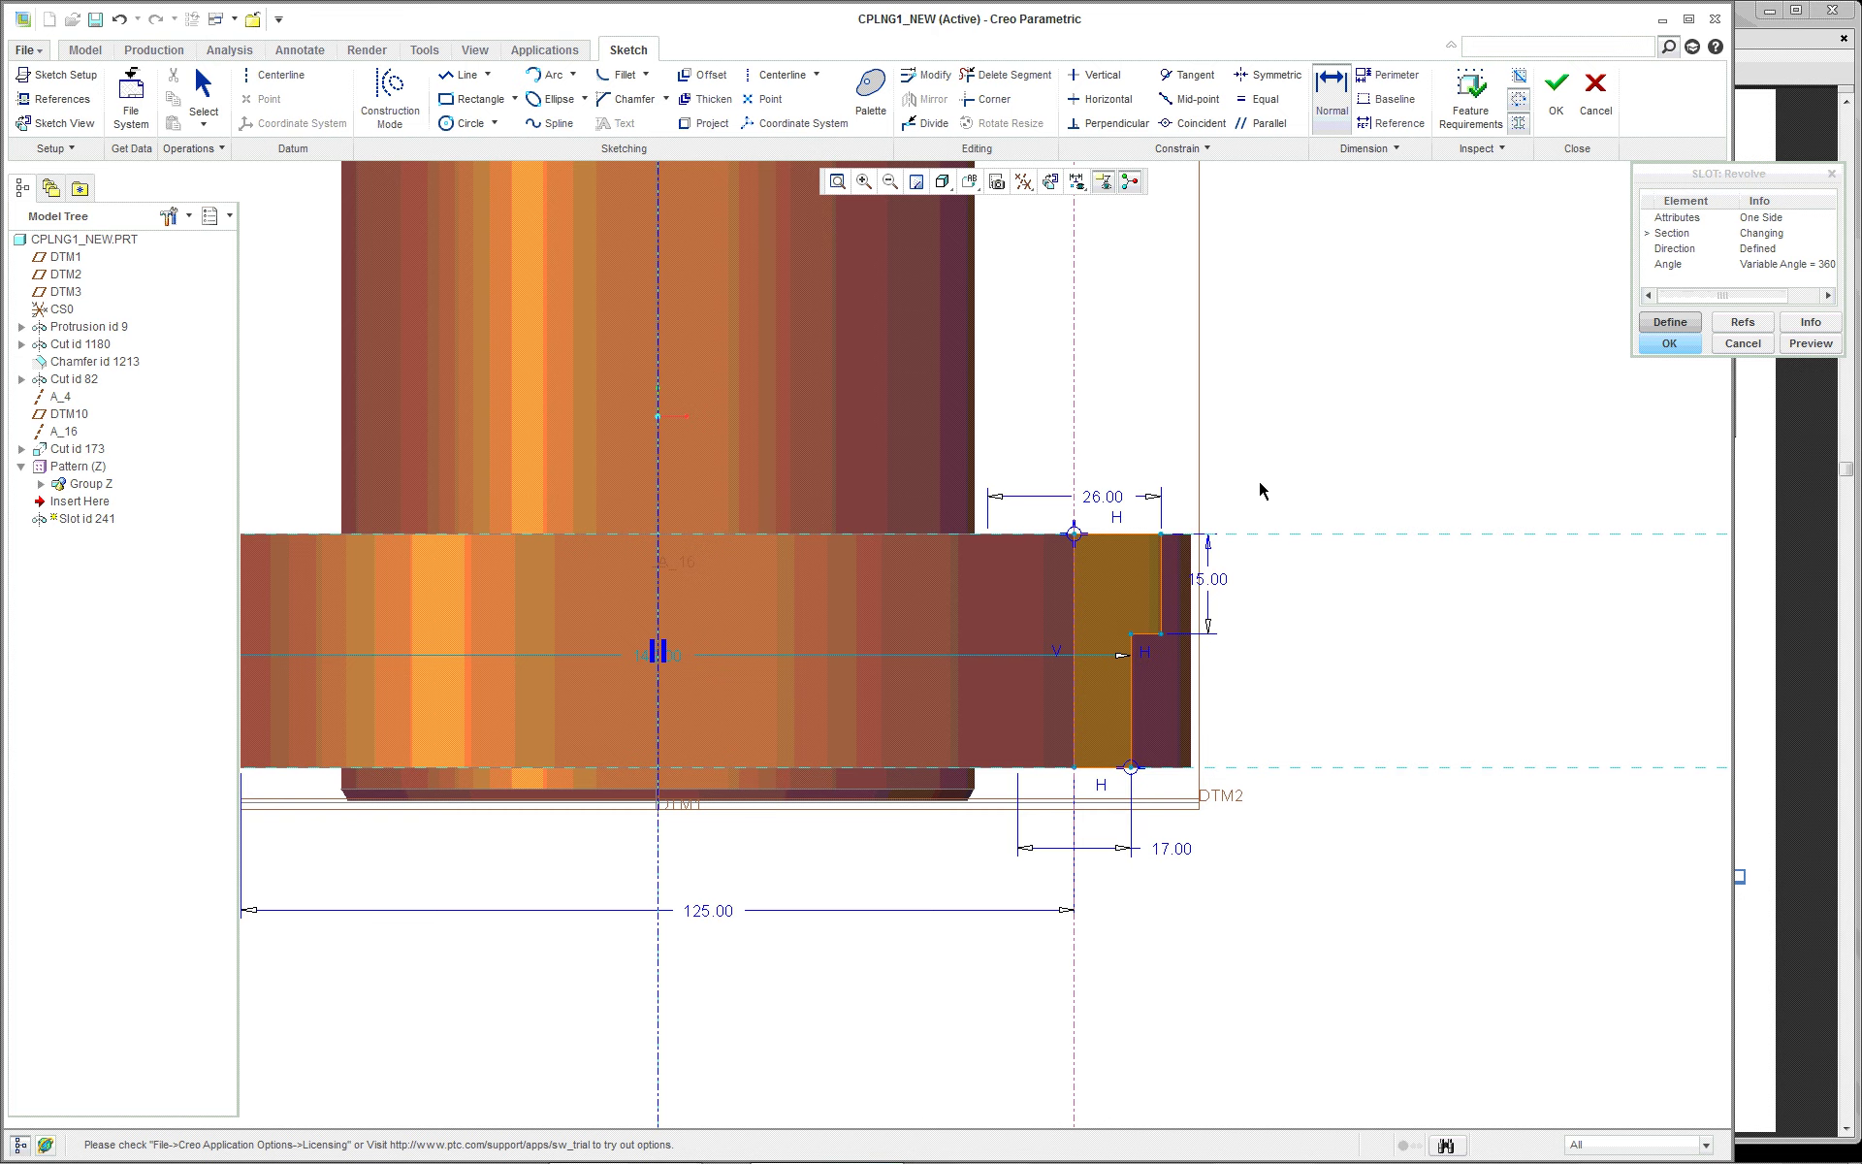
scroll(1371, 491, "up", 2)
scroll(1372, 494, "down", 1)
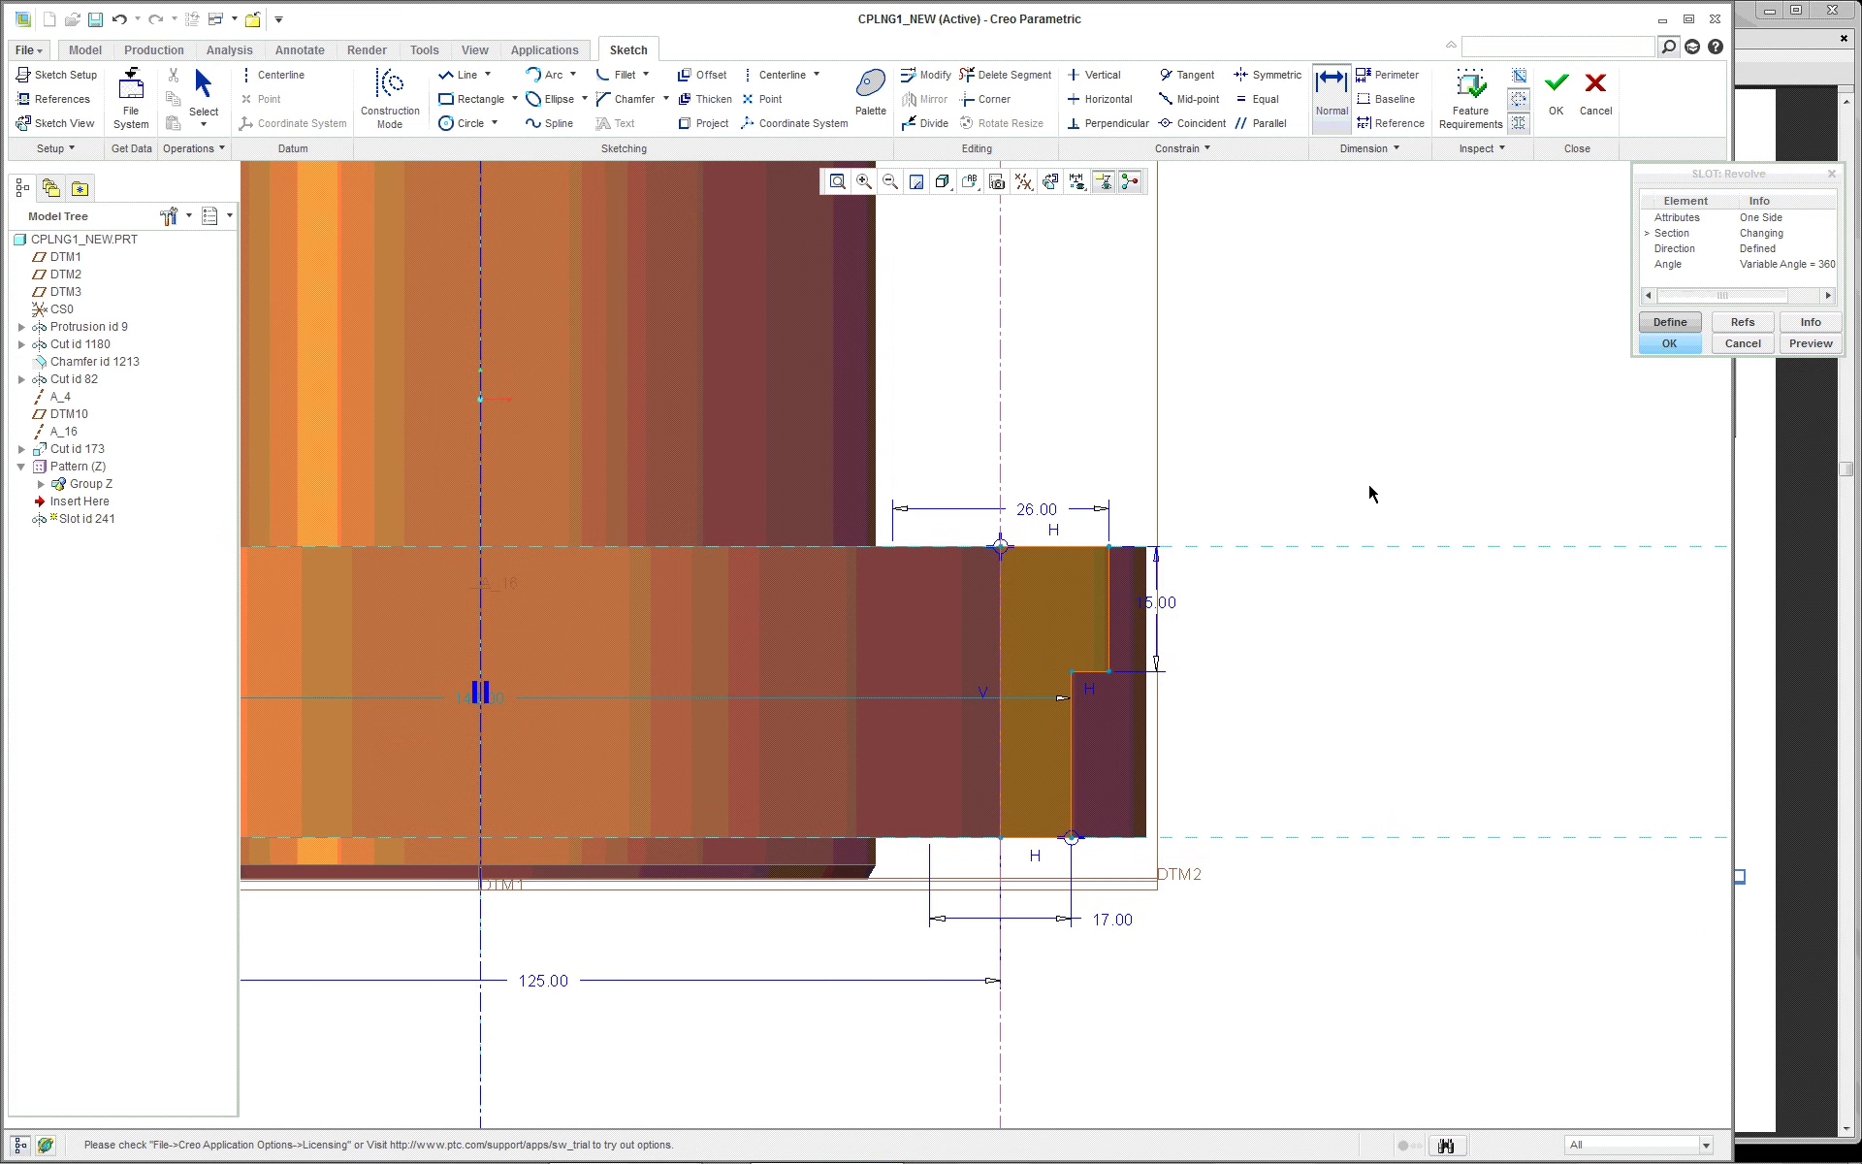
scroll(892, 713, "down", 1)
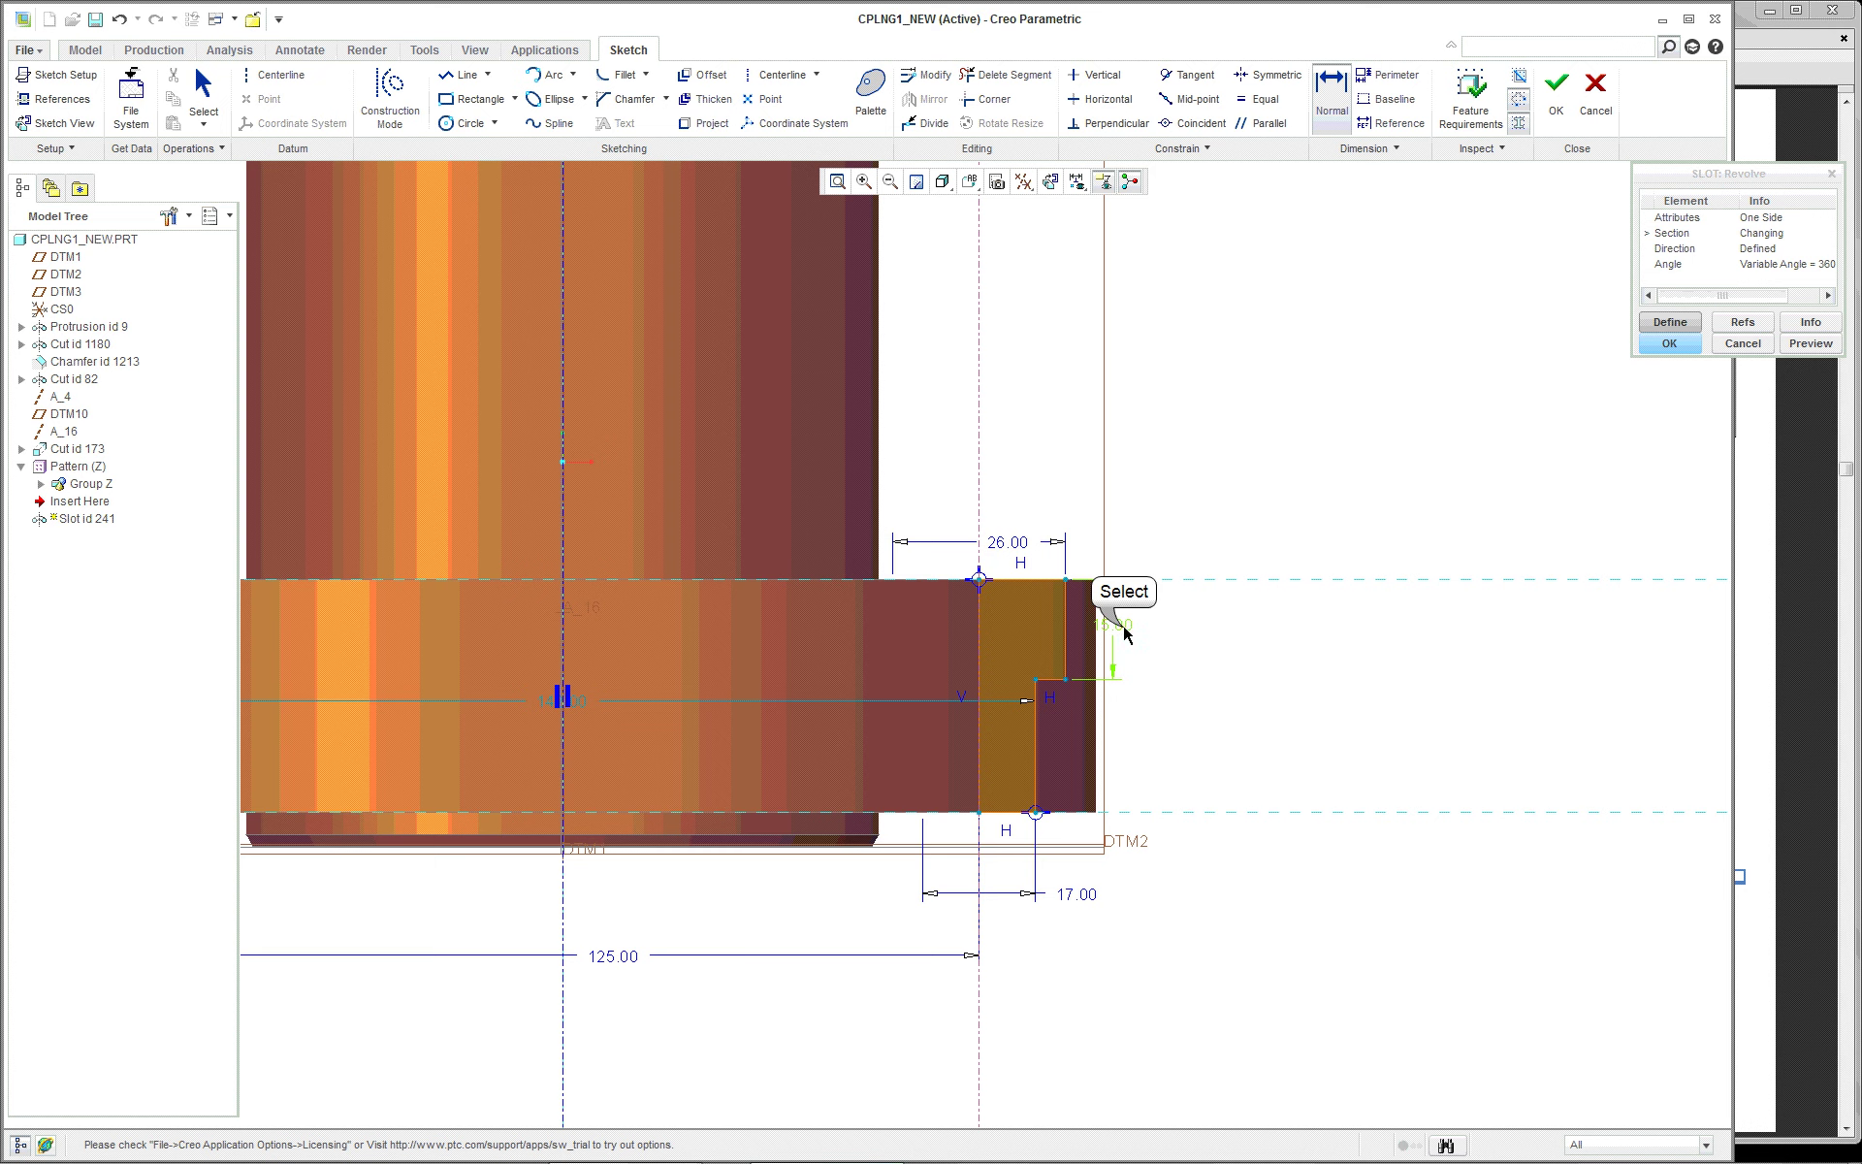
End dimensioning and move the slot's 15.00 depth dimension clear of the flange's outer edge
right_click(1224, 638)
scroll(1222, 640, "down", 1)
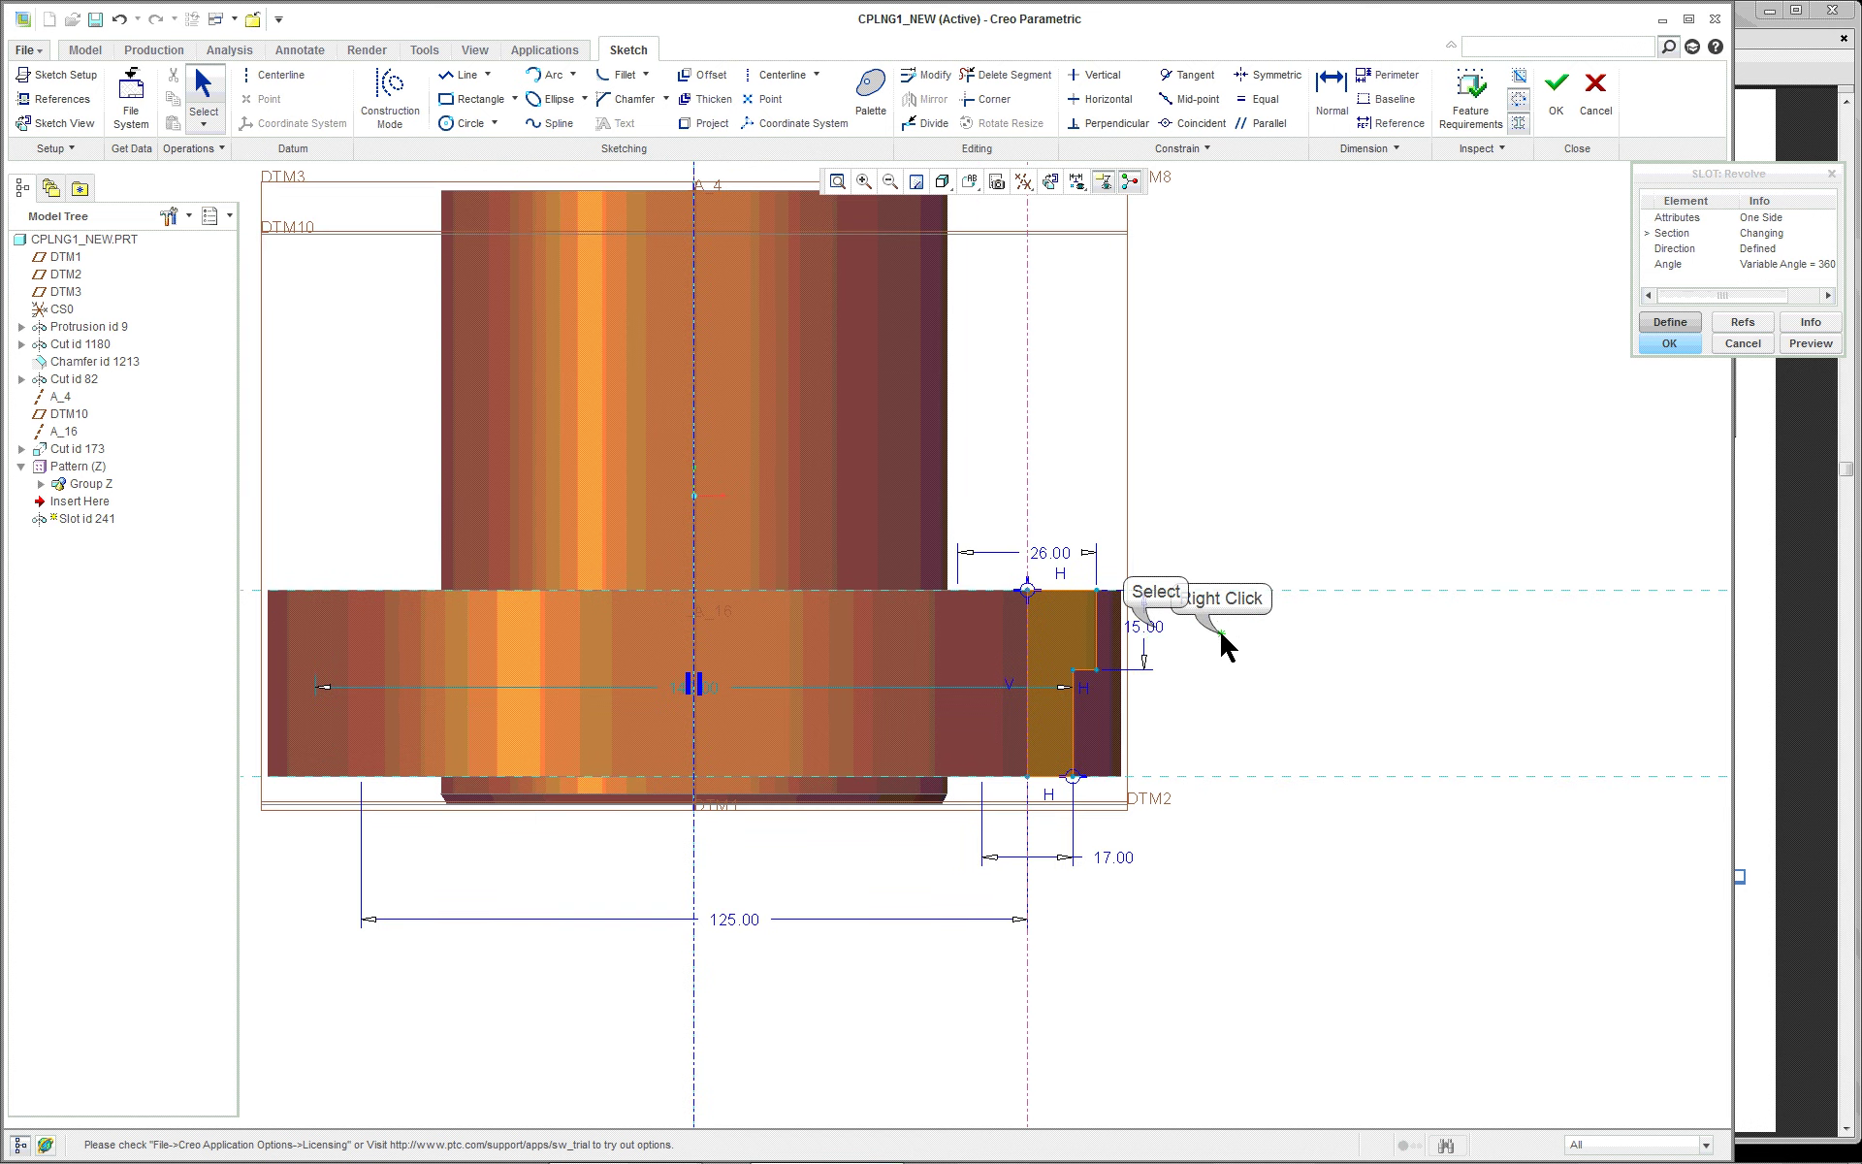
left_click_drag(1144, 628, 1226, 630)
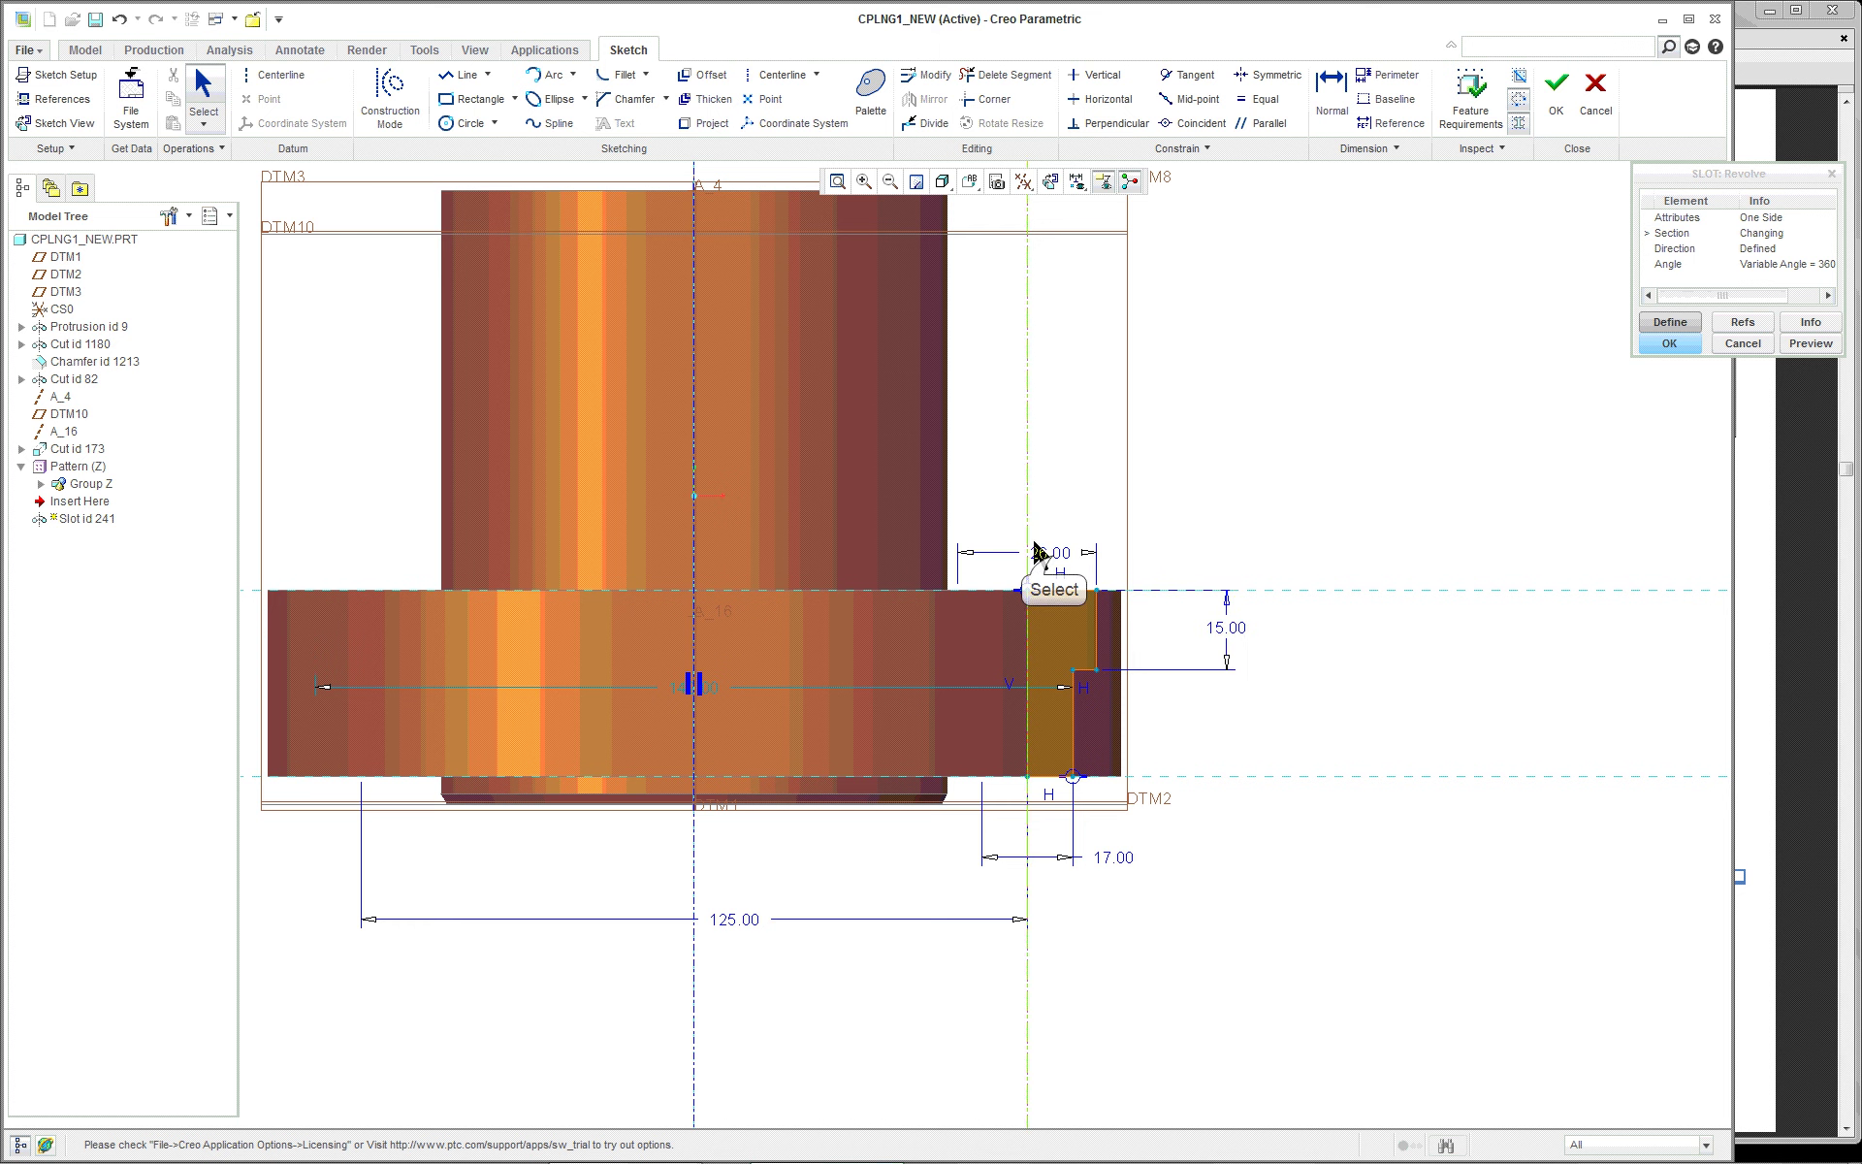
left_click(1113, 842)
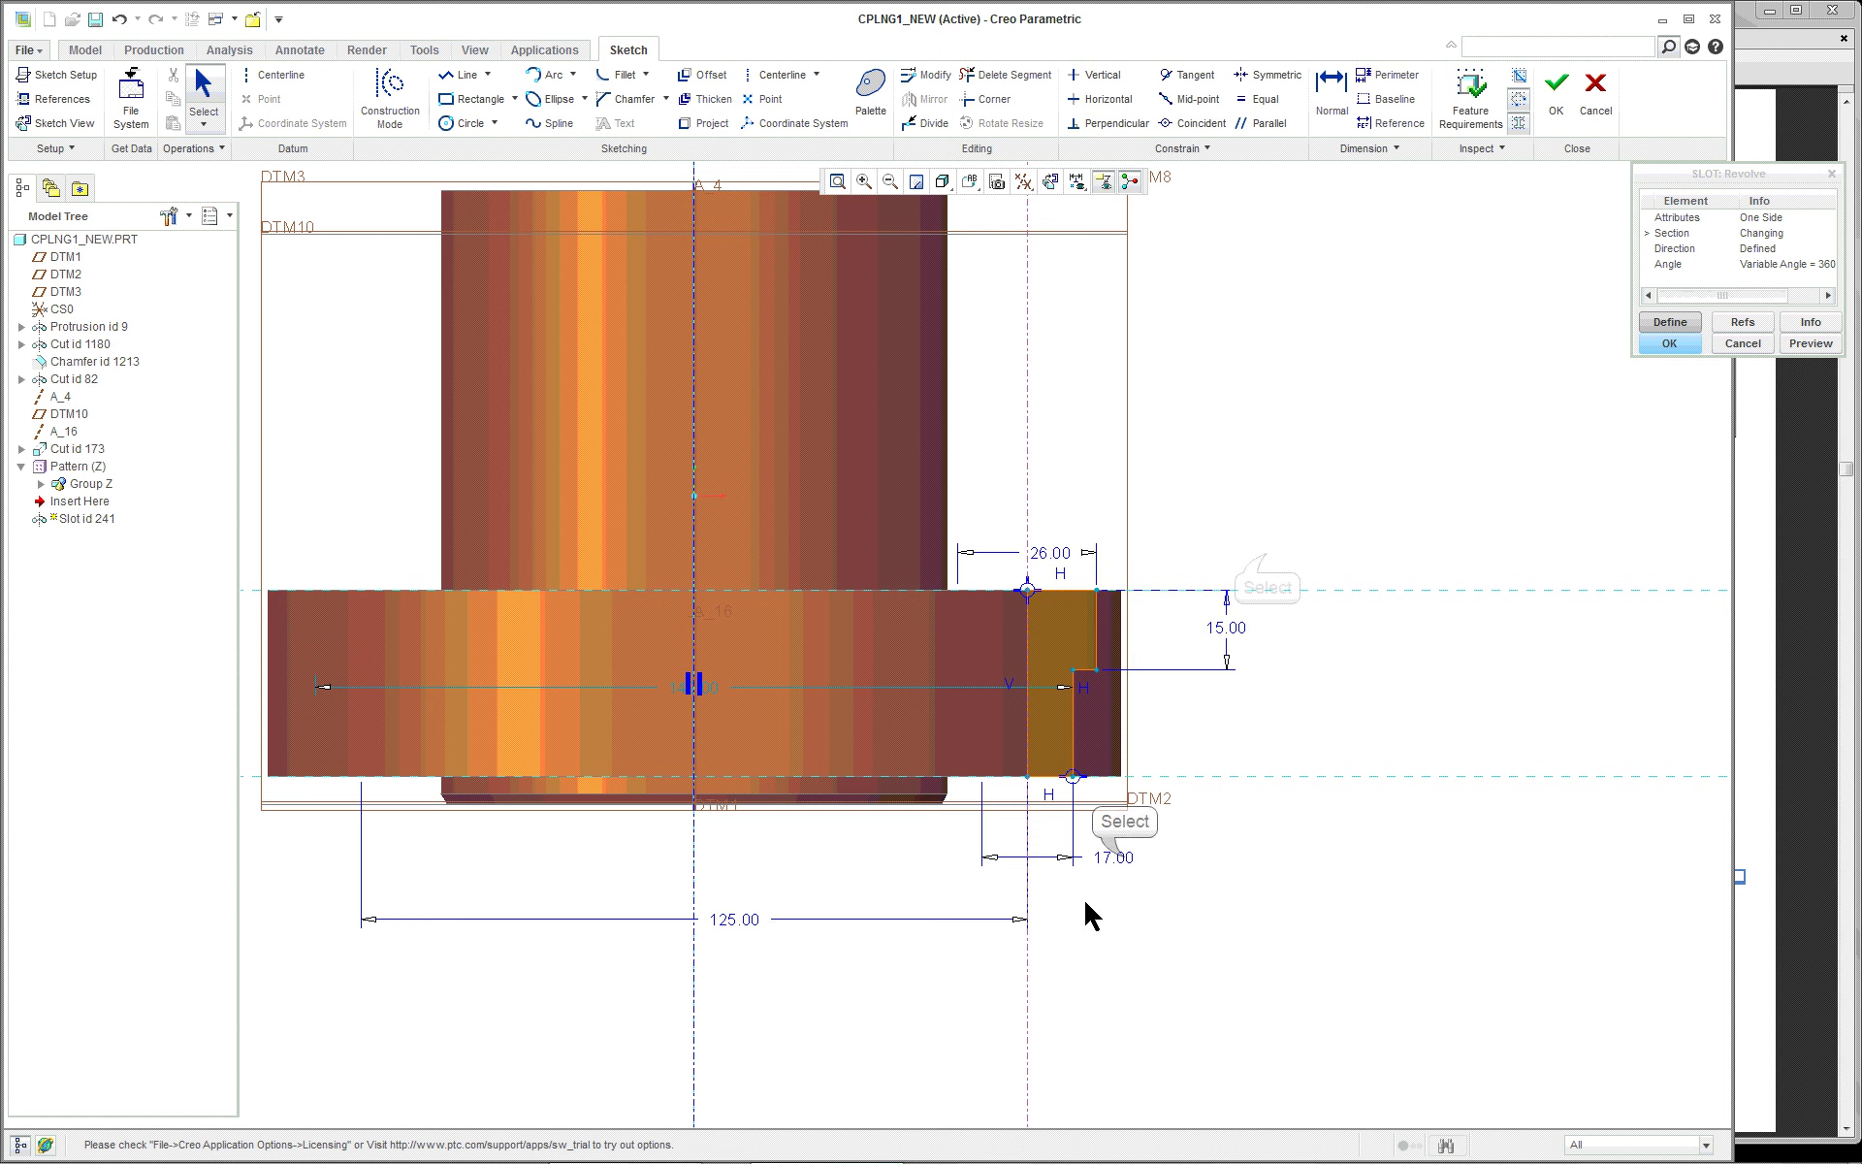
left_click(1232, 872)
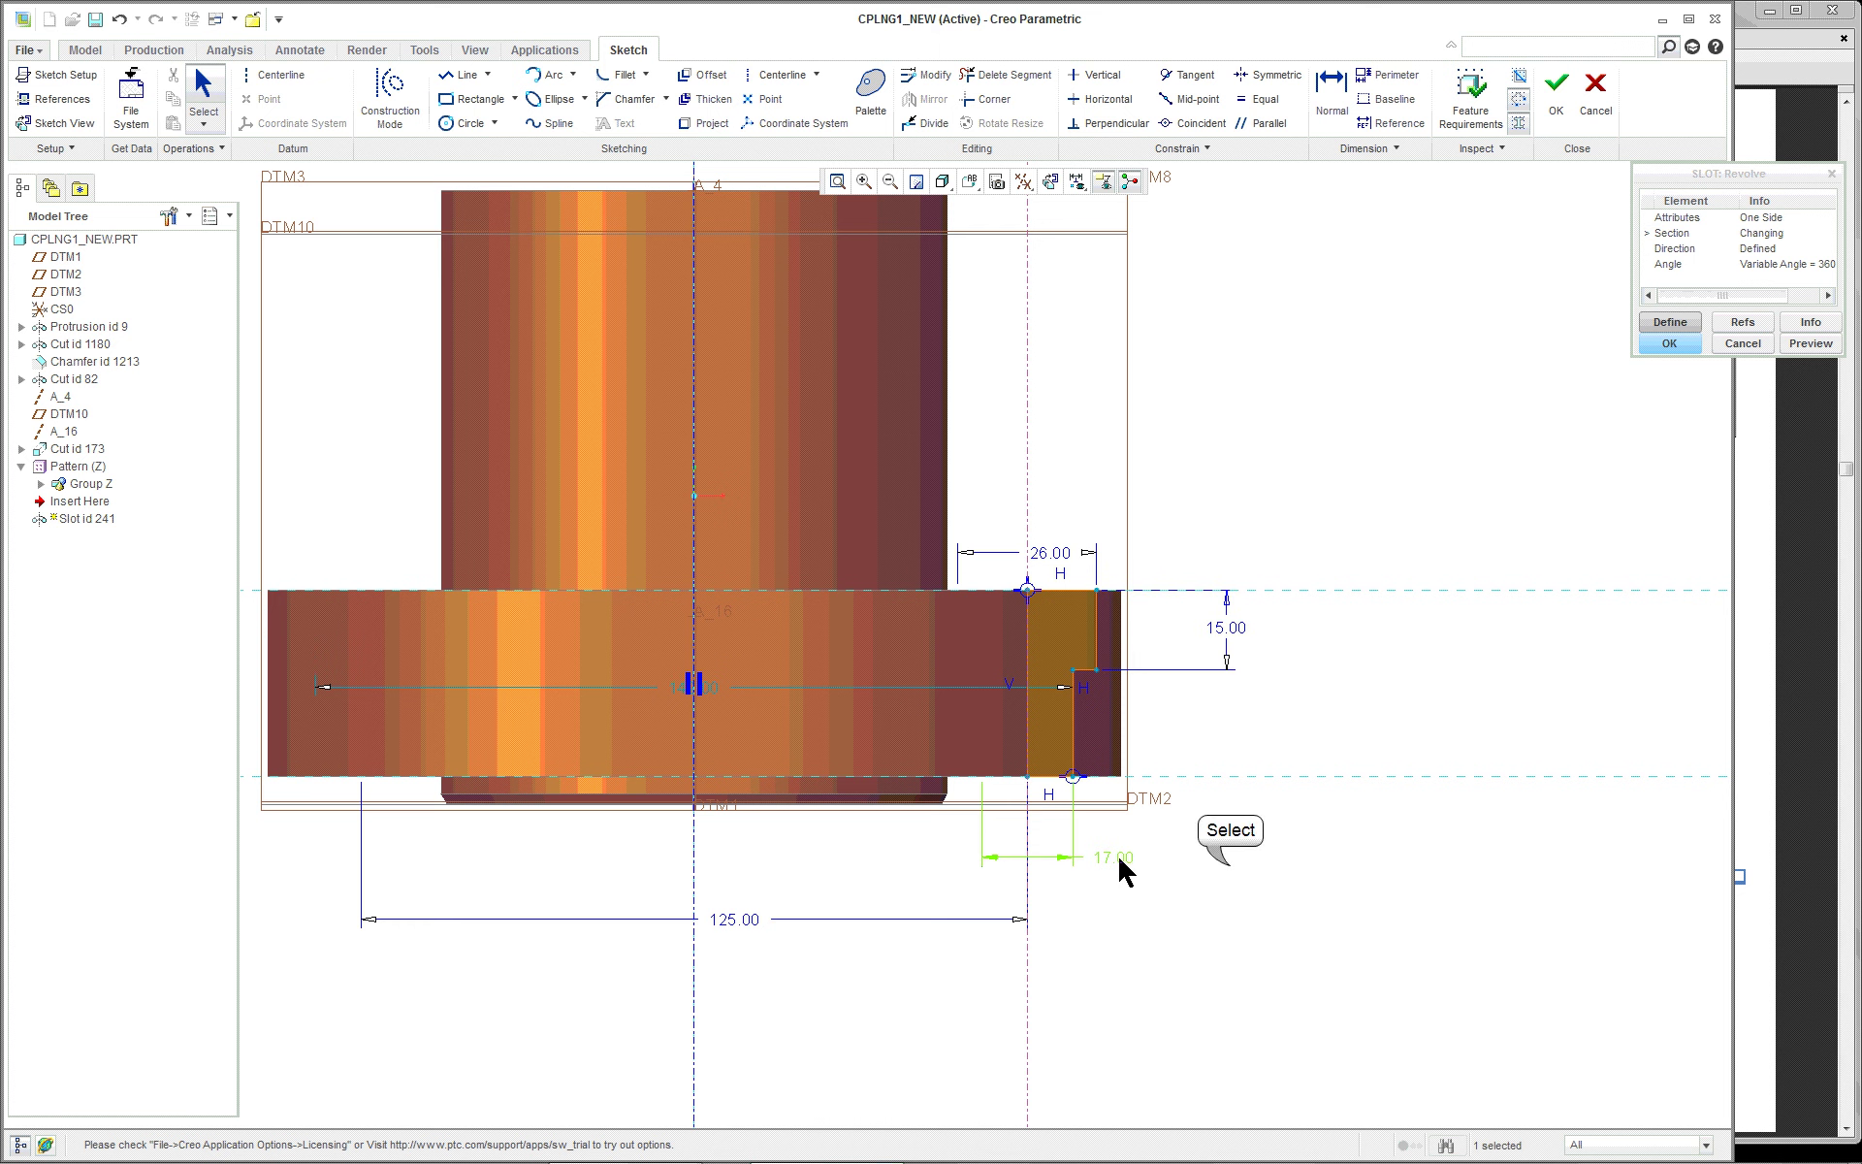
left_click(713, 686)
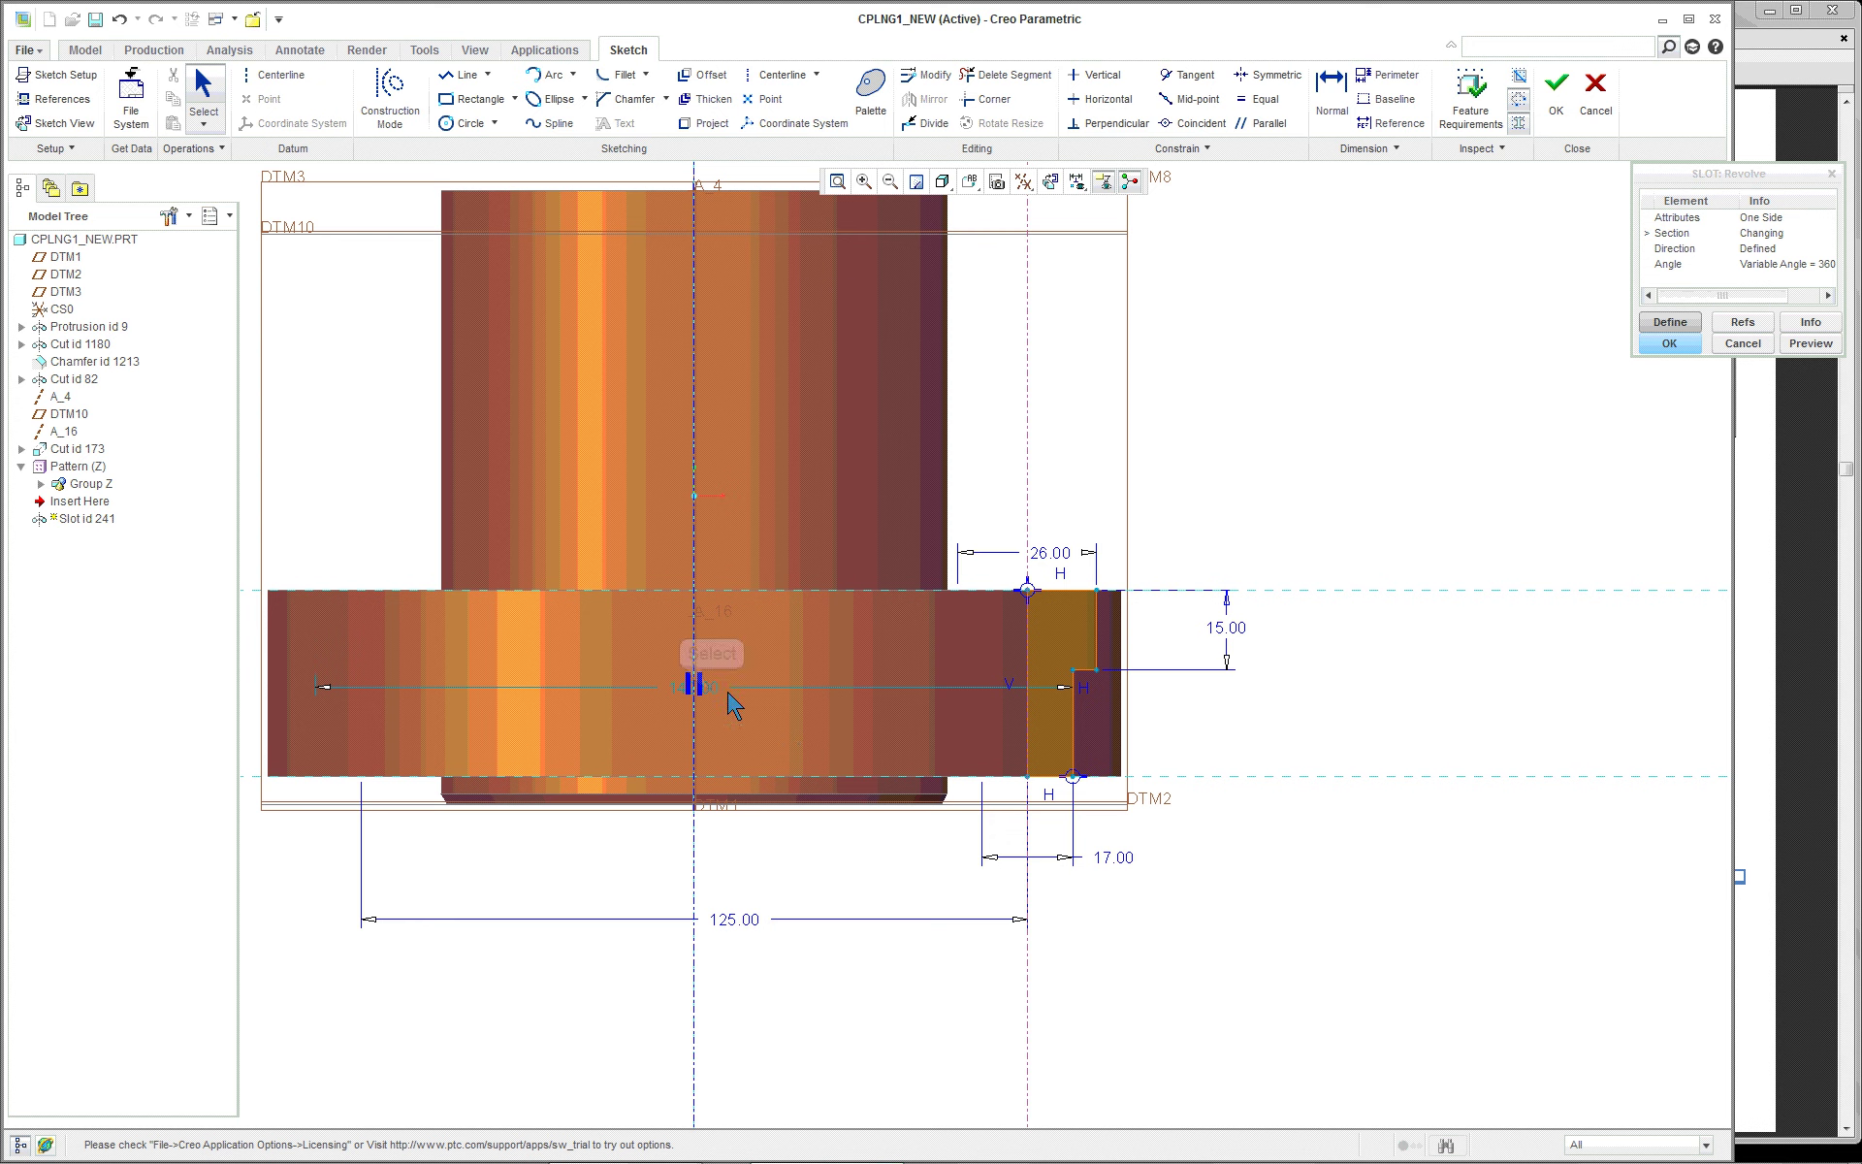
Move the diameter dimension of the slot's lower outer edge down below the 125.00 dimension
left_click_drag(711, 688, 650, 1023)
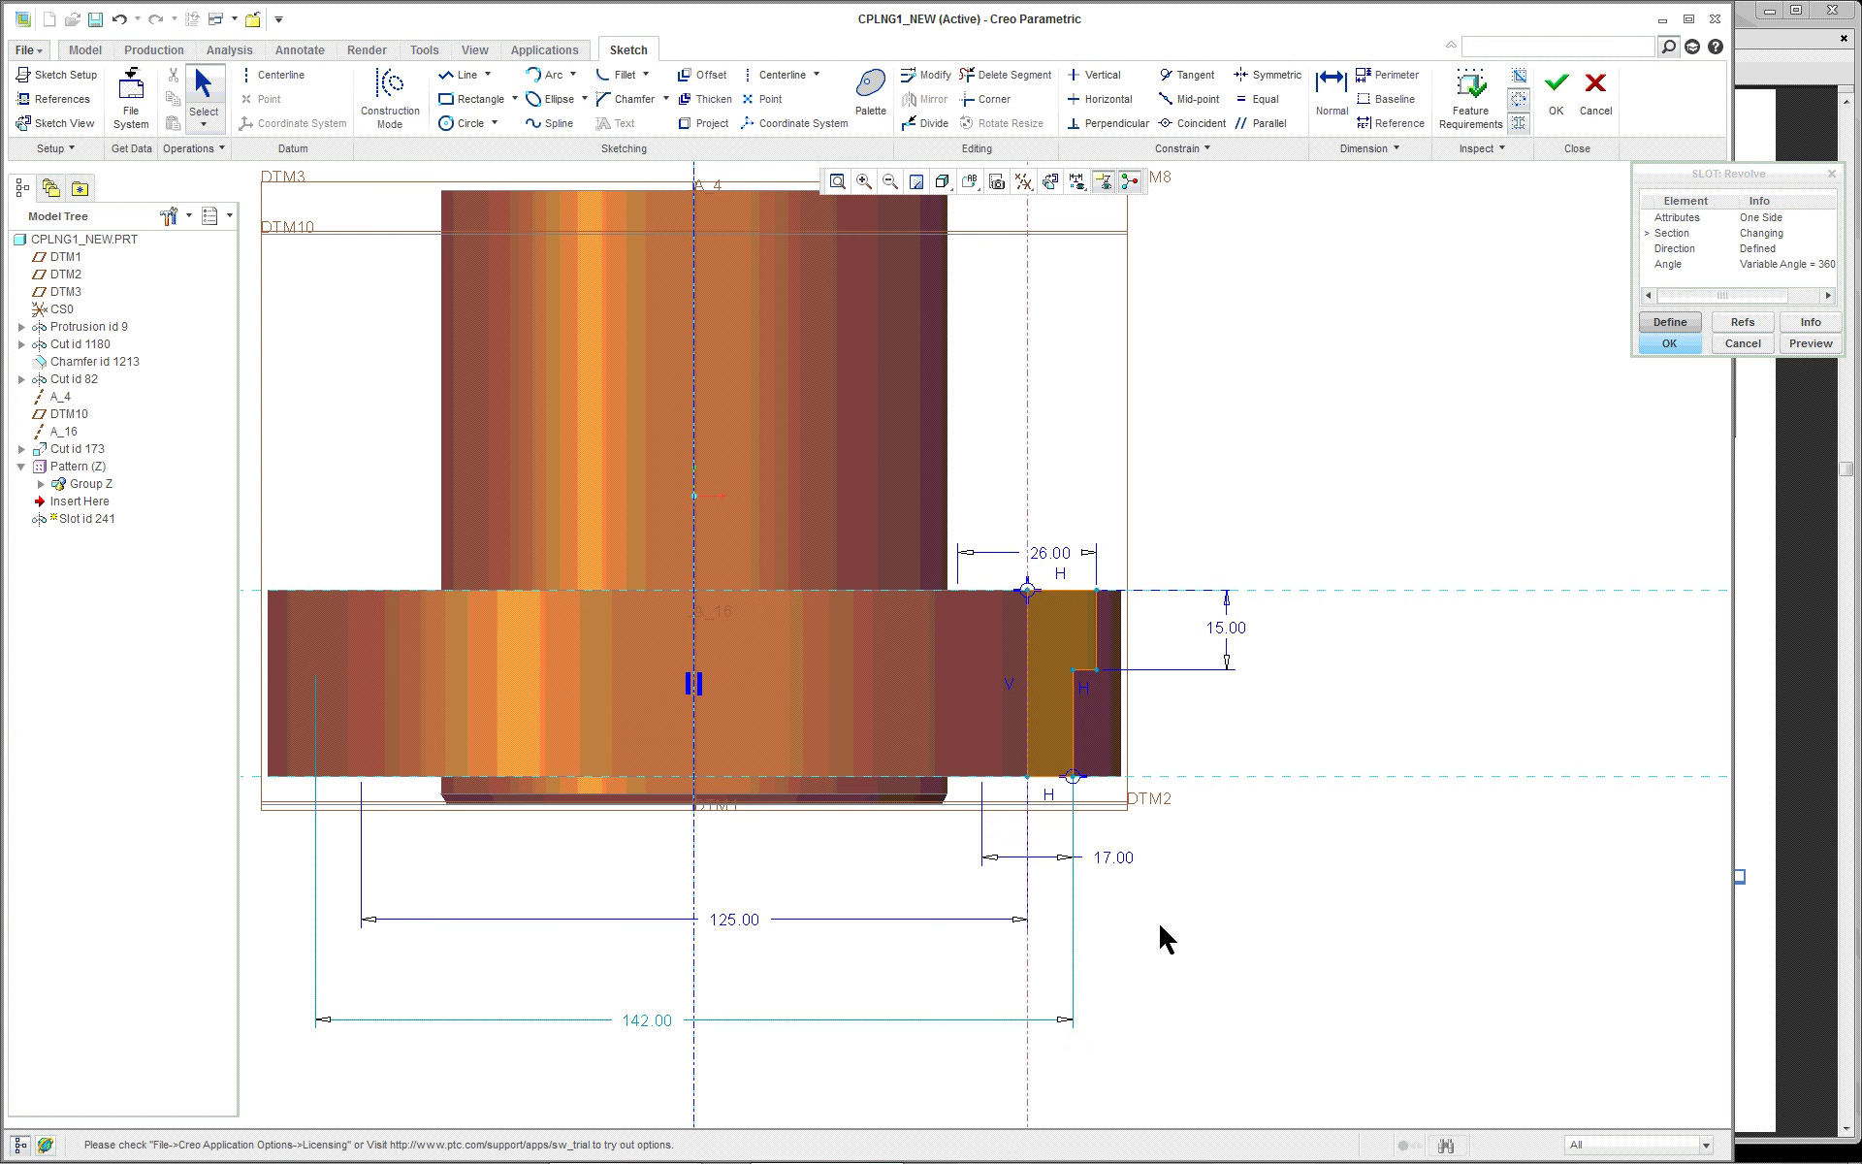
scroll(877, 1068, "up", 3)
scroll(880, 1057, "down", 5)
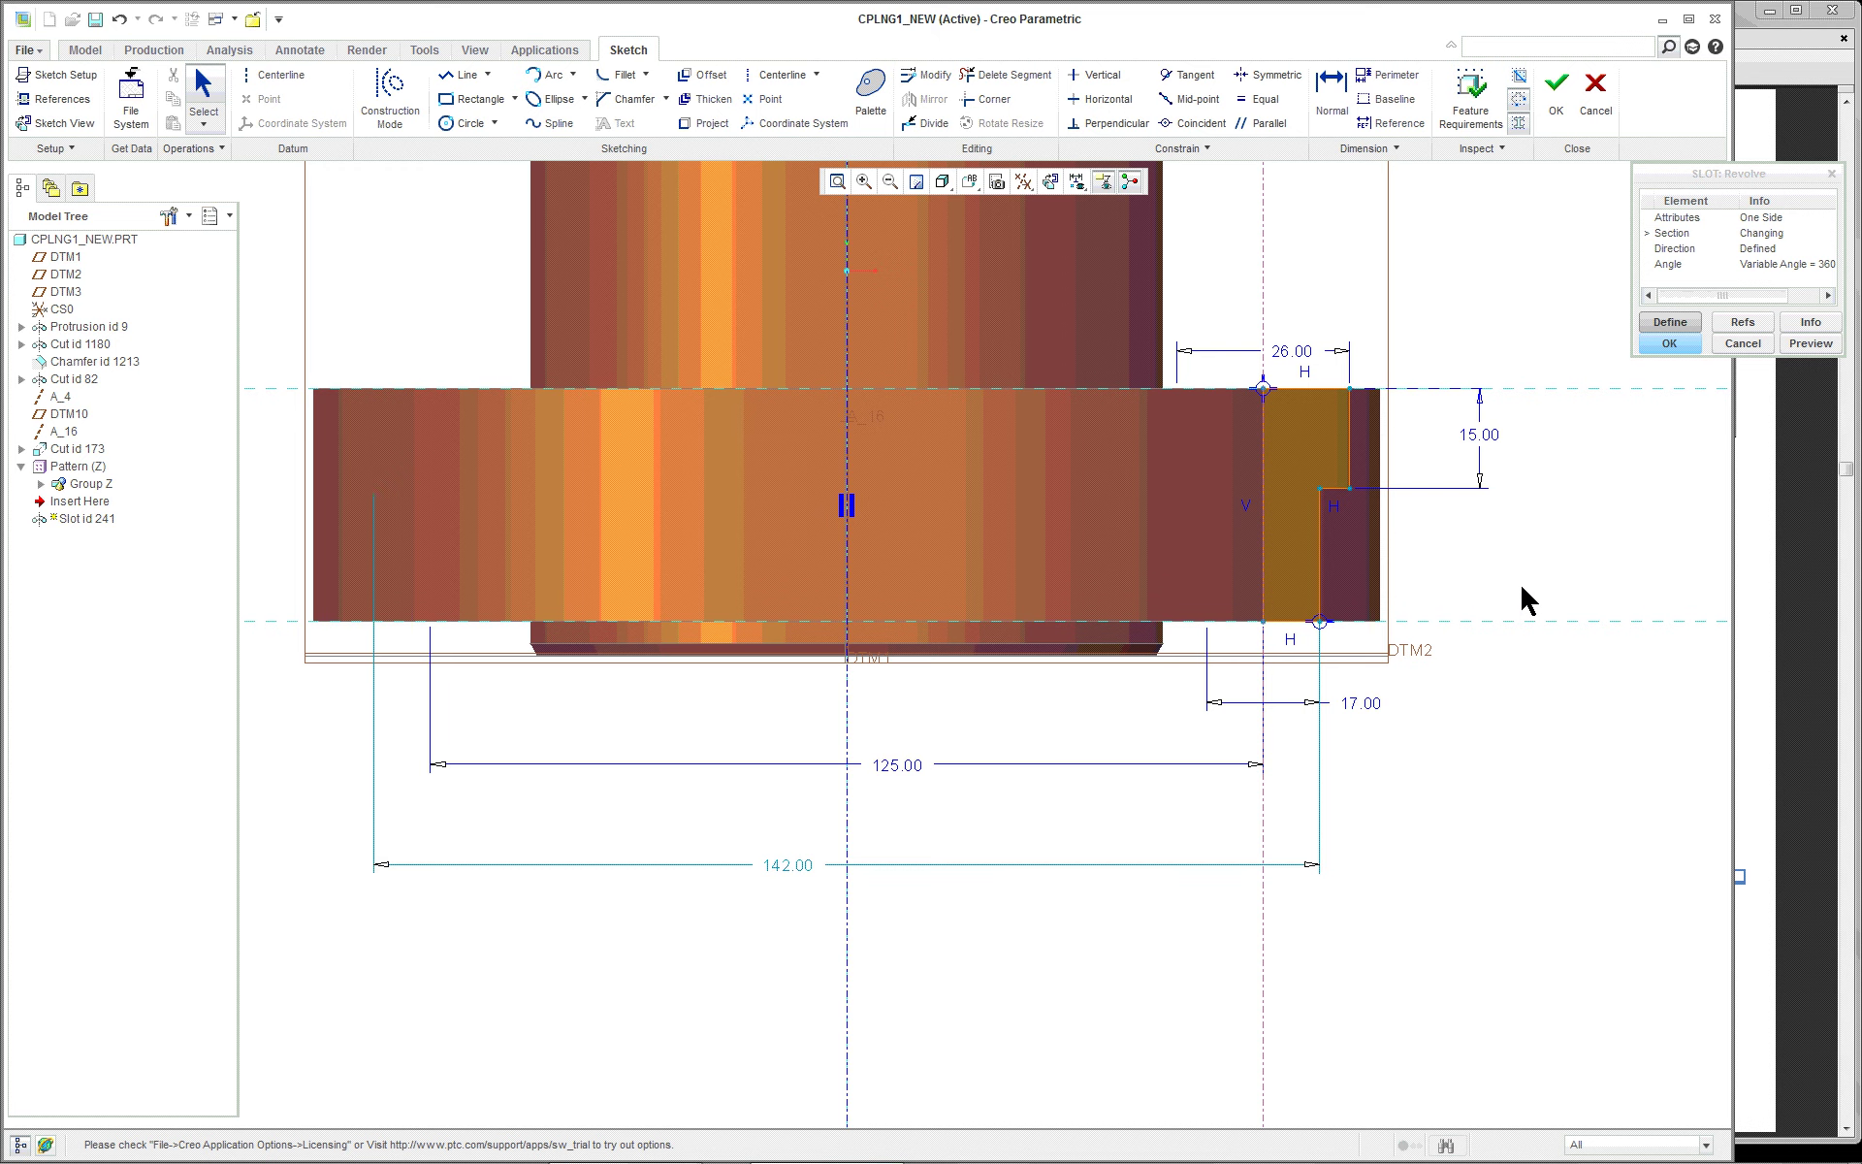
scroll(1584, 417, "up", 1)
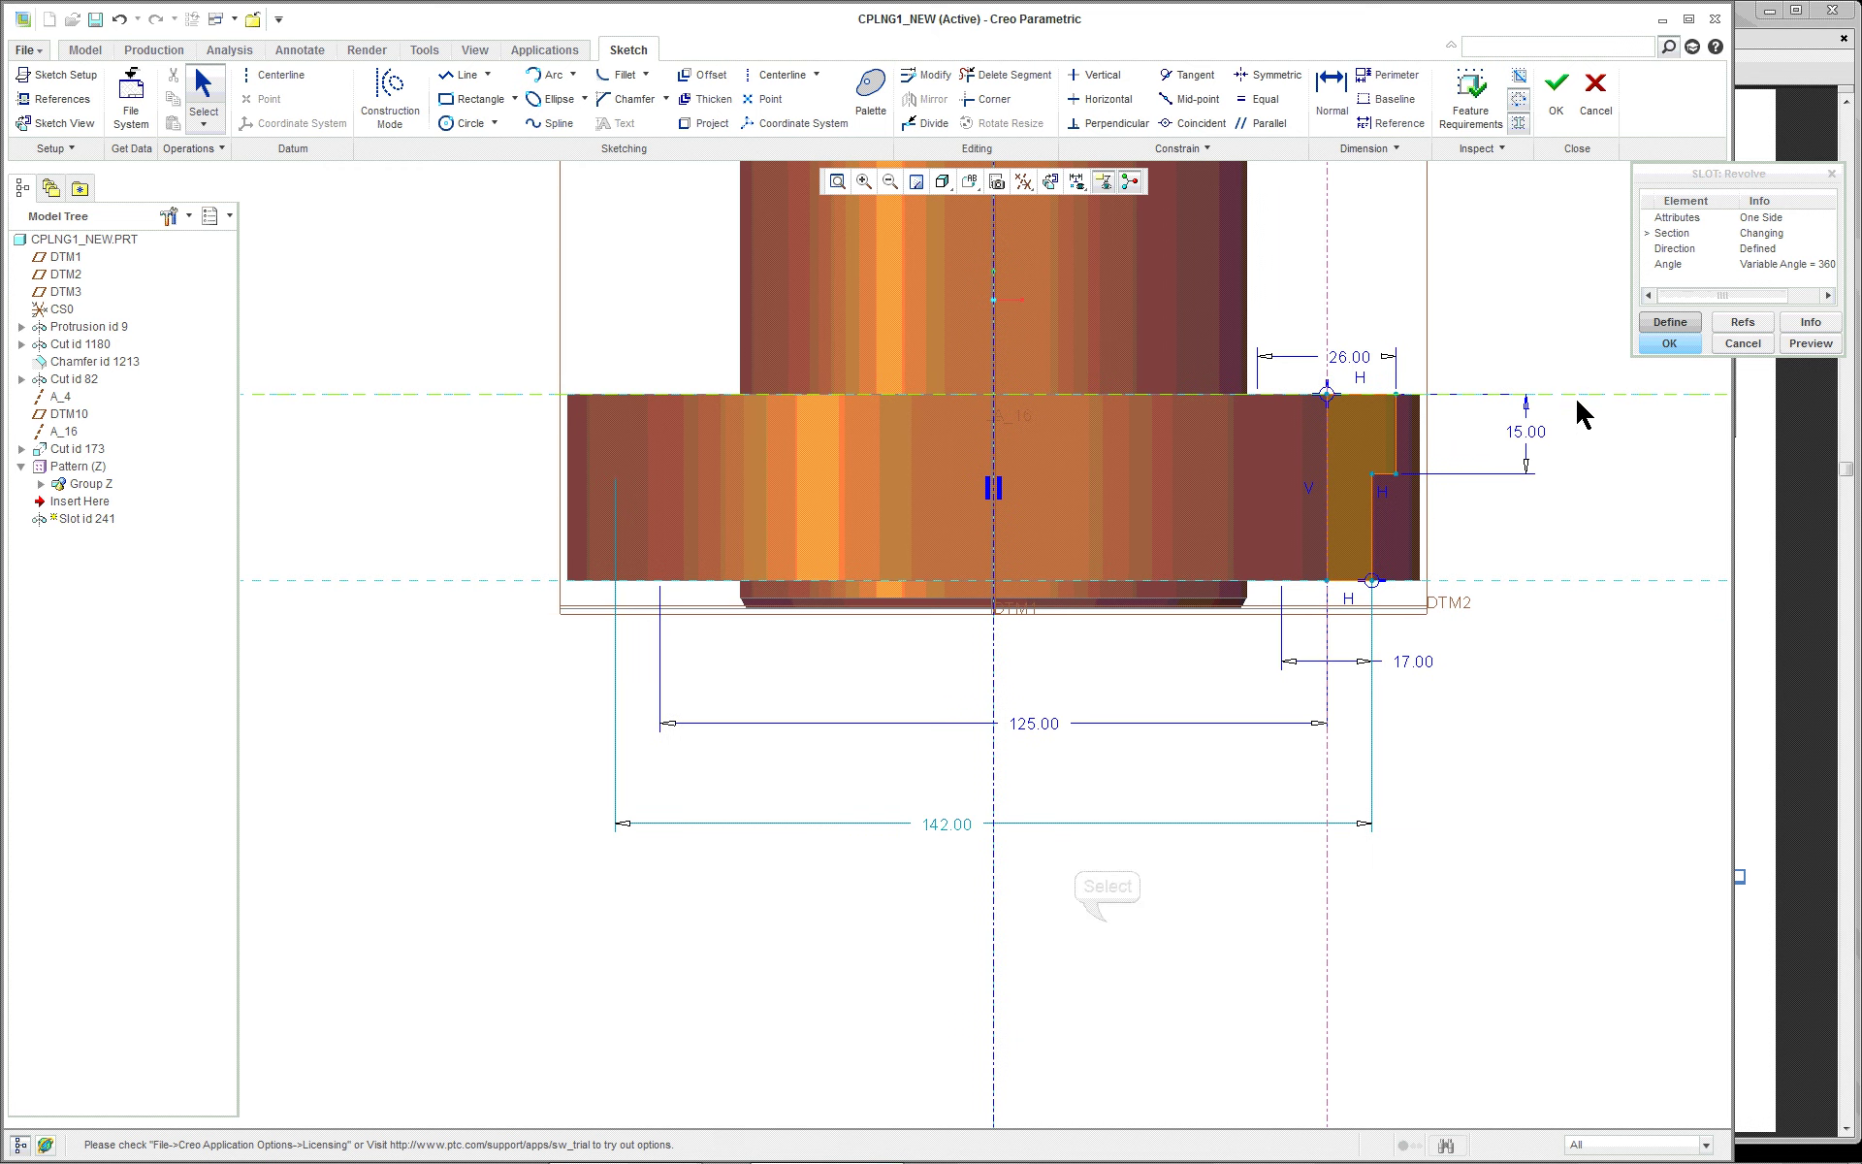
Try setting the slot's 142.00 diameter dimension to 150, and undo that change
double_click(948, 824)
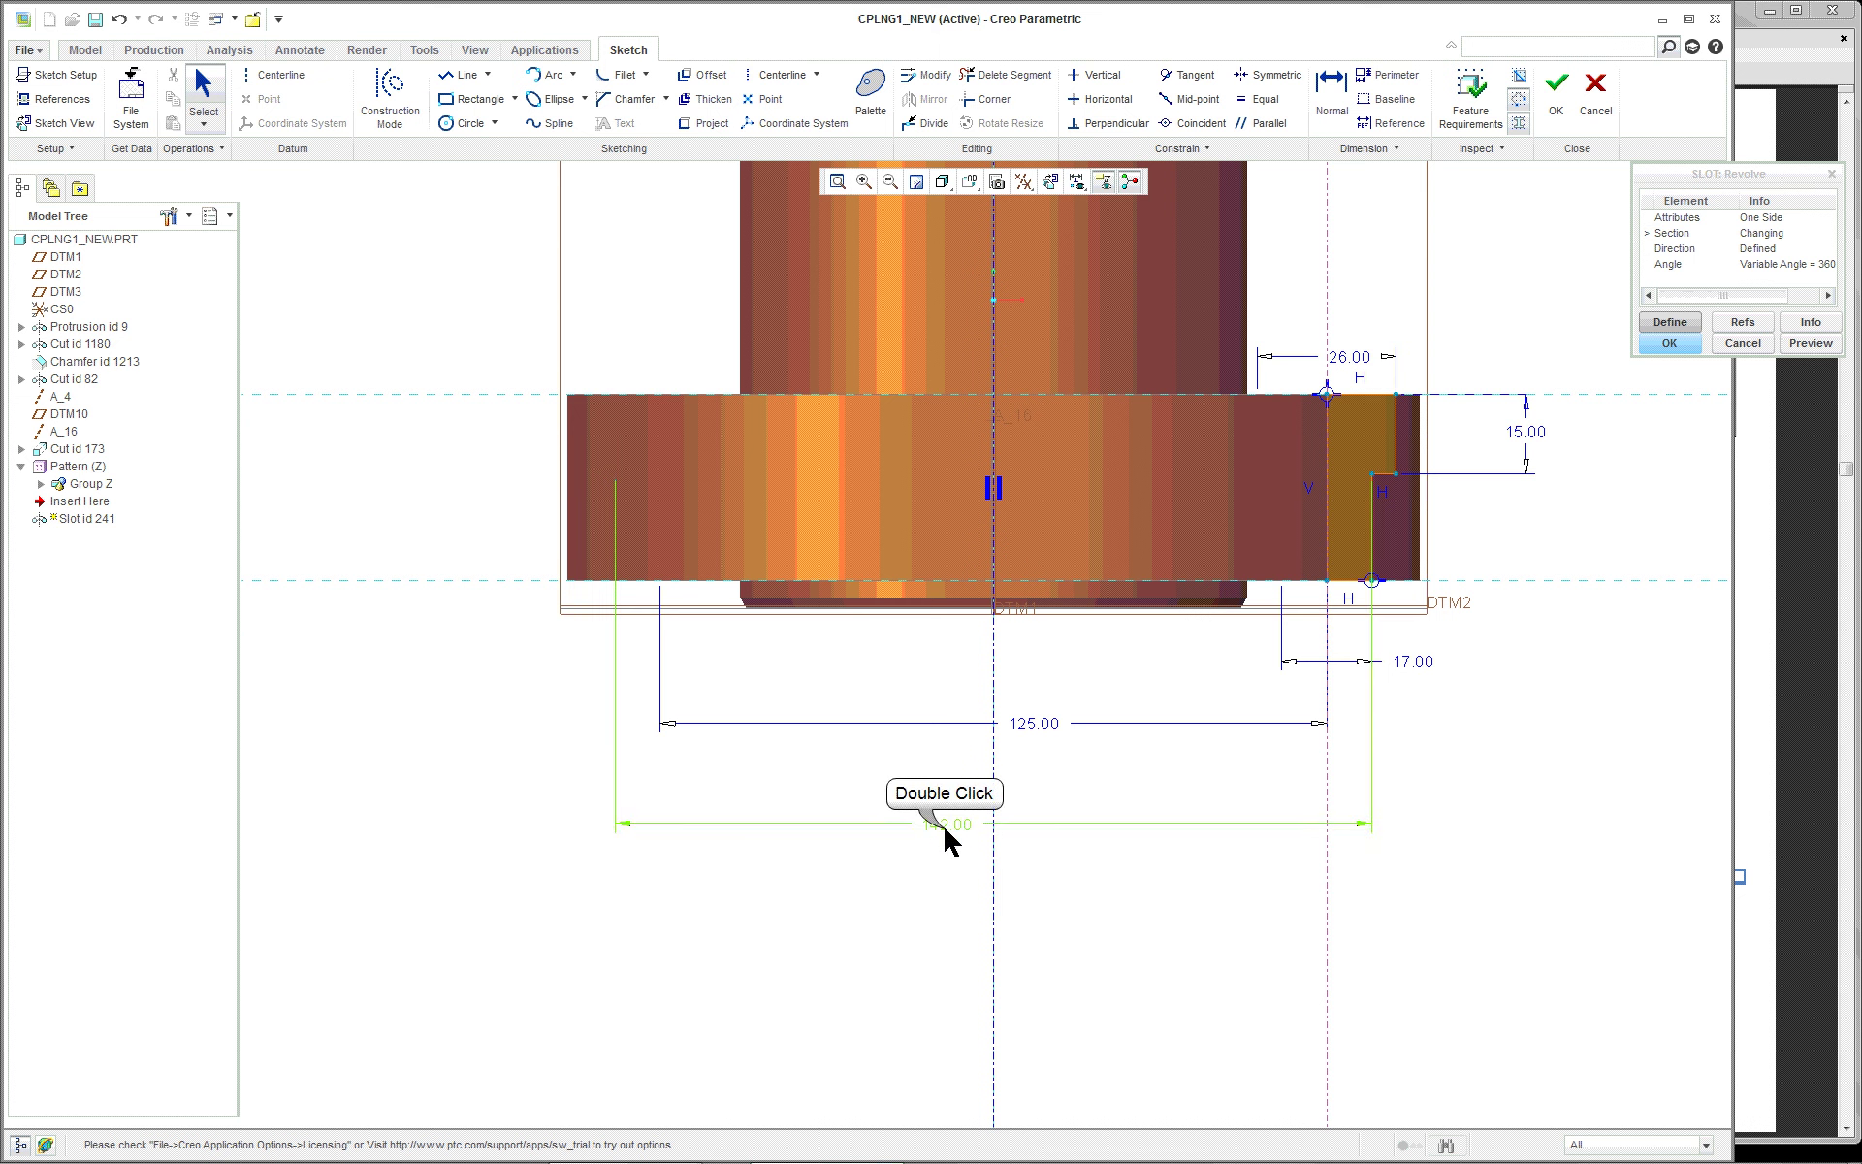
double_click(946, 826)
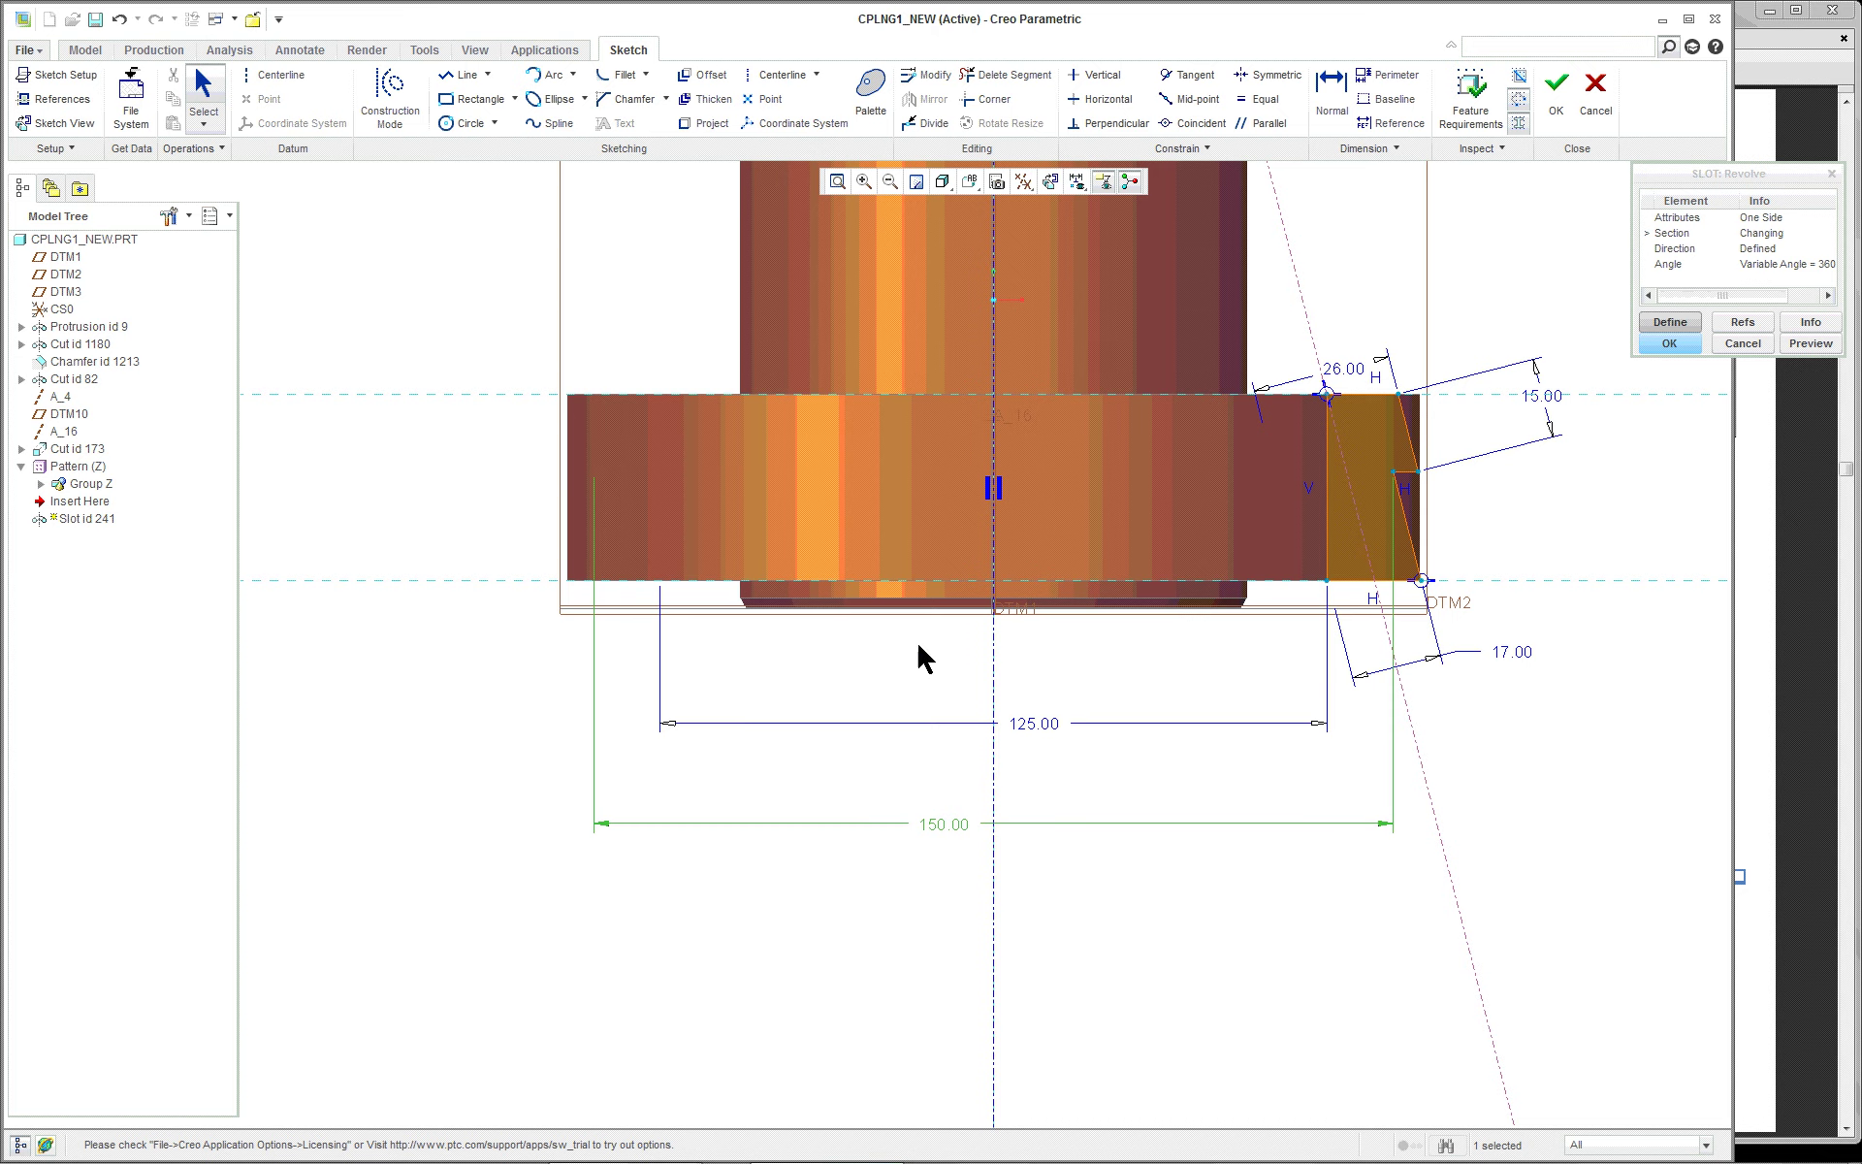
left_click(119, 19)
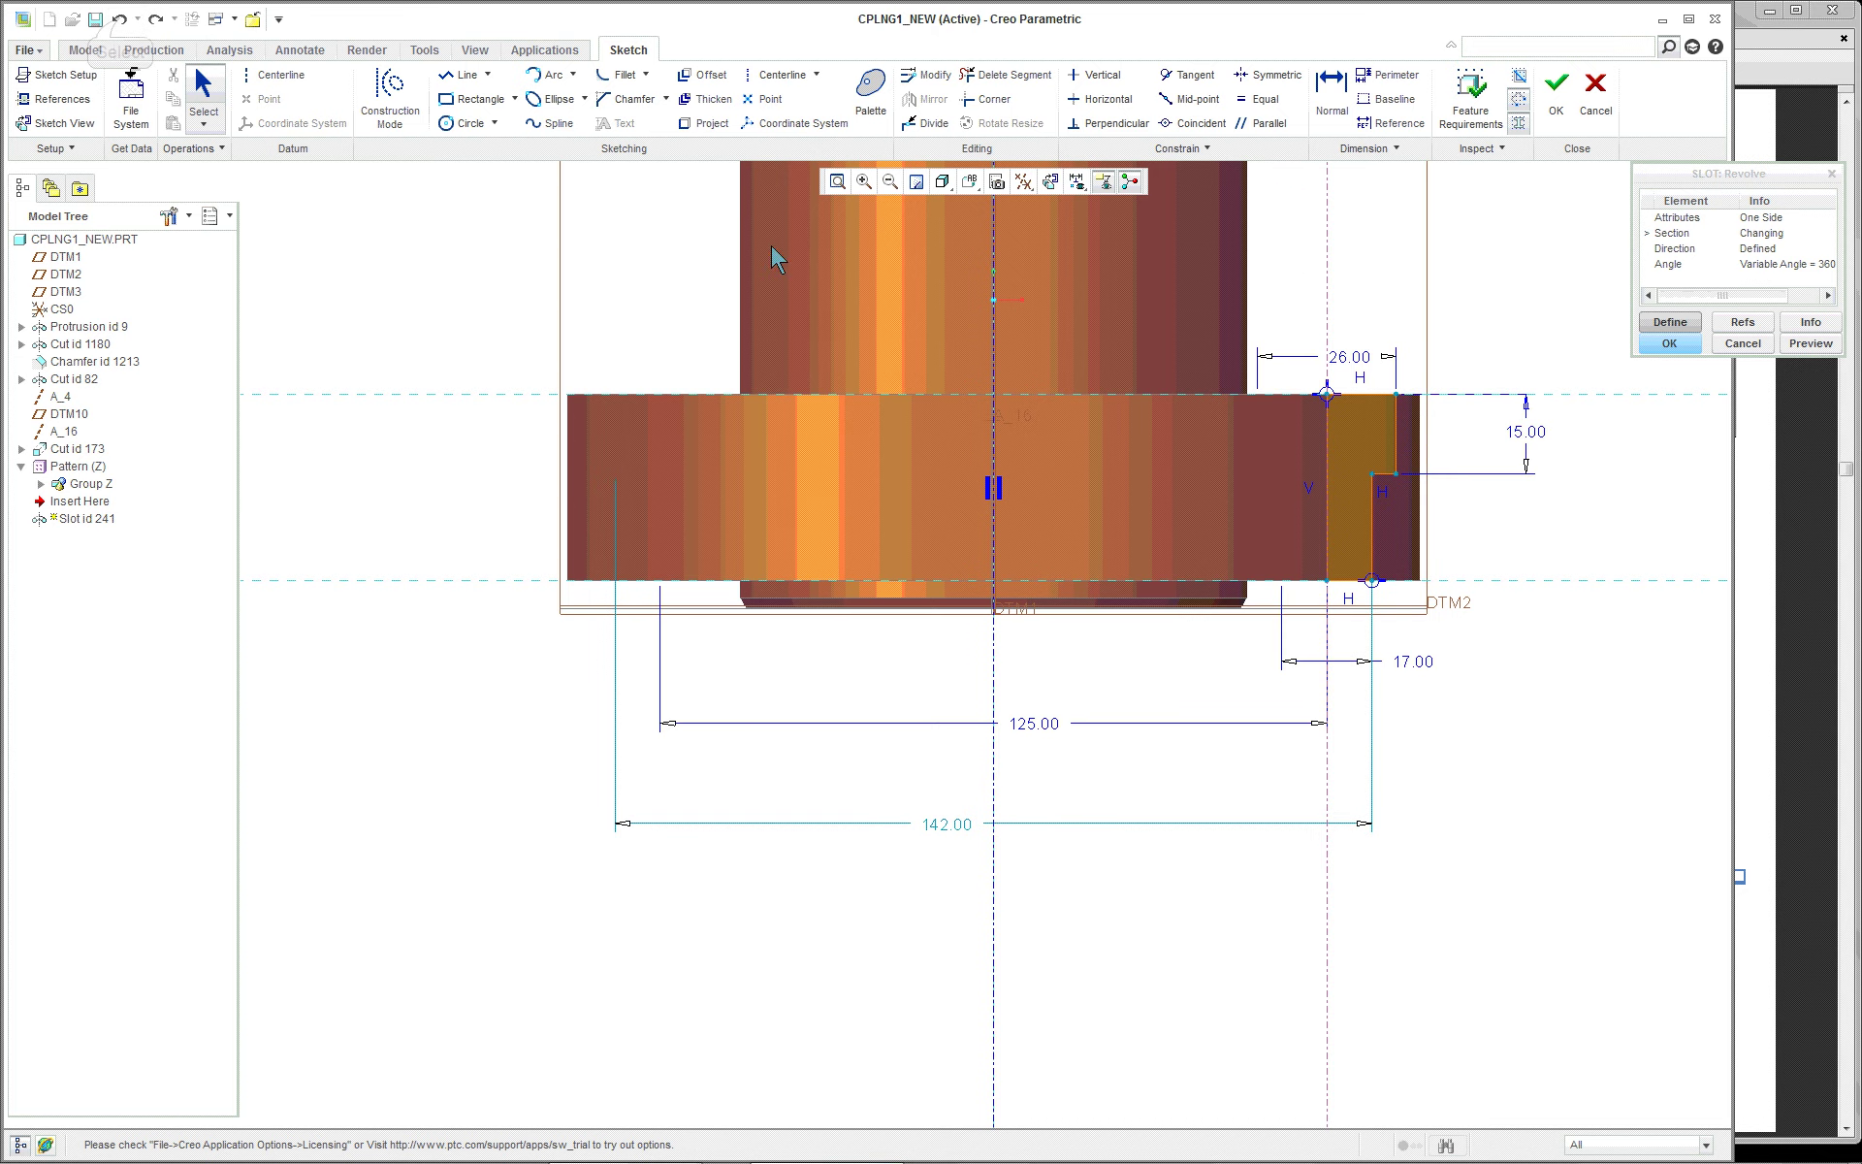
Constrain the lower outer edge of the slot section to be vertical
scroll(1682, 499, "down", 3)
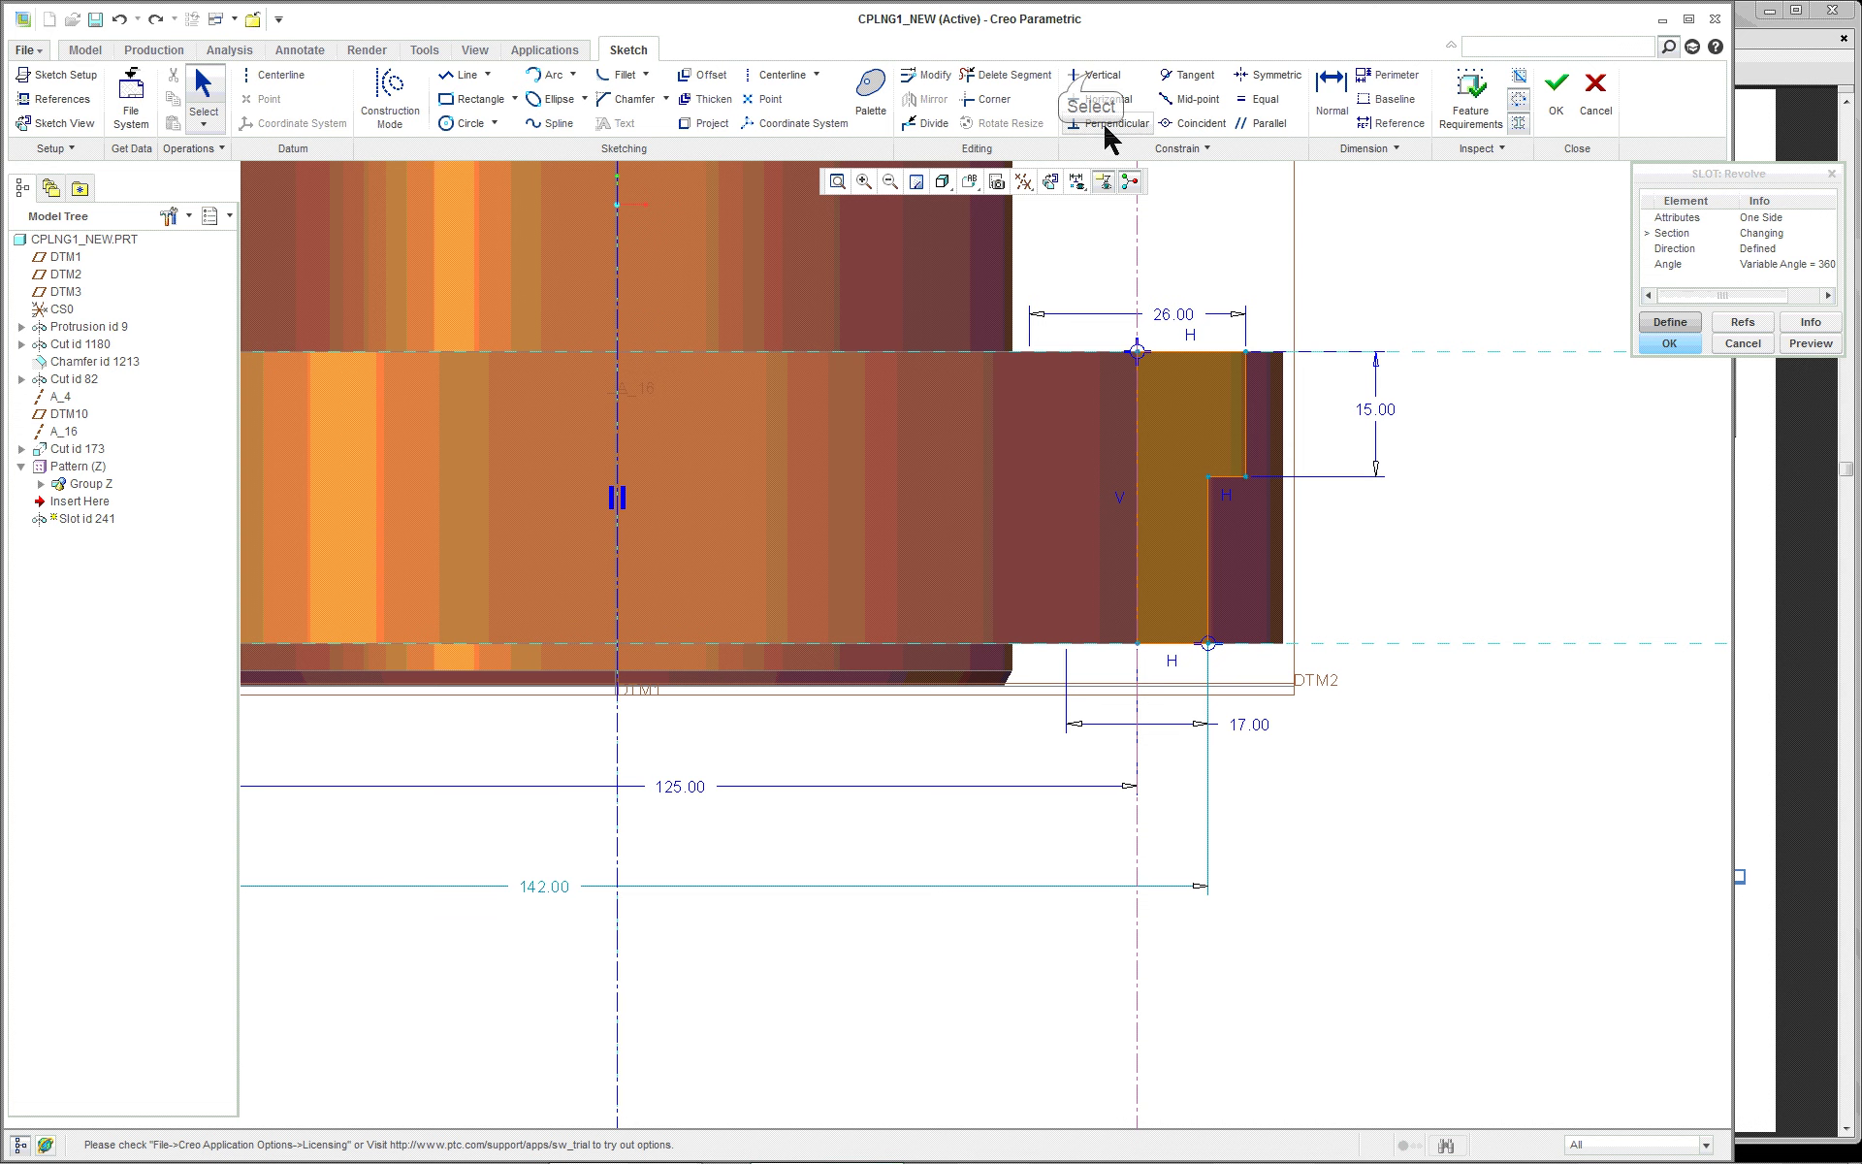
left_click(1094, 75)
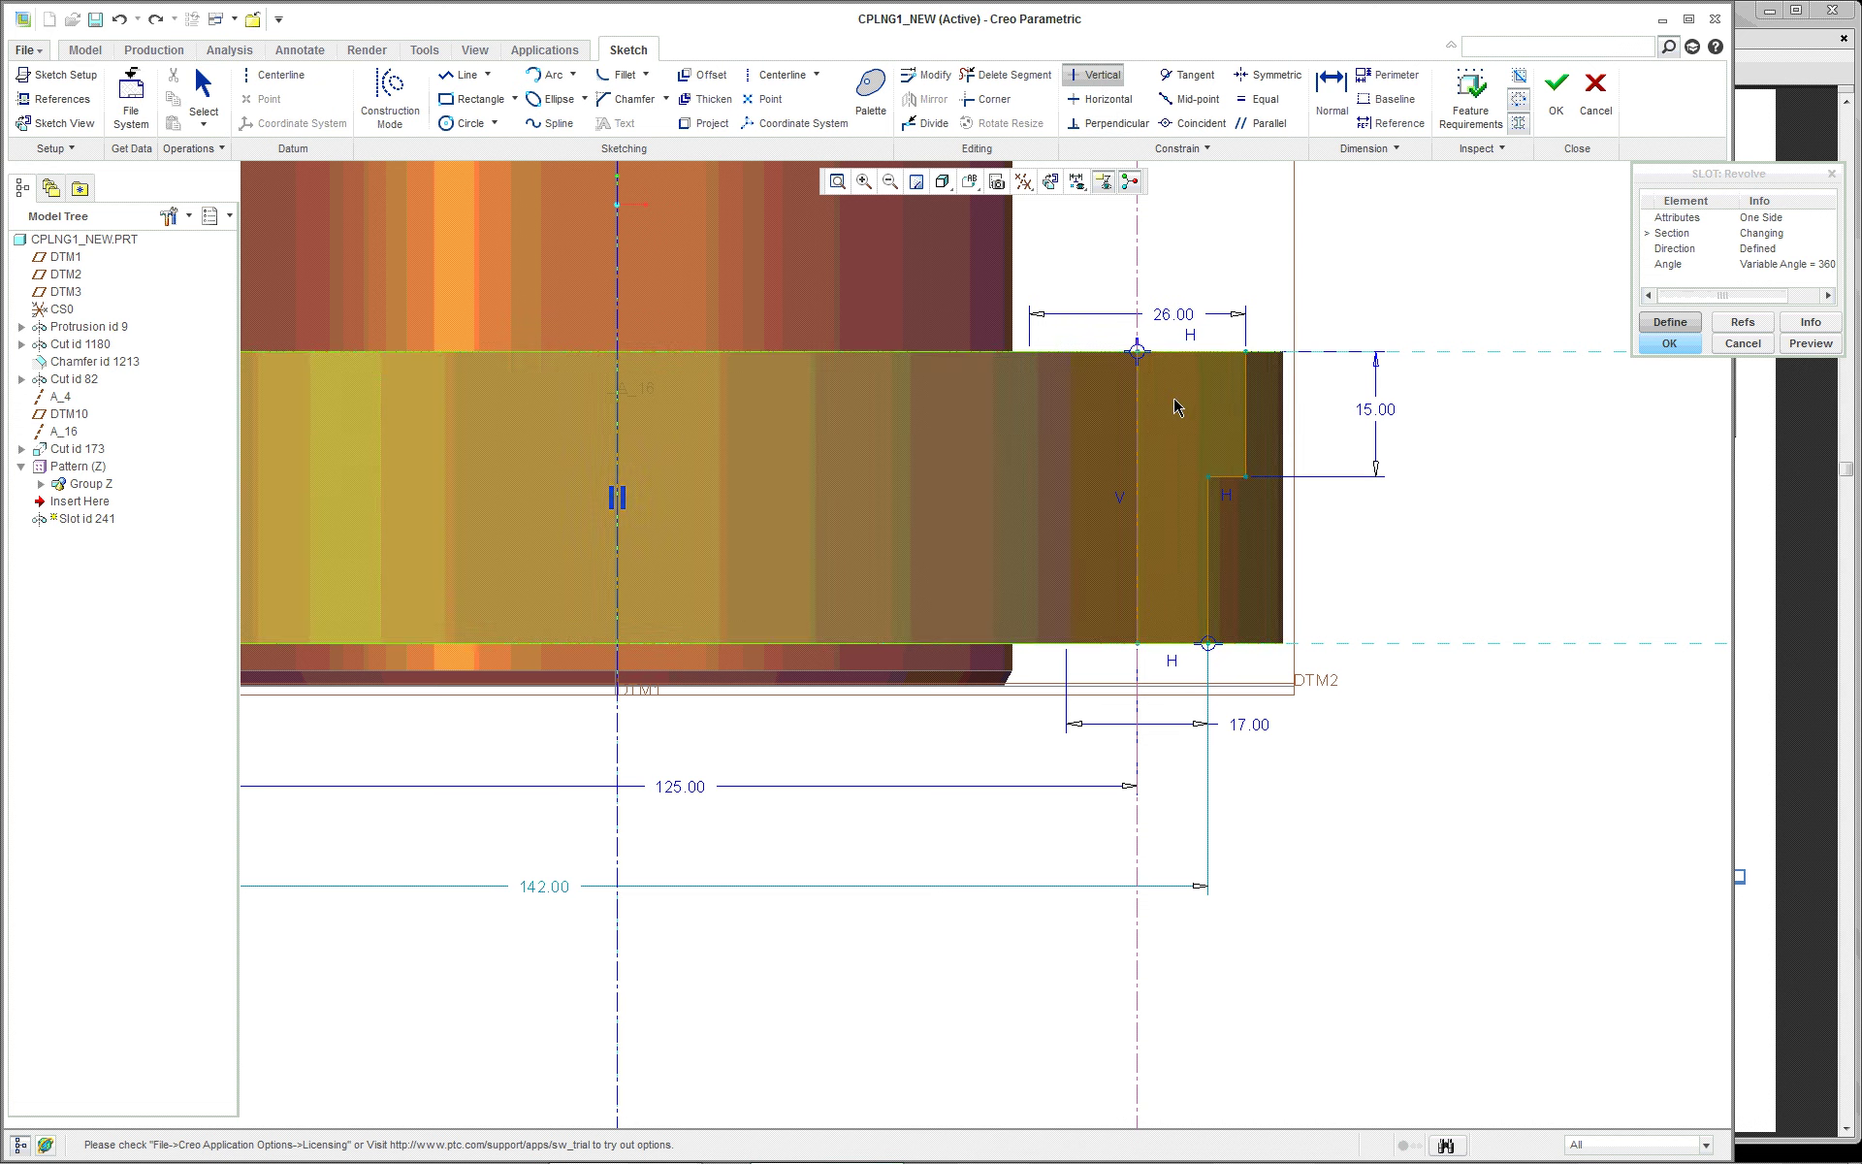
left_click(1210, 565)
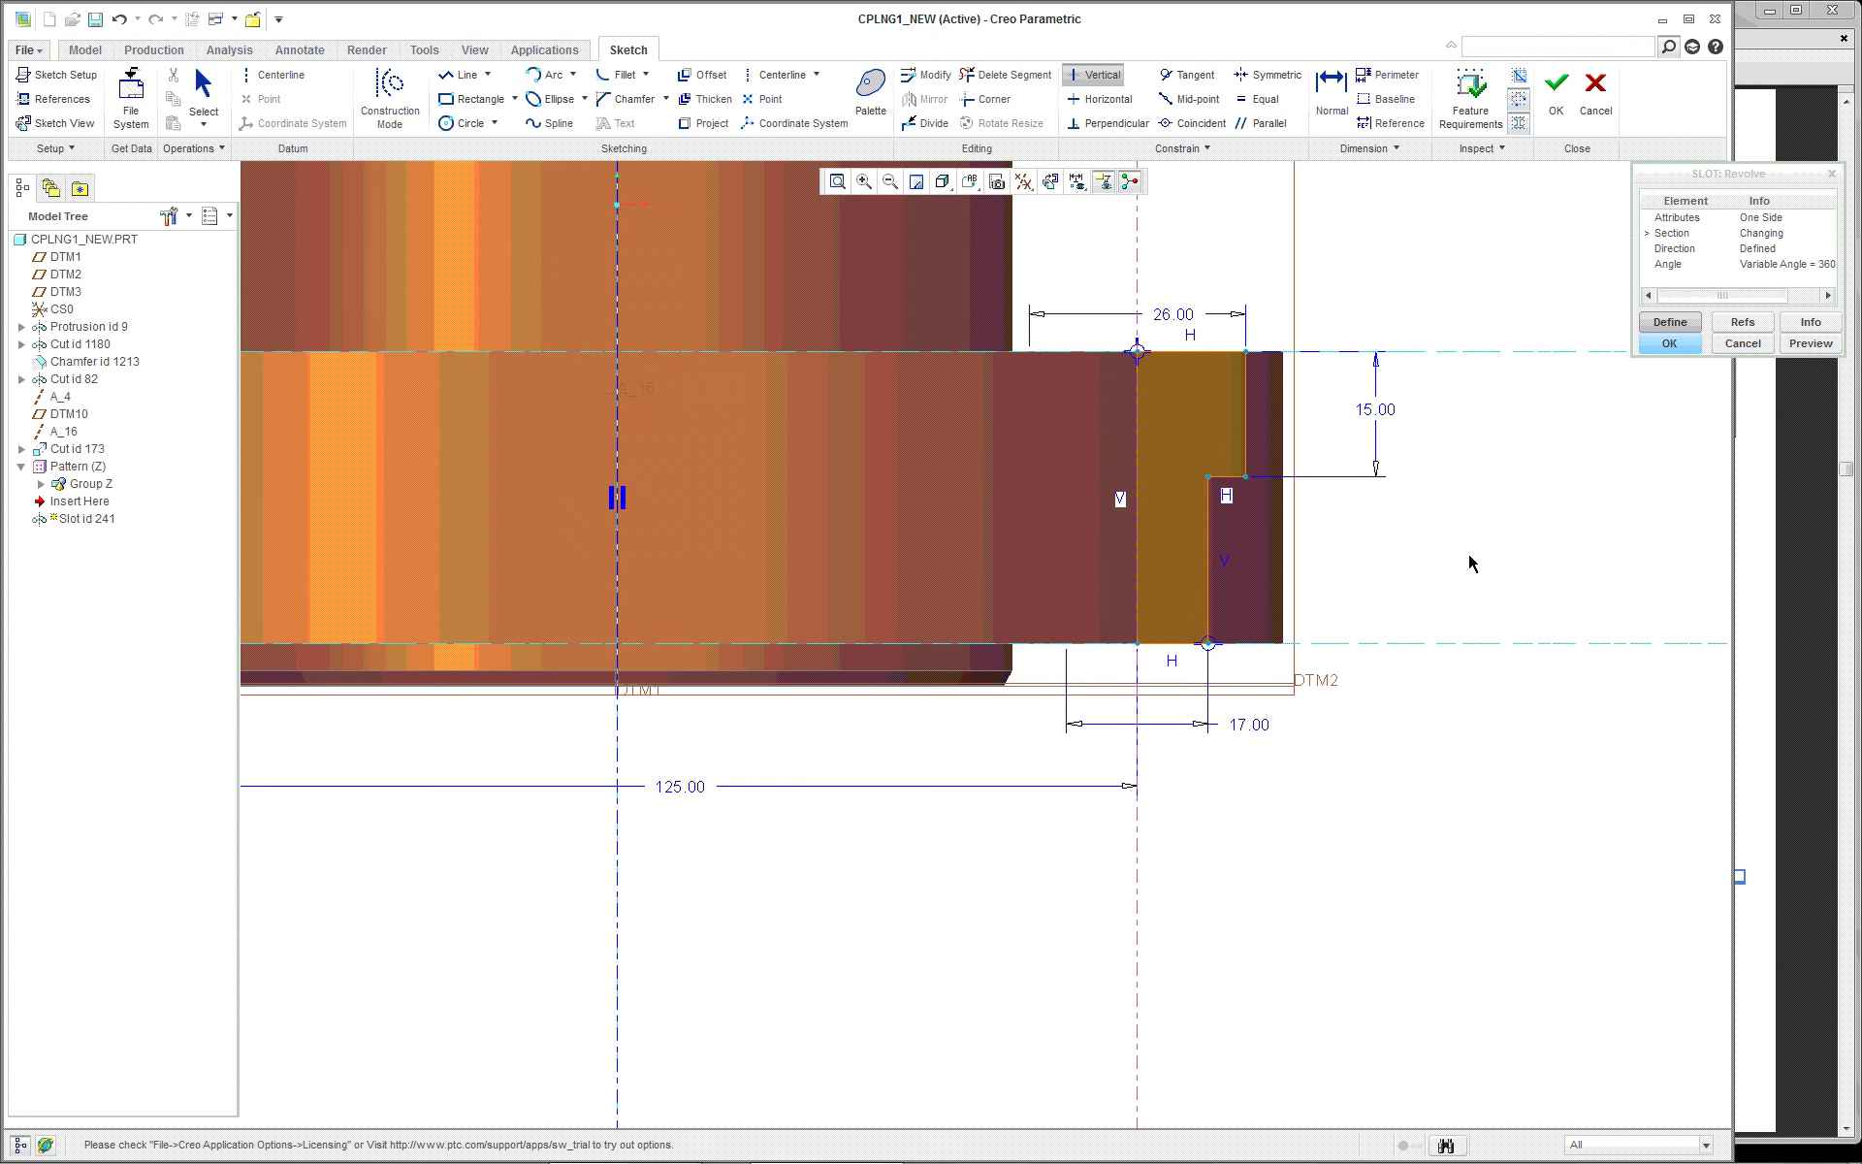
scroll(1566, 563, "down", 2)
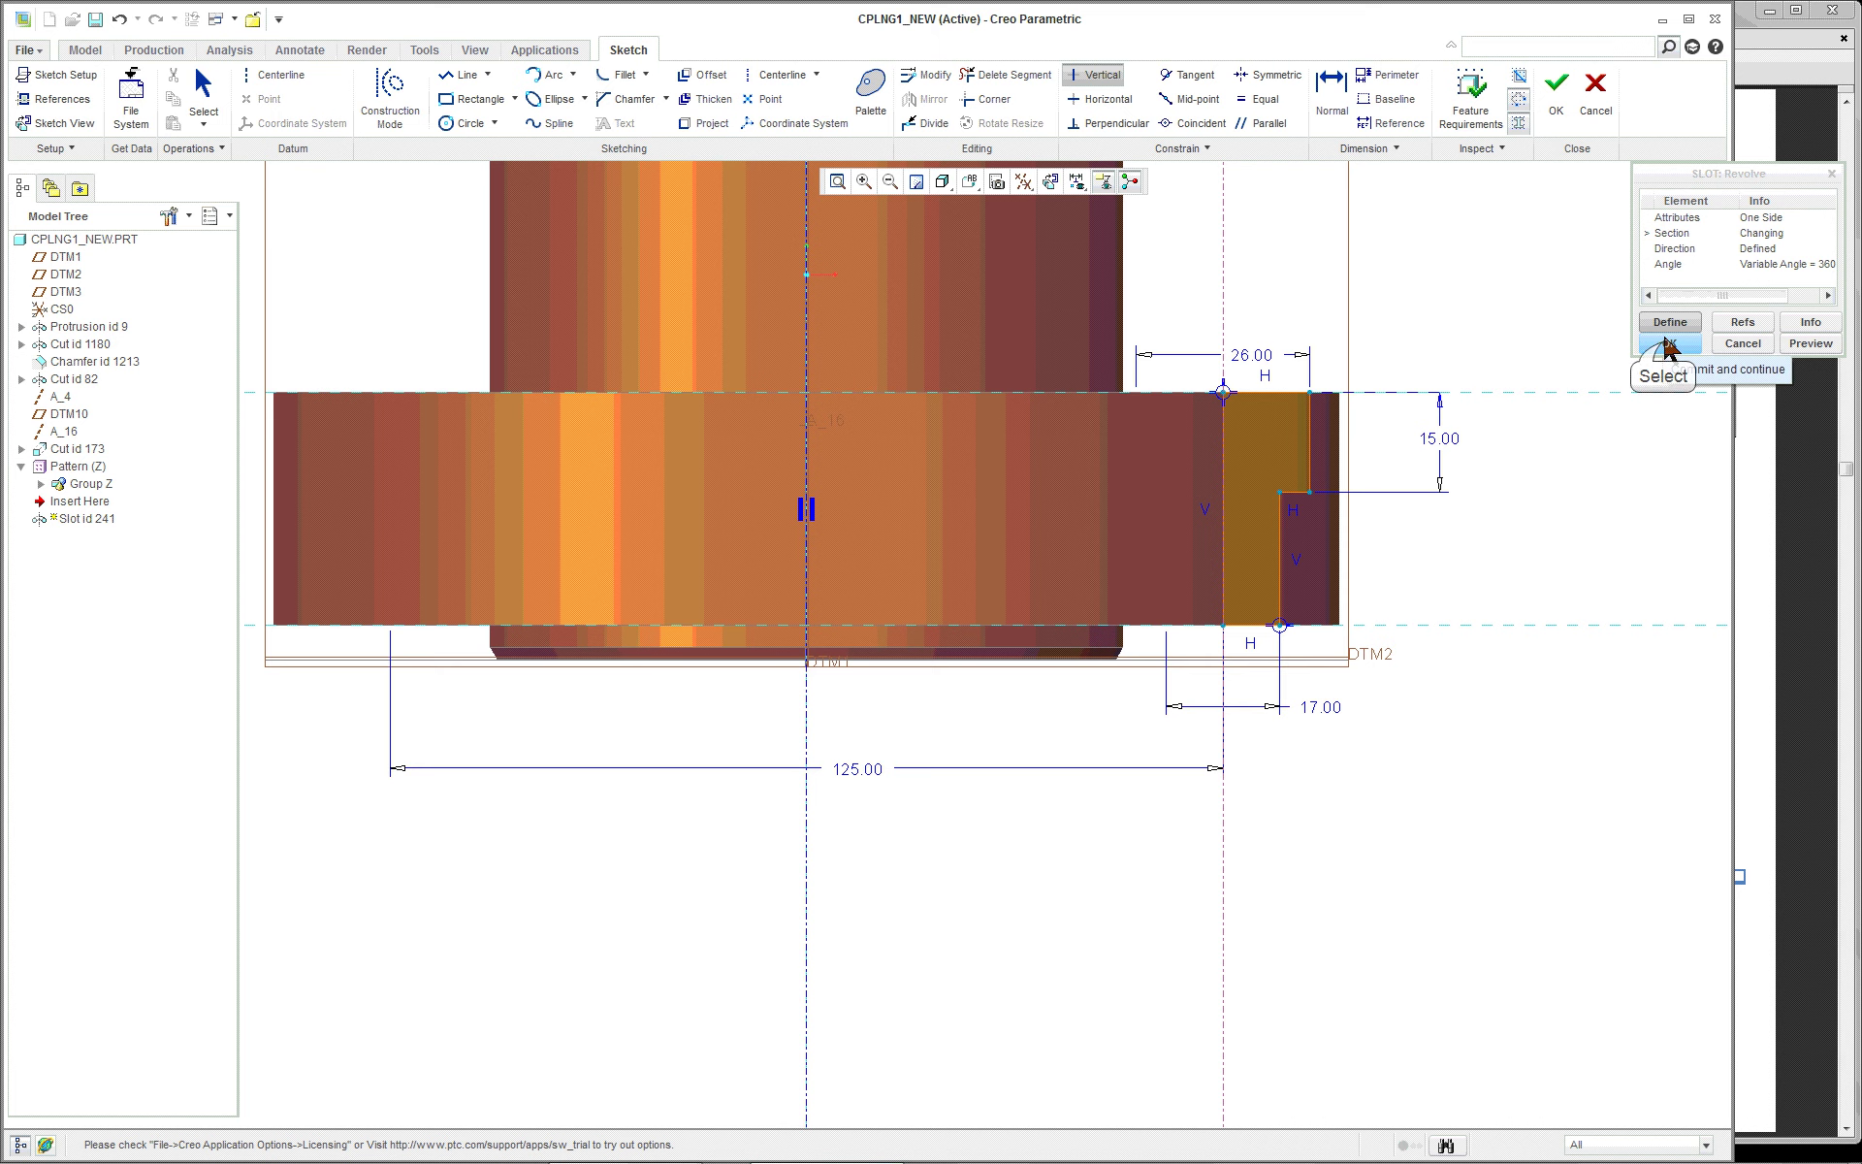
Finish the slot's section and commit the redefined revolved slot, accepting the regeneration result
left_click(1666, 346)
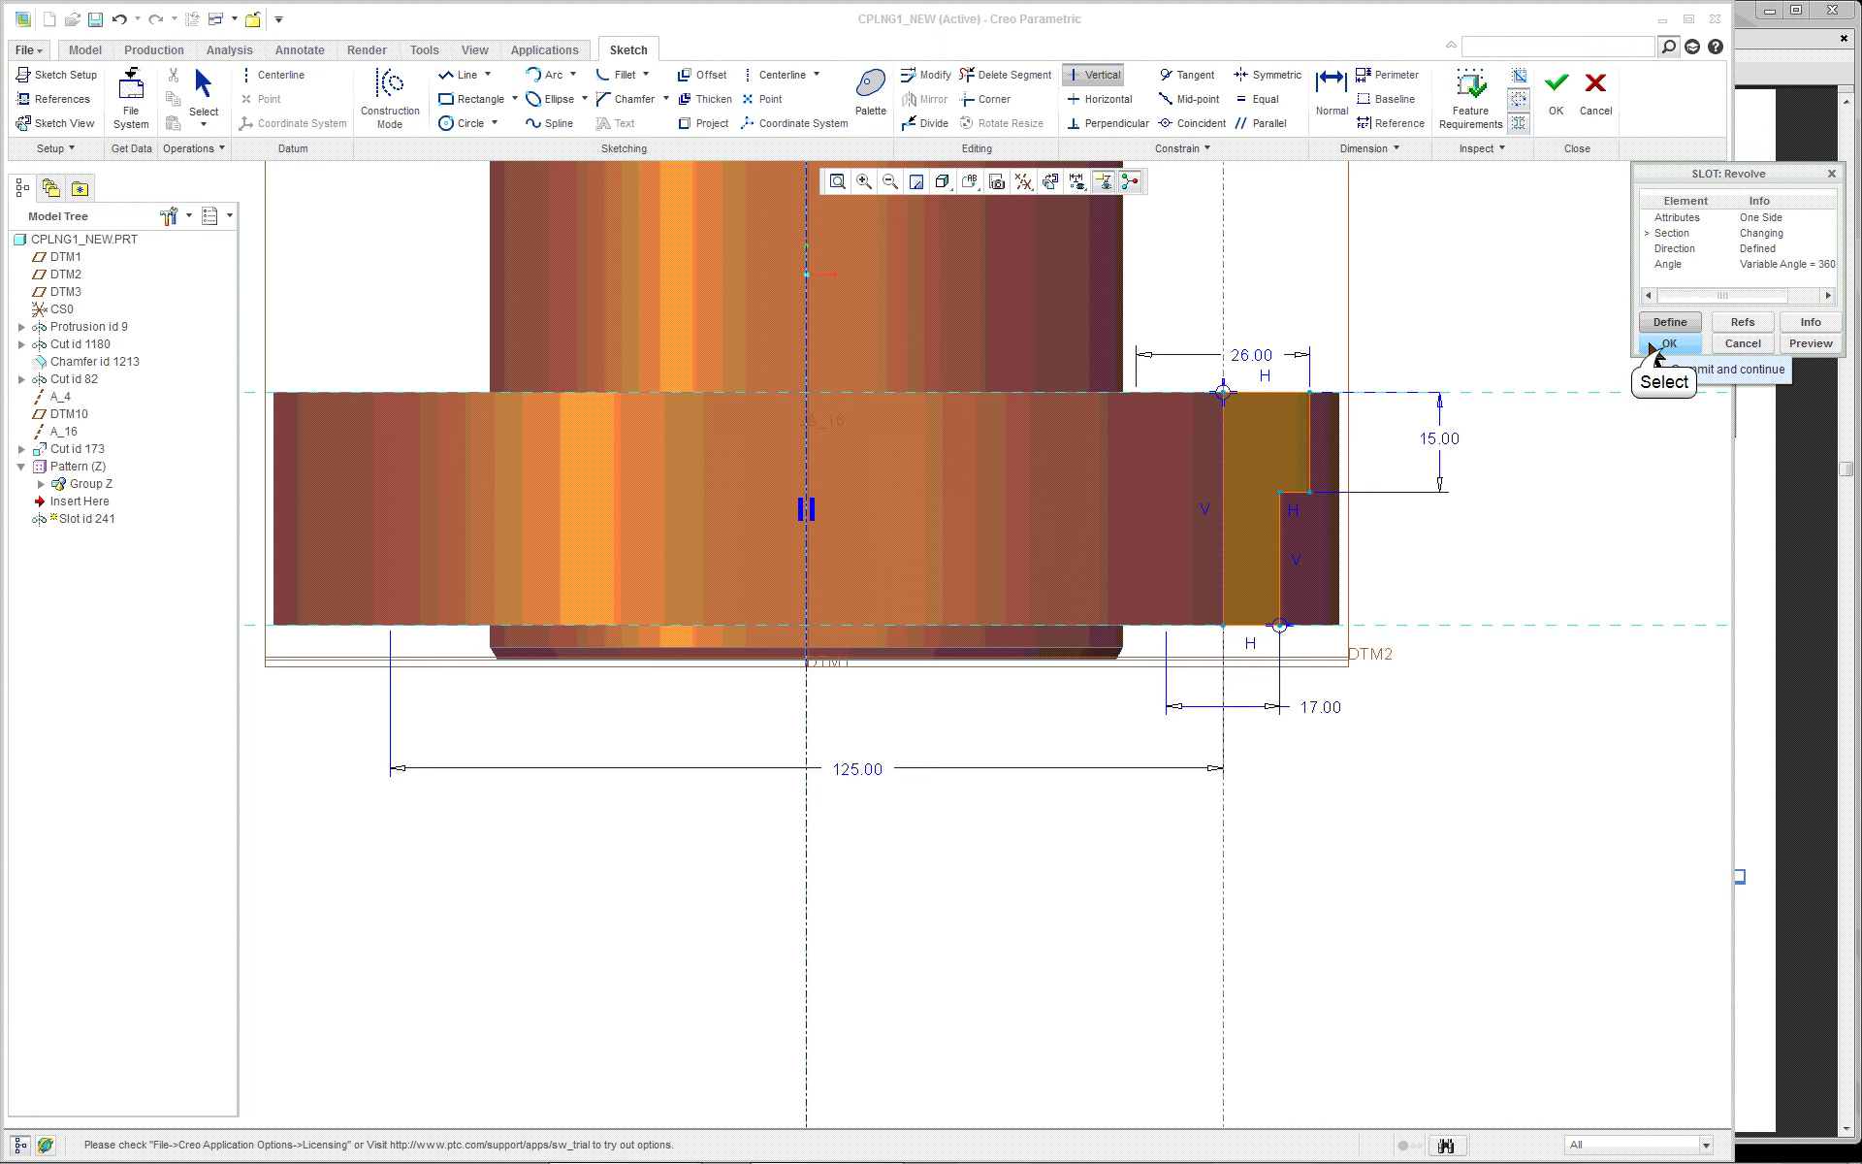
left_click(1555, 89)
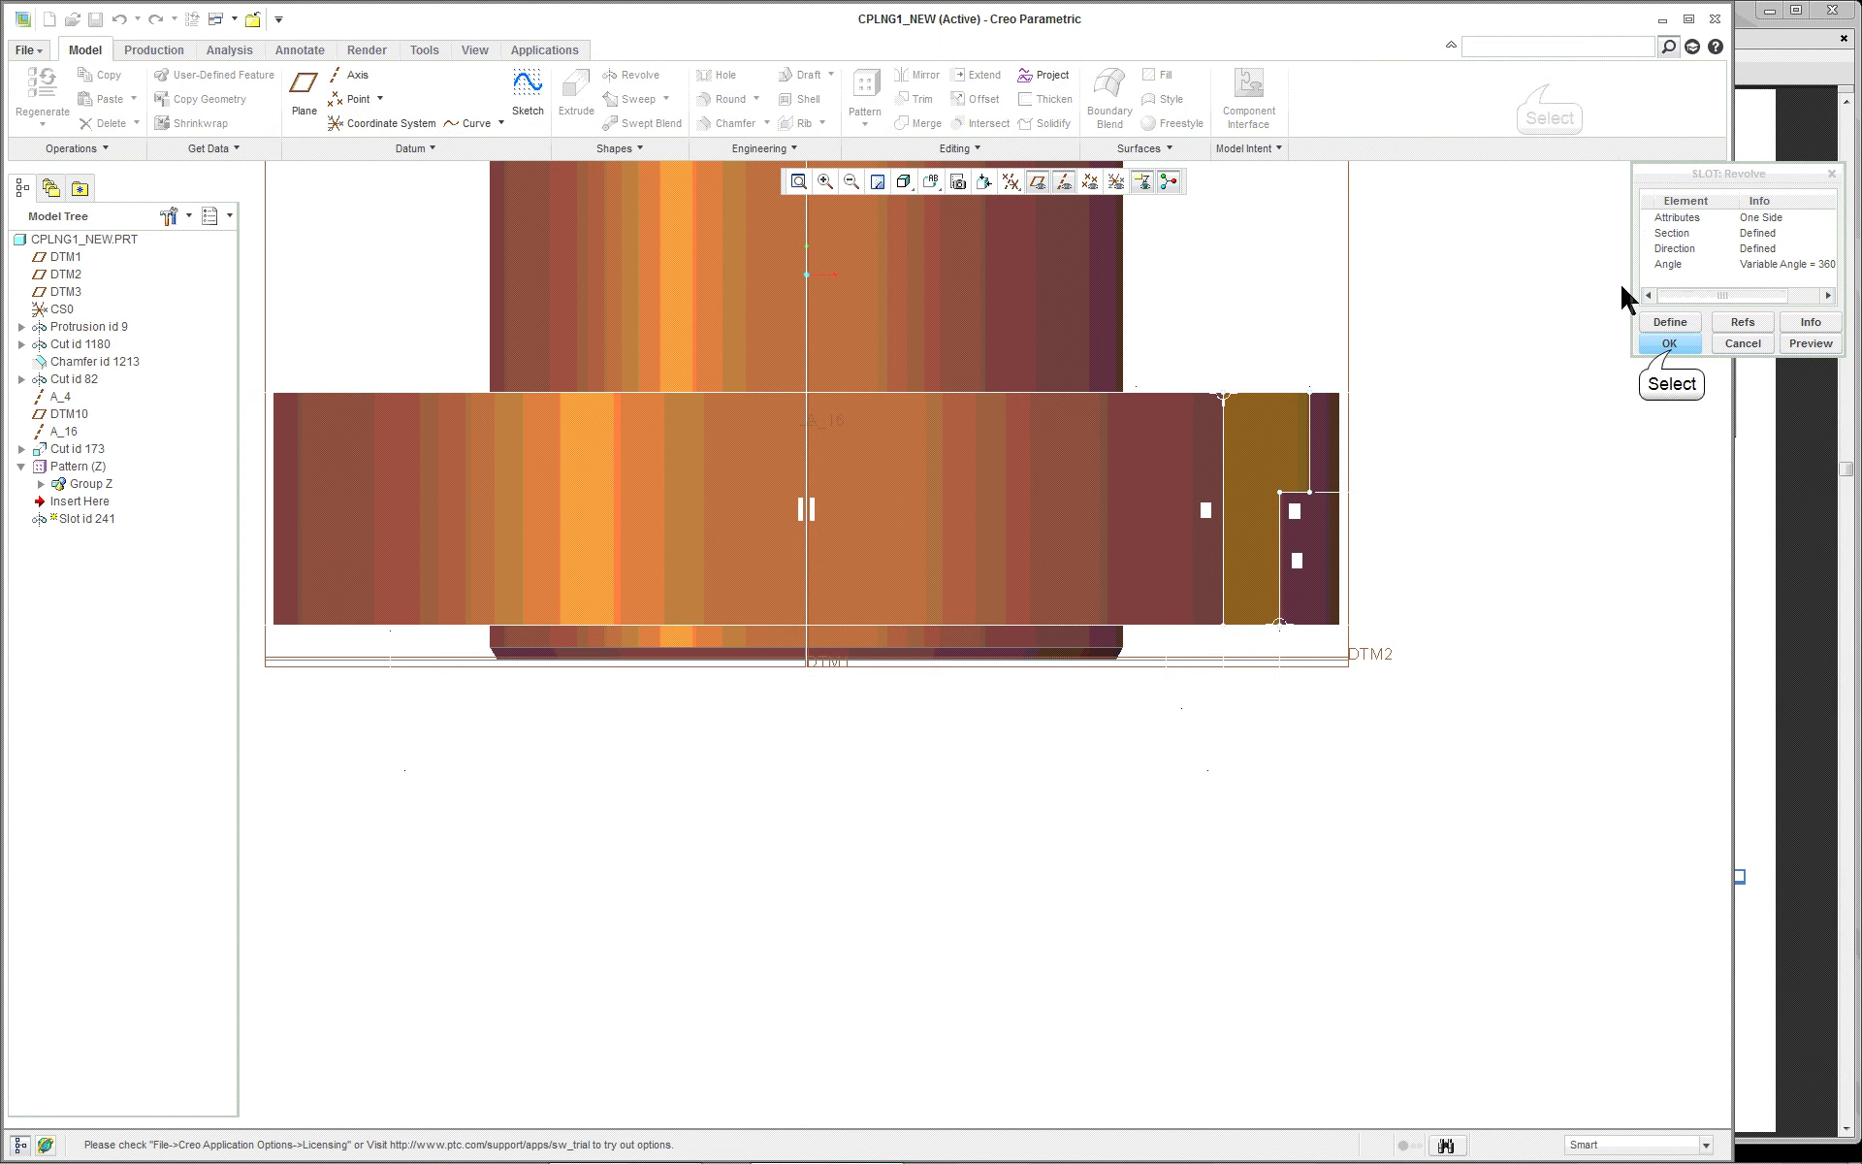
left_click(1669, 343)
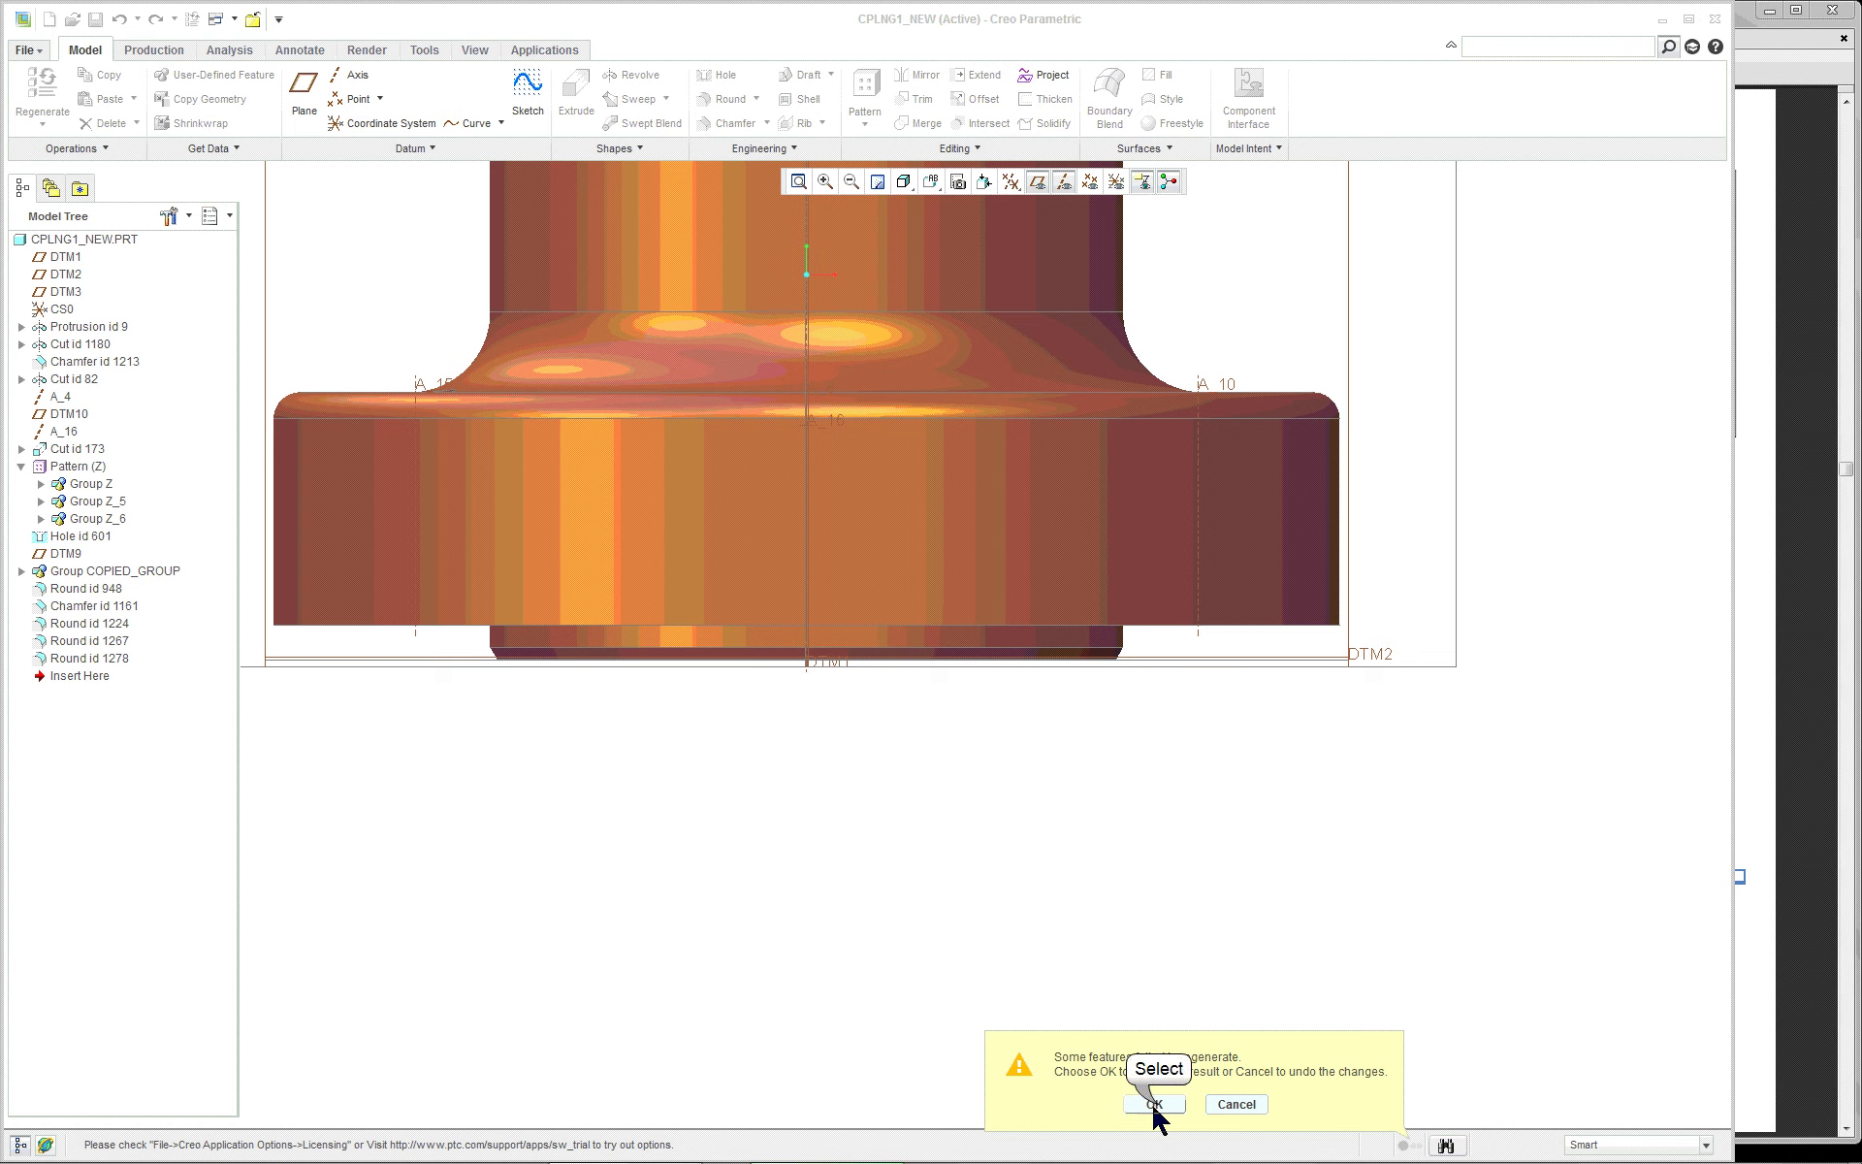
left_click(1153, 1103)
Inspect the flange after the slot redefinition, and undo the redefinition
mouse_move(1405, 798)
middle_mouse_down()
mouse_move(1429, 765)
mouse_move(1400, 813)
middle_mouse_up()
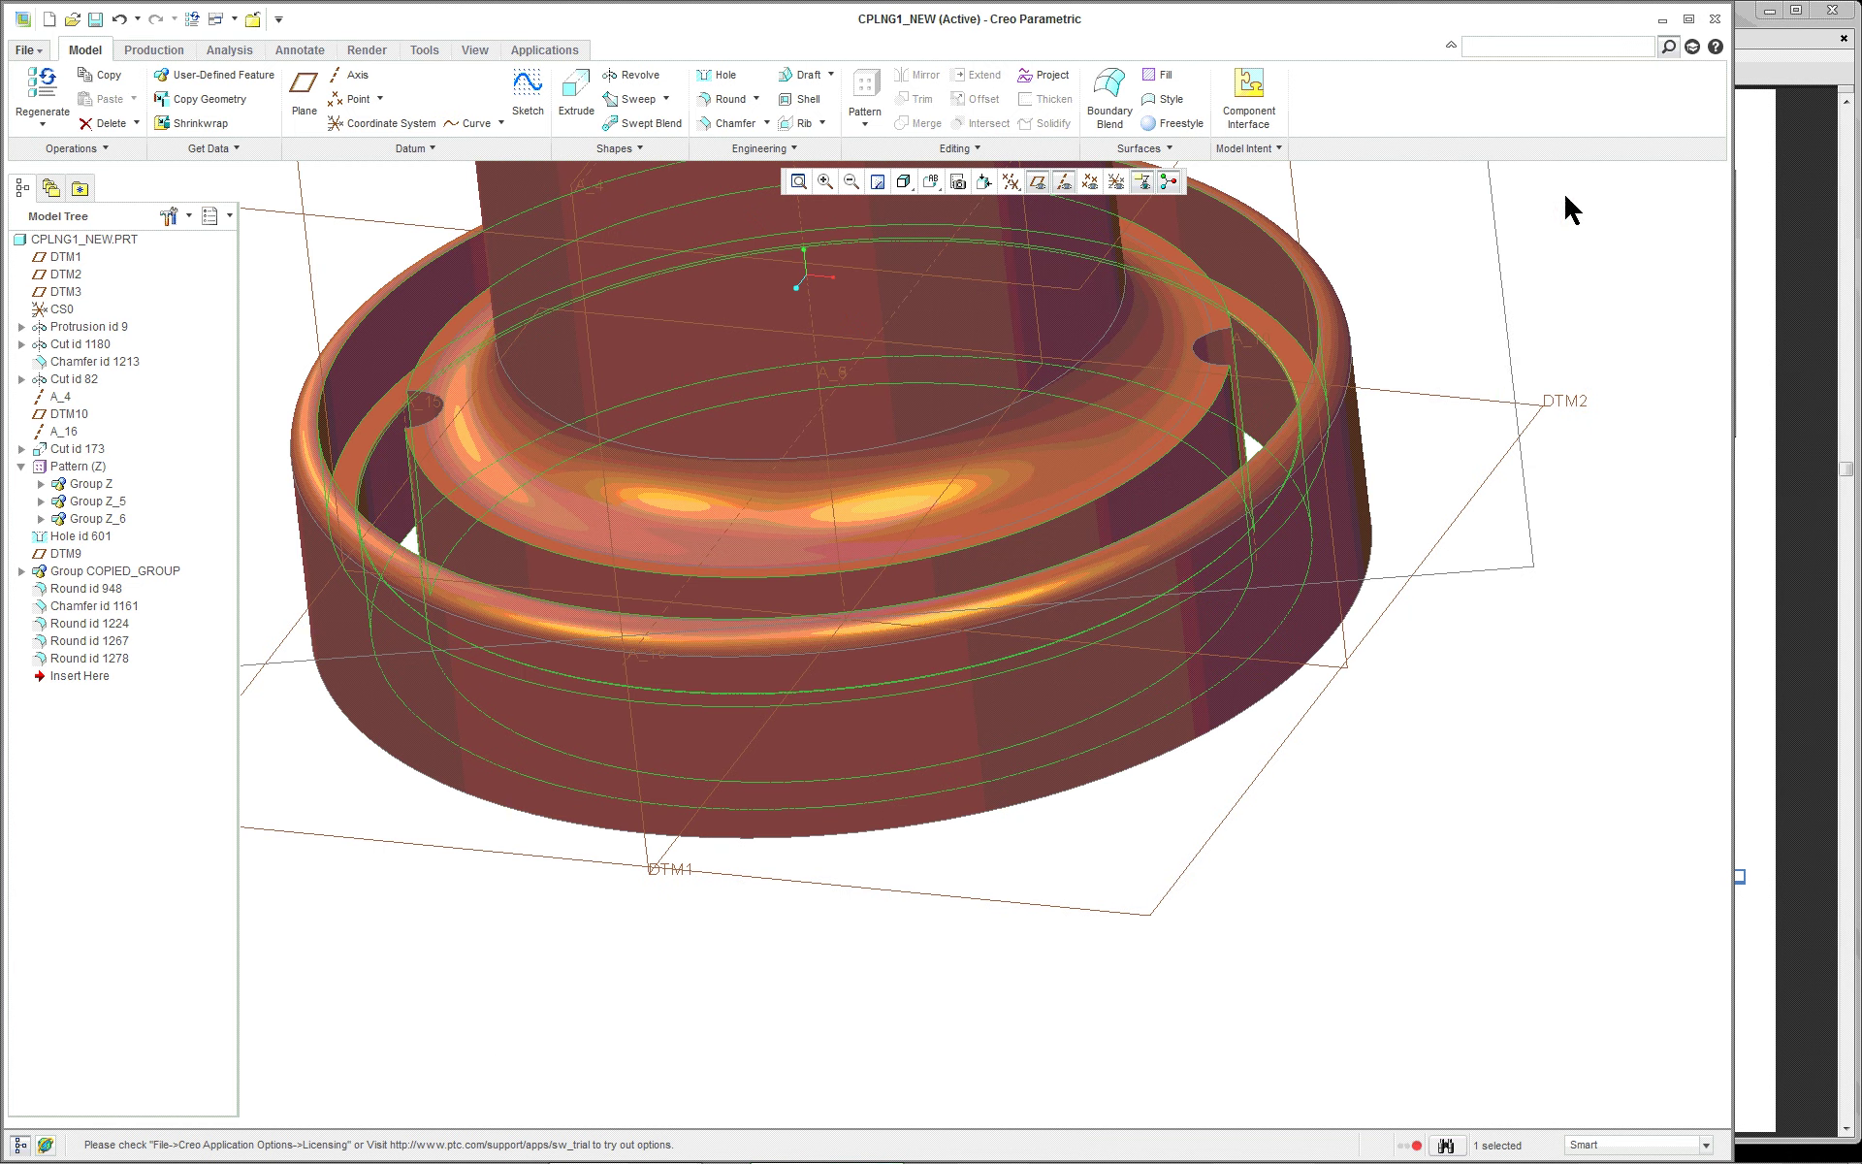
scroll(1567, 189, "down", 2)
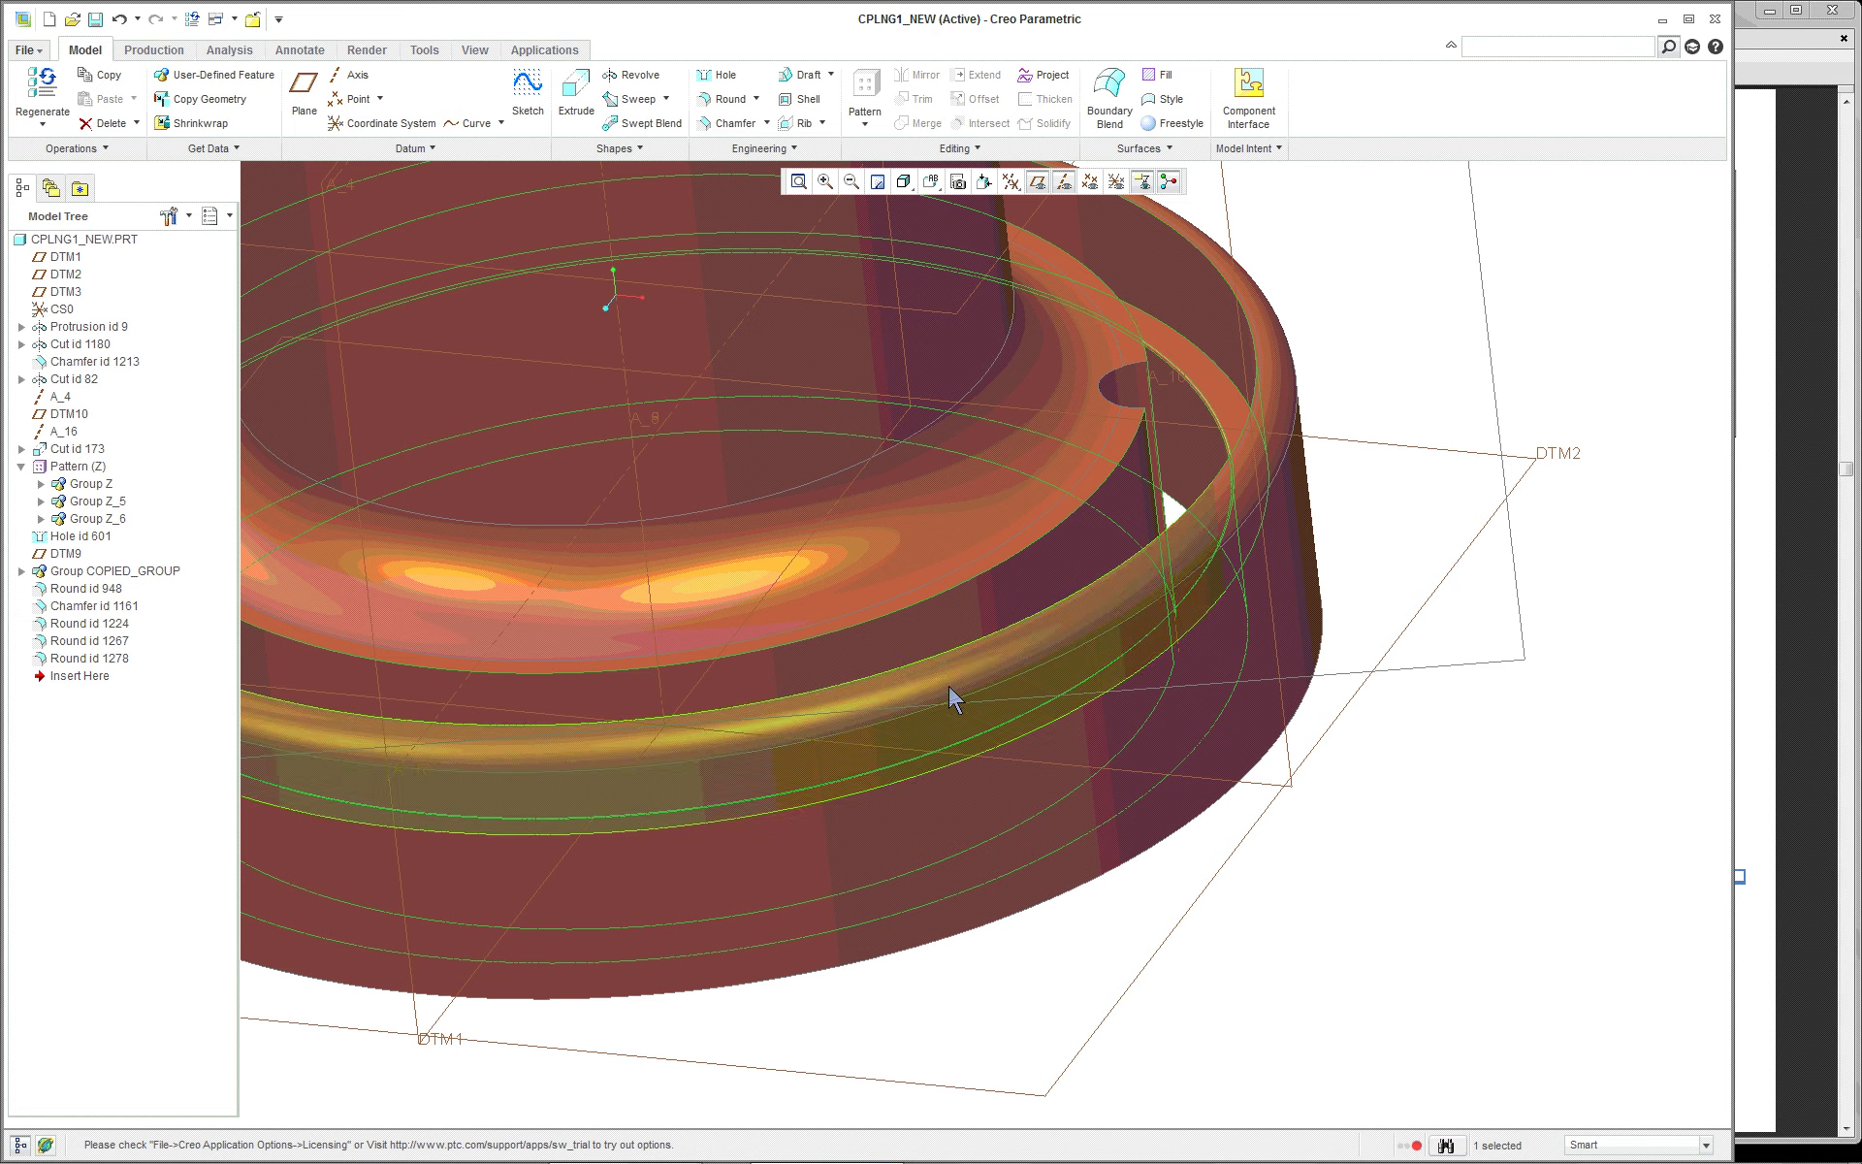
scroll(517, 611, "up", 2)
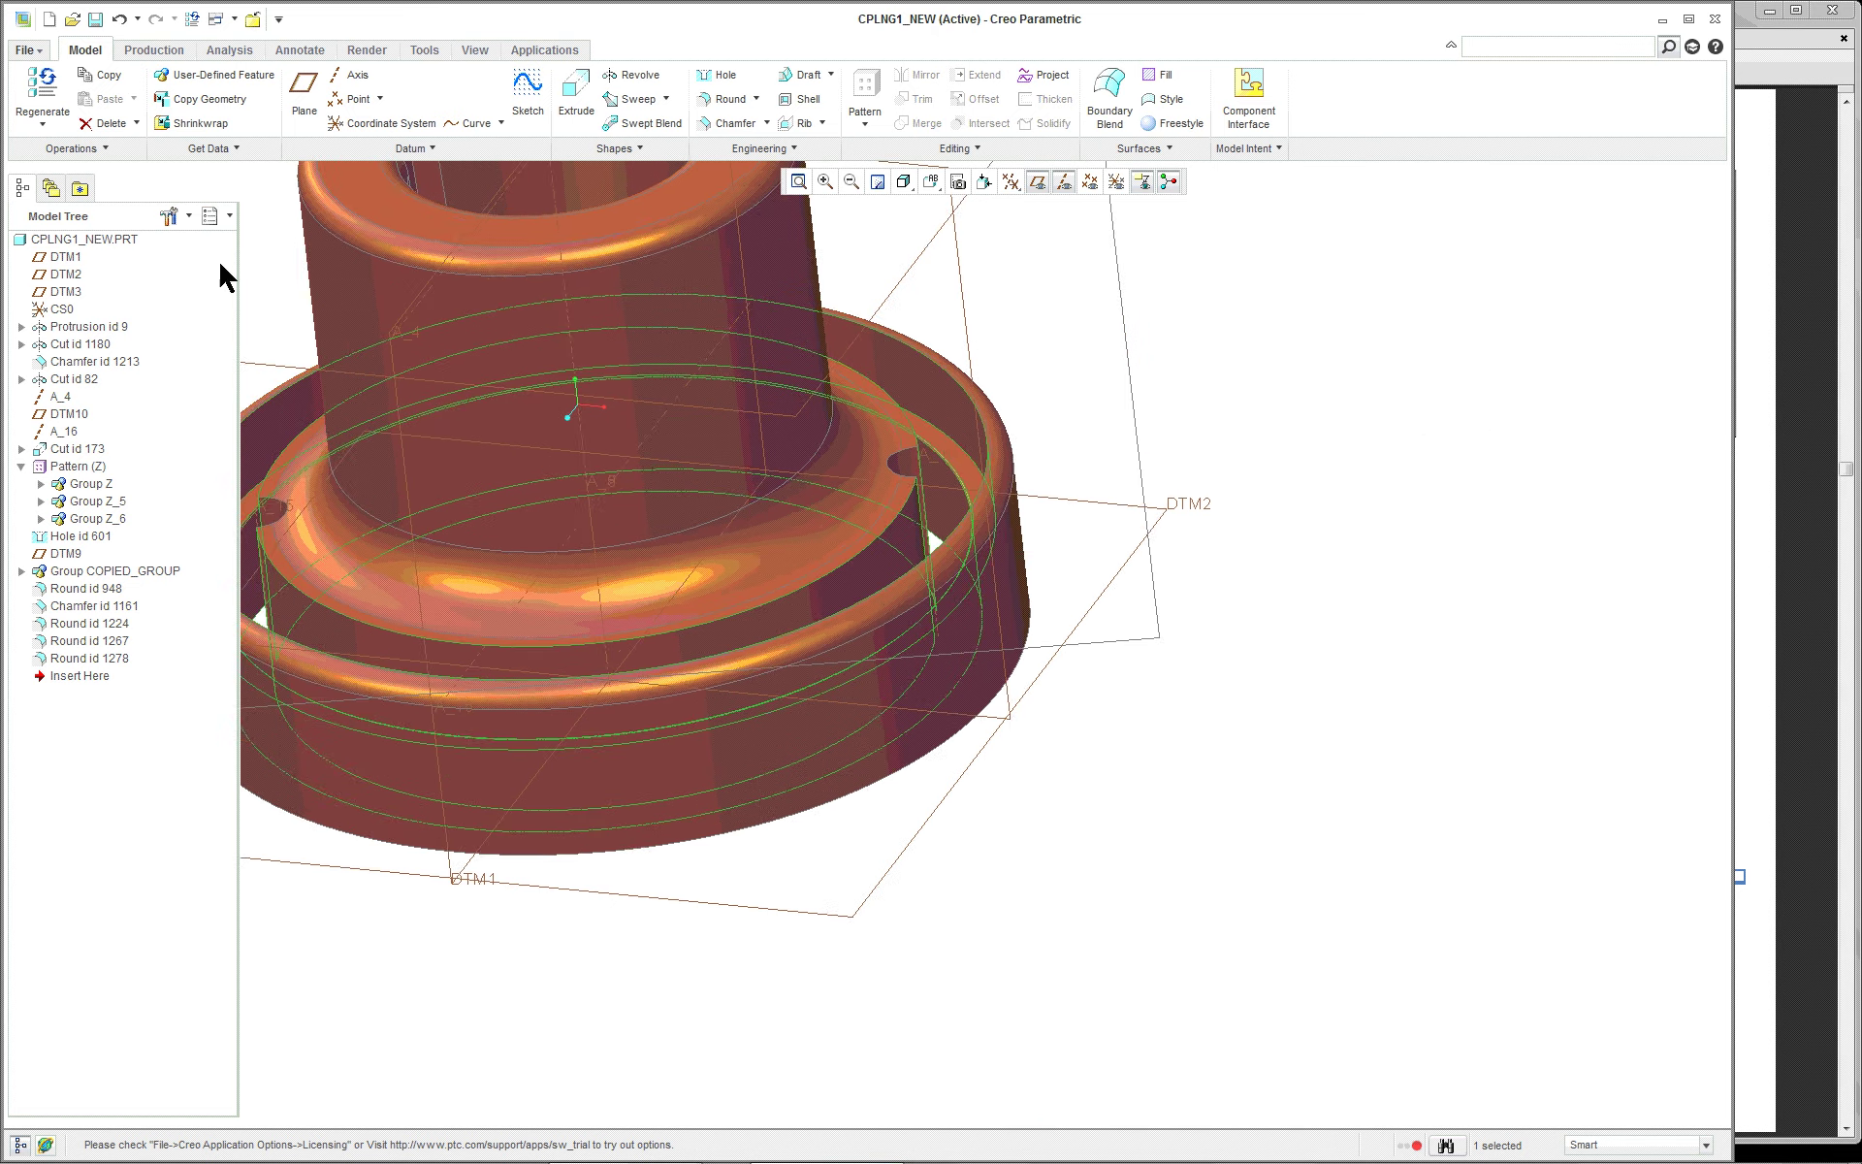
scroll(178, 176, "up", 1)
left_click(119, 20)
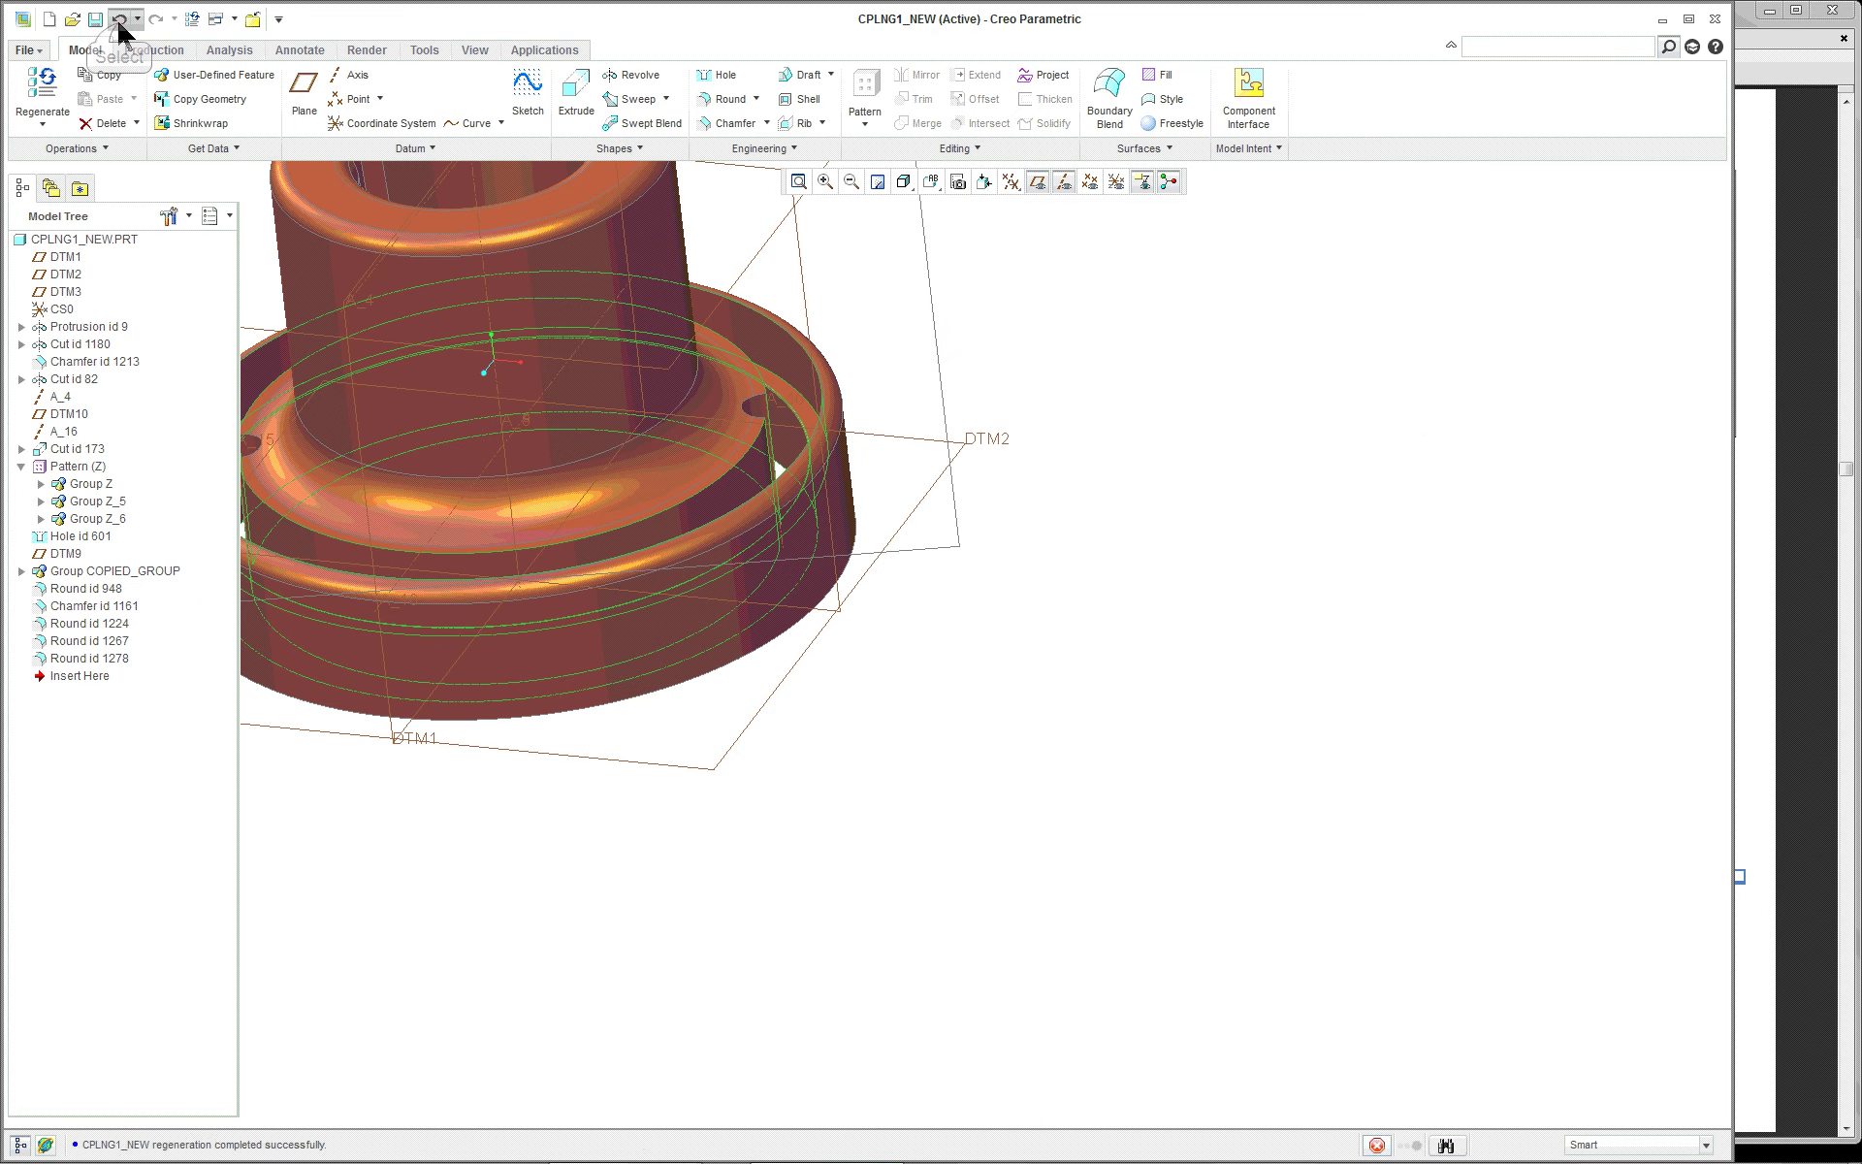
scroll(260, 243, "down", 5)
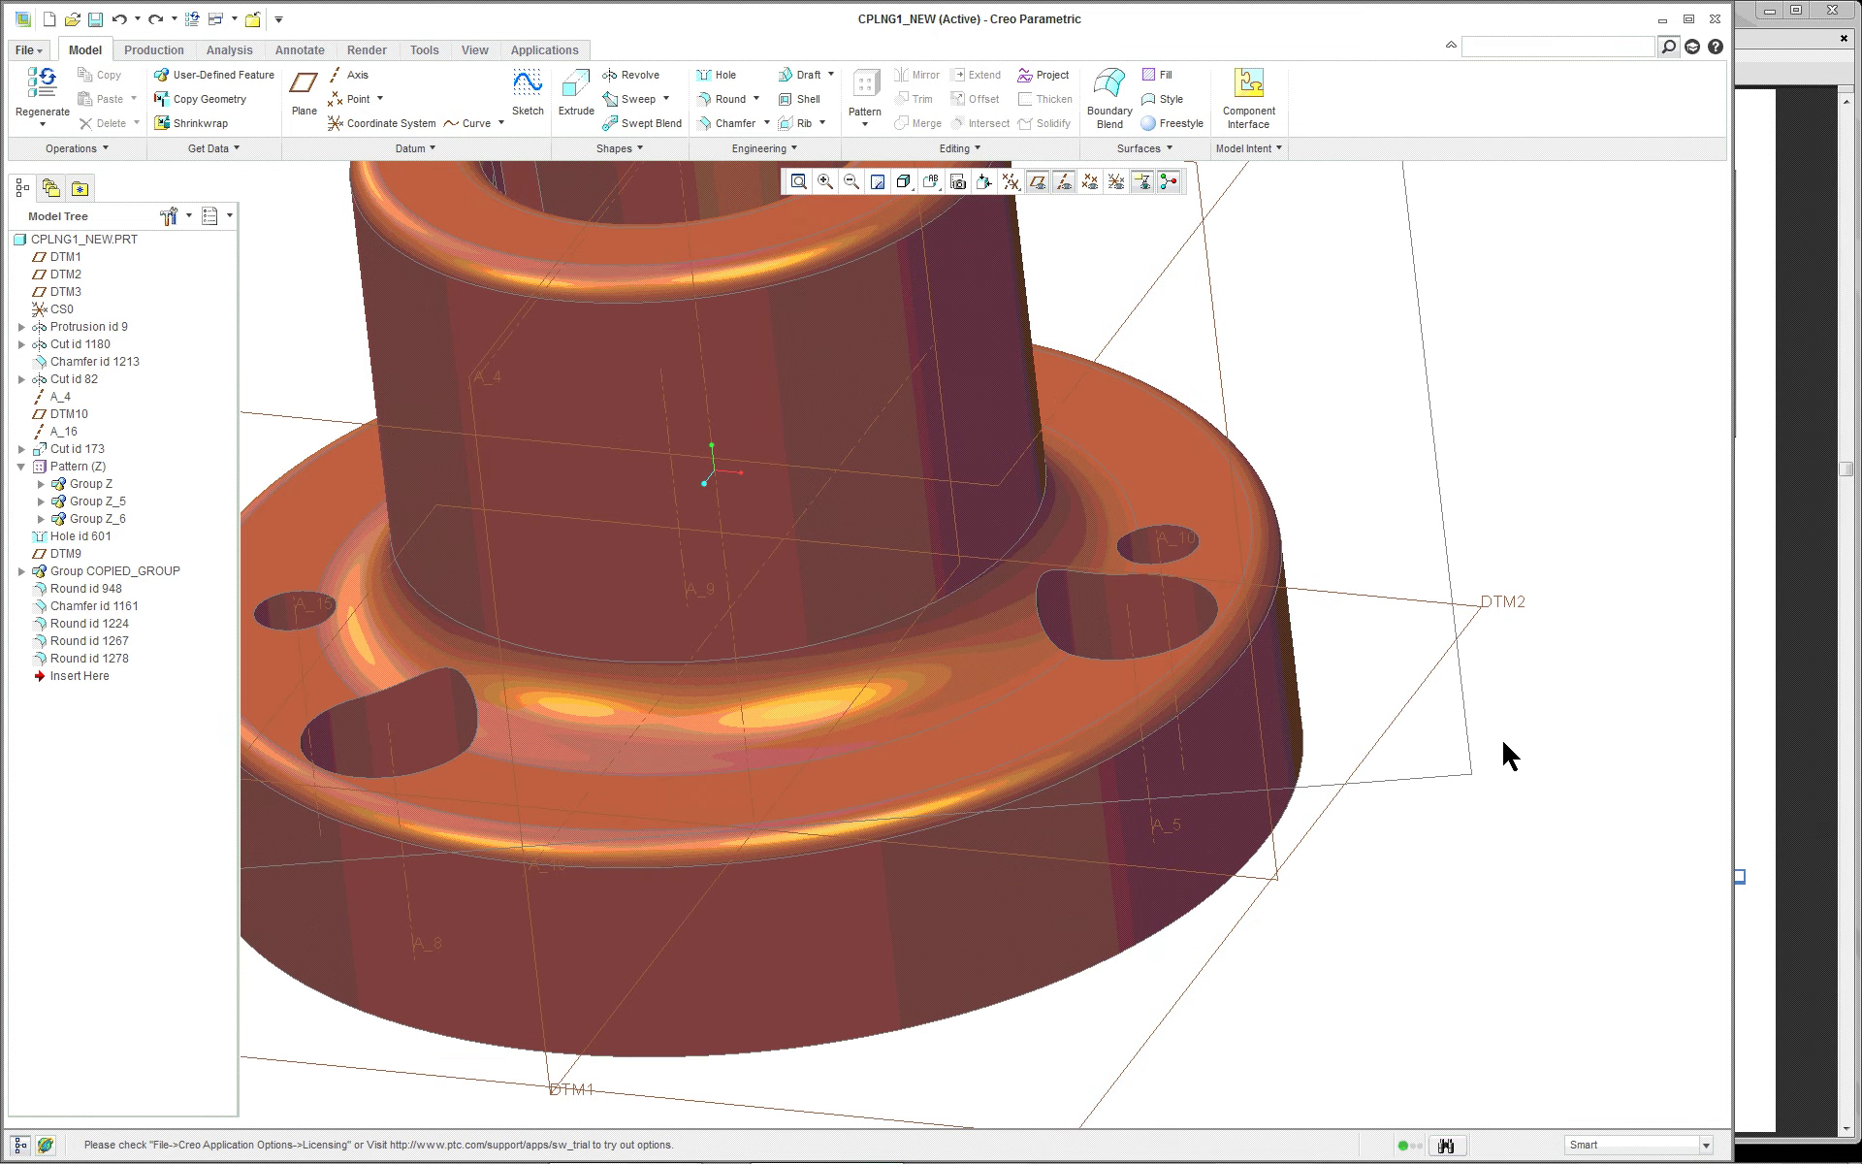
scroll(1518, 731, "up", 3)
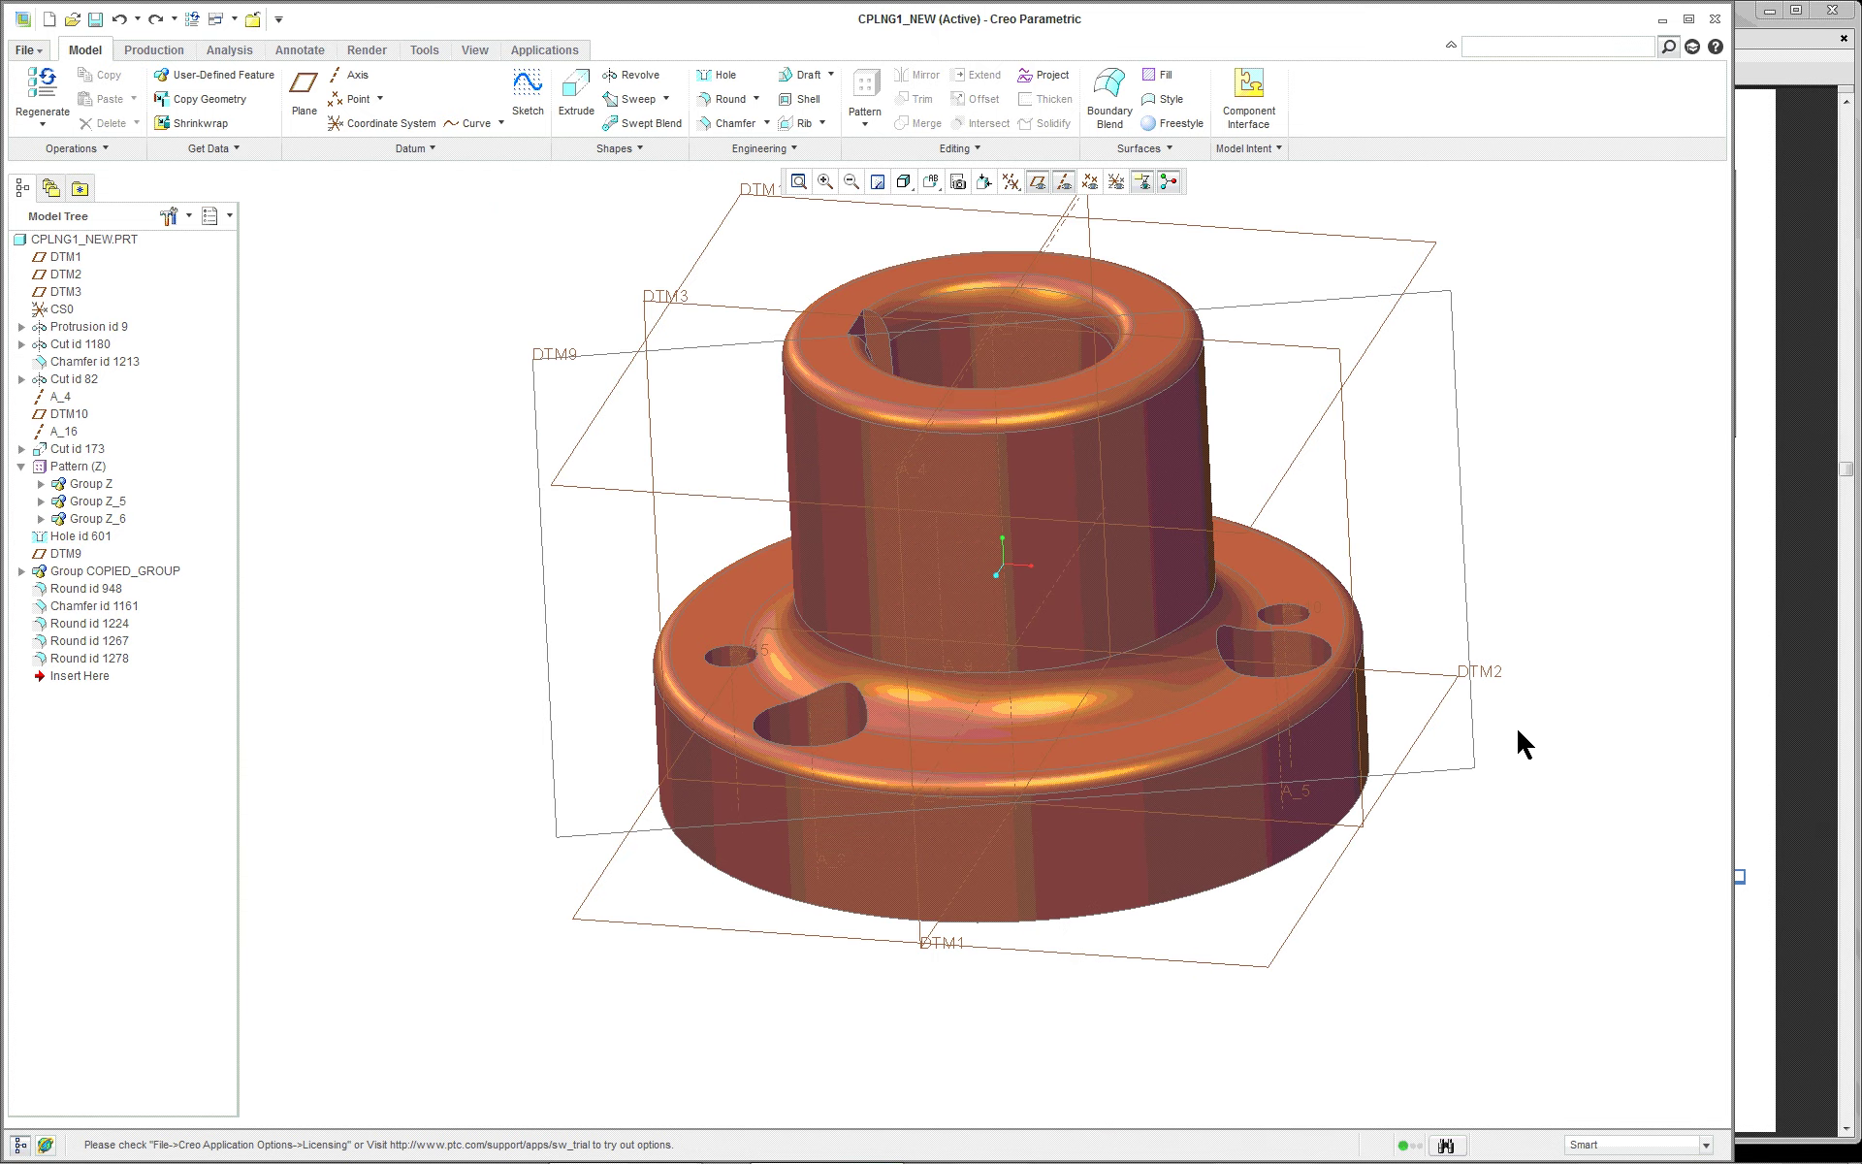
left_click(715, 78)
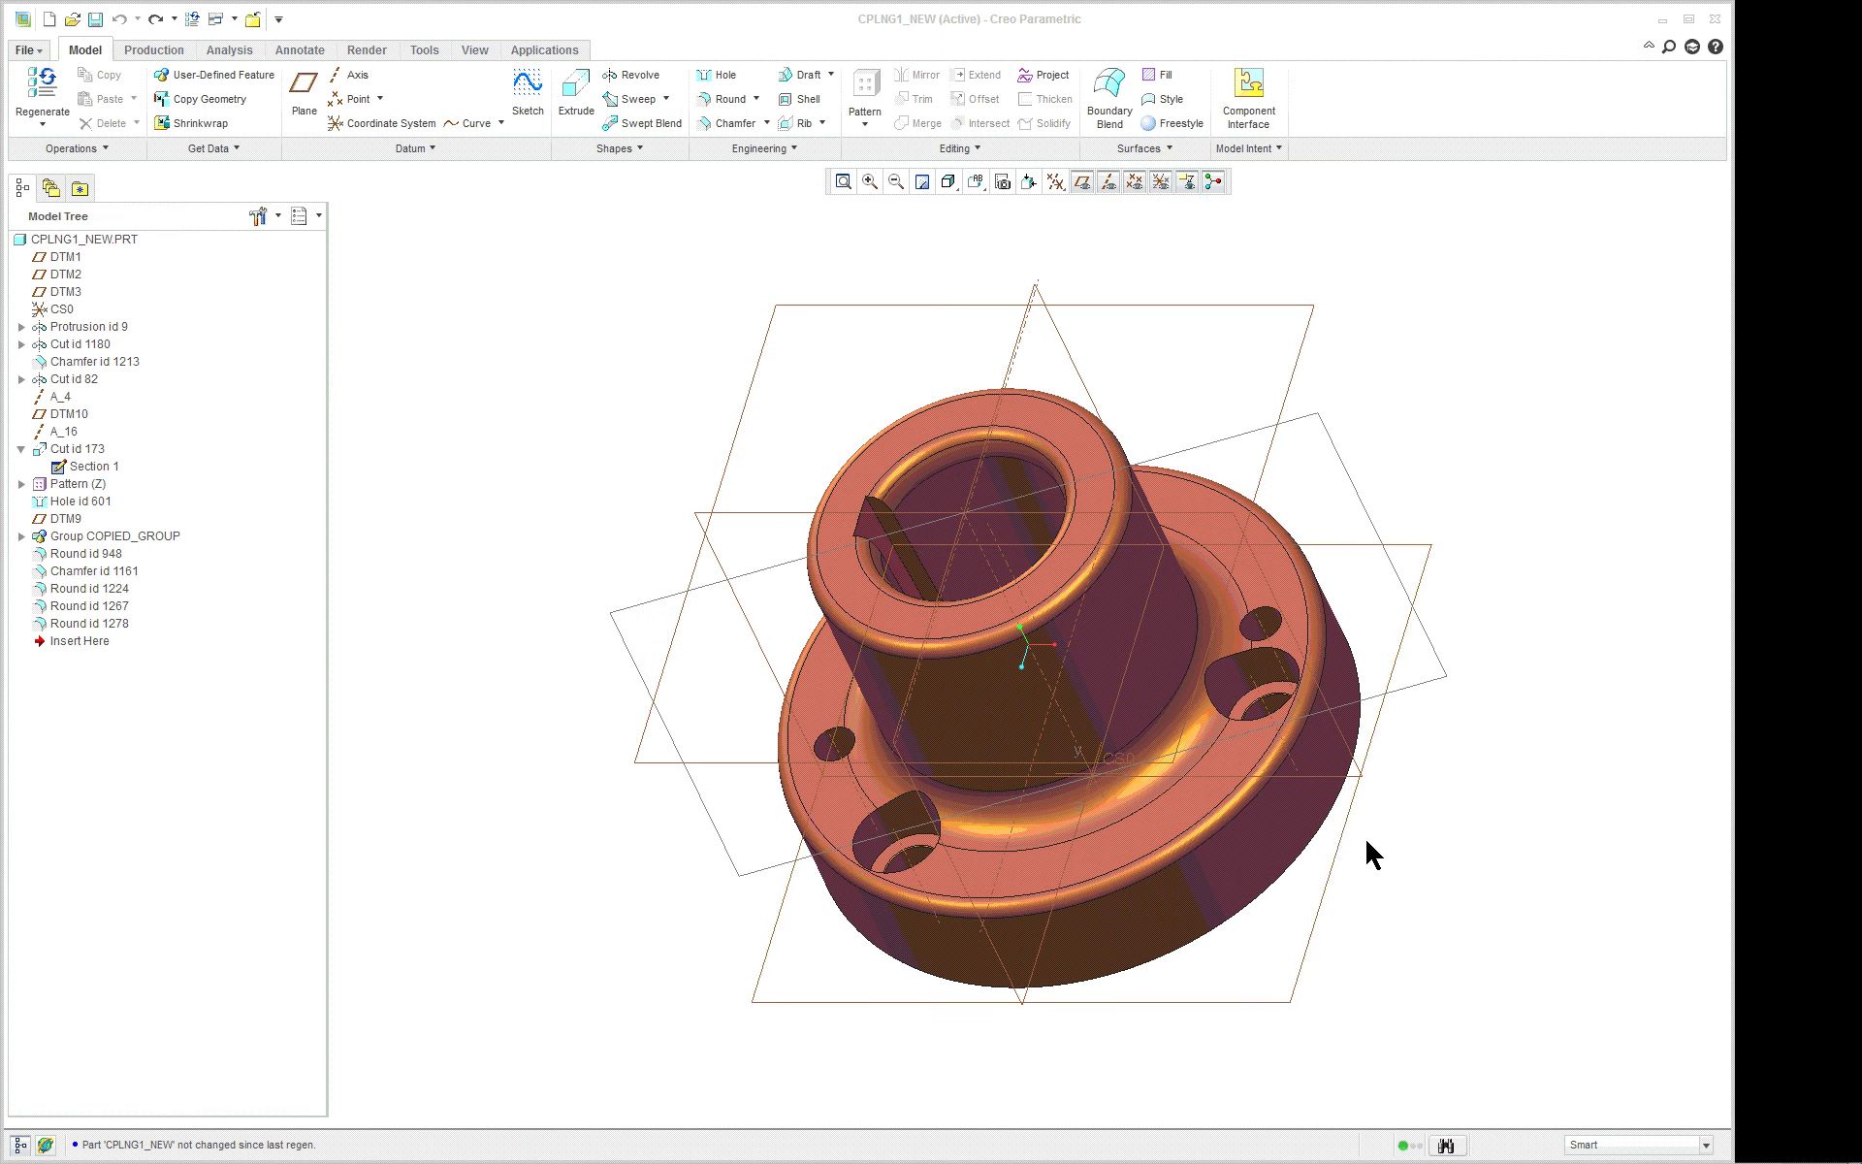
Turn on the name tags of the datum planes, axes, points and coordinate systems, and restore a saved model orientation
mouse_move(1385, 841)
middle_mouse_down()
mouse_move(1251, 819)
mouse_move(1380, 790)
mouse_move(1359, 864)
mouse_move(1322, 860)
middle_mouse_up()
scroll(1325, 873, "down", 4)
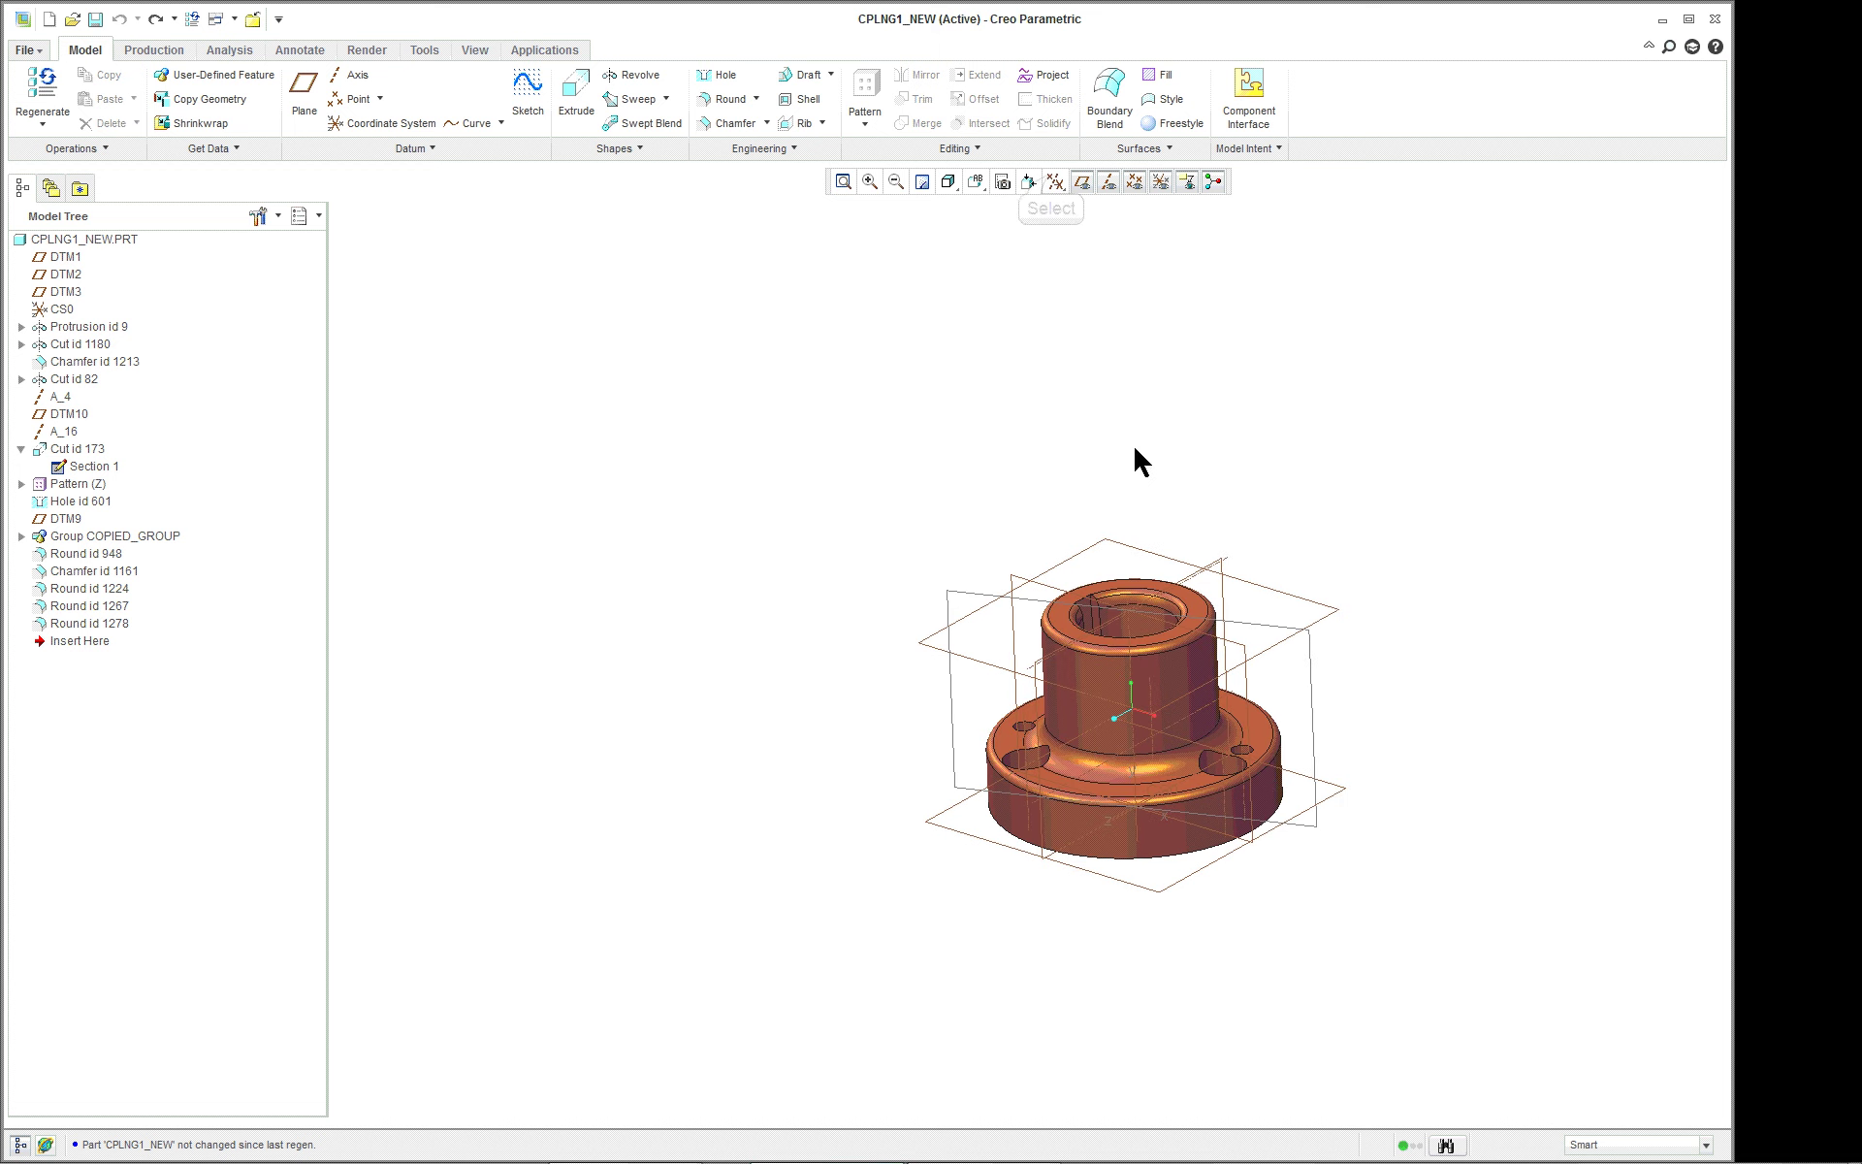
left_click(1054, 182)
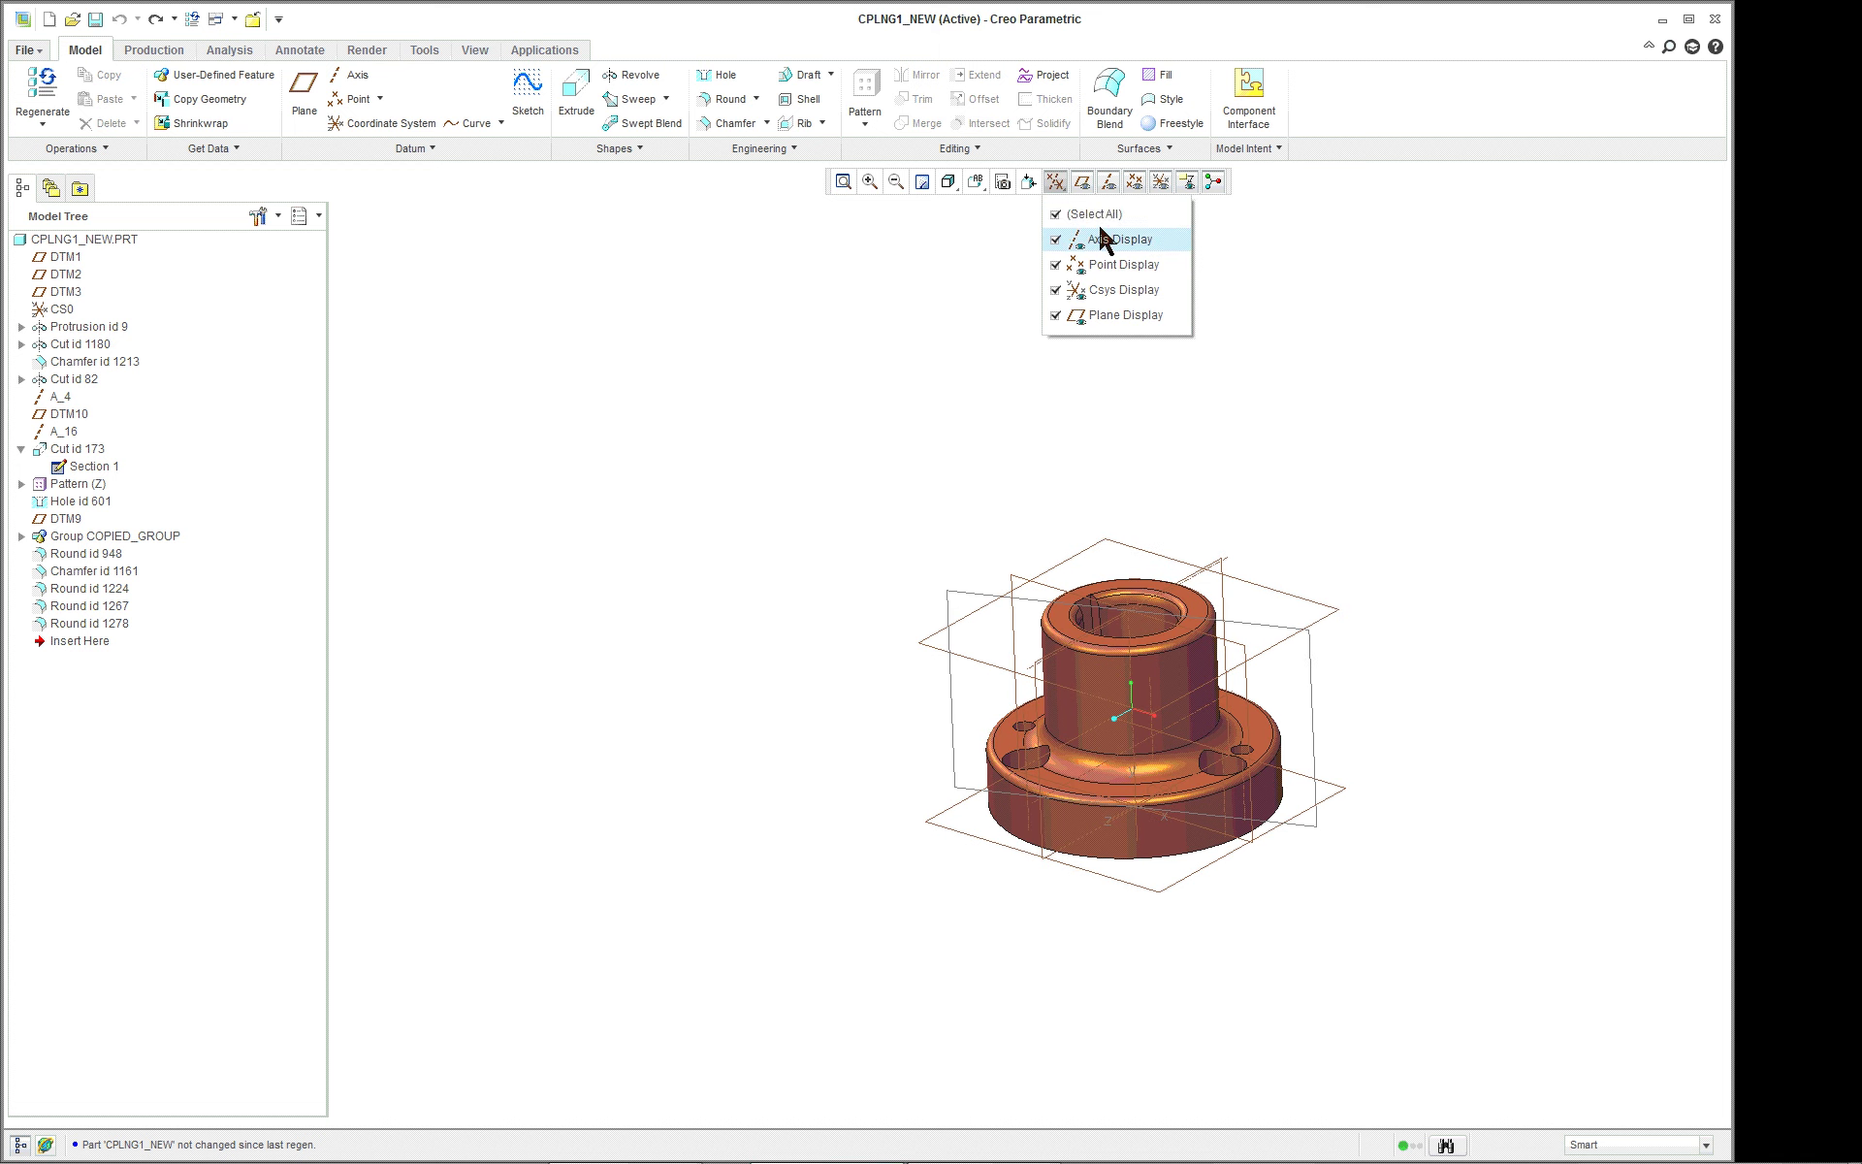
left_click(474, 49)
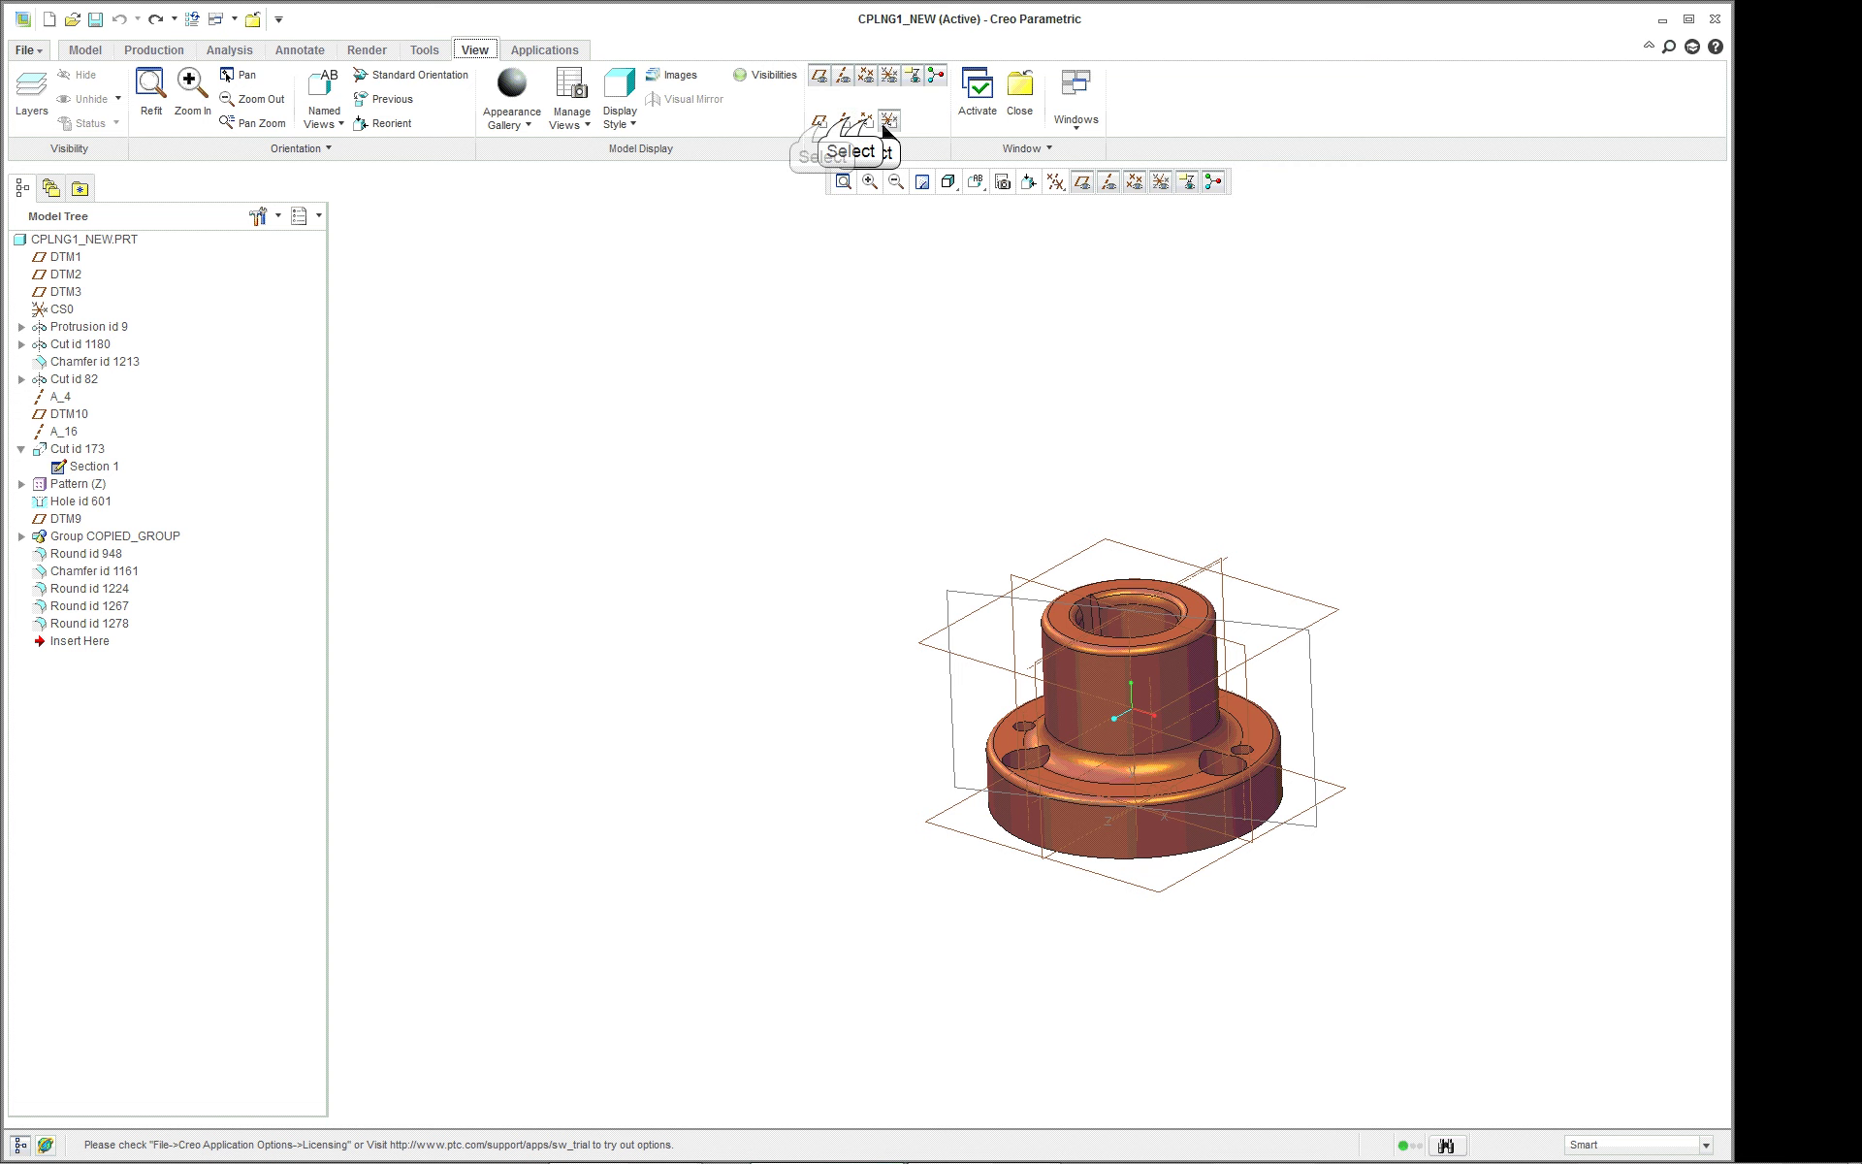
left_click(842, 120)
left_click(819, 121)
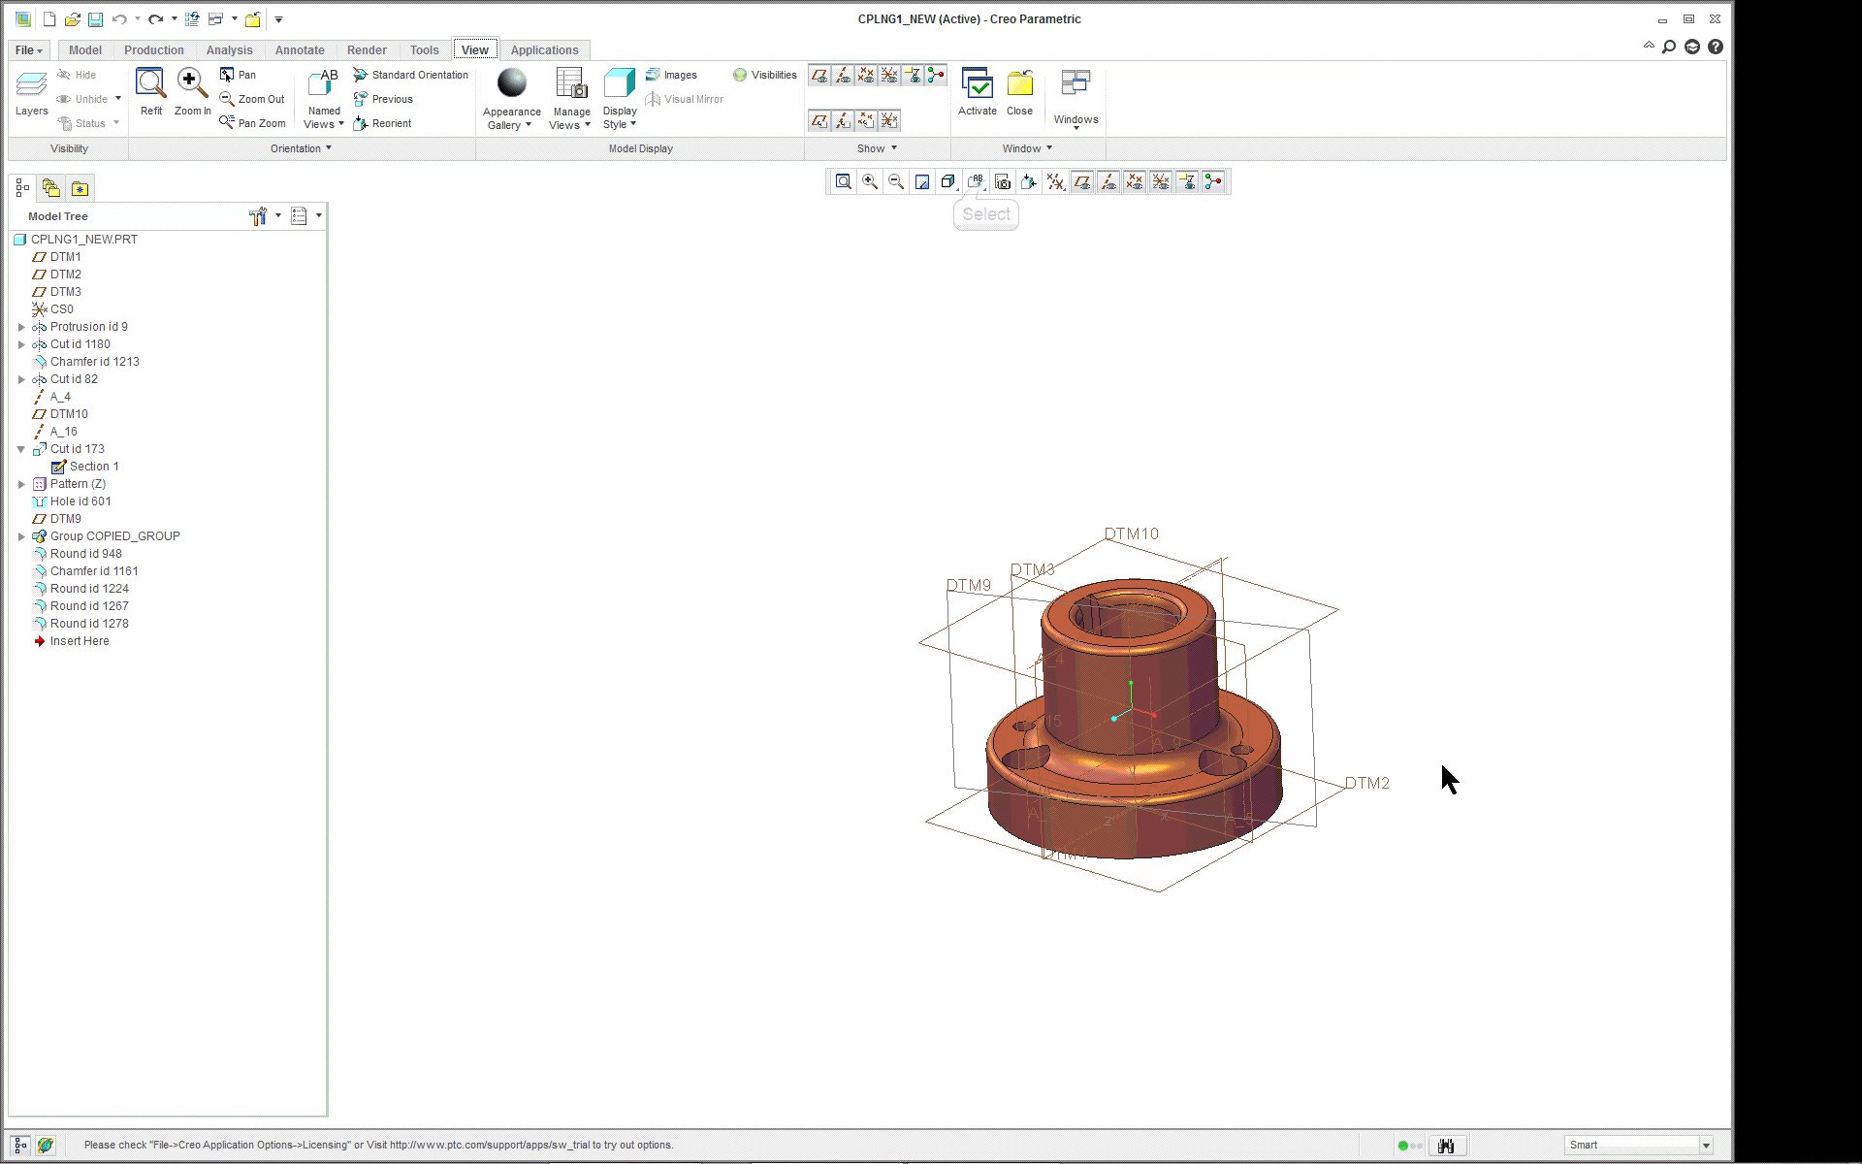
left_click(991, 187)
left_click(999, 208)
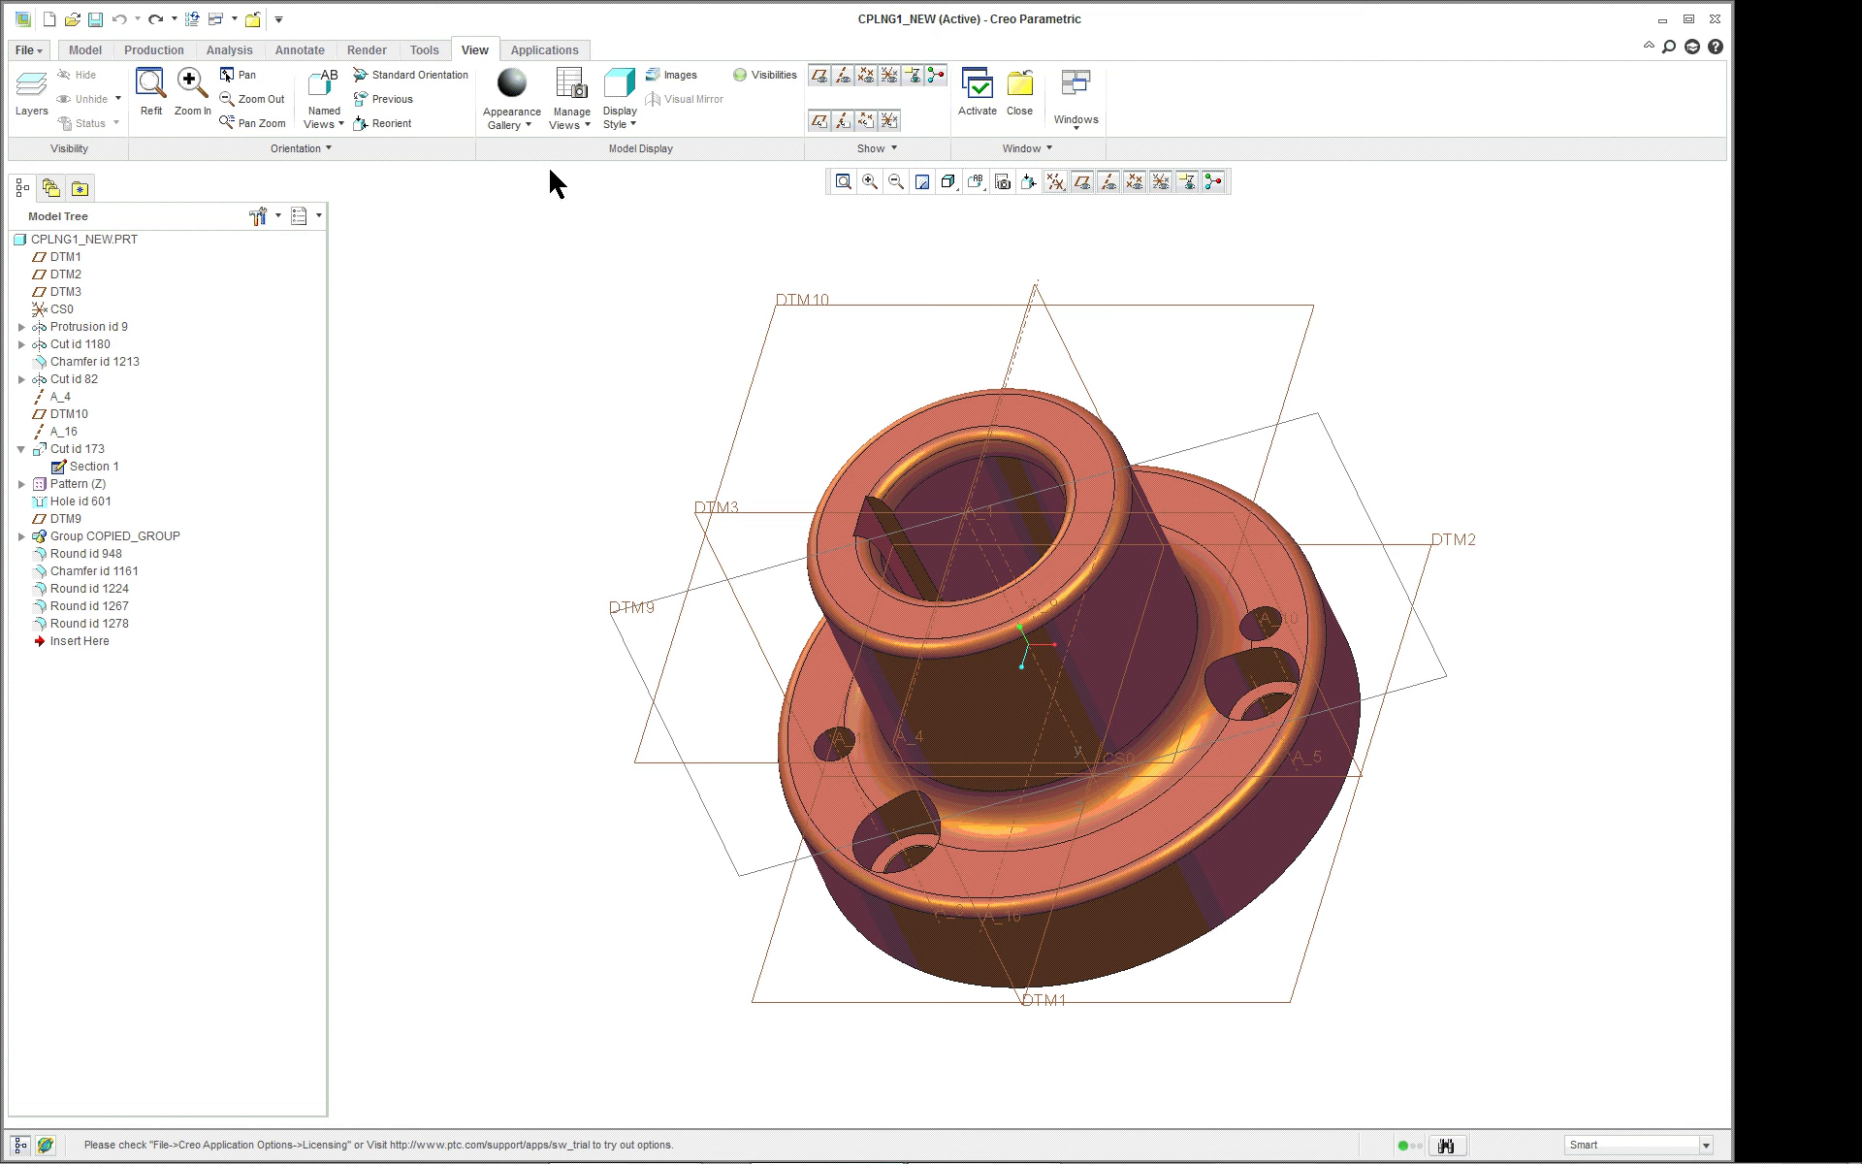
Start a standard ISO hole with tapping off, configured as a clearance hole through all with a counterbore
left_click(85, 49)
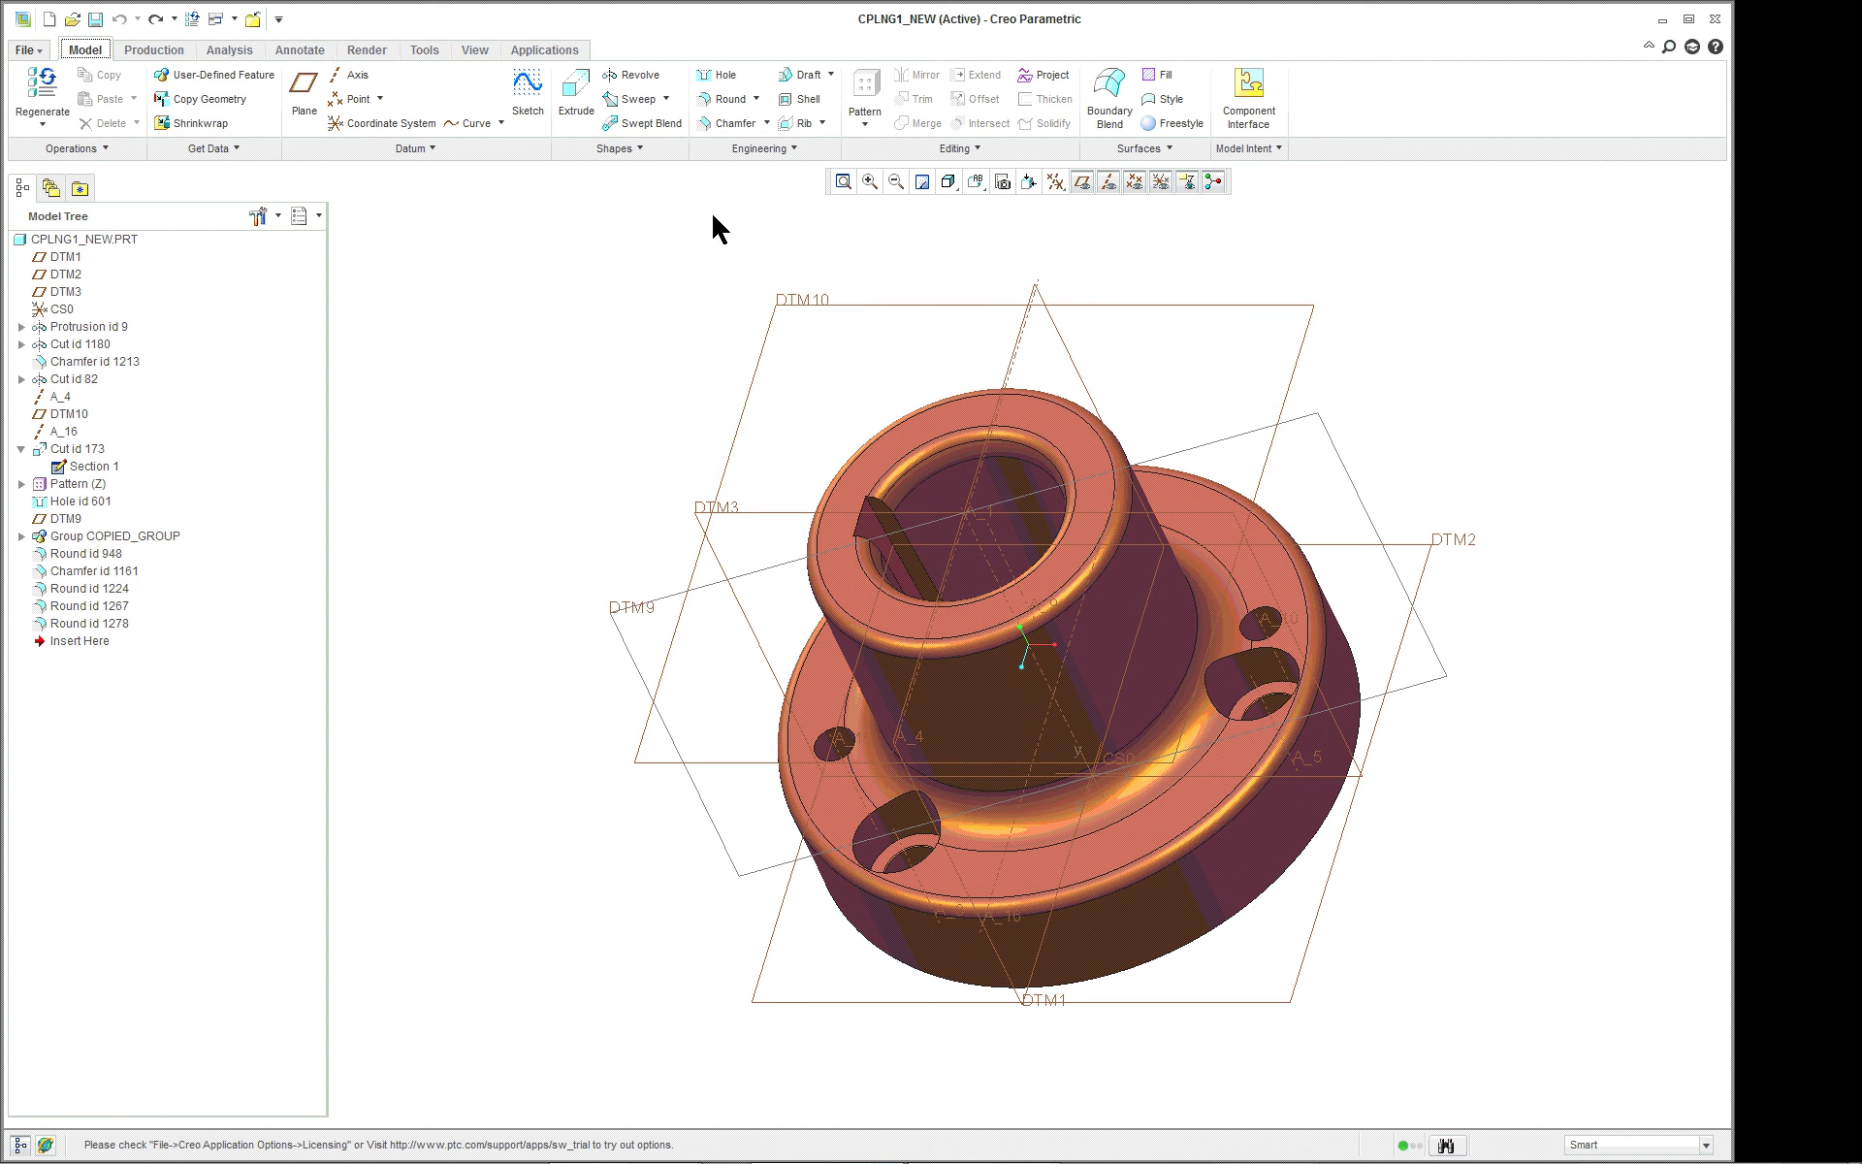
left_click(640, 75)
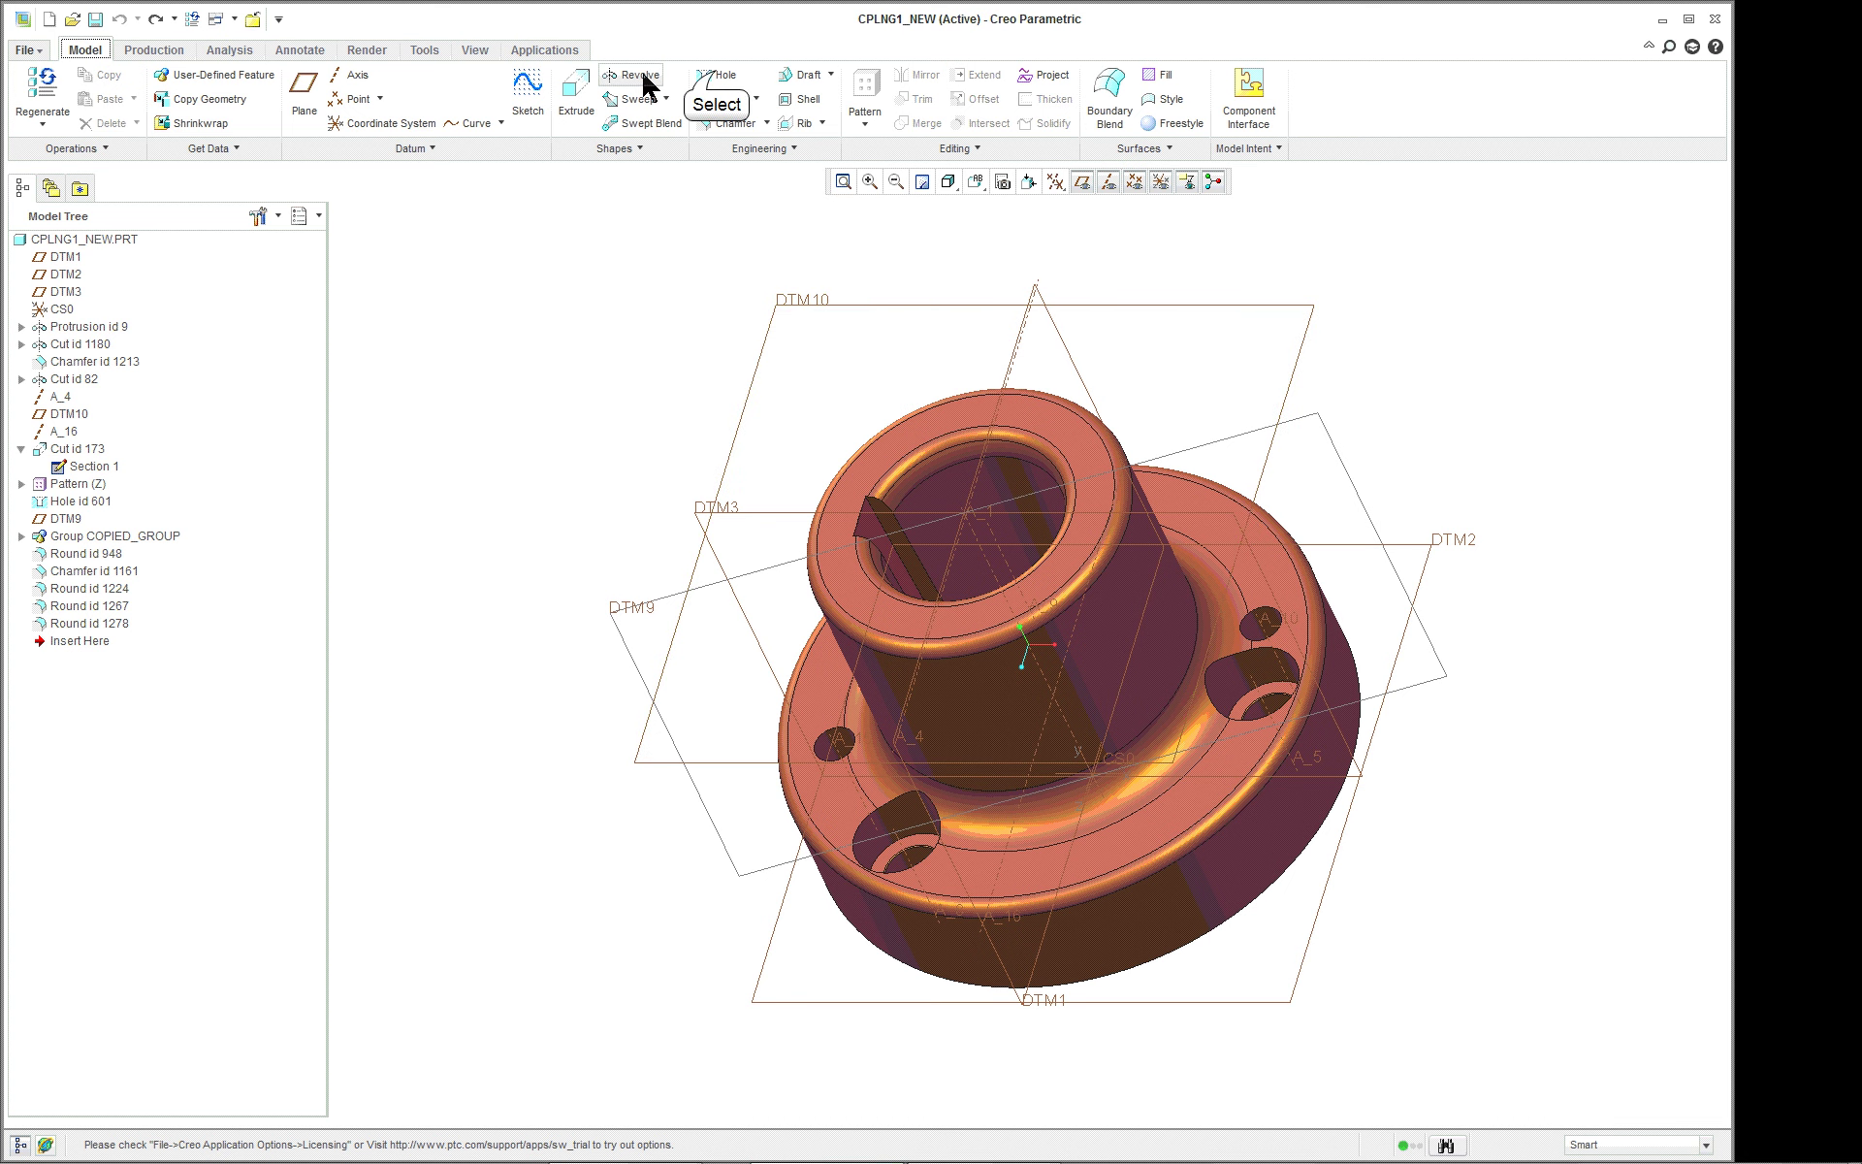
left_click(716, 75)
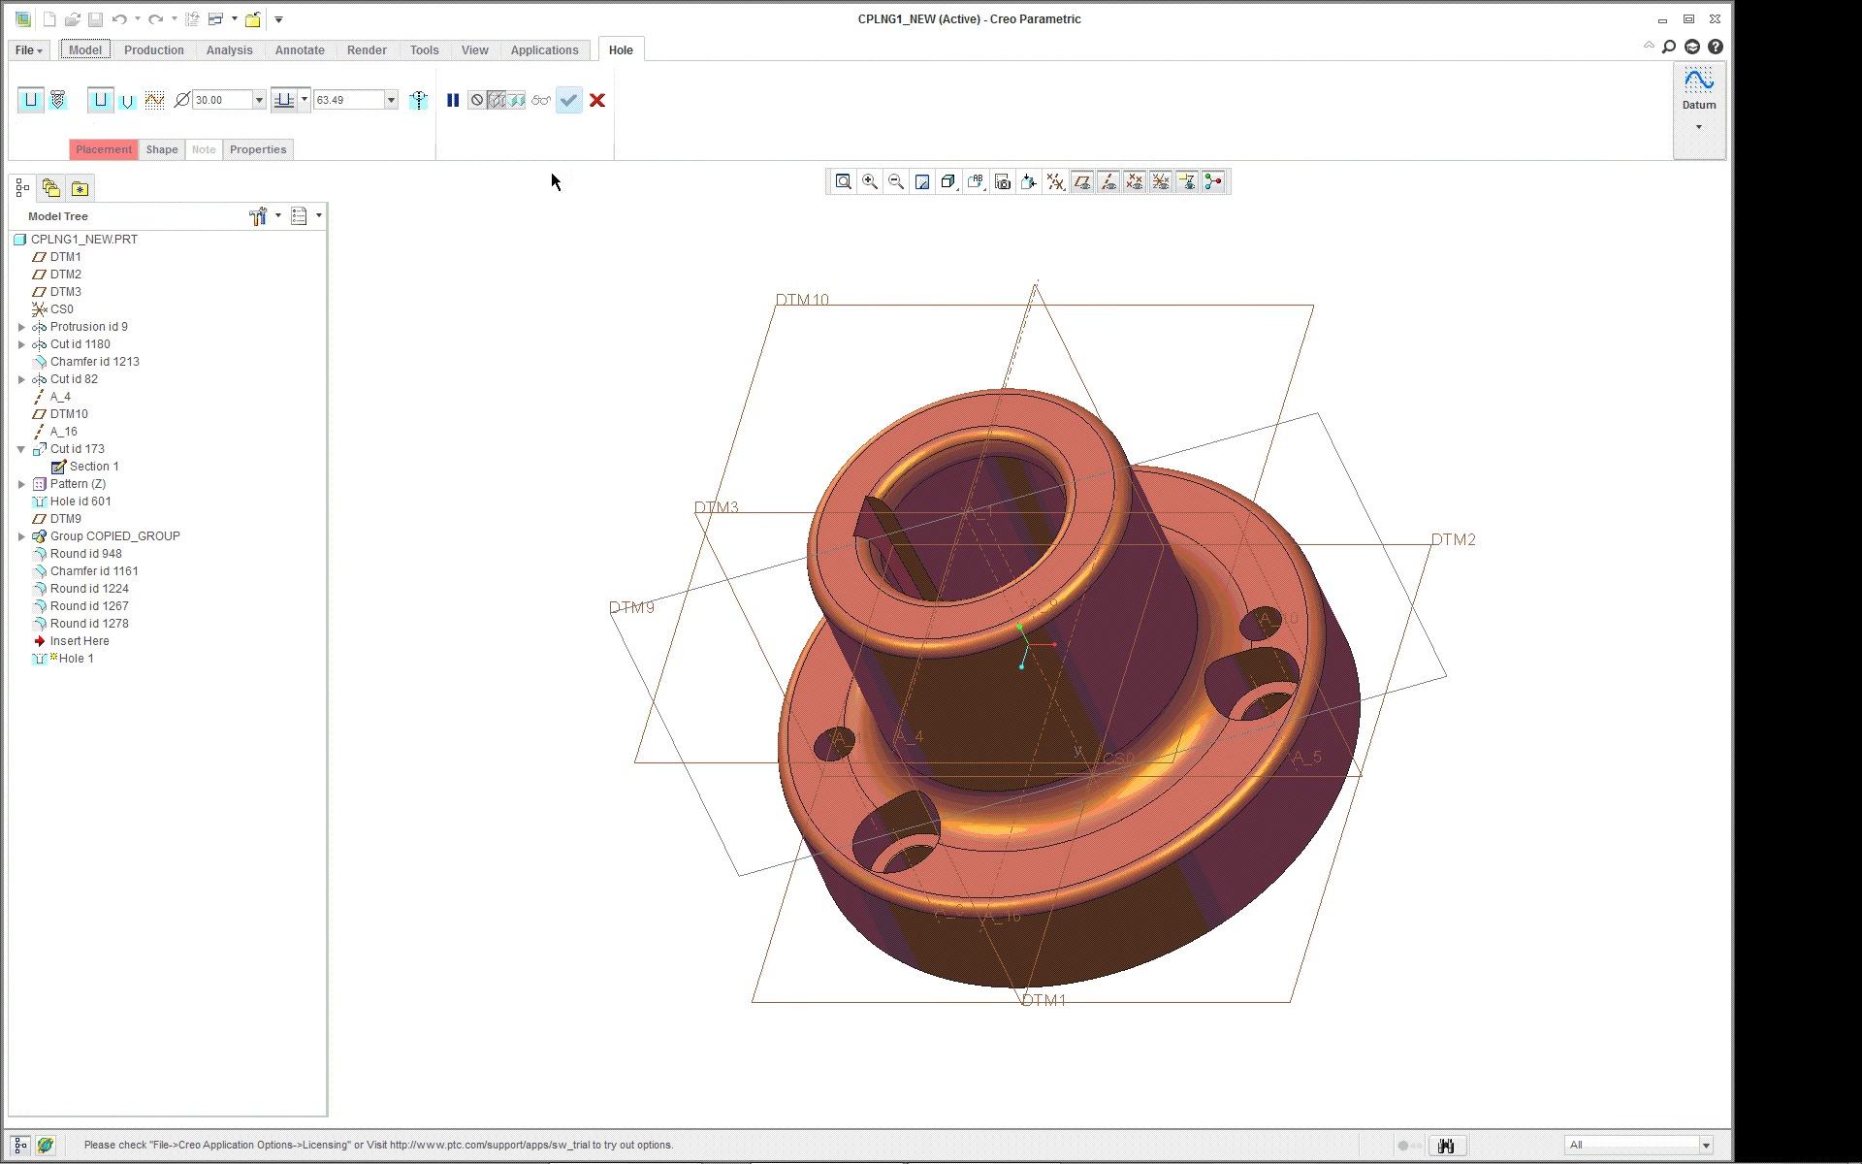
left_click(58, 99)
left_click(109, 99)
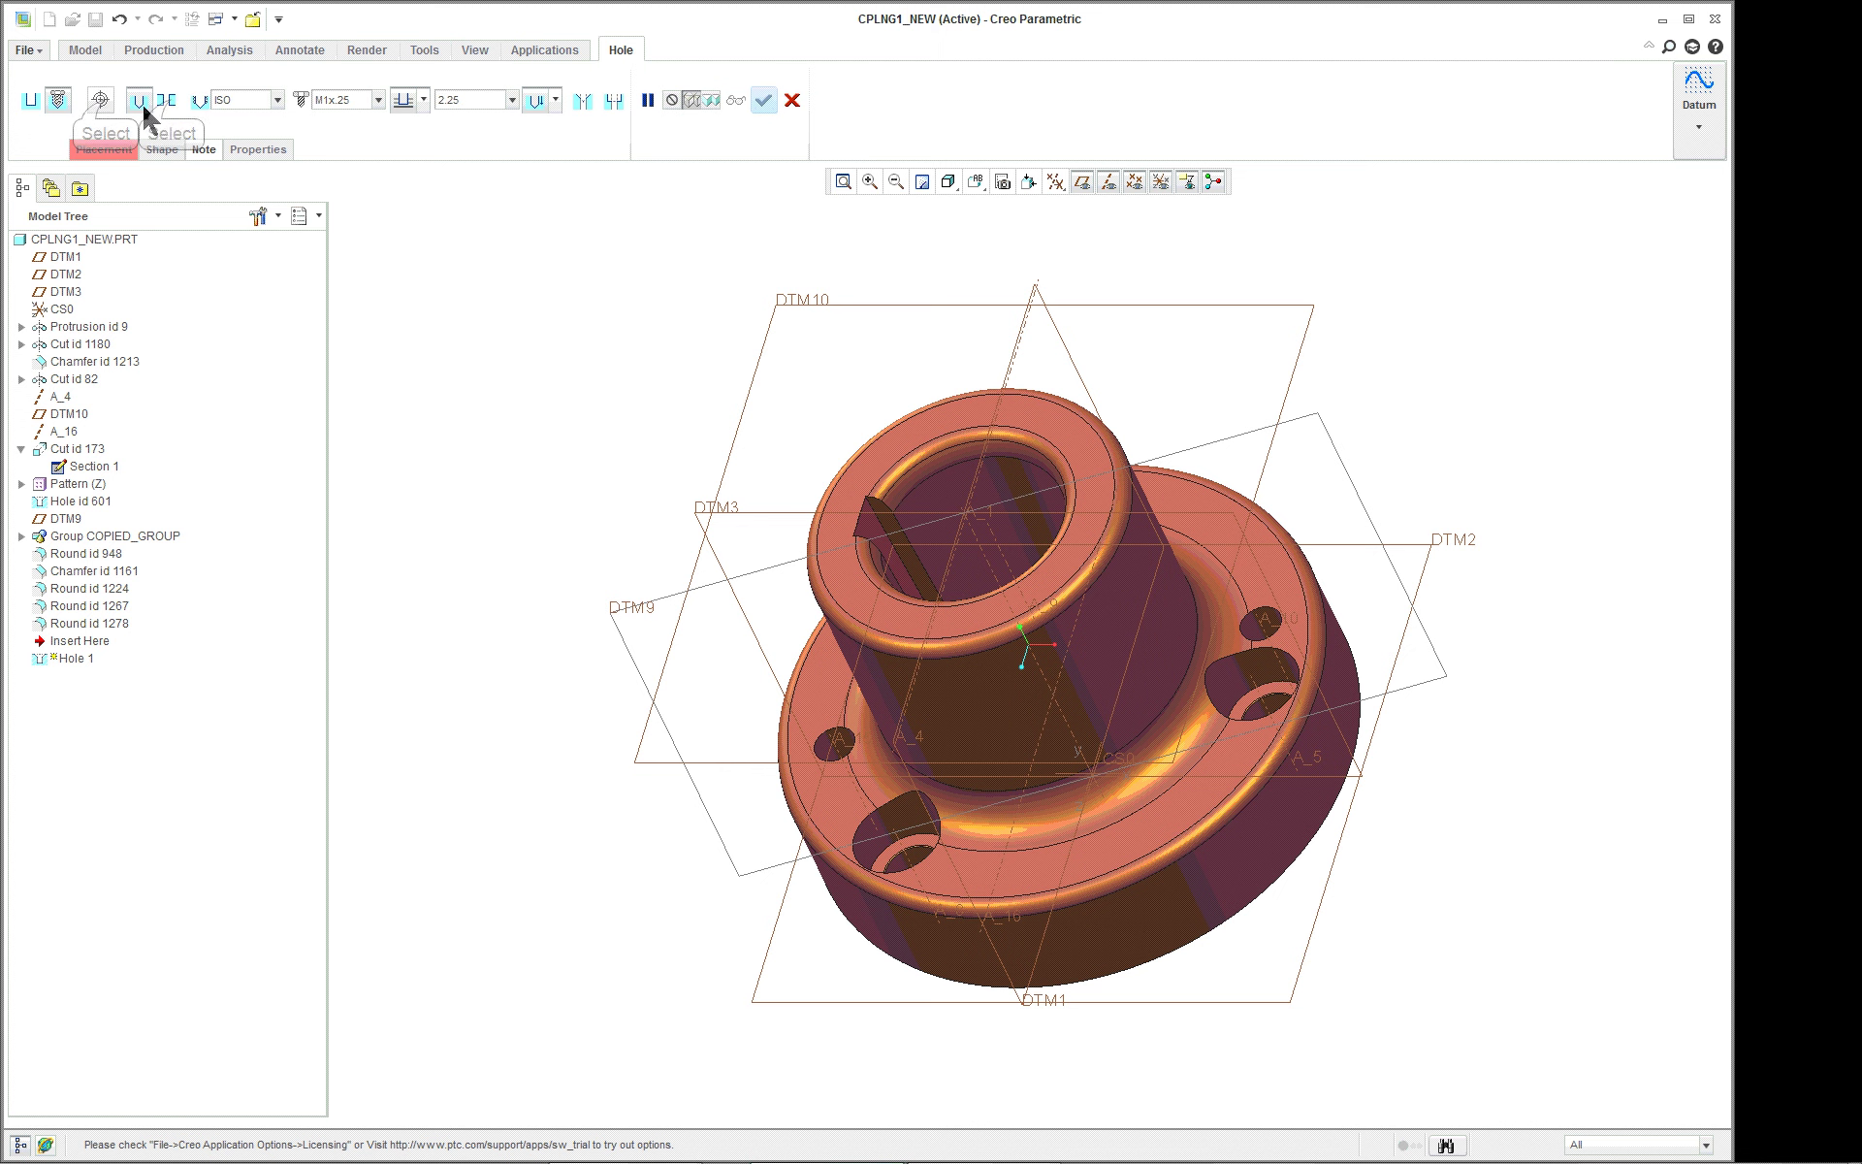
left_click(167, 100)
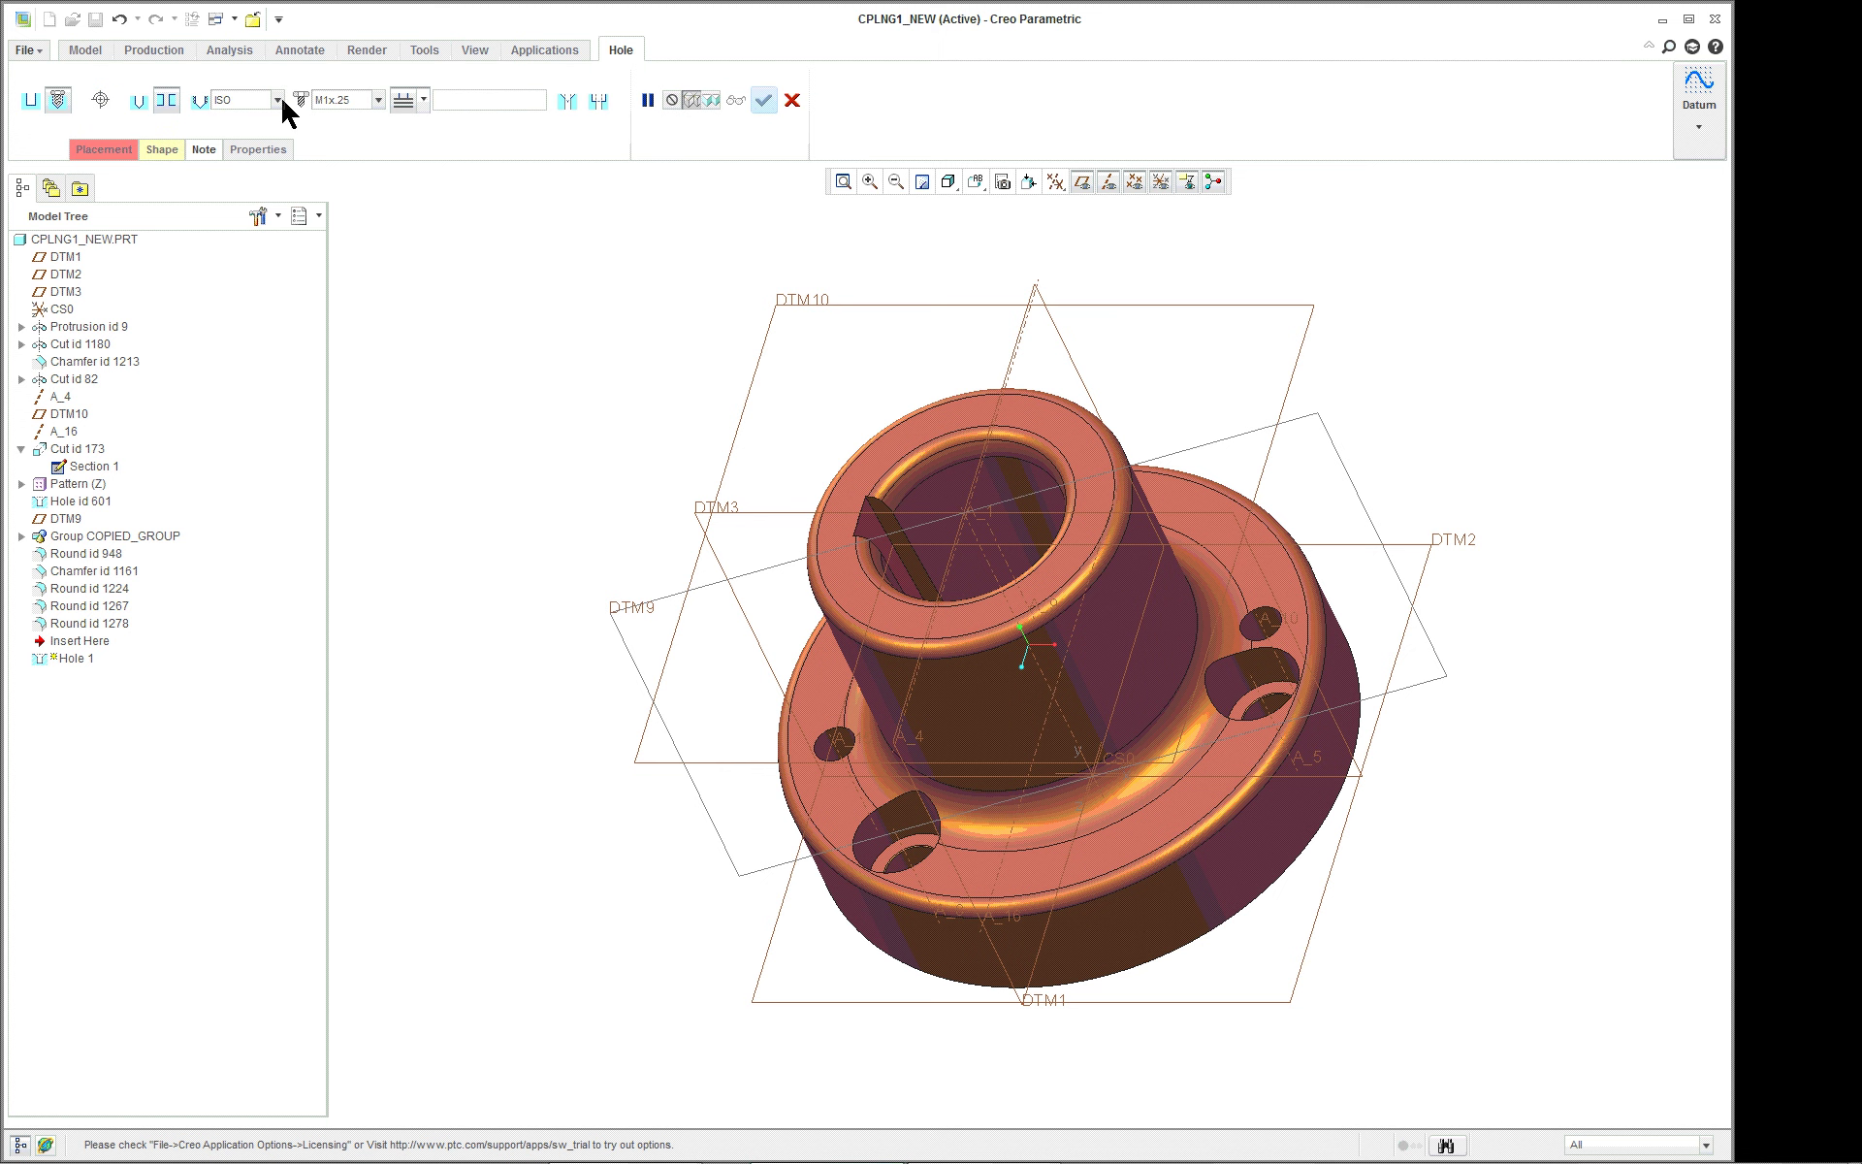
left_click(419, 102)
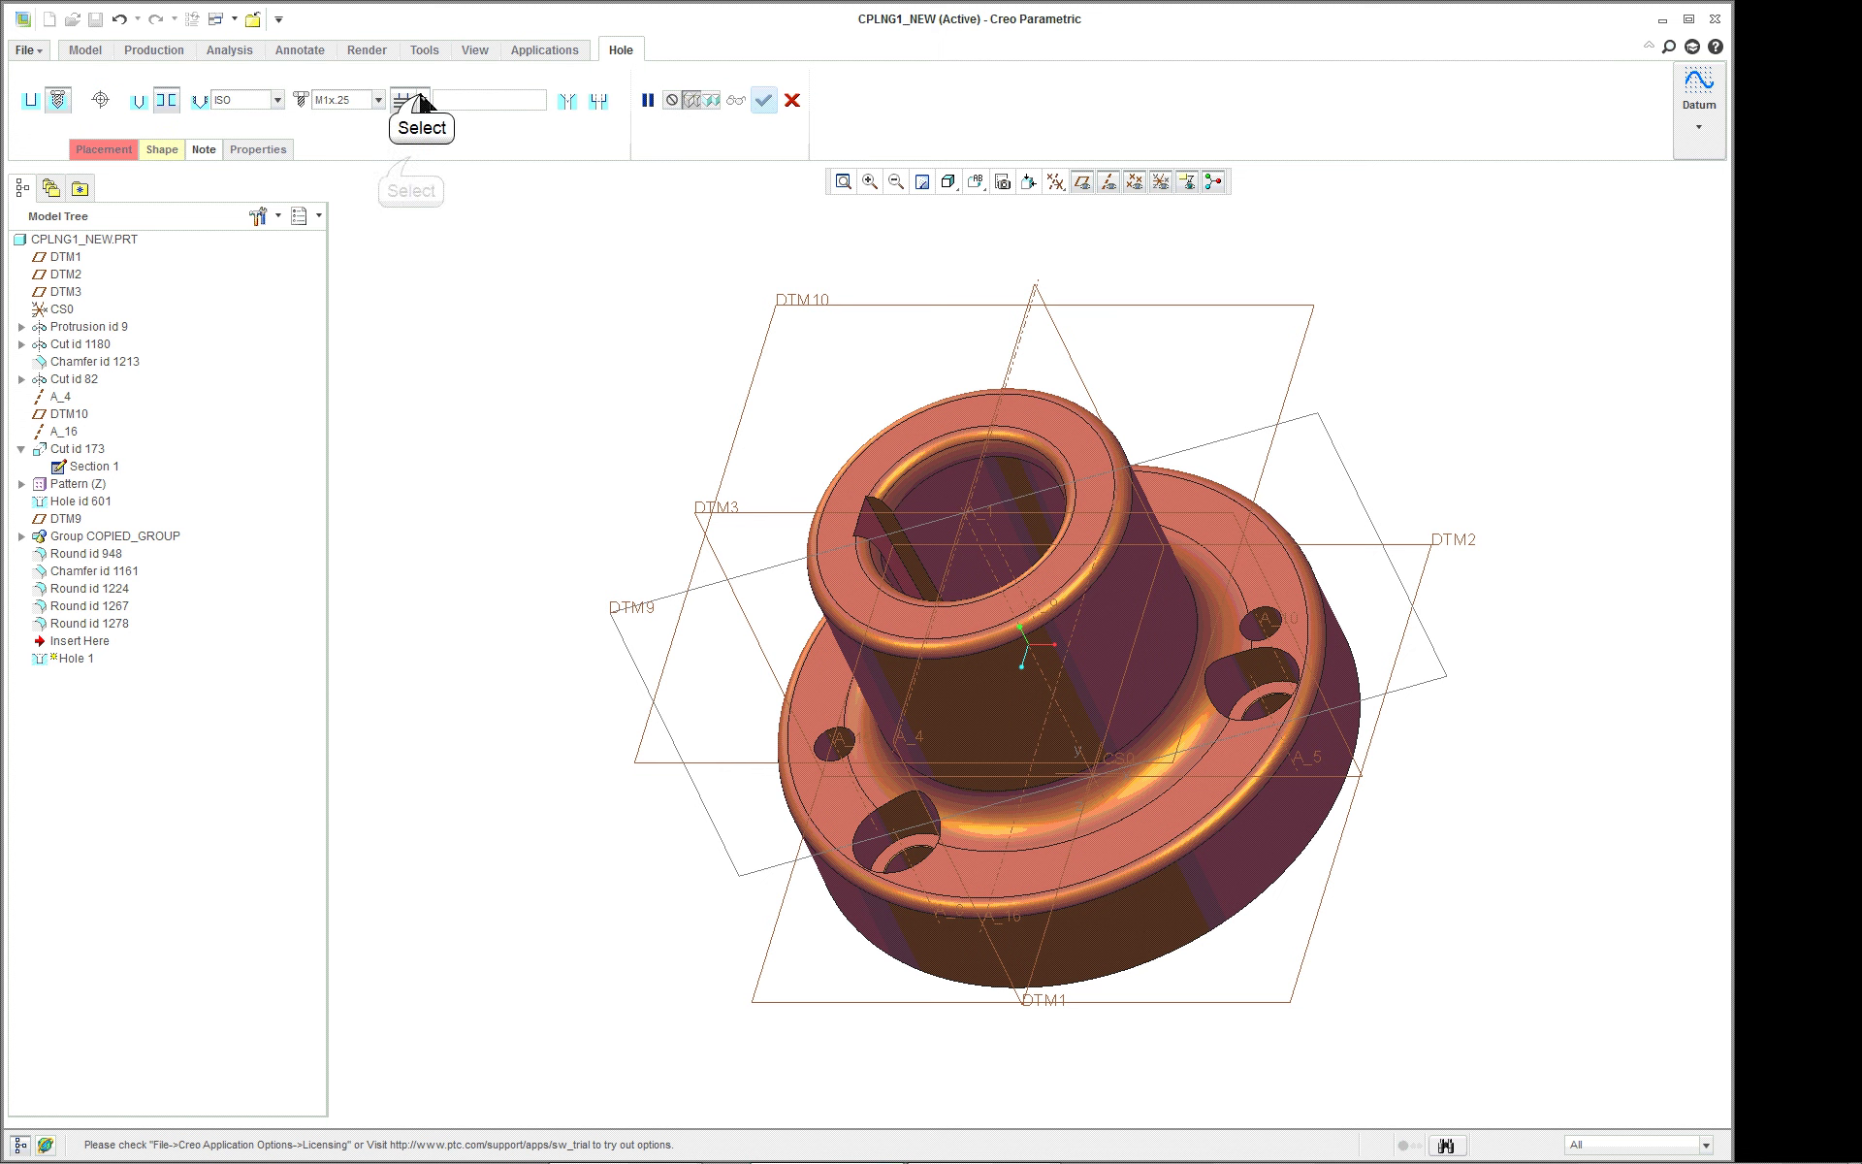
left_click(403, 157)
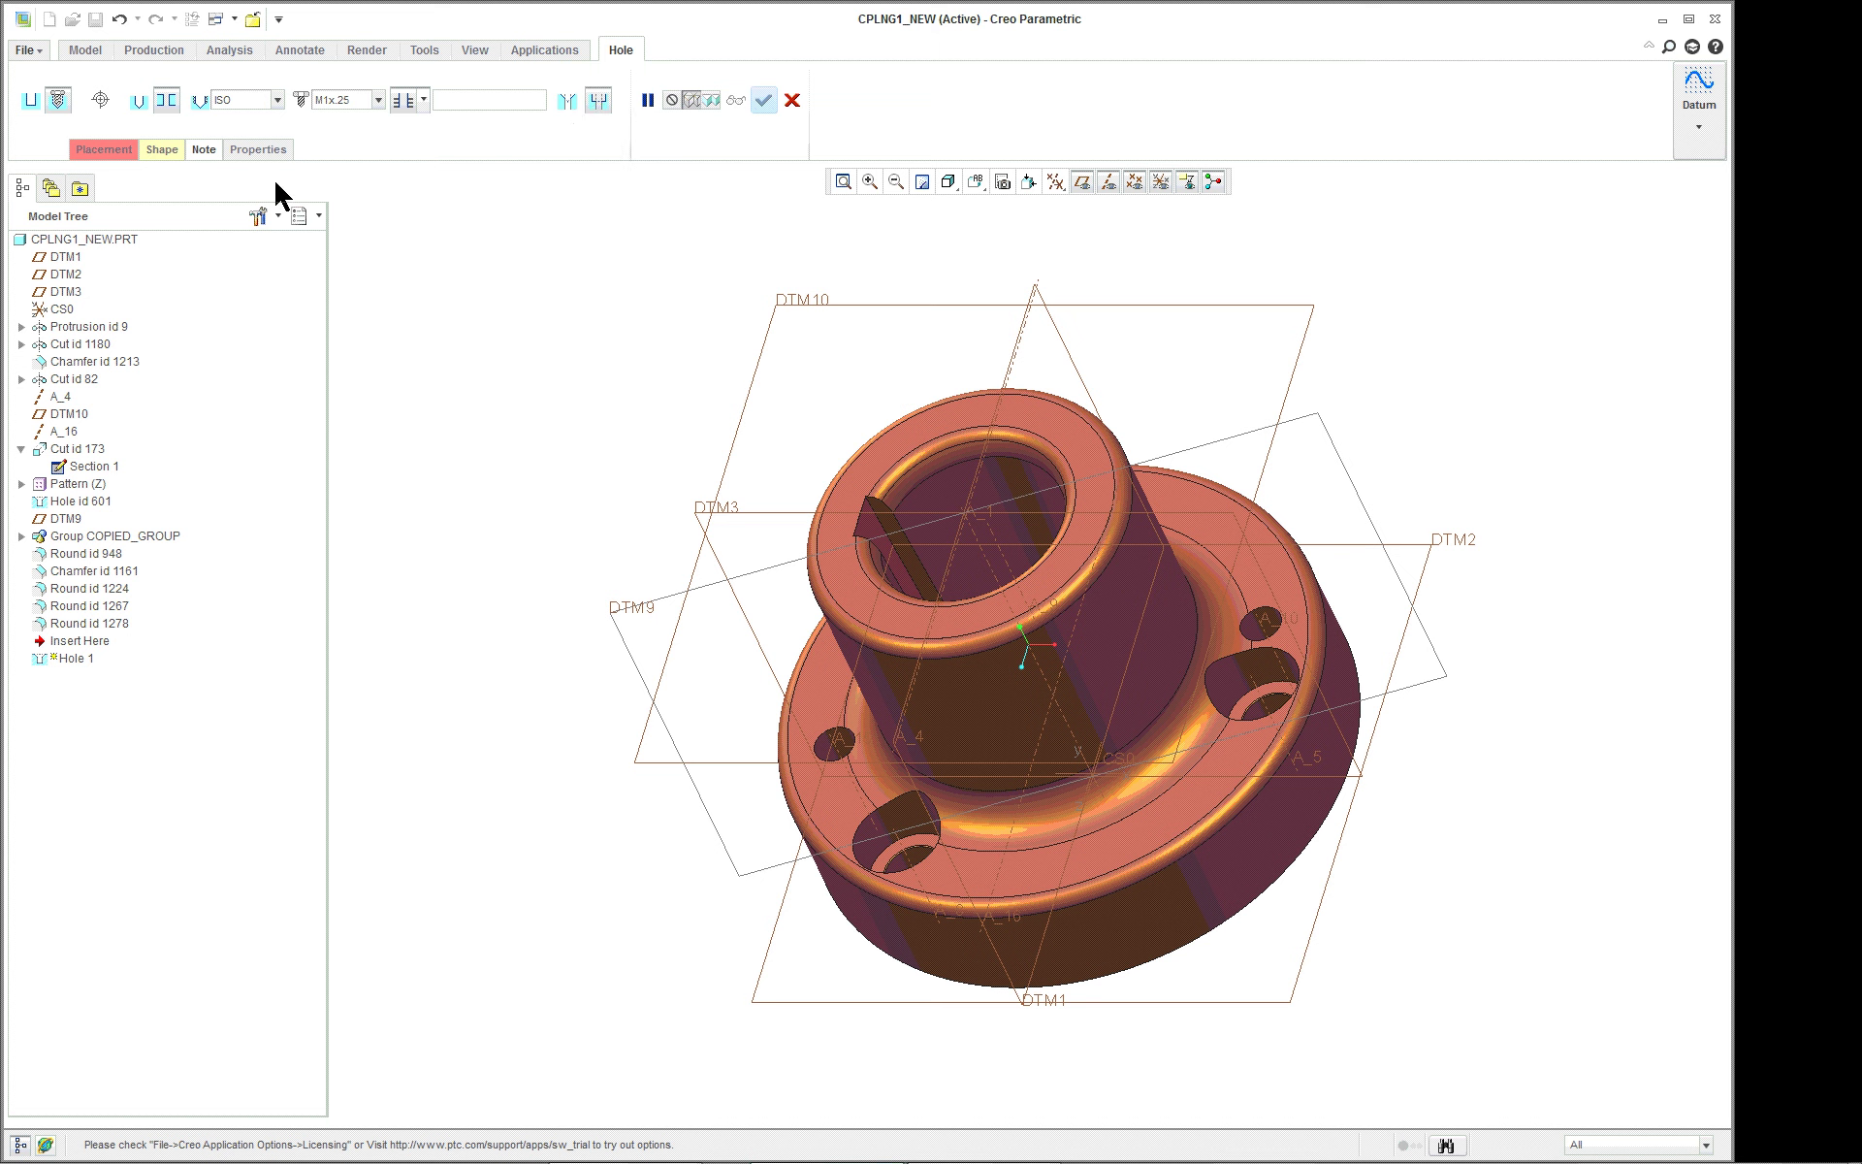
Place the hole on the flange's top face with Diameter placement, referenced to the central axis A_1 and datum plane DTM3
left_click(1188, 815)
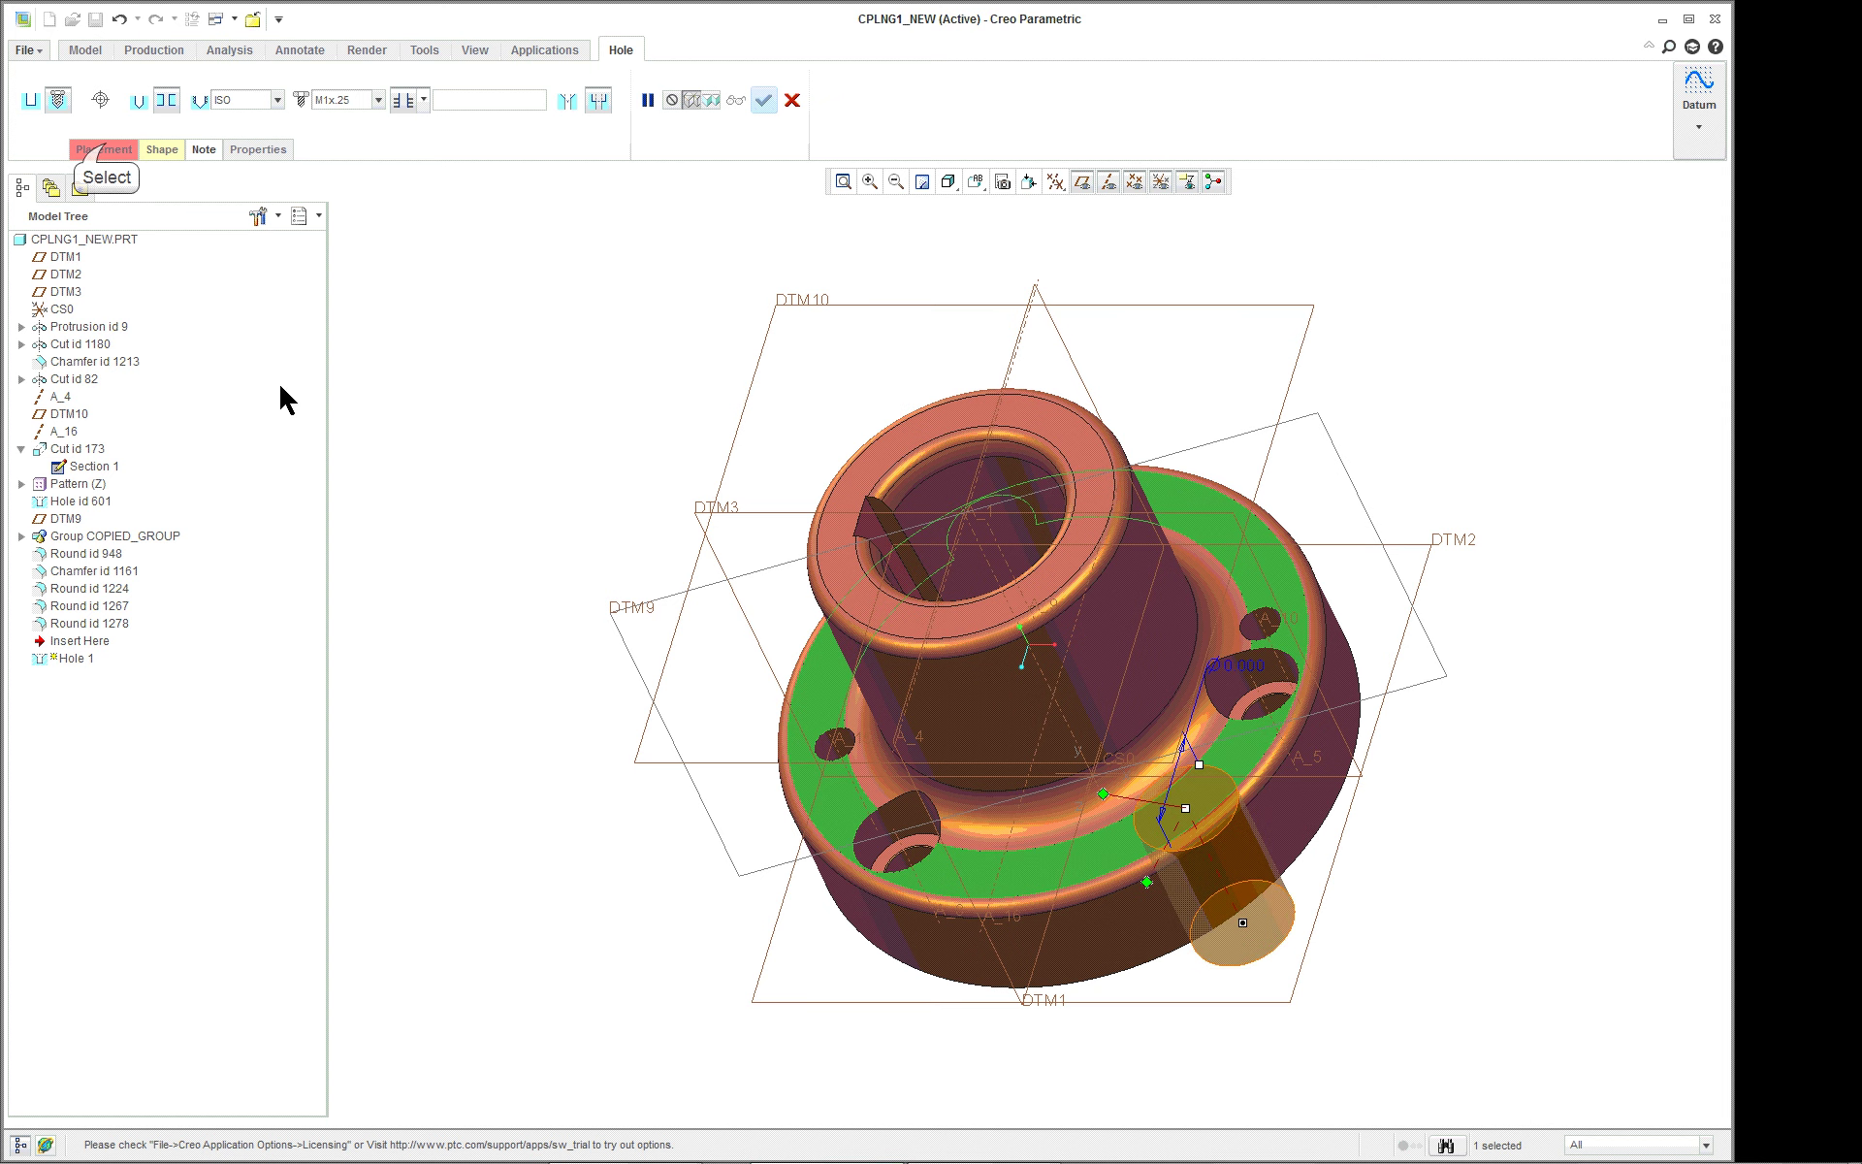
left_click(103, 149)
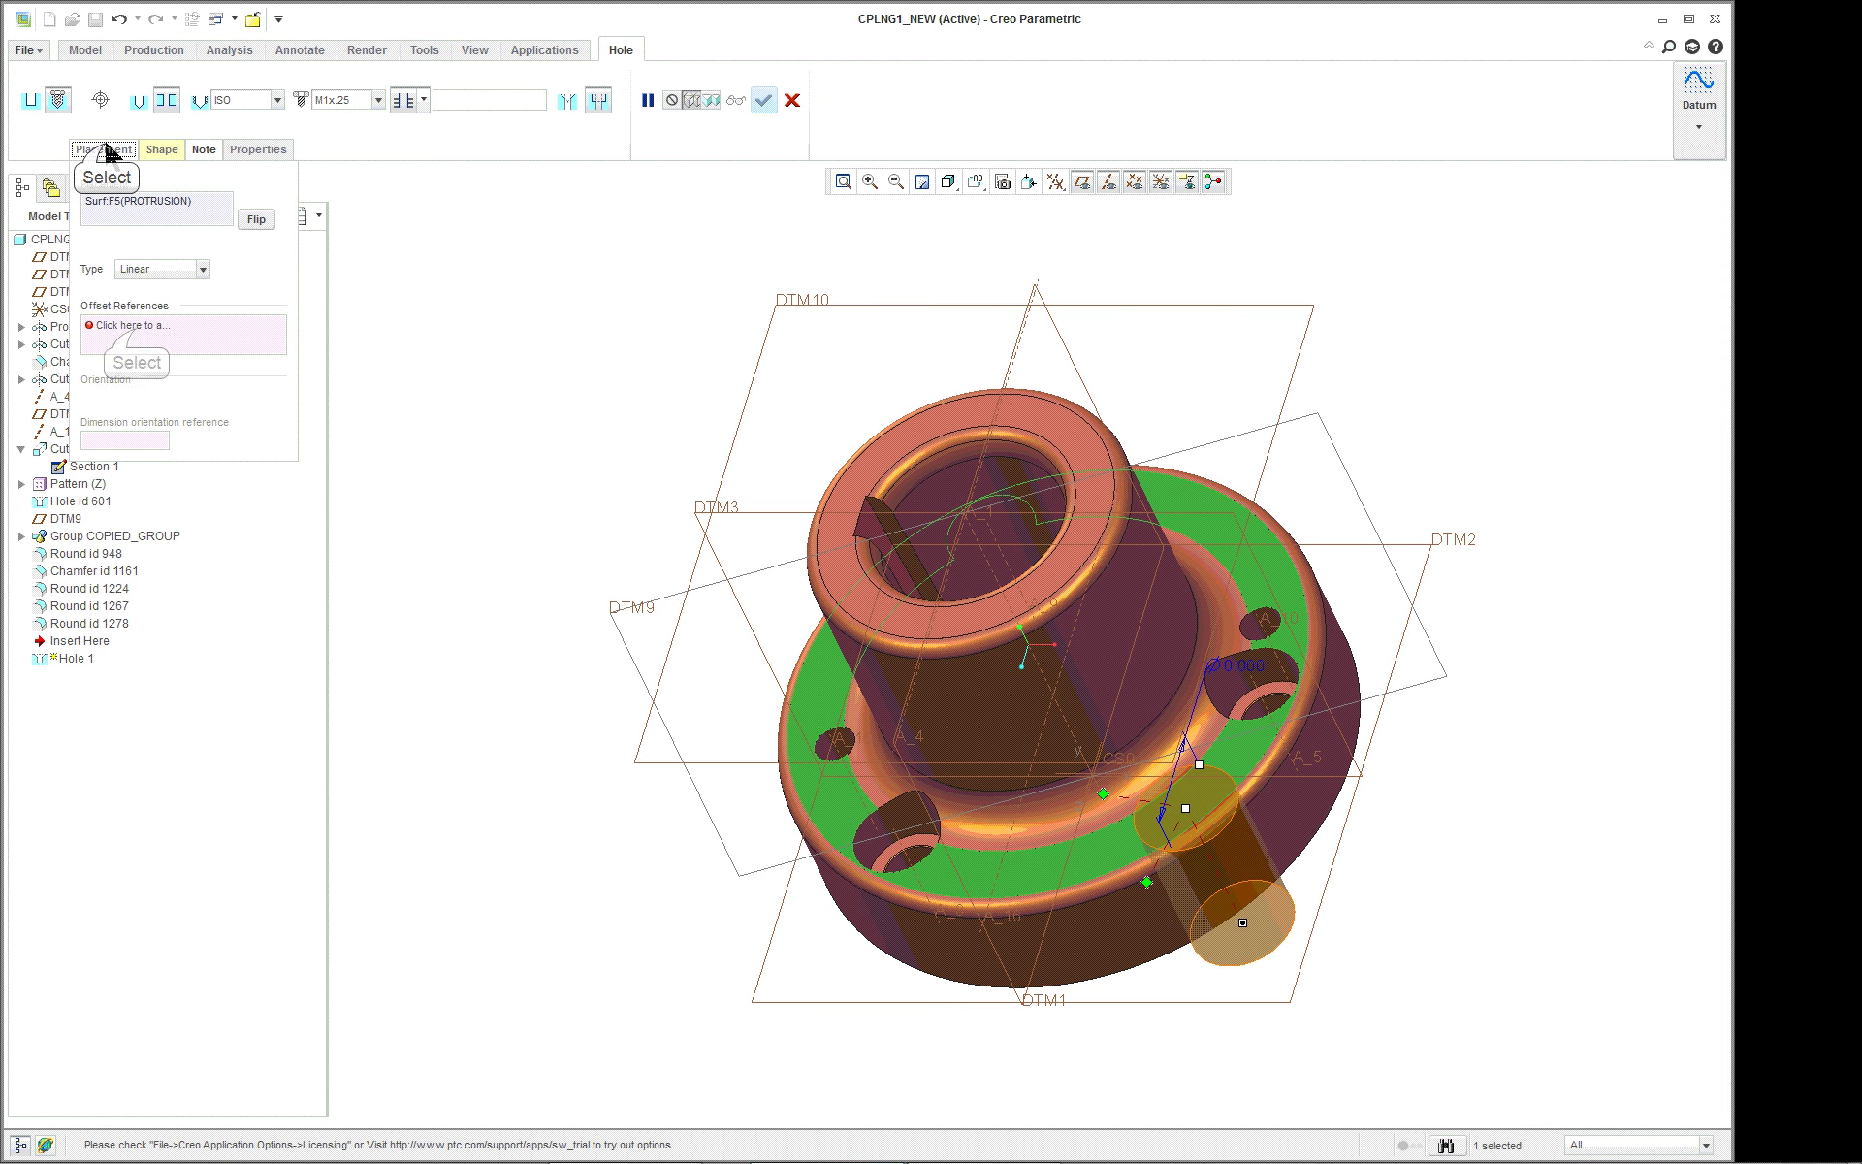
left_click(136, 332)
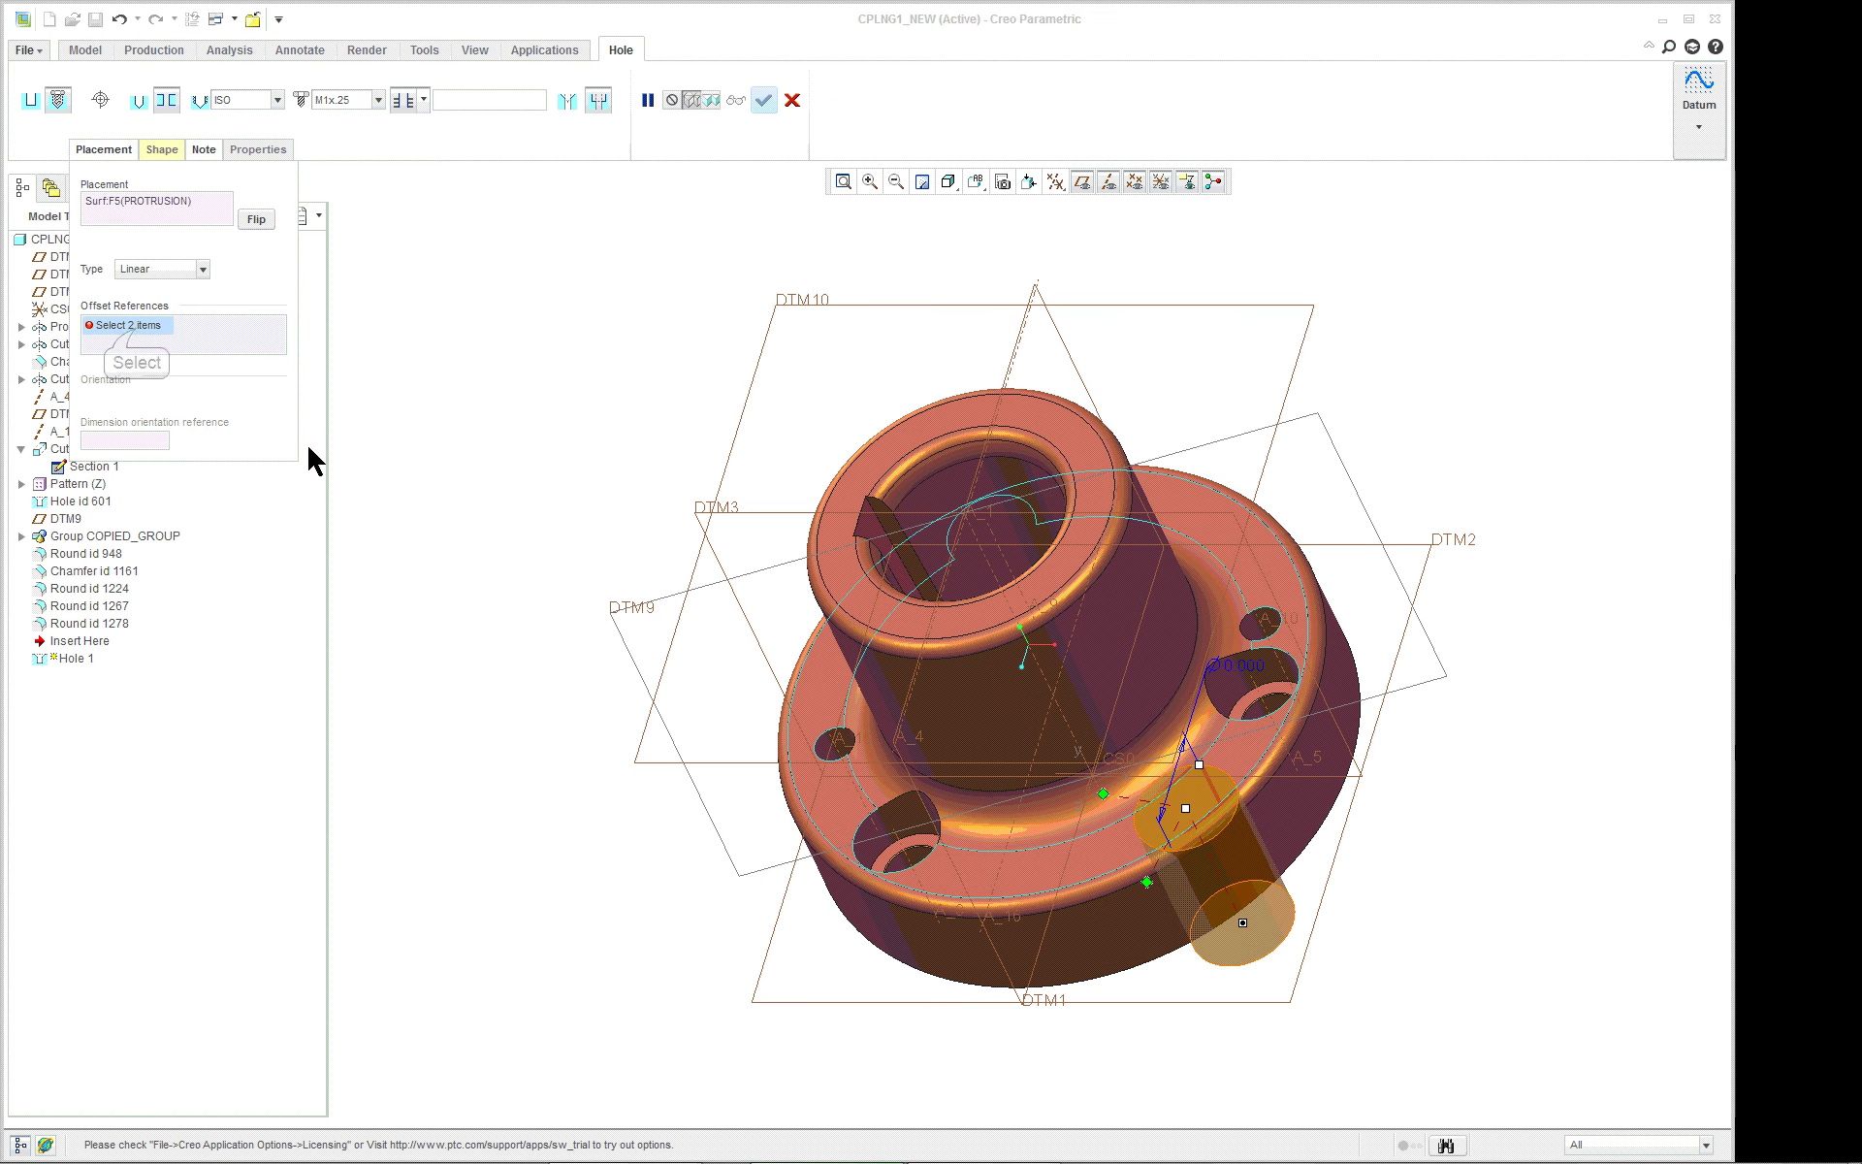
left_click(1047, 684)
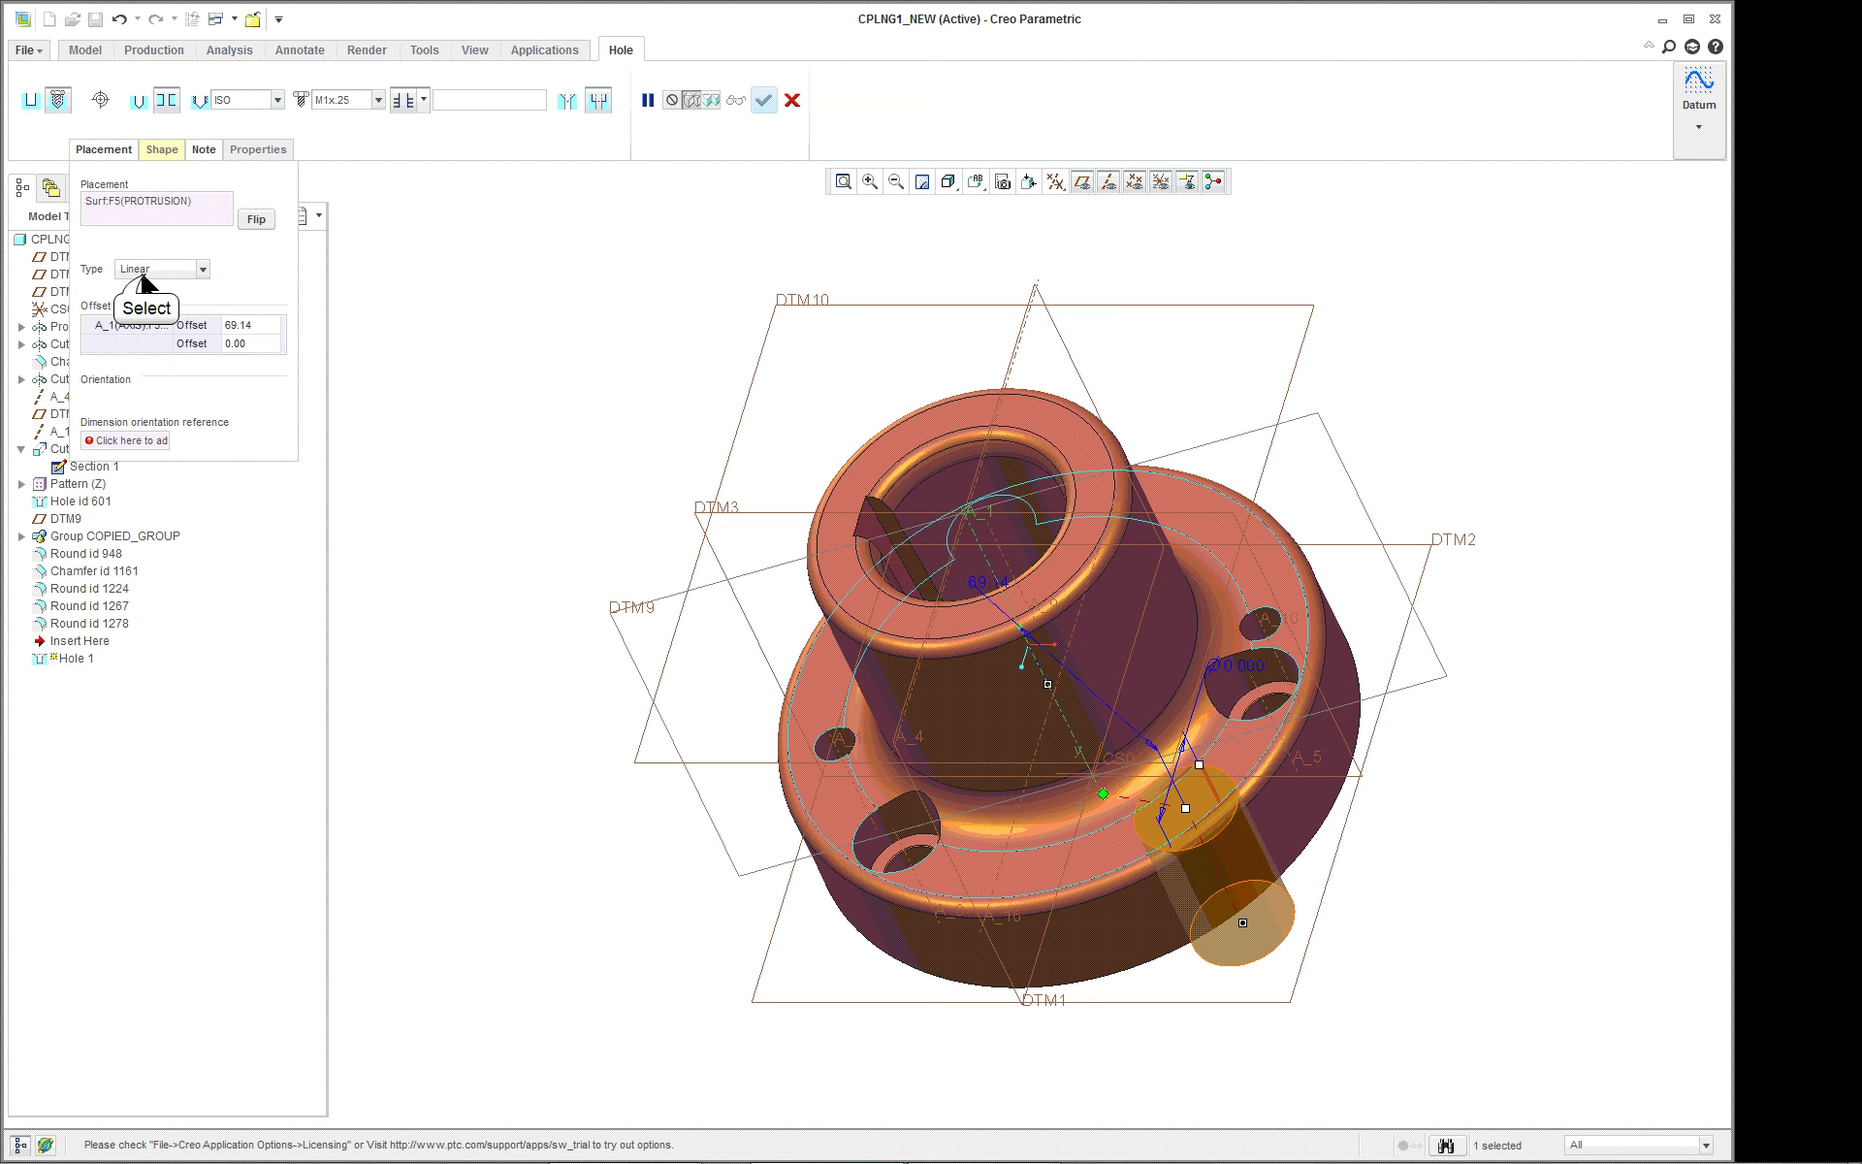
left_click(147, 276)
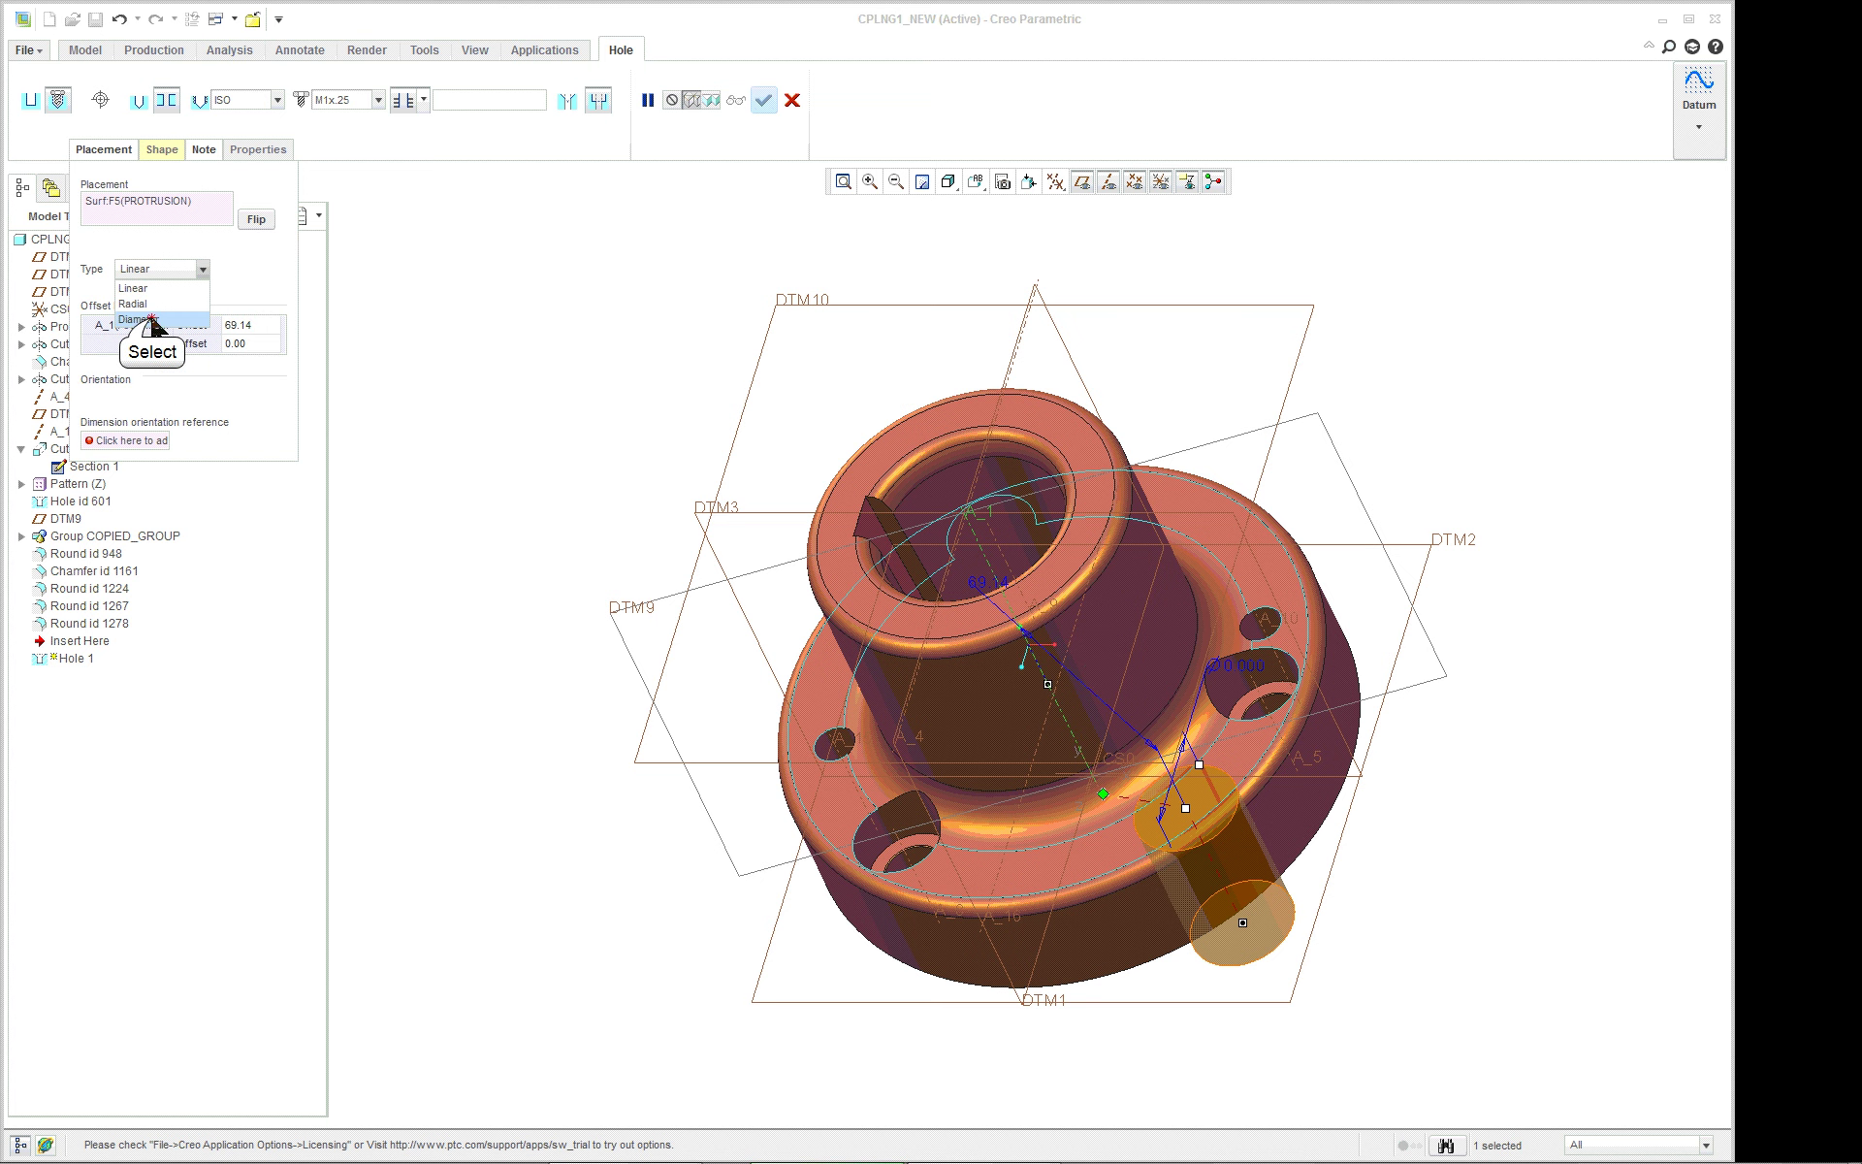
left_click(153, 320)
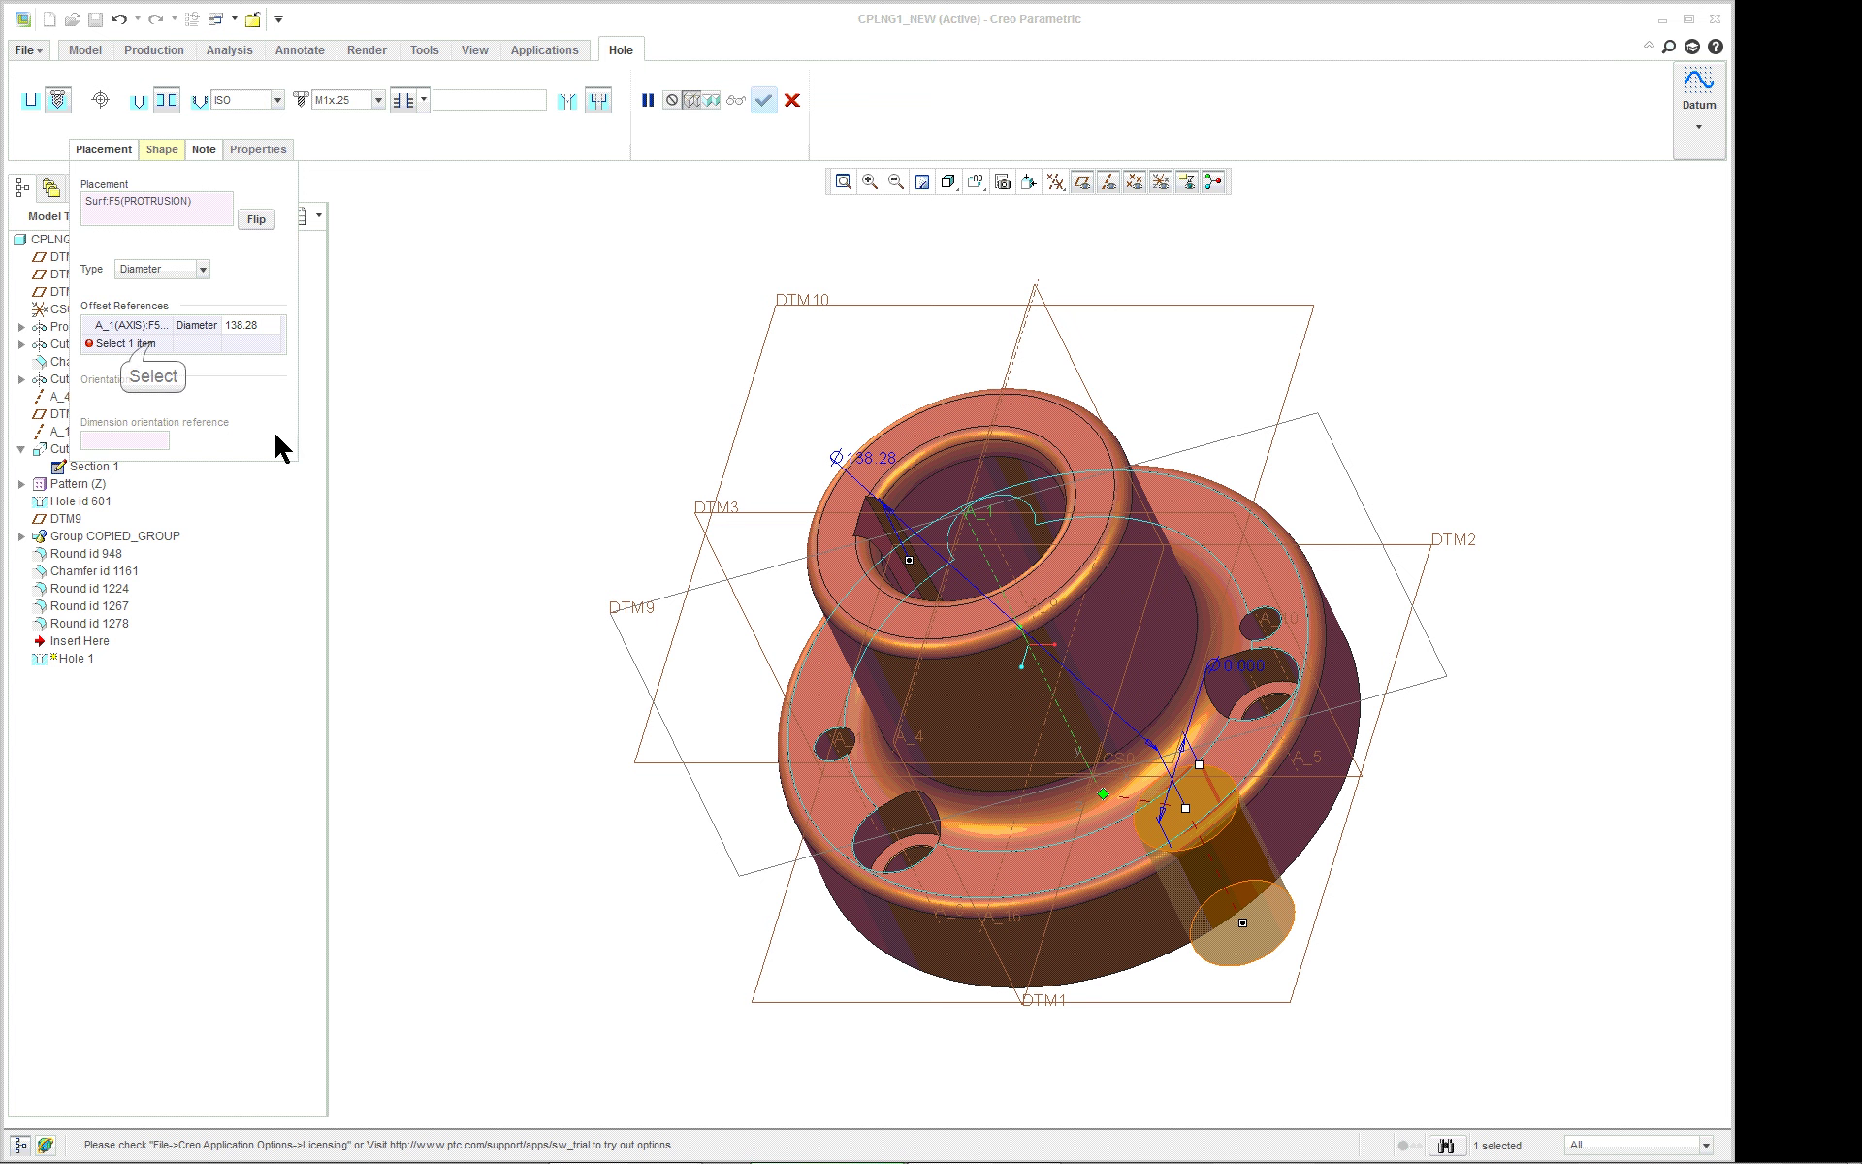
left_click(141, 344)
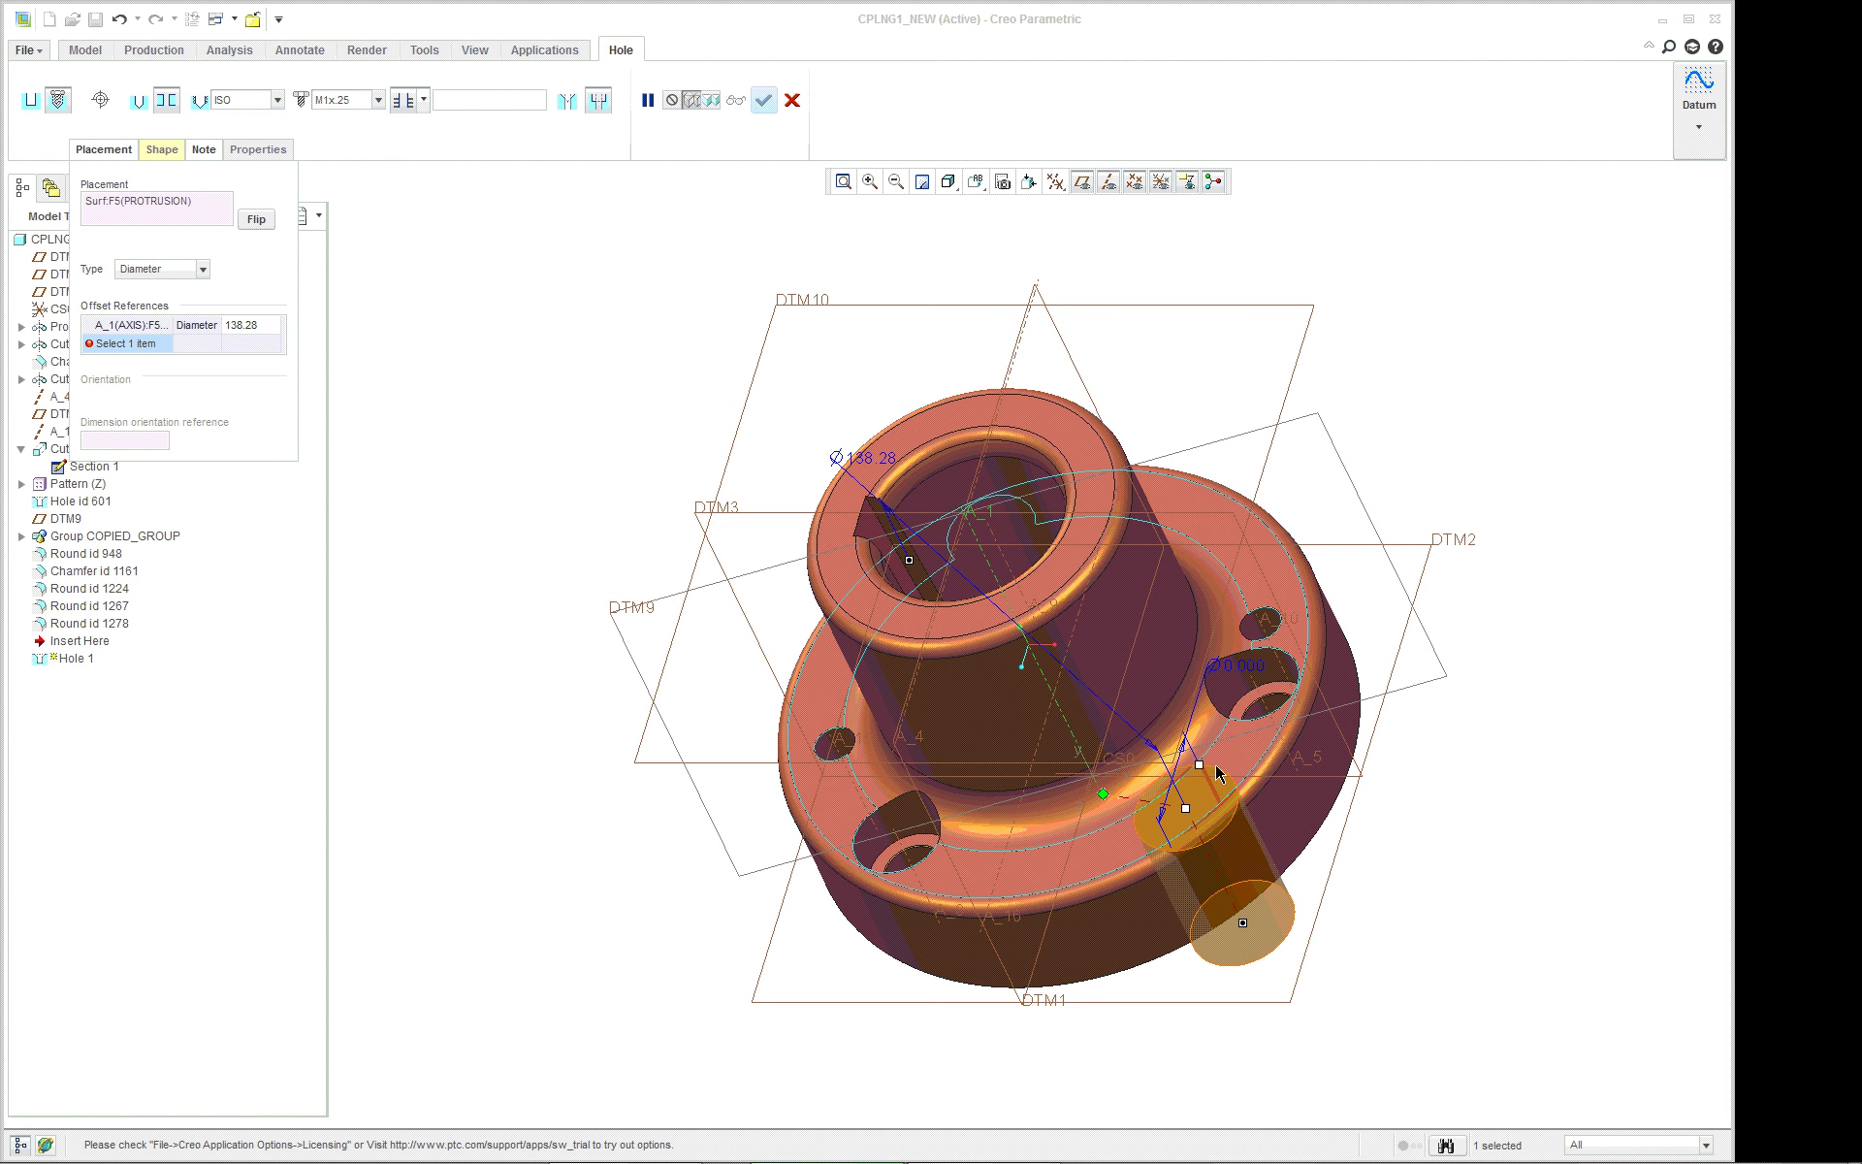
left_click(737, 515)
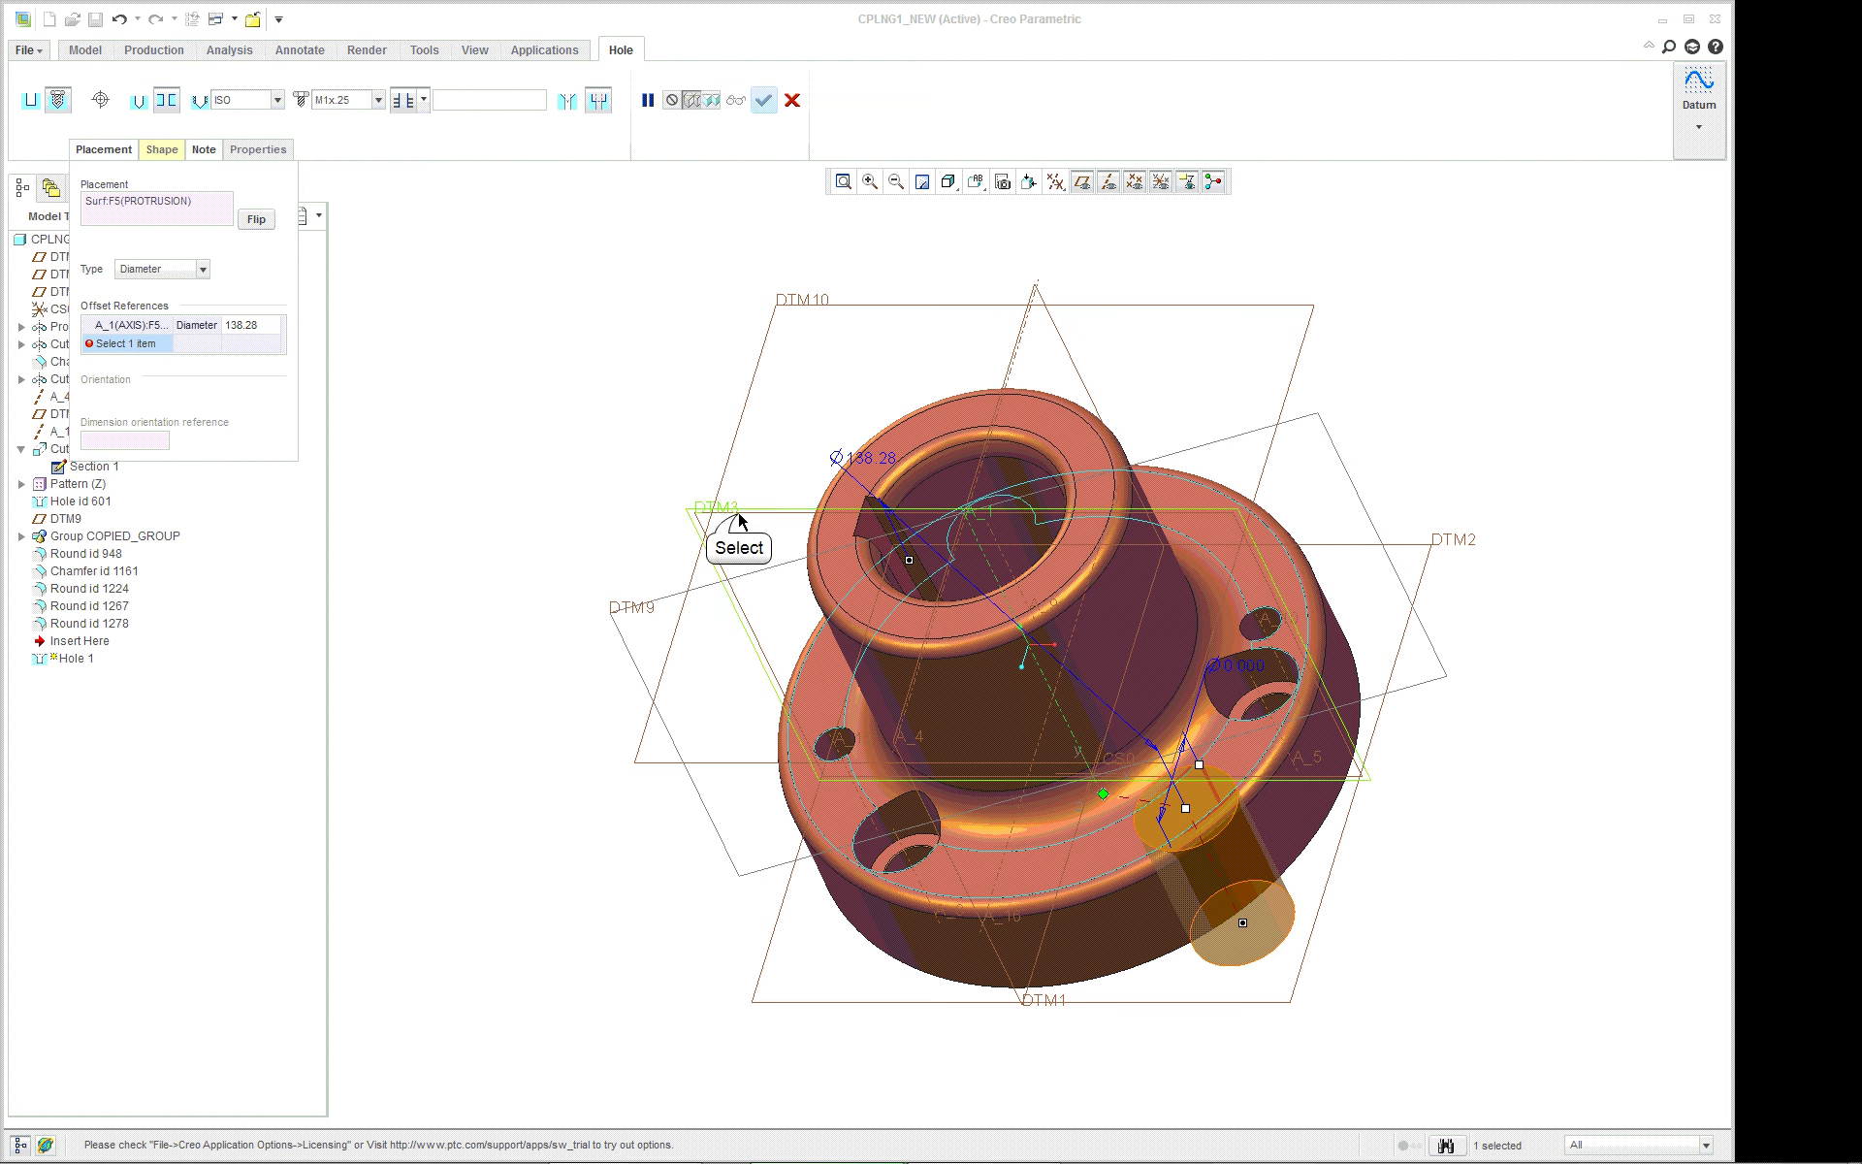
left_click(739, 515)
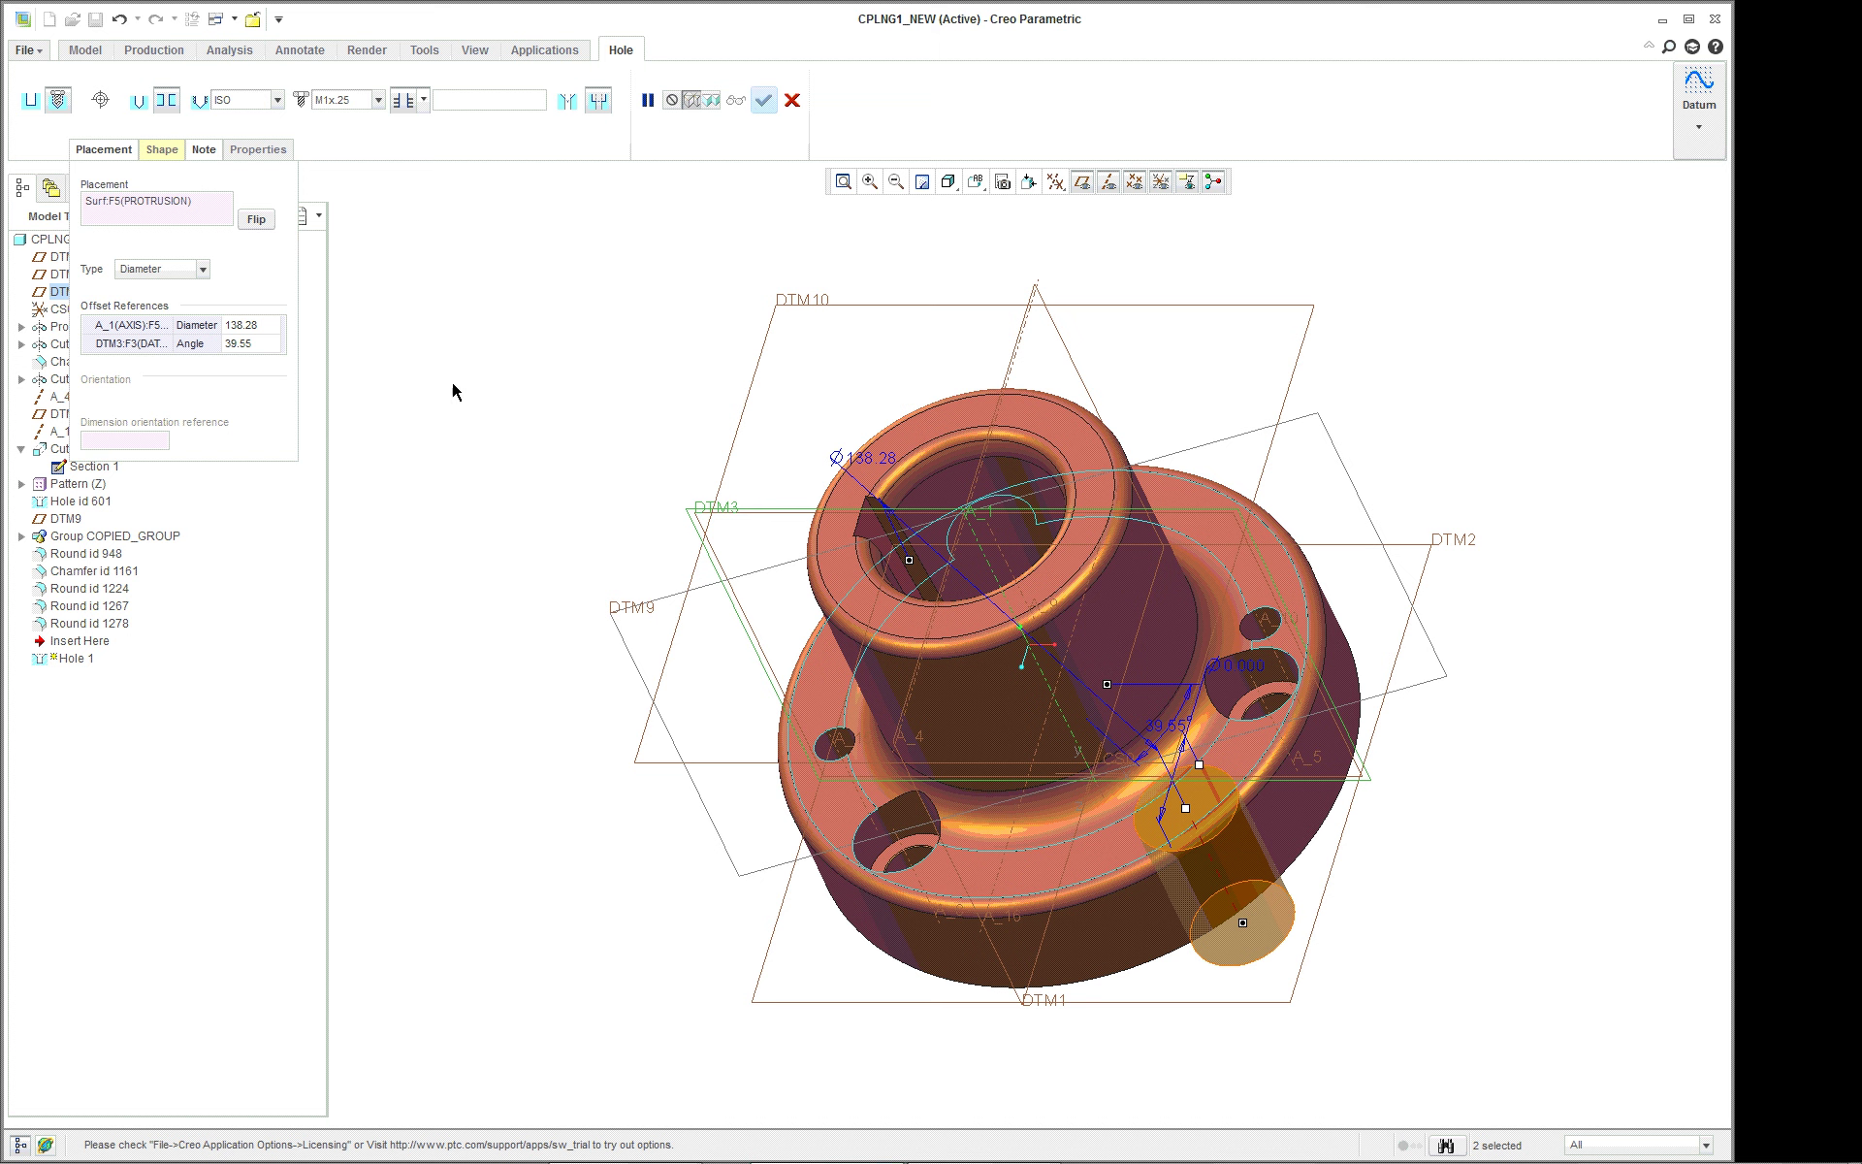
Set the hole's counterbore diameter to 25, drill diameter to 15 and counterbore depth to 15
left_click(162, 149)
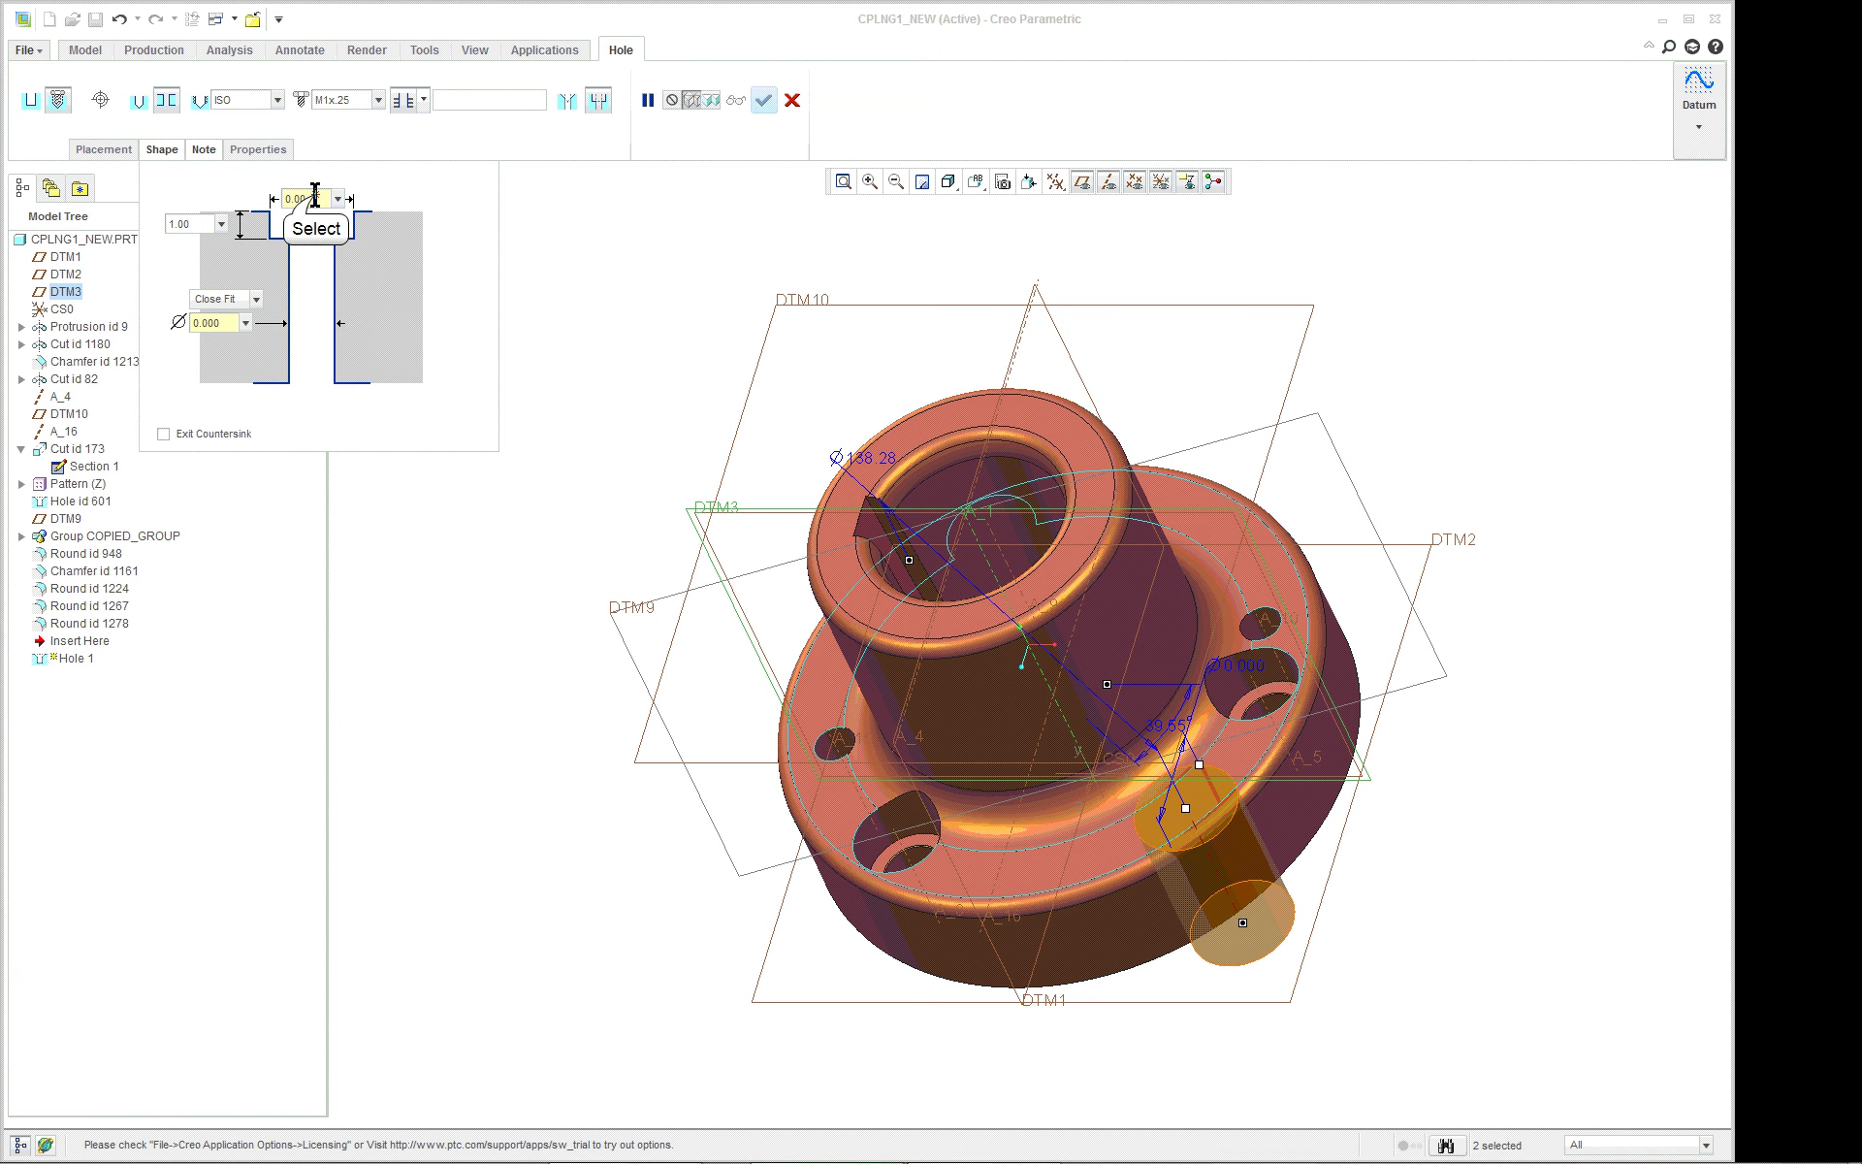
mouse_move(315, 194)
left_mouse_down()
mouse_move(260, 195)
mouse_move(284, 197)
left_mouse_up()
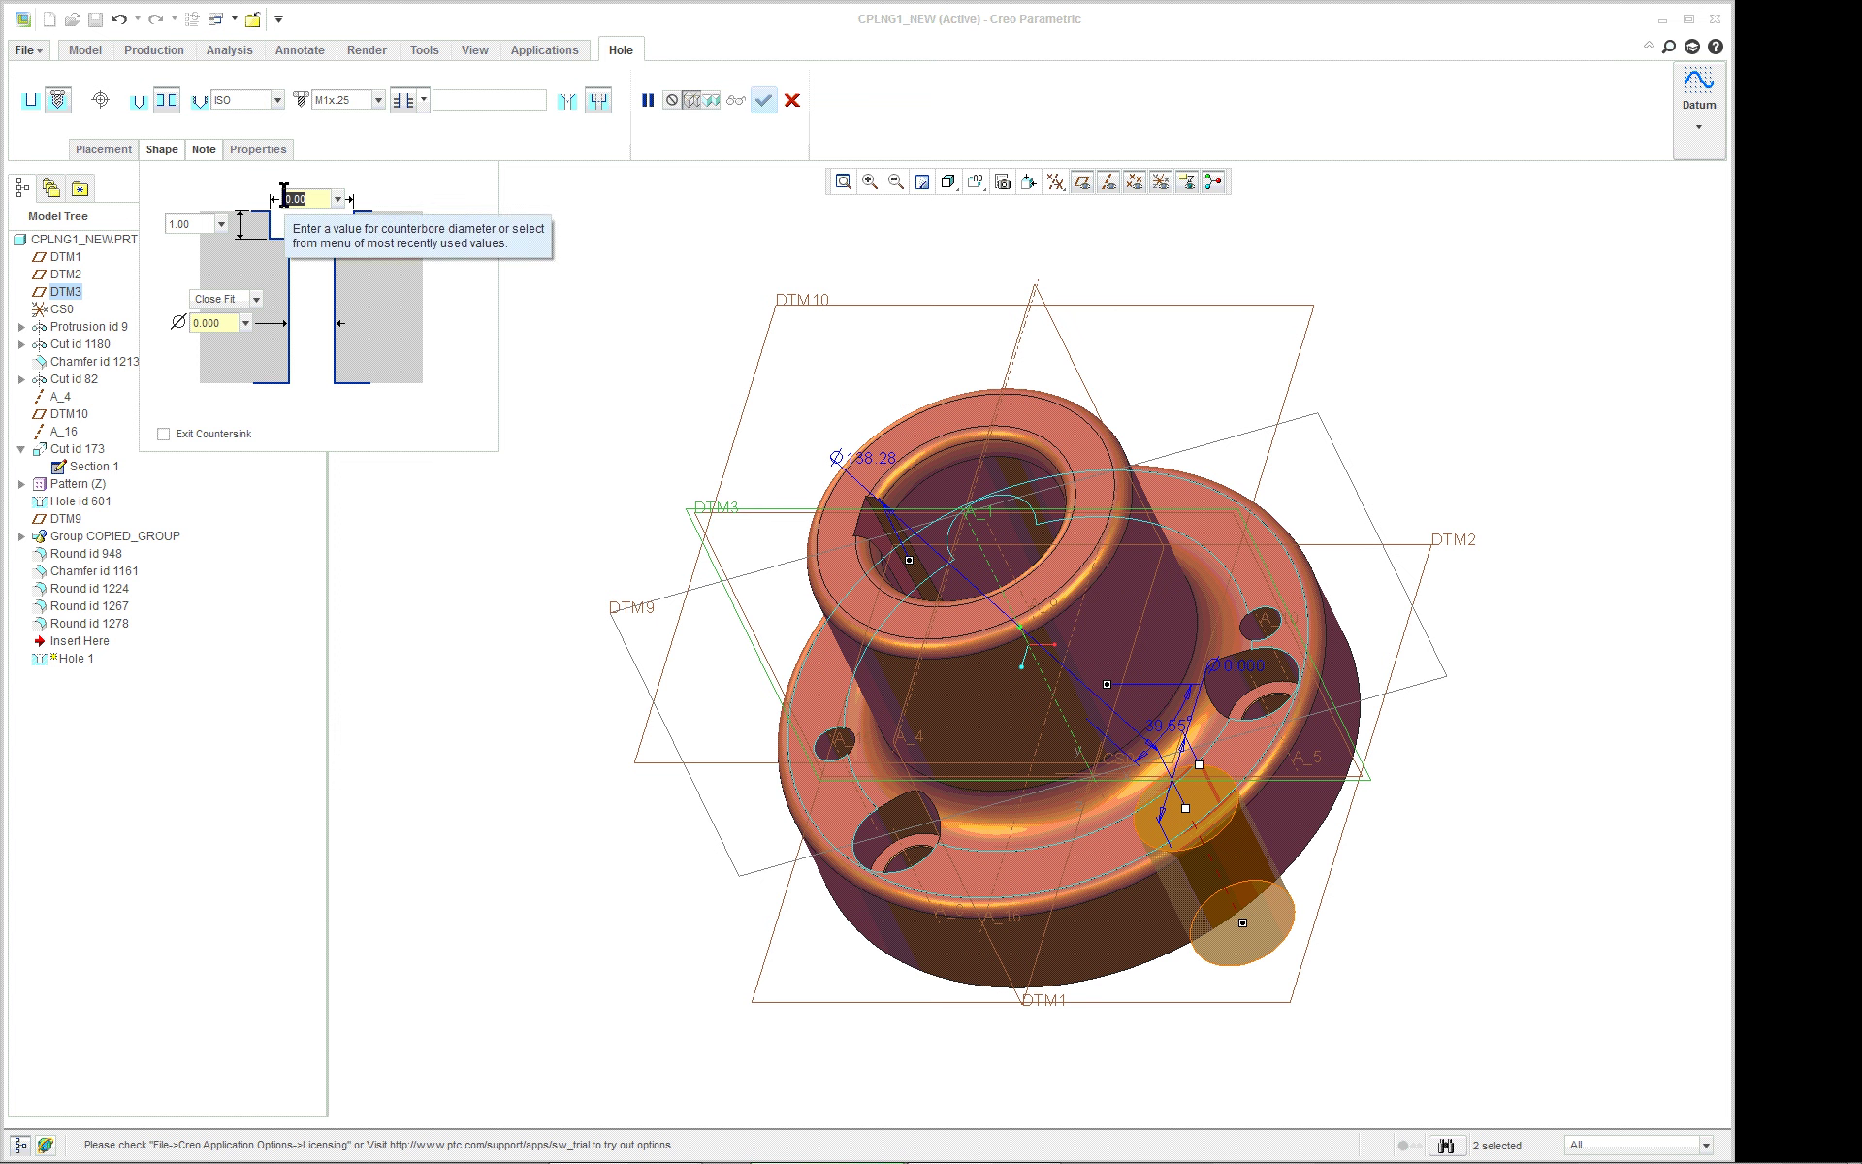
type("25")
key("Return")
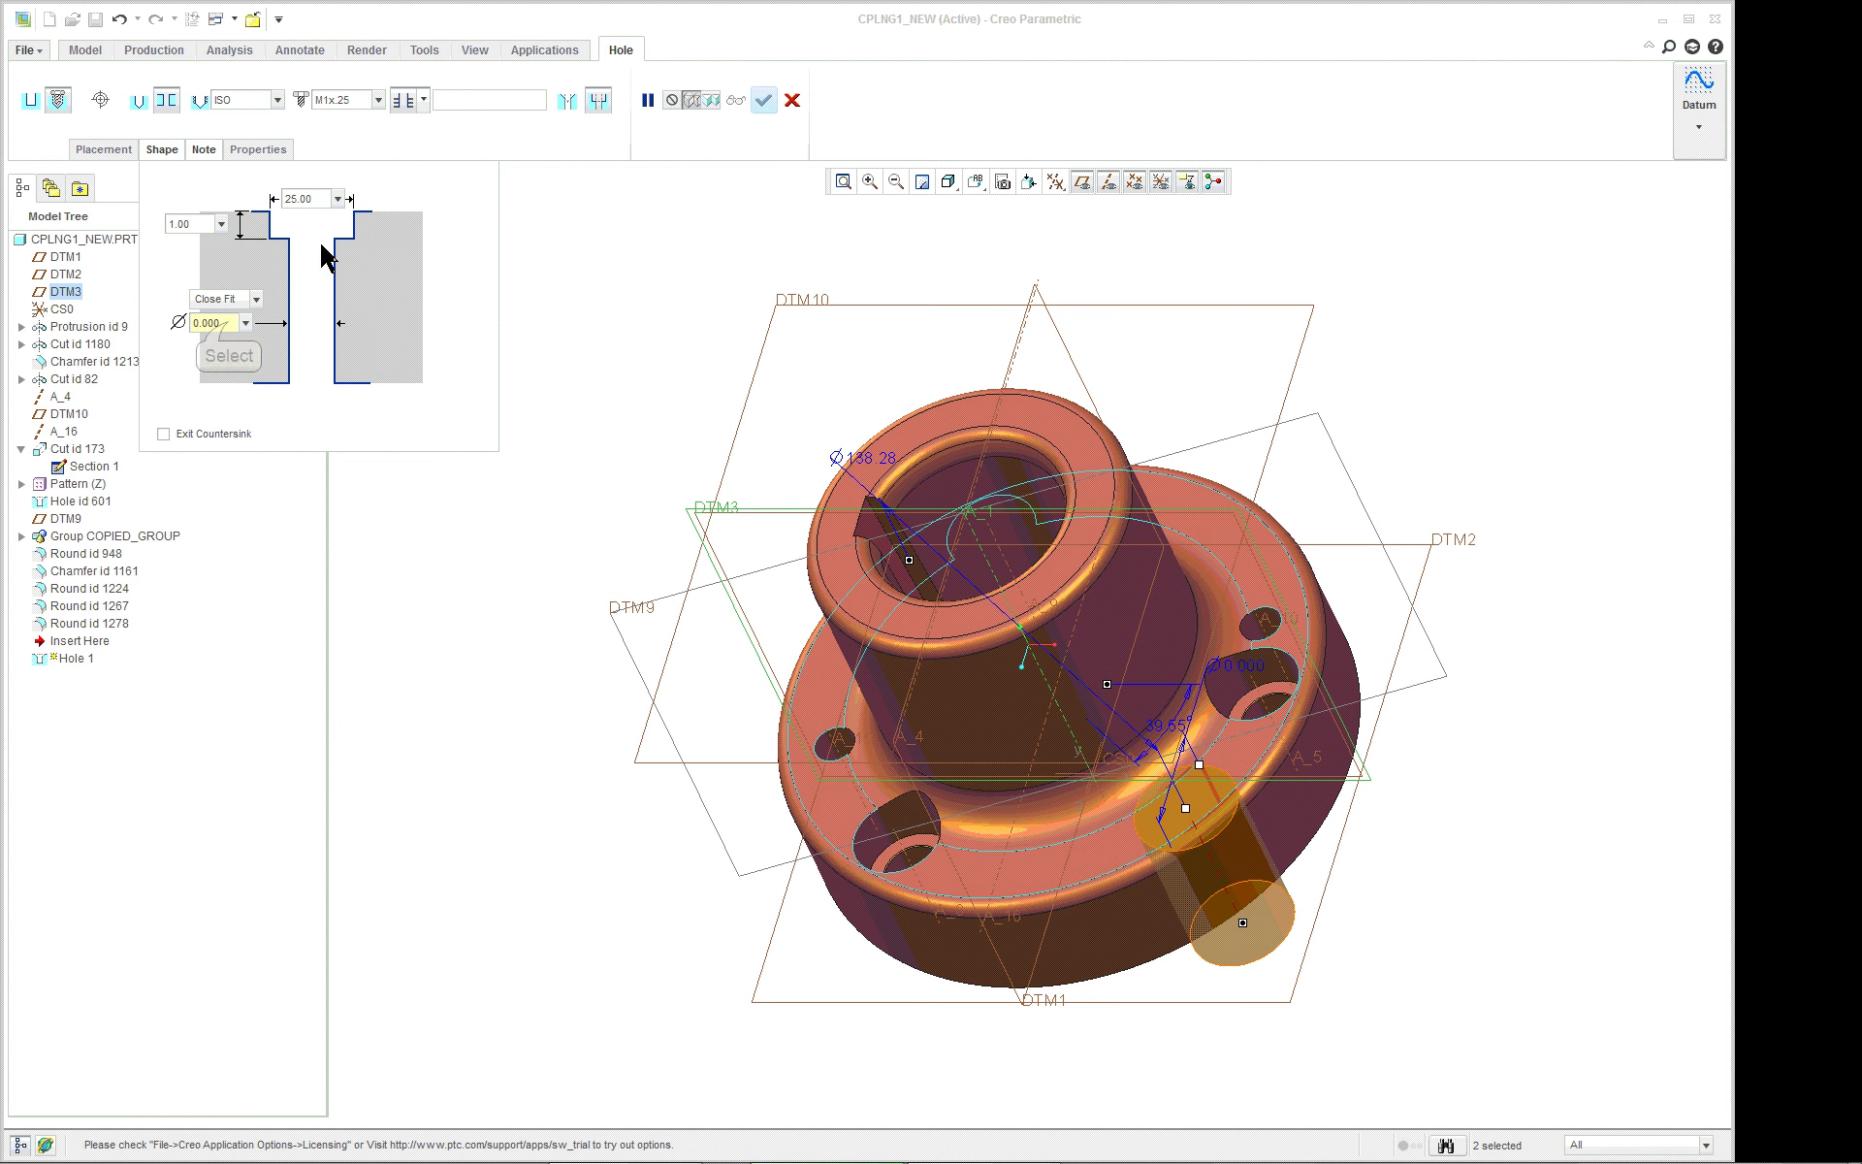
double_click(228, 323)
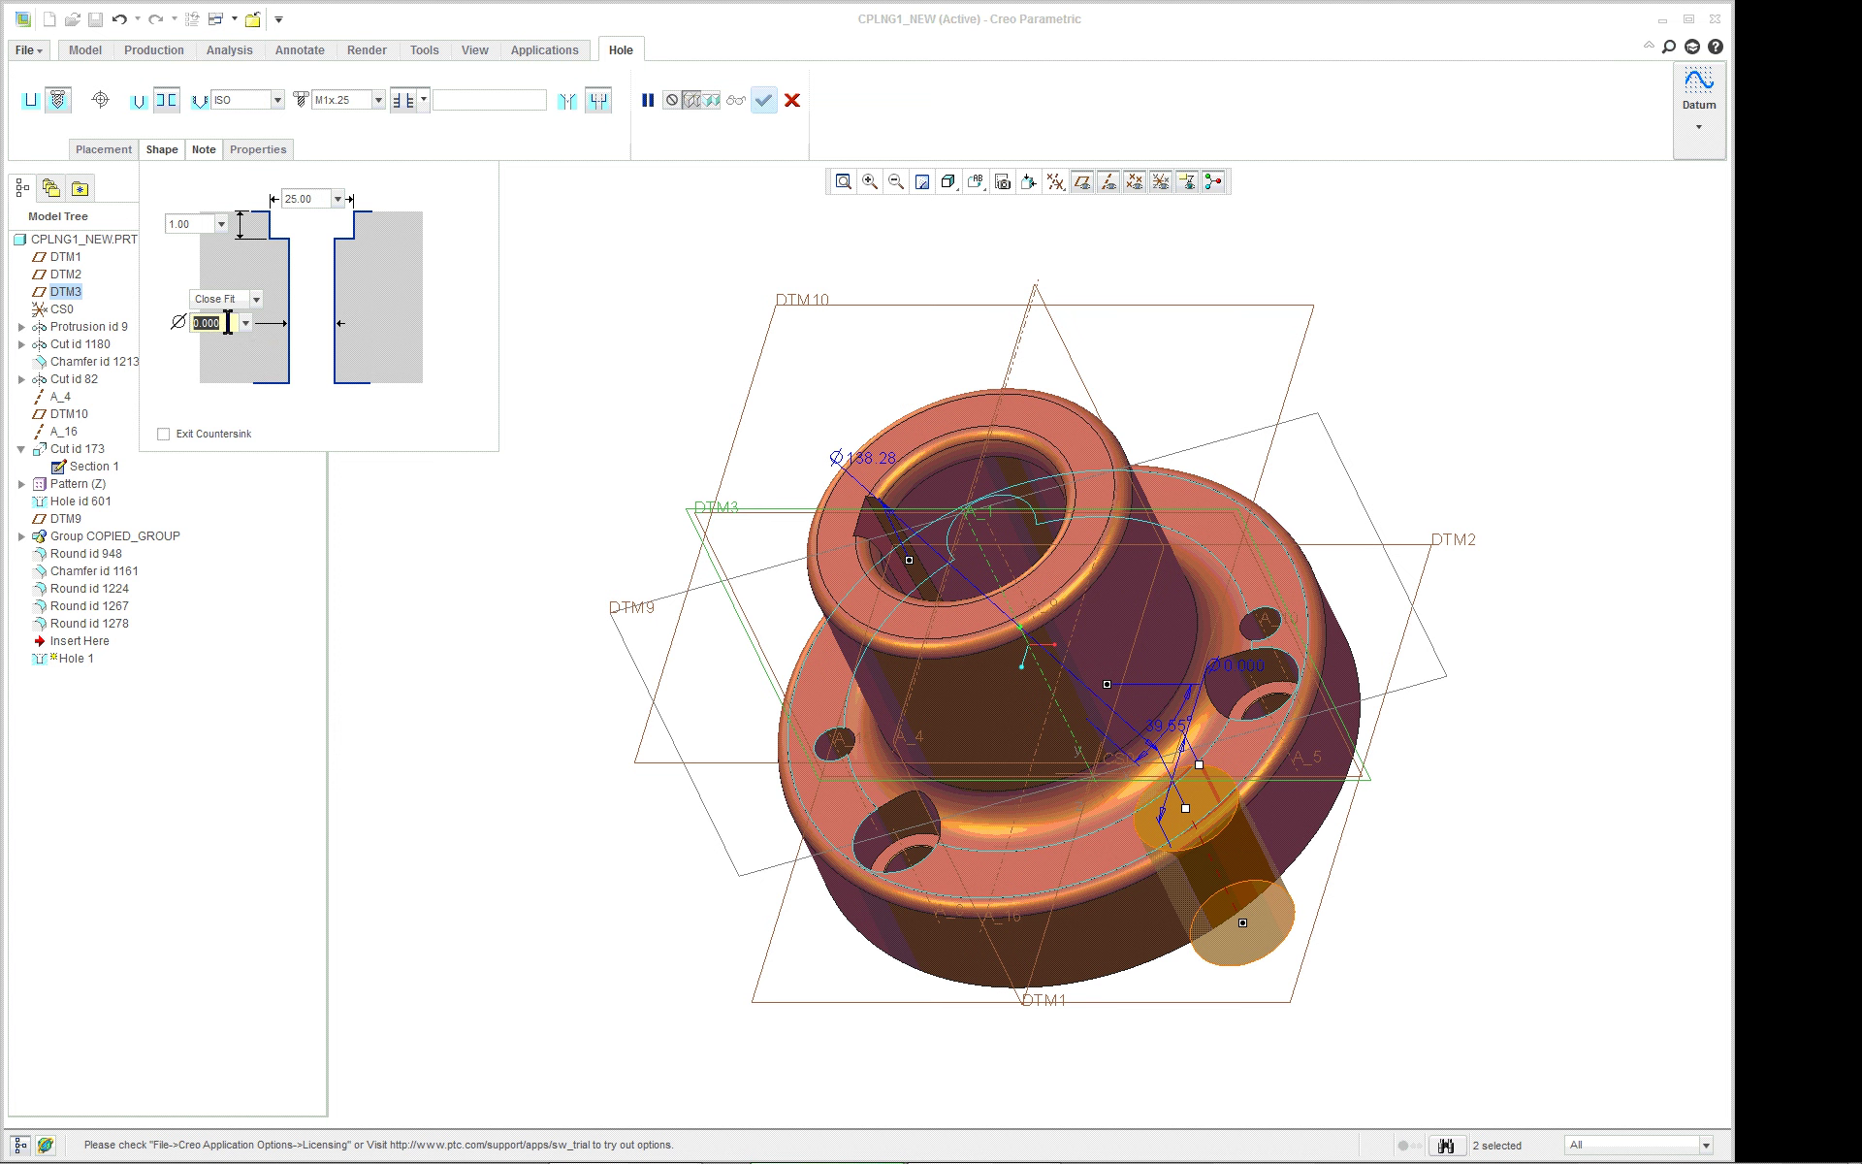
type("15")
key("Return")
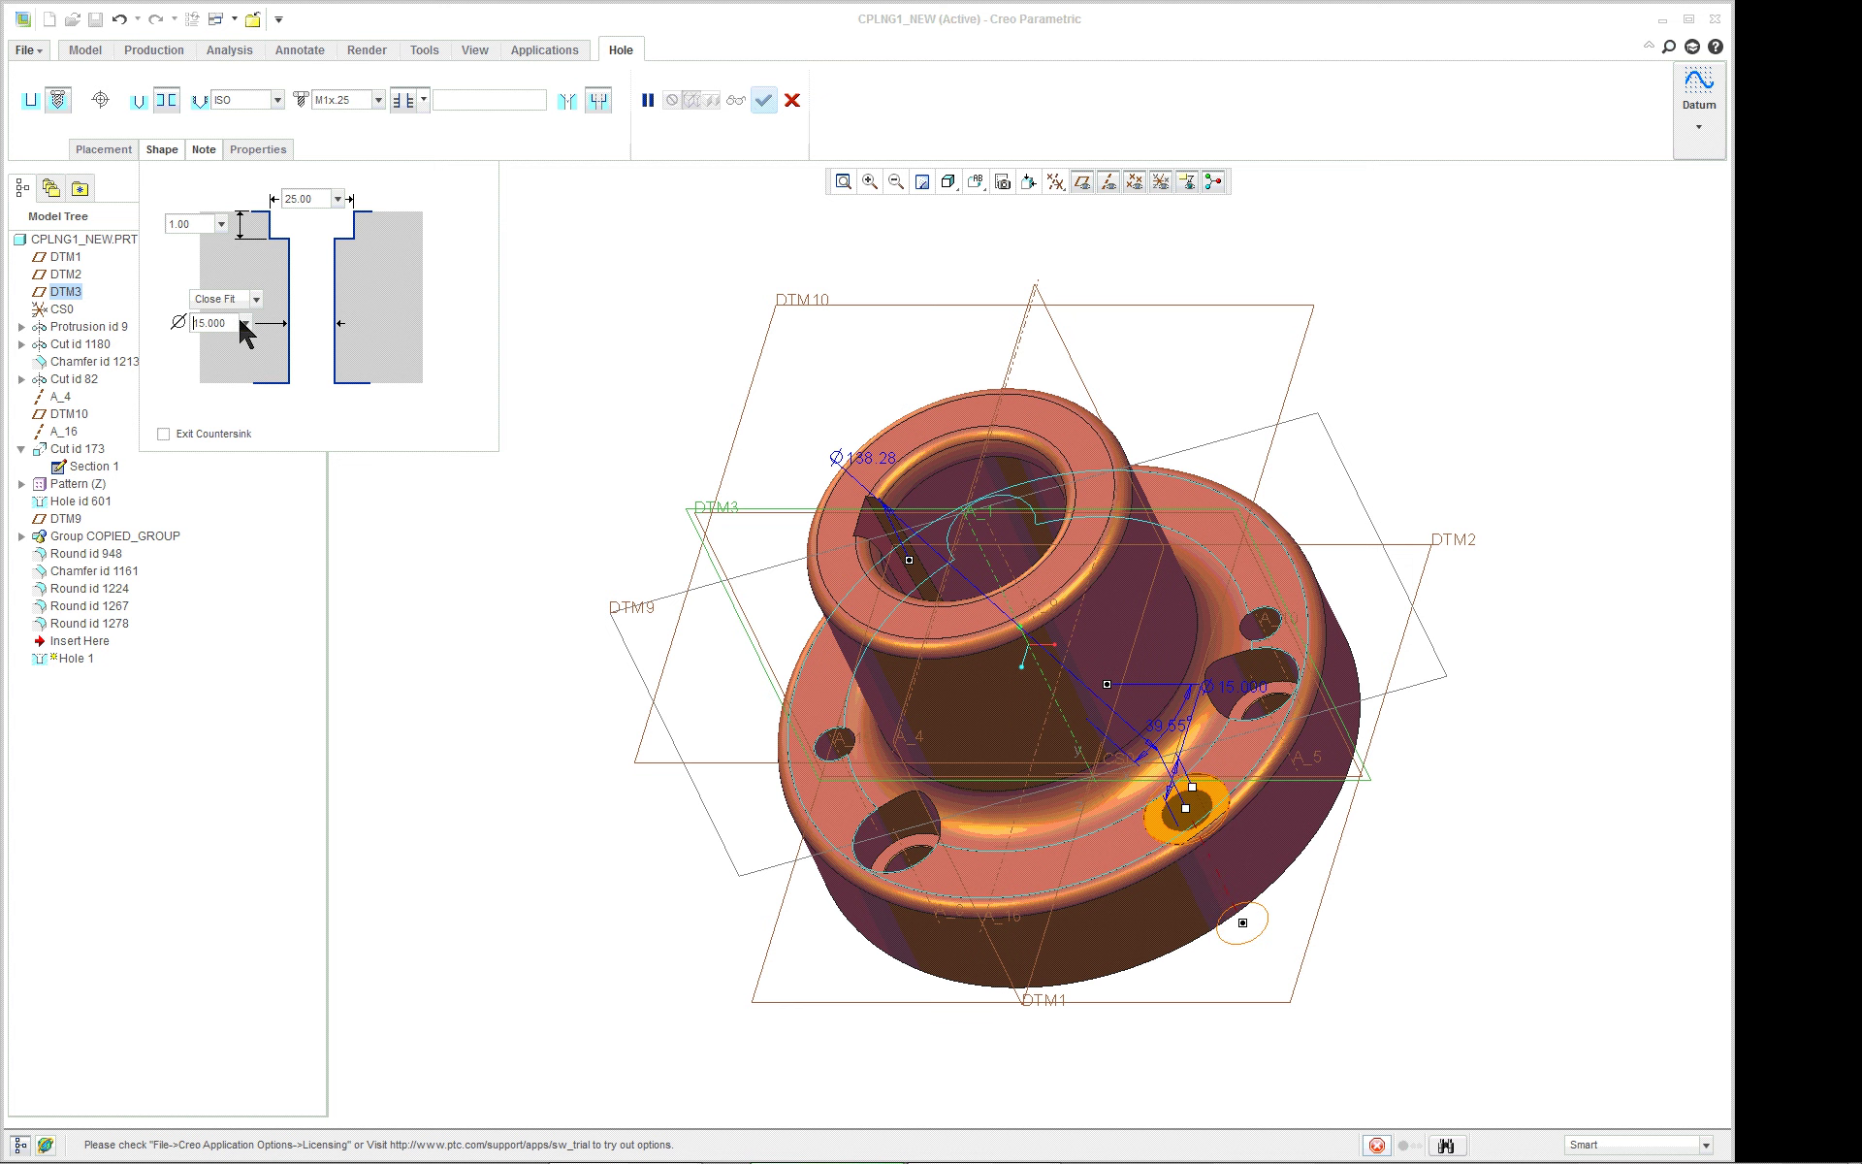
double_click(206, 224)
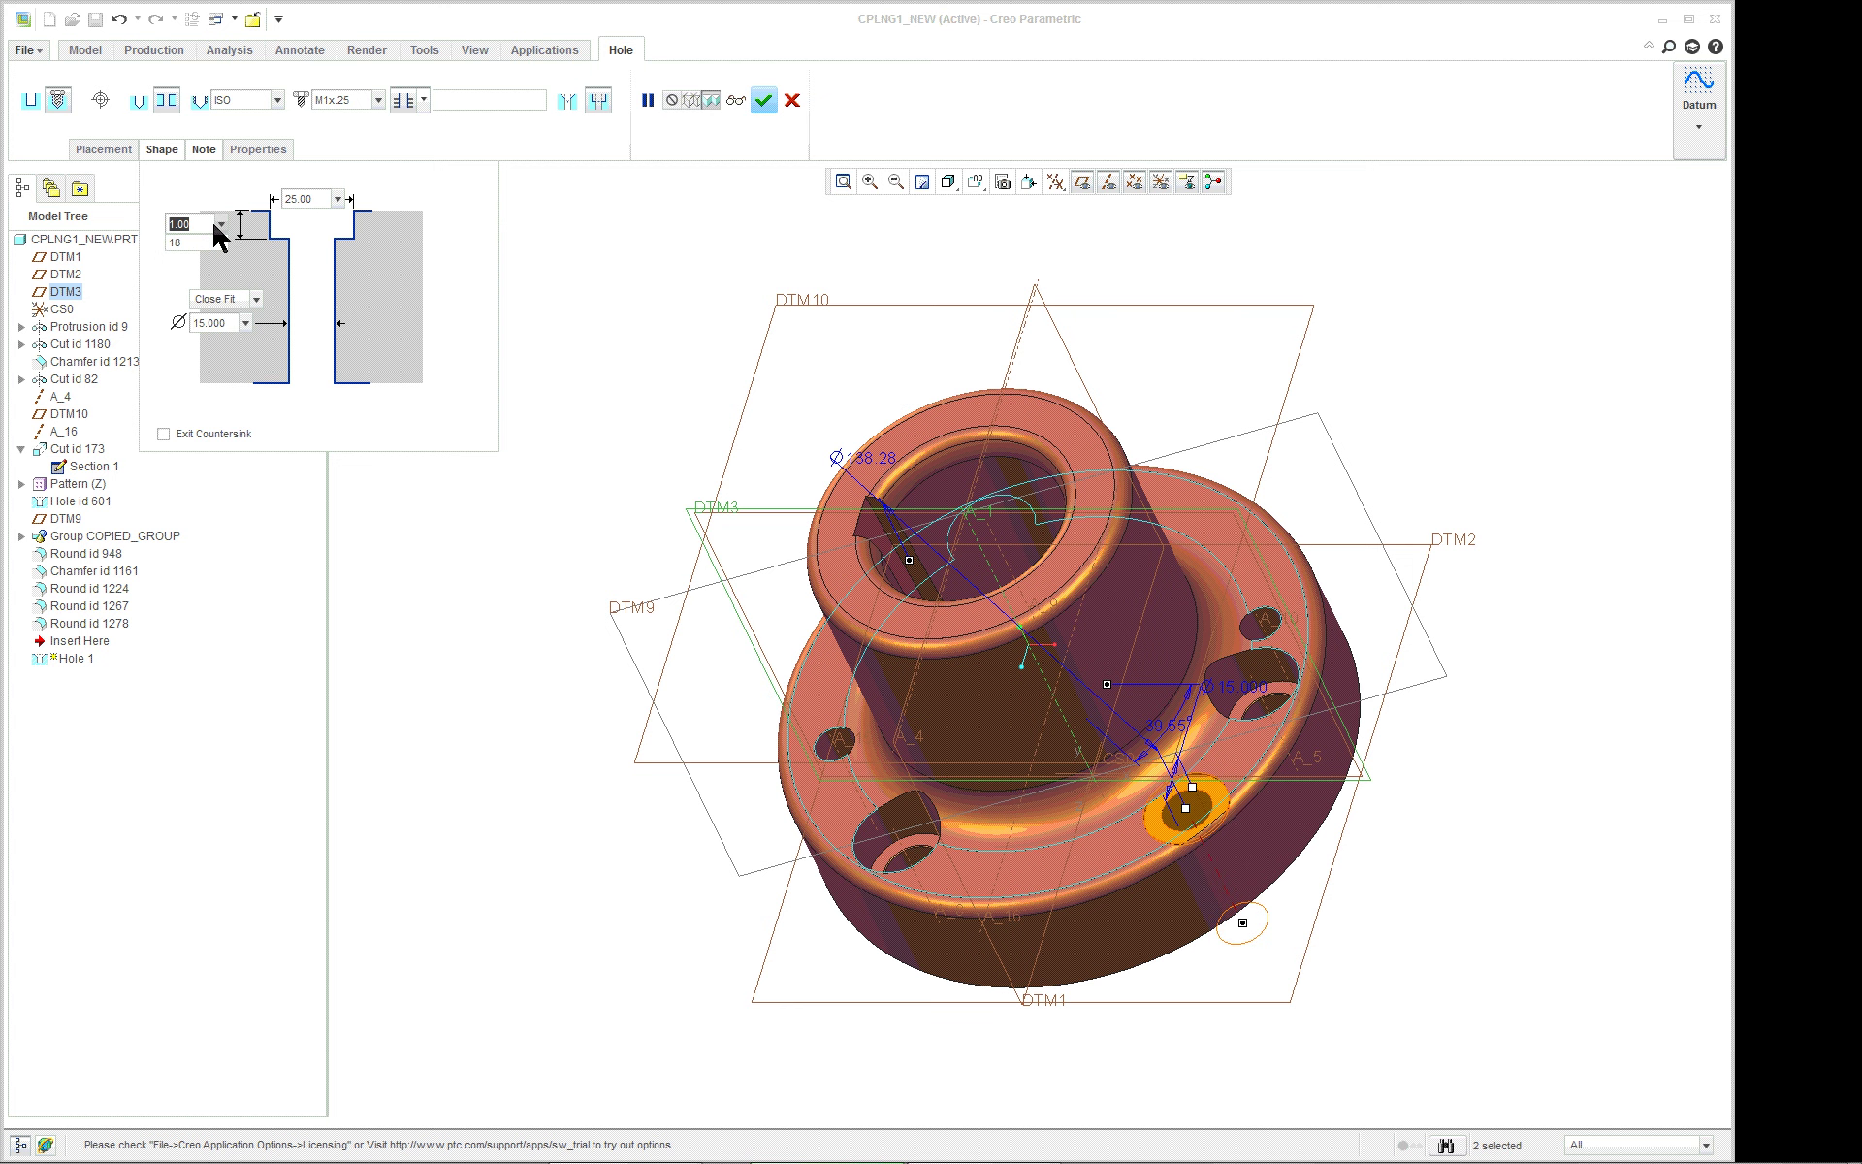
type("18")
key("Return")
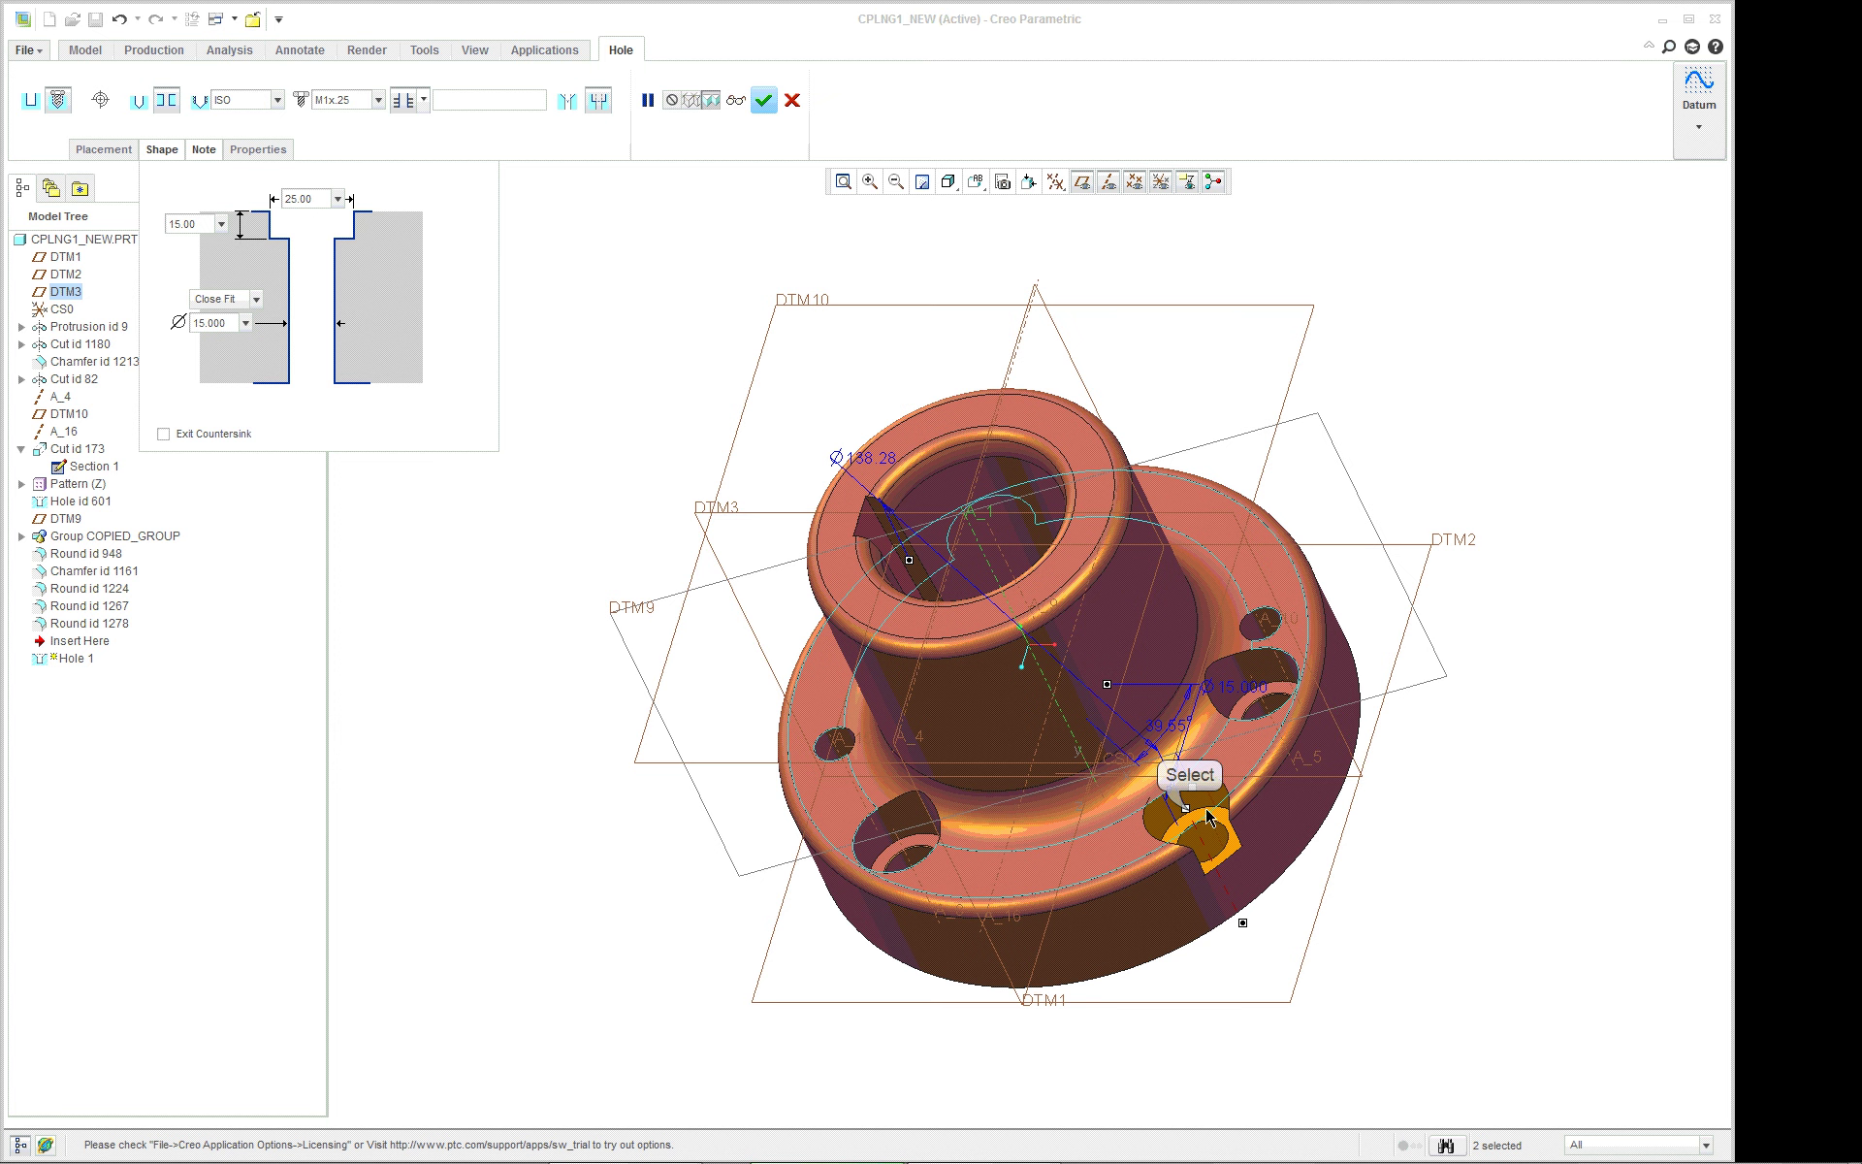
Shift the hole inward from the flange's outer edge to a placement diameter of about 134
left_click_drag(1185, 808, 1184, 804)
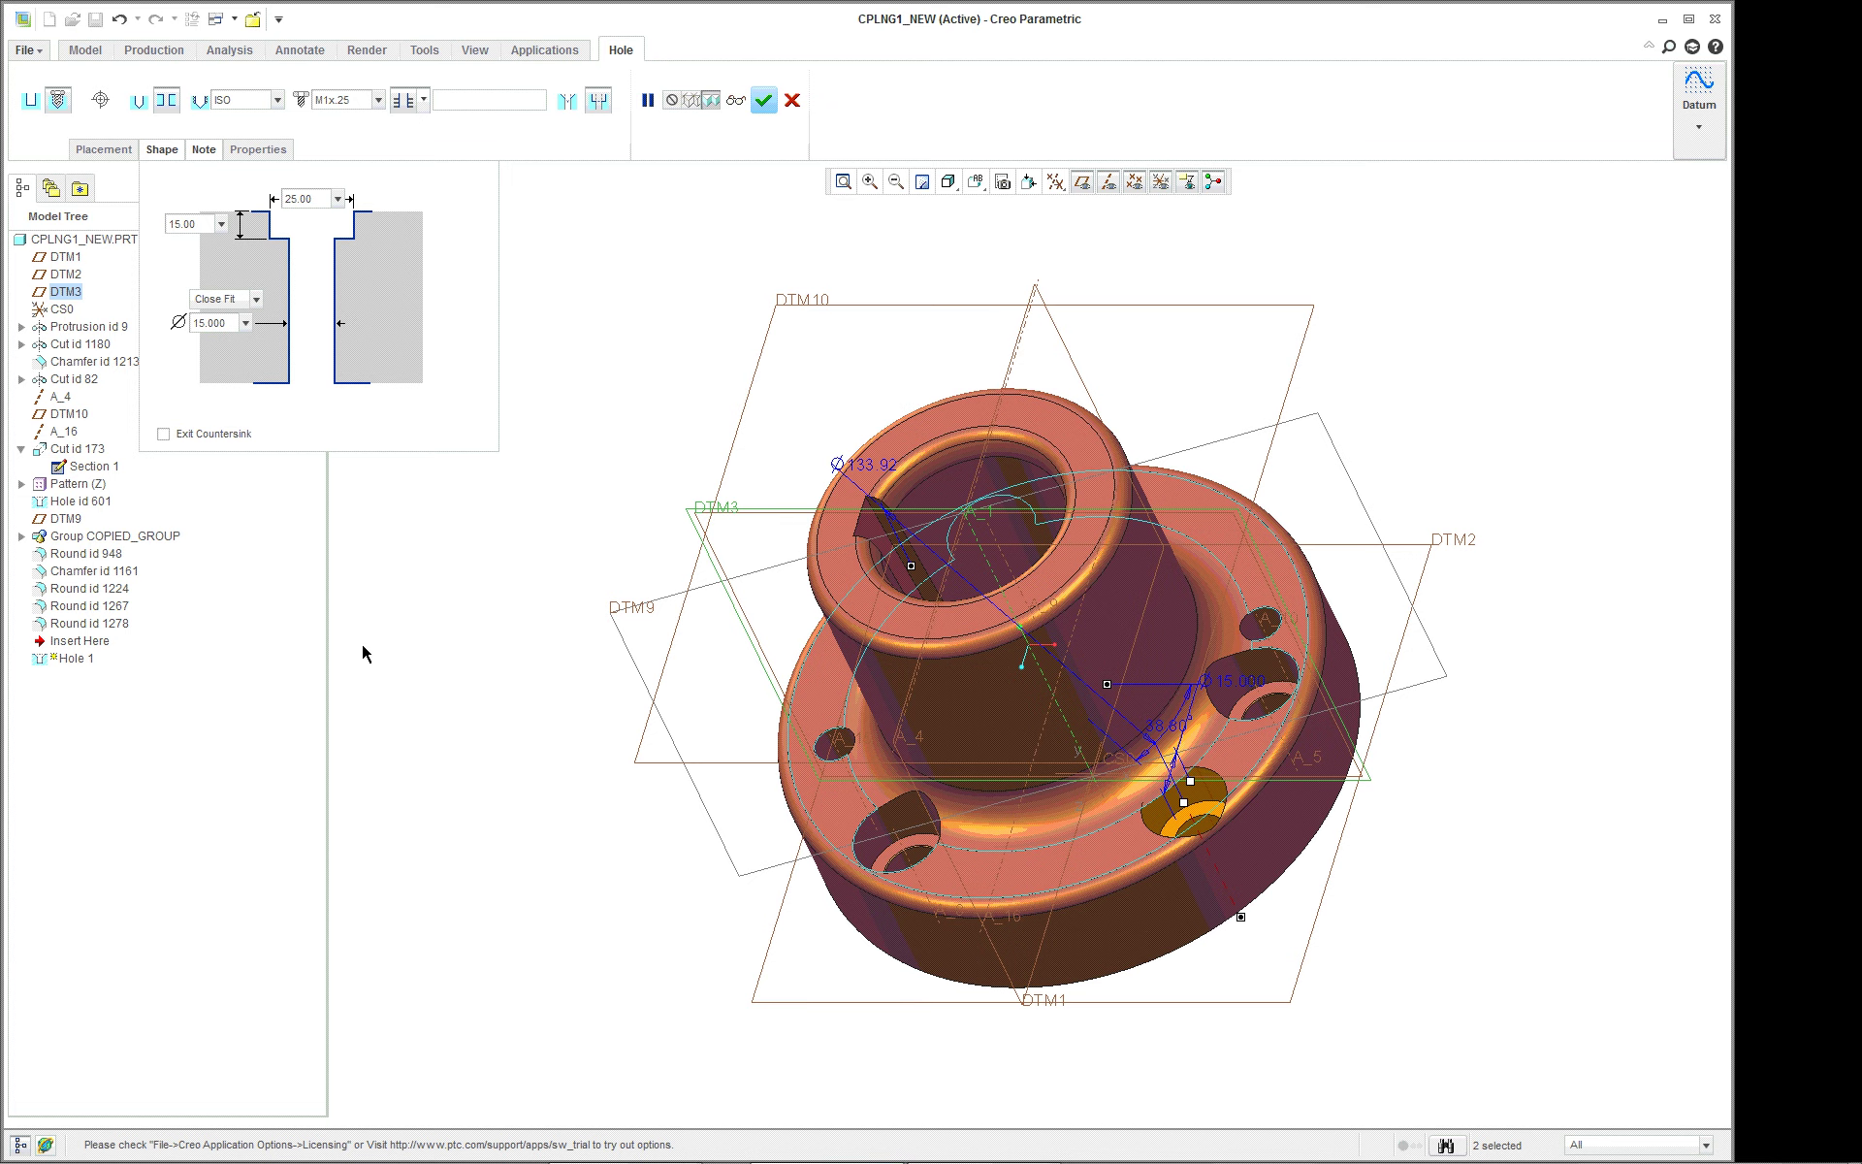
scroll(1536, 943, "down", 1)
middle_click_drag(1536, 943, 1563, 896)
scroll(1561, 896, "up", 2)
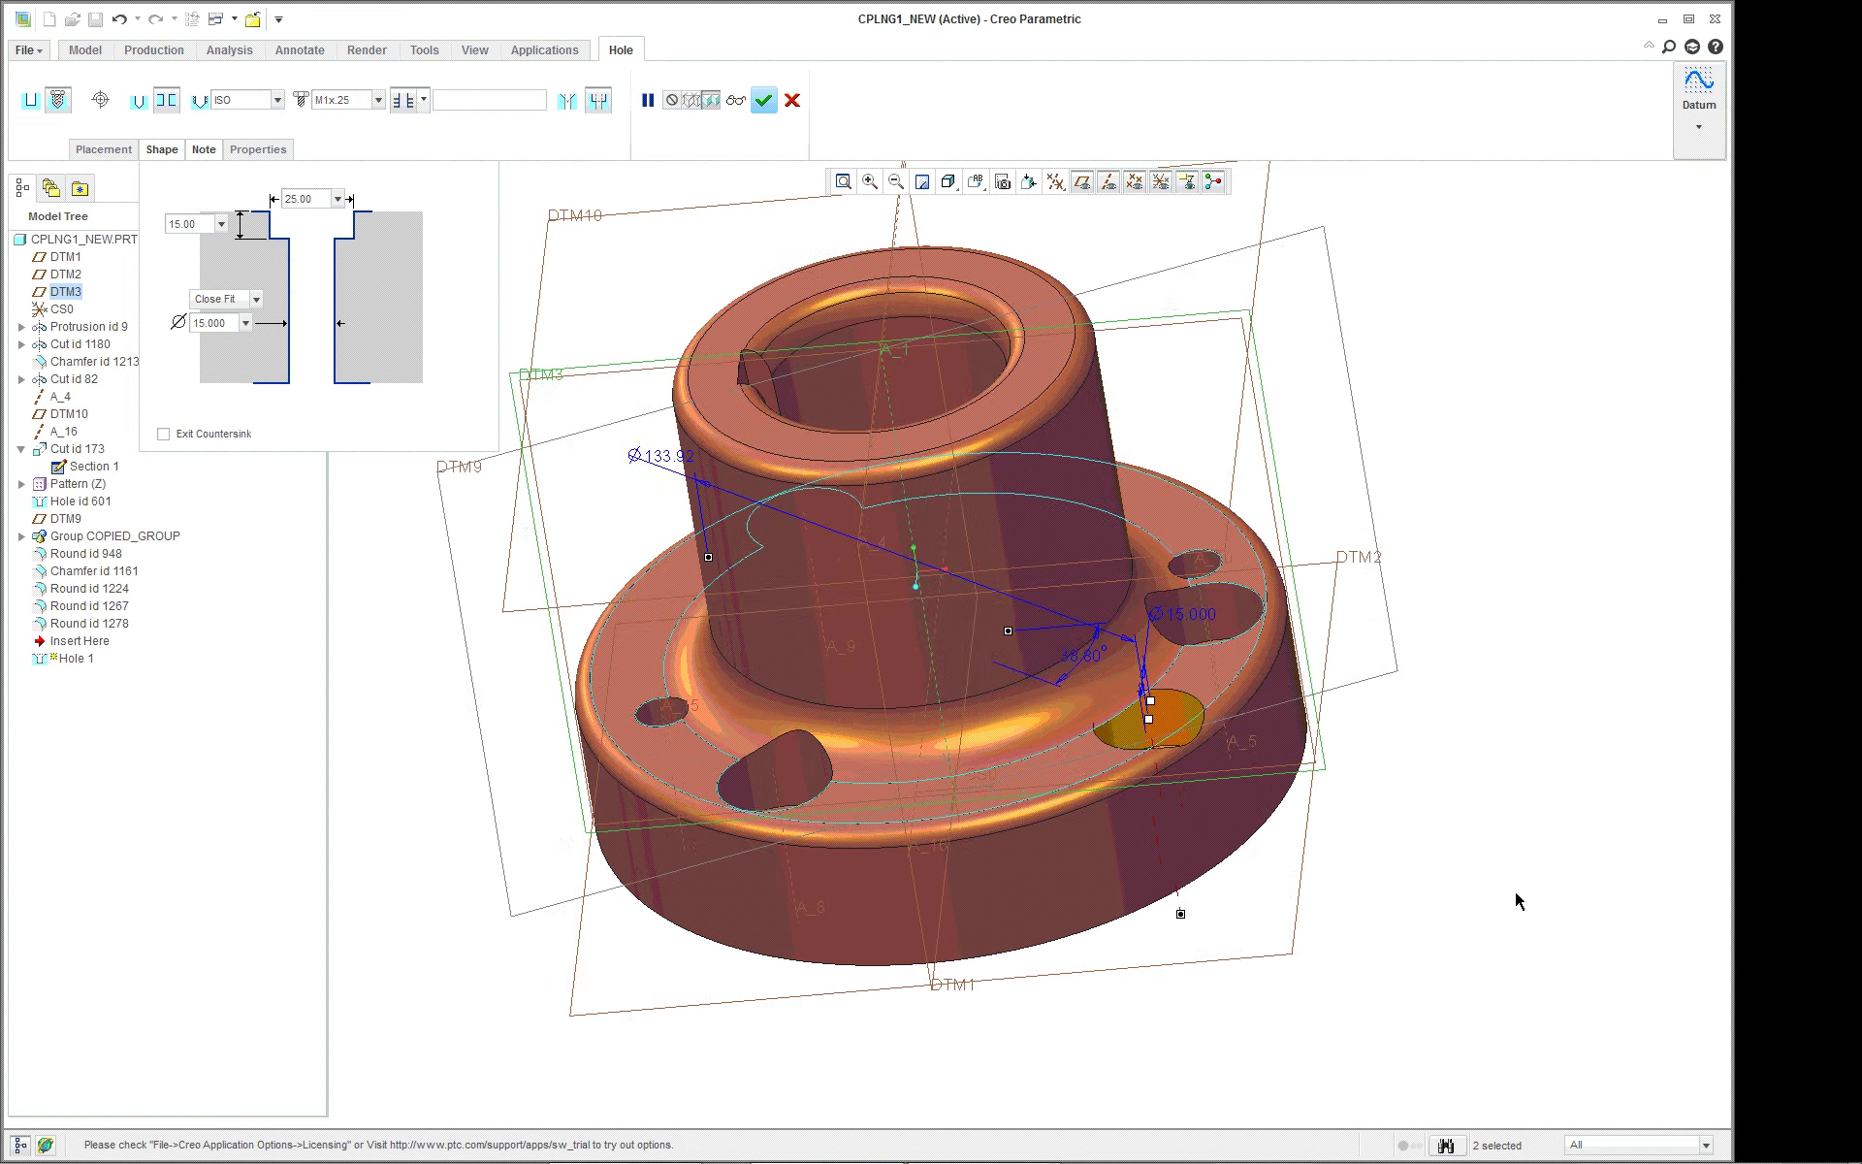
Set the hole's counterbore diameter to 20 and its counterbore depth to 12
double_click(323, 207)
type("20")
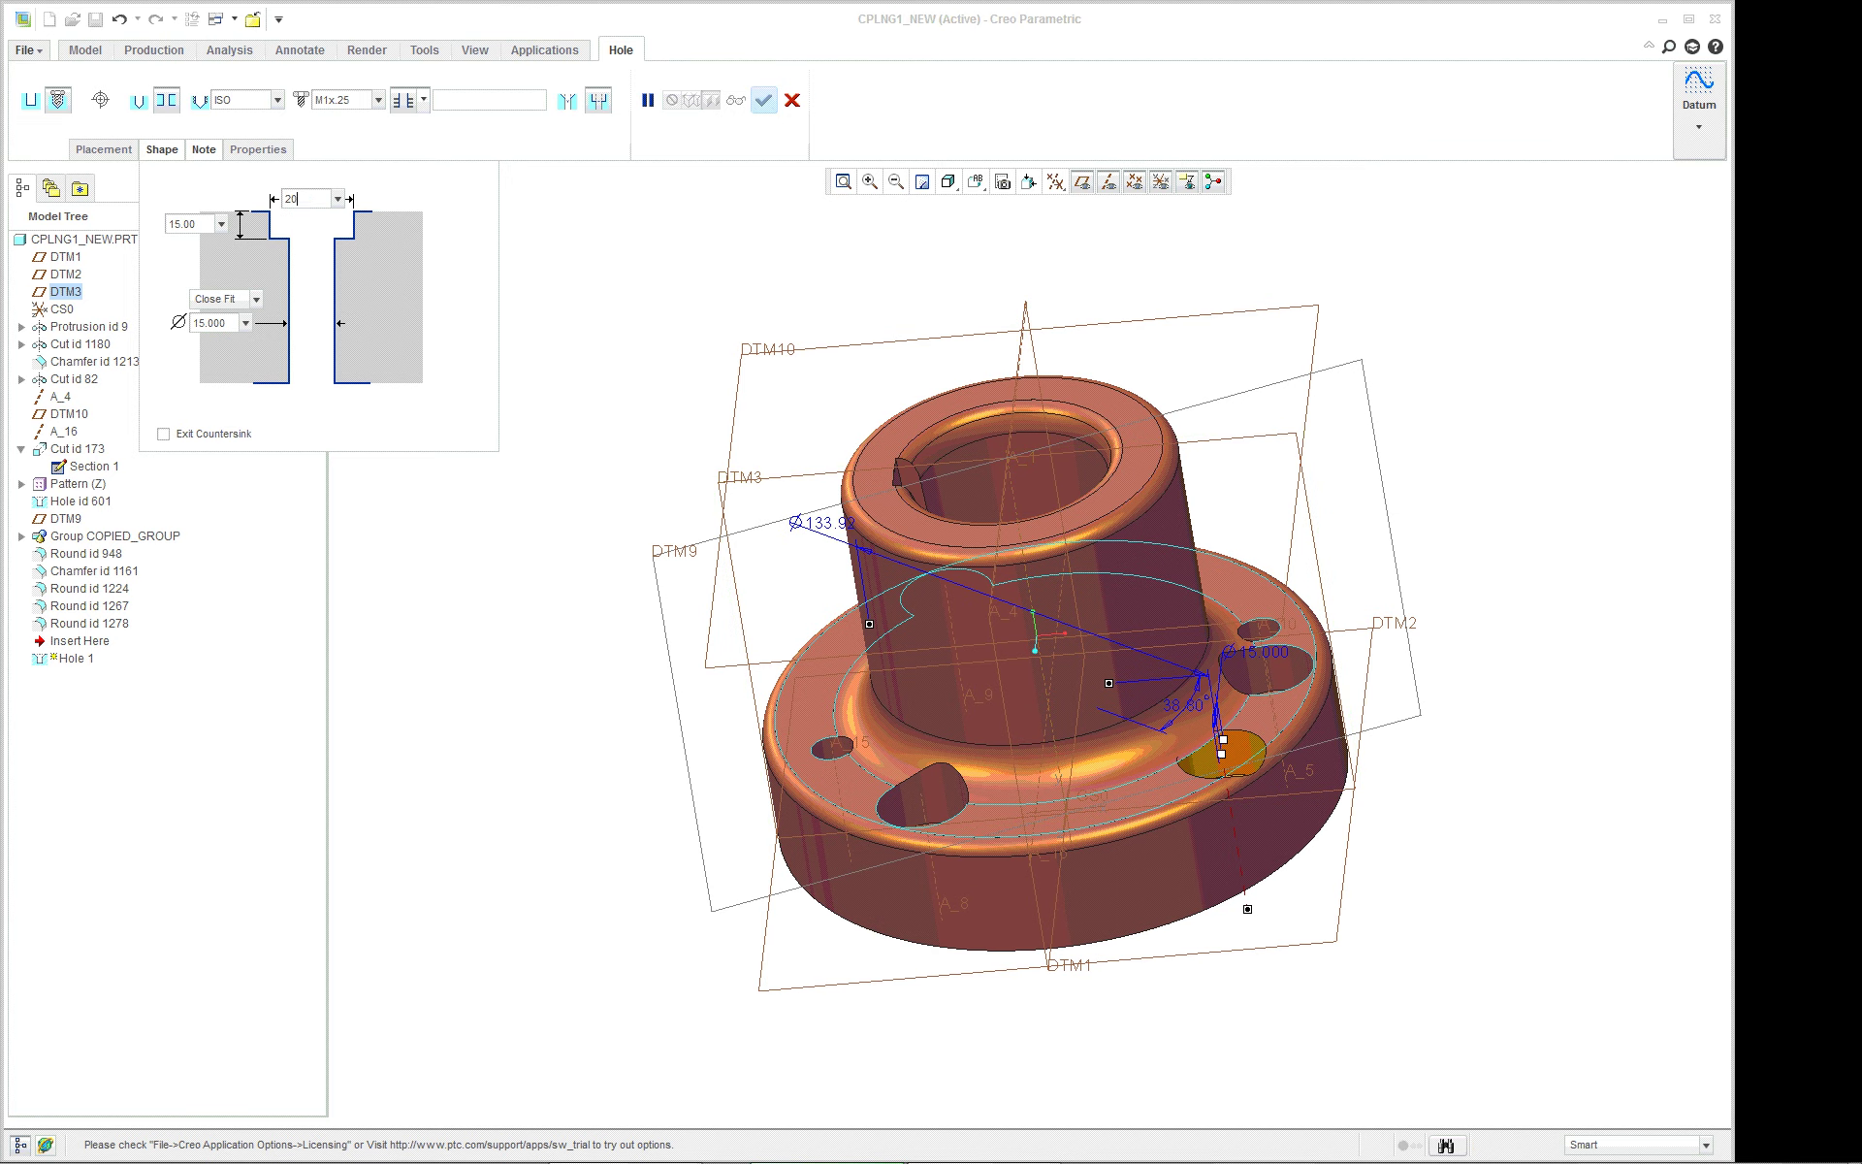
key("Return")
double_click(194, 223)
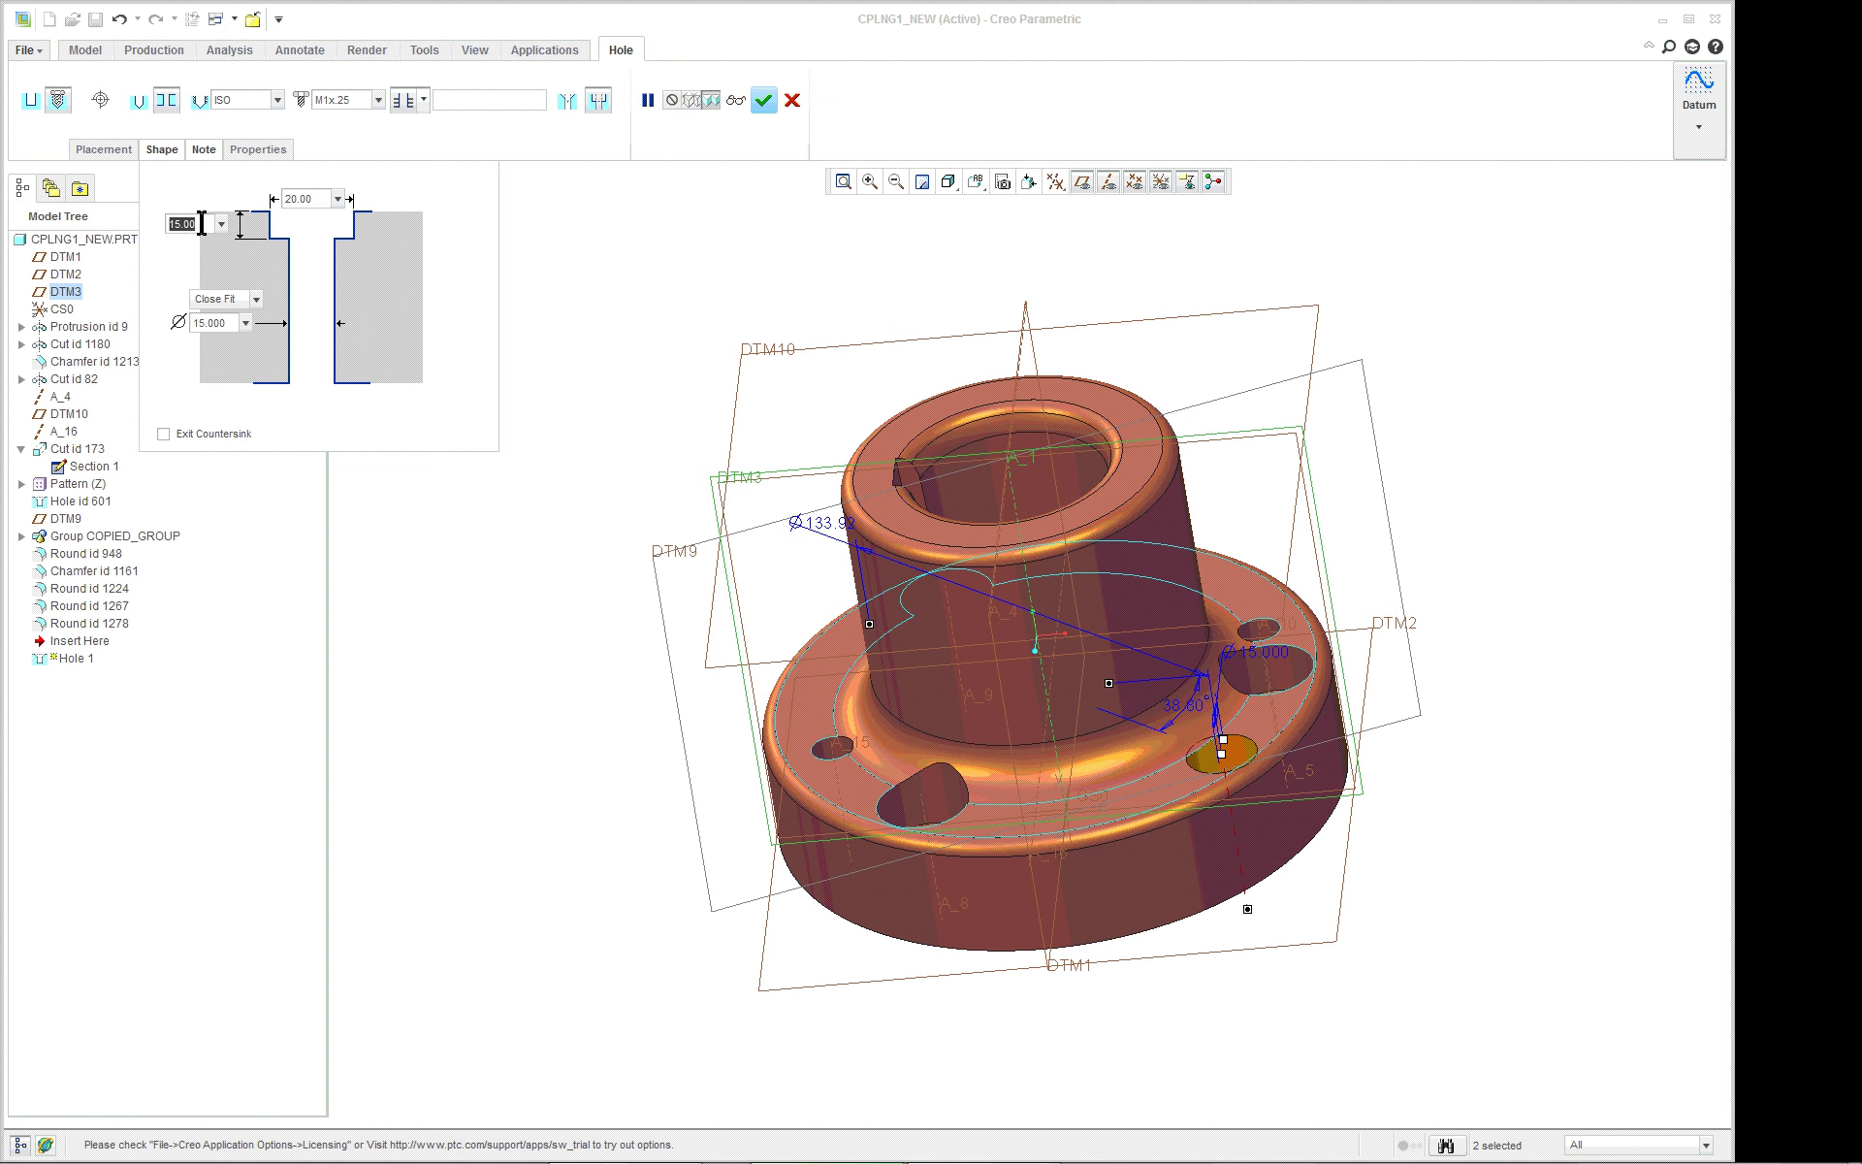
type("12")
key("Return")
double_click(209, 323)
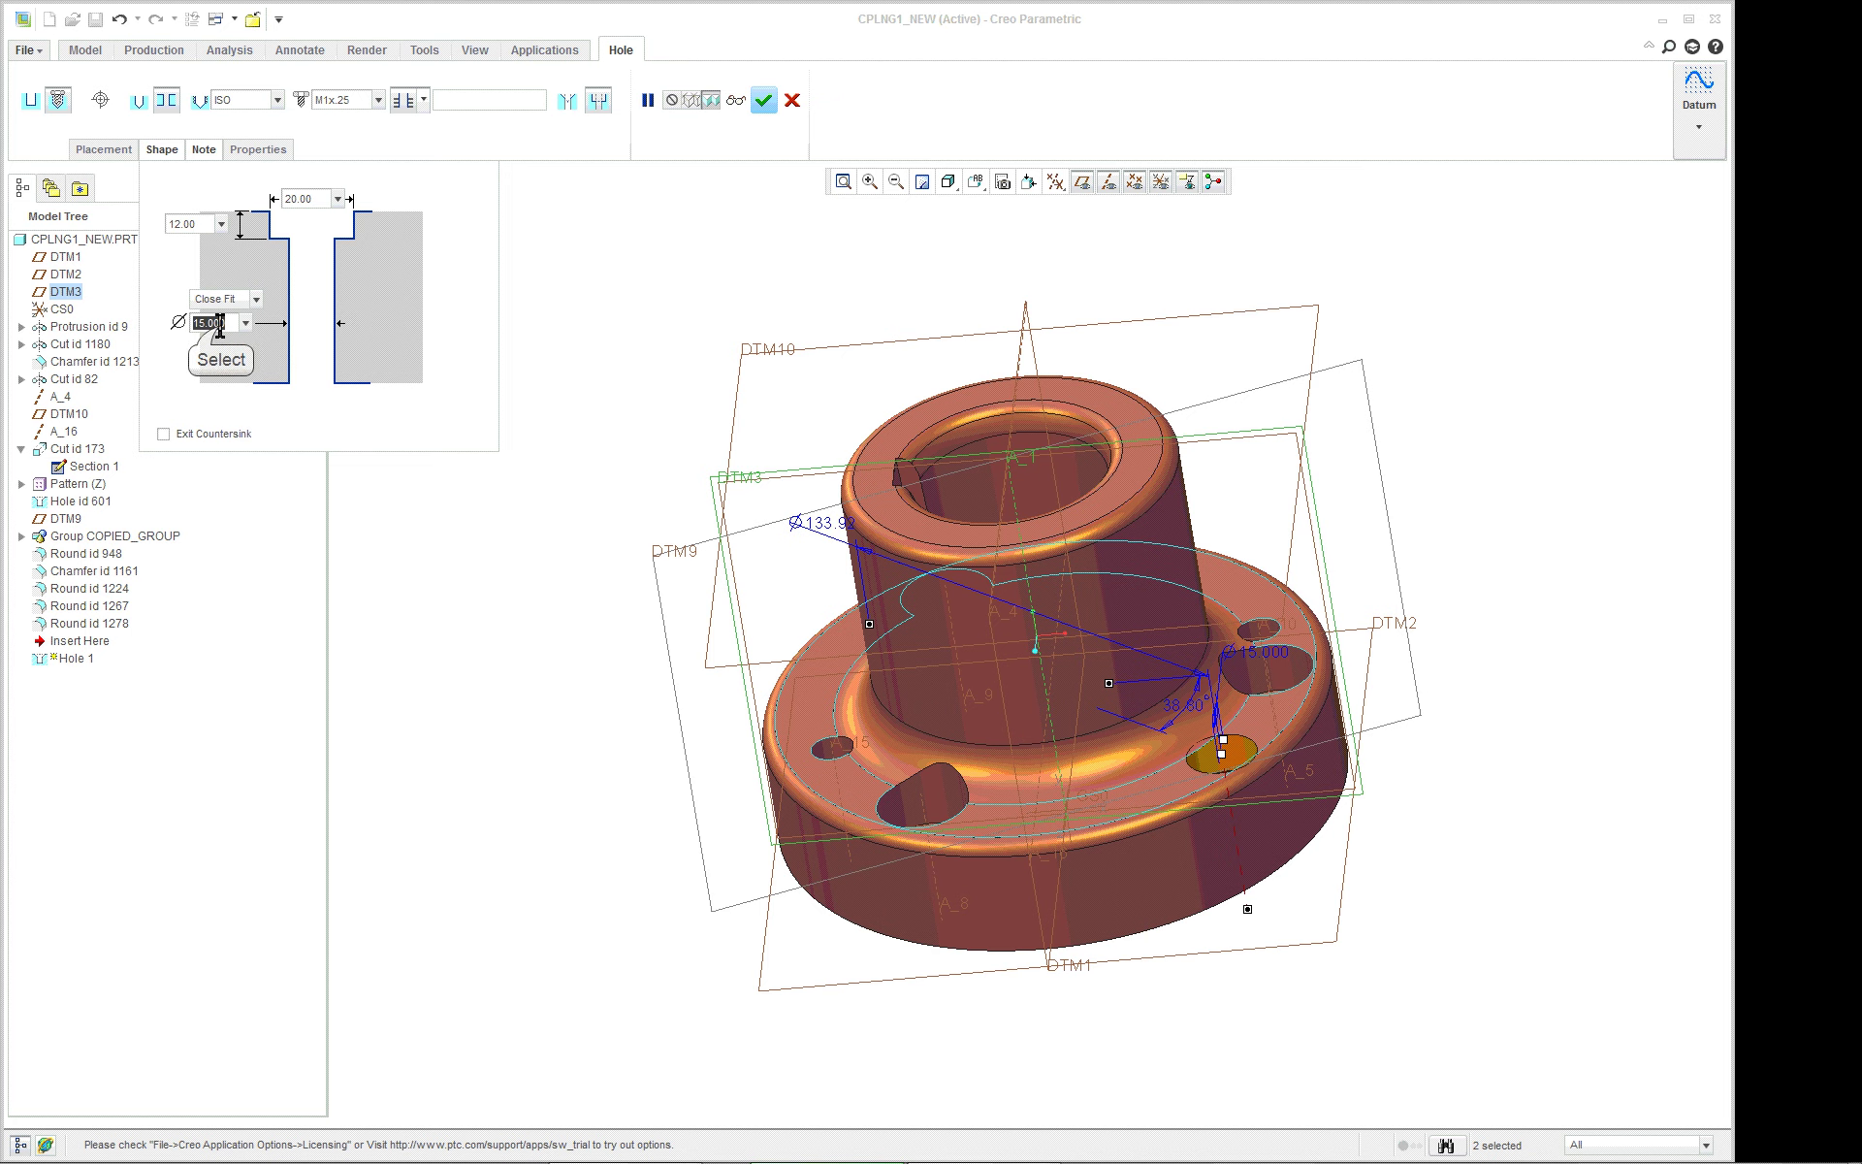
middle_click_drag(1099, 669, 1087, 715)
left_click(244, 323)
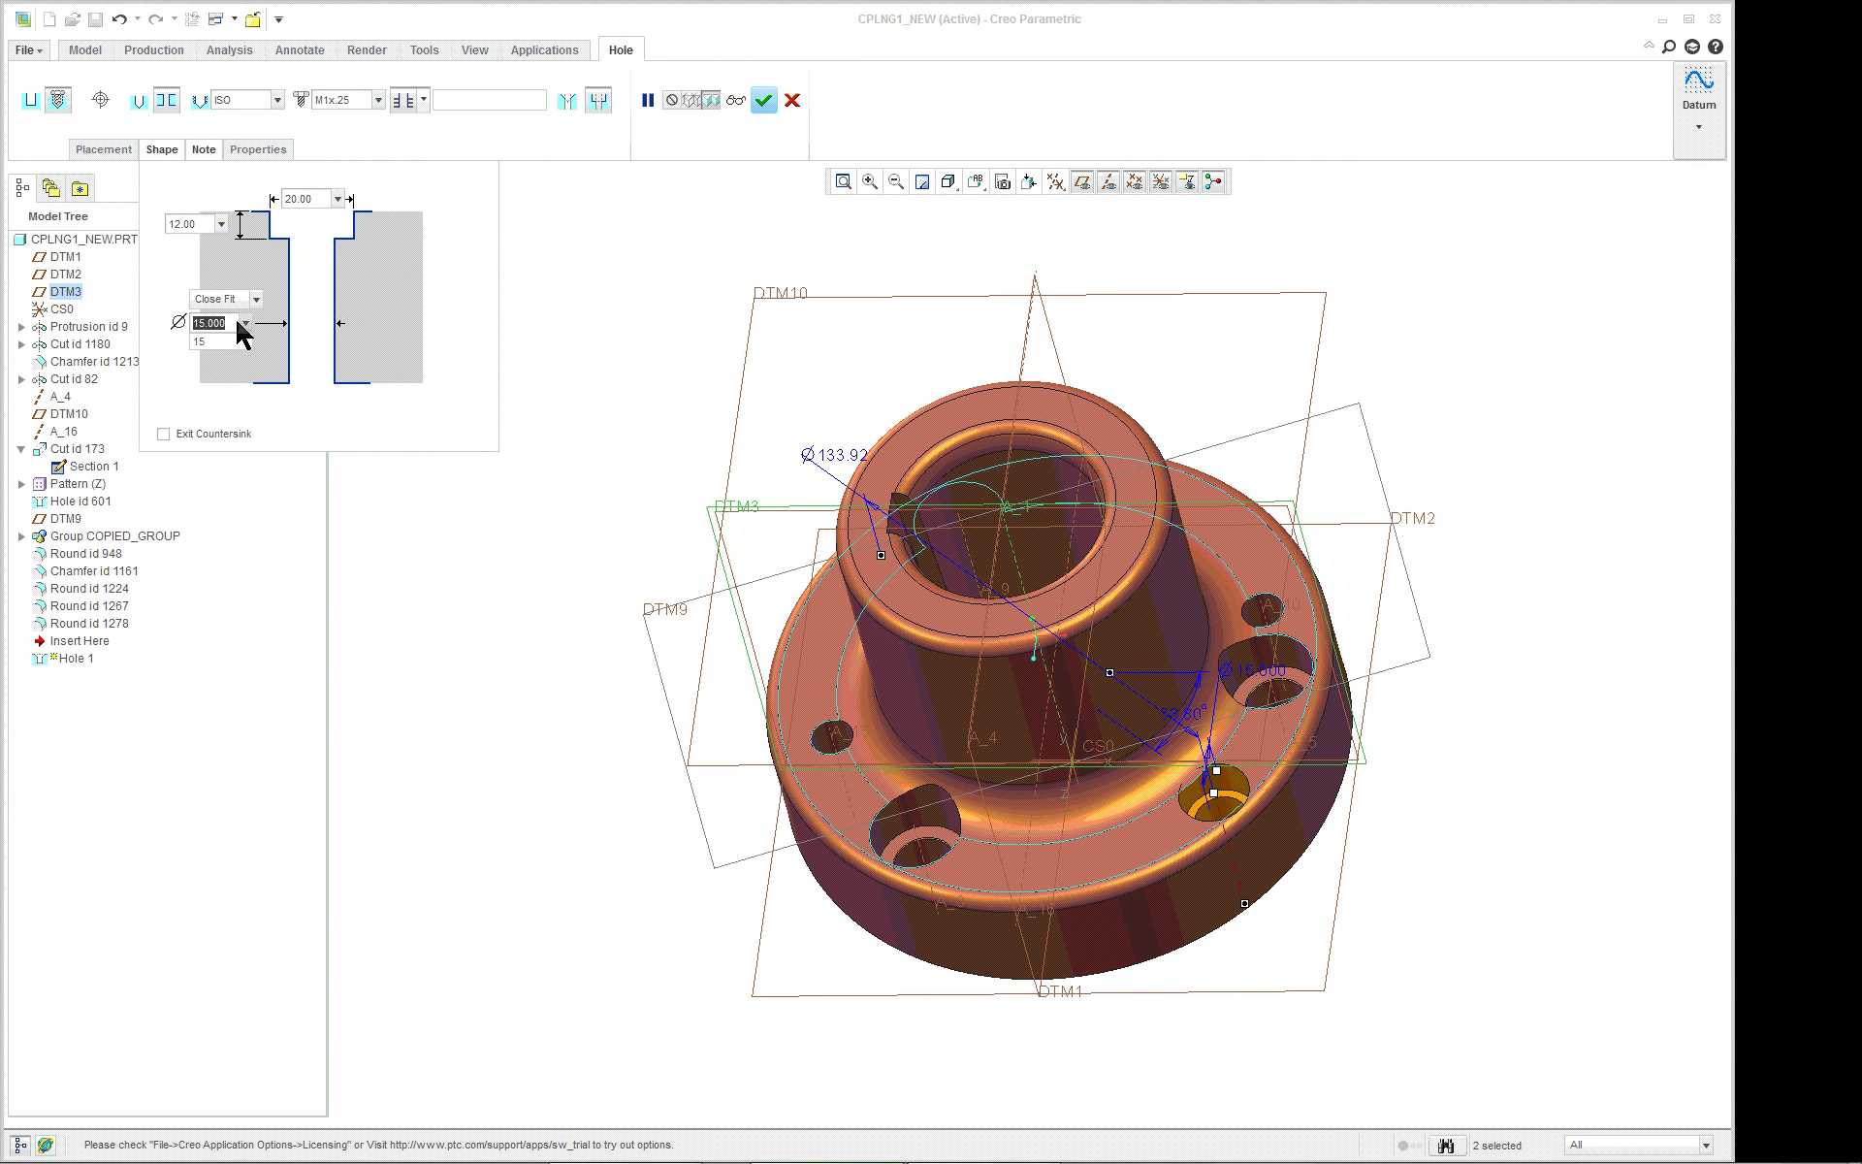
Set the counterbore diameter to 25 and complete the hole
double_click(314, 198)
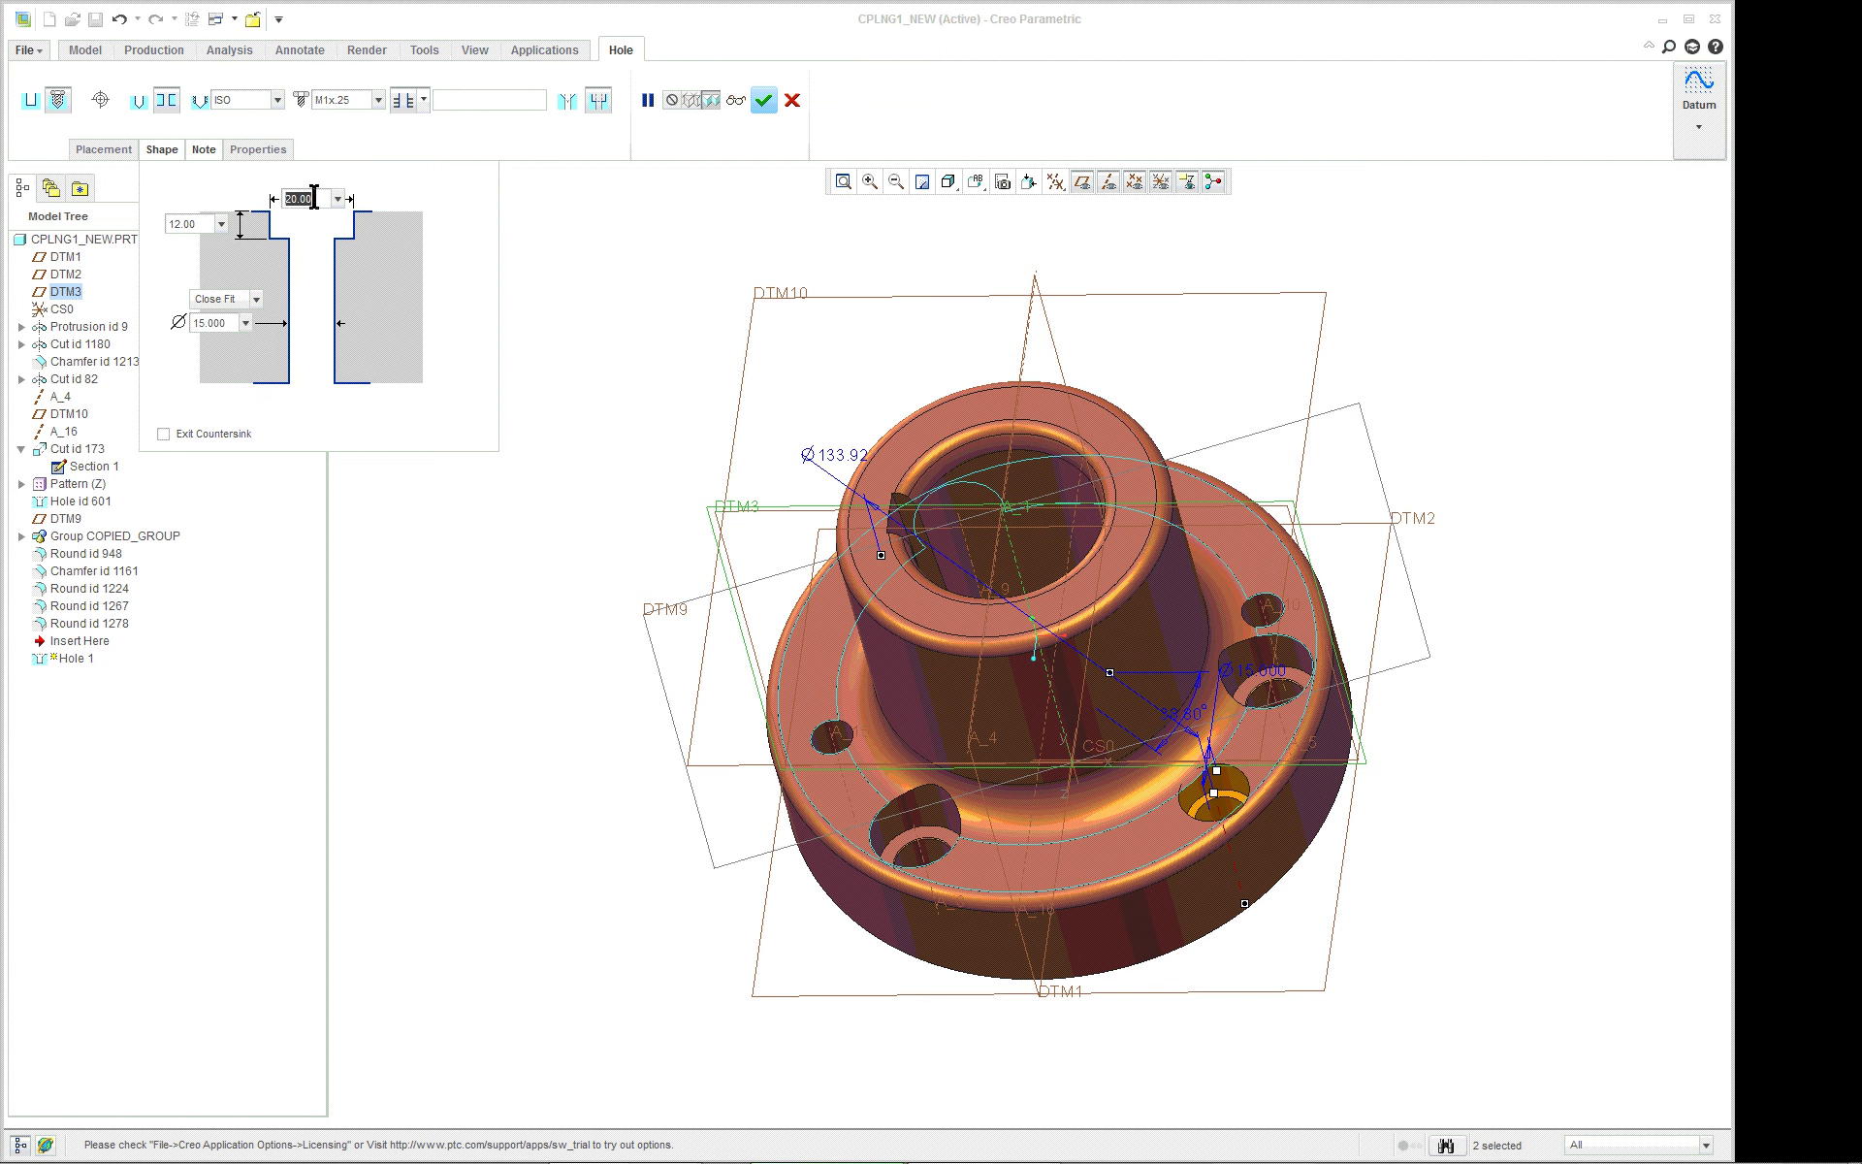
type("25")
key("Return")
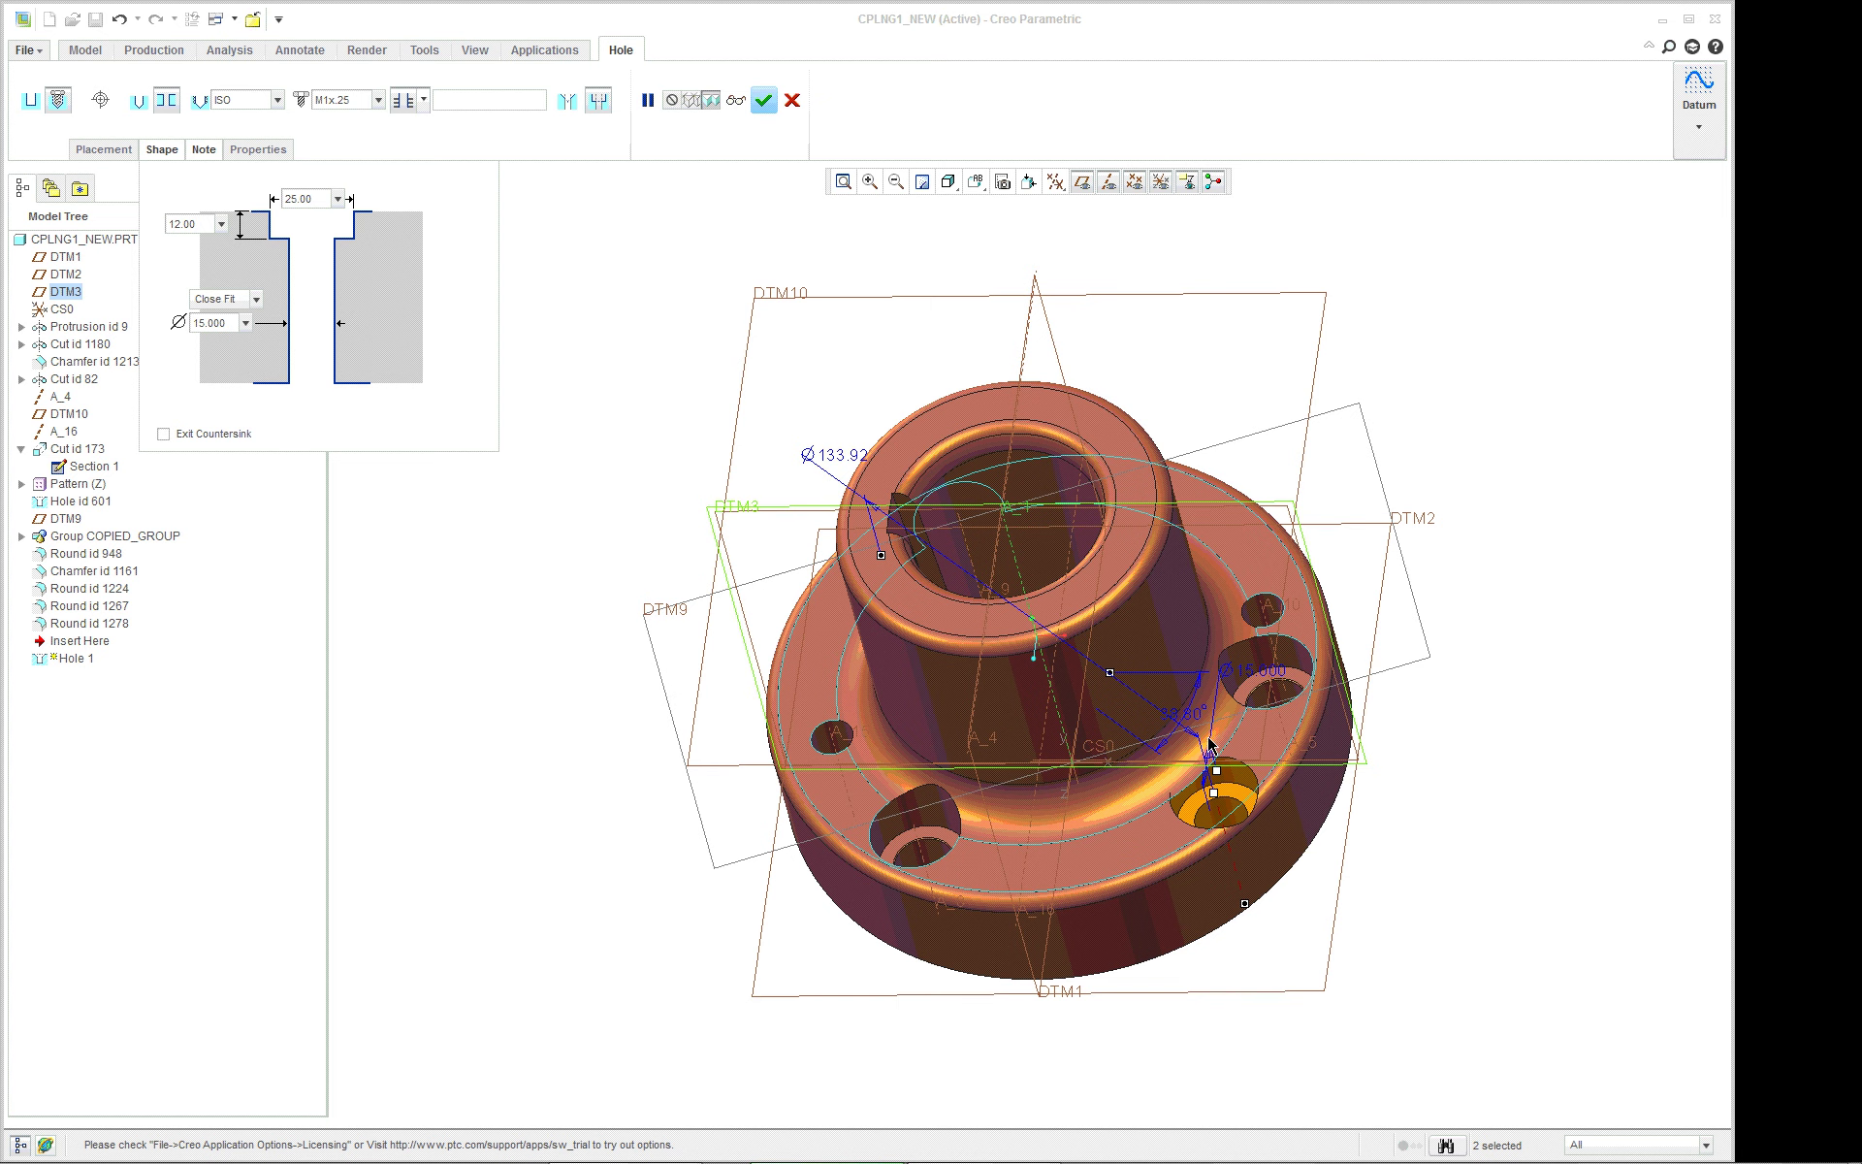
left_click(763, 101)
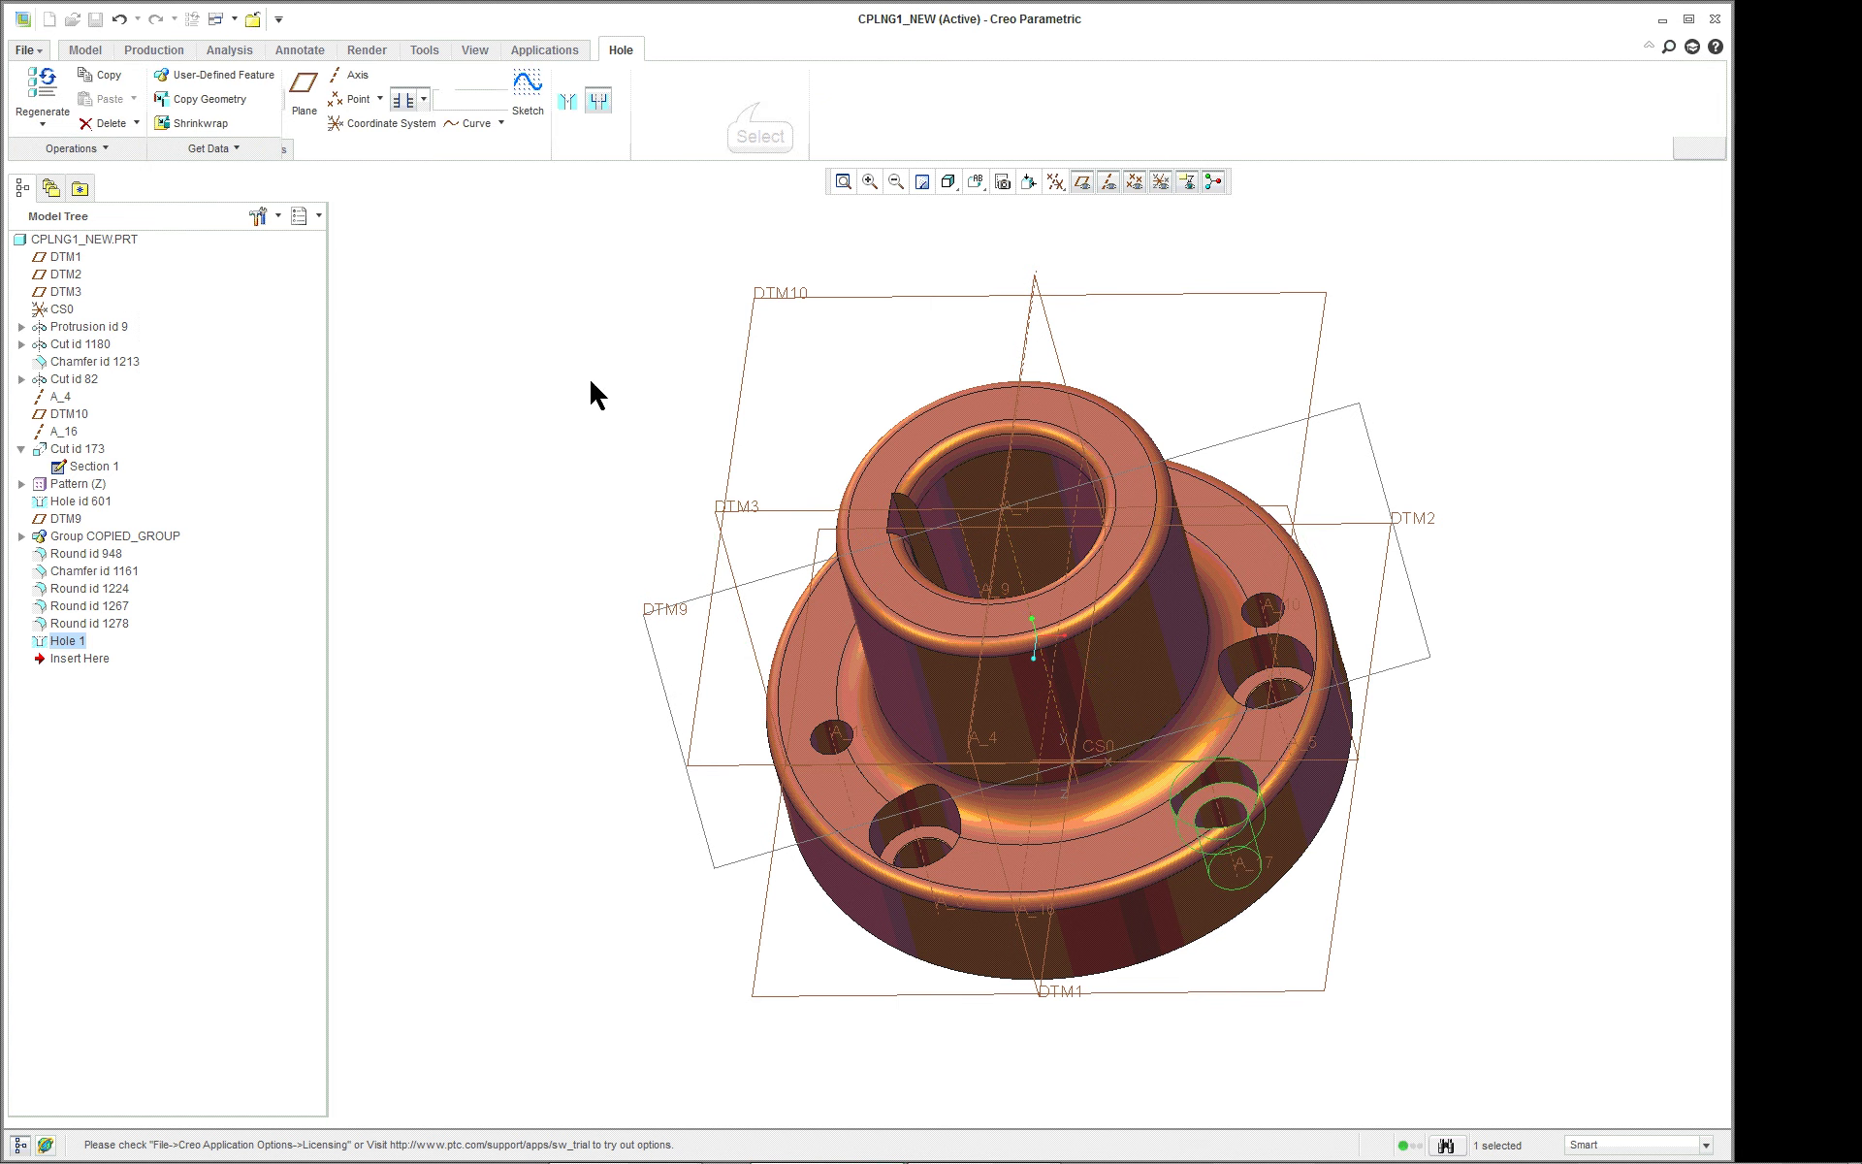
Reorder the new hole in the feature sequence to directly after DTM9, ahead of the copied group and the rounds
scroll(1494, 902, "up", 3)
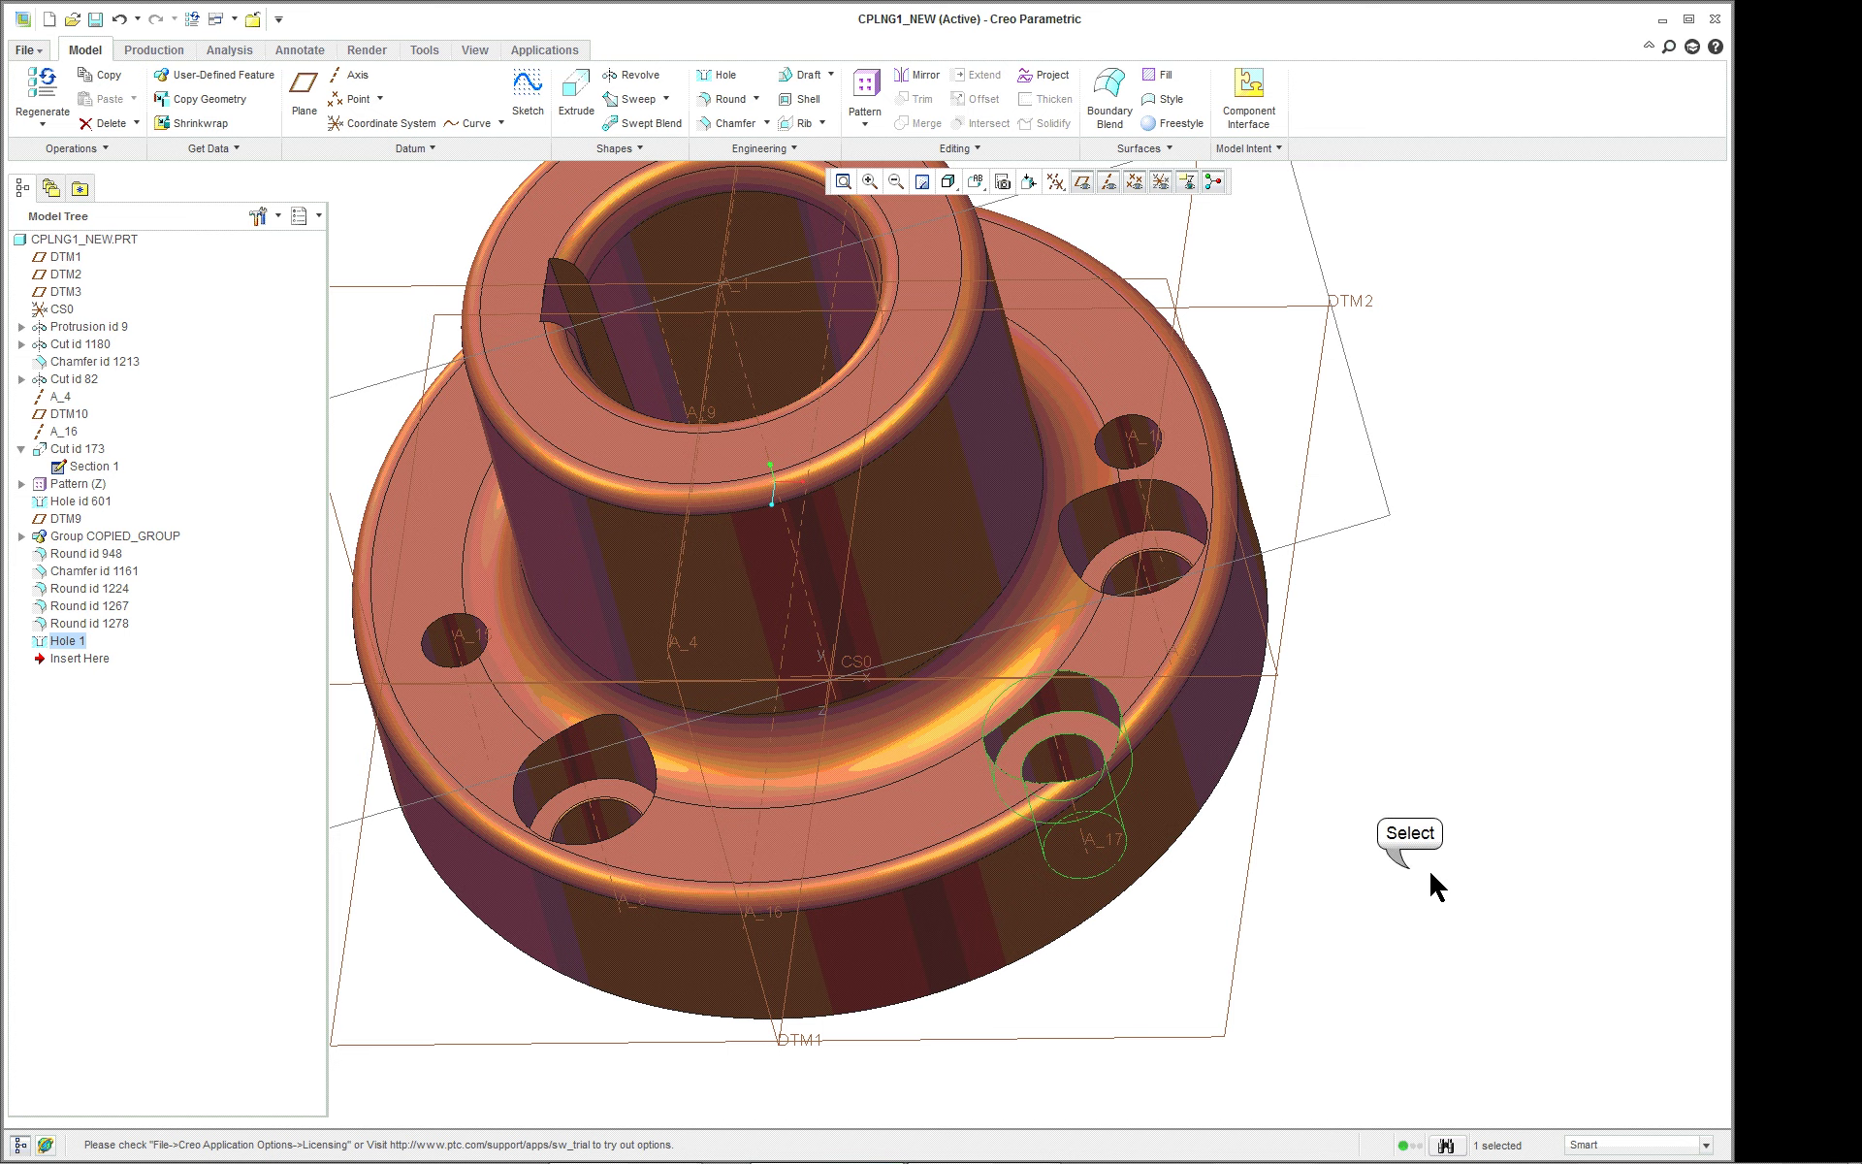
left_click(1418, 875)
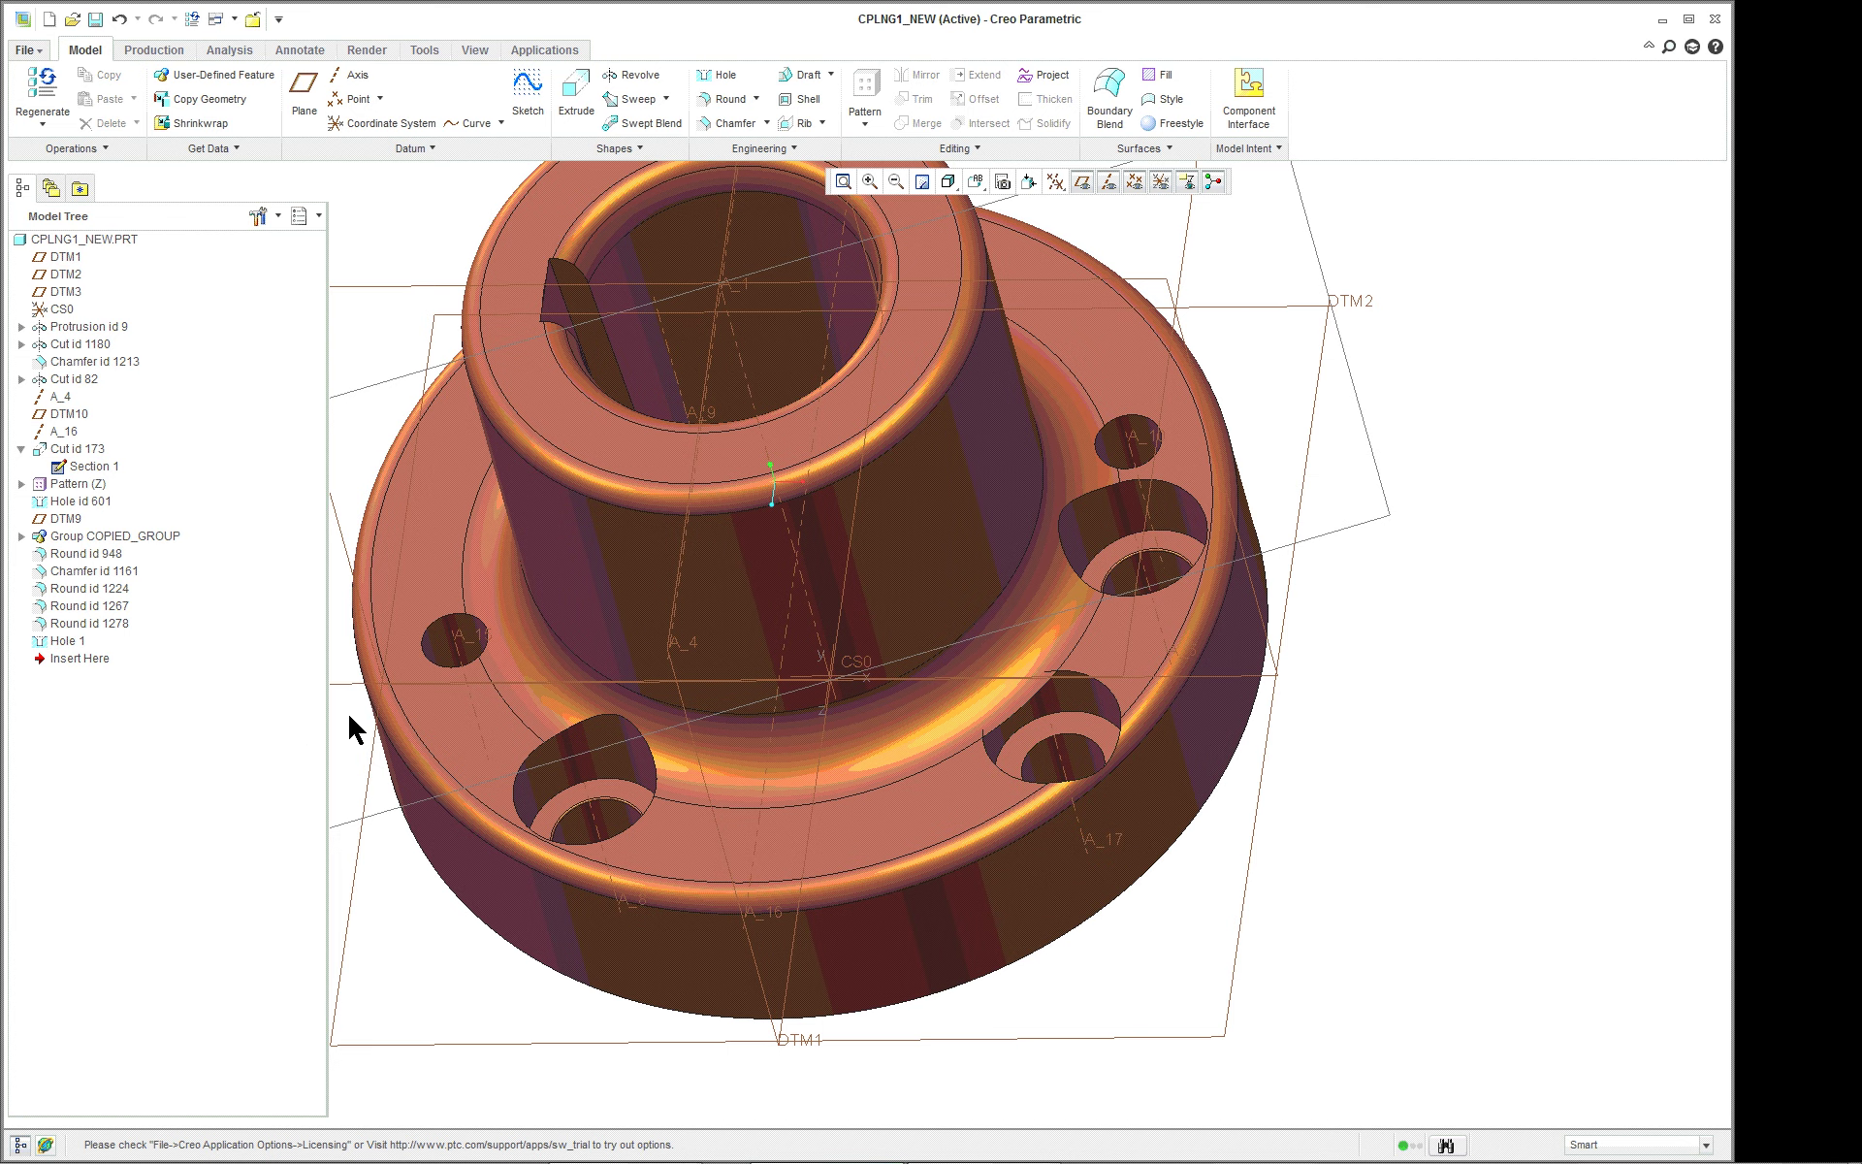
scroll(349, 707, "down", 1)
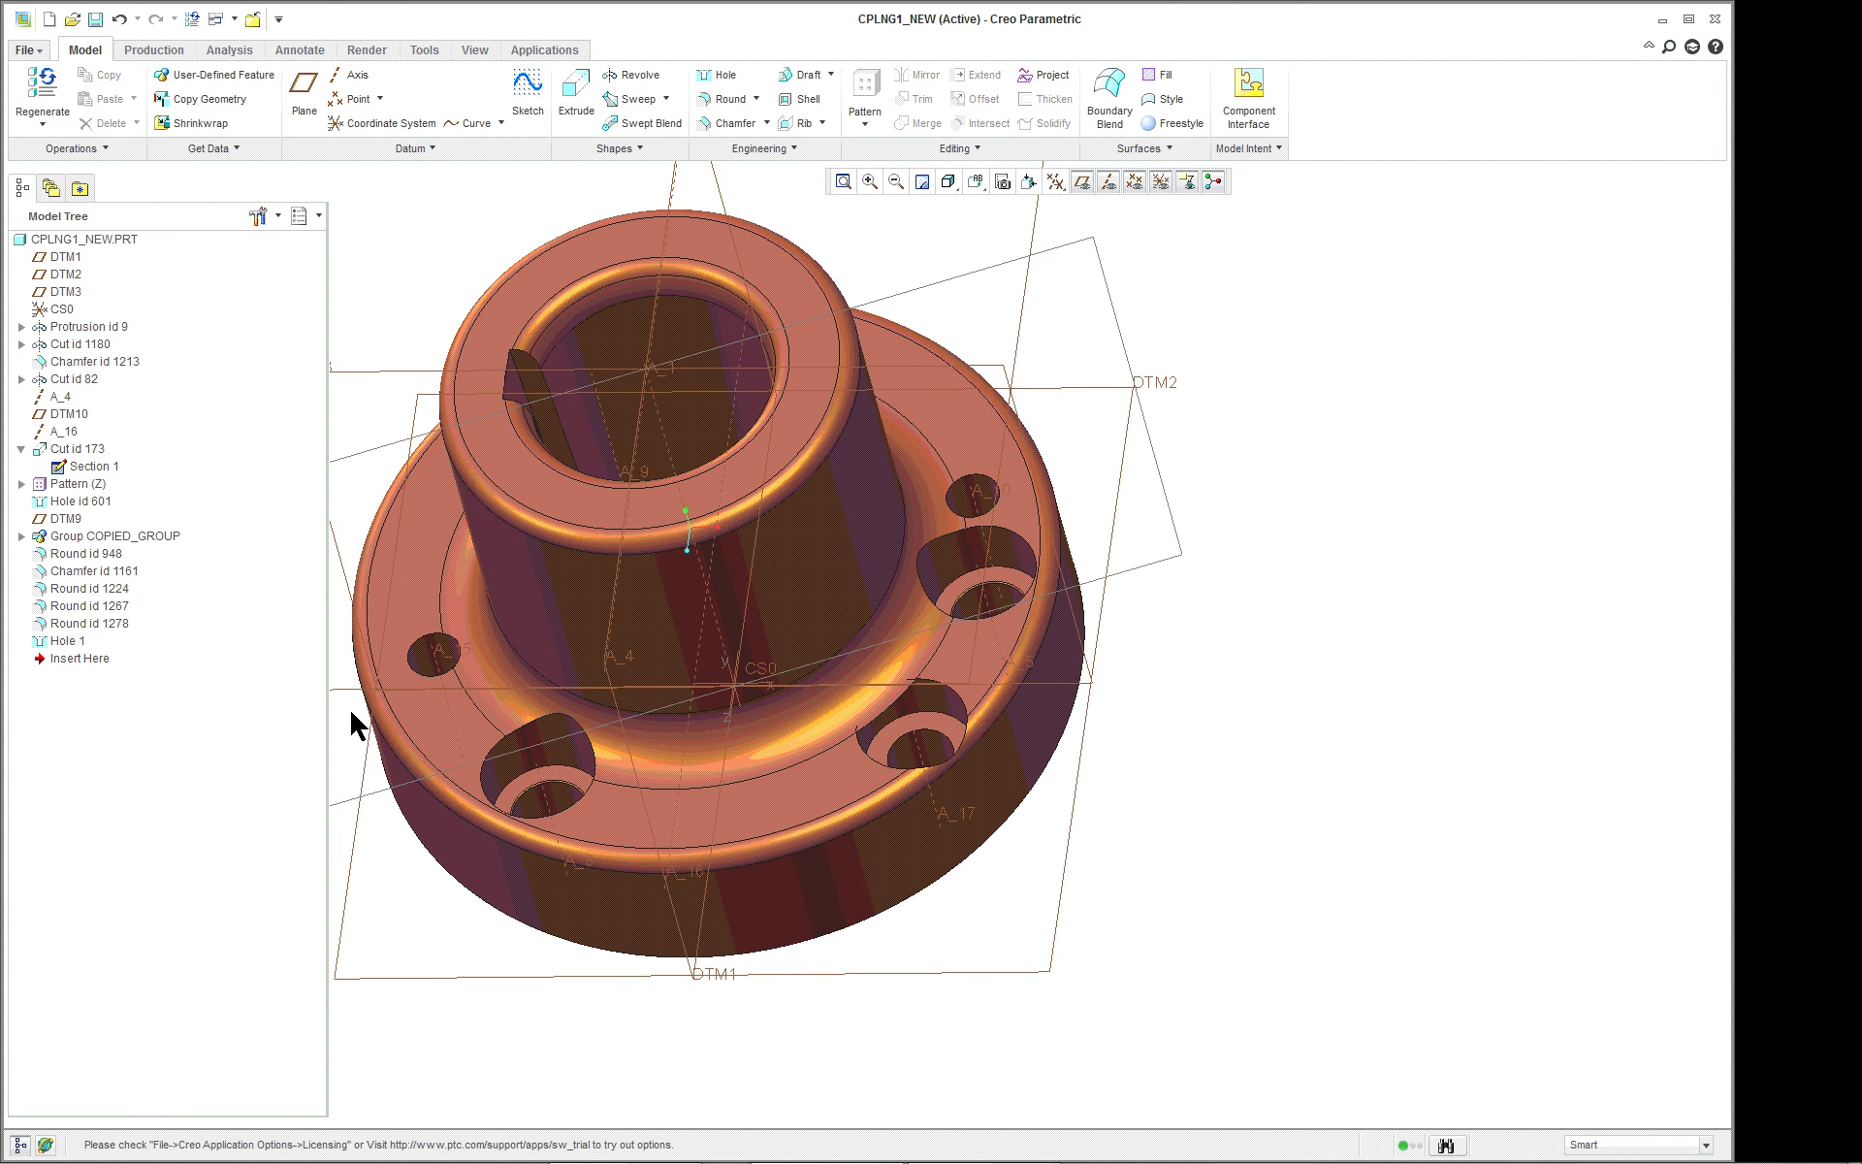
left_click(62, 641)
left_click_drag(62, 641, 73, 525)
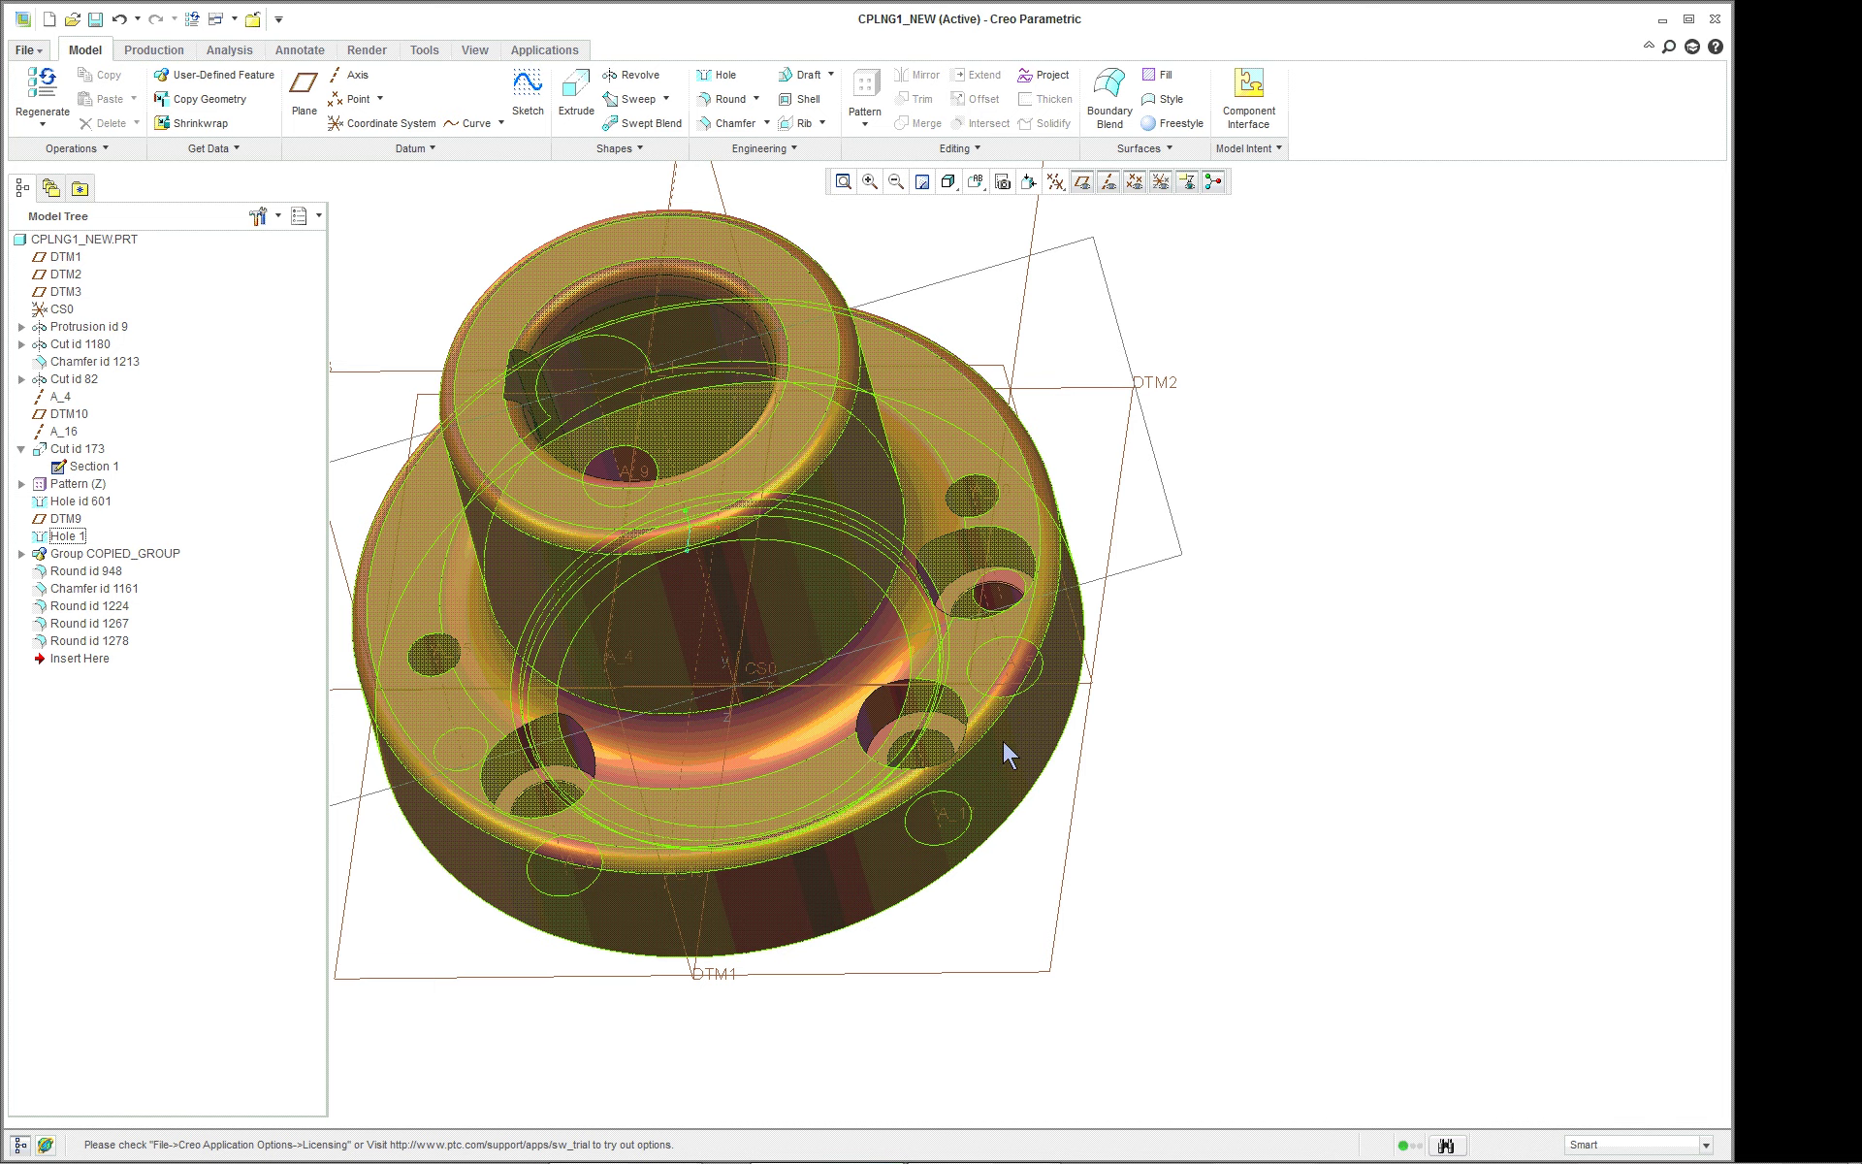
left_click(1033, 809)
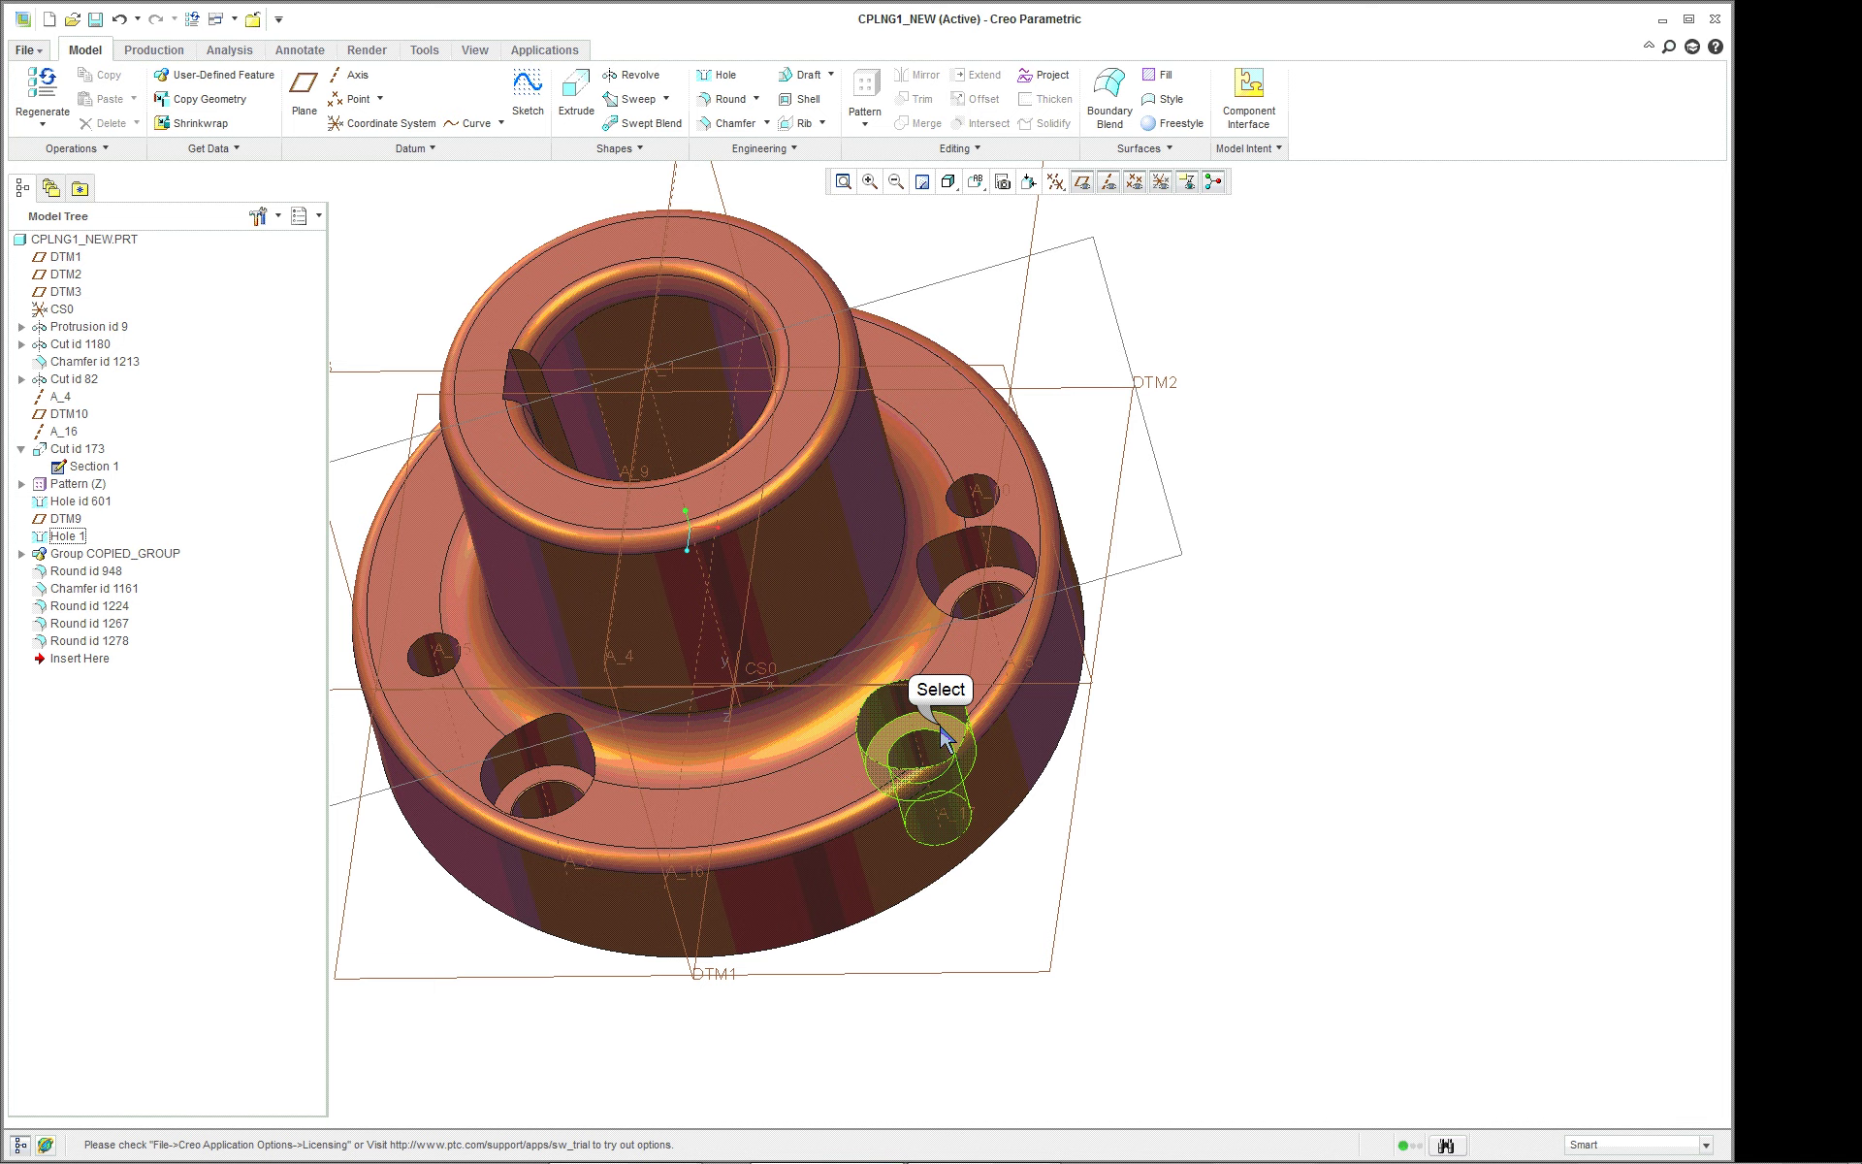
Start a pattern of the new counterbored hole, using the Axis type about the coupling's central axis A_1
right_click(1344, 746)
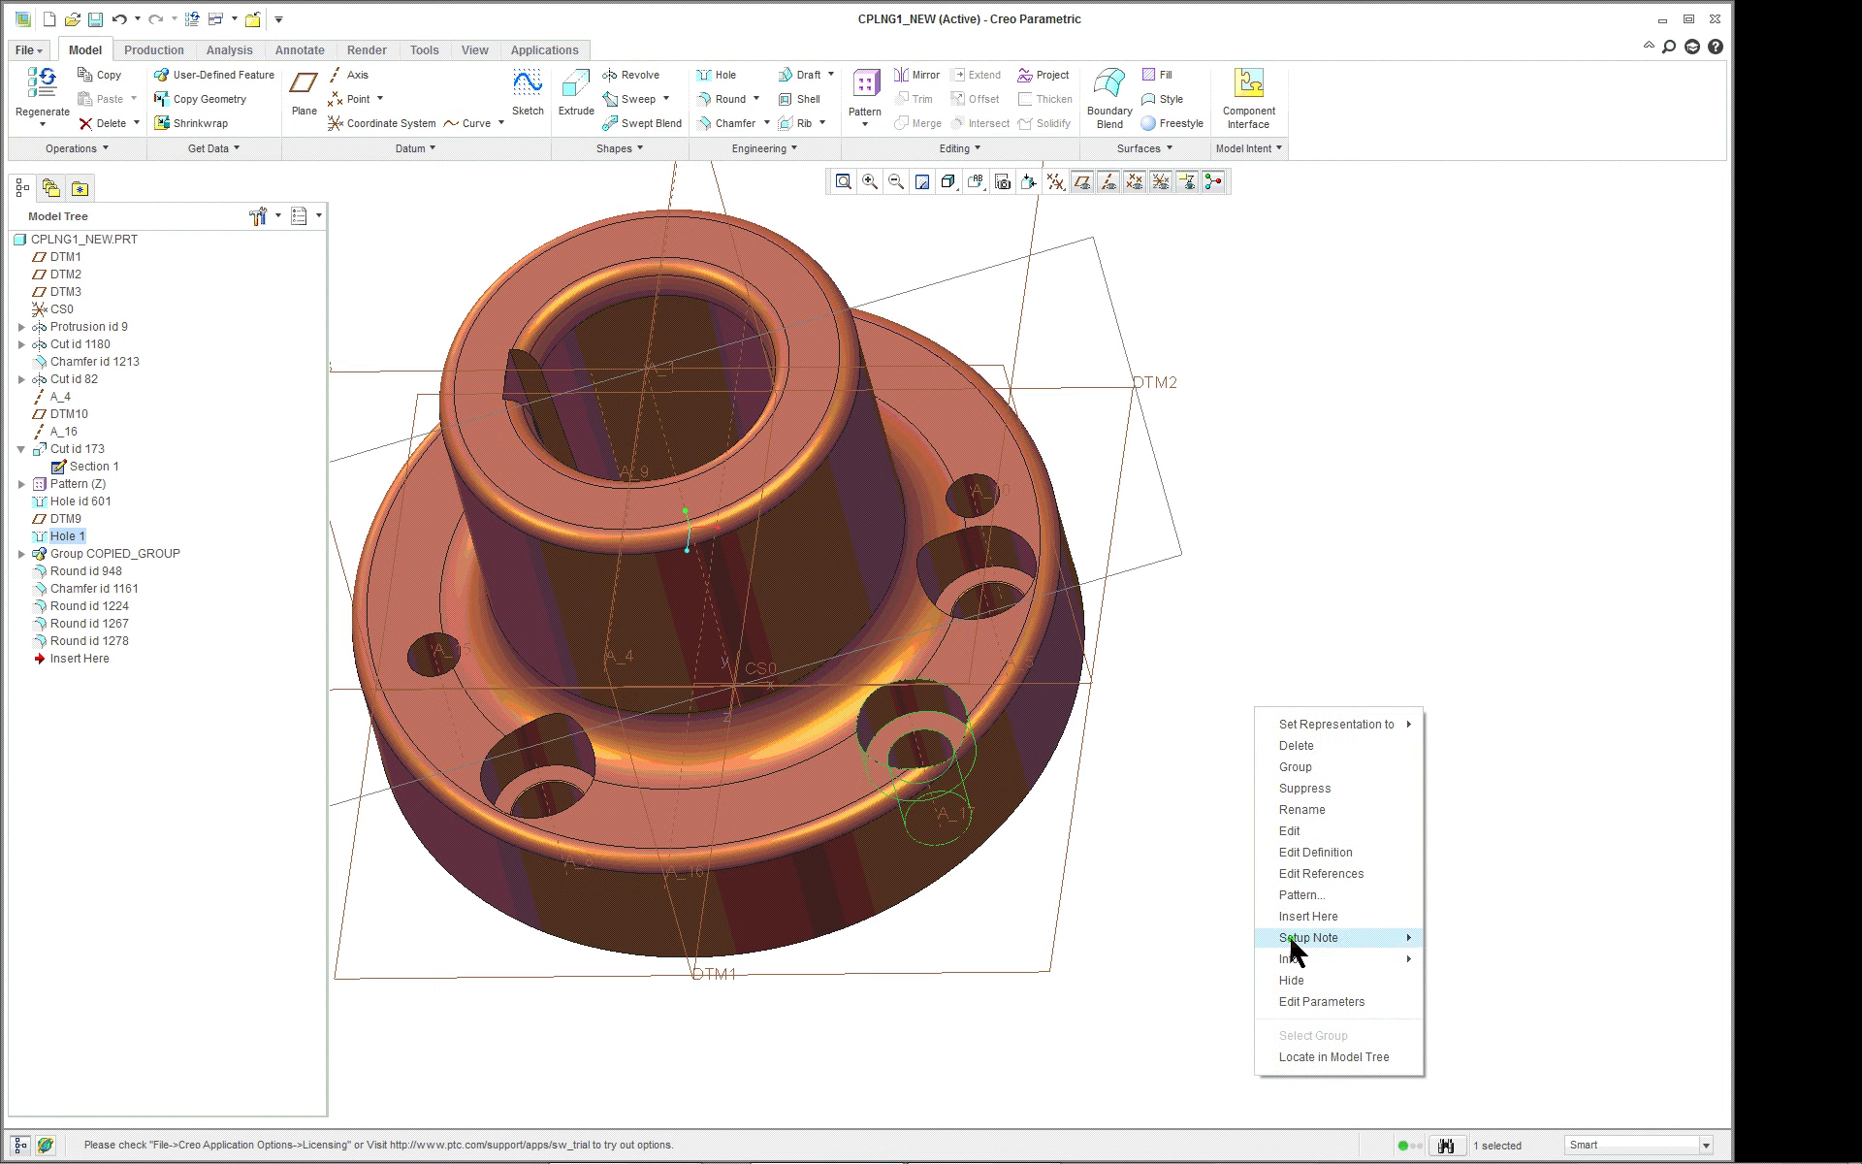
left_click(1301, 870)
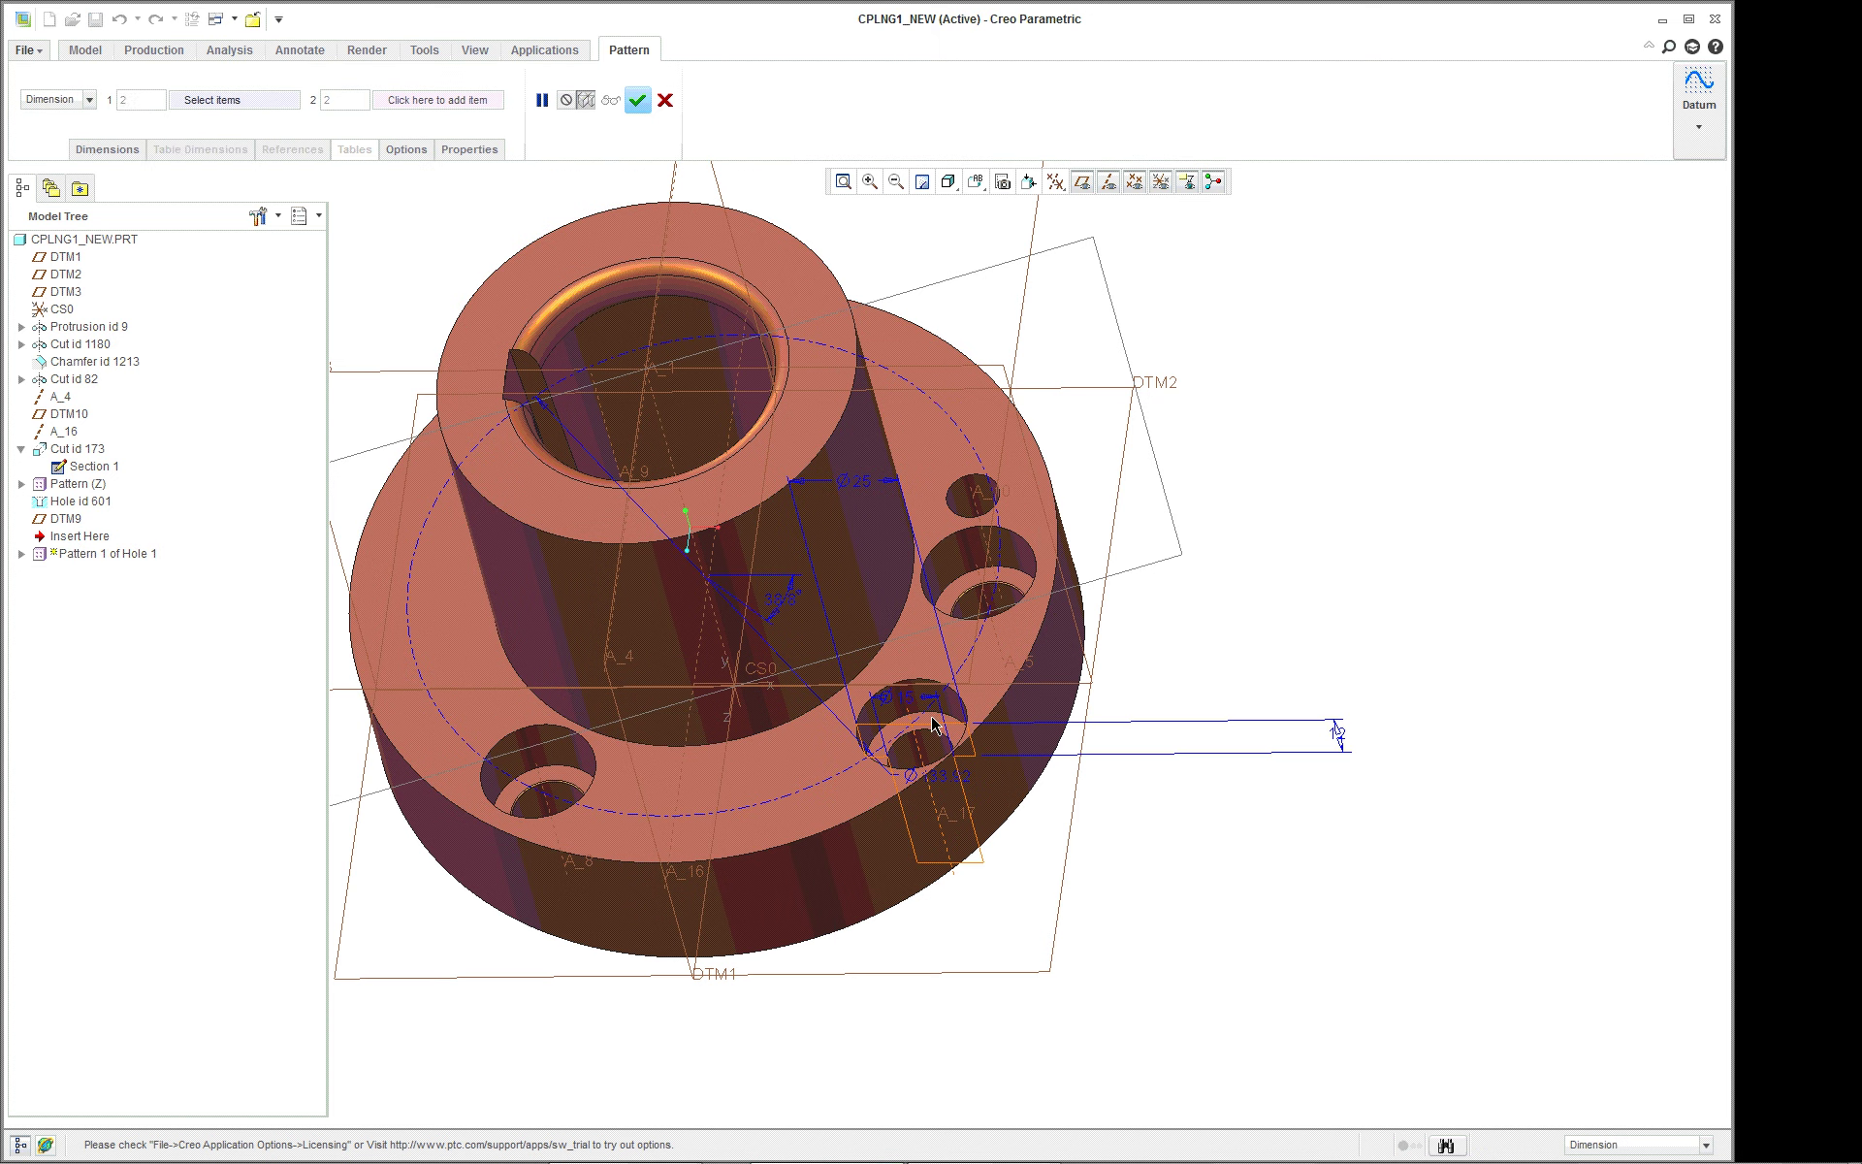
left_click(103, 151)
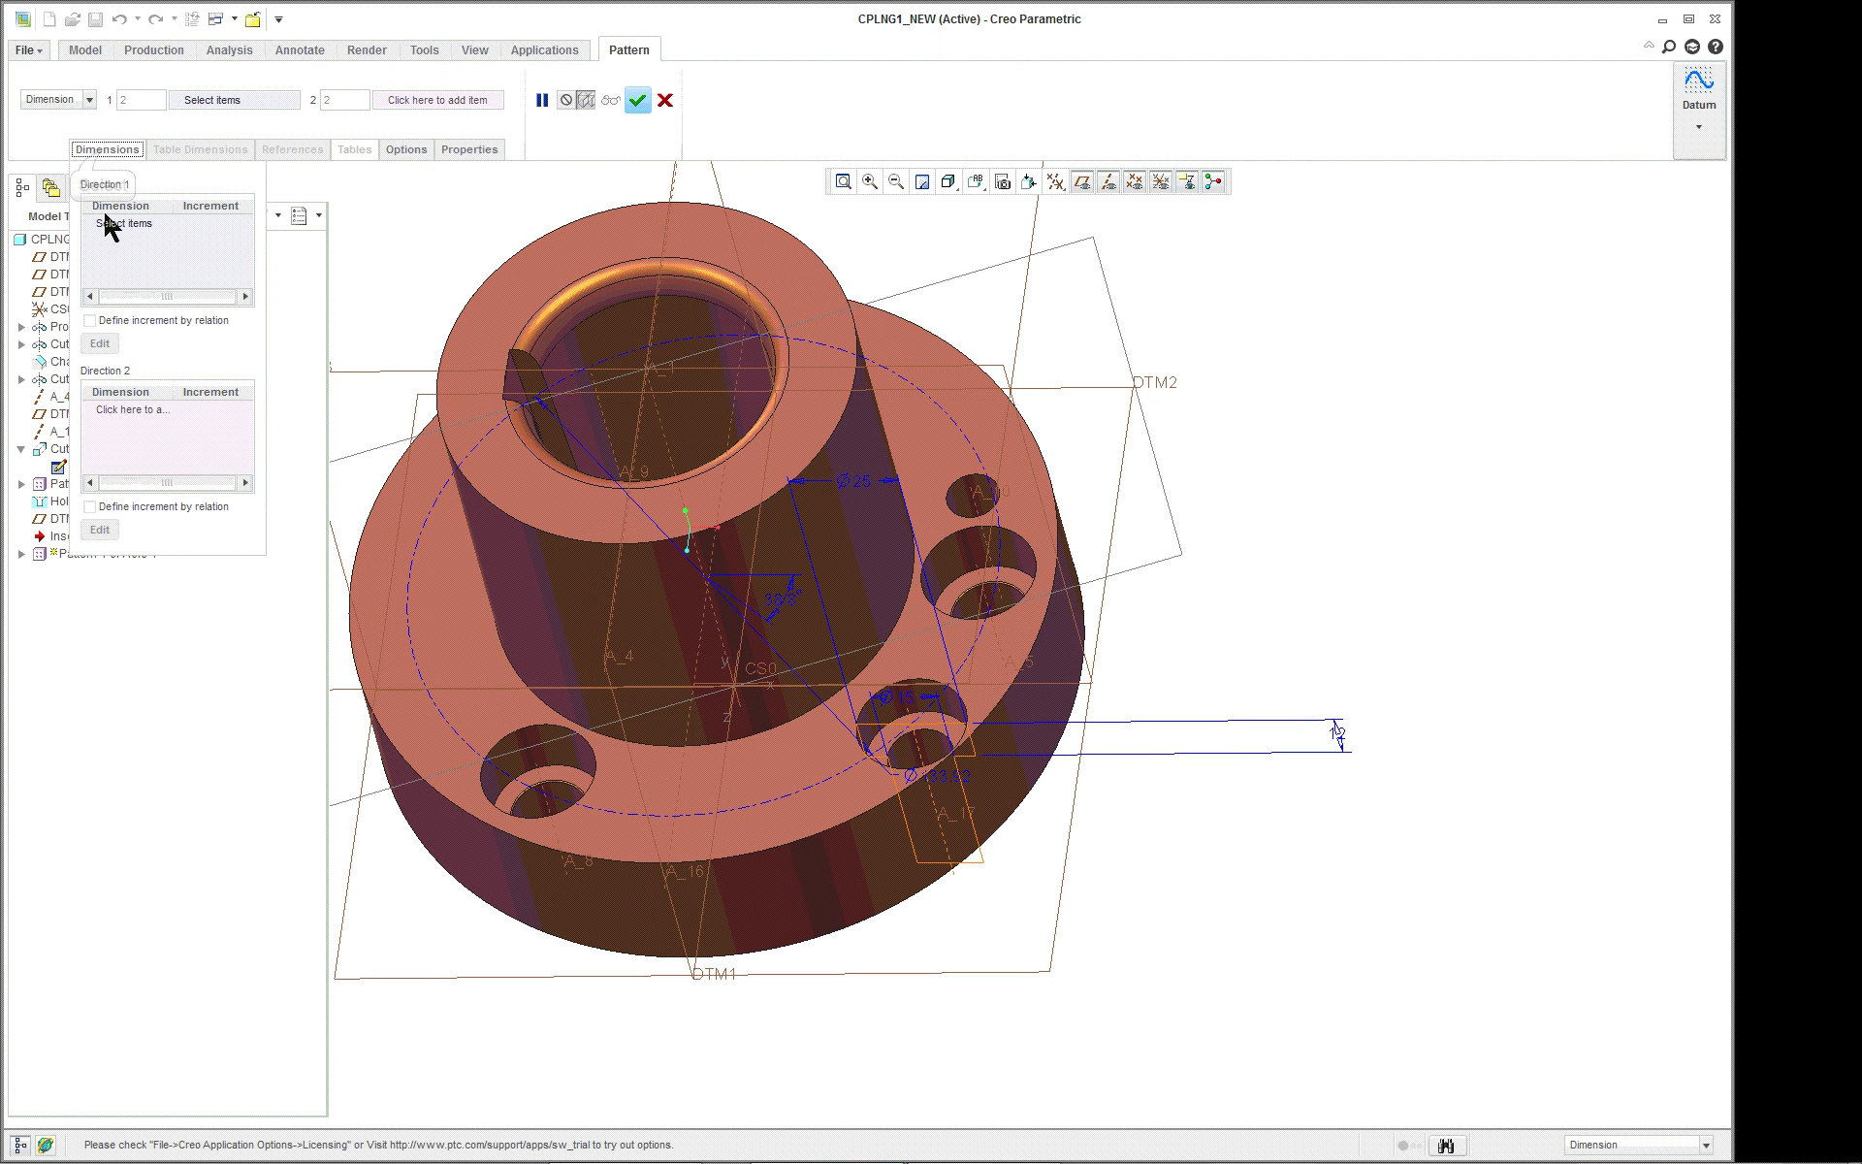
left_click(58, 99)
left_click(35, 150)
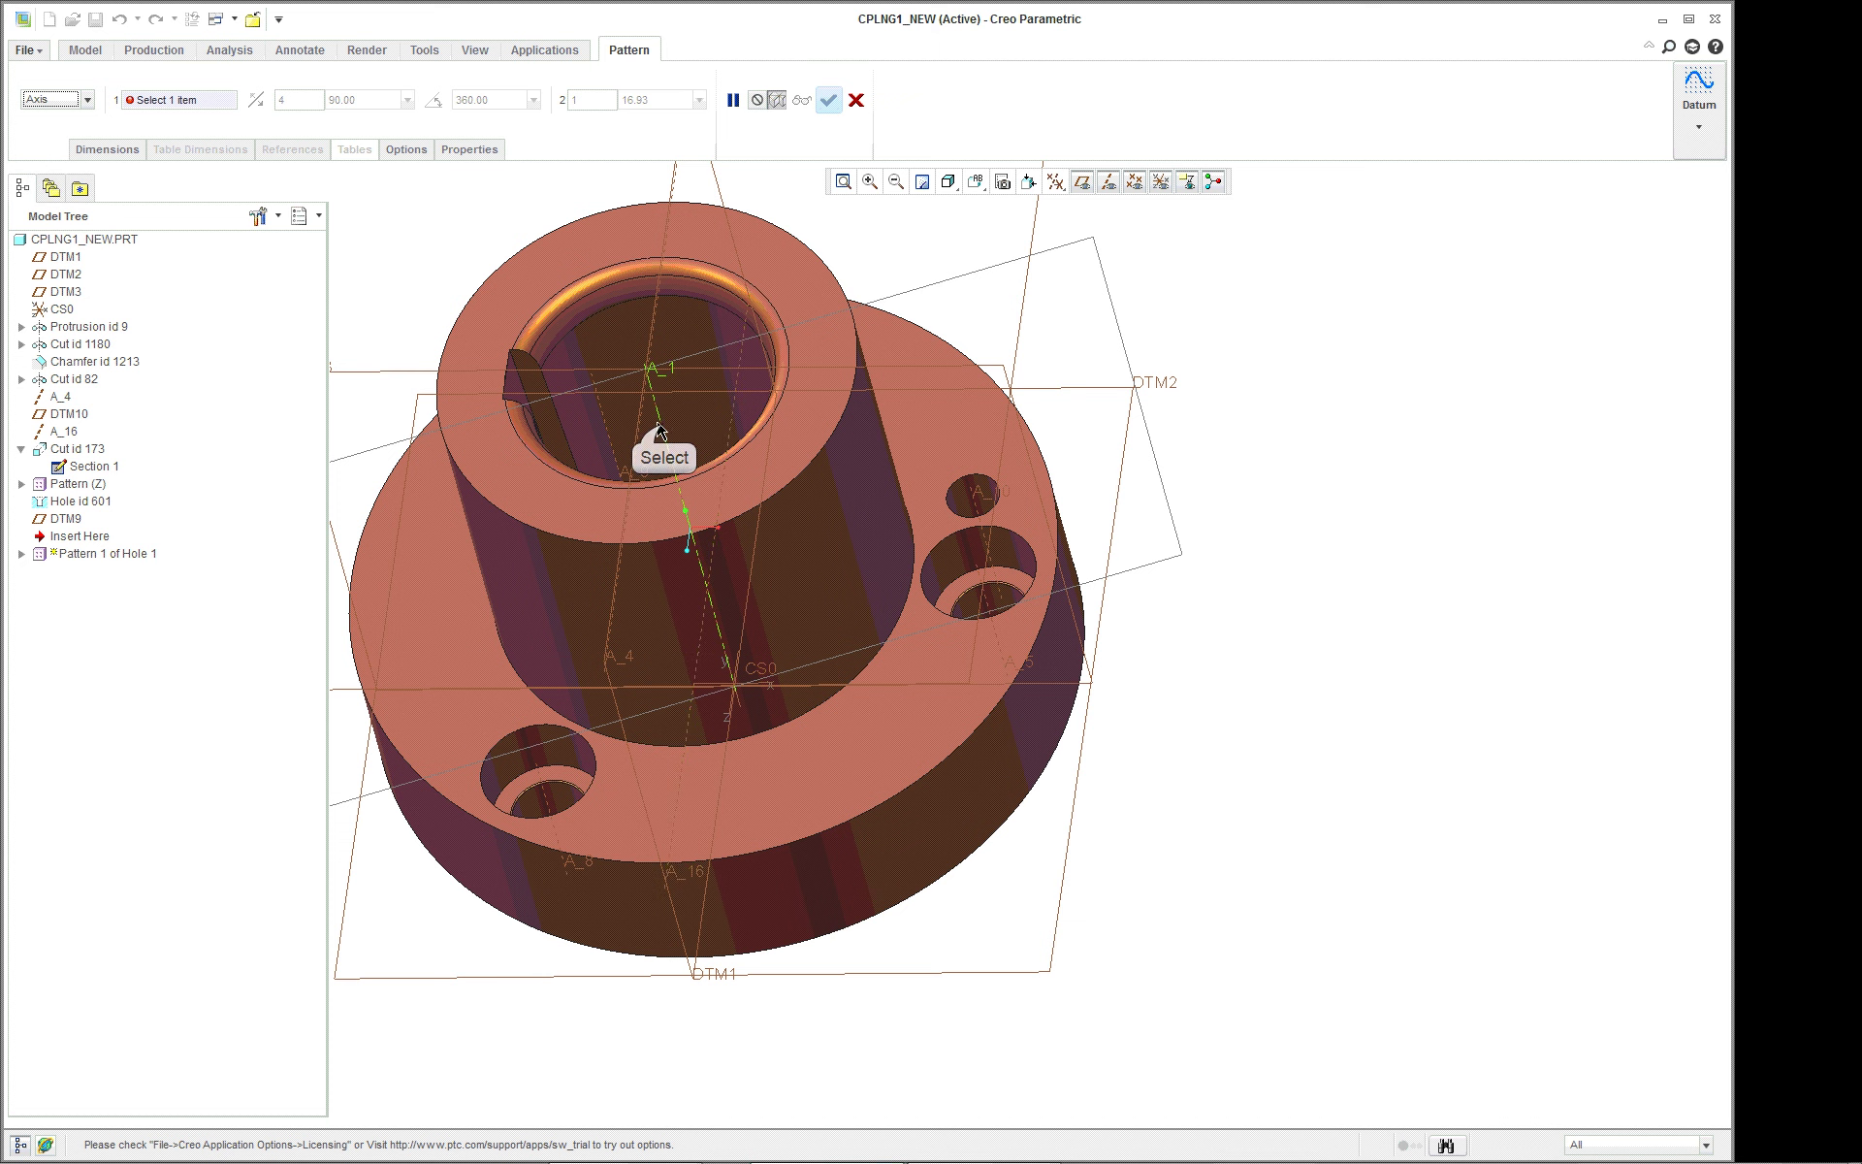
left_click(664, 431)
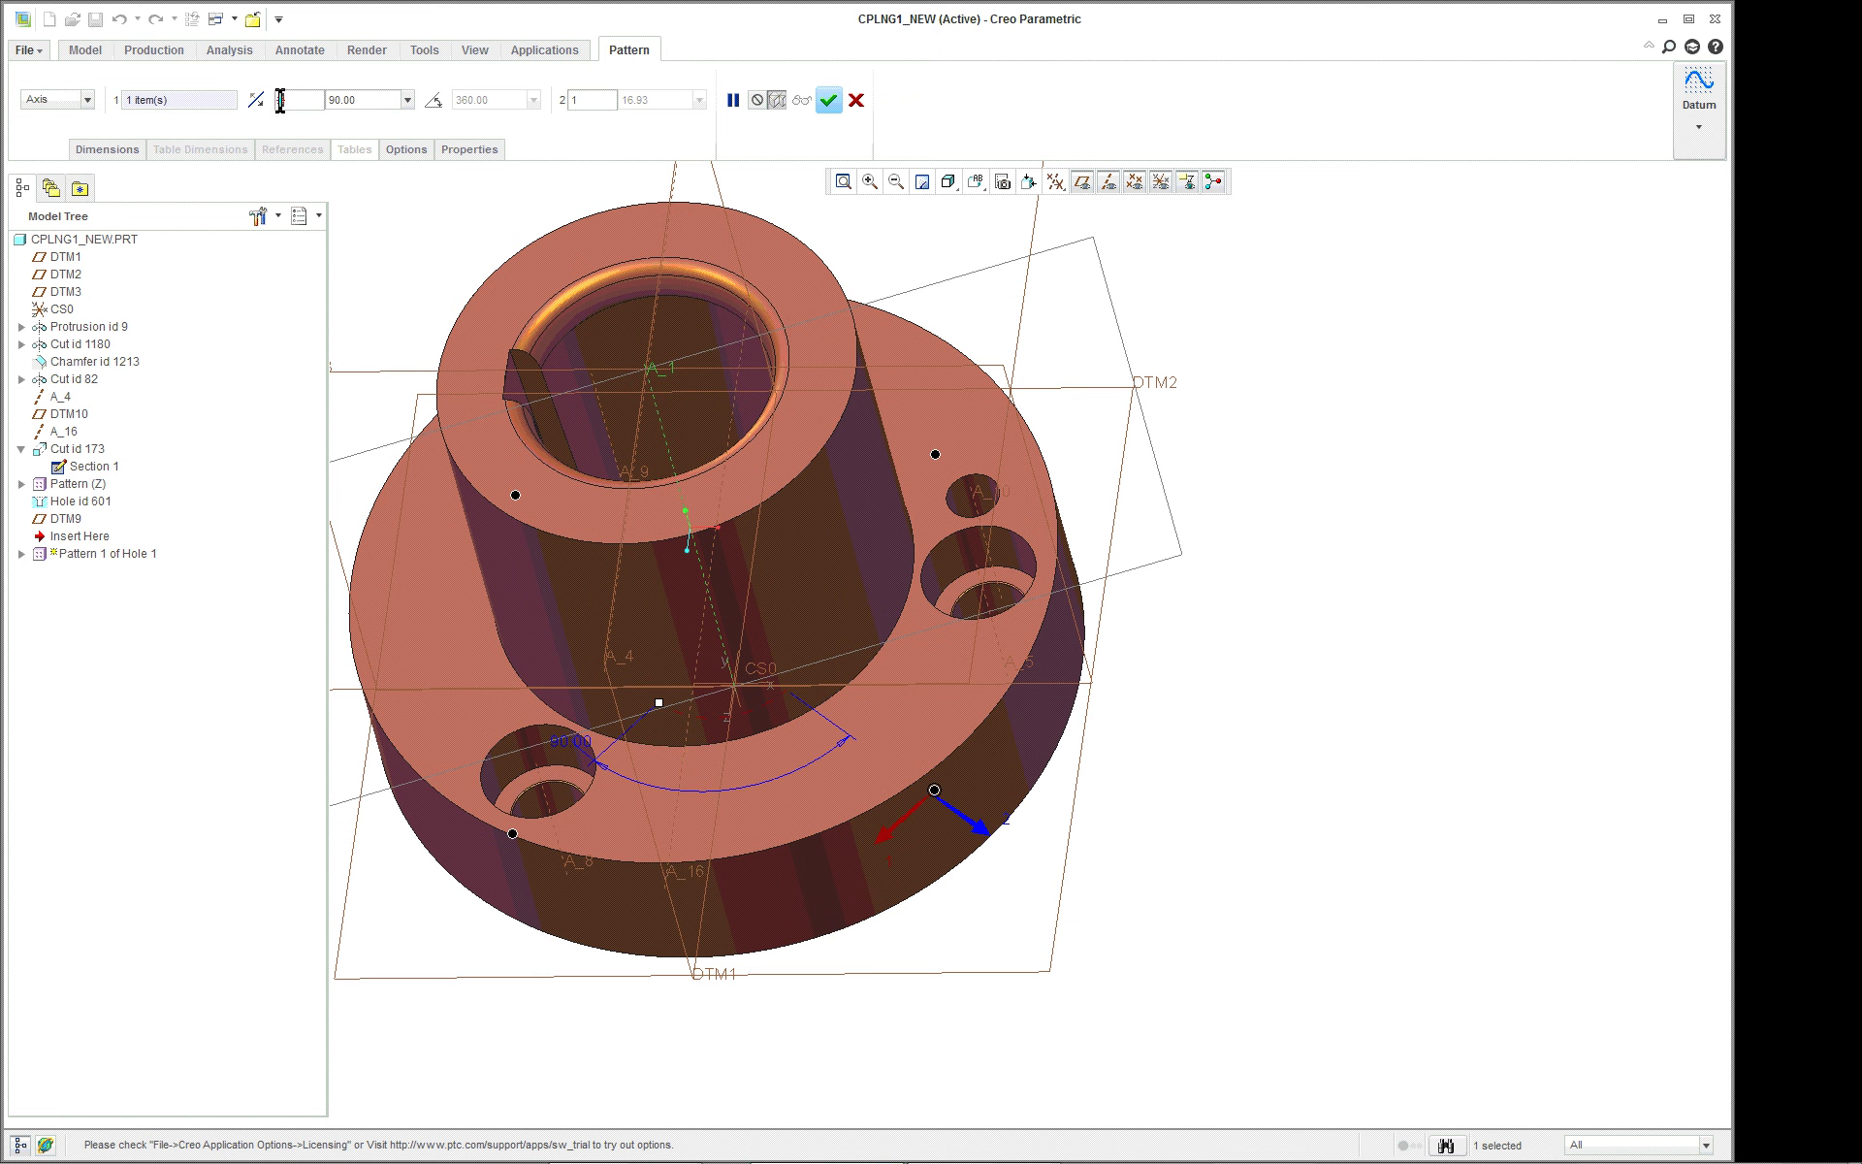
Set the hole pattern to 3 members spaced 120 degrees apart and complete it
type("3")
type("120")
key("Return")
middle_click_drag(1057, 440, 1057, 505)
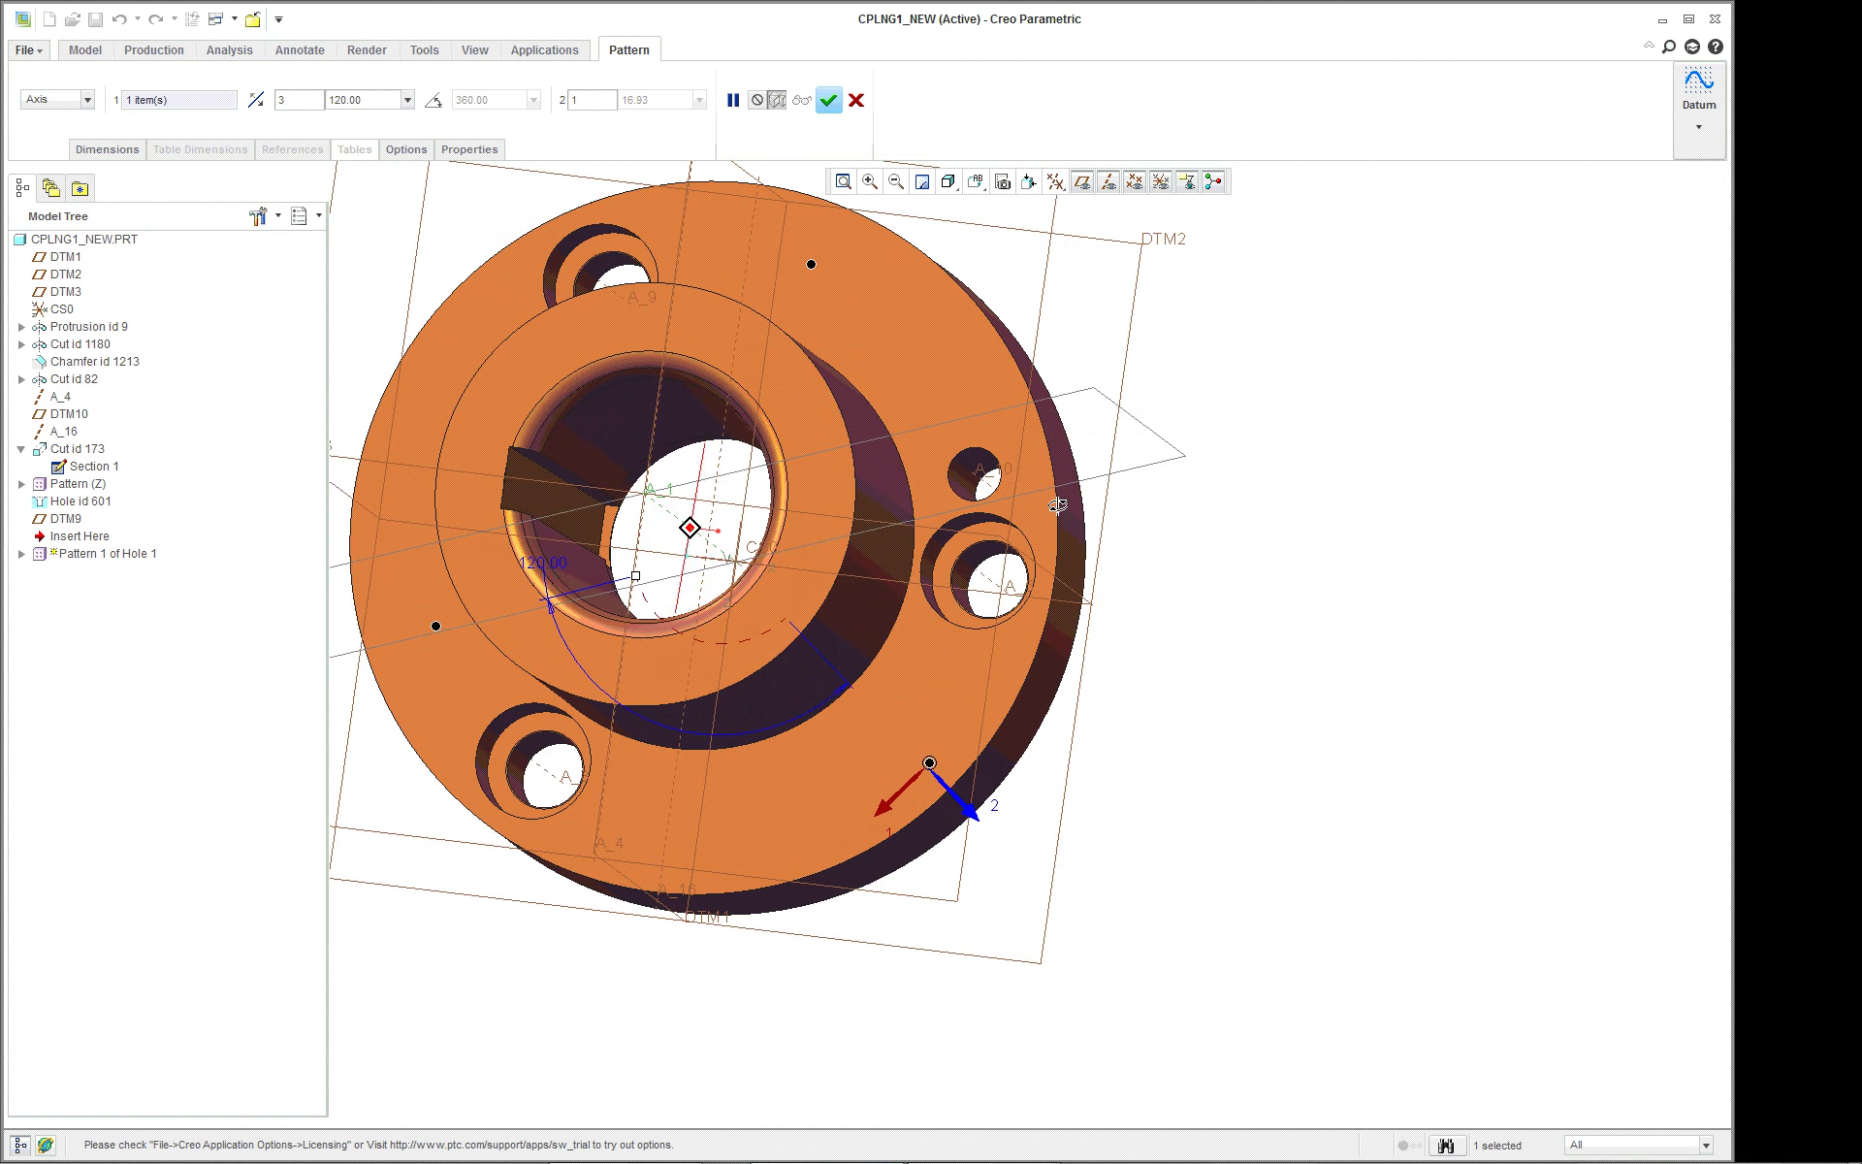
middle_click(1061, 514)
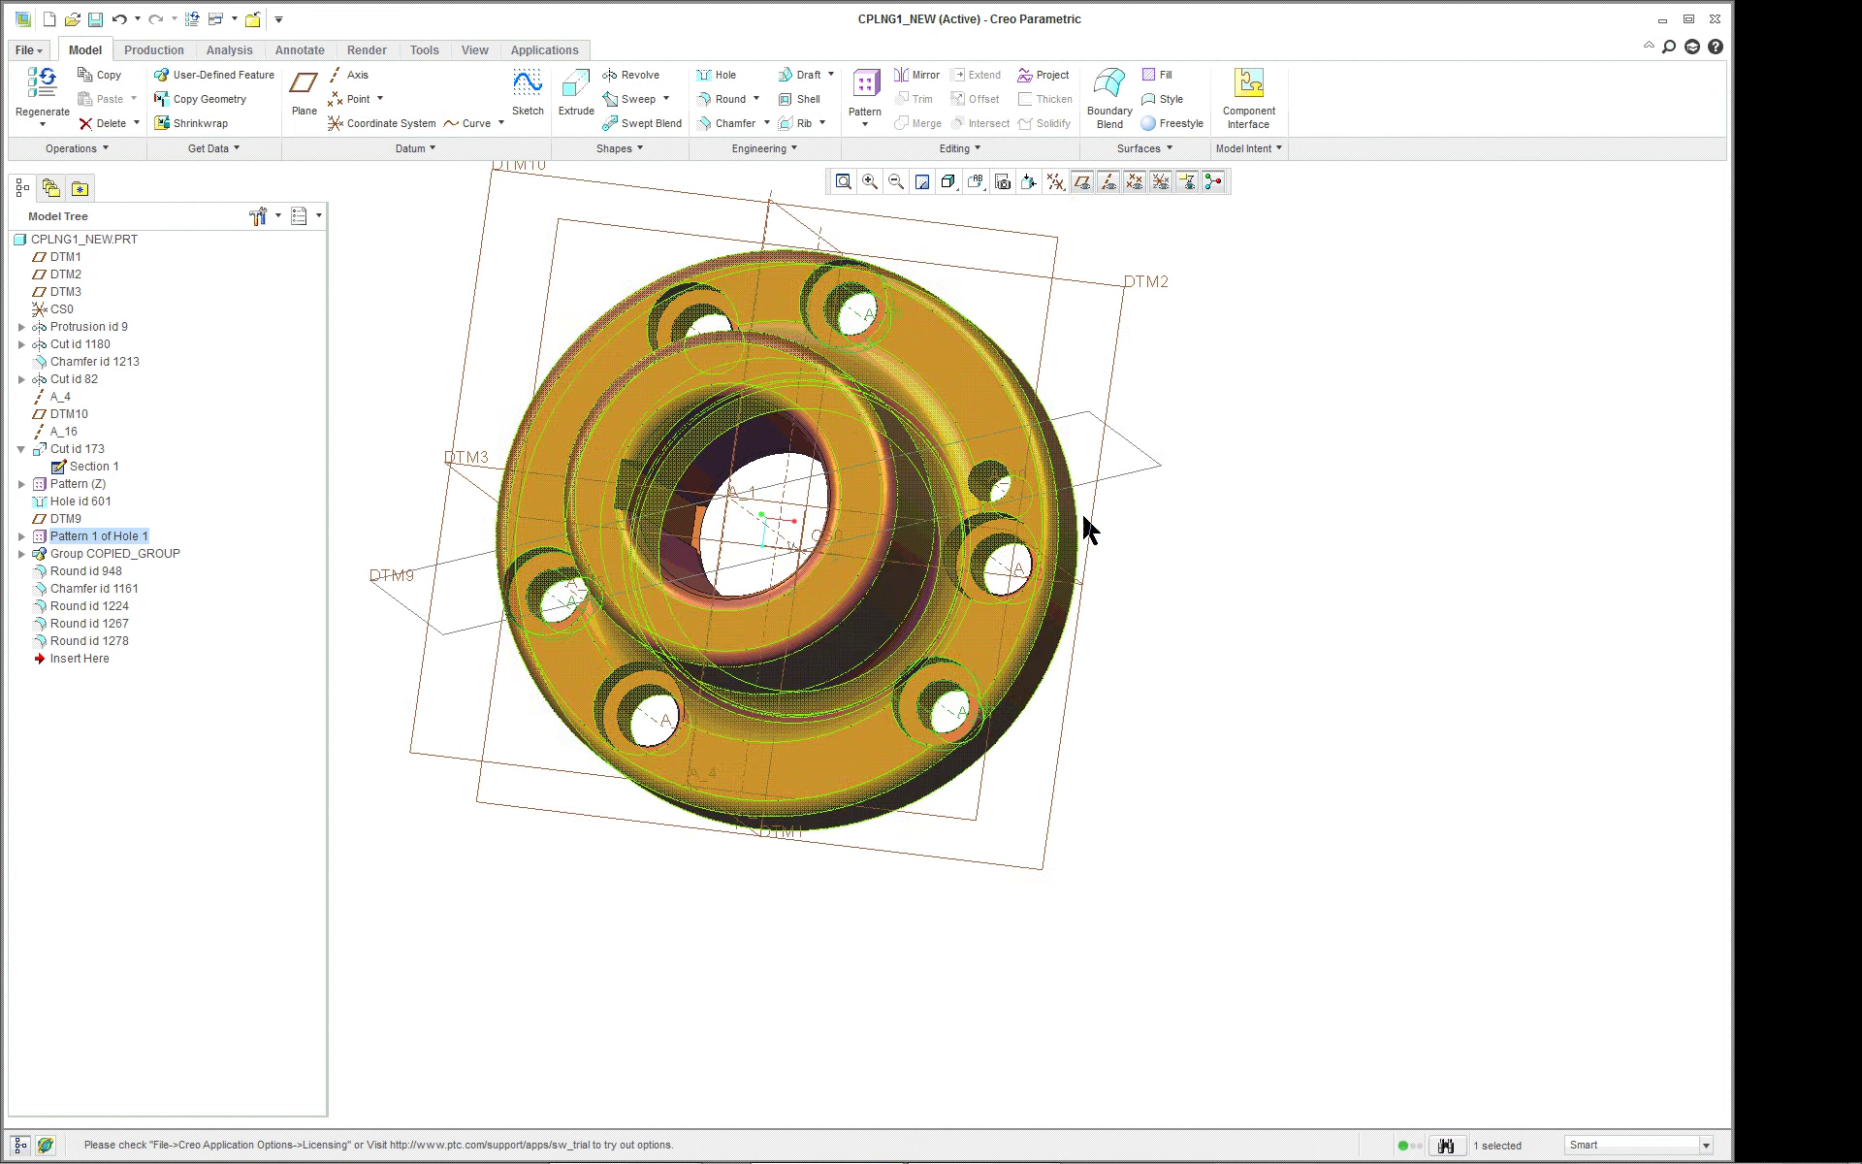
middle_click_drag(1126, 540, 1140, 478)
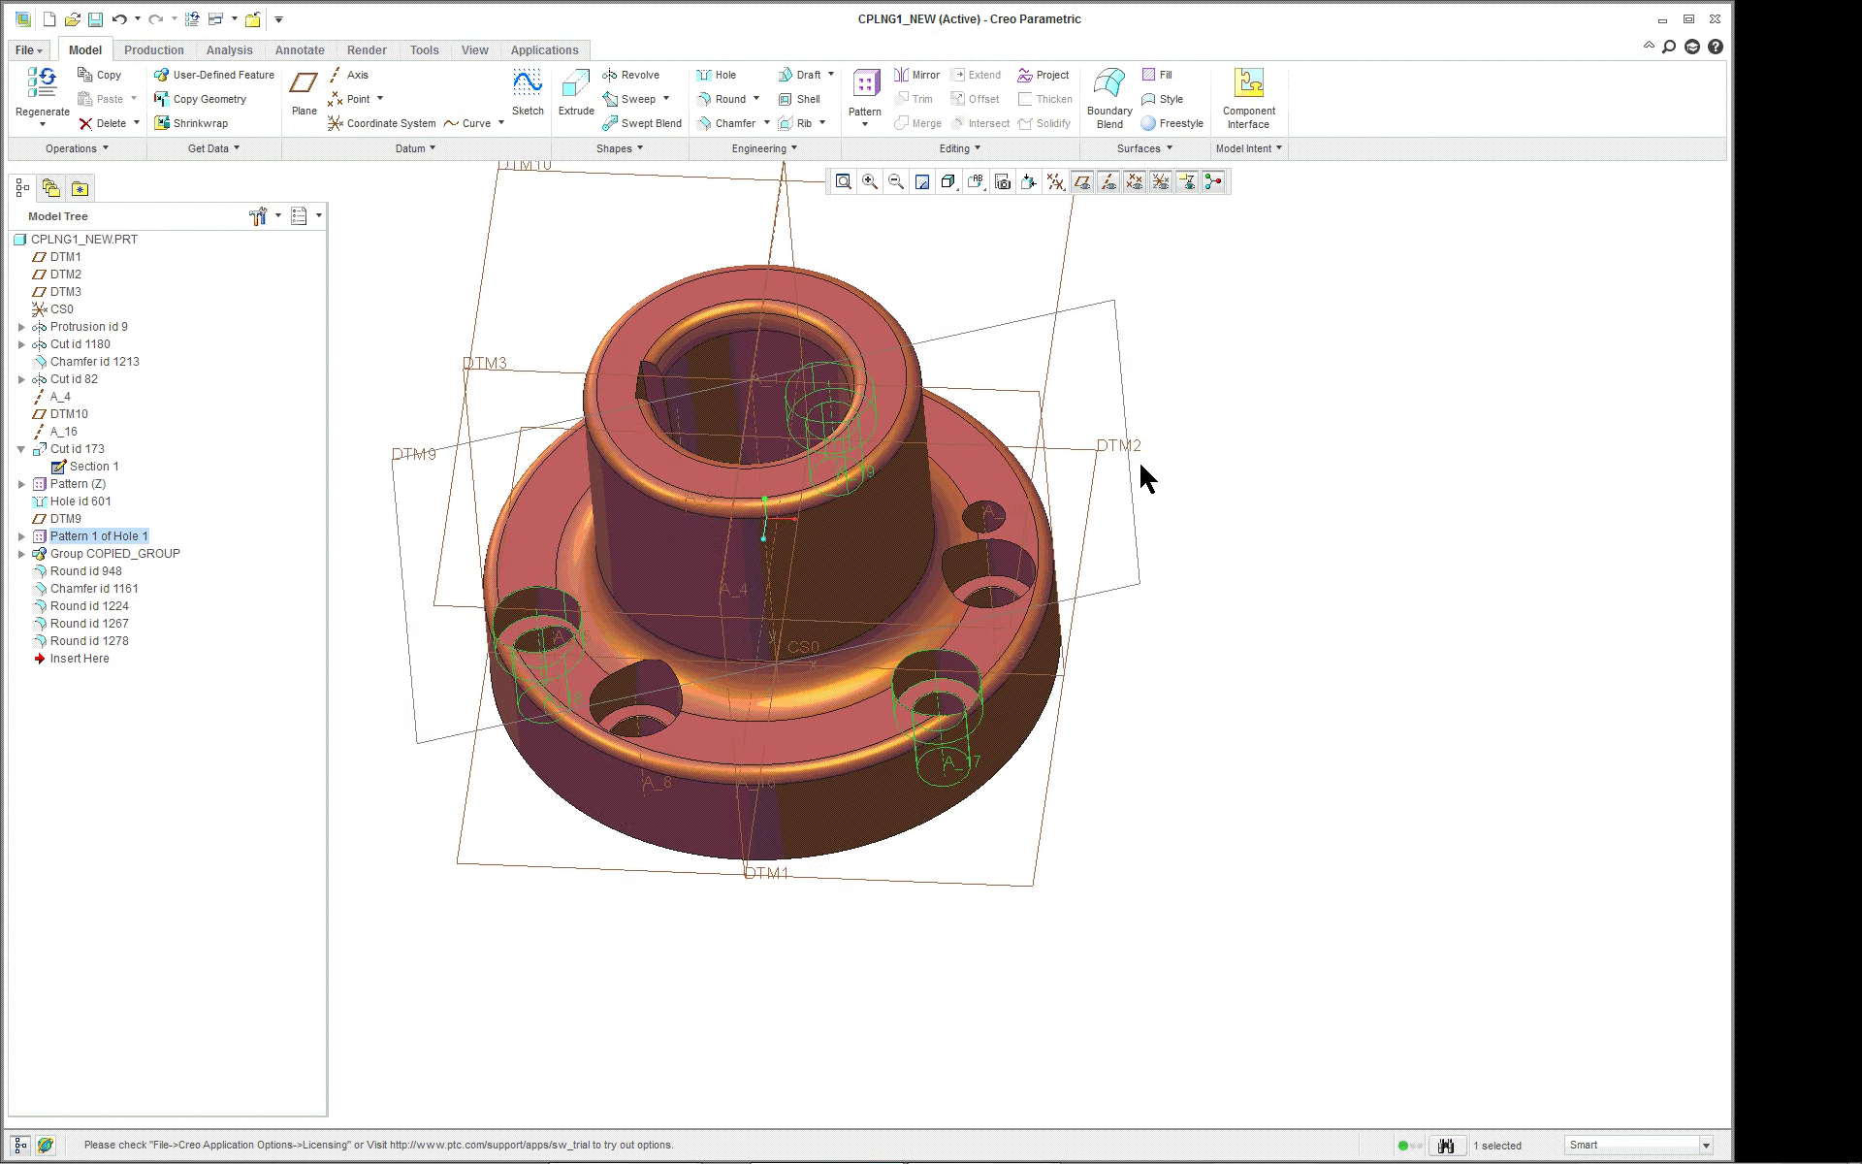
left_click(480, 250)
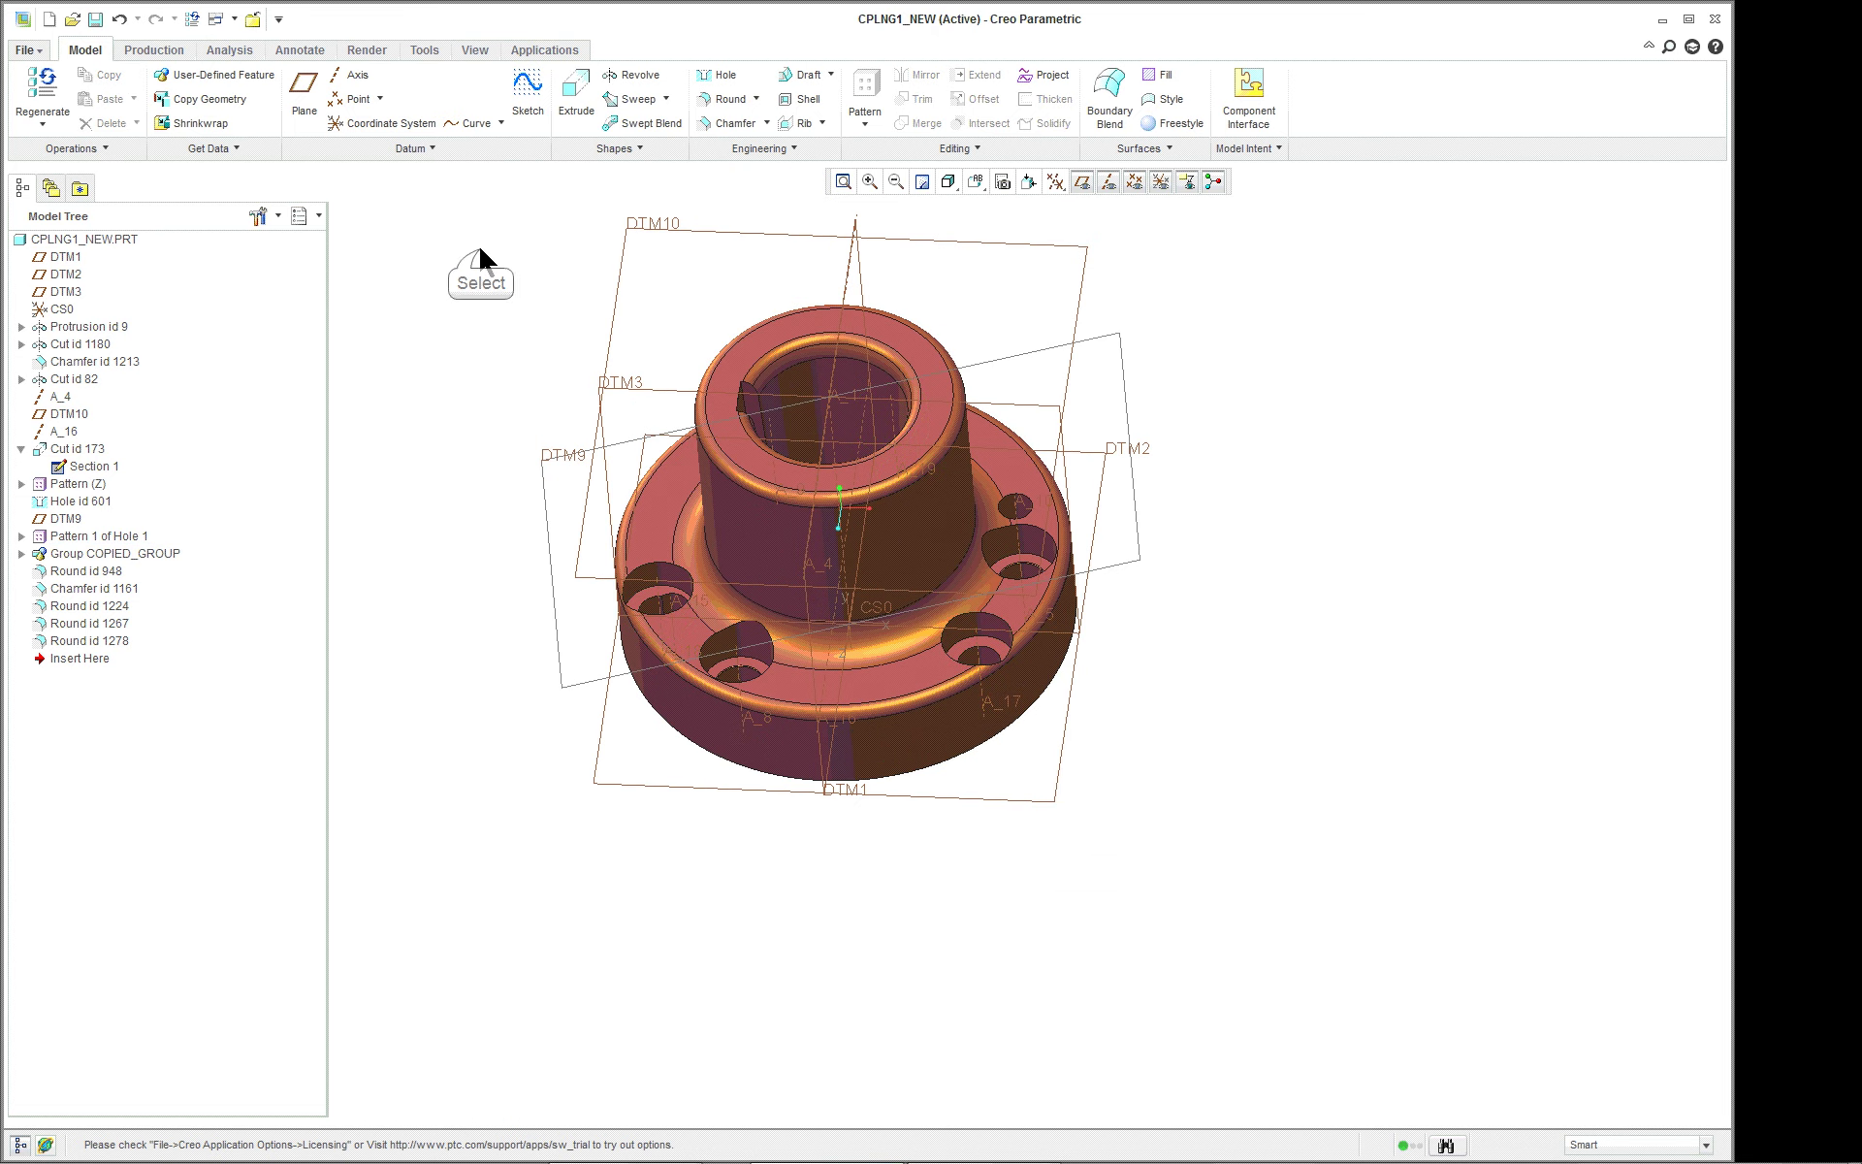